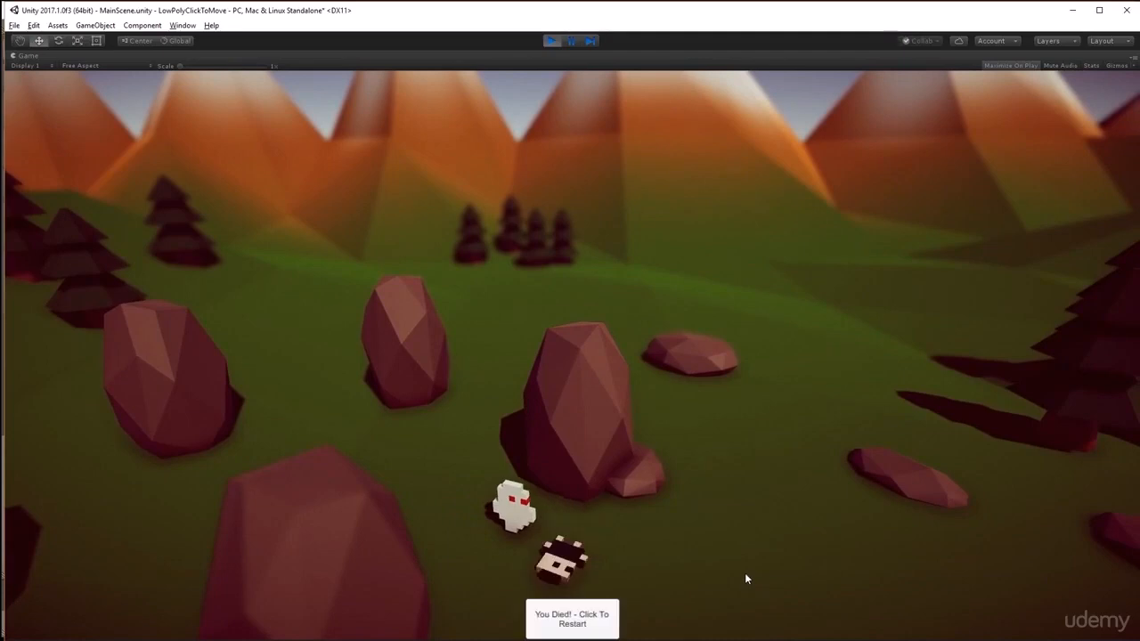
Restart the running game preview after the character's death
{"action": "left_click", "coordinate": [605, 618]}
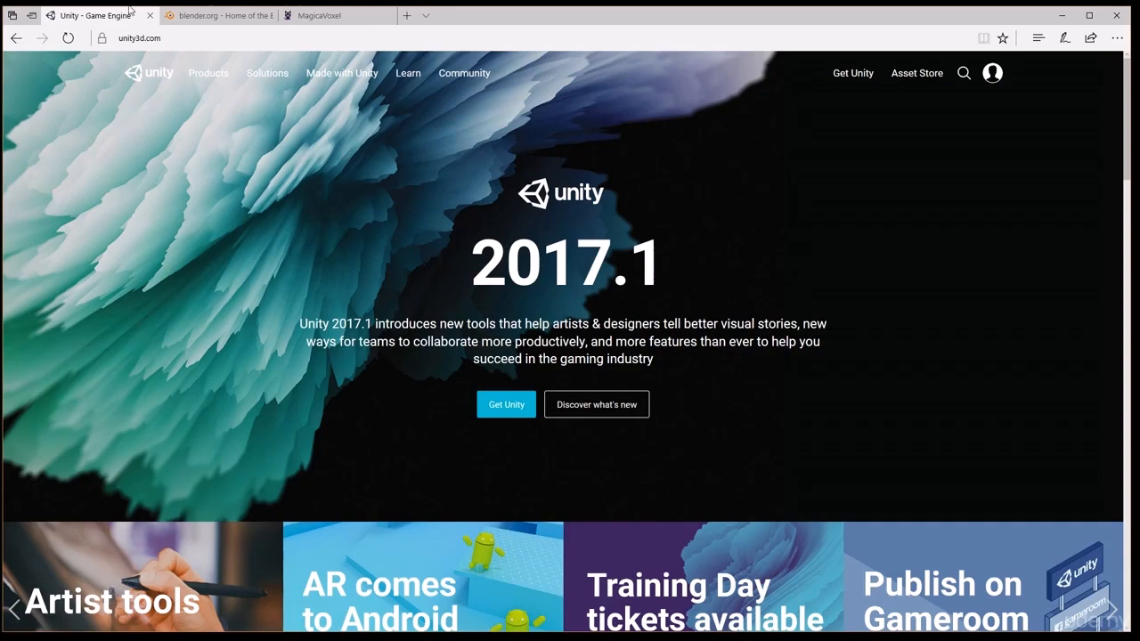
Switch to the web browser and look at the Blender and MagicaVoxel websites
{"action": "left_click", "coordinate": [195, 11]}
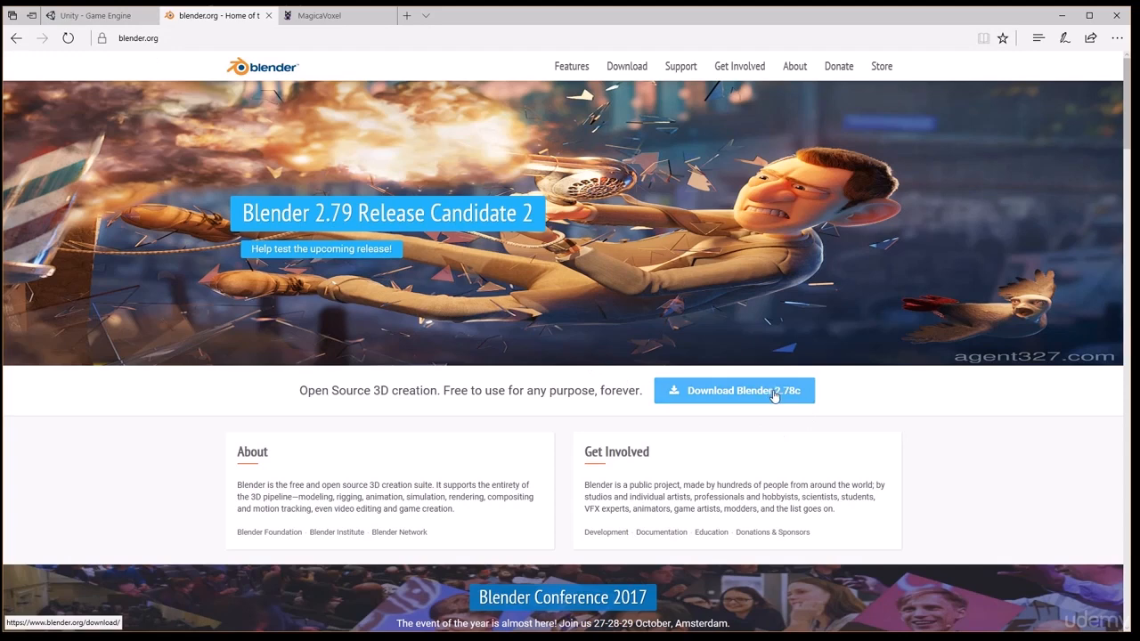
{"action": "left_click", "coordinate": [337, 16]}
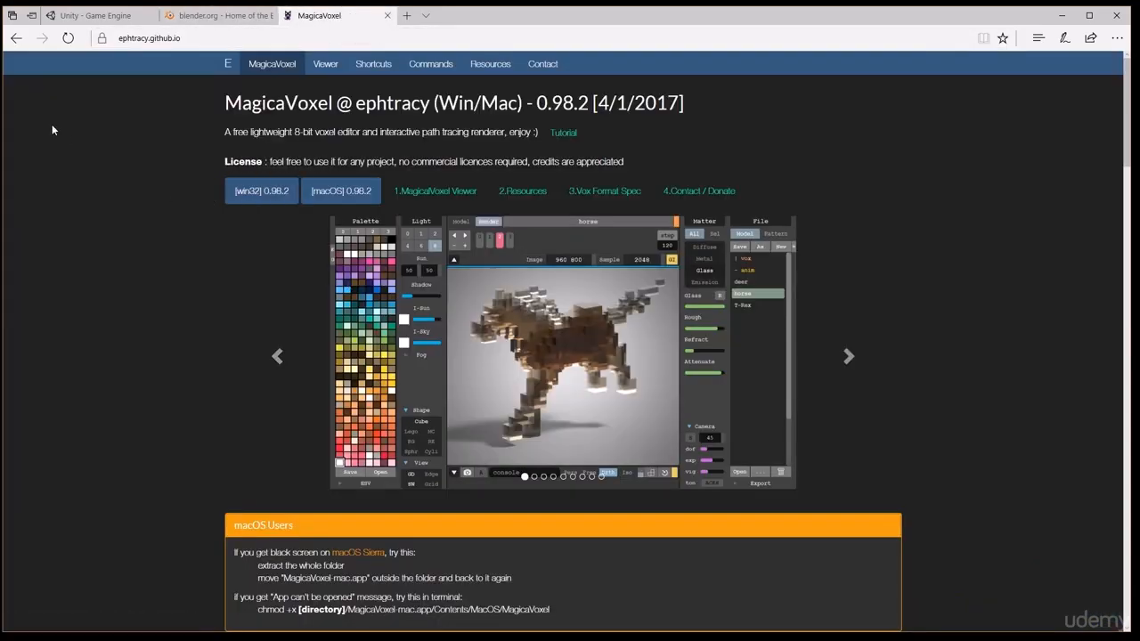
{"action": "left_click", "coordinate": [134, 38]}
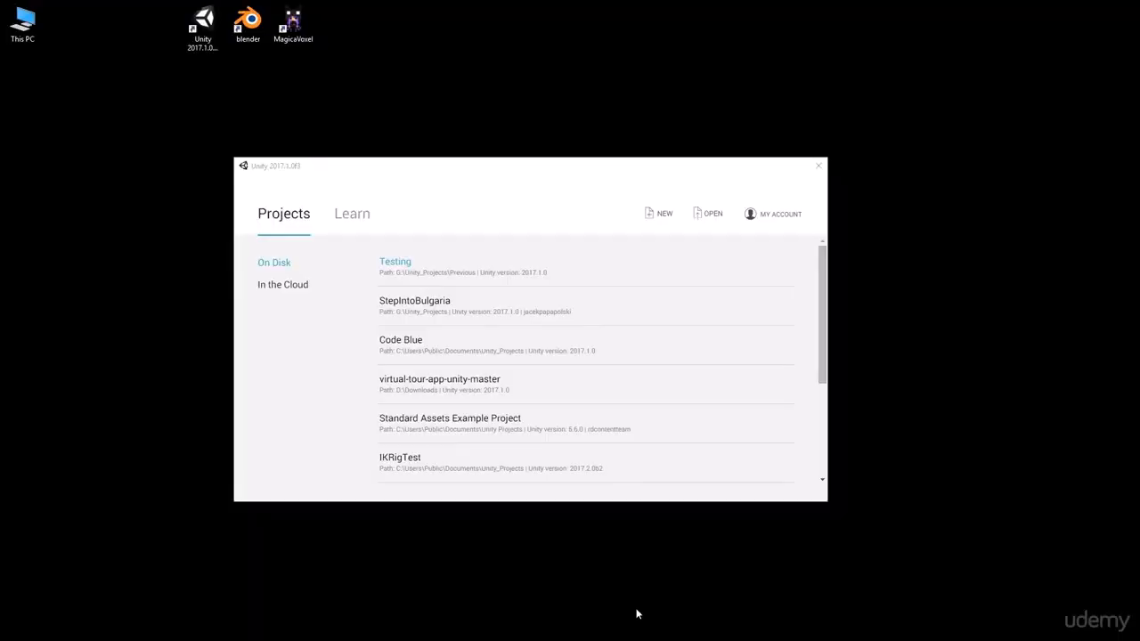
Switch to the Unity launcher and create a 3D project named LowPolyClickToMove in G:\Unity_Projects\Tutorials
{"action": "left_click", "coordinate": [656, 219]}
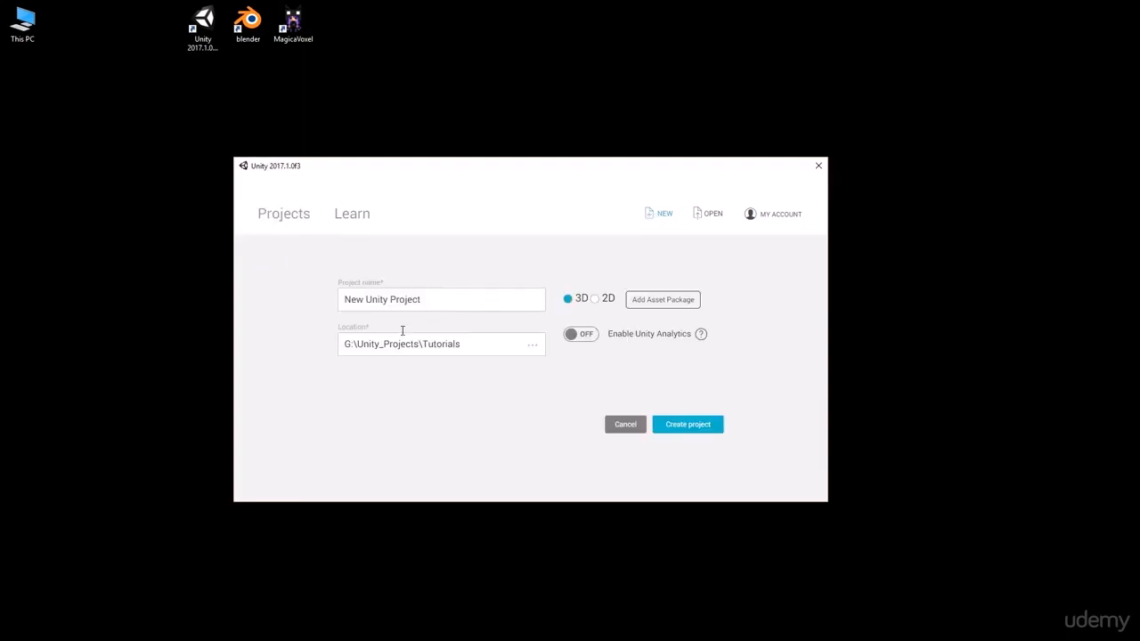
{"action": "left_click_drag", "start_coordinate": [339, 346], "coordinate": [469, 342]}
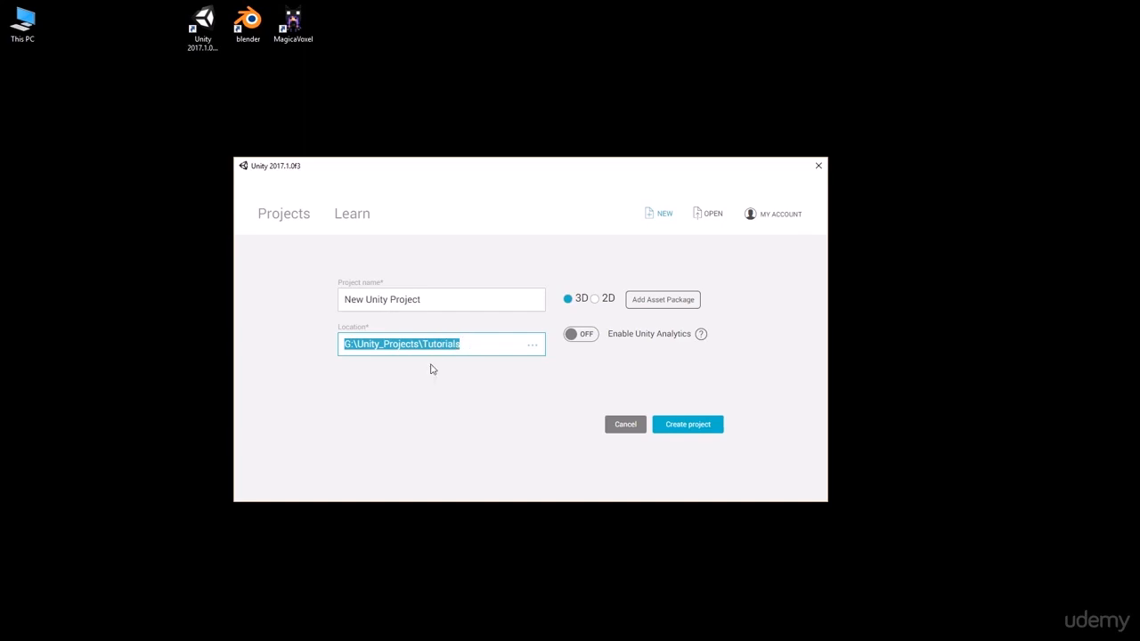
{"action": "left_click", "coordinate": [467, 344]}
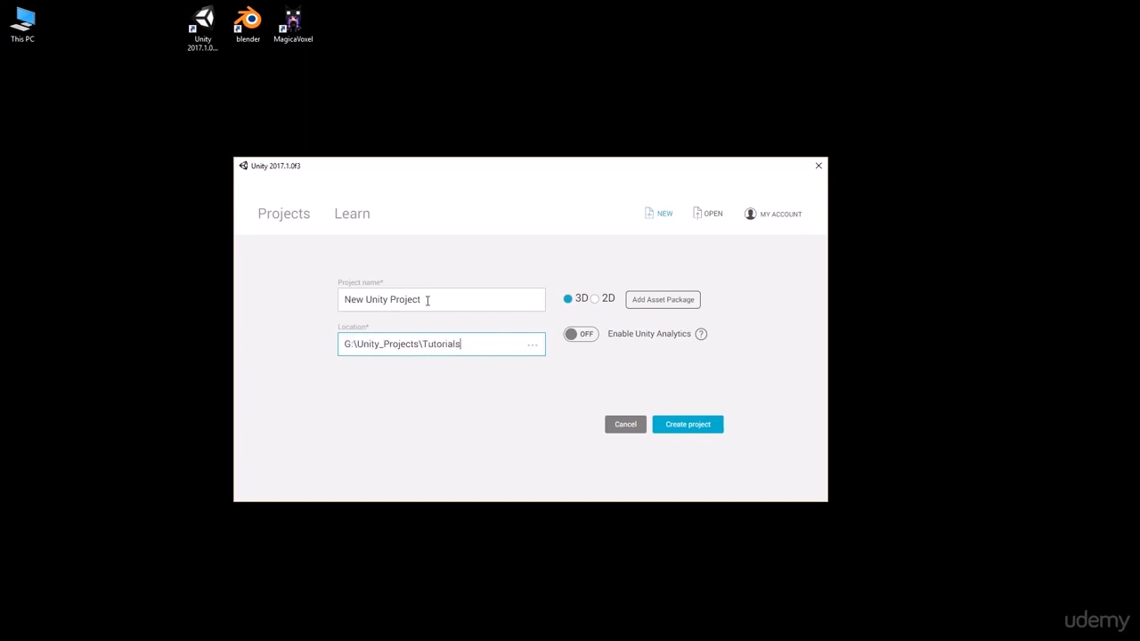
{"action": "left_click_drag", "start_coordinate": [427, 300], "coordinate": [326, 301]}
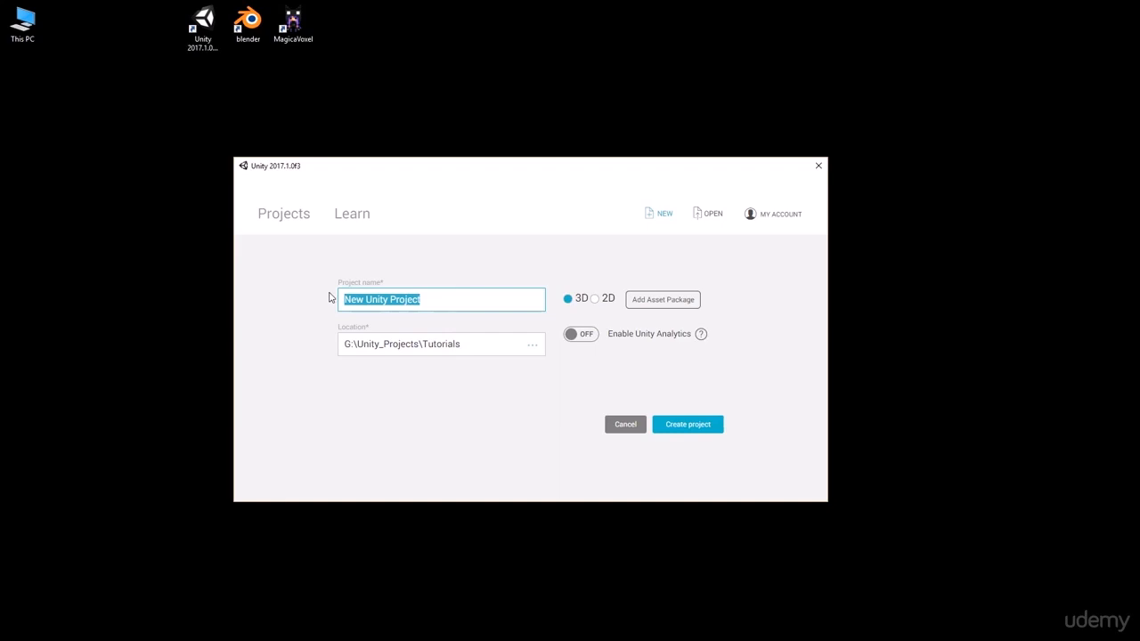
{"action": "type", "text": "Low"}
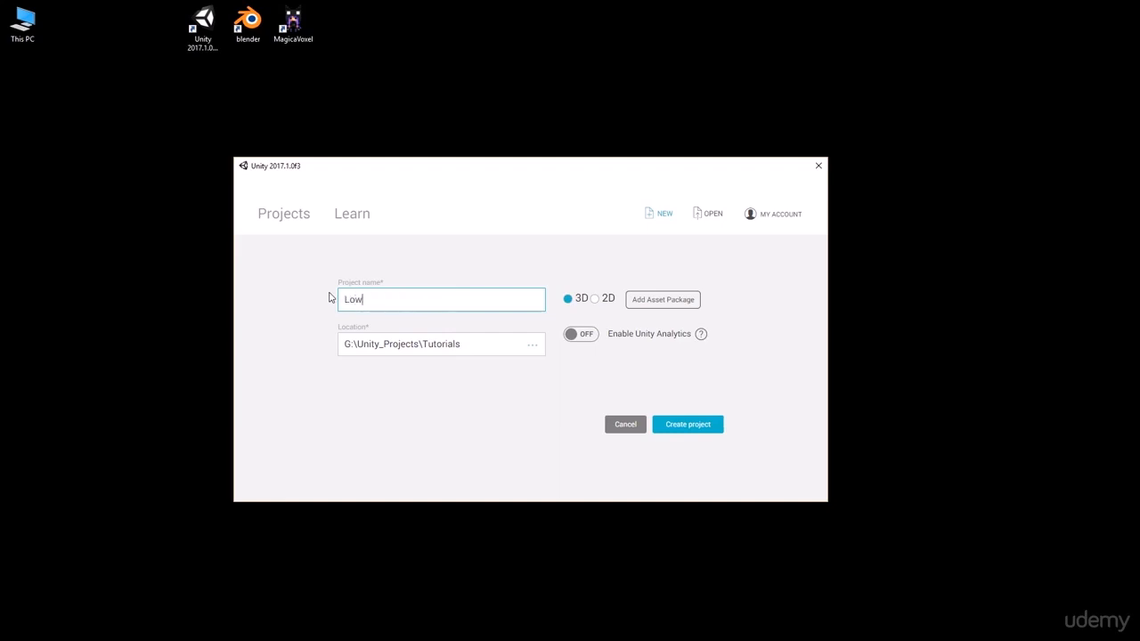
{"action": "type", "text": "PolyClickToMOve"}
{"action": "key", "text": "BackSpace"}
{"action": "key", "text": "BackSpace"}
{"action": "key", "text": "BackSpace"}
{"action": "type", "text": "ove"}
{"action": "left_click", "coordinate": [687, 426]}
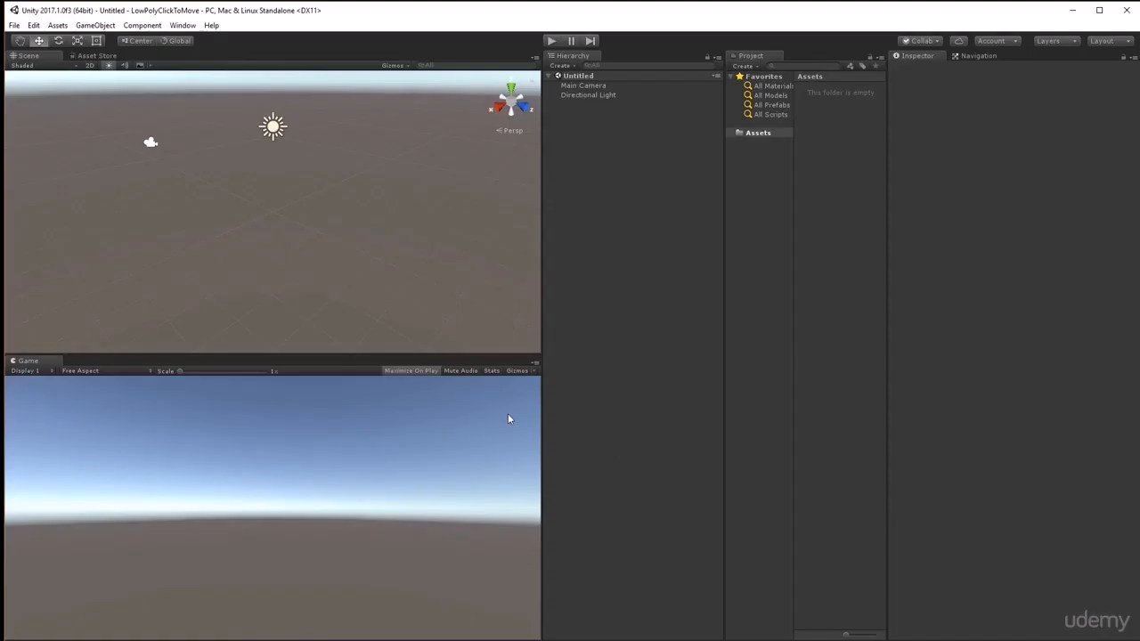
Set the editor's window layout to 2 by 3
{"action": "left_click", "coordinate": [1121, 45]}
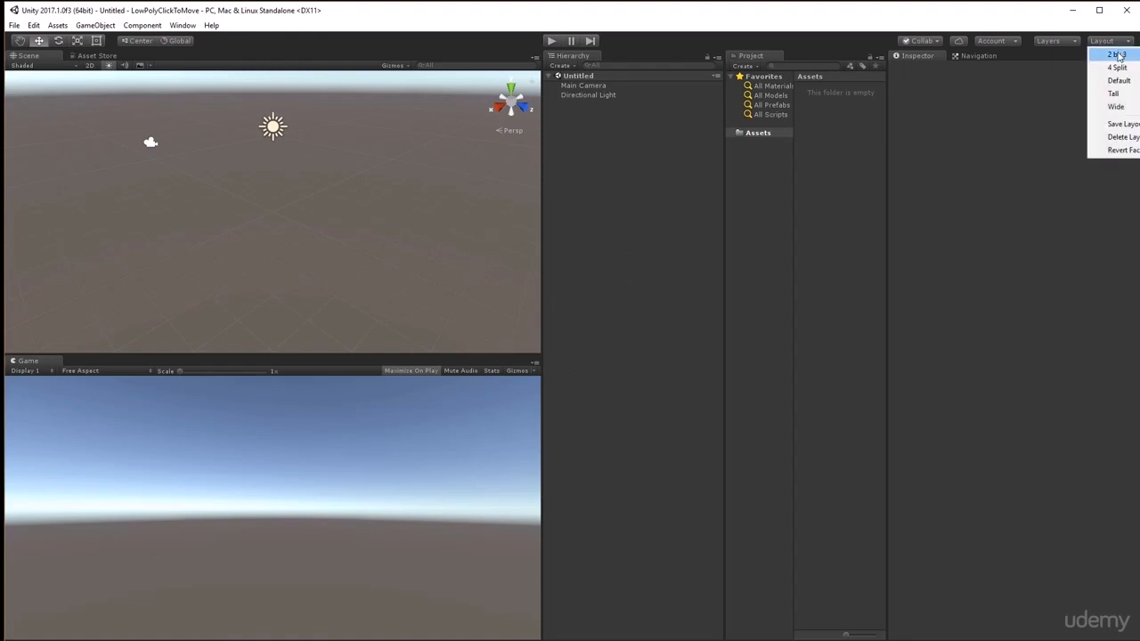
{"action": "left_click", "coordinate": [1118, 55]}
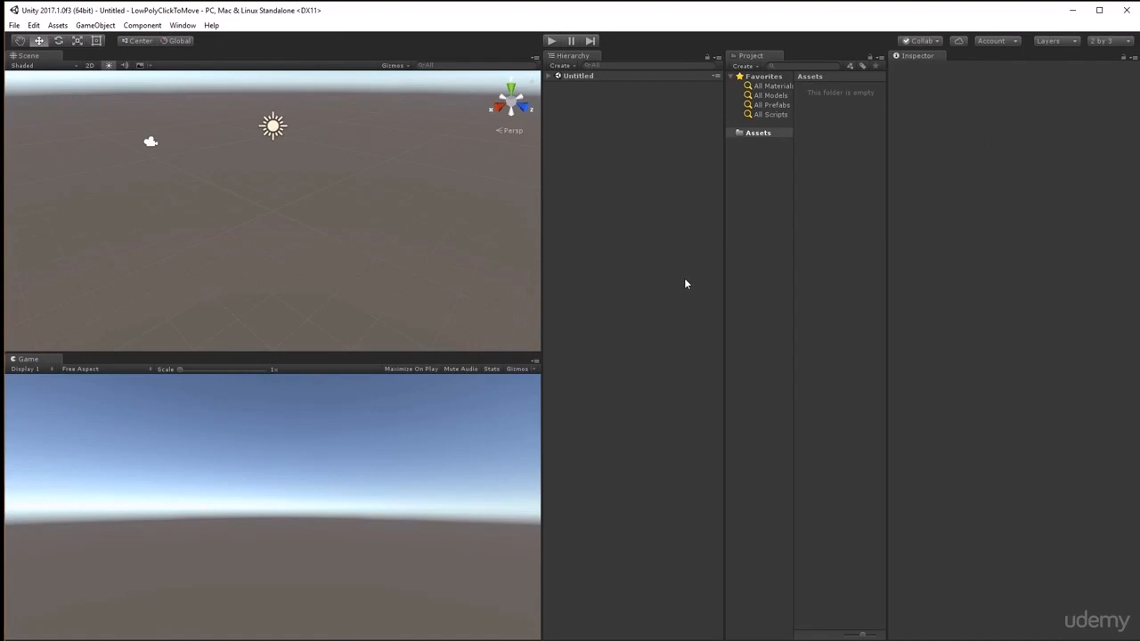
Create a folder named Game in Assets and shrink the asset icons to a compact list view
{"action": "left_click", "coordinate": [770, 136]}
{"action": "right_click", "coordinate": [771, 136]}
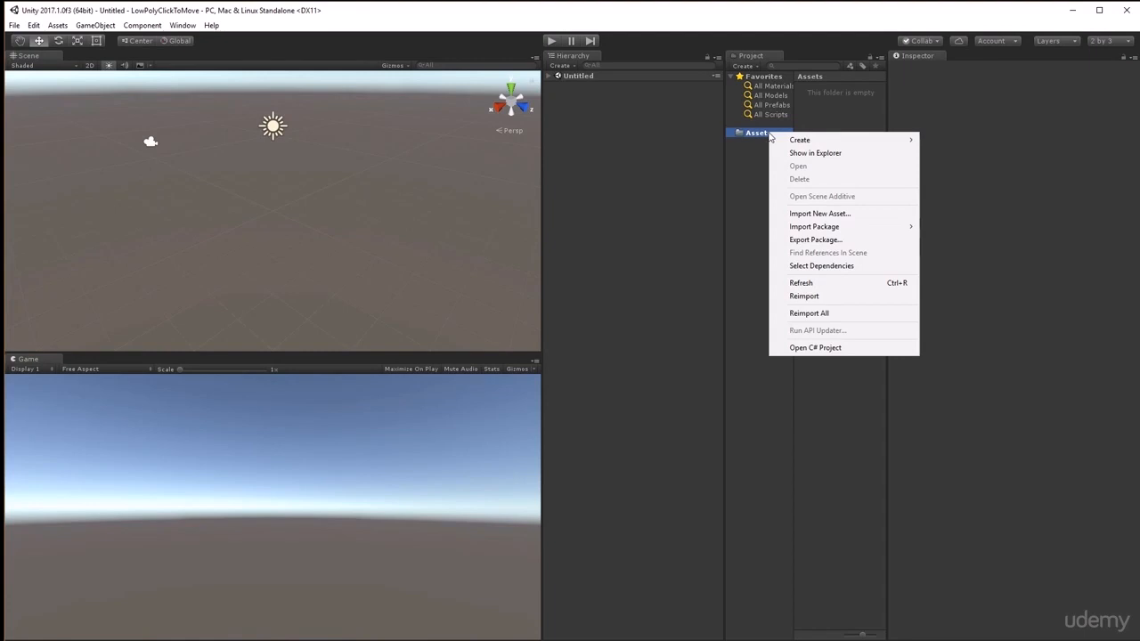
{"action": "mouse_move", "coordinate": [783, 144]}
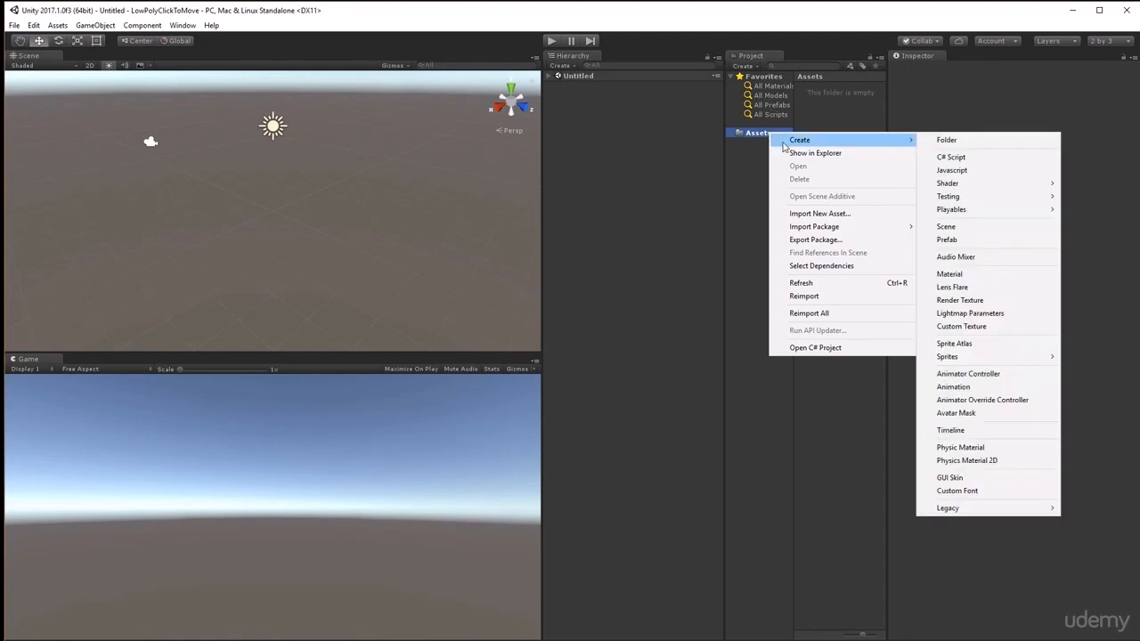
{"action": "left_click", "coordinate": [949, 142]}
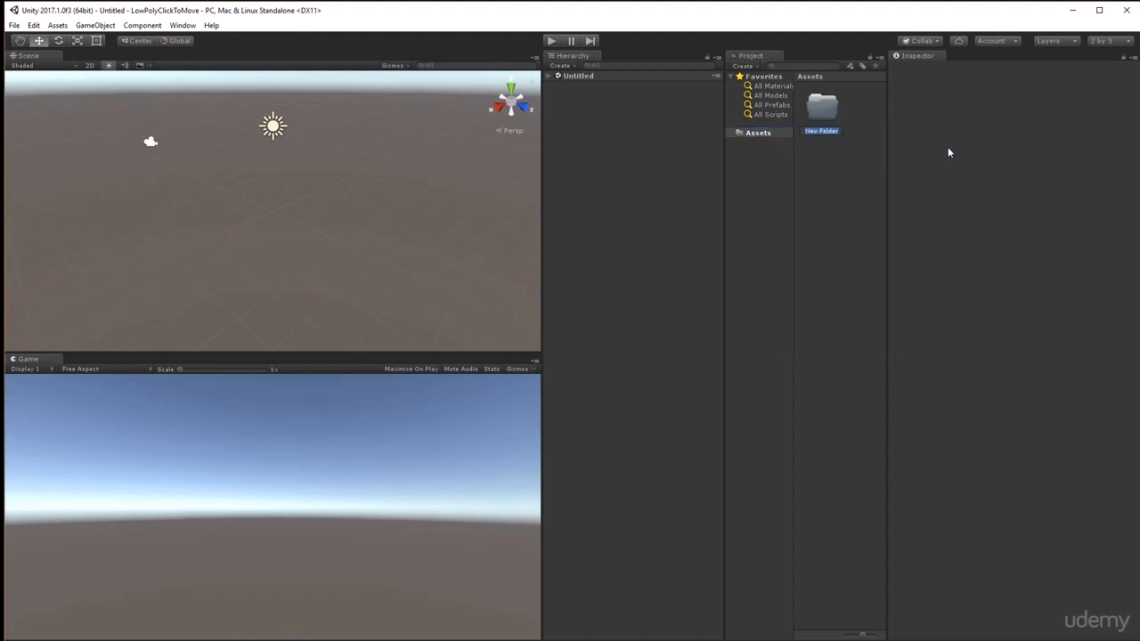
{"action": "type", "text": "Game"}
{"action": "key", "text": "Return"}
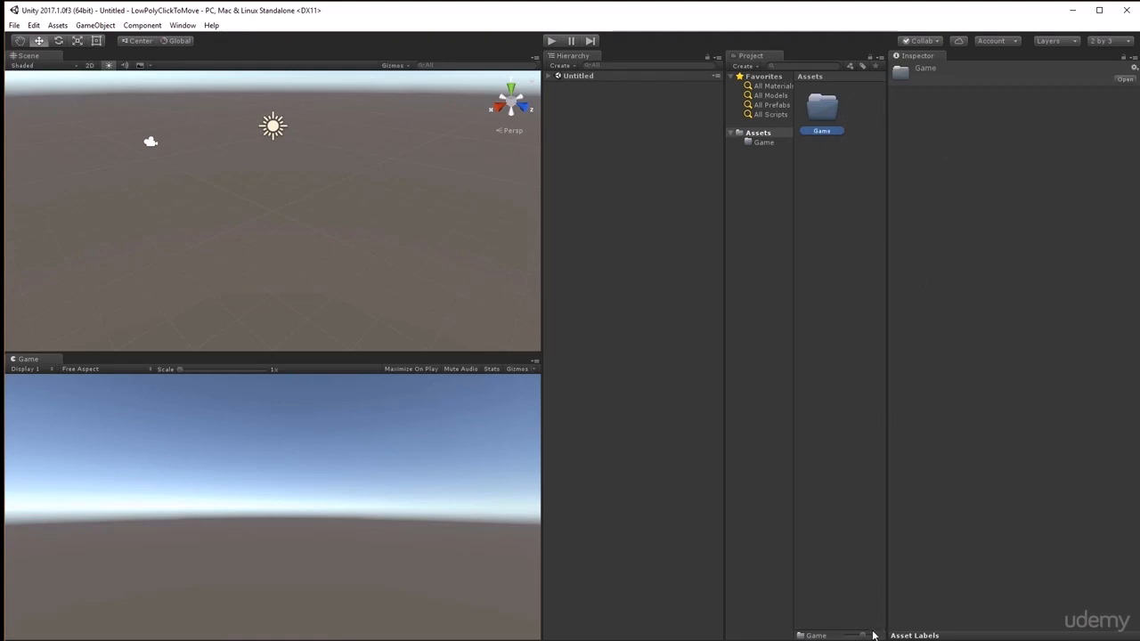
{"action": "left_click_drag", "start_coordinate": [861, 638], "coordinate": [842, 637]}
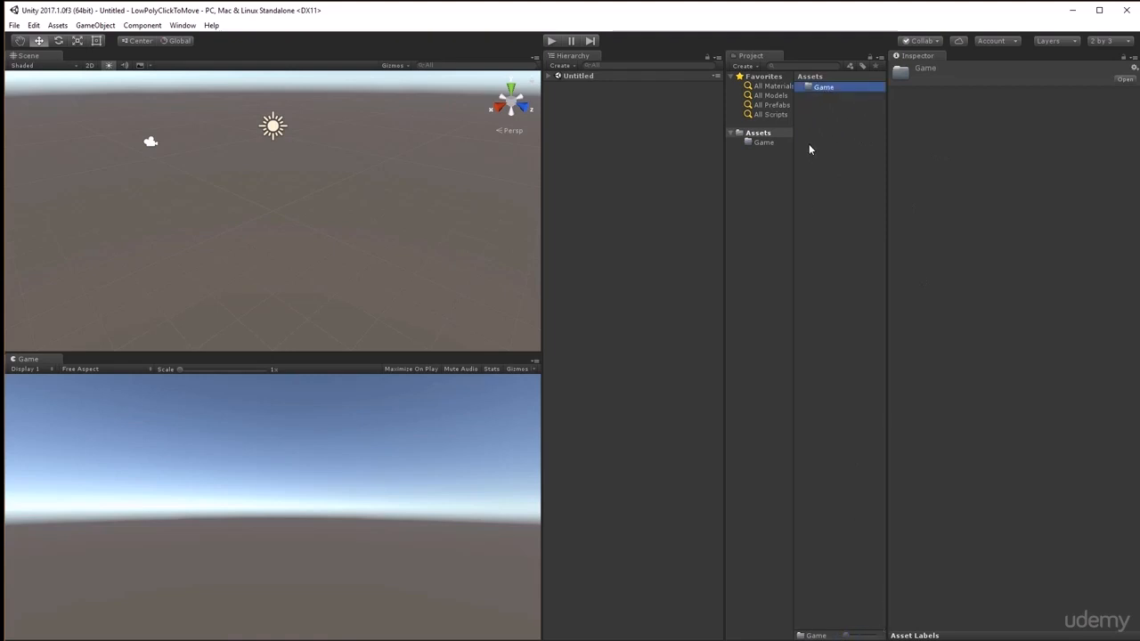
Create a folder named Models inside the Game folder
{"action": "left_click", "coordinate": [764, 142]}
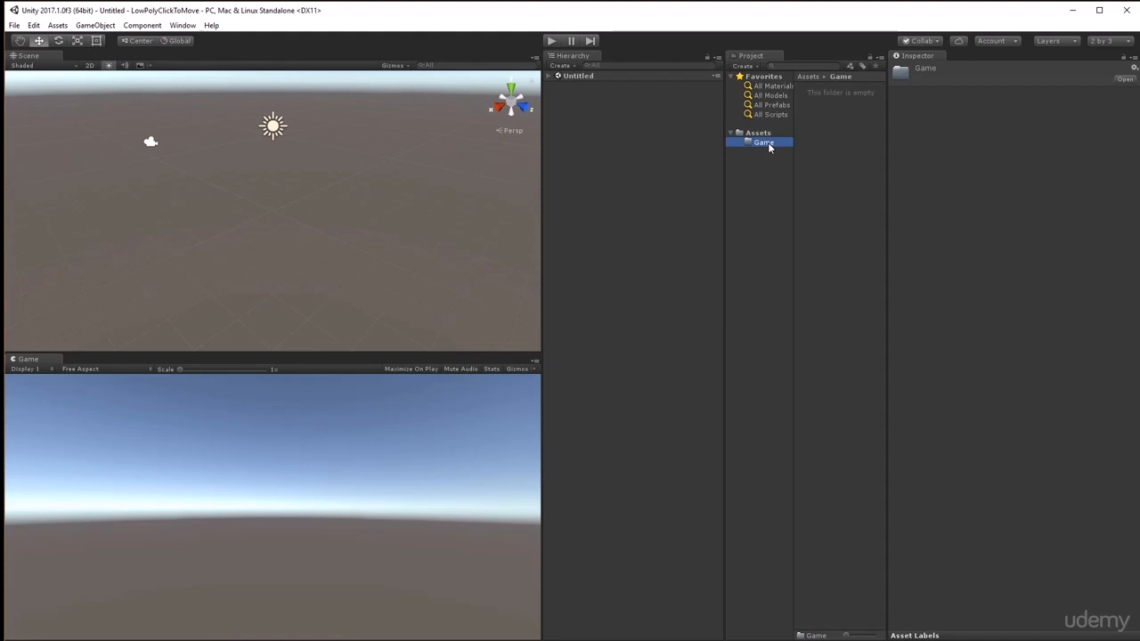
{"action": "right_click", "coordinate": [812, 132]}
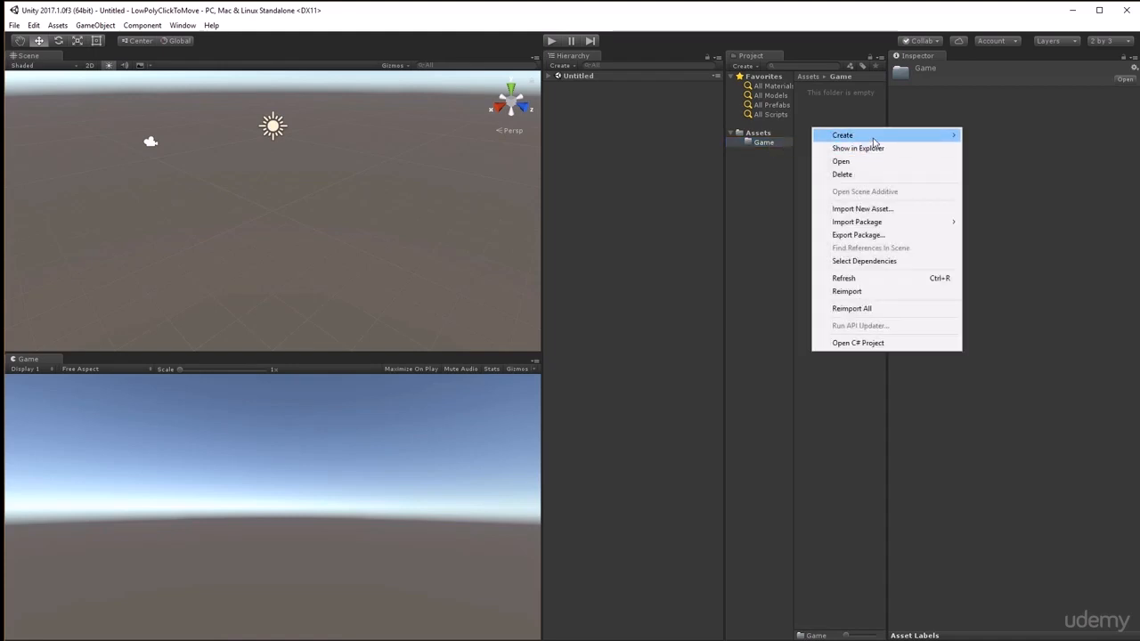
{"action": "mouse_move", "coordinate": [869, 136]}
{"action": "left_click", "coordinate": [991, 136]}
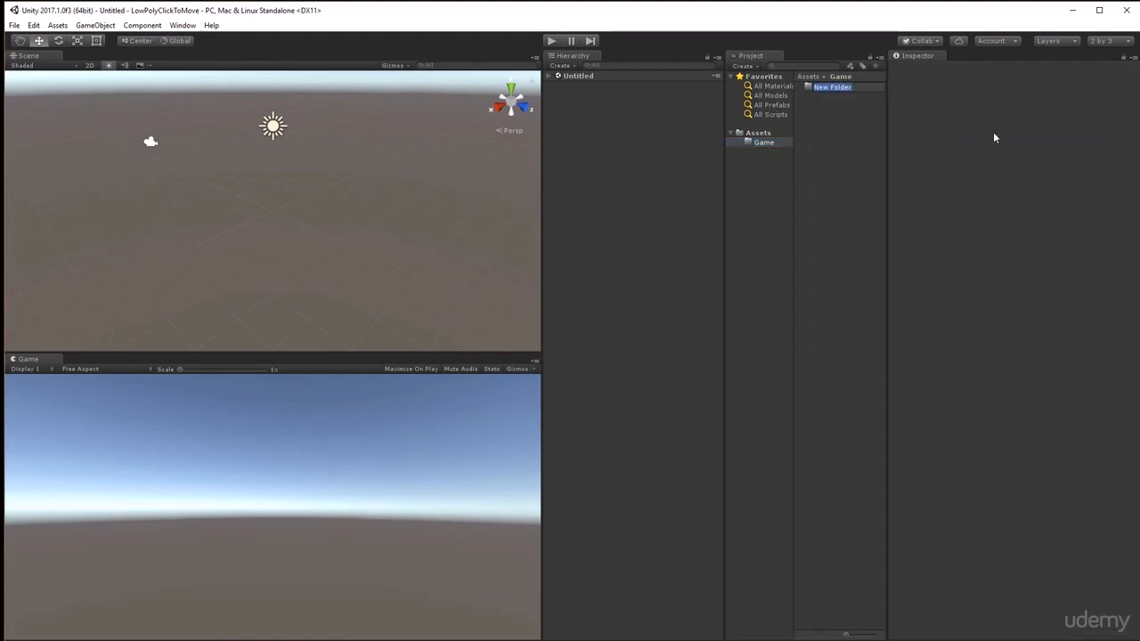
{"action": "type", "text": "Models"}
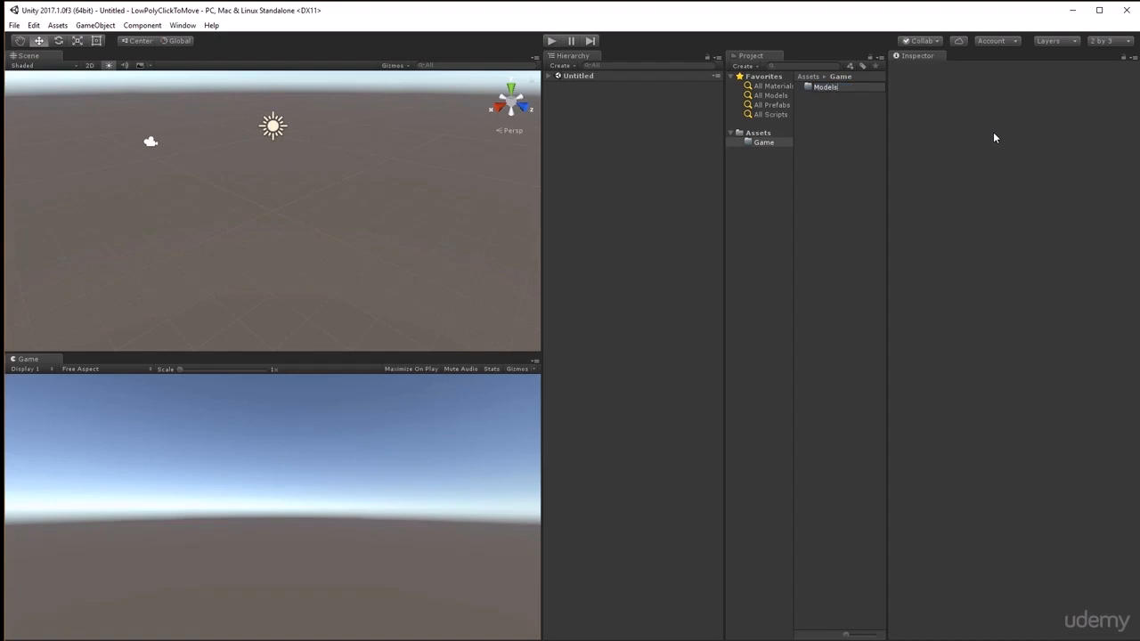
{"action": "key", "text": "Return"}
Create a folder named Scripts inside the Game folder, alongside Models
{"action": "left_click", "coordinate": [863, 164]}
{"action": "right_click", "coordinate": [826, 136]}
{"action": "mouse_move", "coordinate": [853, 145]}
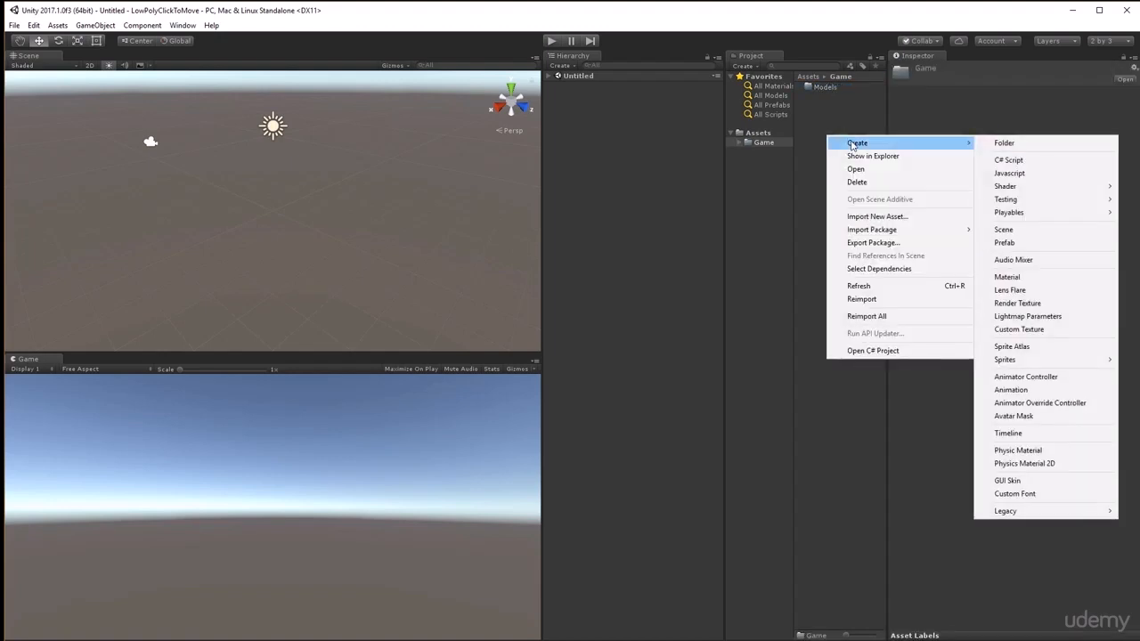
{"action": "left_click", "coordinate": [1003, 143]}
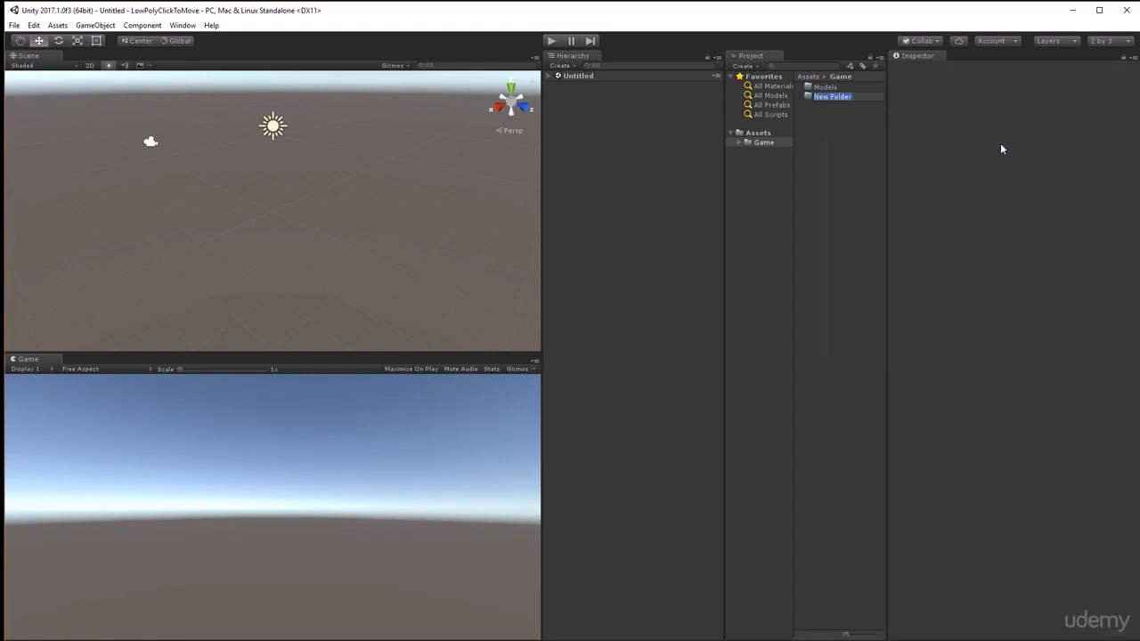
{"action": "type", "text": "Scripts"}
{"action": "key", "text": "Return"}
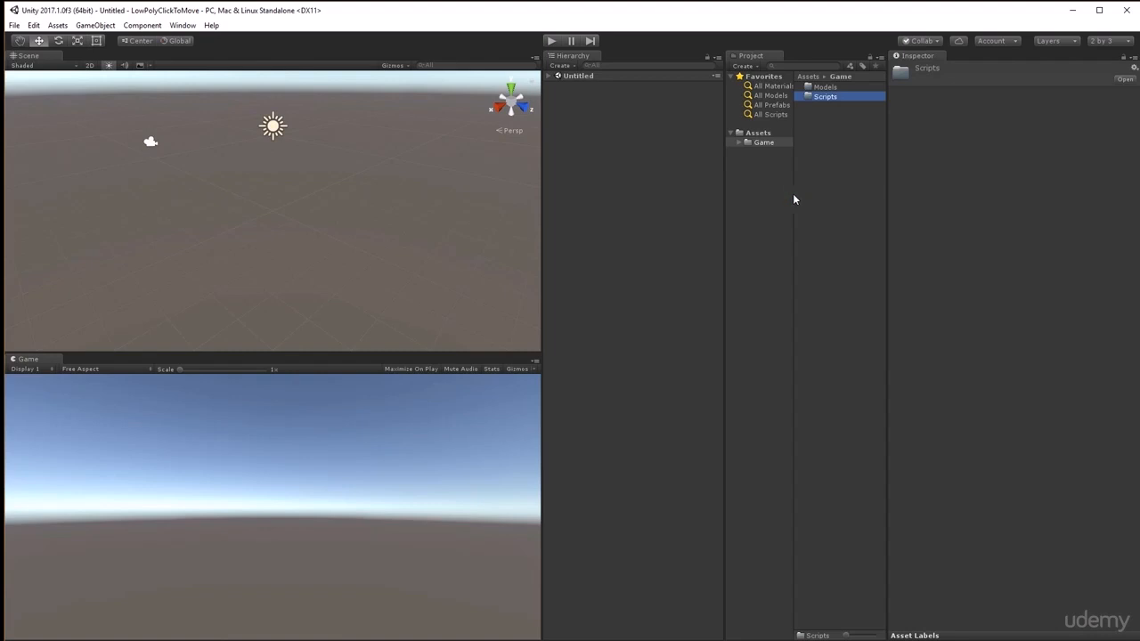
Expand the Game folder and create a subfolder named Enemy inside Models
{"action": "left_click", "coordinate": [753, 144]}
{"action": "left_click", "coordinate": [739, 143]}
{"action": "left_click", "coordinate": [773, 152]}
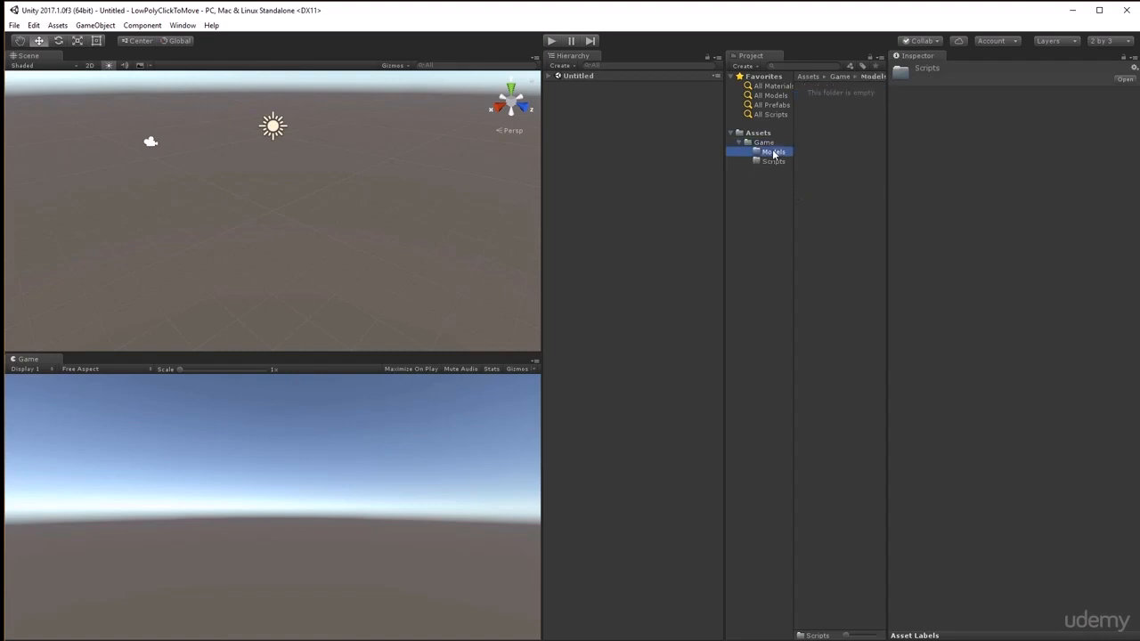
{"action": "right_click", "coordinate": [825, 125]}
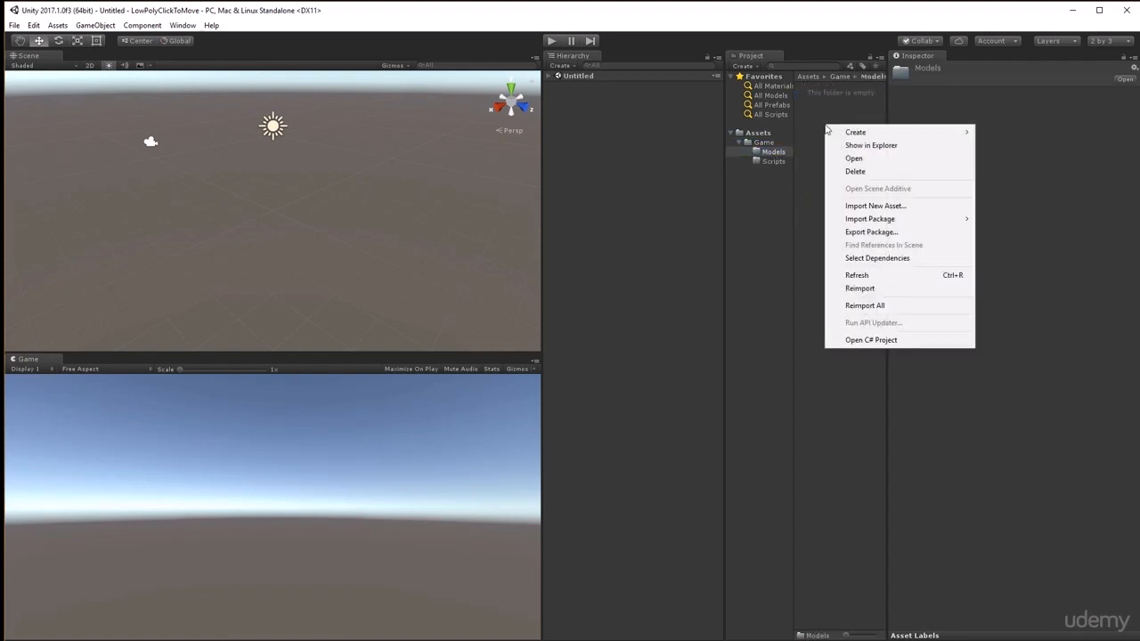
{"action": "mouse_move", "coordinate": [850, 133]}
{"action": "left_click", "coordinate": [998, 133]}
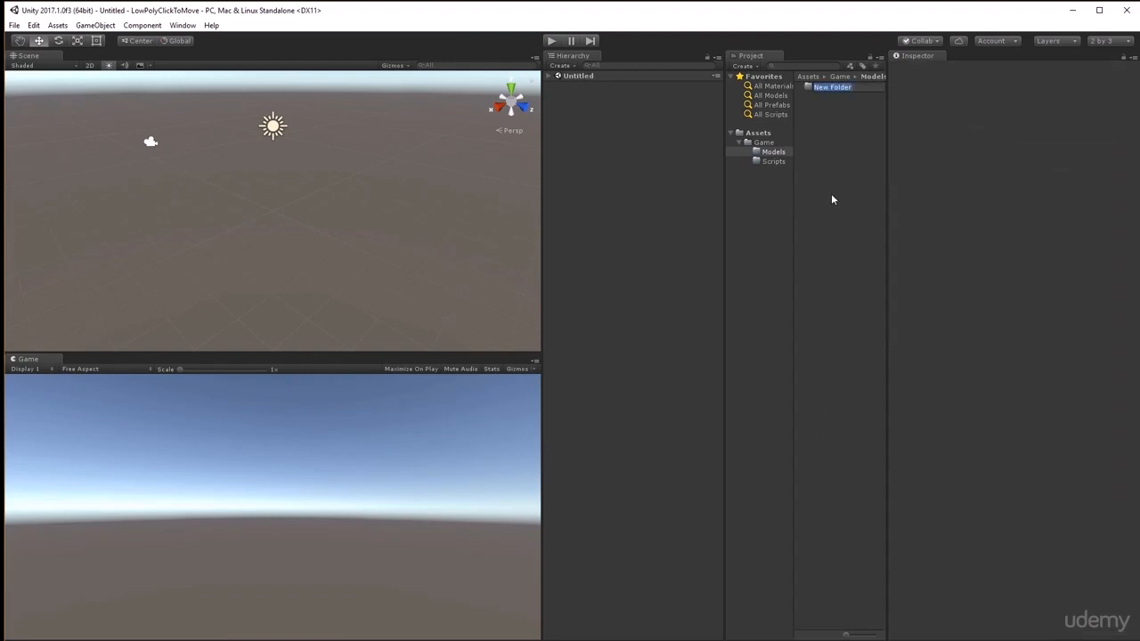
{"action": "type", "text": "E"}
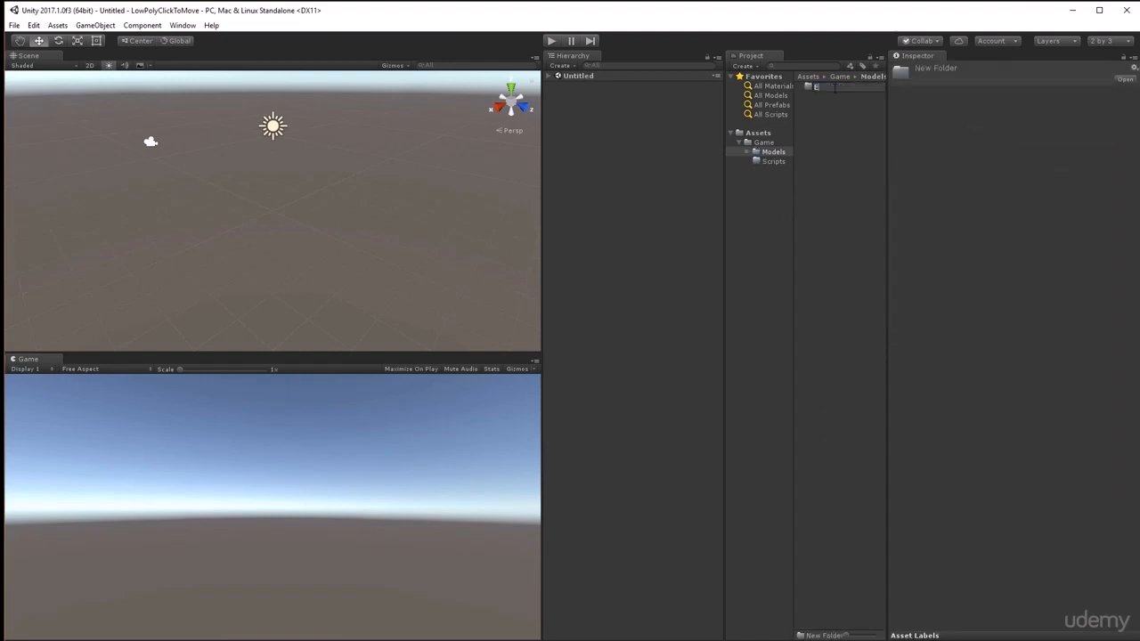
{"action": "type", "text": "nemy"}
{"action": "key", "text": "Return"}
Create a subfolder named Player inside the Models folder
{"action": "right_click", "coordinate": [825, 138]}
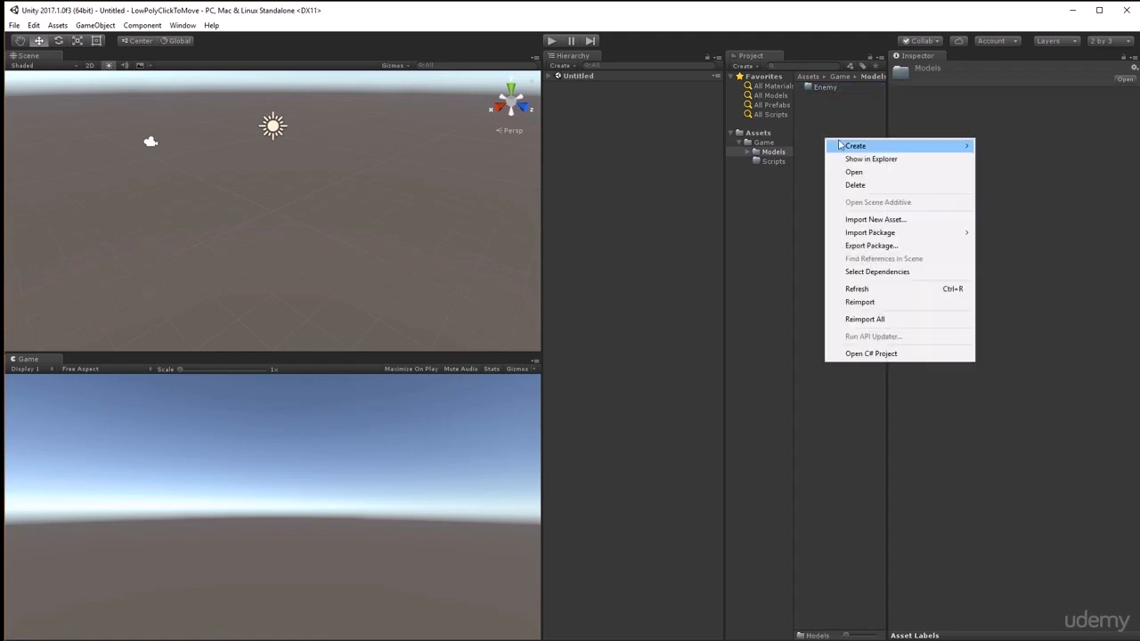
{"action": "mouse_move", "coordinate": [850, 145]}
{"action": "left_click", "coordinate": [986, 146]}
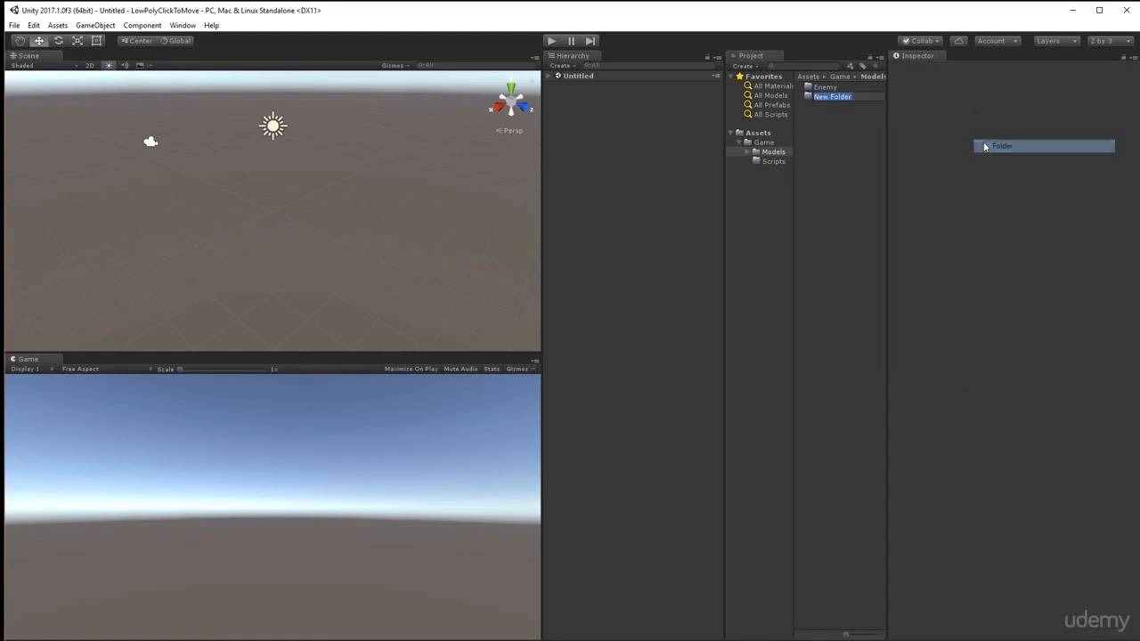
{"action": "type", "text": "Player"}
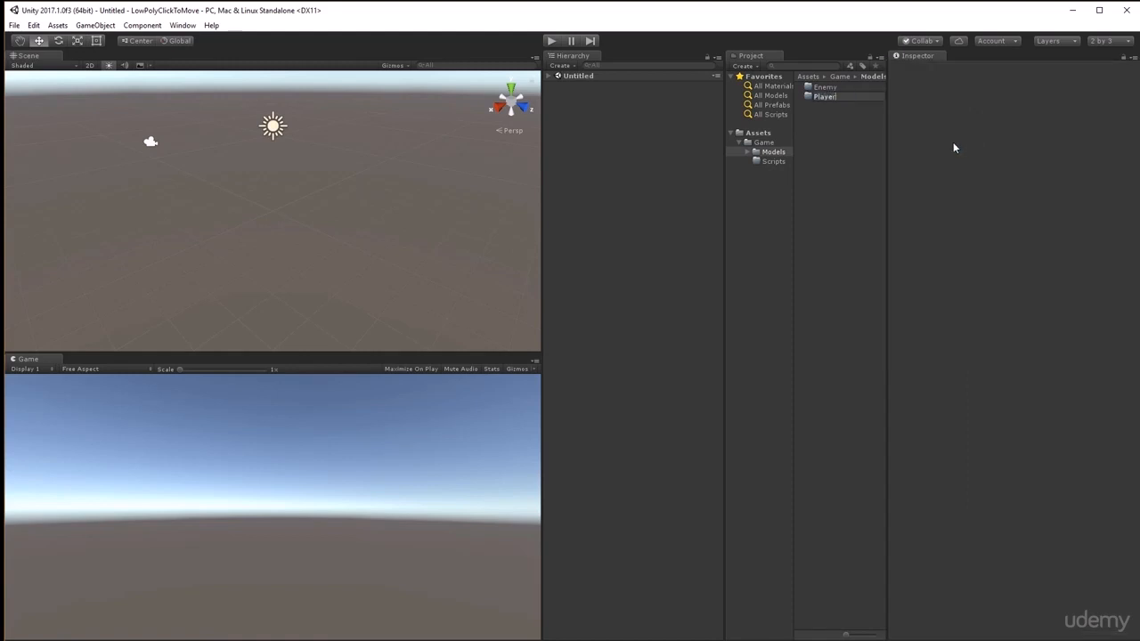
{"action": "key", "text": "Return"}
Create a subfolder named Rocks inside the Models folder
{"action": "right_click", "coordinate": [813, 162]}
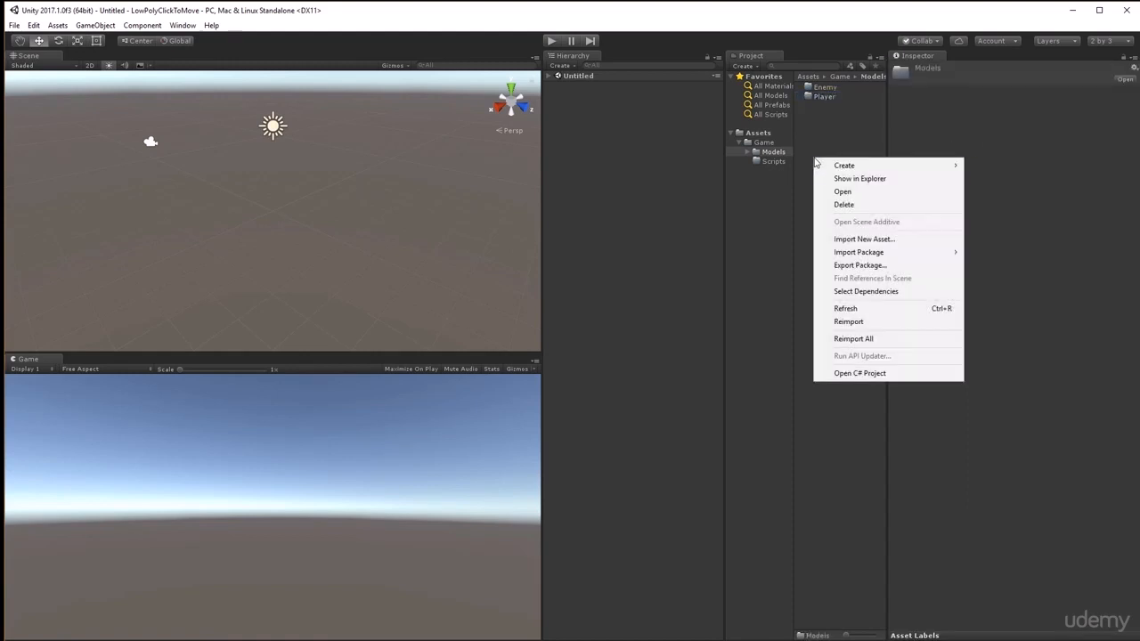
{"action": "mouse_move", "coordinate": [850, 169]}
{"action": "left_click", "coordinate": [992, 168]}
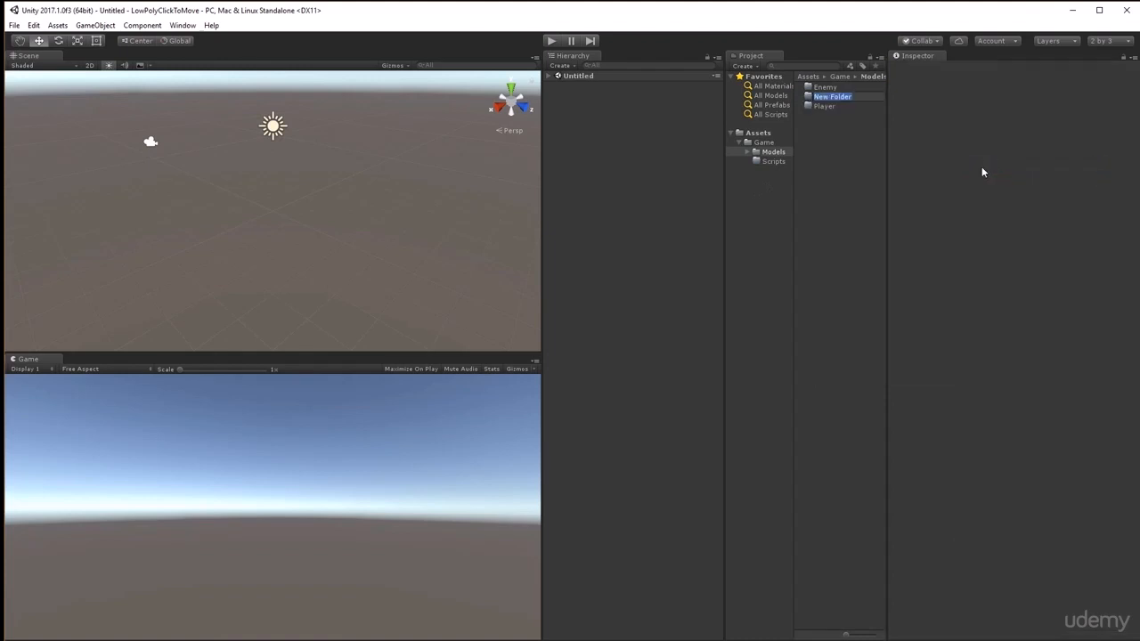
{"action": "type", "text": "Rocks"}
{"action": "key", "text": "Return"}
Create a subfolder named Terrain inside the Models folder
{"action": "right_click", "coordinate": [861, 203]}
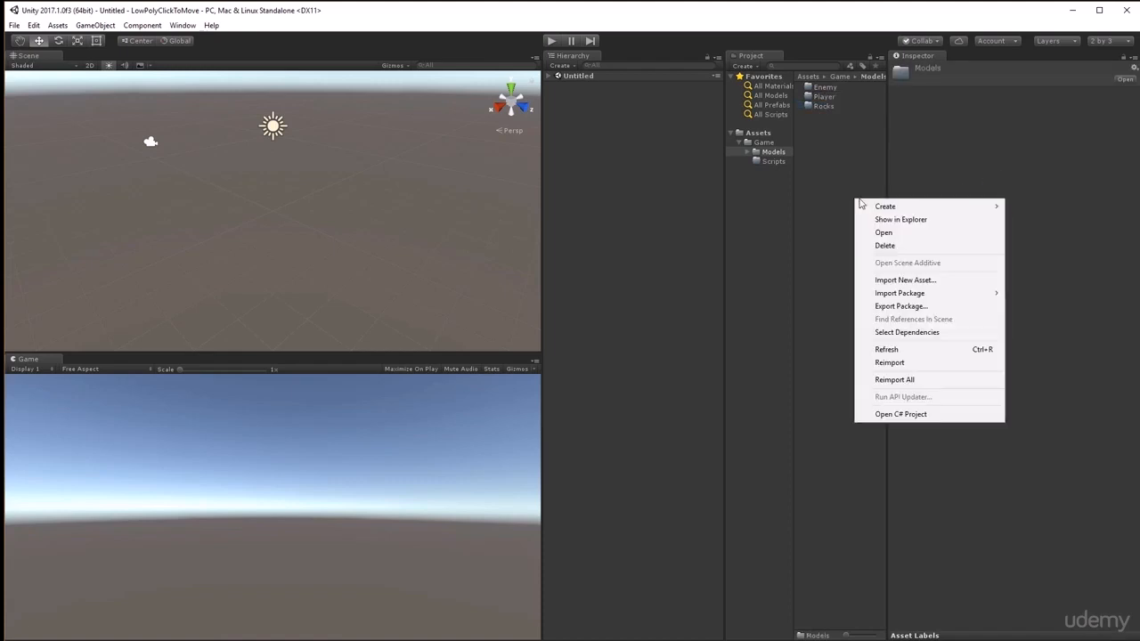
{"action": "mouse_move", "coordinate": [885, 206]}
{"action": "left_click", "coordinate": [1034, 204]}
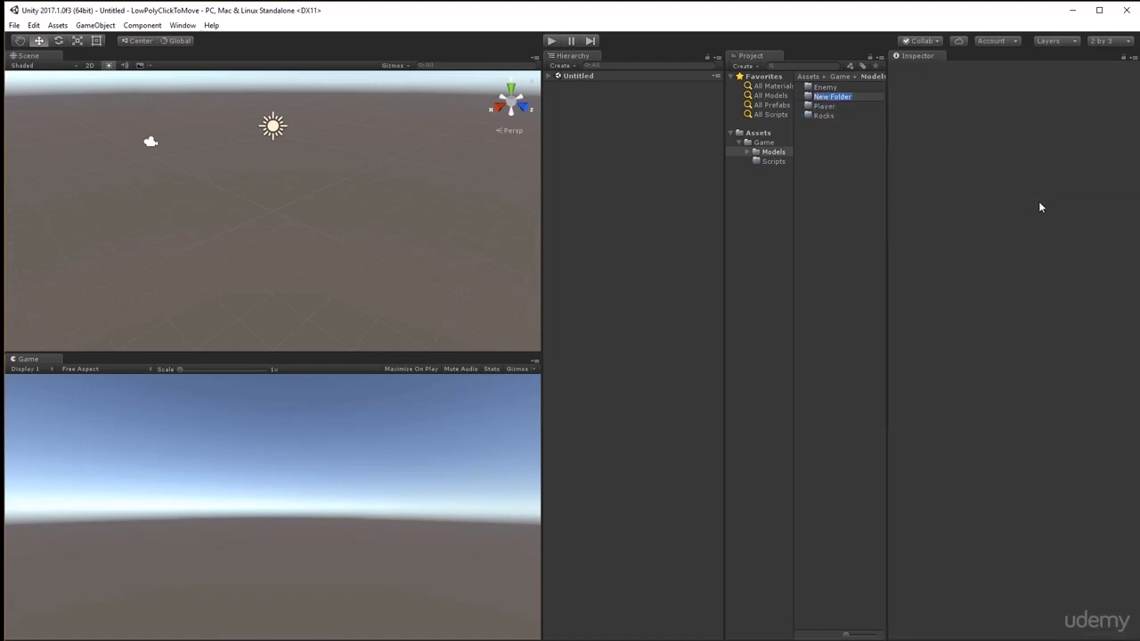
{"action": "type", "text": "Terrain"}
{"action": "key", "text": "Return"}
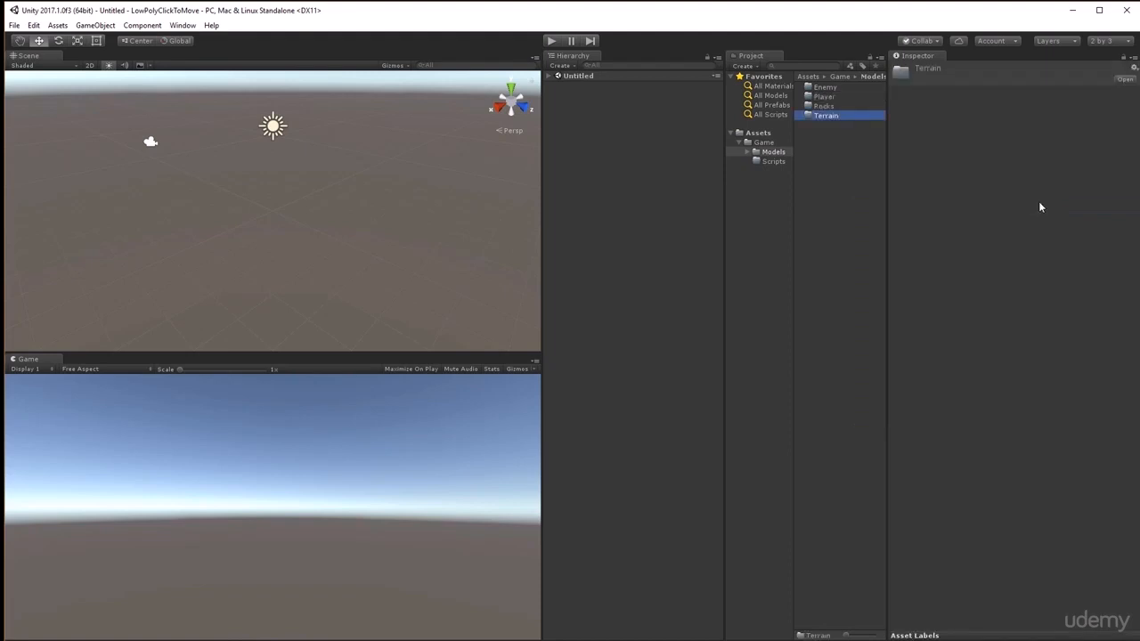
Create a subfolder named Tree inside the Models folder, alongside Terrain
{"action": "right_click", "coordinate": [844, 178]}
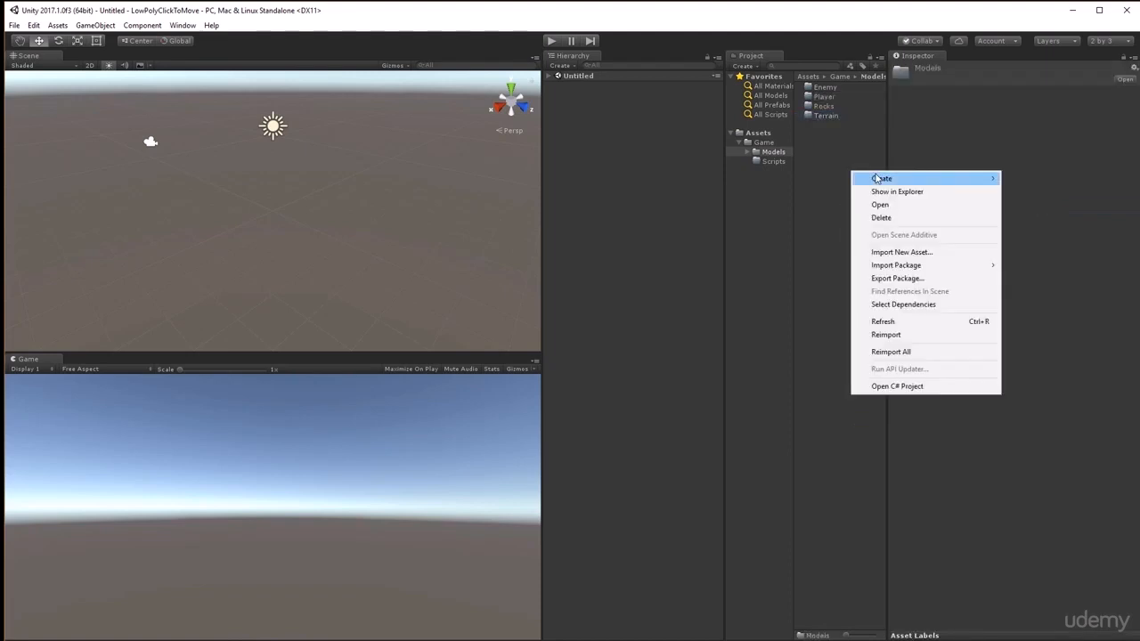
{"action": "mouse_move", "coordinate": [857, 177]}
{"action": "left_click", "coordinate": [1027, 179]}
{"action": "type", "text": "Tree"}
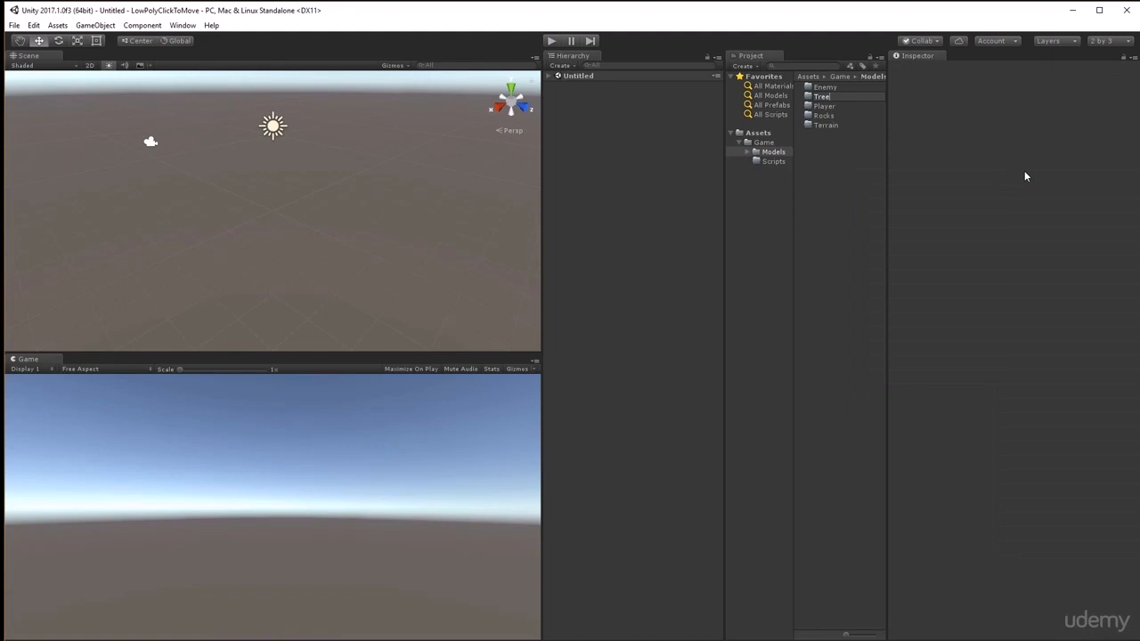
{"action": "key", "text": "Return"}
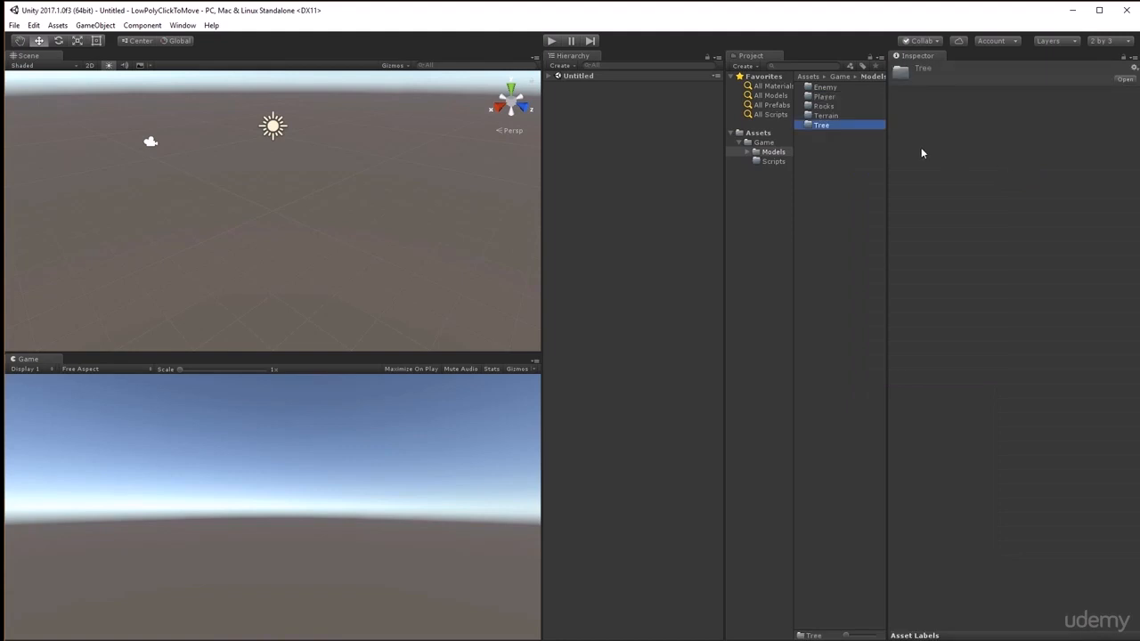
Save the current scene as MainScene inside the project's Assets/Game folder
{"action": "left_click", "coordinate": [14, 25]}
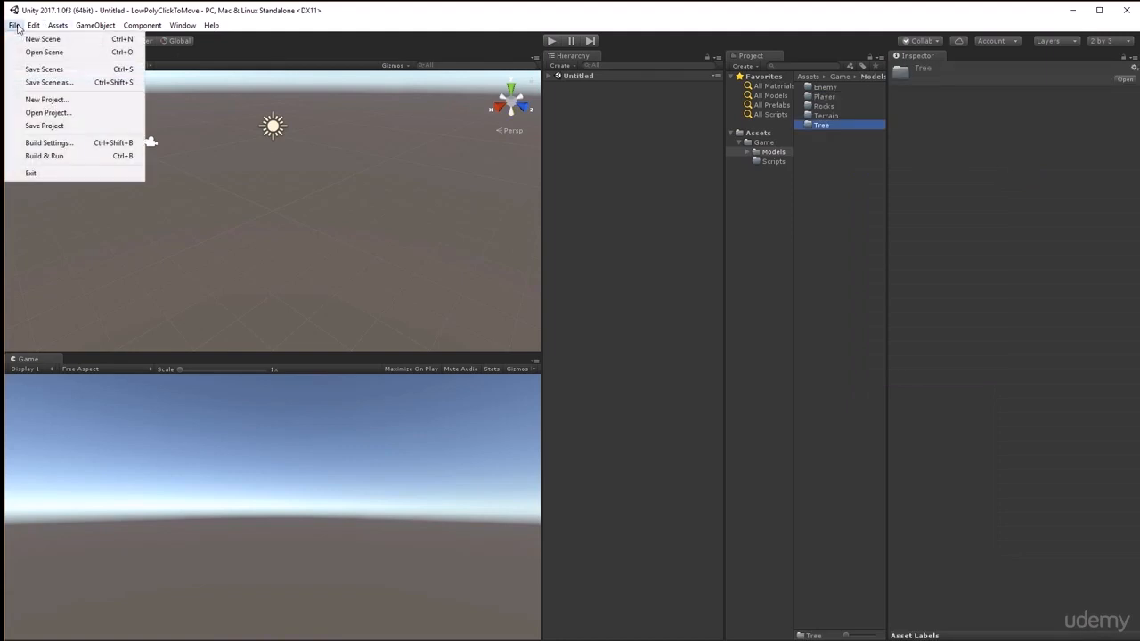
{"action": "left_click", "coordinate": [29, 82]}
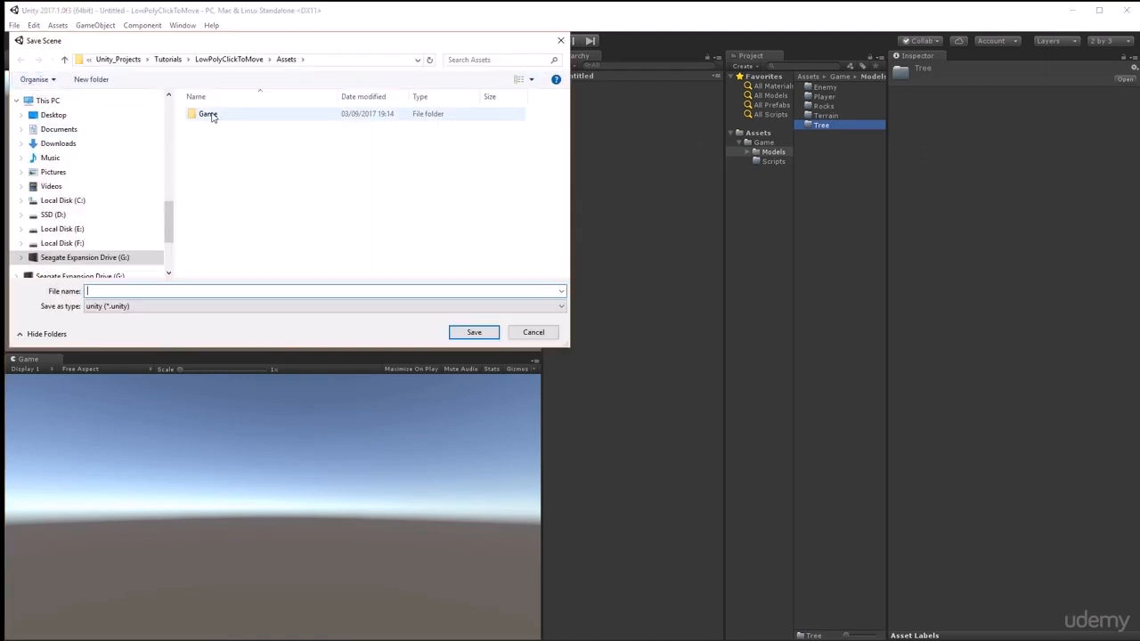
{"action": "double_click", "coordinate": [207, 114]}
{"action": "left_click", "coordinate": [126, 291]}
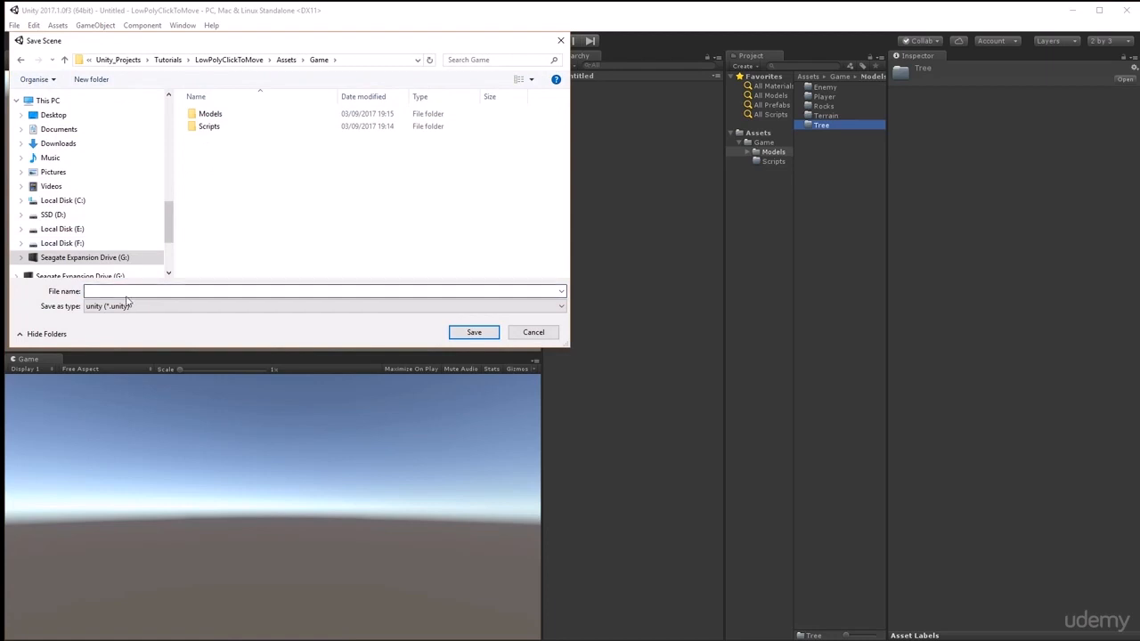
{"action": "type", "text": "MainScene"}
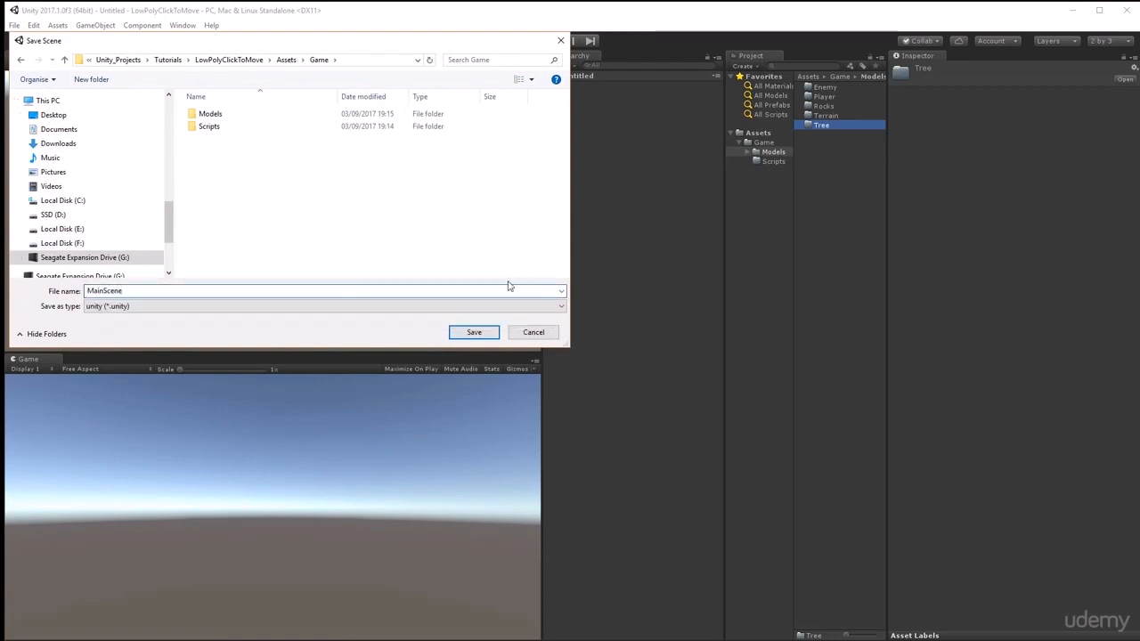
{"action": "left_click", "coordinate": [474, 332]}
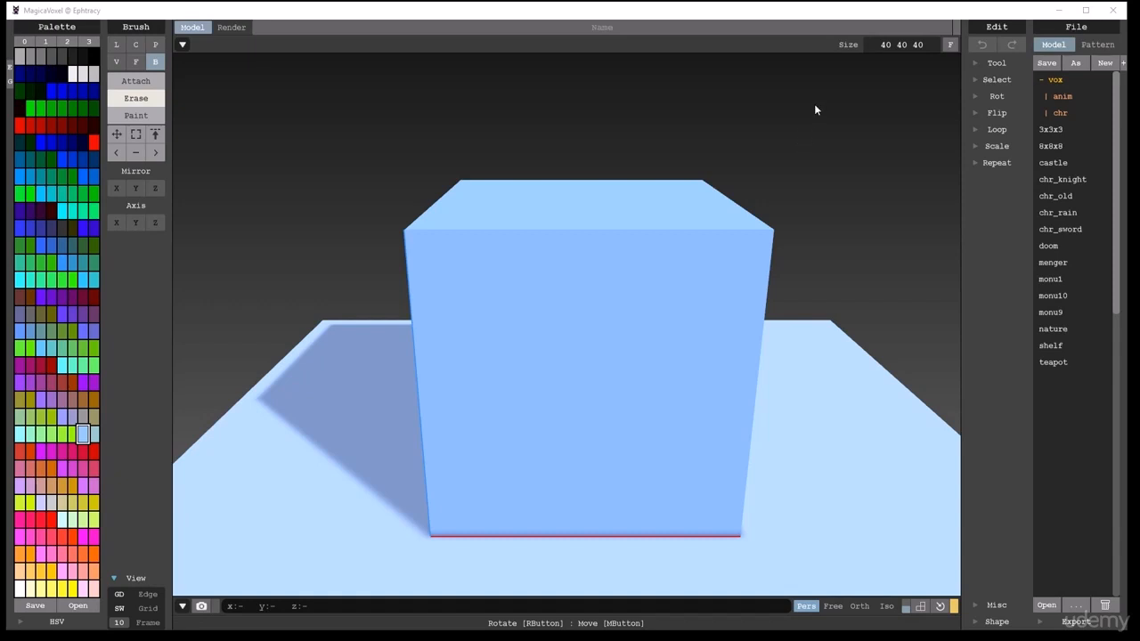
Switch to MagicaVoxel and resize the model to 9 × 1 × 9 voxels
{"action": "left_click", "coordinate": [887, 45]}
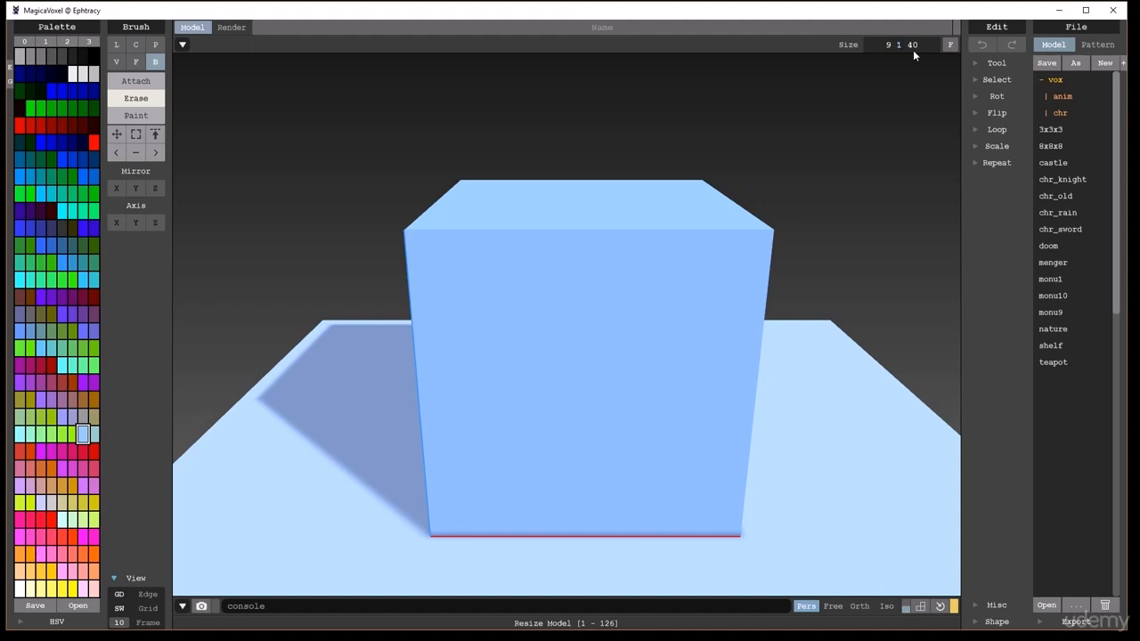
{"action": "left_click_drag", "start_coordinate": [914, 47], "coordinate": [918, 44]}
{"action": "type", "text": "9"}
{"action": "key", "text": "Return"}
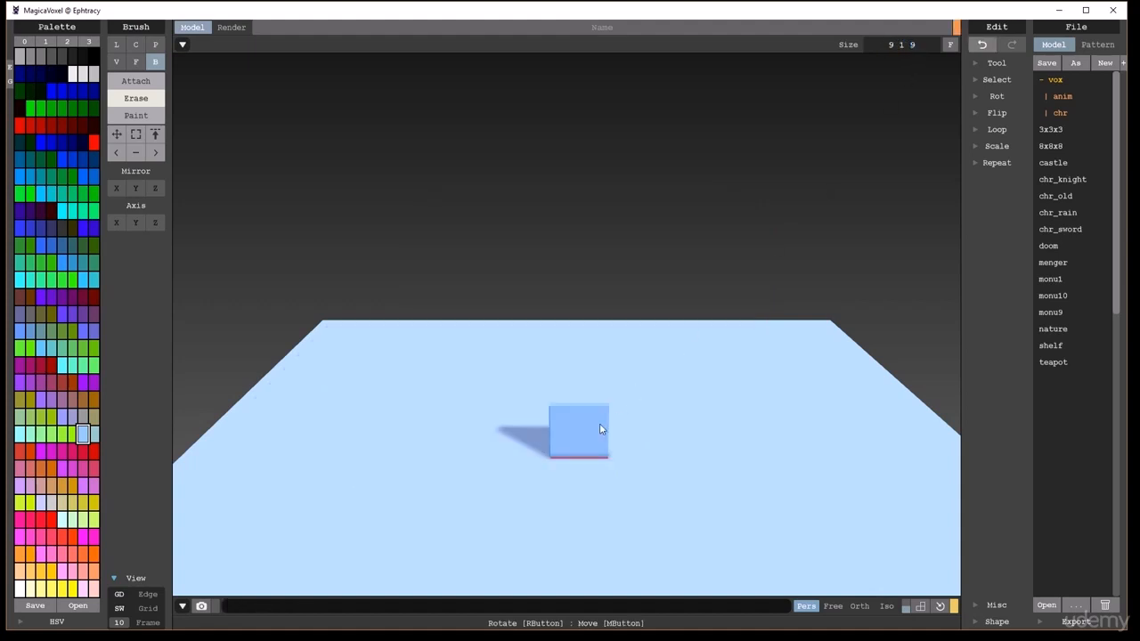
Erase the entire front face of the voxel block with the Face brush, emptying the model's bounding box
{"action": "scroll", "coordinate": [581, 457], "scroll_direction": "up", "scroll_amount": 5}
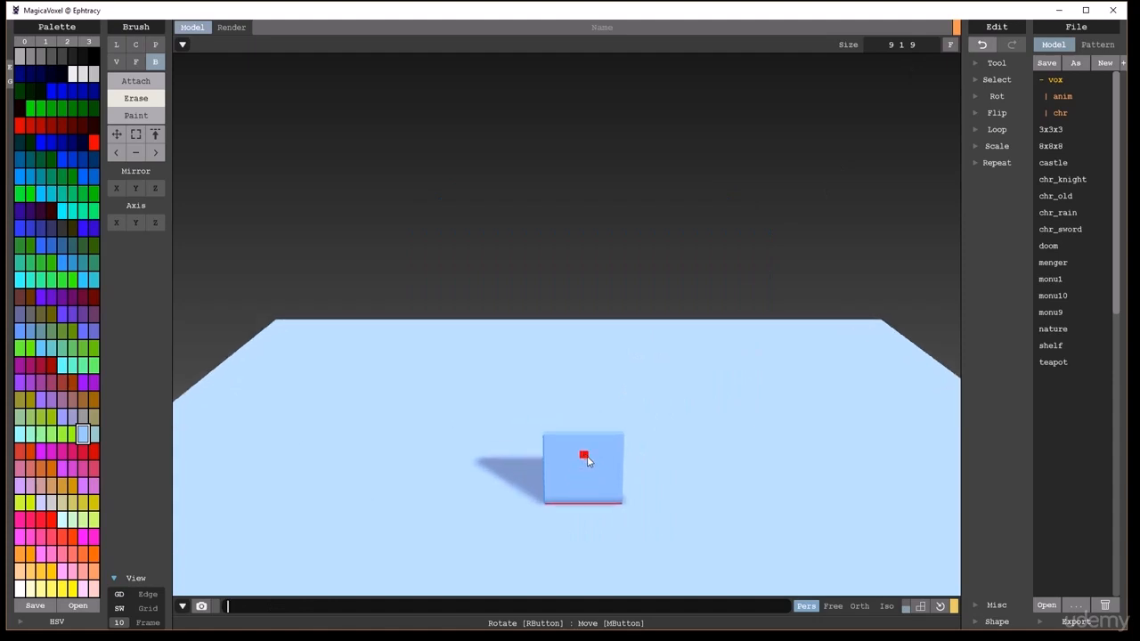
{"action": "scroll", "coordinate": [605, 506], "scroll_direction": "up", "scroll_amount": 2}
{"action": "scroll", "coordinate": [607, 508], "scroll_direction": "down", "scroll_amount": 4}
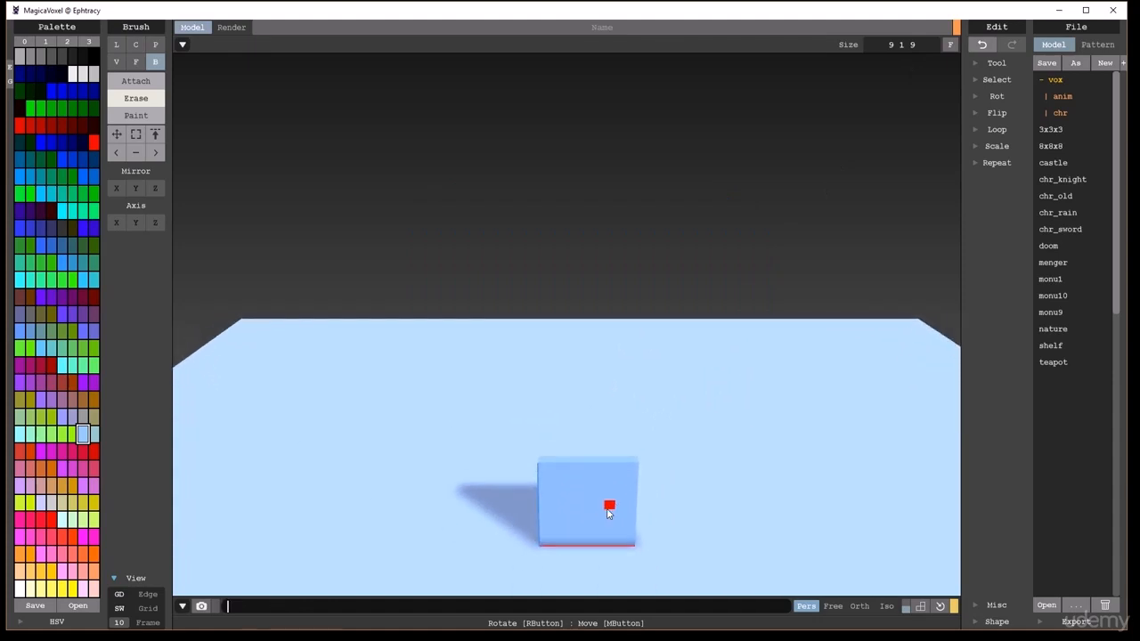
{"action": "scroll", "coordinate": [607, 510], "scroll_direction": "up", "scroll_amount": 5}
{"action": "scroll", "coordinate": [607, 510], "scroll_direction": "down", "scroll_amount": 4}
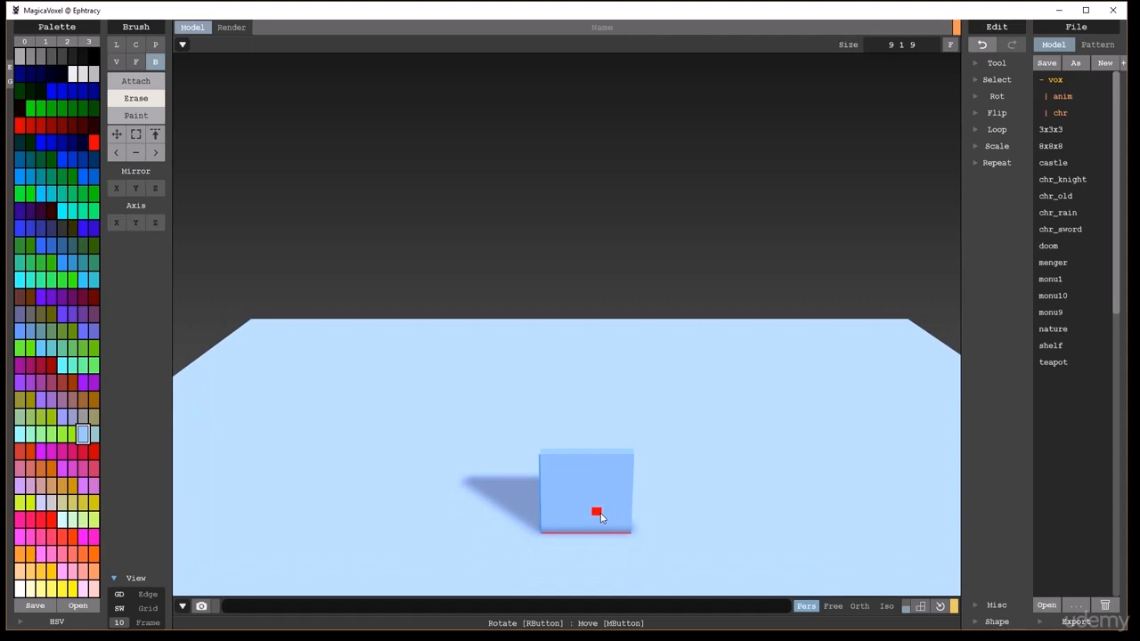
{"action": "middle_click_drag", "start_coordinate": [601, 517], "coordinate": [579, 339]}
{"action": "scroll", "coordinate": [625, 369], "scroll_direction": "up", "scroll_amount": 3}
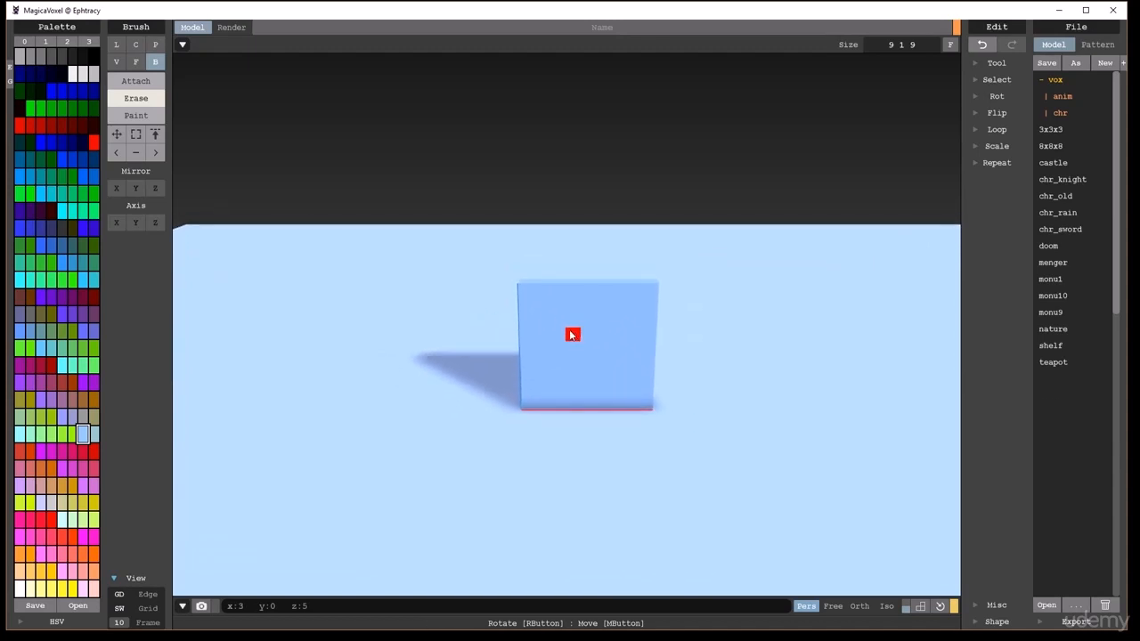
{"action": "mouse_move", "coordinate": [581, 315]}
{"action": "right_mouse_down"}
{"action": "mouse_move", "coordinate": [593, 305]}
{"action": "mouse_move", "coordinate": [565, 317]}
{"action": "mouse_move", "coordinate": [584, 304]}
{"action": "right_mouse_up"}
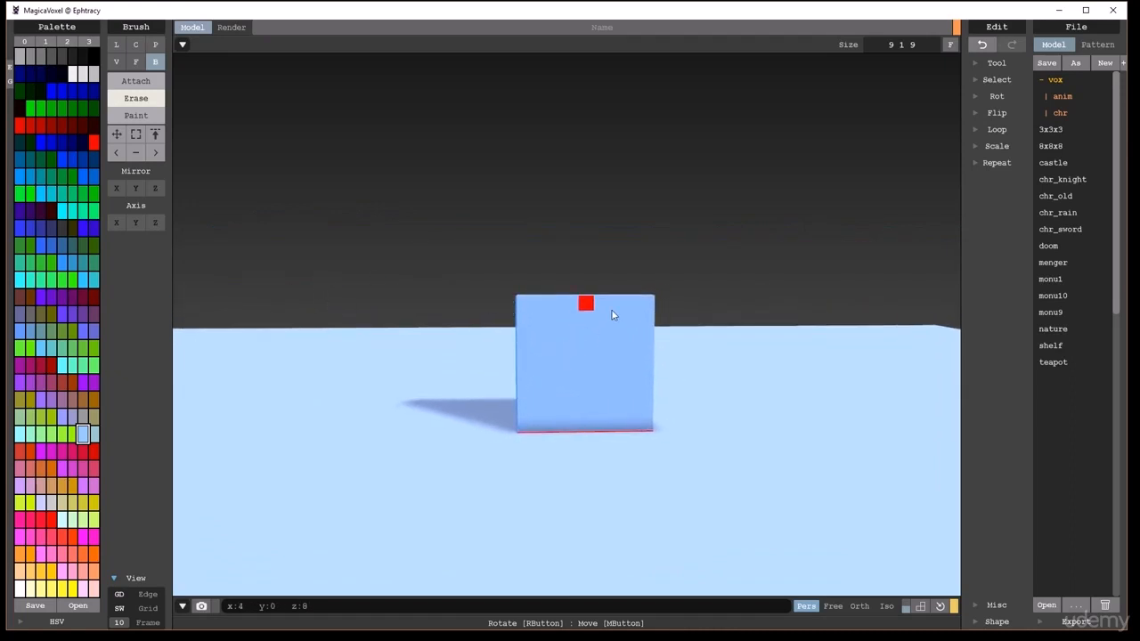
{"action": "left_click", "coordinate": [138, 61]}
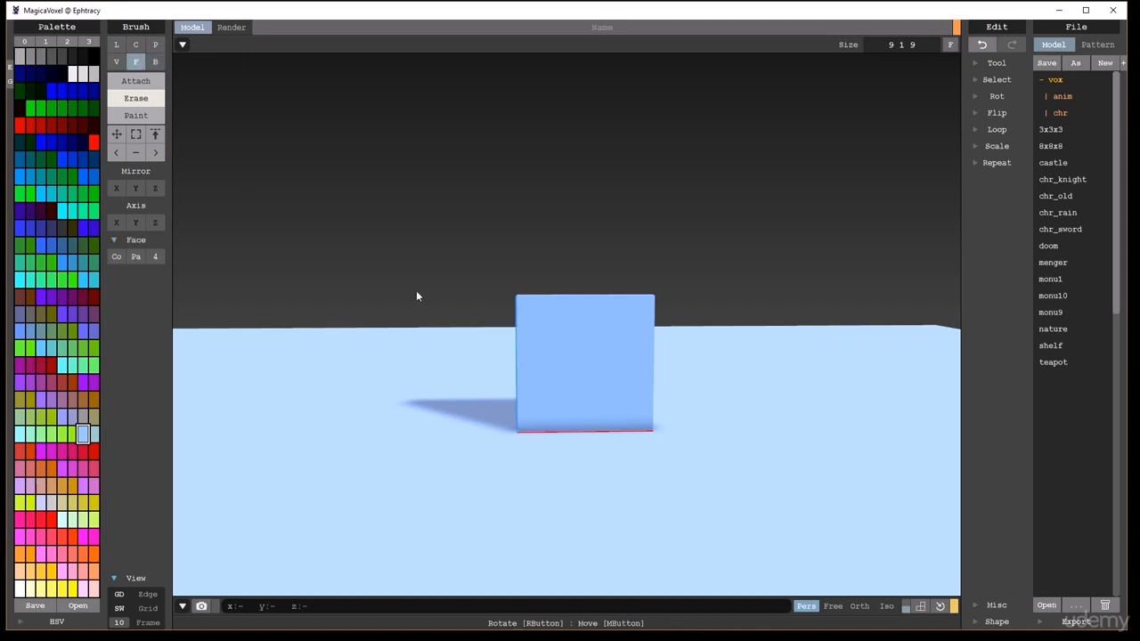
{"action": "left_click", "coordinate": [597, 379]}
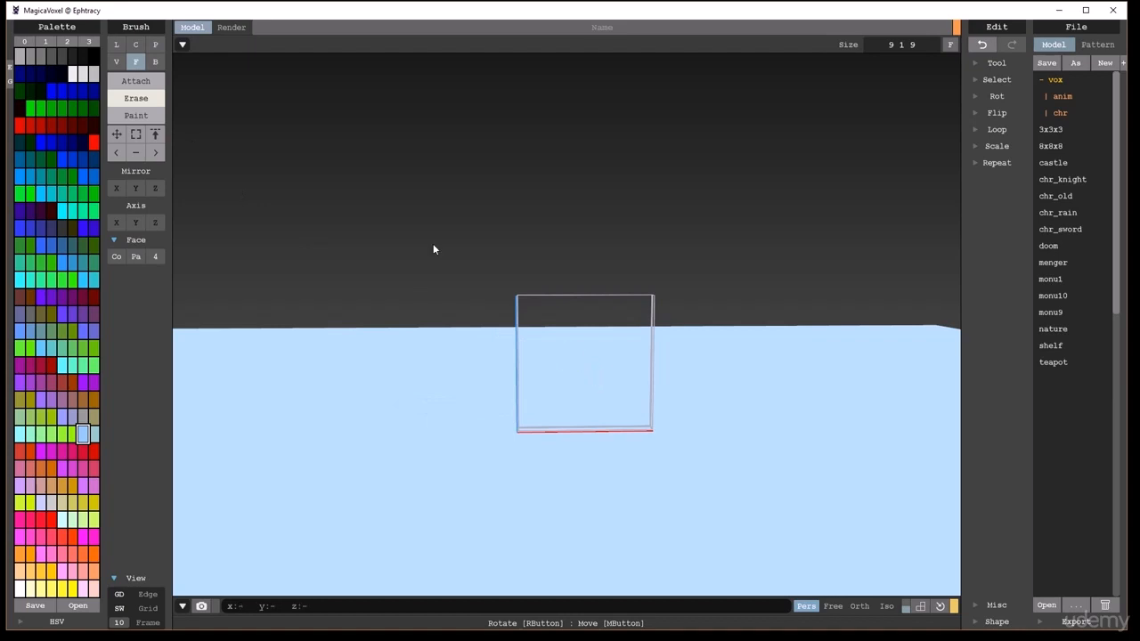
Attach two single foot voxels with the Voxel brush on the lowest row, at x 2 and x 5
{"action": "left_click", "coordinate": [117, 61]}
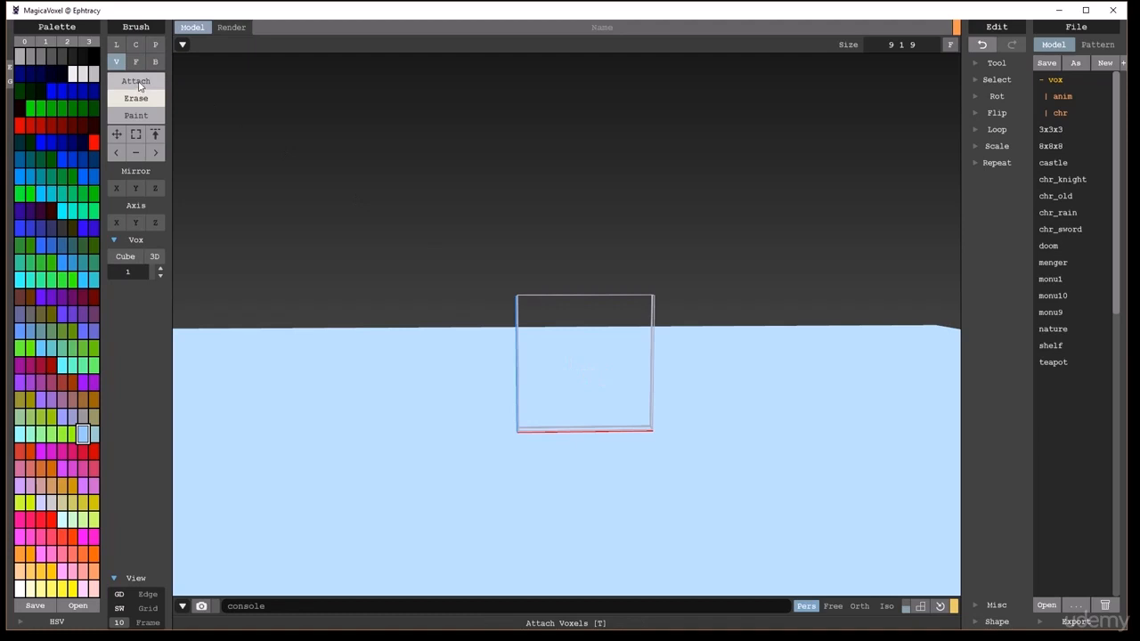
{"action": "left_click", "coordinate": [138, 84]}
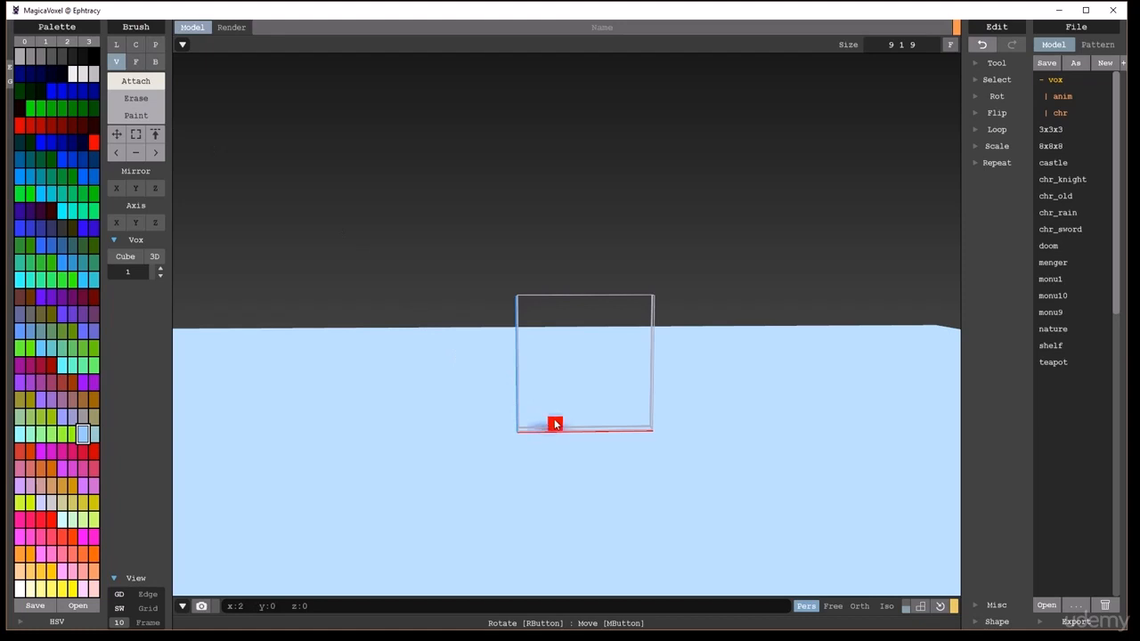
{"action": "left_click", "coordinate": [554, 424]}
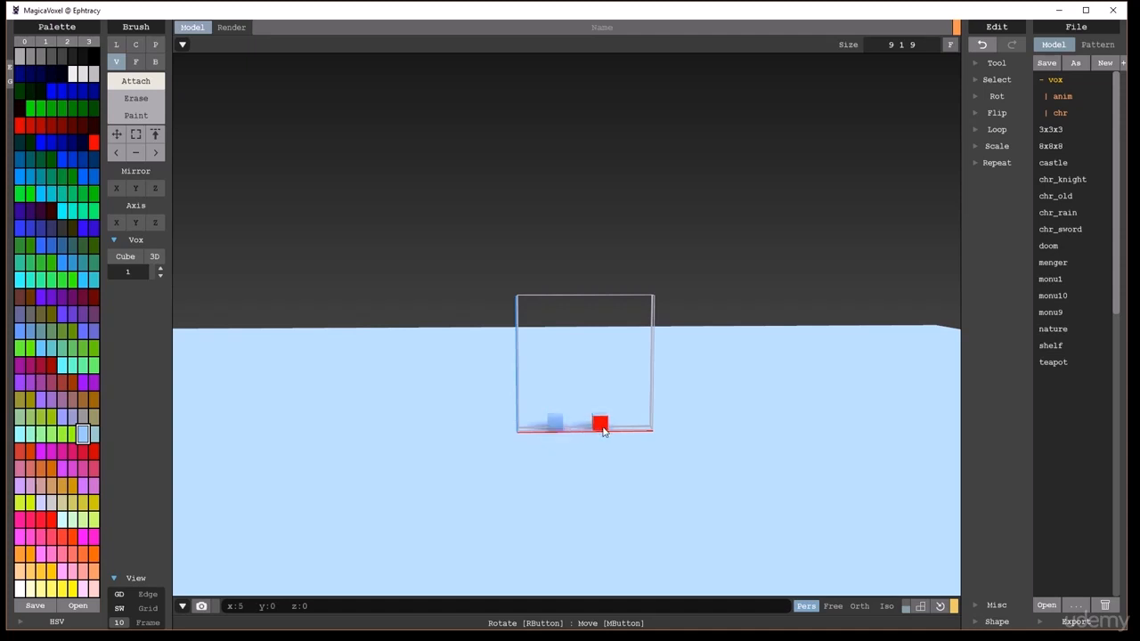
{"action": "left_click", "coordinate": [602, 429]}
Build the character above the feet: a five-voxel-wide body, two seven-wide arm rows, a three-row head and a three-voxel hair row
{"action": "left_click_drag", "start_coordinate": [554, 412], "coordinate": [613, 408]}
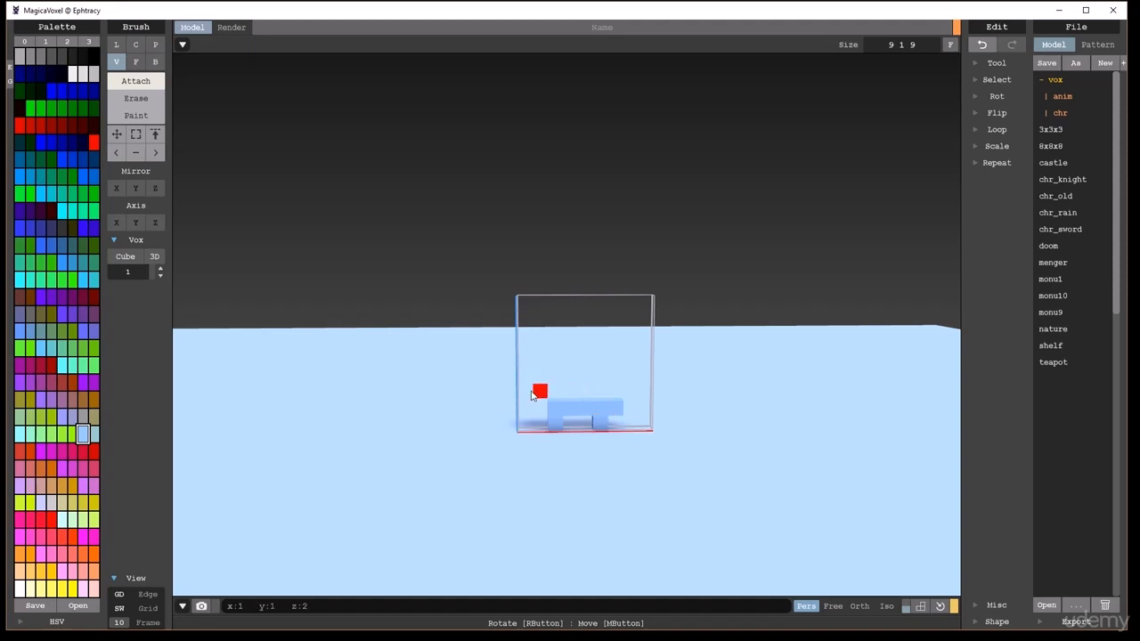
{"action": "left_click_drag", "start_coordinate": [539, 395], "coordinate": [628, 398]}
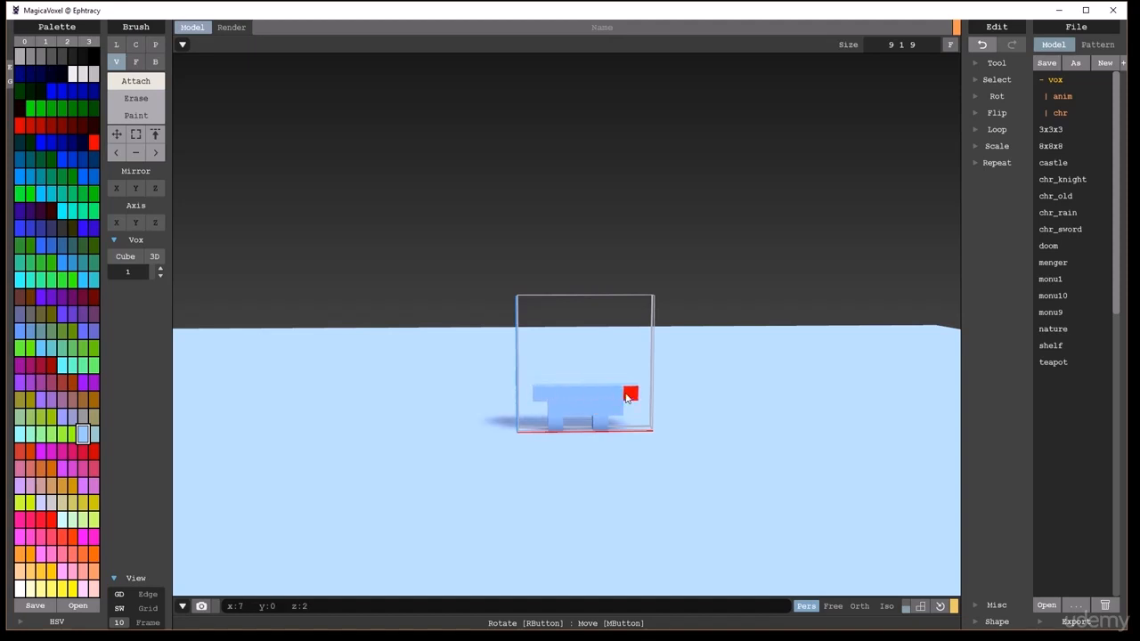
{"action": "left_click", "coordinate": [626, 397]}
{"action": "left_click_drag", "start_coordinate": [544, 384], "coordinate": [633, 383]}
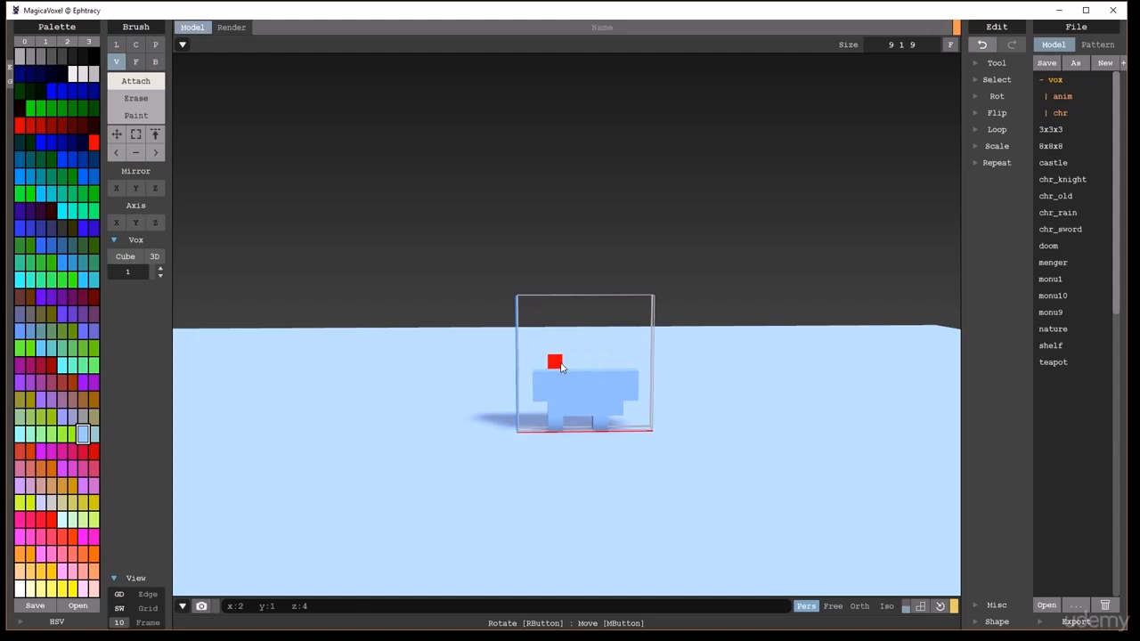
{"action": "mouse_move", "coordinate": [560, 366]}
{"action": "left_mouse_down"}
{"action": "mouse_move", "coordinate": [619, 364]}
{"action": "mouse_move", "coordinate": [585, 355]}
{"action": "mouse_move", "coordinate": [617, 356]}
{"action": "mouse_move", "coordinate": [570, 326]}
{"action": "mouse_move", "coordinate": [616, 331]}
{"action": "mouse_move", "coordinate": [584, 318]}
{"action": "mouse_move", "coordinate": [607, 319]}
{"action": "left_mouse_up"}
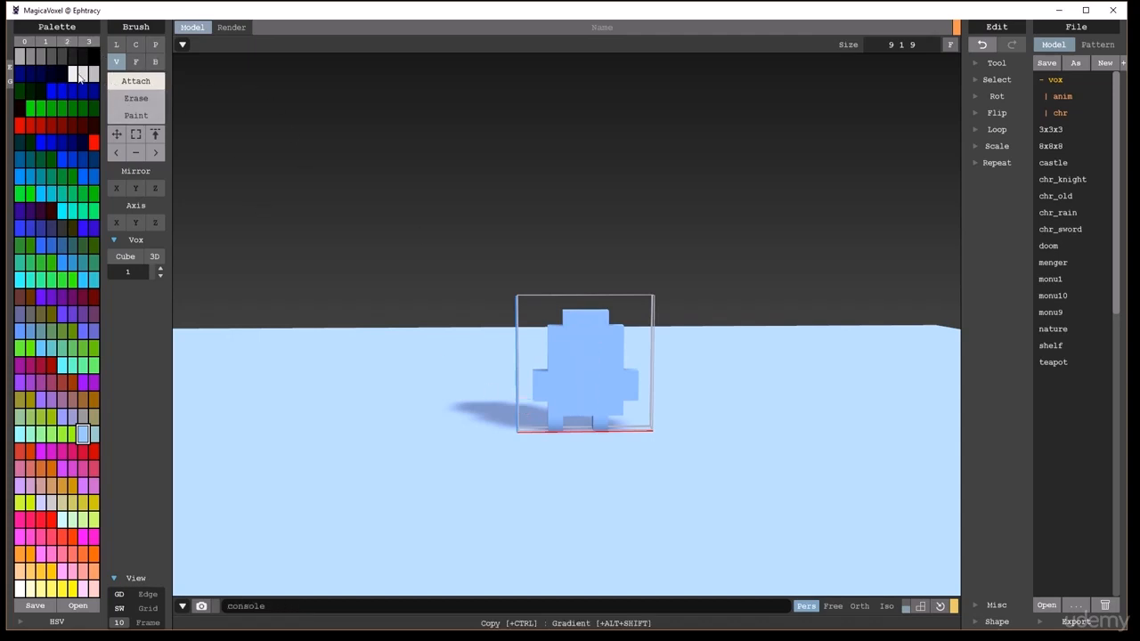
Load default palette 2 and paint the character's feet, hands and face in a light skin pink
{"action": "left_click", "coordinate": [151, 117]}
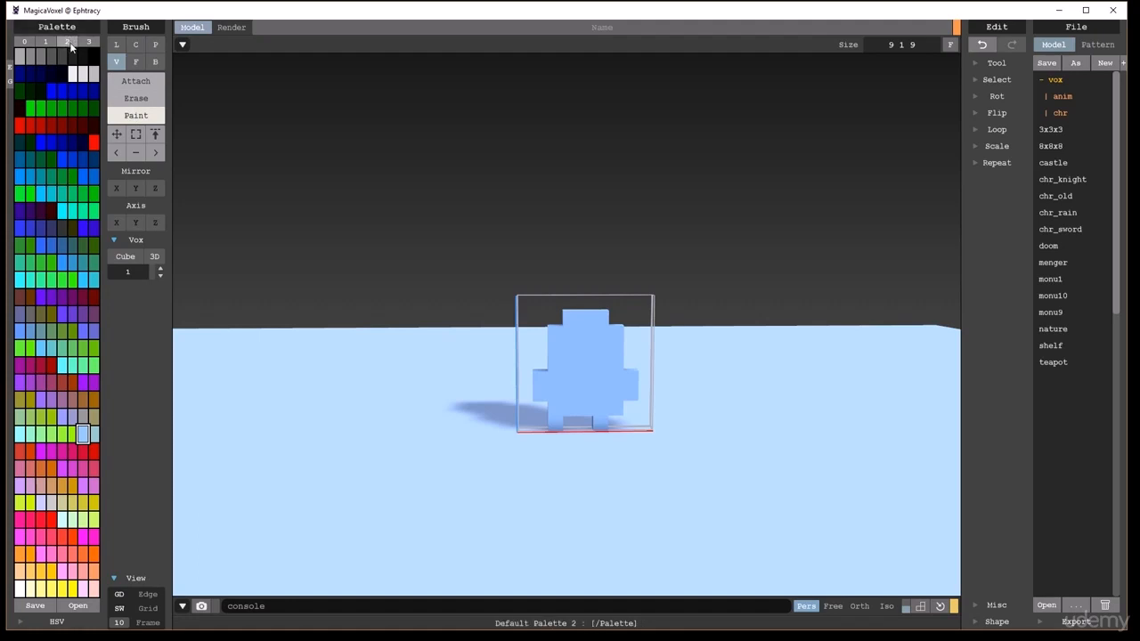
{"action": "left_click", "coordinate": [69, 43]}
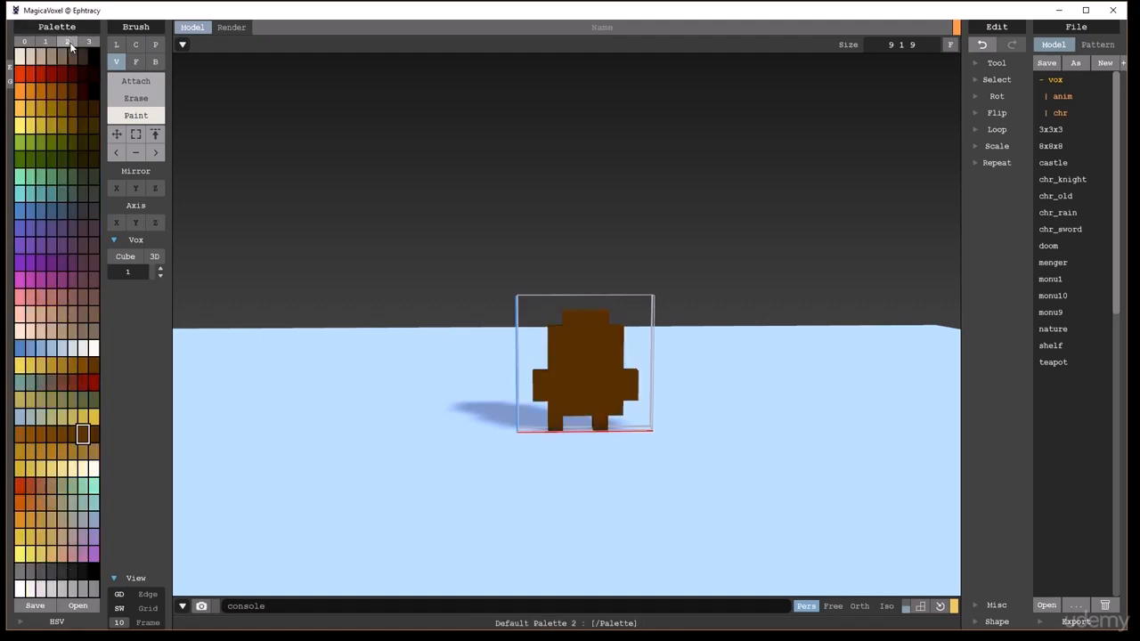
{"action": "left_click", "coordinate": [21, 315]}
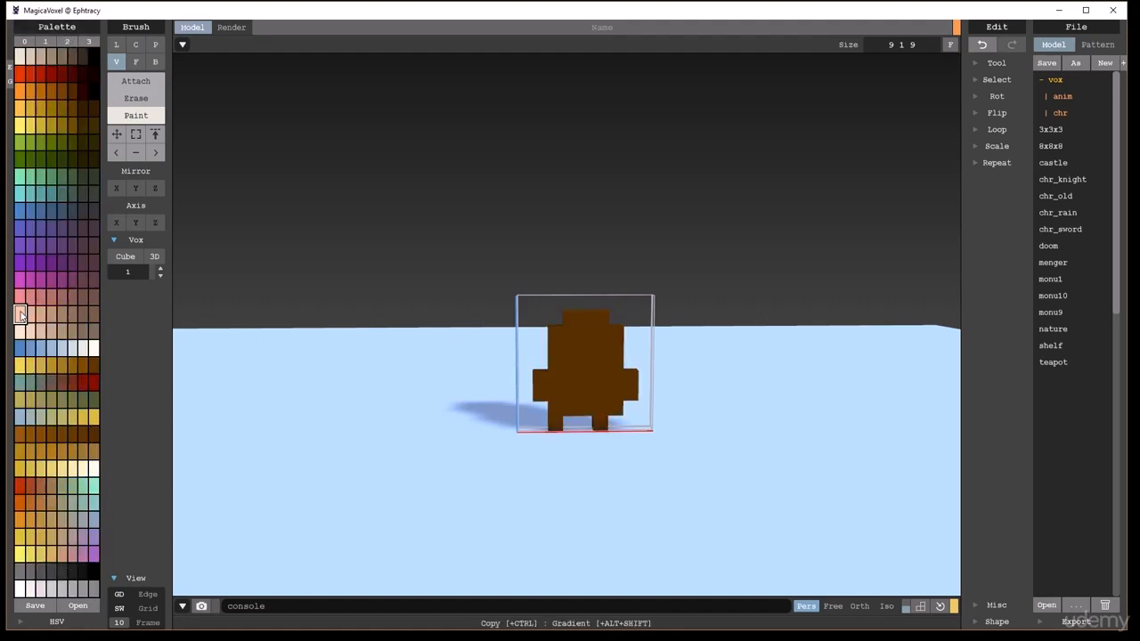
{"action": "left_click", "coordinate": [554, 422]}
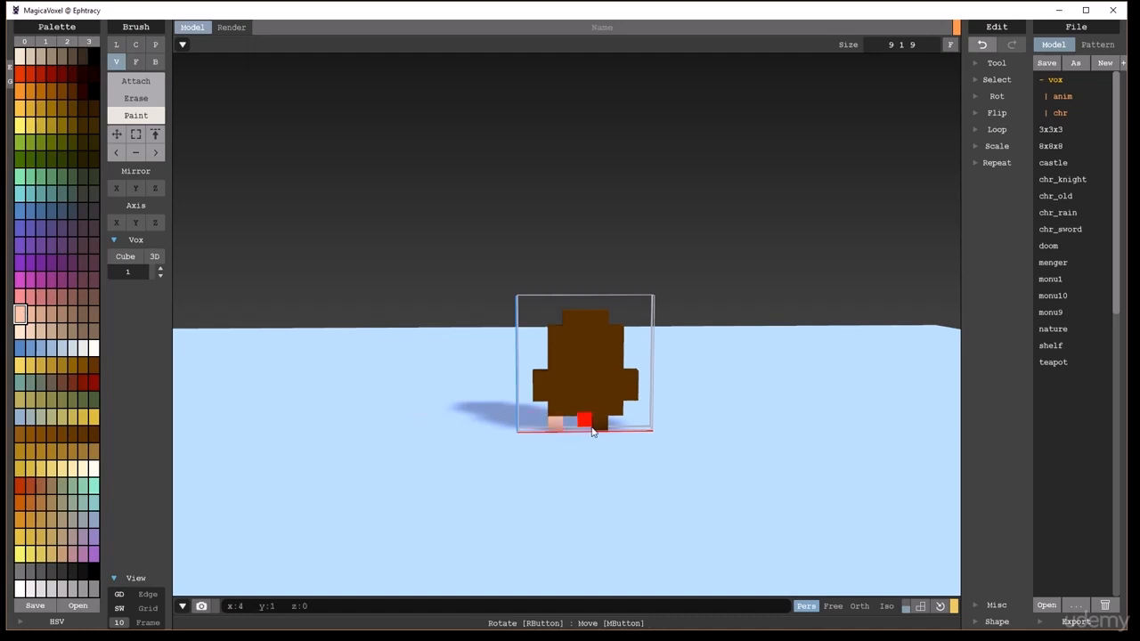
{"action": "left_click", "coordinate": [600, 422]}
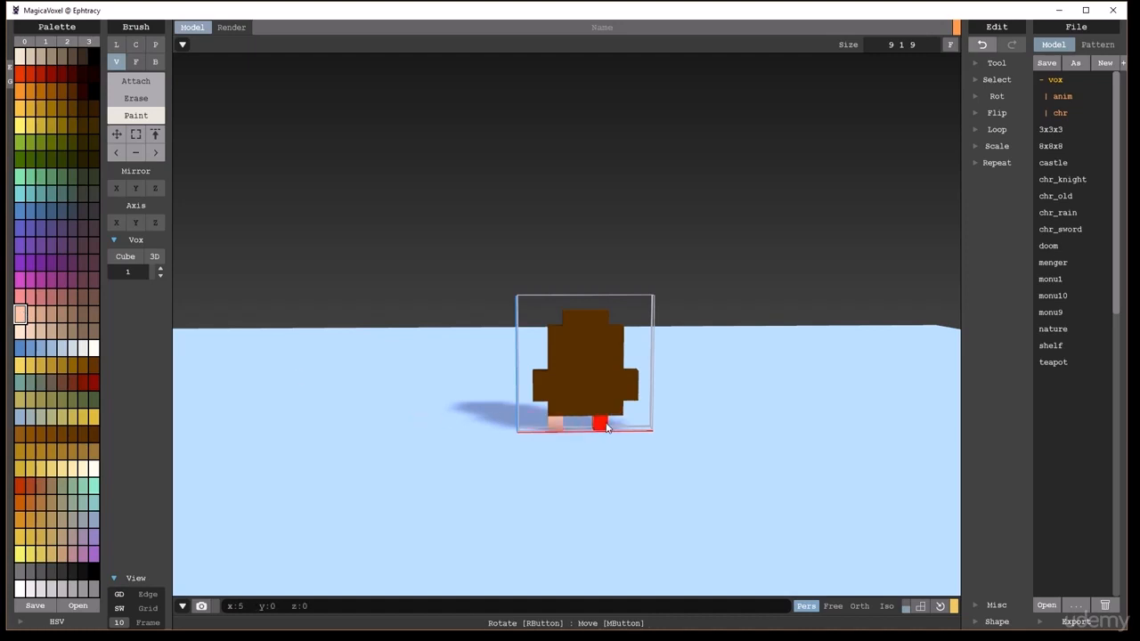
{"action": "left_click", "coordinate": [541, 394]}
{"action": "left_click", "coordinate": [630, 395]}
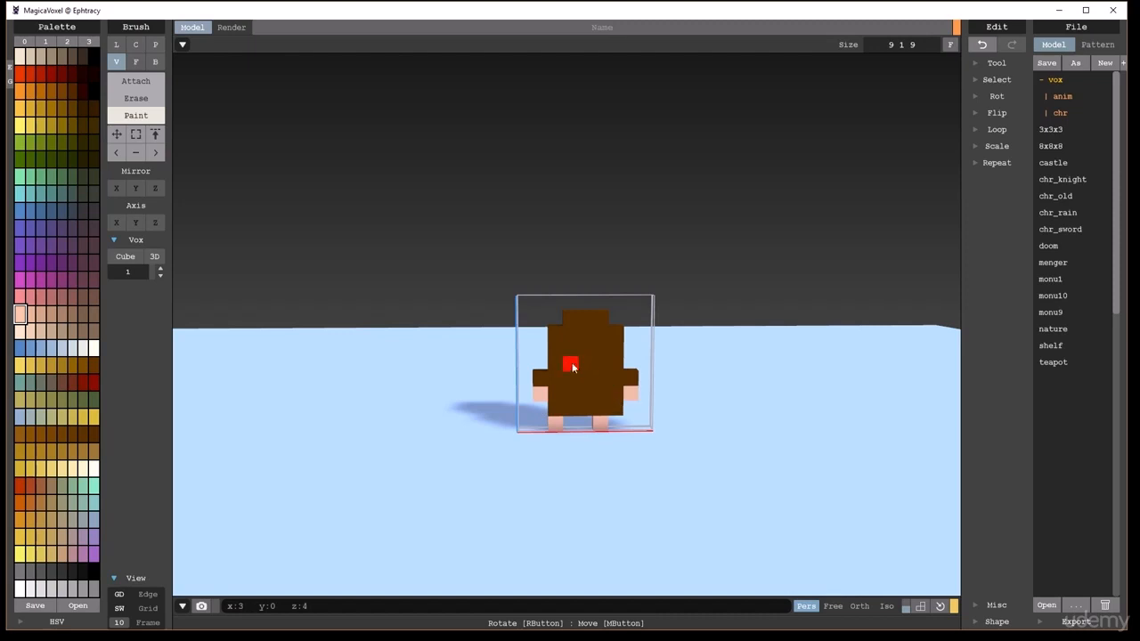
{"action": "mouse_move", "coordinate": [572, 366]}
{"action": "left_mouse_down"}
{"action": "mouse_move", "coordinate": [558, 362]}
{"action": "mouse_move", "coordinate": [616, 364]}
{"action": "mouse_move", "coordinate": [618, 341]}
{"action": "mouse_move", "coordinate": [551, 334]}
{"action": "mouse_move", "coordinate": [602, 351]}
{"action": "left_mouse_up"}
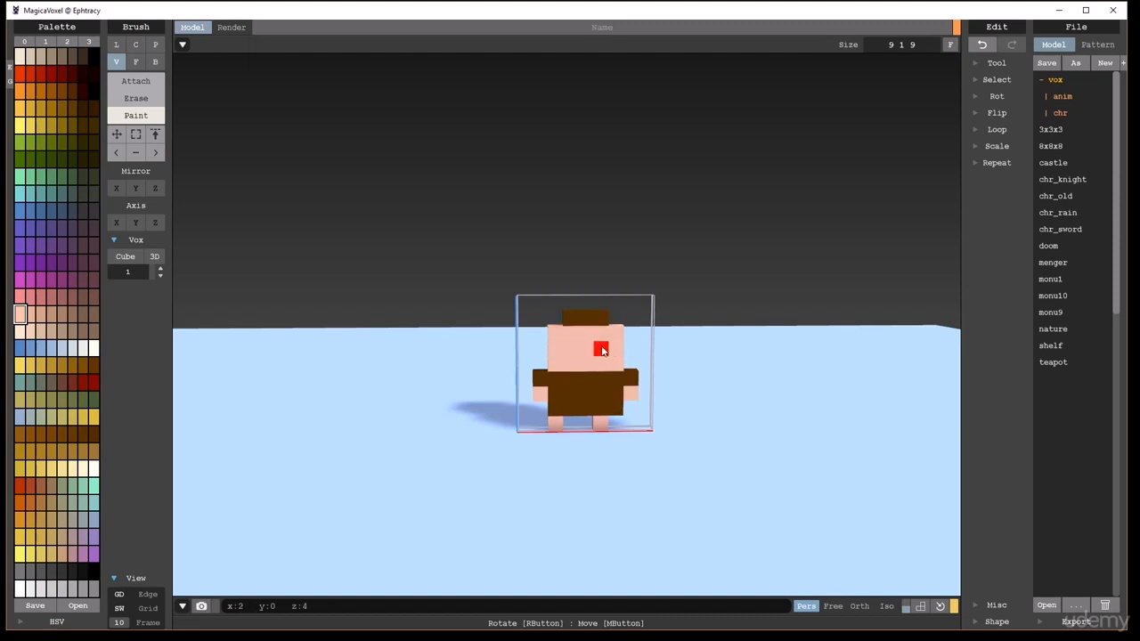
Paint the character's hair row, shirt with sleeves, and two single-voxel eyes black
{"action": "left_click", "coordinate": [94, 571]}
{"action": "left_click_drag", "start_coordinate": [573, 318], "coordinate": [606, 318]}
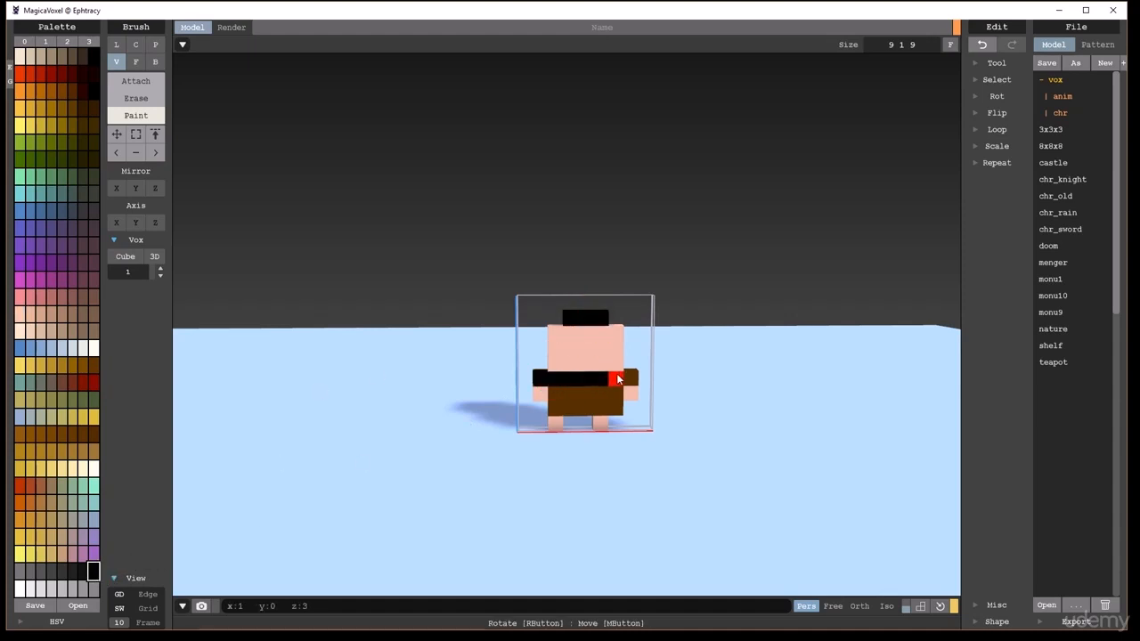
{"action": "mouse_move", "coordinate": [566, 393]}
{"action": "left_mouse_down"}
{"action": "mouse_move", "coordinate": [616, 394]}
{"action": "mouse_move", "coordinate": [580, 407]}
{"action": "mouse_move", "coordinate": [621, 405]}
{"action": "left_mouse_up"}
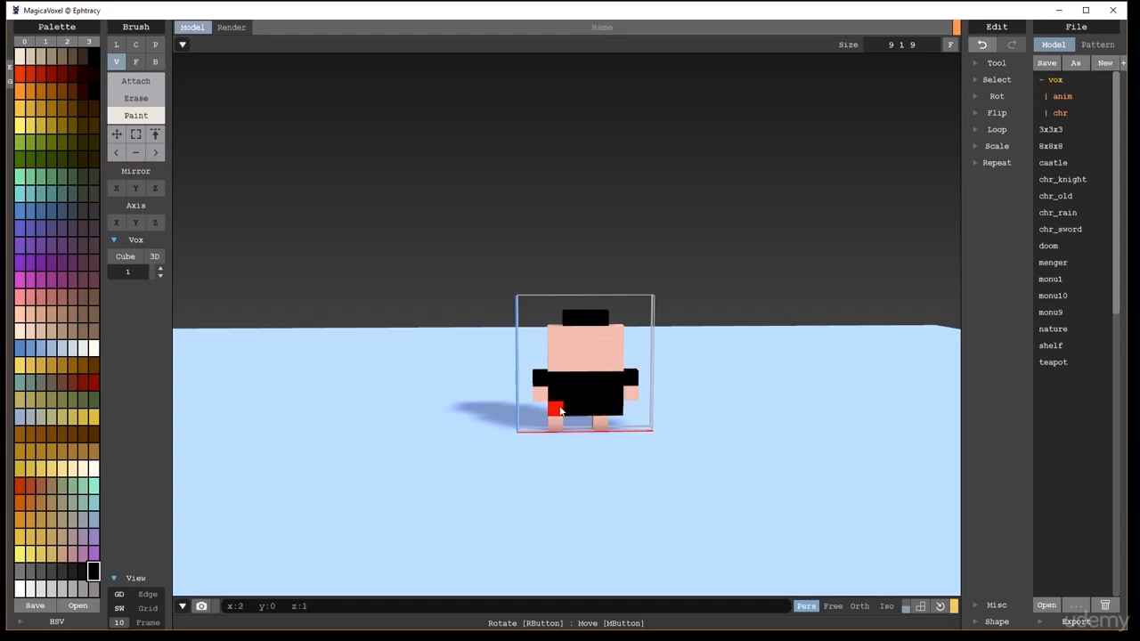
{"action": "left_click", "coordinate": [615, 348]}
{"action": "left_click", "coordinate": [584, 350]}
{"action": "middle_click_drag", "start_coordinate": [417, 297], "coordinate": [416, 295]}
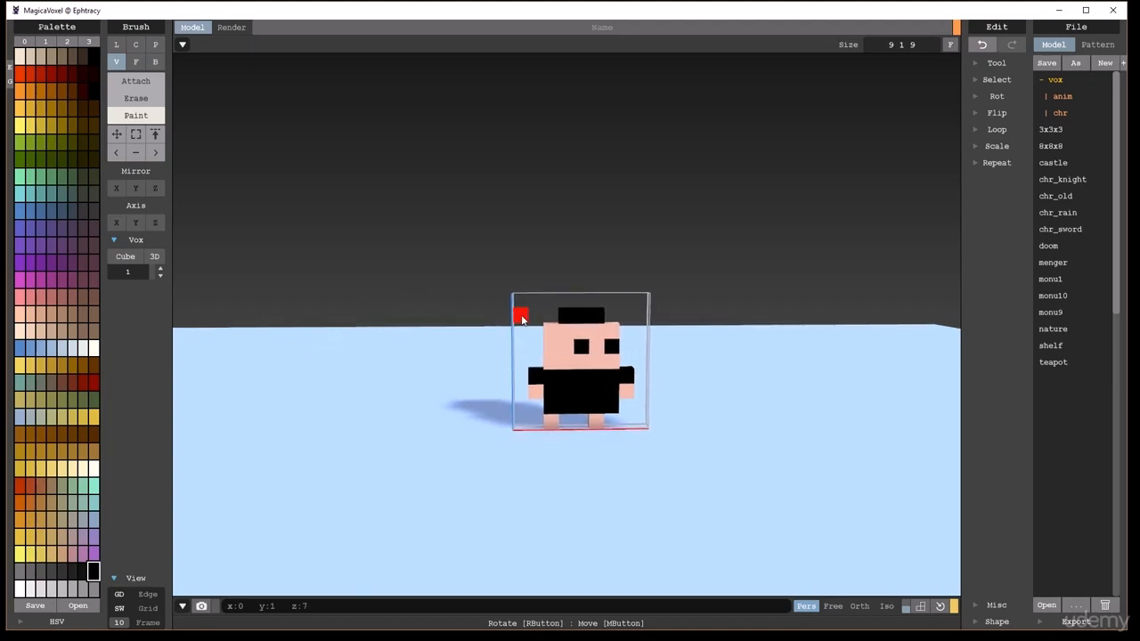
{"action": "right_click_drag", "start_coordinate": [522, 316], "coordinate": [589, 321]}
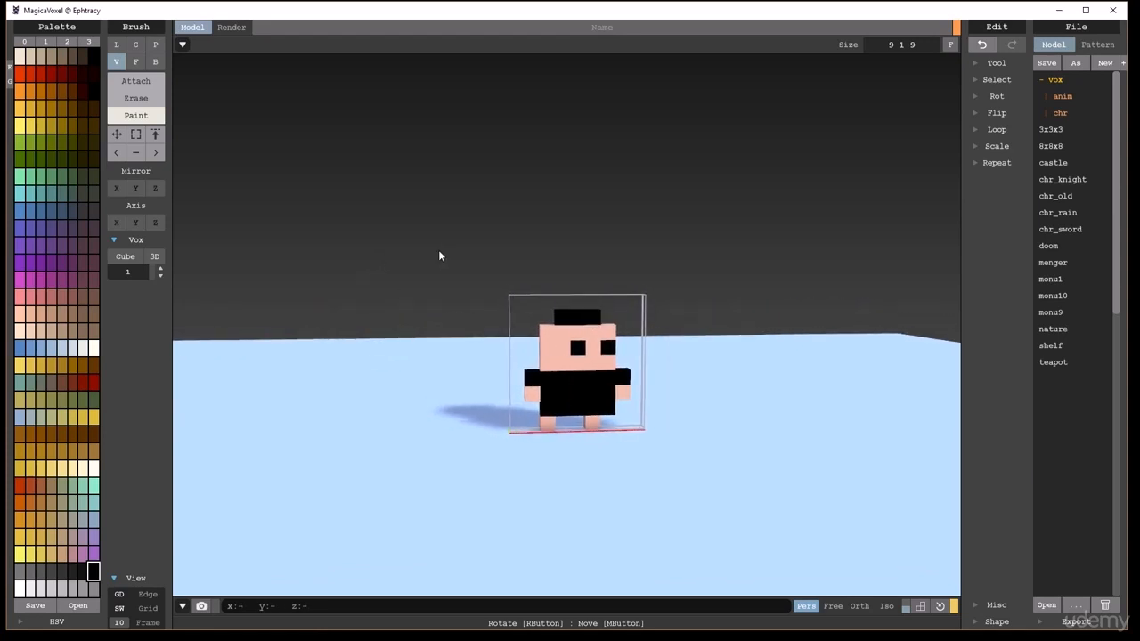
Show the animation frames, add a second frame with the same character and make it the current one
{"action": "left_click", "coordinate": [182, 47]}
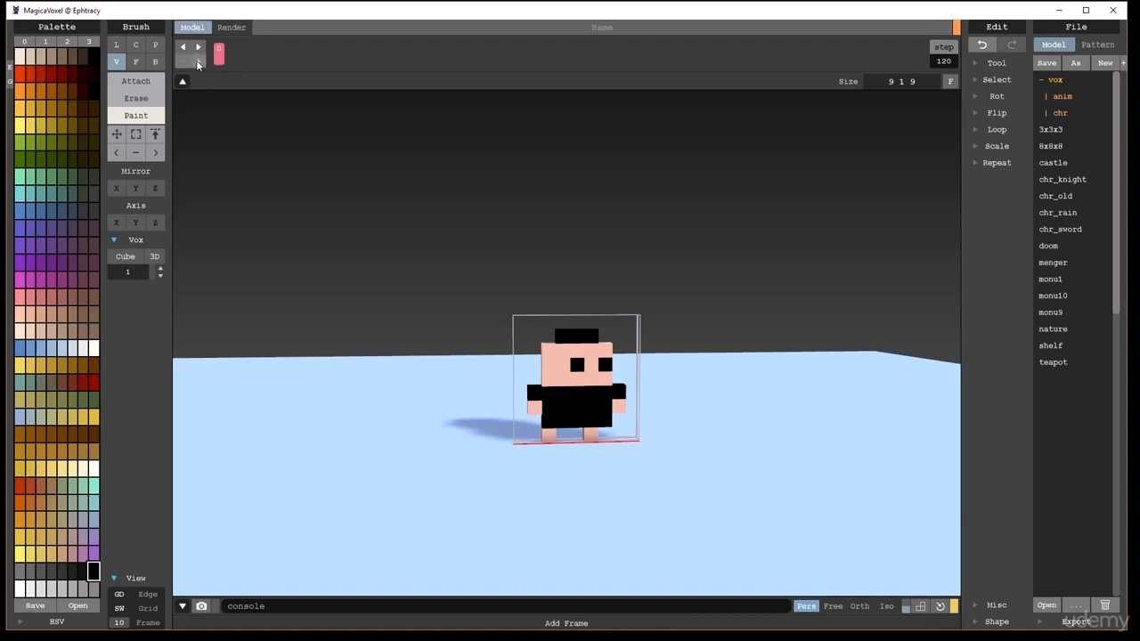
{"action": "left_click", "coordinate": [198, 62]}
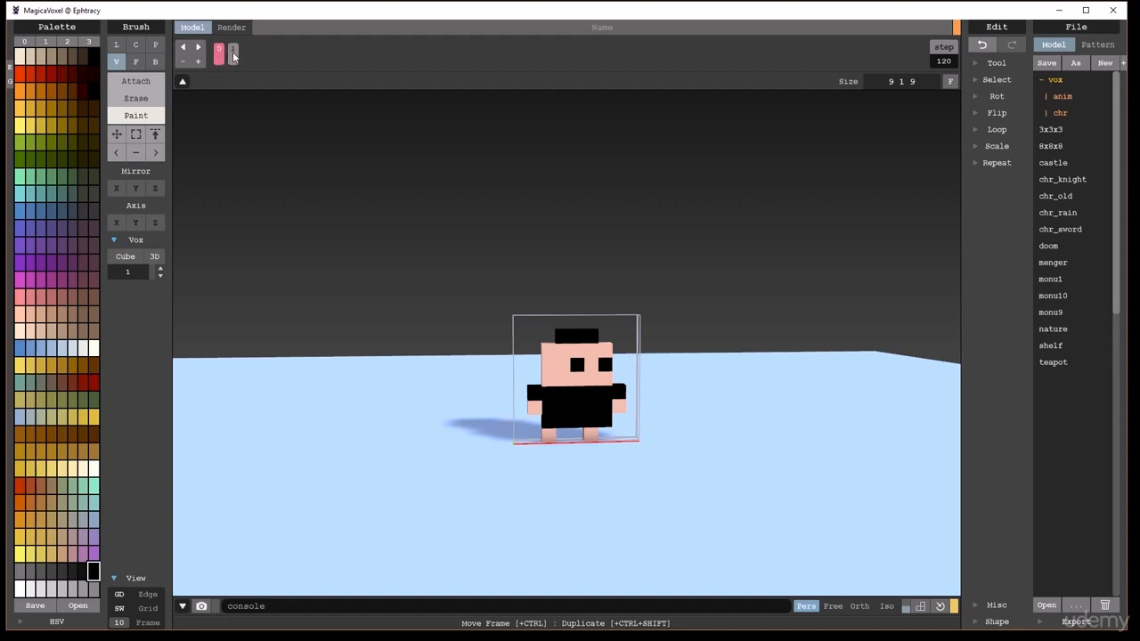
{"action": "left_click", "coordinate": [233, 55]}
{"action": "left_click", "coordinate": [220, 54]}
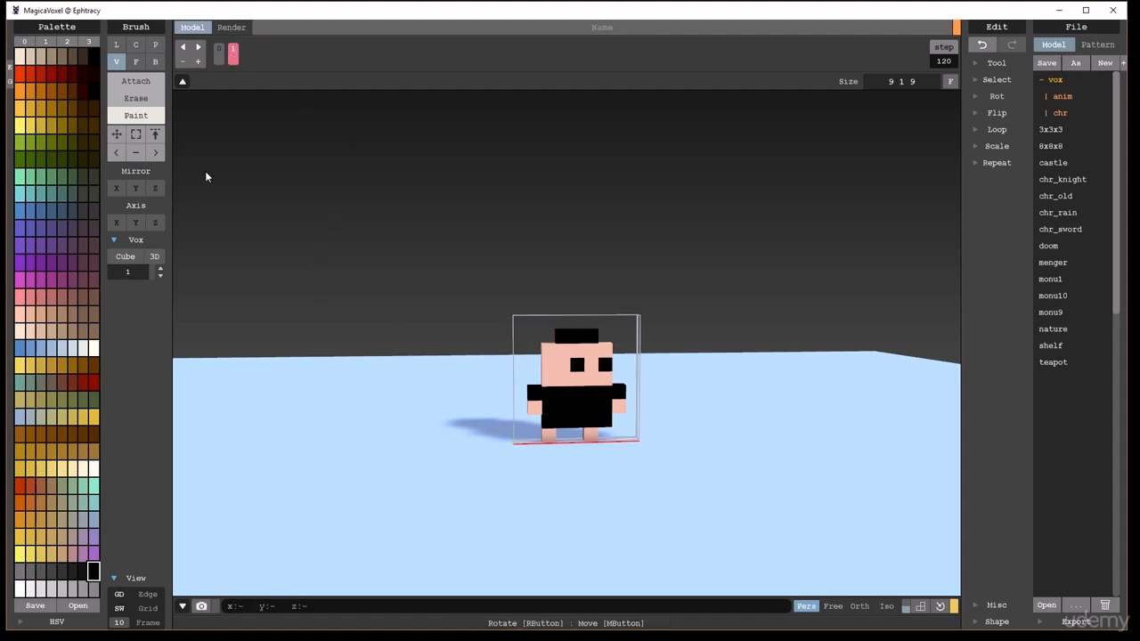
Select the whole character in the second frame with a rectangle selection and move it up one voxel
{"action": "left_click", "coordinate": [136, 134]}
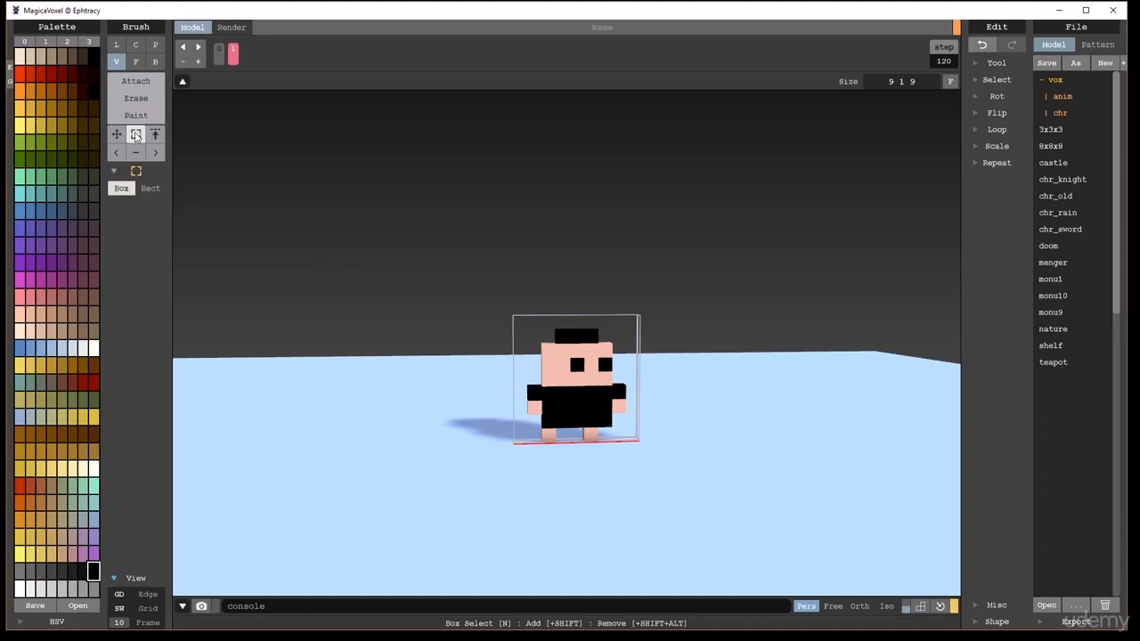
{"action": "left_click", "coordinate": [151, 189]}
{"action": "left_click_drag", "start_coordinate": [454, 275], "coordinate": [712, 482]}
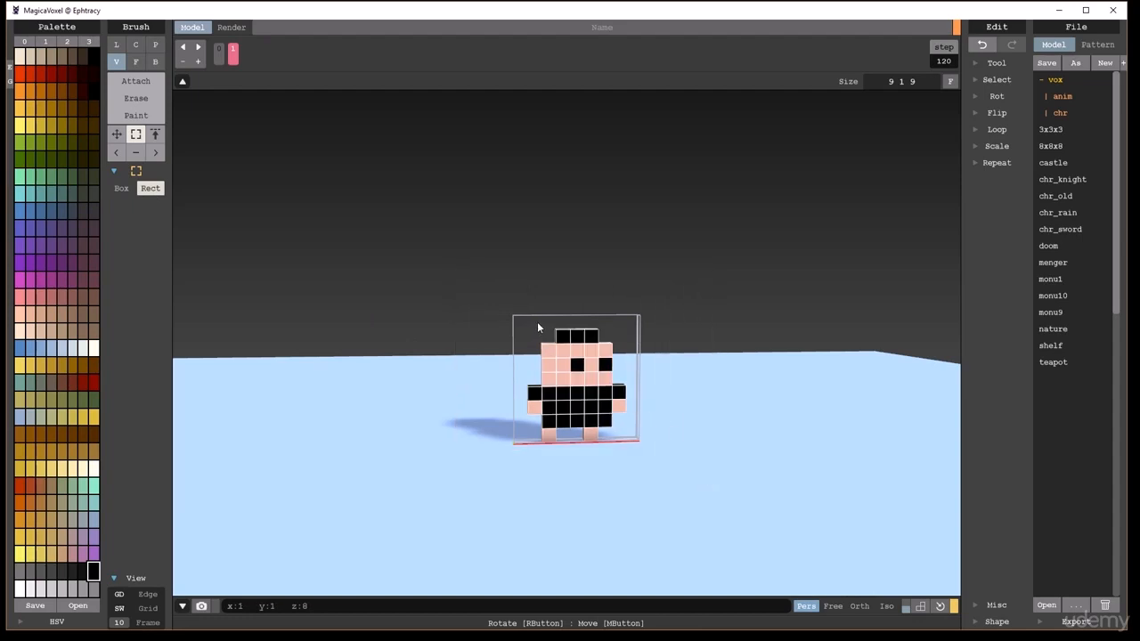
{"action": "left_click", "coordinate": [115, 134]}
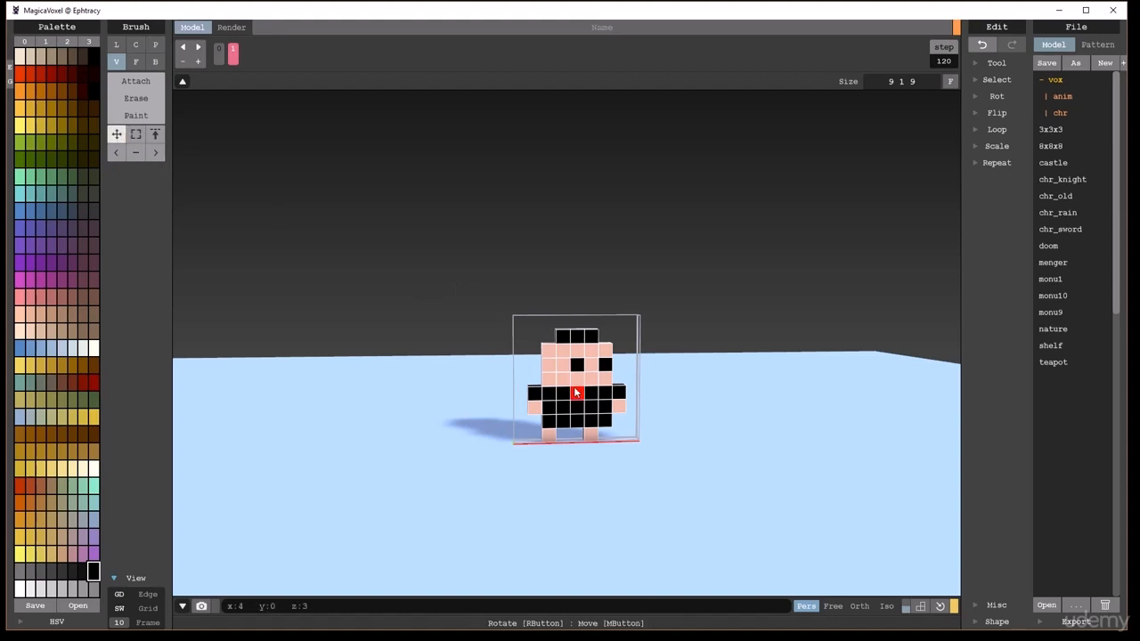
{"action": "left_click_drag", "start_coordinate": [575, 393], "coordinate": [576, 379]}
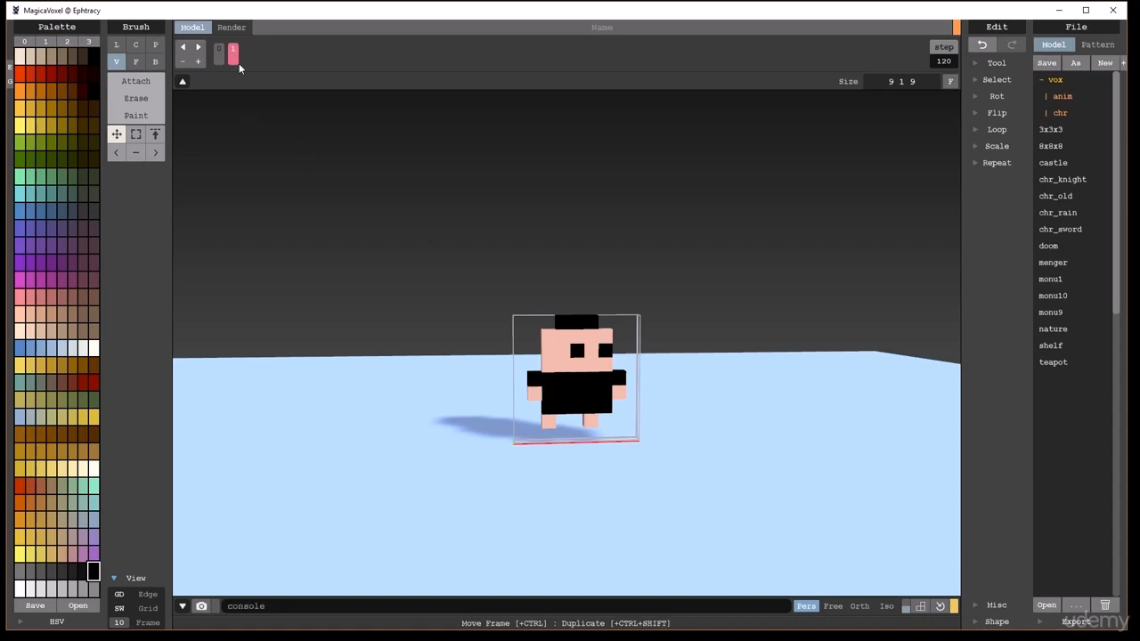
Erase both feet in the second frame and attach a three-voxel row under the body with two voxels below it
{"action": "left_click", "coordinate": [149, 96]}
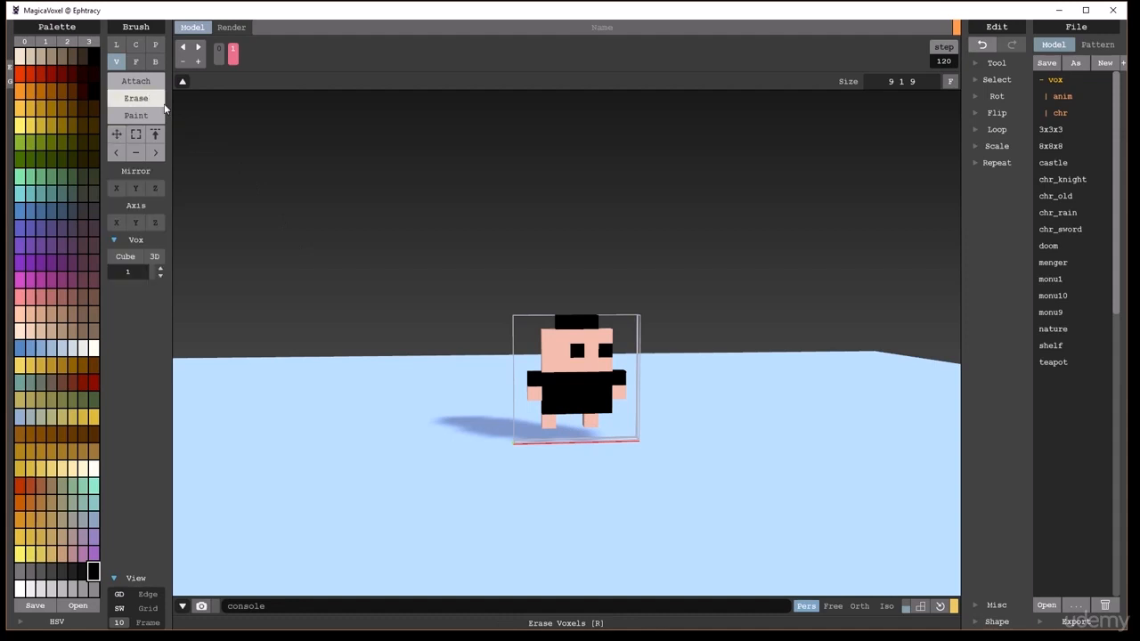
{"action": "left_click", "coordinate": [548, 420]}
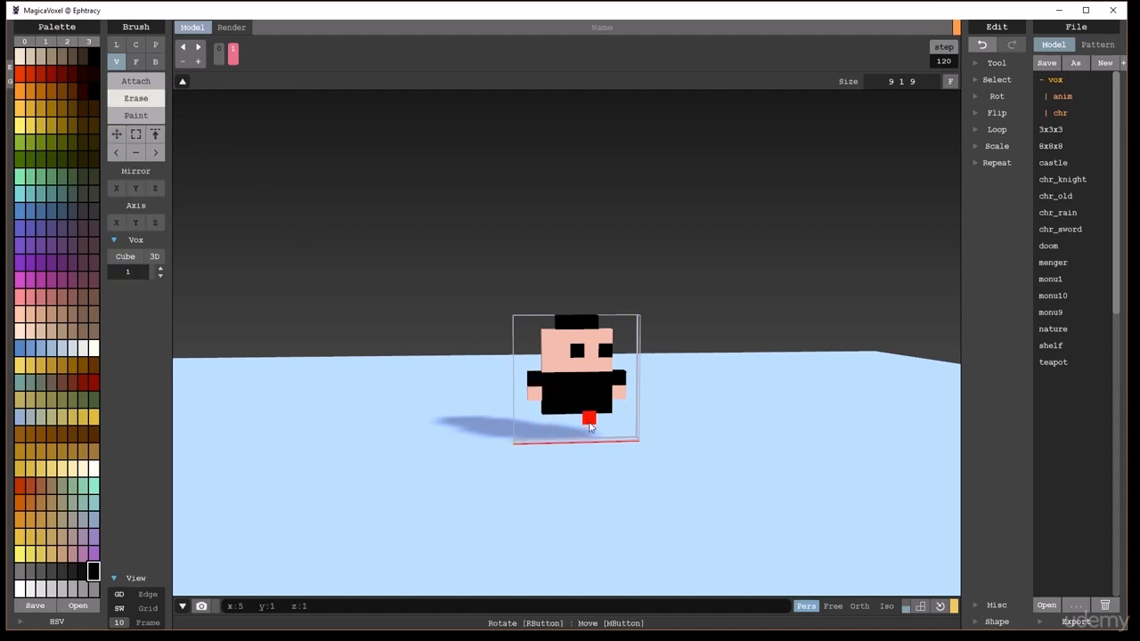
{"action": "left_click", "coordinate": [588, 426]}
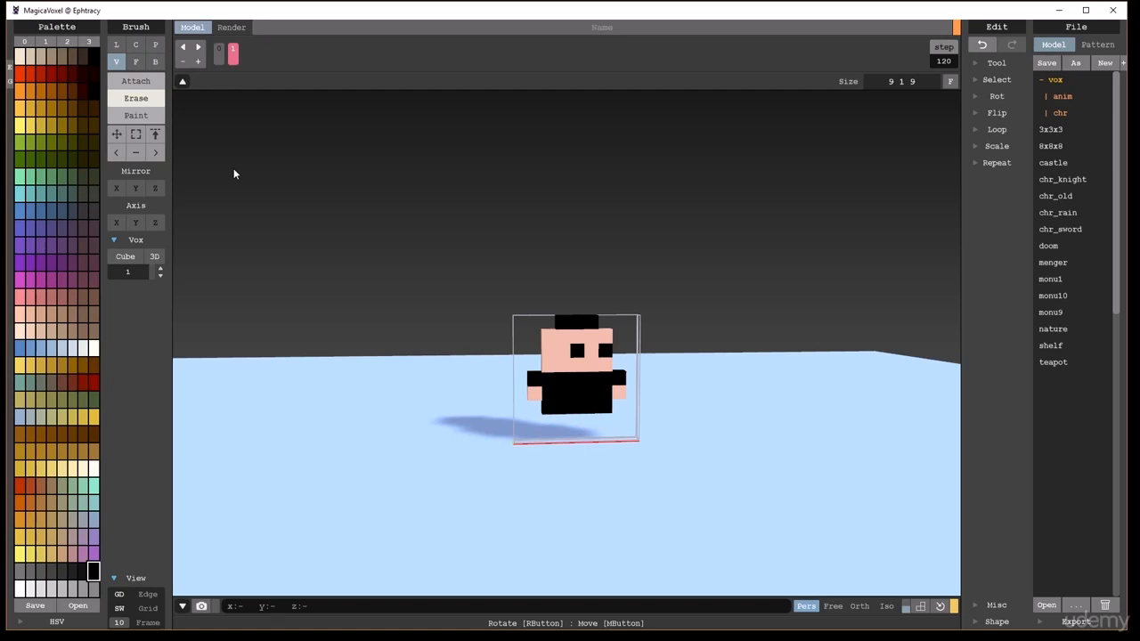
{"action": "left_click", "coordinate": [145, 87]}
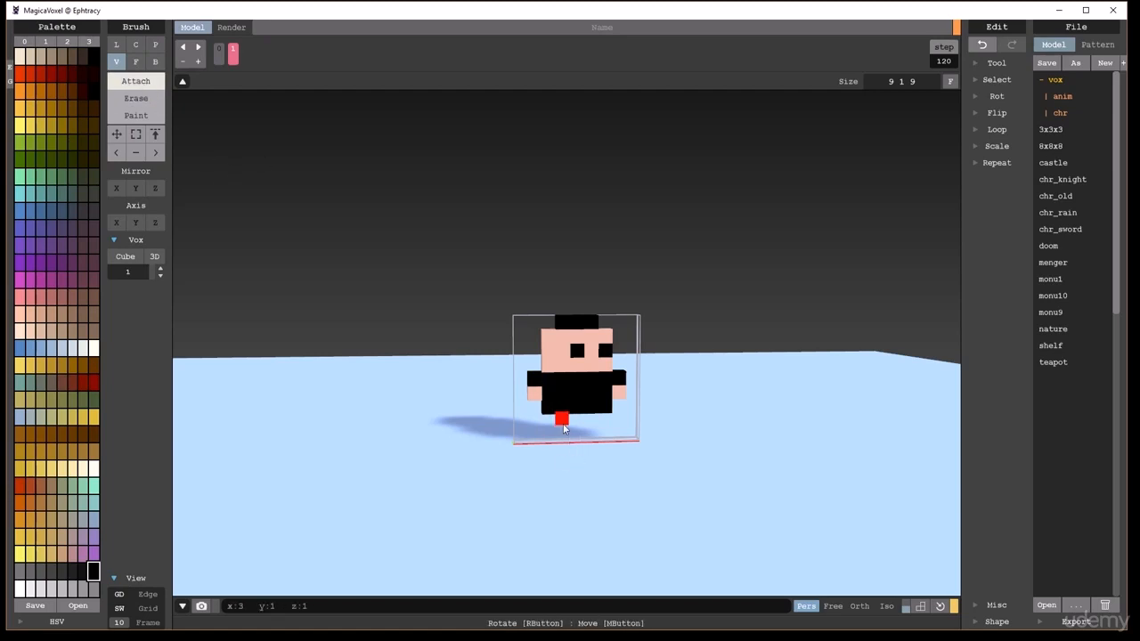
{"action": "mouse_move", "coordinate": [564, 421]}
{"action": "left_mouse_down"}
{"action": "mouse_move", "coordinate": [589, 422]}
{"action": "mouse_move", "coordinate": [575, 434]}
{"action": "left_mouse_up"}
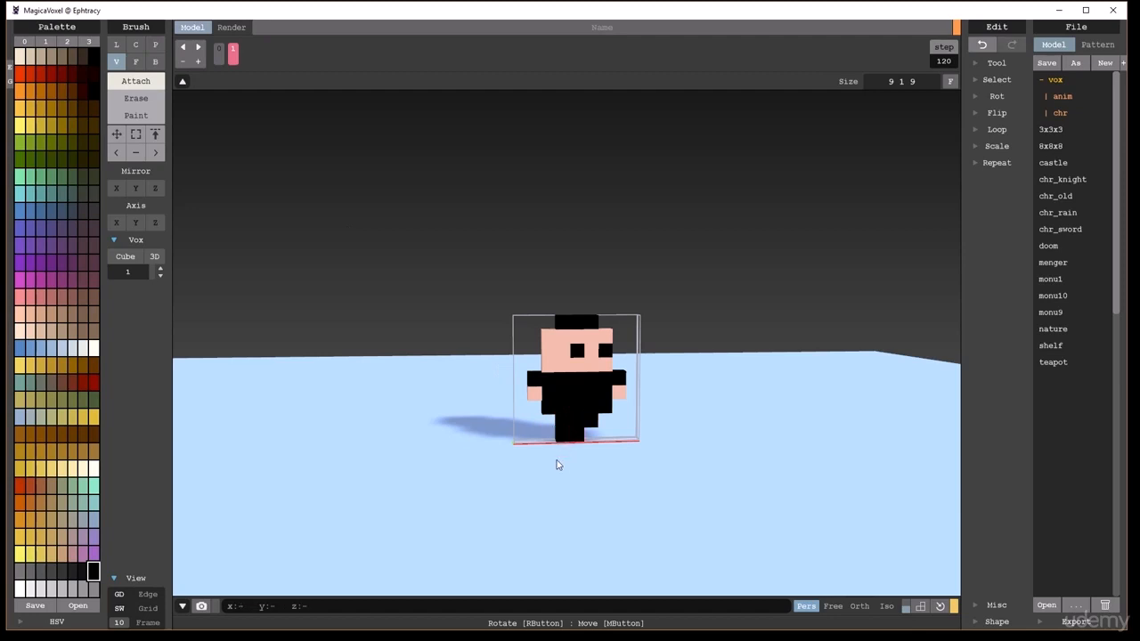
Paint the two lowest foot voxels of the second frame in the light skin pink
{"action": "left_click", "coordinate": [140, 117]}
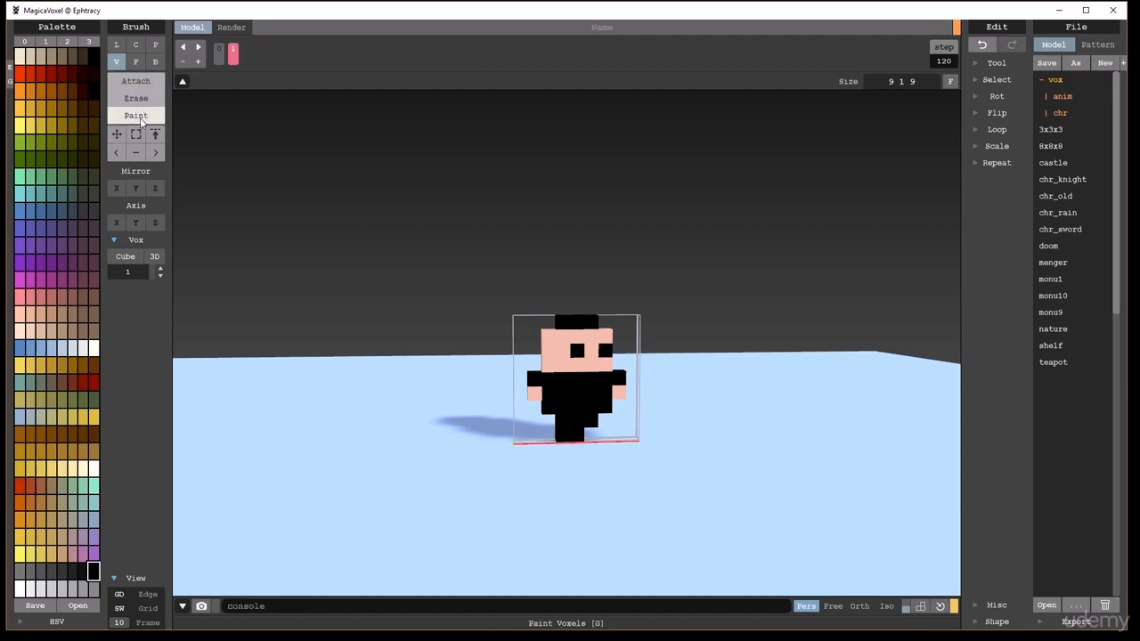
{"action": "left_click", "coordinate": [21, 314]}
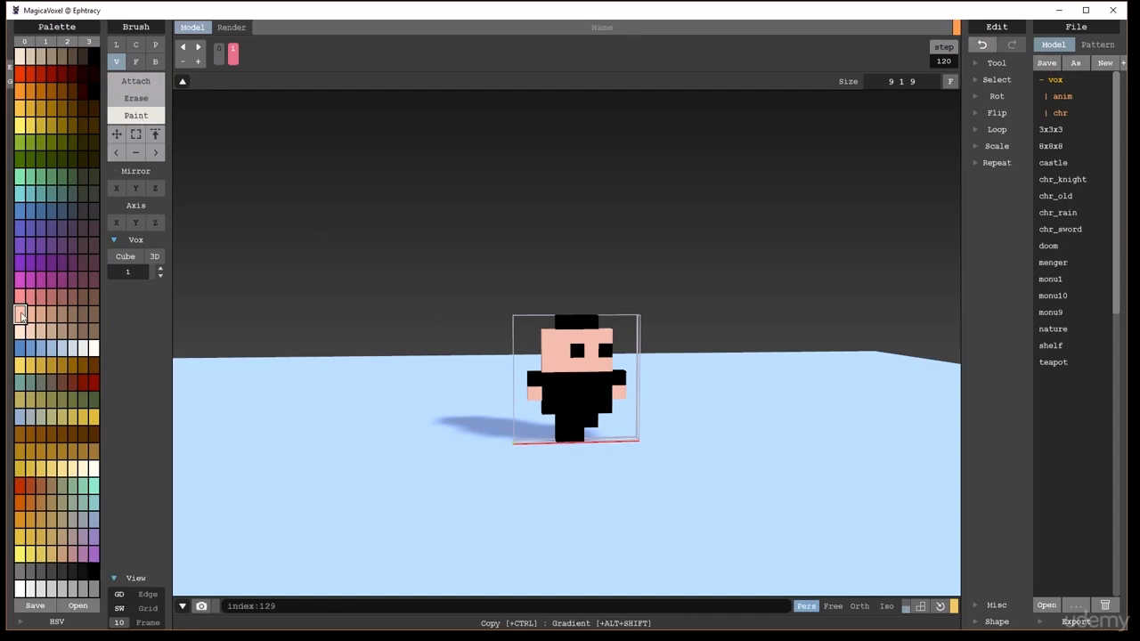
{"action": "left_click", "coordinate": [567, 437]}
{"action": "left_click", "coordinate": [579, 435]}
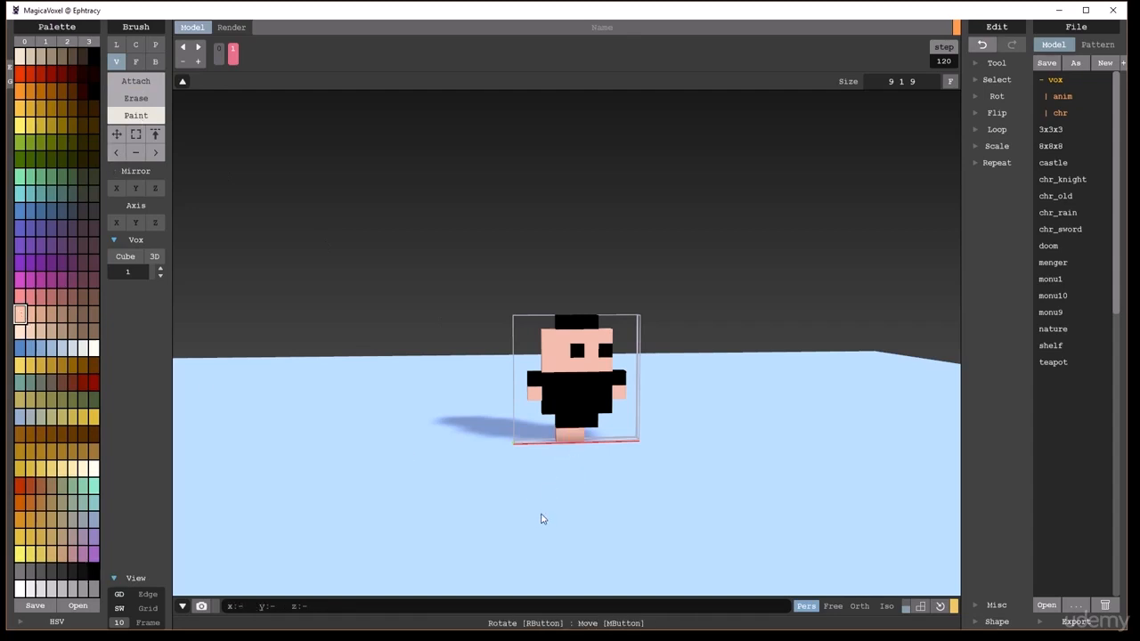
Flip repeatedly between the two frames to preview the walking animation
{"action": "left_click", "coordinate": [198, 48]}
{"action": "left_click", "coordinate": [198, 47]}
{"action": "left_click", "coordinate": [197, 47]}
{"action": "left_click", "coordinate": [198, 48]}
{"action": "left_click", "coordinate": [198, 48]}
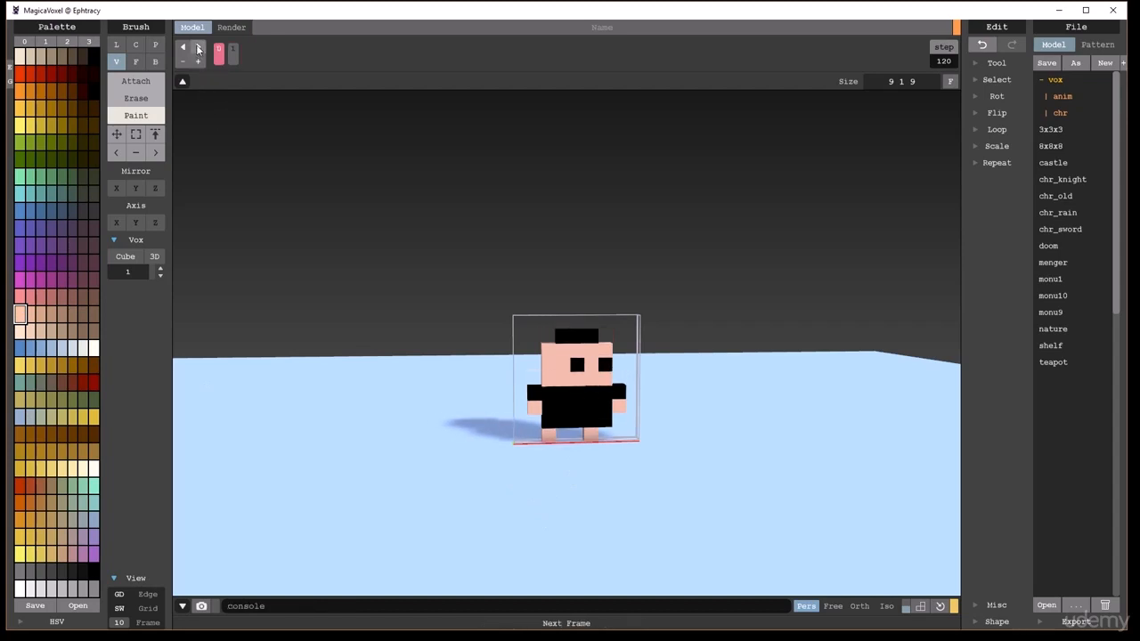
{"action": "left_click", "coordinate": [198, 47]}
{"action": "left_click", "coordinate": [197, 47]}
{"action": "left_click", "coordinate": [197, 47]}
{"action": "left_click", "coordinate": [198, 47]}
{"action": "left_click", "coordinate": [198, 48]}
{"action": "left_click", "coordinate": [198, 48]}
{"action": "left_click", "coordinate": [198, 47]}
{"action": "left_click", "coordinate": [198, 47]}
{"action": "left_click", "coordinate": [198, 47]}
{"action": "left_click", "coordinate": [198, 47]}
{"action": "left_click", "coordinate": [197, 48]}
{"action": "left_click", "coordinate": [197, 47]}
{"action": "left_click", "coordinate": [198, 47]}
{"action": "left_click", "coordinate": [198, 47]}
{"action": "left_click", "coordinate": [198, 47]}
{"action": "left_click", "coordinate": [198, 47]}
{"action": "left_click", "coordinate": [198, 47]}
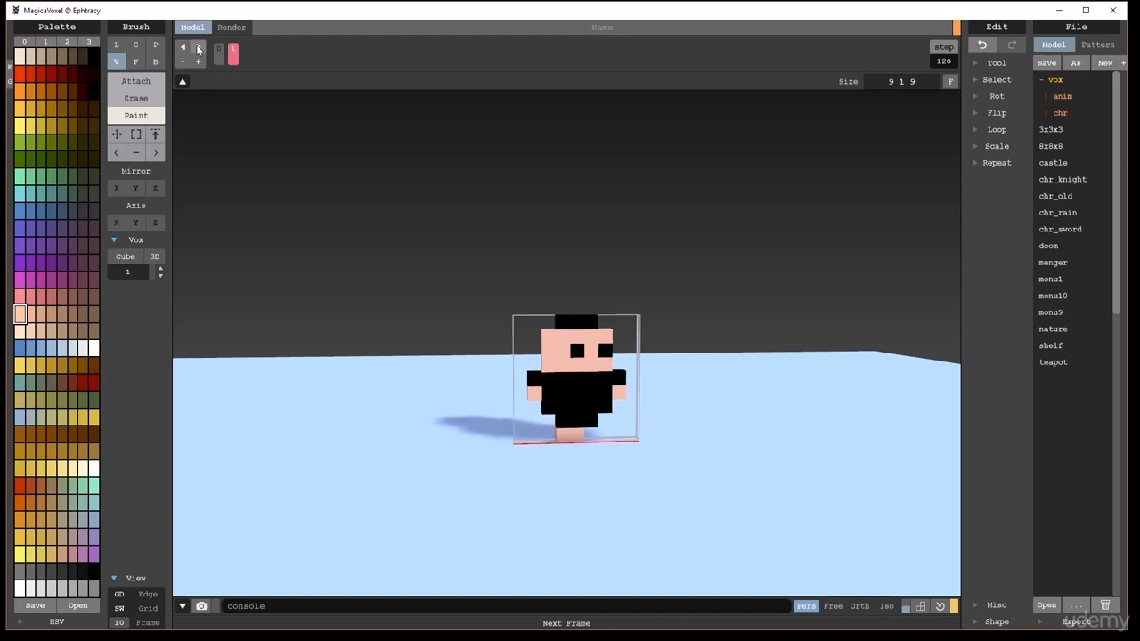
{"action": "left_click", "coordinate": [198, 47]}
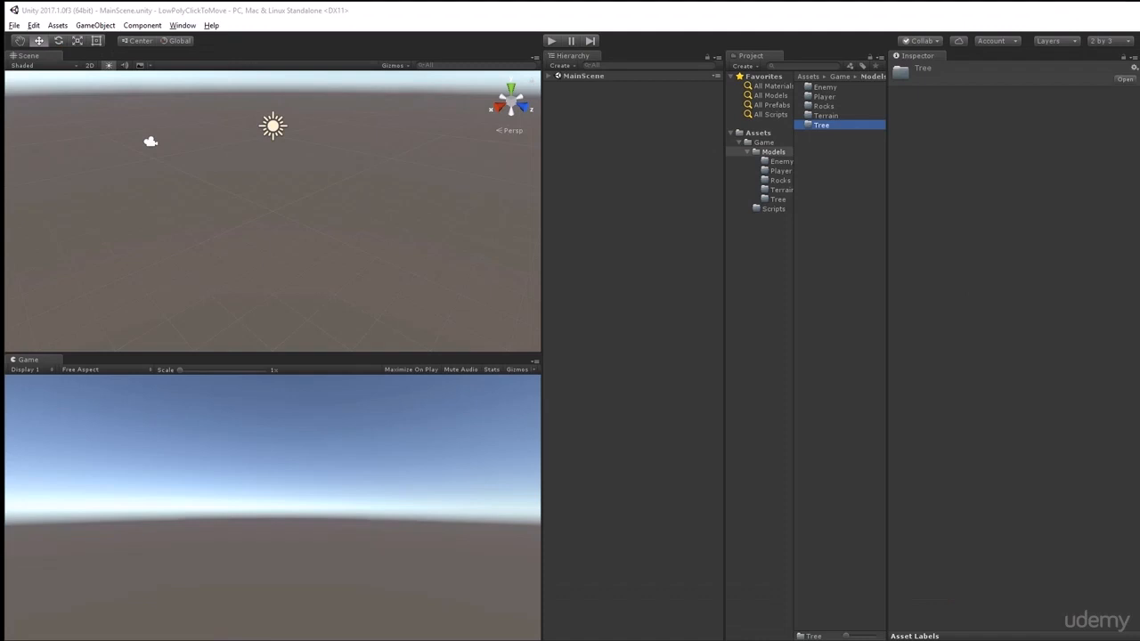
Switch to Unity, show the Player models folder in File Explorer, open it and copy its full path
{"action": "left_click", "coordinate": [780, 162]}
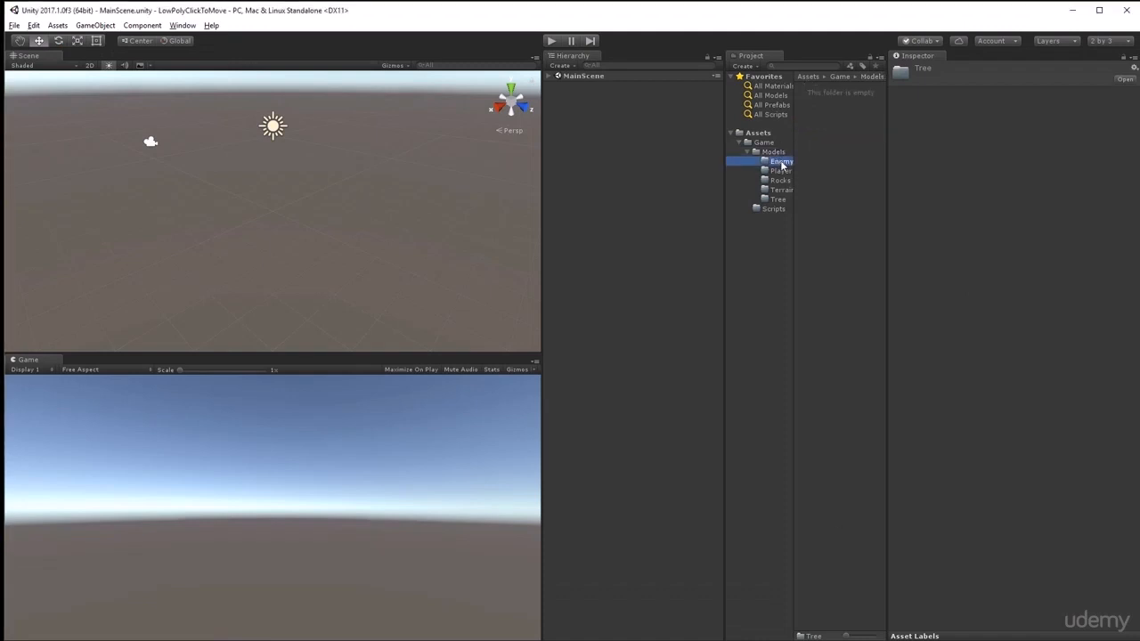
{"action": "left_click", "coordinate": [783, 172]}
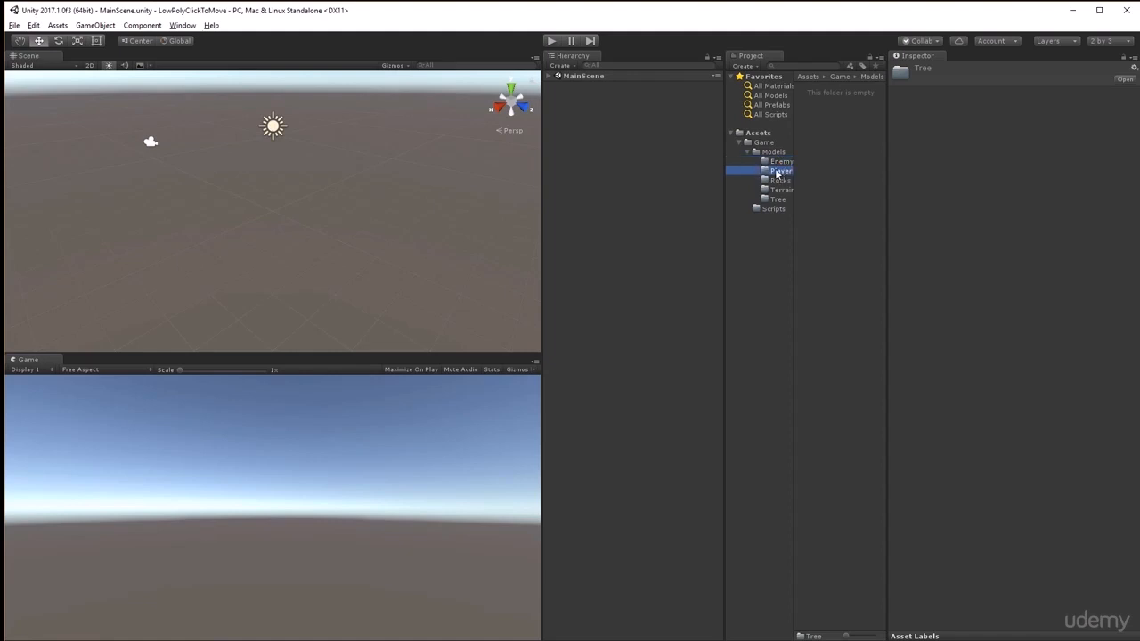
{"action": "right_click", "coordinate": [776, 173]}
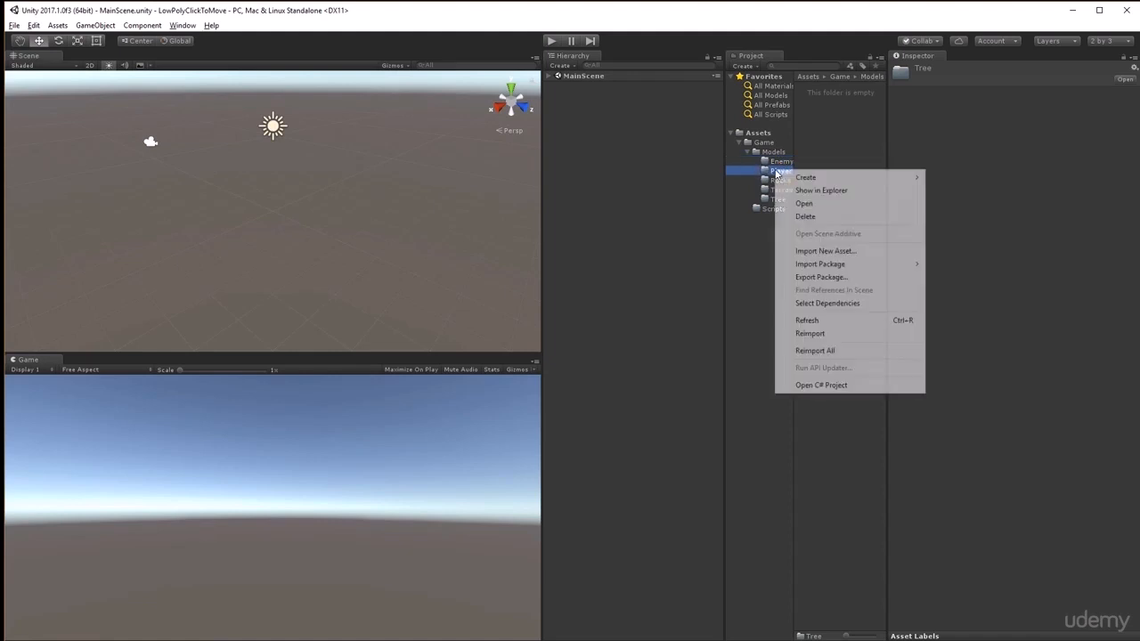
{"action": "left_click", "coordinate": [821, 191]}
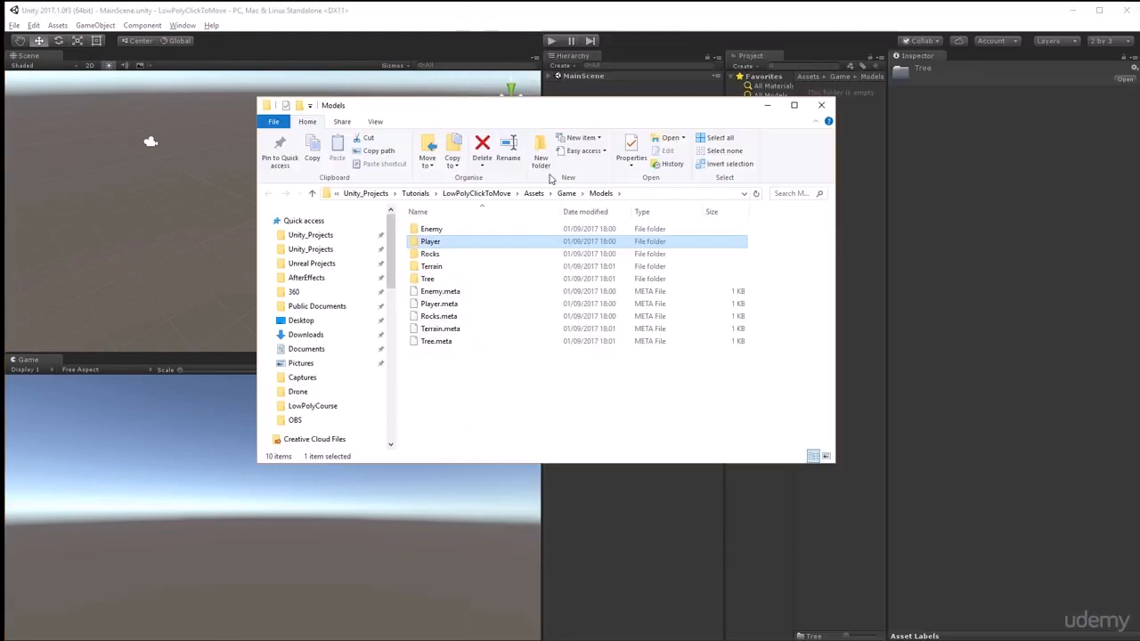
{"action": "double_click", "coordinate": [429, 243]}
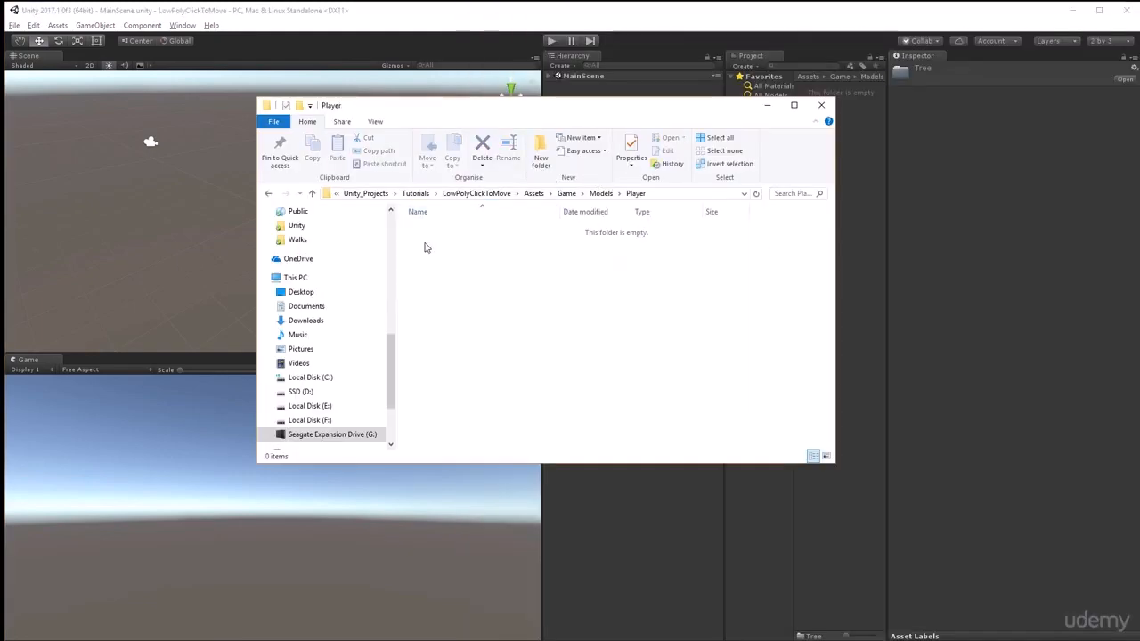
{"action": "left_click", "coordinate": [673, 194]}
{"action": "key", "text": "ctrl+c"}
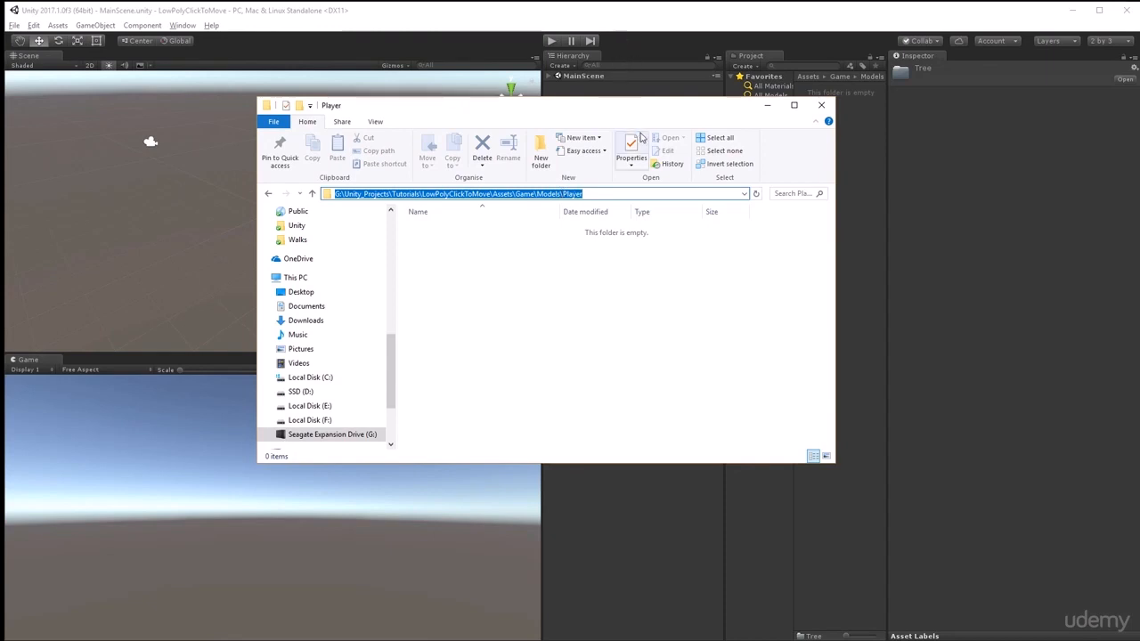
Switch back to MagicaVoxel, start an OBJ export of the standing frame and direct it to the copied Player folder path
{"action": "key", "text": "alt+Tab"}
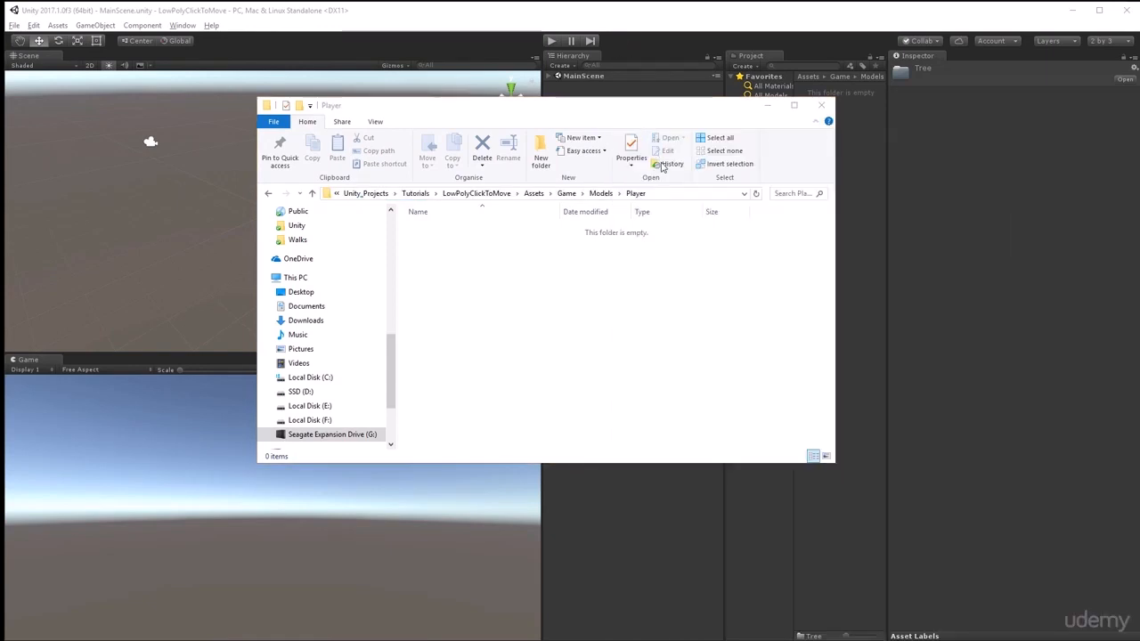
{"action": "key", "text": "alt+Tab"}
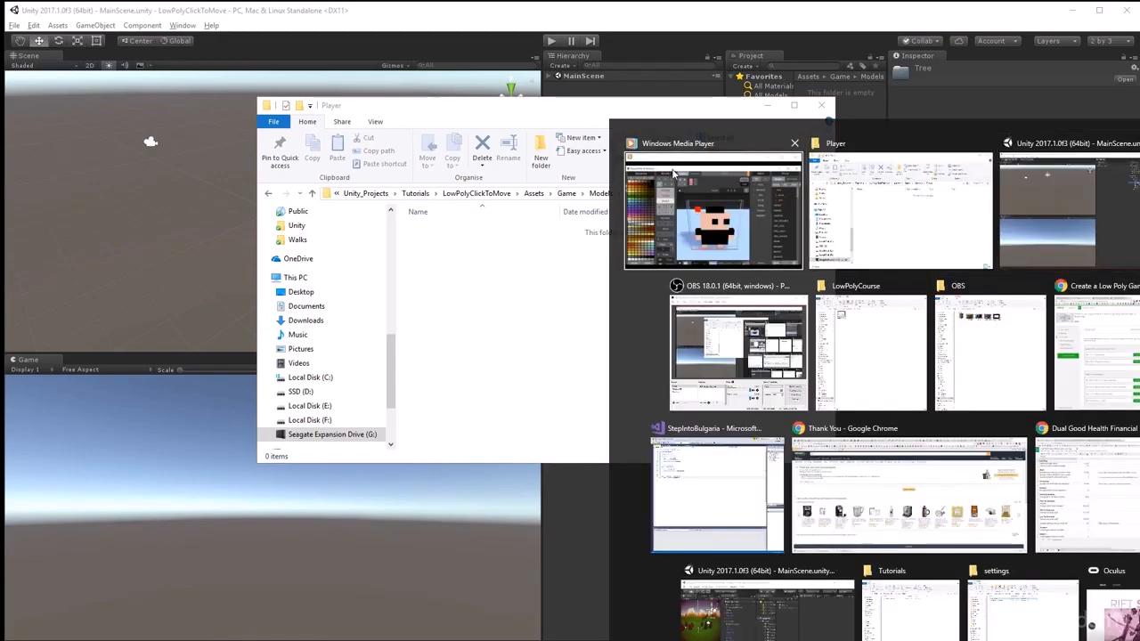
{"action": "left_click", "coordinate": [672, 173]}
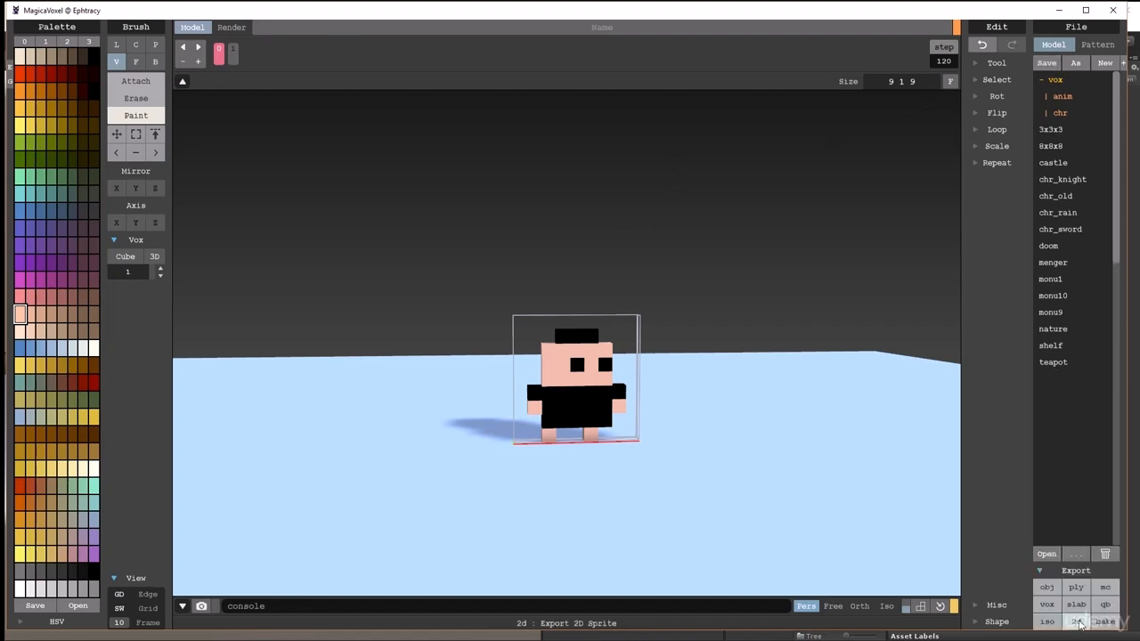
{"action": "left_click", "coordinate": [1048, 588]}
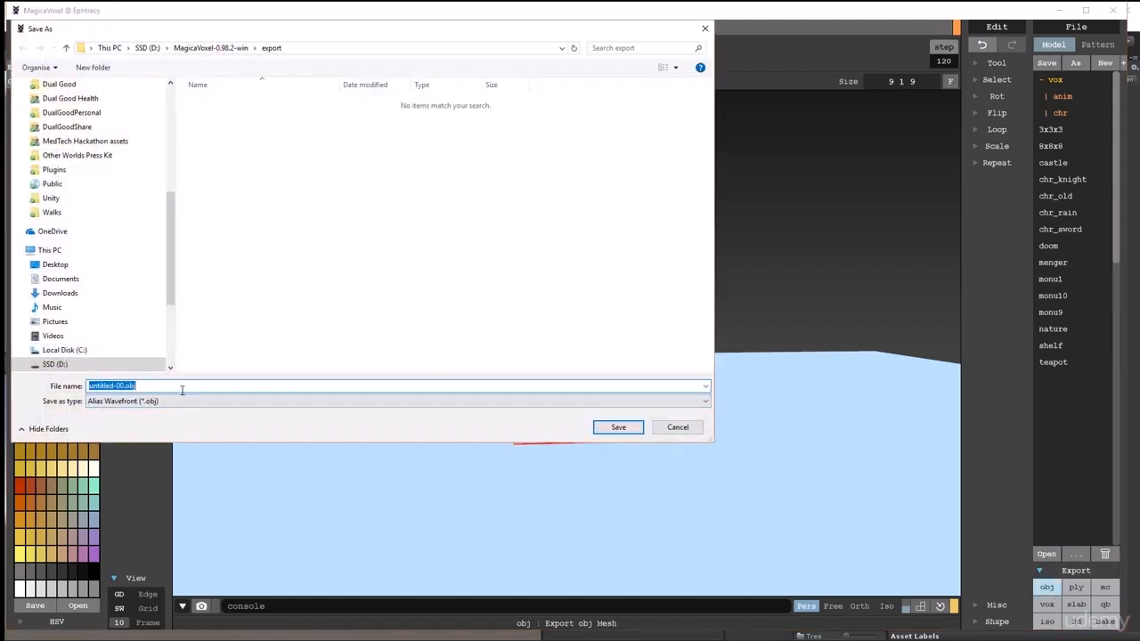
{"action": "key", "text": "ctrl+v"}
{"action": "key", "text": "Return"}
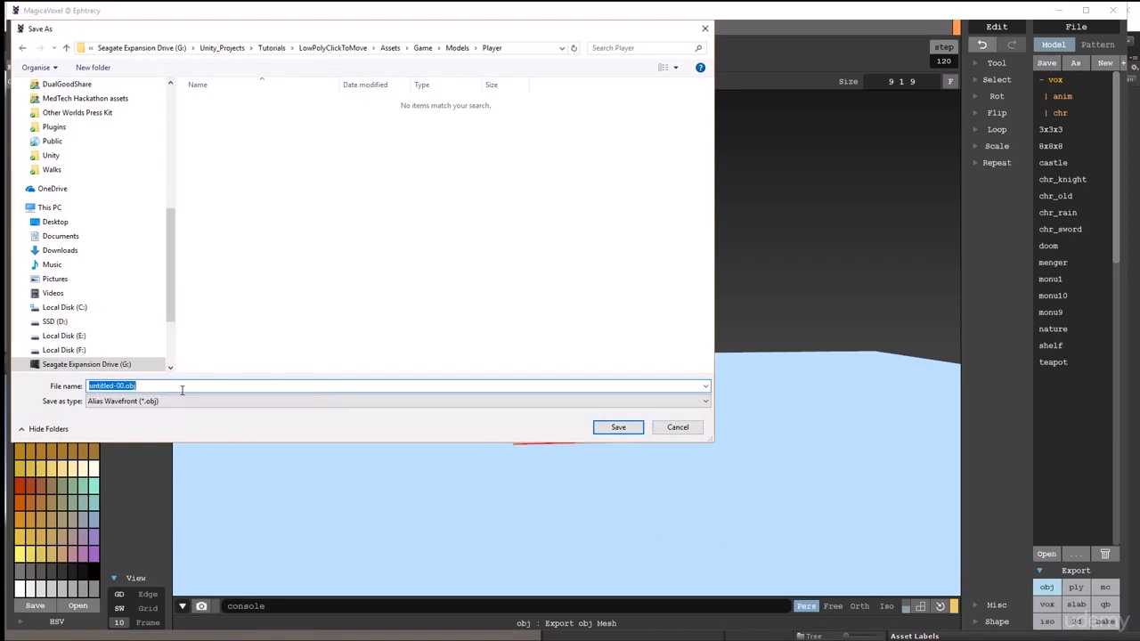
Name the exported OBJ file Player_Idle and save it
{"action": "left_click", "coordinate": [122, 387]}
{"action": "key", "text": "shift+Left"}
{"action": "key", "text": "shift+Left"}
{"action": "key", "text": "shift+Left"}
{"action": "key", "text": "shift+Left"}
{"action": "key", "text": "shift+Left"}
{"action": "key", "text": "shift+Left"}
{"action": "key", "text": "shift+Left"}
{"action": "key", "text": "shift+Left"}
{"action": "key", "text": "shift+Left"}
{"action": "key", "text": "shift+Left"}
{"action": "key", "text": "shift+Left"}
{"action": "type", "text": "Player_Idle"}
{"action": "left_click", "coordinate": [638, 430]}
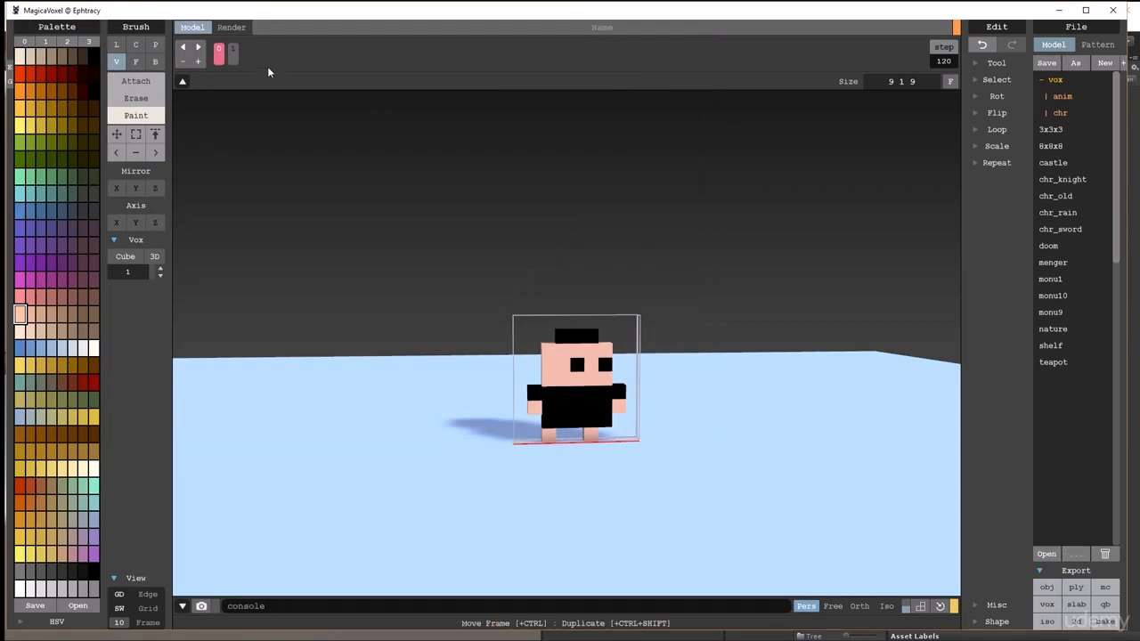
Export the walking frame as an OBJ file named Player_Walk into the Player folder
{"action": "left_click", "coordinate": [234, 55]}
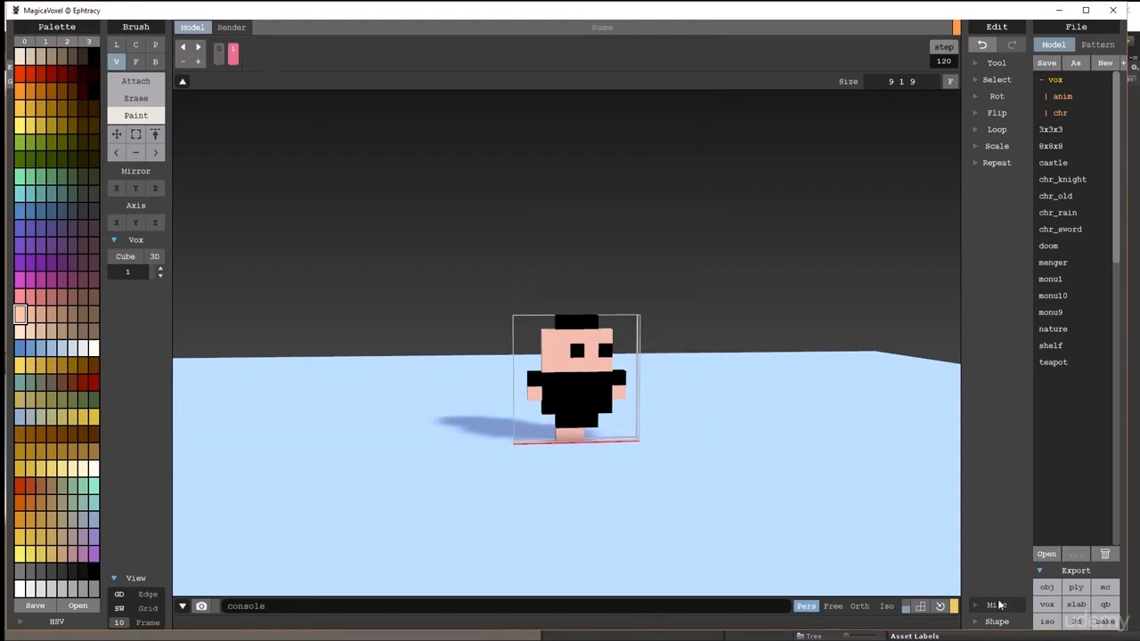
{"action": "left_click", "coordinate": [1047, 587]}
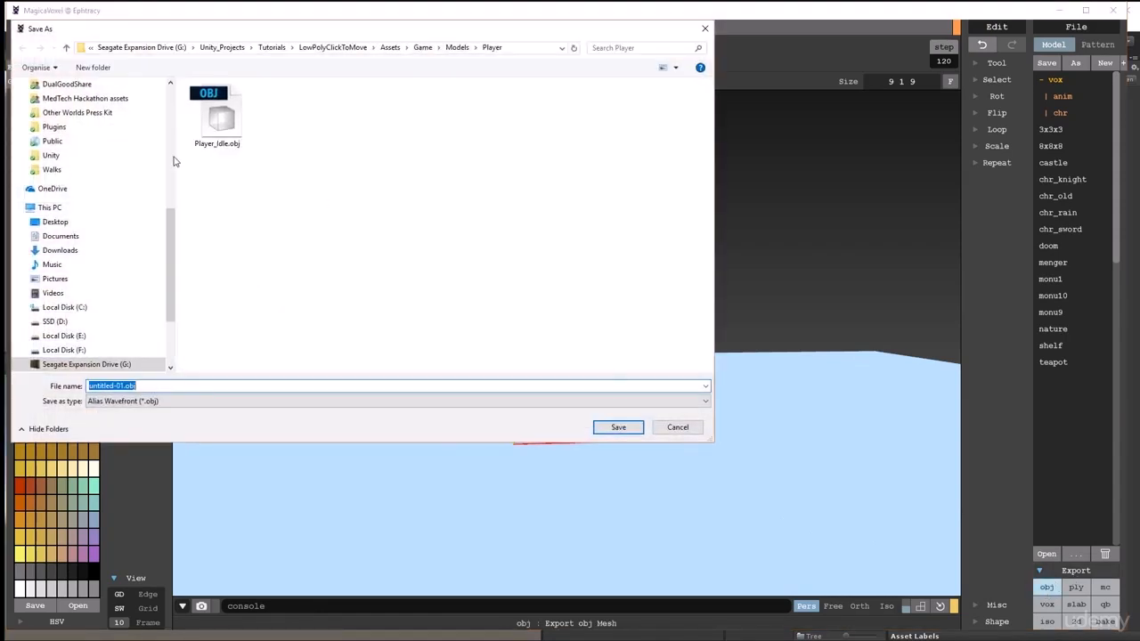
{"action": "left_click", "coordinate": [222, 113]}
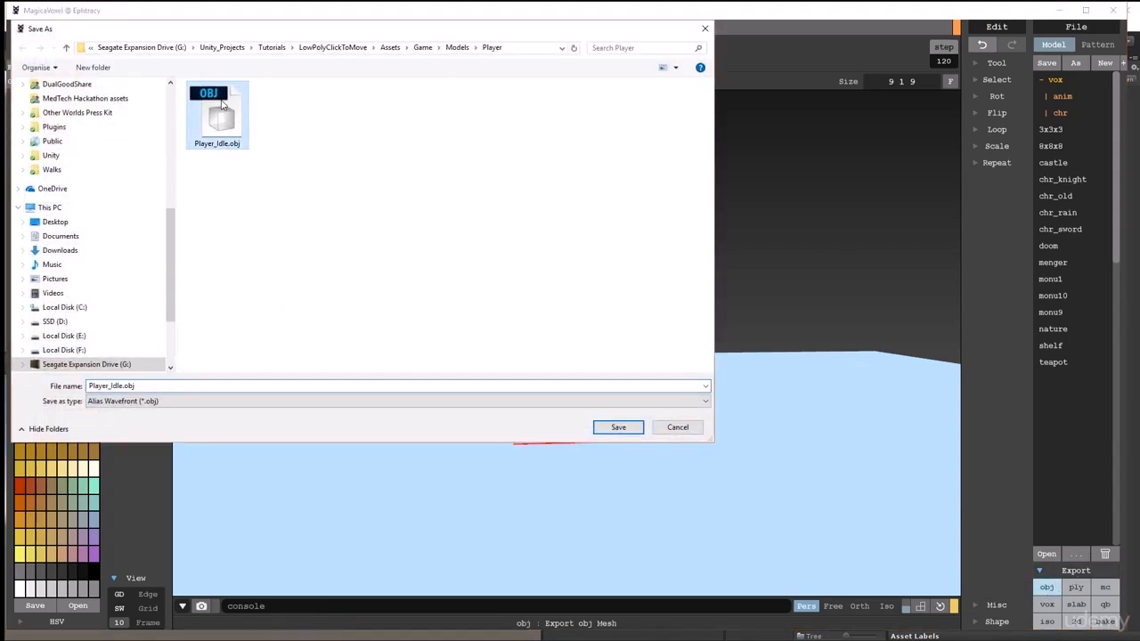
{"action": "left_click", "coordinate": [122, 385]}
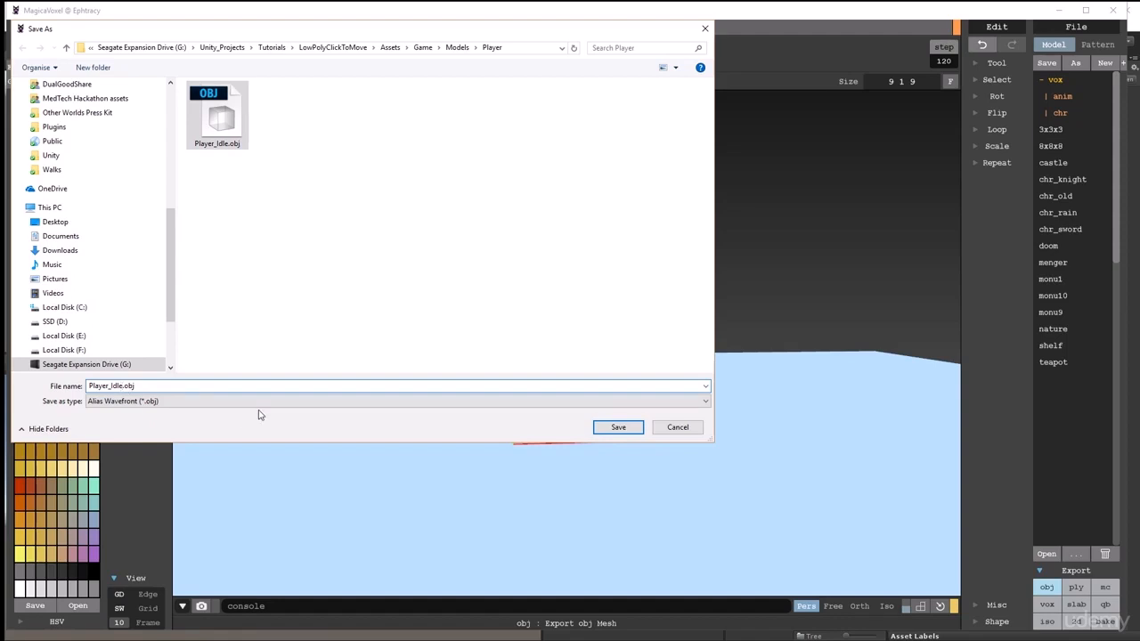
{"action": "type", "text": "Walk"}
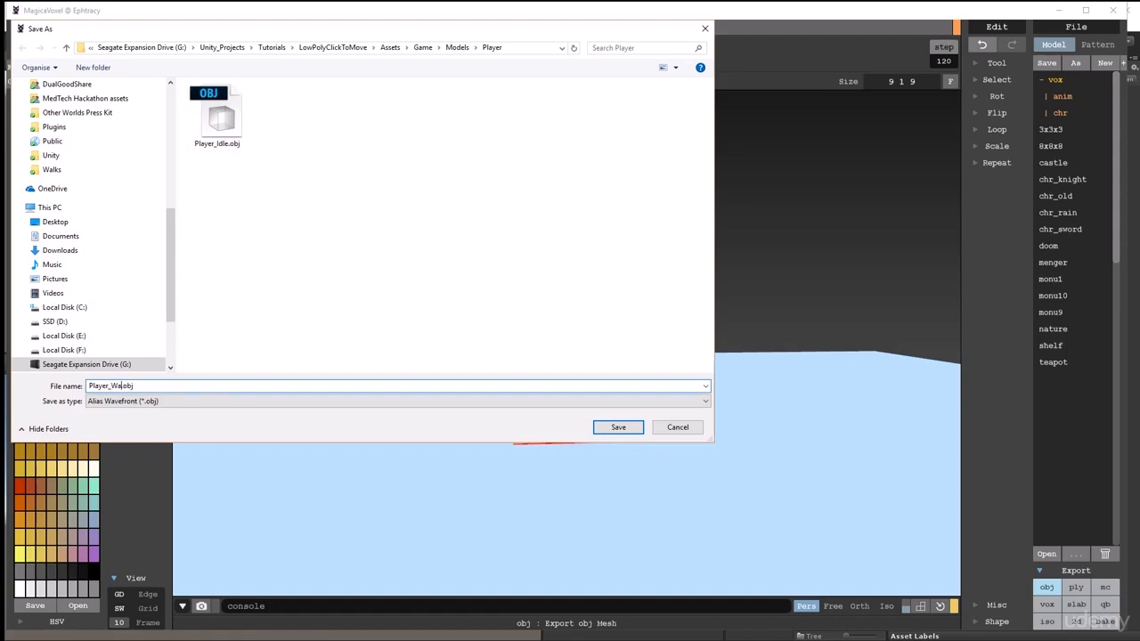
{"action": "left_click", "coordinate": [621, 430]}
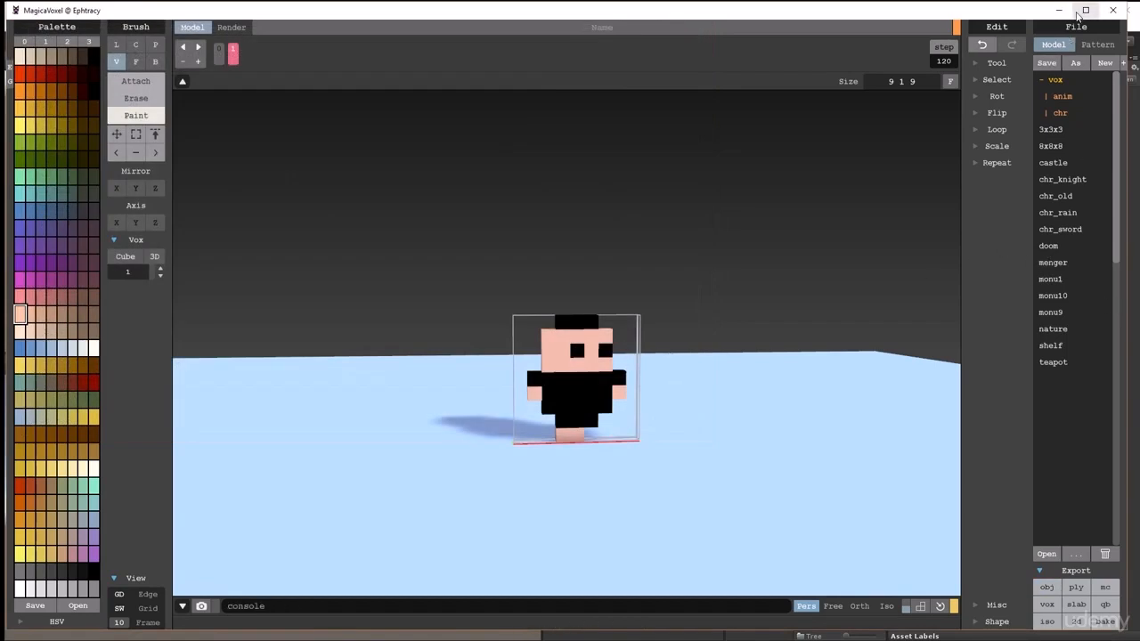
Save the model as Player.vox in the LowPolyClickToMove project's Assets\Game\Models\Player folder
{"action": "left_click", "coordinate": [1051, 64]}
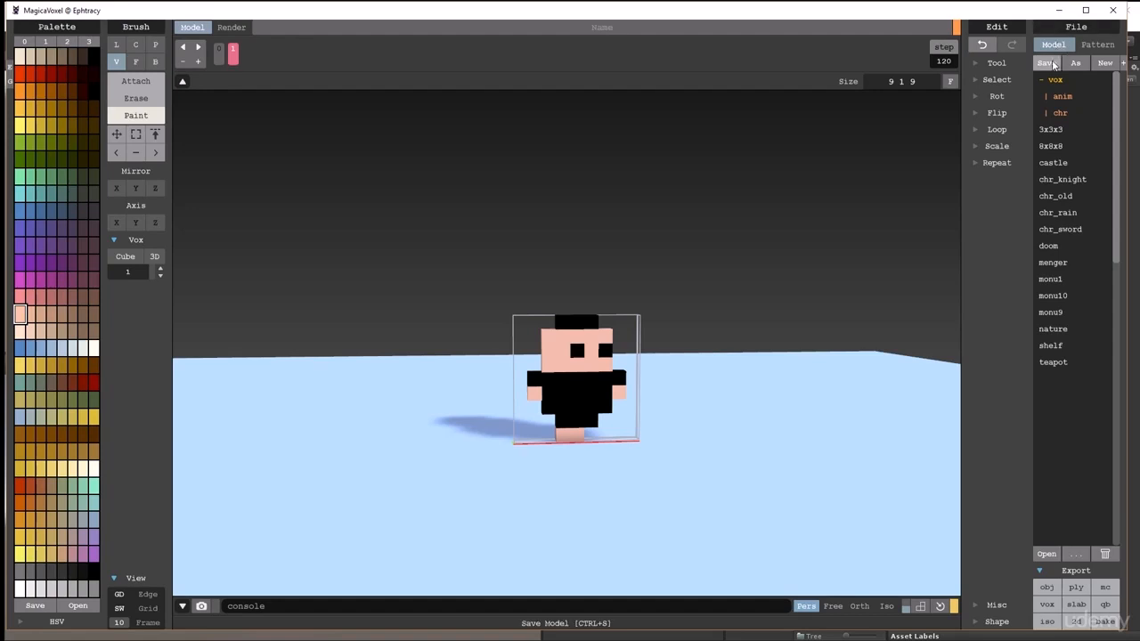
{"action": "left_click", "coordinate": [1051, 64]}
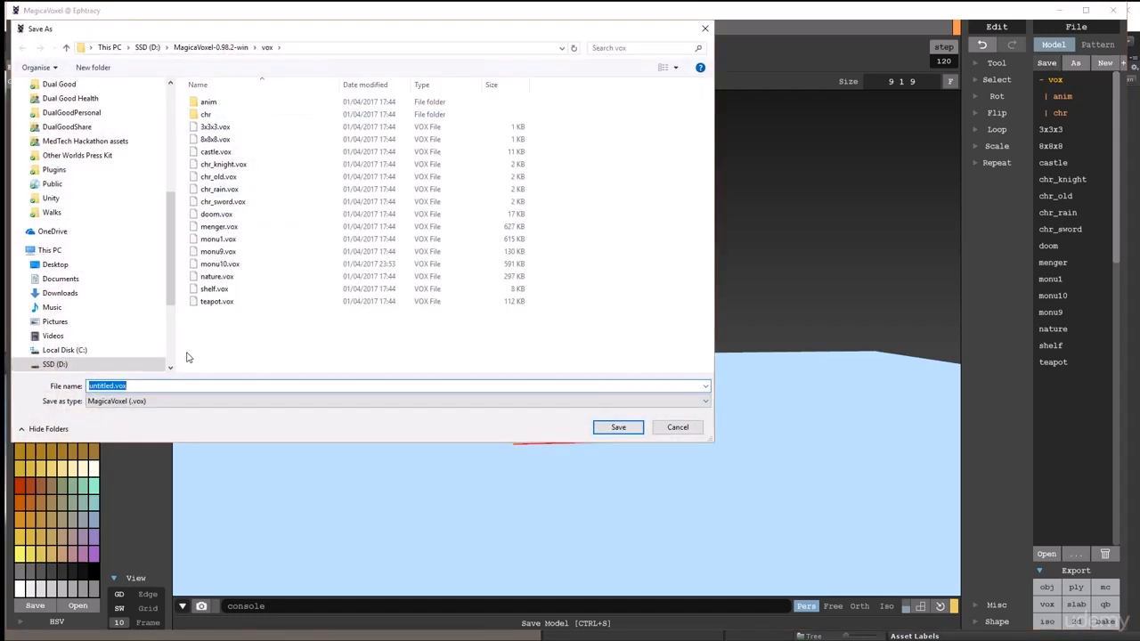
{"action": "type", "text": "G:\\Unity_Projects\\Tutorials\\LowPolyClickToMove\\Assets\\Game\\Models\\Player"}
{"action": "key", "text": "Return"}
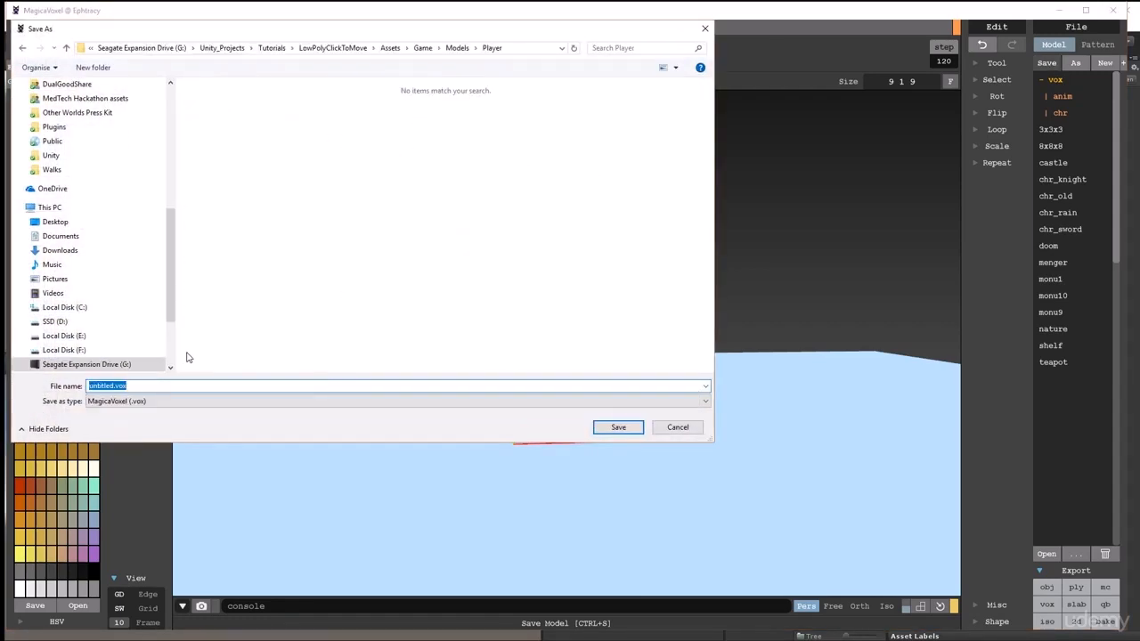
{"action": "left_click", "coordinate": [140, 385]}
{"action": "key", "text": "shift+Home"}
{"action": "type", "text": "Player"}
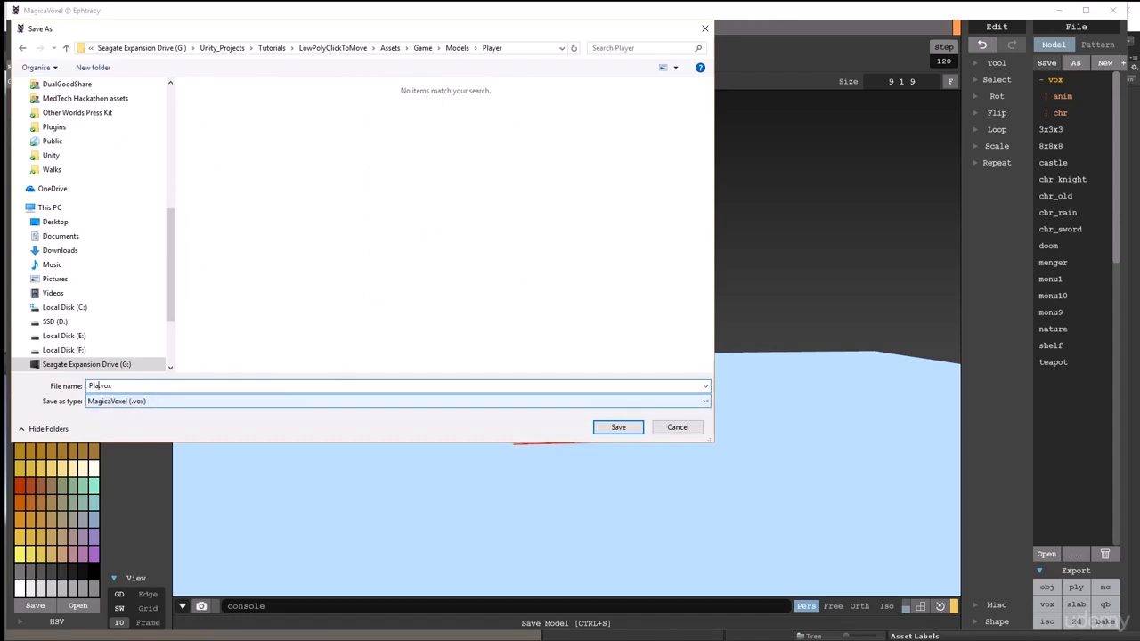
{"action": "left_click", "coordinate": [623, 428]}
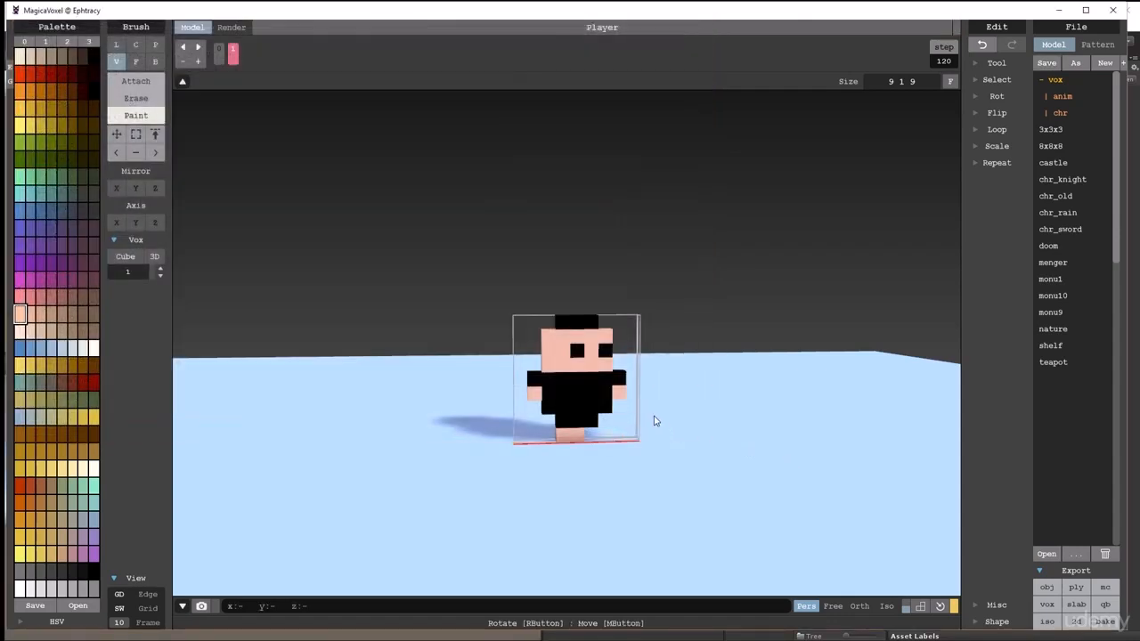
Paint the entire character in the walking frame white, including its hair, face, clothes, arms and legs
{"action": "middle_click_drag", "start_coordinate": [702, 381], "coordinate": [707, 391]}
{"action": "right_click_drag", "start_coordinate": [707, 395], "coordinate": [704, 373]}
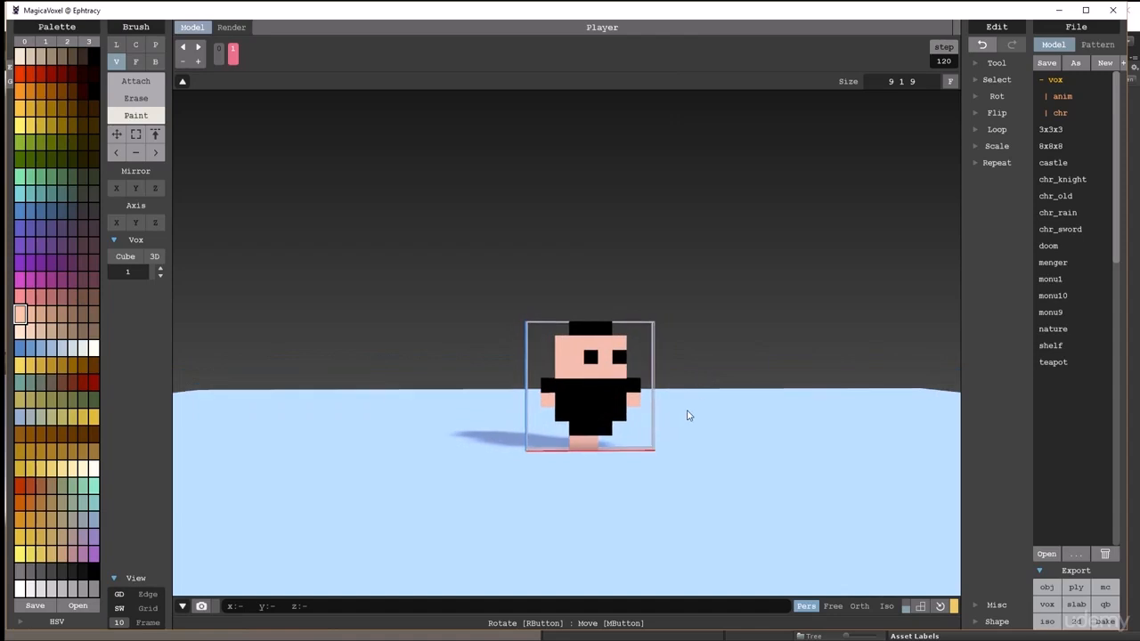
{"action": "middle_click_drag", "start_coordinate": [693, 410], "coordinate": [701, 419]}
{"action": "mouse_move", "coordinate": [704, 411]}
{"action": "right_mouse_down"}
{"action": "mouse_move", "coordinate": [714, 395]}
{"action": "mouse_move", "coordinate": [708, 410]}
{"action": "right_mouse_up"}
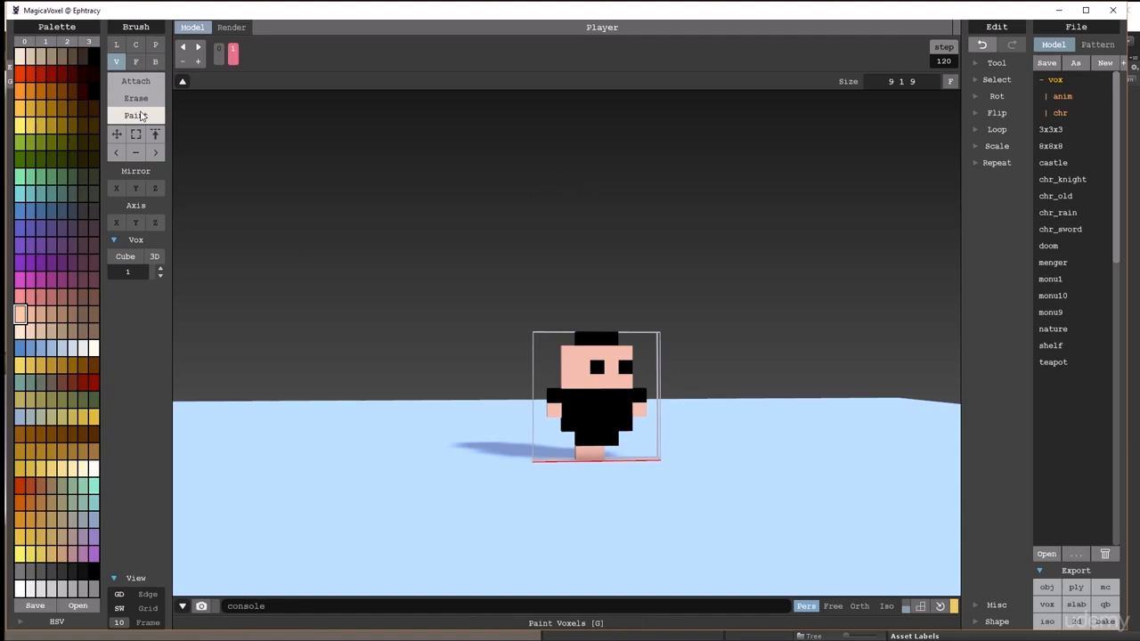
{"action": "left_click", "coordinate": [94, 348]}
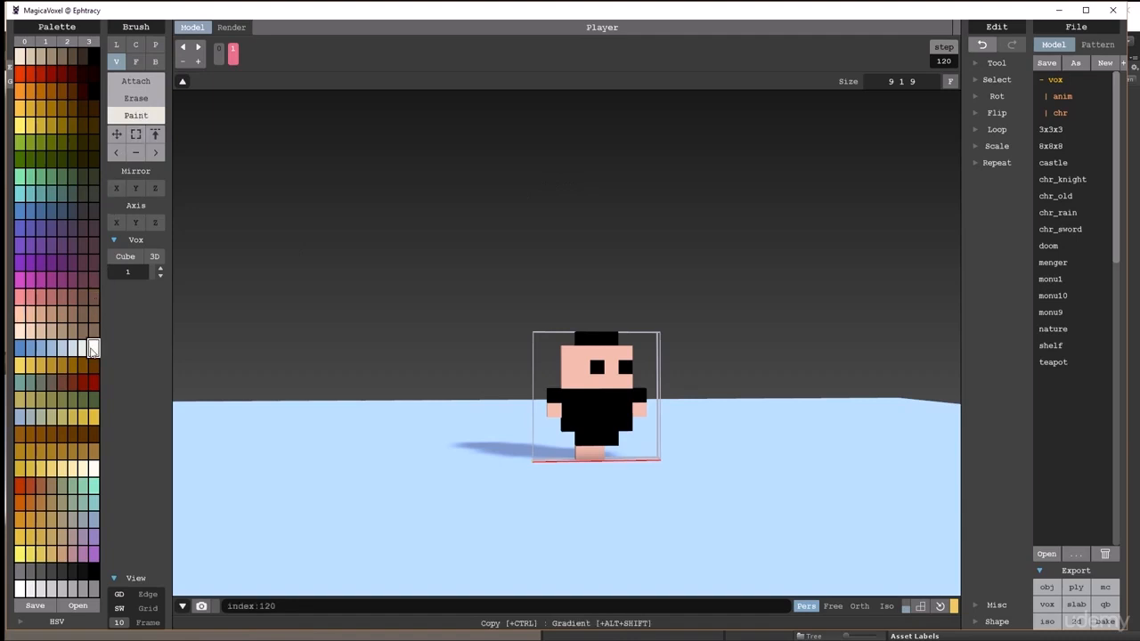
{"action": "mouse_move", "coordinate": [568, 357]}
{"action": "left_mouse_down"}
{"action": "mouse_move", "coordinate": [594, 338]}
{"action": "mouse_move", "coordinate": [621, 351]}
{"action": "mouse_move", "coordinate": [603, 376]}
{"action": "left_mouse_up"}
{"action": "mouse_move", "coordinate": [611, 360]}
{"action": "left_mouse_down"}
{"action": "mouse_move", "coordinate": [555, 395]}
{"action": "mouse_move", "coordinate": [651, 395]}
{"action": "mouse_move", "coordinate": [621, 433]}
{"action": "mouse_move", "coordinate": [569, 425]}
{"action": "mouse_move", "coordinate": [611, 389]}
{"action": "mouse_move", "coordinate": [583, 448]}
{"action": "mouse_move", "coordinate": [601, 455]}
{"action": "mouse_move", "coordinate": [642, 400]}
{"action": "left_mouse_up"}
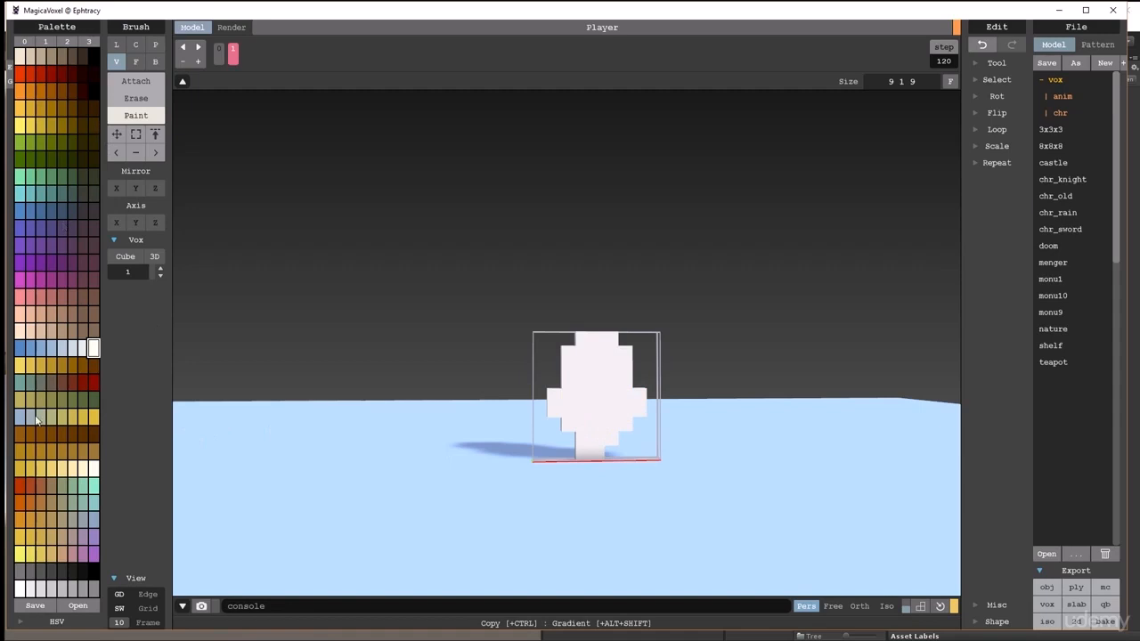
Paint the two eye voxels of the white figure bright red
{"action": "left_click", "coordinate": [22, 78]}
{"action": "left_click", "coordinate": [630, 373]}
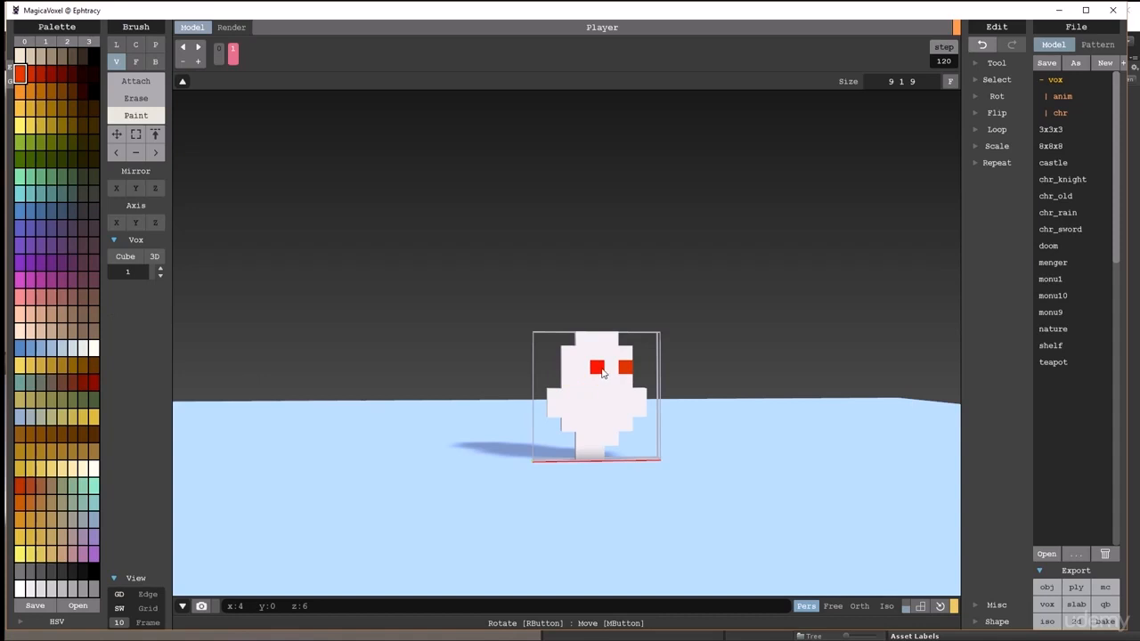
{"action": "left_click", "coordinate": [605, 377]}
{"action": "mouse_move", "coordinate": [641, 398]}
{"action": "right_mouse_down"}
{"action": "mouse_move", "coordinate": [621, 422]}
{"action": "mouse_move", "coordinate": [644, 399]}
{"action": "right_mouse_up"}
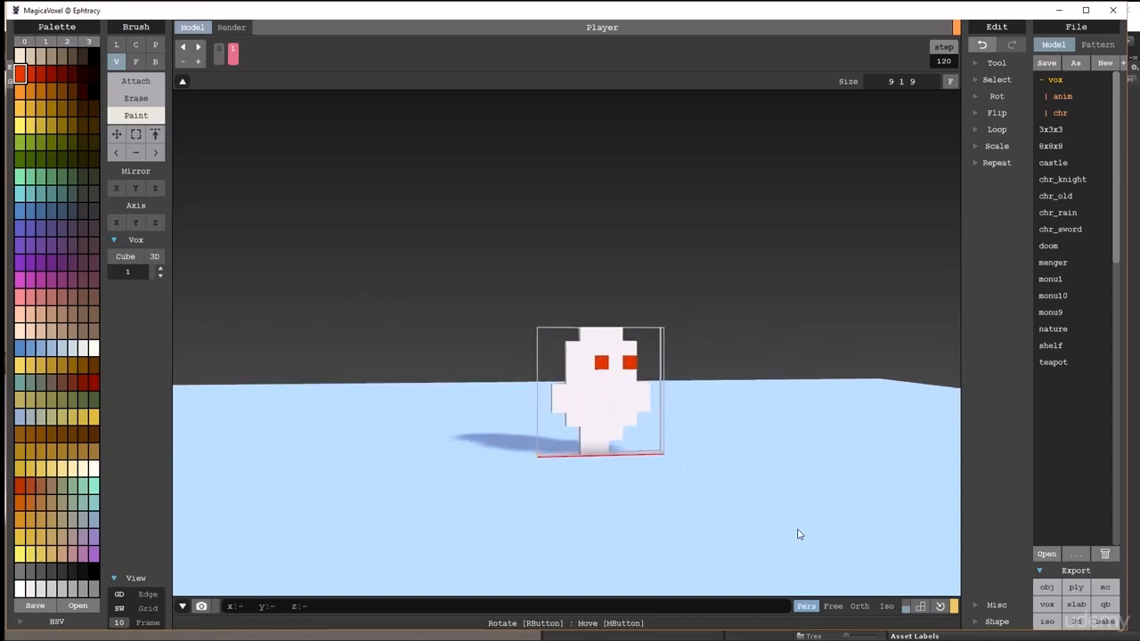
Save a copy of the recoloured model as Ghost.vox in the project's Models\Enemy folder
{"action": "left_click", "coordinate": [1076, 65]}
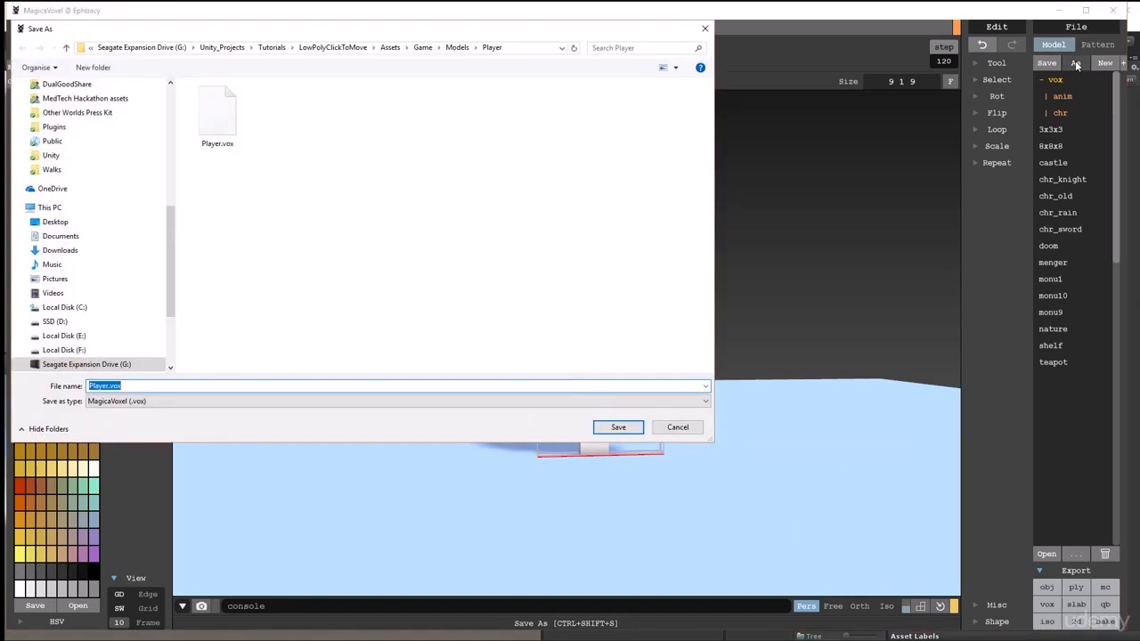
{"action": "left_click", "coordinate": [457, 47]}
{"action": "double_click", "coordinate": [210, 102]}
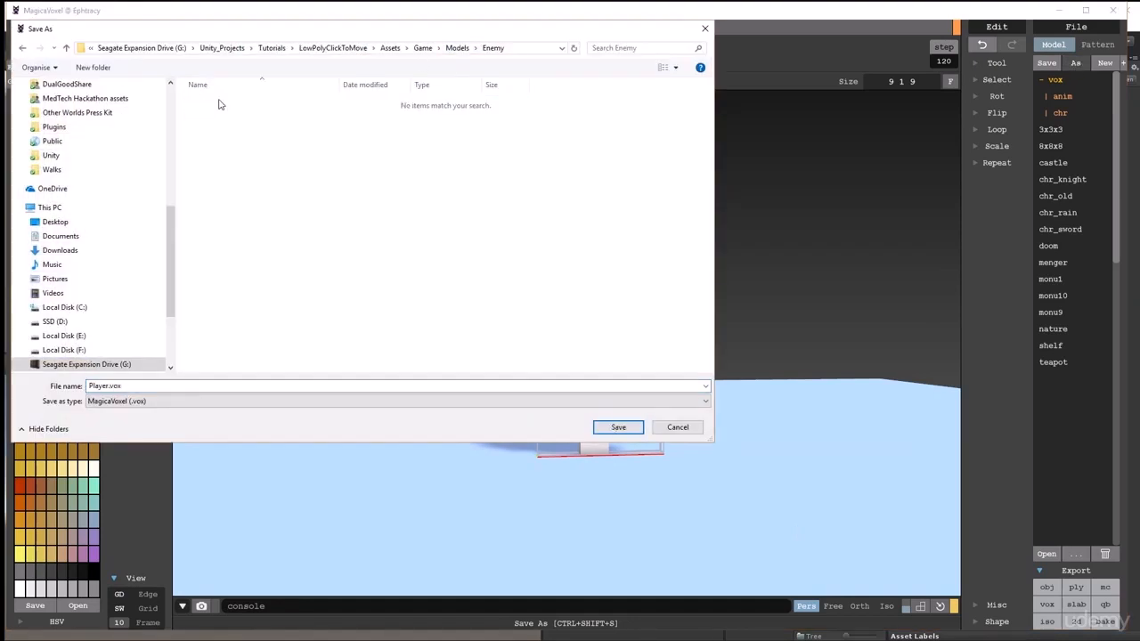
{"action": "left_click", "coordinate": [107, 388]}
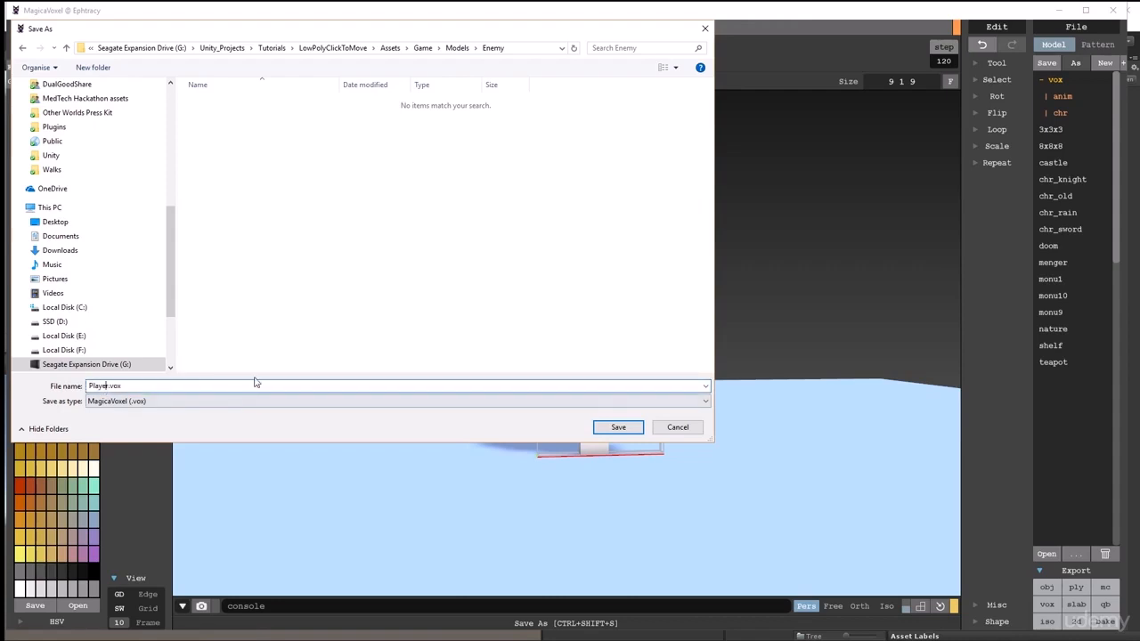
{"action": "key", "text": "ctrl+shift+Left"}
{"action": "type", "text": "Gh"}
{"action": "key", "text": "BackSpace"}
{"action": "left_click", "coordinate": [619, 429]}
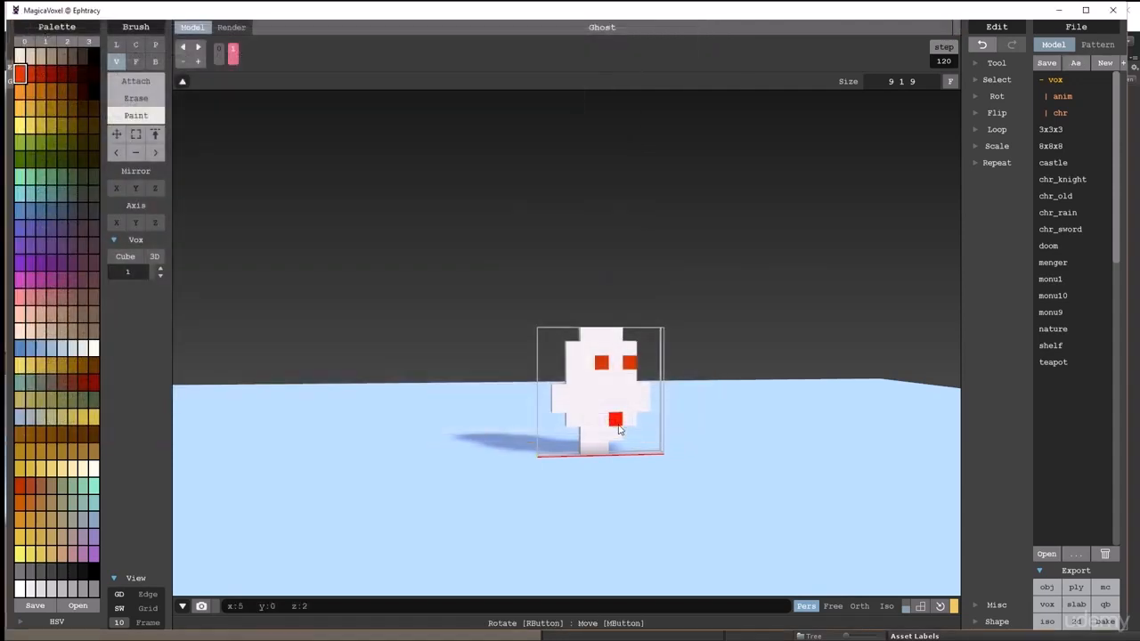
Export the ghost frame as an OBJ file named Ghost into the Models\Enemy folder
{"action": "left_click", "coordinate": [1047, 588]}
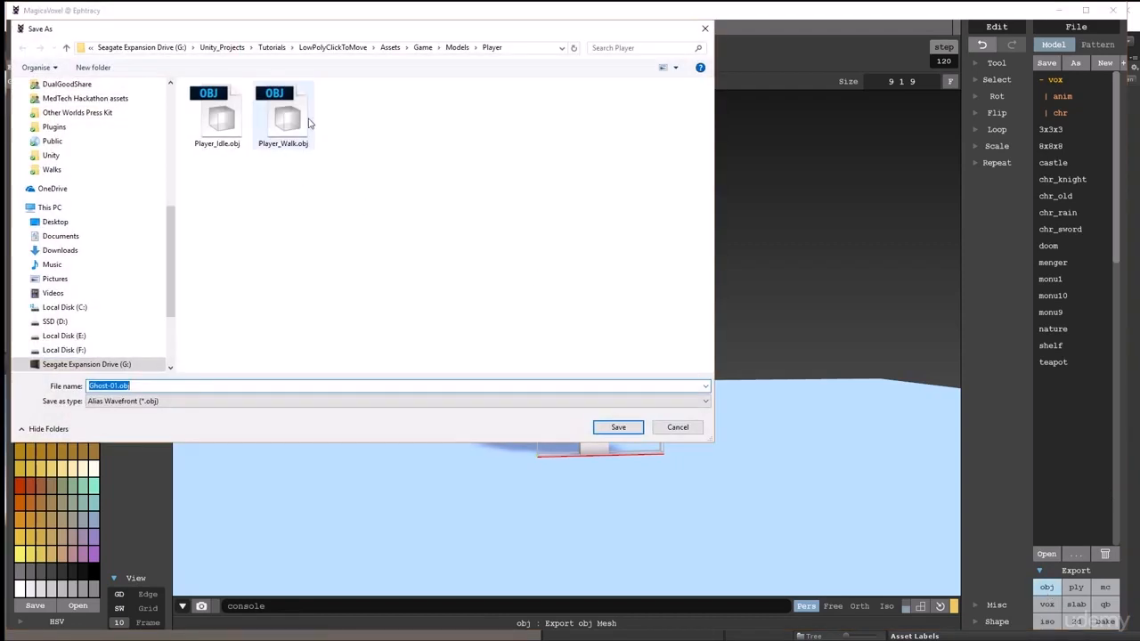
{"action": "left_click", "coordinate": [458, 48]}
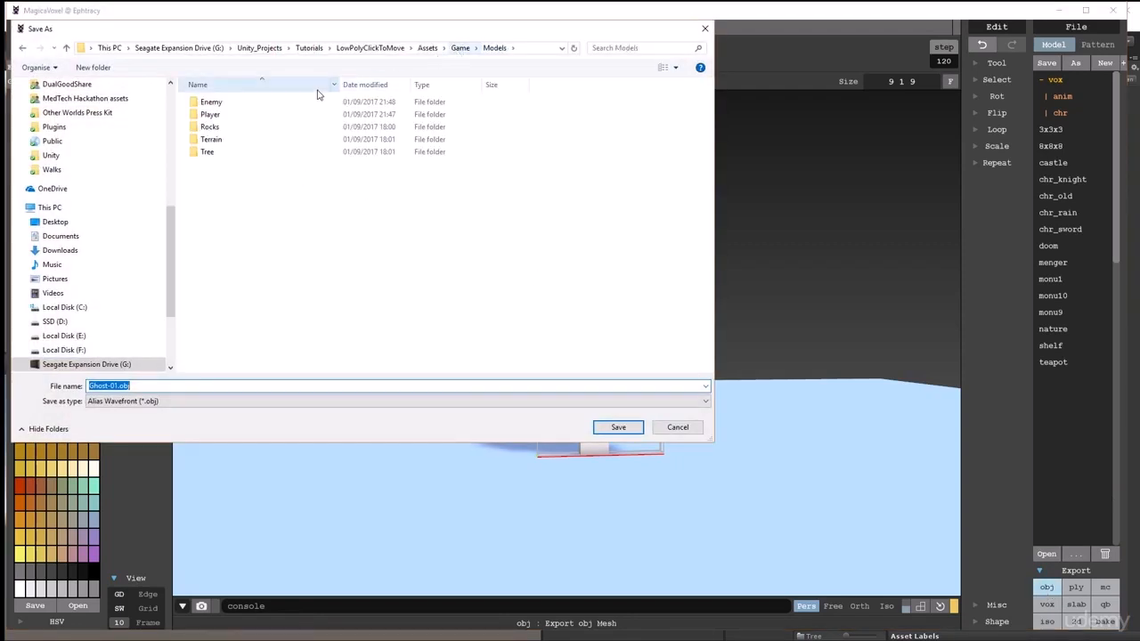
{"action": "double_click", "coordinate": [211, 102]}
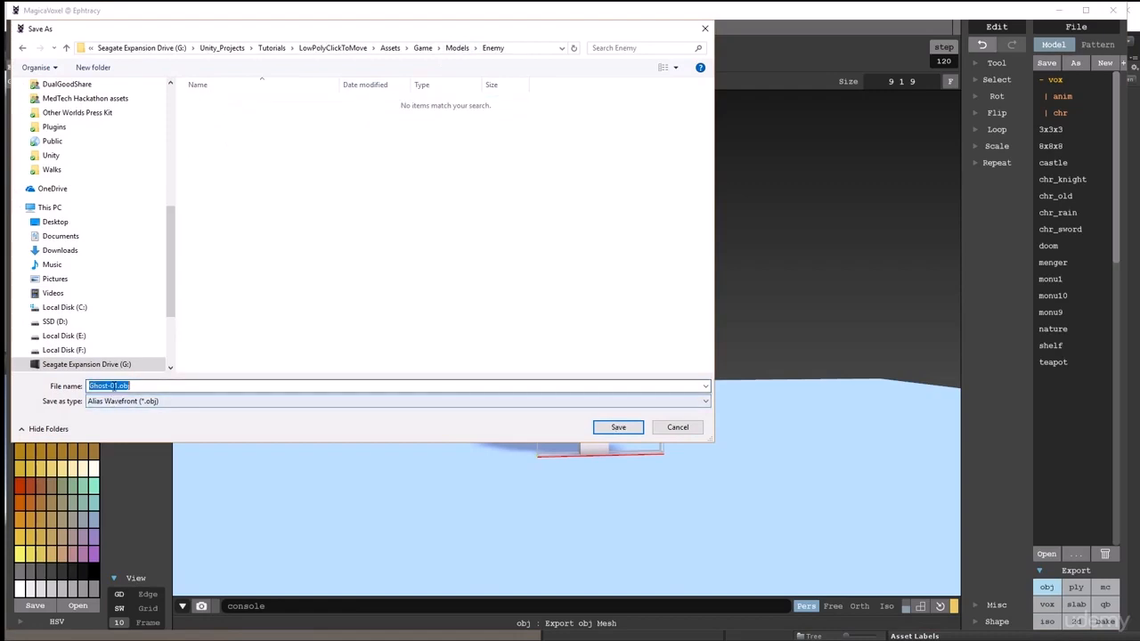
{"action": "left_click", "coordinate": [116, 386]}
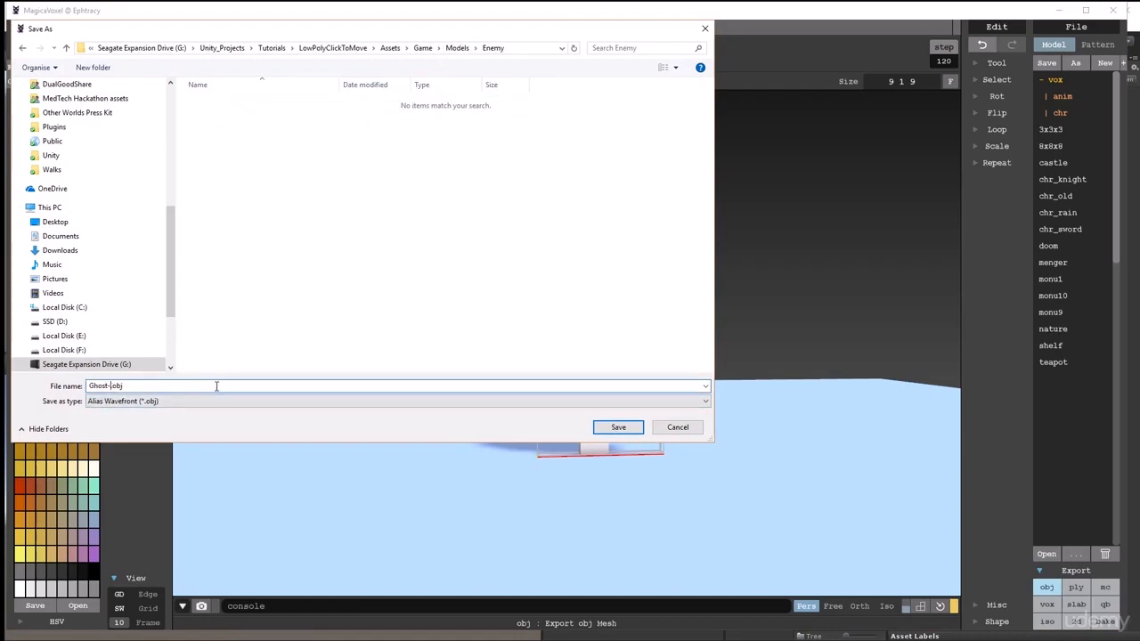
{"action": "left_click", "coordinate": [602, 429]}
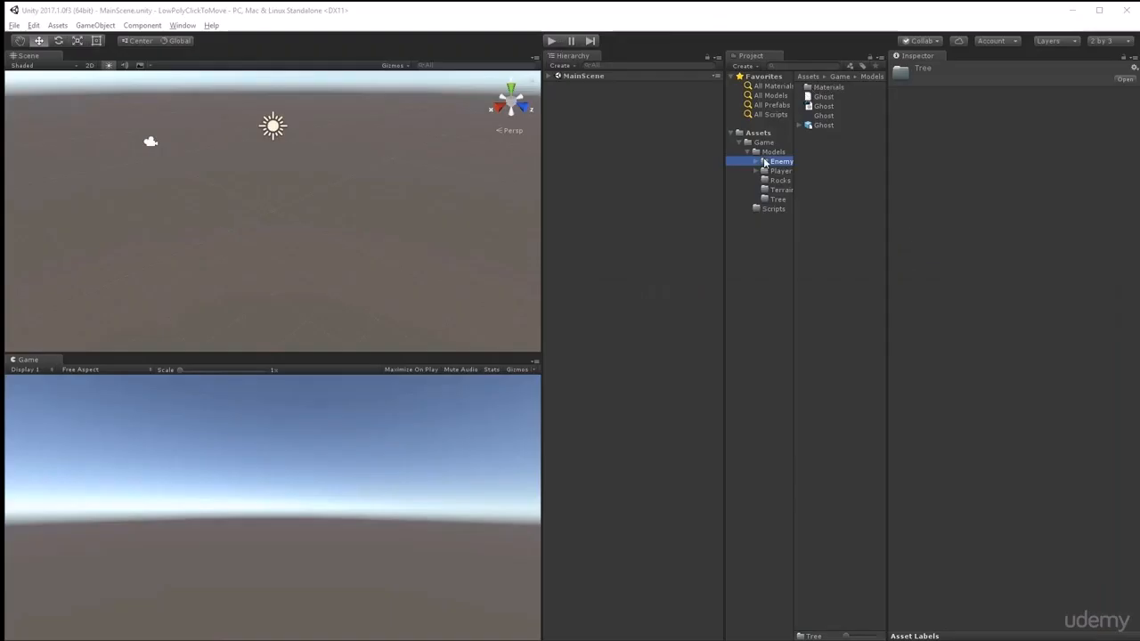
Switch to Unity, open the Player models folder and check the import settings of Player_Idle and Player_Walk
{"action": "double_click", "coordinate": [788, 172]}
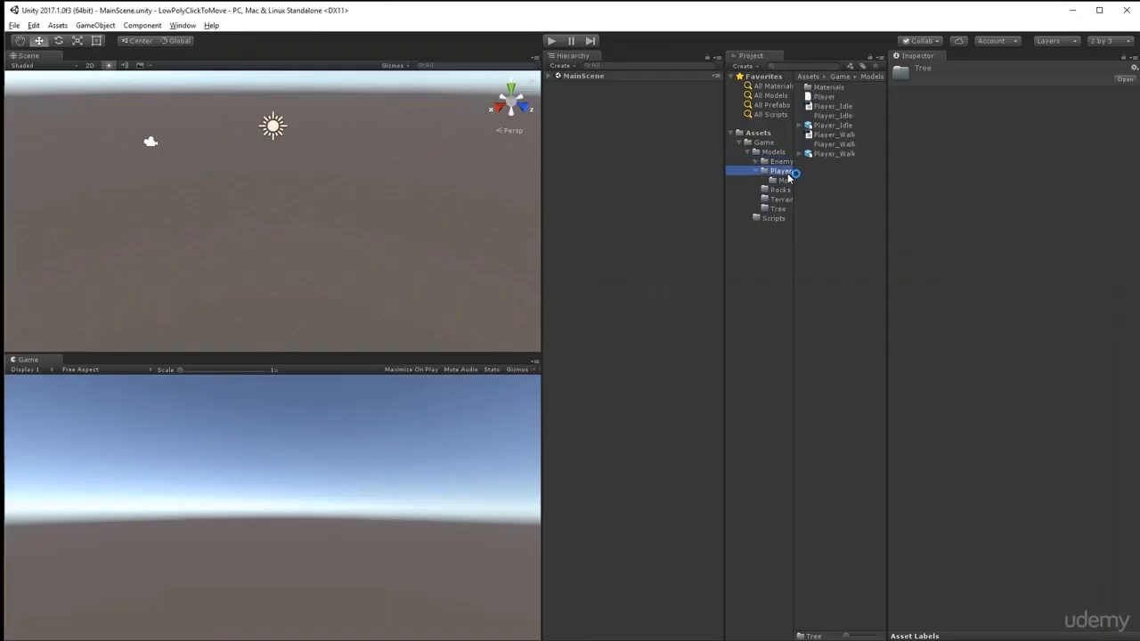
{"action": "left_click", "coordinate": [840, 125]}
{"action": "left_click", "coordinate": [837, 154]}
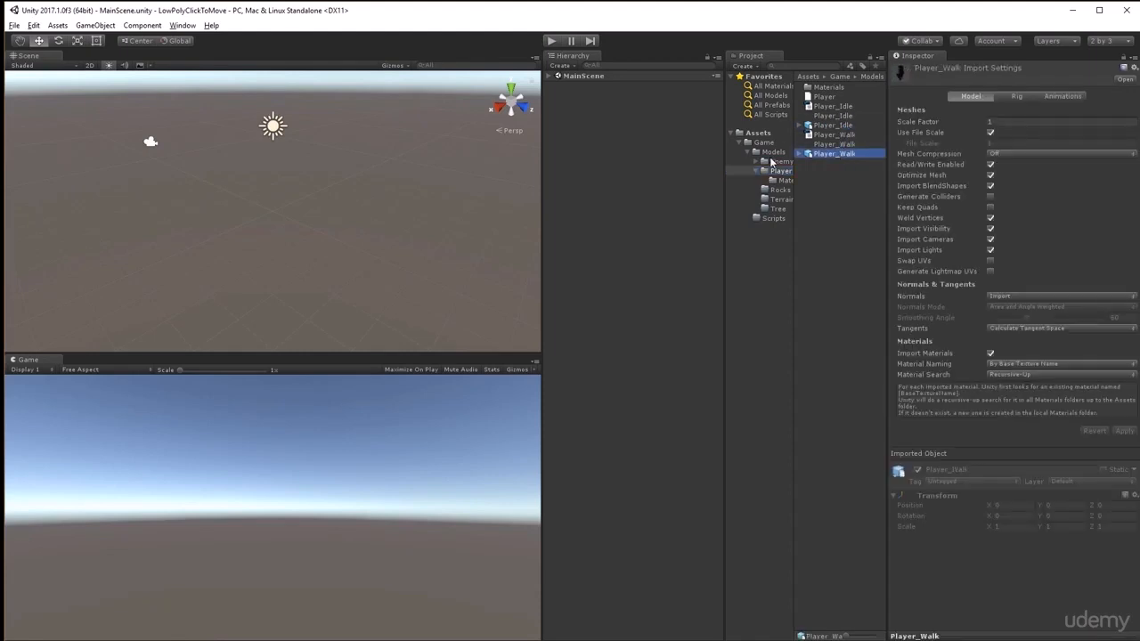
Open the Enemy folder, check the Ghost model's import settings and expand it to examine its default object and mesh
{"action": "left_click", "coordinate": [776, 164]}
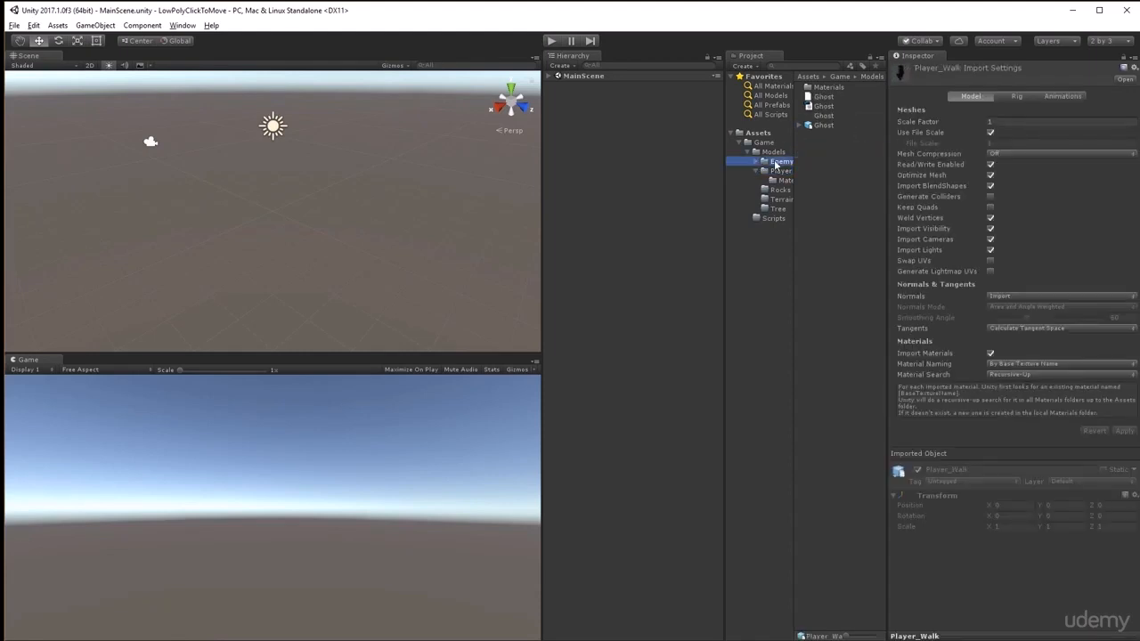
{"action": "left_click", "coordinate": [825, 126]}
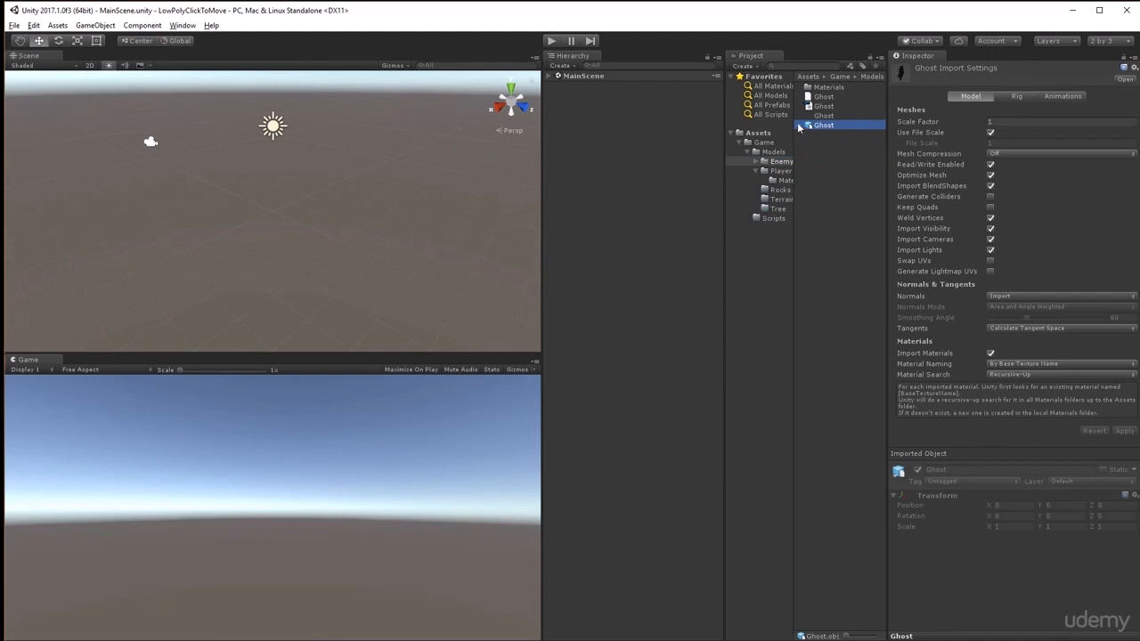
{"action": "left_click", "coordinate": [799, 127]}
{"action": "left_click", "coordinate": [835, 137]}
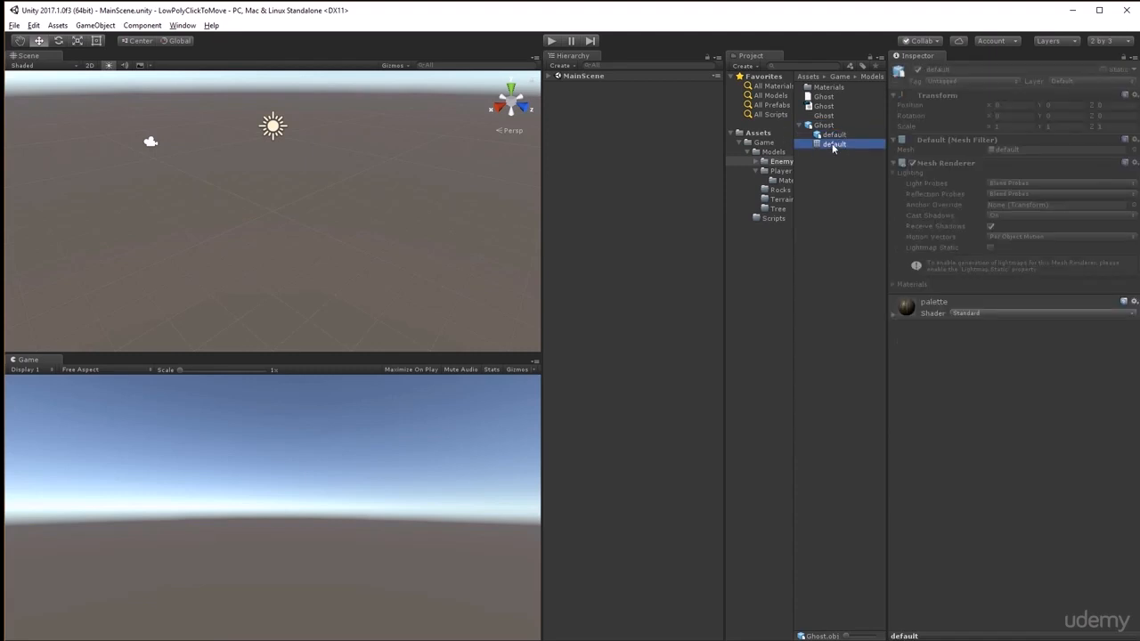
{"action": "left_click", "coordinate": [824, 126]}
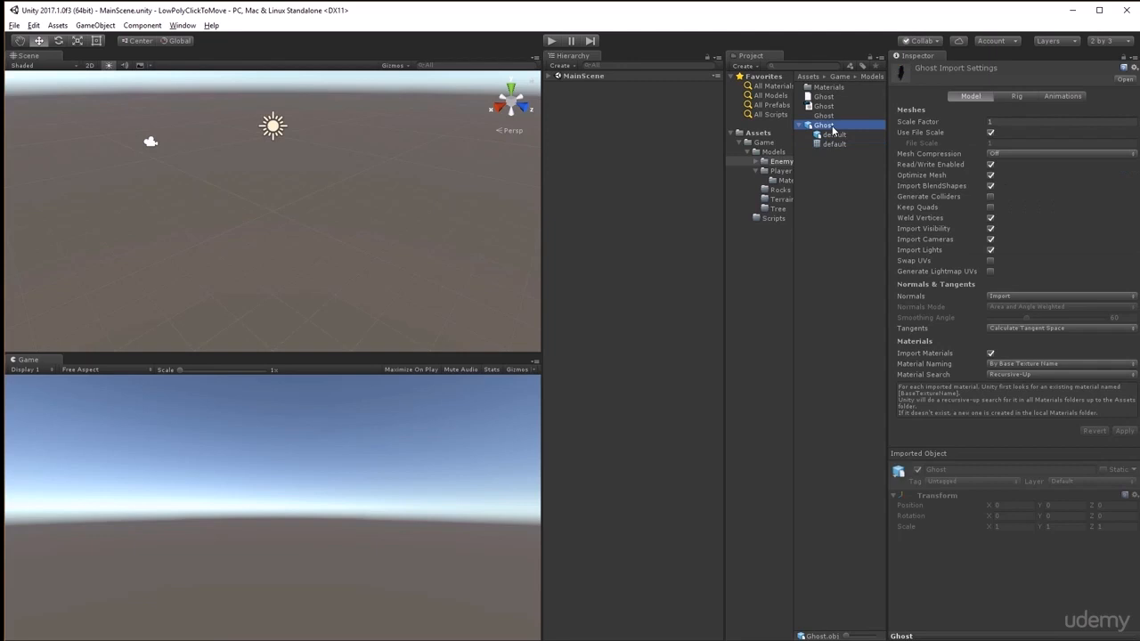
Return to the Player folder, expand Player_Idle and Player_Walk and examine their default sub-assets
{"action": "left_click", "coordinate": [775, 171]}
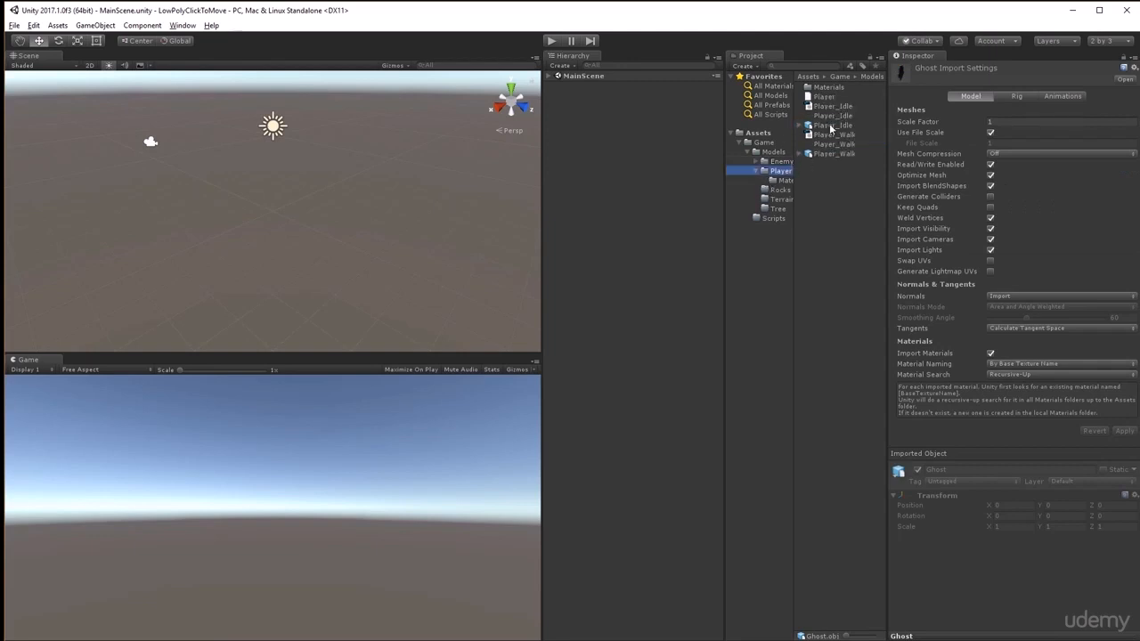
{"action": "left_click", "coordinate": [800, 126]}
{"action": "left_click", "coordinate": [805, 172]}
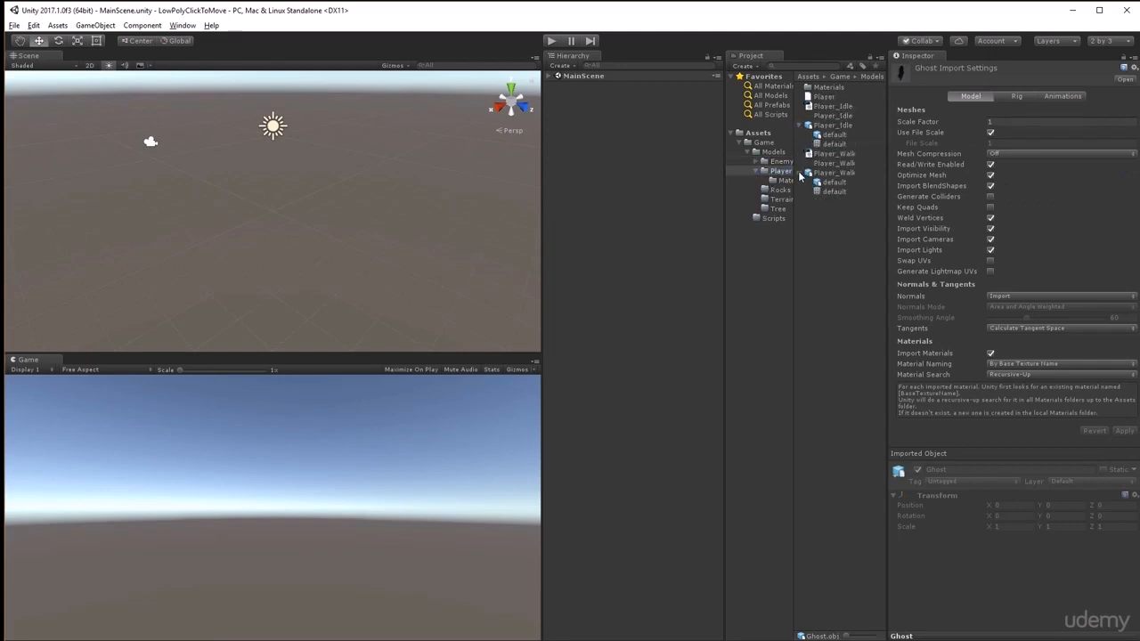
{"action": "left_click", "coordinate": [835, 143]}
{"action": "left_click", "coordinate": [842, 182]}
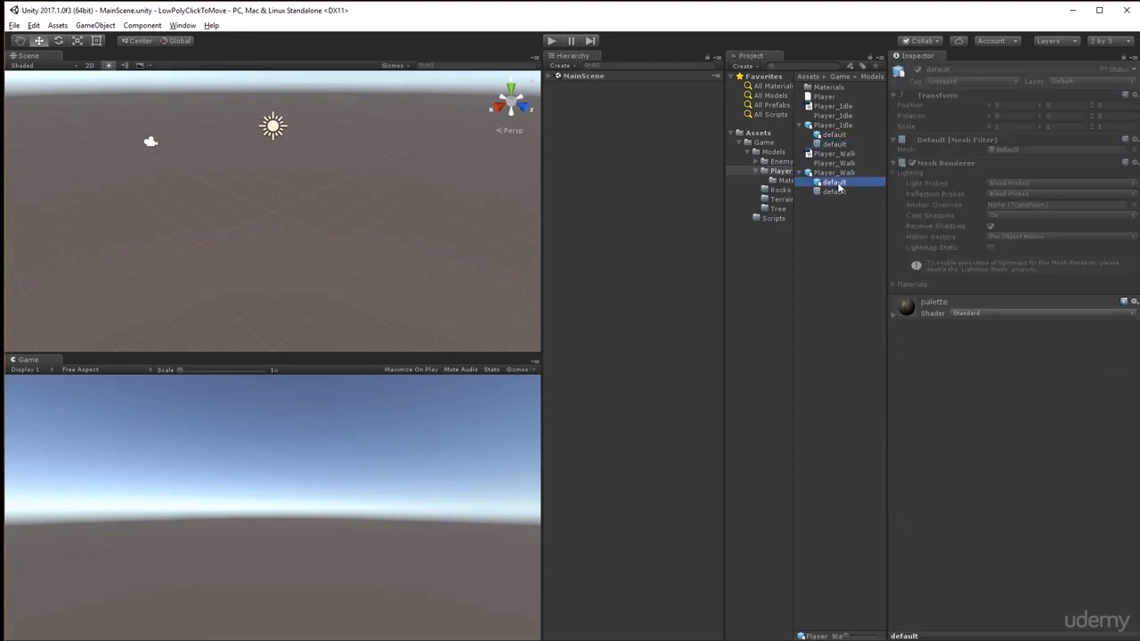
Examine the default mesh of Player_Walk and the import settings of Player_Walk and Player_Idle
{"action": "key", "text": "Down"}
{"action": "left_click", "coordinate": [841, 174]}
{"action": "left_click", "coordinate": [834, 126]}
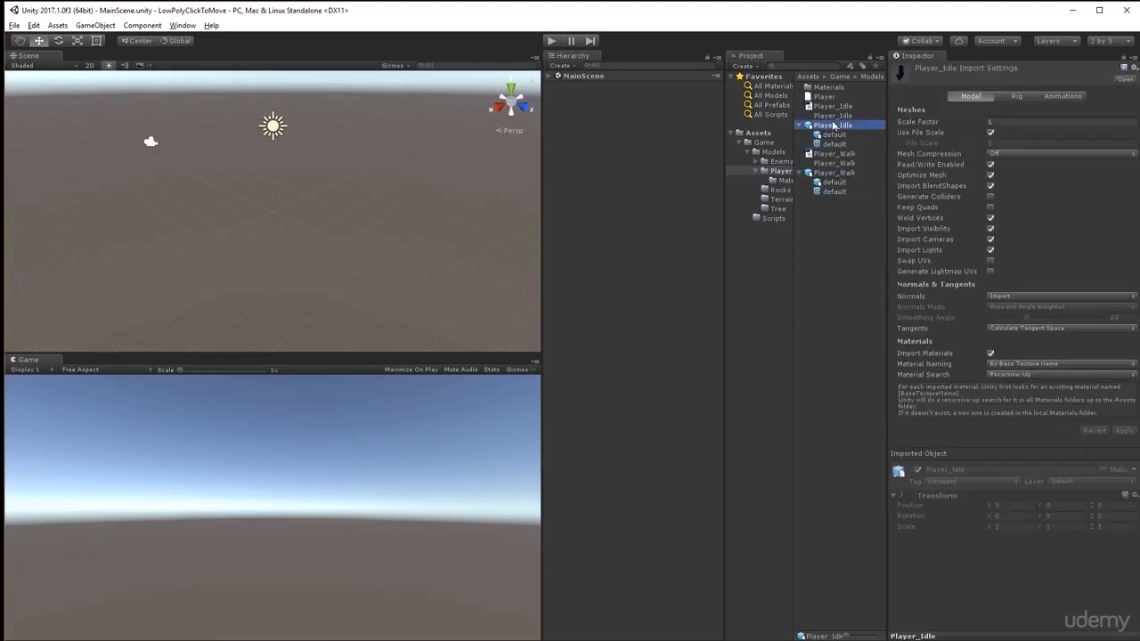
Reveal the Enemy folder's Ghost model in File Explorer and open Ghost.obj in Notepad++ for editing
{"action": "left_click", "coordinate": [773, 162]}
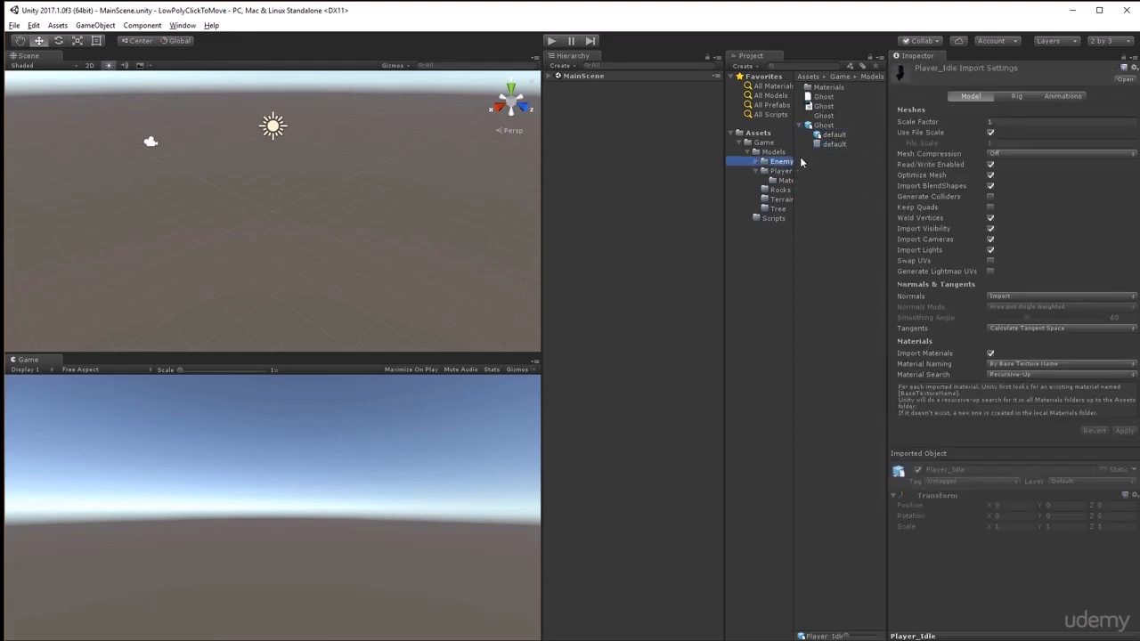
{"action": "right_click", "coordinate": [828, 126]}
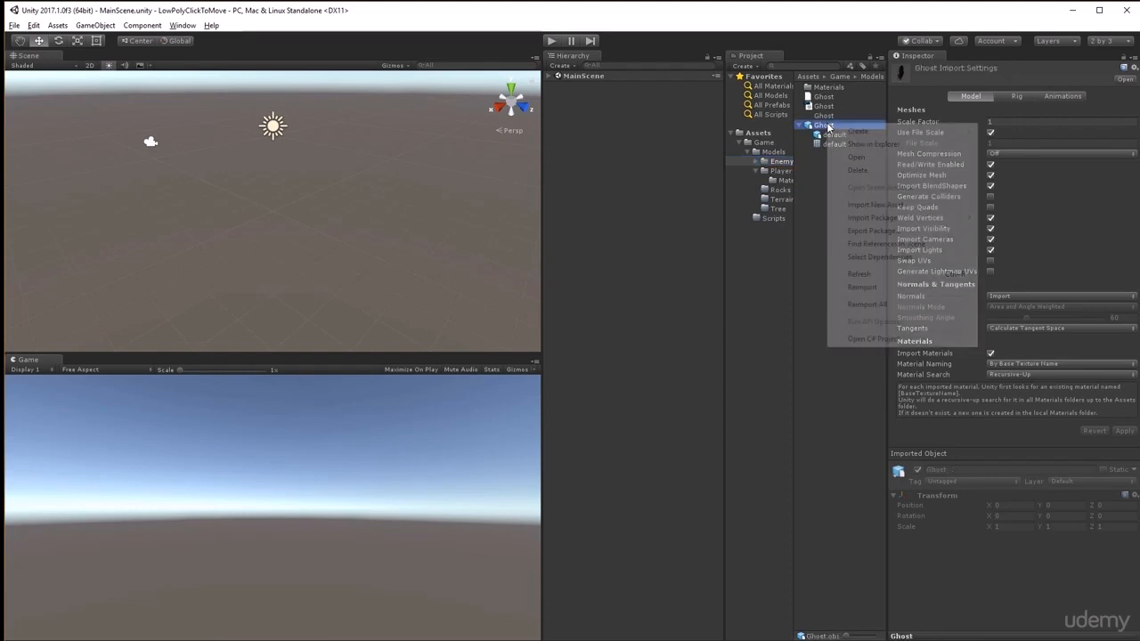
{"action": "left_click", "coordinate": [857, 144]}
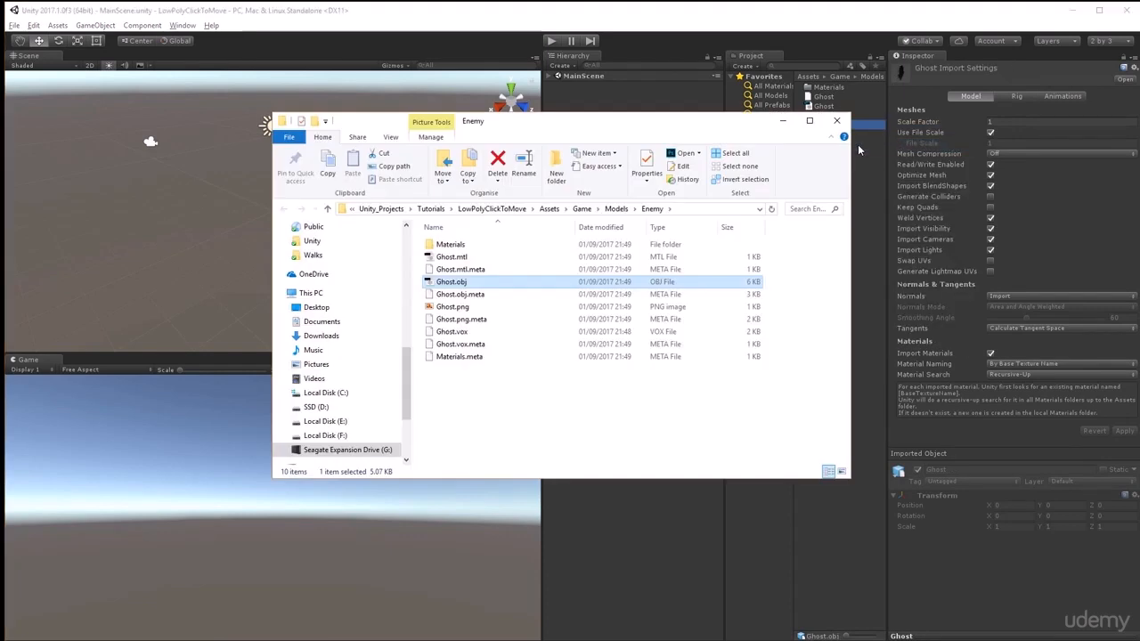
{"action": "right_click", "coordinate": [464, 285]}
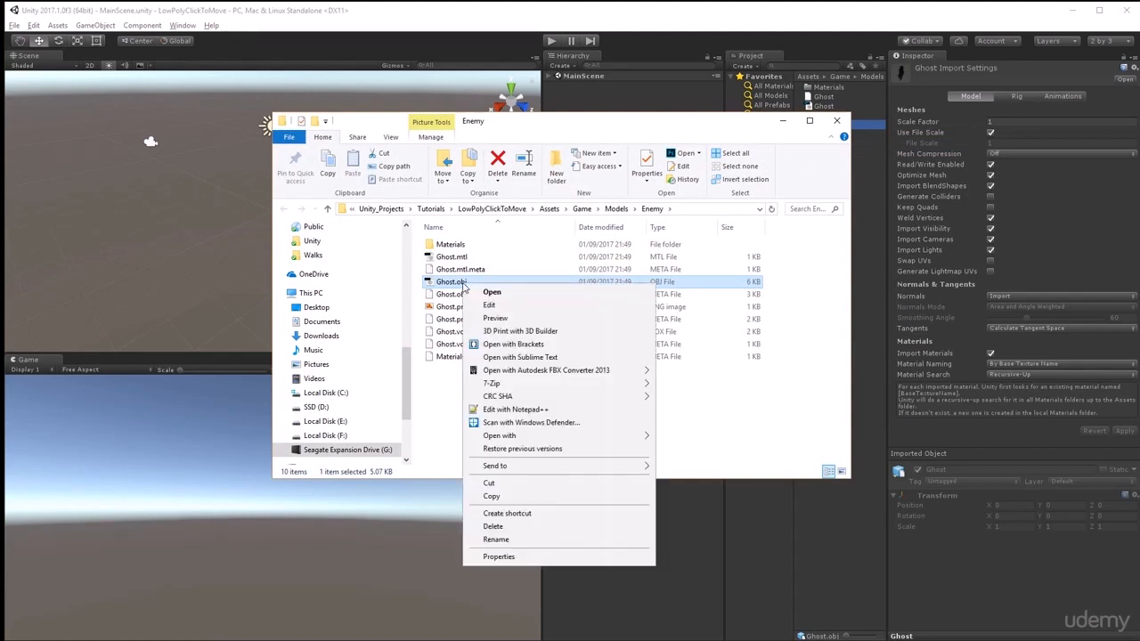
{"action": "left_click", "coordinate": [517, 409]}
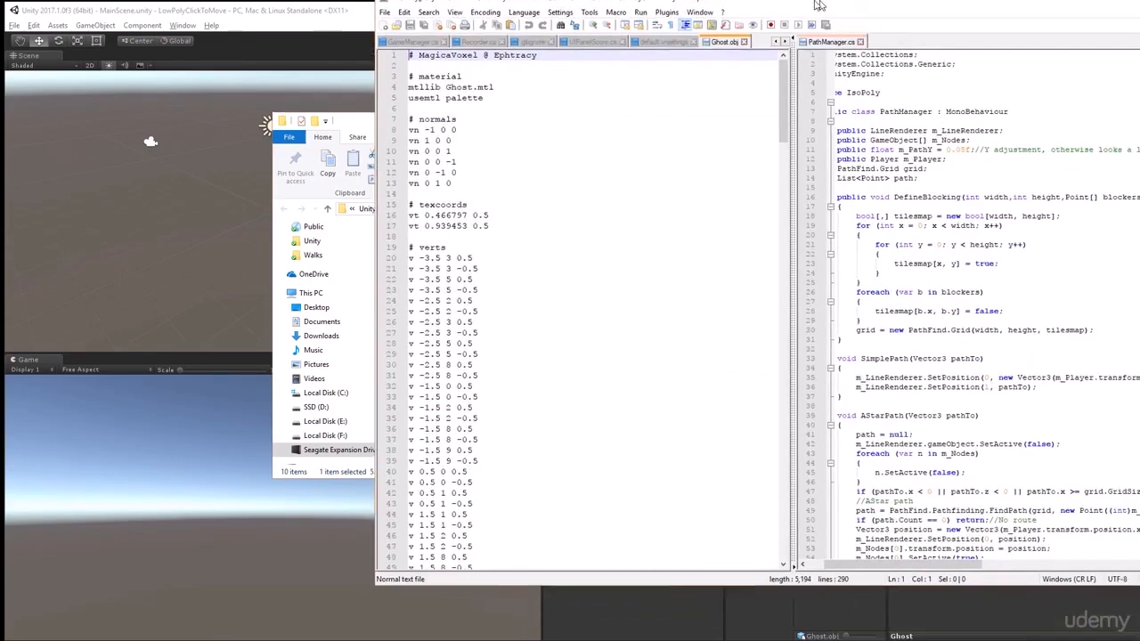
{"action": "left_click_drag", "start_coordinate": [823, 13], "coordinate": [649, 51]}
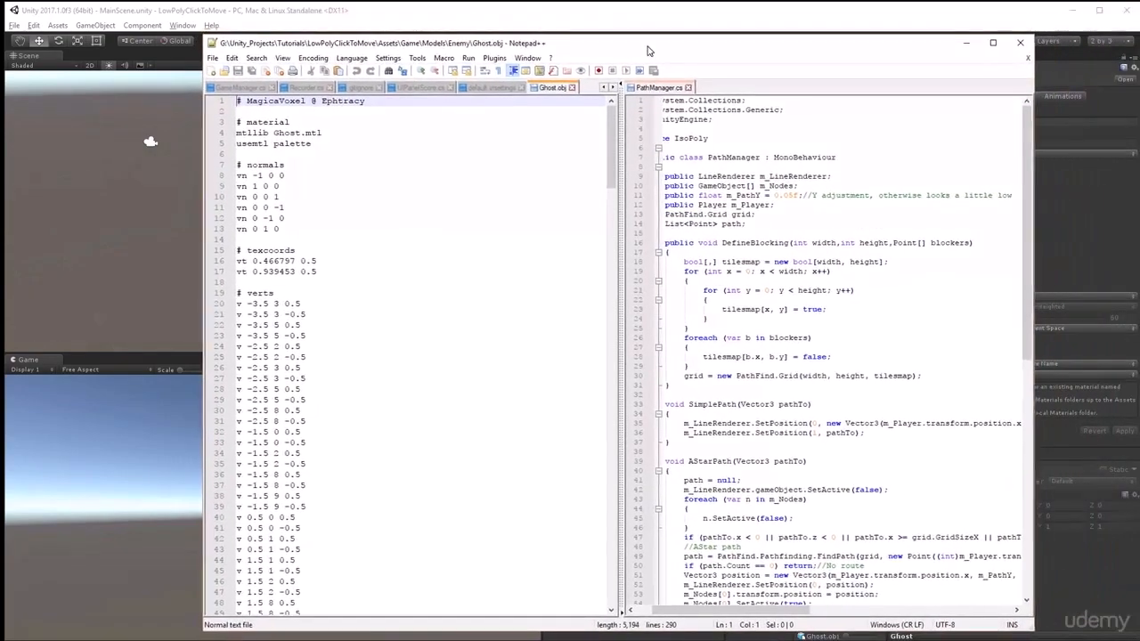
Add the group line "g Ghost" on line 2 of Ghost.obj, save the file and close the editor
{"action": "left_click", "coordinate": [330, 114]}
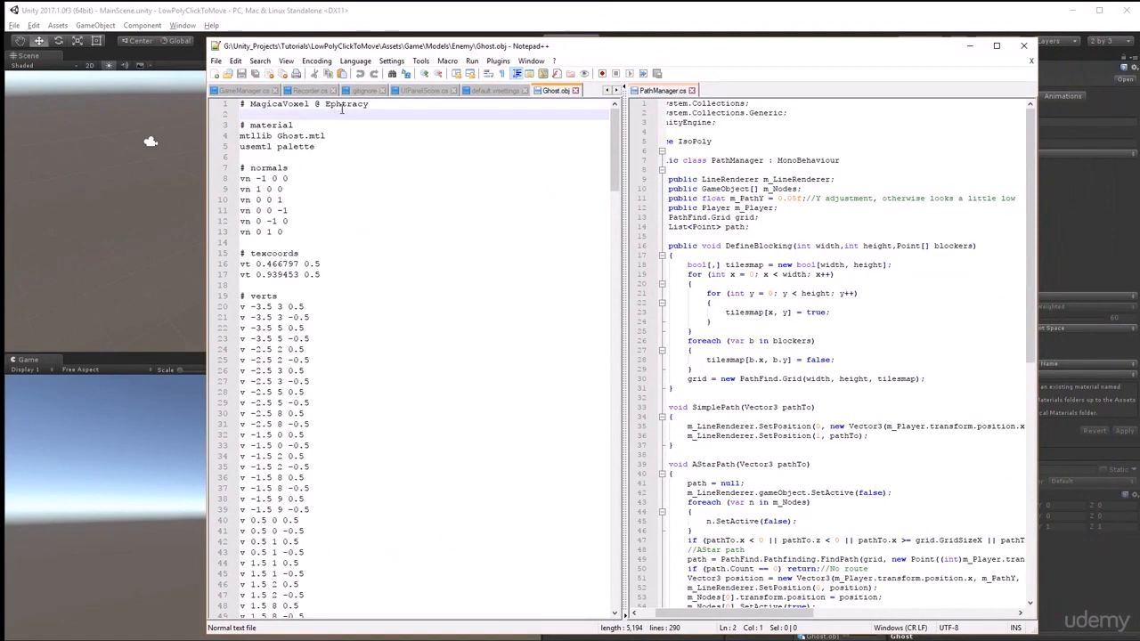
{"action": "type", "text": "g"}
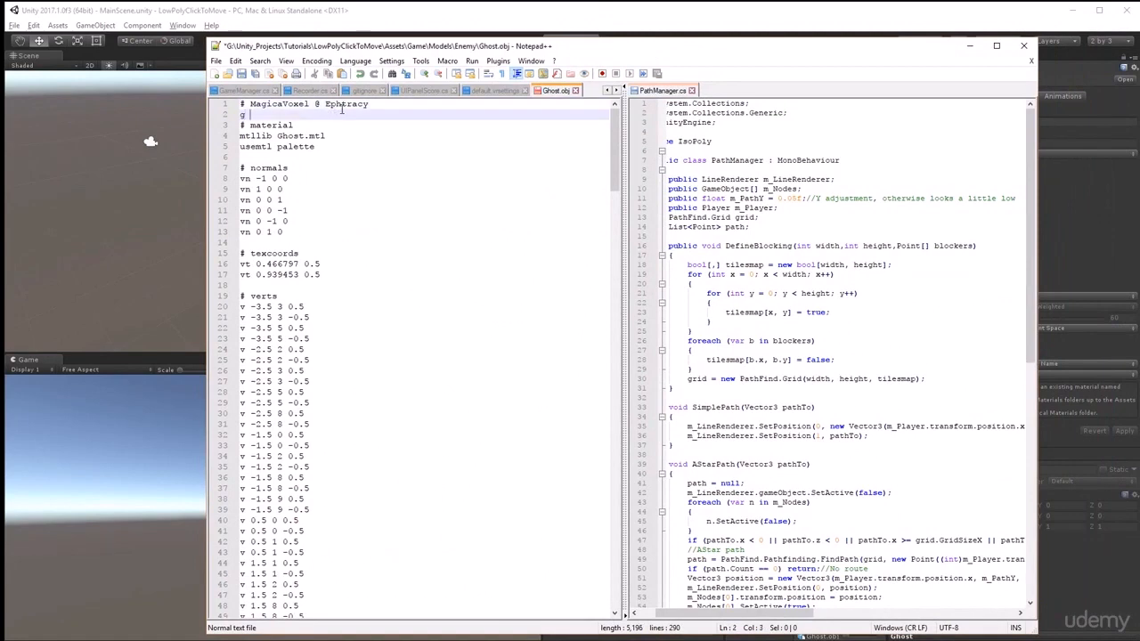
{"action": "type", "text": " Ghost"}
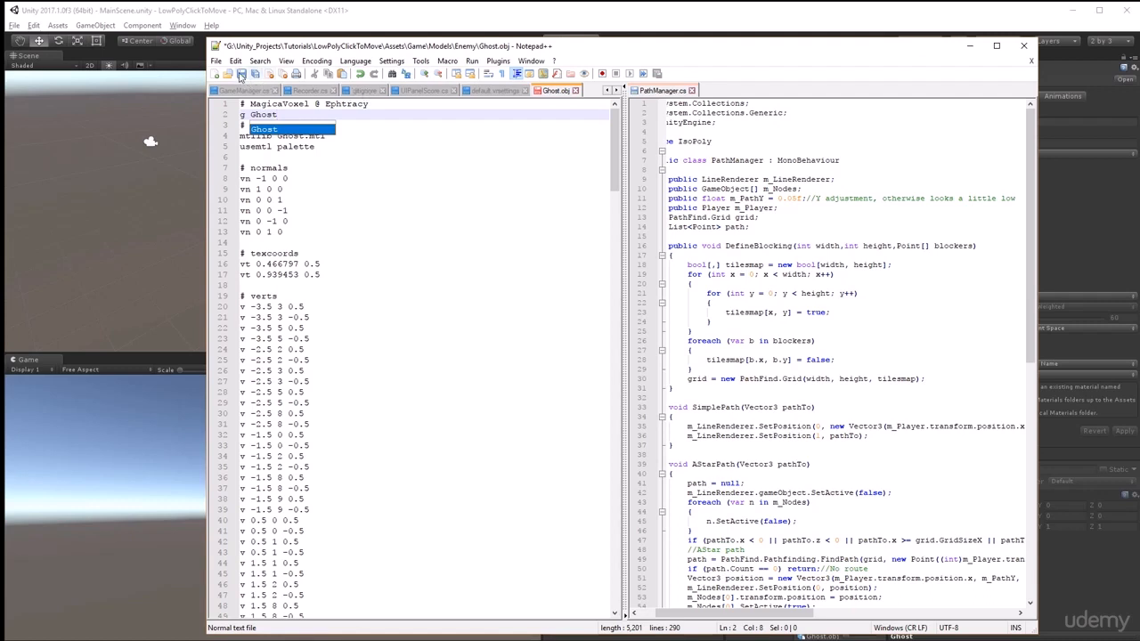
{"action": "left_click", "coordinate": [241, 74]}
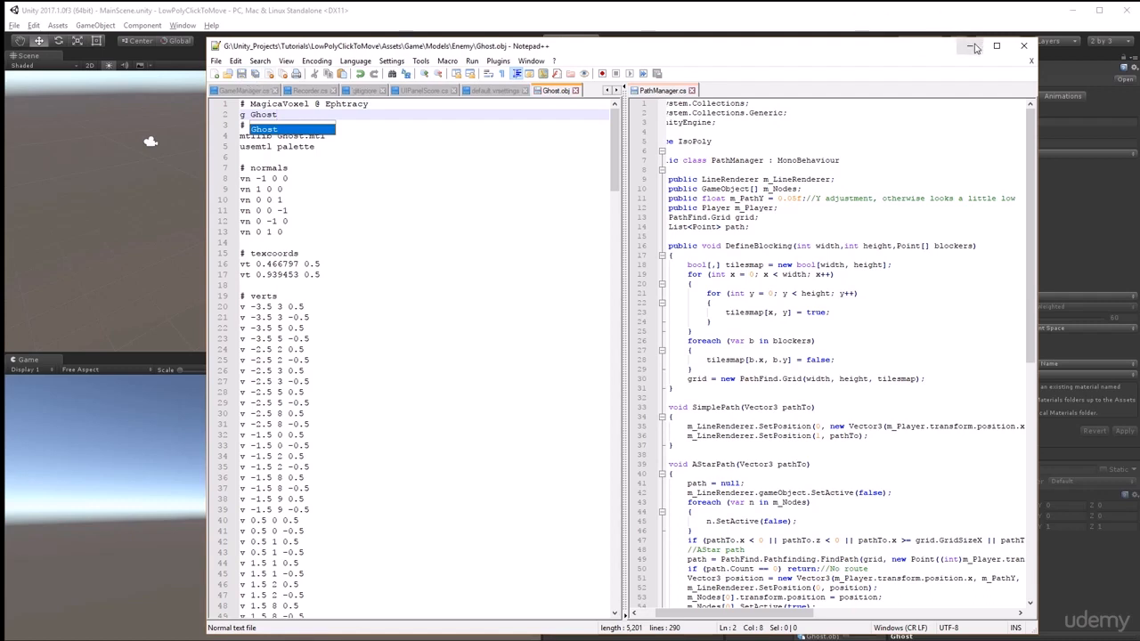
{"action": "left_click", "coordinate": [1023, 46]}
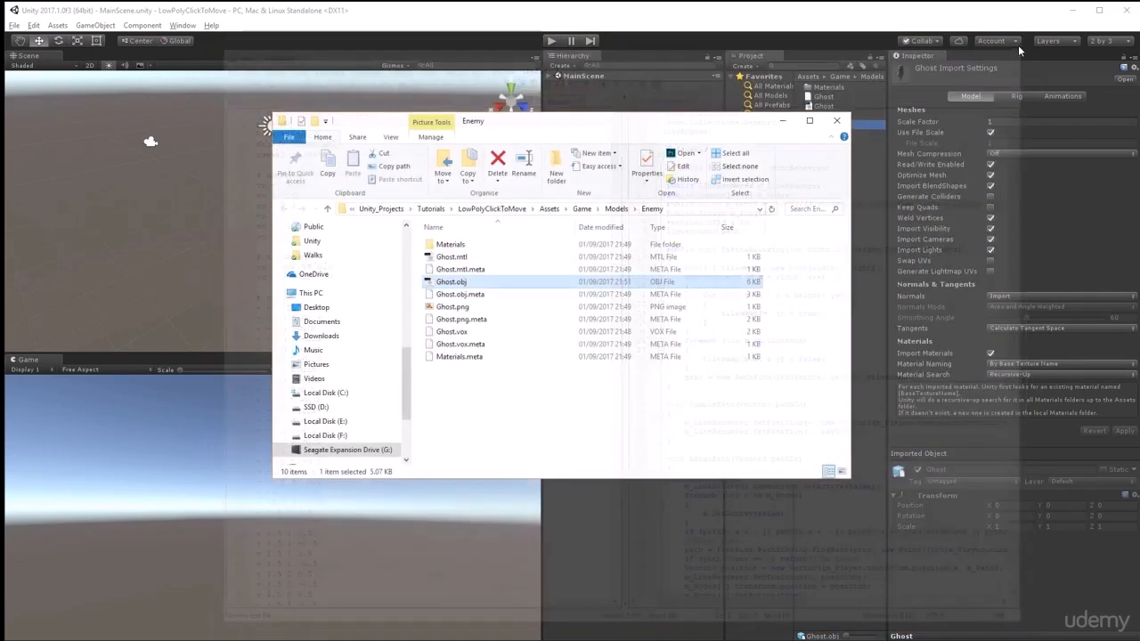
Return to Unity and check the reimported Ghost model's object and mesh names and its import settings
{"action": "left_click", "coordinate": [738, 22]}
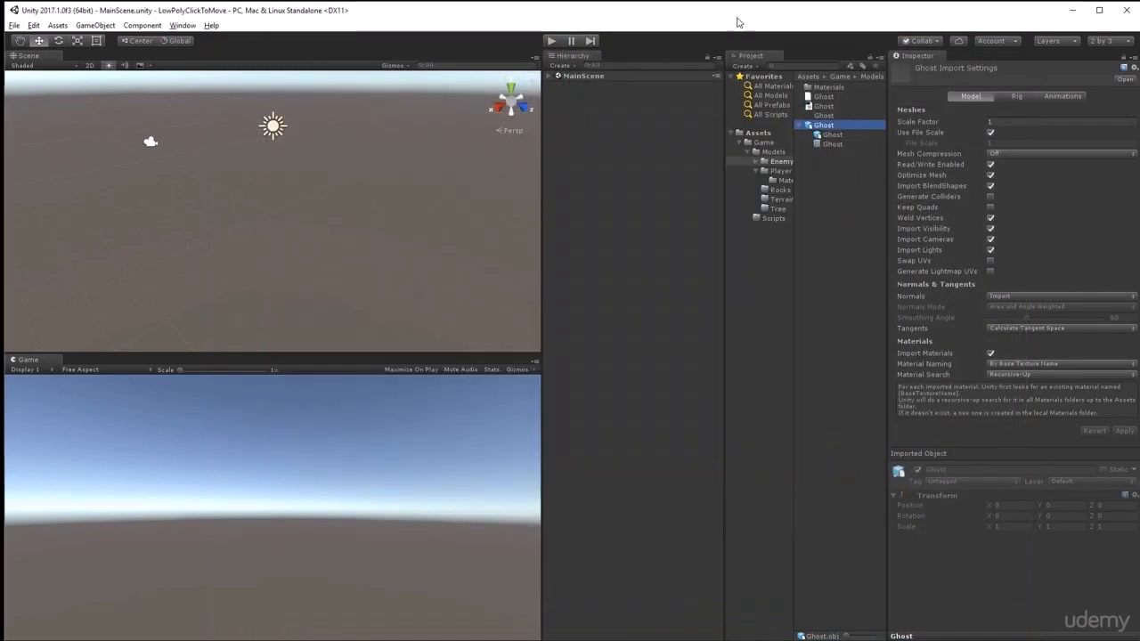
{"action": "left_click", "coordinate": [835, 145]}
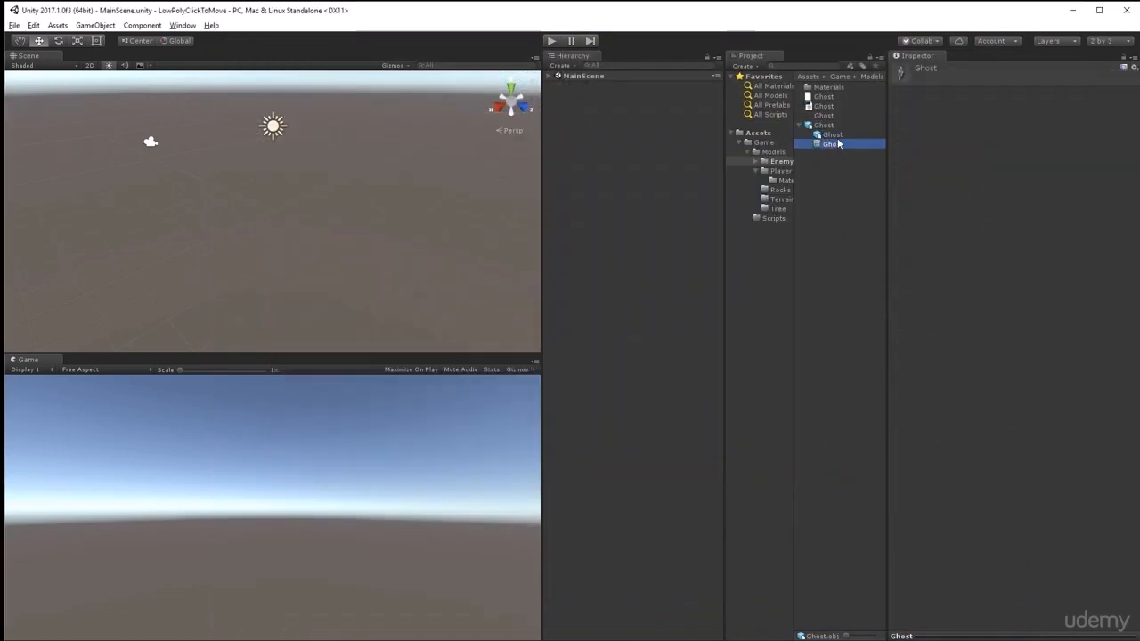
{"action": "left_click", "coordinate": [837, 133]}
{"action": "left_click", "coordinate": [825, 125]}
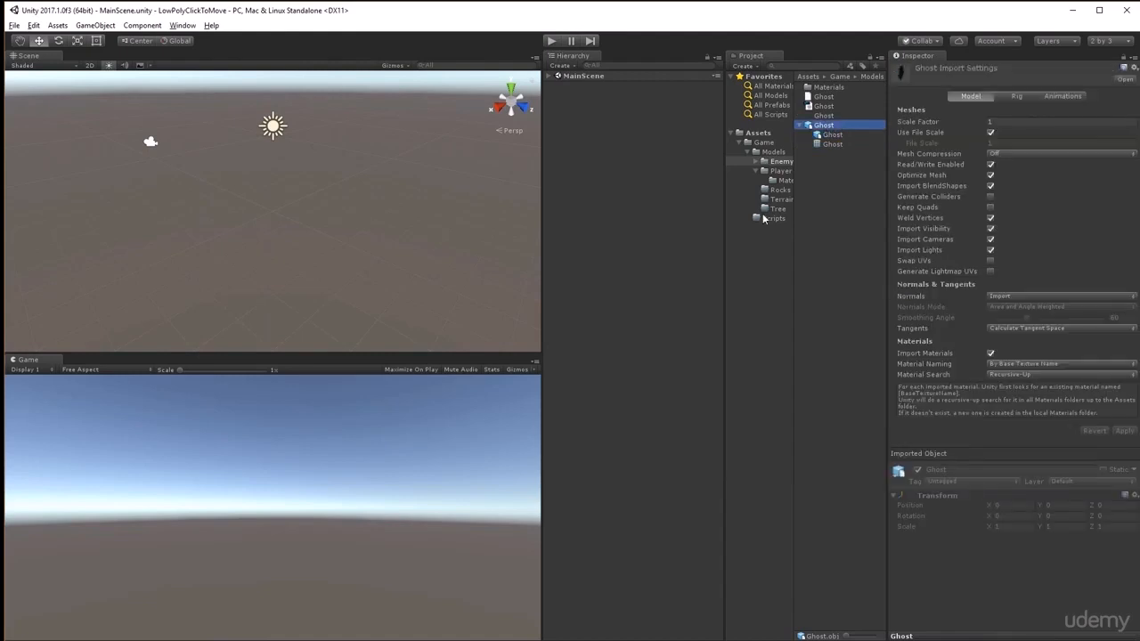
Reveal the Player folder's Player_Idle model in File Explorer and open Player_Idle.obj in Notepad++
{"action": "left_click", "coordinate": [781, 171]}
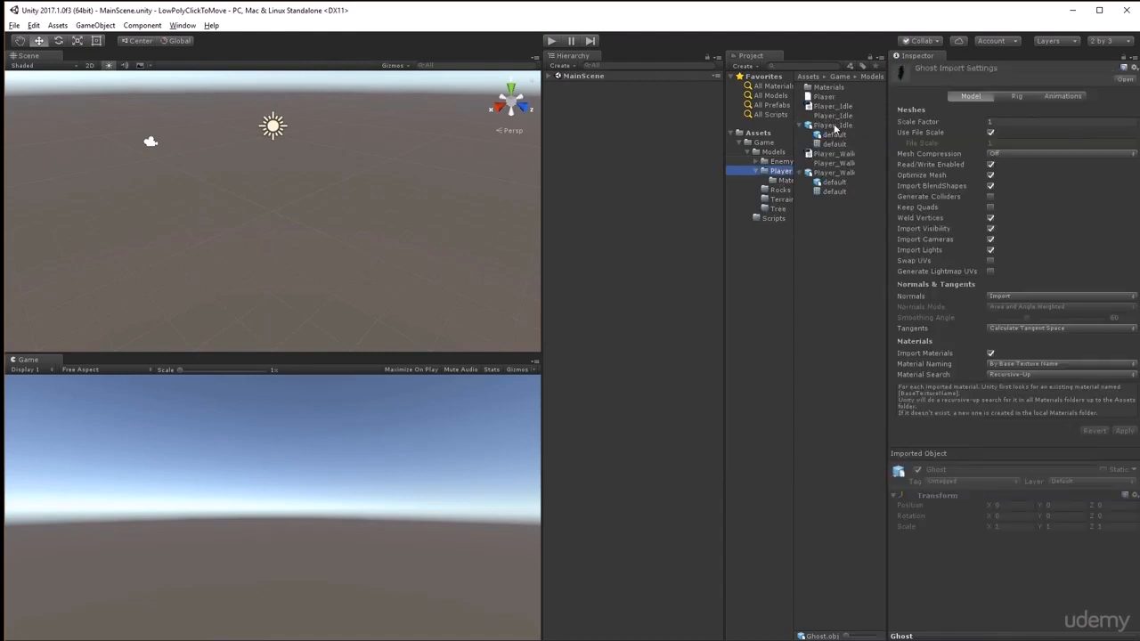
{"action": "left_click", "coordinate": [834, 126]}
{"action": "right_click", "coordinate": [835, 130]}
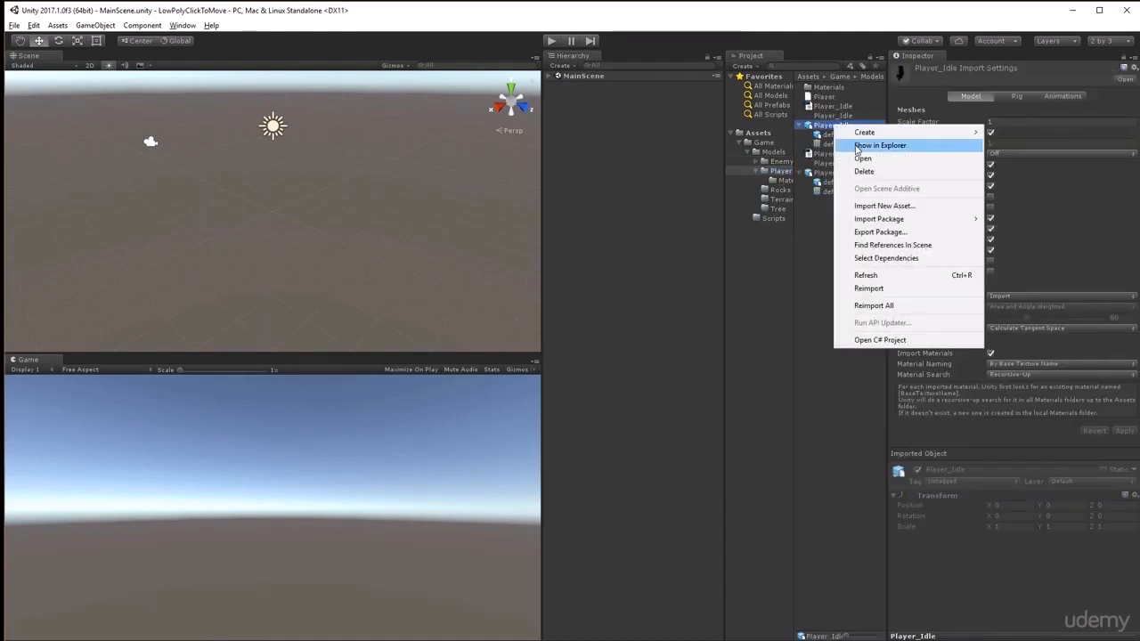
{"action": "left_click", "coordinate": [857, 146]}
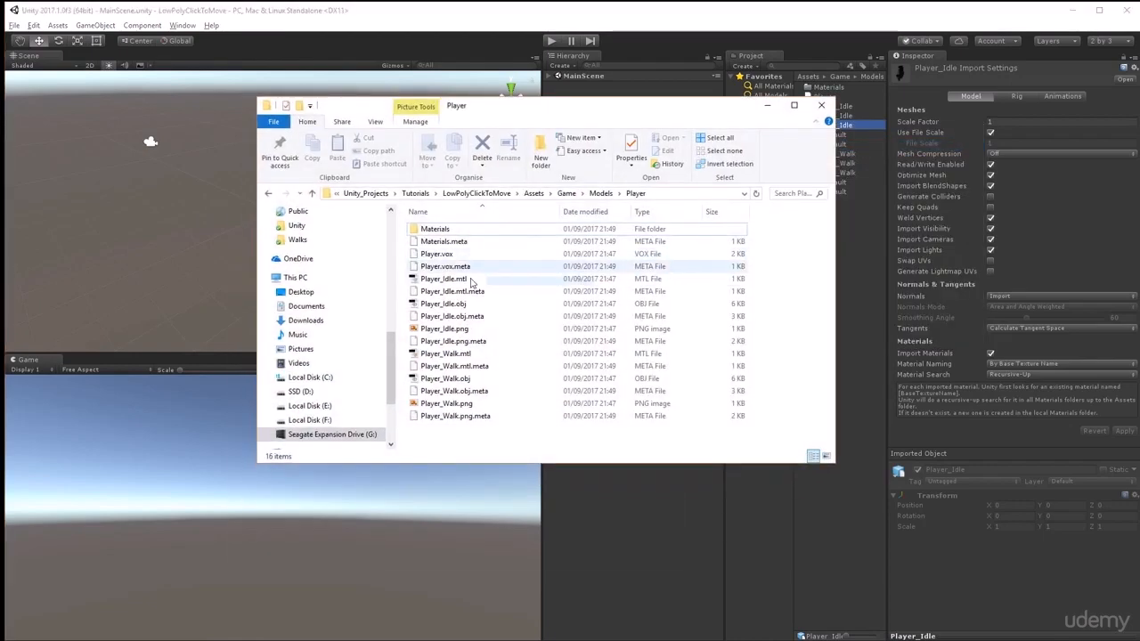
{"action": "left_click", "coordinate": [445, 305]}
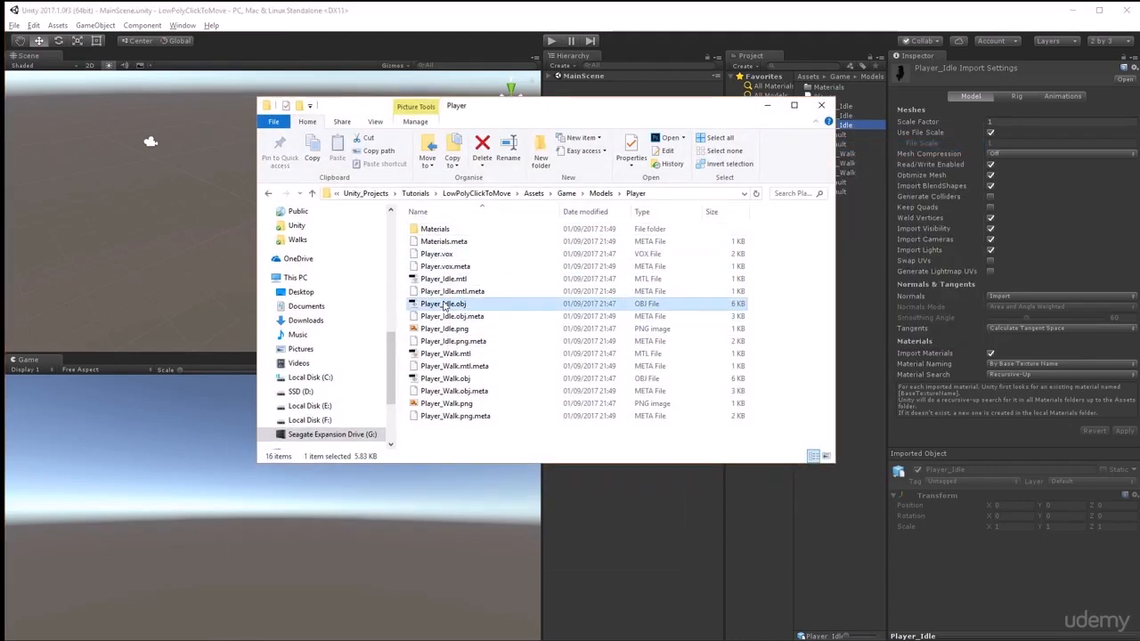
{"action": "right_click", "coordinate": [444, 305]}
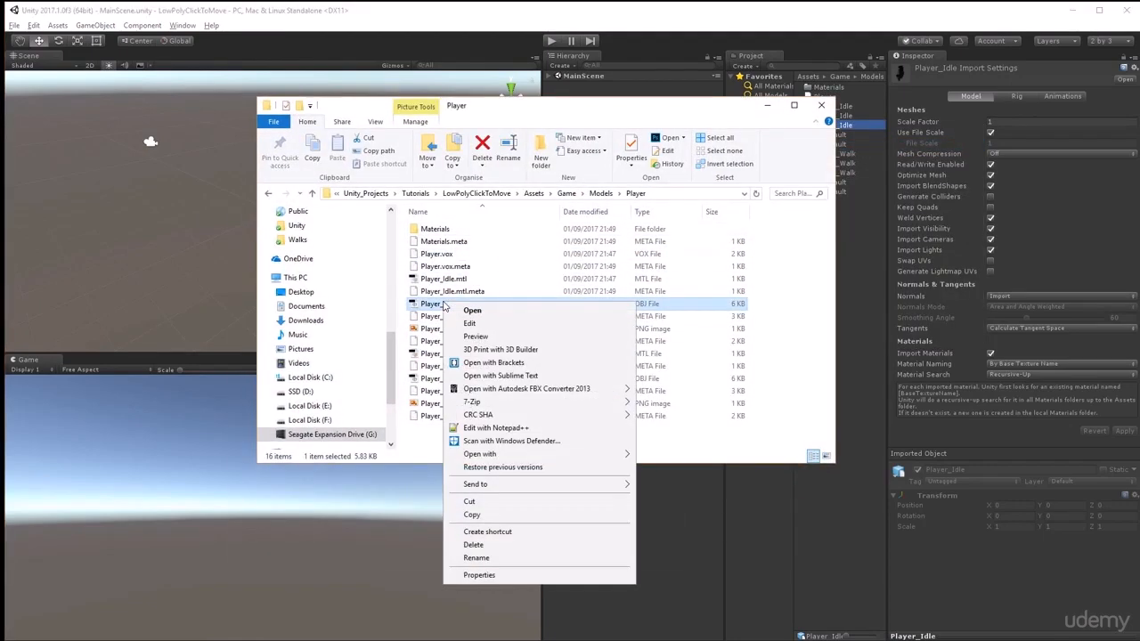
{"action": "left_click", "coordinate": [476, 429]}
Add the group line "g Player_Idle" on line 2 of Player_Idle.obj, save it and minimize the editor
{"action": "left_click", "coordinate": [270, 115]}
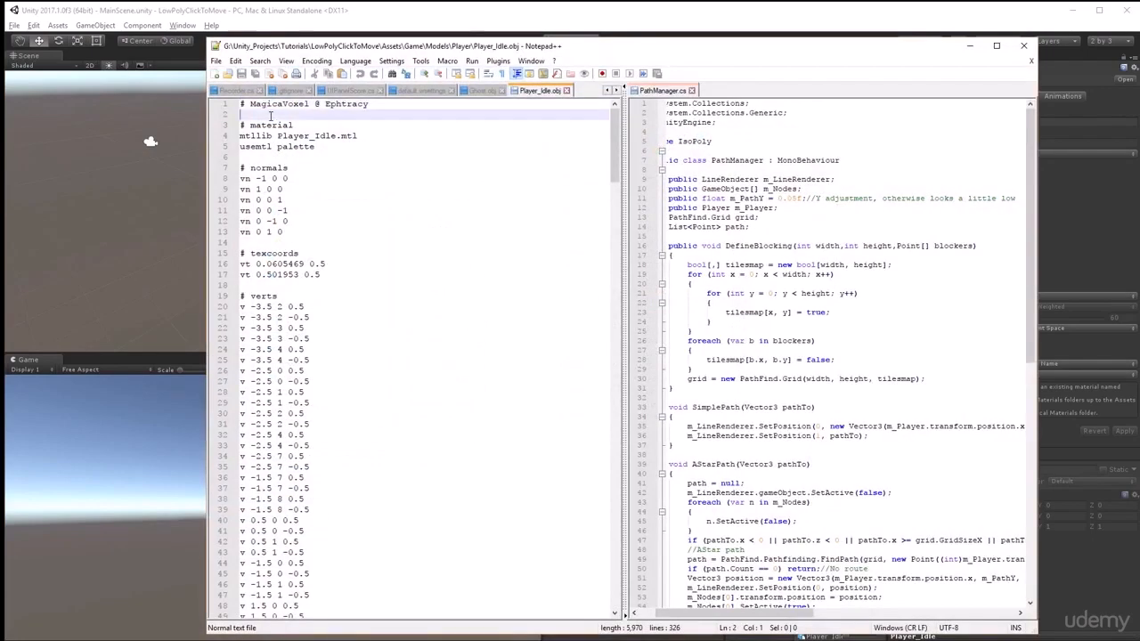
{"action": "type", "text": "g"}
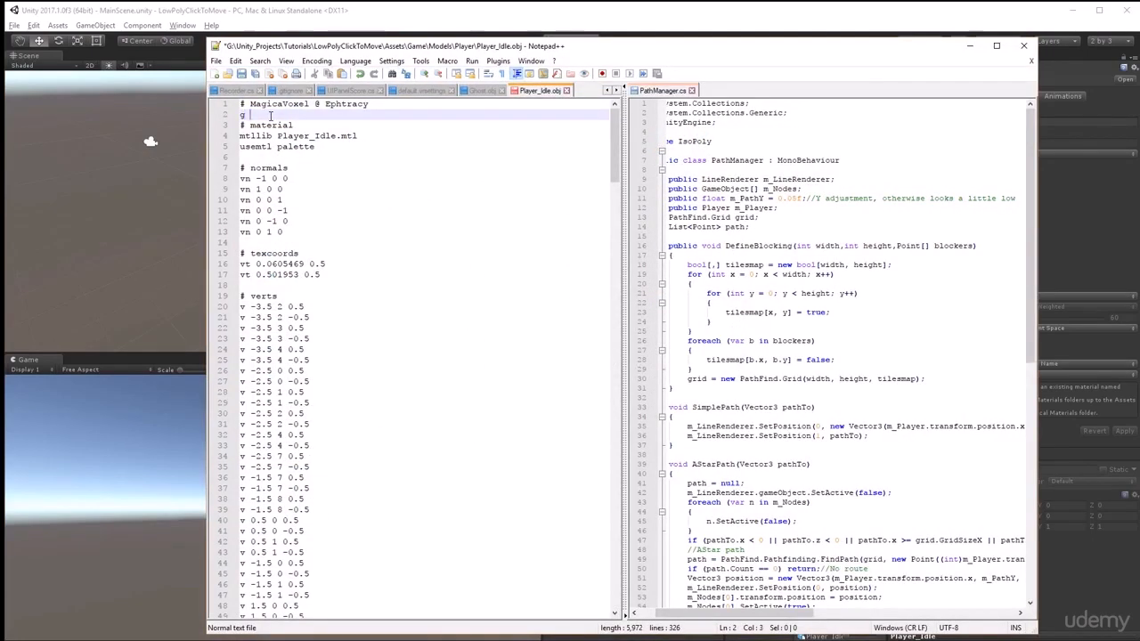
{"action": "type", "text": " Player"}
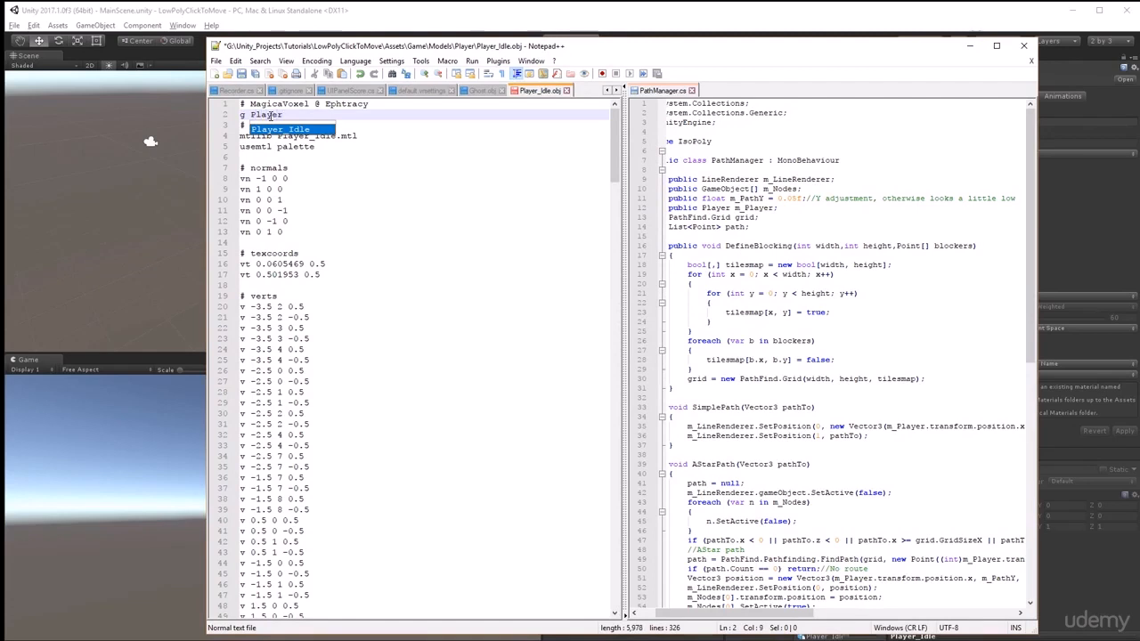
{"action": "type", "text": "_idle"}
{"action": "key", "text": "shift+Left"}
{"action": "key", "text": "shift+Left"}
{"action": "key", "text": "shift+Left"}
{"action": "key", "text": "shift+Left"}
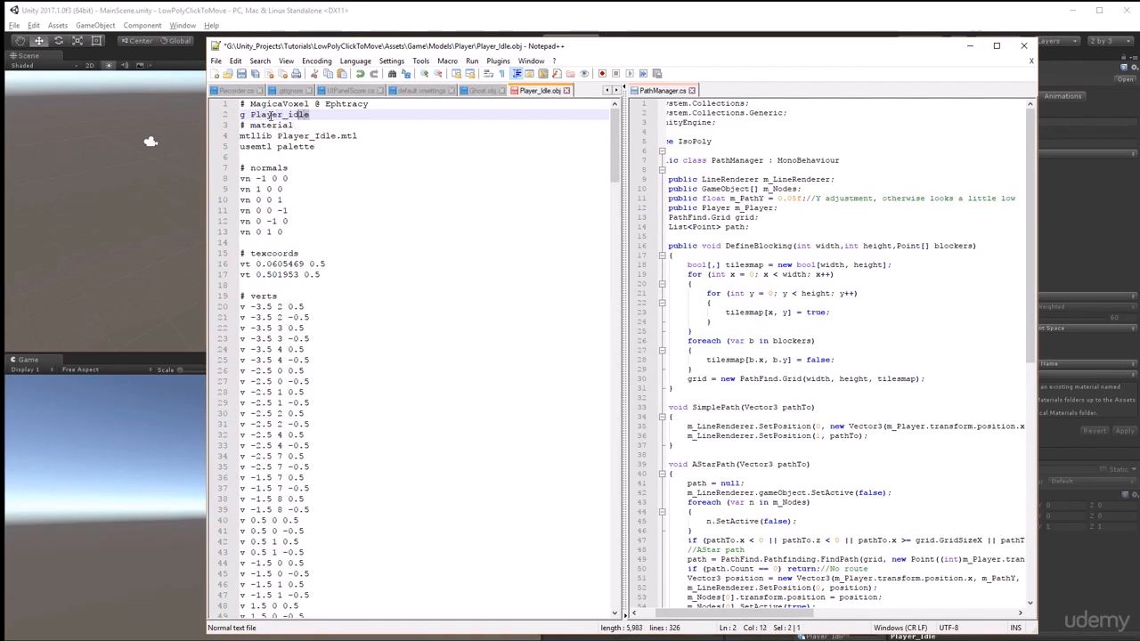
{"action": "type", "text": "Idl"}
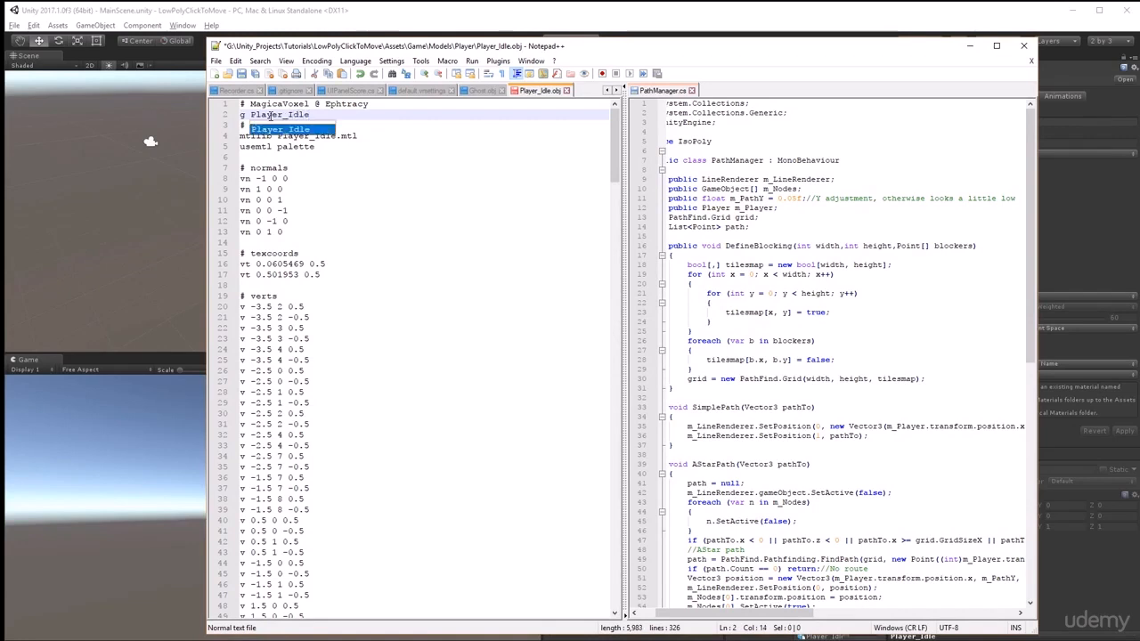
{"action": "left_click", "coordinate": [241, 73]}
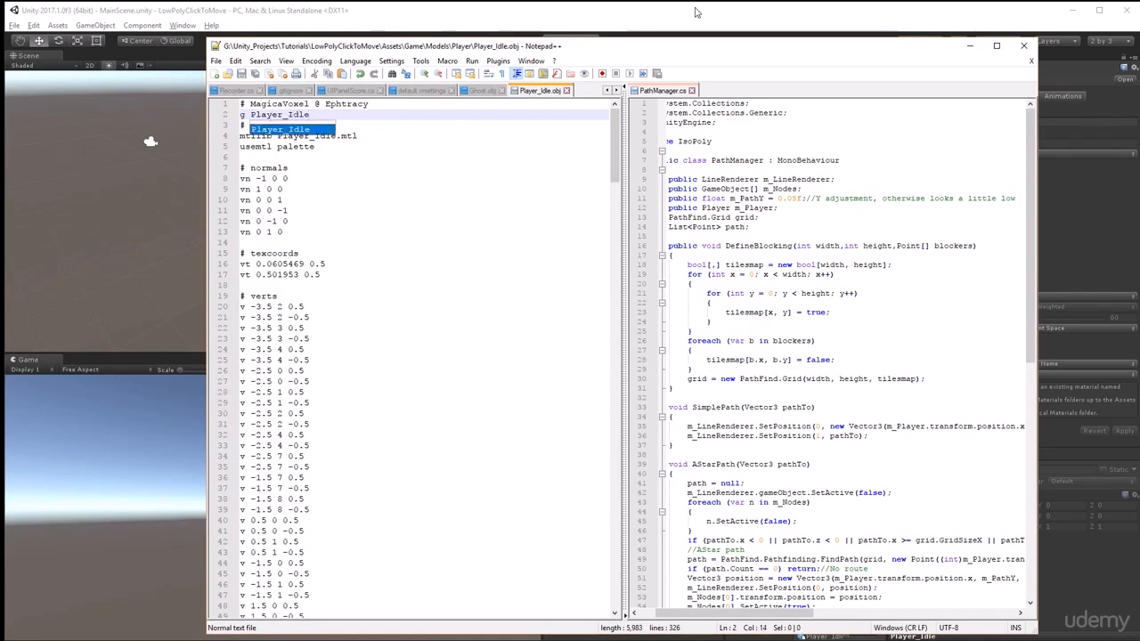
{"action": "left_click", "coordinate": [971, 45]}
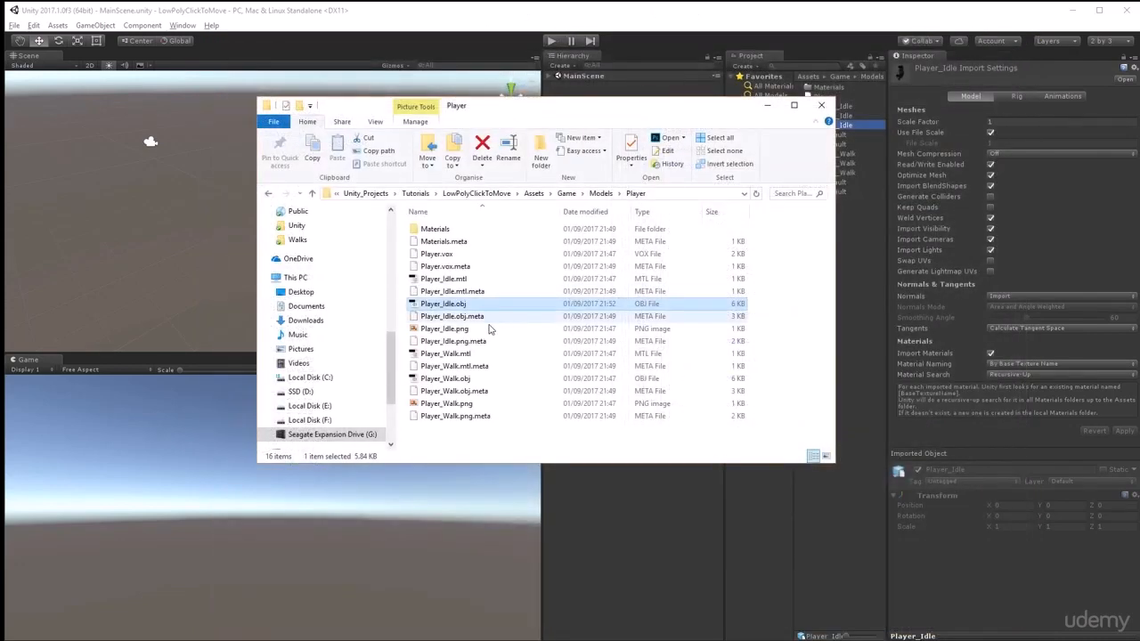
Open Player_Walk.obj in Notepad++, add the group line "g Player_Walk" on line 2 and save the file
{"action": "left_click", "coordinate": [457, 380]}
{"action": "right_click", "coordinate": [456, 380]}
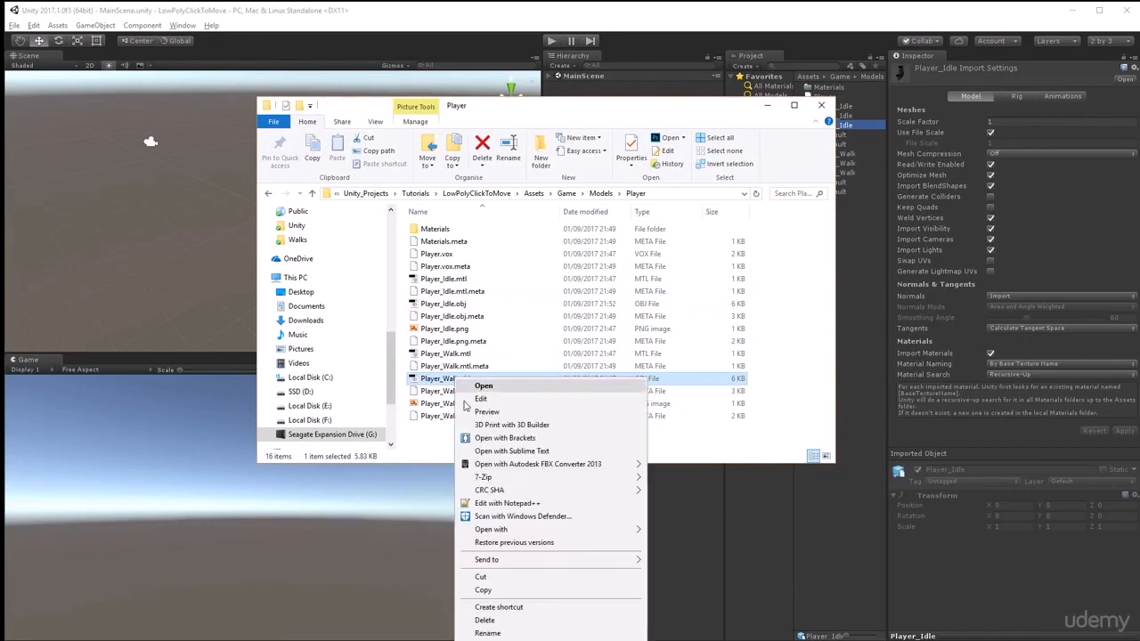
{"action": "left_click", "coordinate": [485, 503]}
{"action": "left_click", "coordinate": [306, 114]}
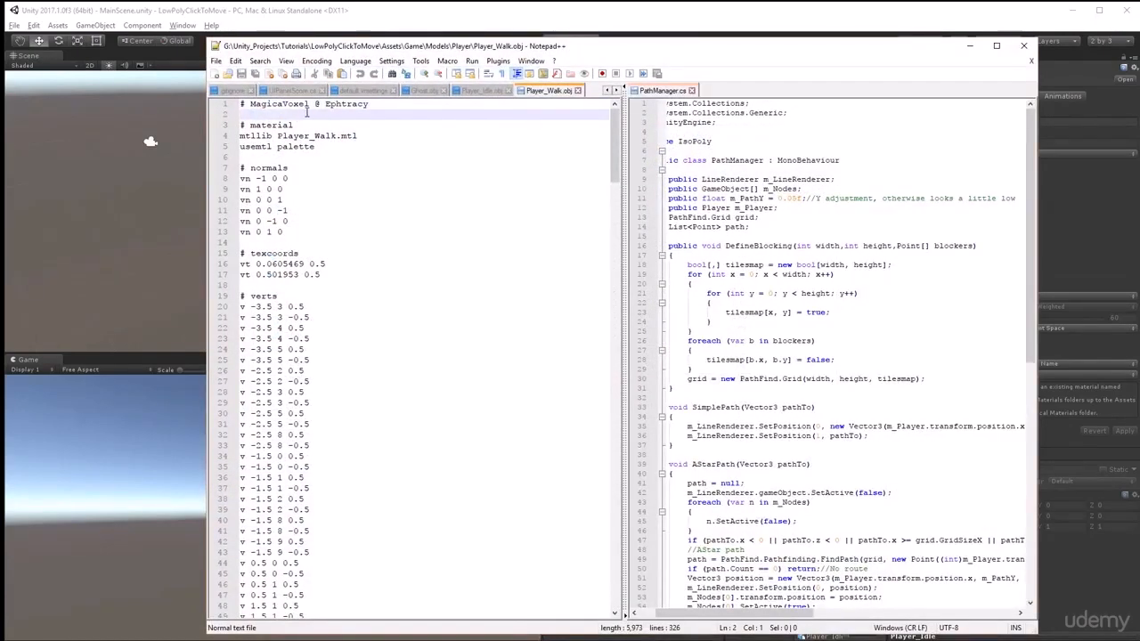
{"action": "type", "text": "g Player"}
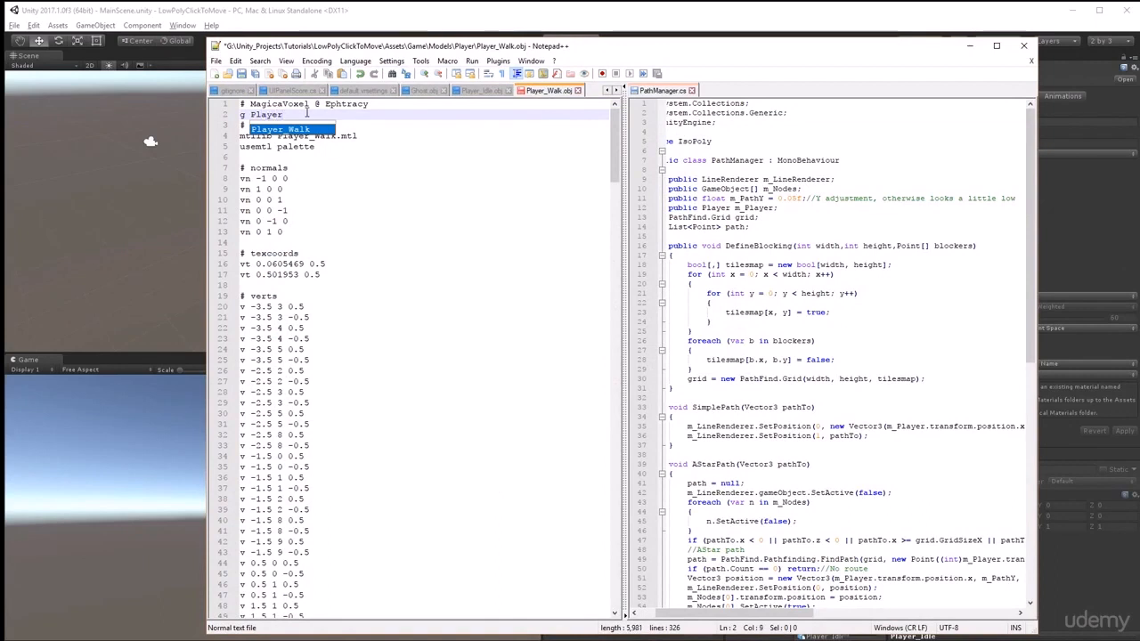
{"action": "key", "text": "Return"}
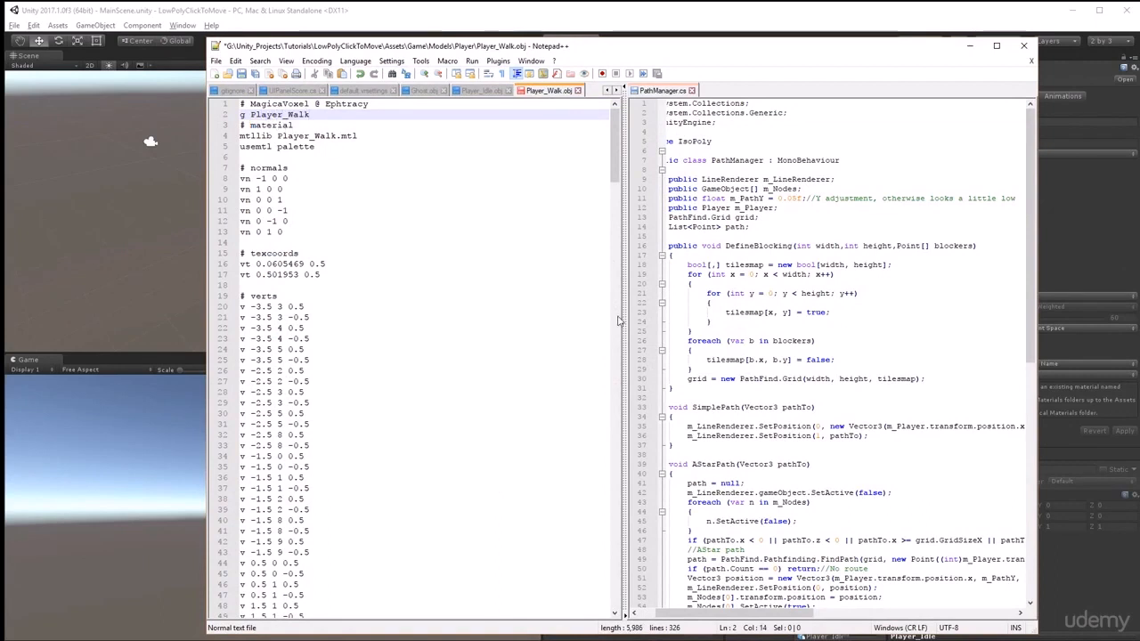
{"action": "left_click", "coordinate": [244, 74]}
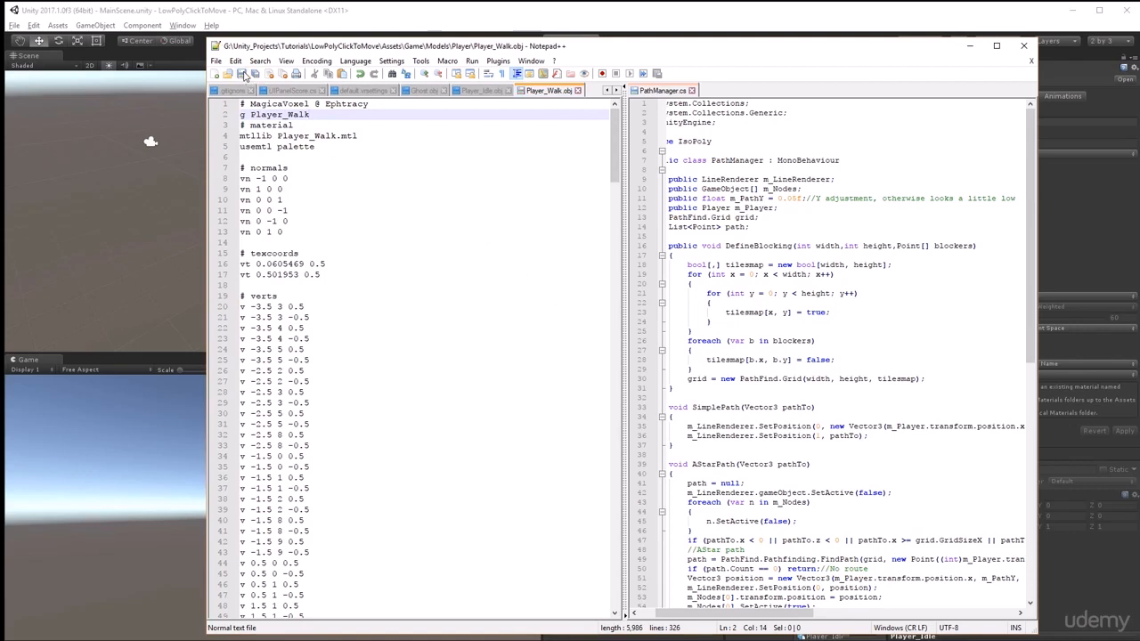
Return to Unity and check the sub-asset names and import settings of the reimported Player_Idle and Player_Walk models
{"action": "left_click", "coordinate": [715, 14]}
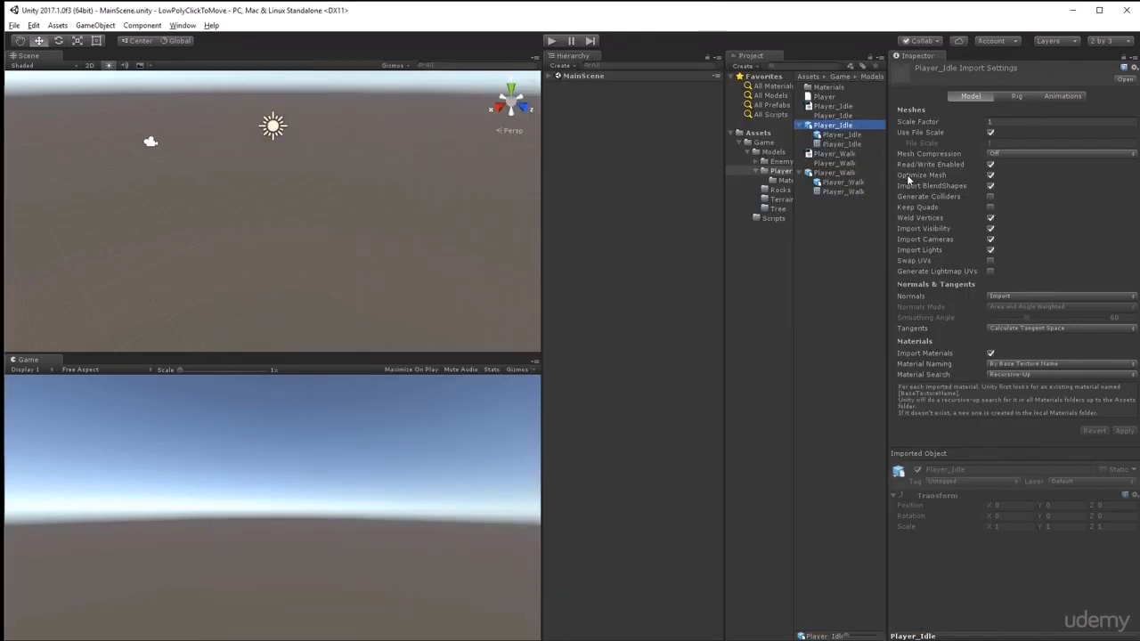
{"action": "left_click", "coordinate": [835, 175]}
{"action": "left_click", "coordinate": [842, 126]}
{"action": "left_click", "coordinate": [843, 174]}
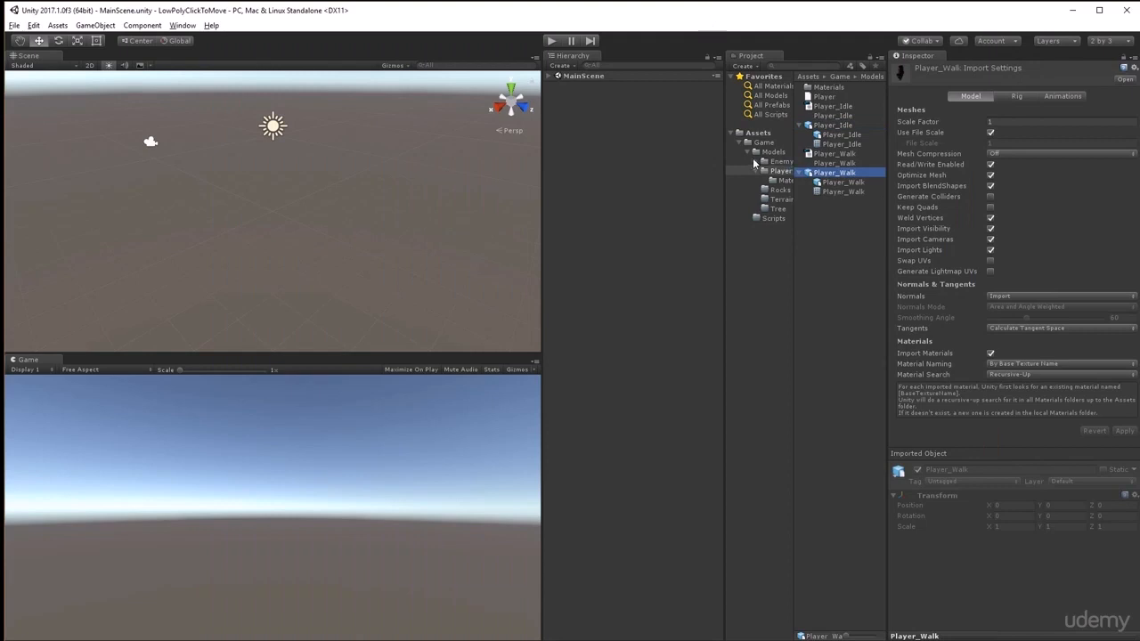
Add the Player_Idle model to MainScene as a new object in the scene hierarchy
{"action": "left_click", "coordinate": [838, 128]}
{"action": "left_click_drag", "start_coordinate": [837, 130], "coordinate": [605, 196]}
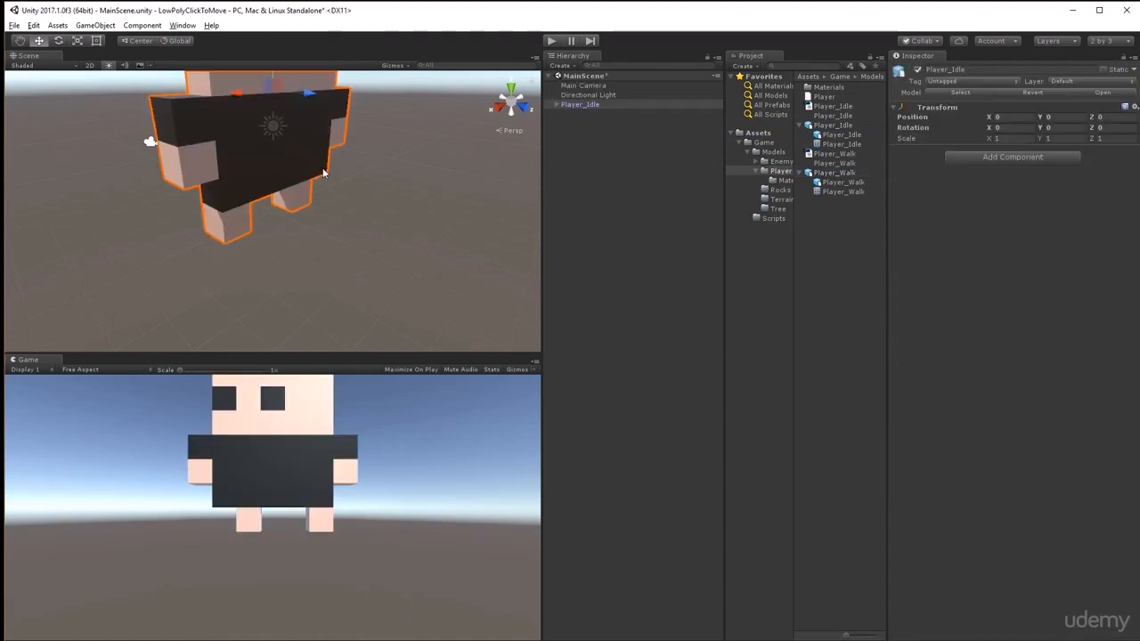
Add a cube primitive to MainScene as a size reference for the Player_Idle model
{"action": "scroll", "coordinate": [283, 234], "scroll_direction": "down", "scroll_amount": 4}
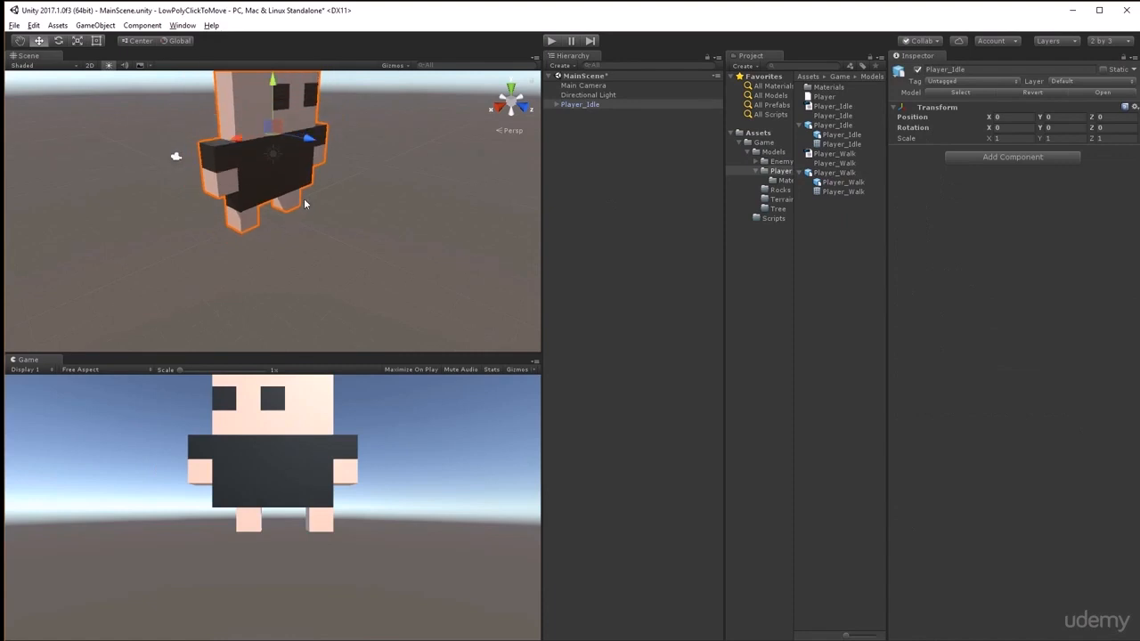
{"action": "middle_click_drag", "start_coordinate": [300, 178], "coordinate": [294, 253]}
{"action": "right_click_drag", "start_coordinate": [481, 330], "coordinate": [387, 265]}
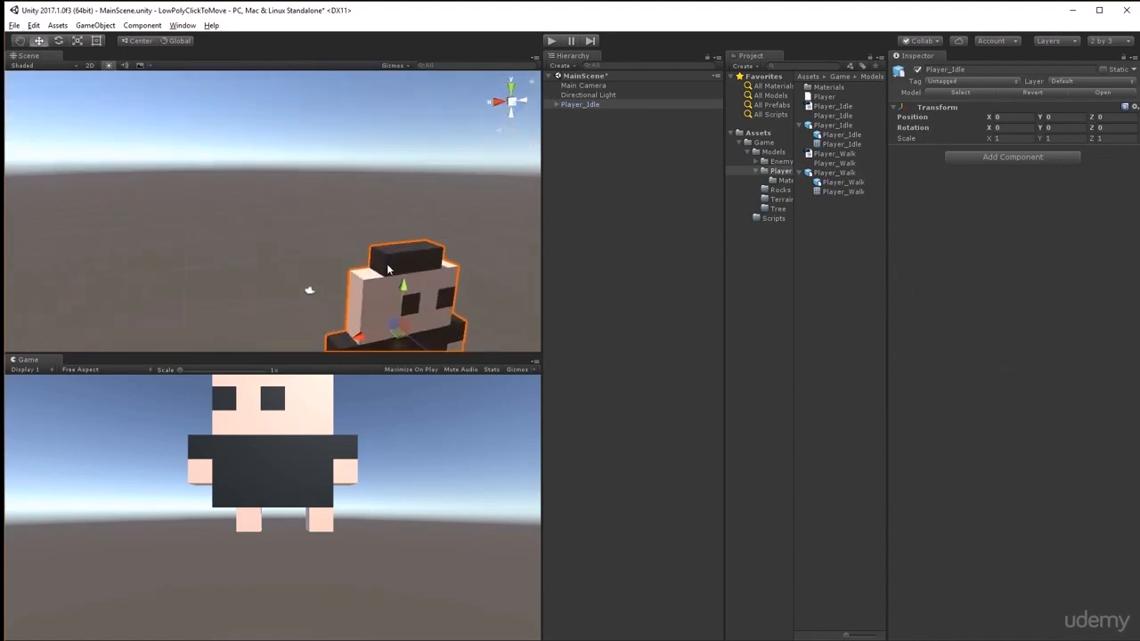
{"action": "middle_click_drag", "start_coordinate": [387, 265], "coordinate": [307, 181]}
{"action": "left_click_drag", "start_coordinate": [307, 181], "coordinate": [405, 216], "text": "alt"}
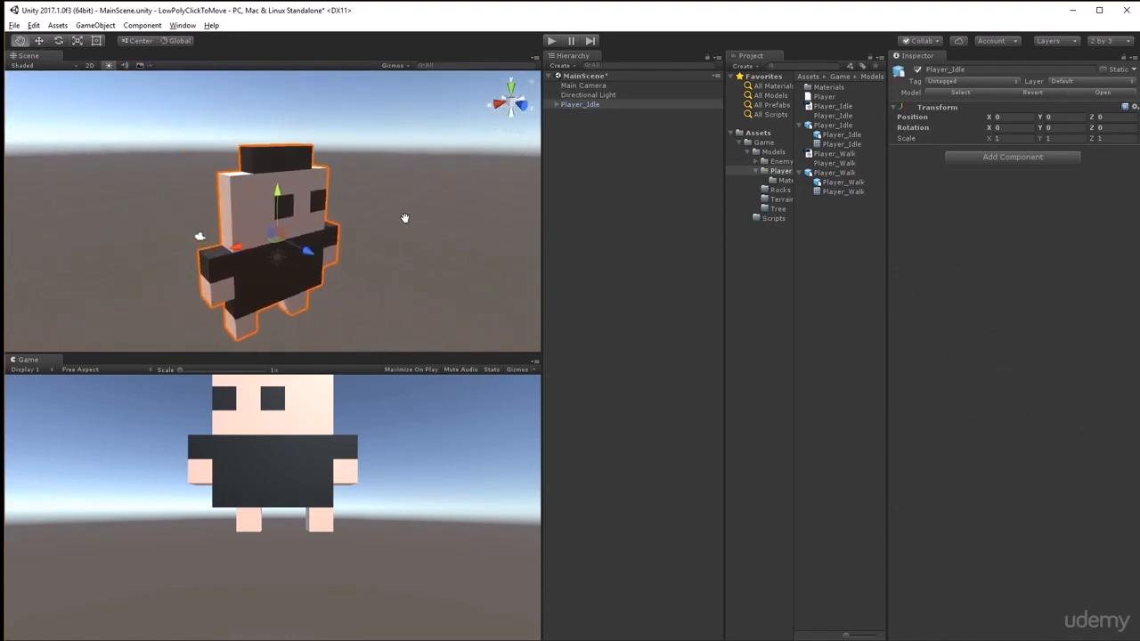
{"action": "left_click", "coordinate": [580, 139]}
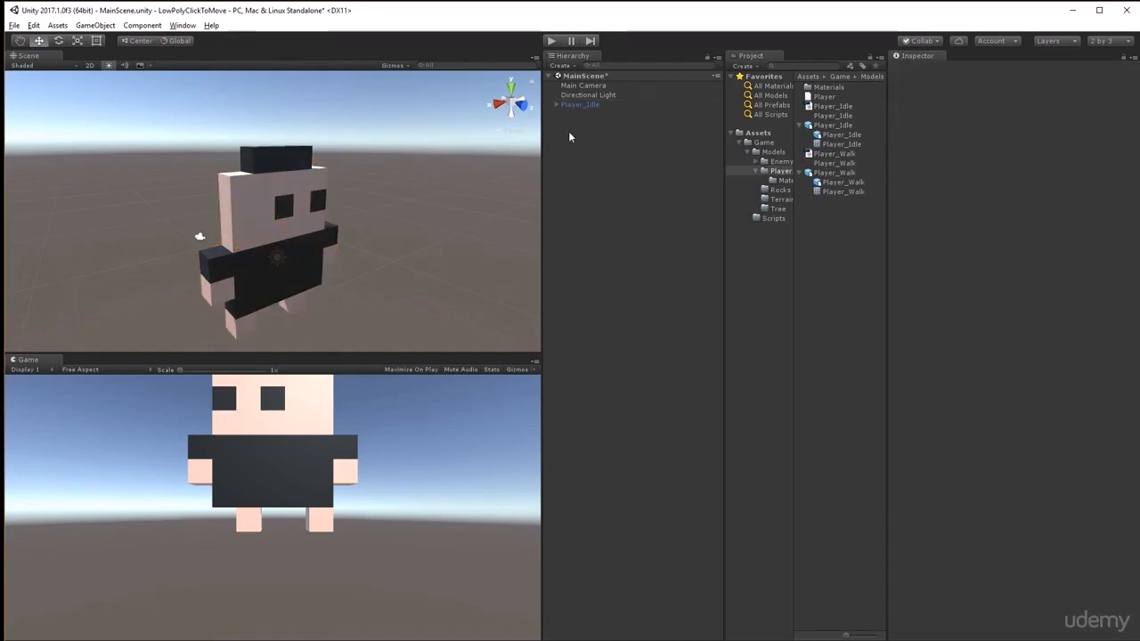
{"action": "right_click", "coordinate": [569, 131]}
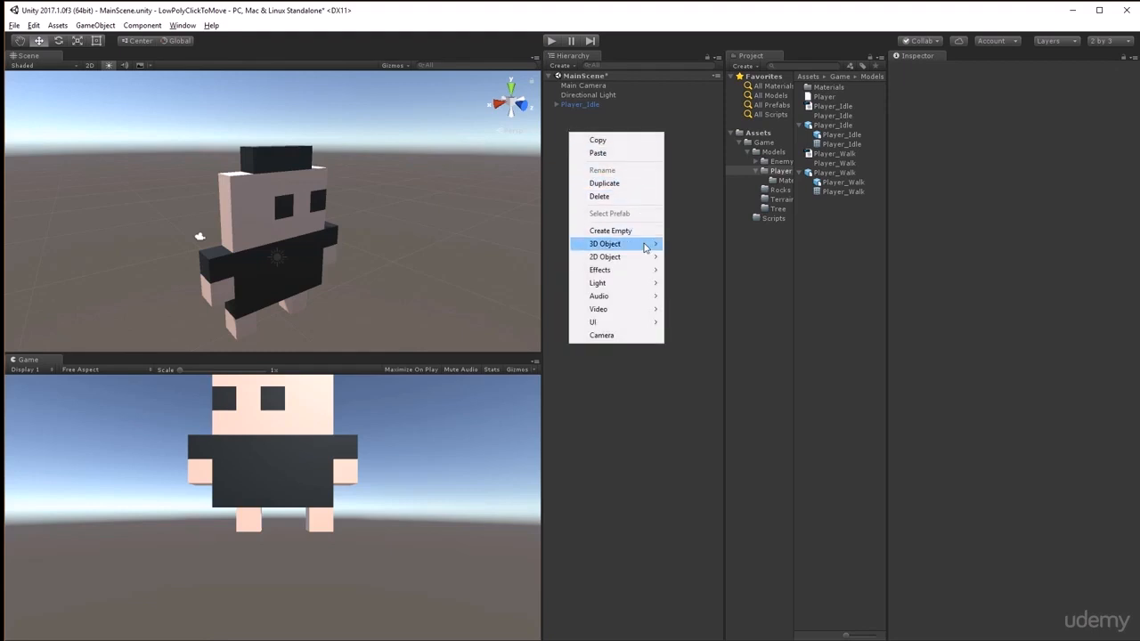
{"action": "mouse_move", "coordinate": [645, 247]}
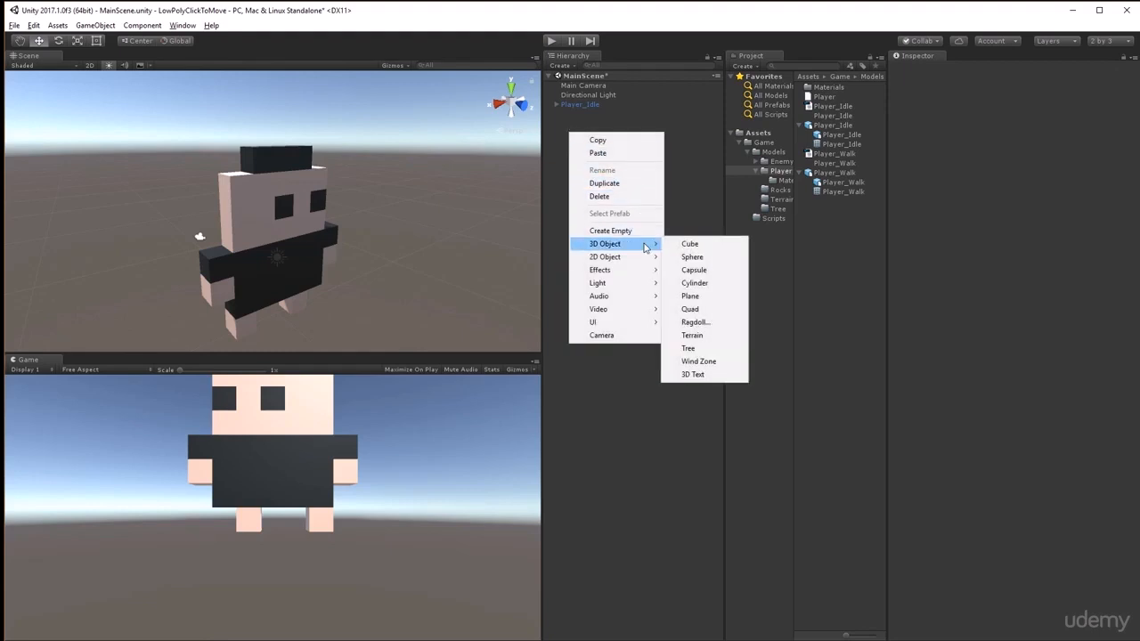
{"action": "left_click", "coordinate": [693, 246]}
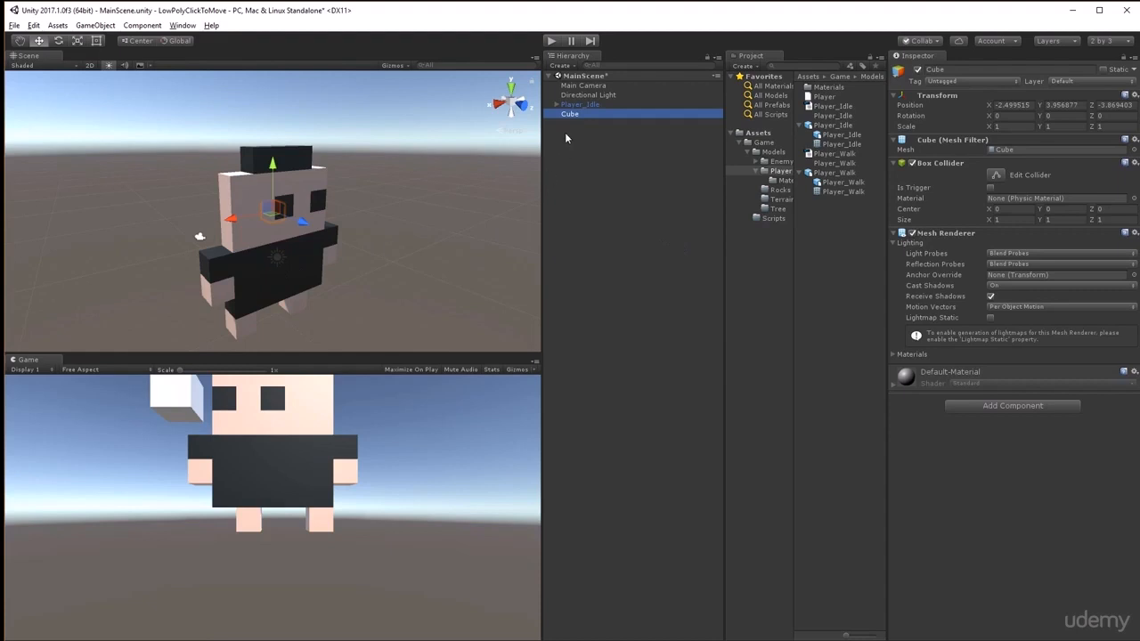
Focus on the cube and compare its size with the Player_Idle model in the scene
{"action": "double_click", "coordinate": [579, 113]}
{"action": "scroll", "coordinate": [381, 214], "scroll_direction": "down", "scroll_amount": 5}
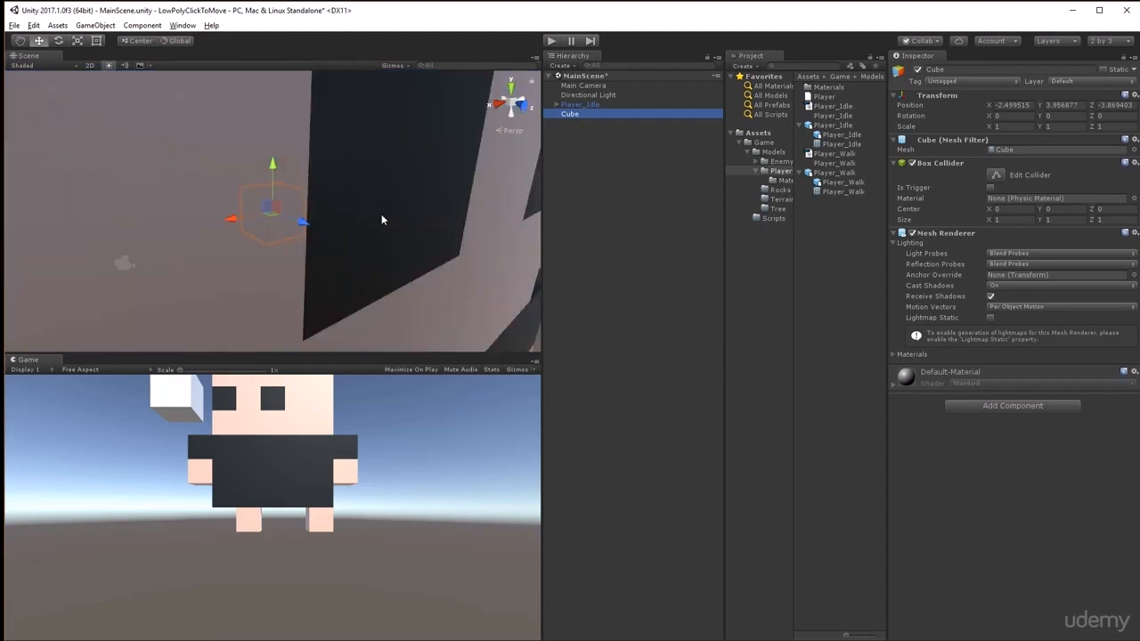
{"action": "scroll", "coordinate": [237, 198], "scroll_direction": "up", "scroll_amount": 8}
{"action": "right_click_drag", "start_coordinate": [237, 198], "coordinate": [265, 196]}
{"action": "scroll", "coordinate": [232, 183], "scroll_direction": "down", "scroll_amount": 4}
{"action": "scroll", "coordinate": [253, 178], "scroll_direction": "down", "scroll_amount": 3}
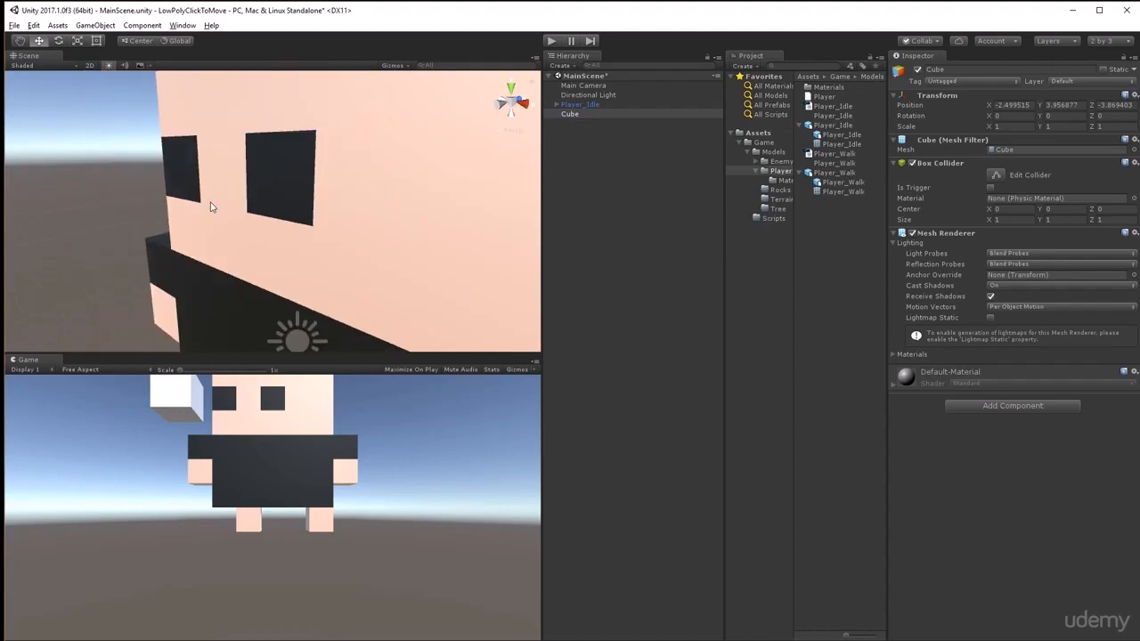
{"action": "middle_click_drag", "start_coordinate": [211, 205], "coordinate": [268, 196]}
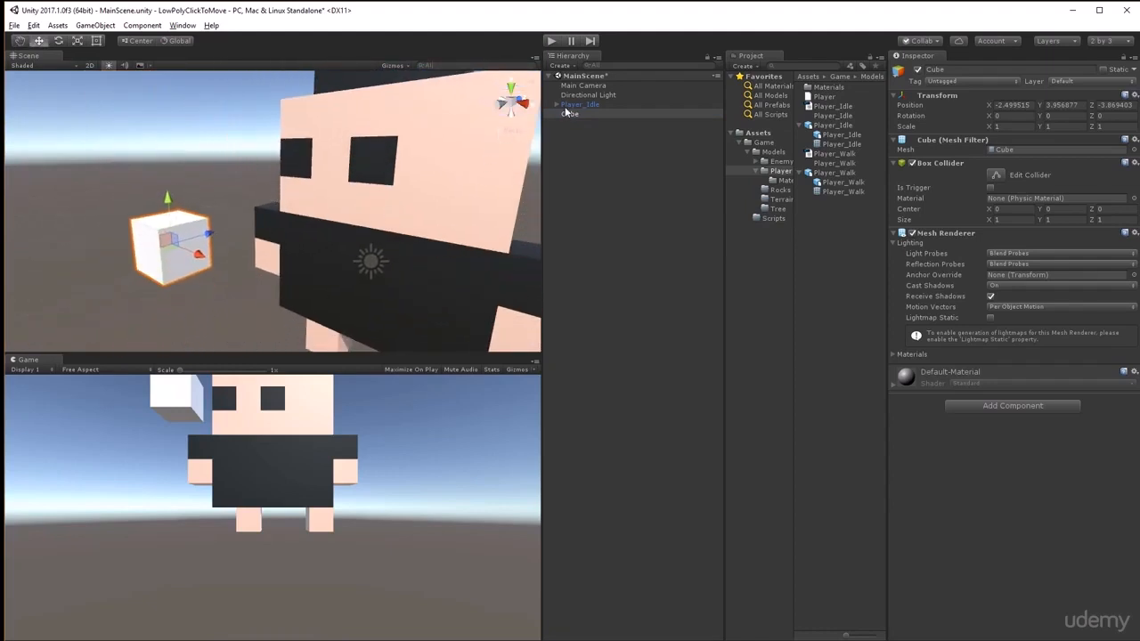
Set the import scale factor of the Player_Idle model to 0.1 and apply the change
{"action": "left_click", "coordinate": [848, 125]}
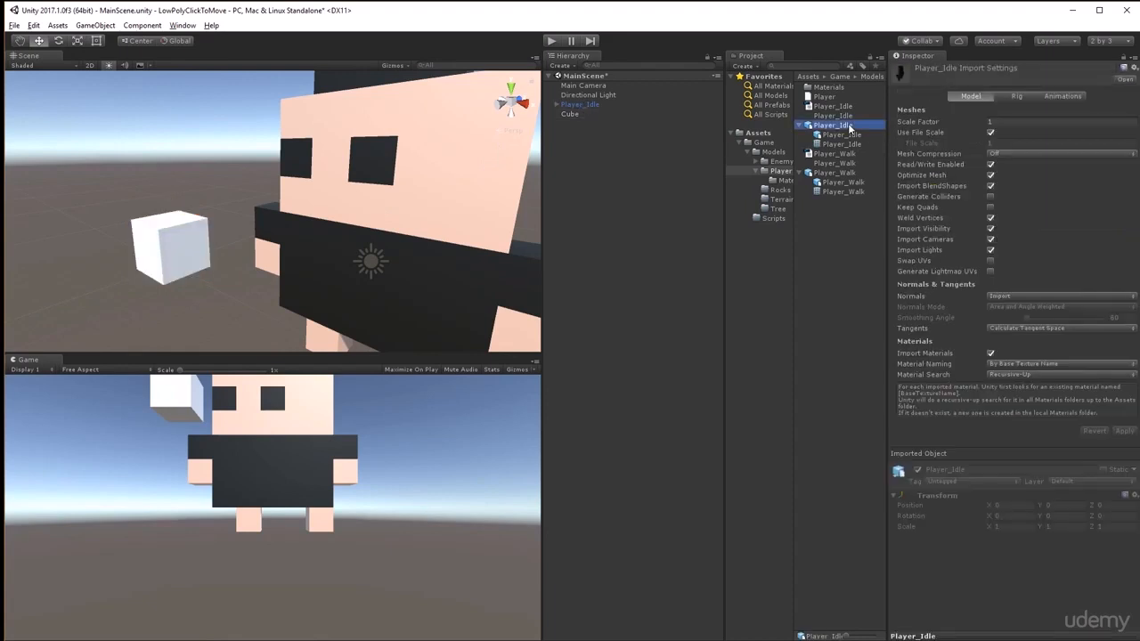
{"action": "left_click", "coordinate": [1020, 122]}
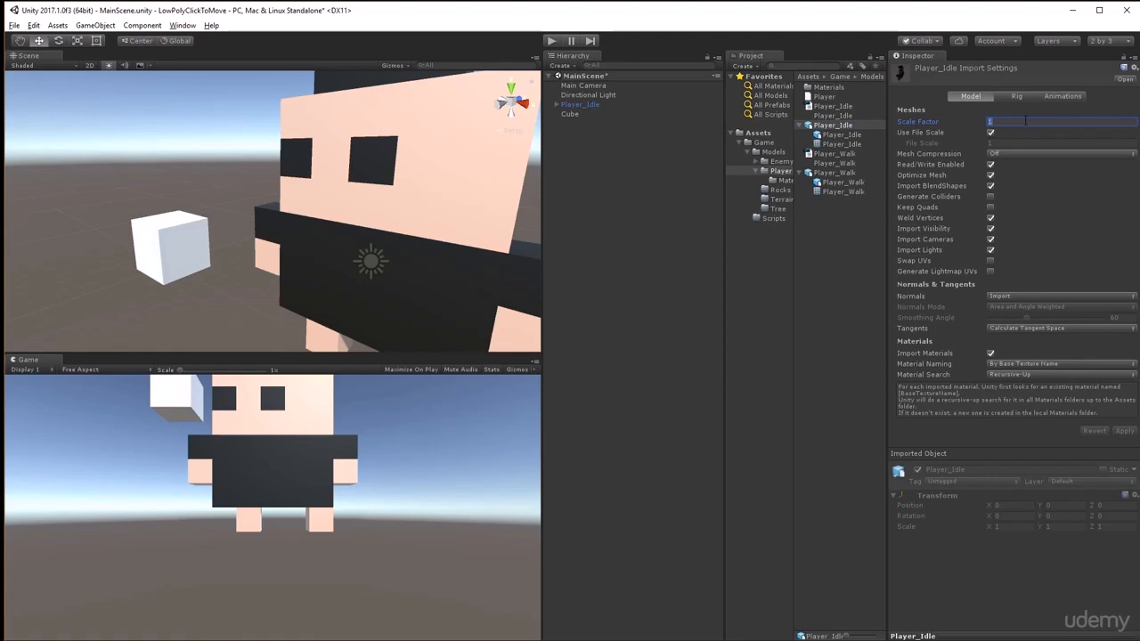
{"action": "type", "text": "0."}
{"action": "left_click", "coordinate": [1122, 431]}
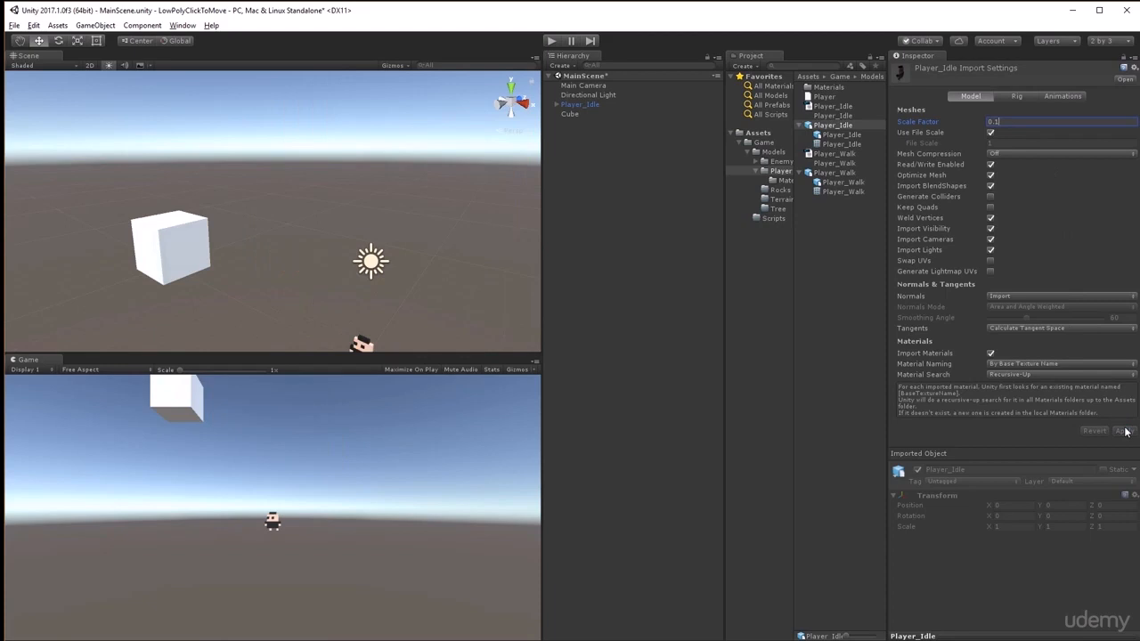
Reset the cube's position to 0, 0, 0 and move it beside the player to about X -1.86, Y 0.23 to compare sizes
{"action": "double_click", "coordinate": [581, 104]}
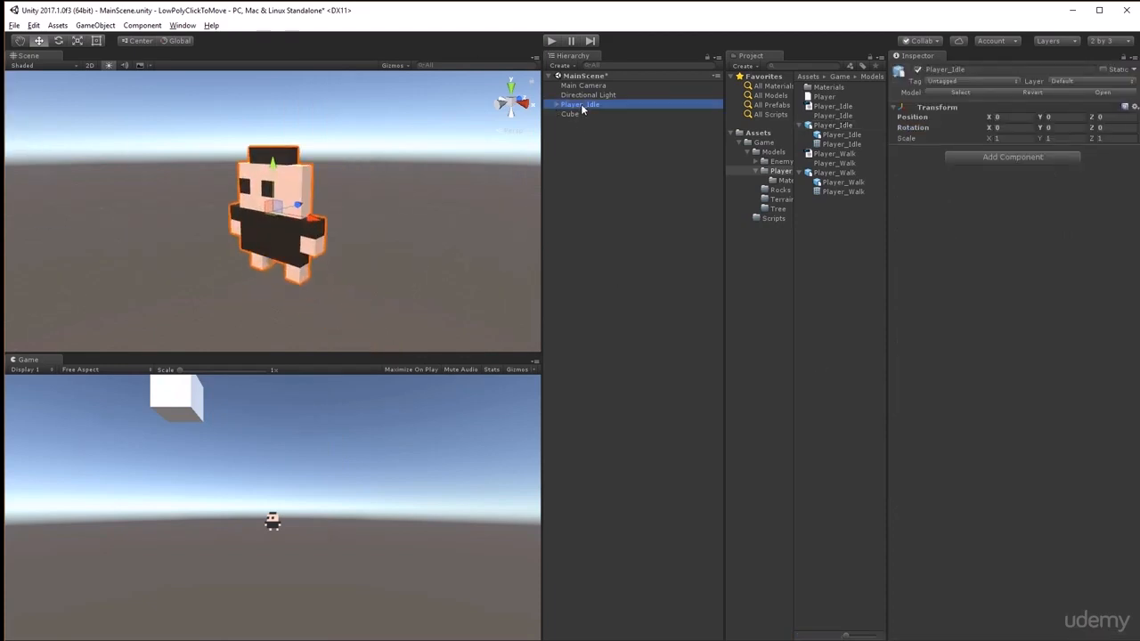
{"action": "left_click", "coordinate": [574, 115]}
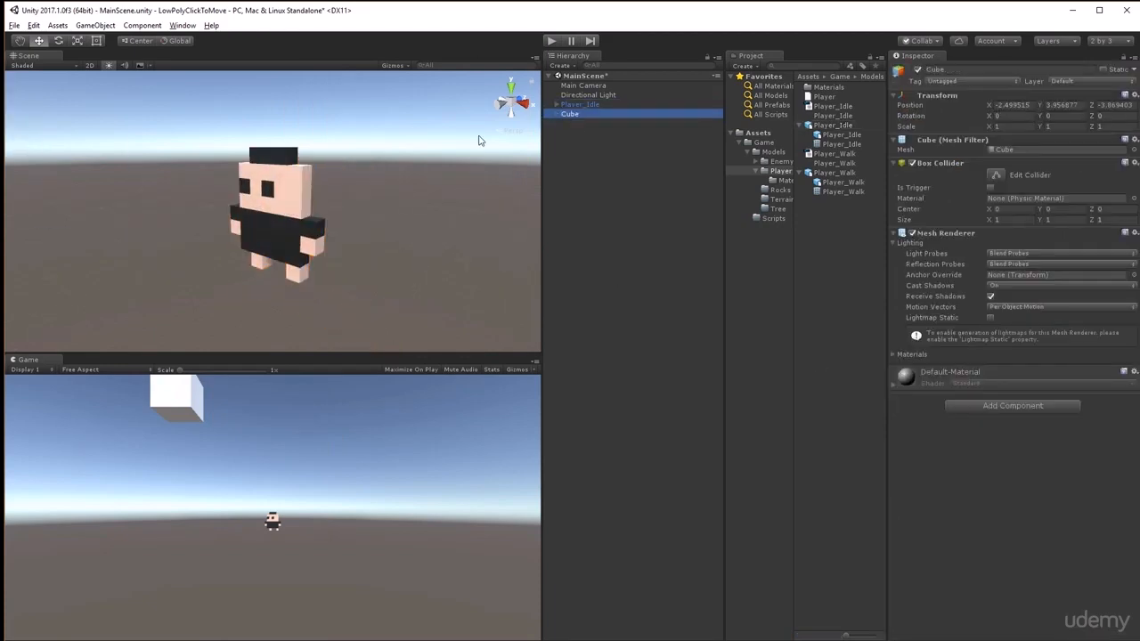
{"action": "scroll", "coordinate": [482, 141], "scroll_direction": "down", "scroll_amount": 3}
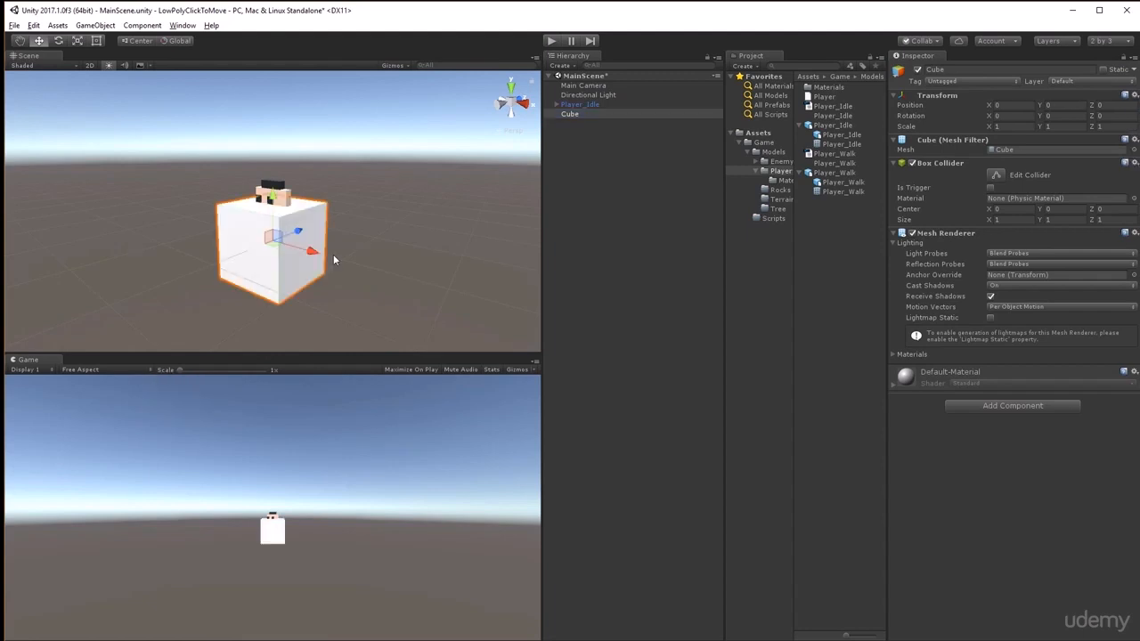
{"action": "left_click_drag", "start_coordinate": [314, 258], "coordinate": [249, 232]}
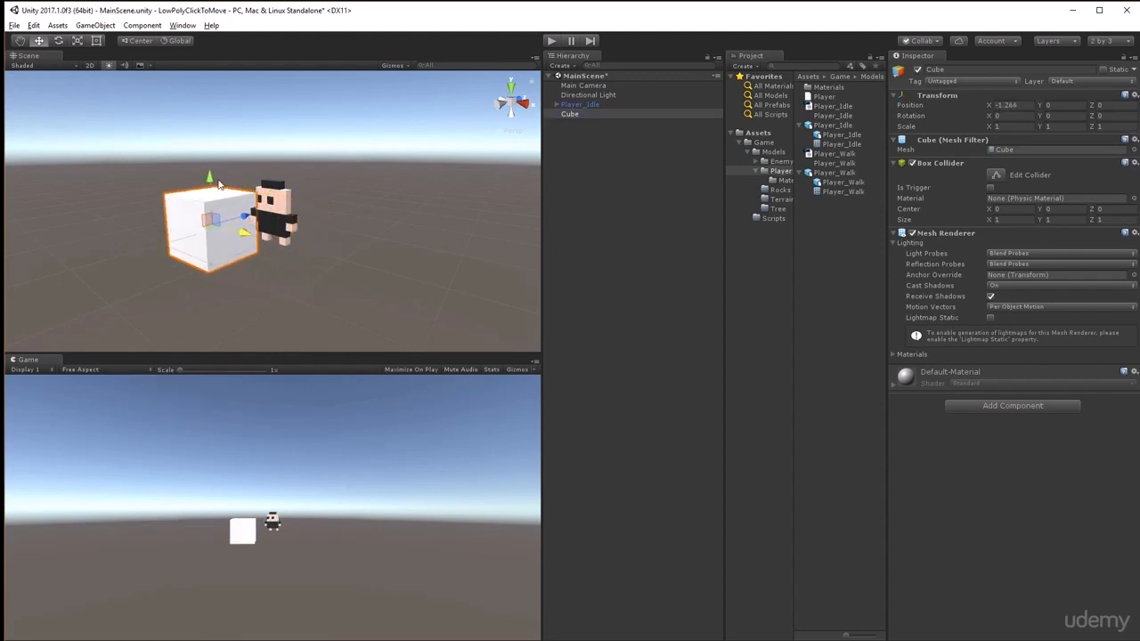
{"action": "left_click_drag", "start_coordinate": [208, 174], "coordinate": [207, 159]}
{"action": "mouse_move", "coordinate": [241, 215]}
{"action": "left_mouse_down"}
{"action": "mouse_move", "coordinate": [284, 229]}
{"action": "mouse_move", "coordinate": [244, 216]}
{"action": "left_mouse_up"}
{"action": "left_click_drag", "start_coordinate": [211, 166], "coordinate": [212, 164]}
{"action": "mouse_move", "coordinate": [237, 217]}
{"action": "left_mouse_down"}
{"action": "mouse_move", "coordinate": [265, 226]}
{"action": "mouse_move", "coordinate": [215, 213]}
{"action": "left_mouse_up"}
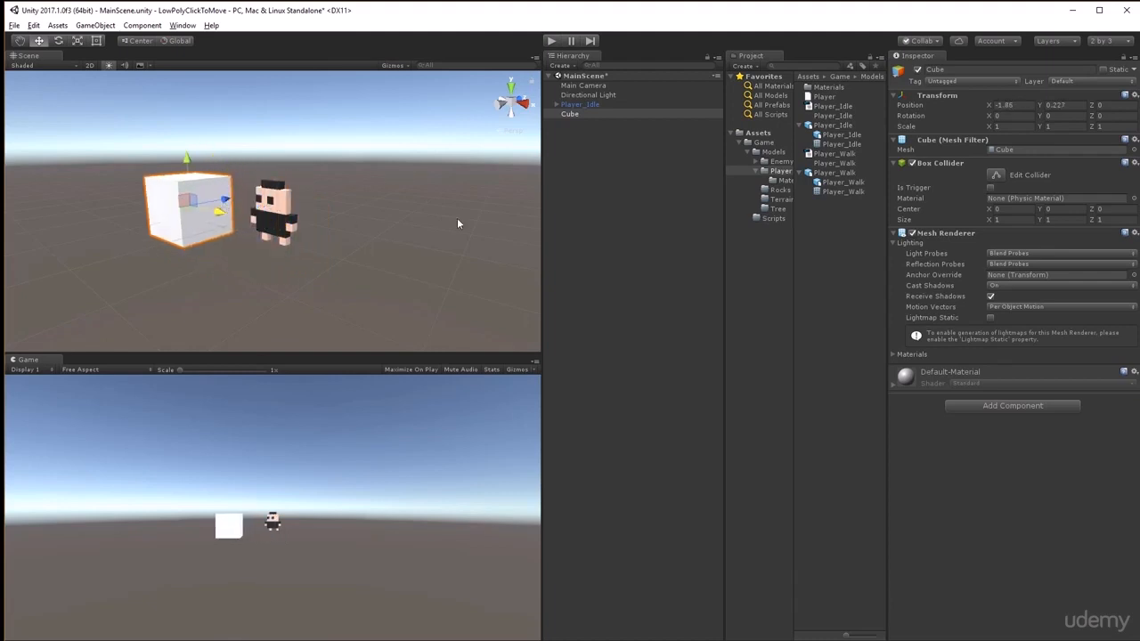
Set the import scale factor of the Player_Walk model to 0.1 and apply the change
{"action": "left_click", "coordinate": [839, 171]}
{"action": "left_click", "coordinate": [1002, 121]}
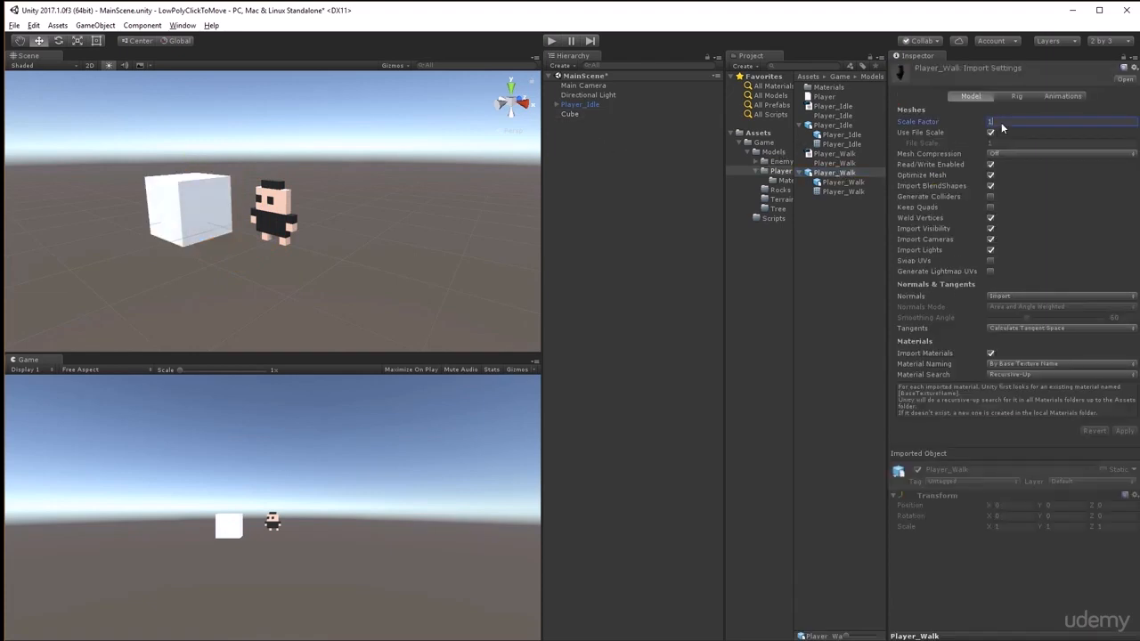
{"action": "type", "text": "0.1"}
{"action": "left_click", "coordinate": [1124, 431]}
Set the import scale factor of the Ghost model in the Enemy folder to 0.1 and apply the change
{"action": "left_click", "coordinate": [788, 163]}
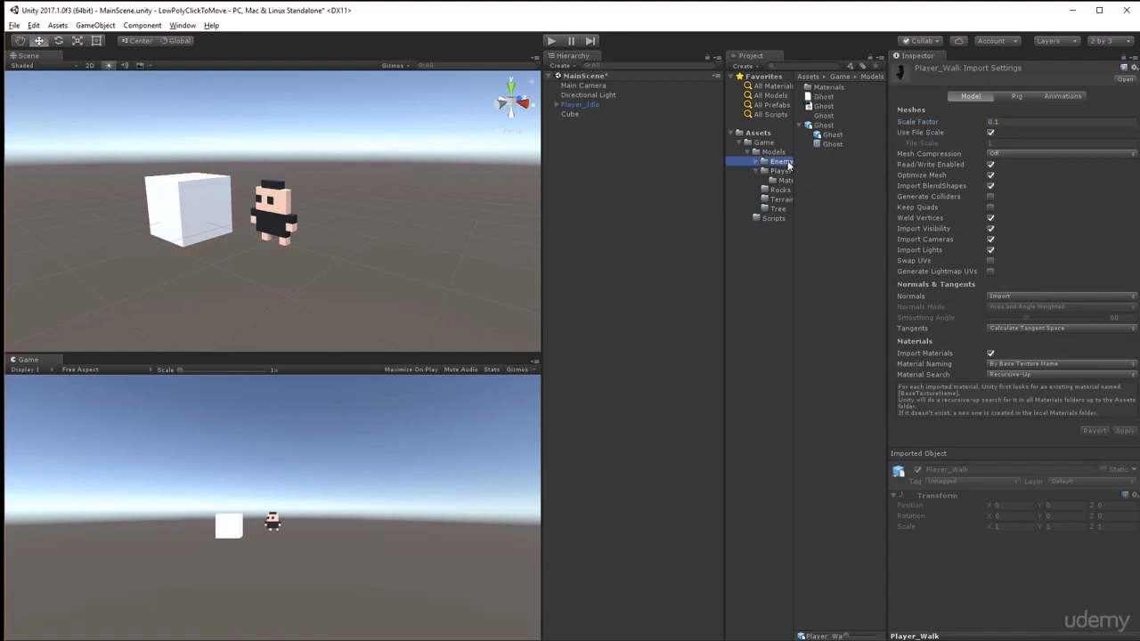
{"action": "left_click", "coordinate": [832, 127]}
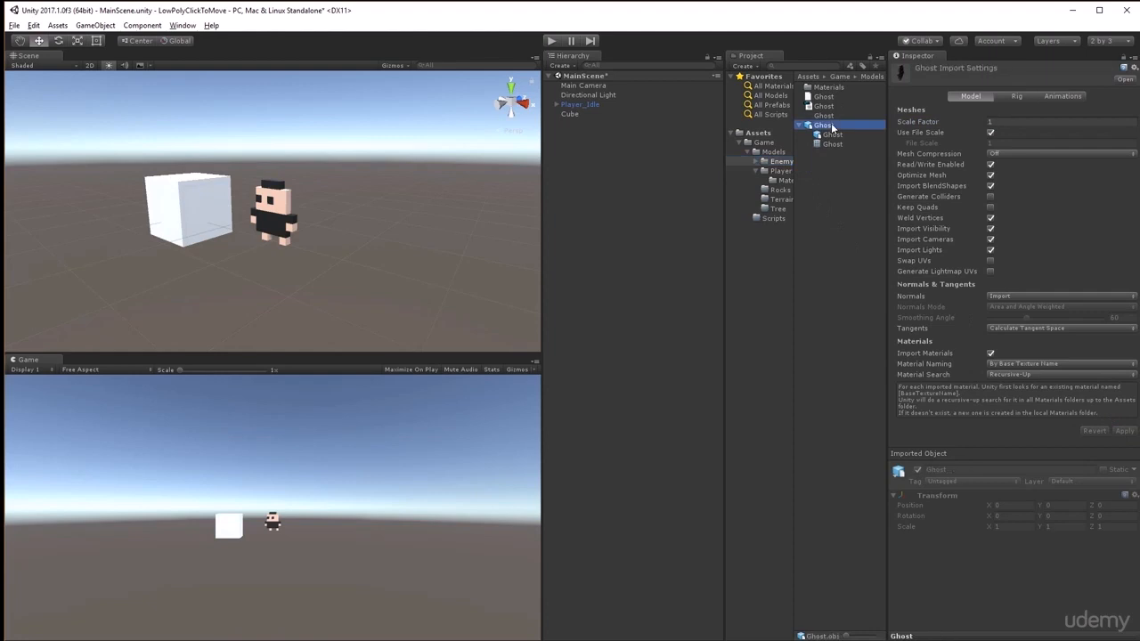
{"action": "left_click", "coordinate": [1017, 122]}
{"action": "type", "text": "0.1"}
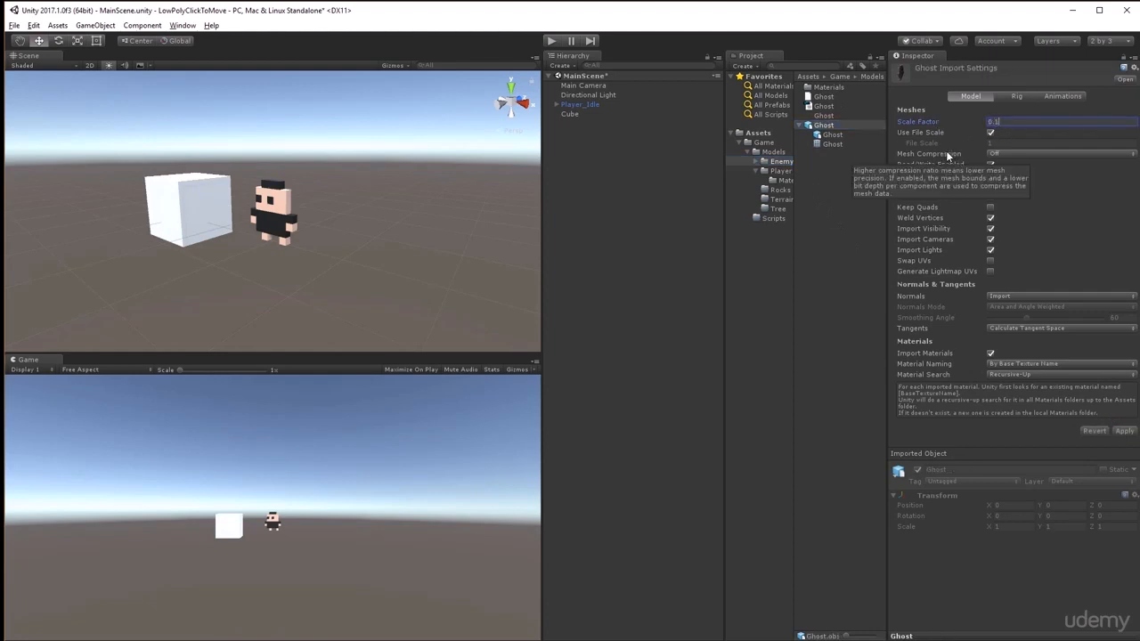
{"action": "left_click", "coordinate": [1124, 432]}
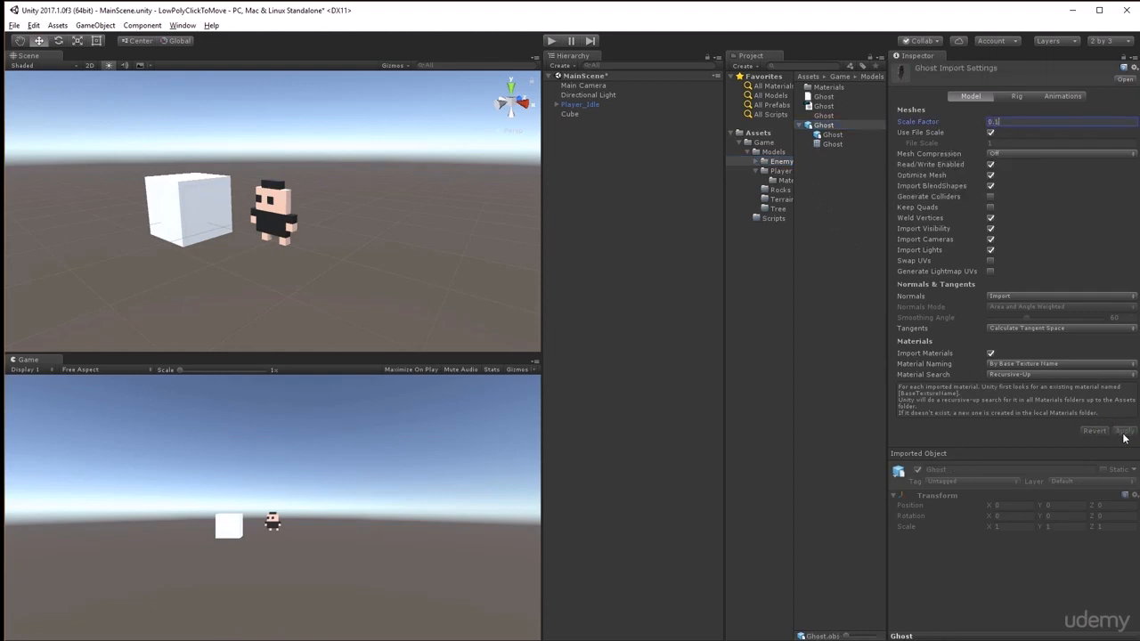
Delete the reference cube from MainScene
{"action": "left_click", "coordinate": [574, 114]}
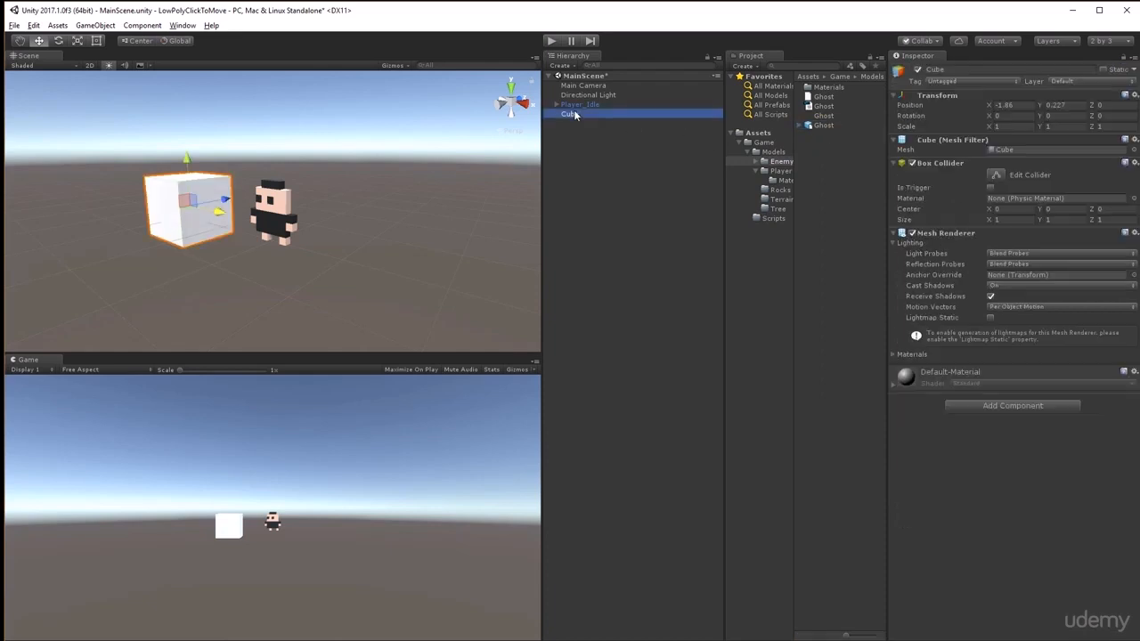
{"action": "key", "text": "Delete"}
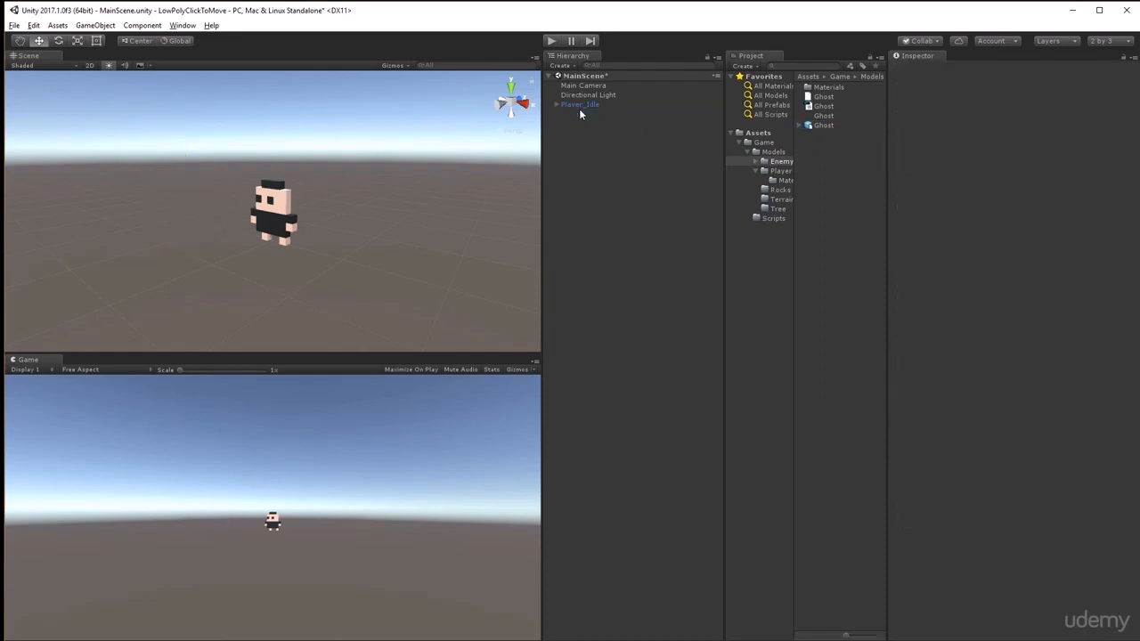
Expand the Player_Idle object in the scene hierarchy and rename the parent object to Player
{"action": "left_click", "coordinate": [579, 106]}
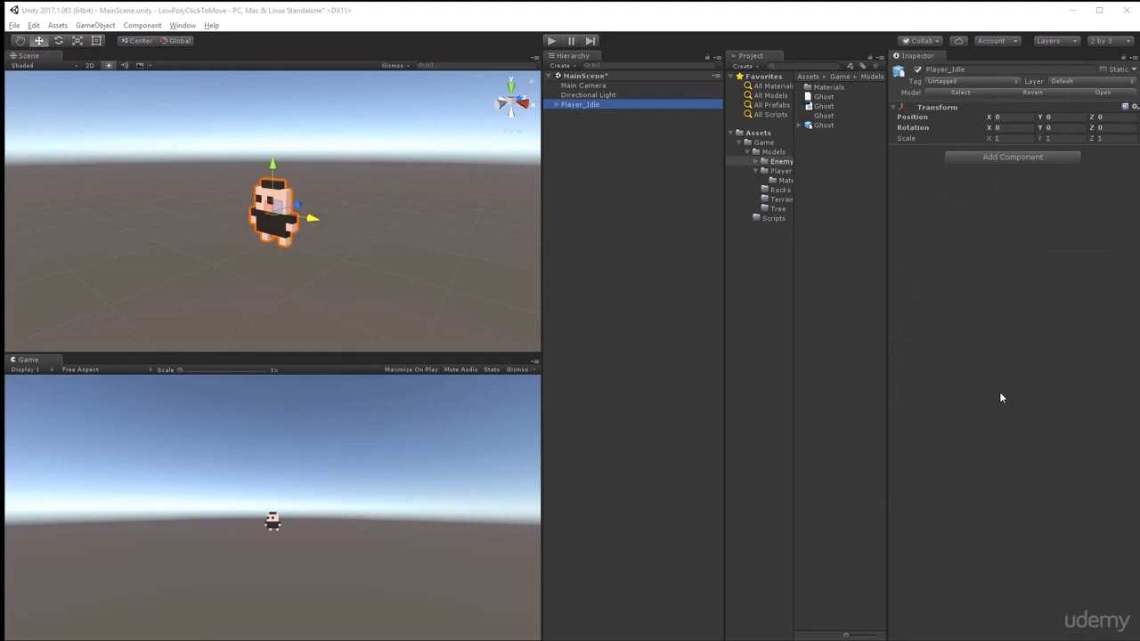
{"action": "left_click", "coordinate": [555, 105]}
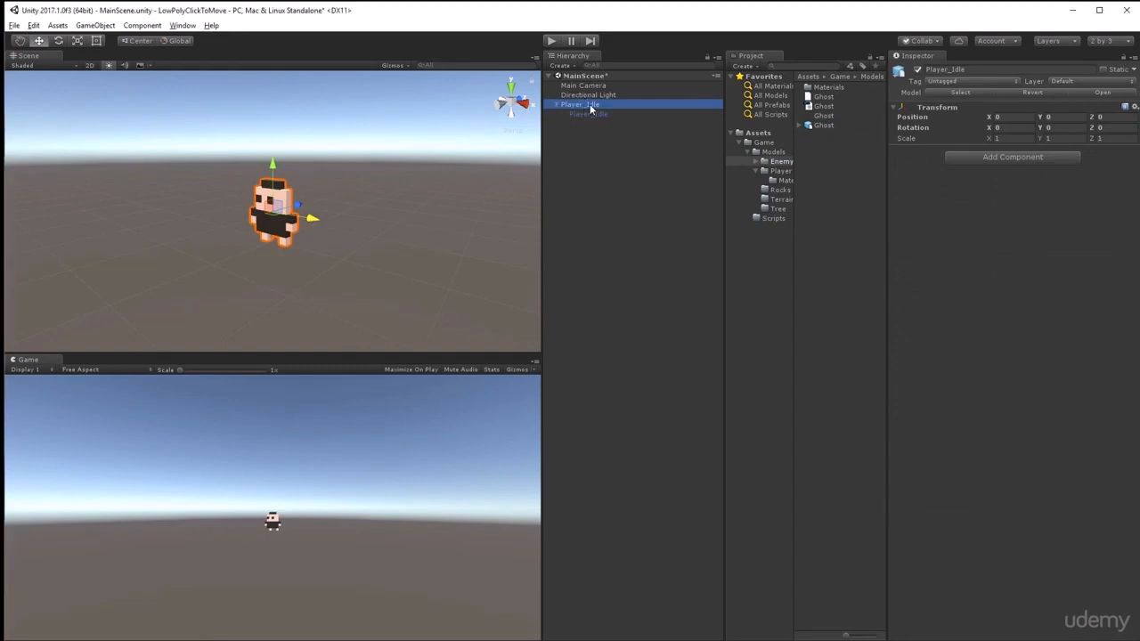
{"action": "left_click", "coordinate": [590, 105]}
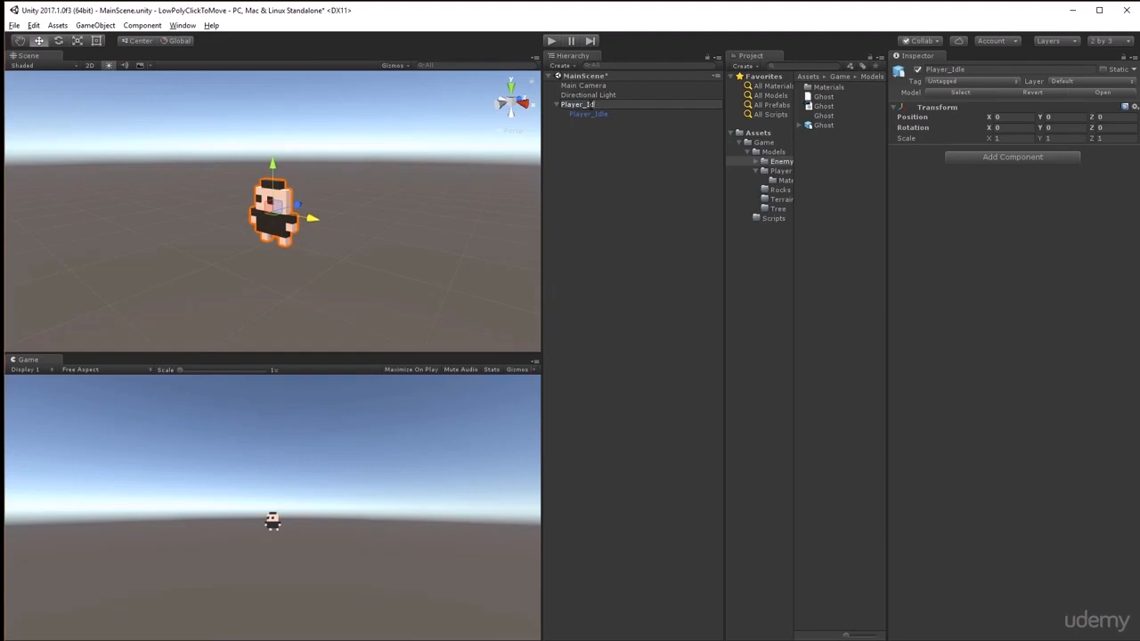
{"action": "key", "text": "BackSpace"}
{"action": "key", "text": "BackSpace"}
{"action": "key", "text": "BackSpace"}
{"action": "key", "text": "Return"}
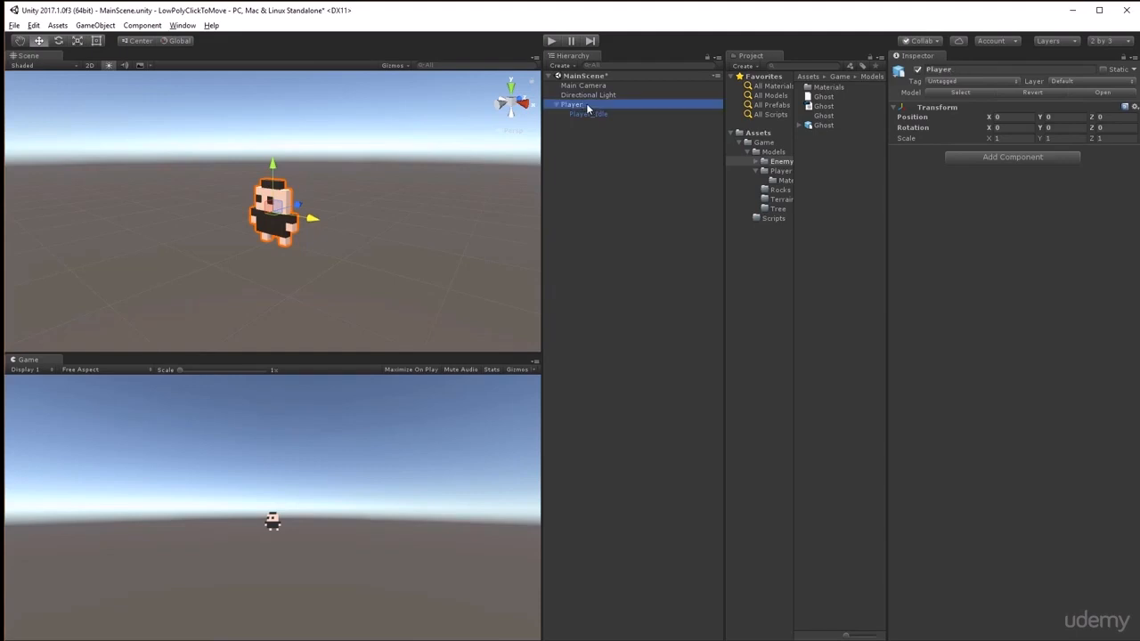
Rename the Player_Idle child object under Player to PlayerModel
{"action": "left_click", "coordinate": [599, 113]}
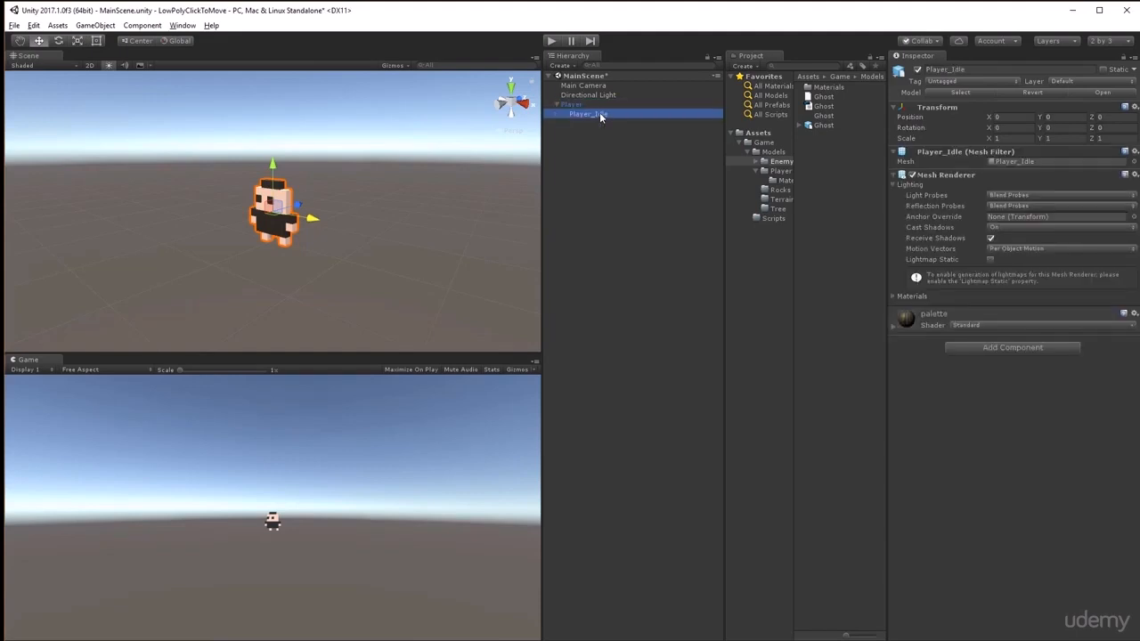
{"action": "left_click", "coordinate": [599, 114]}
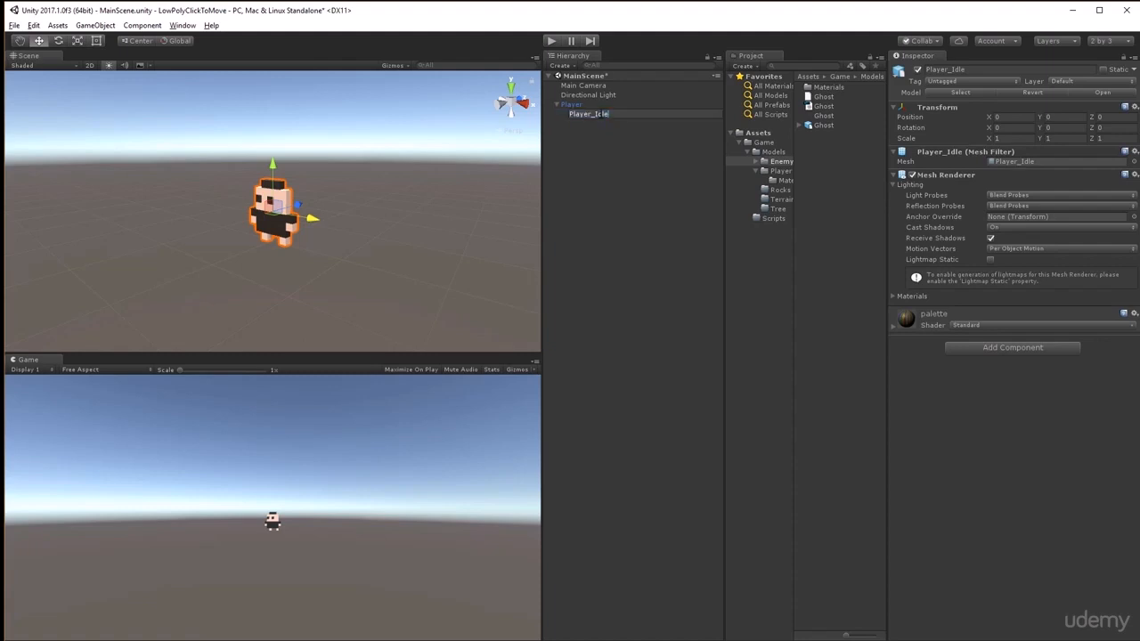
{"action": "key", "text": "BackSpace"}
{"action": "key", "text": "BackSpace"}
{"action": "key", "text": "BackSpace"}
{"action": "type", "text": "Mode"}
{"action": "key", "text": "Return"}
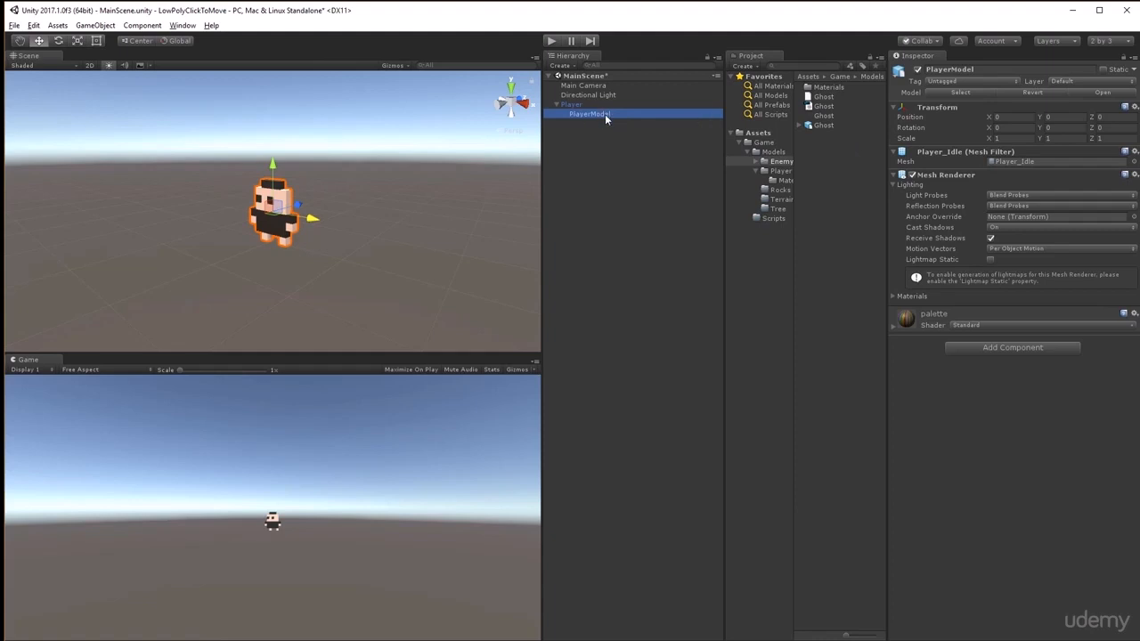
Compare the player's poses by alternating PlayerModel's Mesh Filter mesh between Player_Walk and Player_Idle, finishing on Player_Idle
{"action": "left_click", "coordinate": [1031, 161]}
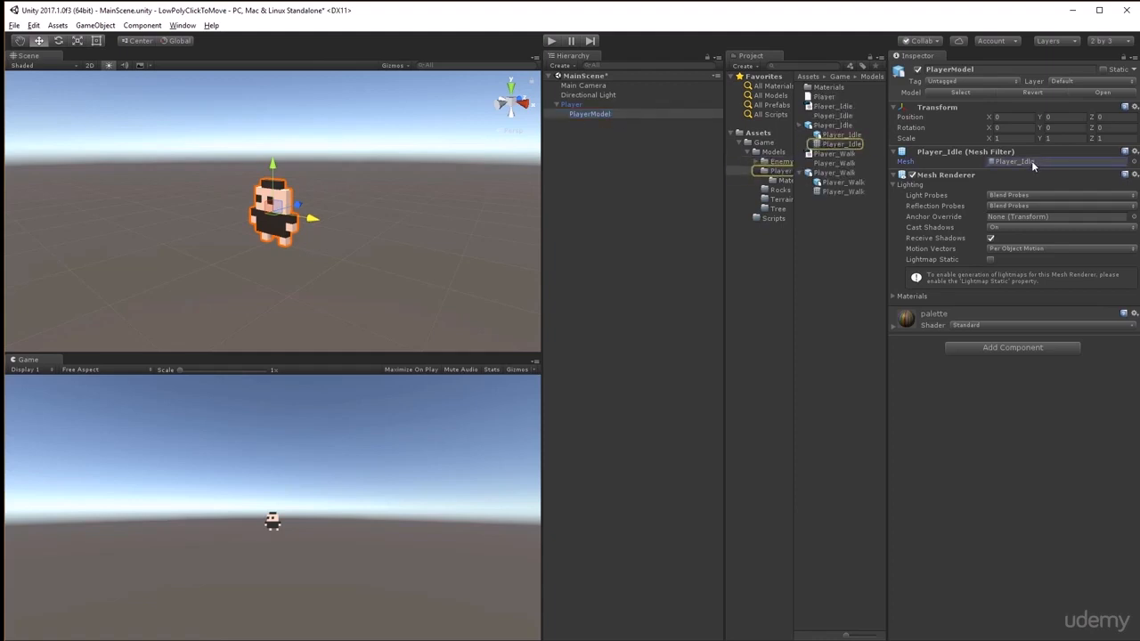
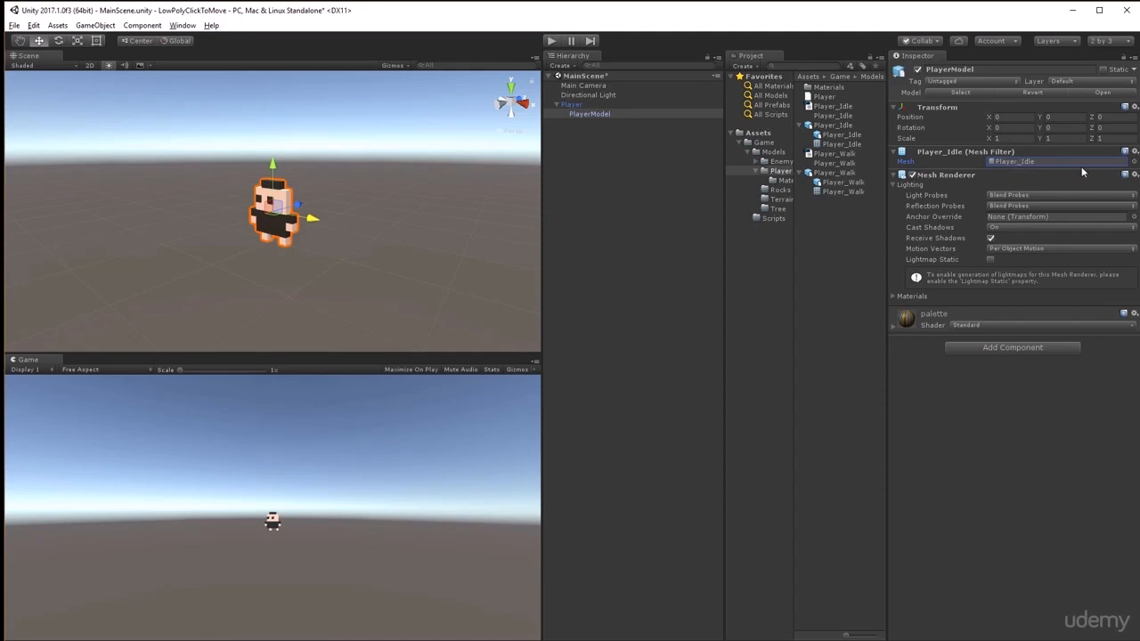
{"action": "left_click", "coordinate": [1134, 161]}
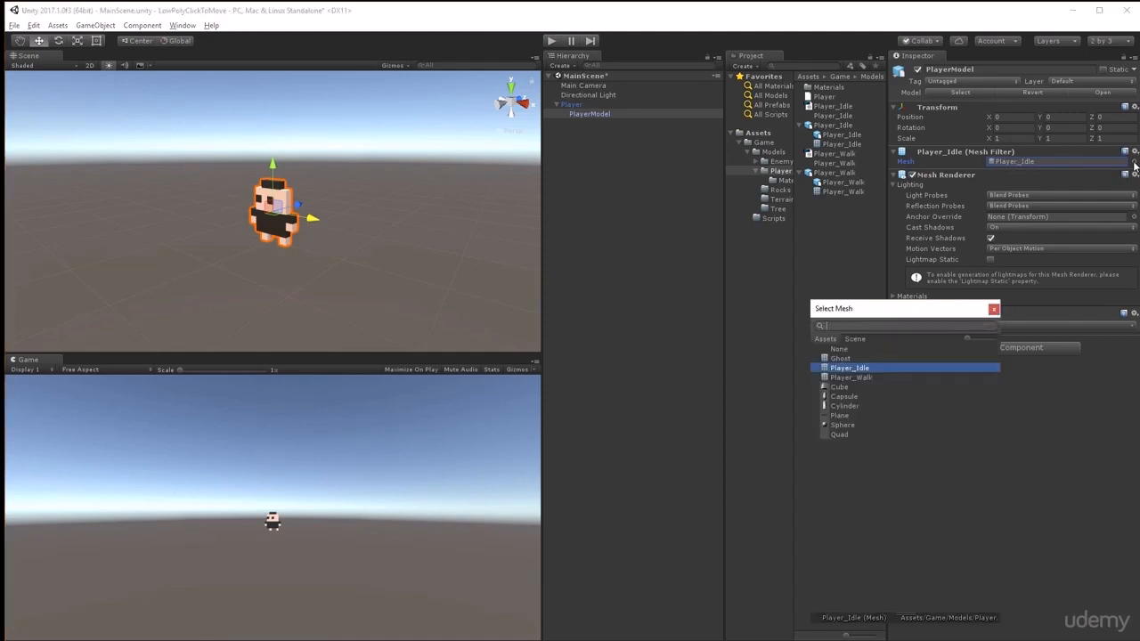
{"action": "left_click", "coordinate": [874, 378]}
{"action": "left_click", "coordinate": [870, 366]}
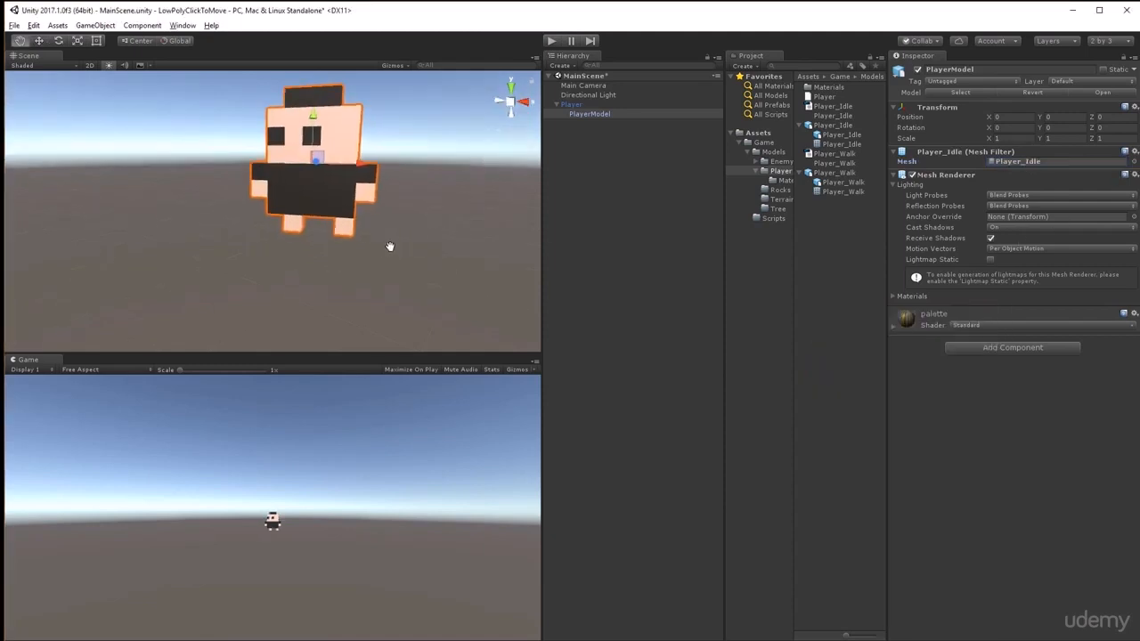
{"action": "left_click_drag", "start_coordinate": [389, 245], "coordinate": [630, 152], "text": "alt"}
{"action": "left_click", "coordinate": [1134, 162]}
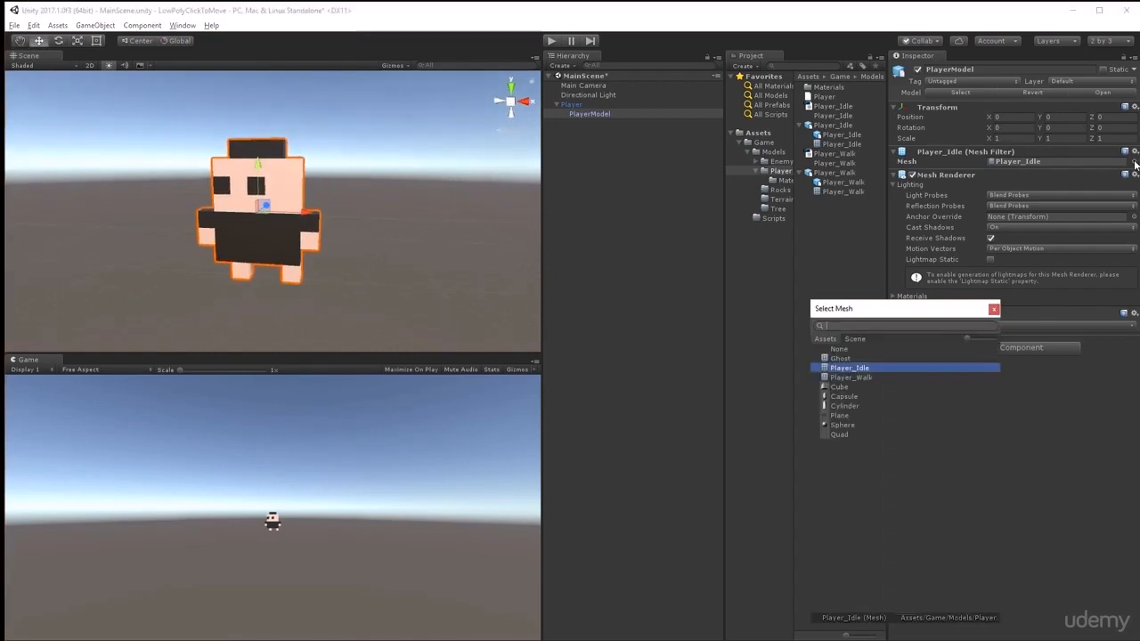
{"action": "left_click", "coordinate": [879, 377]}
{"action": "left_click", "coordinate": [878, 370]}
{"action": "left_click", "coordinate": [878, 377]}
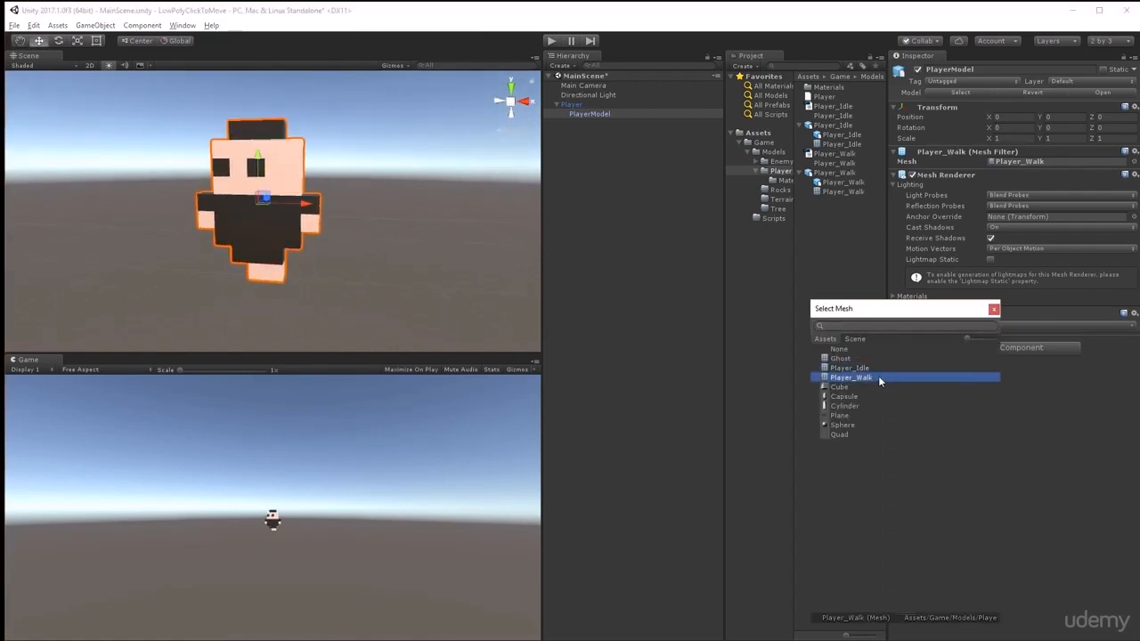
{"action": "left_click", "coordinate": [879, 369]}
{"action": "left_click", "coordinate": [879, 378]}
{"action": "left_click", "coordinate": [878, 369]}
{"action": "left_click", "coordinate": [877, 380]}
{"action": "left_click", "coordinate": [878, 370]}
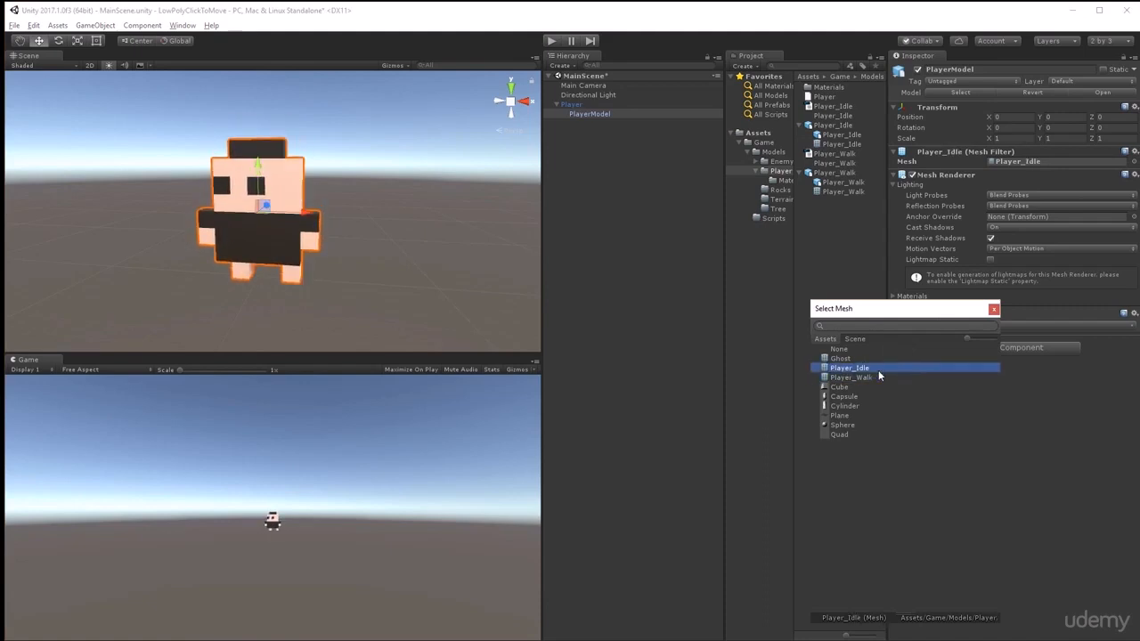
{"action": "left_click", "coordinate": [878, 378]}
{"action": "left_click", "coordinate": [877, 368]}
{"action": "left_click", "coordinate": [877, 378]}
{"action": "left_click", "coordinate": [875, 367]}
{"action": "left_click", "coordinate": [872, 376]}
{"action": "left_click", "coordinate": [872, 368]}
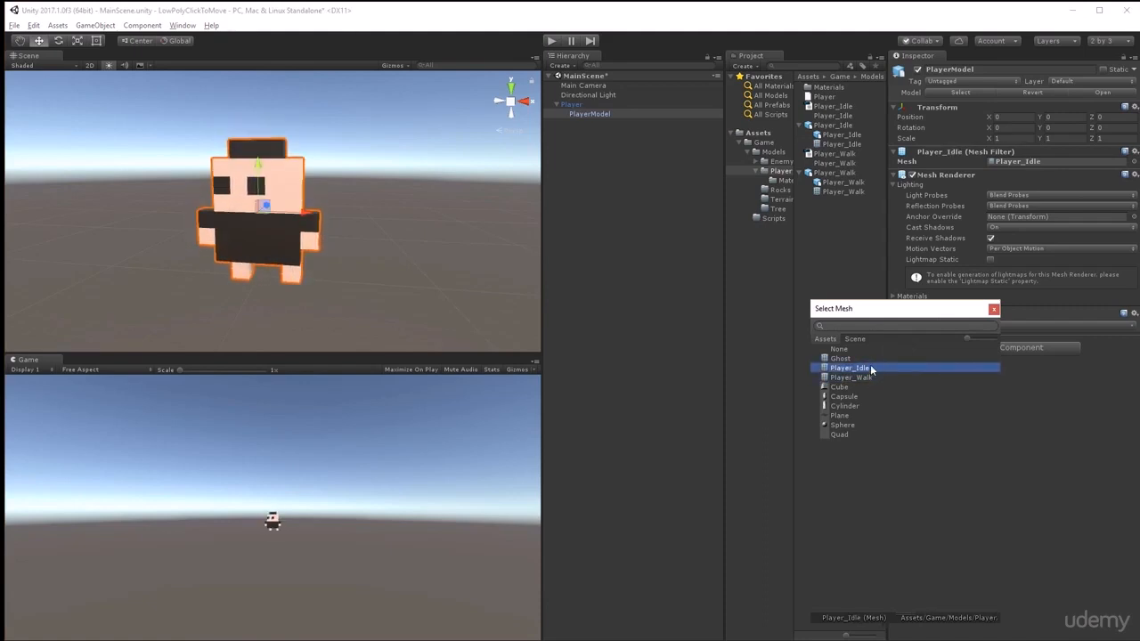
{"action": "left_click", "coordinate": [994, 309]}
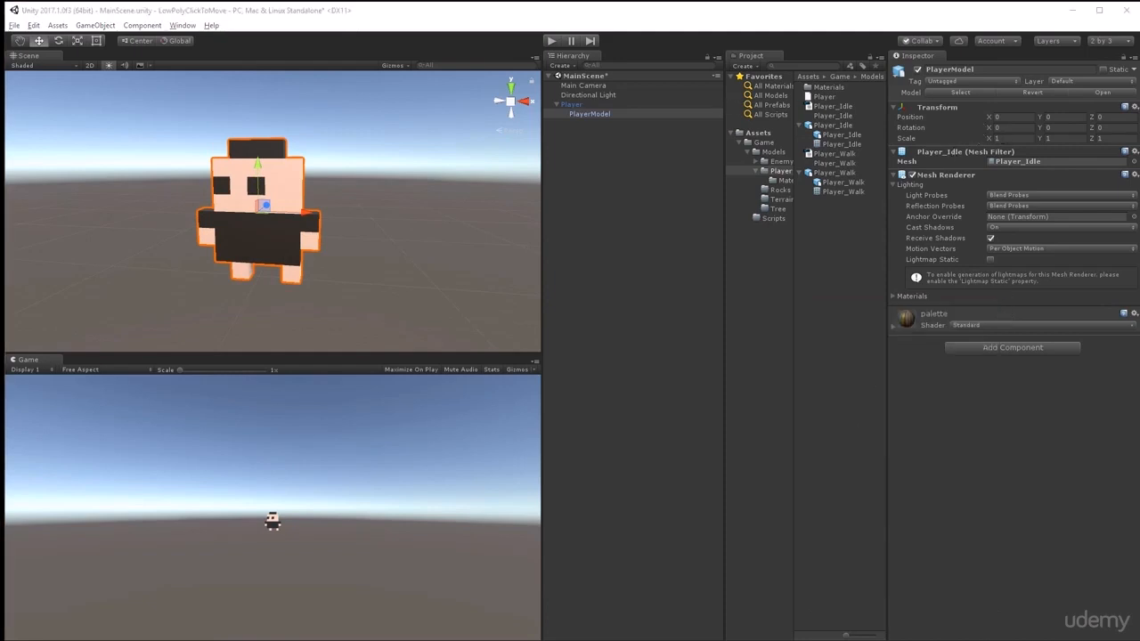
Import the Animesh script into the project's Scripts folder and view its code
{"action": "left_click", "coordinate": [773, 218]}
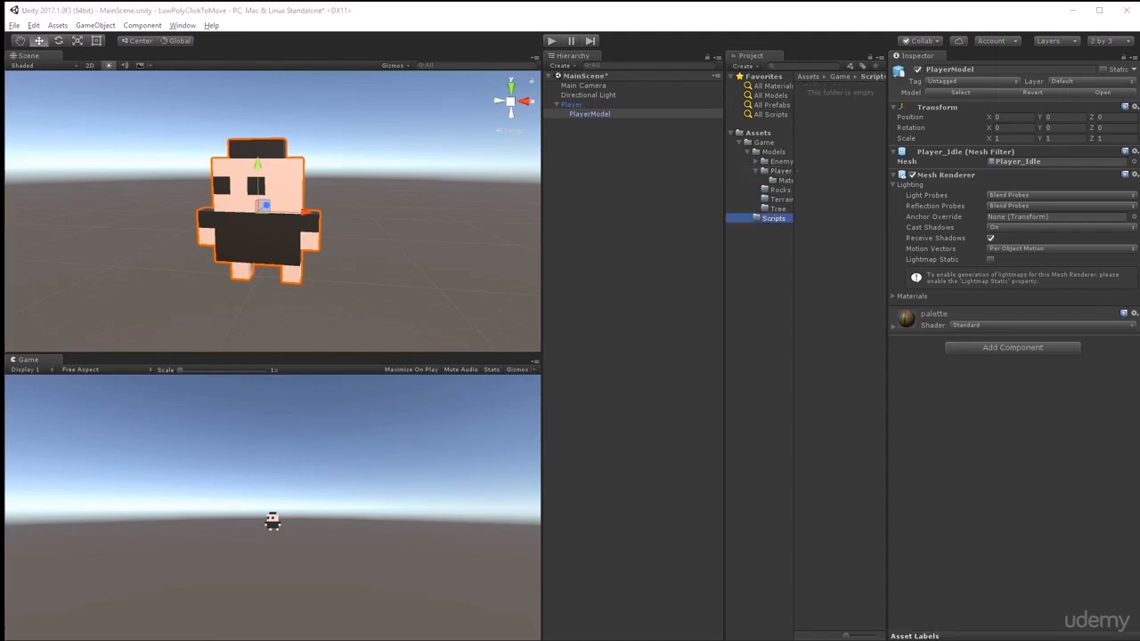
{"action": "left_click_drag", "start_coordinate": [1139, 143], "coordinate": [839, 154]}
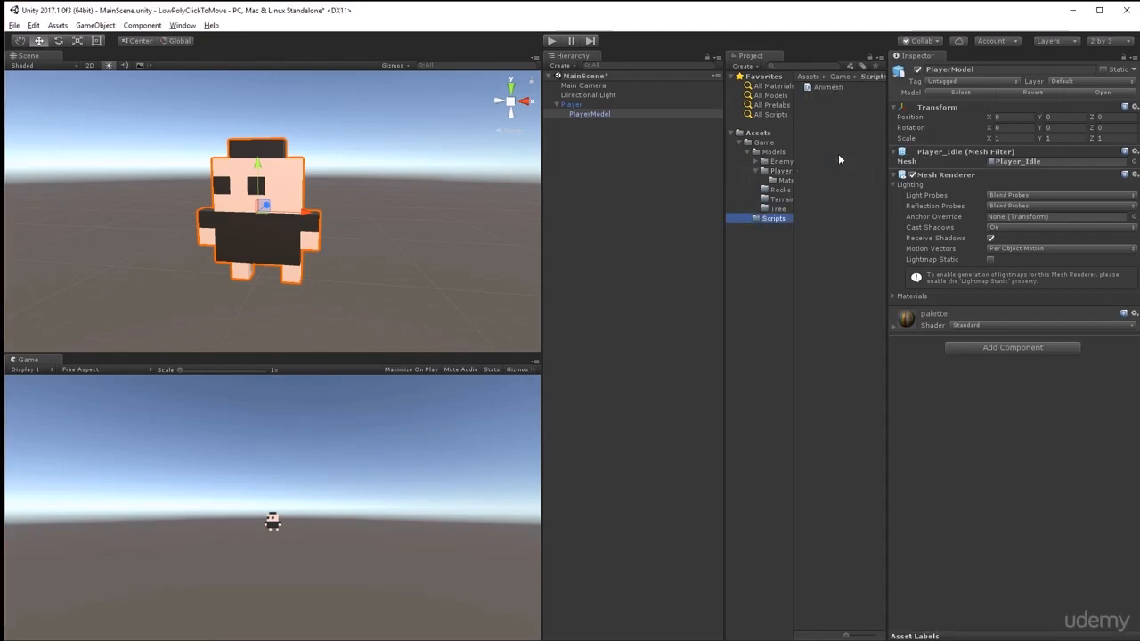
{"action": "left_click", "coordinate": [828, 87]}
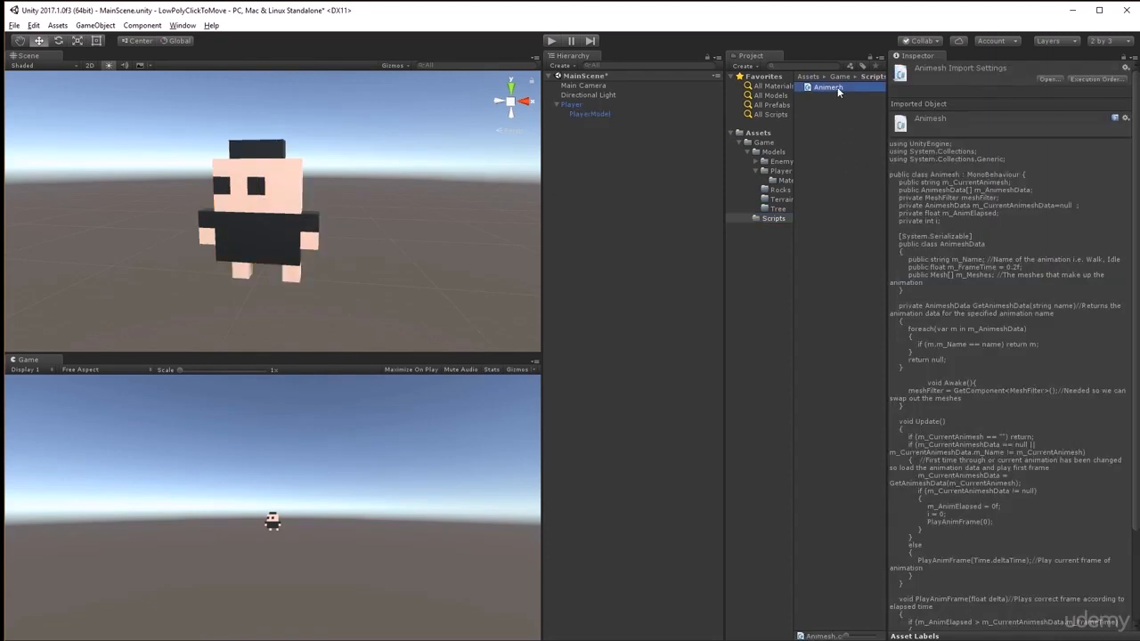
Add the Animesh script as a component on the PlayerModel object under Player
{"action": "left_click", "coordinate": [590, 114]}
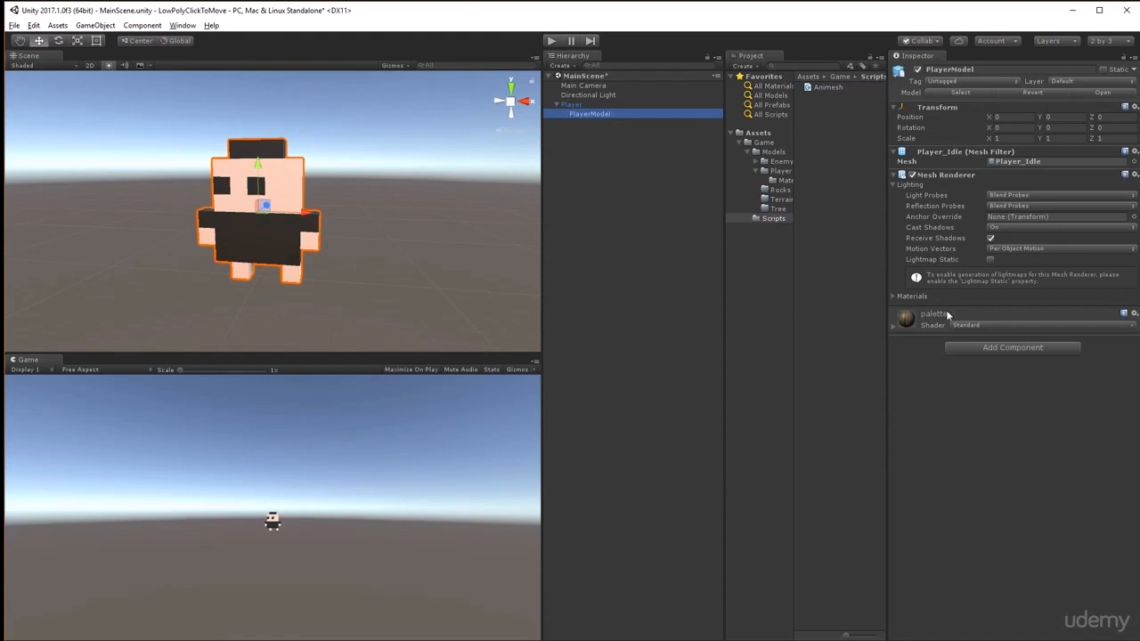
{"action": "left_click", "coordinate": [996, 348]}
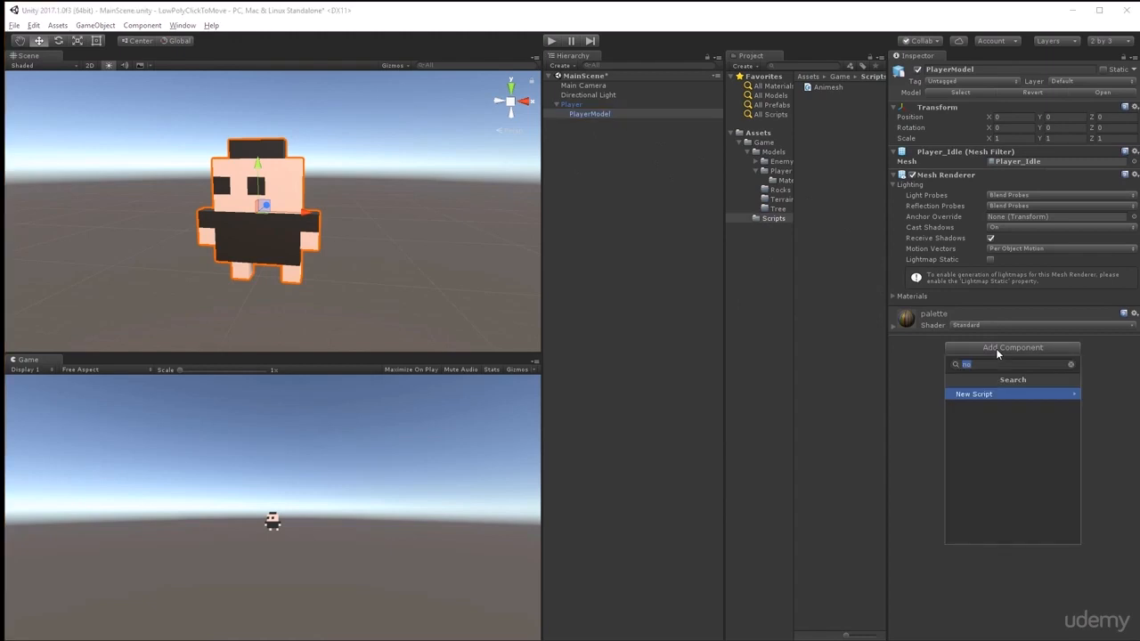
{"action": "type", "text": "ani"}
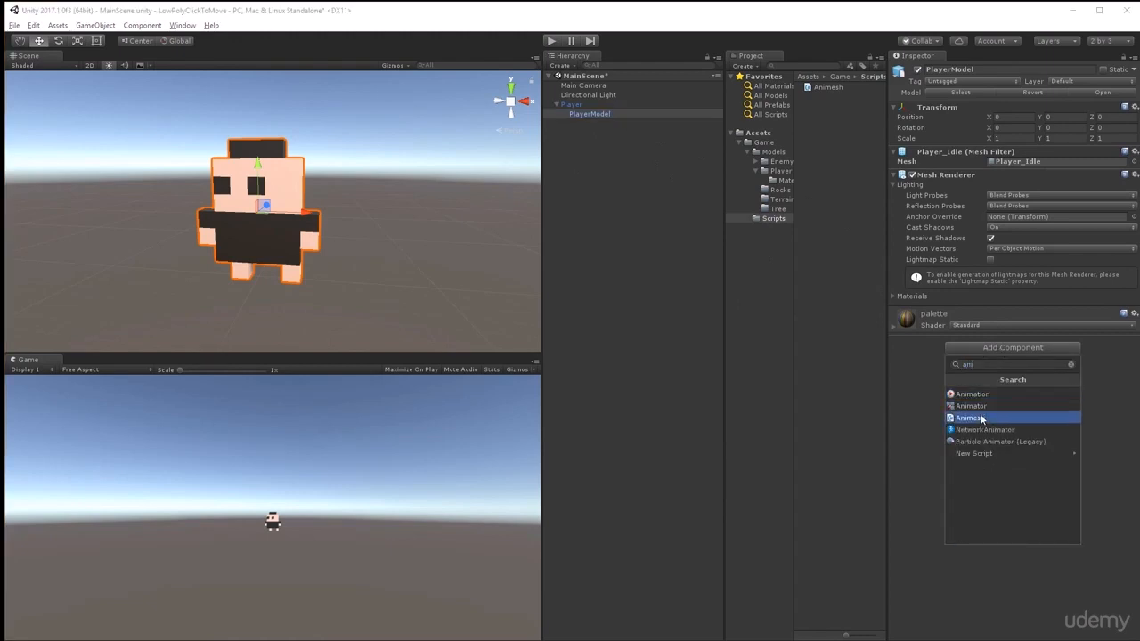
{"action": "left_click", "coordinate": [980, 417]}
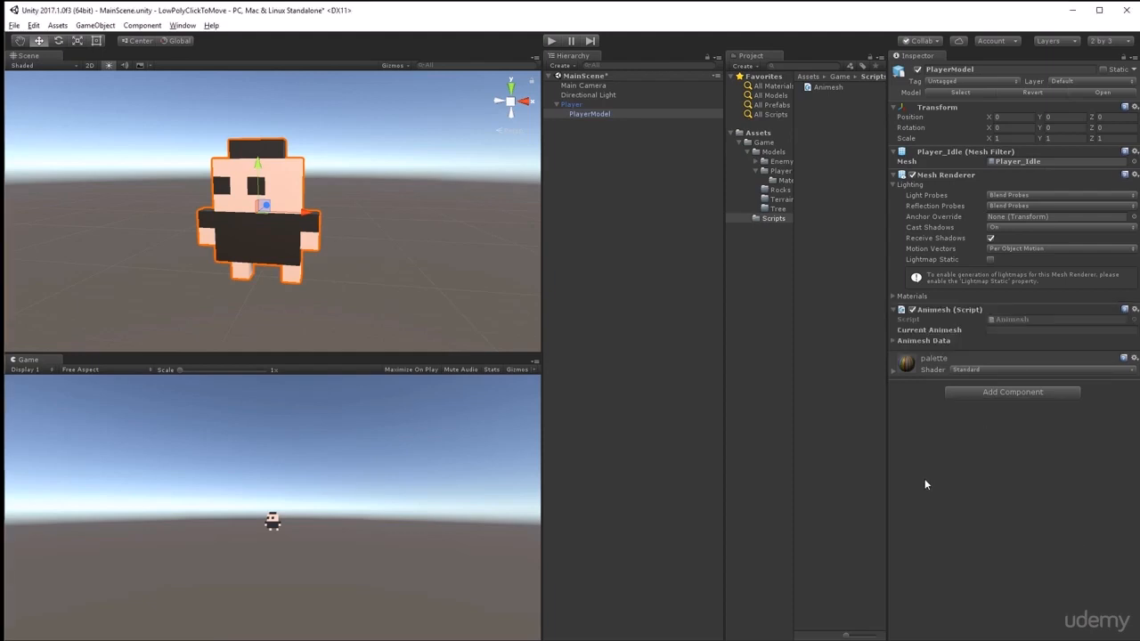
Create one Animesh Data entry on PlayerModel, named Walk, with a frame time of 0.2
{"action": "left_click", "coordinate": [893, 340]}
{"action": "left_click", "coordinate": [1006, 352]}
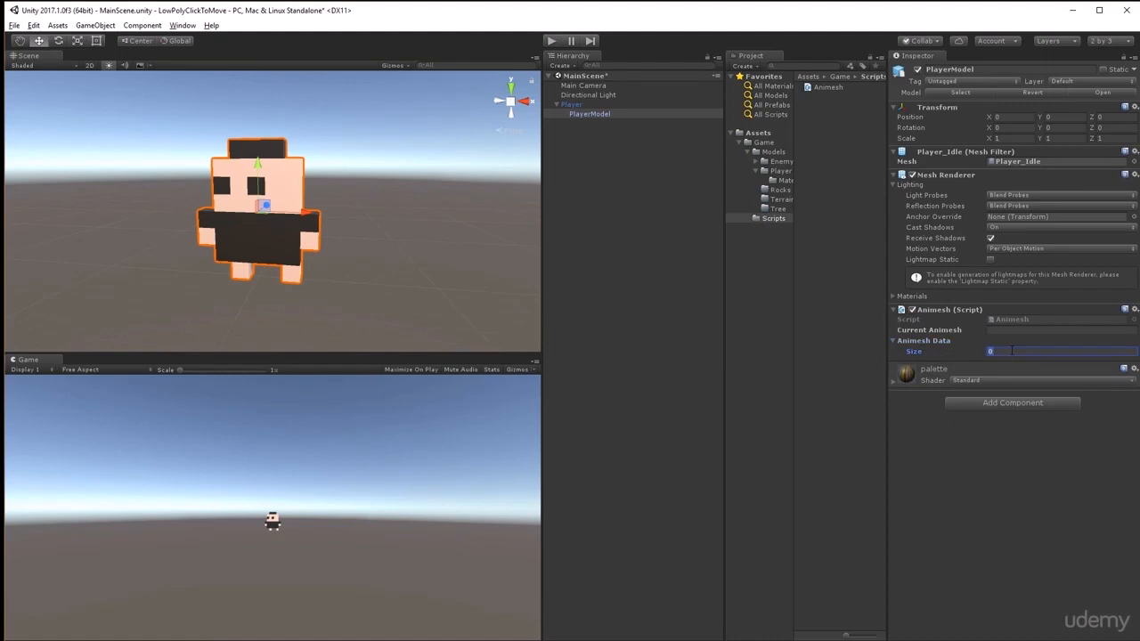
{"action": "type", "text": "1"}
{"action": "key", "text": "Return"}
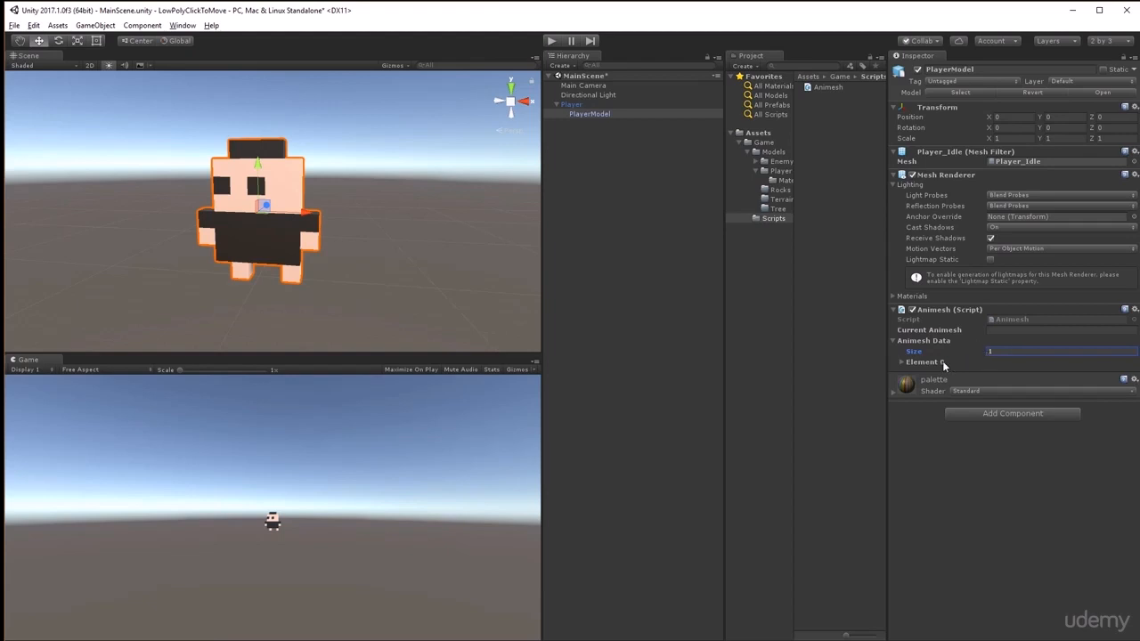
{"action": "left_click", "coordinate": [902, 362]}
{"action": "left_click", "coordinate": [1002, 374]}
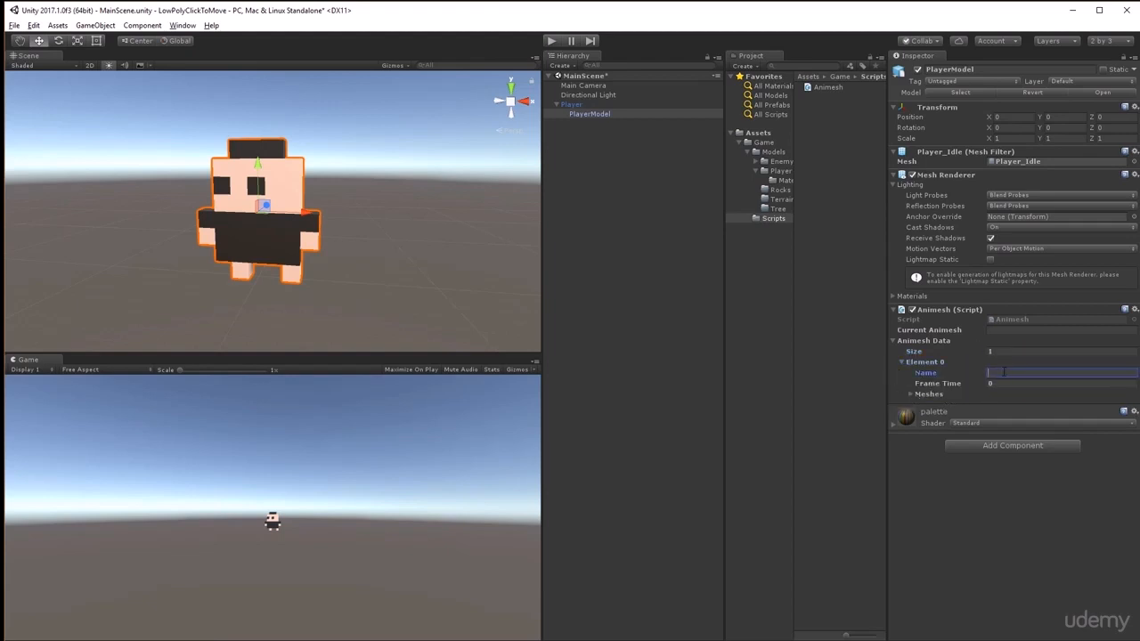
{"action": "type", "text": "Walk"}
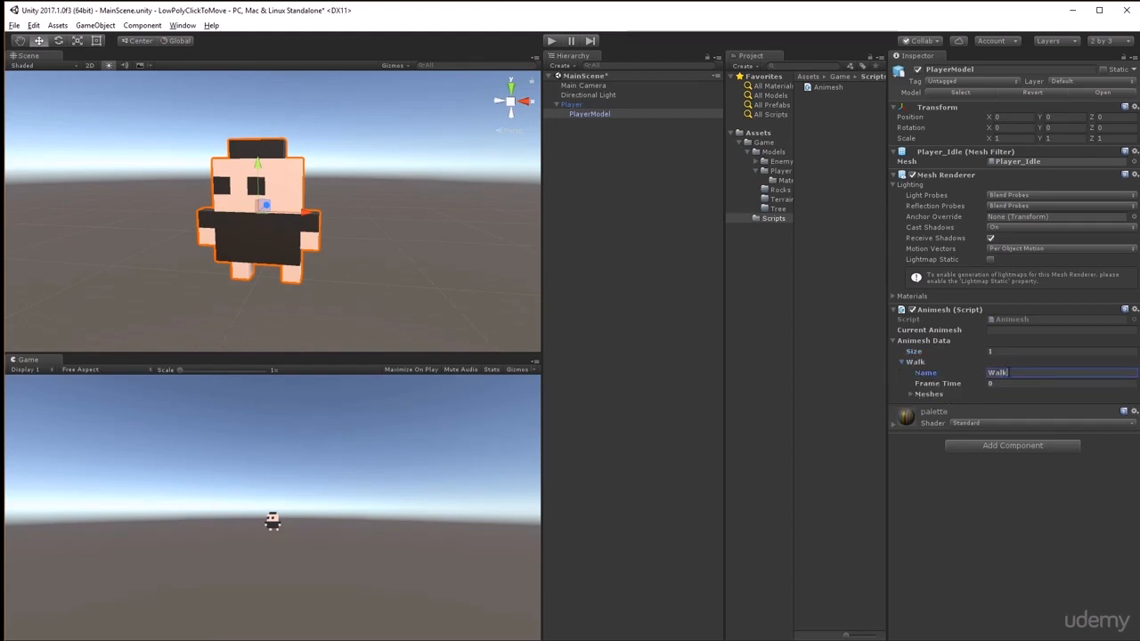
{"action": "left_click", "coordinate": [1018, 384]}
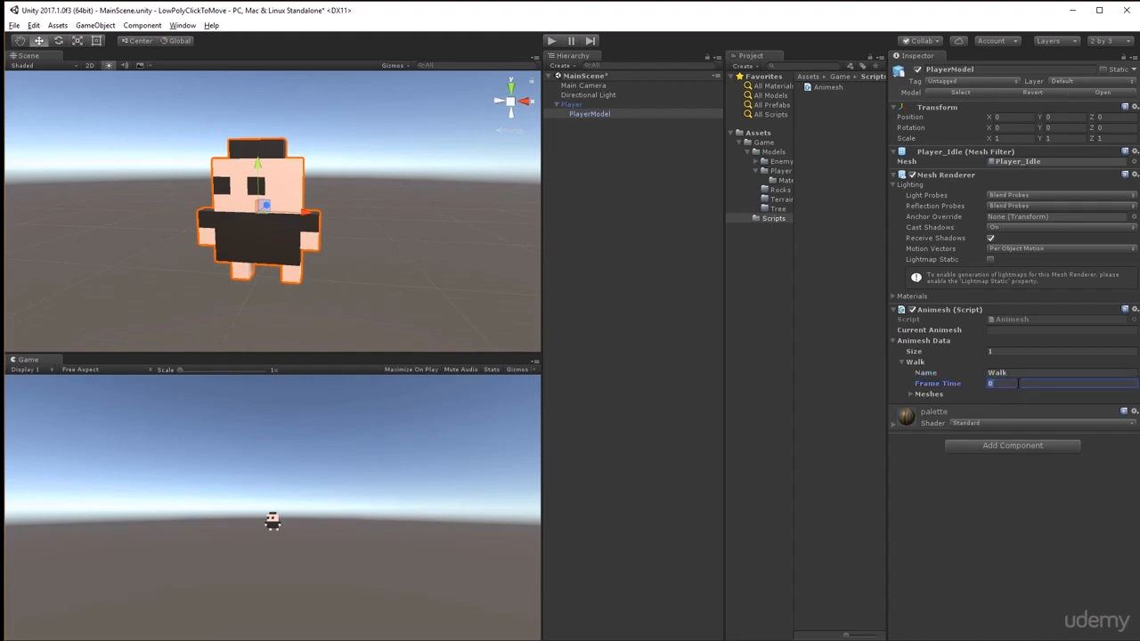
{"action": "type", "text": "0.2"}
Set the Walk entry's Meshes size to 2 and assign Player_Idle to Element 0 and Player_Walk to Element 1
{"action": "left_click", "coordinate": [912, 394]}
{"action": "left_click", "coordinate": [991, 405]}
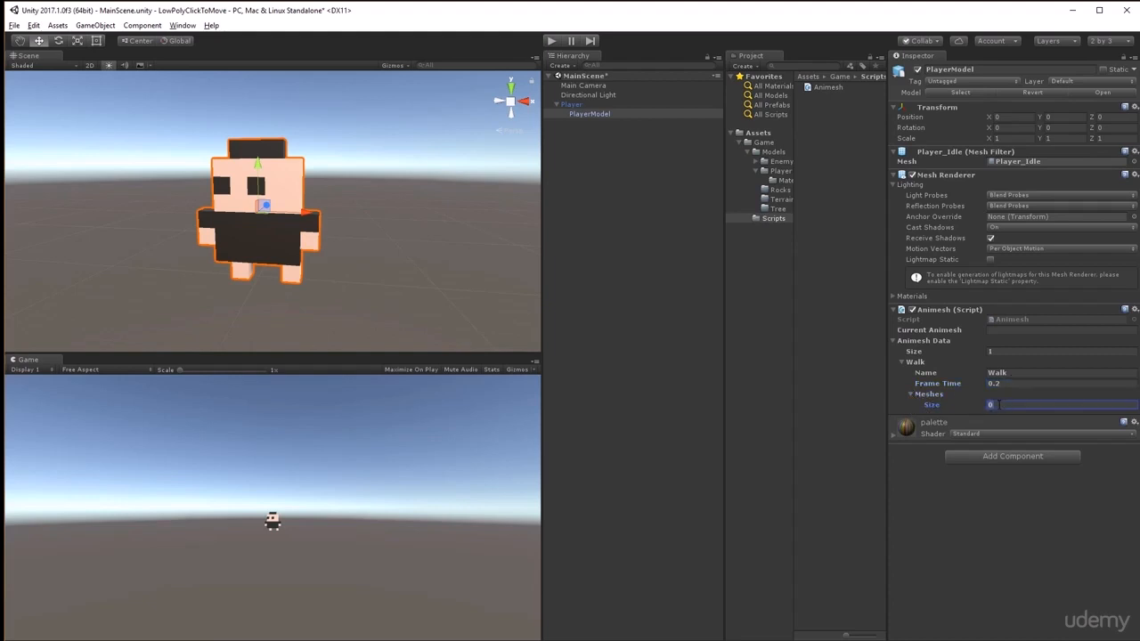
{"action": "type", "text": "2"}
{"action": "key", "text": "Return"}
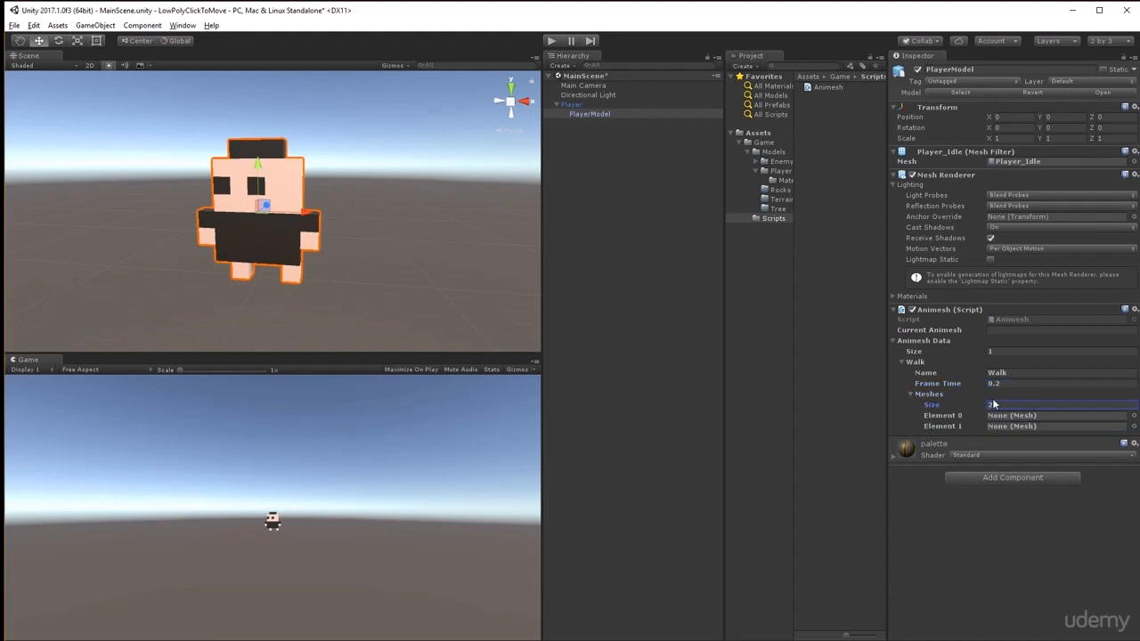
{"action": "left_click", "coordinate": [1131, 415]}
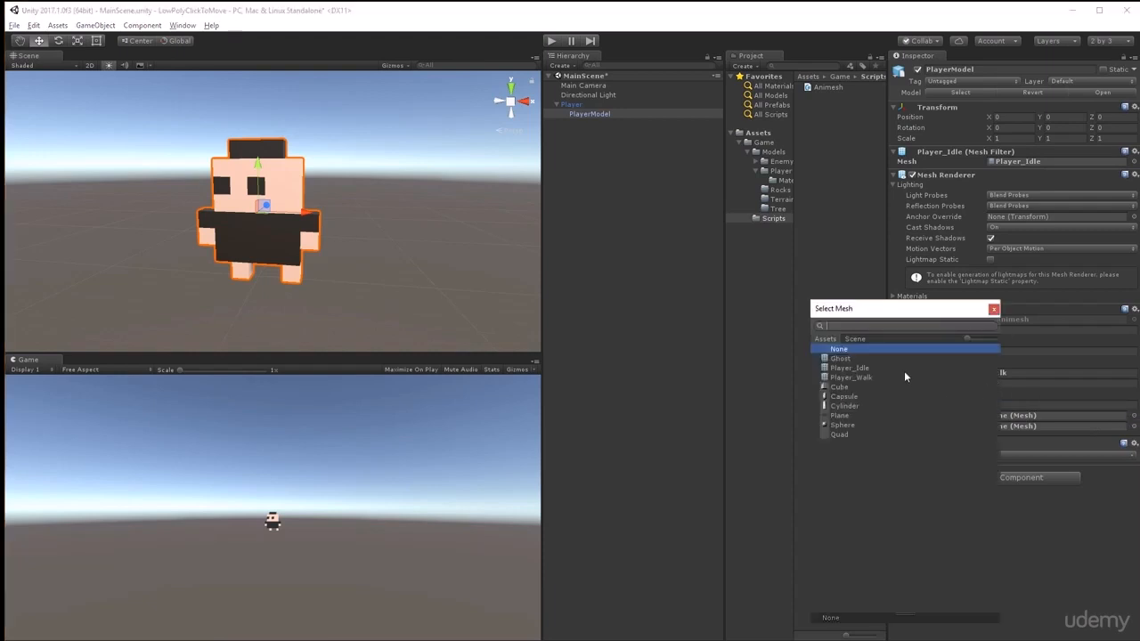
{"action": "left_click", "coordinate": [880, 367]}
{"action": "left_click", "coordinate": [994, 310]}
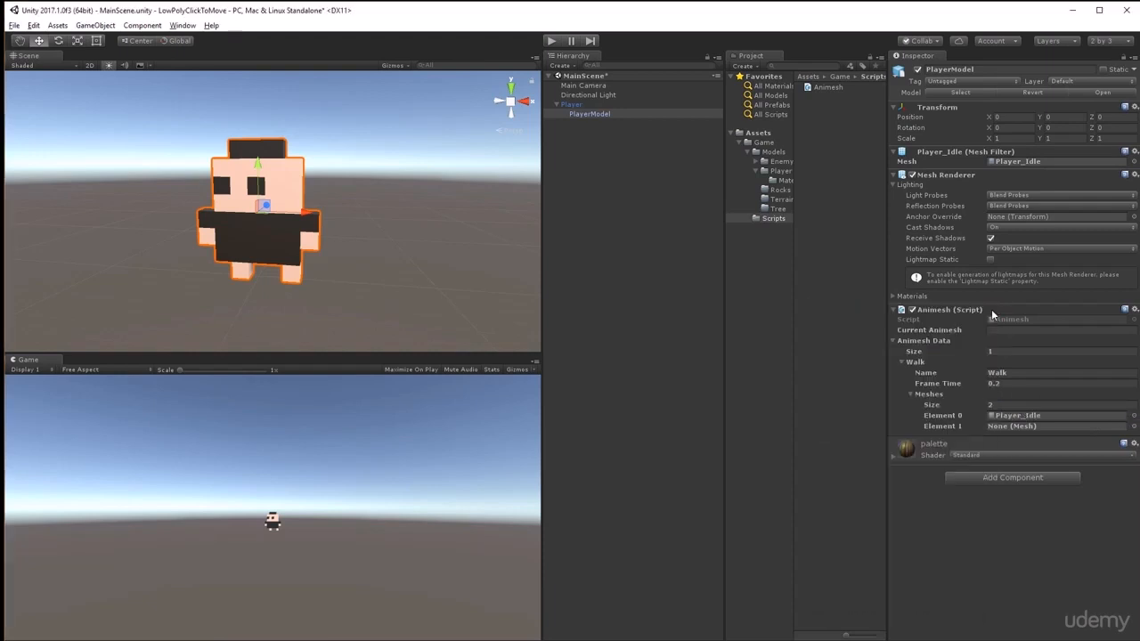
{"action": "left_click", "coordinate": [1133, 426]}
{"action": "left_click", "coordinate": [851, 378]}
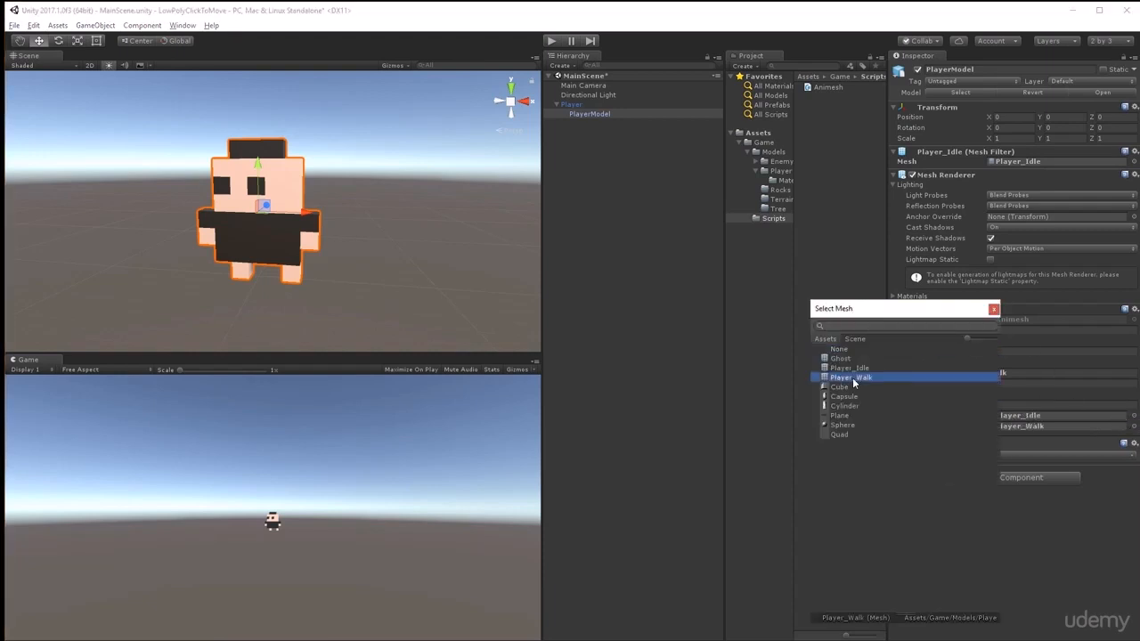
{"action": "left_click", "coordinate": [994, 309]}
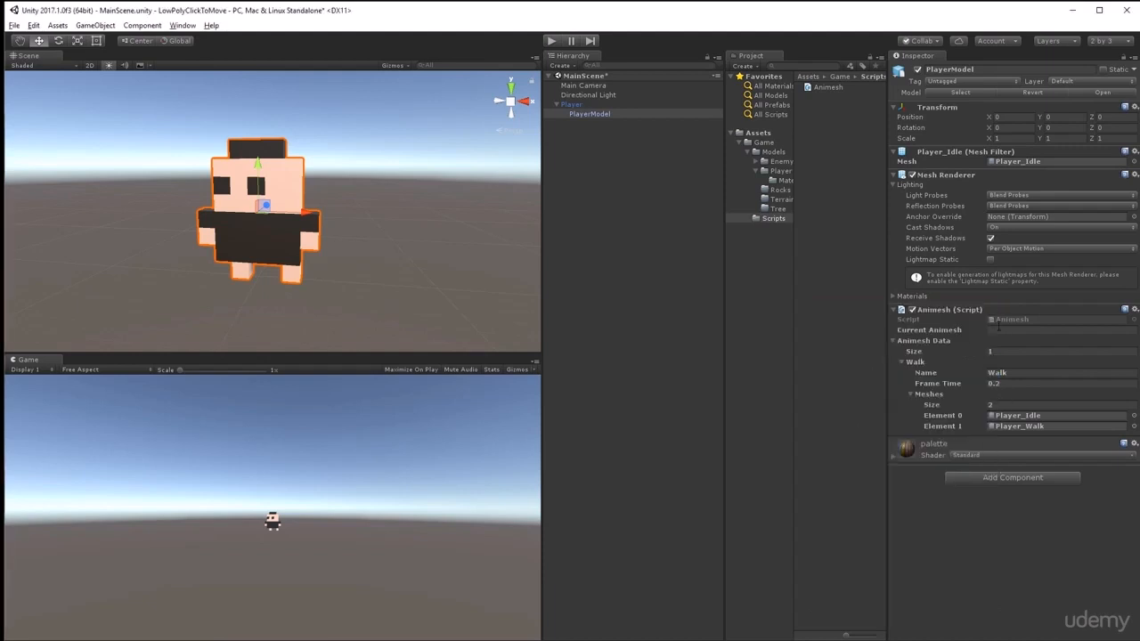
Set Current Animesh to Walk and run the scene briefly to test the animation, leaving play mode at the end
{"action": "left_click", "coordinate": [1001, 329]}
{"action": "type", "text": "Walk"}
{"action": "key", "text": "Tab"}
{"action": "left_click", "coordinate": [550, 41]}
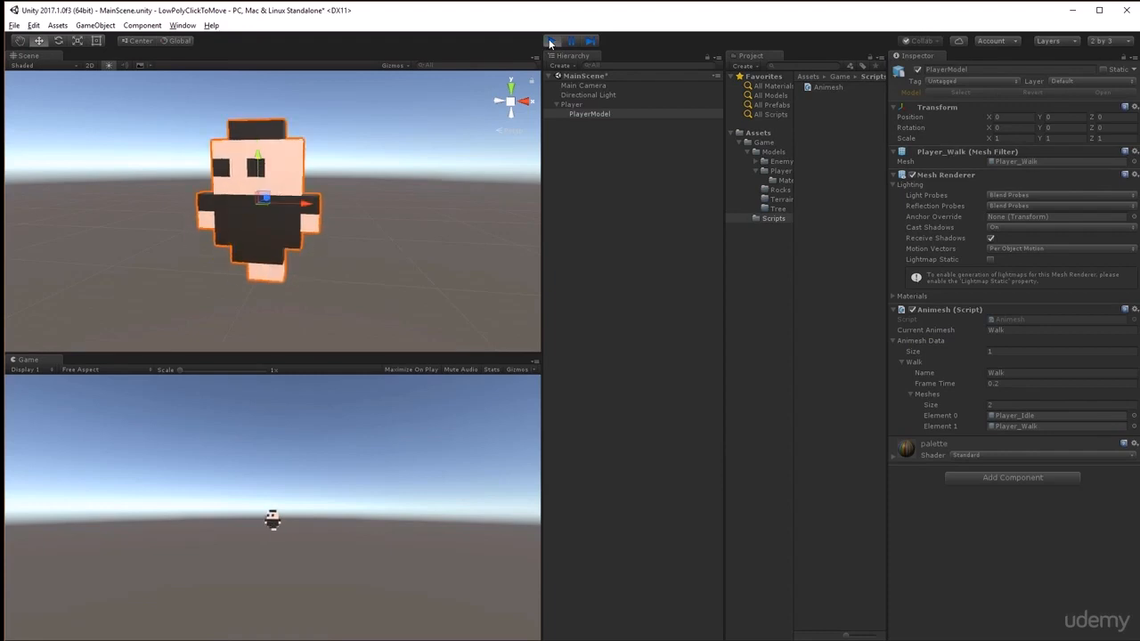
{"action": "left_click", "coordinate": [549, 41]}
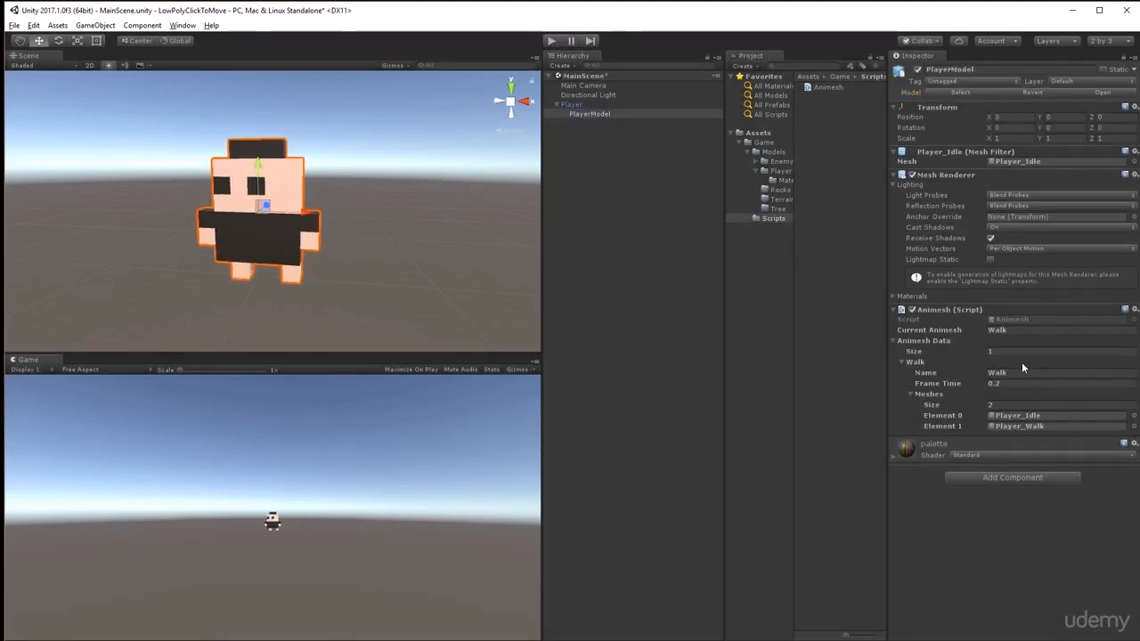
Increase the Animesh Data size to 2 and check the fields of the second entry, leaving it collapsed
{"action": "left_click", "coordinate": [998, 351]}
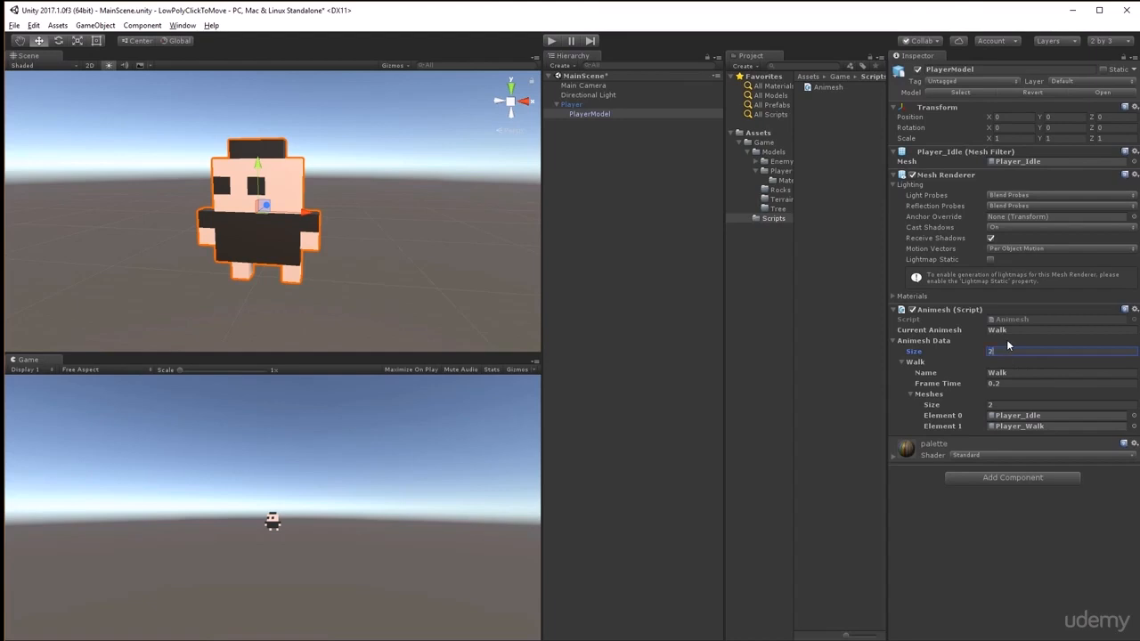
{"action": "type", "text": "2"}
{"action": "key", "text": "Return"}
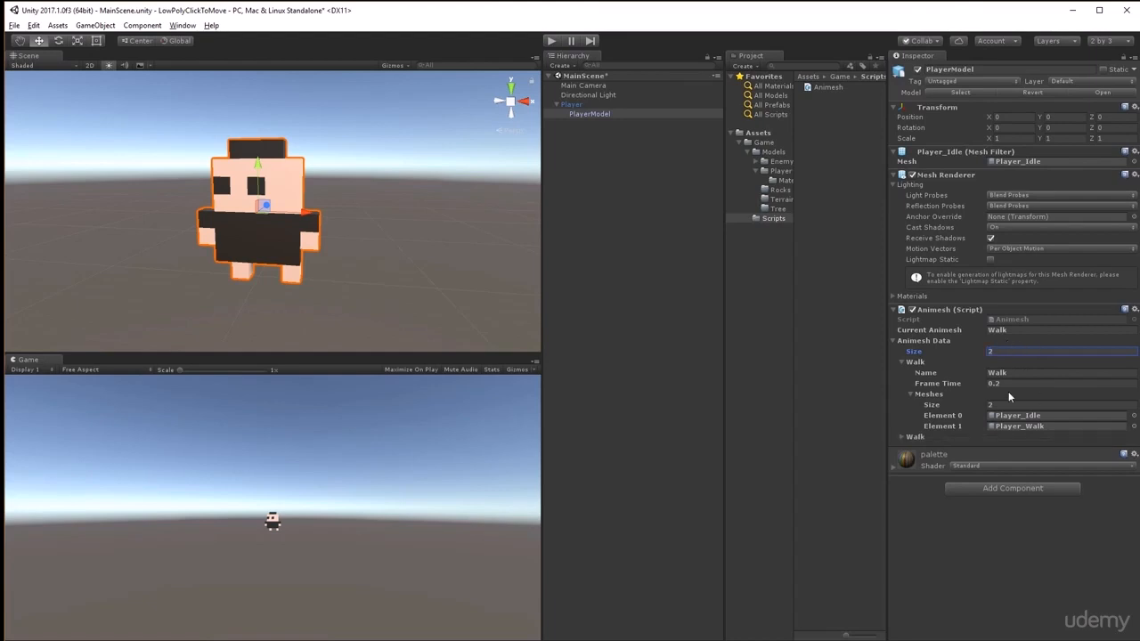
{"action": "left_click", "coordinate": [902, 436]}
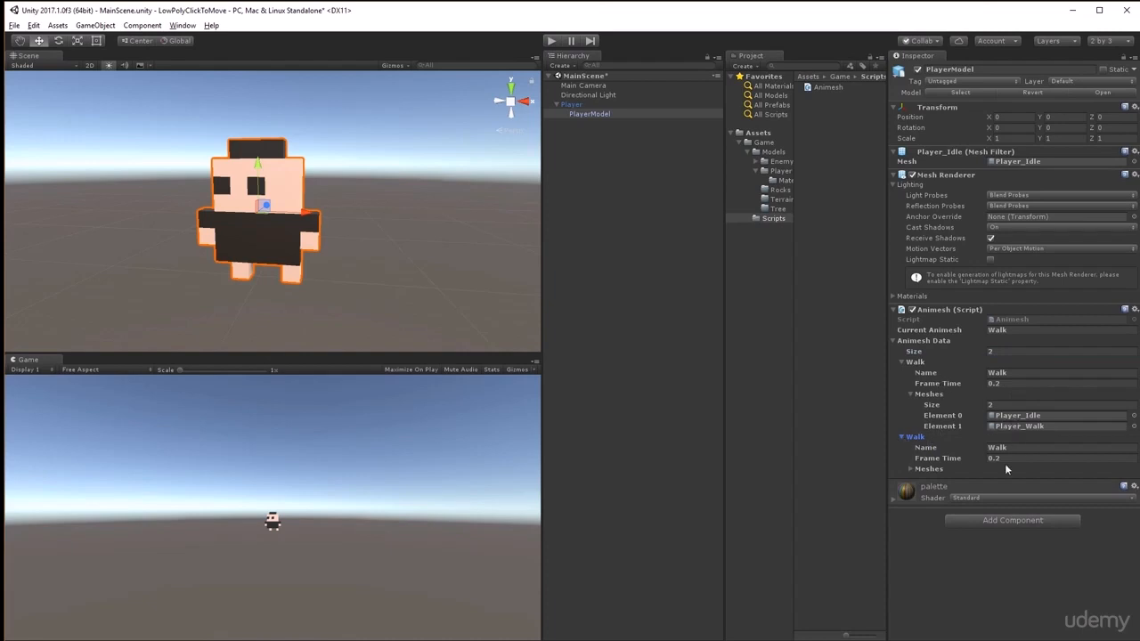
{"action": "left_click", "coordinate": [902, 437]}
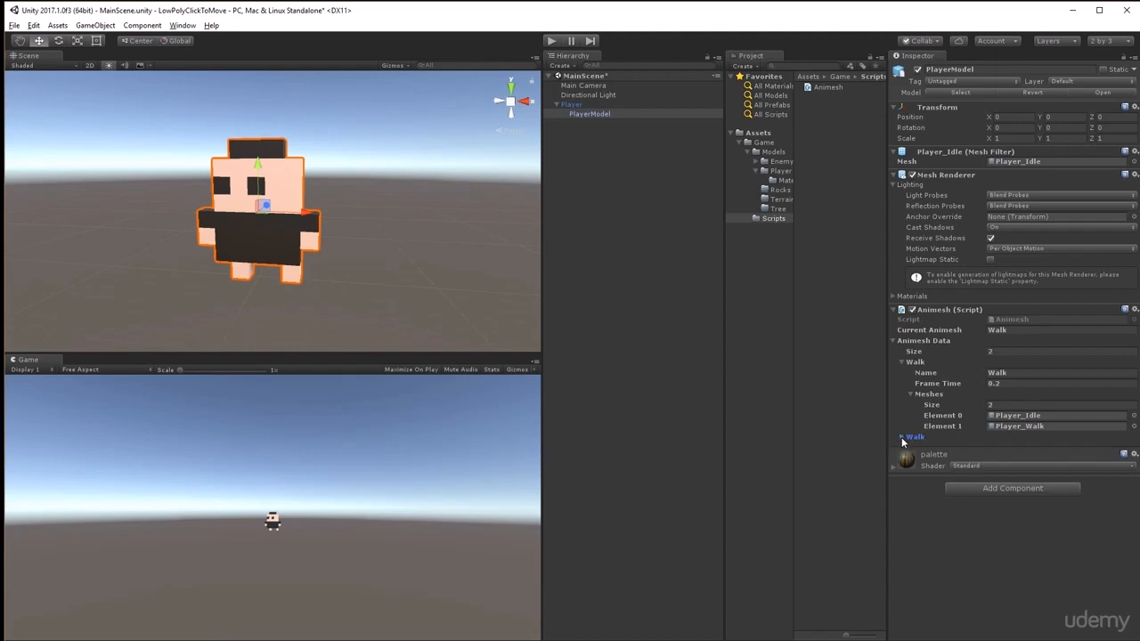
Rename the first Animesh Data entry to Idle and set its Meshes size to 1, keeping the Player_Idle mesh
{"action": "left_click", "coordinate": [1022, 372]}
{"action": "type", "text": "Idle"}
{"action": "key", "text": "Tab"}
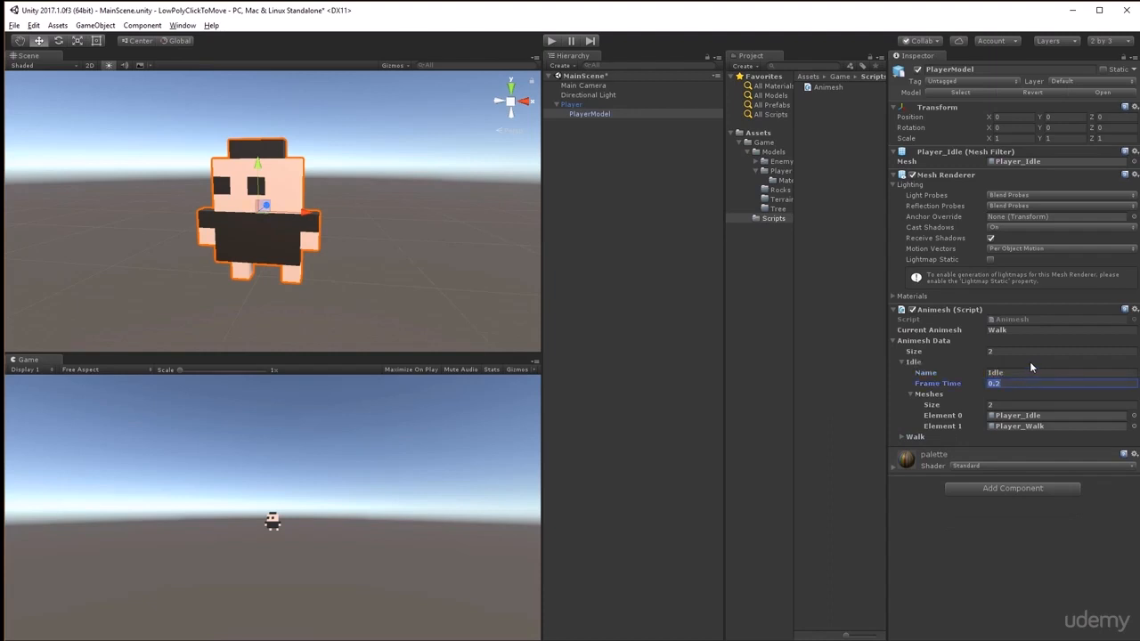
{"action": "left_click", "coordinate": [1000, 405]}
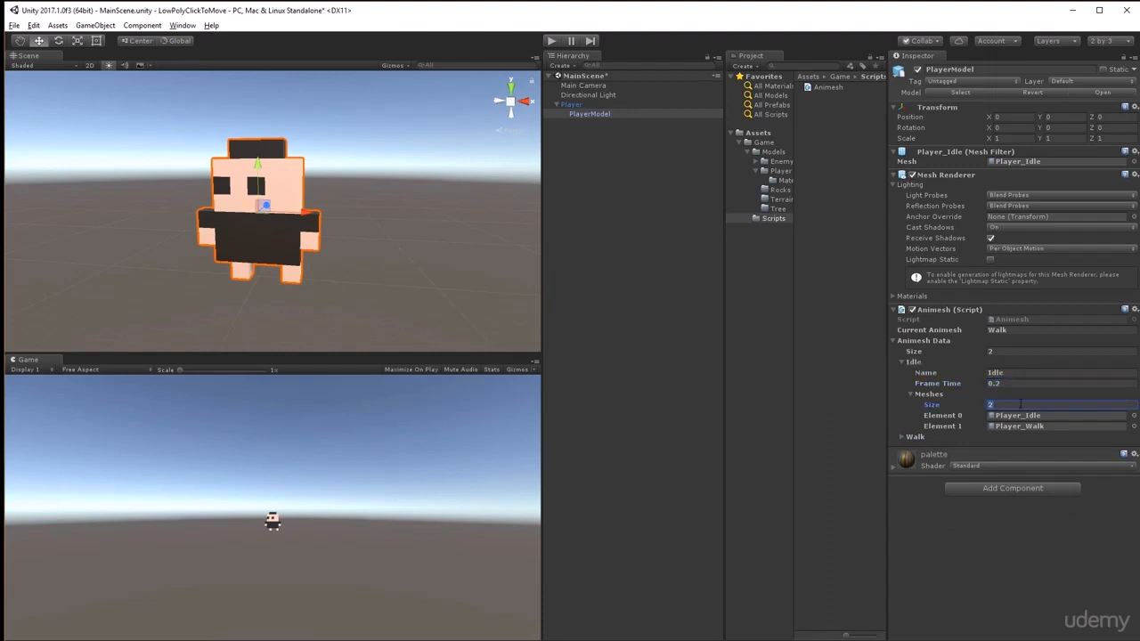
{"action": "type", "text": "1"}
{"action": "key", "text": "Tab"}
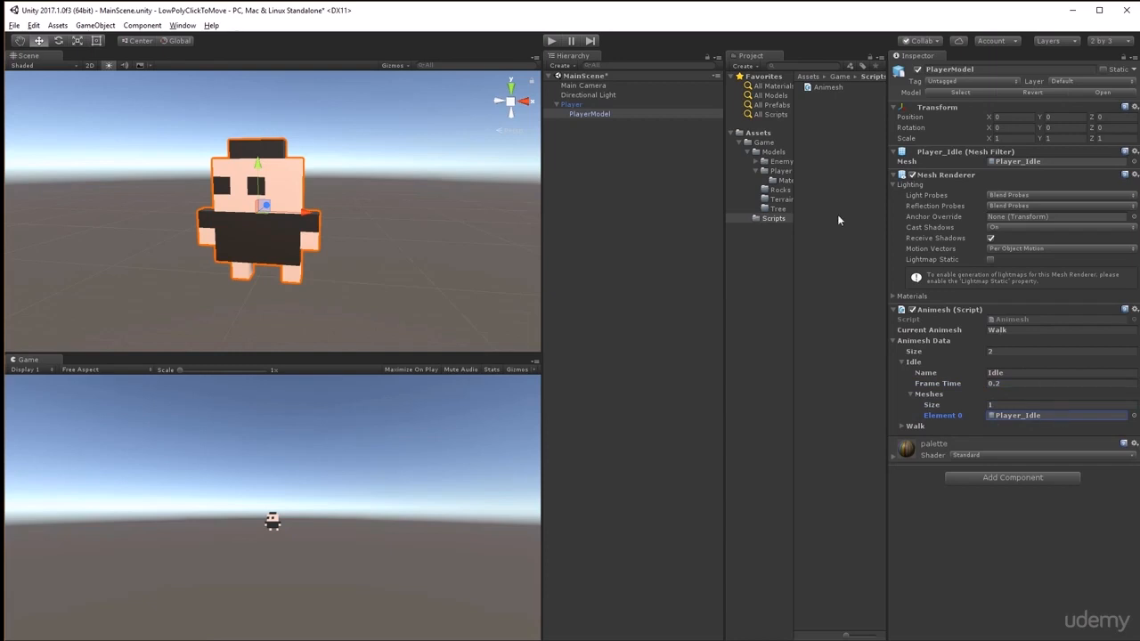
Run the scene and test the animation by switching Current Animesh to Idle, then to Walk, and back to Idle
{"action": "left_click", "coordinate": [551, 41]}
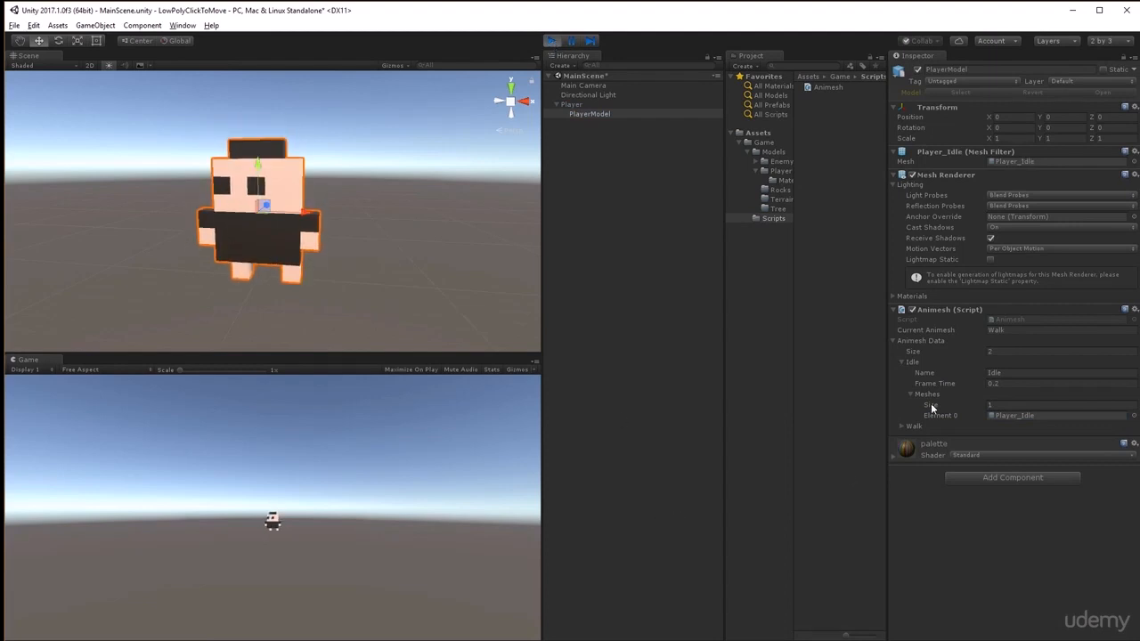
{"action": "left_click", "coordinate": [1013, 331]}
{"action": "type", "text": "Idle"}
{"action": "key", "text": "Tab"}
{"action": "left_click", "coordinate": [1017, 329]}
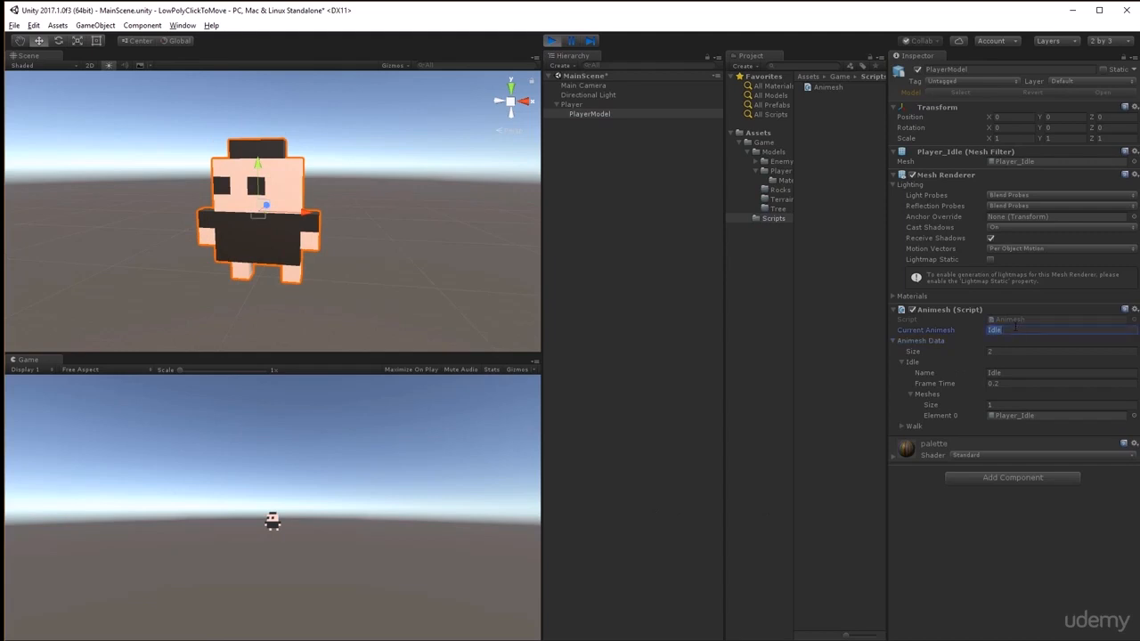
{"action": "type", "text": "Walk"}
{"action": "double_click", "coordinate": [1020, 328]}
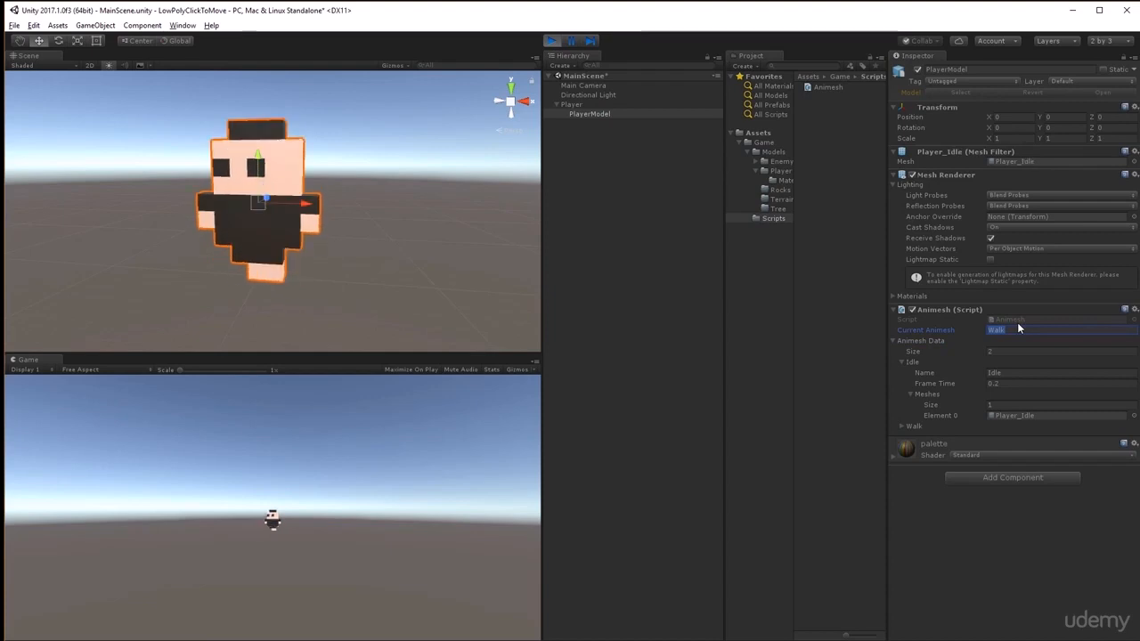
{"action": "type", "text": "Idle"}
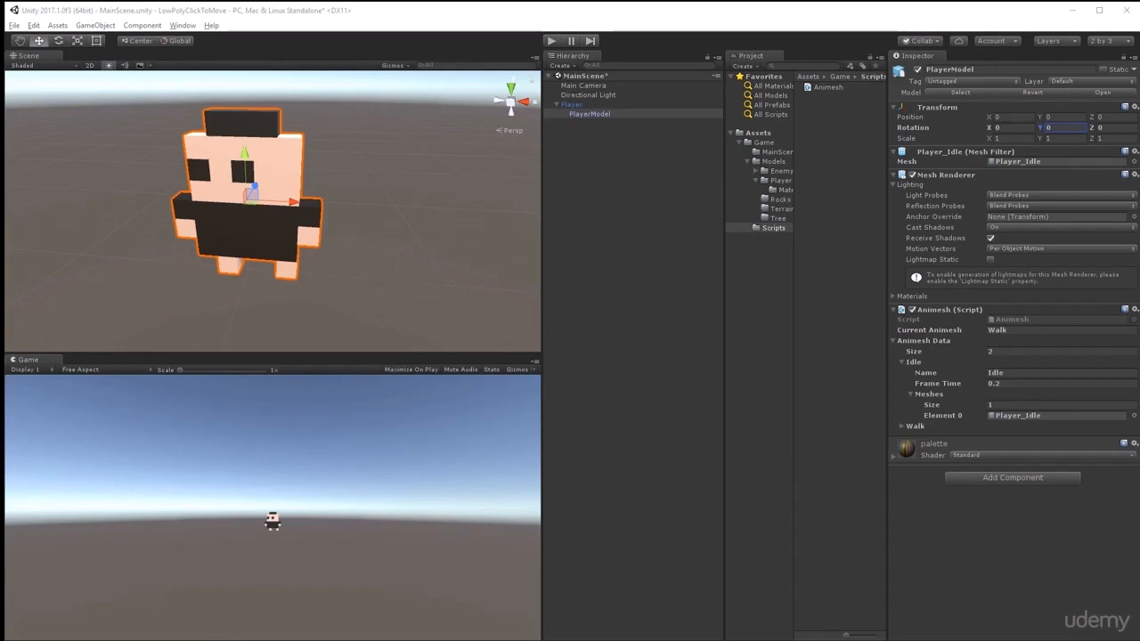
Bring the ClickToMove script into the Scripts folder and attach it to Player with Layer Mask Floor set to Everything
{"action": "left_click_drag", "start_coordinate": [829, 193], "coordinate": [829, 193]}
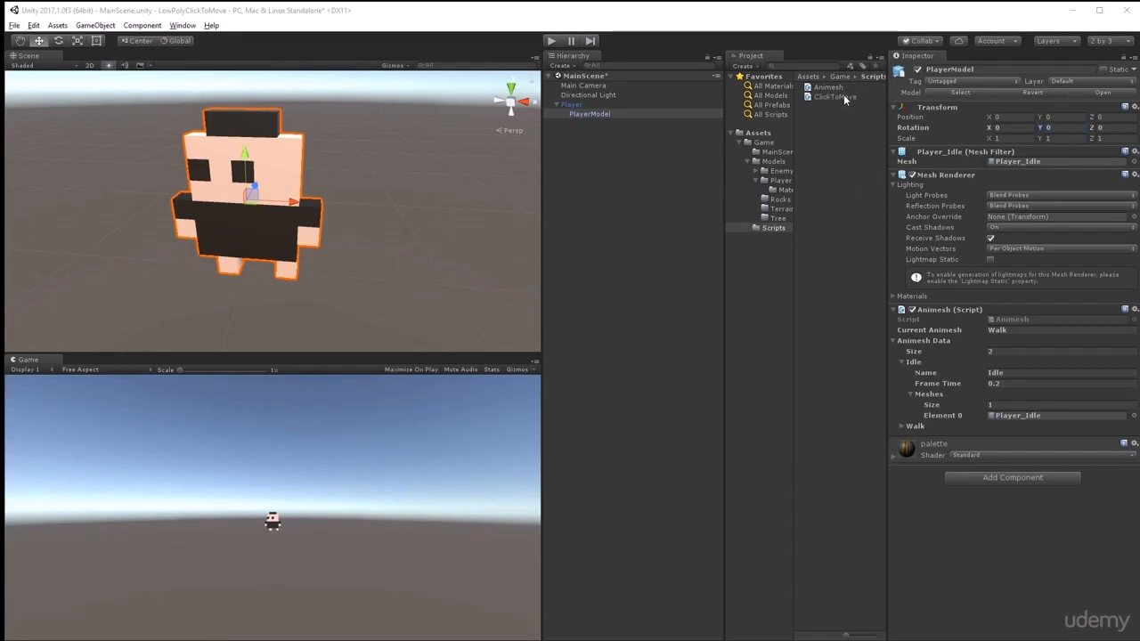
{"action": "left_click", "coordinate": [573, 105]}
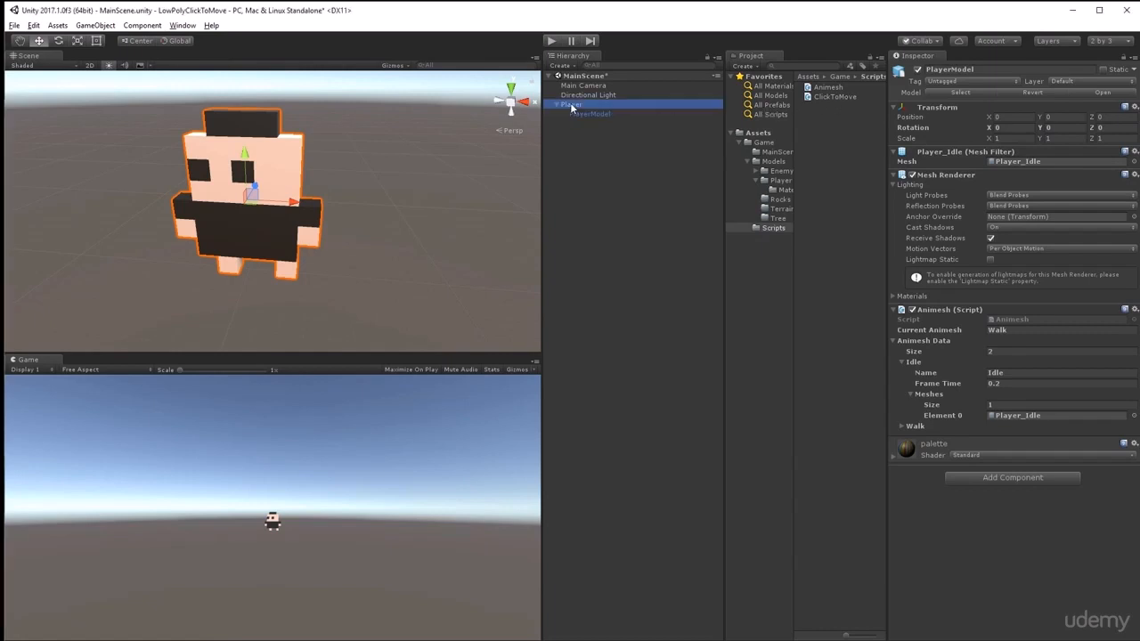
{"action": "left_click", "coordinate": [588, 115]}
{"action": "left_click", "coordinate": [574, 104]}
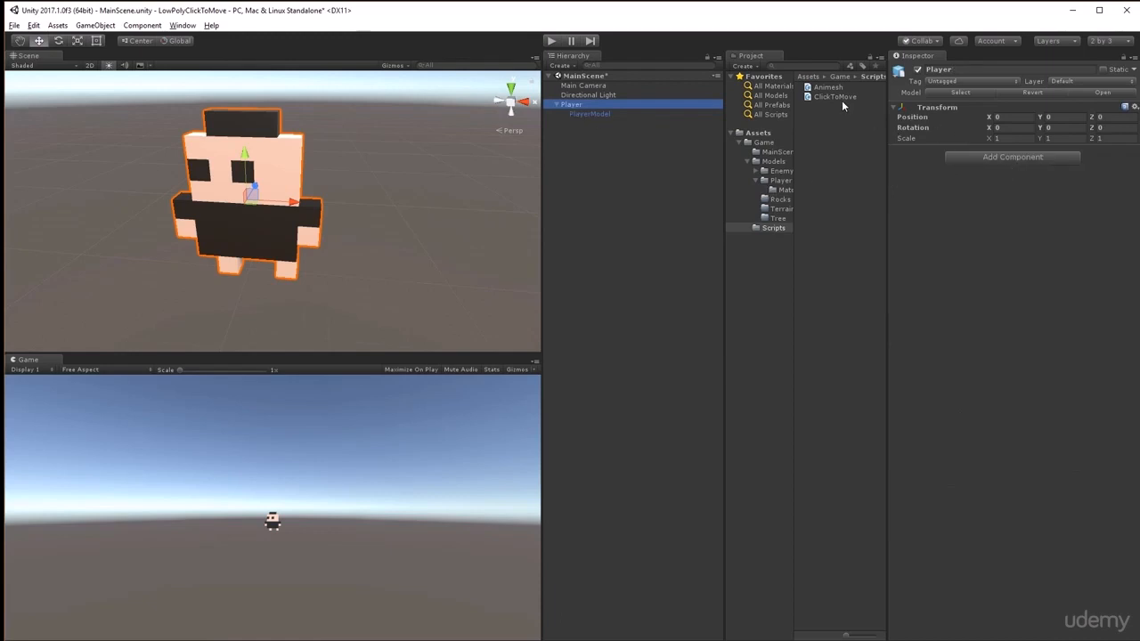
{"action": "left_click_drag", "start_coordinate": [829, 96], "coordinate": [986, 199]}
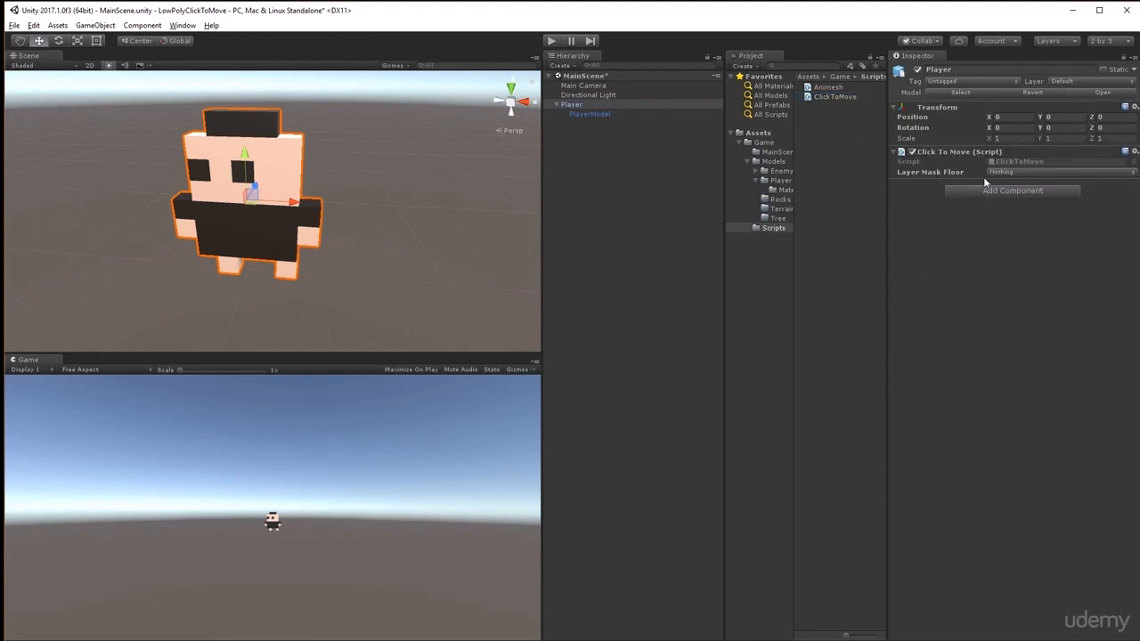
{"action": "left_click", "coordinate": [1065, 172]}
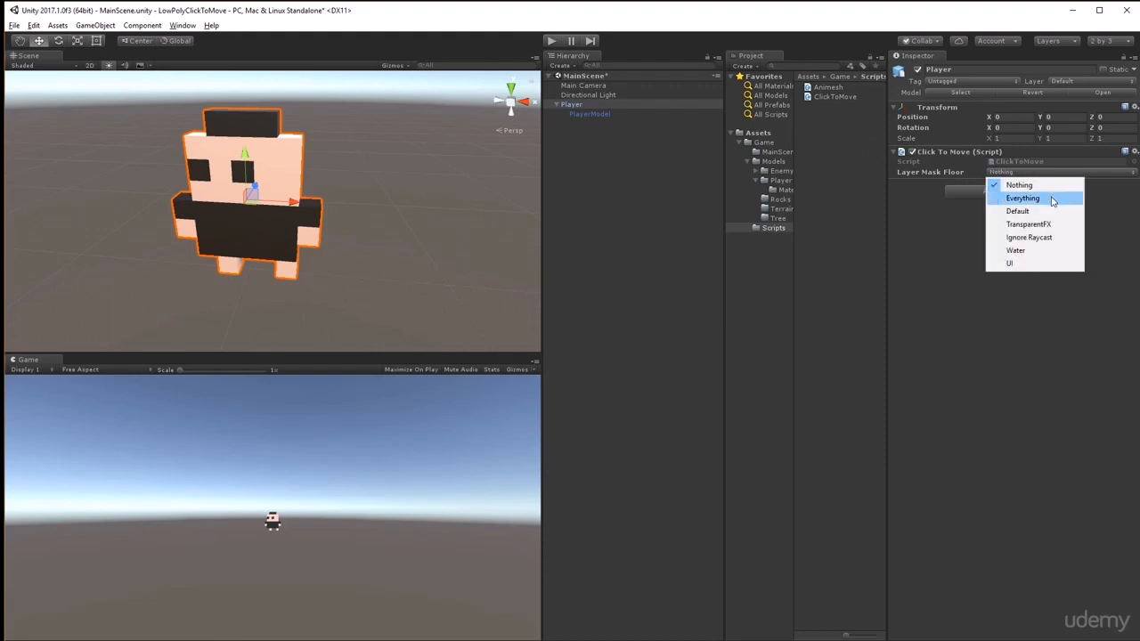
{"action": "left_click", "coordinate": [1052, 199]}
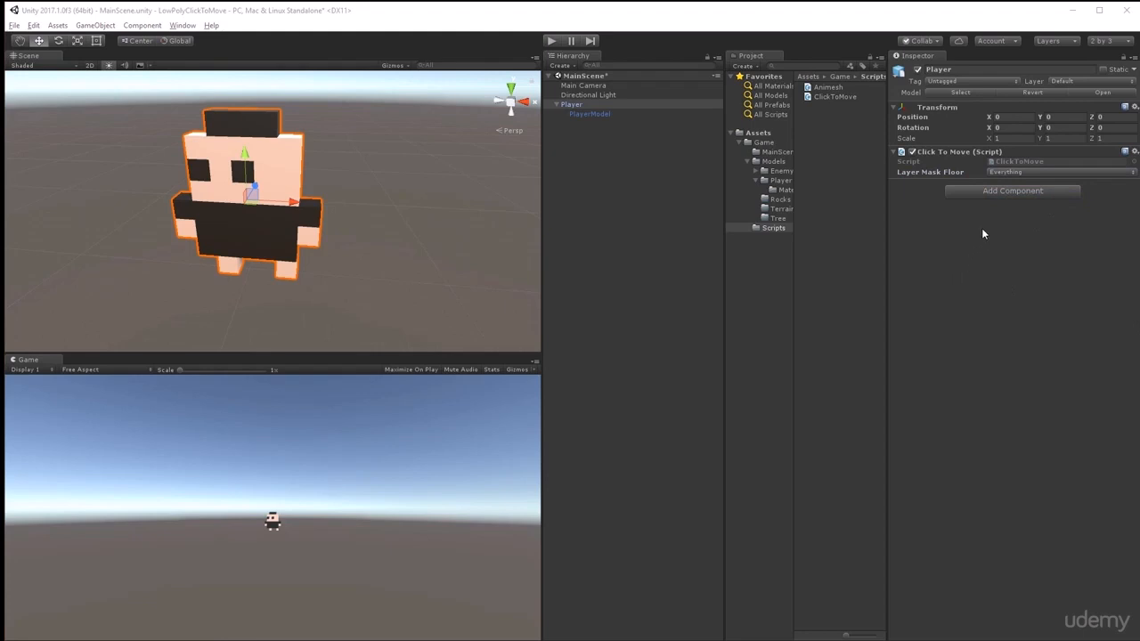
Add a Nav Mesh Agent component to Player and set its Height to 1
{"action": "left_click", "coordinate": [1034, 194]}
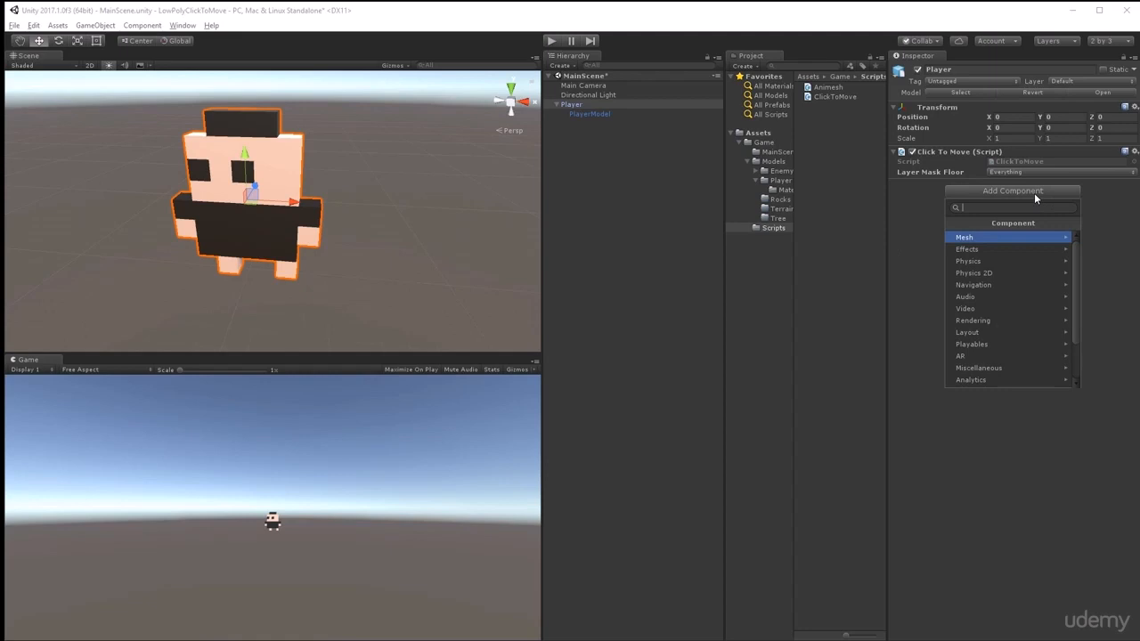
{"action": "type", "text": "nav"}
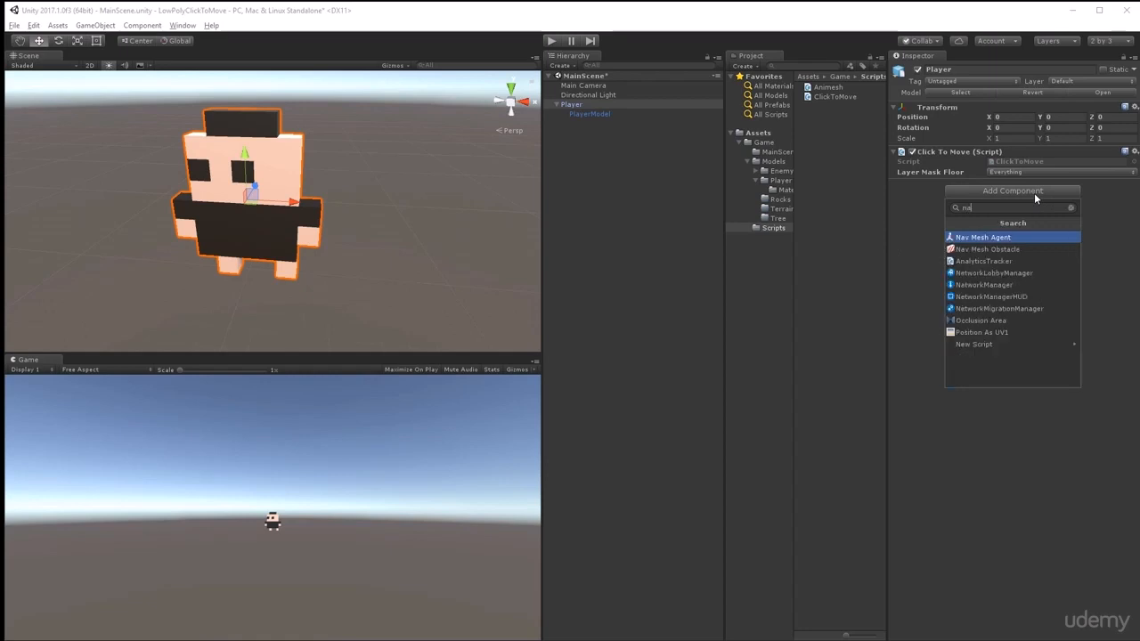
{"action": "left_click", "coordinate": [1005, 237]}
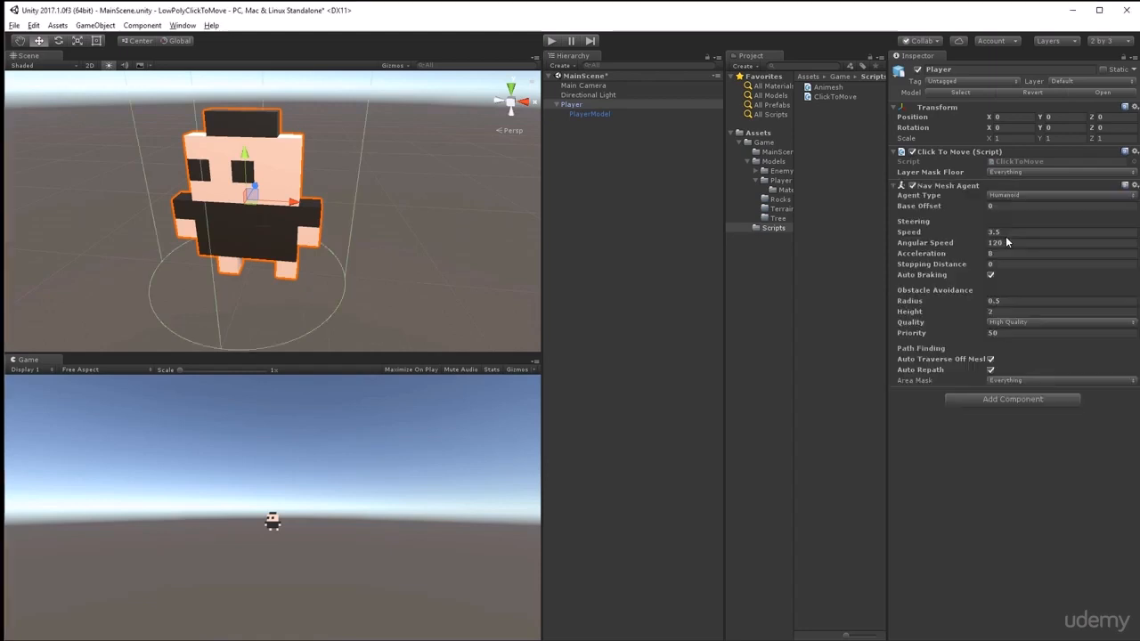
{"action": "scroll", "coordinate": [331, 178], "scroll_direction": "down", "scroll_amount": 3}
{"action": "scroll", "coordinate": [334, 187], "scroll_direction": "down", "scroll_amount": 4}
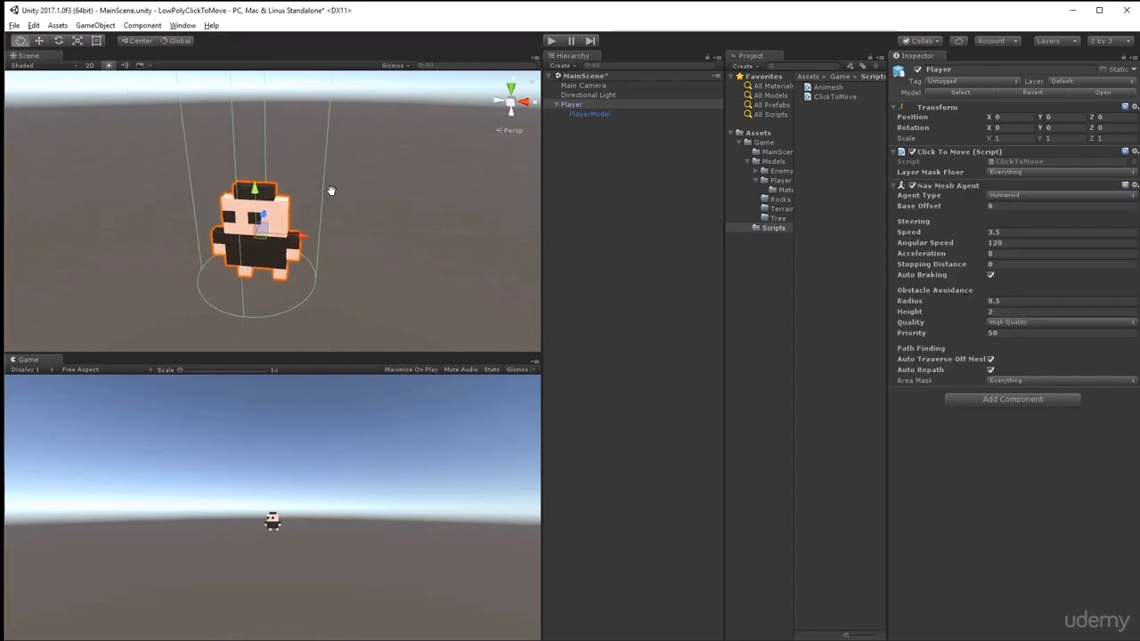
{"action": "middle_click_drag", "start_coordinate": [336, 206], "coordinate": [358, 209]}
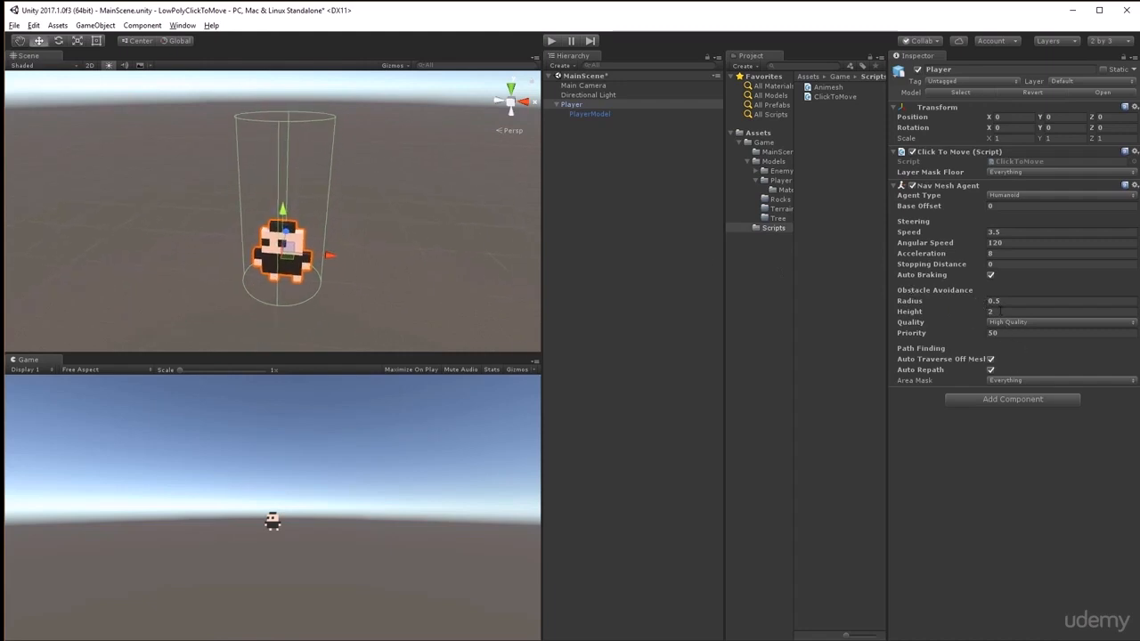
{"action": "left_click", "coordinate": [1001, 312]}
{"action": "type", "text": "1"}
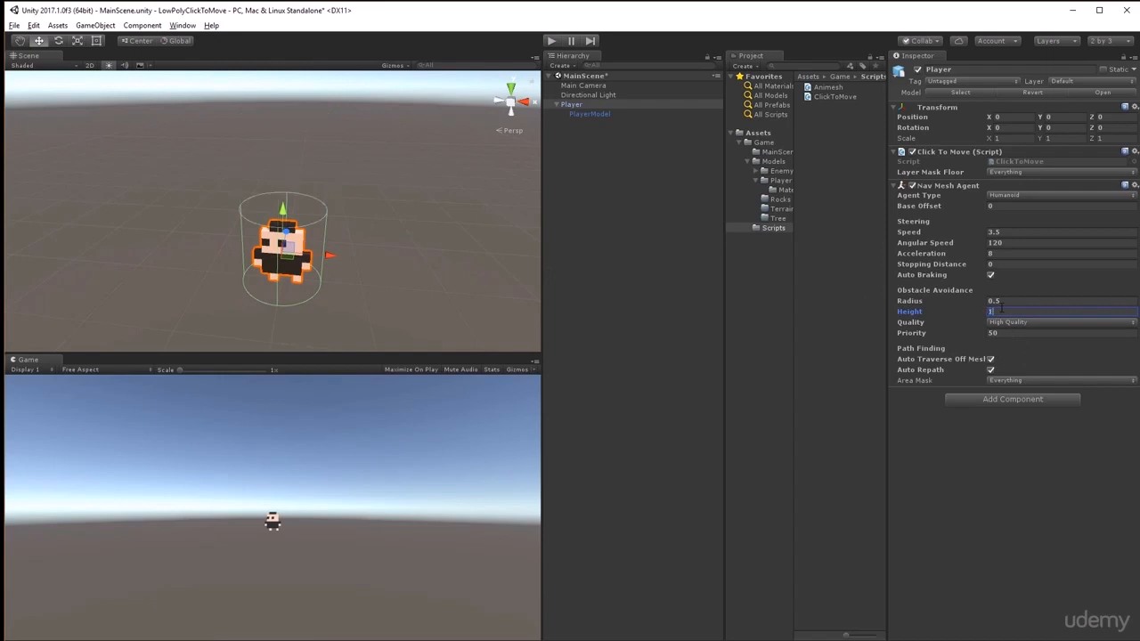
{"action": "key", "text": "Tab"}
{"action": "middle_click_drag", "start_coordinate": [446, 285], "coordinate": [419, 233]}
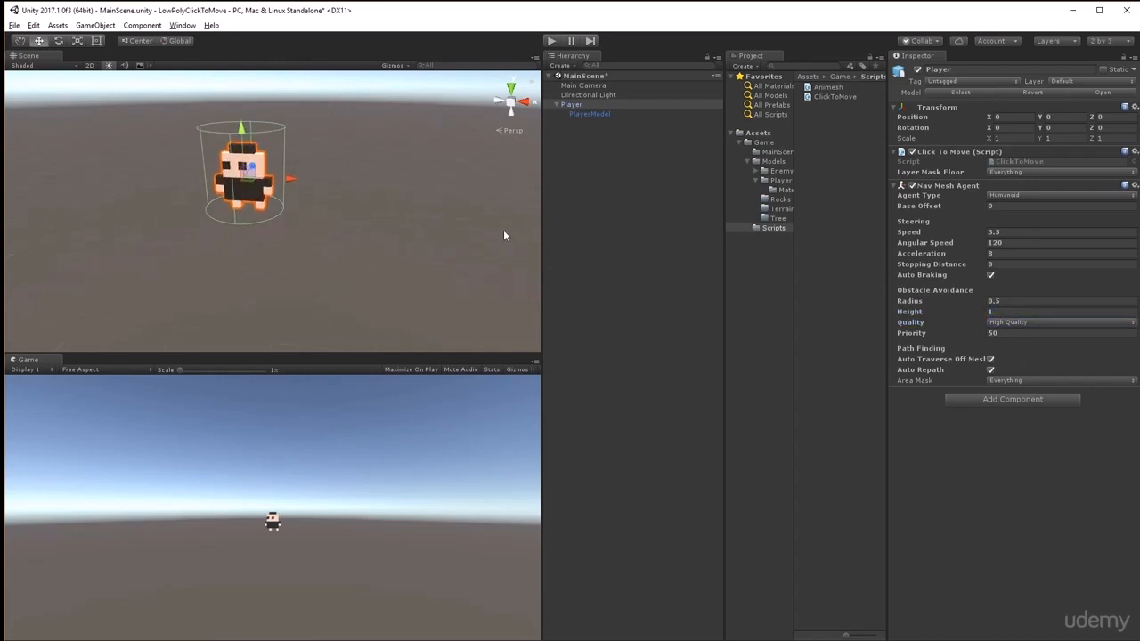
Create a plane at position 0, 0, 0 and adjust Player's height to about Y 0.002 so it stands on the plane
{"action": "left_click", "coordinate": [579, 162]}
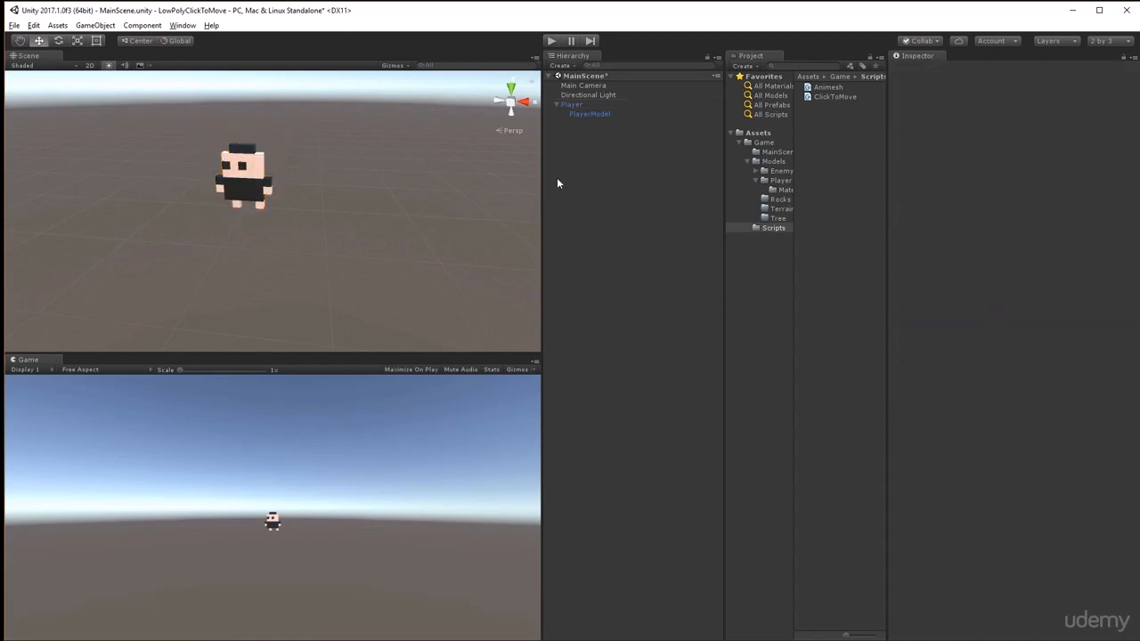
{"action": "right_click", "coordinate": [560, 160]}
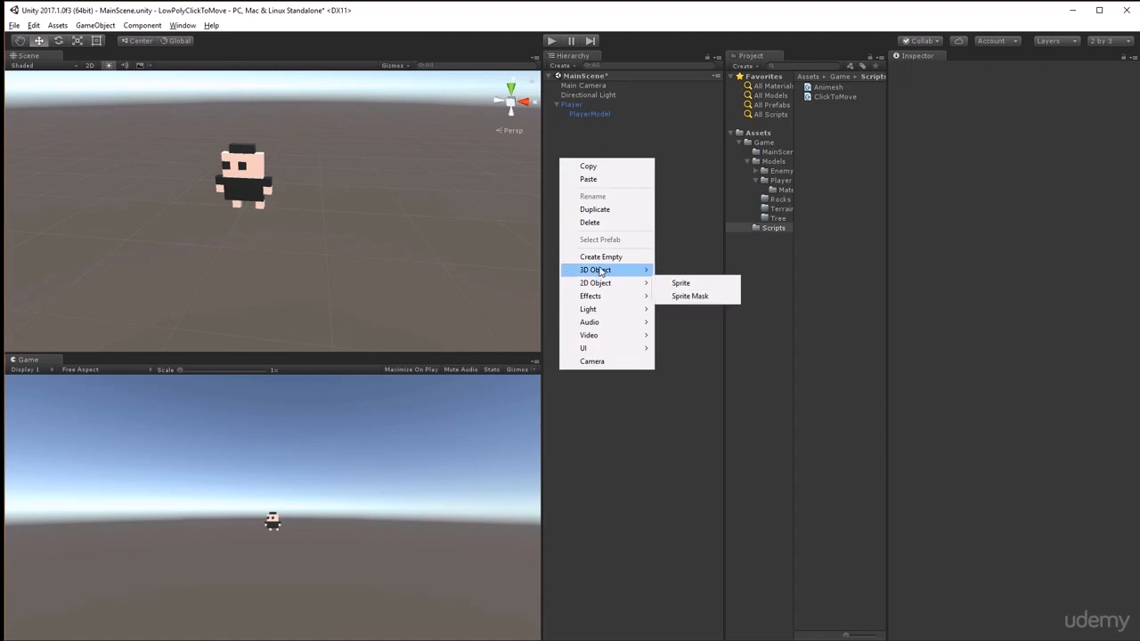
{"action": "mouse_move", "coordinate": [600, 271]}
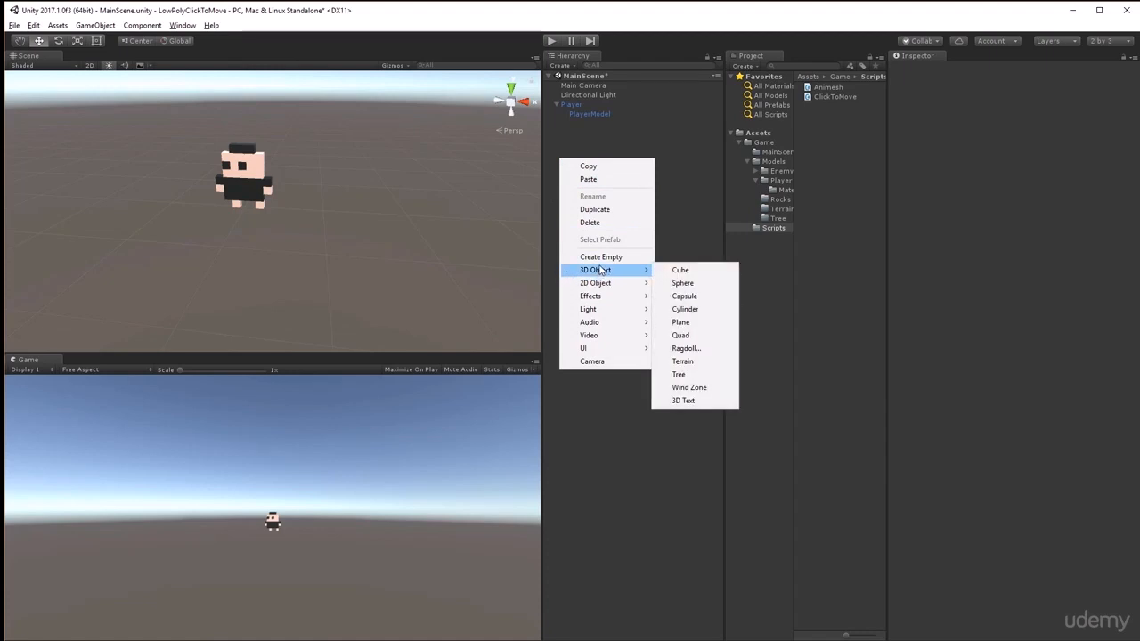
{"action": "left_click", "coordinate": [695, 327]}
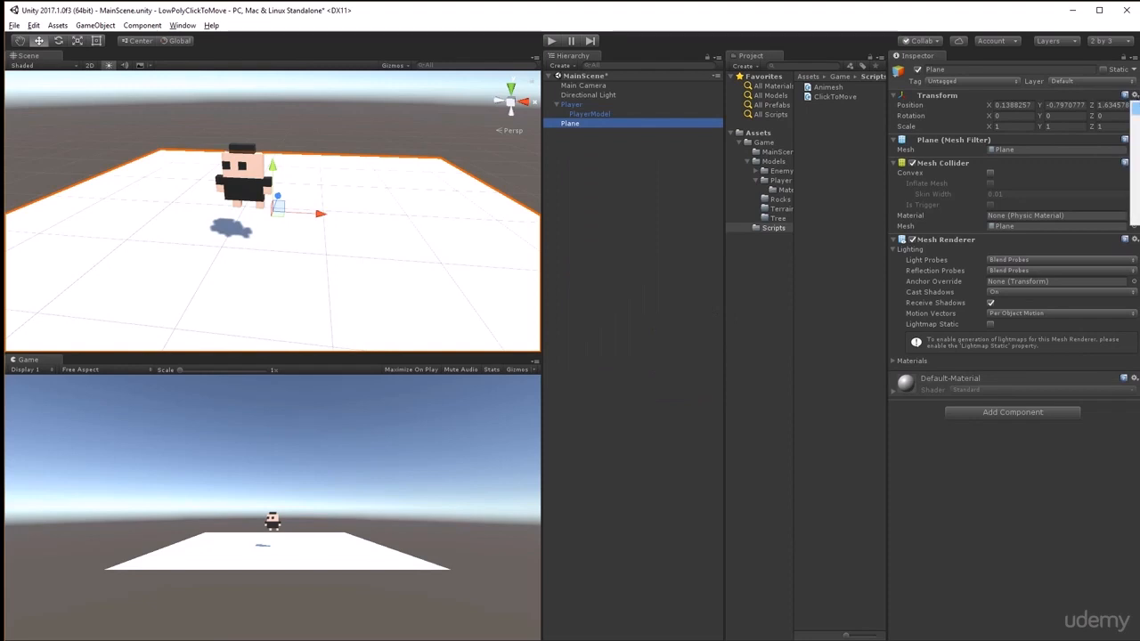
{"action": "left_click", "coordinate": [1136, 107]}
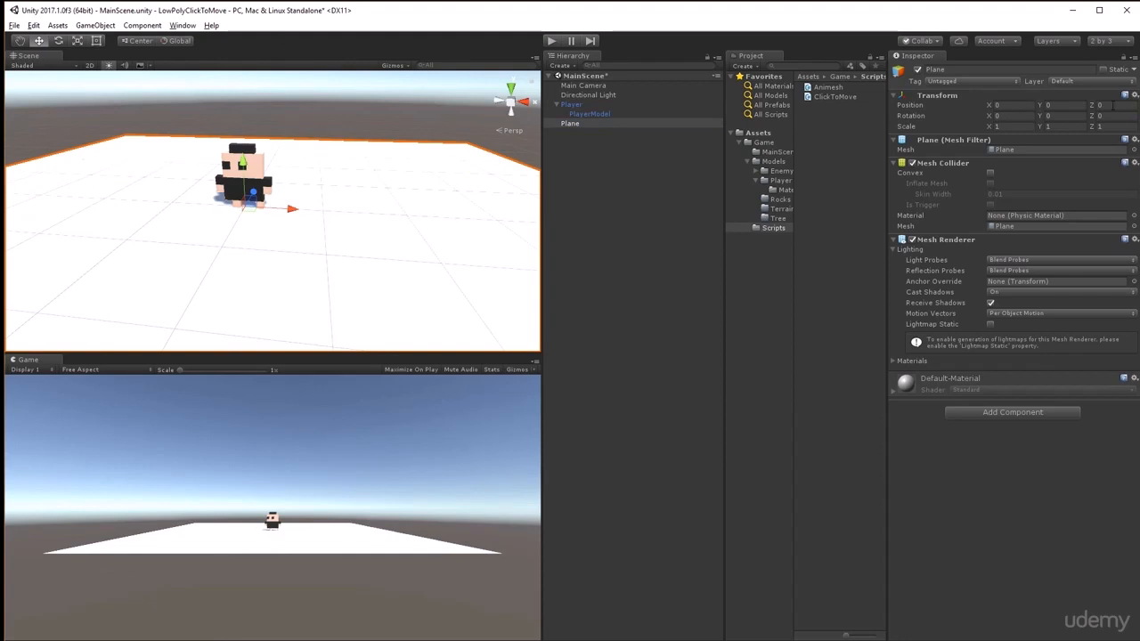
{"action": "left_click", "coordinate": [583, 104]}
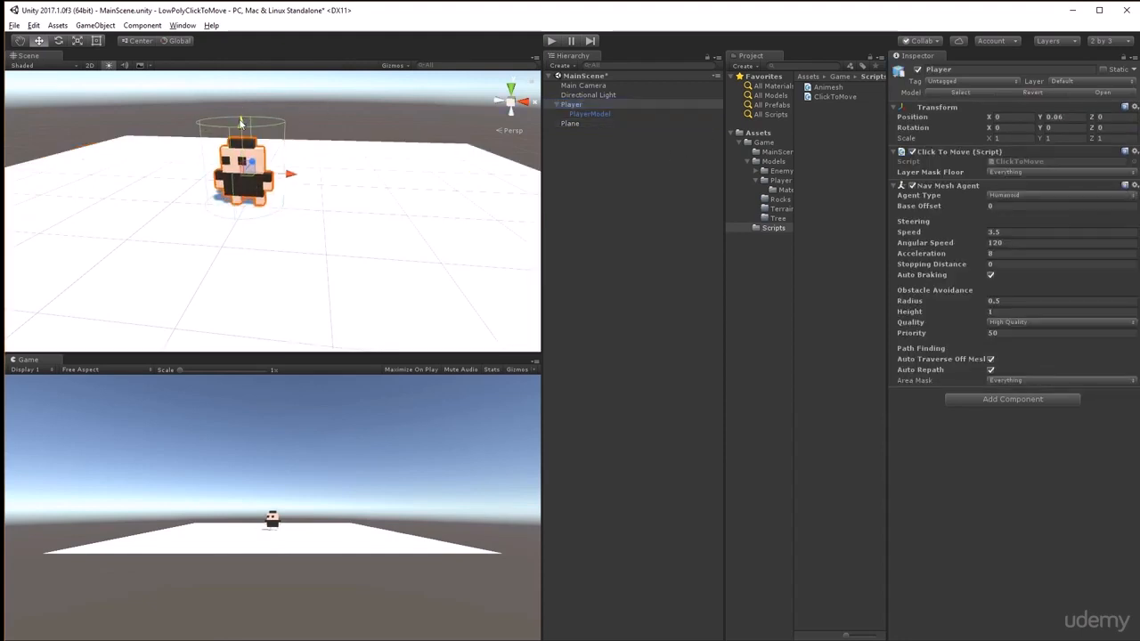
{"action": "left_click_drag", "start_coordinate": [240, 122], "coordinate": [234, 142]}
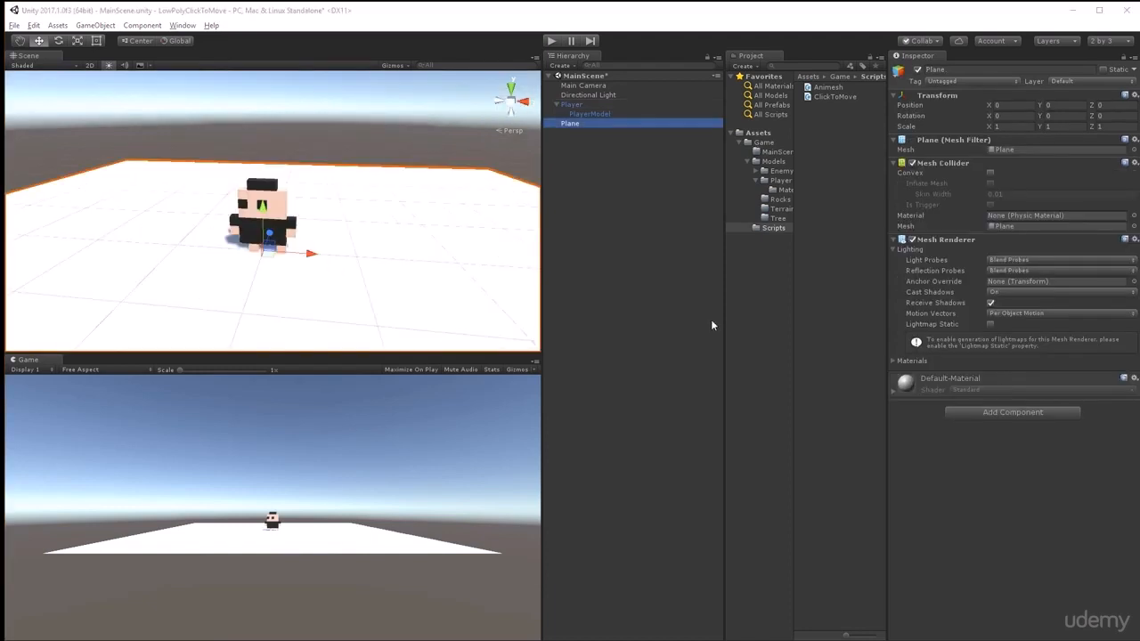
Mark the Plane as Navigation Static and bake the NavMesh with the existing agent settings
{"action": "left_click", "coordinate": [610, 123]}
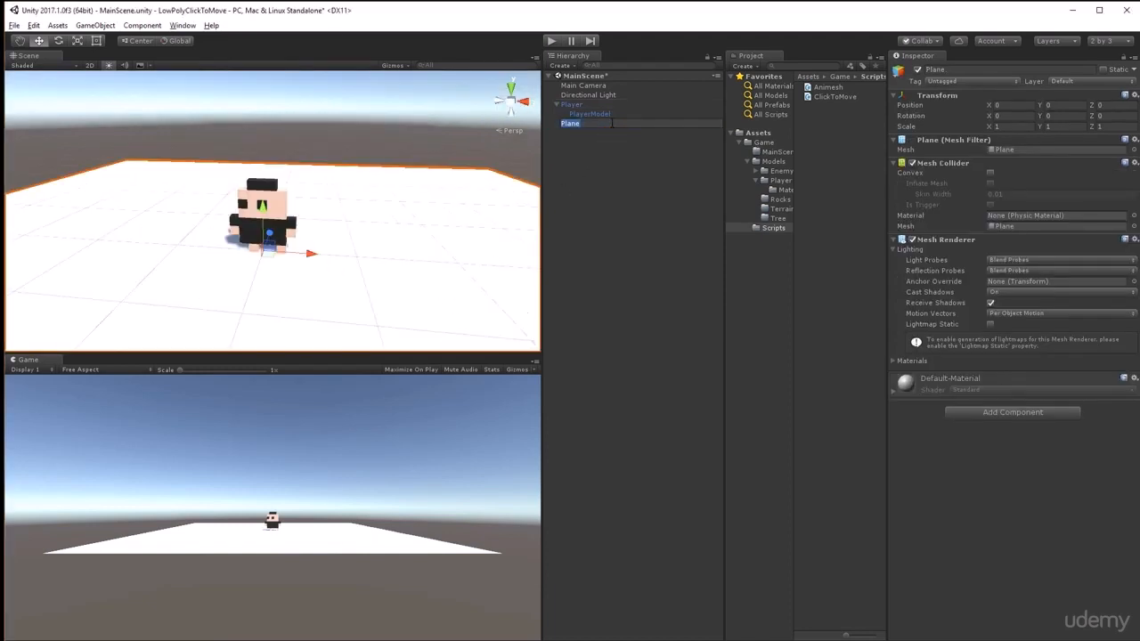
{"action": "left_click", "coordinate": [188, 26]}
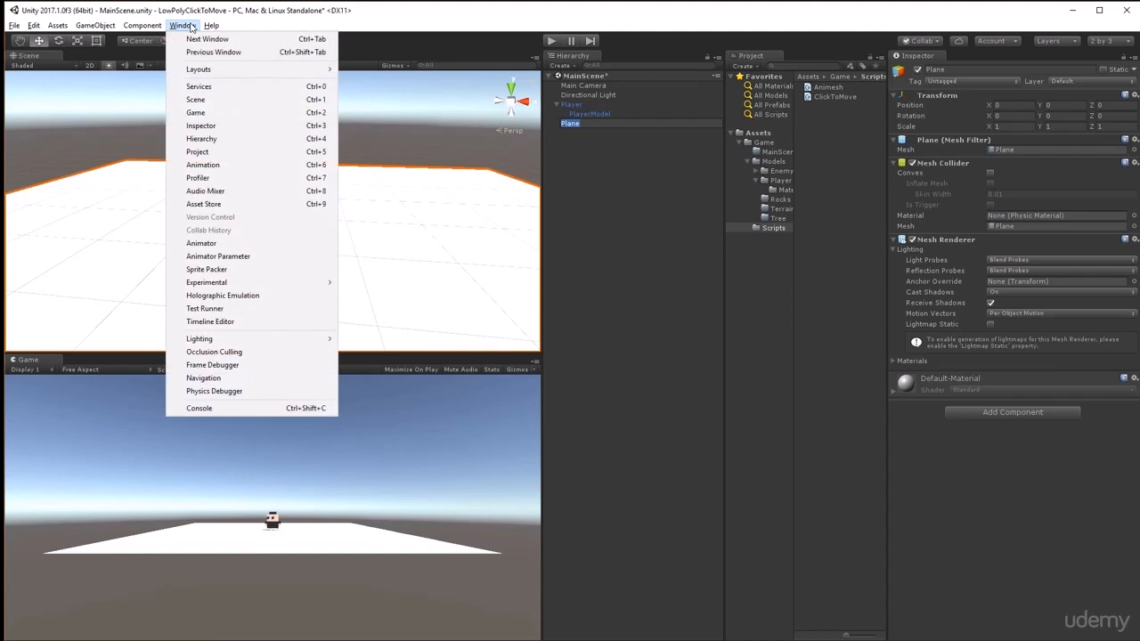
{"action": "left_click", "coordinate": [212, 378]}
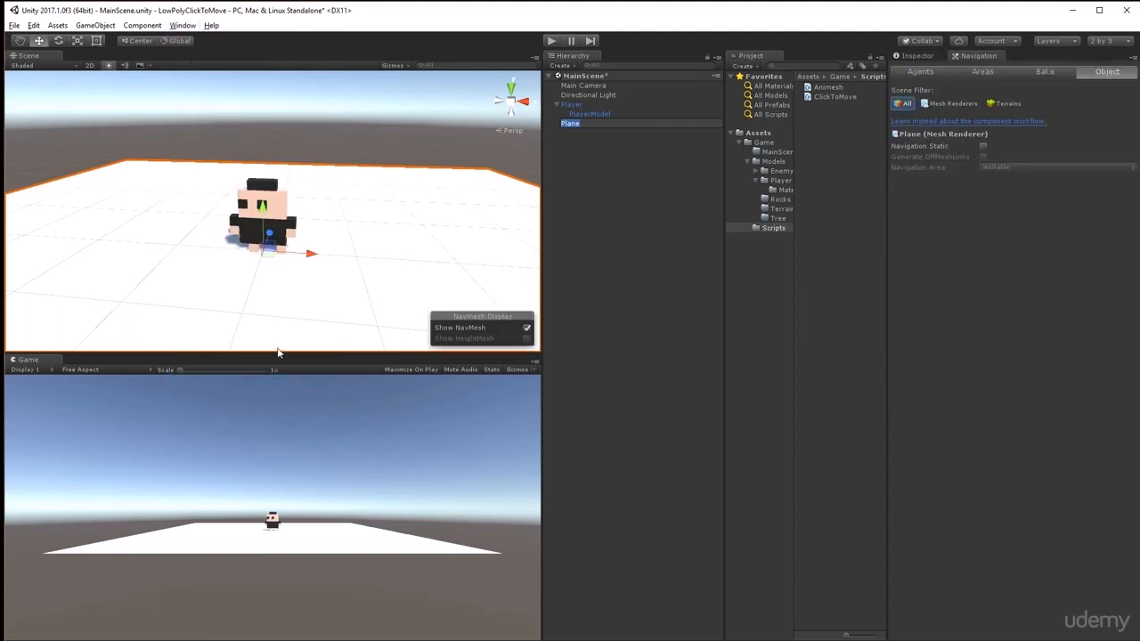
{"action": "left_click", "coordinate": [984, 147]}
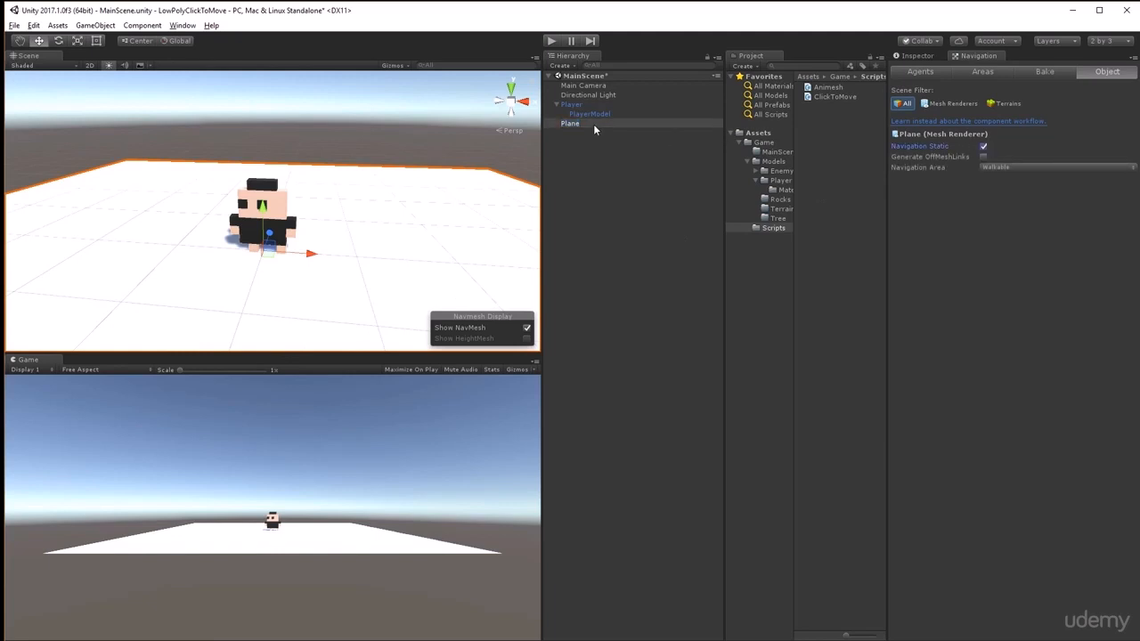
{"action": "left_click", "coordinate": [985, 147]}
{"action": "left_click", "coordinate": [985, 146]}
{"action": "left_click", "coordinate": [1044, 72]}
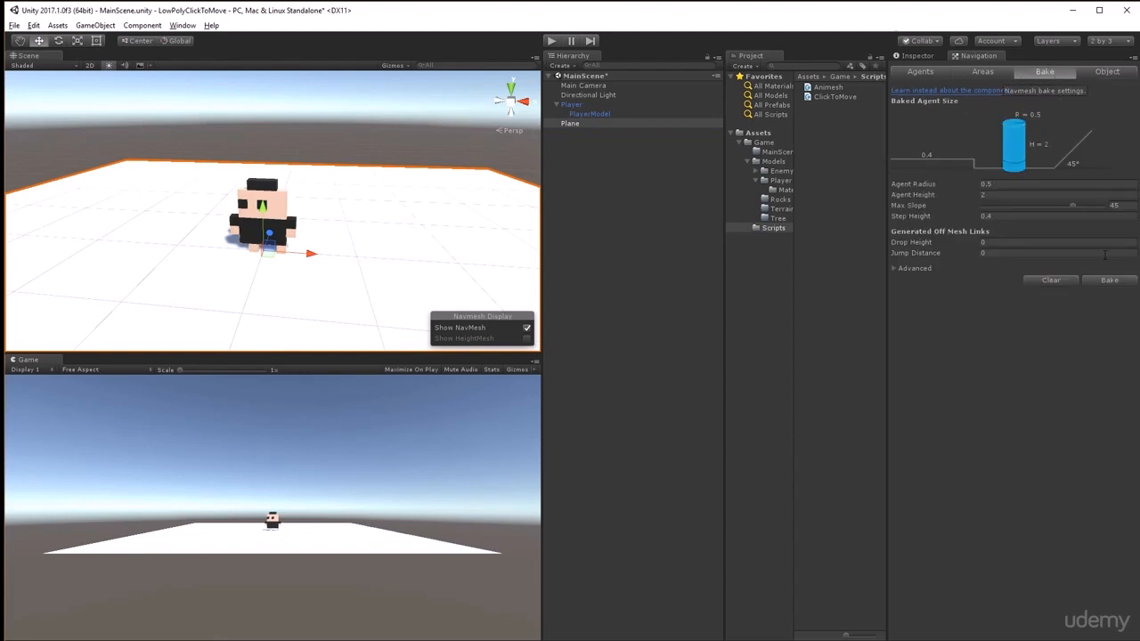
{"action": "left_click", "coordinate": [1113, 282]}
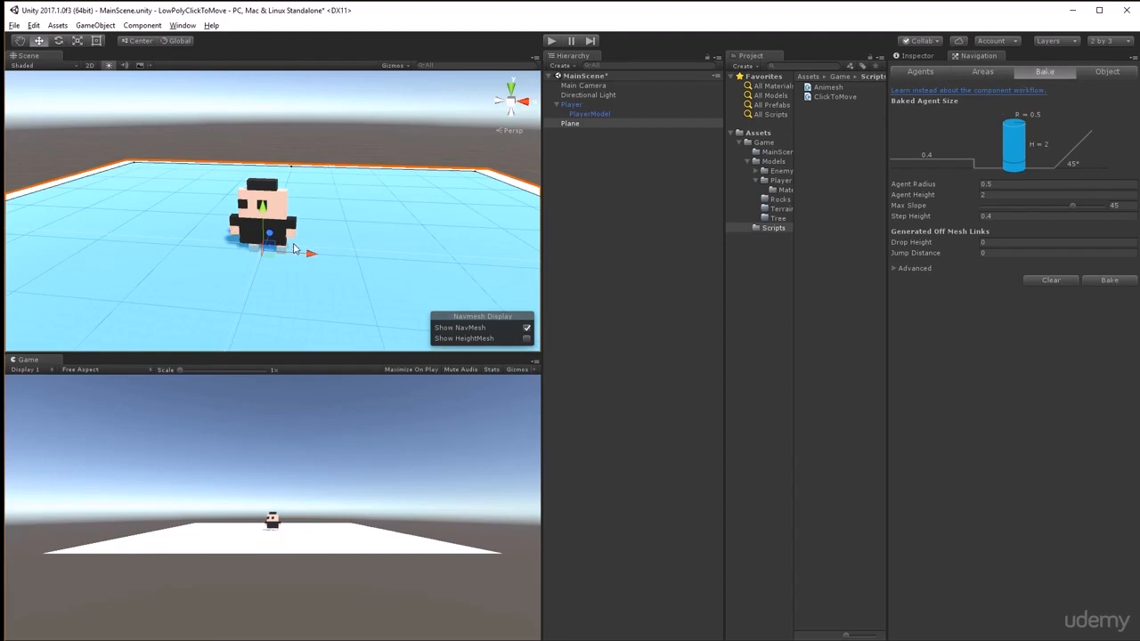
Close the Navigation window and select Player to show its components
{"action": "right_click", "coordinate": [982, 57]}
{"action": "left_click", "coordinate": [1003, 92]}
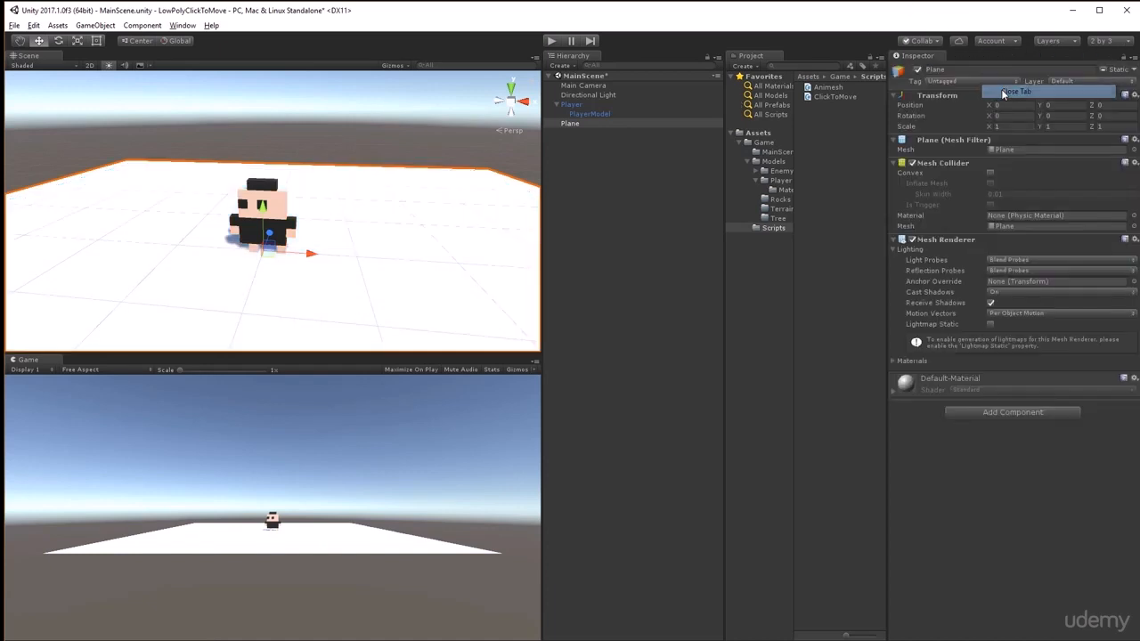
{"action": "left_click", "coordinate": [575, 104]}
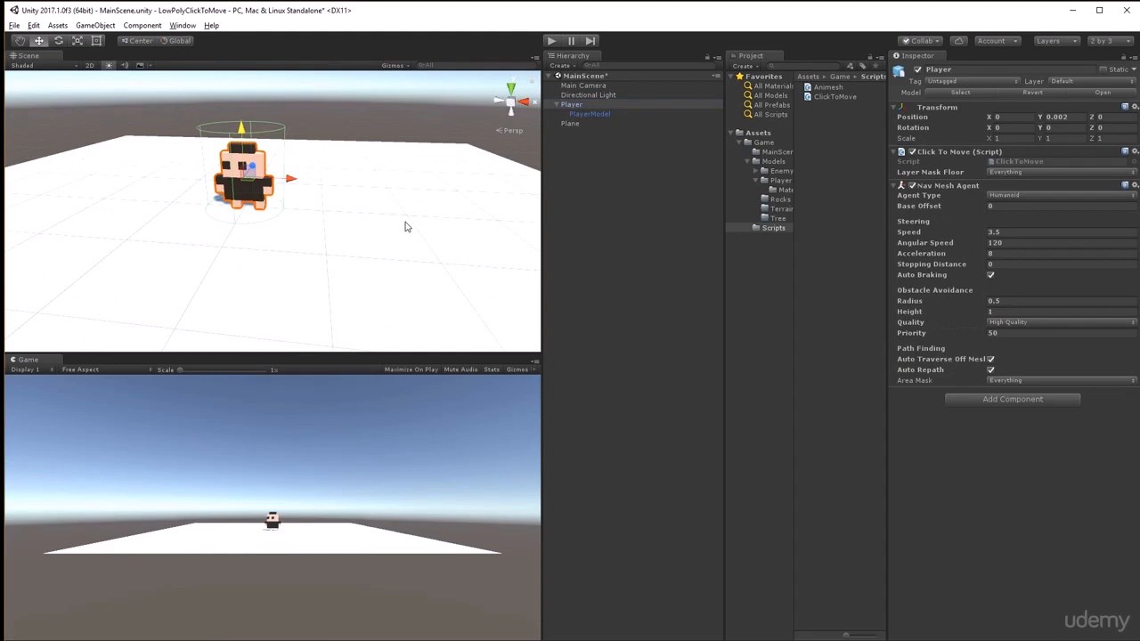
Play the scene, send Player to several different points on the plane to test its movement, and stop playback
{"action": "left_click", "coordinate": [551, 41]}
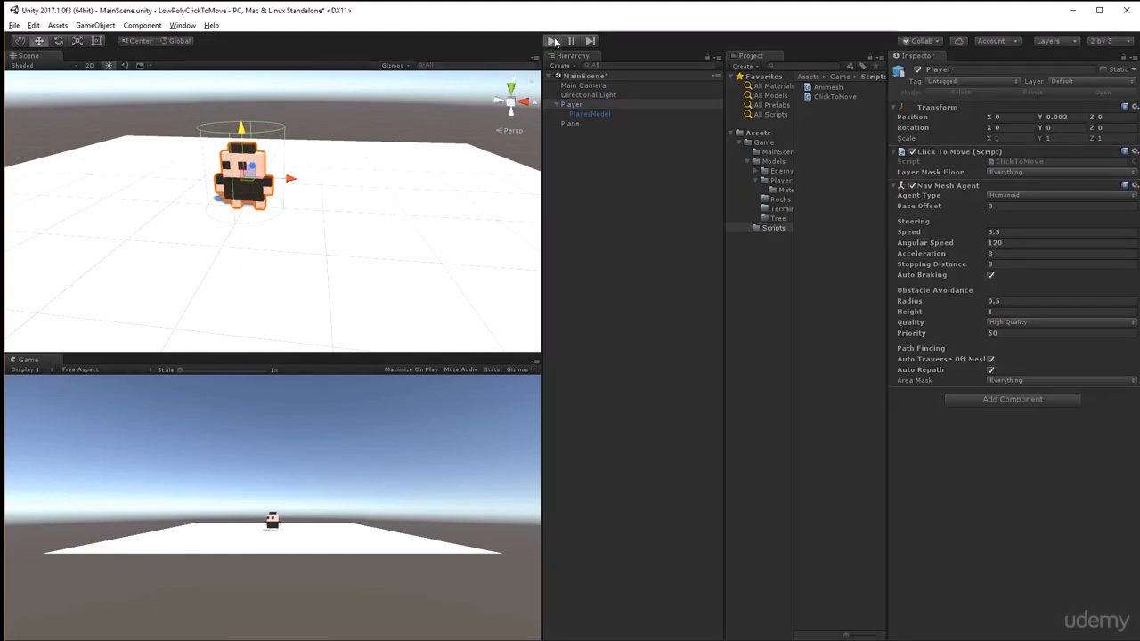
{"action": "left_click", "coordinate": [173, 558]}
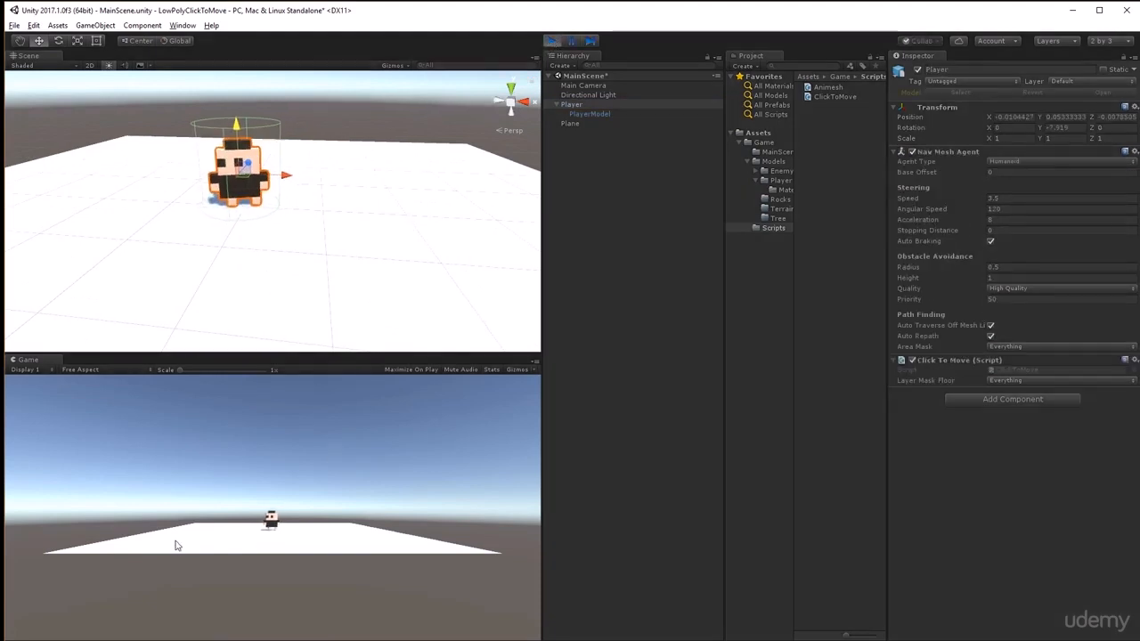
{"action": "left_click", "coordinate": [422, 549]}
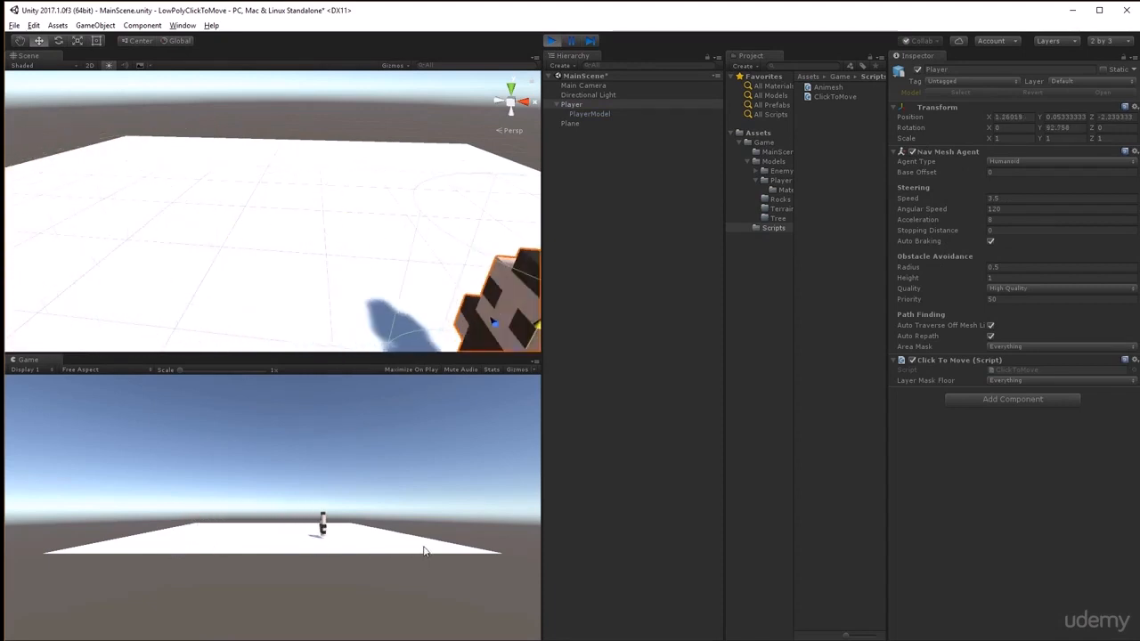
{"action": "left_click", "coordinate": [198, 532]}
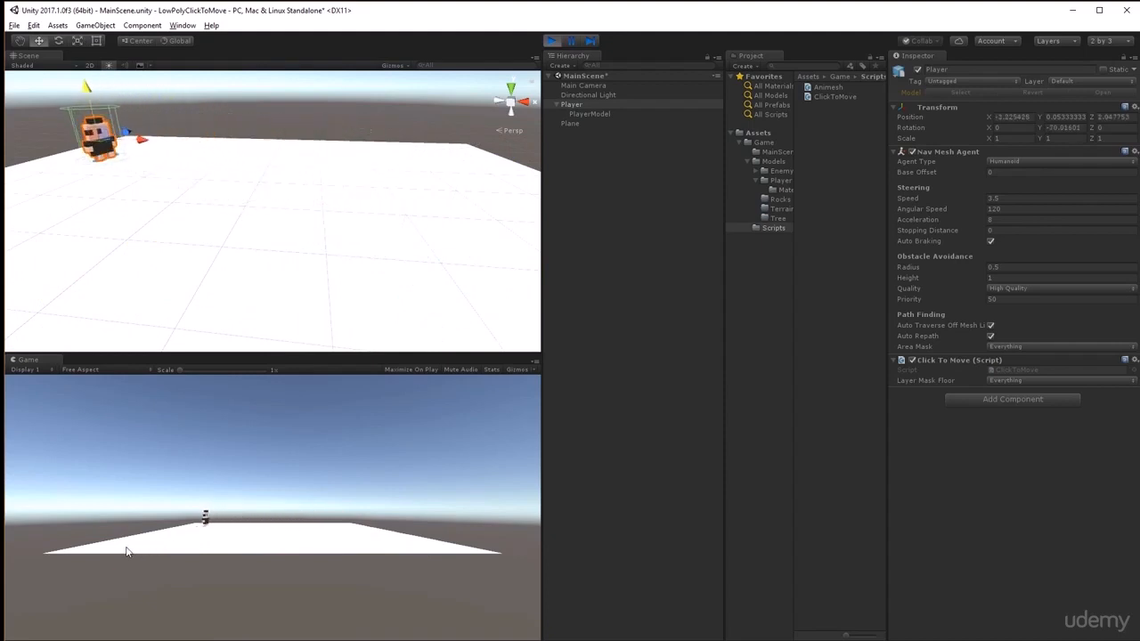
{"action": "left_click", "coordinate": [417, 550]}
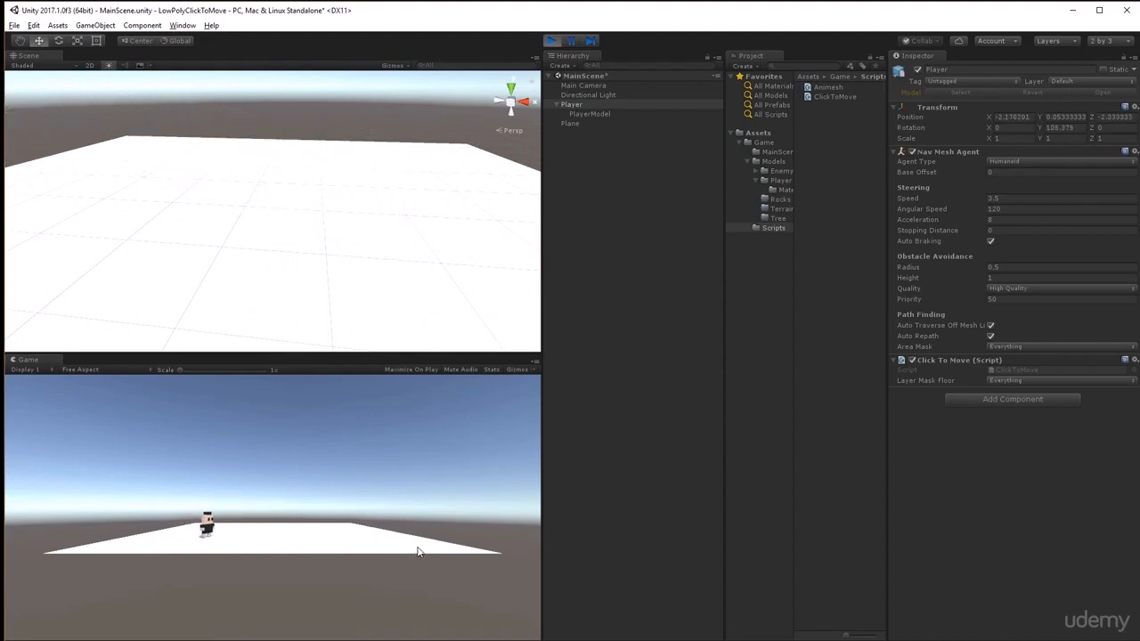
{"action": "left_click", "coordinate": [139, 547]}
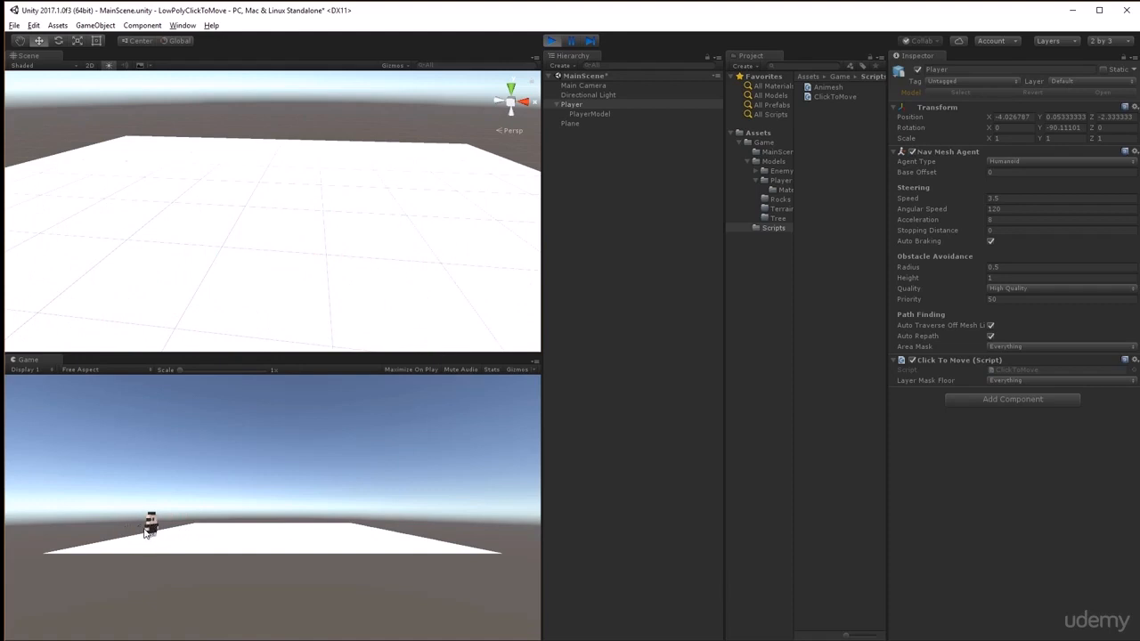
{"action": "left_click", "coordinate": [553, 41]}
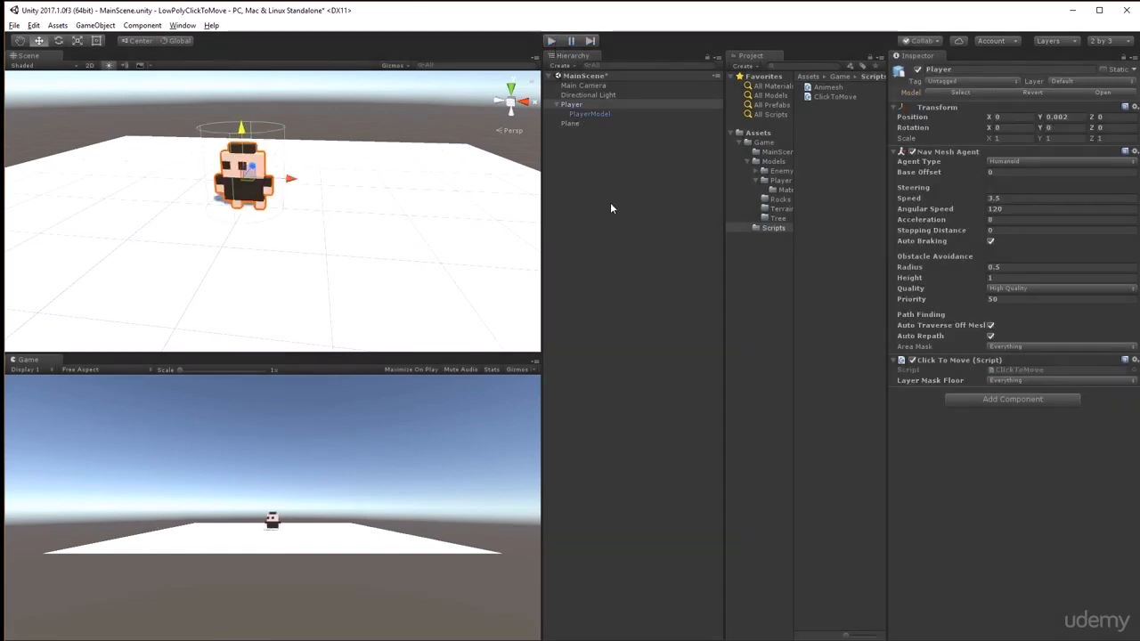
Set PlayerModel's Y rotation to 90 so its facing is offset from the parent Player
{"action": "left_click", "coordinate": [591, 113]}
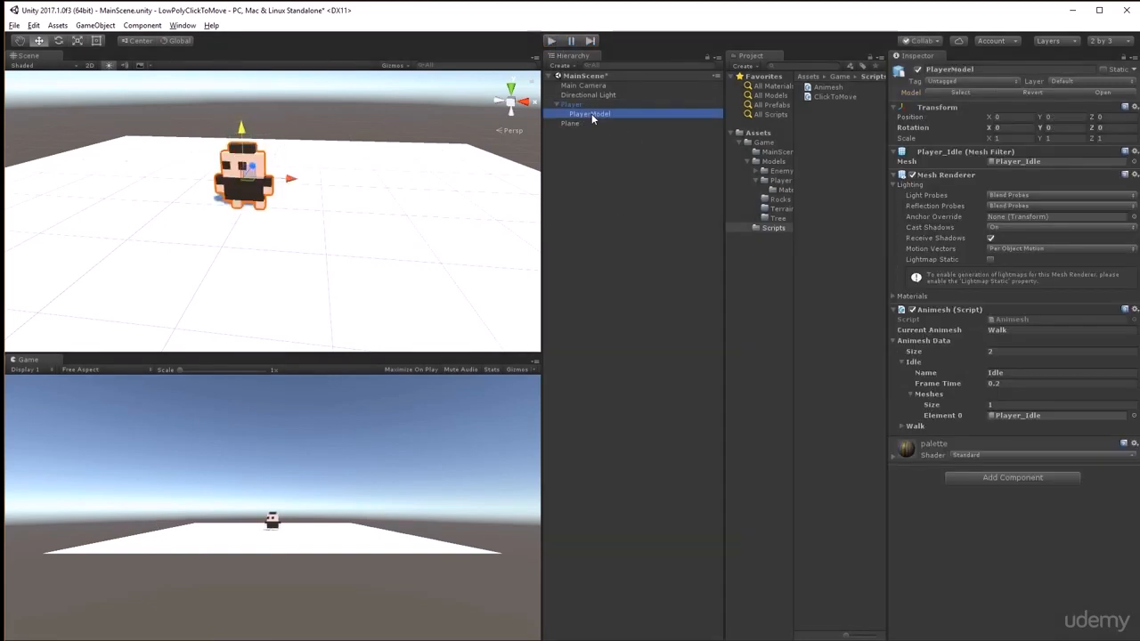
{"action": "left_click", "coordinate": [1051, 127]}
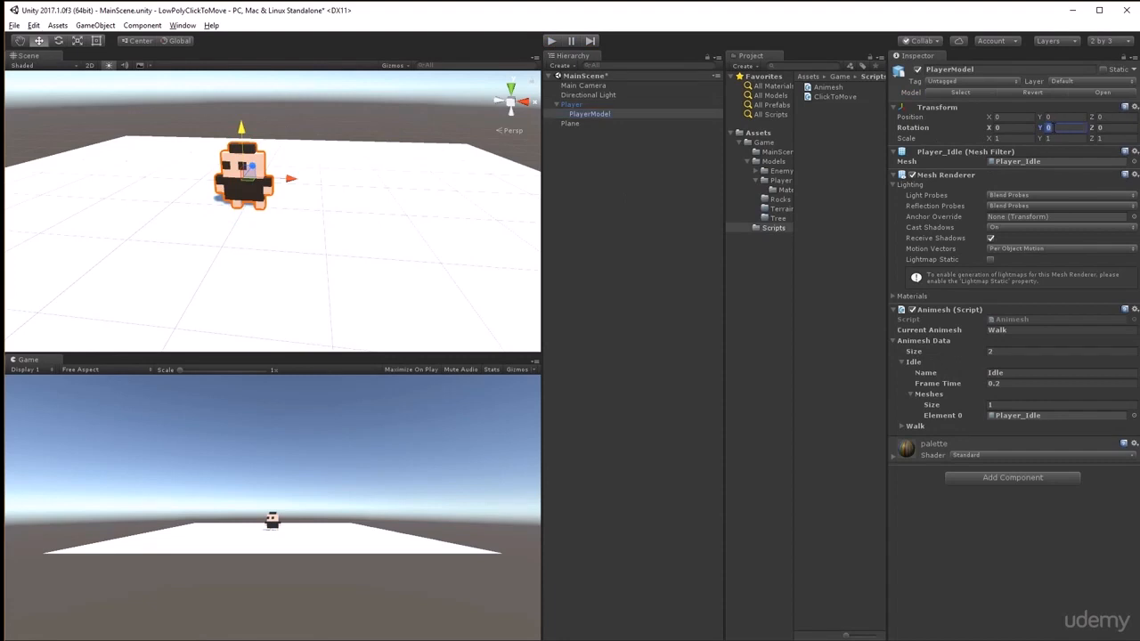
{"action": "type", "text": "90"}
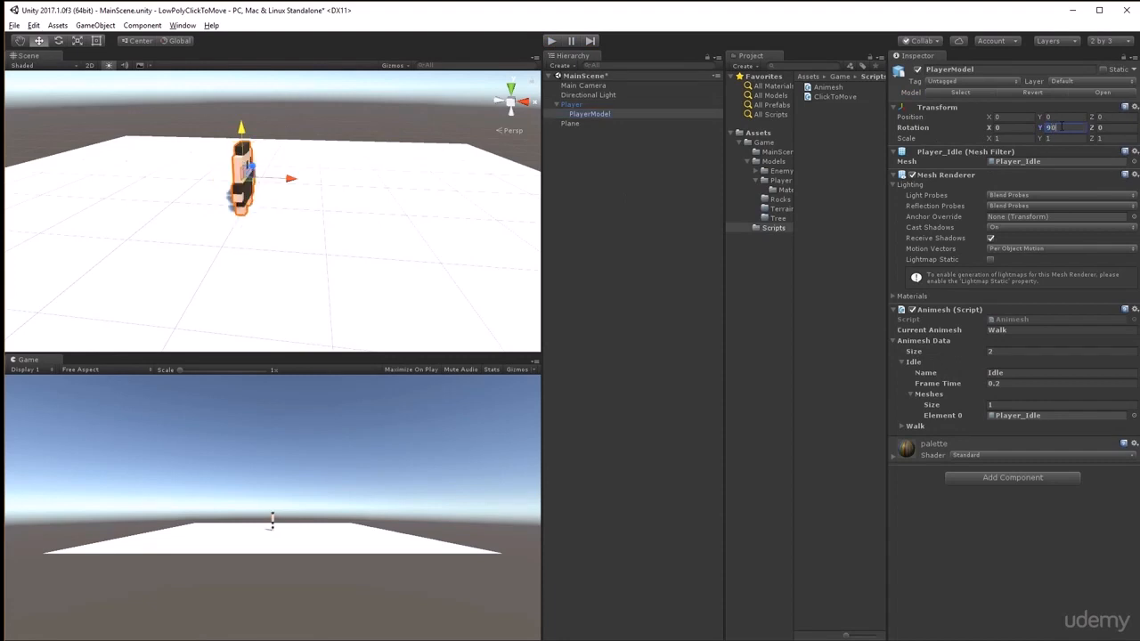
{"action": "key", "text": "Tab"}
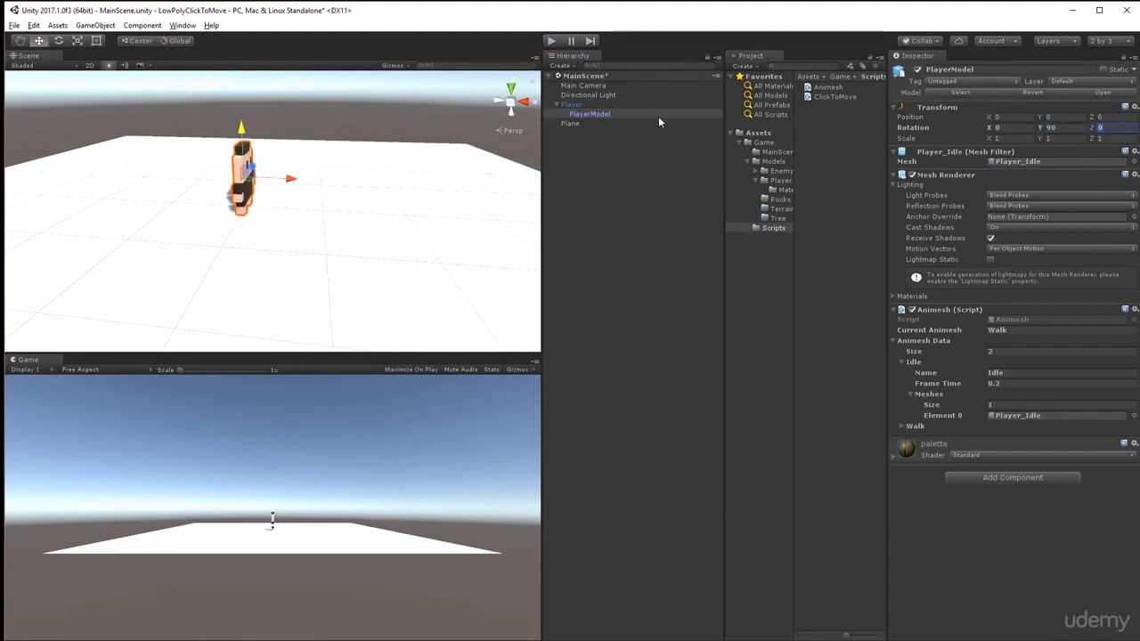
Run the scene to check the rotated model's facing while Player walks to both sides of the plane, and stop it
{"action": "left_click", "coordinate": [553, 42]}
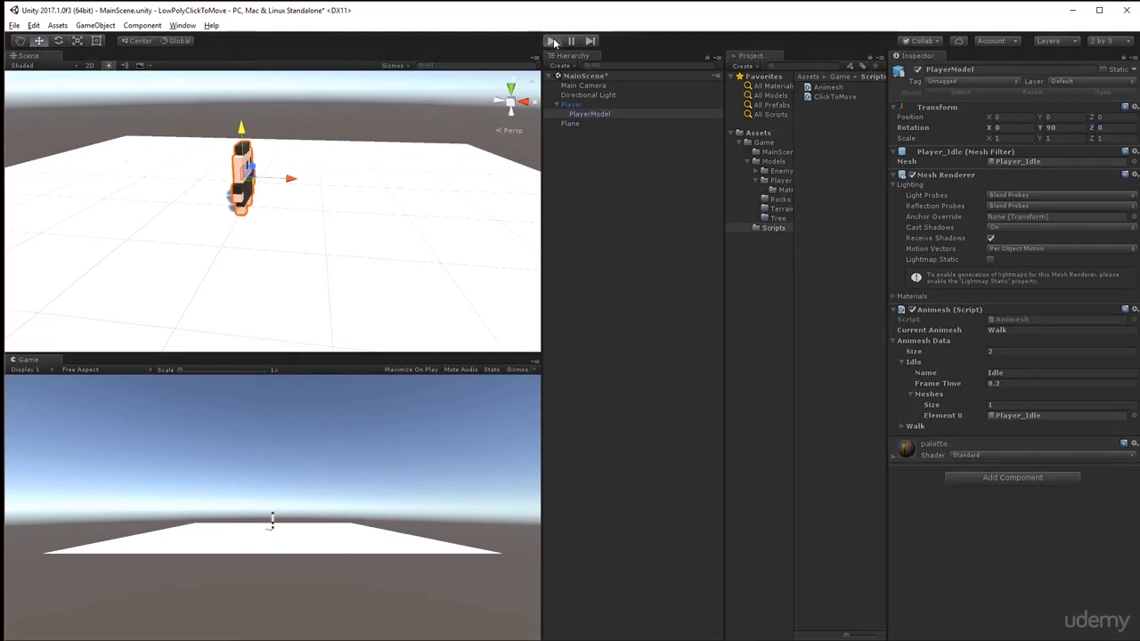
{"action": "left_click", "coordinate": [136, 546]}
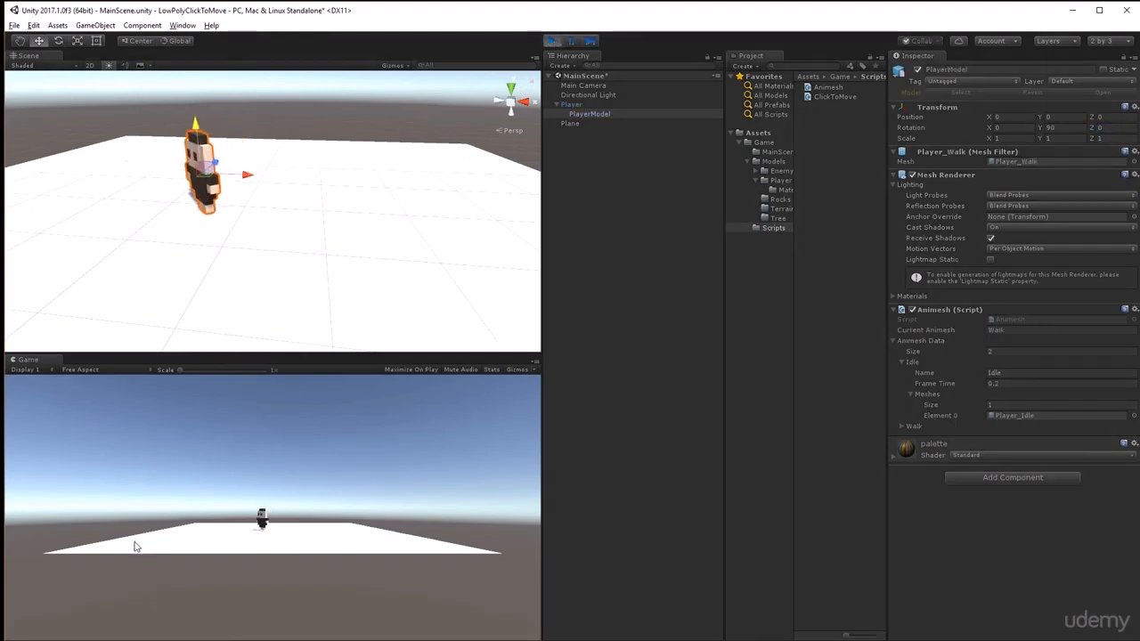
{"action": "left_click", "coordinate": [423, 545]}
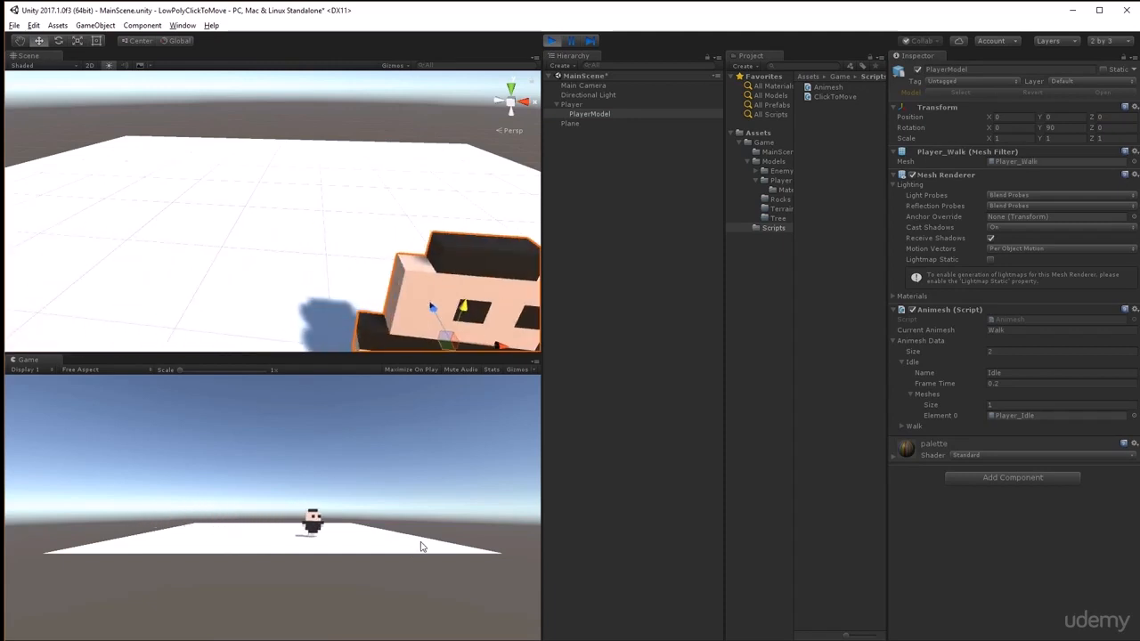
{"action": "left_click", "coordinate": [175, 542]}
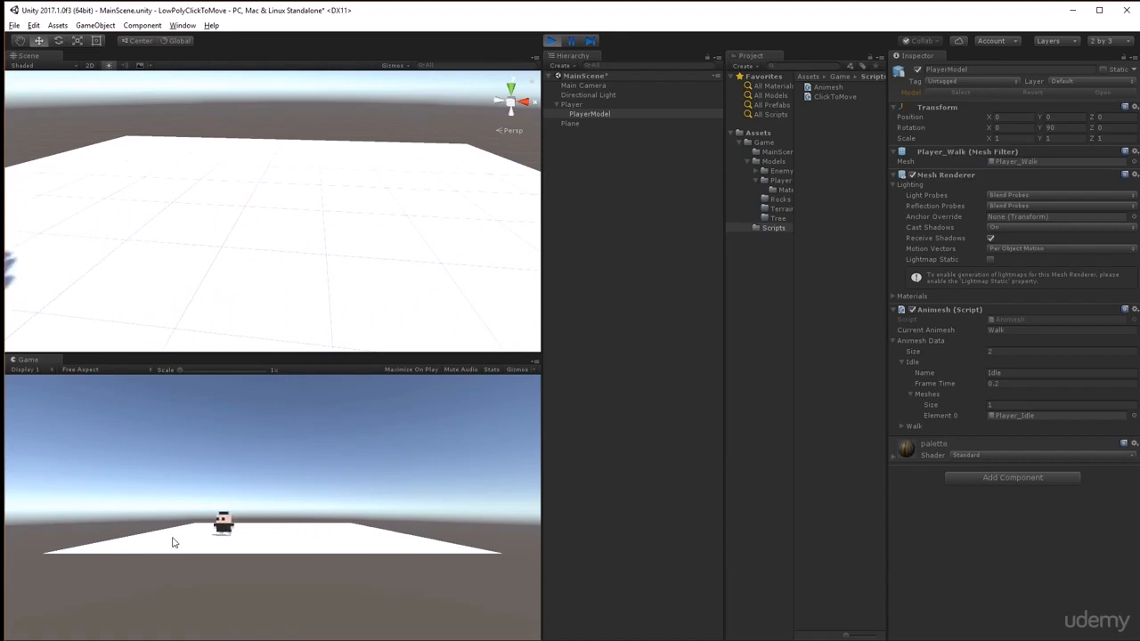
{"action": "left_click", "coordinate": [552, 41]}
Set Player's Nav Mesh Agent Angular Speed to 1000 and Acceleration to 100
{"action": "left_click", "coordinate": [571, 104]}
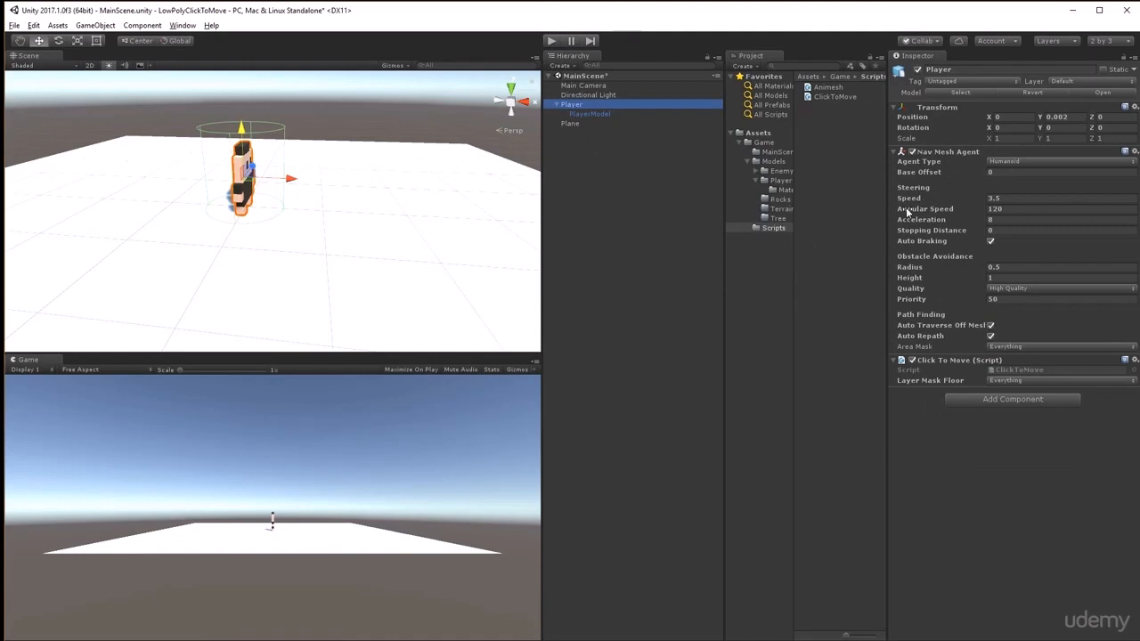
{"action": "left_click", "coordinate": [1035, 209]}
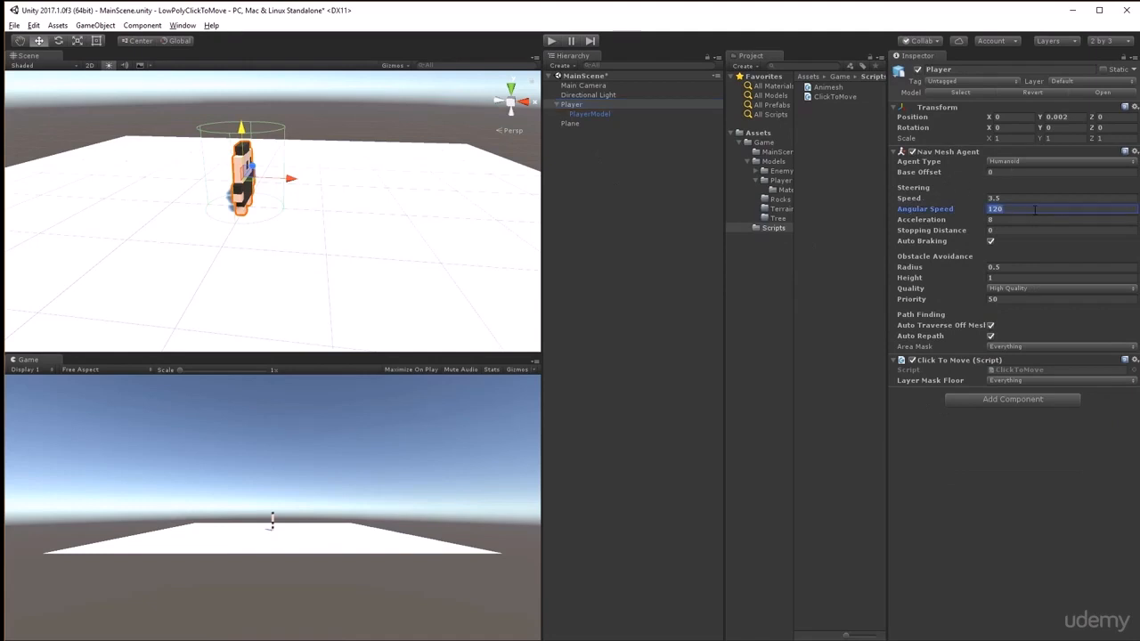
{"action": "type", "text": "1000"}
{"action": "left_click", "coordinate": [1010, 220]}
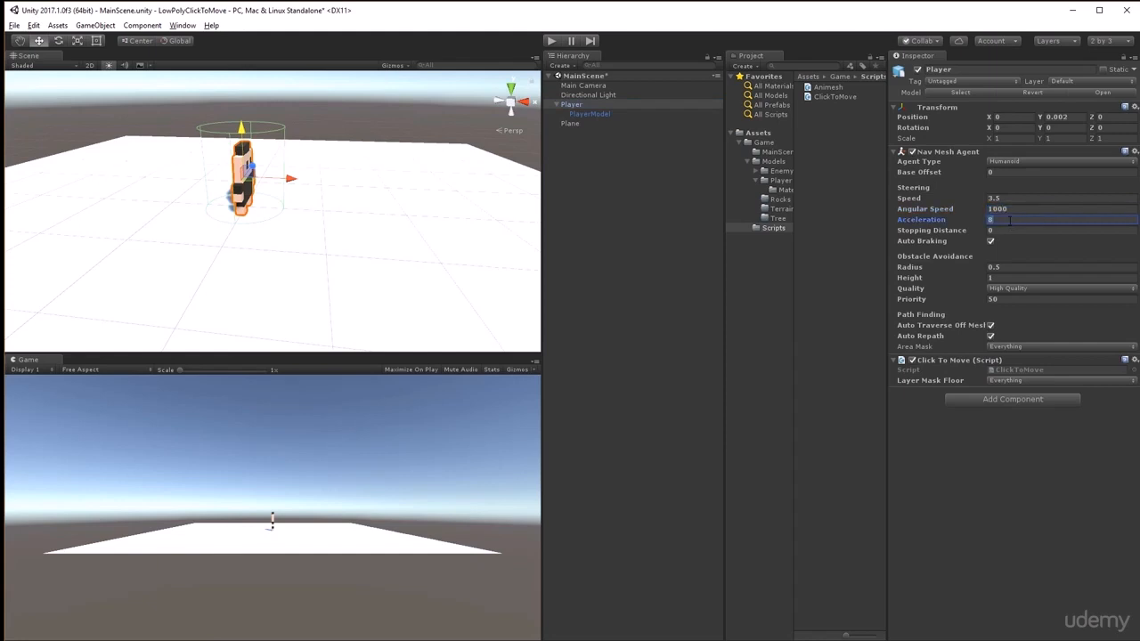
{"action": "type", "text": "100"}
{"action": "key", "text": "Tab"}
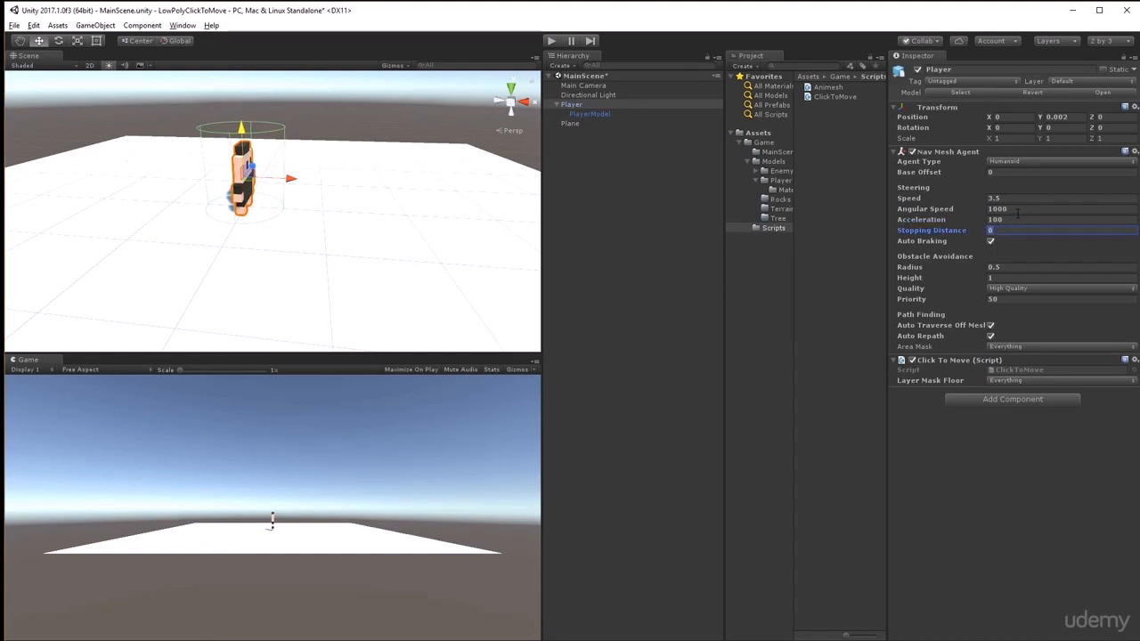
Test the agent's faster turning and acceleration in play mode by sending Player back and forth across the plane, and stop playback
{"action": "left_click", "coordinate": [552, 42]}
{"action": "left_click", "coordinate": [136, 549]}
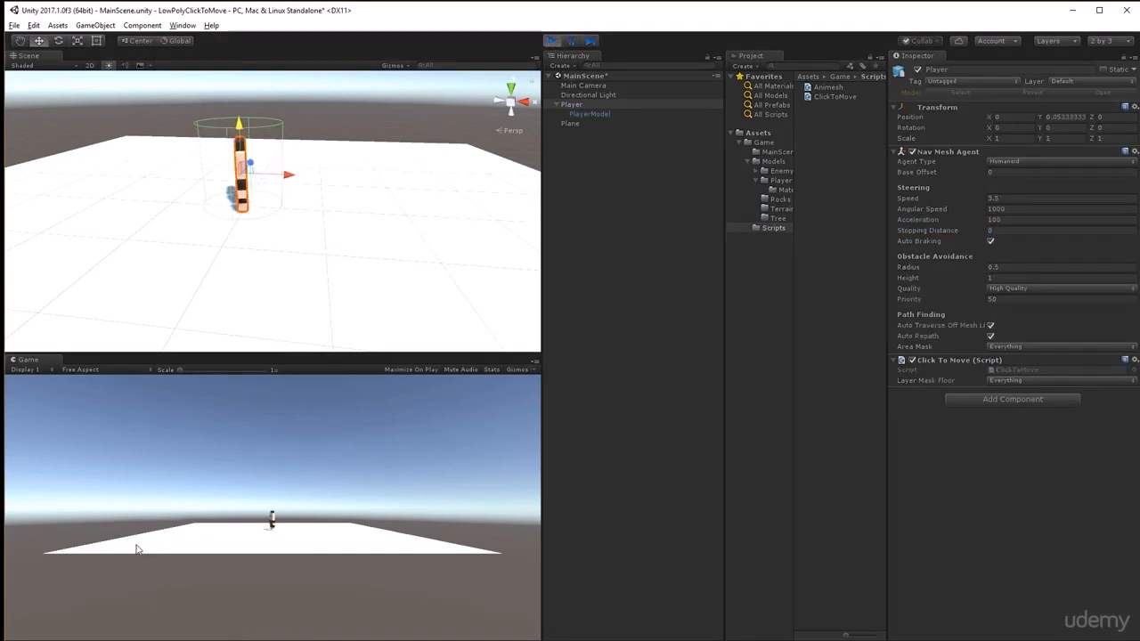
{"action": "left_click", "coordinate": [390, 543]}
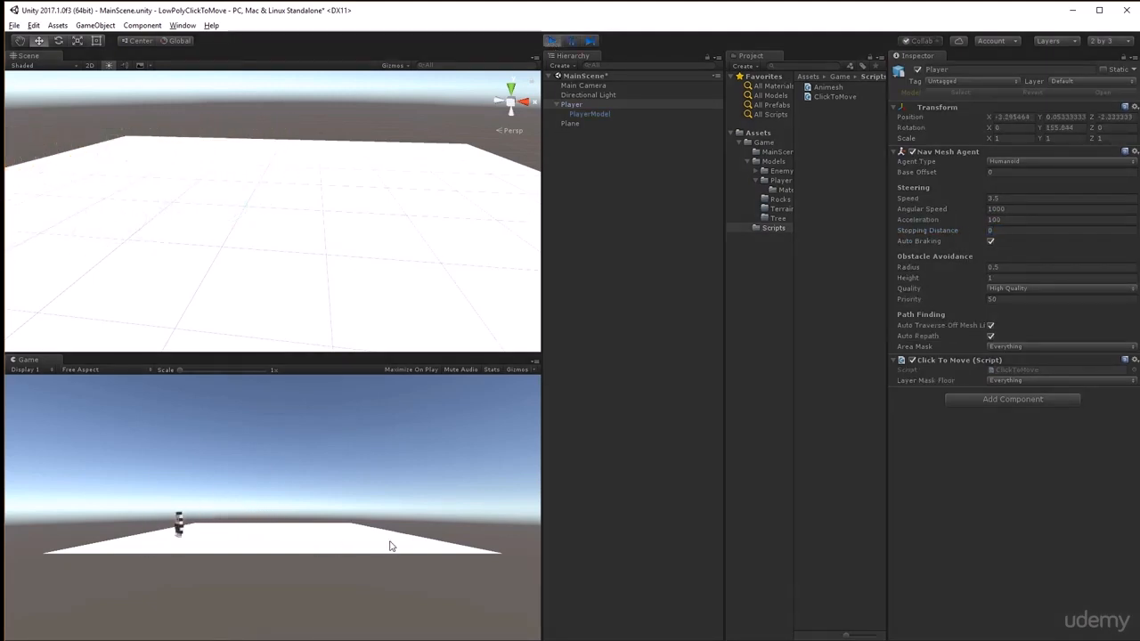
{"action": "left_click", "coordinate": [167, 541]}
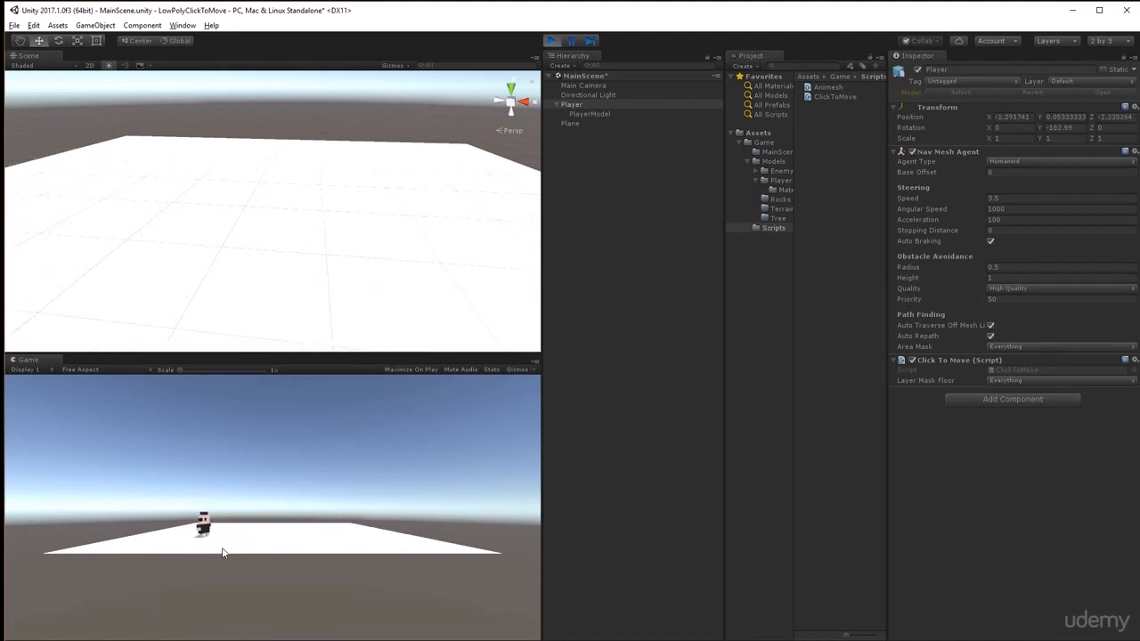
{"action": "left_click", "coordinate": [291, 543]}
{"action": "left_click", "coordinate": [388, 543]}
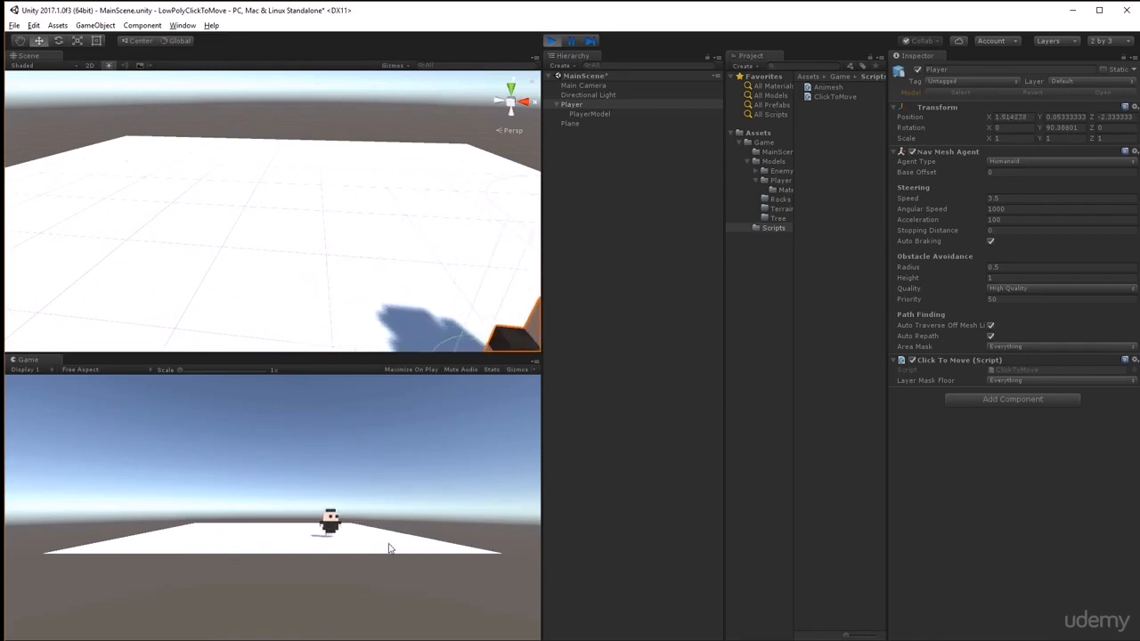
{"action": "left_click", "coordinate": [369, 551]}
{"action": "left_click", "coordinate": [291, 539]}
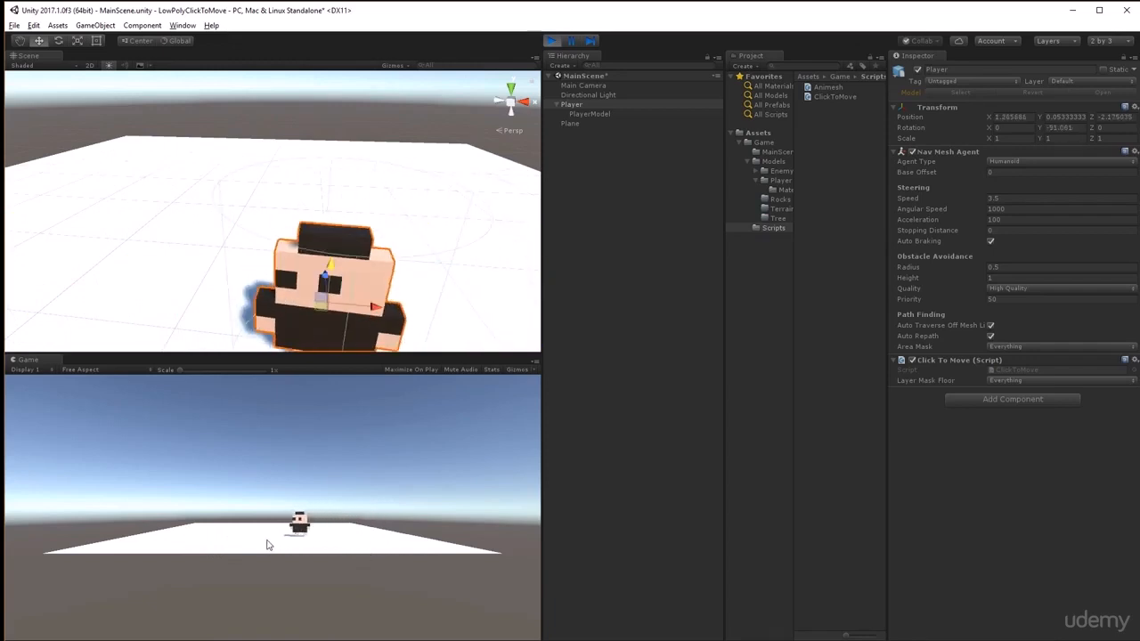
{"action": "left_click", "coordinate": [224, 544]}
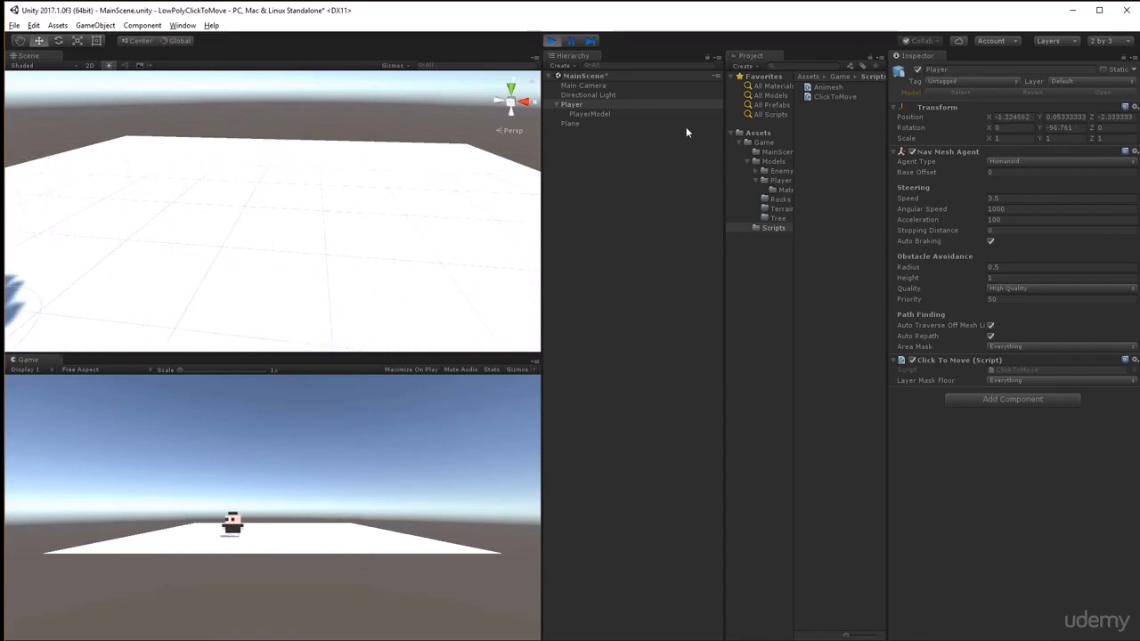
{"action": "left_click", "coordinate": [553, 42]}
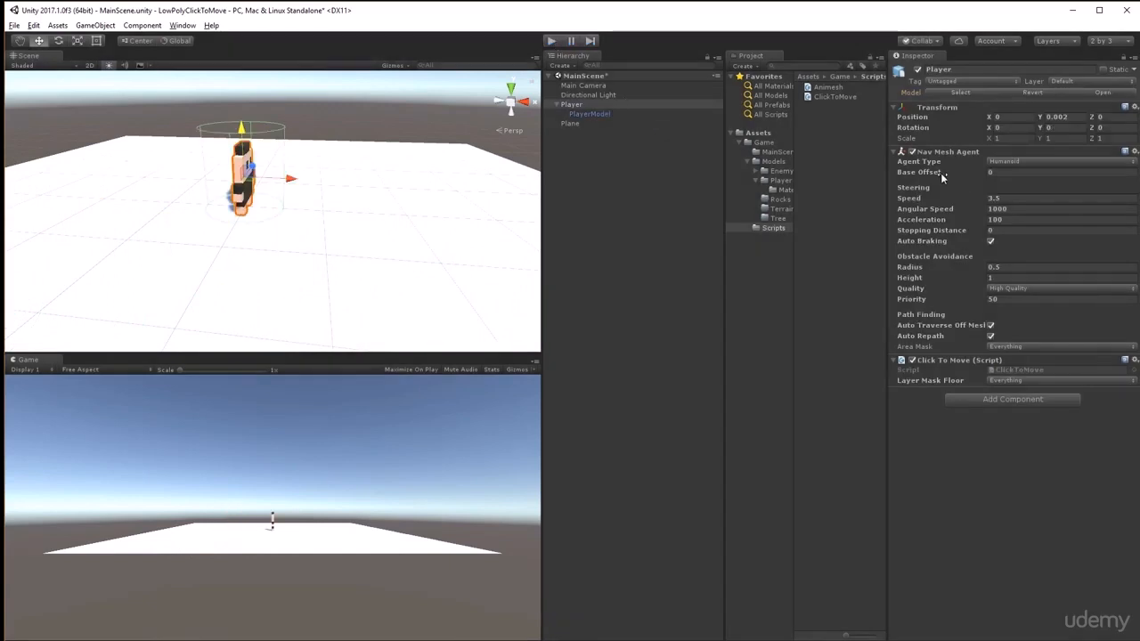
With the scene playing and Player's feet in close view, set its Nav Mesh Agent Base Offset to -0.05
{"action": "middle_click_drag", "start_coordinate": [299, 219], "coordinate": [326, 234]}
{"action": "right_click_drag", "start_coordinate": [326, 235], "coordinate": [310, 283]}
{"action": "middle_click_drag", "start_coordinate": [310, 283], "coordinate": [314, 246]}
{"action": "left_click", "coordinate": [551, 41]}
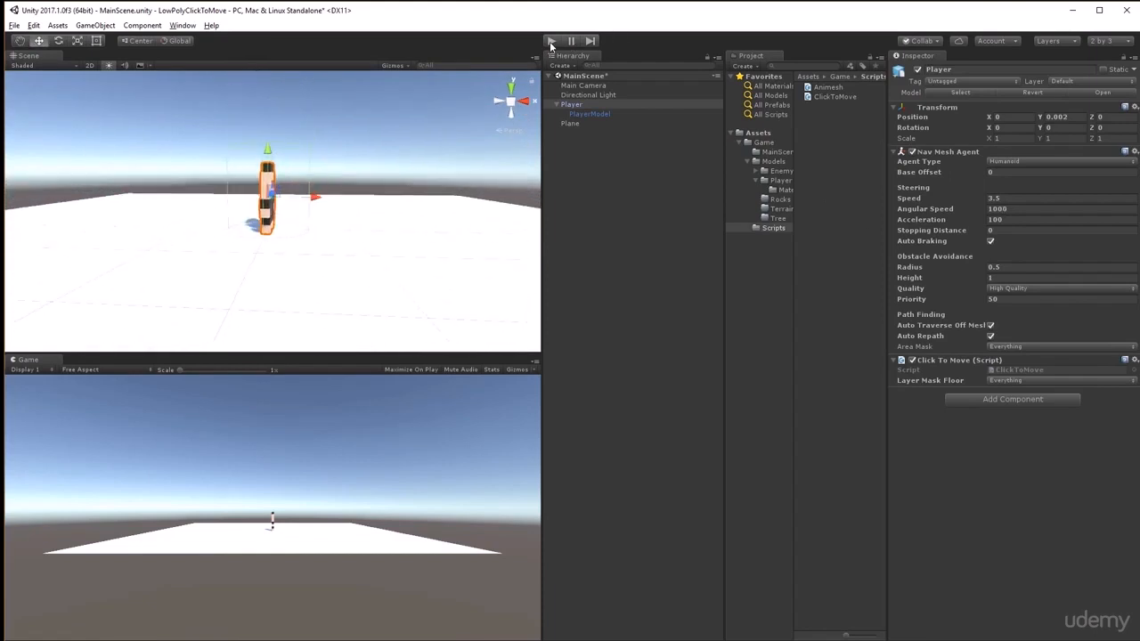
{"action": "middle_click_drag", "start_coordinate": [266, 213], "coordinate": [277, 176]}
{"action": "scroll", "coordinate": [275, 161], "scroll_direction": "up", "scroll_amount": 6}
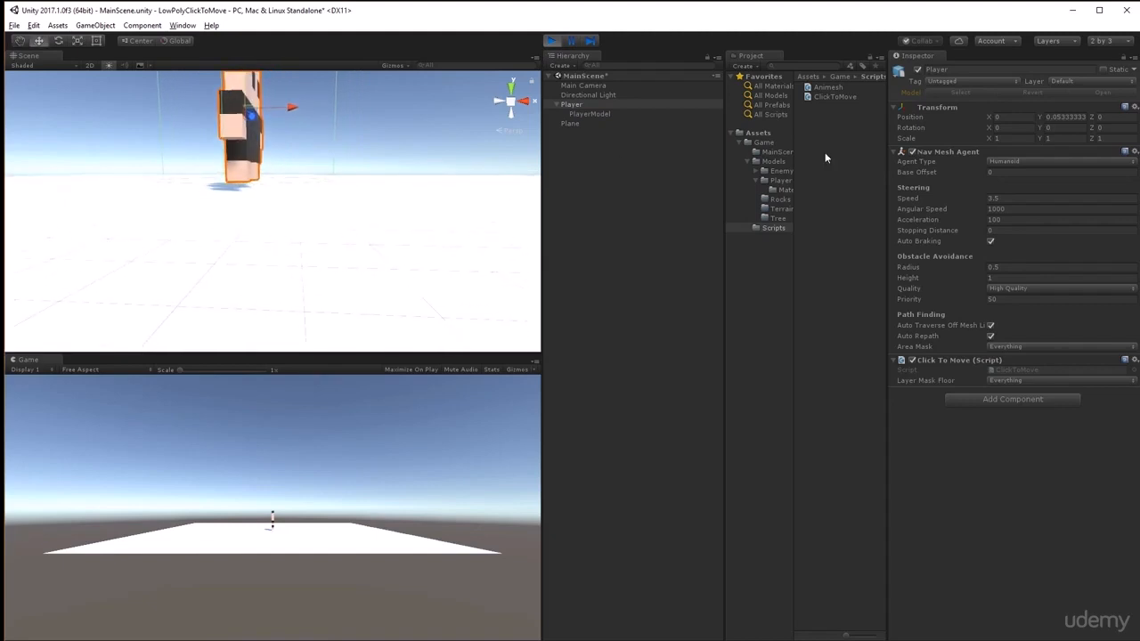
{"action": "left_click", "coordinate": [938, 173]}
{"action": "left_click_drag", "start_coordinate": [938, 176], "coordinate": [941, 176]}
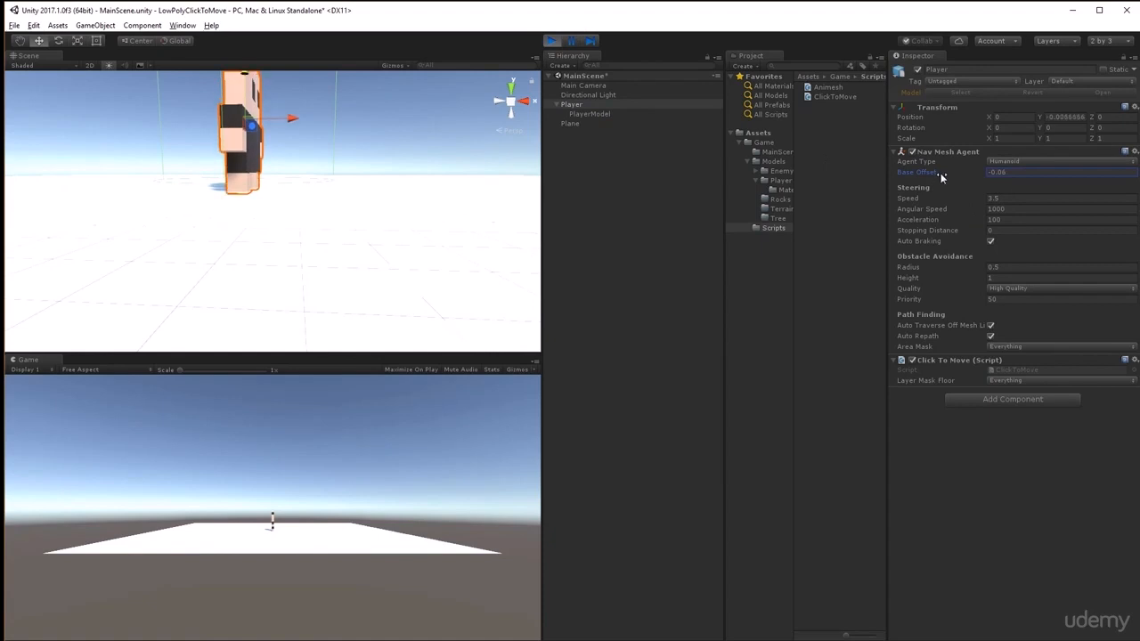
{"action": "left_click_drag", "start_coordinate": [1002, 172], "coordinate": [1011, 172]}
{"action": "type", "text": "5"}
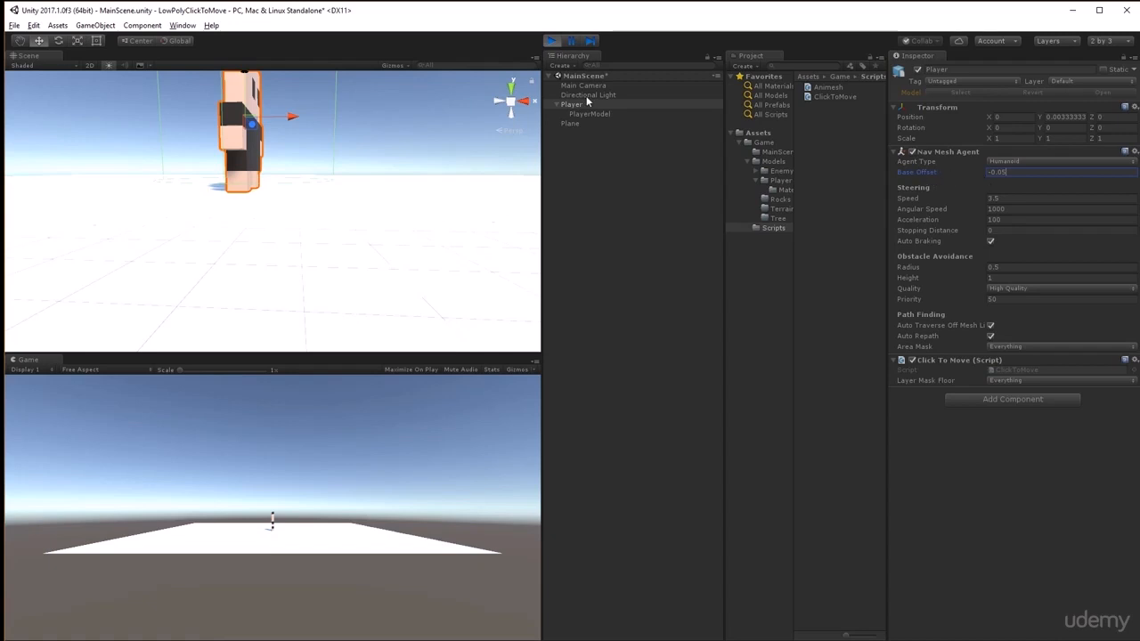
{"action": "left_click", "coordinate": [552, 42]}
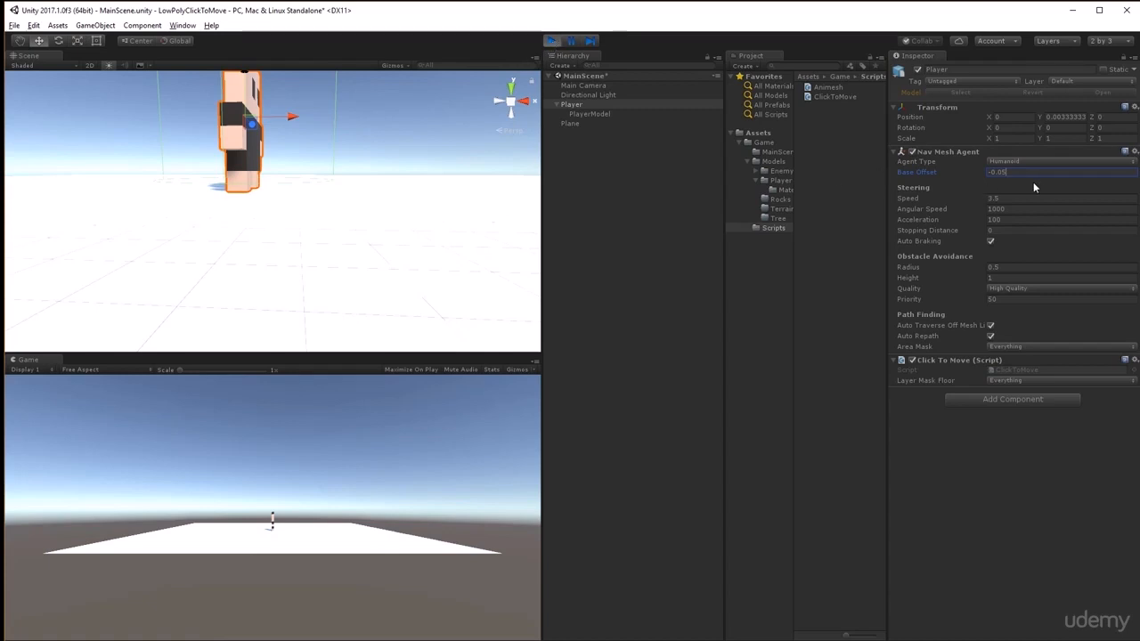
Copy the Nav Mesh Agent component during play, stop playback, and paste its values onto Player's agent to keep the -0.05 Base Offset
{"action": "right_click", "coordinate": [962, 156]}
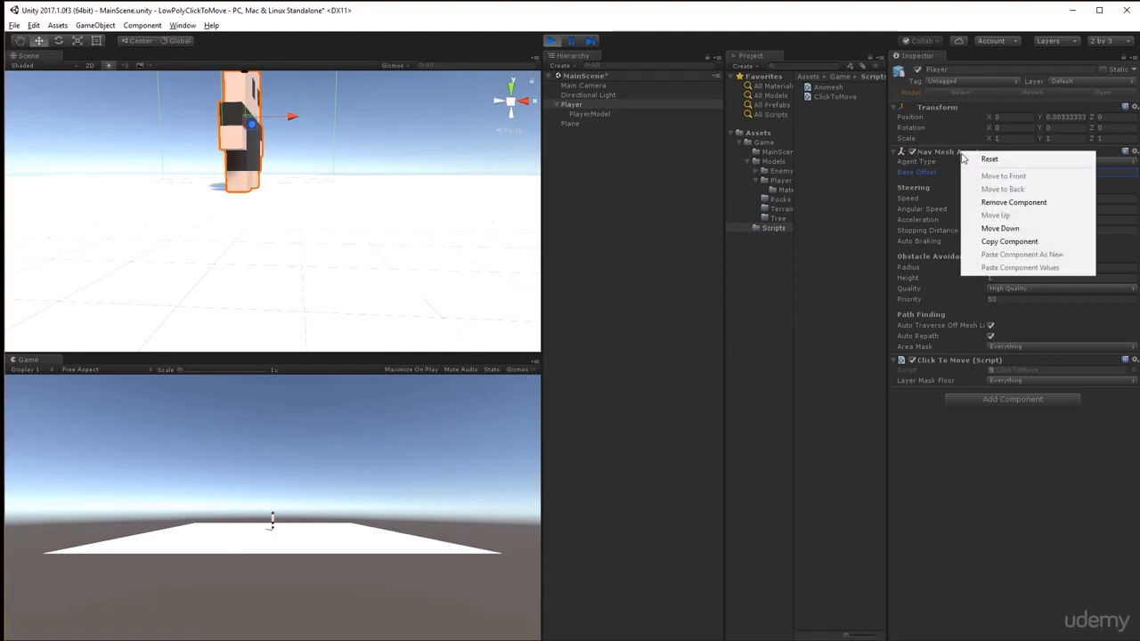
{"action": "left_click", "coordinate": [1011, 241]}
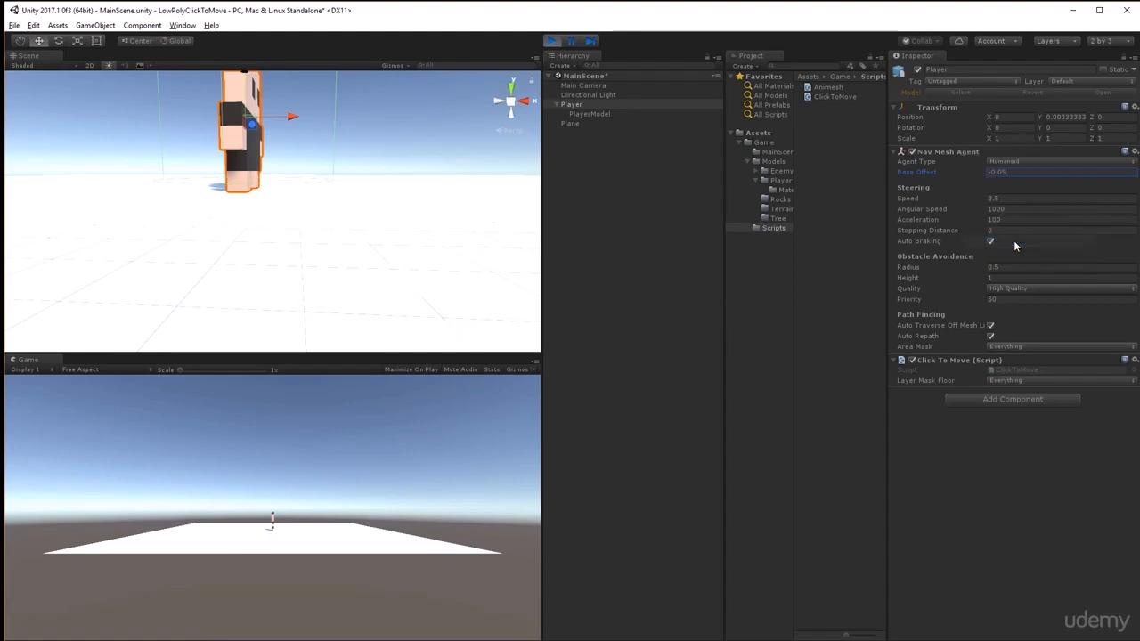
{"action": "left_click", "coordinate": [552, 42]}
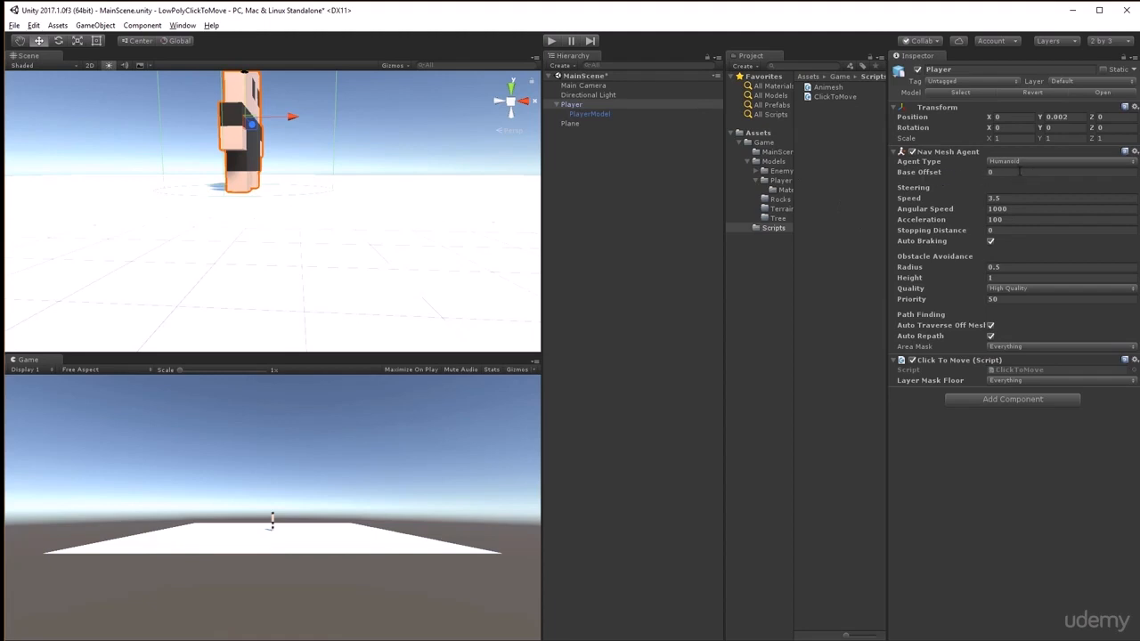
{"action": "right_click", "coordinate": [947, 152]}
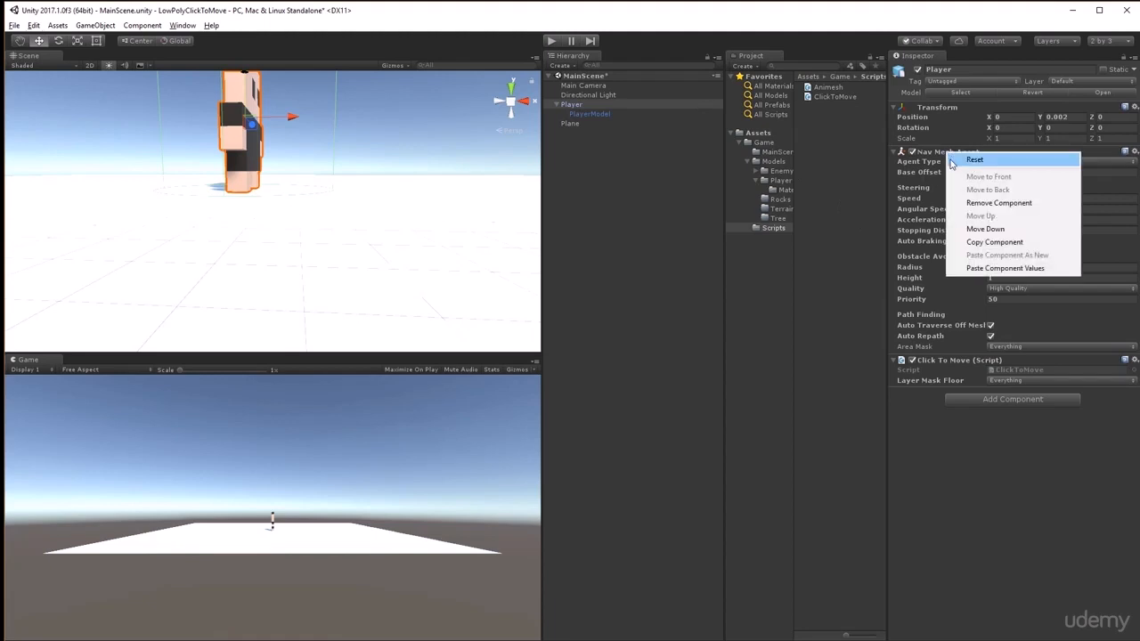
{"action": "left_click", "coordinate": [1004, 268]}
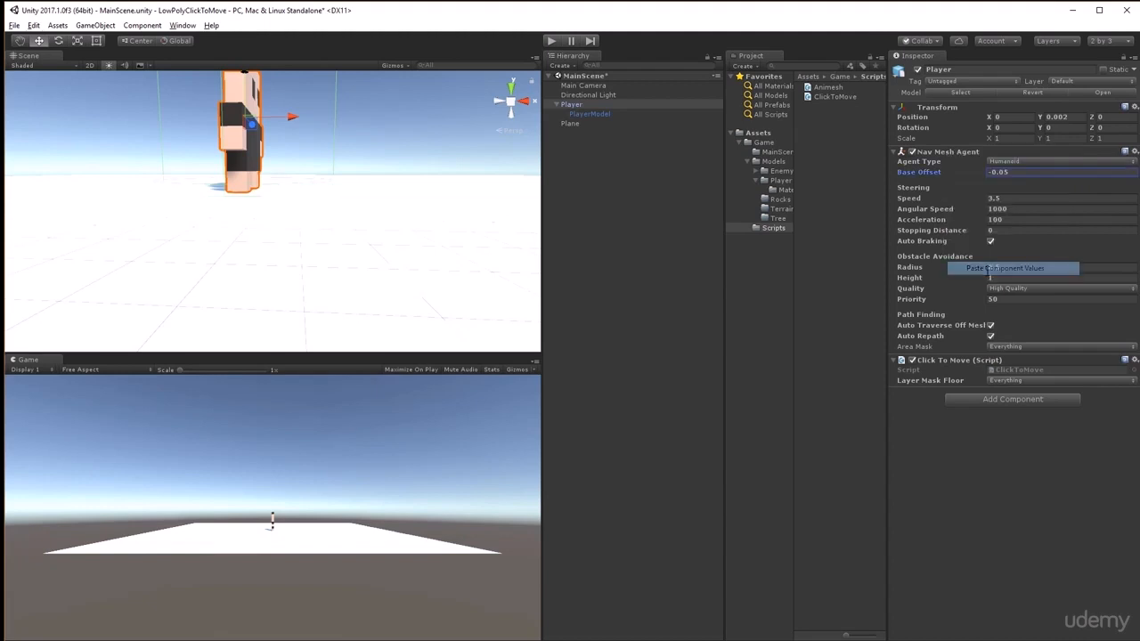
Test the pasted agent values in play mode by sending Player to both sides of the plane, and stop the scene
{"action": "left_click", "coordinate": [551, 41]}
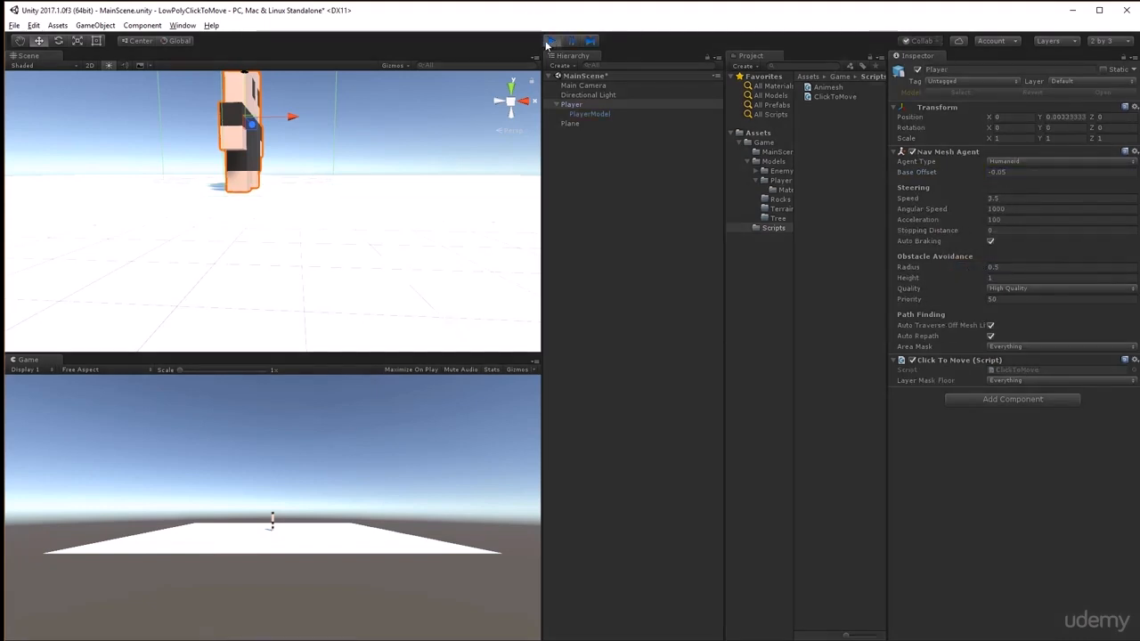
{"action": "left_click", "coordinate": [348, 541]}
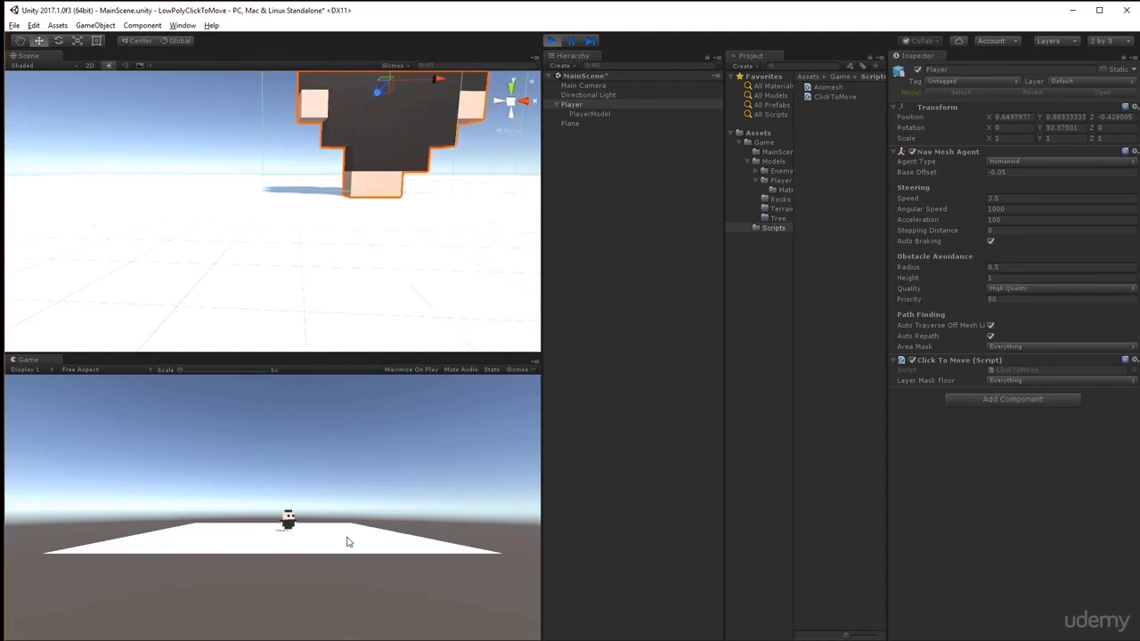
{"action": "left_click", "coordinate": [236, 538]}
{"action": "left_click", "coordinate": [393, 549]}
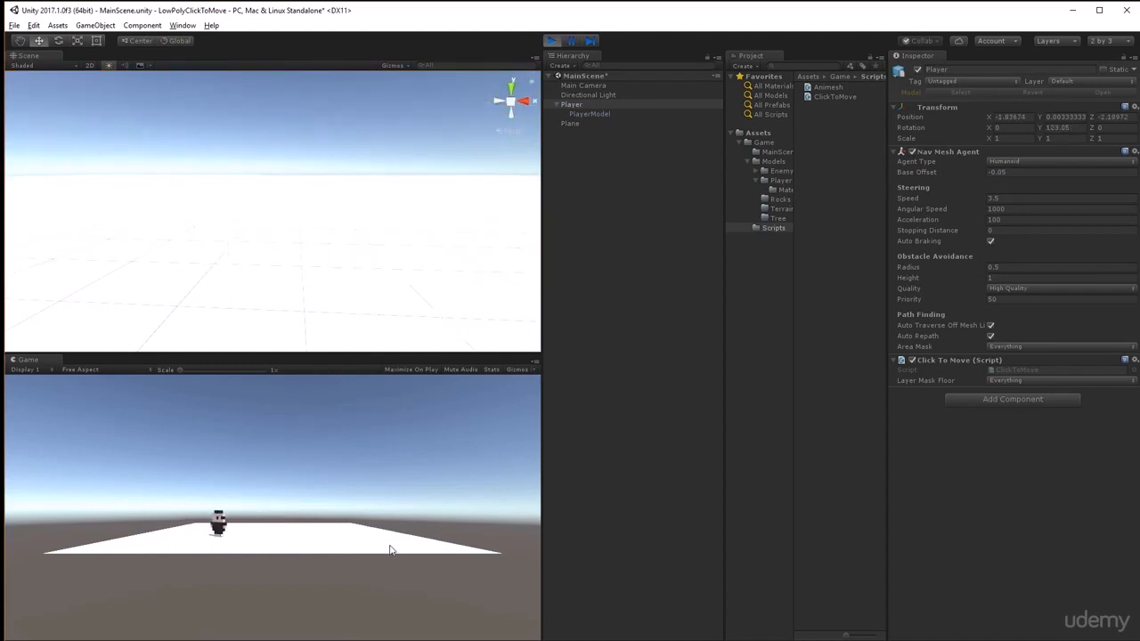
{"action": "left_click", "coordinate": [552, 41]}
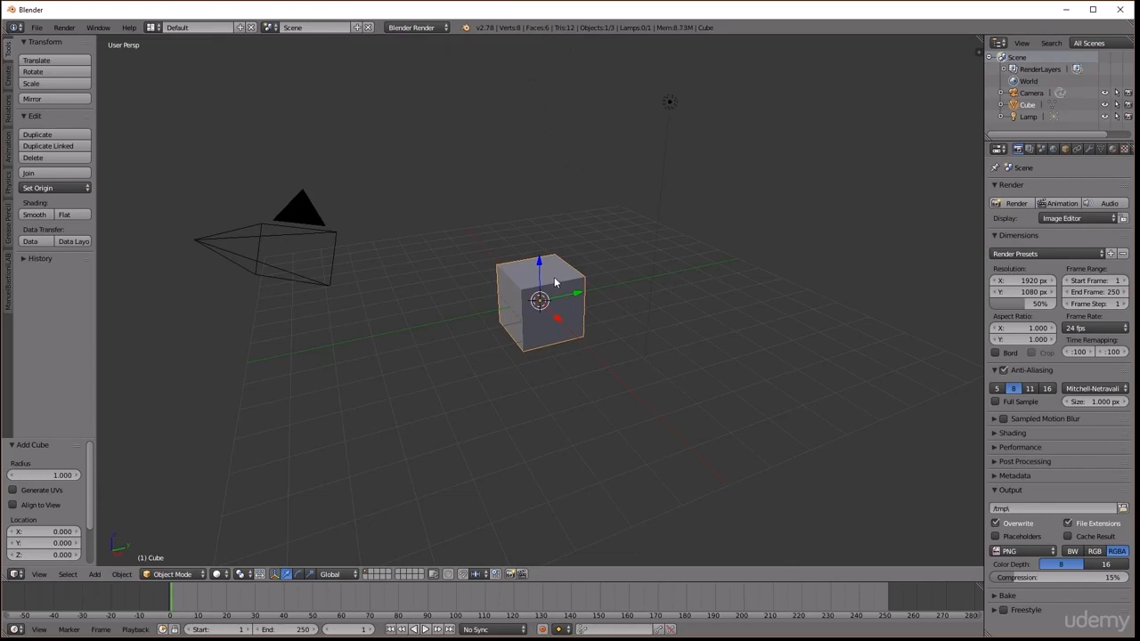
Switch to Blender, delete the default cube and add a plane mesh at the origin
{"action": "key", "text": "x"}
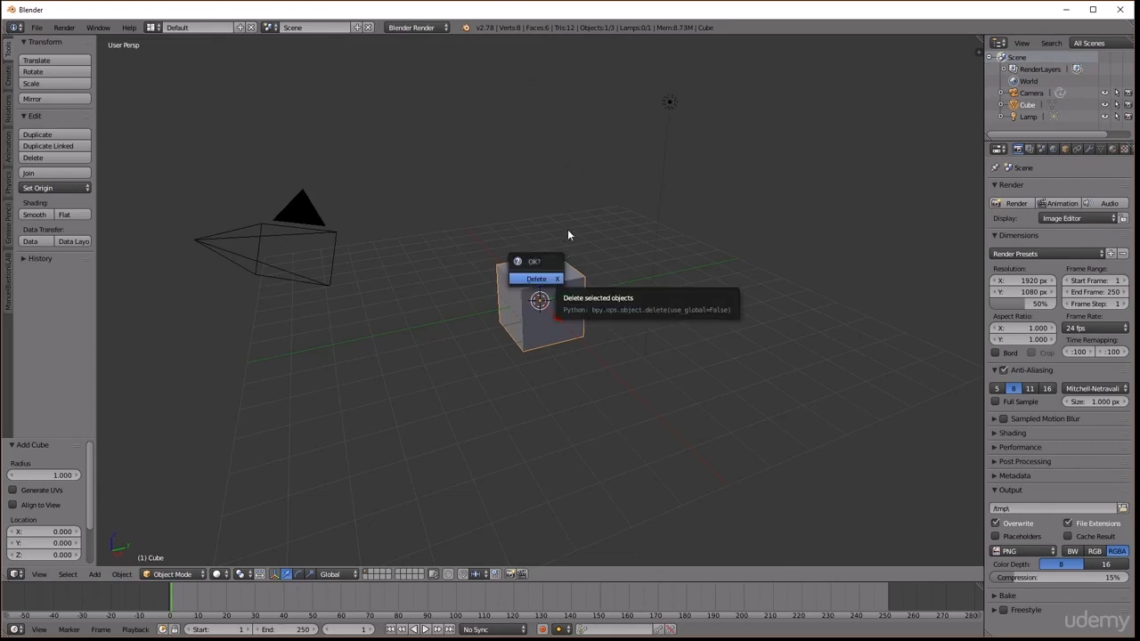
{"action": "left_click", "coordinate": [537, 278]}
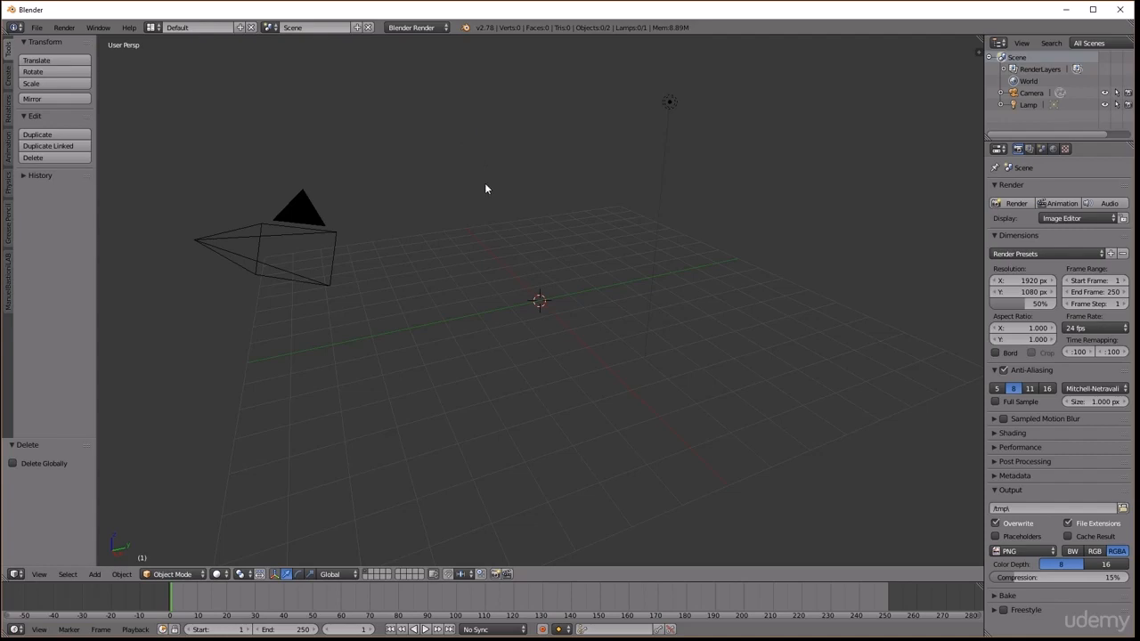
{"action": "key", "text": "shift+a"}
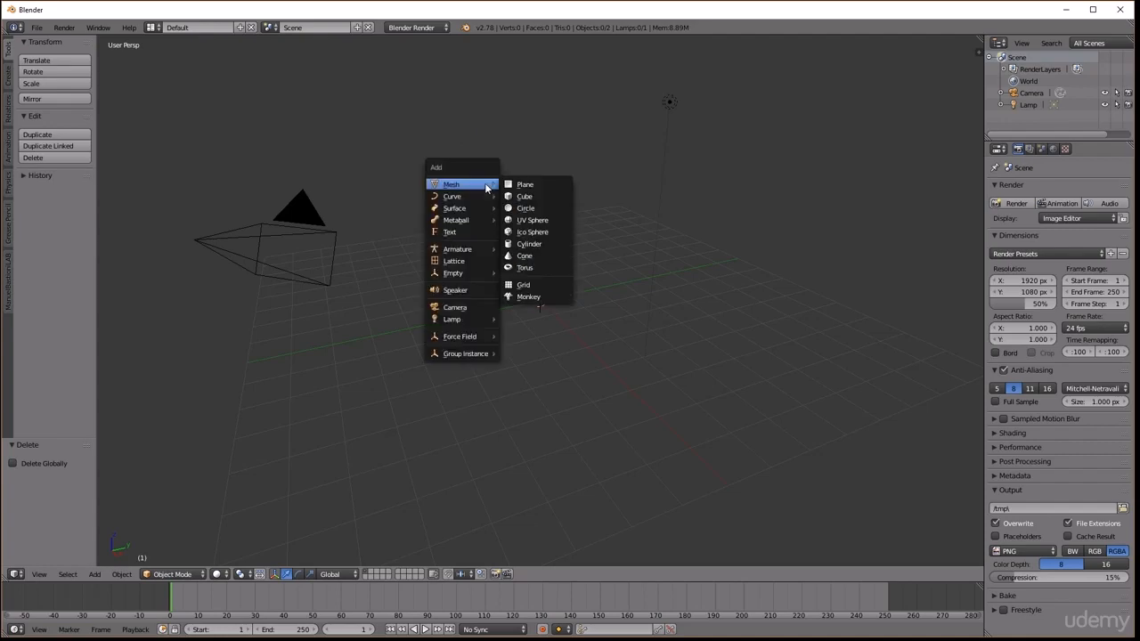
{"action": "left_click", "coordinate": [536, 189]}
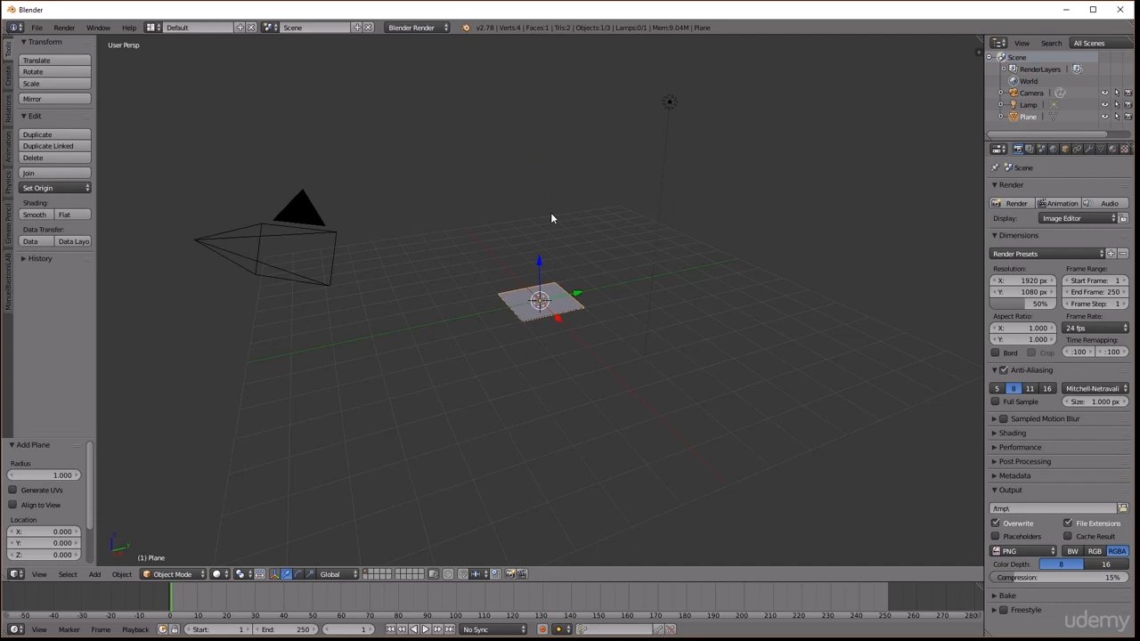
Scale the new plane uniformly by a factor of 64
{"action": "key", "text": "s"}
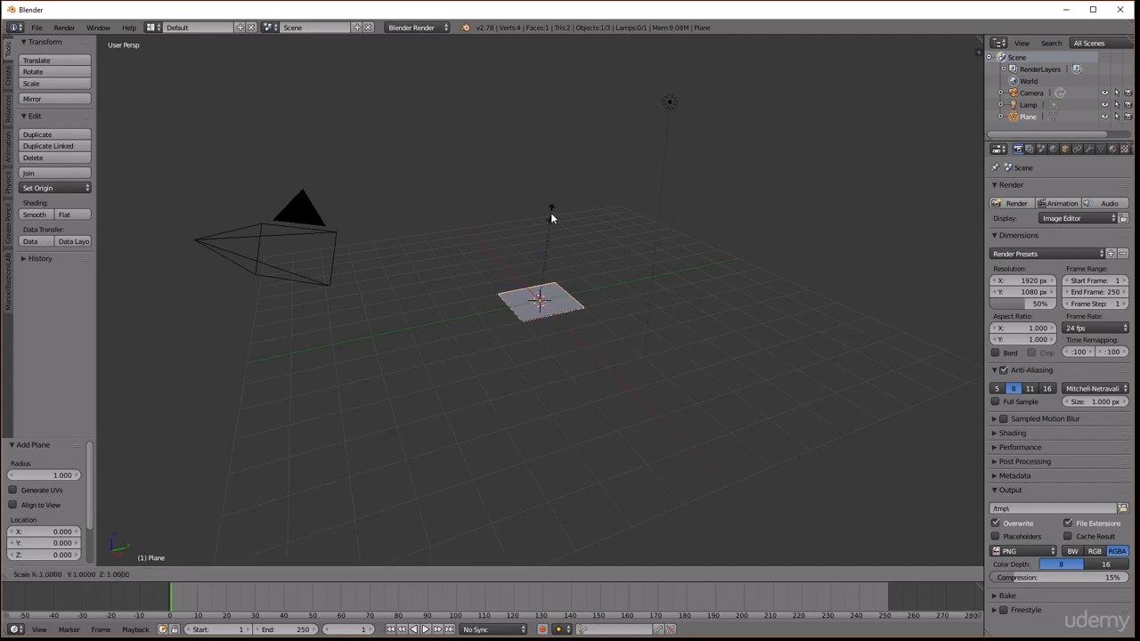
{"action": "type", "text": "64"}
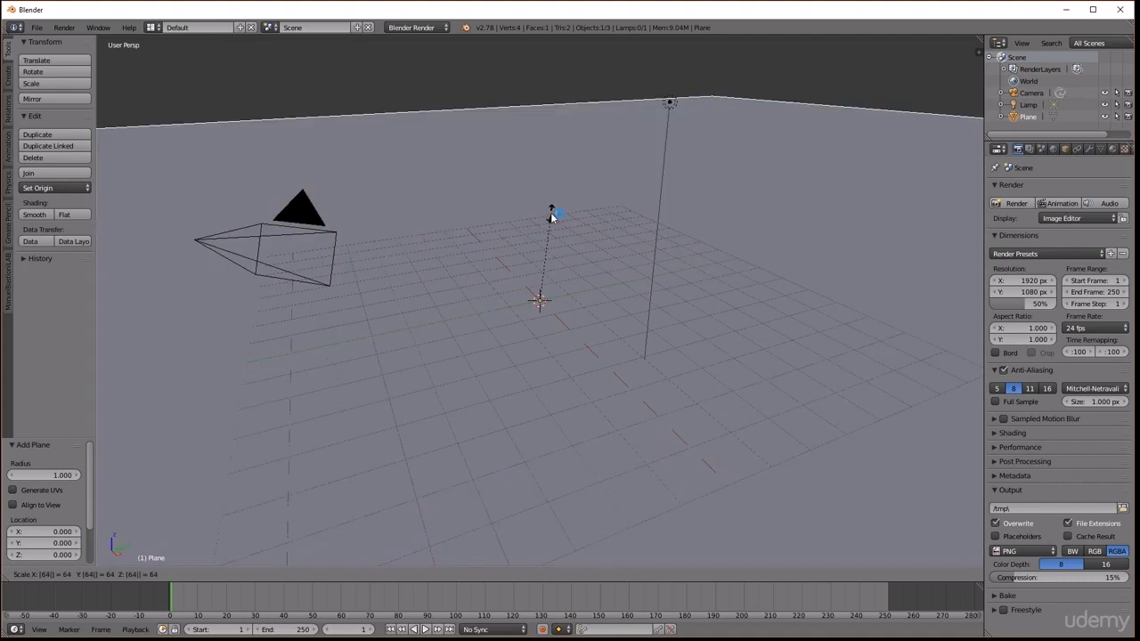
{"action": "key", "text": "Return"}
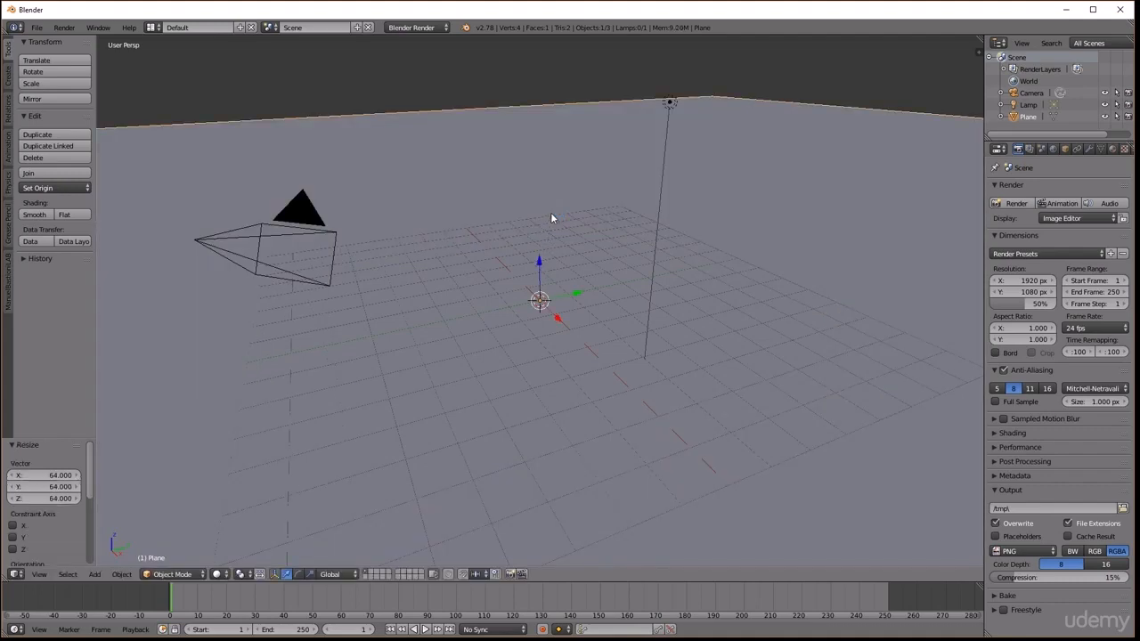
Examine the enlarged plane's full extent compared with the grid, camera and lamp
{"action": "scroll", "coordinate": [604, 238], "scroll_direction": "down", "scroll_amount": 6}
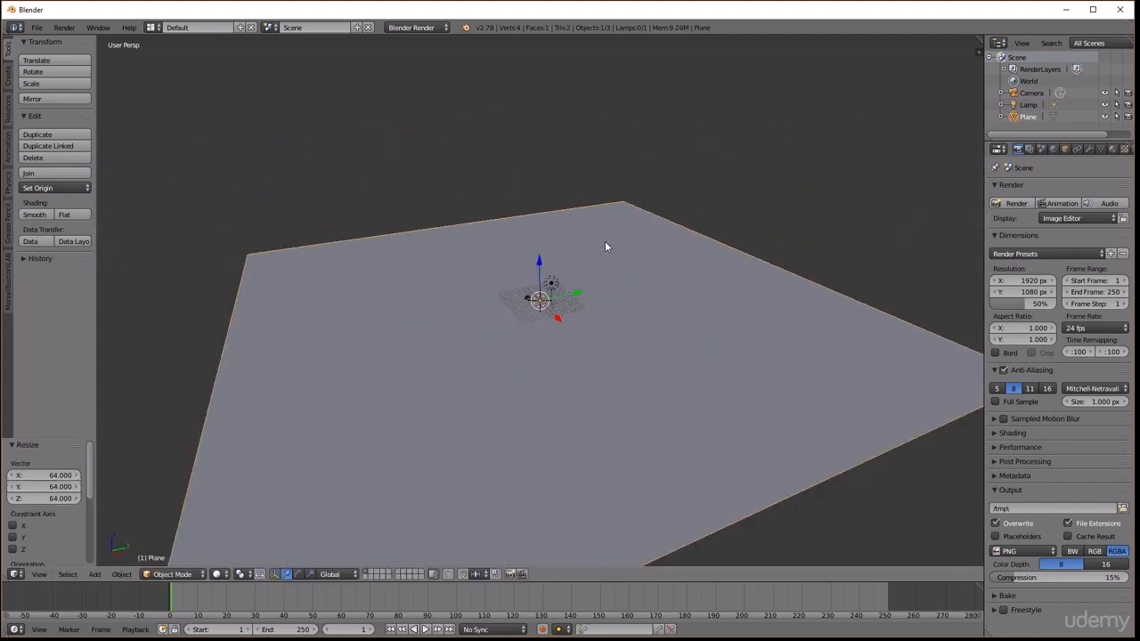
{"action": "scroll", "coordinate": [604, 245], "scroll_direction": "down", "scroll_amount": 2}
{"action": "scroll", "coordinate": [560, 274], "scroll_direction": "up", "scroll_amount": 3}
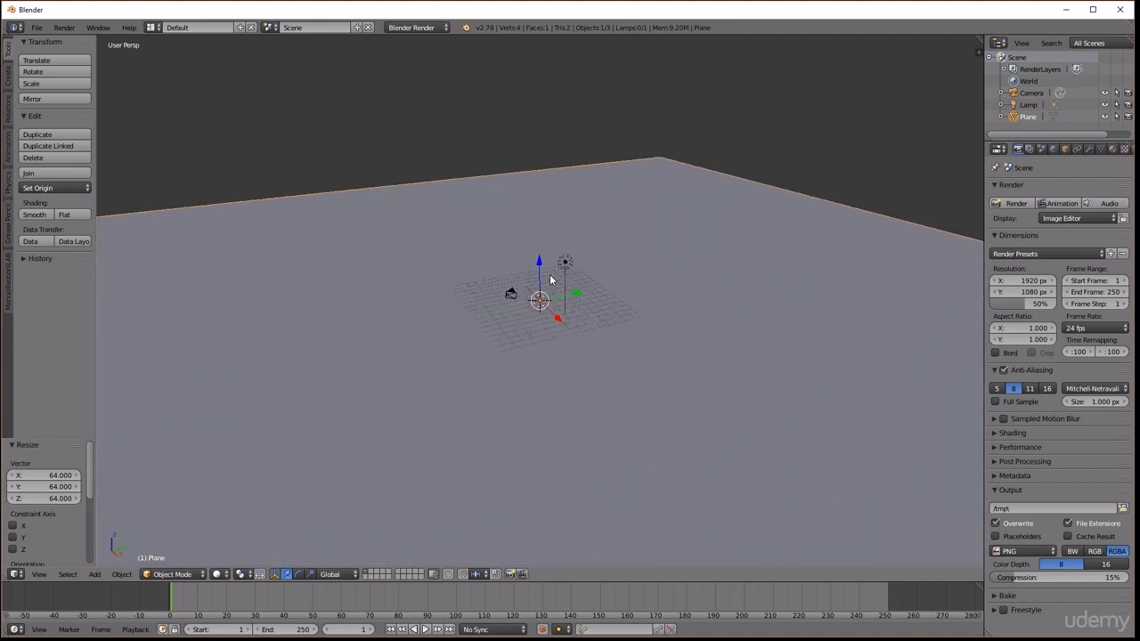
{"action": "scroll", "coordinate": [555, 275], "scroll_direction": "down", "scroll_amount": 3}
{"action": "scroll", "coordinate": [550, 281], "scroll_direction": "down", "scroll_amount": 2}
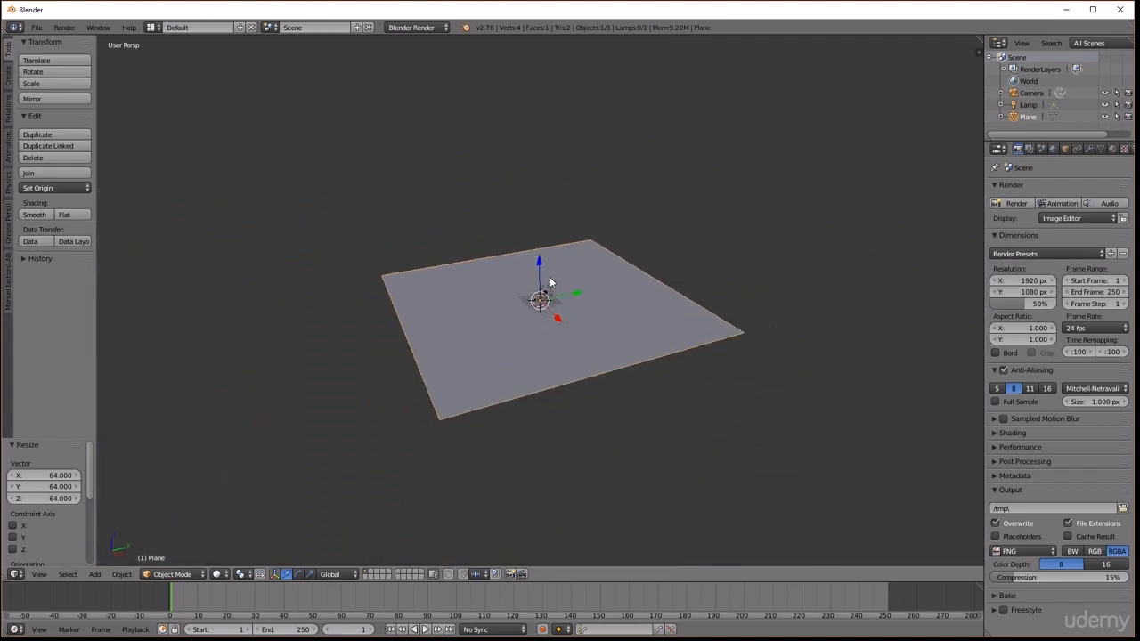
{"action": "scroll", "coordinate": [549, 282], "scroll_direction": "up", "scroll_amount": 1}
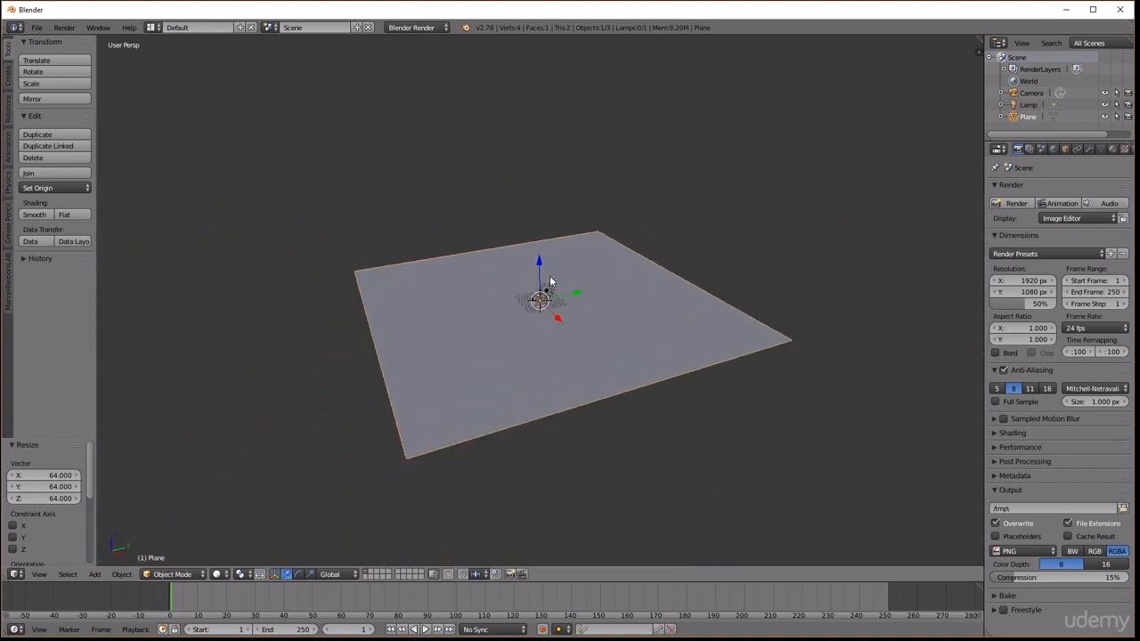
{"action": "scroll", "coordinate": [550, 282], "scroll_direction": "up", "scroll_amount": 3}
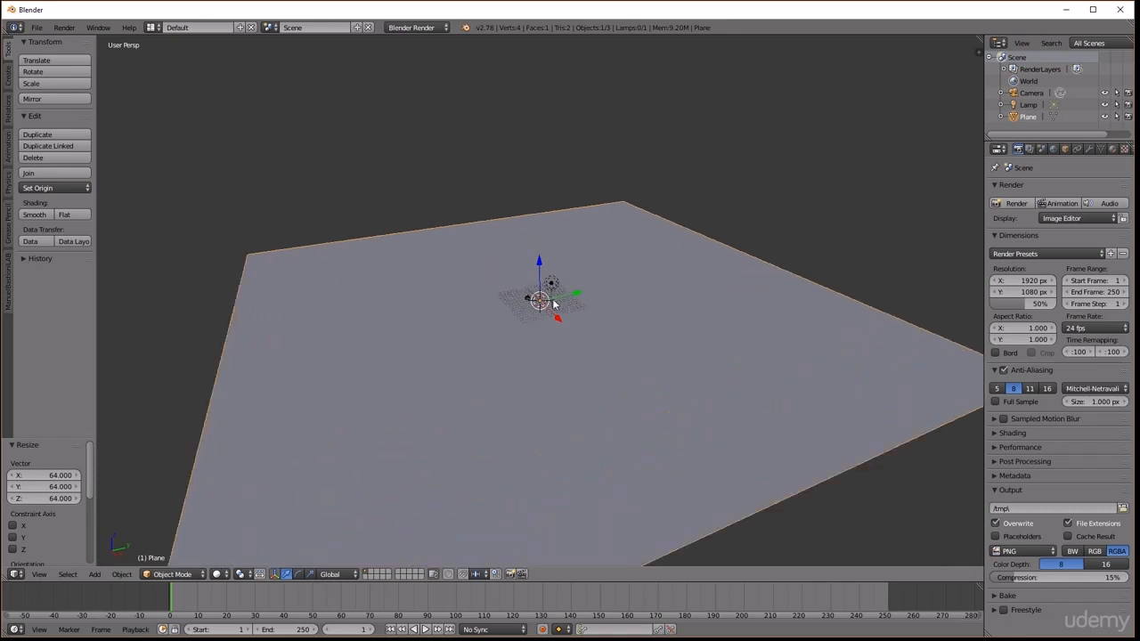
{"action": "scroll", "coordinate": [560, 284], "scroll_direction": "down", "scroll_amount": 1}
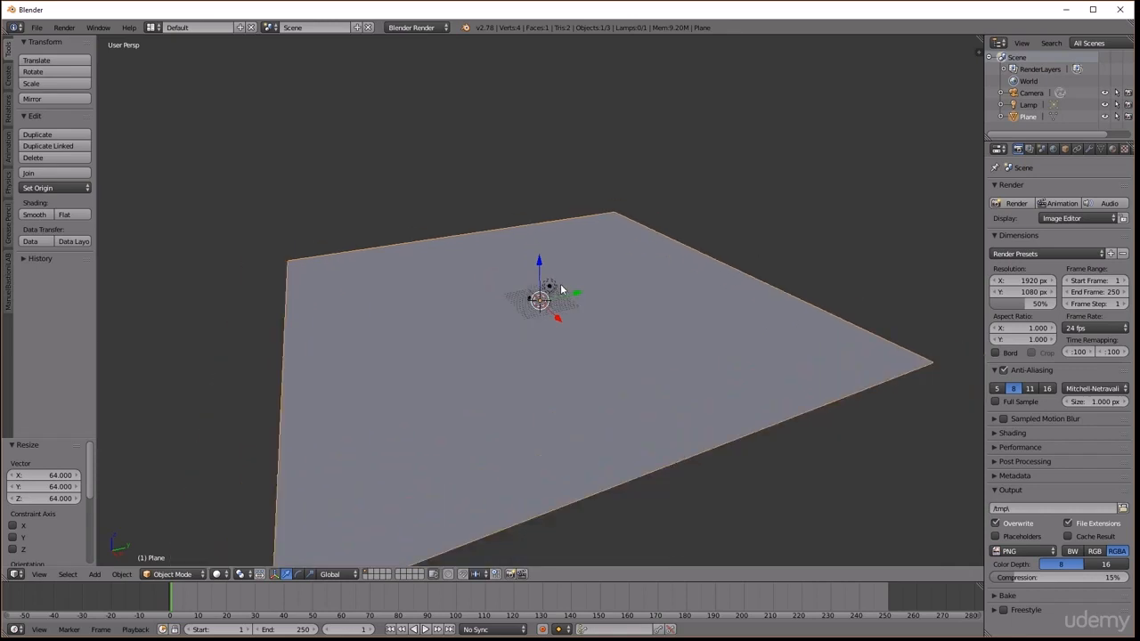
Turn off the Grid Floor in the 3D view's display settings
{"action": "key", "text": "n"}
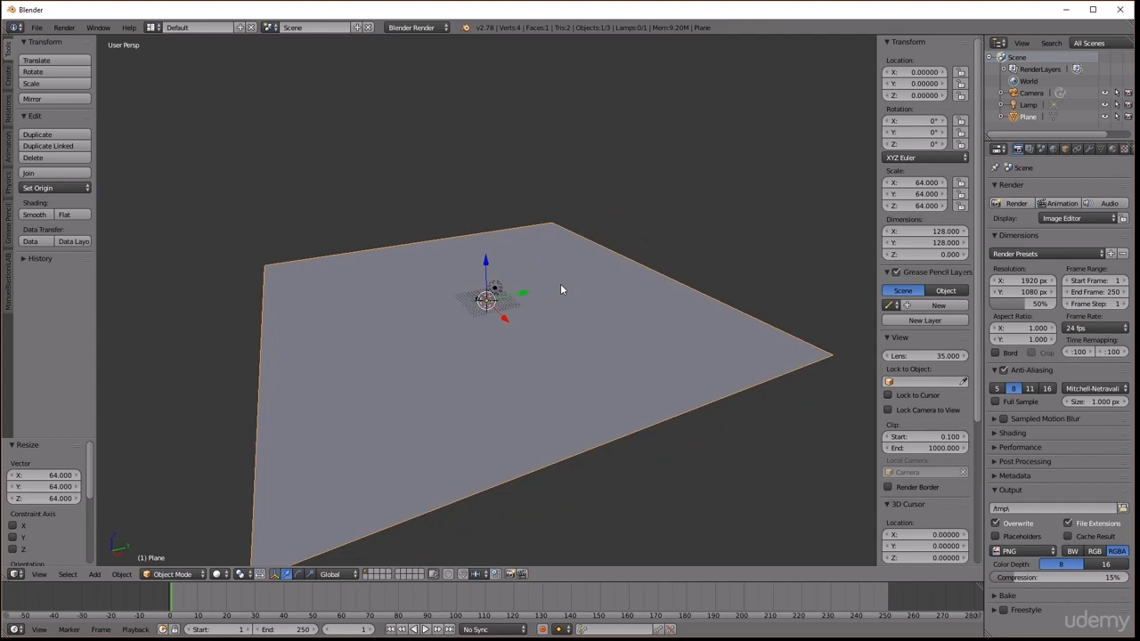
{"action": "scroll", "coordinate": [933, 294], "scroll_direction": "down", "scroll_amount": 5}
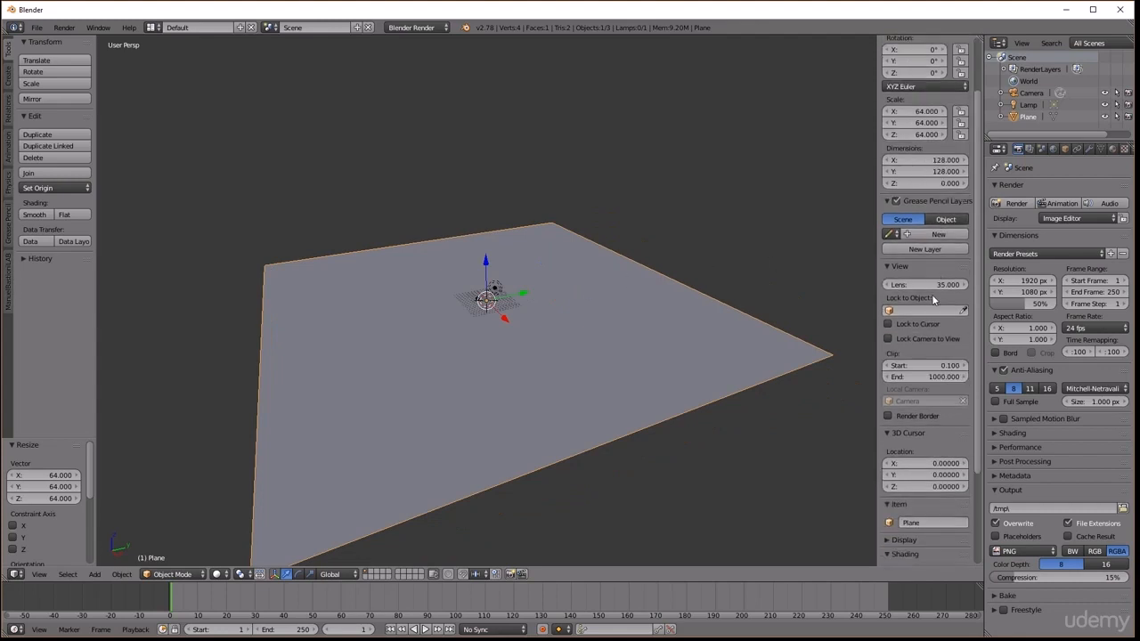
{"action": "scroll", "coordinate": [930, 294], "scroll_direction": "down", "scroll_amount": 1}
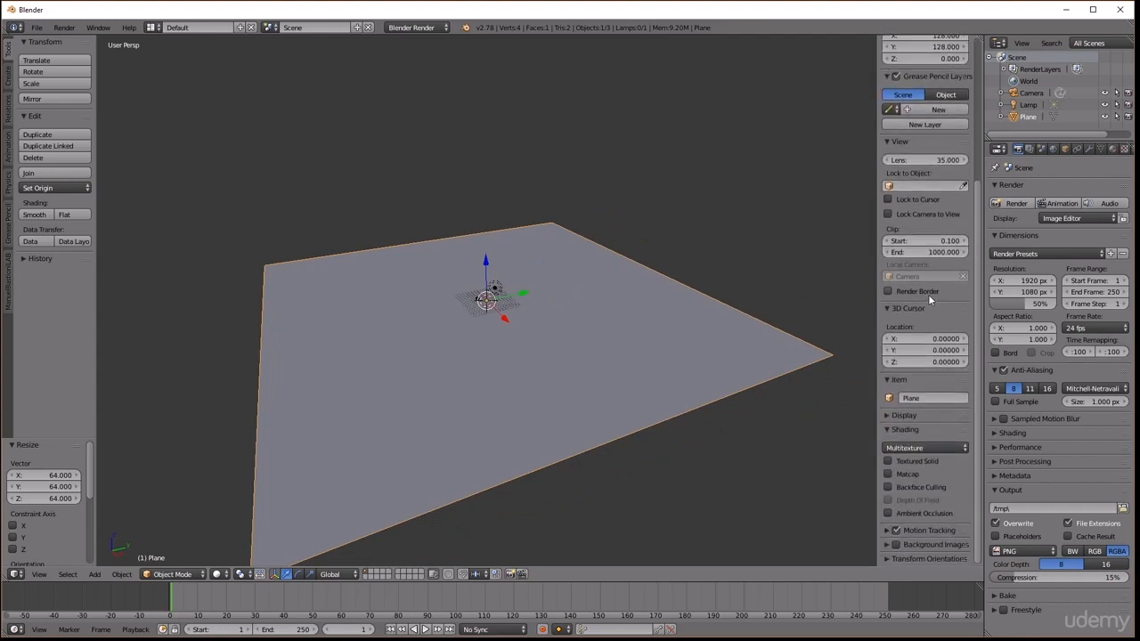
{"action": "left_click", "coordinate": [888, 417]}
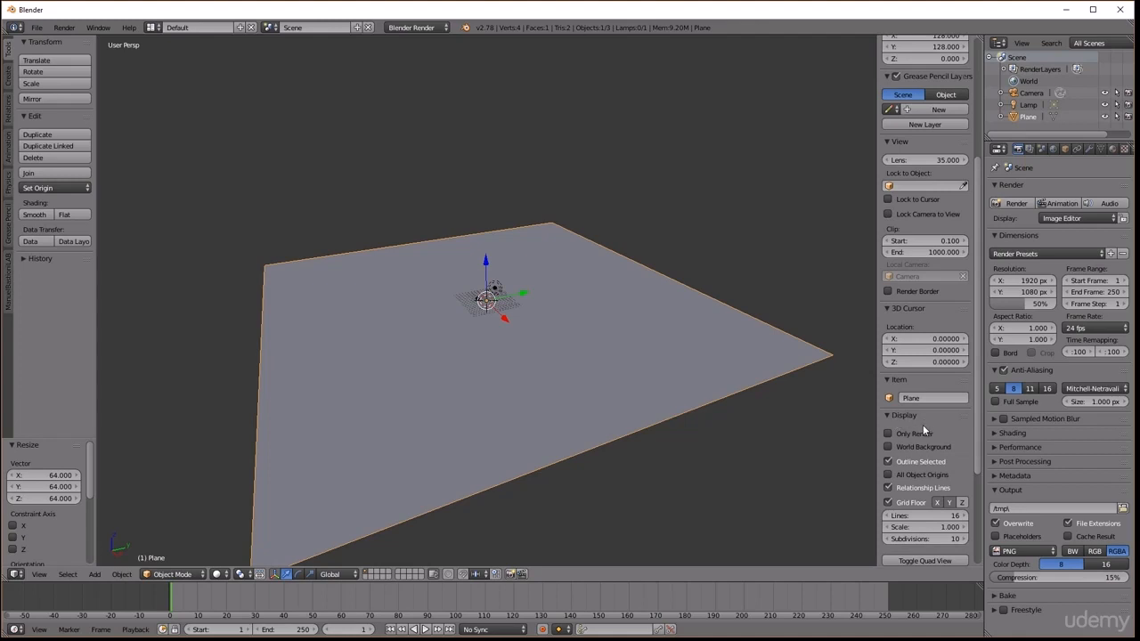
{"action": "scroll", "coordinate": [919, 482], "scroll_direction": "down", "scroll_amount": 1}
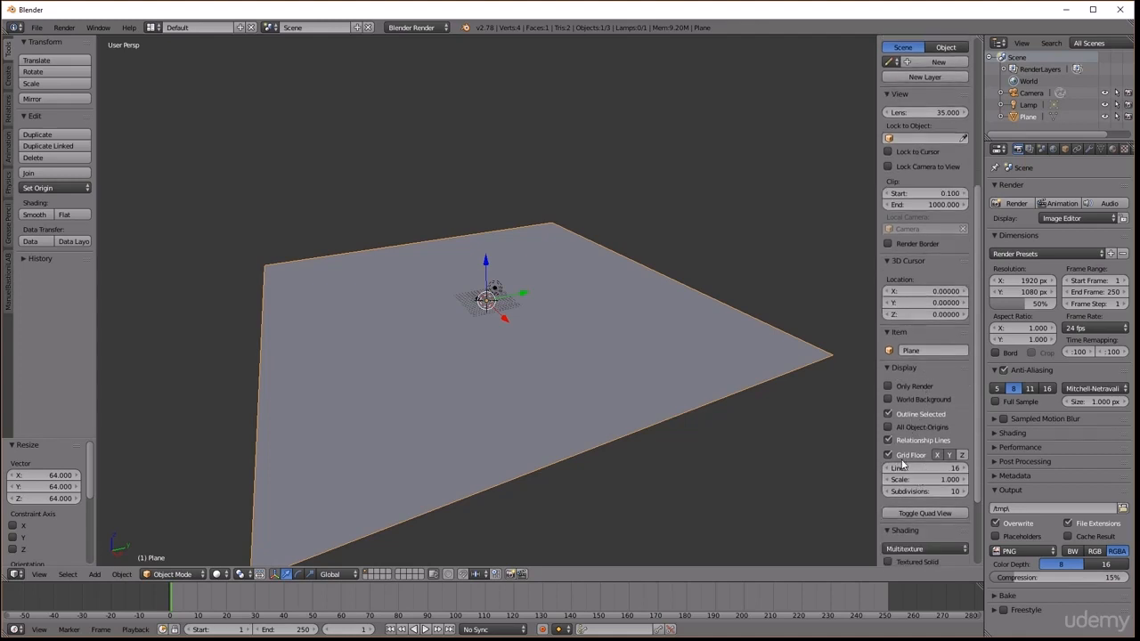
{"action": "left_click", "coordinate": [888, 455]}
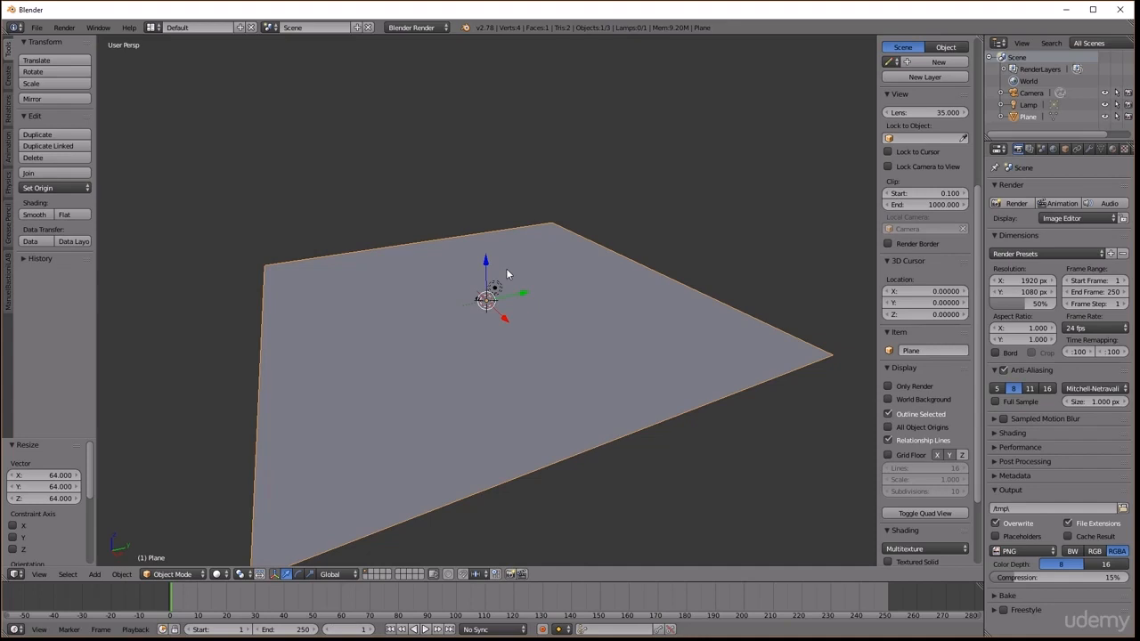
Enter Edit Mode on the plane and subdivide its whole mesh twice with one cut each time
{"action": "key", "text": "Tab"}
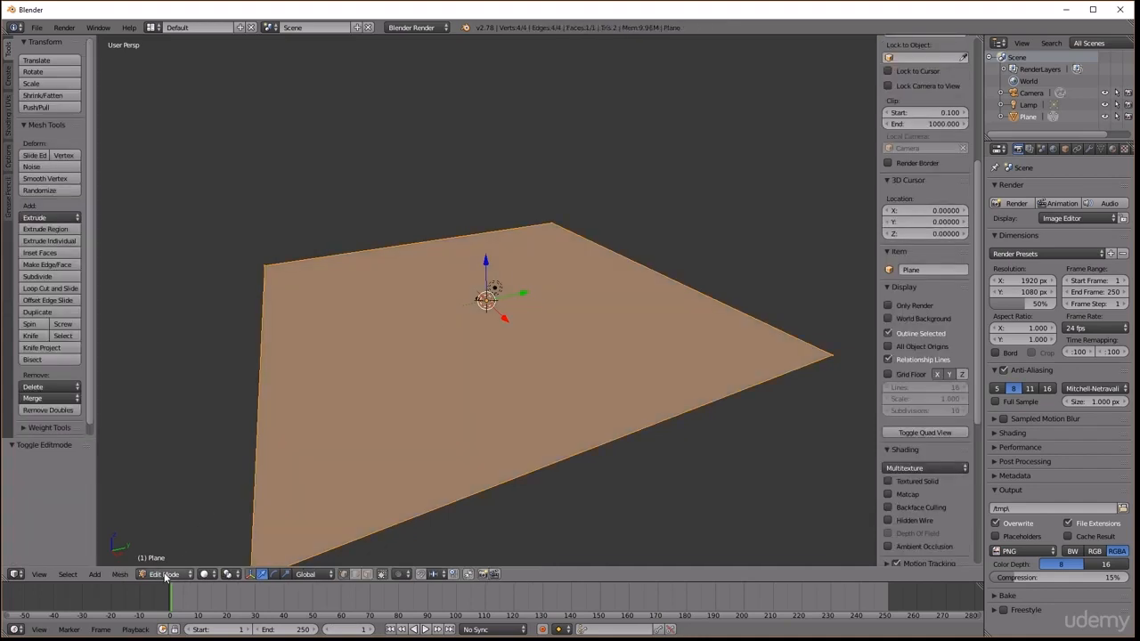
{"action": "key", "text": "Tab"}
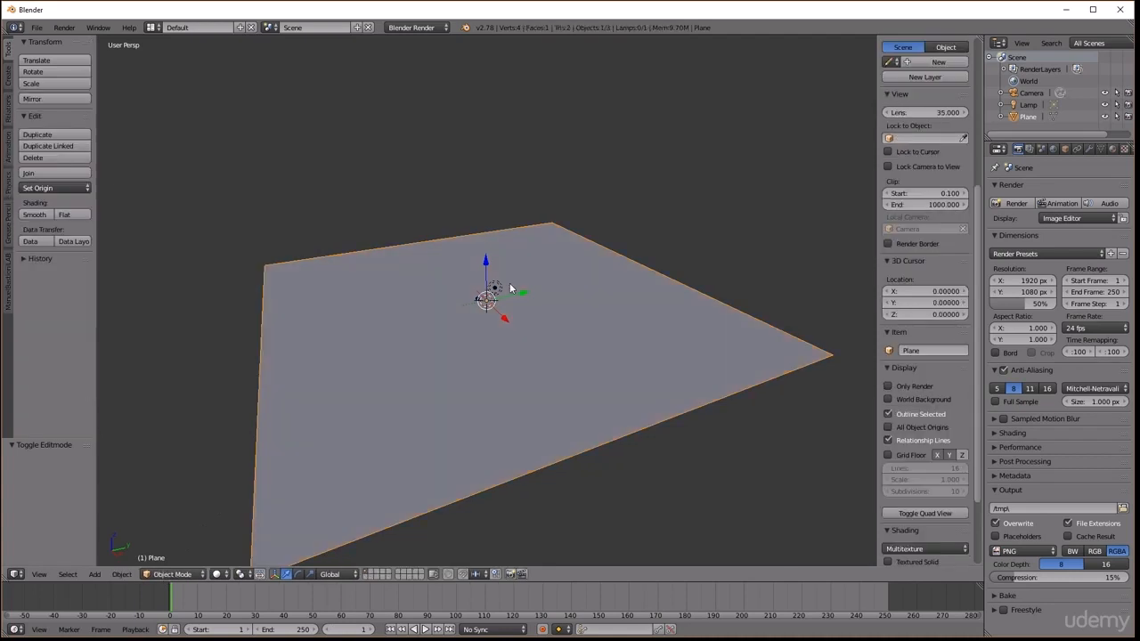
{"action": "key", "text": "Tab"}
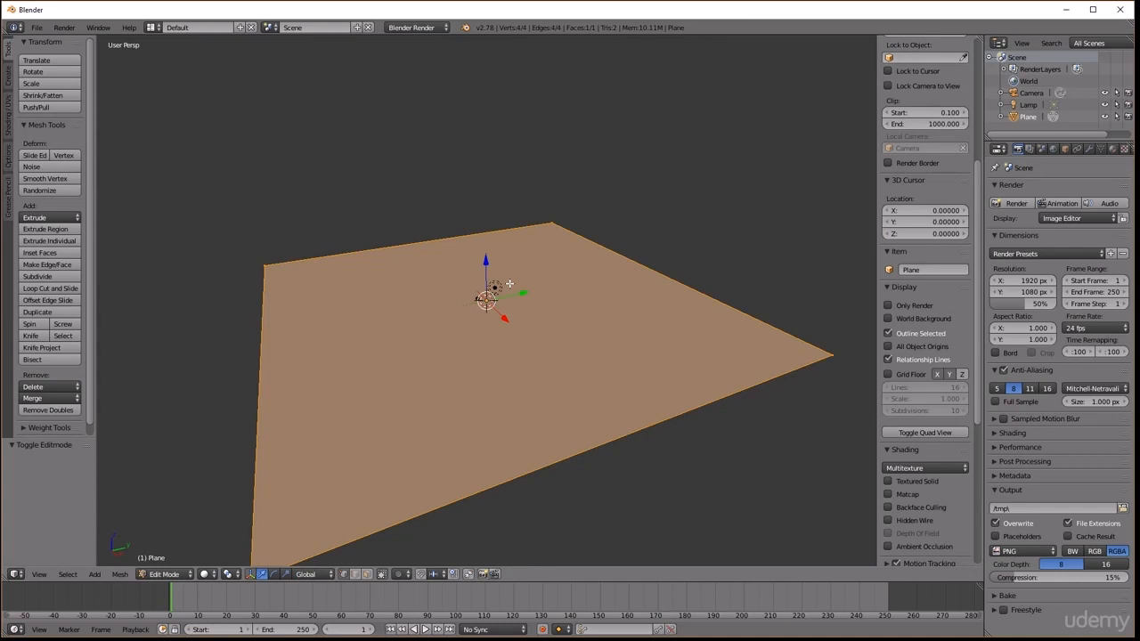
{"action": "key", "text": "w"}
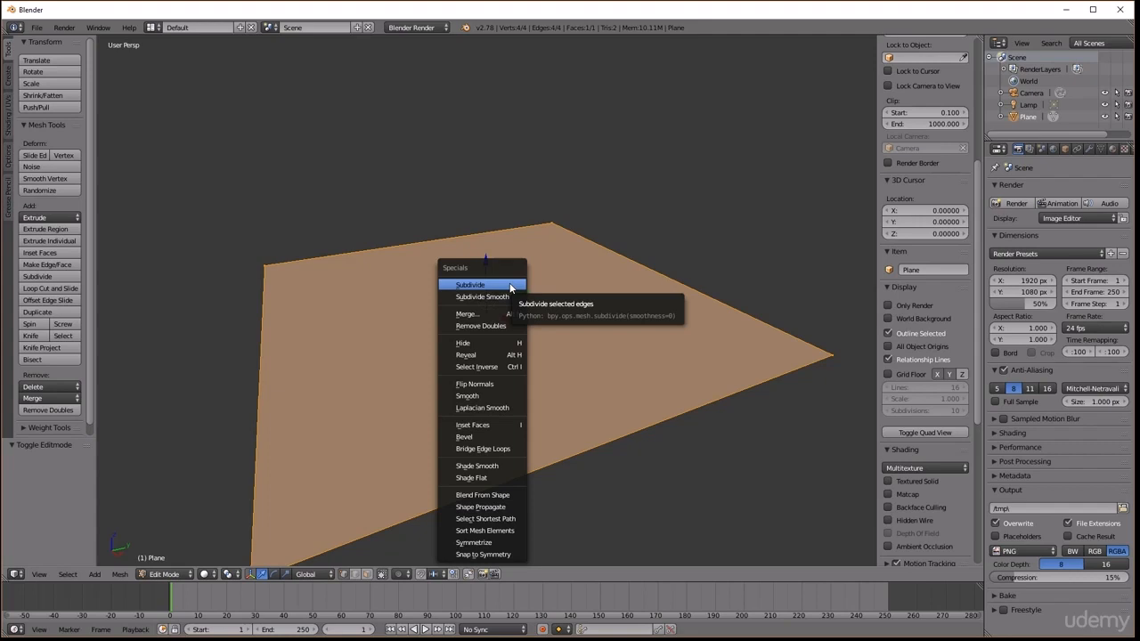
{"action": "left_click", "coordinate": [510, 285]}
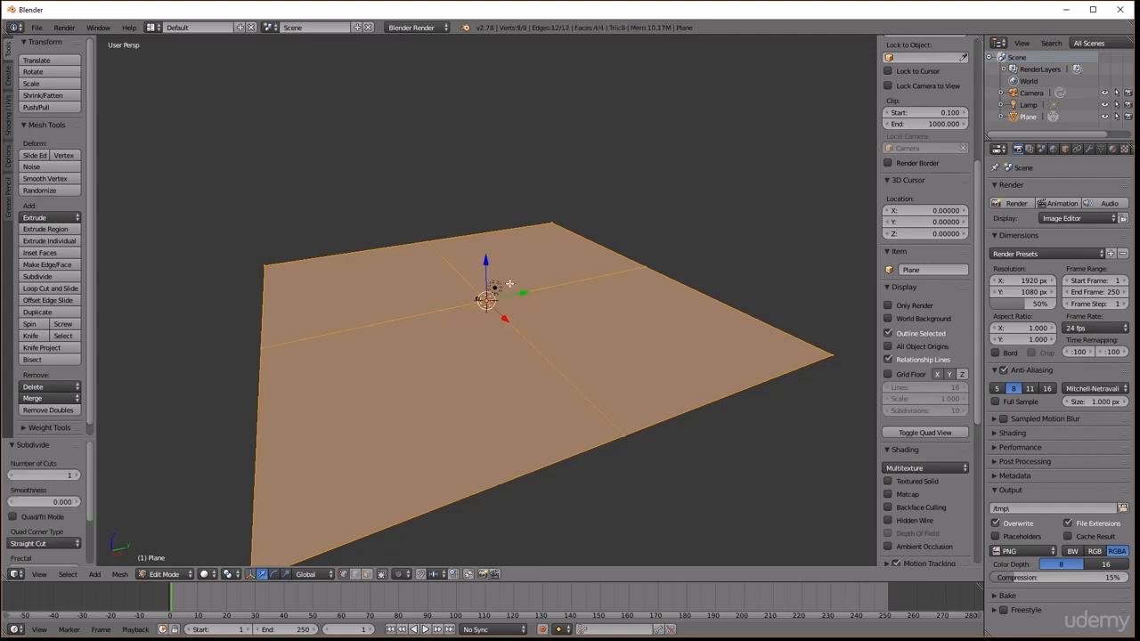
{"action": "key", "text": "w"}
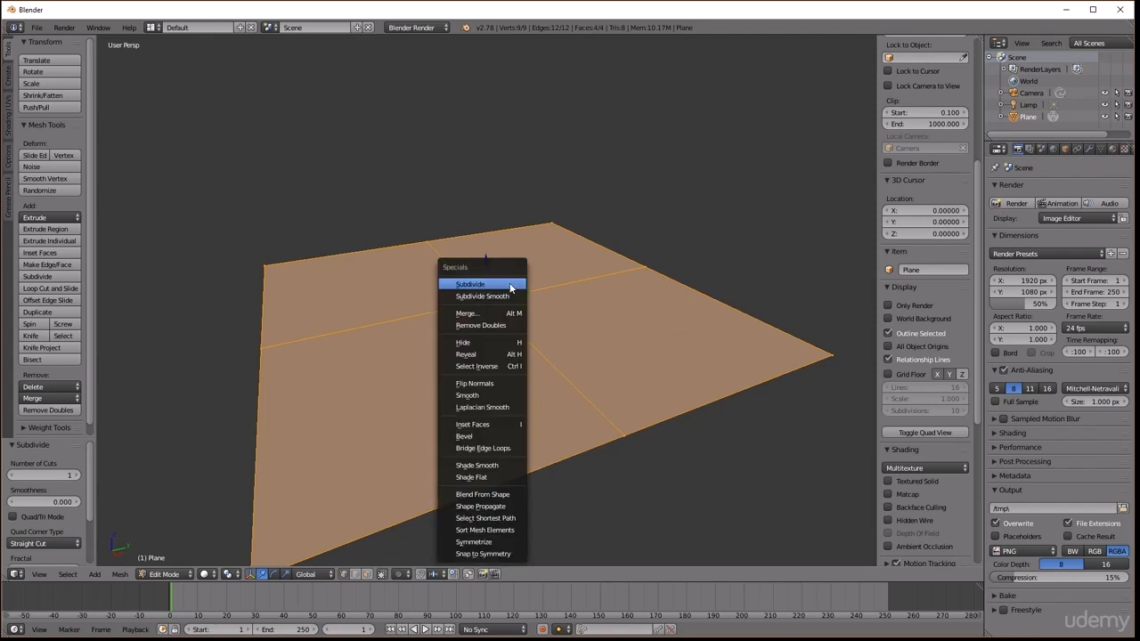
{"action": "left_click", "coordinate": [509, 284]}
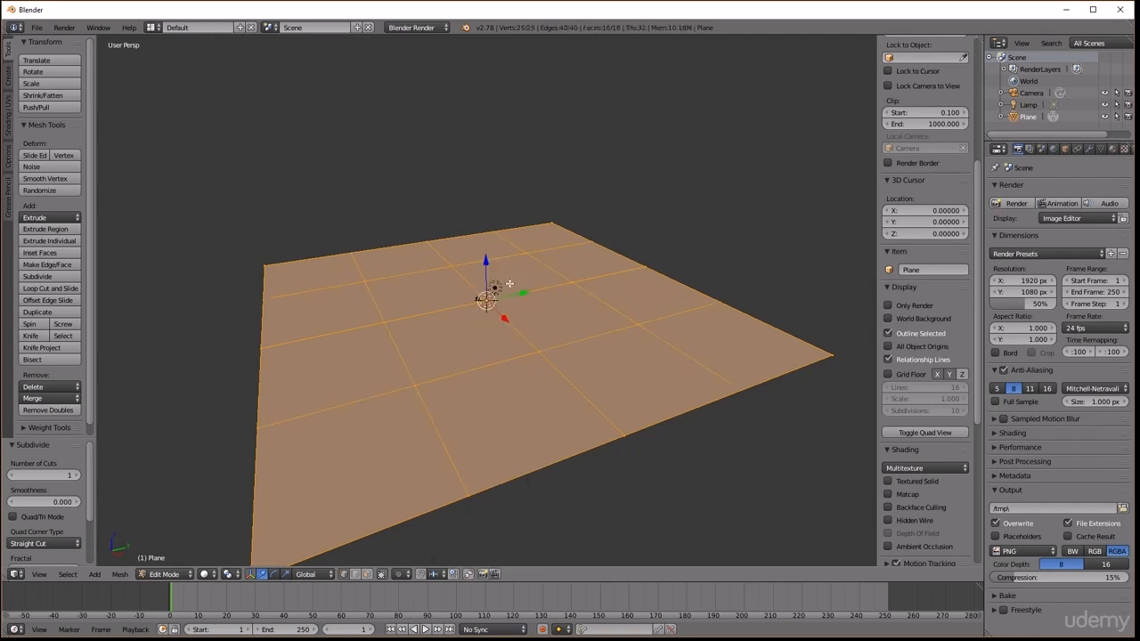
Subdivide the whole plane mesh twice more with one cut each time, and triangulate all its faces
{"action": "key", "text": "w"}
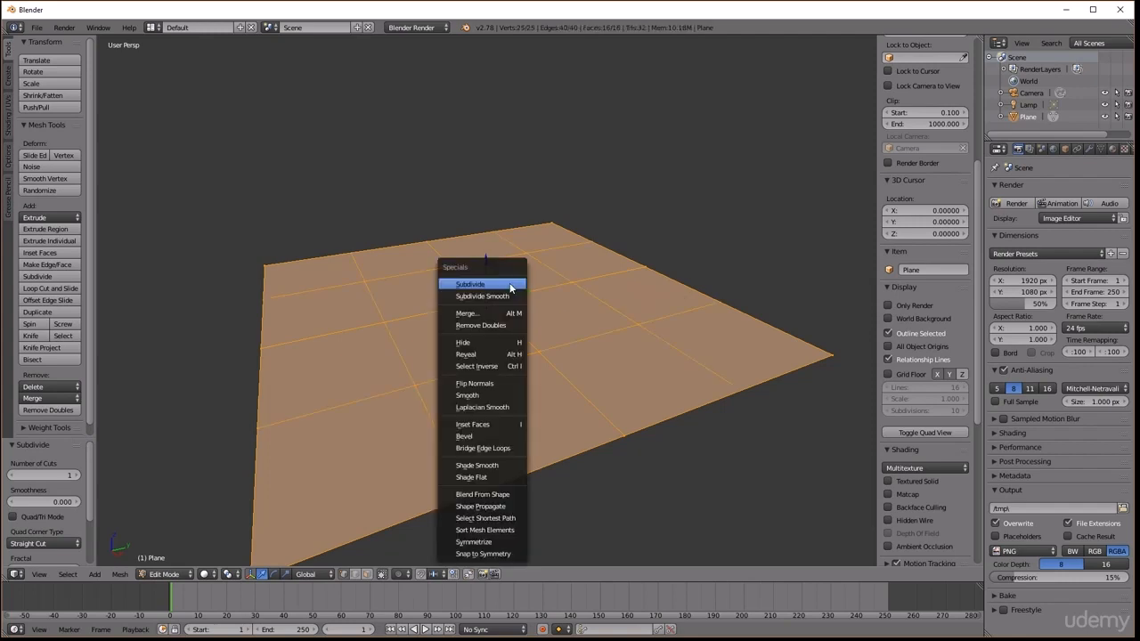
{"action": "left_click", "coordinate": [510, 283]}
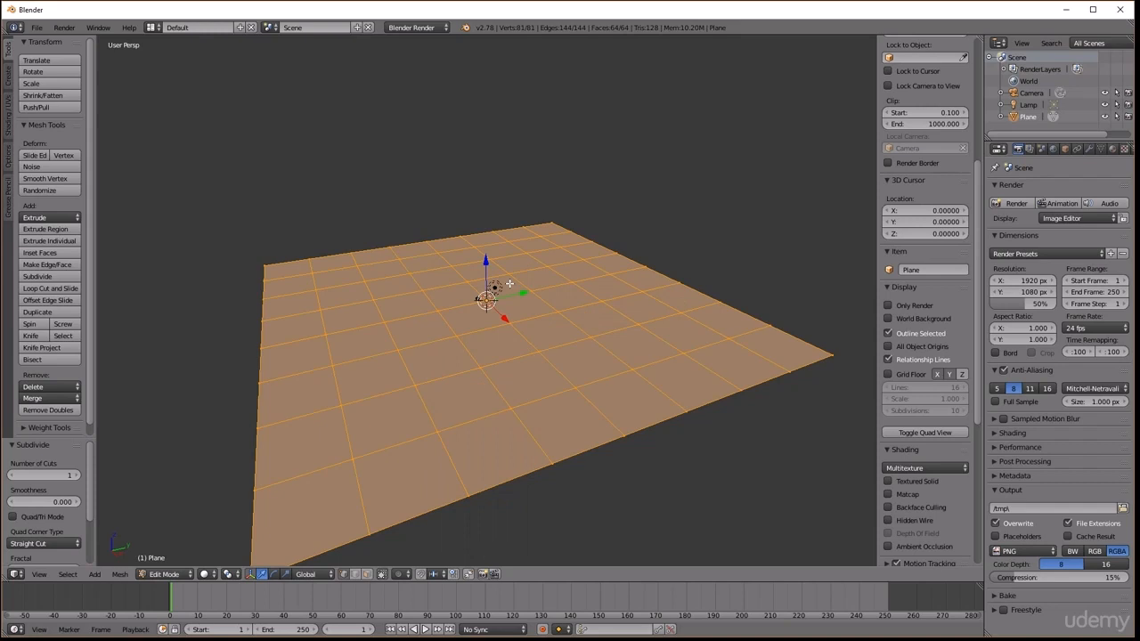
{"action": "key", "text": "w"}
{"action": "left_click", "coordinate": [509, 284]}
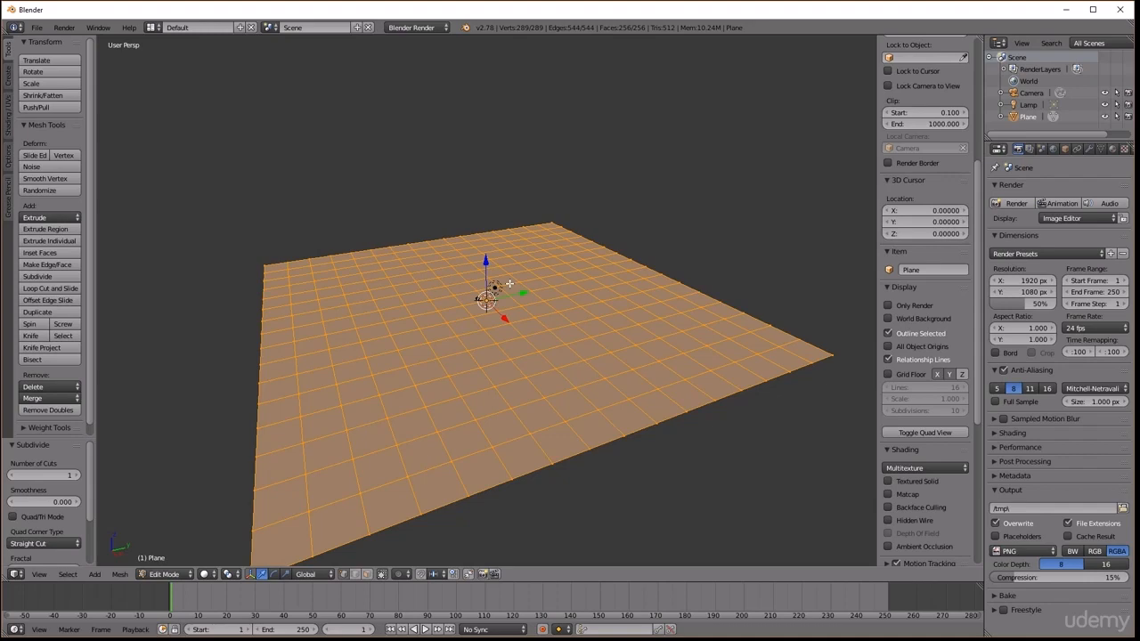
{"action": "key", "text": "KP_7"}
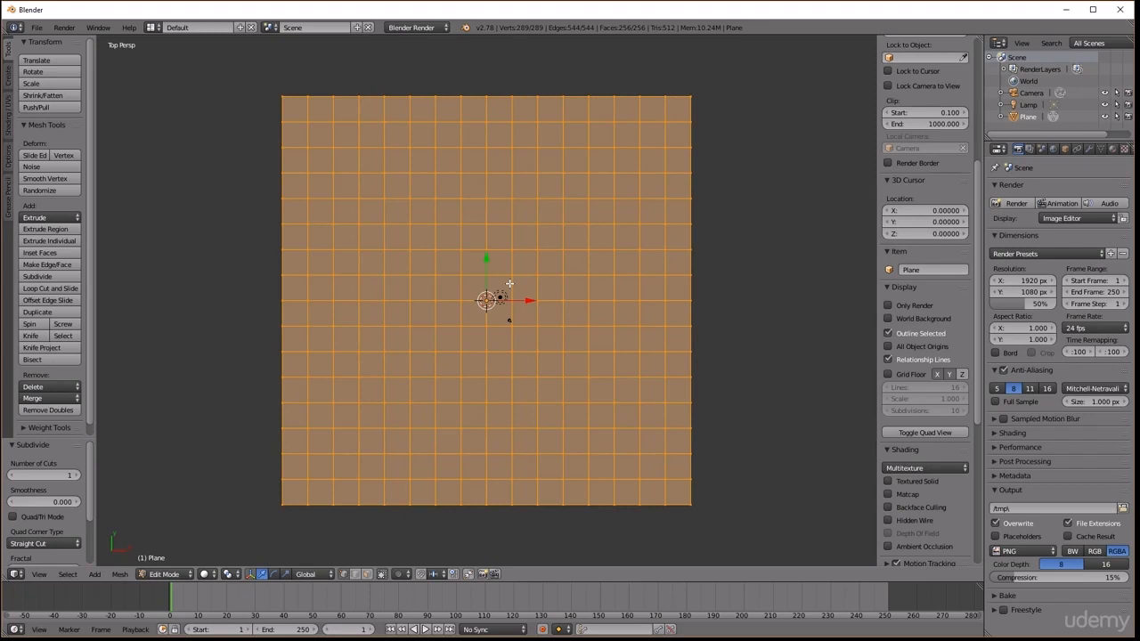
{"action": "key", "text": "ctrl+t"}
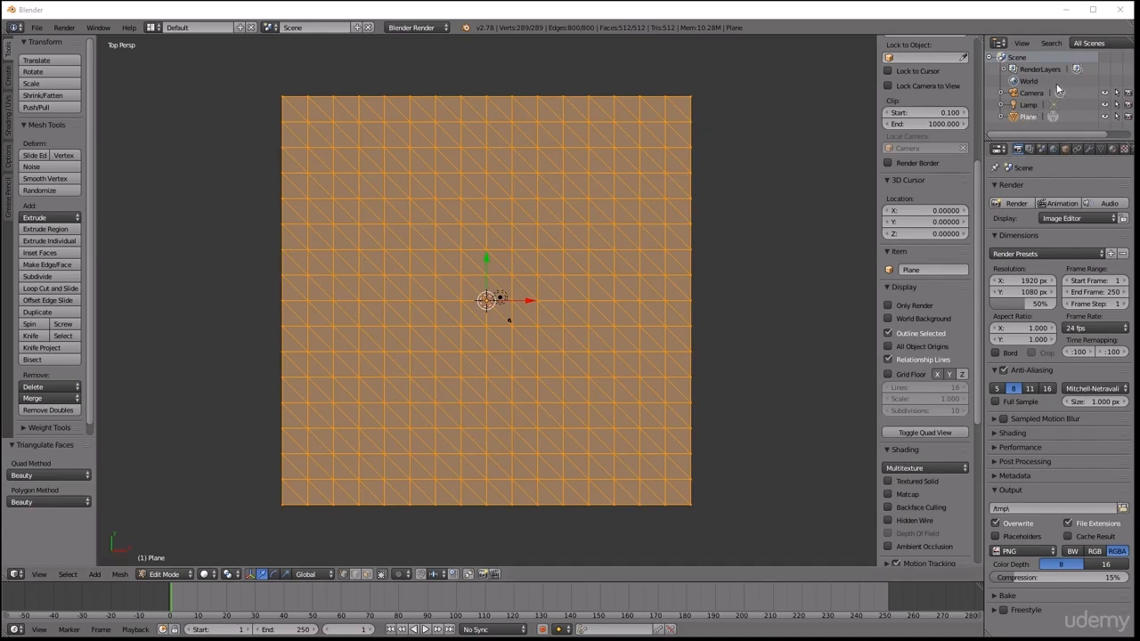
Rename the Plane object as Terrain
{"action": "double_click", "coordinate": [1031, 117]}
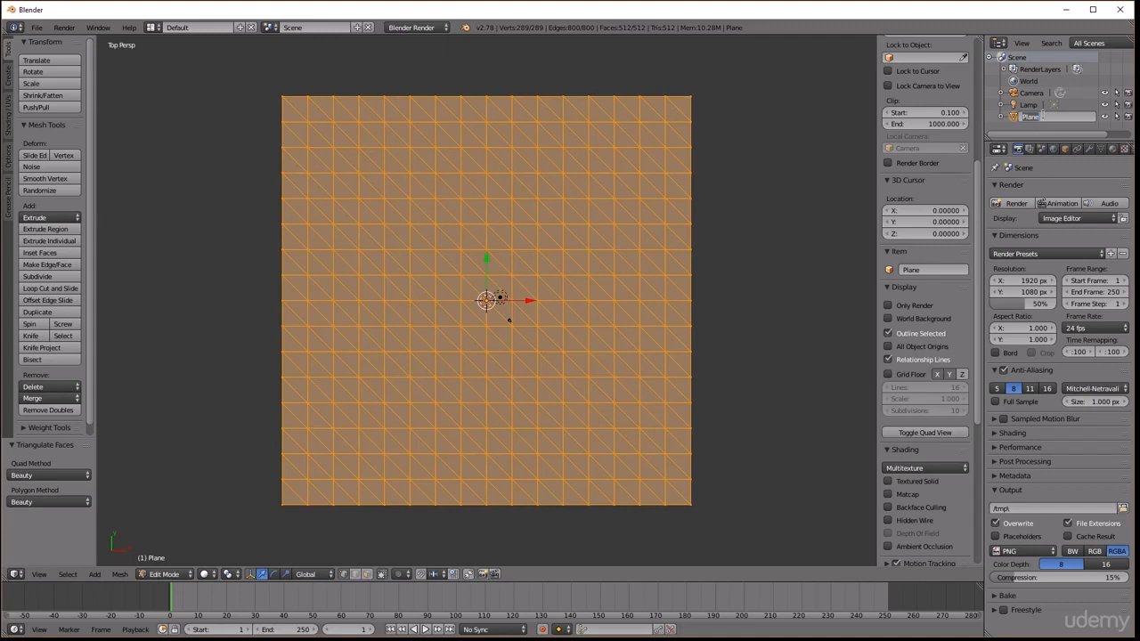
{"action": "type", "text": "Terrain"}
{"action": "key", "text": "Return"}
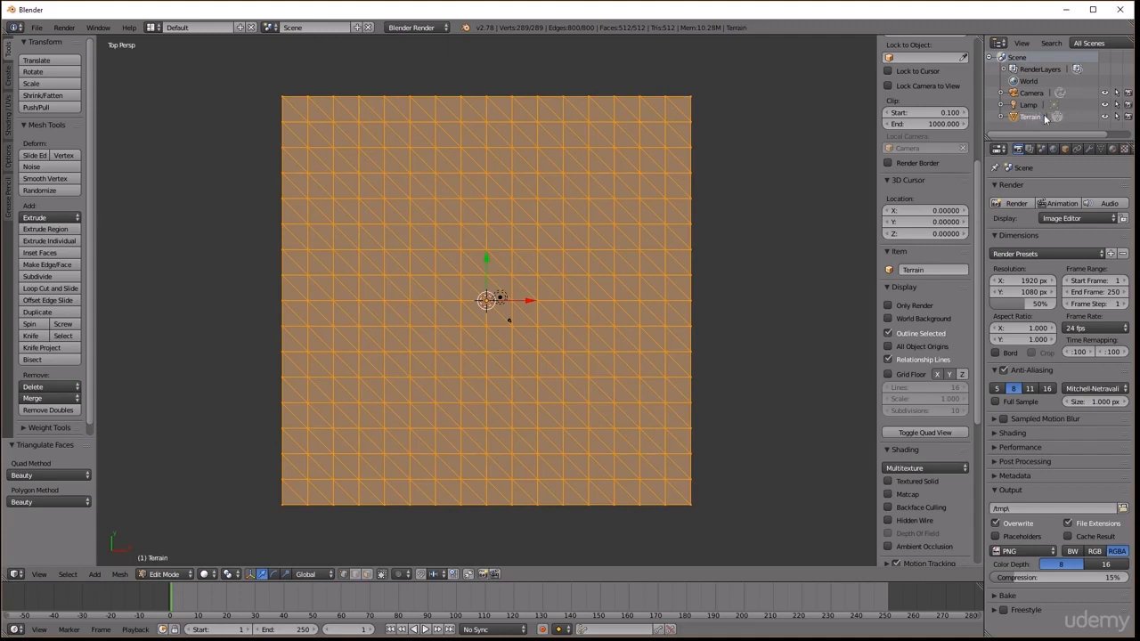
Add a new material to the Terrain object and name it matTerrain
{"action": "left_click", "coordinate": [1113, 150]}
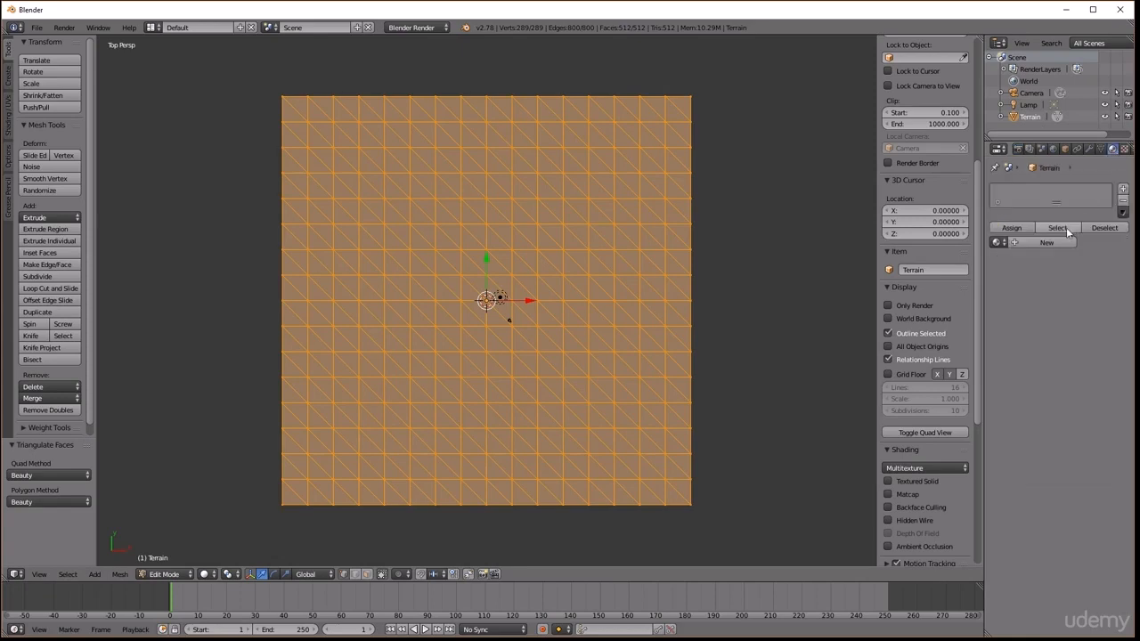
{"action": "left_click", "coordinate": [1057, 244]}
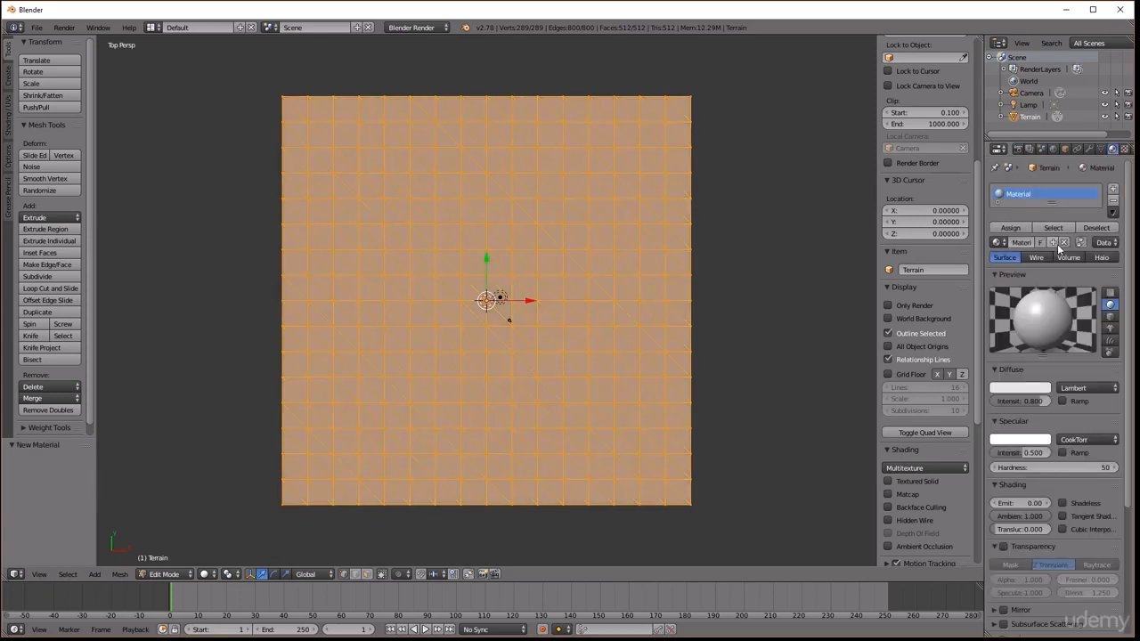
{"action": "double_click", "coordinate": [1028, 195]}
{"action": "type", "text": "matTerrain"}
{"action": "key", "text": "Return"}
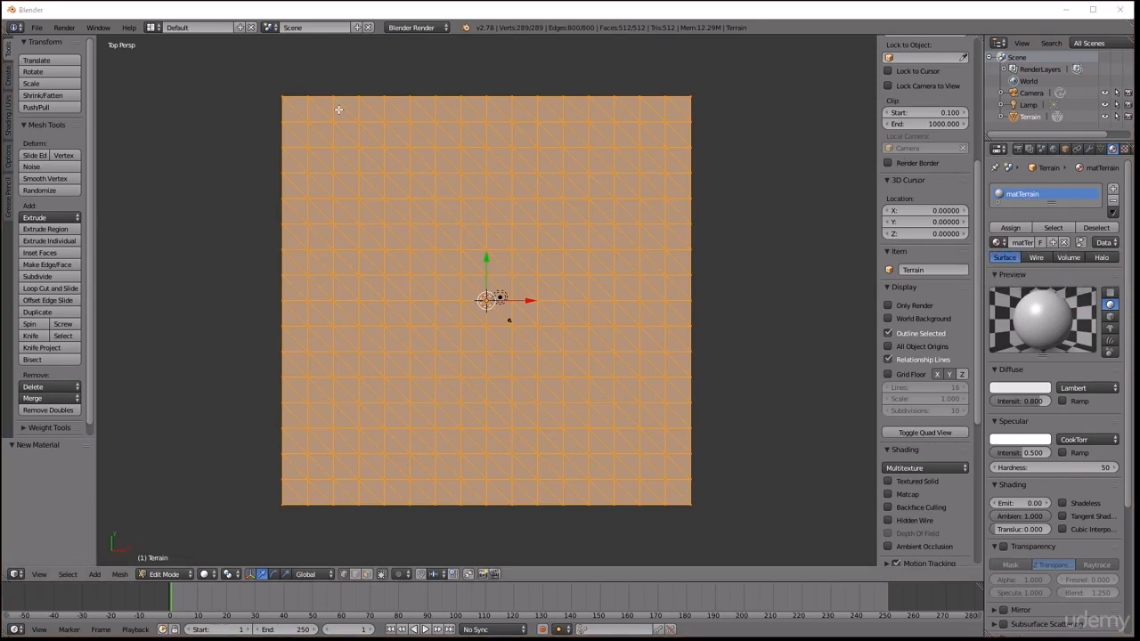
Switch to the UV Editing screen layout and create a blank 2048 × 2048 px image named texTerrain
{"action": "left_click", "coordinate": [160, 30]}
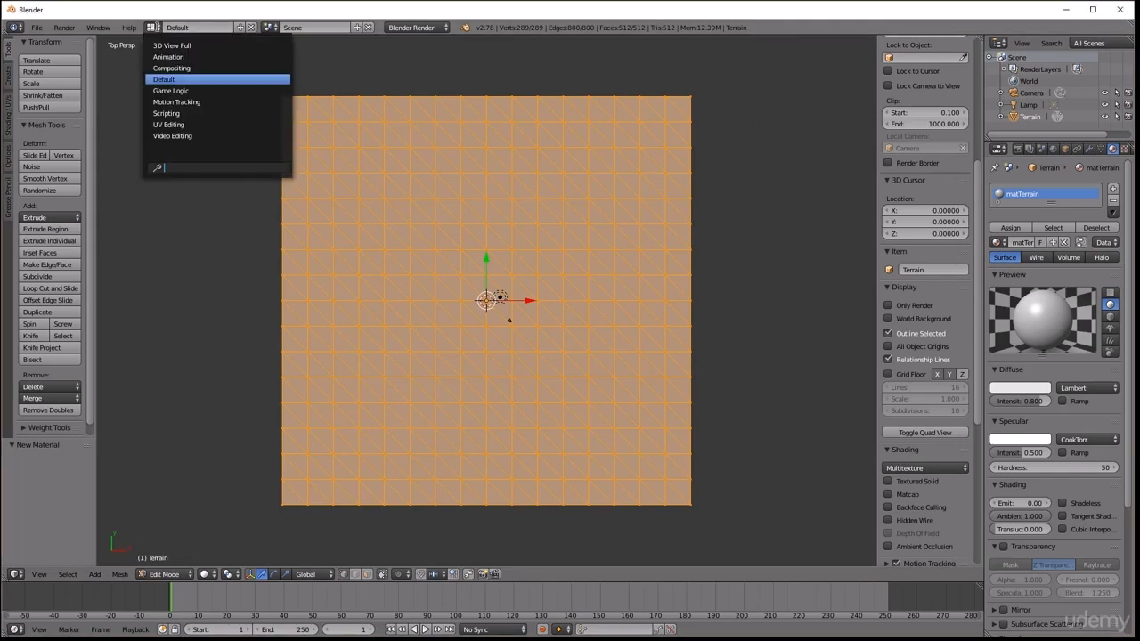
{"action": "left_click", "coordinate": [166, 125]}
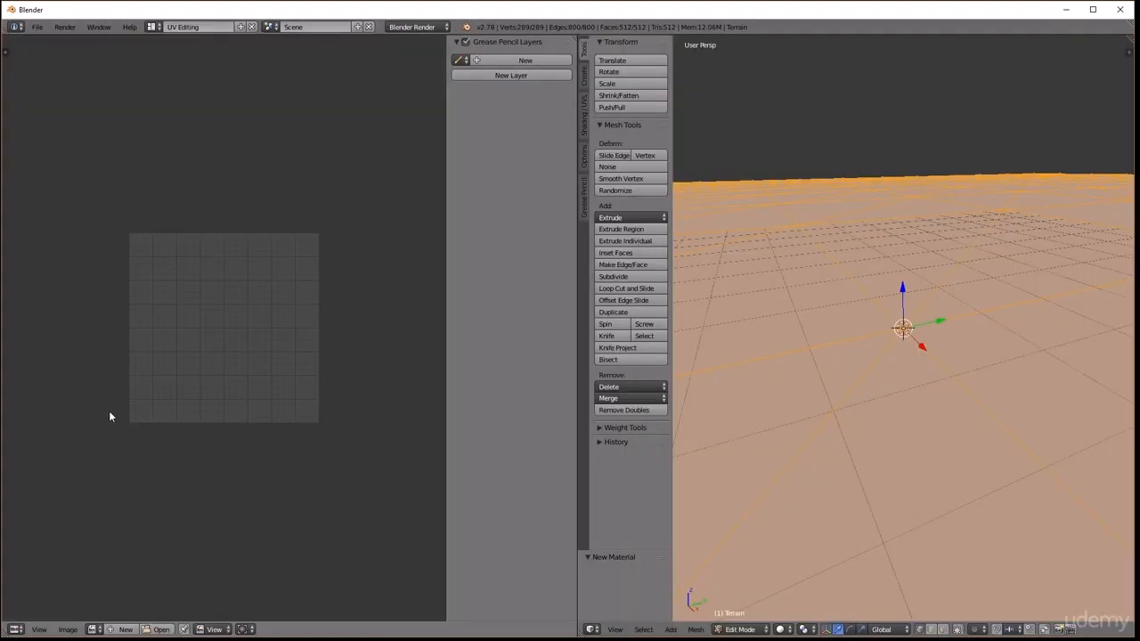
{"action": "left_click", "coordinate": [125, 629]}
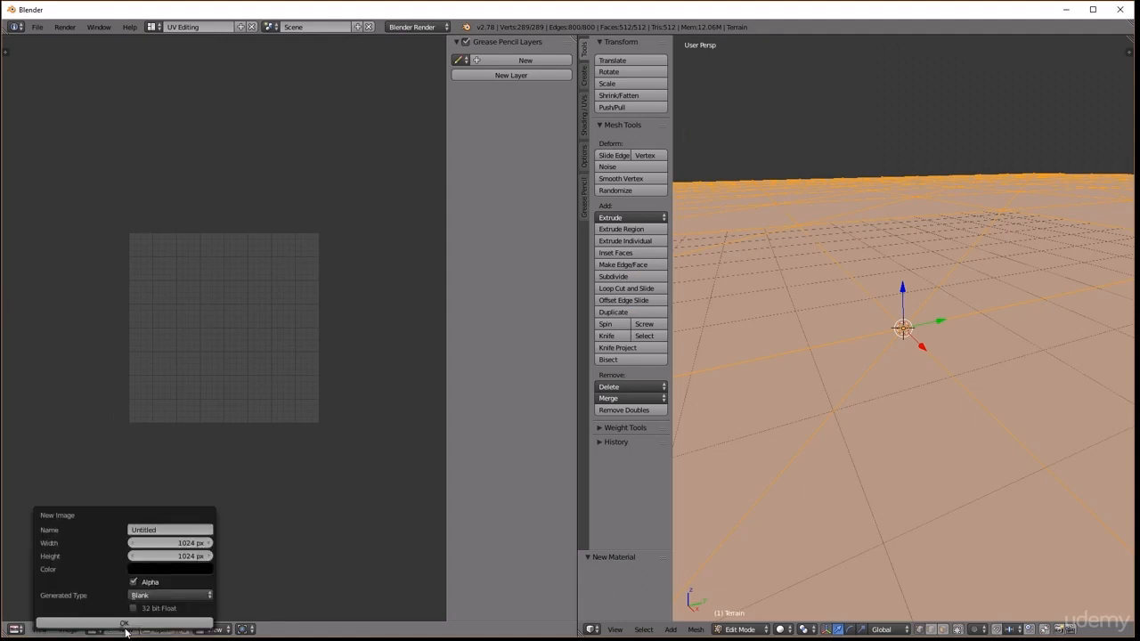
{"action": "left_click", "coordinate": [165, 527]}
{"action": "type", "text": "TexTerrain"}
{"action": "key", "text": "Tab"}
{"action": "type", "text": "2048"}
{"action": "key", "text": "Tab"}
{"action": "type", "text": "204"}
{"action": "key", "text": "Tab"}
{"action": "left_click", "coordinate": [142, 624]}
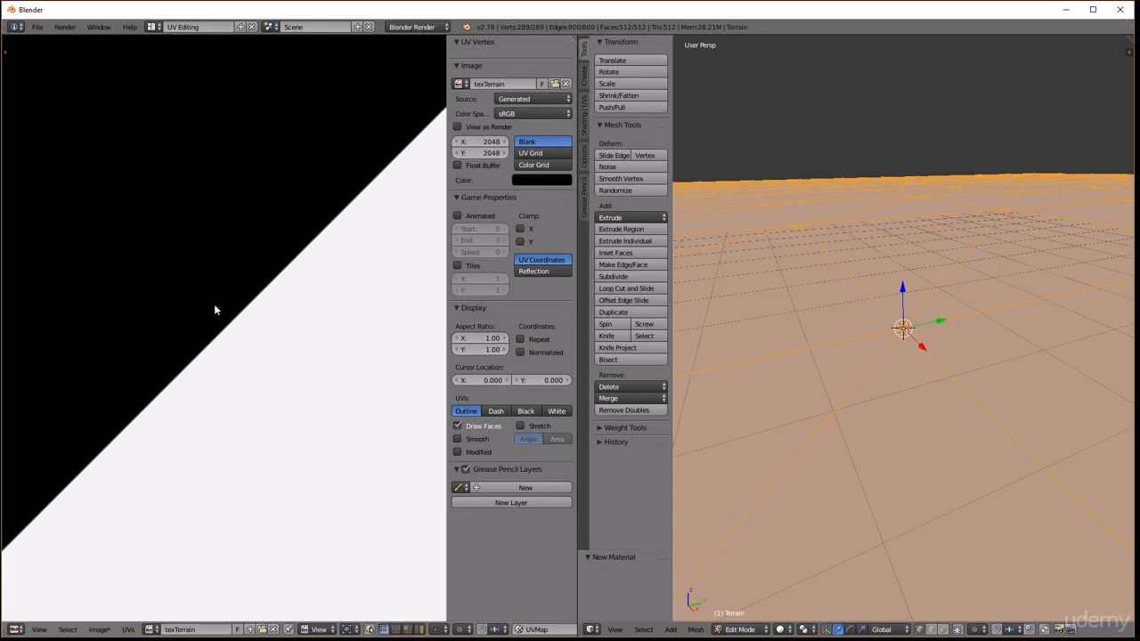
Unwrap the entire terrain mesh with Project From View, using the top view in the 3D viewport
{"action": "scroll", "coordinate": [210, 309], "scroll_direction": "down", "scroll_amount": 5}
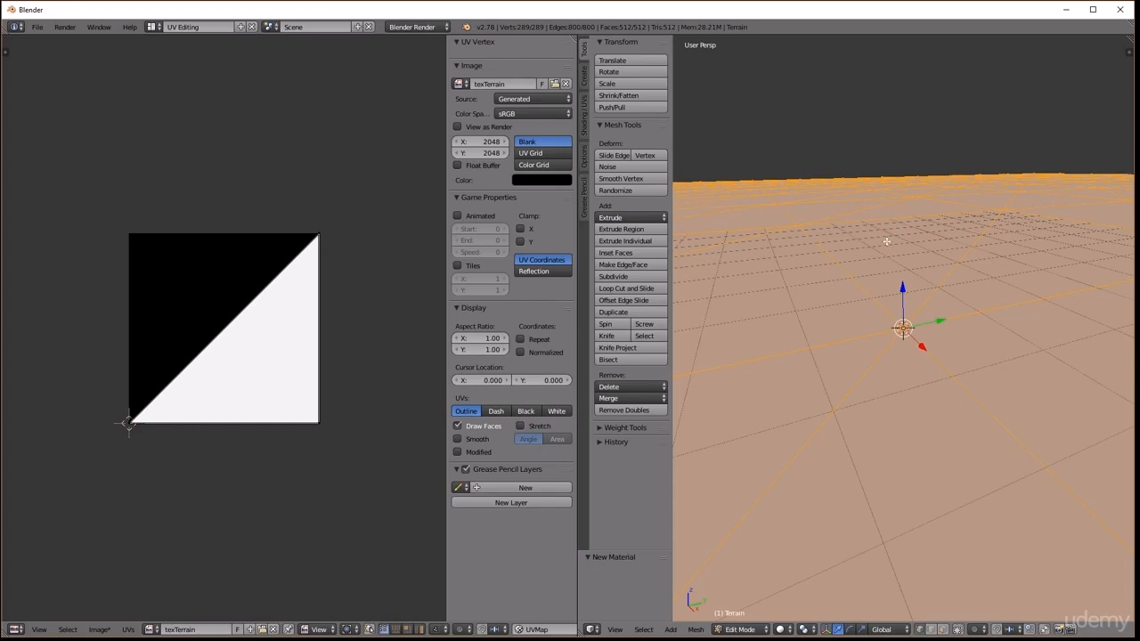
{"action": "scroll", "coordinate": [887, 241], "scroll_direction": "down", "scroll_amount": 6}
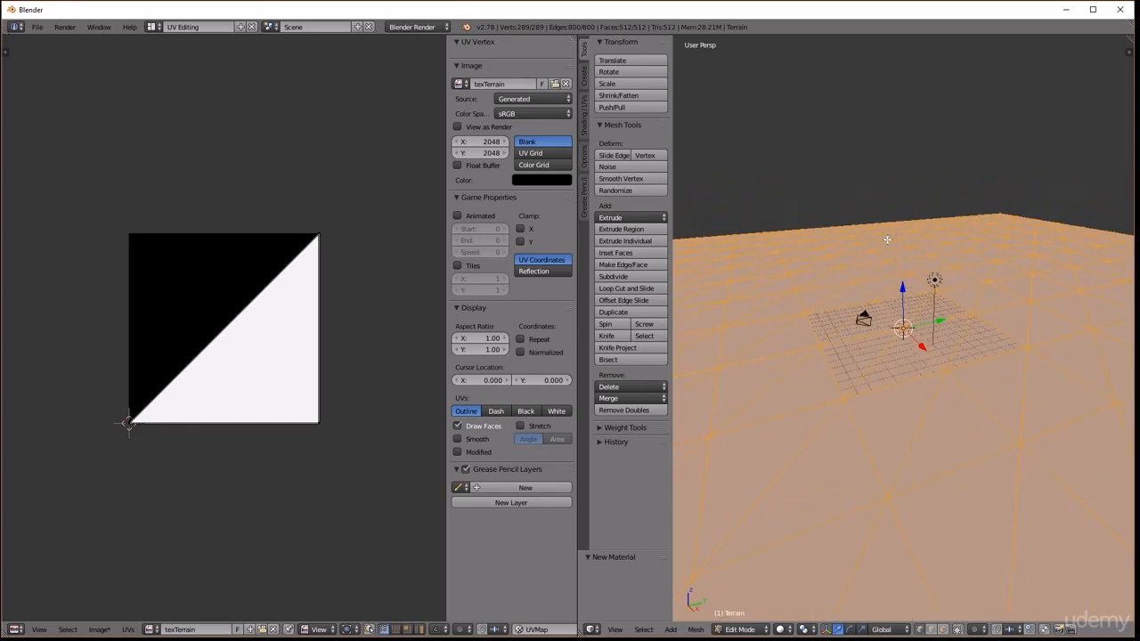
{"action": "scroll", "coordinate": [887, 239], "scroll_direction": "down", "scroll_amount": 4}
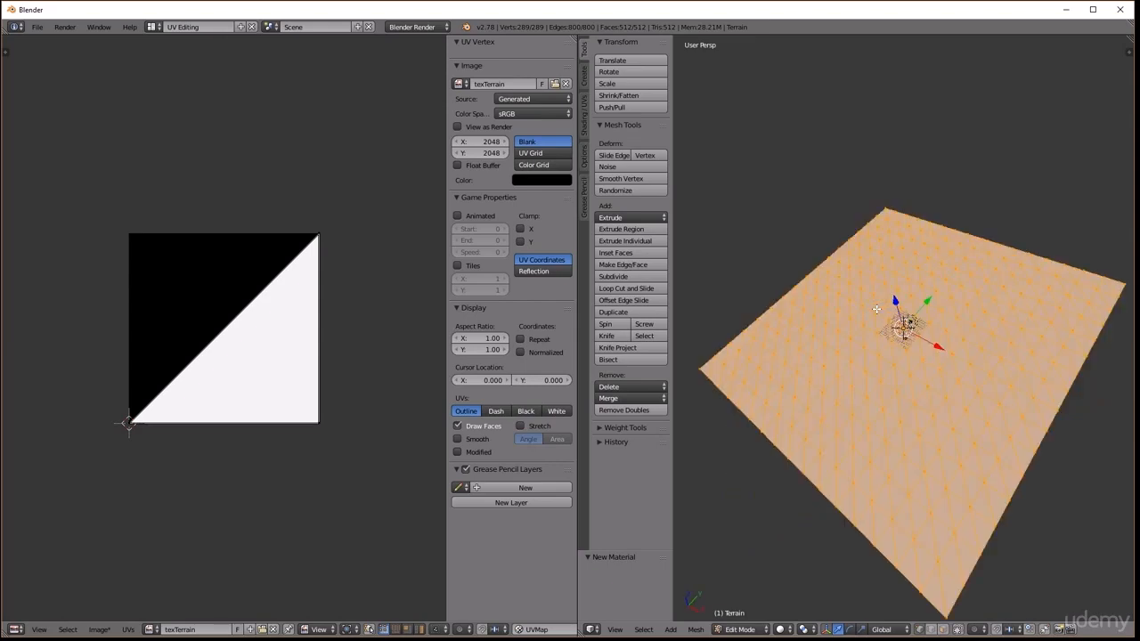
{"action": "key", "text": "KP_7"}
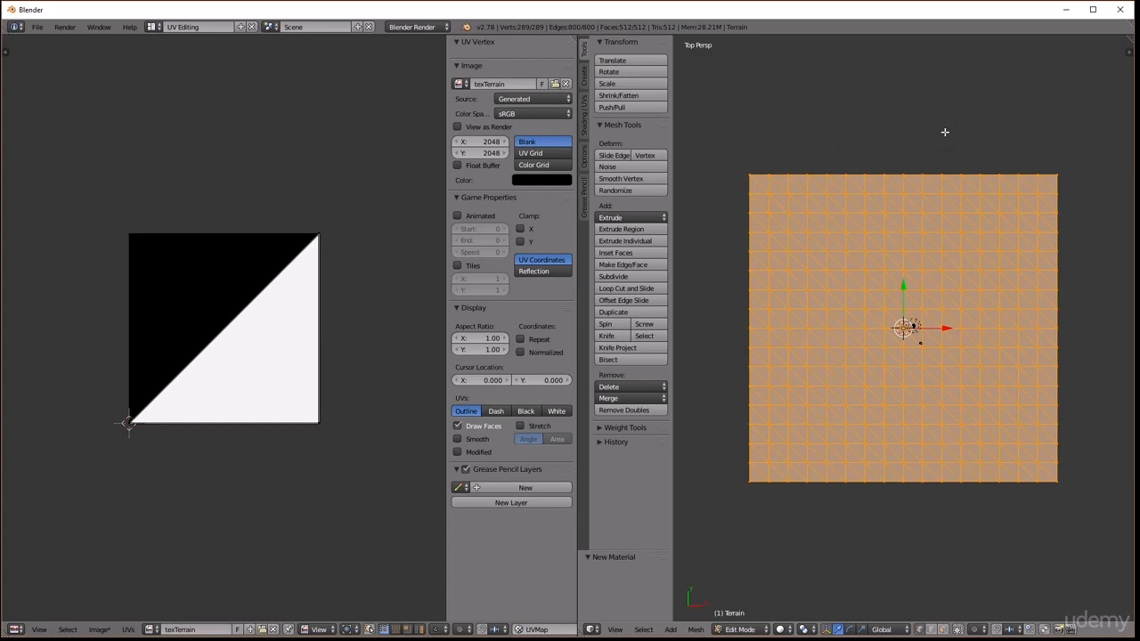
{"action": "key", "text": "a"}
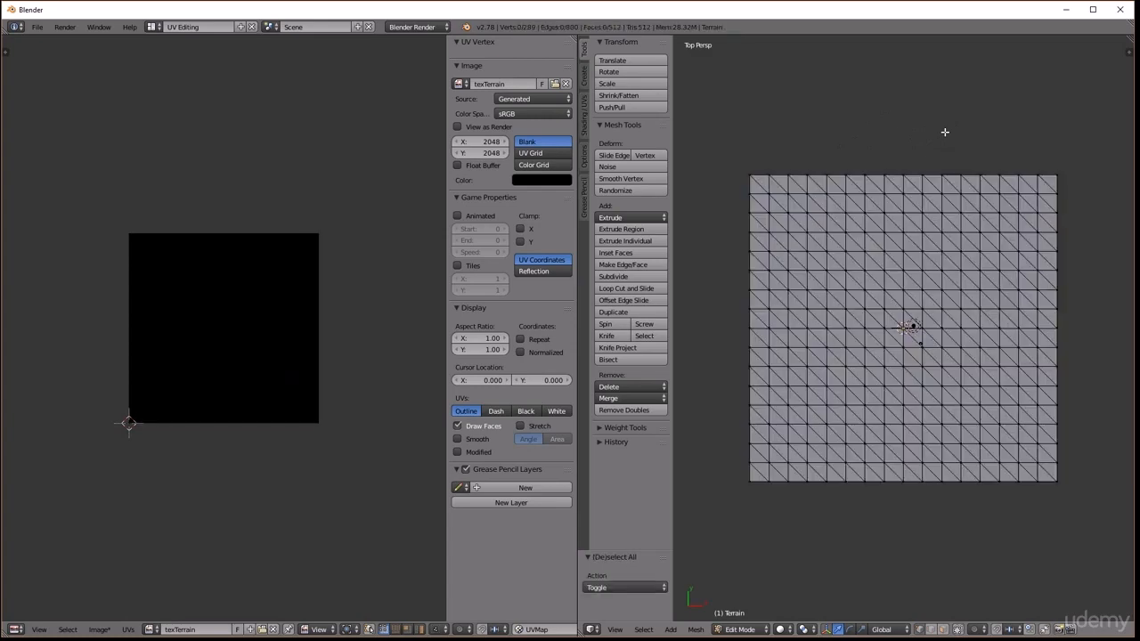
{"action": "key", "text": "a"}
{"action": "key", "text": "a"}
{"action": "key", "text": "a"}
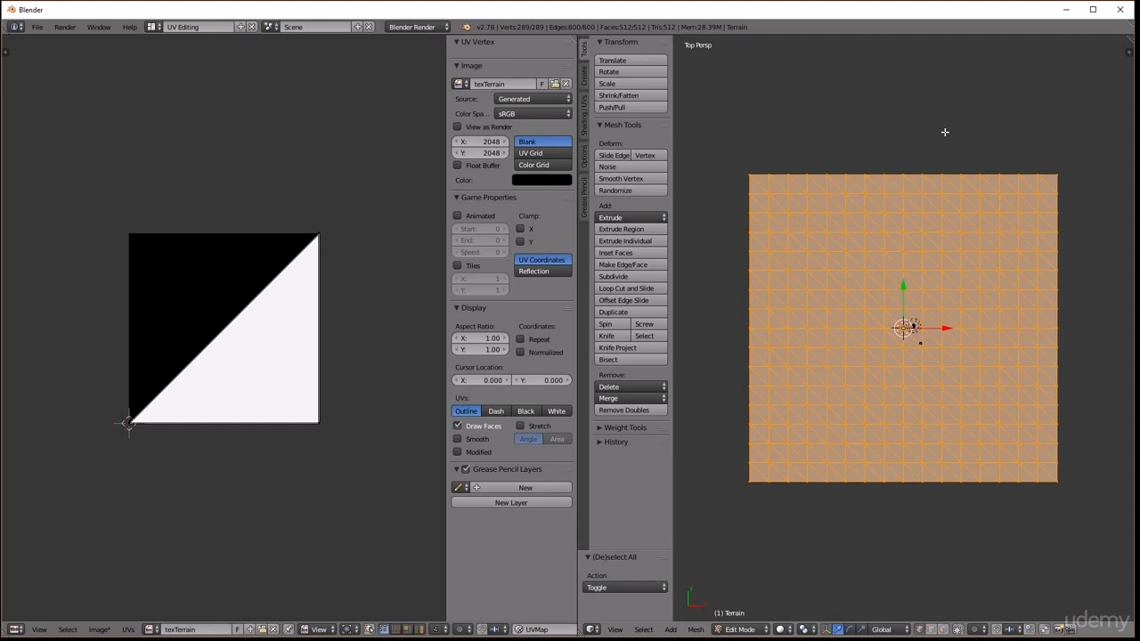
{"action": "key", "text": "u"}
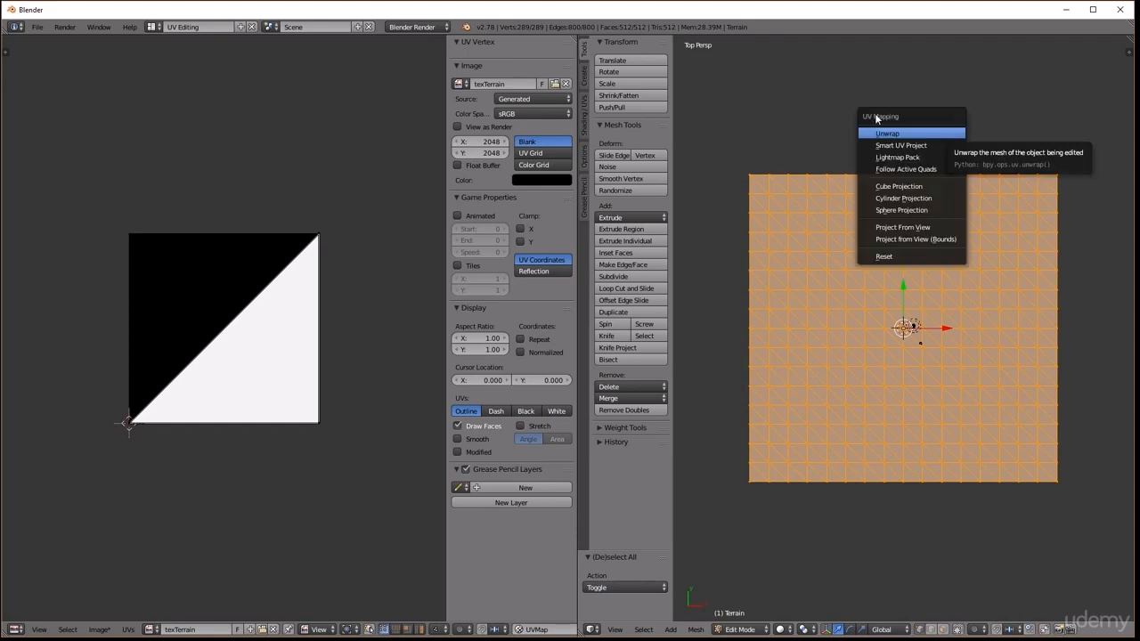
{"action": "left_click", "coordinate": [913, 229]}
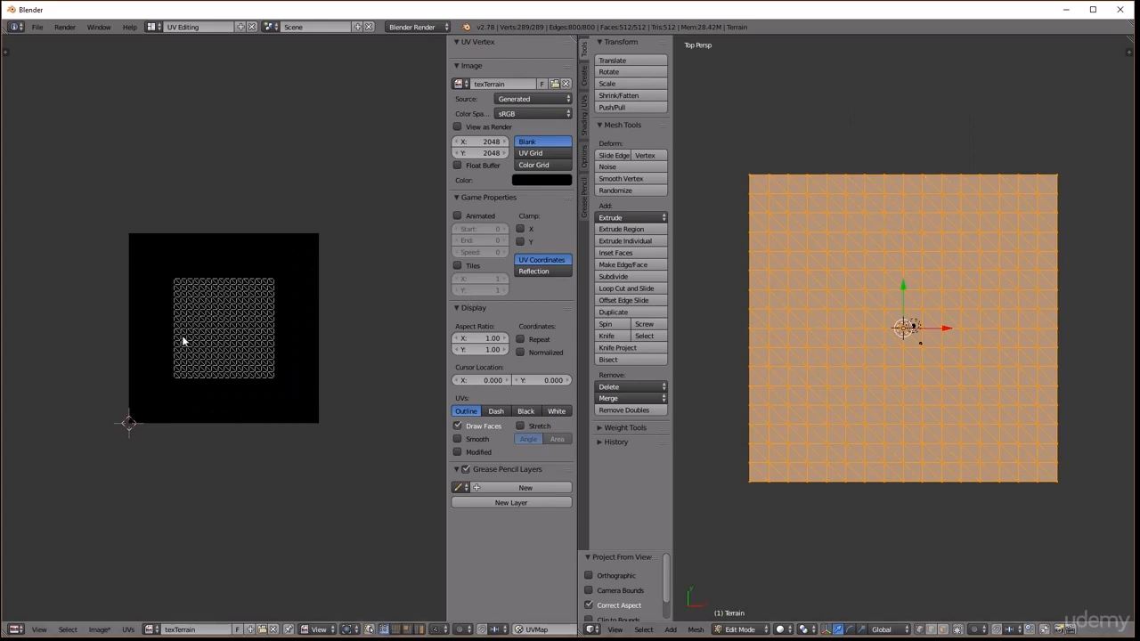
Scale all the terrain's UVs uniformly by about 1.871 so they nearly fill the texTerrain image
{"action": "scroll", "coordinate": [197, 340], "scroll_direction": "up", "scroll_amount": 2}
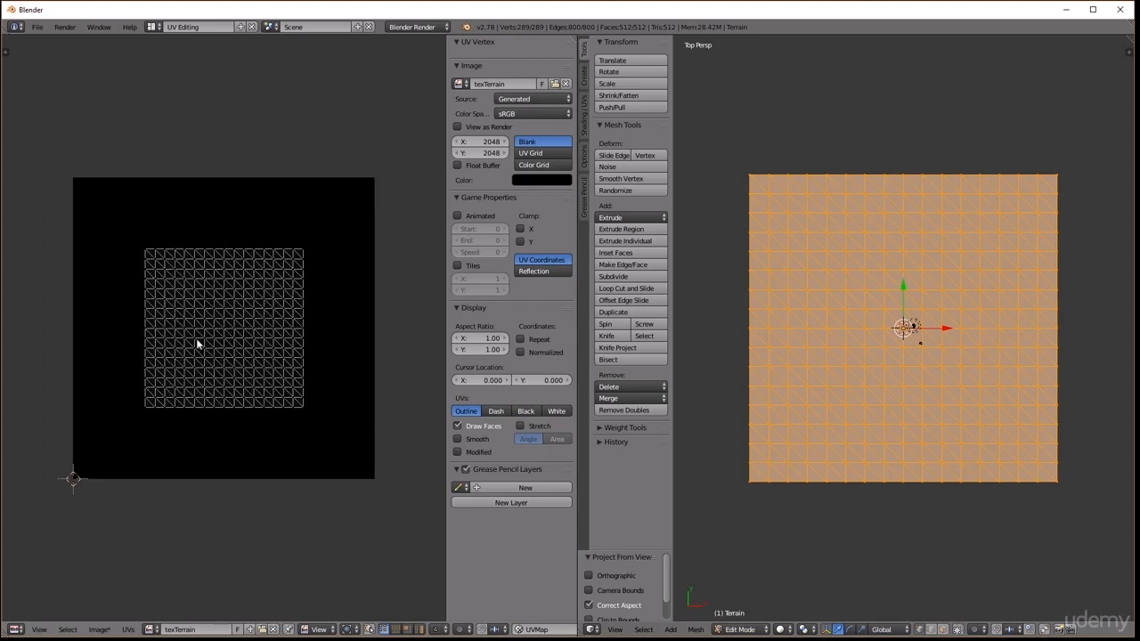
{"action": "scroll", "coordinate": [199, 344], "scroll_direction": "up", "scroll_amount": 1}
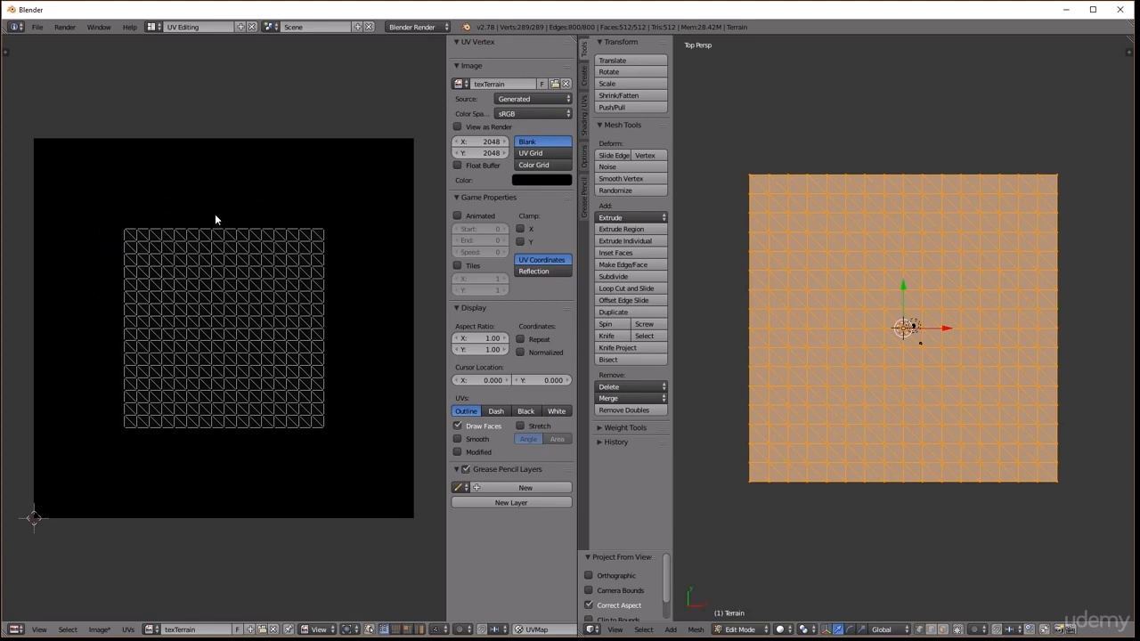
{"action": "key", "text": "a"}
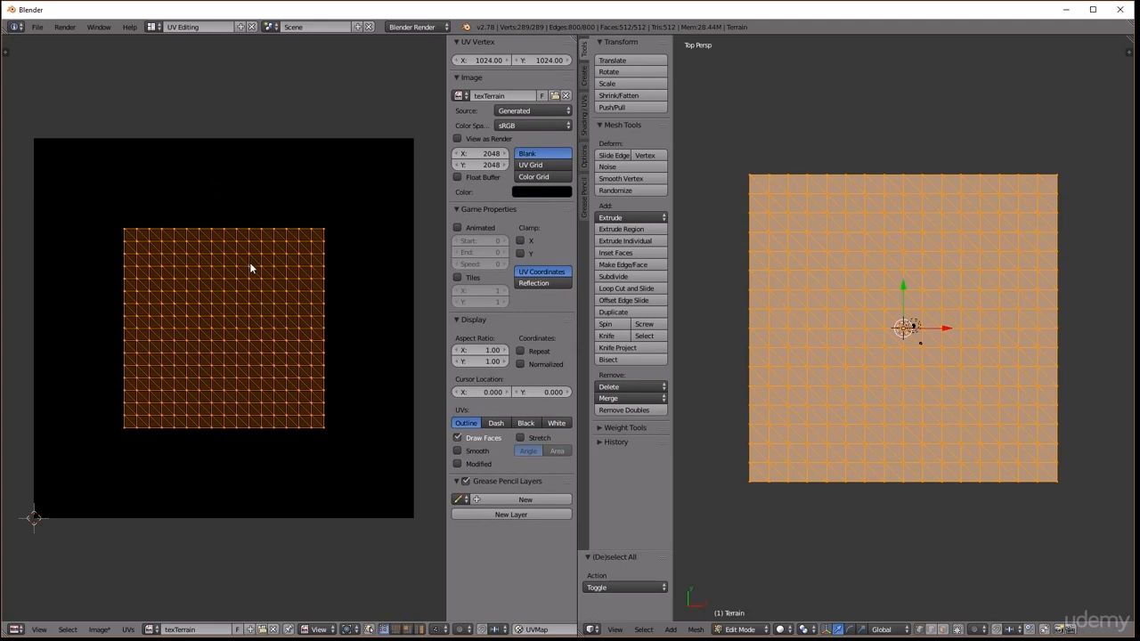
{"action": "key", "text": "s"}
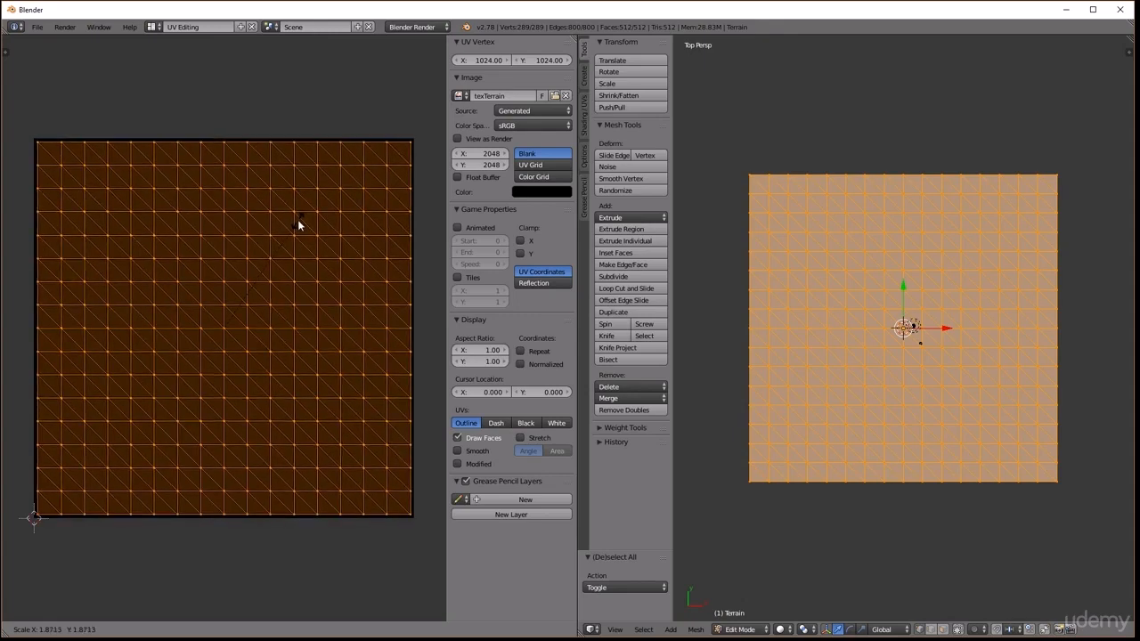
{"action": "left_click", "coordinate": [299, 222]}
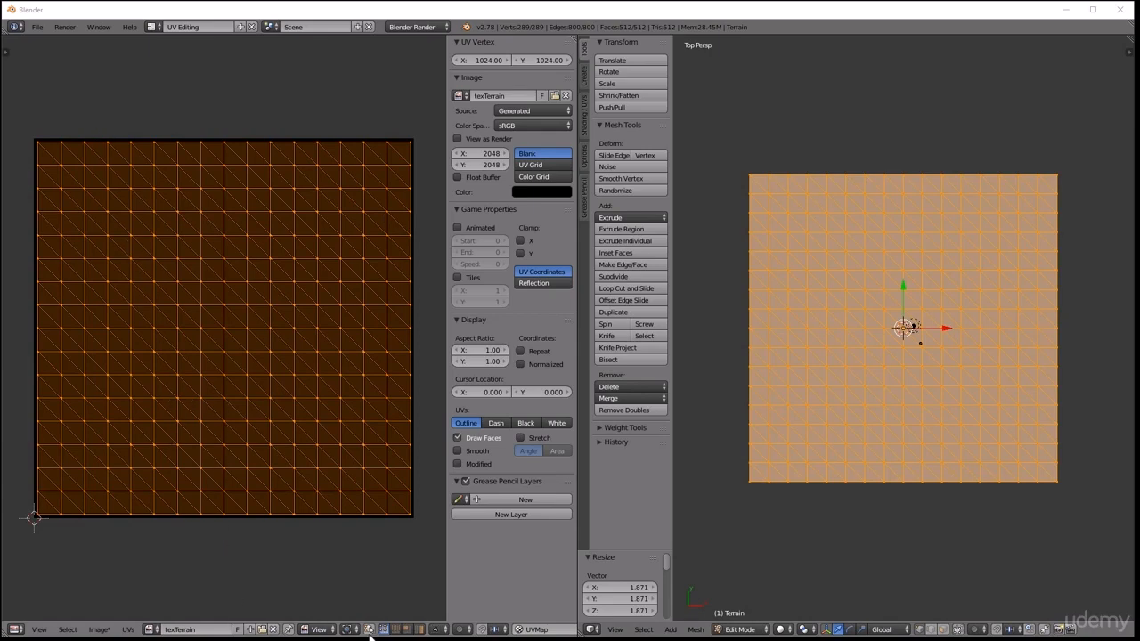
Put the image editor in Paint mode, reveal its paint tools and choose the Fill brush
{"action": "left_click", "coordinate": [319, 630]}
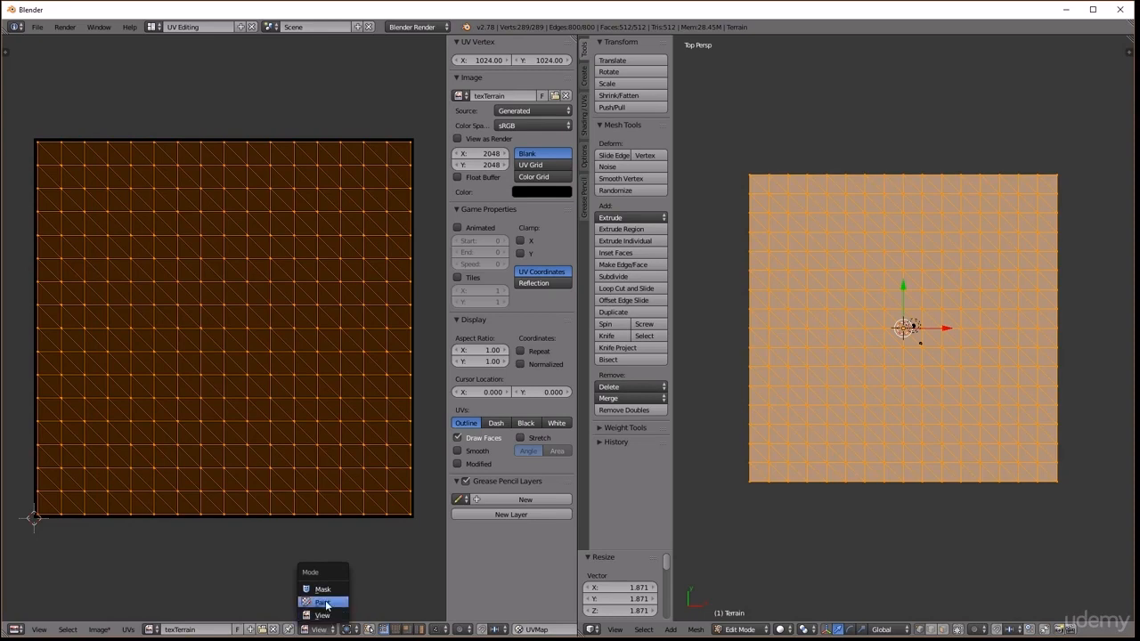
{"action": "left_click", "coordinate": [324, 603]}
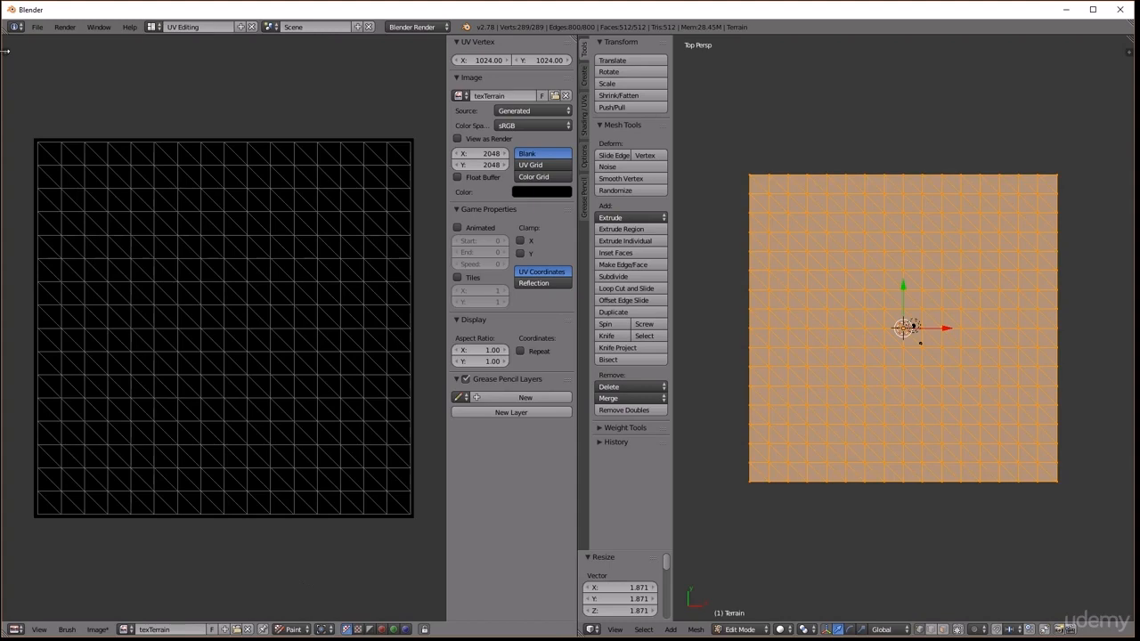
{"action": "left_click_drag", "start_coordinate": [5, 52], "coordinate": [96, 53]}
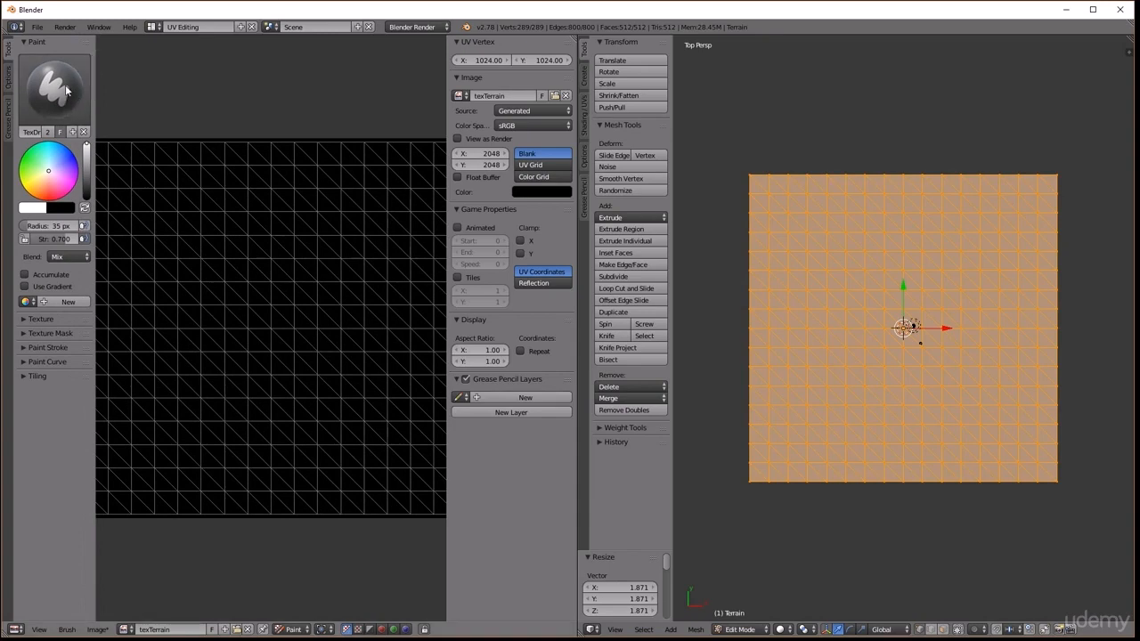
{"action": "left_click", "coordinate": [66, 90]}
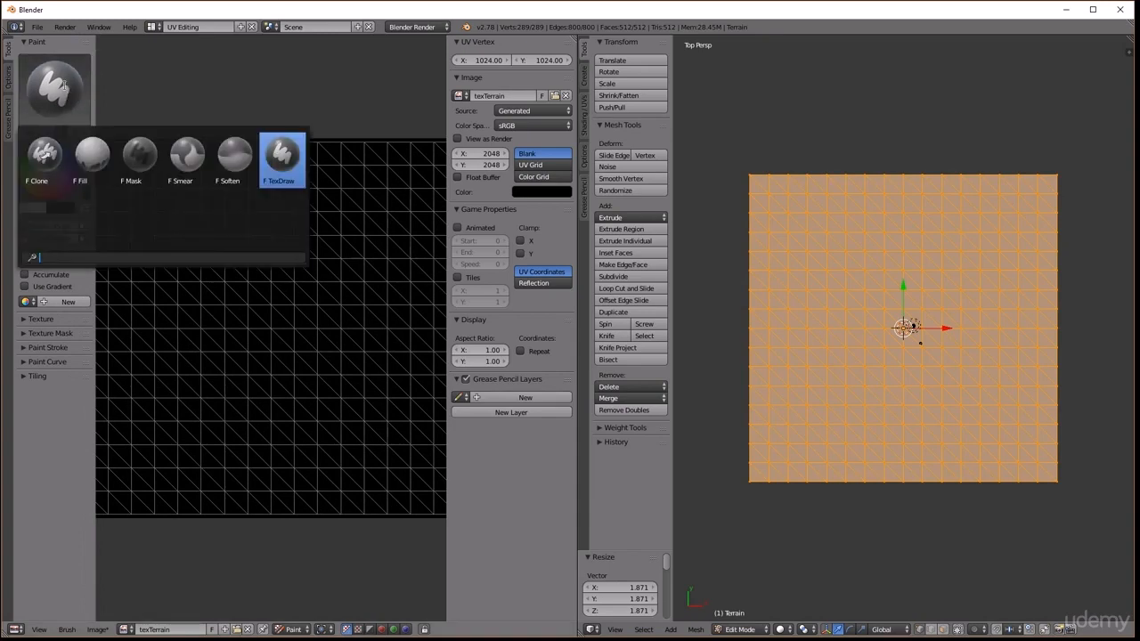
{"action": "left_click", "coordinate": [97, 161]}
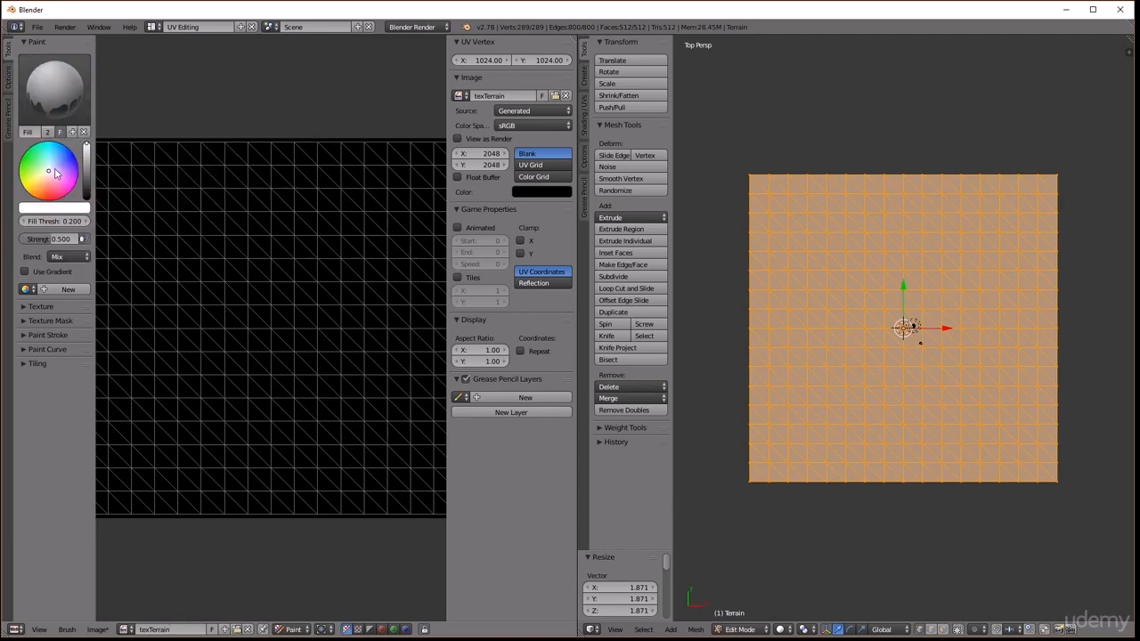
Set the brush colour to a dark green and fill the whole texTerrain image with it
{"action": "left_click_drag", "start_coordinate": [49, 174], "coordinate": [22, 160]}
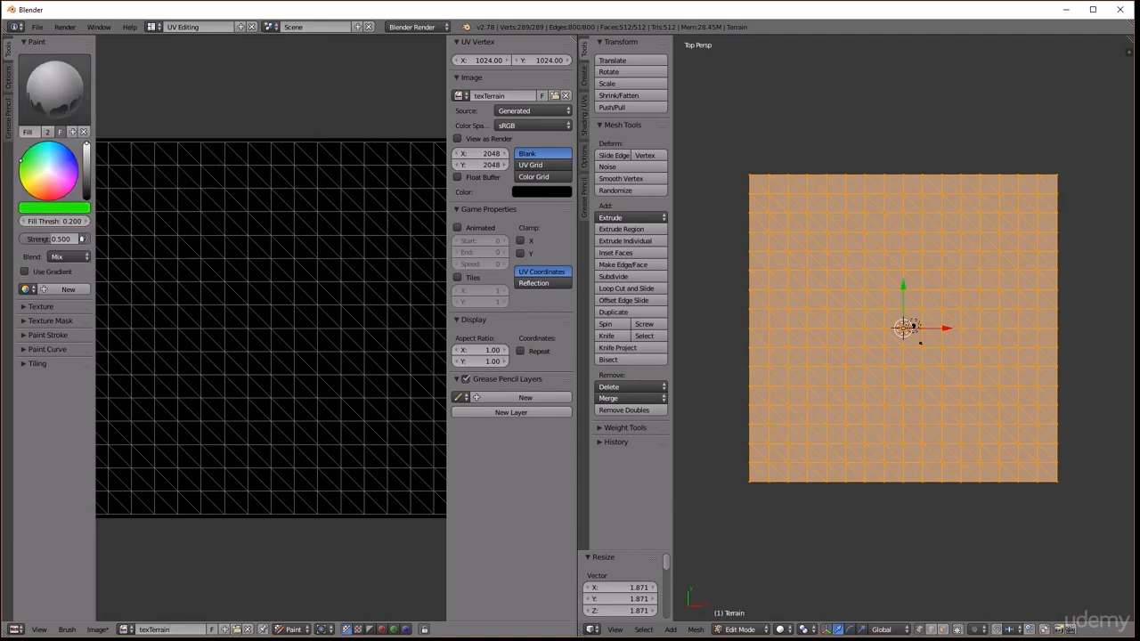
{"action": "left_click_drag", "start_coordinate": [86, 146], "coordinate": [86, 162]}
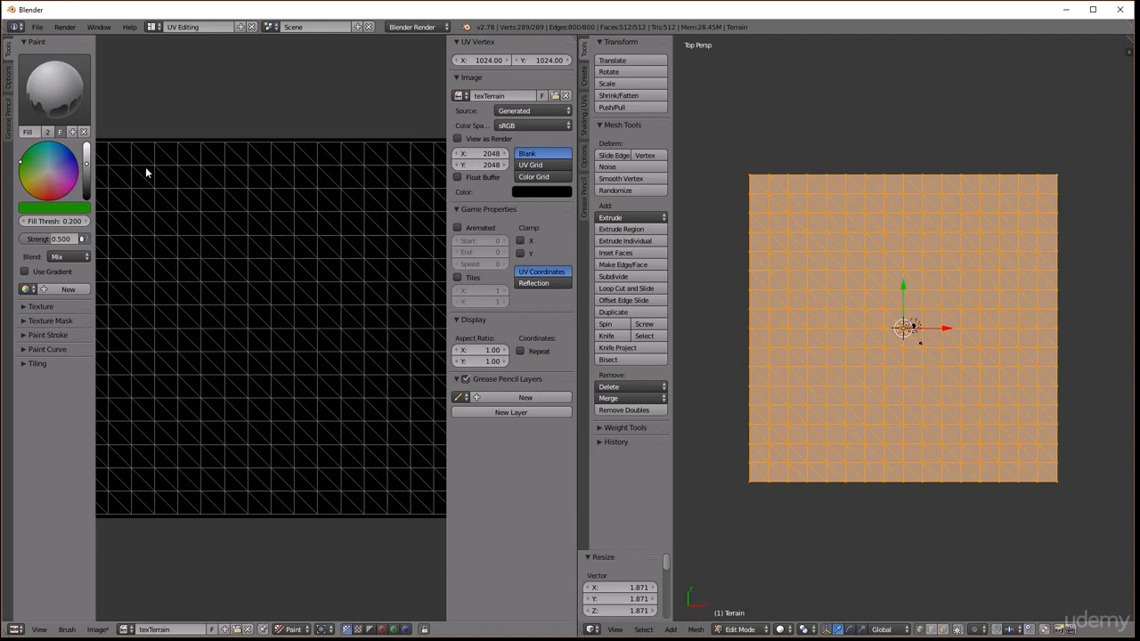
{"action": "left_click", "coordinate": [201, 176]}
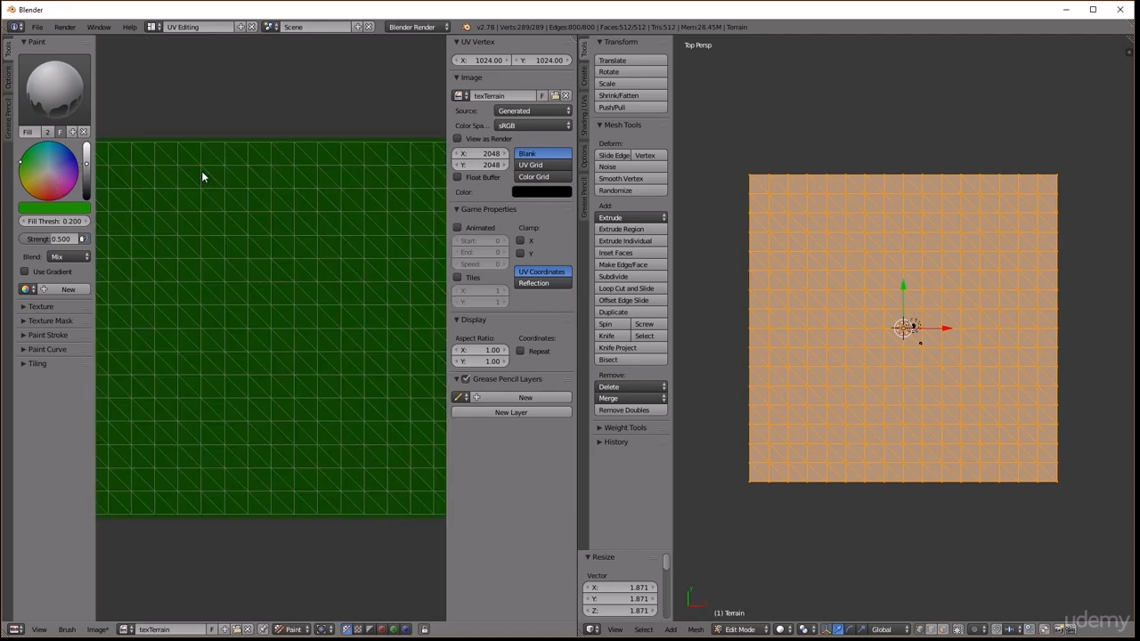
Start saving the Blender scene as a new file
{"action": "scroll", "coordinate": [201, 176], "scroll_direction": "down", "scroll_amount": 1}
{"action": "scroll", "coordinate": [216, 212], "scroll_direction": "up", "scroll_amount": 1}
{"action": "scroll", "coordinate": [216, 213], "scroll_direction": "down", "scroll_amount": 1}
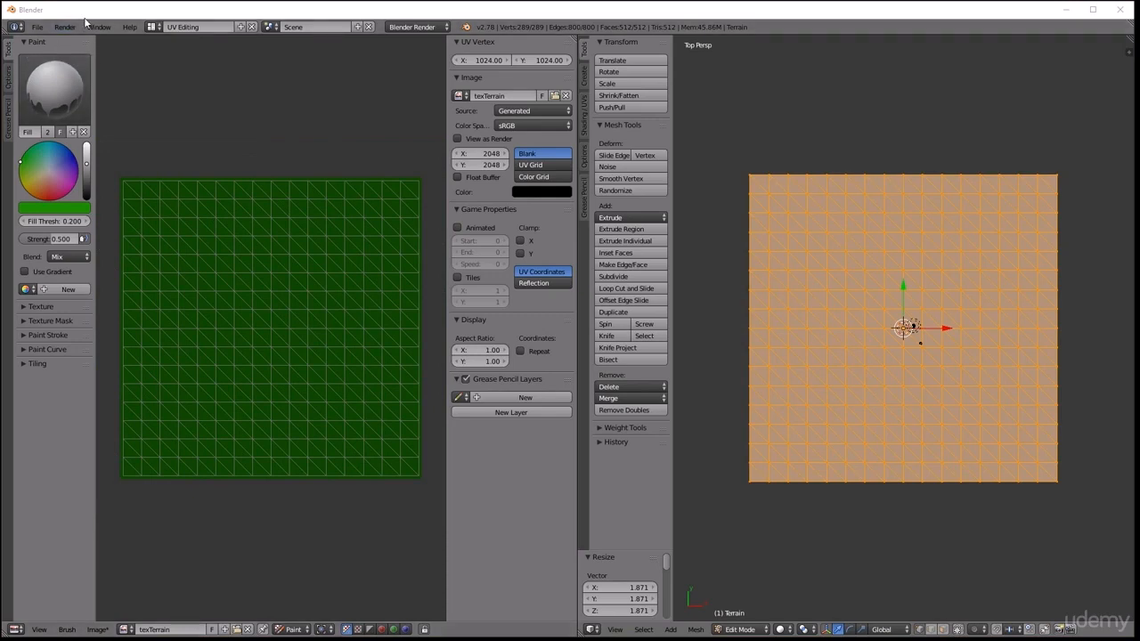
{"action": "left_click", "coordinate": [40, 28]}
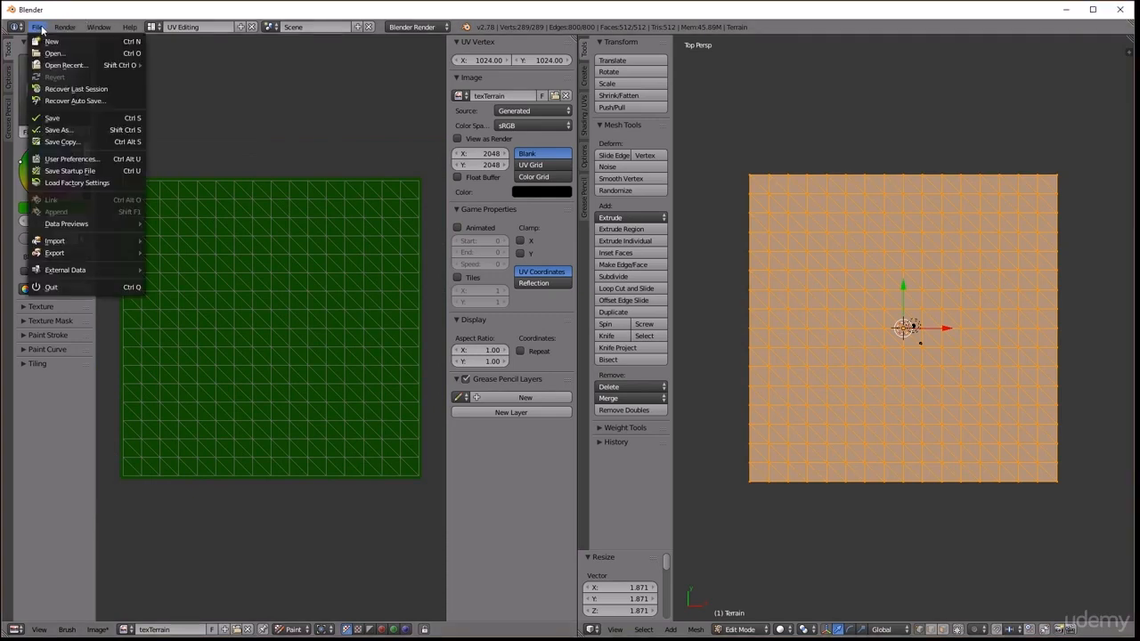
{"action": "left_click", "coordinate": [68, 130]}
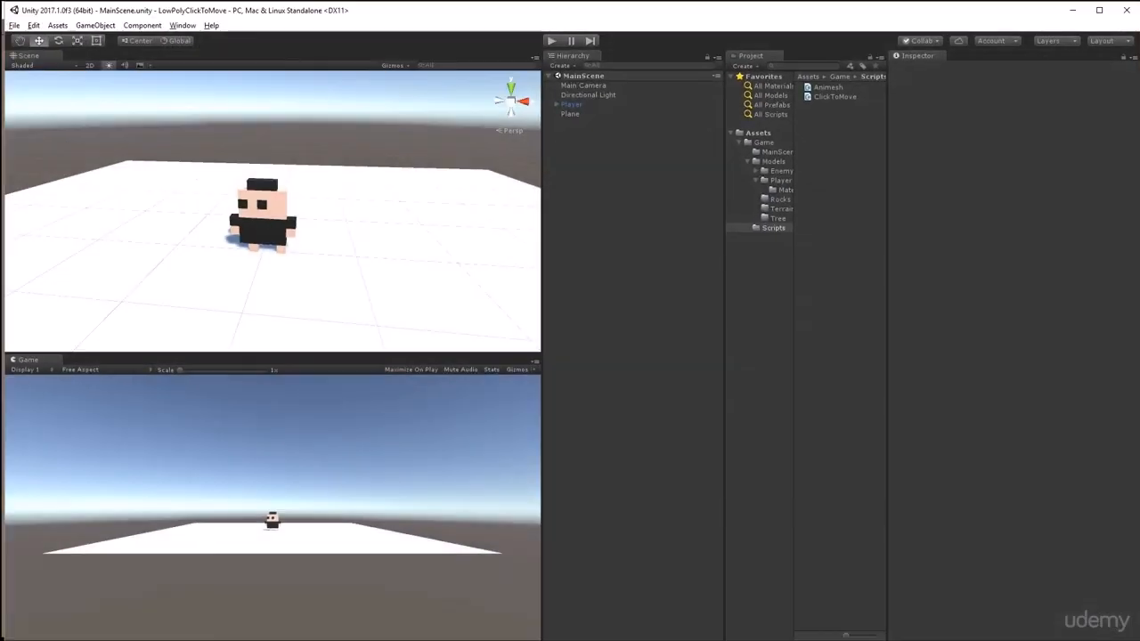
Switch to Unity, show the Models folder's Terrain subfolder in File Explorer, open it and copy its full path
{"action": "left_click", "coordinate": [780, 208]}
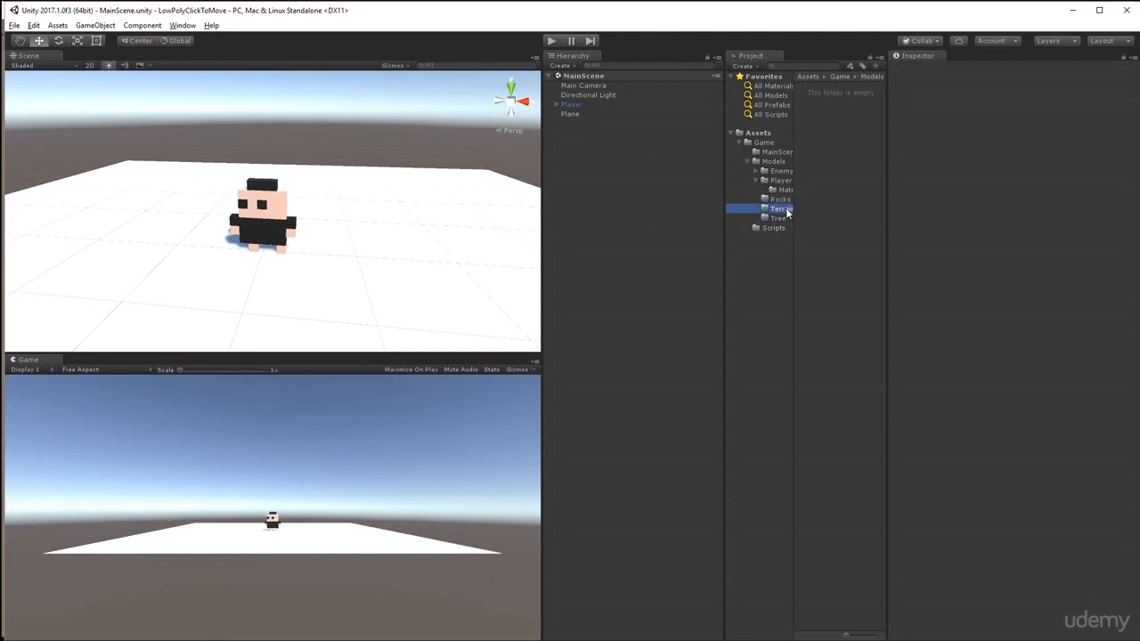
{"action": "right_click", "coordinate": [788, 212]}
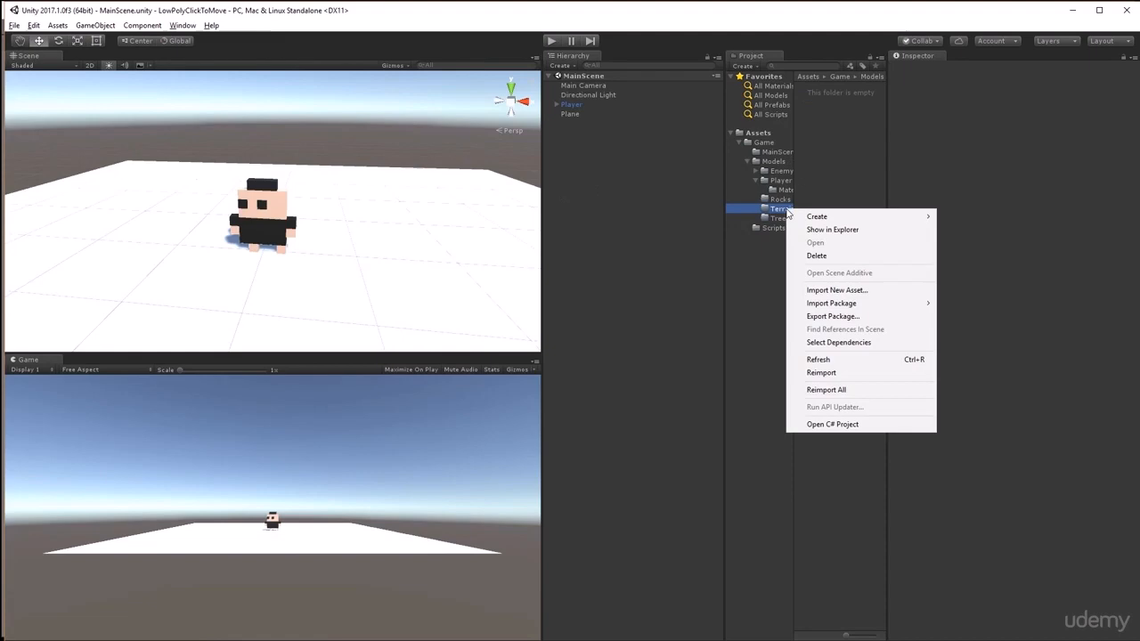
{"action": "left_click", "coordinate": [835, 231]}
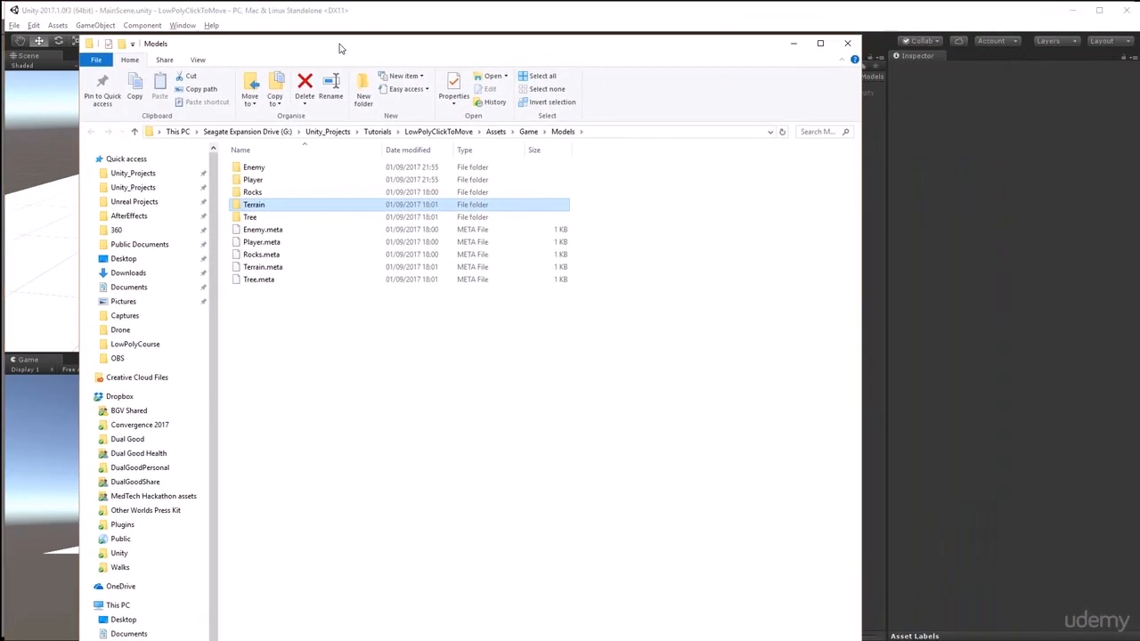
{"action": "double_click", "coordinate": [255, 208]}
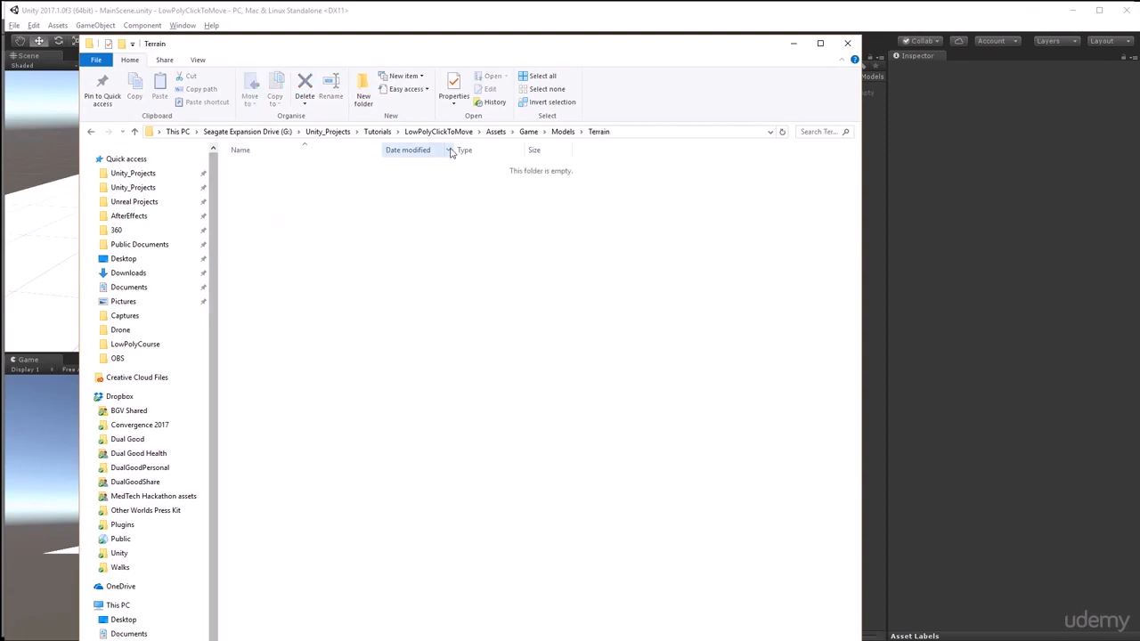
{"action": "left_click", "coordinate": [637, 132]}
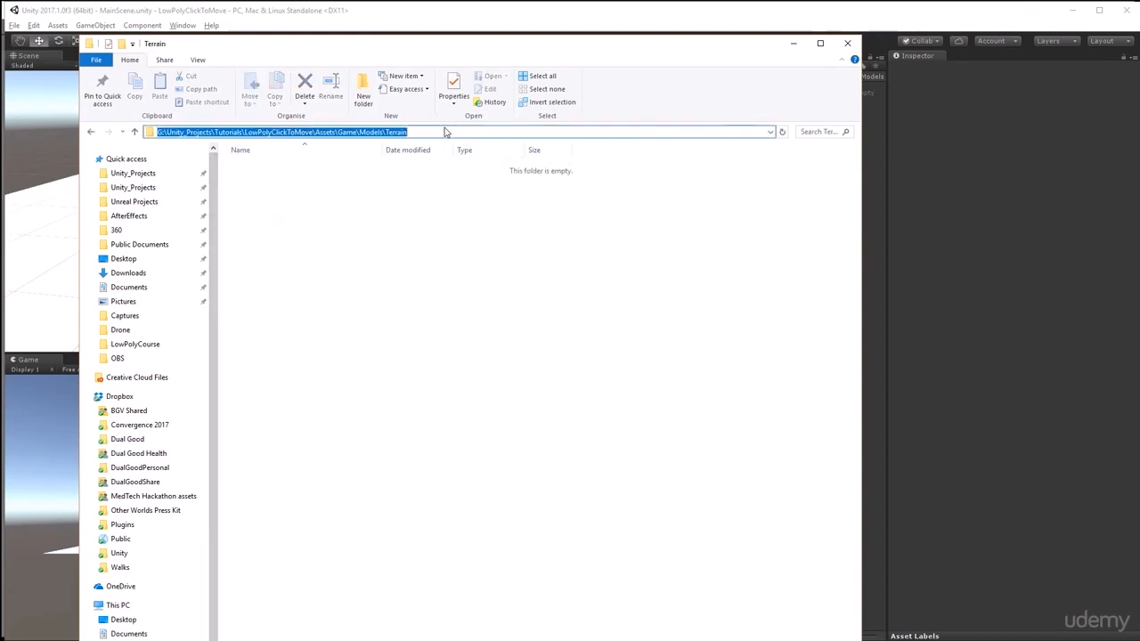
Switch back to Blender and save the scene as Terrain.blend in the copied Assets\Game\Models\Terrain folder
{"action": "key", "text": "alt+Tab"}
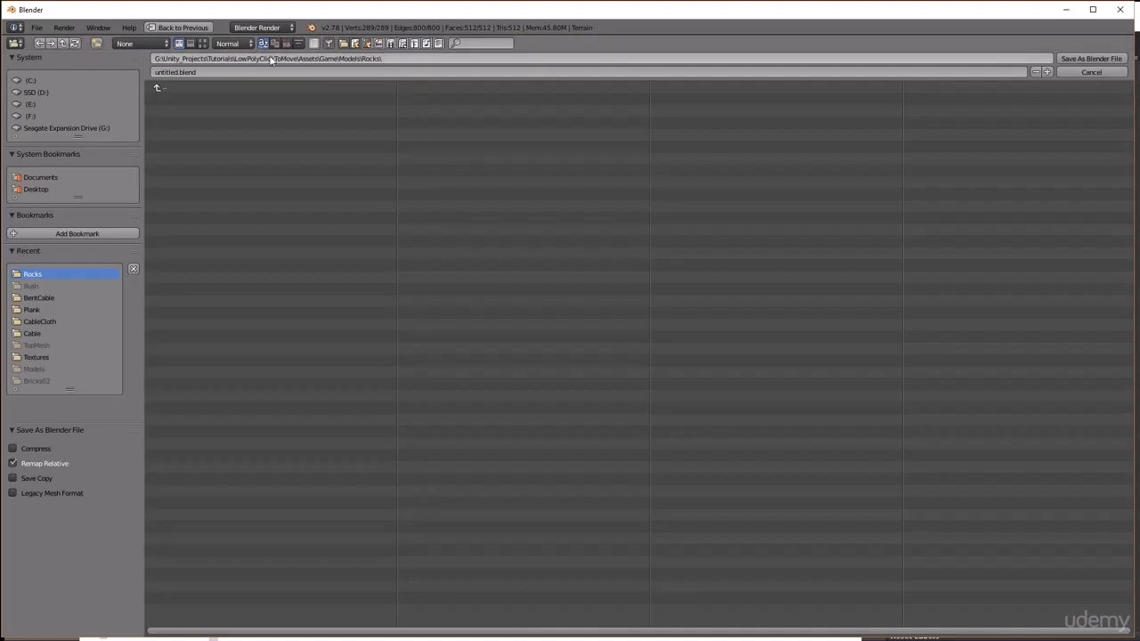
{"action": "left_click", "coordinate": [271, 59]}
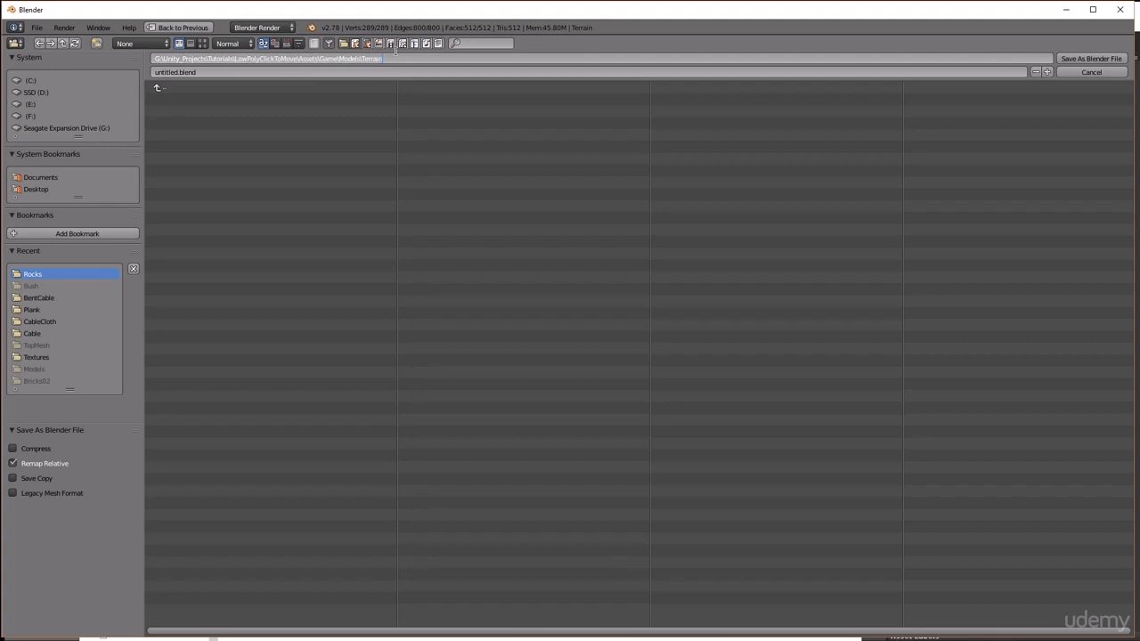
{"action": "key", "text": "ctrl+v"}
{"action": "key", "text": "Return"}
{"action": "left_click", "coordinate": [197, 71]}
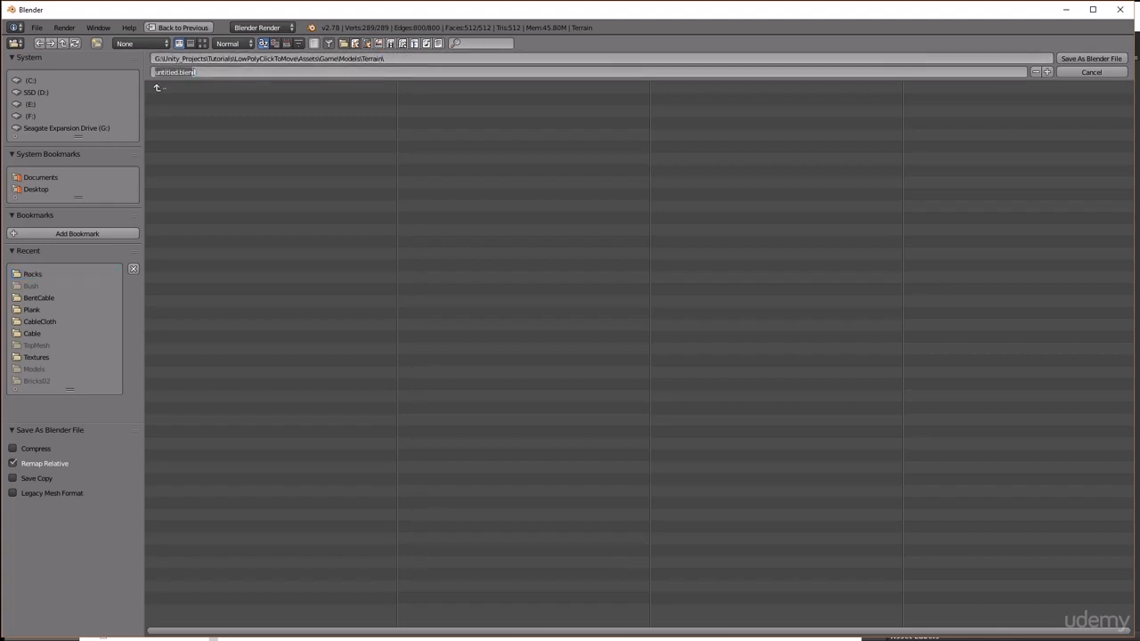
{"action": "double_click", "coordinate": [175, 72]}
{"action": "type", "text": "Terrai"}
{"action": "left_click", "coordinate": [1094, 58]}
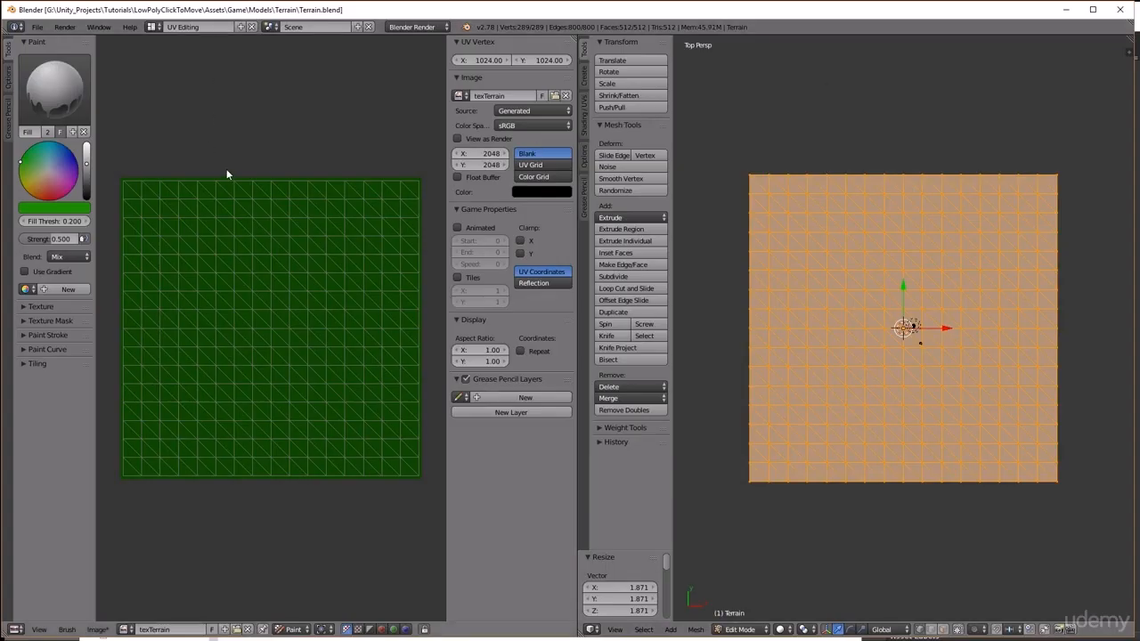
Save the painted texTerrain image as texTerrain.png in the Terrain folder
{"action": "left_click", "coordinate": [98, 630]}
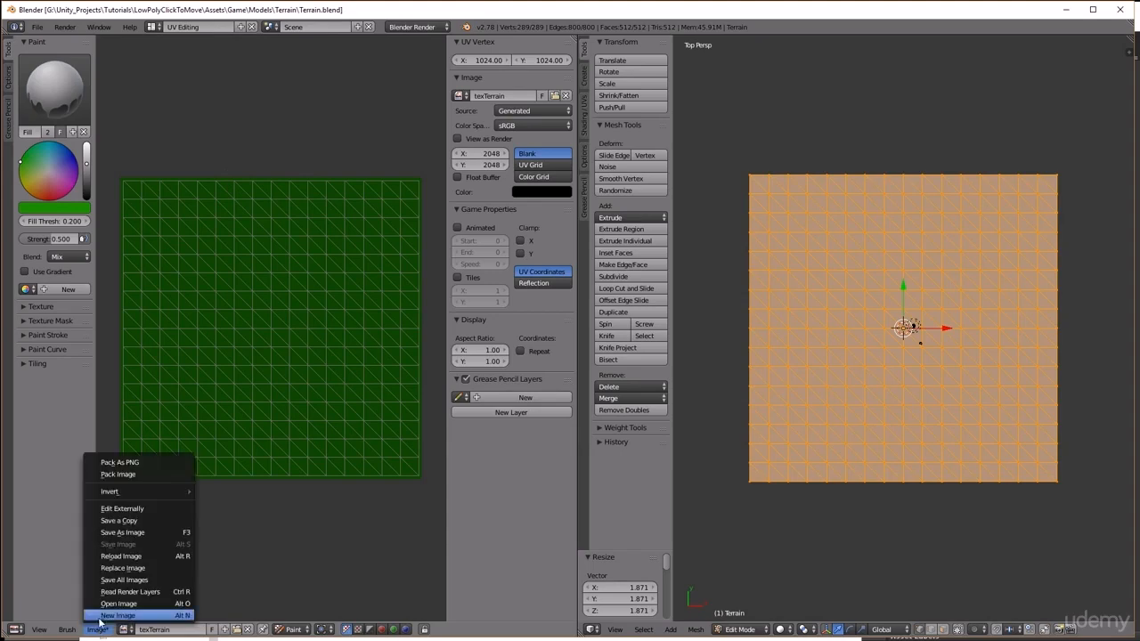
{"action": "left_click", "coordinate": [136, 536]}
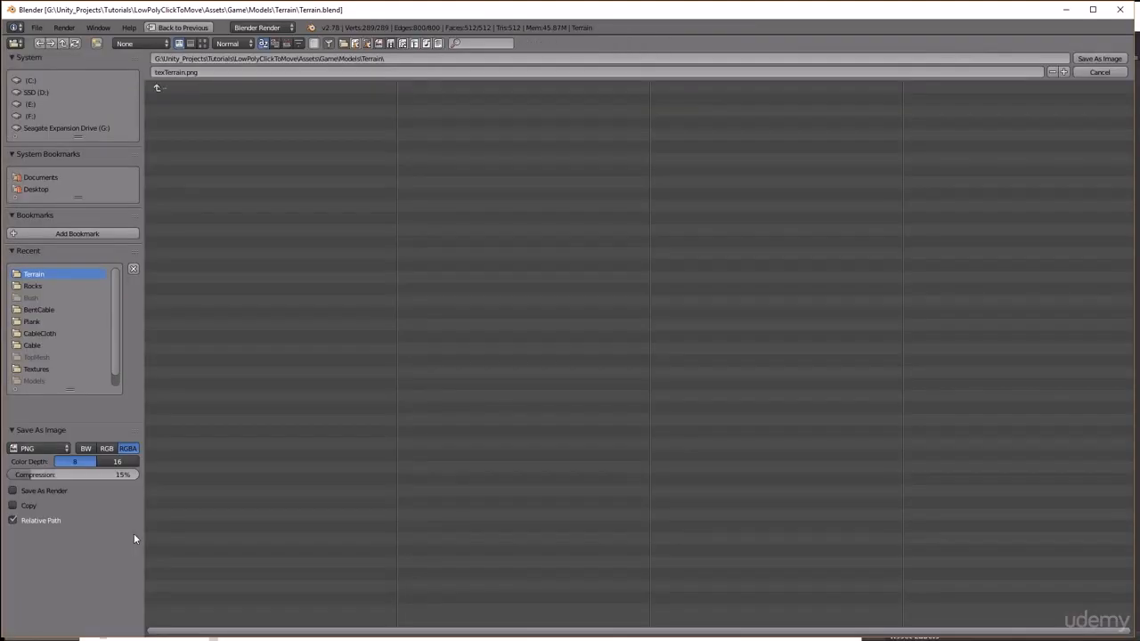
Save the terrain image as texTerrain.png in a new folder named Texture inside the Terrain model folder
{"action": "left_click", "coordinate": [395, 57]}
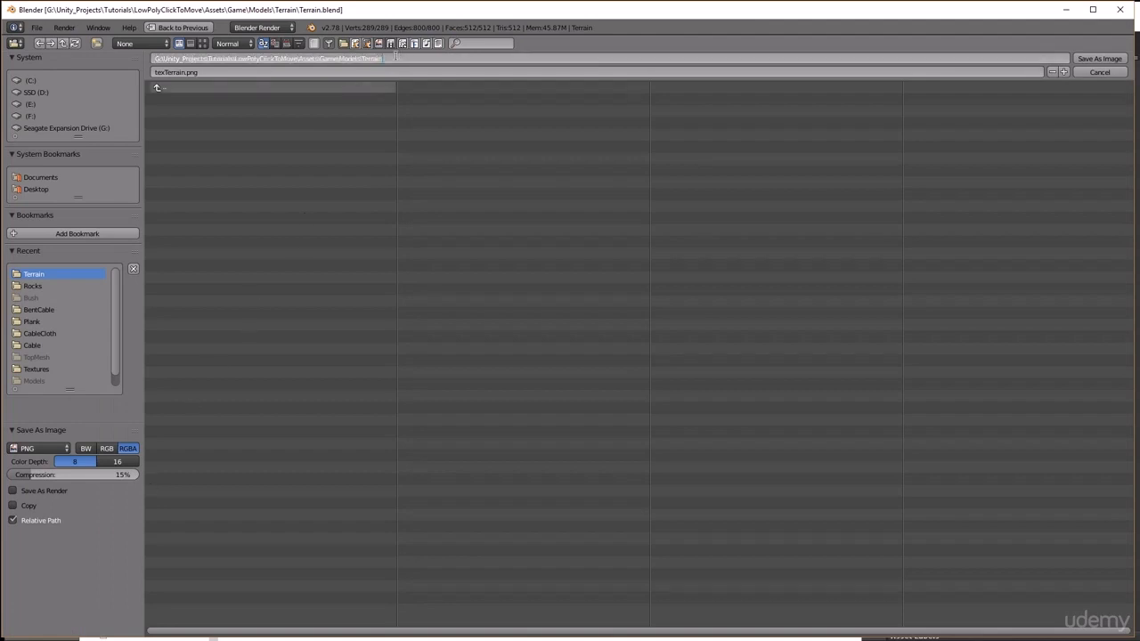
{"action": "key", "text": "Return"}
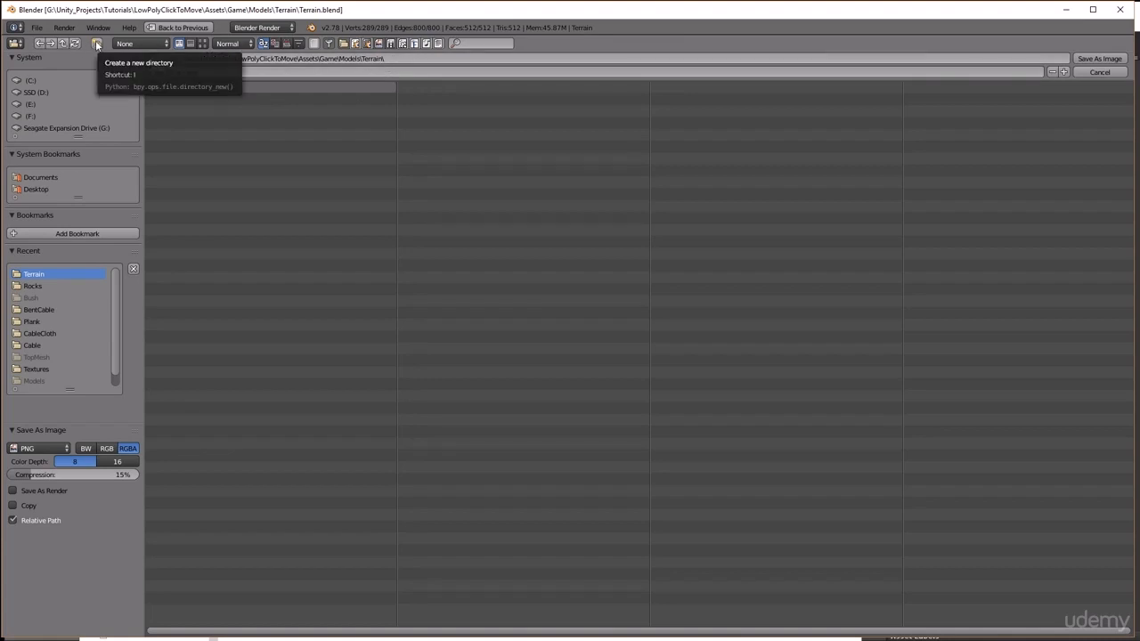
{"action": "left_click", "coordinate": [96, 44]}
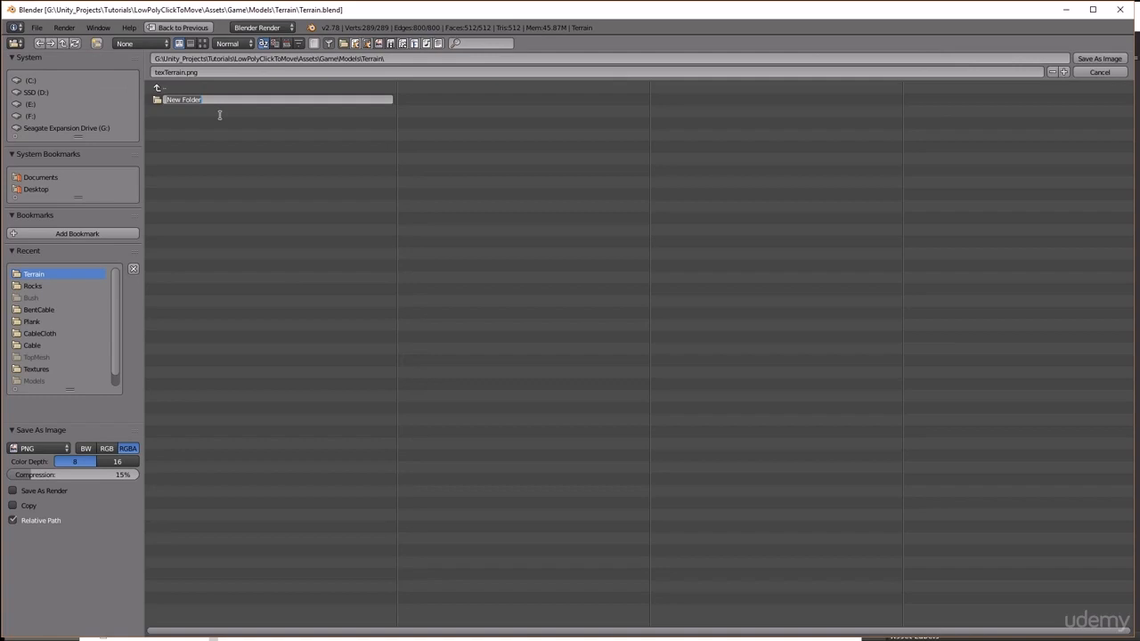
{"action": "type", "text": "Texture"}
{"action": "key", "text": "Return"}
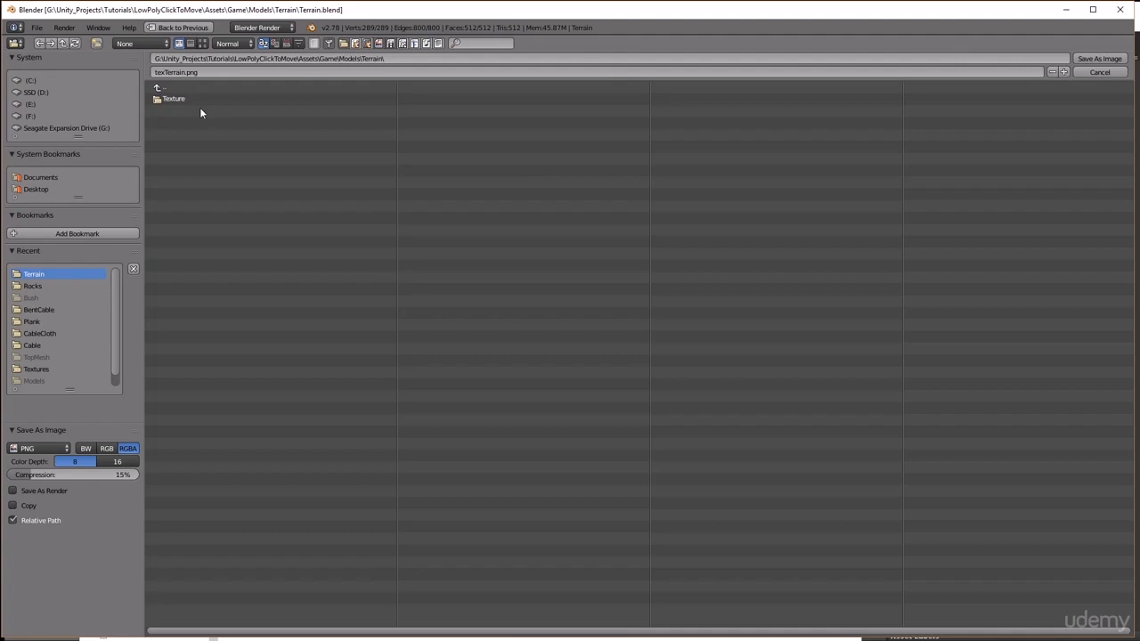
{"action": "left_click", "coordinate": [185, 100]}
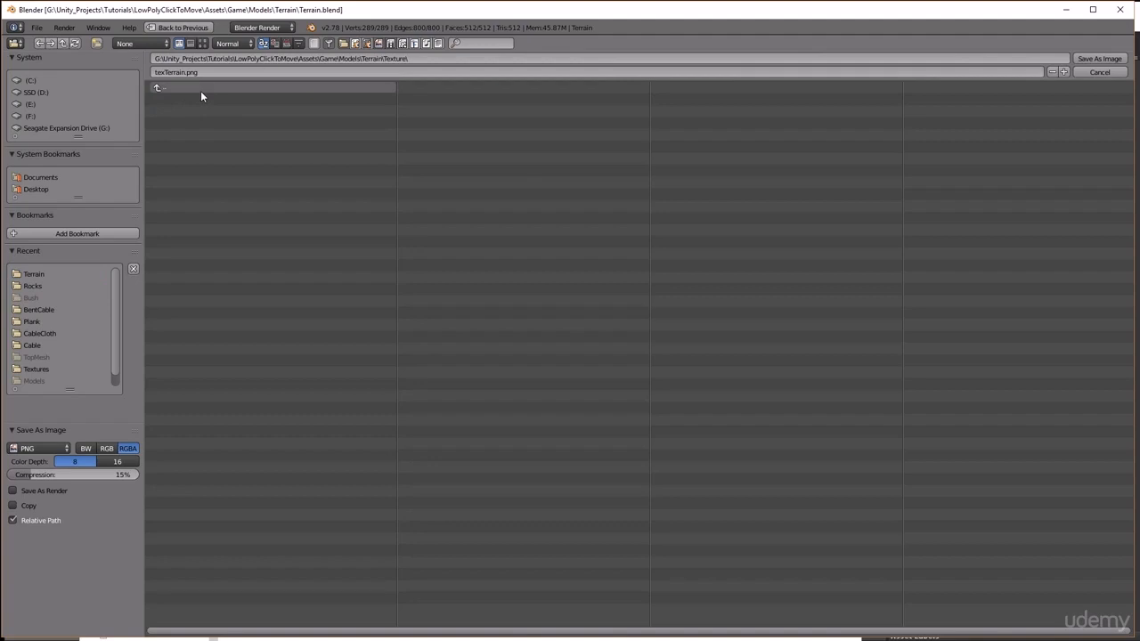
{"action": "left_click", "coordinate": [1111, 59]}
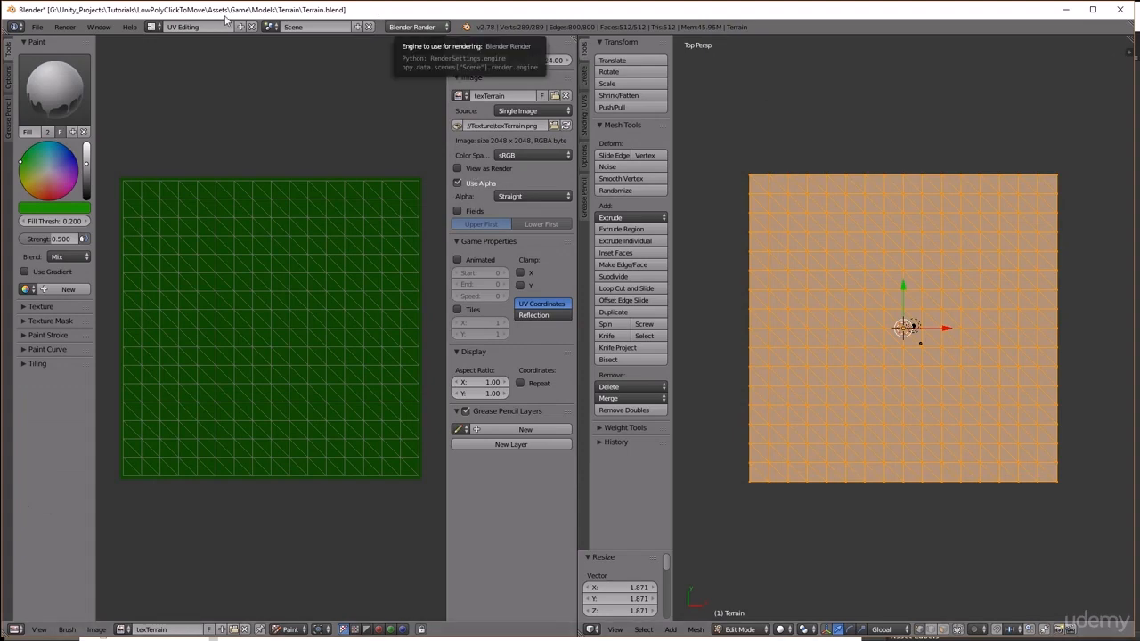
Switch to the Default screen layout and set the render engine to Cycles Render
{"action": "left_click", "coordinate": [154, 27]}
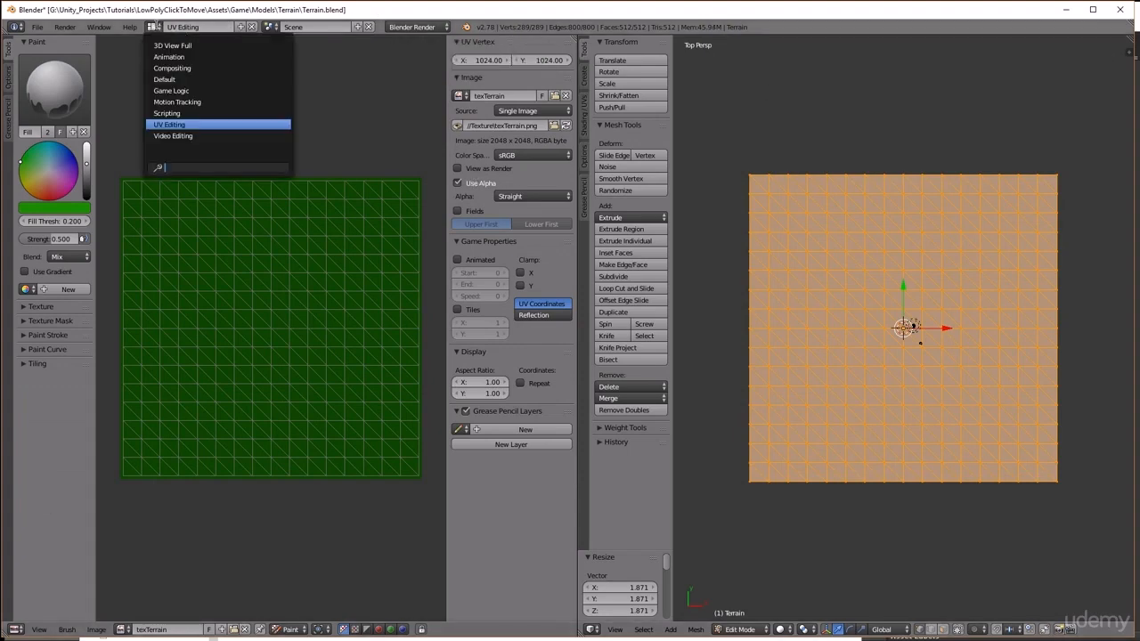
{"action": "left_click", "coordinate": [156, 78]}
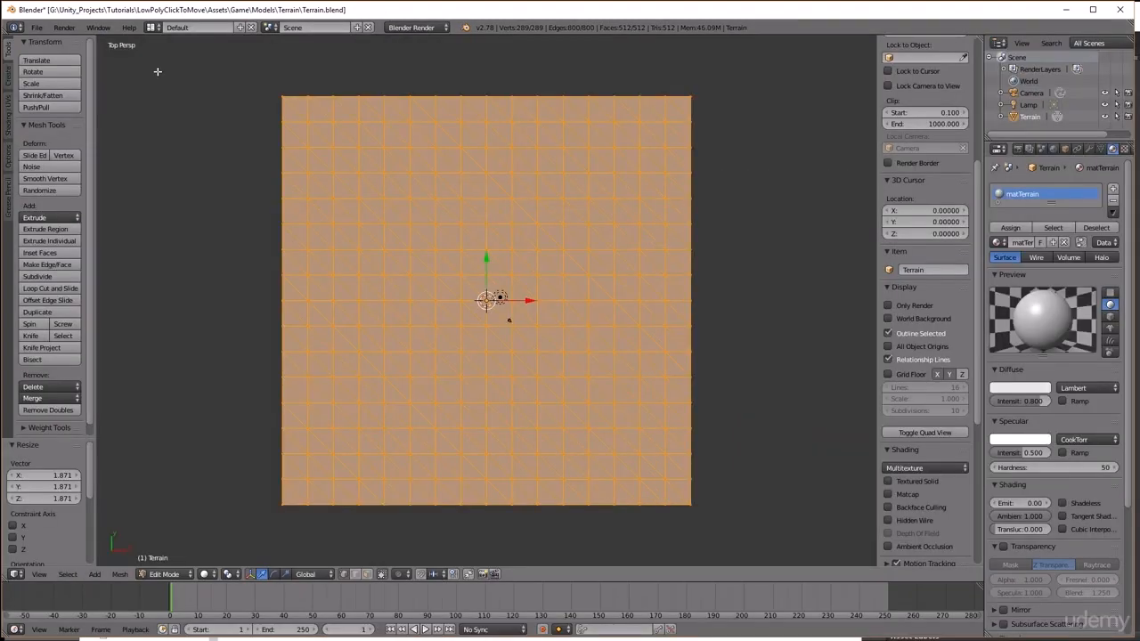
{"action": "left_click", "coordinate": [428, 28]}
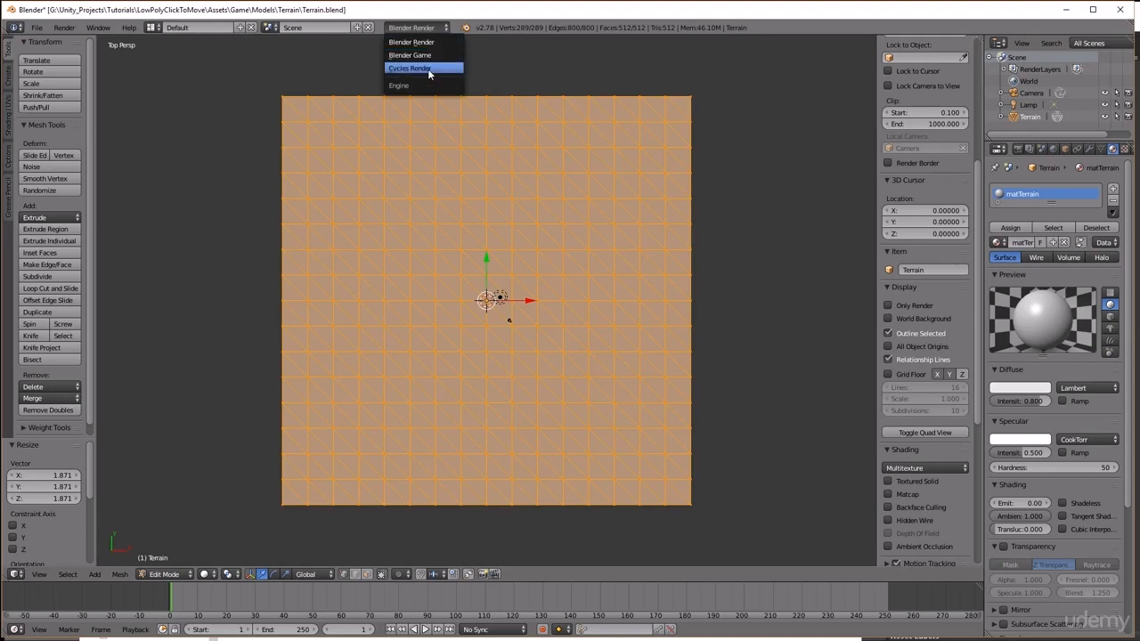
{"action": "left_click", "coordinate": [427, 69]}
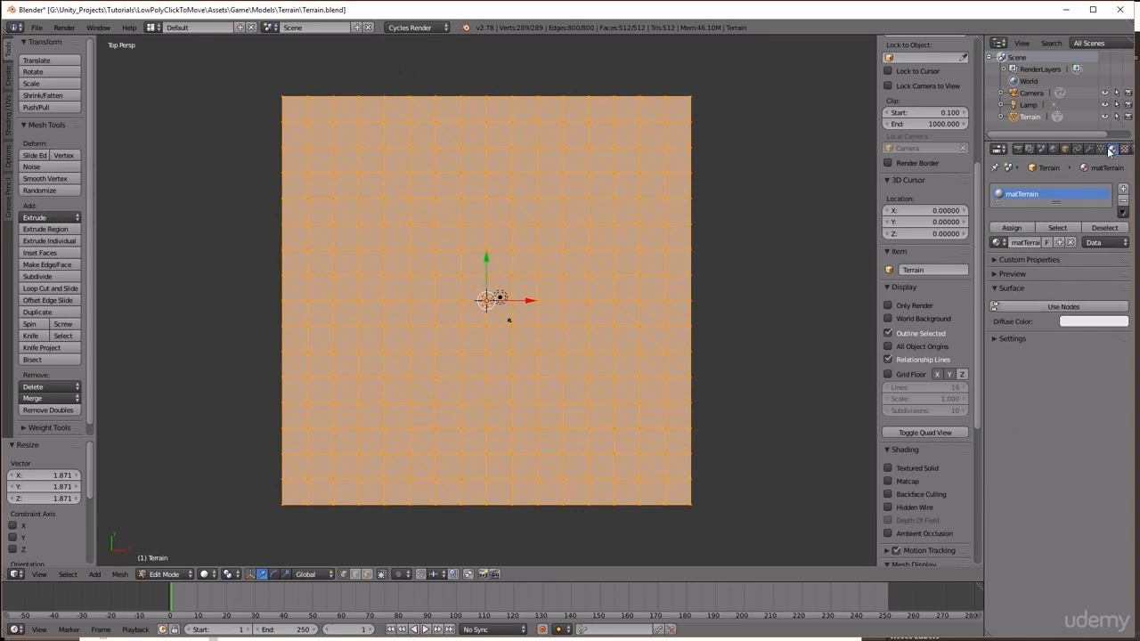
Enable nodes on the matTerrain material and use texTerrain as an Image Texture for its diffuse color
{"action": "left_click", "coordinate": [1060, 308]}
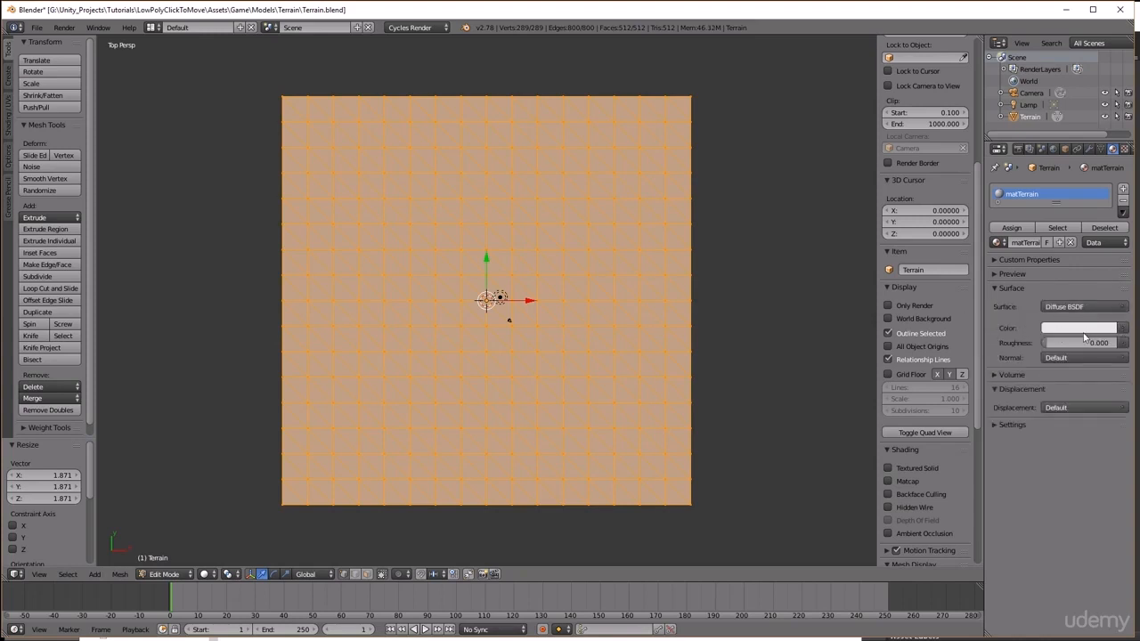
{"action": "left_click", "coordinate": [1125, 329]}
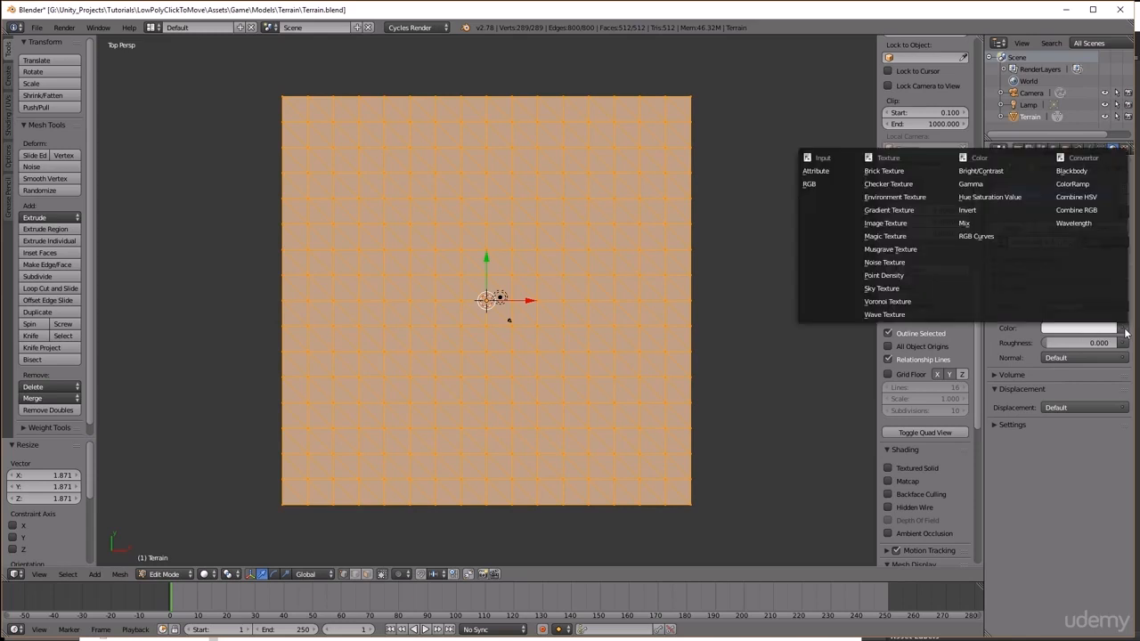
{"action": "left_click", "coordinate": [907, 226]}
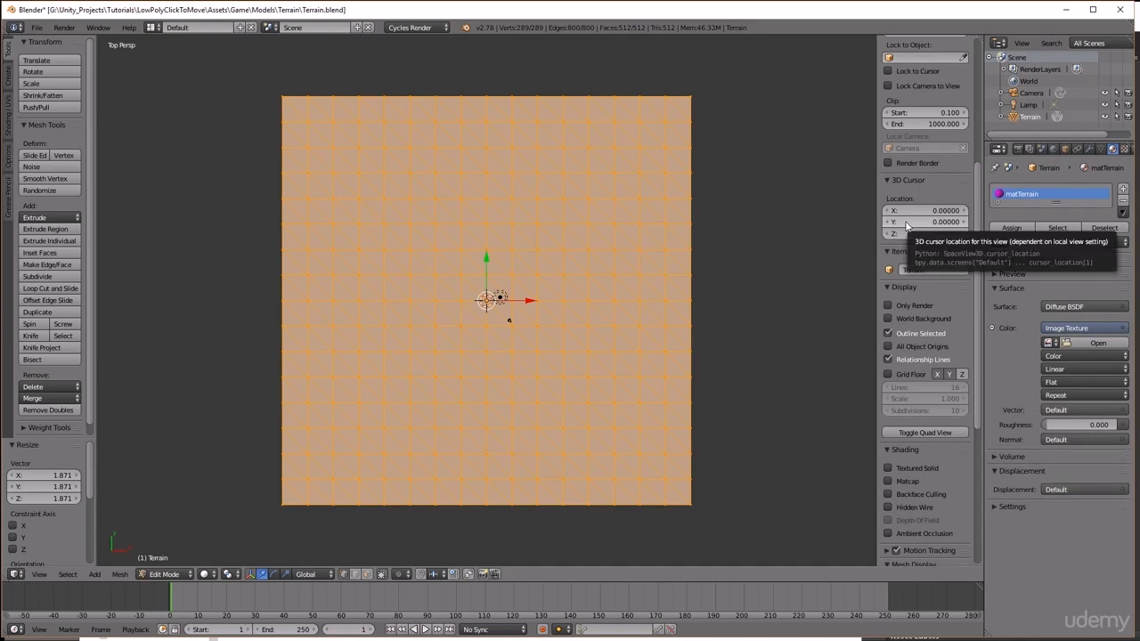
{"action": "left_click", "coordinate": [1049, 343]}
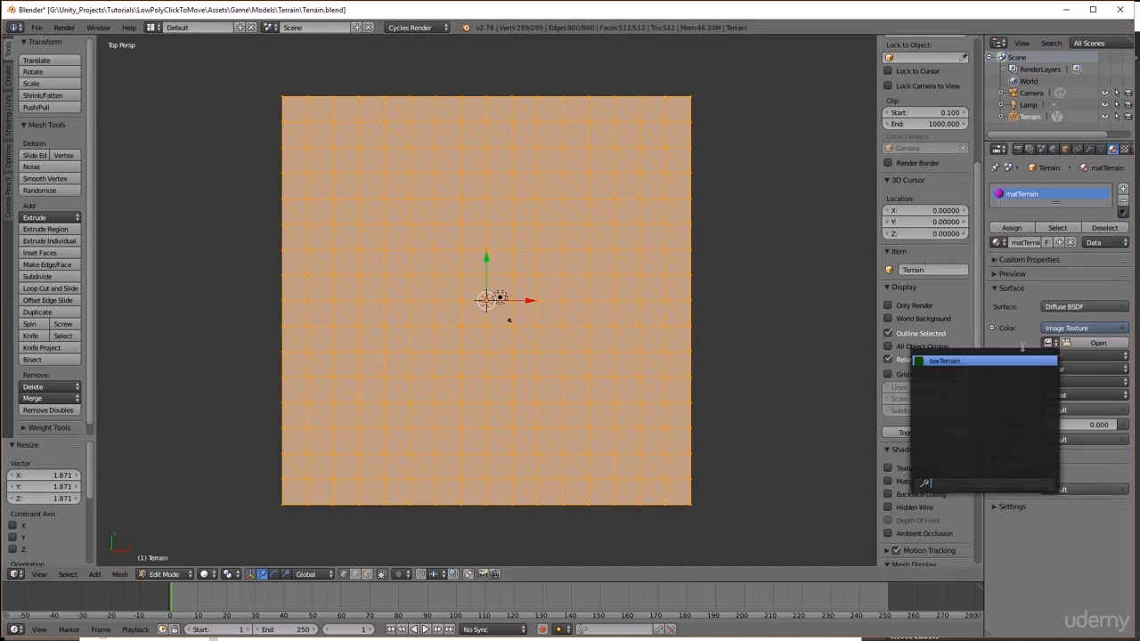
{"action": "left_click", "coordinate": [941, 361]}
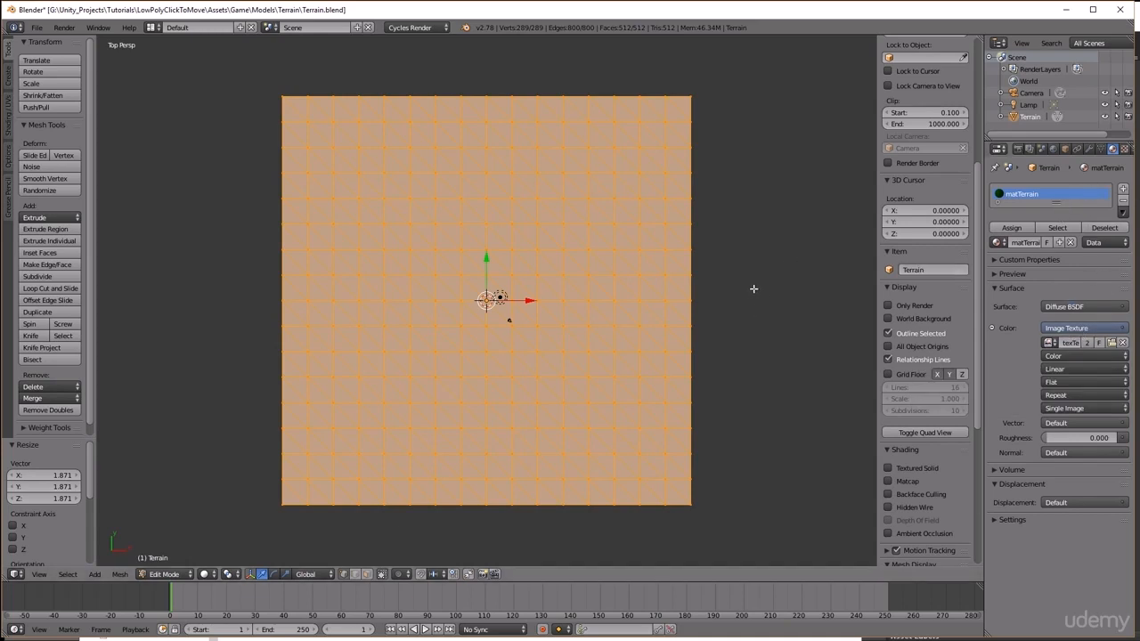
Set the viewport shading to Texture and view the textured terrain plane in perspective
{"action": "left_click", "coordinate": [214, 575]}
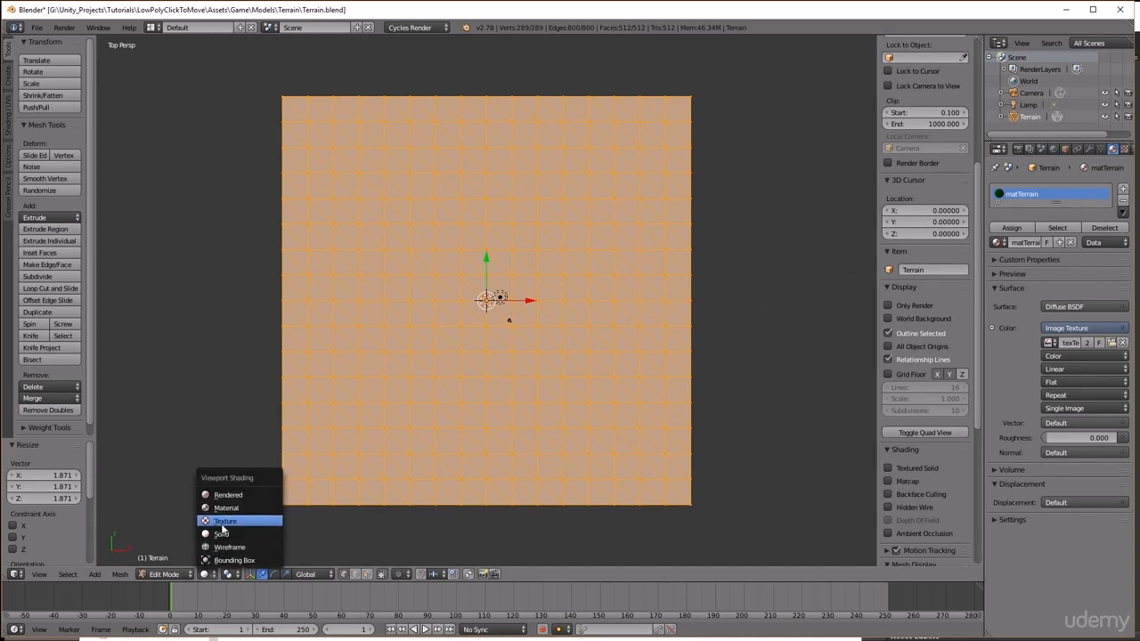
{"action": "left_click", "coordinate": [222, 523]}
{"action": "mouse_move", "coordinate": [392, 391]}
{"action": "middle_mouse_down"}
{"action": "mouse_move", "coordinate": [399, 313]}
{"action": "mouse_move", "coordinate": [394, 340]}
{"action": "middle_mouse_up"}
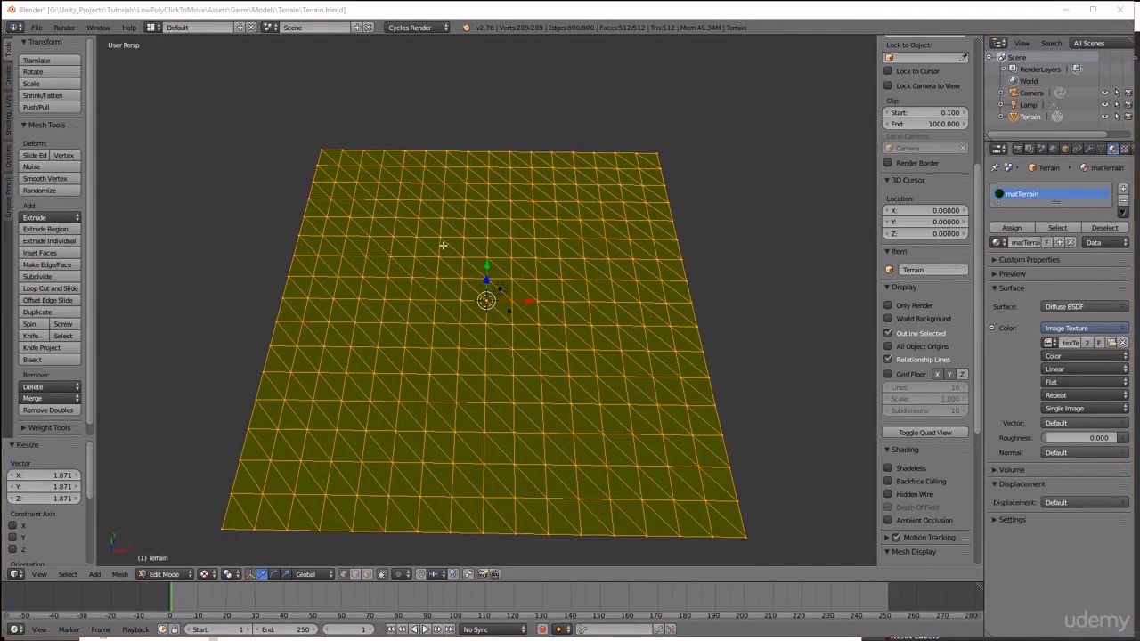
{"action": "middle_click_drag", "start_coordinate": [443, 245], "coordinate": [471, 236]}
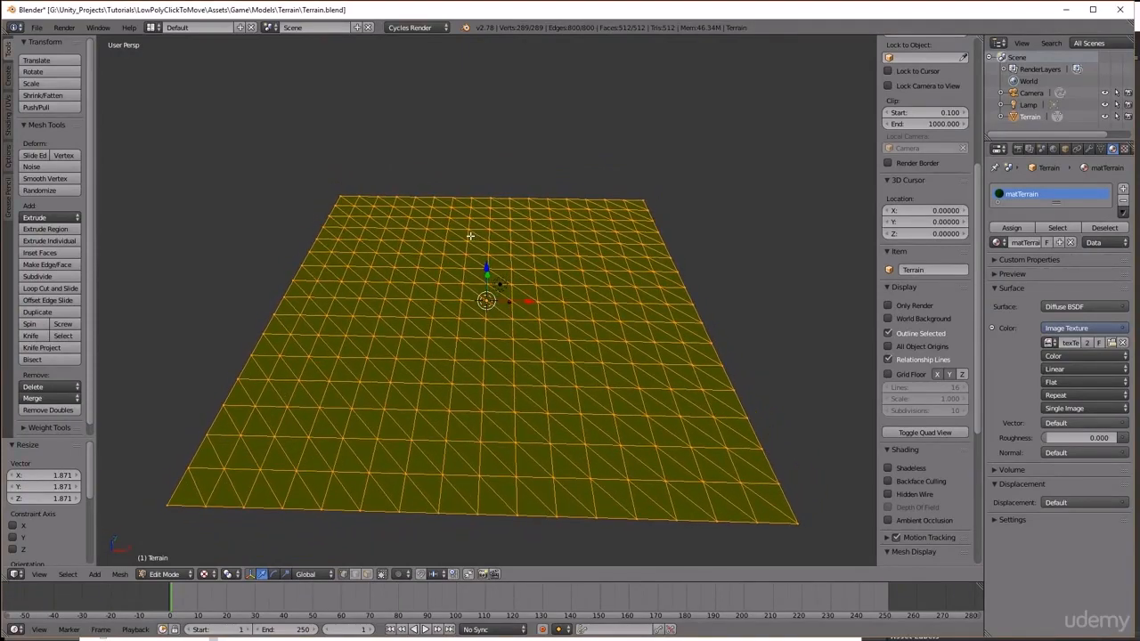
Clear the mesh selection and select irregularly spaced vertices just inside the terrain's left edge
{"action": "key", "text": "a"}
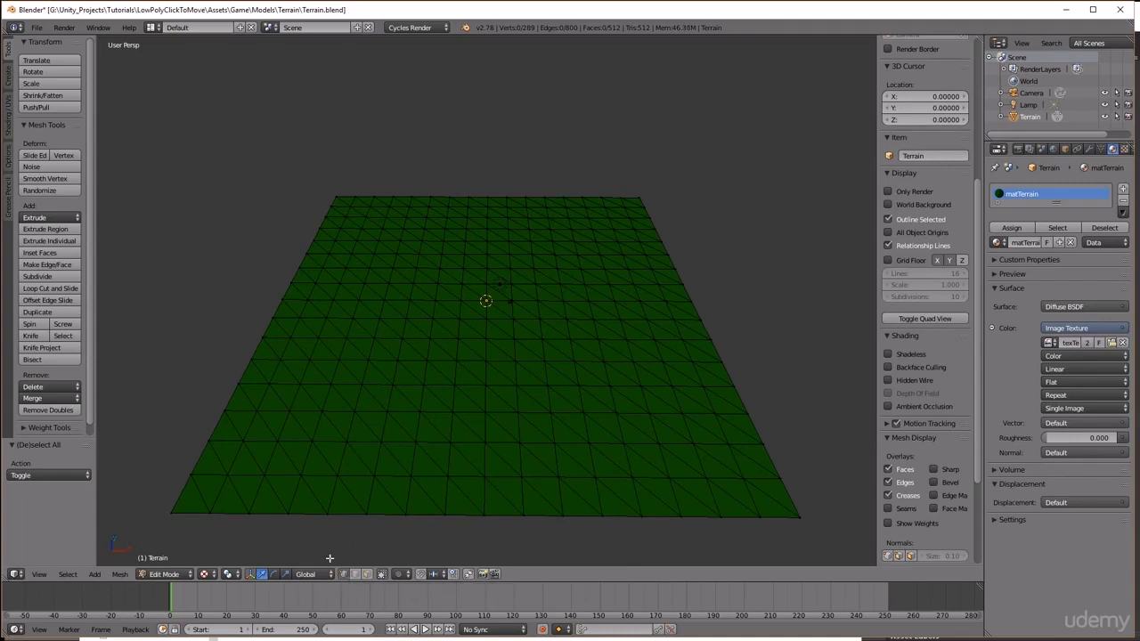
{"action": "right_click", "coordinate": [277, 443]}
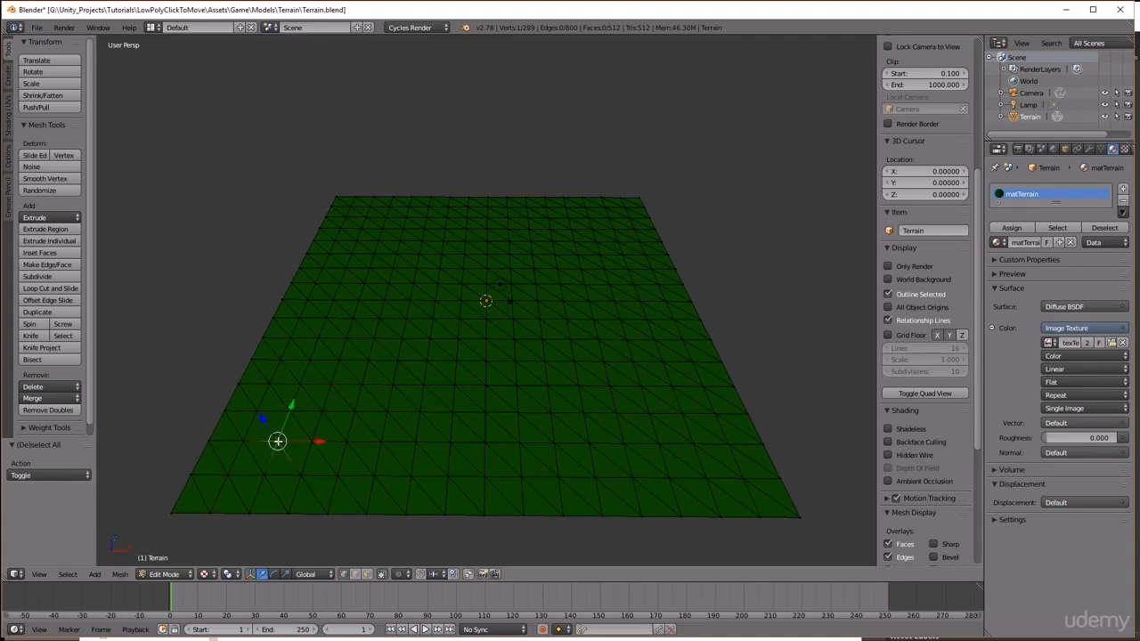
{"action": "right_click", "coordinate": [300, 381]}
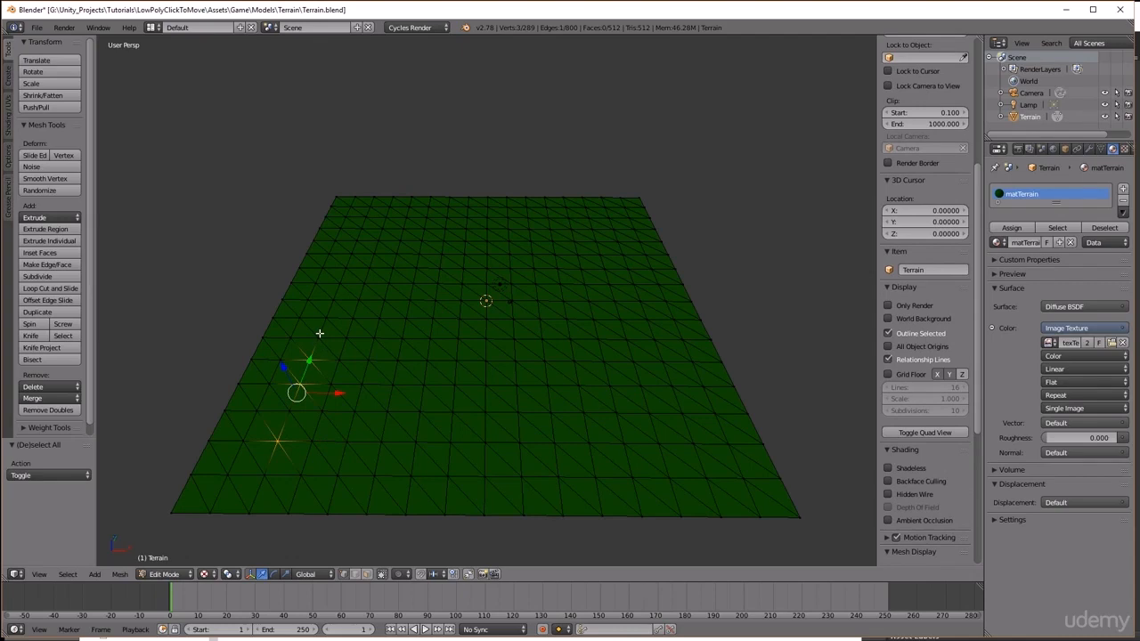
{"action": "right_click", "coordinate": [326, 319], "text": "shift"}
{"action": "right_click", "coordinate": [339, 283], "text": "shift"}
{"action": "right_click", "coordinate": [346, 267], "text": "shift"}
{"action": "right_click", "coordinate": [352, 252], "text": "shift"}
{"action": "right_click", "coordinate": [360, 230], "text": "shift"}
{"action": "right_click", "coordinate": [366, 220], "text": "shift"}
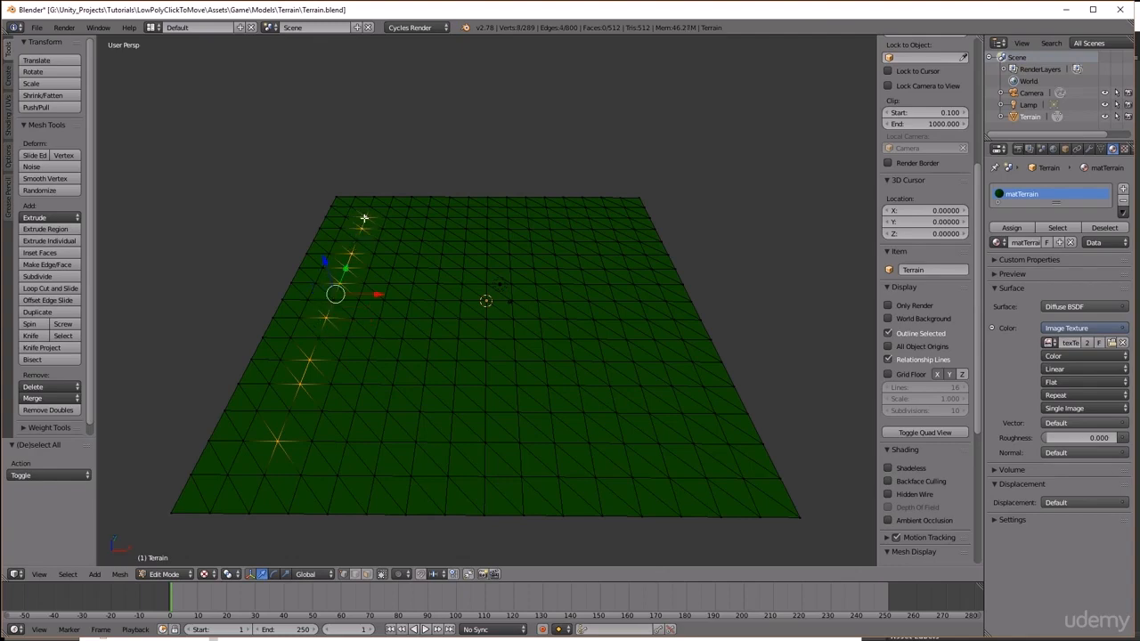
Add irregularly spaced vertices just inside the terrain's far edge to the selection
{"action": "right_click", "coordinate": [388, 207], "text": "shift"}
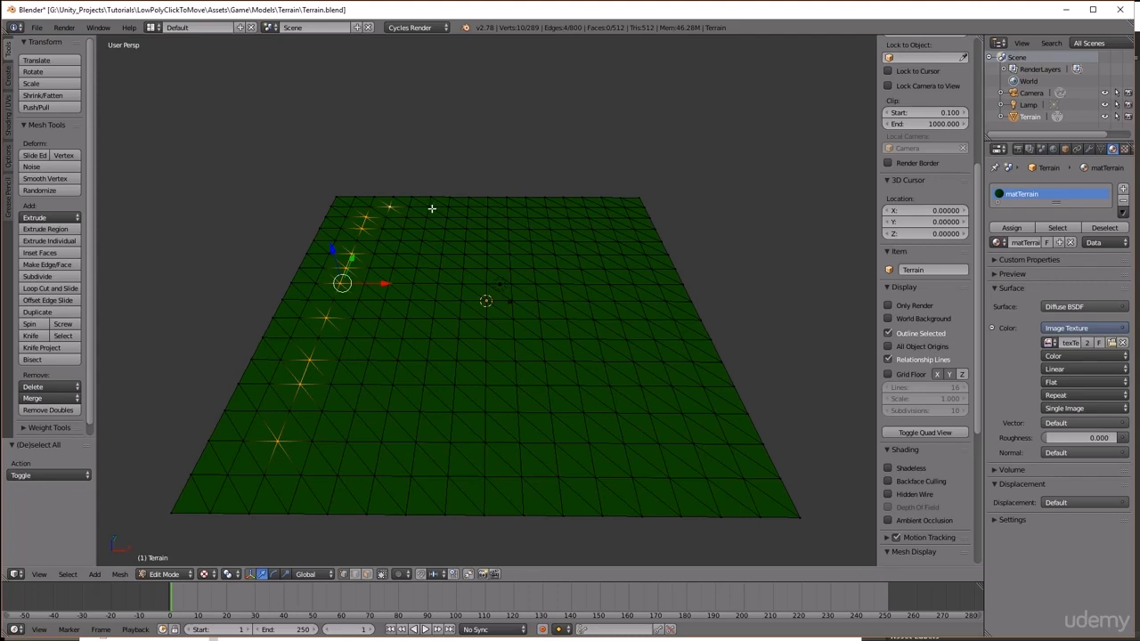
{"action": "right_click", "coordinate": [430, 206], "text": "shift"}
{"action": "right_click", "coordinate": [447, 206], "text": "shift"}
{"action": "right_click", "coordinate": [468, 206], "text": "shift"}
{"action": "right_click", "coordinate": [485, 207], "text": "shift"}
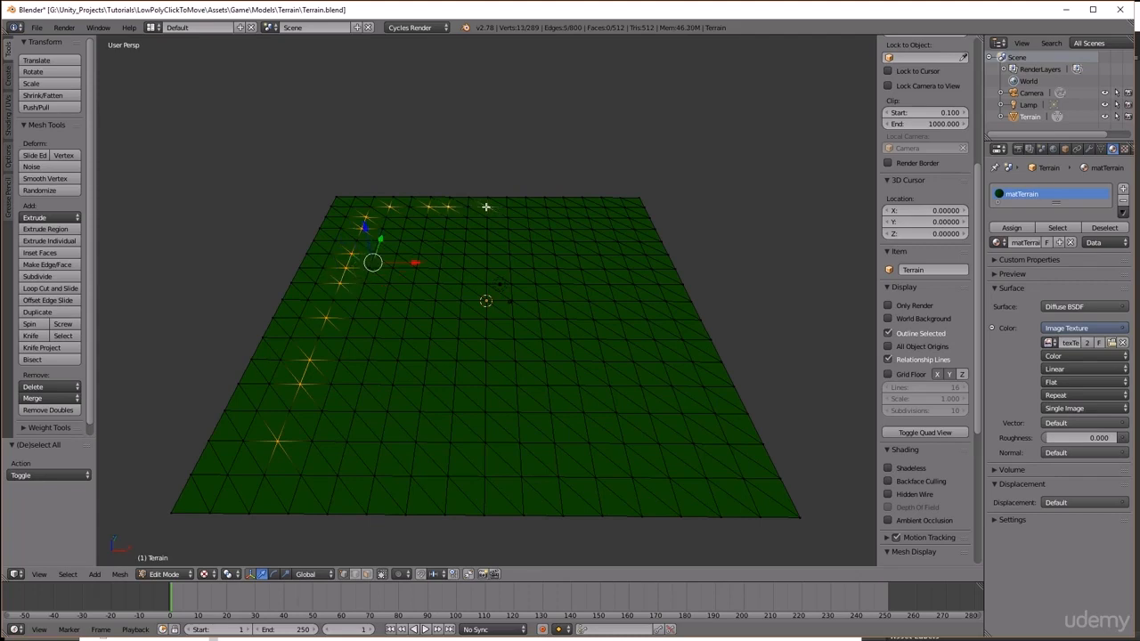
{"action": "right_click", "coordinate": [525, 207], "text": "shift"}
{"action": "right_click", "coordinate": [542, 208], "text": "shift"}
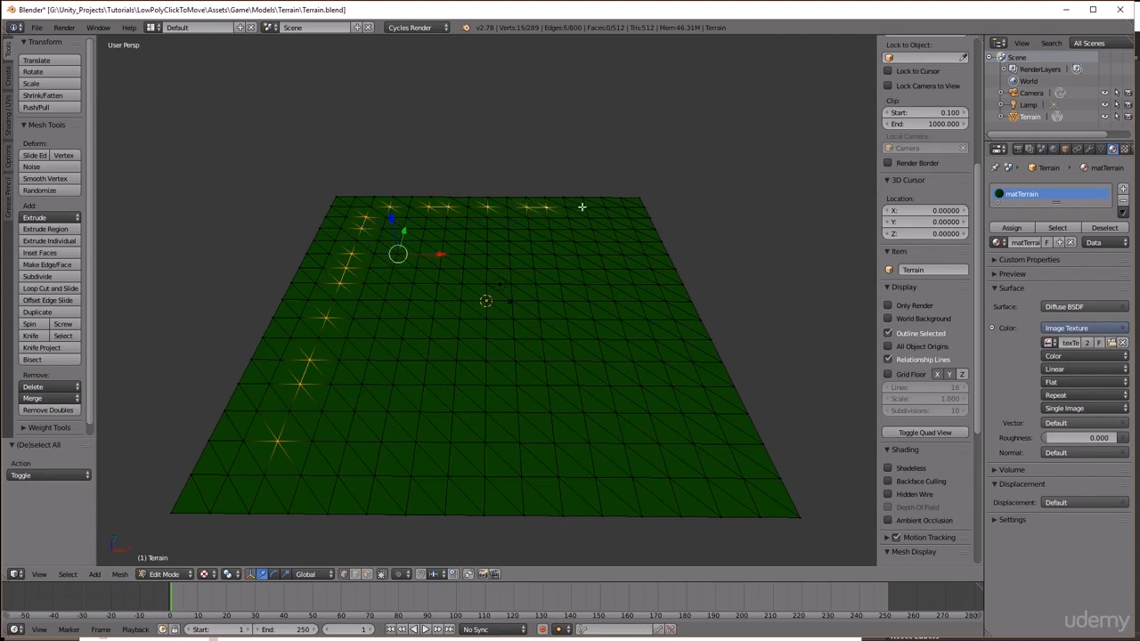
{"action": "right_click", "coordinate": [584, 207], "text": "shift"}
Add irregularly spaced vertices just inside the terrain's right edge to the selection, down to the near corner
{"action": "right_click", "coordinate": [614, 230], "text": "shift"}
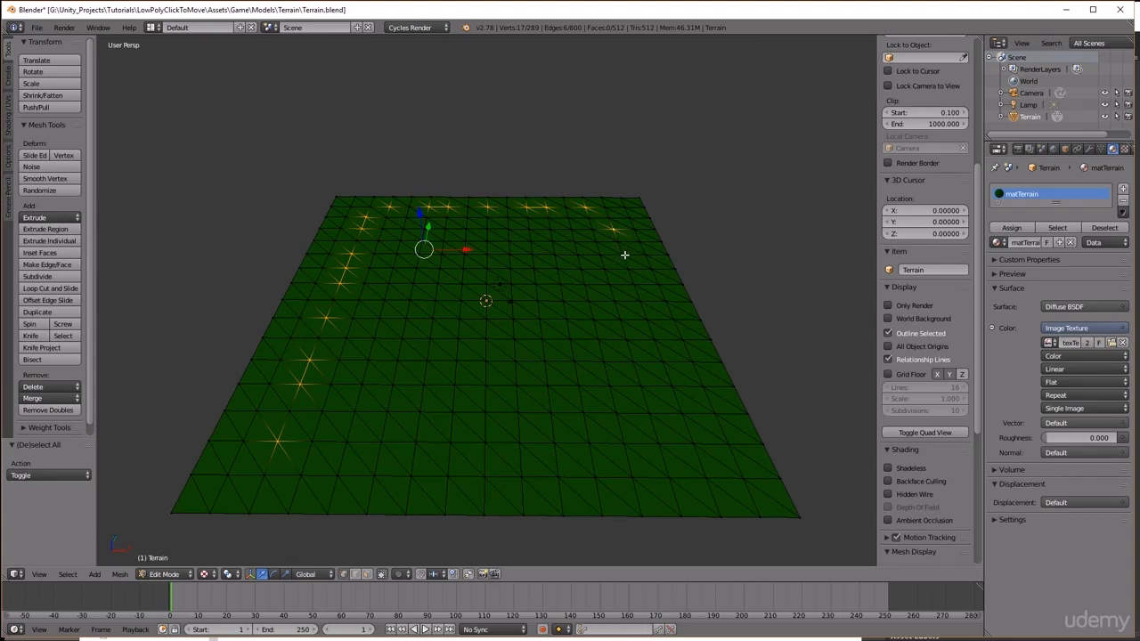
{"action": "right_click", "coordinate": [622, 254], "text": "shift"}
{"action": "right_click", "coordinate": [627, 267], "text": "shift"}
{"action": "right_click", "coordinate": [646, 320], "text": "shift"}
{"action": "right_click", "coordinate": [654, 339], "text": "shift"}
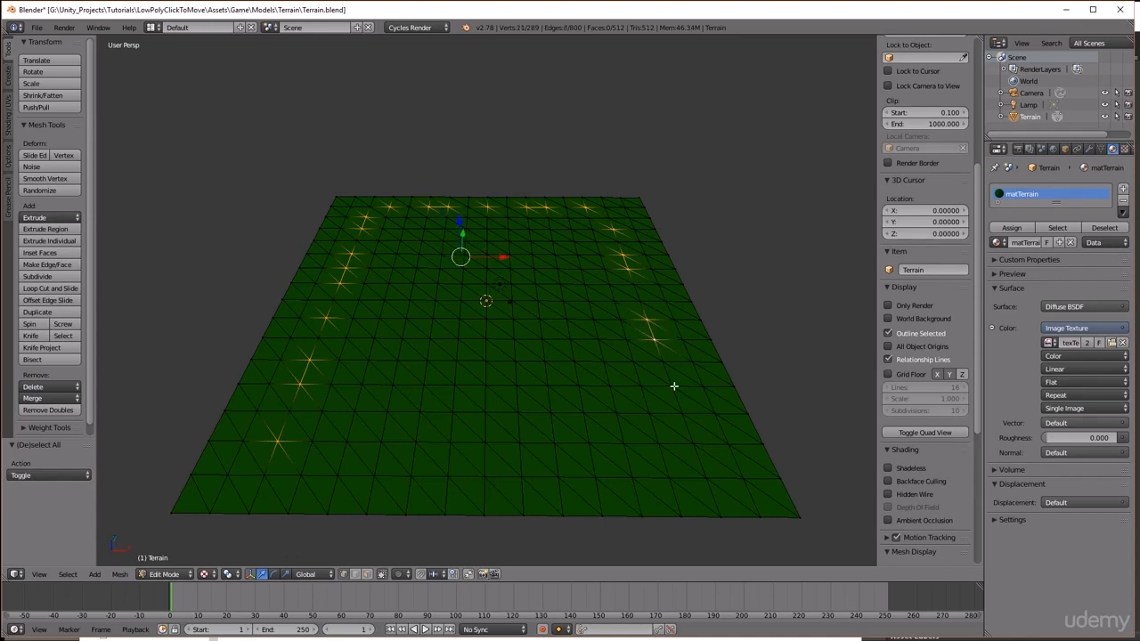
{"action": "right_click", "coordinate": [672, 387], "text": "shift"}
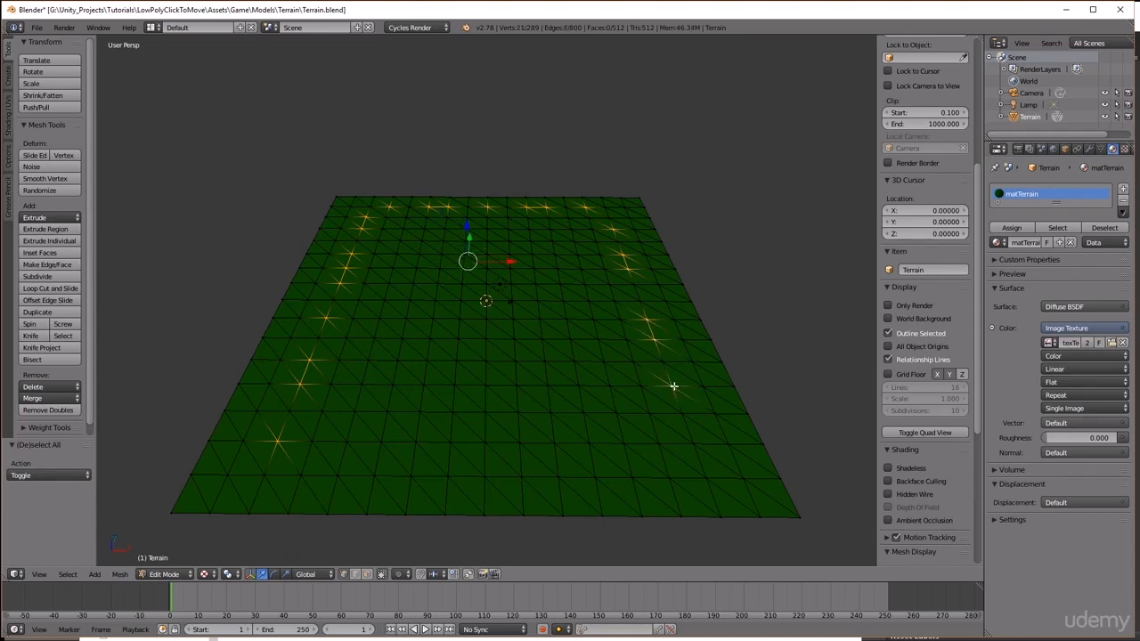
{"action": "right_click", "coordinate": [694, 443], "text": "shift"}
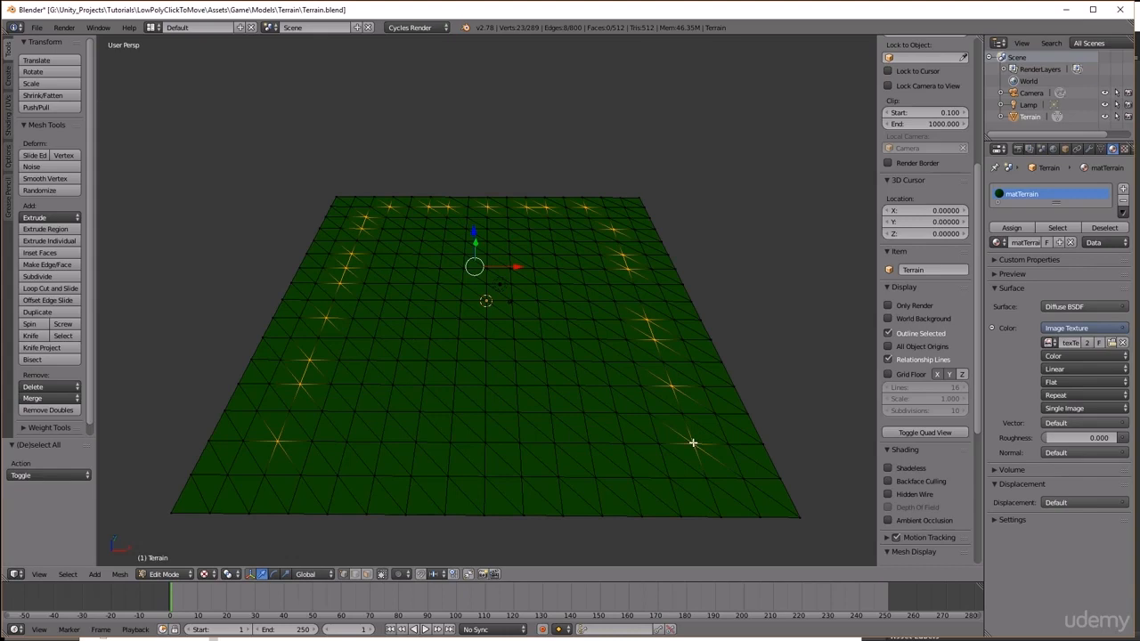
Add irregularly spaced vertices along the terrain's near side to the selection, completing the ring
{"action": "right_click", "coordinate": [626, 443], "text": "shift"}
{"action": "right_click", "coordinate": [554, 442], "text": "shift"}
{"action": "right_click", "coordinate": [485, 442], "text": "shift"}
{"action": "right_click", "coordinate": [451, 443], "text": "shift"}
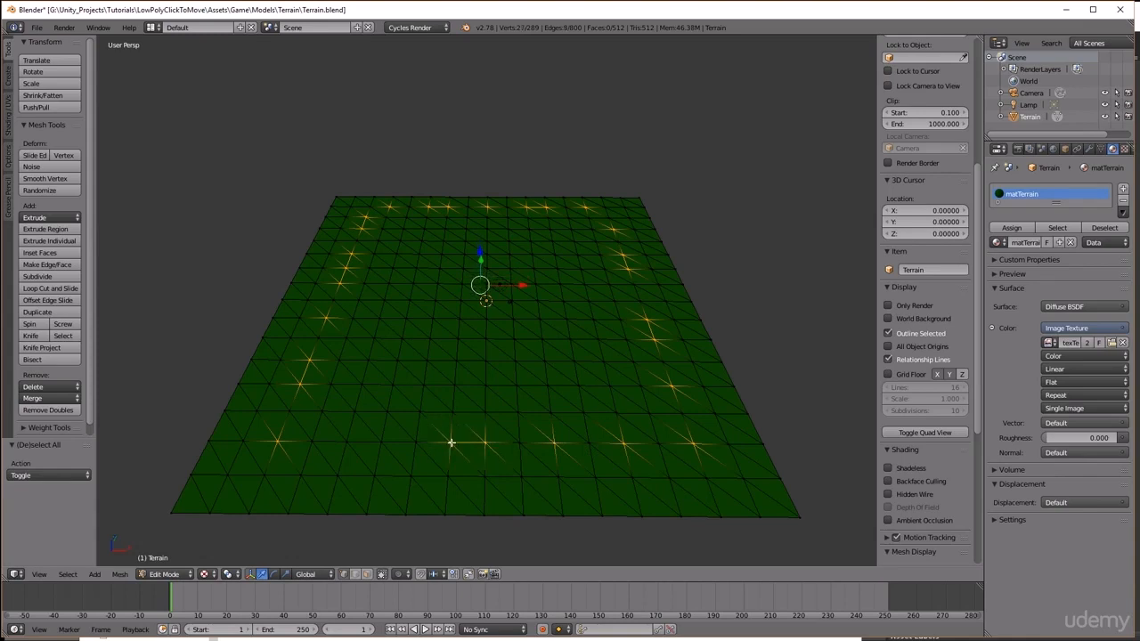
{"action": "right_click", "coordinate": [382, 441], "text": "shift"}
{"action": "right_click", "coordinate": [347, 442], "text": "shift"}
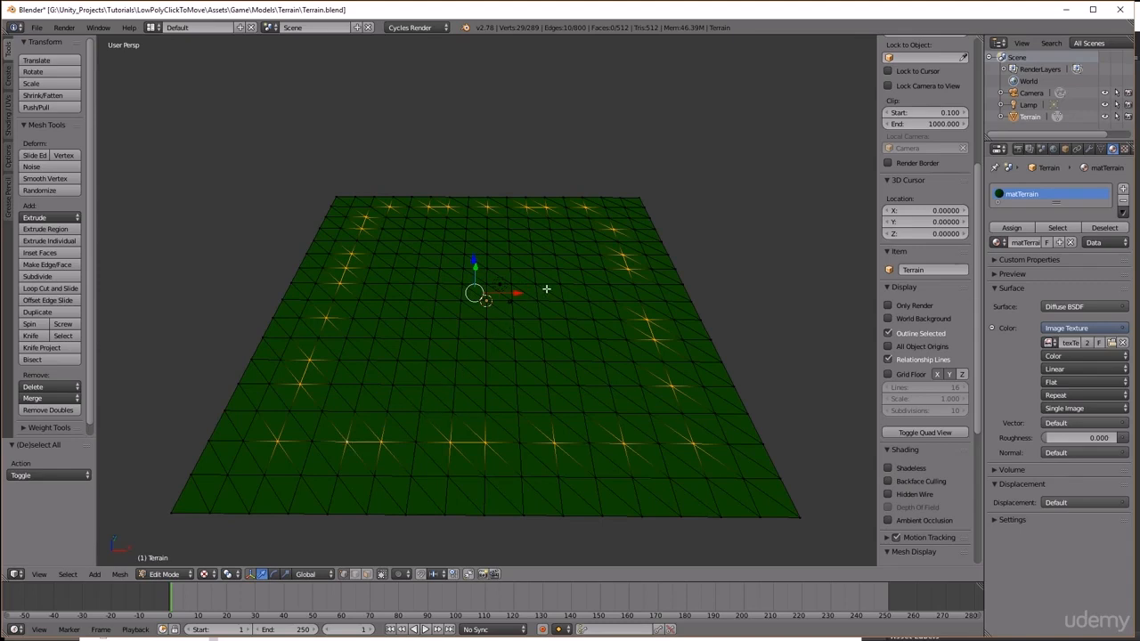
{"action": "middle_click_drag", "start_coordinate": [562, 272], "coordinate": [560, 260]}
{"action": "key", "text": "g"}
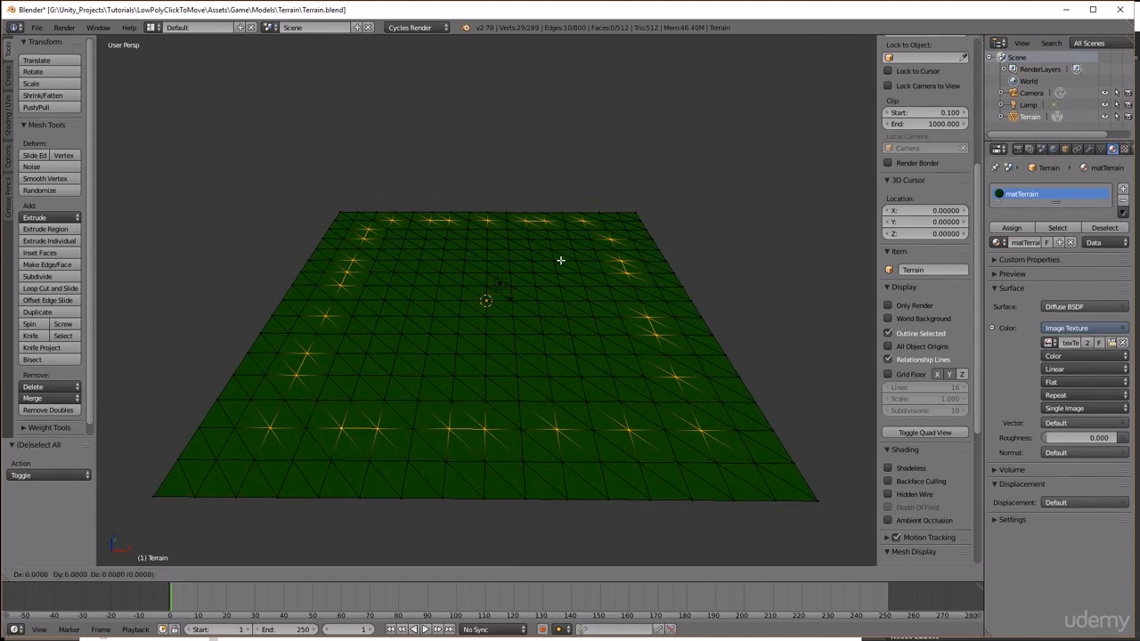
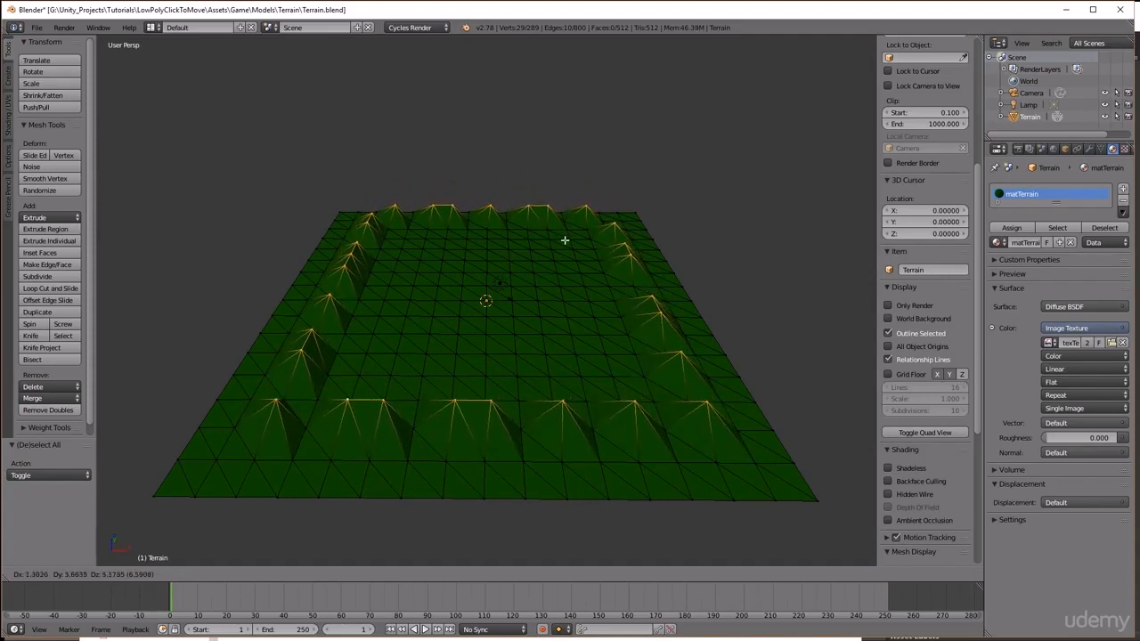
{"action": "key", "text": "z"}
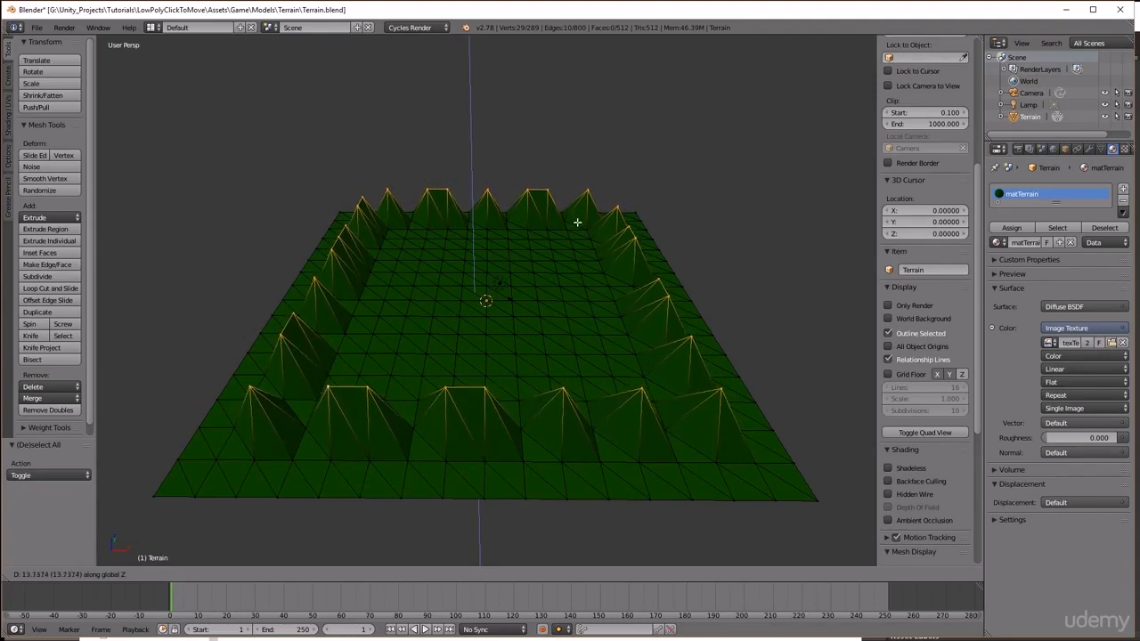
{"action": "key", "text": "Escape"}
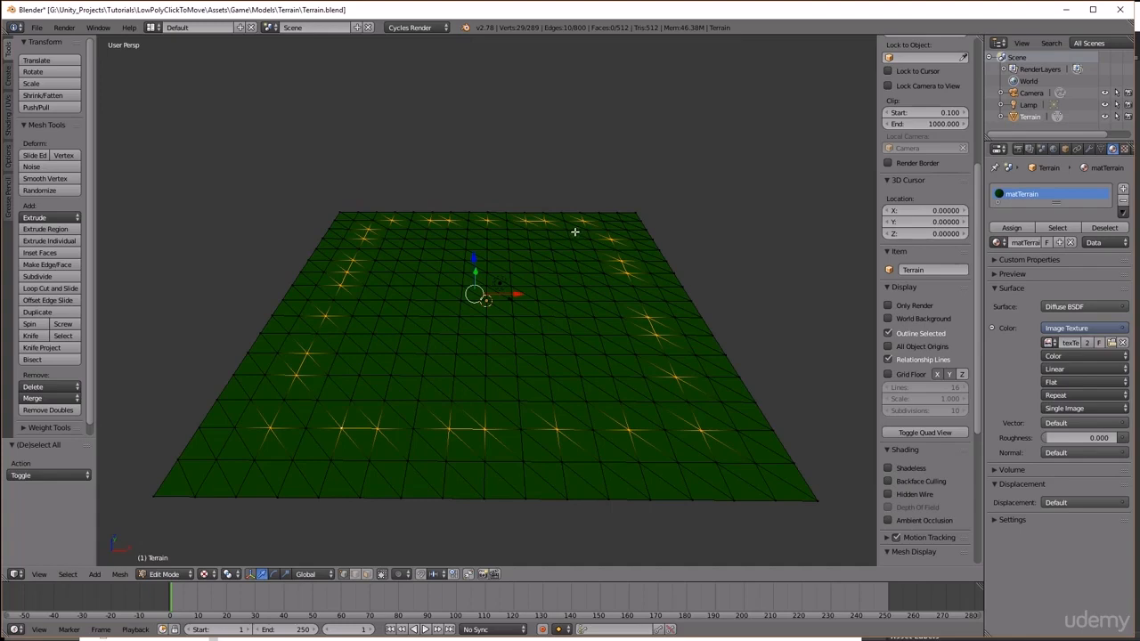
Raise the selected ring of vertices about 17.4 units along Z using smooth proportional editing with an influence size of about 14.4
{"action": "key", "text": "o"}
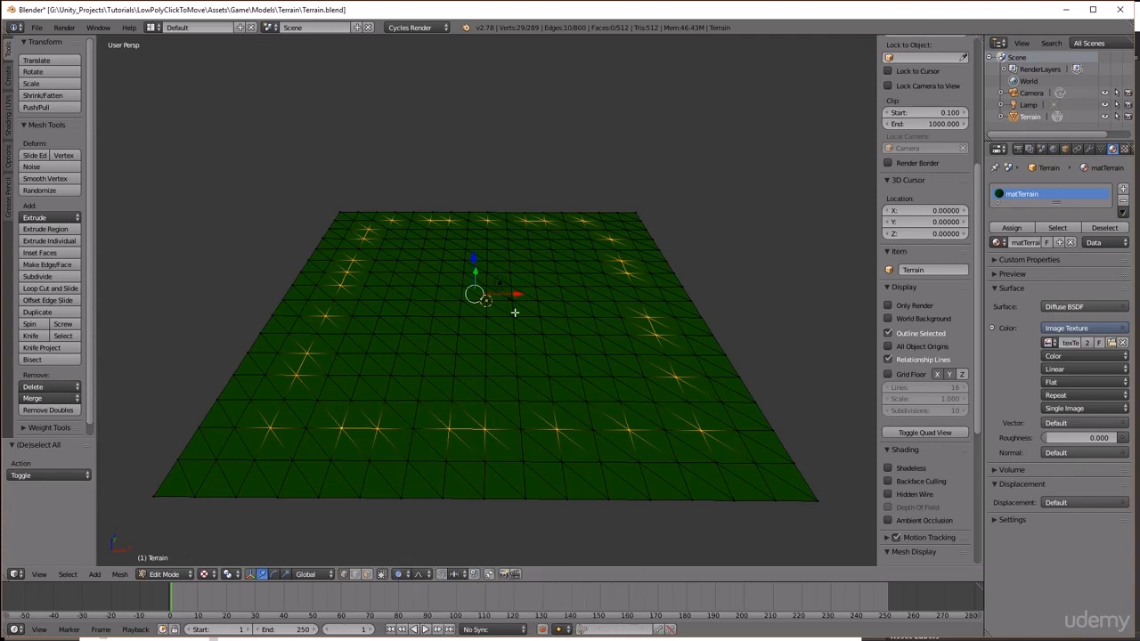
{"action": "key", "text": "g"}
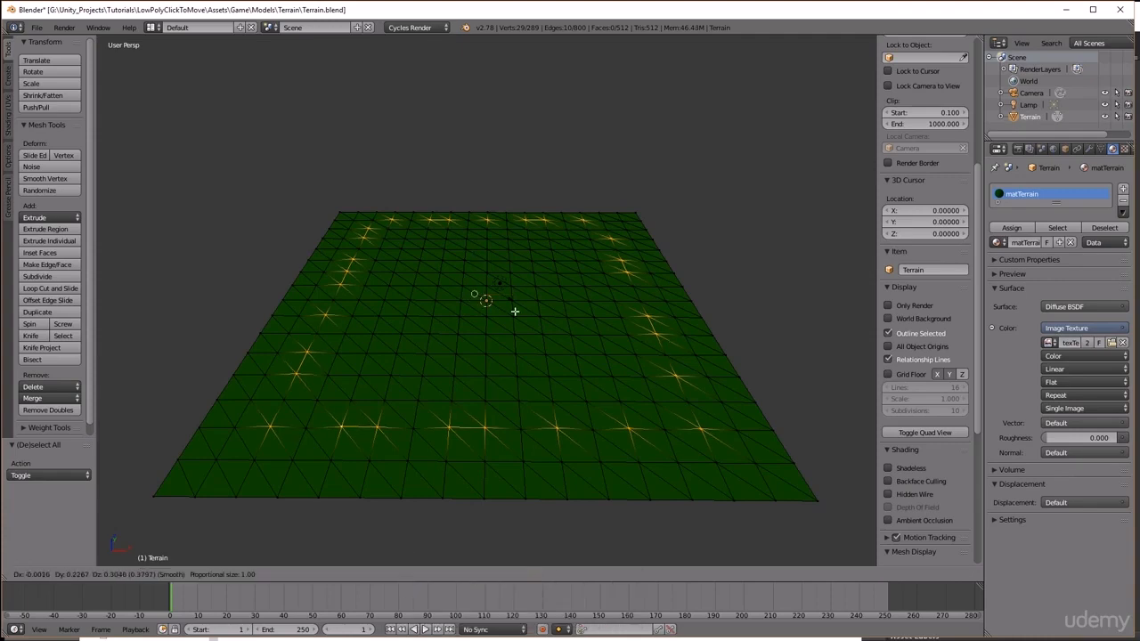
{"action": "key", "text": "z"}
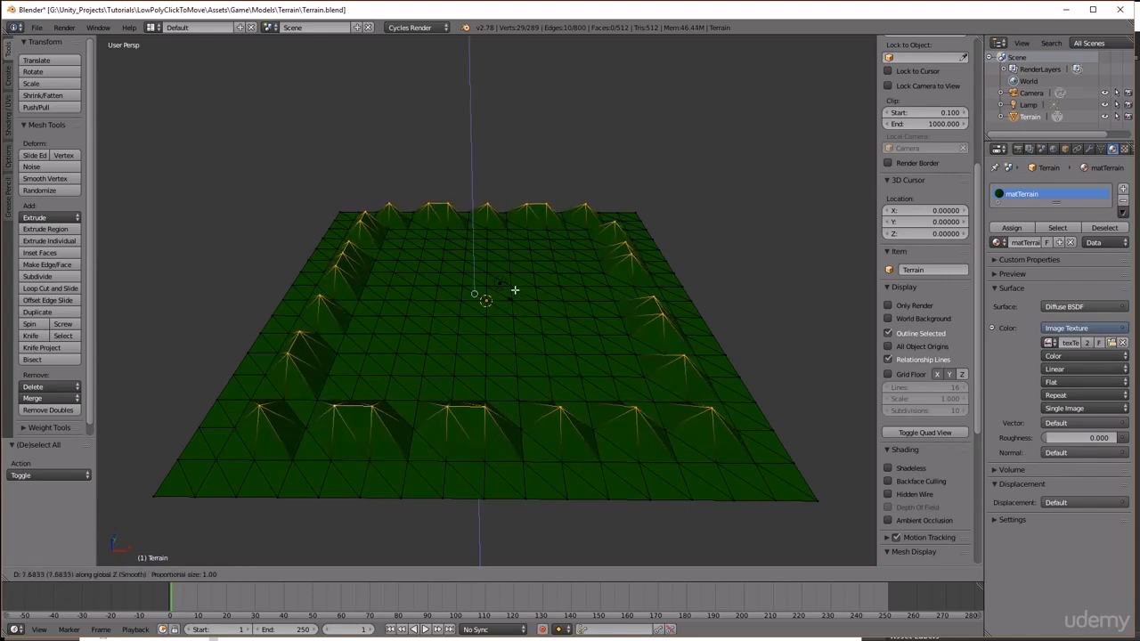
{"action": "scroll", "coordinate": [515, 288], "scroll_direction": "down", "scroll_amount": 8}
{"action": "scroll", "coordinate": [515, 287], "scroll_direction": "down", "scroll_amount": 8}
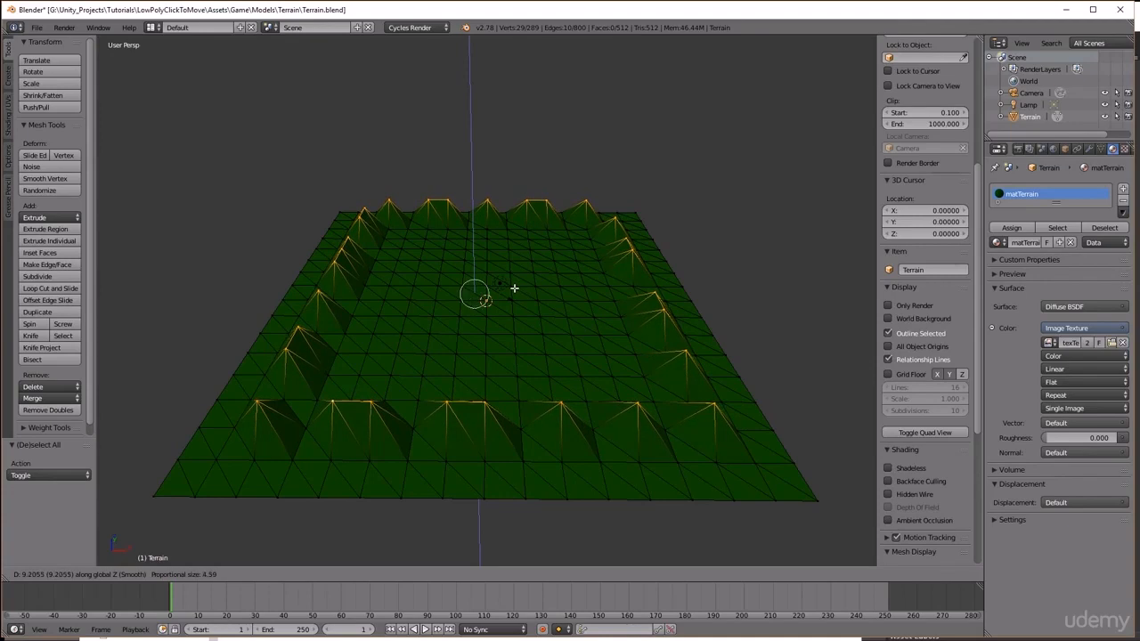
{"action": "scroll", "coordinate": [514, 292], "scroll_direction": "down", "scroll_amount": 7}
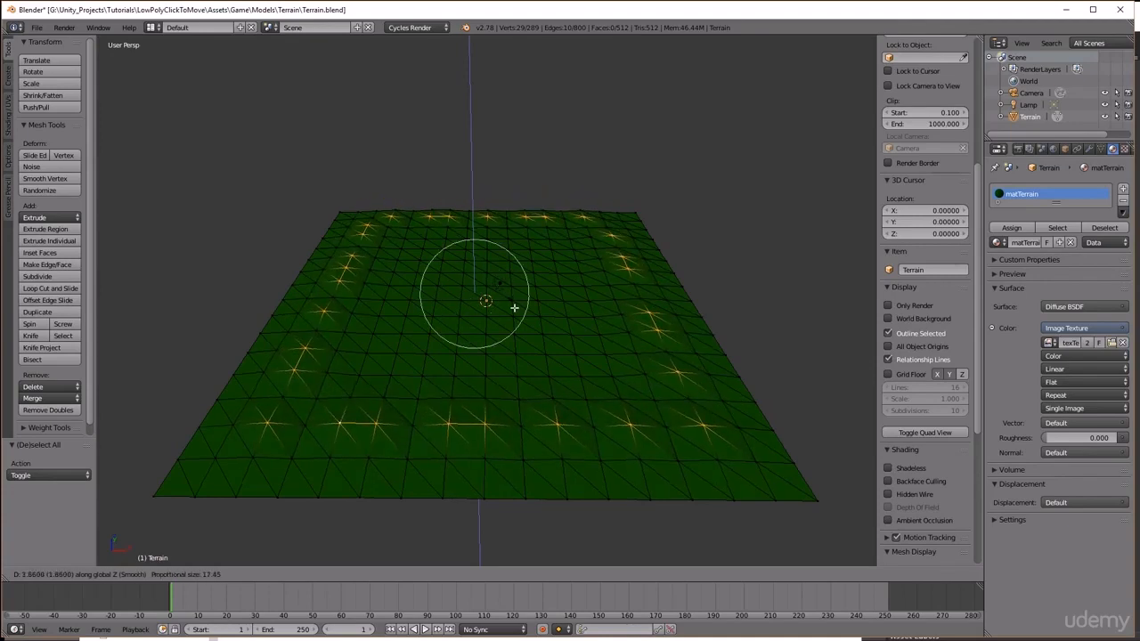
{"action": "scroll", "coordinate": [513, 303], "scroll_direction": "up", "scroll_amount": 2}
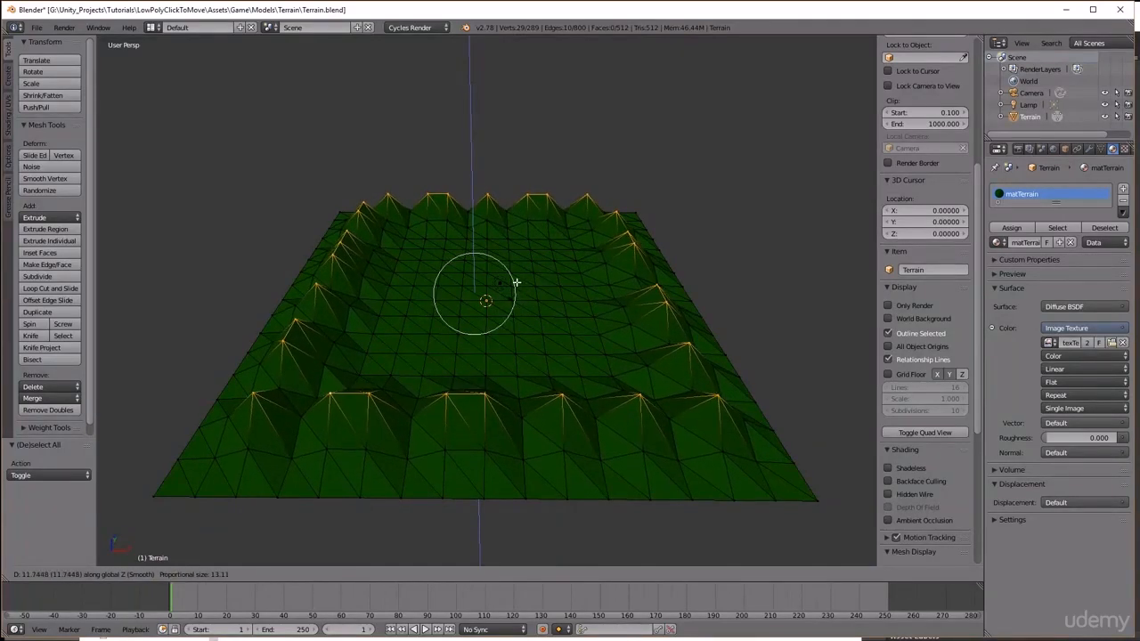
{"action": "scroll", "coordinate": [517, 278], "scroll_direction": "up", "scroll_amount": 1}
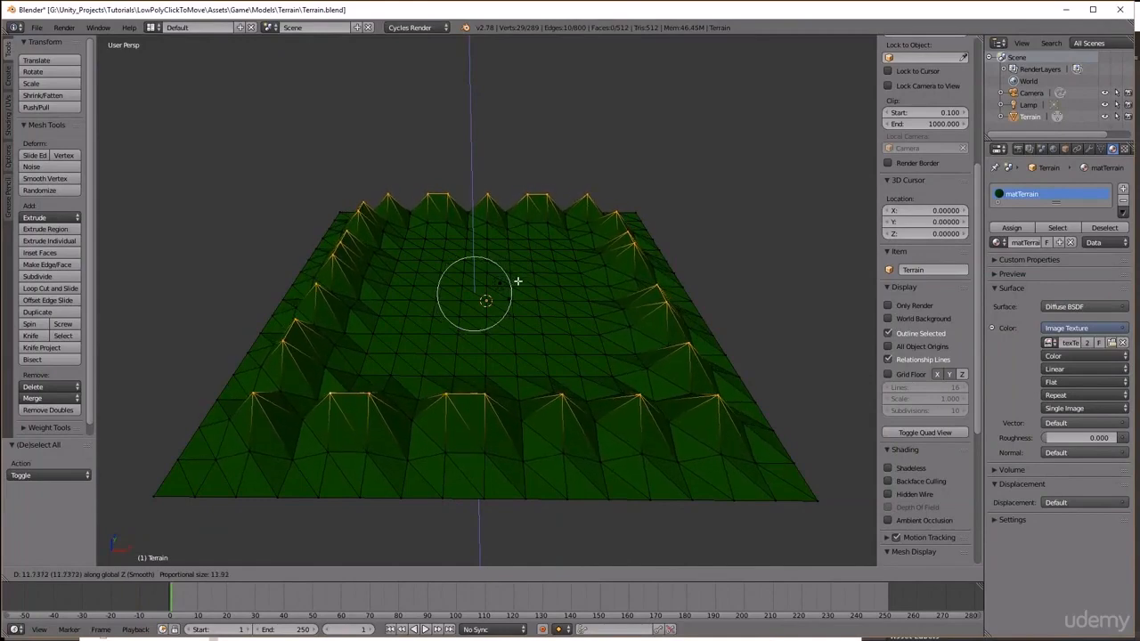
{"action": "scroll", "coordinate": [517, 281], "scroll_direction": "down", "scroll_amount": 2}
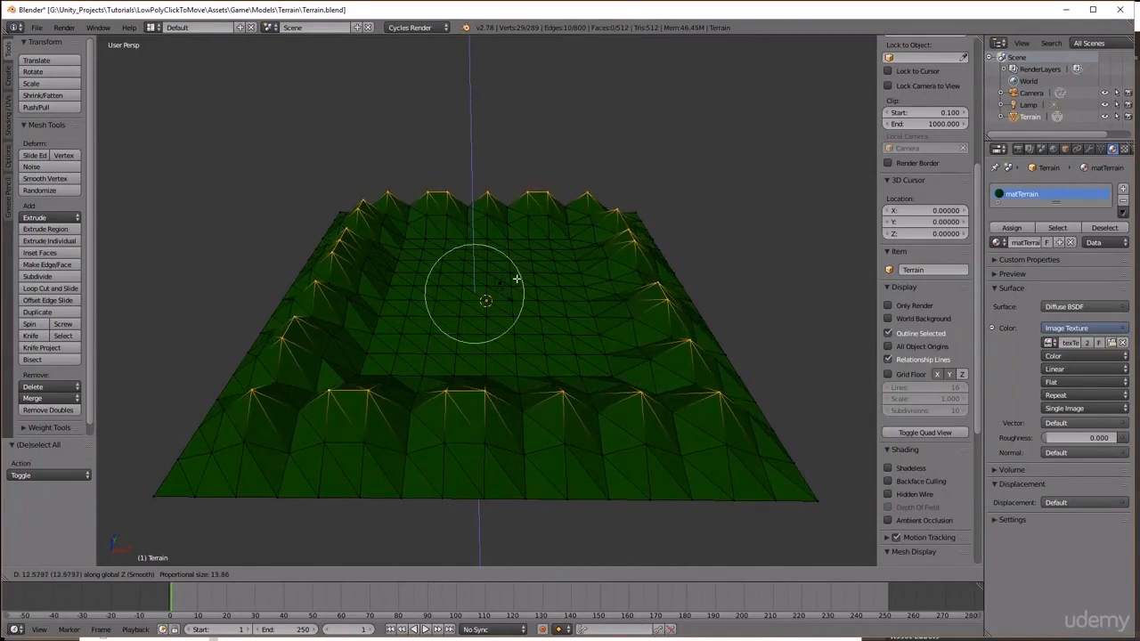
{"action": "scroll", "coordinate": [517, 278], "scroll_direction": "up", "scroll_amount": 1}
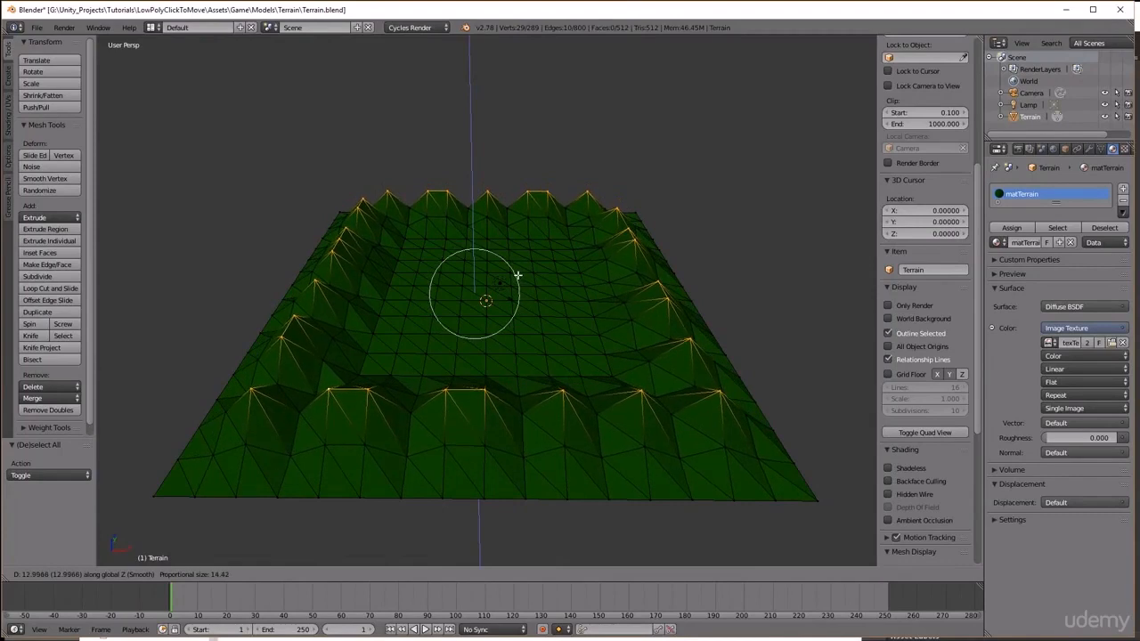
{"action": "scroll", "coordinate": [516, 280], "scroll_direction": "up", "scroll_amount": 1}
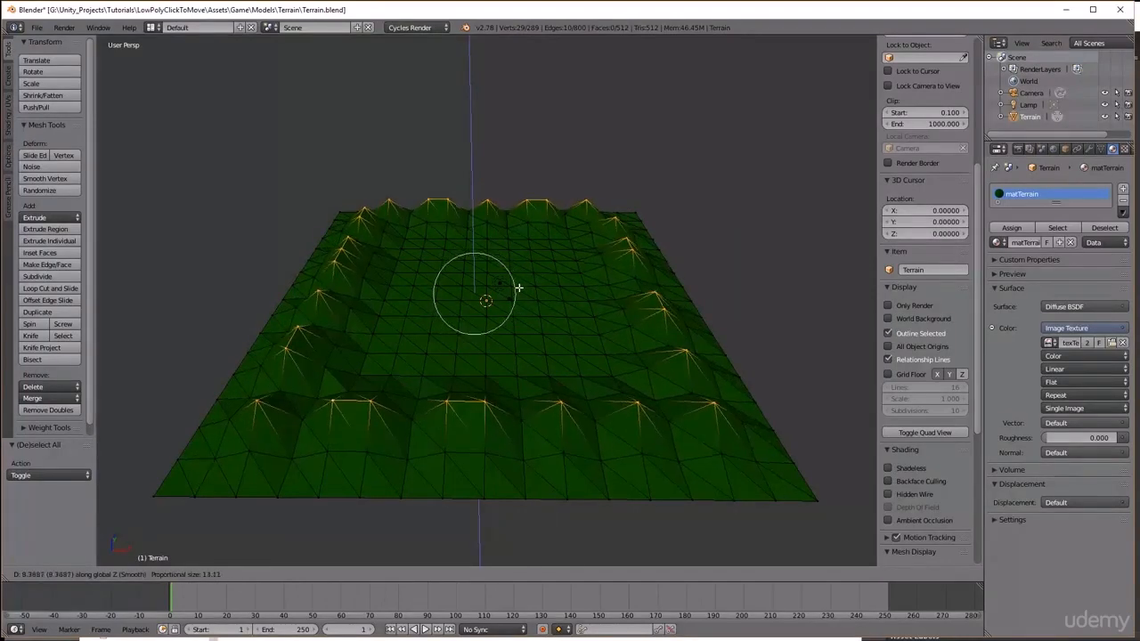
{"action": "scroll", "coordinate": [525, 261], "scroll_direction": "down", "scroll_amount": 1}
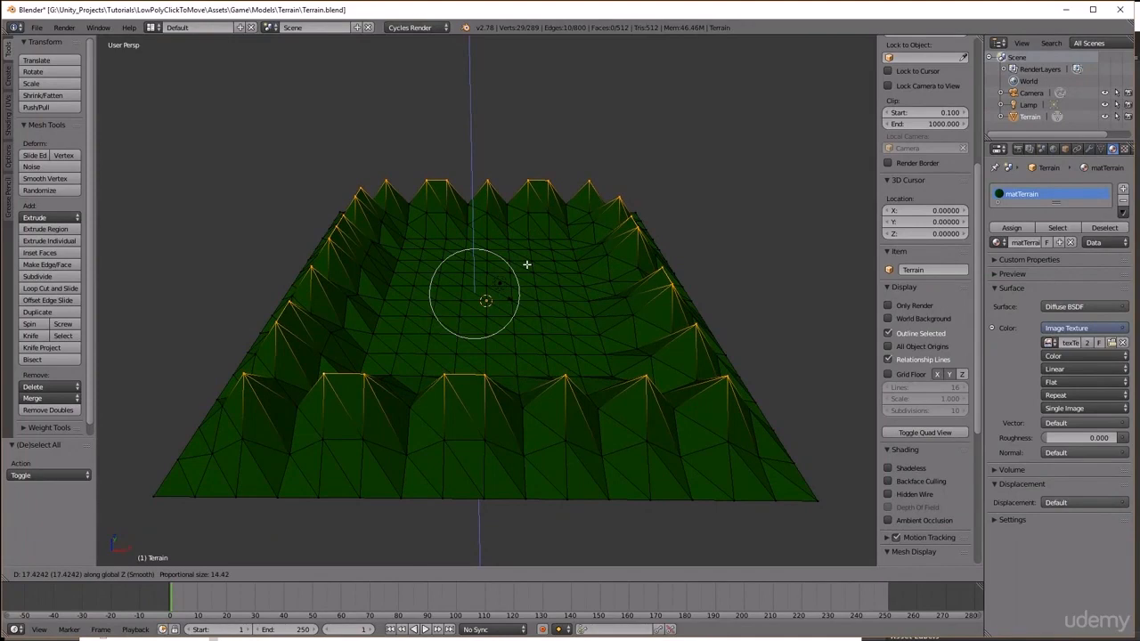
{"action": "left_click", "coordinate": [526, 265]}
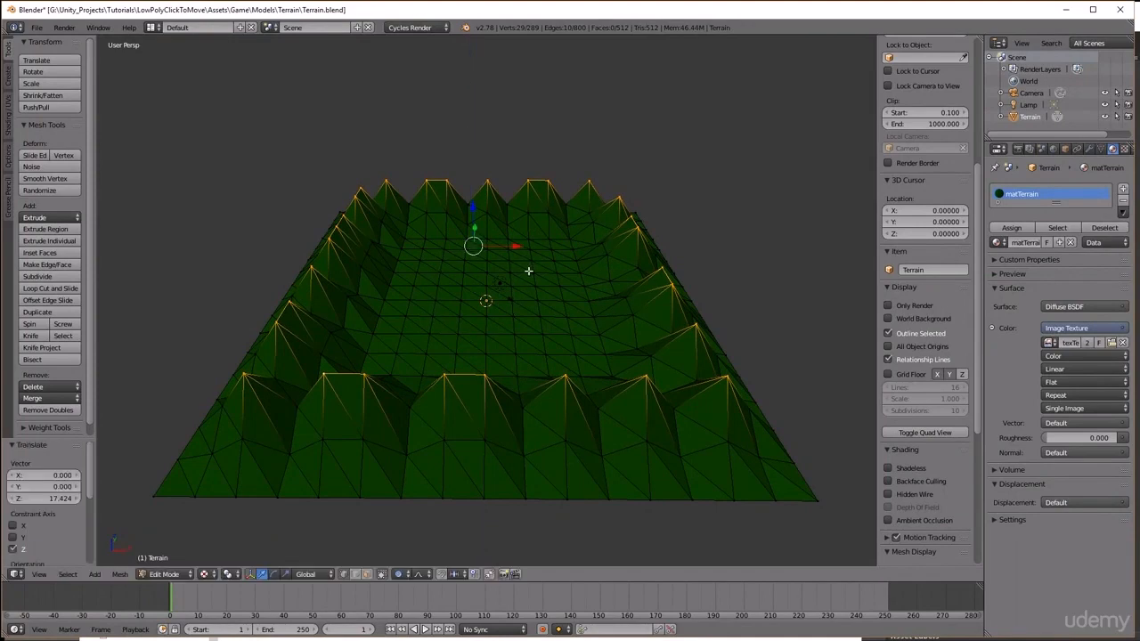
Lower one vertex of each flat-topped far-side peak, turning proportional editing off after lowering the right-hand one about 2.16 units
{"action": "right_click", "coordinate": [547, 181]}
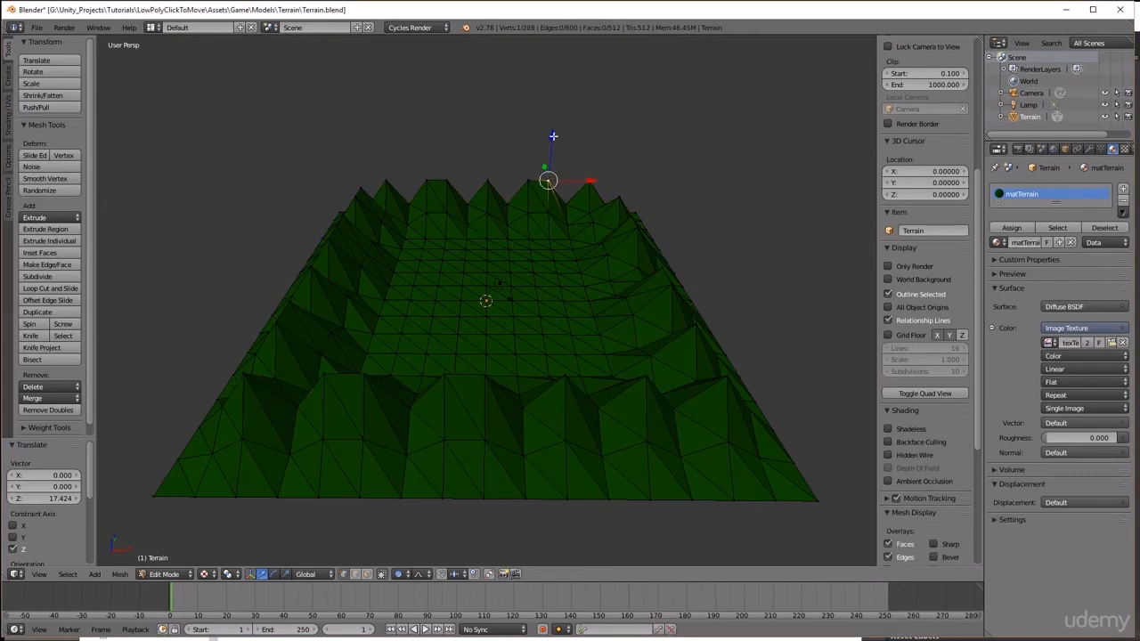
{"action": "key", "text": "g"}
{"action": "key", "text": "z"}
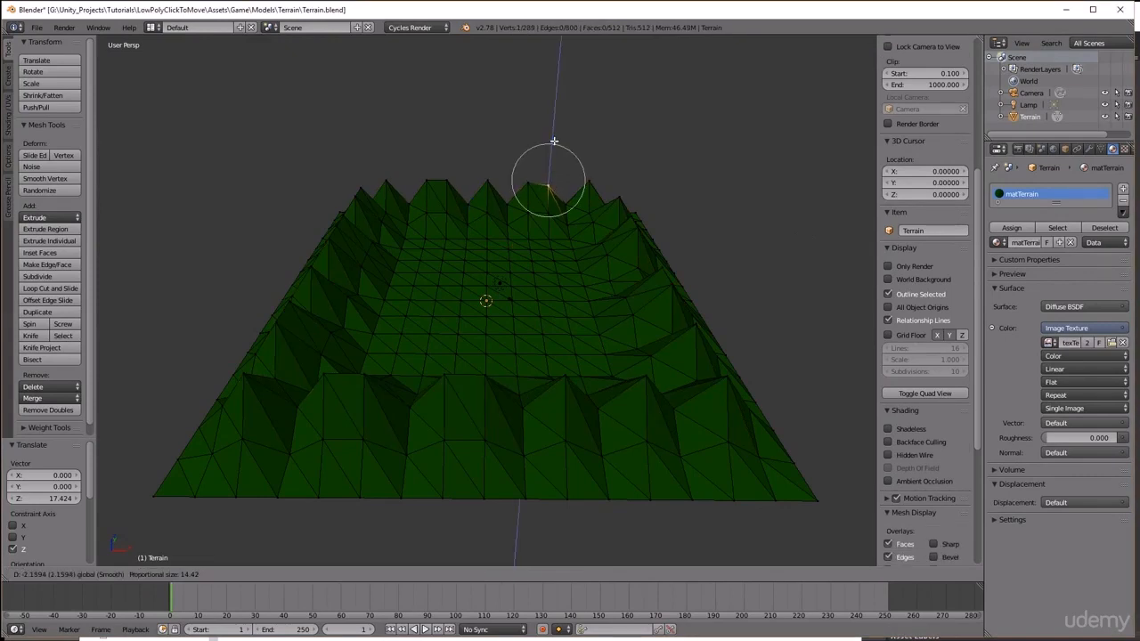
{"action": "left_click", "coordinate": [554, 141]}
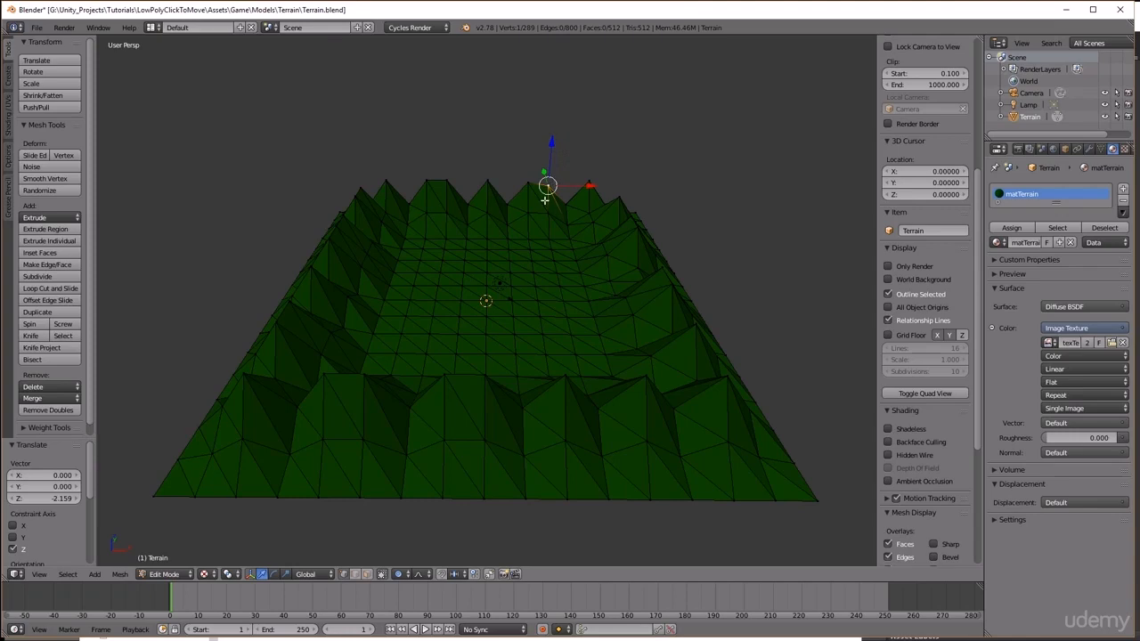
{"action": "key", "text": "o"}
{"action": "left_click_drag", "start_coordinate": [554, 143], "coordinate": [592, 161]}
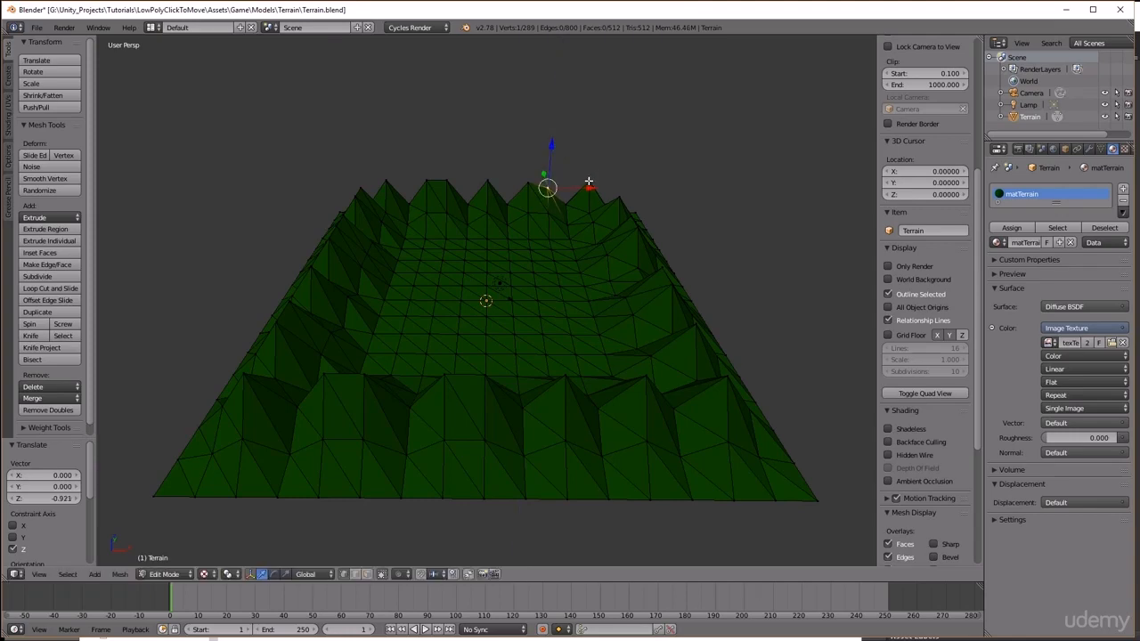
{"action": "right_click", "coordinate": [446, 179]}
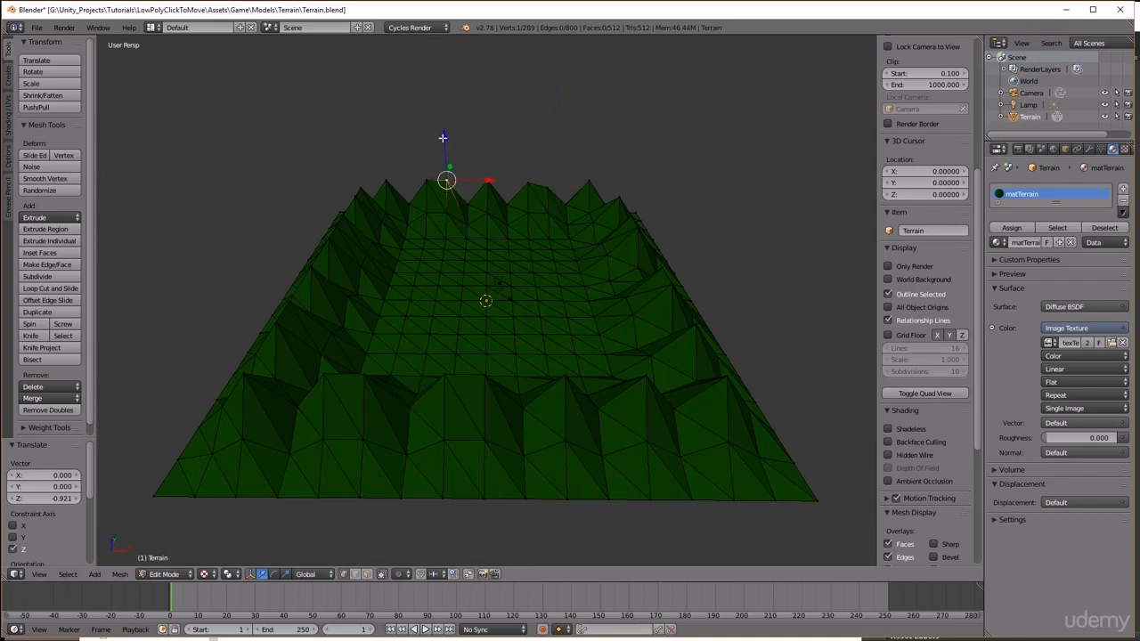
{"action": "left_click_drag", "start_coordinate": [444, 137], "coordinate": [448, 144]}
Vary the heights of the peaks along the terrain's left ridge, lowering one near the middle by about 2.24 units
{"action": "right_click", "coordinate": [357, 196]}
{"action": "left_click_drag", "start_coordinate": [350, 151], "coordinate": [277, 310]}
{"action": "right_click", "coordinate": [334, 222]}
{"action": "right_click", "coordinate": [312, 262]}
{"action": "right_click", "coordinate": [290, 298]}
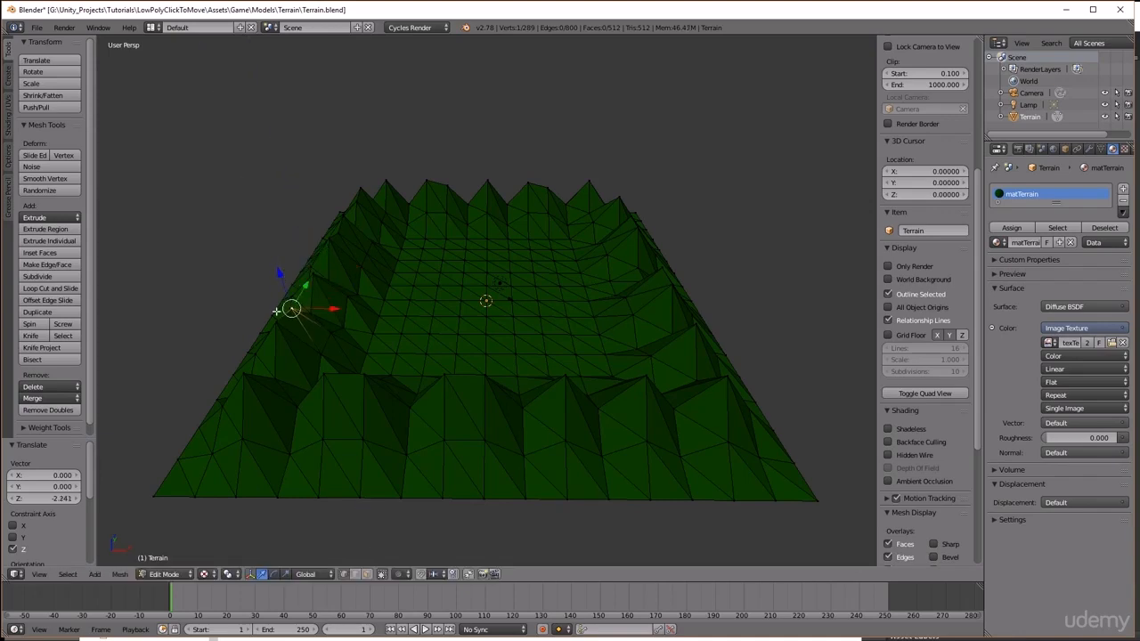
Lower three peak vertices on the left half of the near ridge by about 1.96, 2.11 and 2.61 units along Z
{"action": "right_click", "coordinate": [245, 375]}
{"action": "left_click_drag", "start_coordinate": [229, 343], "coordinate": [230, 352]}
{"action": "right_click", "coordinate": [323, 370]}
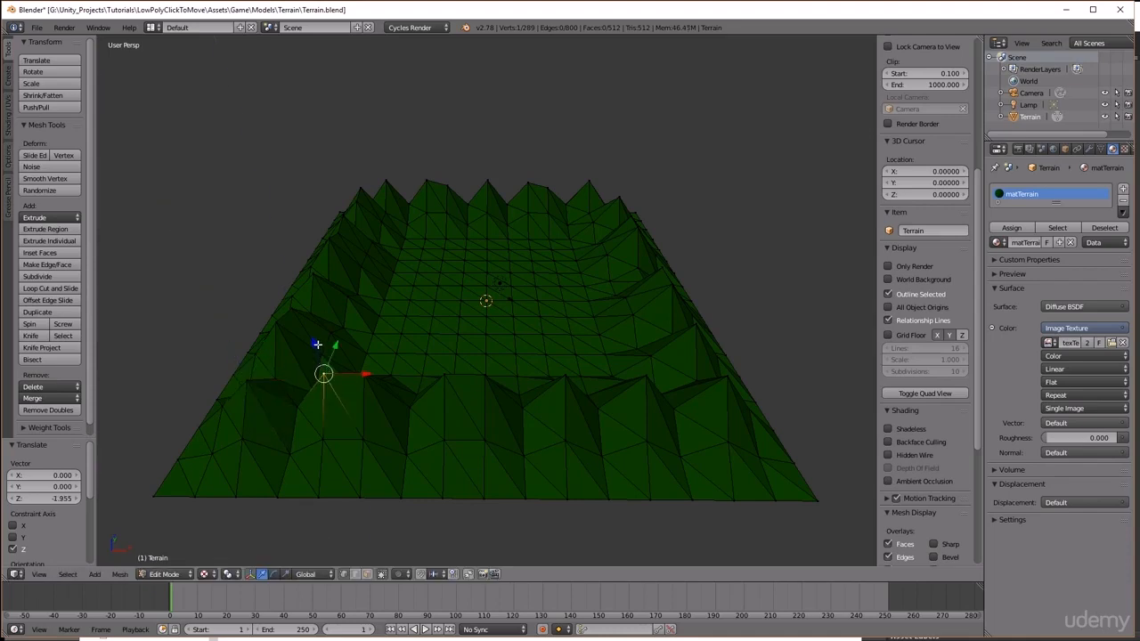
{"action": "left_click_drag", "start_coordinate": [318, 344], "coordinate": [319, 351]}
{"action": "right_click", "coordinate": [444, 374]}
{"action": "key", "text": "g"}
{"action": "key", "text": "z"}
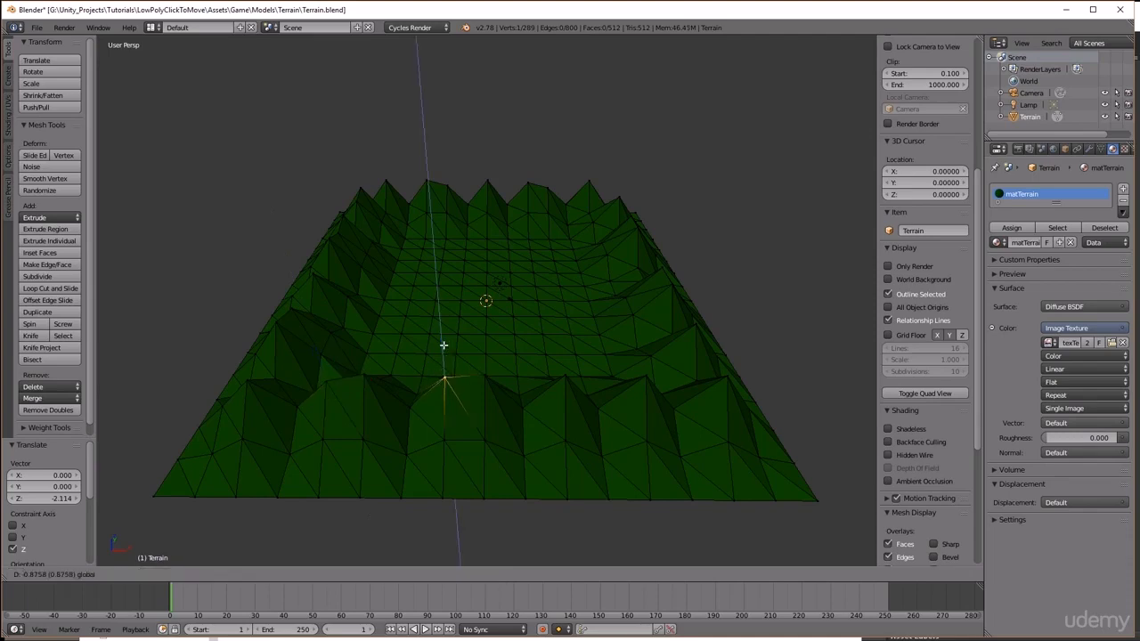
{"action": "left_click", "coordinate": [549, 379]}
Raise the near ridge's pointed peak right of centre about 2.85 units and its near-right corner peak about 2.33 units
{"action": "right_click", "coordinate": [566, 375]}
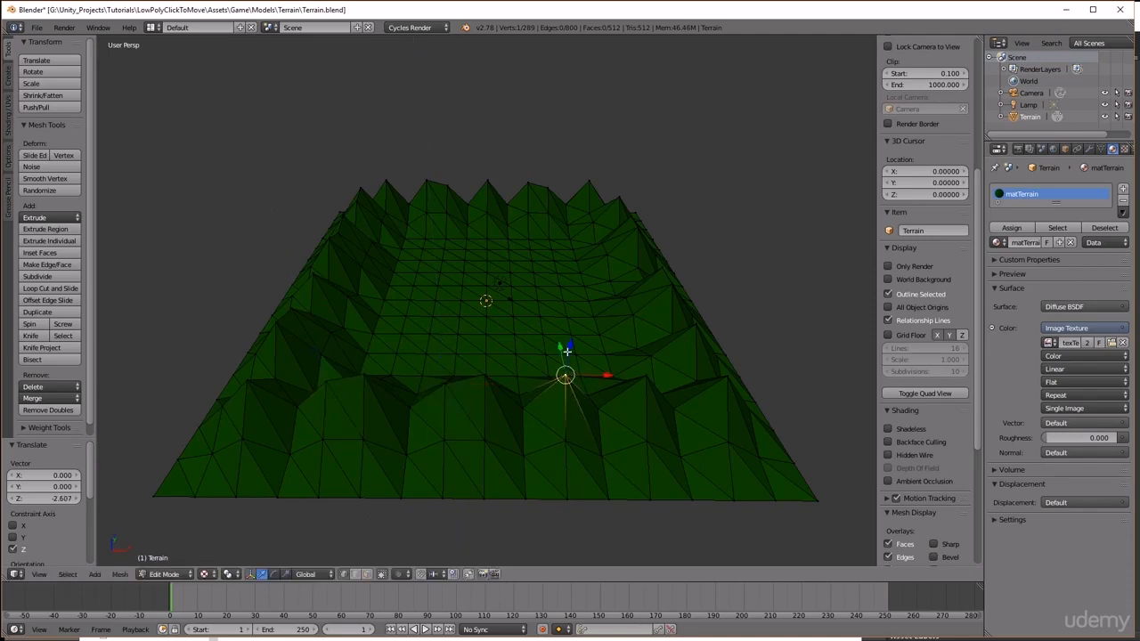
{"action": "key", "text": "g"}
{"action": "key", "text": "z"}
{"action": "left_click", "coordinate": [690, 363]}
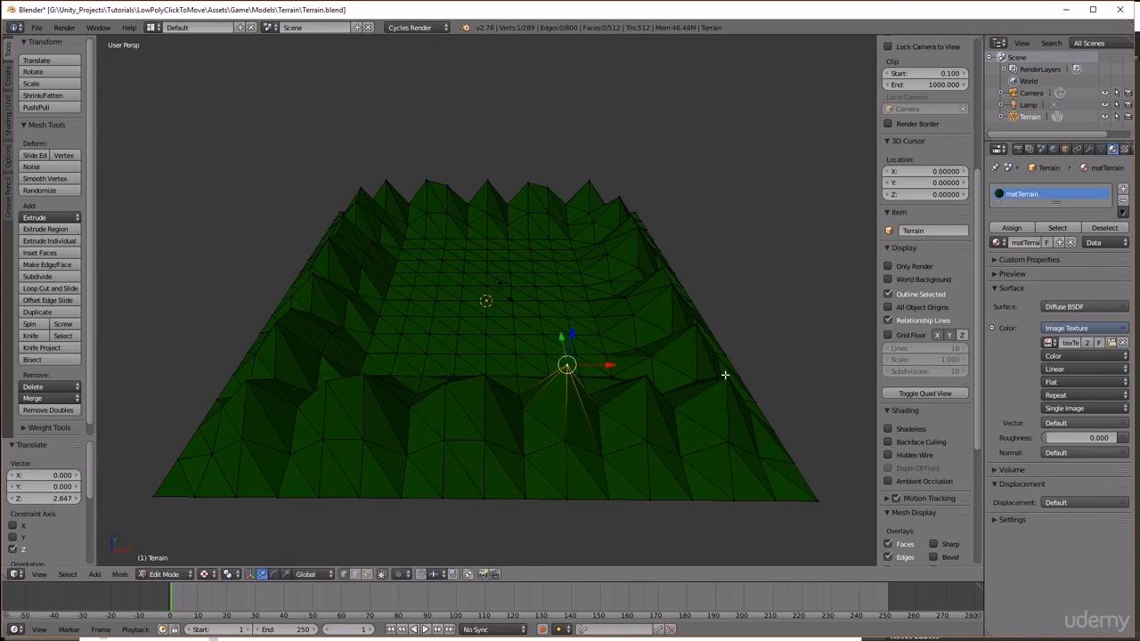
{"action": "right_click", "coordinate": [725, 375]}
{"action": "key", "text": "g"}
{"action": "key", "text": "z"}
{"action": "left_click", "coordinate": [709, 327]}
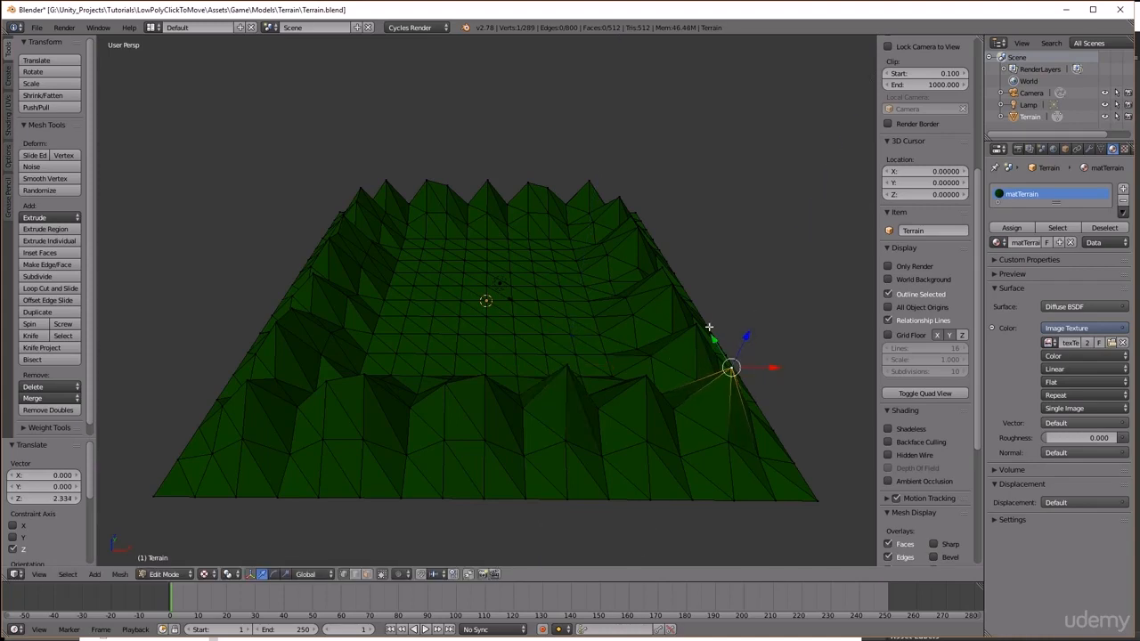
On the right ridge, lower the nearest peak about 1.73 units and raise the next one back about 2.5 units
{"action": "right_click", "coordinate": [696, 323]}
{"action": "key", "text": "g"}
{"action": "key", "text": "z"}
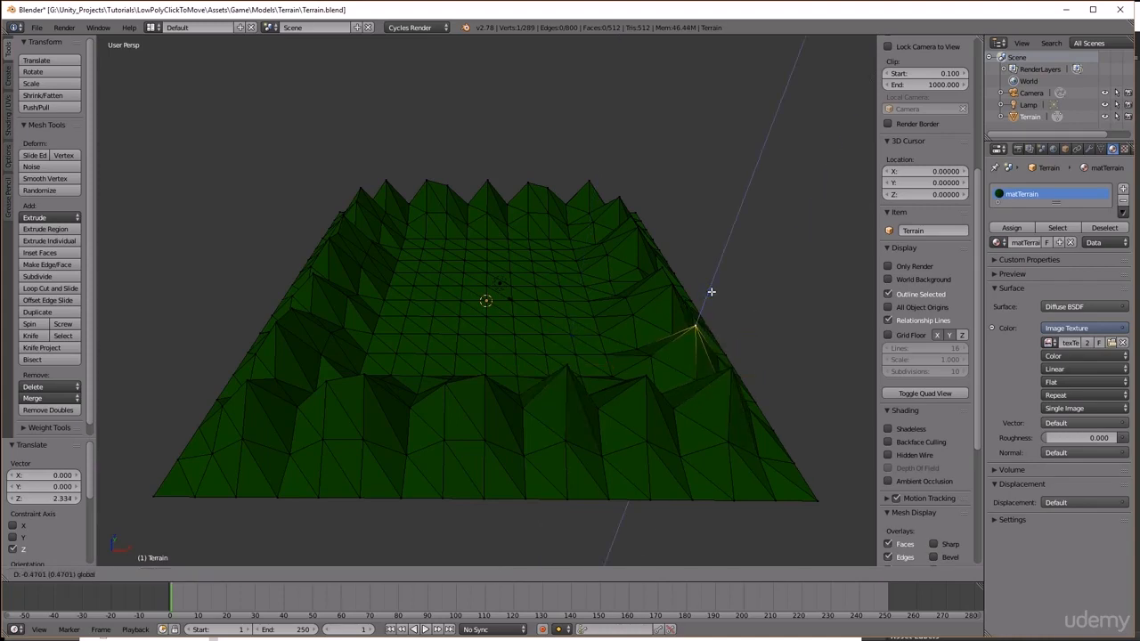
{"action": "left_click", "coordinate": [709, 295]}
{"action": "right_click", "coordinate": [675, 283]}
{"action": "key", "text": "g"}
{"action": "key", "text": "z"}
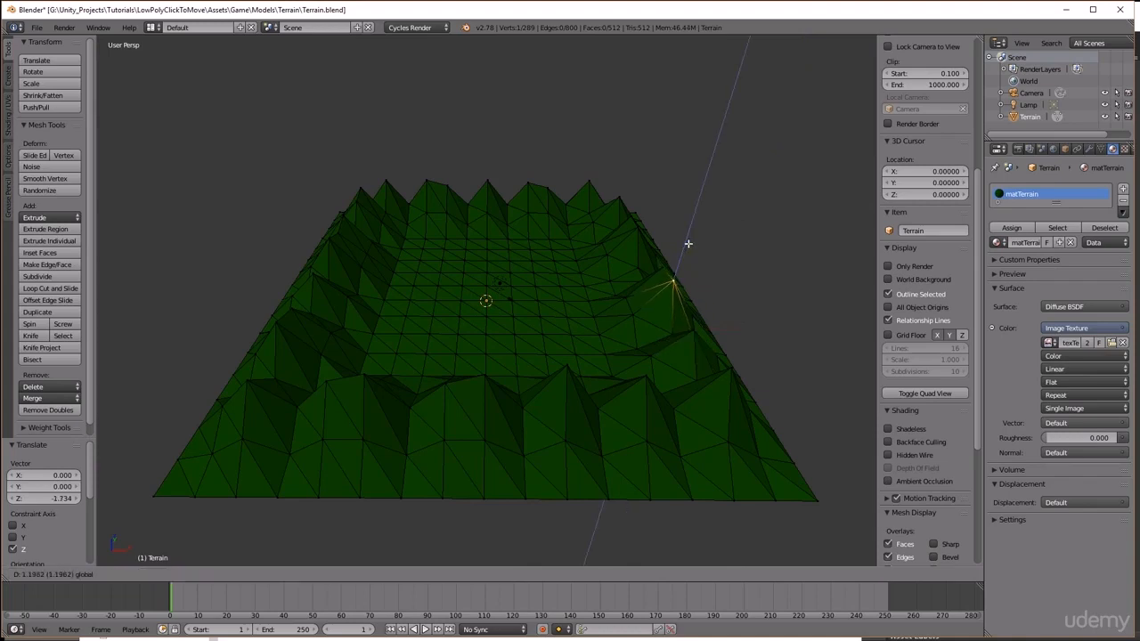
{"action": "left_click", "coordinate": [632, 207]}
Lower a peak toward the right ridge's far end about 2.81 units and raise the last peak there about 3.69 units
{"action": "right_click", "coordinate": [638, 228]}
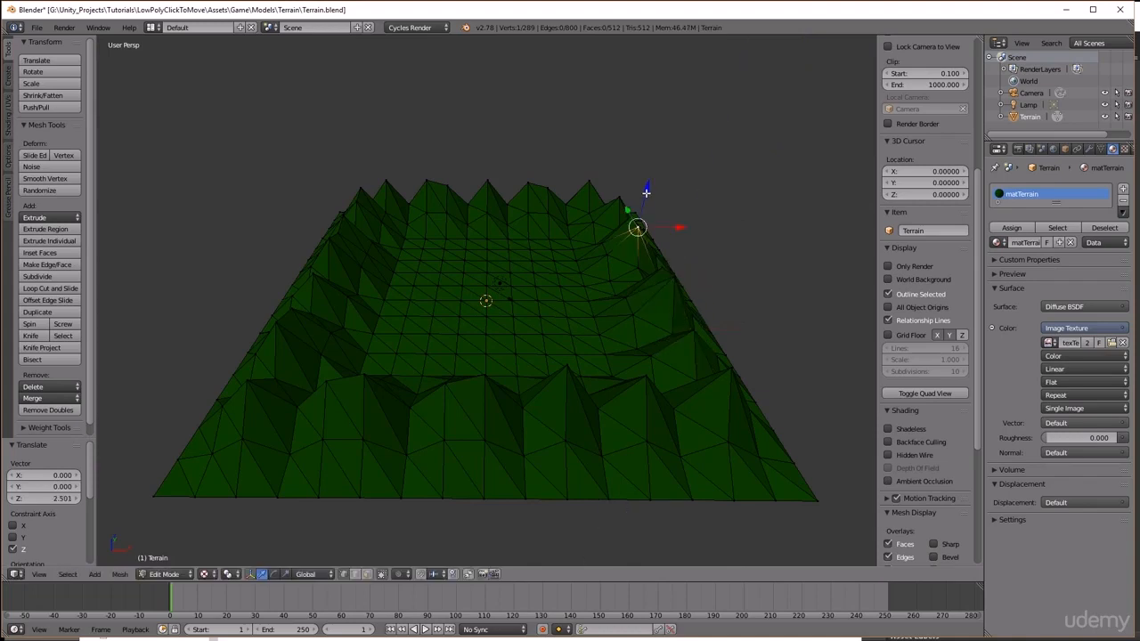
{"action": "key", "text": "g"}
{"action": "key", "text": "z"}
{"action": "left_click", "coordinate": [648, 196]}
{"action": "right_click", "coordinate": [621, 198]}
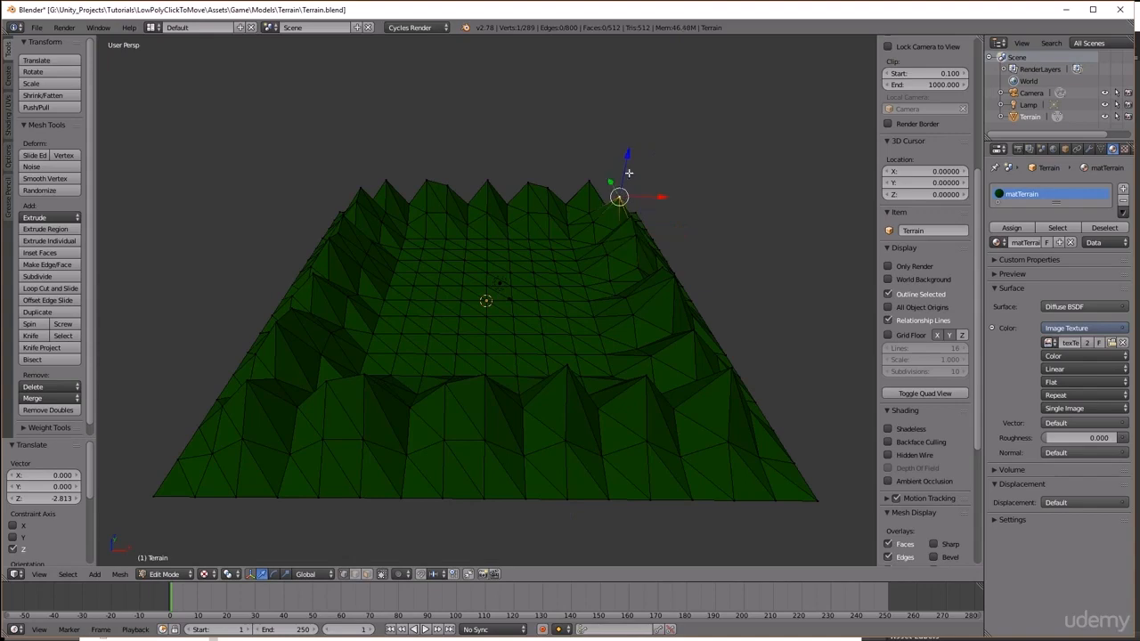
{"action": "key", "text": "g"}
{"action": "key", "text": "z"}
{"action": "left_click", "coordinate": [629, 148]}
Raise the rightmost peak of the far ridge about 2.42 units along Z
{"action": "right_click", "coordinate": [589, 175]}
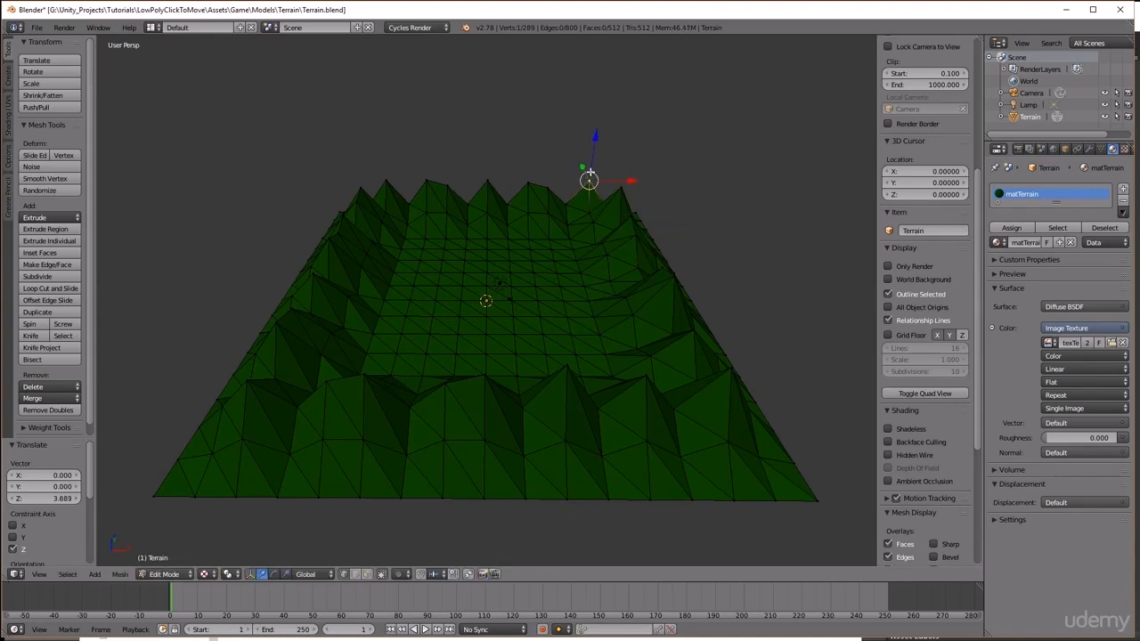
{"action": "key", "text": "g"}
{"action": "key", "text": "z"}
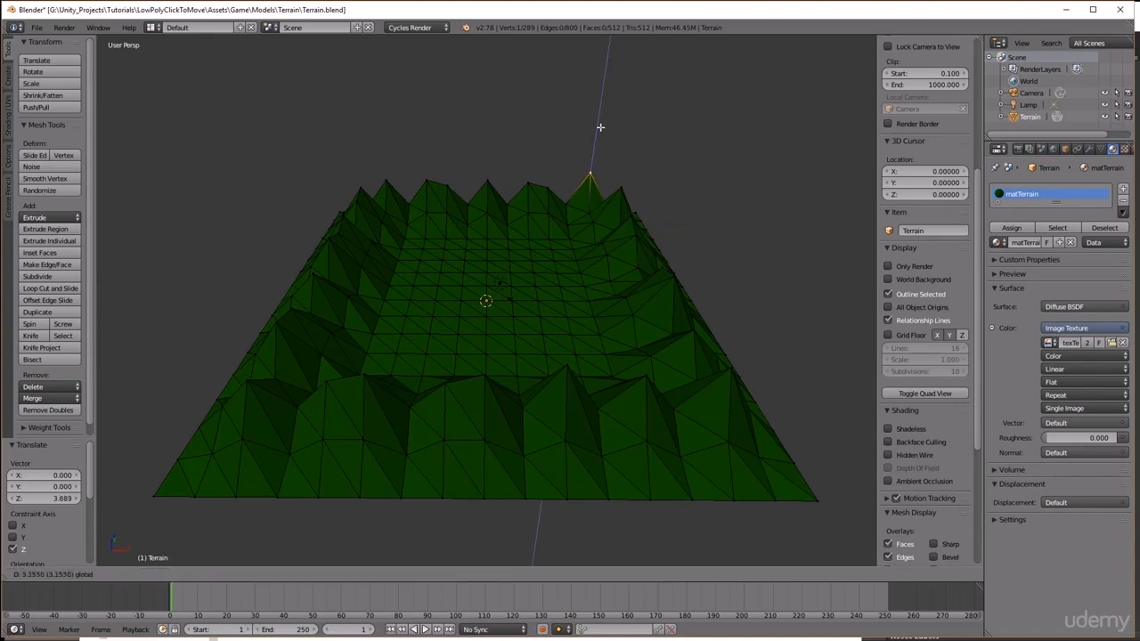
{"action": "left_click", "coordinate": [600, 129]}
Lower a peak vertex partway along the left ridge by about 5.28 units along Z
{"action": "middle_click_drag", "start_coordinate": [501, 300], "coordinate": [396, 213]}
{"action": "right_click", "coordinate": [383, 221]}
{"action": "key", "text": "g"}
{"action": "key", "text": "z"}
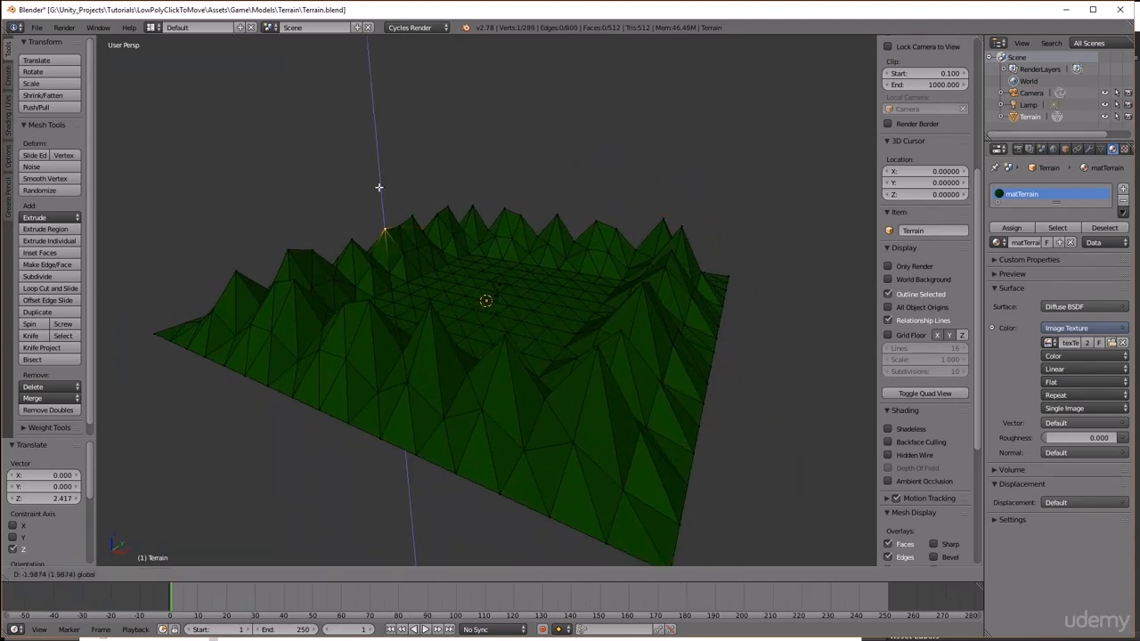
{"action": "left_click", "coordinate": [378, 195]}
Raise the left ridge's farthest peak about 1.82 units and the far ridge's leftmost peak about 4.29 units
{"action": "mouse_move", "coordinate": [451, 286]}
{"action": "middle_mouse_down"}
{"action": "mouse_move", "coordinate": [472, 281]}
{"action": "mouse_move", "coordinate": [428, 275]}
{"action": "mouse_move", "coordinate": [453, 284]}
{"action": "middle_mouse_up"}
{"action": "right_click", "coordinate": [448, 211]}
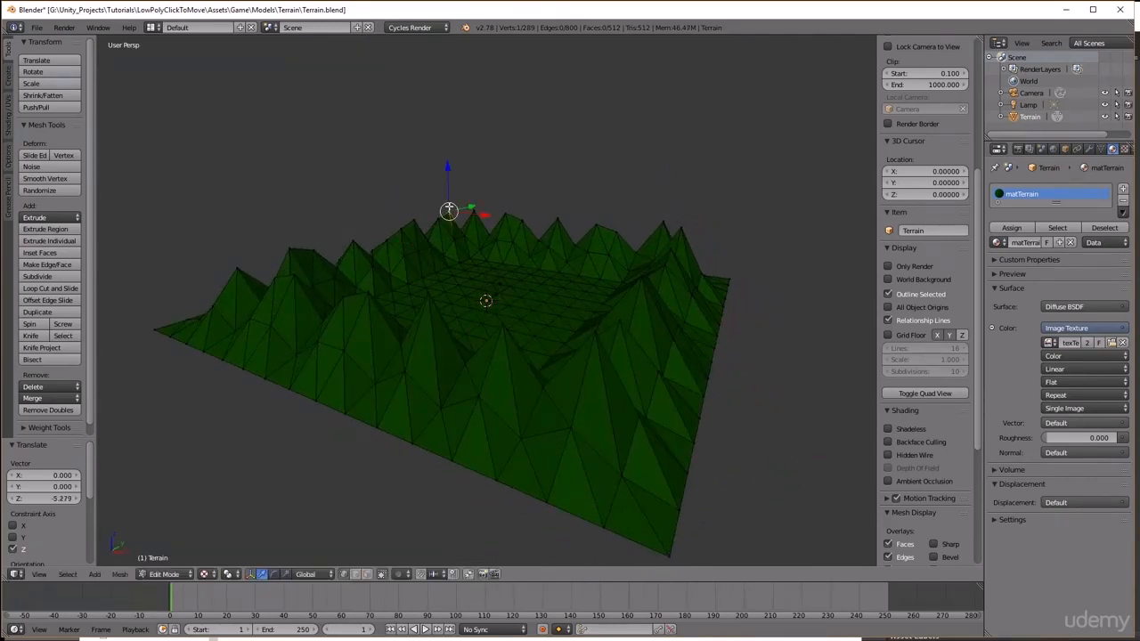
{"action": "key", "text": "g"}
{"action": "key", "text": "z"}
{"action": "left_click", "coordinate": [448, 161]}
{"action": "middle_click_drag", "start_coordinate": [456, 259], "coordinate": [489, 277]}
{"action": "right_click", "coordinate": [417, 212]}
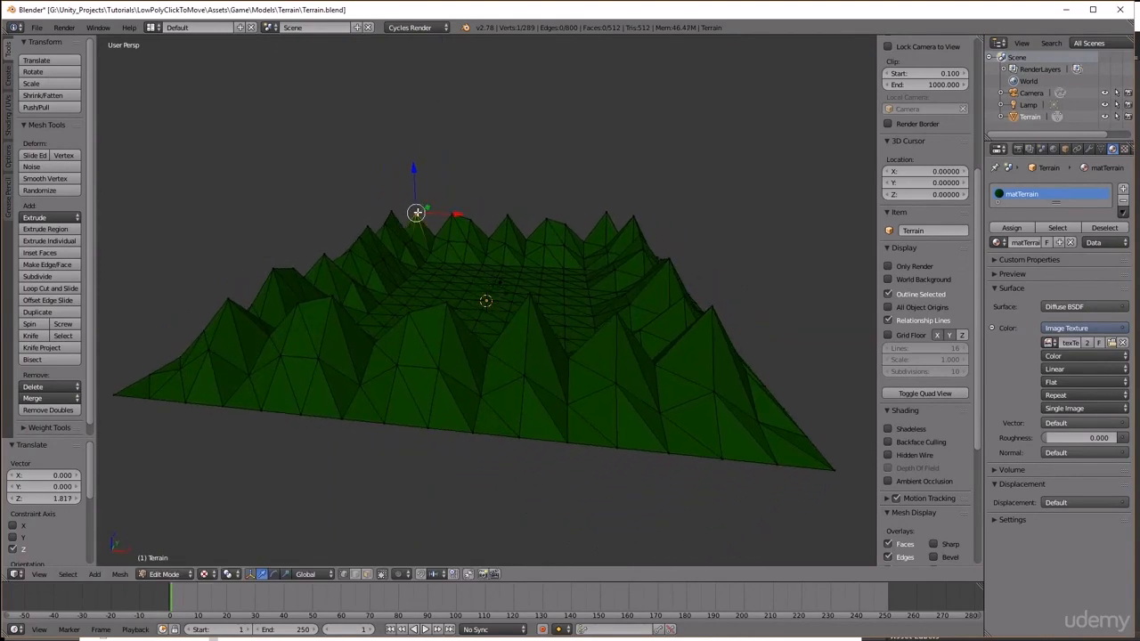
{"action": "left_click_drag", "start_coordinate": [416, 170], "coordinate": [417, 157]}
Inspect the uneven border hills in perspective and from directly above
{"action": "middle_click_drag", "start_coordinate": [469, 279], "coordinate": [487, 301]}
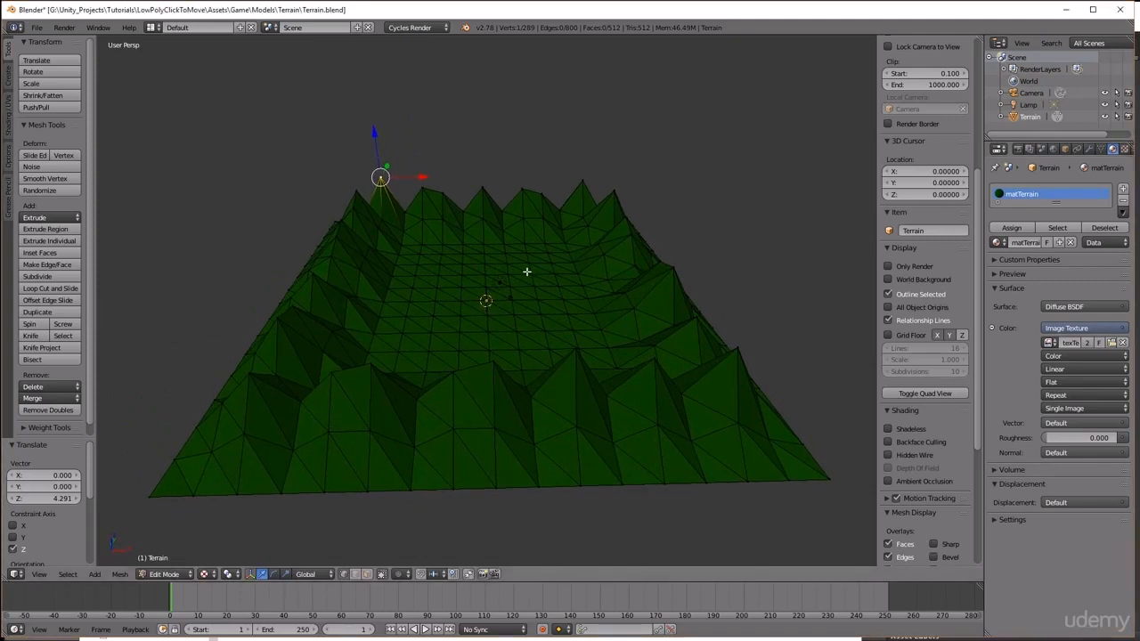
{"action": "middle_click_drag", "start_coordinate": [522, 267], "coordinate": [521, 281]}
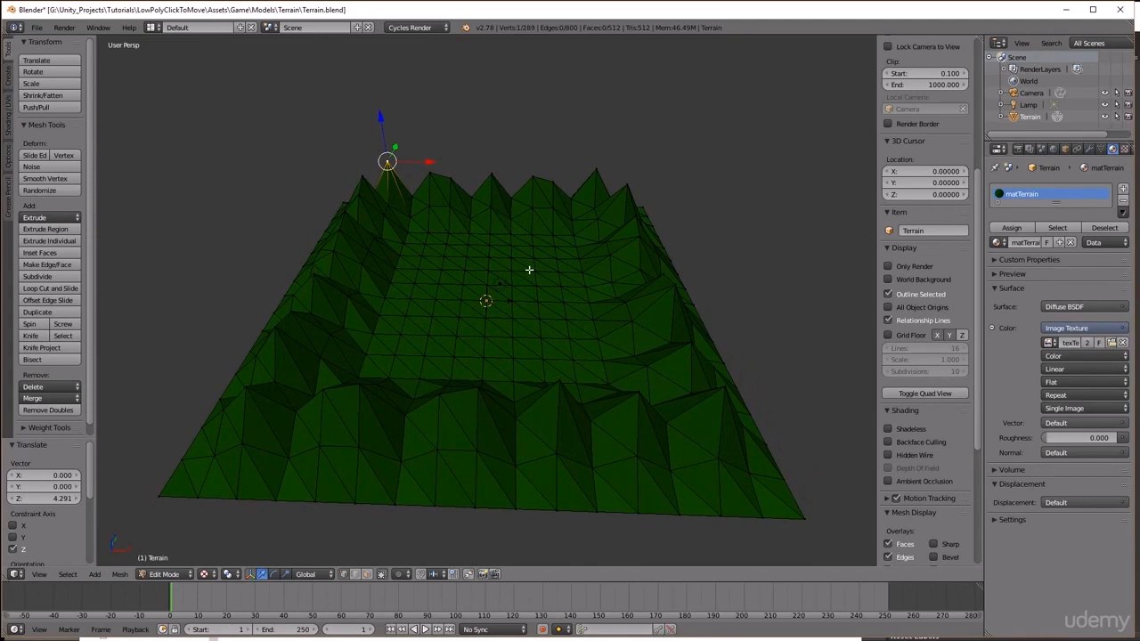
{"action": "key", "text": "KP_7"}
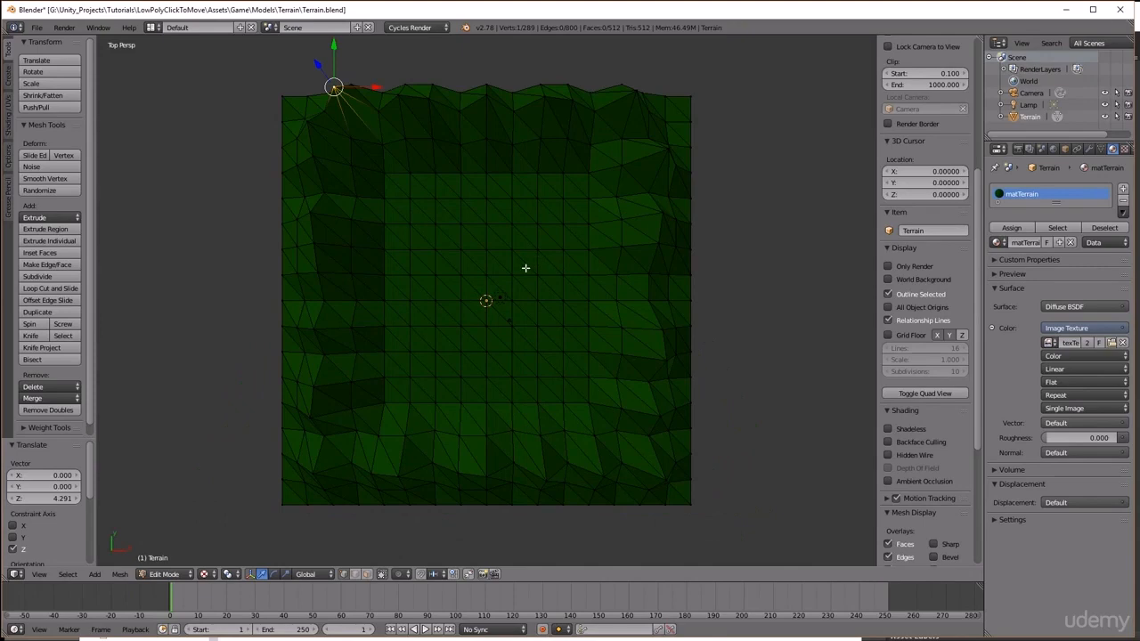
Compare the terrain from directly above in perspective and orthographic projection, ending in orthographic
{"action": "key", "text": "KP_5"}
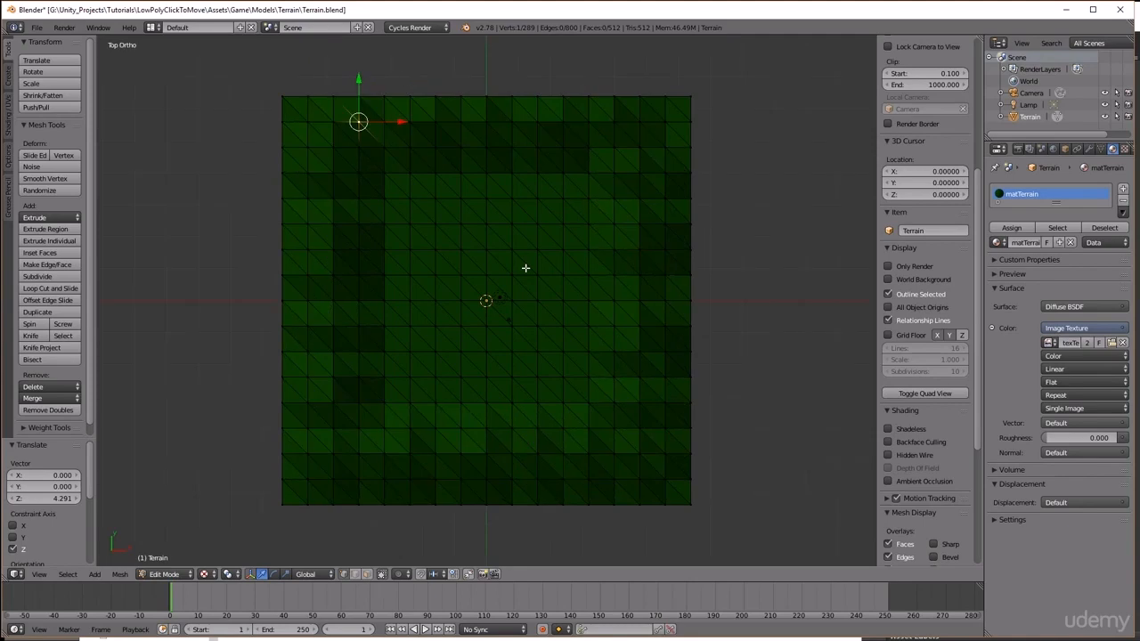
{"action": "key", "text": "KP_5"}
{"action": "key", "text": "KP_5"}
{"action": "key", "text": "KP_5"}
{"action": "key", "text": "KP_5"}
{"action": "key", "text": "KP_5"}
{"action": "key", "text": "KP_5"}
Enter Texture Paint mode for the terrain, choose the TexDraw brush and set its colour to a dark orange-brown
{"action": "left_click", "coordinate": [164, 574]}
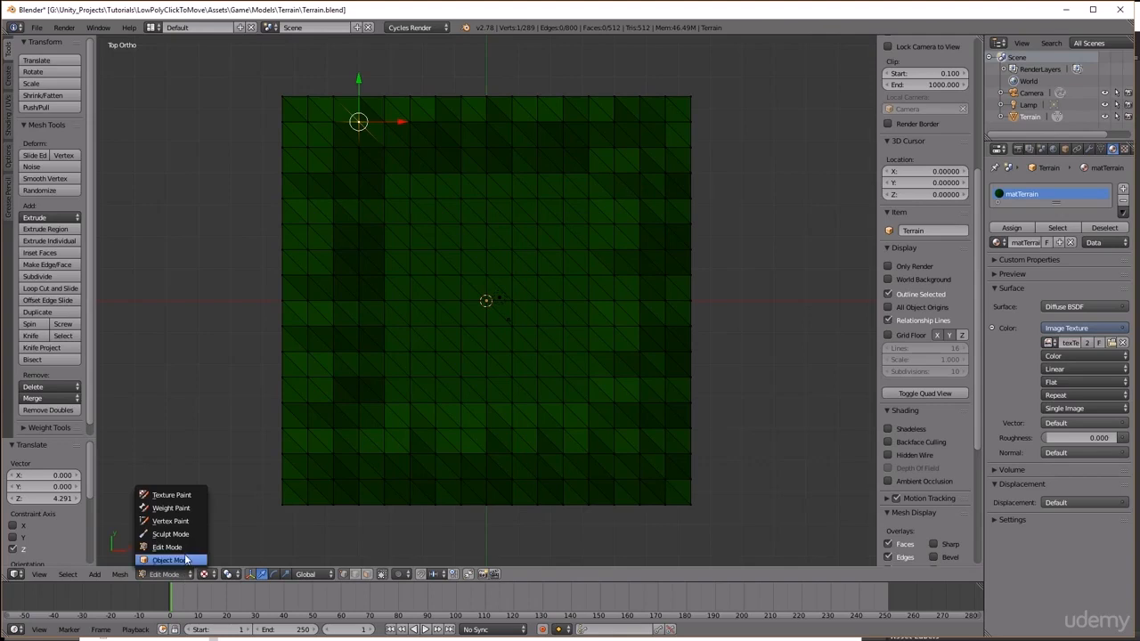
{"action": "left_click", "coordinate": [188, 497]}
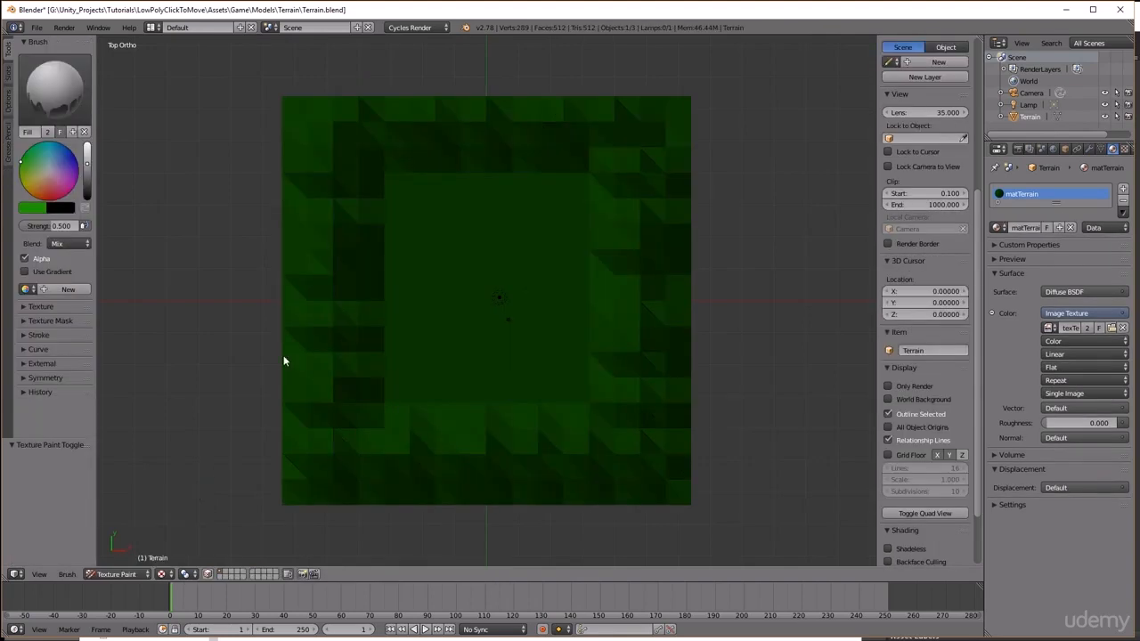
{"action": "left_click", "coordinate": [62, 77]}
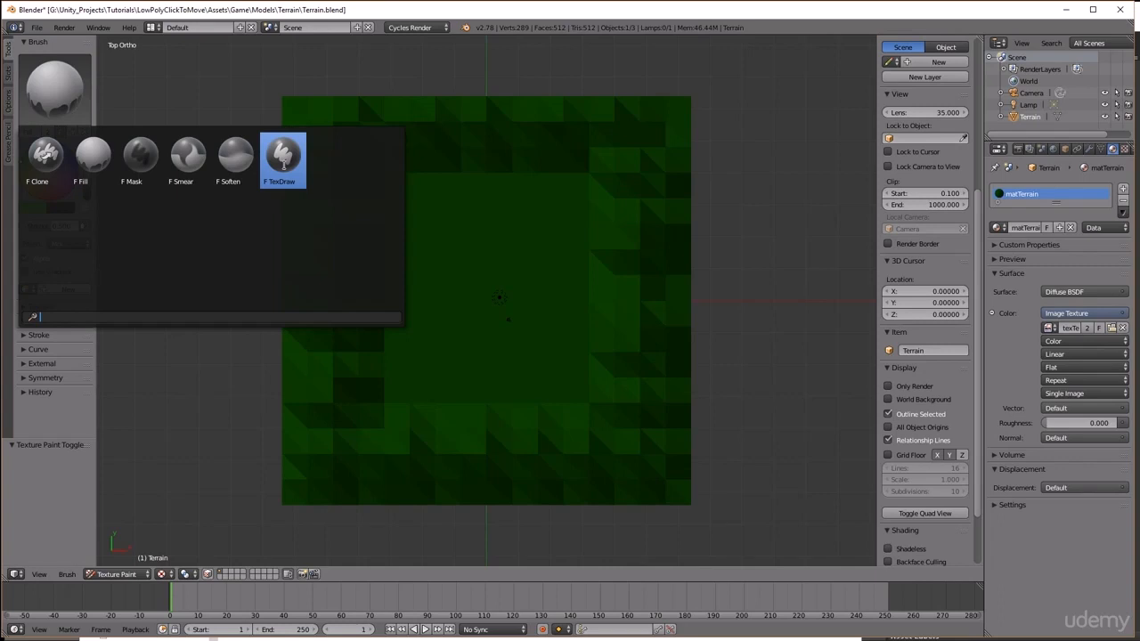
{"action": "left_click", "coordinate": [283, 160]}
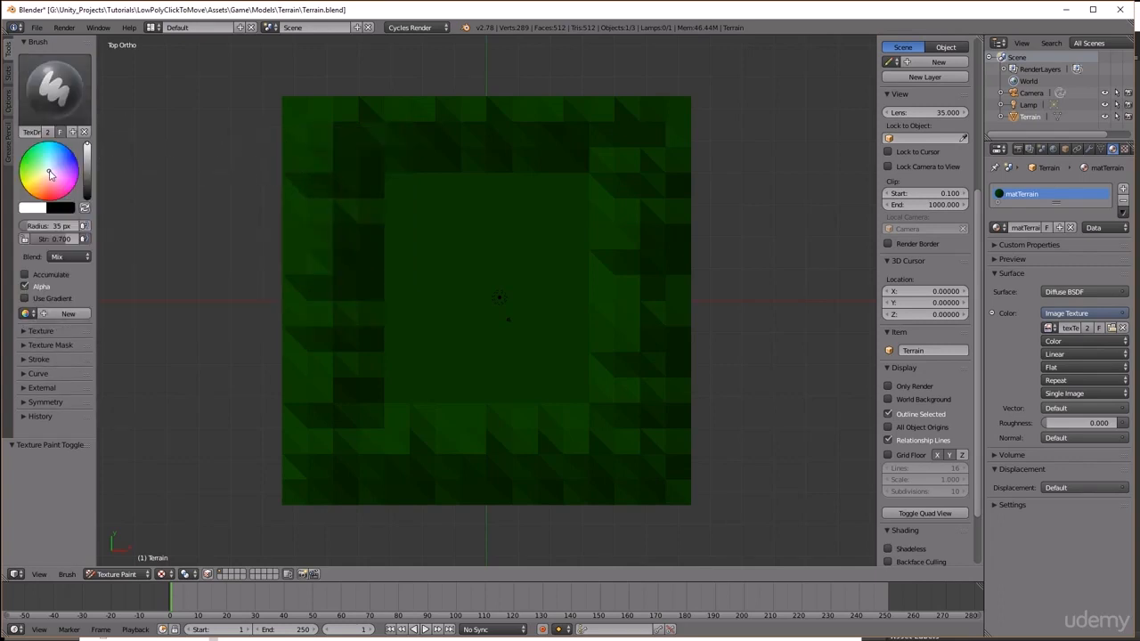
{"action": "left_click_drag", "start_coordinate": [48, 184], "coordinate": [39, 194]}
{"action": "left_click_drag", "start_coordinate": [87, 147], "coordinate": [87, 160]}
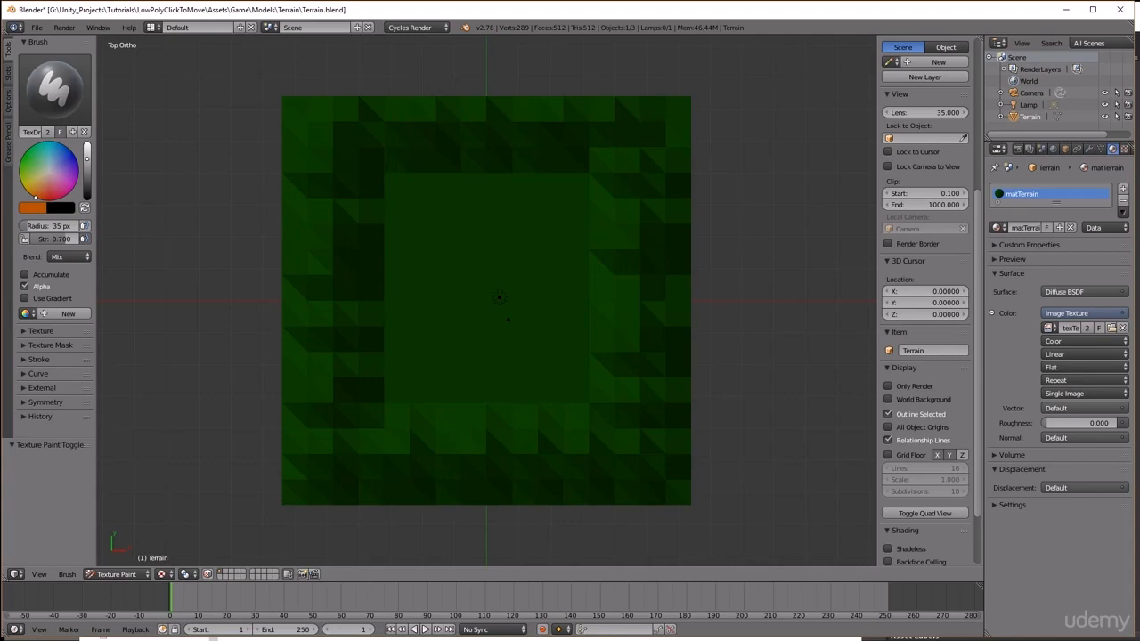
{"action": "left_click_drag", "start_coordinate": [87, 160], "coordinate": [87, 157]}
Undo the small orange test dab and set the brush radius to 104 px and strength to 1.000
{"action": "mouse_move", "coordinate": [419, 223]}
{"action": "middle_mouse_down"}
{"action": "mouse_move", "coordinate": [413, 181]}
{"action": "mouse_move", "coordinate": [368, 163]}
{"action": "middle_mouse_up"}
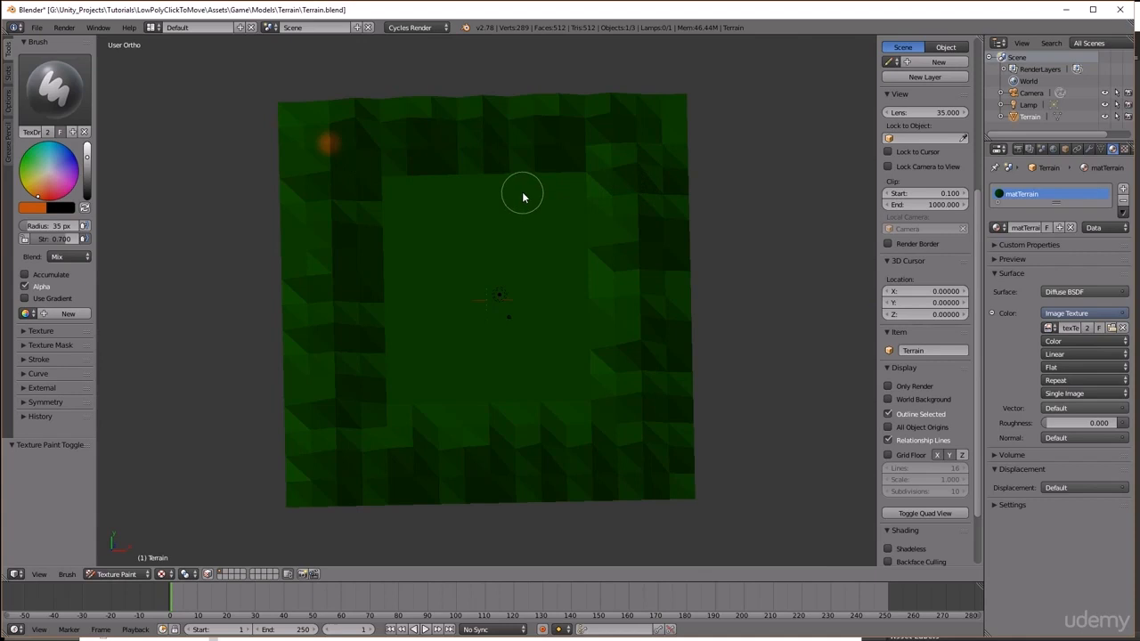
{"action": "middle_click_drag", "start_coordinate": [403, 173], "coordinate": [420, 174]}
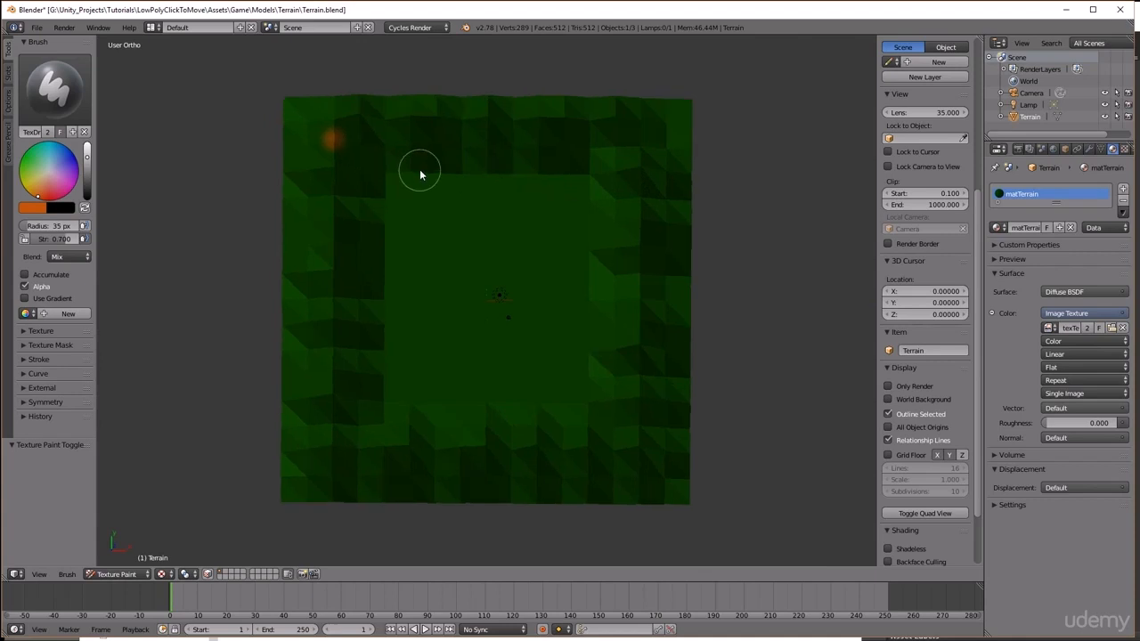
{"action": "key", "text": "ctrl+z"}
{"action": "middle_click_drag", "start_coordinate": [420, 170], "coordinate": [441, 182]}
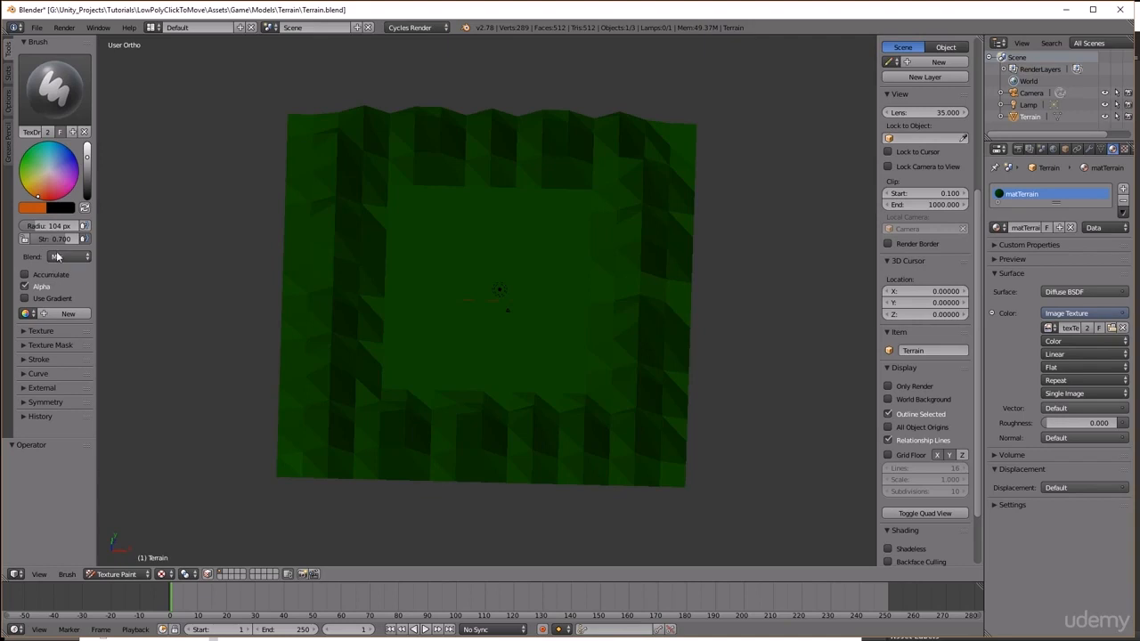
{"action": "left_click_drag", "start_coordinate": [61, 240], "coordinate": [89, 240]}
{"action": "middle_click_drag", "start_coordinate": [390, 203], "coordinate": [392, 233]}
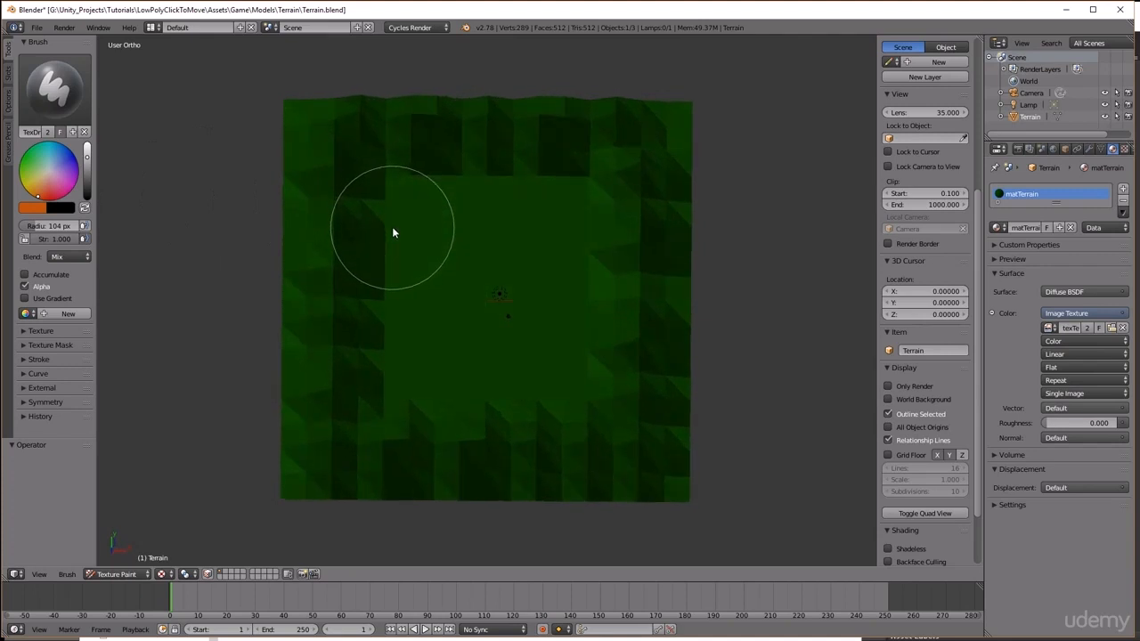
Paint orange-brown over the hilltops at the far-left corner and the far end of the left ridge
{"action": "left_click", "coordinate": [334, 135]}
{"action": "mouse_move", "coordinate": [404, 173]}
{"action": "middle_mouse_down"}
{"action": "mouse_move", "coordinate": [381, 110]}
{"action": "mouse_move", "coordinate": [402, 191]}
{"action": "mouse_move", "coordinate": [412, 119]}
{"action": "mouse_move", "coordinate": [406, 182]}
{"action": "middle_mouse_up"}
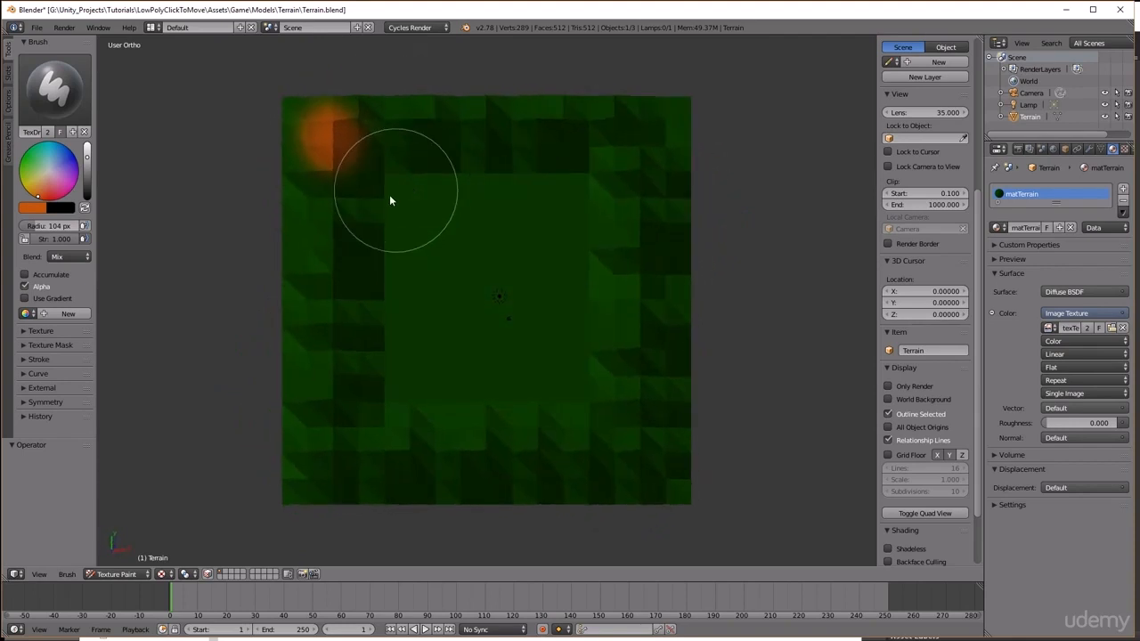
{"action": "left_click", "coordinate": [332, 222]}
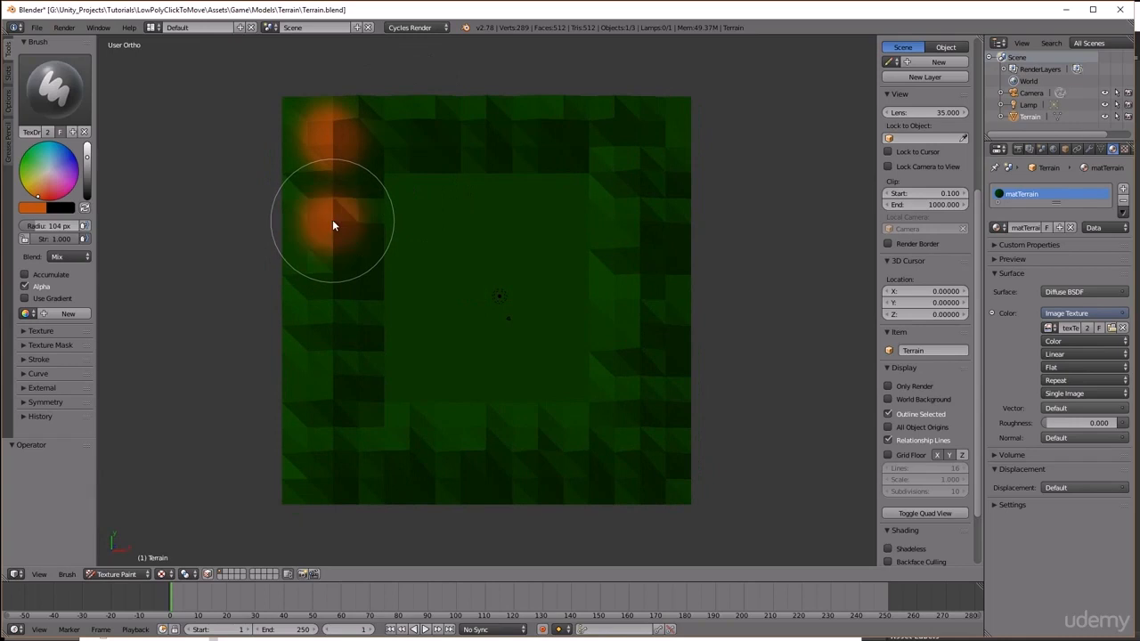
{"action": "mouse_move", "coordinate": [332, 222]}
{"action": "middle_mouse_down"}
{"action": "mouse_move", "coordinate": [430, 170]}
{"action": "mouse_move", "coordinate": [442, 122]}
{"action": "mouse_move", "coordinate": [373, 126]}
{"action": "mouse_move", "coordinate": [407, 196]}
{"action": "mouse_move", "coordinate": [451, 234]}
{"action": "mouse_move", "coordinate": [440, 234]}
{"action": "middle_mouse_up"}
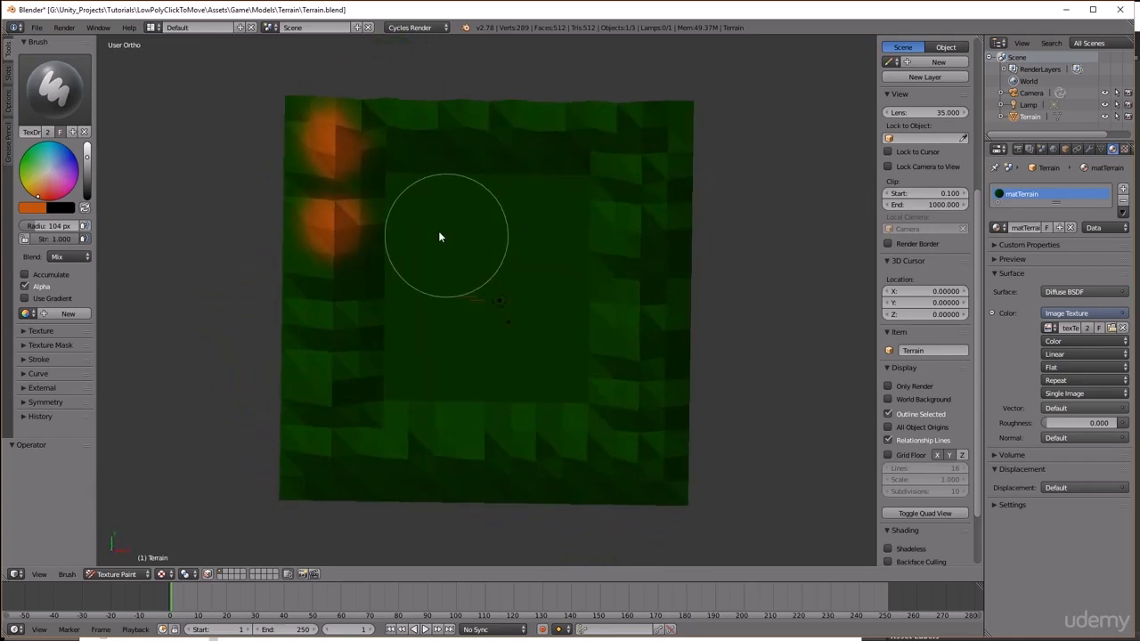
{"action": "left_click", "coordinate": [334, 181]}
{"action": "mouse_move", "coordinate": [334, 181]}
{"action": "middle_mouse_down"}
{"action": "mouse_move", "coordinate": [417, 160]}
{"action": "mouse_move", "coordinate": [410, 105]}
{"action": "mouse_move", "coordinate": [444, 214]}
{"action": "mouse_move", "coordinate": [419, 206]}
{"action": "mouse_move", "coordinate": [384, 146]}
{"action": "middle_mouse_up"}
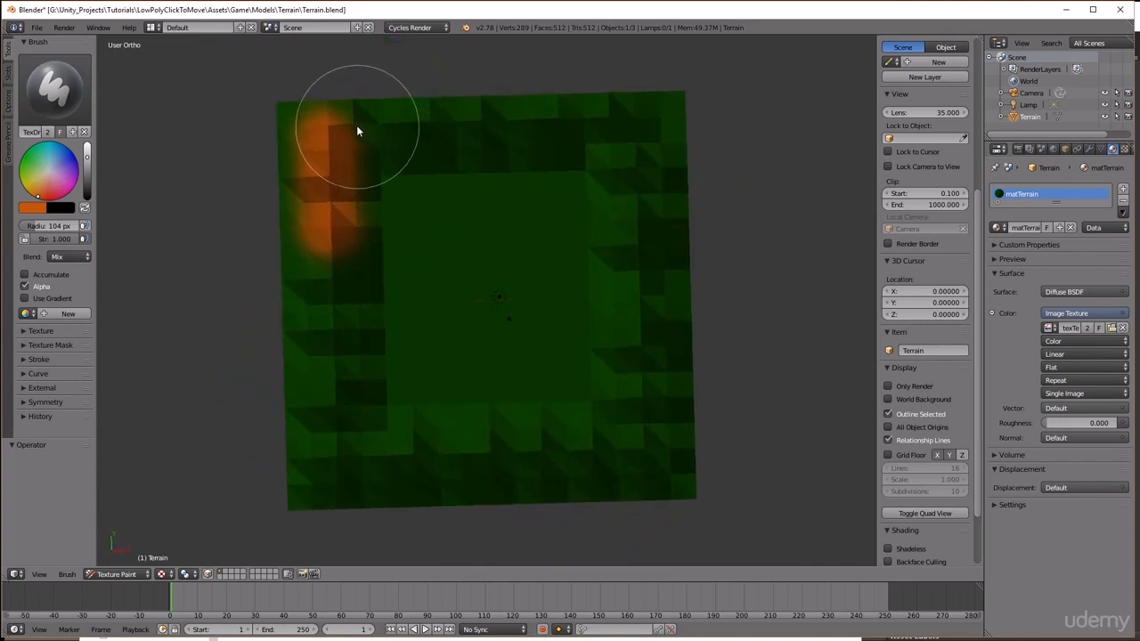
Paint orange-brown dabs along the peaks of the far ridge, toward the far-right corner
{"action": "mouse_move", "coordinate": [437, 172]}
{"action": "middle_mouse_down"}
{"action": "mouse_move", "coordinate": [430, 87]}
{"action": "mouse_move", "coordinate": [436, 161]}
{"action": "middle_mouse_up"}
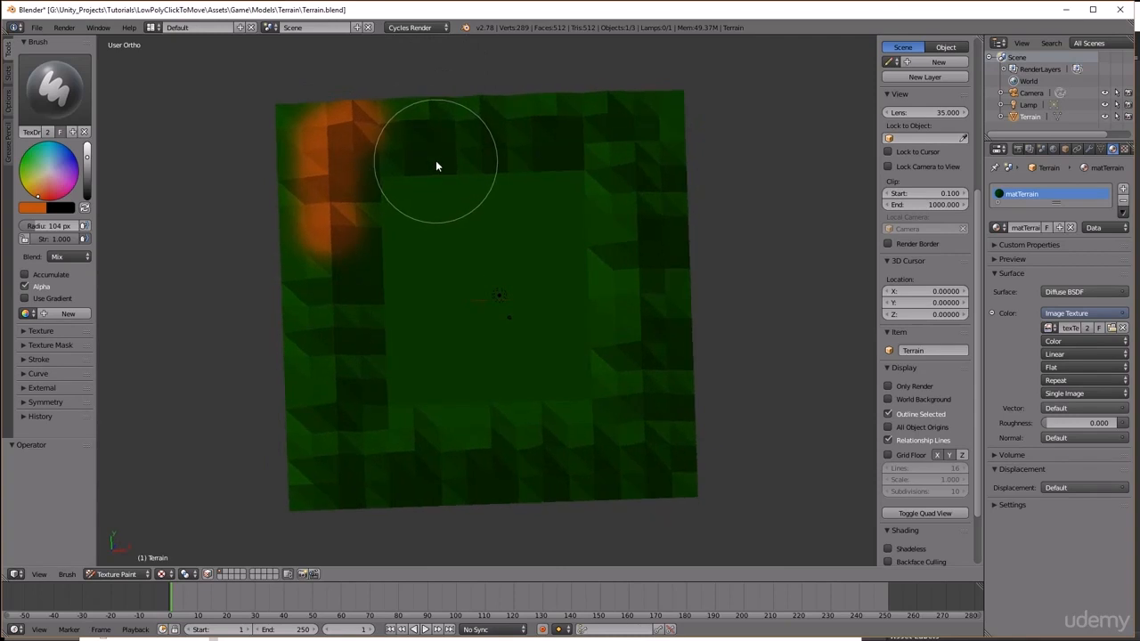
{"action": "left_click_drag", "start_coordinate": [404, 121], "coordinate": [448, 126]}
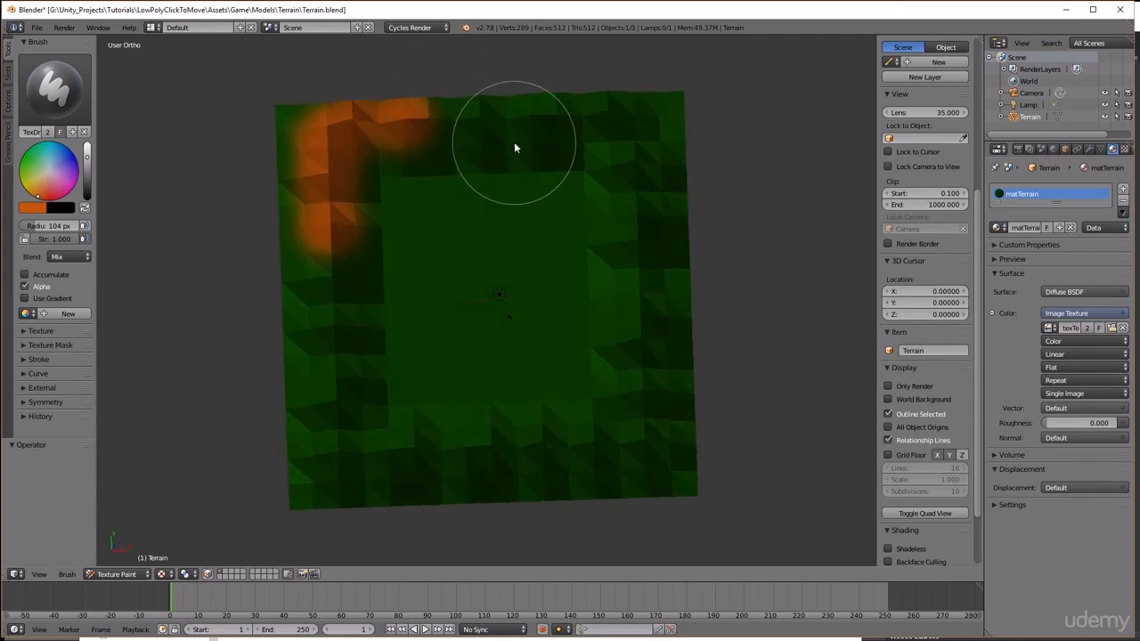
{"action": "mouse_move", "coordinate": [514, 142]}
{"action": "middle_mouse_down"}
{"action": "mouse_move", "coordinate": [508, 112]}
{"action": "mouse_move", "coordinate": [509, 155]}
{"action": "middle_mouse_up"}
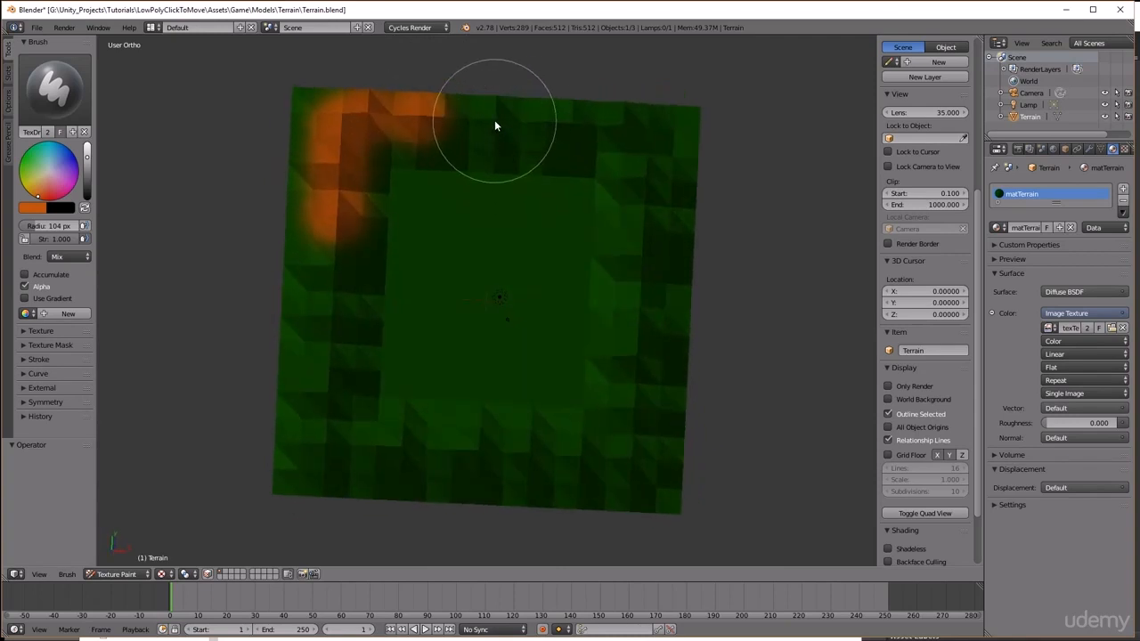
{"action": "left_click_drag", "start_coordinate": [495, 125], "coordinate": [493, 120]}
{"action": "mouse_move", "coordinate": [558, 135]}
{"action": "middle_mouse_down"}
{"action": "mouse_move", "coordinate": [560, 99]}
{"action": "mouse_move", "coordinate": [555, 133]}
{"action": "mouse_move", "coordinate": [587, 76]}
{"action": "mouse_move", "coordinate": [582, 59]}
{"action": "mouse_move", "coordinate": [586, 127]}
{"action": "mouse_move", "coordinate": [575, 136]}
{"action": "mouse_move", "coordinate": [595, 58]}
{"action": "mouse_move", "coordinate": [586, 128]}
{"action": "middle_mouse_up"}
{"action": "left_click", "coordinate": [607, 114]}
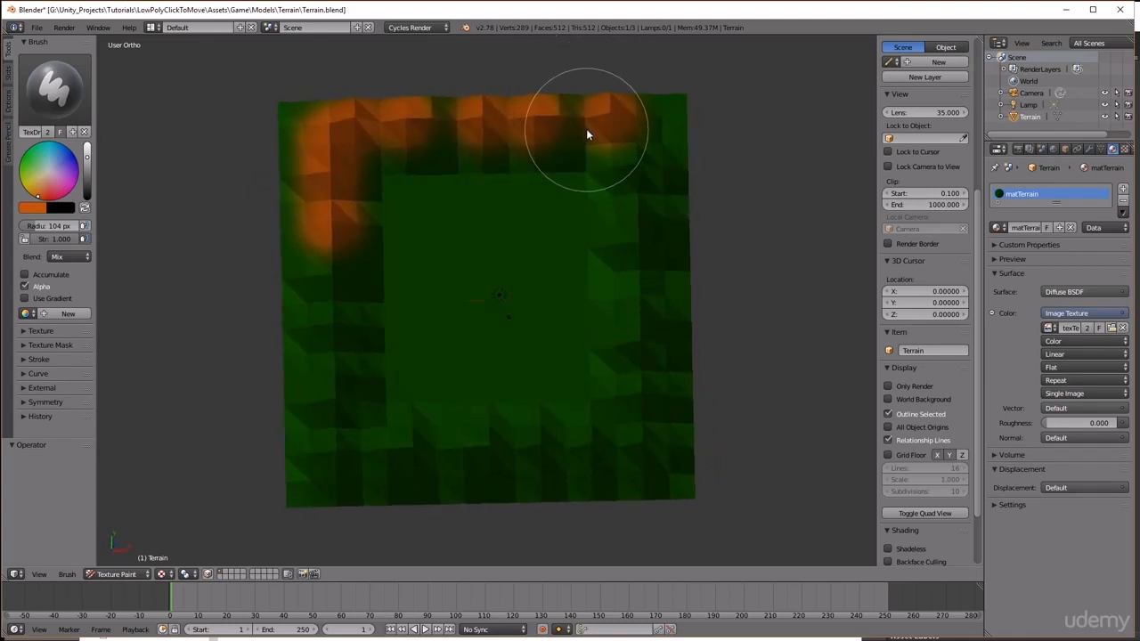
Paint orange-brown over the peaks of the right ridge, from the far-right corner down to the near-right corner
{"action": "left_click", "coordinate": [636, 162]}
{"action": "left_click", "coordinate": [638, 240]}
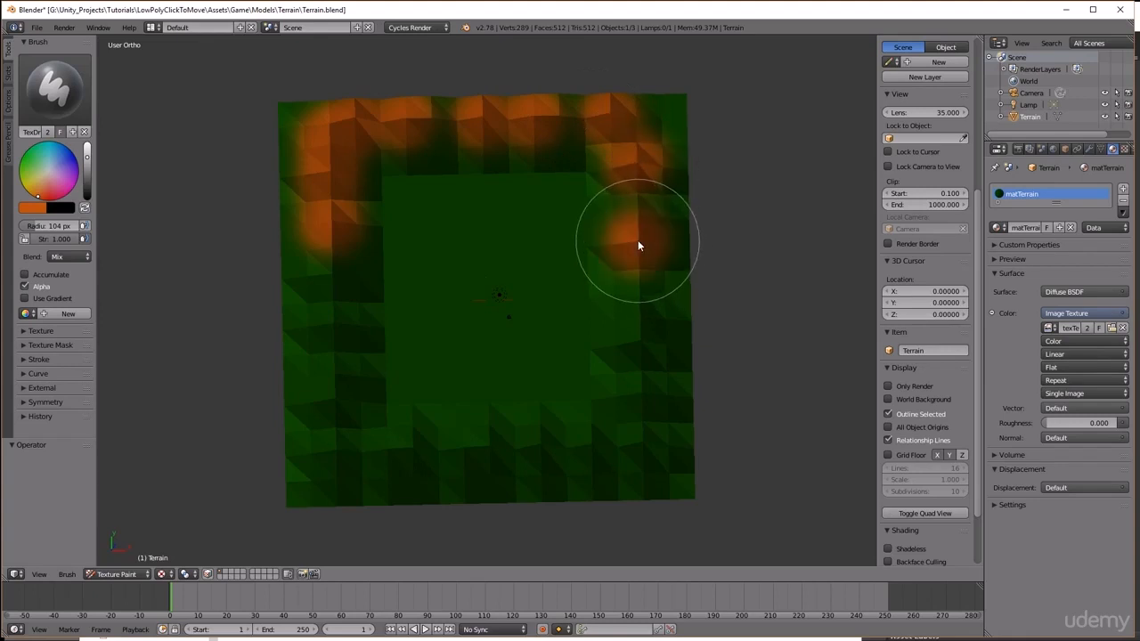
{"action": "mouse_move", "coordinate": [643, 229]}
{"action": "middle_mouse_down"}
{"action": "mouse_move", "coordinate": [669, 166]}
{"action": "mouse_move", "coordinate": [651, 251]}
{"action": "middle_mouse_up"}
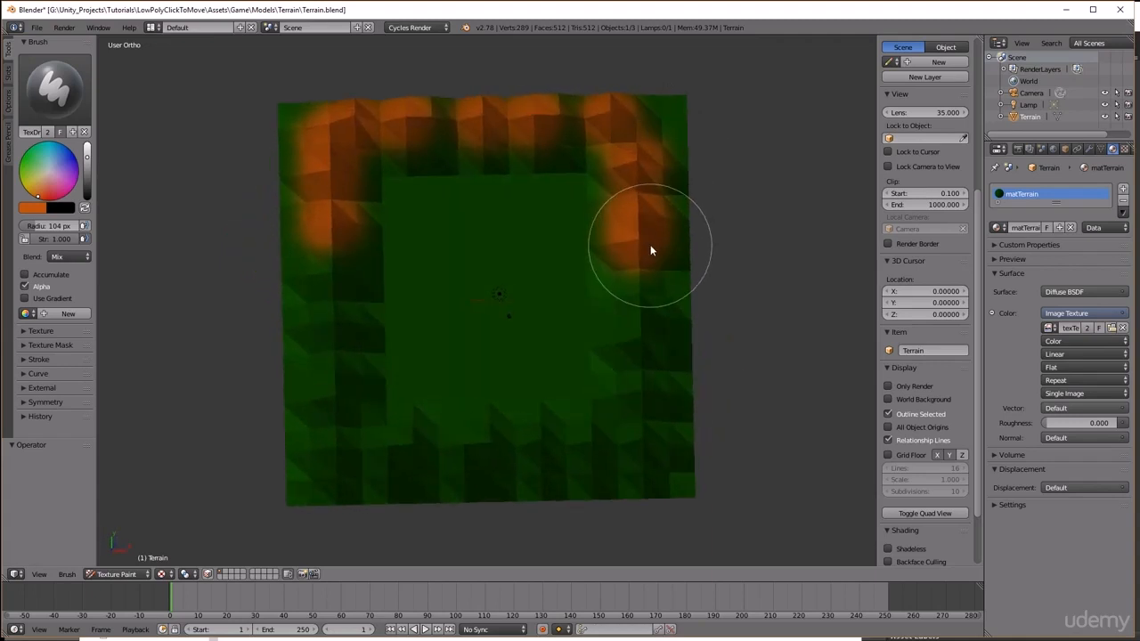
{"action": "left_click", "coordinate": [638, 312]}
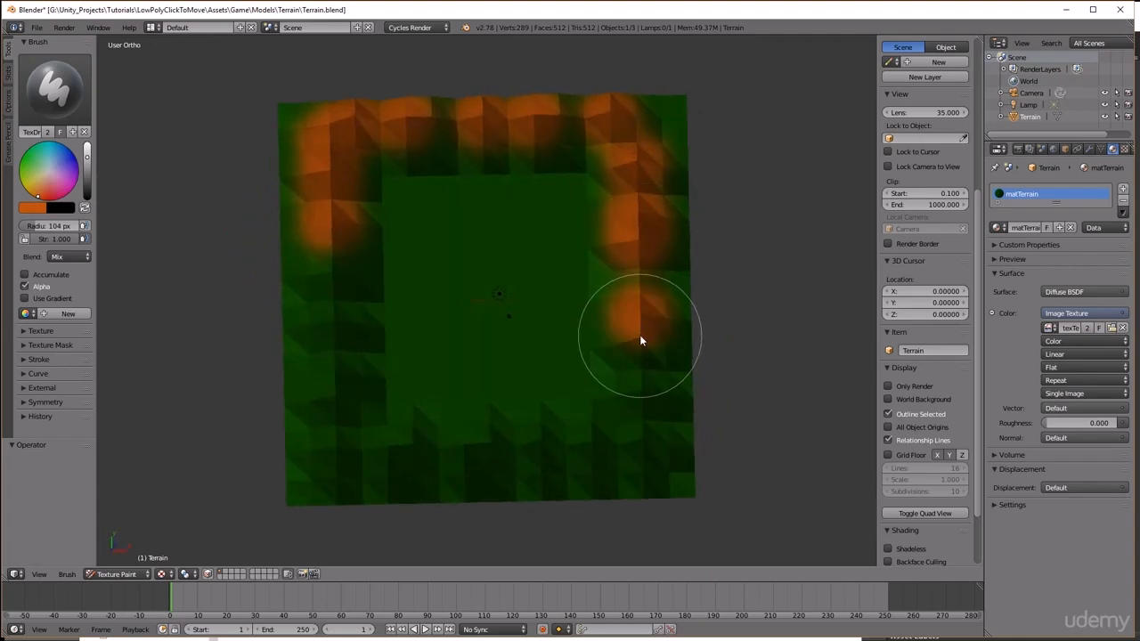
{"action": "mouse_move", "coordinate": [636, 330]}
{"action": "middle_mouse_down"}
{"action": "mouse_move", "coordinate": [644, 247]}
{"action": "mouse_move", "coordinate": [650, 385]}
{"action": "middle_mouse_up"}
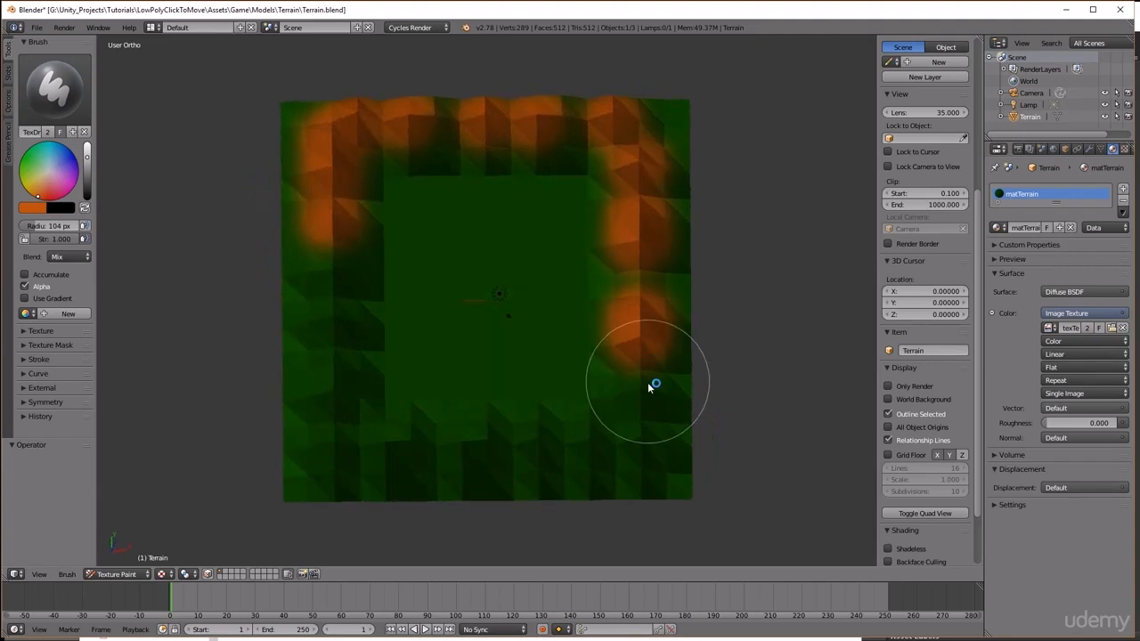
{"action": "left_click_drag", "start_coordinate": [649, 384], "coordinate": [641, 442]}
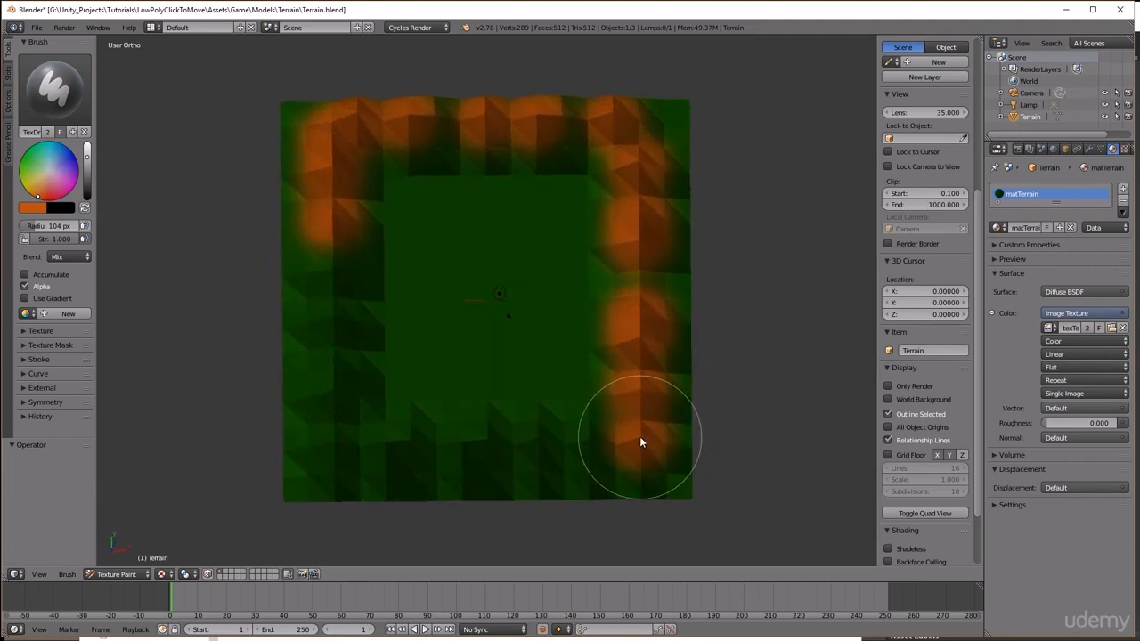
Paint orange-brown along the crest of the near ridge, from the near-right corner to the near-left corner
{"action": "mouse_move", "coordinate": [640, 442]}
{"action": "middle_mouse_down"}
{"action": "mouse_move", "coordinate": [611, 318]}
{"action": "mouse_move", "coordinate": [616, 389]}
{"action": "middle_mouse_up"}
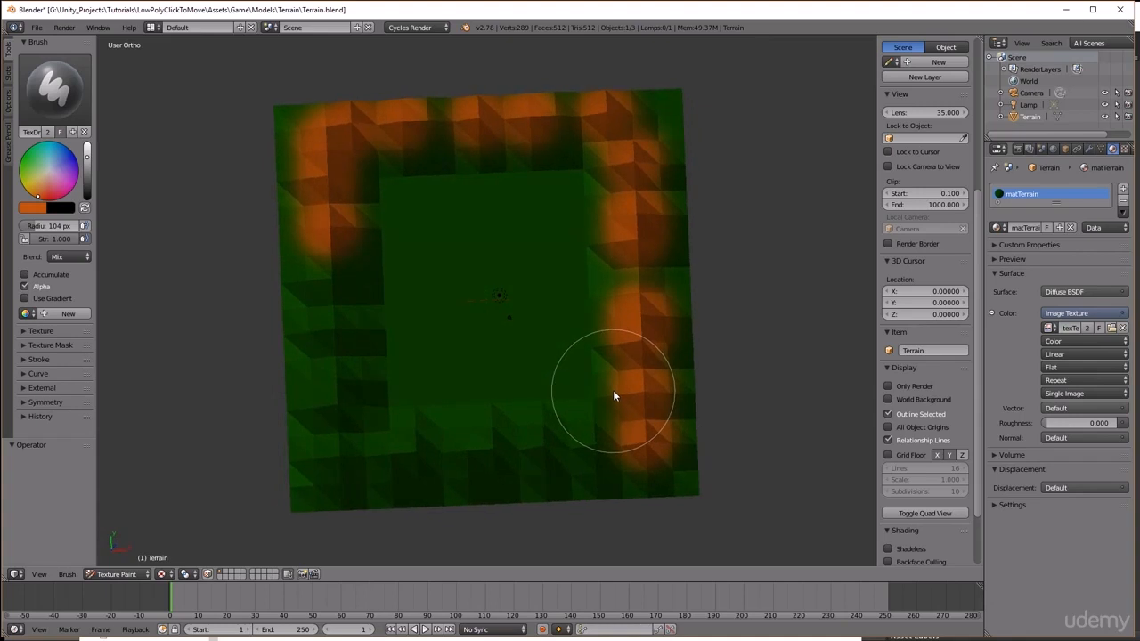
{"action": "left_click_drag", "start_coordinate": [594, 442], "coordinate": [581, 445]}
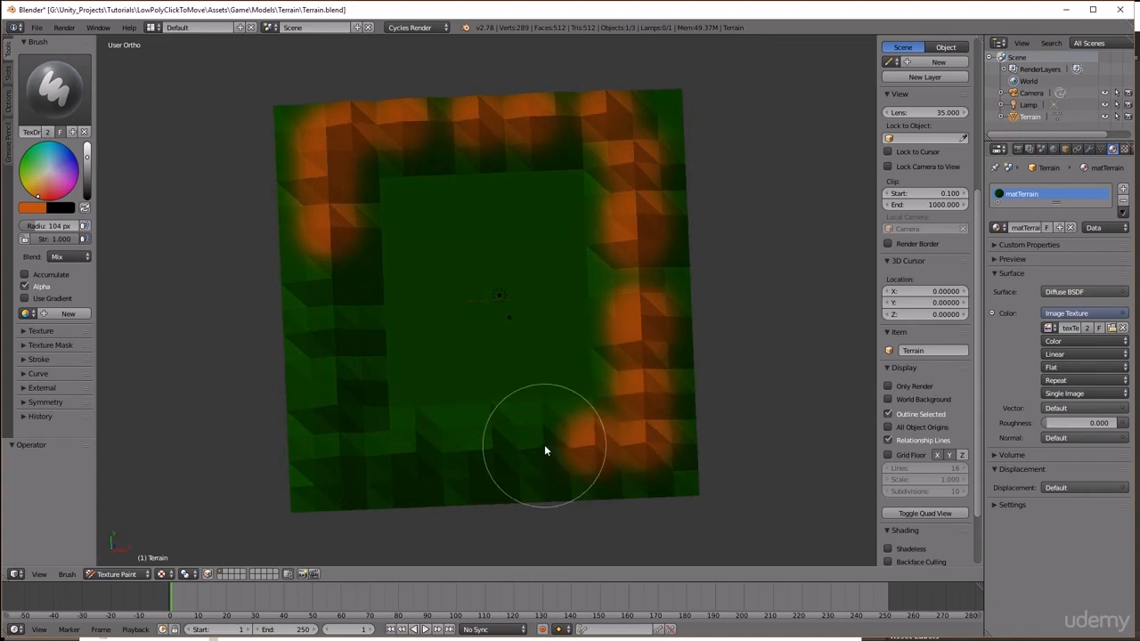
{"action": "left_click", "coordinate": [544, 444]}
{"action": "mouse_move", "coordinate": [521, 410]}
{"action": "middle_mouse_down"}
{"action": "mouse_move", "coordinate": [513, 360]}
{"action": "mouse_move", "coordinate": [517, 428]}
{"action": "middle_mouse_up"}
{"action": "left_click", "coordinate": [481, 459]}
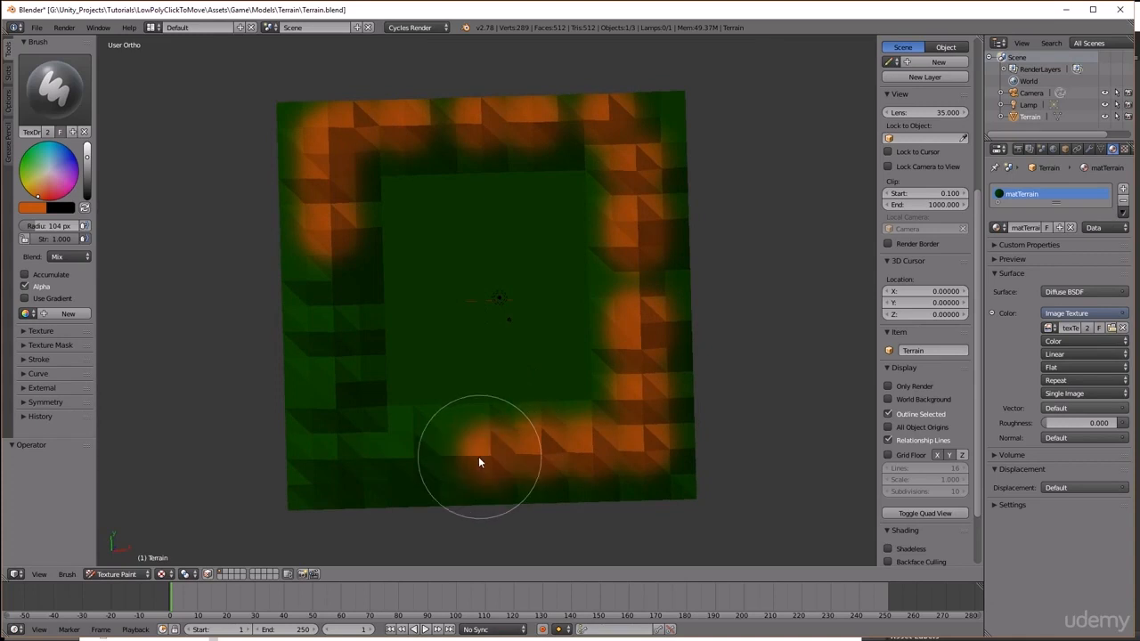
{"action": "left_click", "coordinate": [465, 458]}
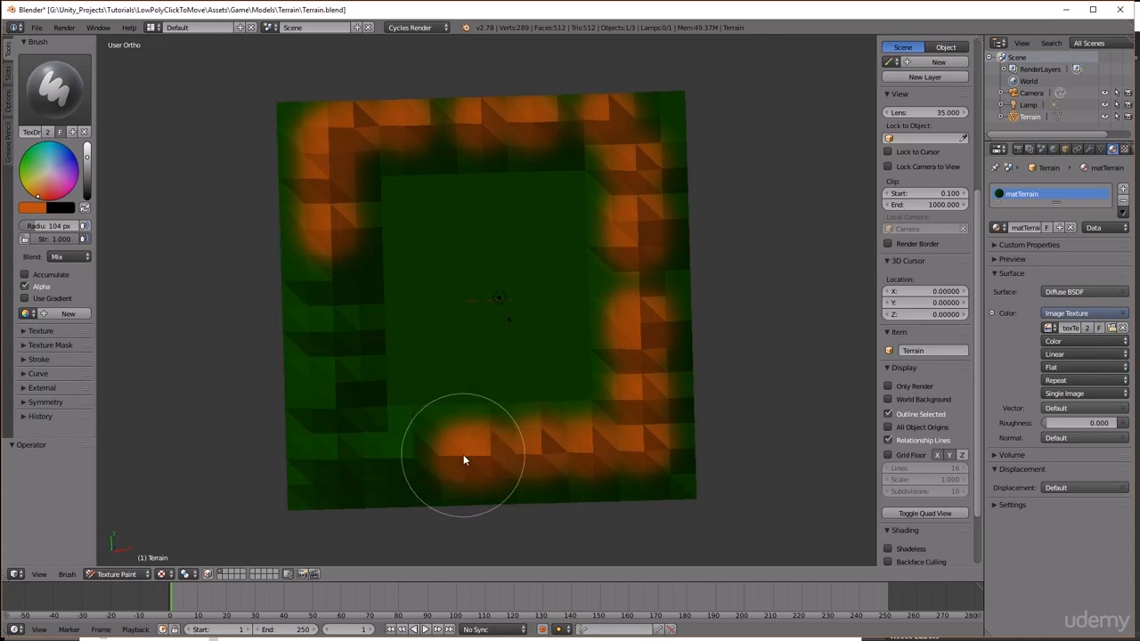
{"action": "left_click", "coordinate": [414, 461]}
{"action": "mouse_move", "coordinate": [434, 422]}
{"action": "middle_mouse_down"}
{"action": "mouse_move", "coordinate": [458, 308]}
{"action": "mouse_move", "coordinate": [496, 386]}
{"action": "mouse_move", "coordinate": [430, 415]}
{"action": "mouse_move", "coordinate": [451, 431]}
{"action": "mouse_move", "coordinate": [419, 427]}
{"action": "mouse_move", "coordinate": [431, 429]}
{"action": "middle_mouse_up"}
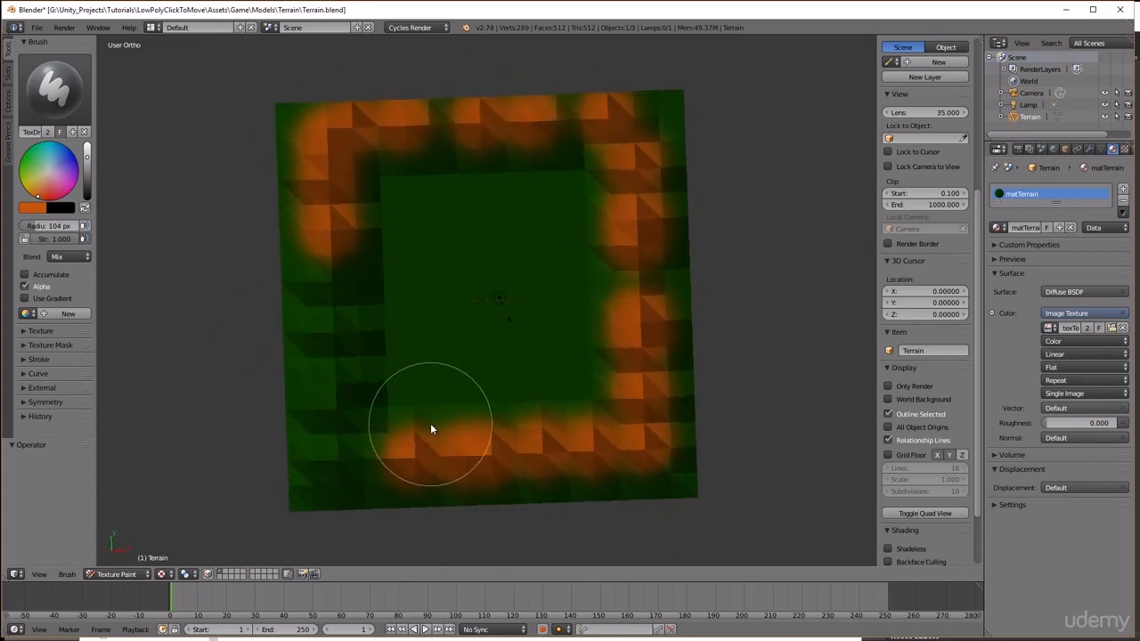
{"action": "left_click", "coordinate": [389, 458]}
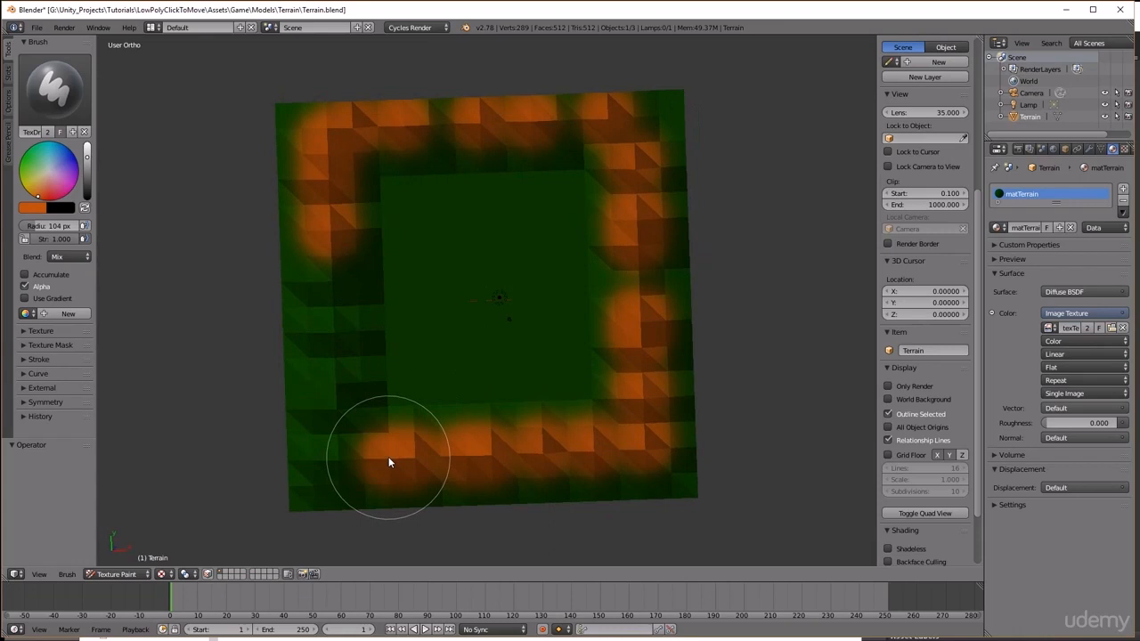
{"action": "left_click", "coordinate": [340, 459]}
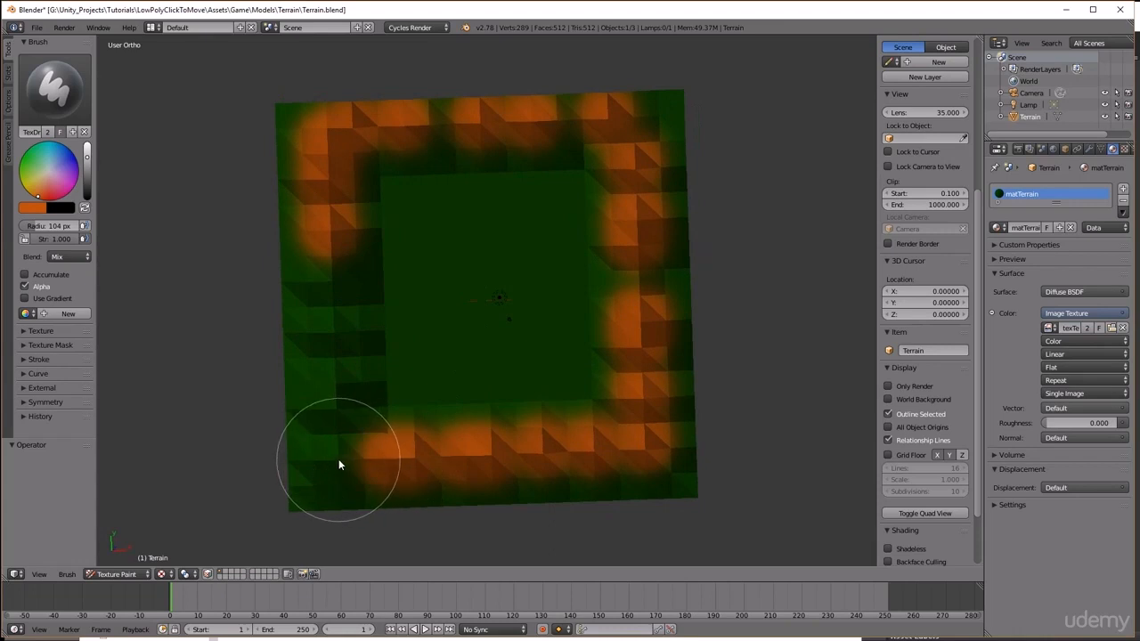
Paint orange-brown over the rest of the left ridge and fill the green gap near the far ridge's right end
{"action": "left_click", "coordinate": [334, 412]}
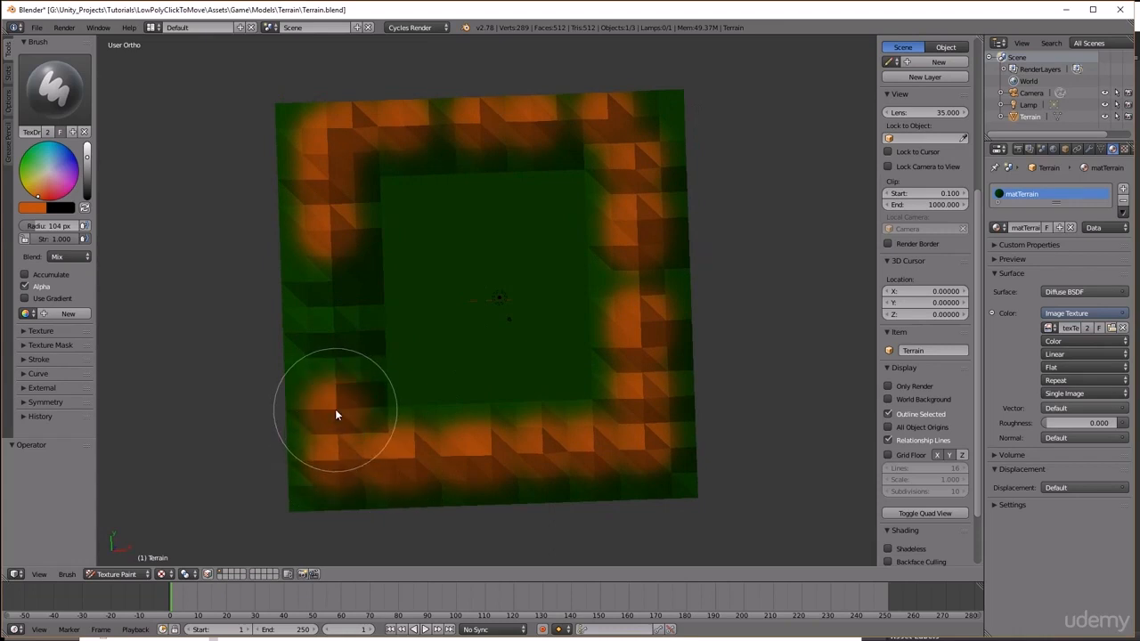
{"action": "left_click", "coordinate": [332, 334]}
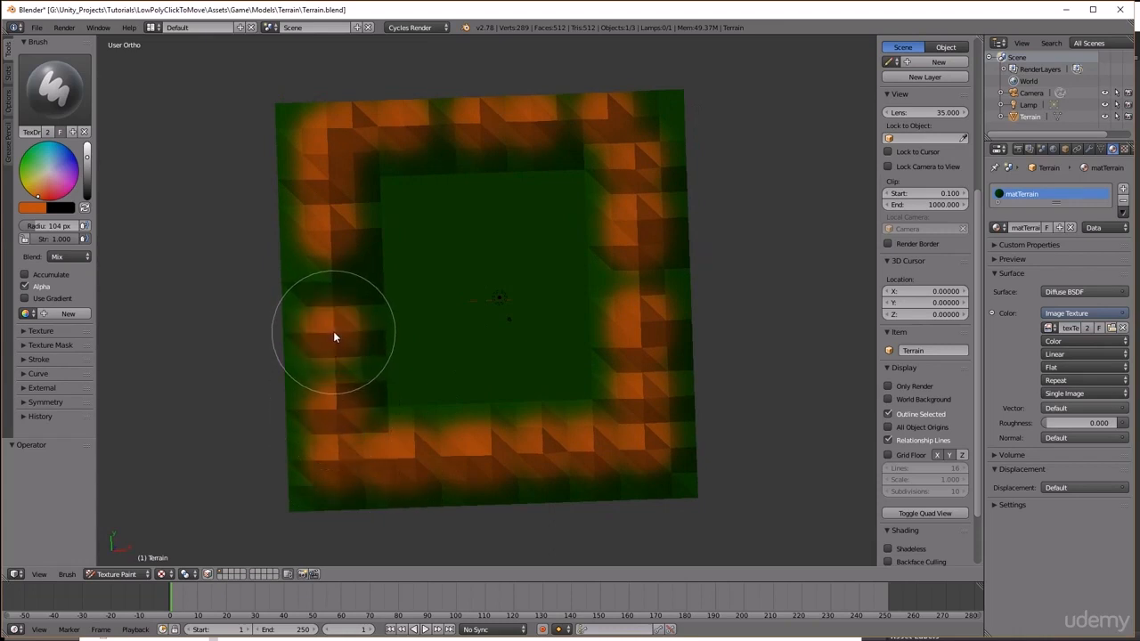
{"action": "left_click", "coordinate": [332, 280]}
{"action": "middle_click_drag", "start_coordinate": [331, 281], "coordinate": [389, 190]}
{"action": "middle_click_drag", "start_coordinate": [401, 145], "coordinate": [377, 244]}
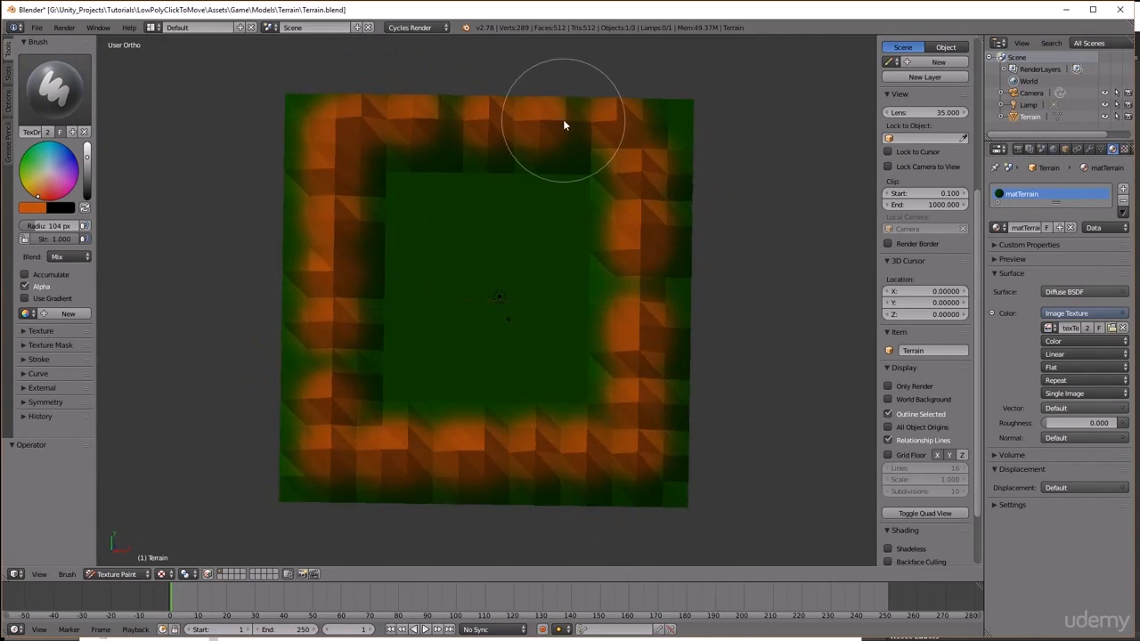
{"action": "mouse_move", "coordinate": [531, 162]}
{"action": "middle_mouse_down"}
{"action": "mouse_move", "coordinate": [533, 80]}
{"action": "mouse_move", "coordinate": [530, 154]}
{"action": "mouse_move", "coordinate": [526, 89]}
{"action": "mouse_move", "coordinate": [506, 94]}
{"action": "mouse_move", "coordinate": [492, 117]}
{"action": "mouse_move", "coordinate": [525, 180]}
{"action": "mouse_move", "coordinate": [516, 83]}
{"action": "mouse_move", "coordinate": [525, 178]}
{"action": "middle_mouse_up"}
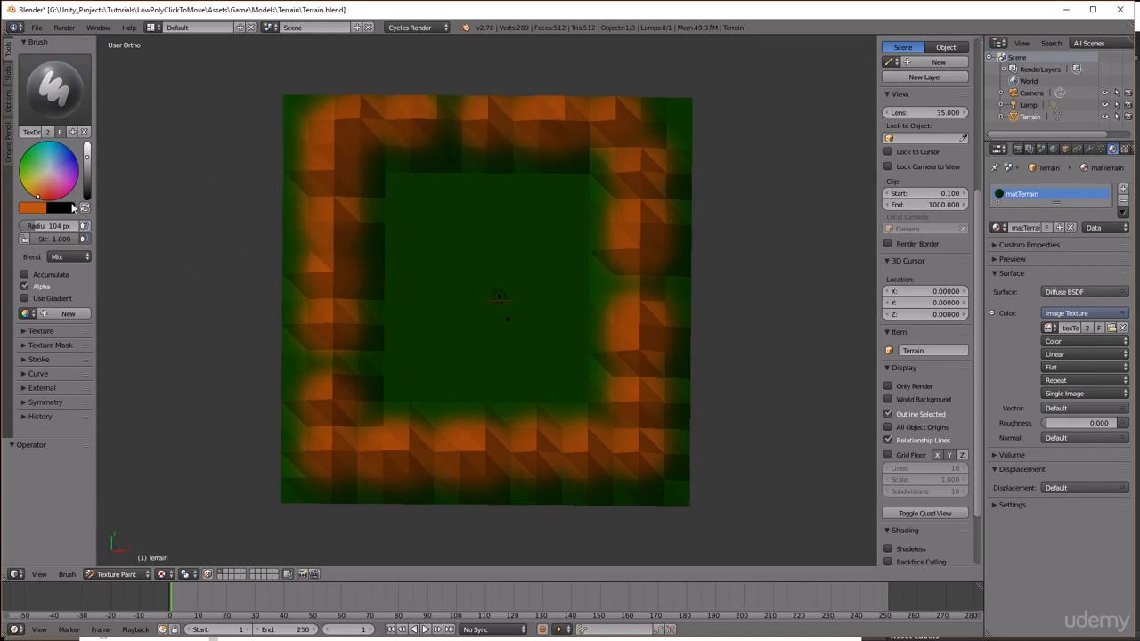
Set the TexDraw brush colour to full-brightness white
{"action": "left_click_drag", "start_coordinate": [38, 200], "coordinate": [49, 172]}
{"action": "left_click_drag", "start_coordinate": [87, 158], "coordinate": [87, 143]}
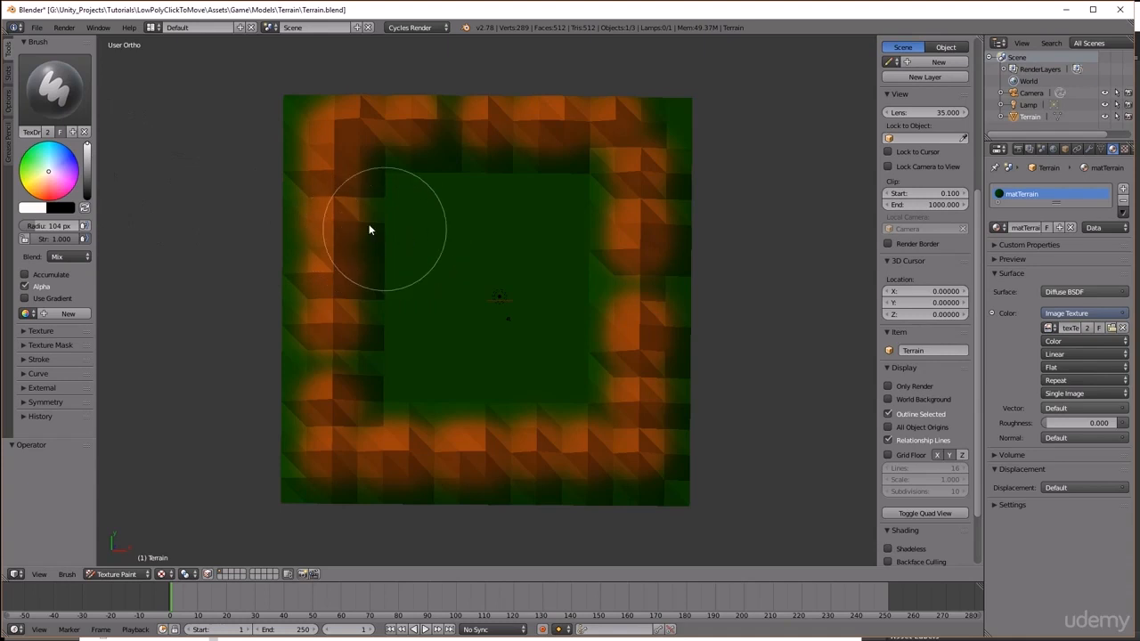
Reduce the brush radius to 45 px and paint white over the far-left corner and the peaks along the far ridge
{"action": "left_click", "coordinate": [35, 226]}
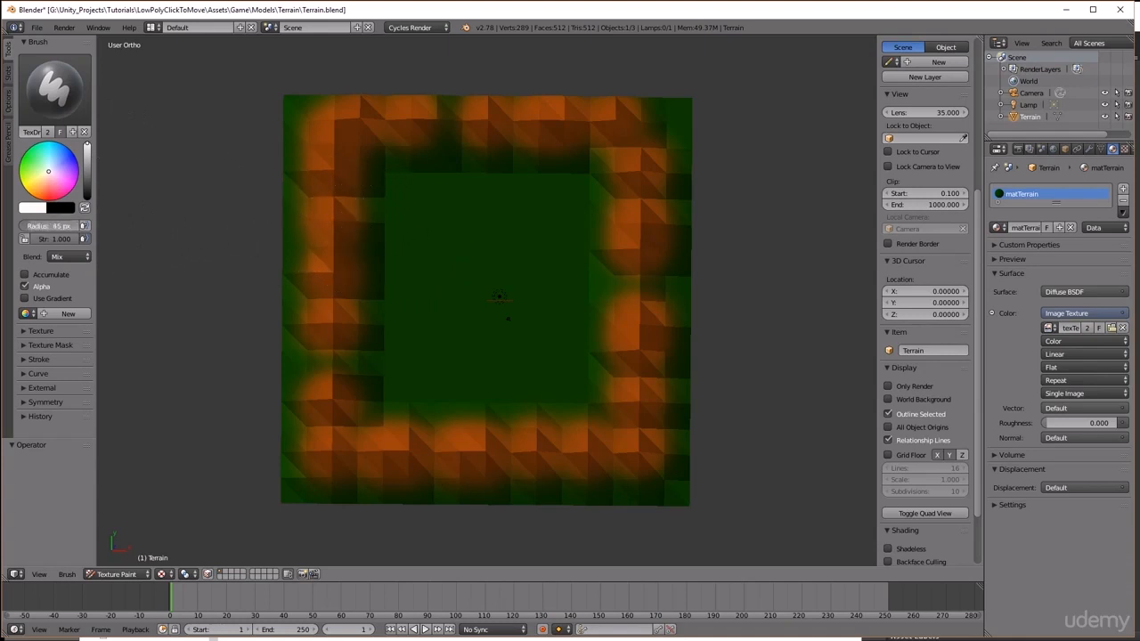
{"action": "left_click_drag", "start_coordinate": [35, 225], "coordinate": [22, 226]}
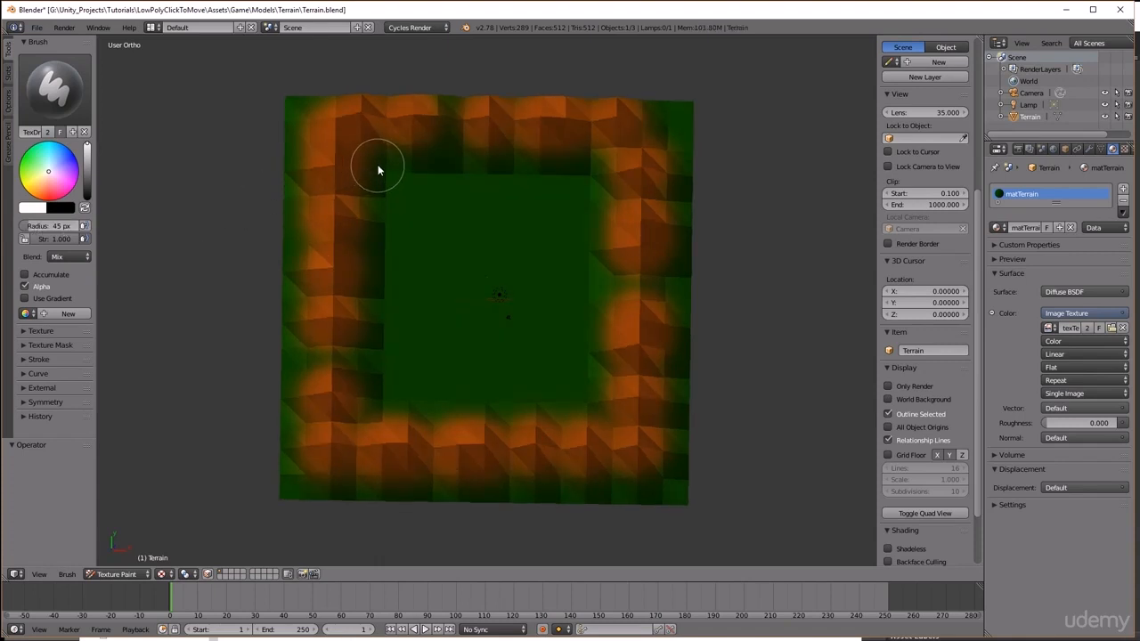
{"action": "key", "text": "KP_7"}
{"action": "left_click", "coordinate": [332, 172]}
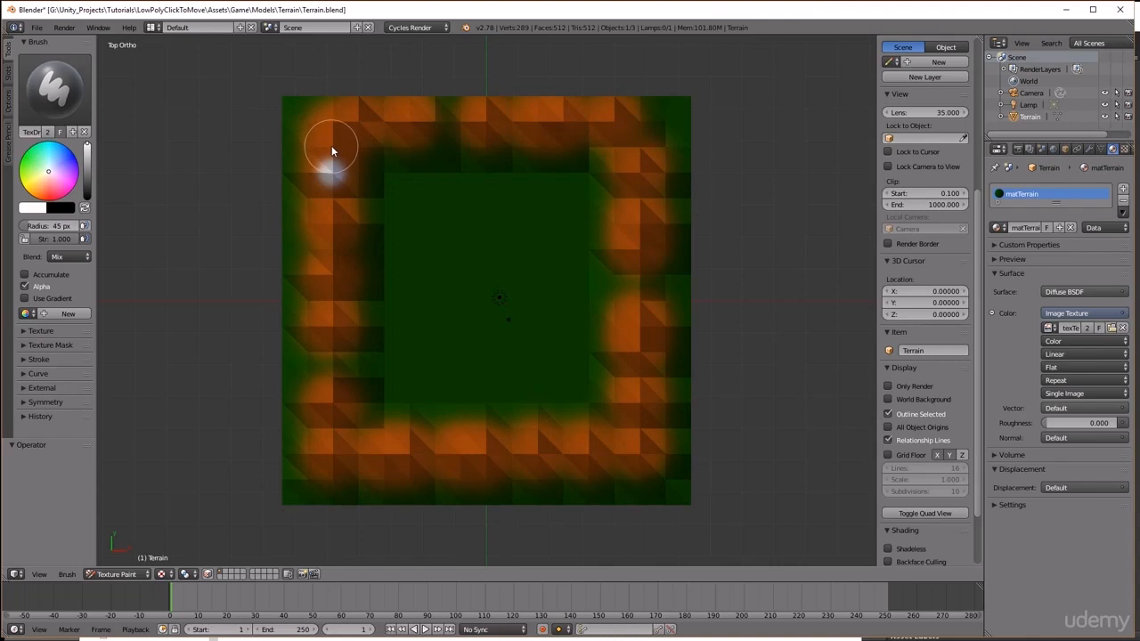
{"action": "left_click_drag", "start_coordinate": [332, 148], "coordinate": [333, 121]}
{"action": "left_click", "coordinate": [413, 117]}
{"action": "middle_click_drag", "start_coordinate": [412, 117], "coordinate": [417, 120]}
{"action": "key", "text": "KP_7"}
{"action": "left_click", "coordinate": [486, 118]}
{"action": "left_click_drag", "start_coordinate": [540, 118], "coordinate": [563, 119]}
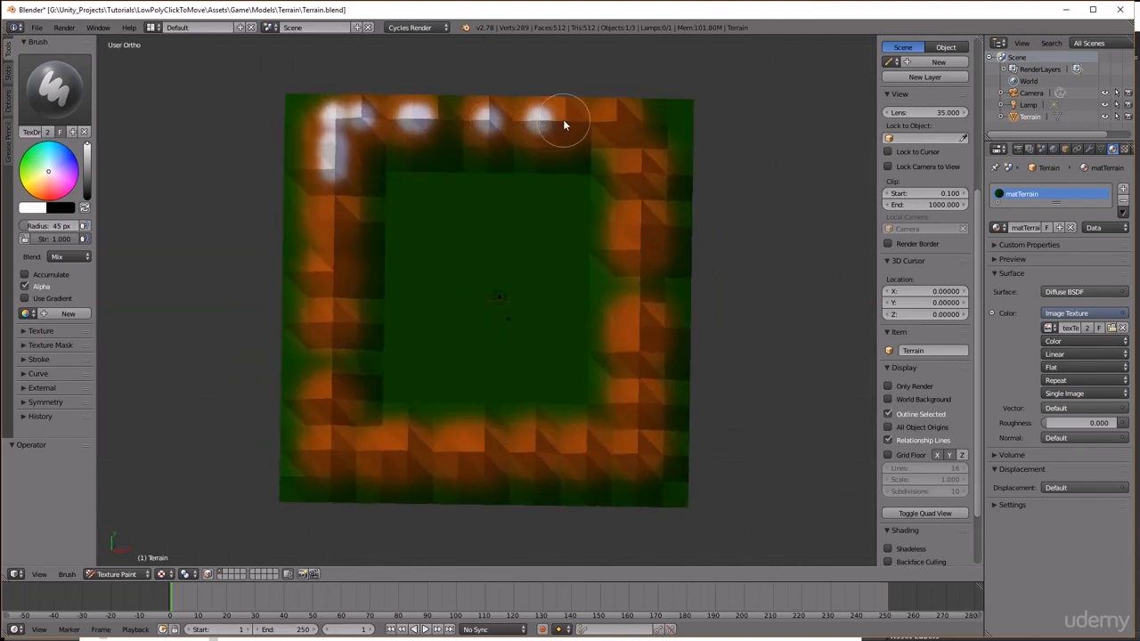
{"action": "middle_click_drag", "start_coordinate": [570, 119], "coordinate": [617, 121]}
Paint white caps on the peaks of the right ridge, down to the near-right corner
{"action": "left_click_drag", "start_coordinate": [654, 165], "coordinate": [639, 258]}
{"action": "mouse_move", "coordinate": [639, 259]}
{"action": "middle_mouse_down"}
{"action": "mouse_move", "coordinate": [645, 307]}
{"action": "mouse_move", "coordinate": [652, 267]}
{"action": "mouse_move", "coordinate": [638, 361]}
{"action": "middle_mouse_up"}
{"action": "left_click", "coordinate": [638, 395]}
{"action": "left_click", "coordinate": [639, 447]}
Paint white caps on the near ridge's peaks, from the right end to the near-left corner
{"action": "left_click", "coordinate": [588, 451]}
{"action": "left_click", "coordinate": [538, 451]}
{"action": "left_click_drag", "start_coordinate": [481, 450], "coordinate": [456, 451]}
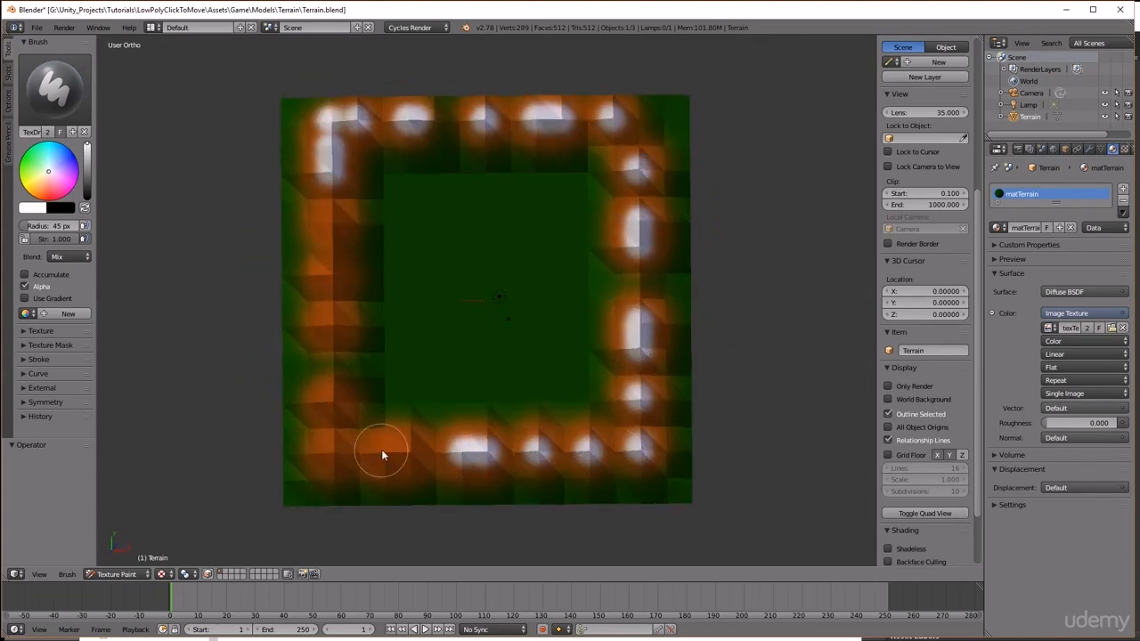
{"action": "left_click_drag", "start_coordinate": [381, 451], "coordinate": [405, 450]}
{"action": "left_click", "coordinate": [333, 451]}
Paint white caps on the left ridge's peaks and touch up the white on the far ridge
{"action": "left_click", "coordinate": [332, 392]}
{"action": "left_click", "coordinate": [332, 321]}
{"action": "left_click", "coordinate": [330, 276]}
{"action": "left_click", "coordinate": [331, 247]}
{"action": "mouse_move", "coordinate": [332, 246]}
{"action": "middle_mouse_down"}
{"action": "mouse_move", "coordinate": [244, 178]}
{"action": "mouse_move", "coordinate": [331, 229]}
{"action": "mouse_move", "coordinate": [345, 151]}
{"action": "mouse_move", "coordinate": [349, 234]}
{"action": "mouse_move", "coordinate": [447, 156]}
{"action": "mouse_move", "coordinate": [416, 94]}
{"action": "mouse_move", "coordinate": [455, 86]}
{"action": "mouse_move", "coordinate": [432, 539]}
{"action": "mouse_move", "coordinate": [449, 547]}
{"action": "mouse_move", "coordinate": [483, 119]}
{"action": "middle_mouse_up"}
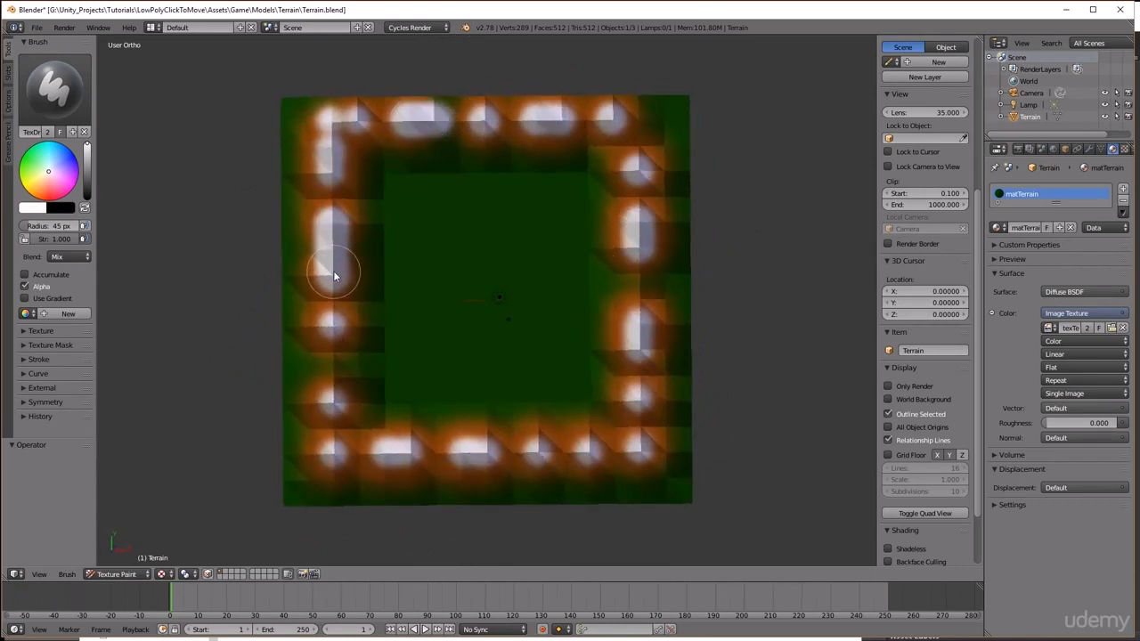
{"action": "mouse_move", "coordinate": [333, 276]}
{"action": "left_mouse_down"}
{"action": "mouse_move", "coordinate": [330, 339]}
{"action": "mouse_move", "coordinate": [387, 458]}
{"action": "mouse_move", "coordinate": [640, 454]}
{"action": "mouse_move", "coordinate": [641, 326]}
{"action": "mouse_move", "coordinate": [611, 115]}
{"action": "left_mouse_up"}
{"action": "mouse_move", "coordinate": [611, 115]}
{"action": "middle_mouse_down"}
{"action": "mouse_move", "coordinate": [466, 184]}
{"action": "mouse_move", "coordinate": [465, 240]}
{"action": "middle_mouse_up"}
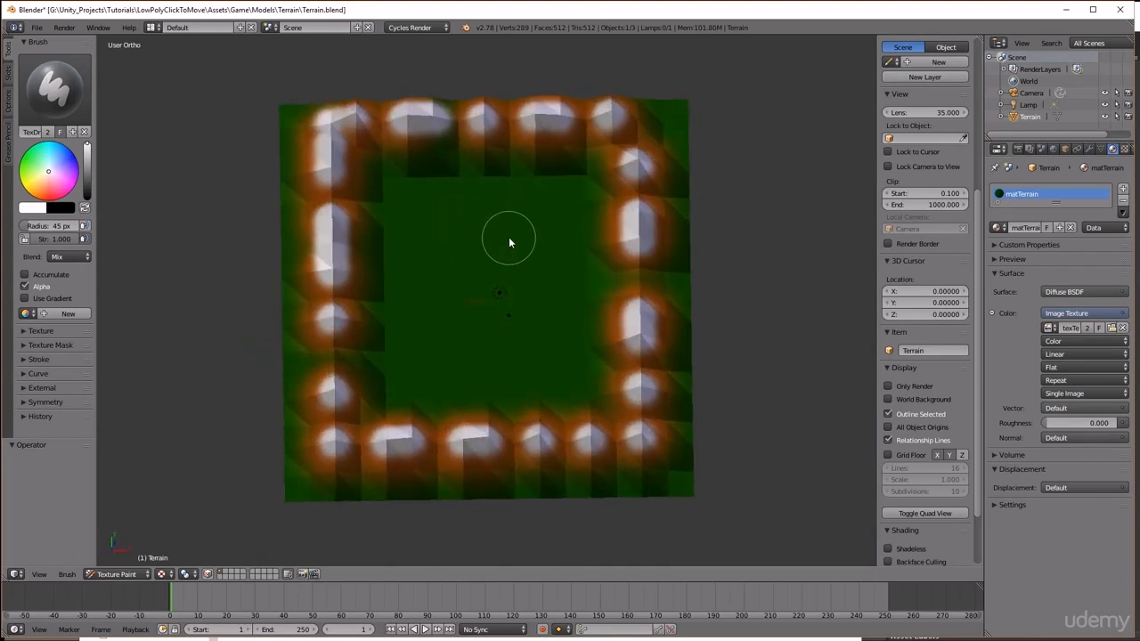
Switch the terrain from Texture Paint to Edit Mode
{"action": "mouse_move", "coordinate": [502, 257]}
{"action": "middle_mouse_down"}
{"action": "mouse_move", "coordinate": [508, 213]}
{"action": "mouse_move", "coordinate": [517, 282]}
{"action": "mouse_move", "coordinate": [511, 208]}
{"action": "mouse_move", "coordinate": [524, 270]}
{"action": "mouse_move", "coordinate": [488, 294]}
{"action": "middle_mouse_up"}
{"action": "scroll", "coordinate": [498, 280], "scroll_direction": "up", "scroll_amount": 2}
{"action": "scroll", "coordinate": [498, 280], "scroll_direction": "down", "scroll_amount": 1}
{"action": "left_click", "coordinate": [116, 573]}
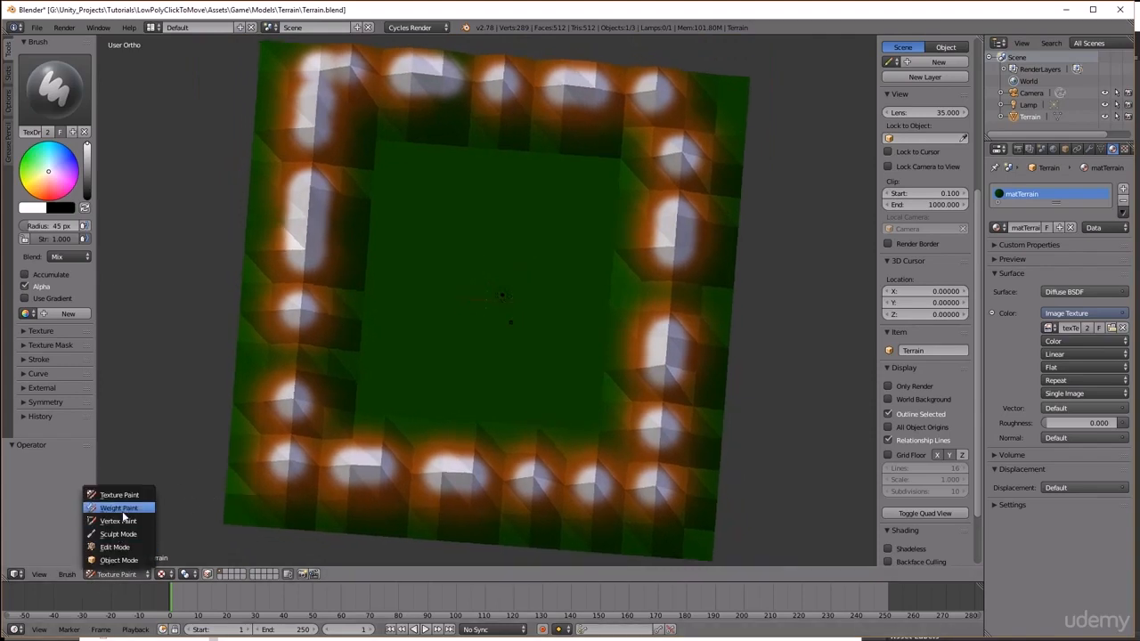
{"action": "left_click", "coordinate": [128, 551]}
Select five alternate vertices in a column along the left side of the flat green centre
{"action": "middle_click_drag", "start_coordinate": [513, 333], "coordinate": [519, 265]}
{"action": "key", "text": "KP_7"}
{"action": "right_click", "coordinate": [424, 391]}
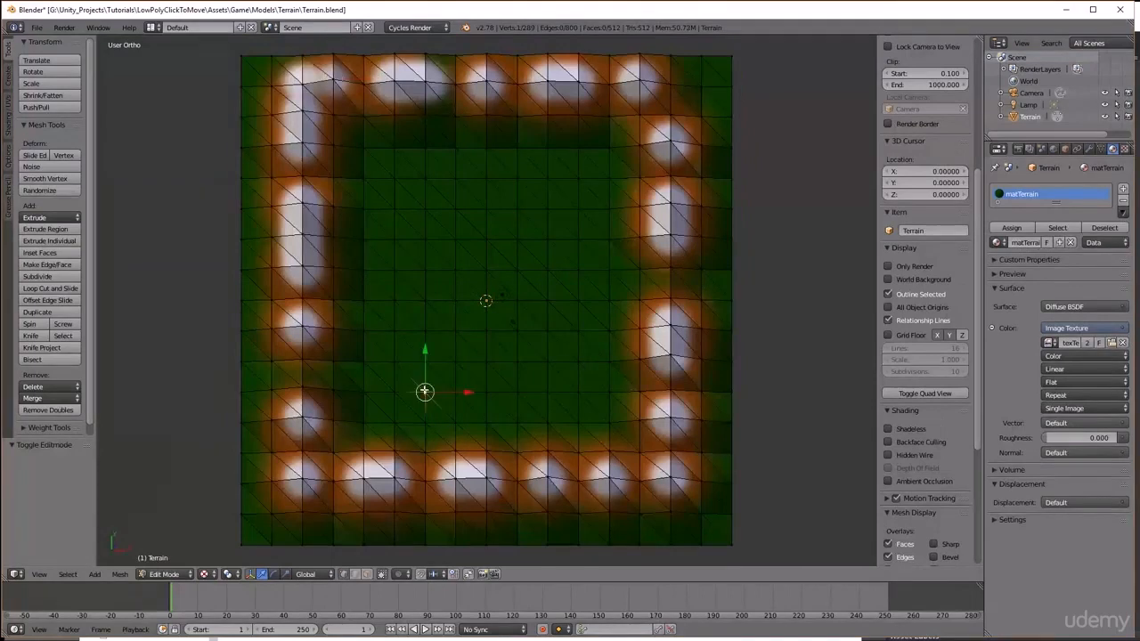
{"action": "right_click", "coordinate": [425, 331]}
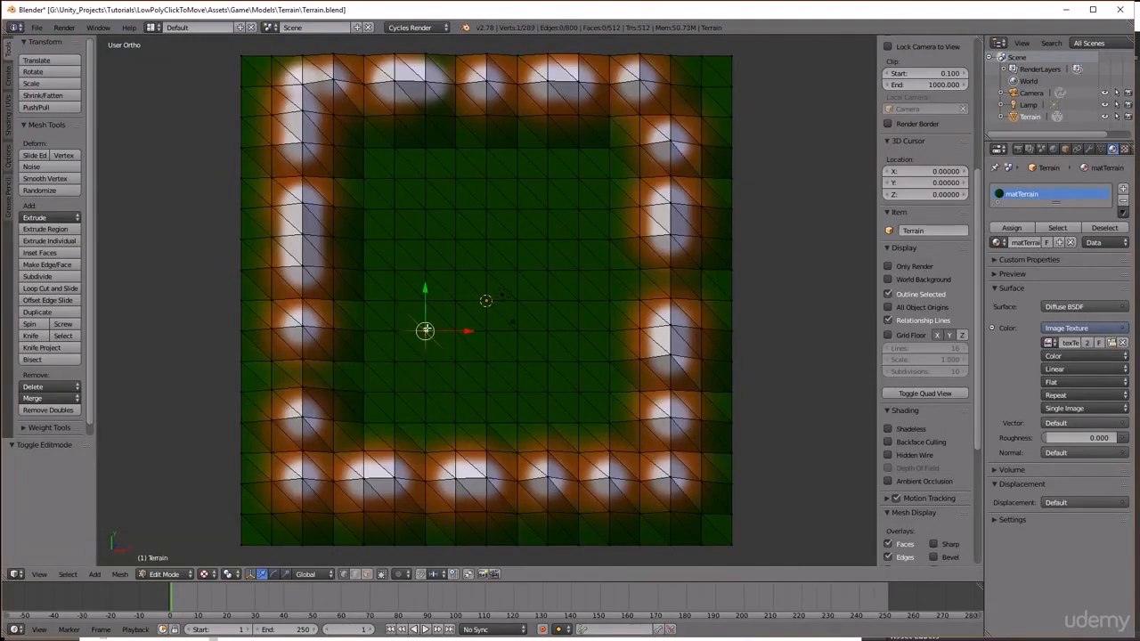
{"action": "right_click", "coordinate": [427, 389]}
{"action": "right_click", "coordinate": [426, 329], "text": "shift"}
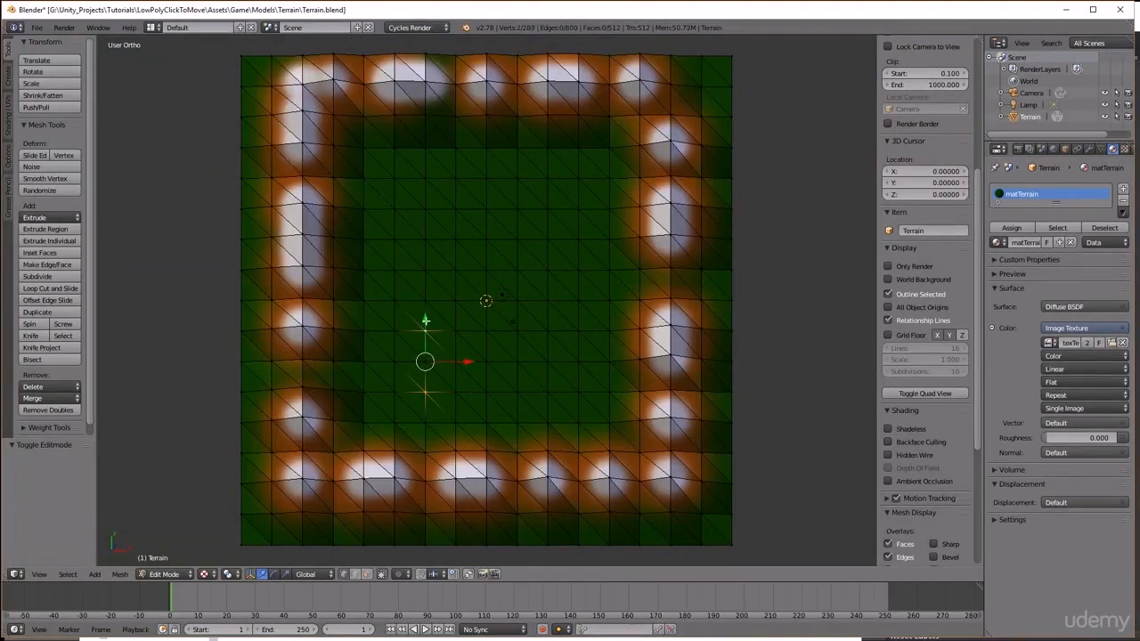
{"action": "right_click", "coordinate": [428, 268], "text": "shift"}
{"action": "right_click", "coordinate": [428, 210], "text": "shift"}
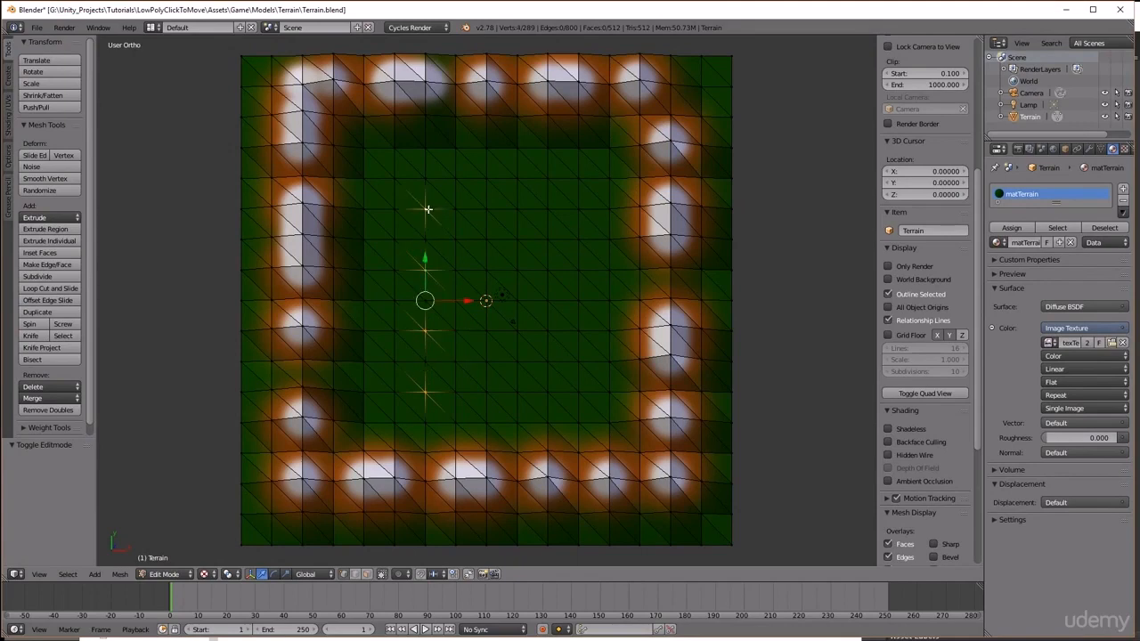
{"action": "right_click", "coordinate": [430, 151], "text": "shift"}
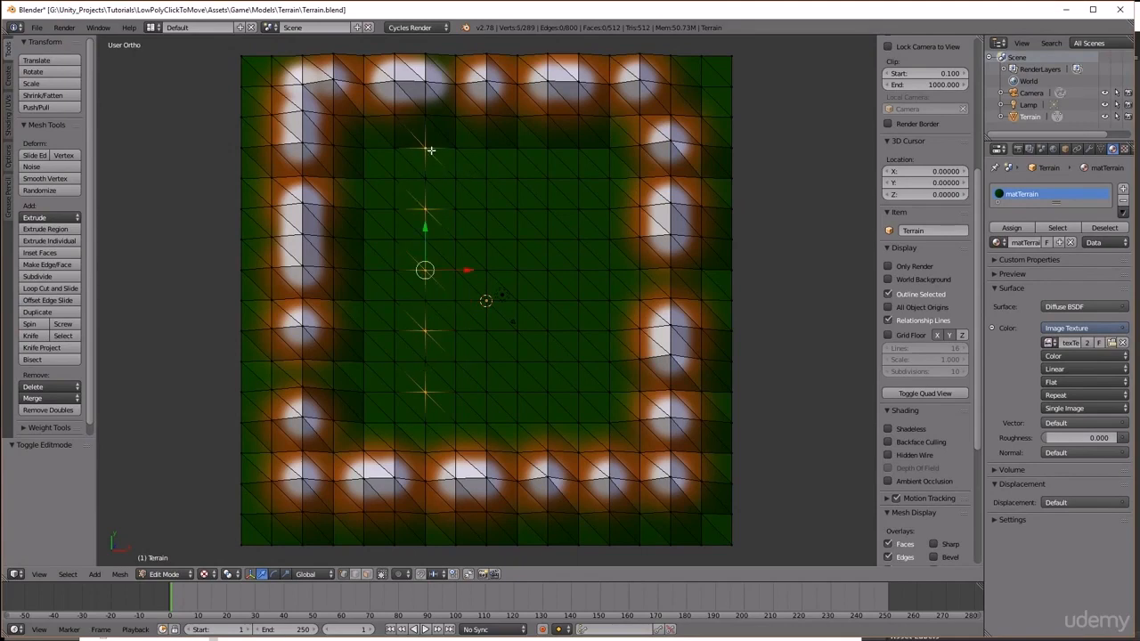
Add three alternate vertices to the selection in each of the two farthest rows of the green centre
{"action": "right_click", "coordinate": [487, 147], "text": "shift"}
{"action": "right_click", "coordinate": [548, 147], "text": "shift"}
{"action": "right_click", "coordinate": [611, 147], "text": "shift"}
{"action": "right_click", "coordinate": [487, 210], "text": "shift"}
{"action": "right_click", "coordinate": [548, 210], "text": "shift"}
{"action": "right_click", "coordinate": [611, 209], "text": "shift"}
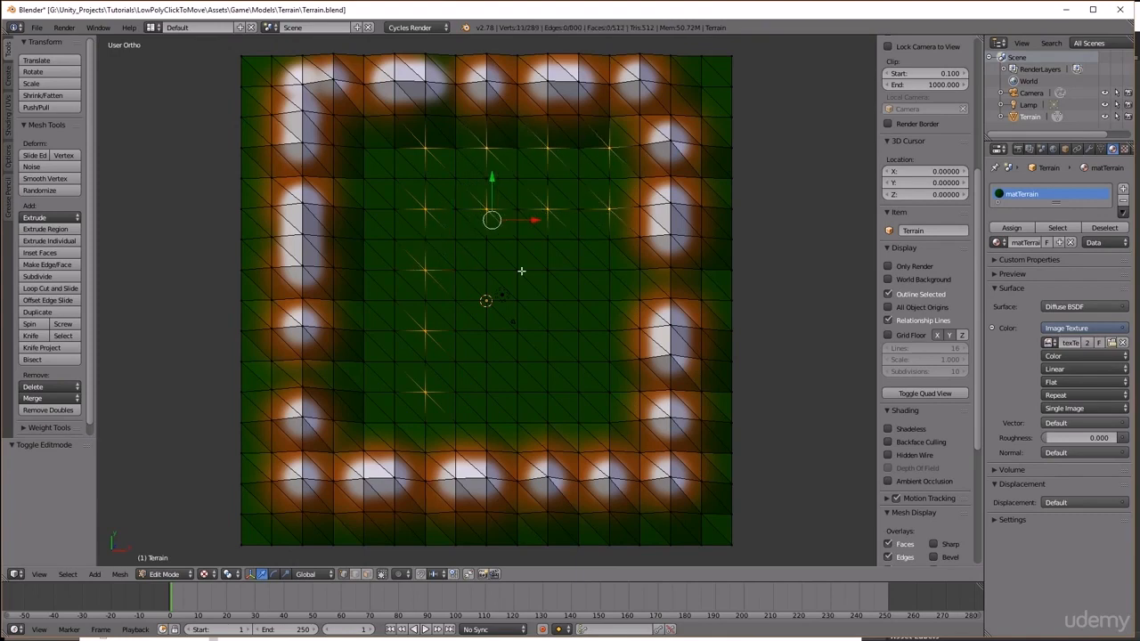
Extend the selection with three alternate vertices in each of the three remaining nearer rows of the green centre
{"action": "right_click", "coordinate": [486, 270], "text": "shift"}
{"action": "right_click", "coordinate": [548, 270], "text": "shift"}
{"action": "right_click", "coordinate": [610, 270], "text": "shift"}
{"action": "right_click", "coordinate": [610, 330], "text": "shift"}
{"action": "right_click", "coordinate": [548, 330], "text": "shift"}
{"action": "right_click", "coordinate": [486, 330], "text": "shift"}
{"action": "right_click", "coordinate": [486, 392], "text": "shift"}
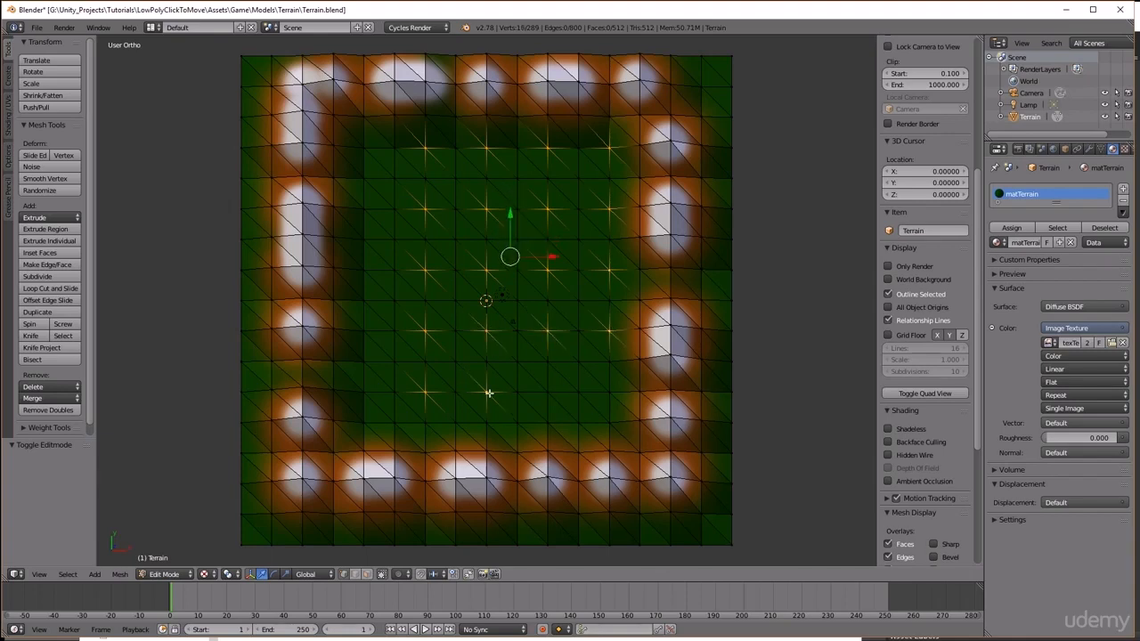
{"action": "right_click", "coordinate": [548, 392], "text": "shift"}
{"action": "right_click", "coordinate": [610, 391], "text": "shift"}
Enable proportional editing and set its falloff to Random
{"action": "middle_click_drag", "start_coordinate": [529, 328], "coordinate": [528, 258]}
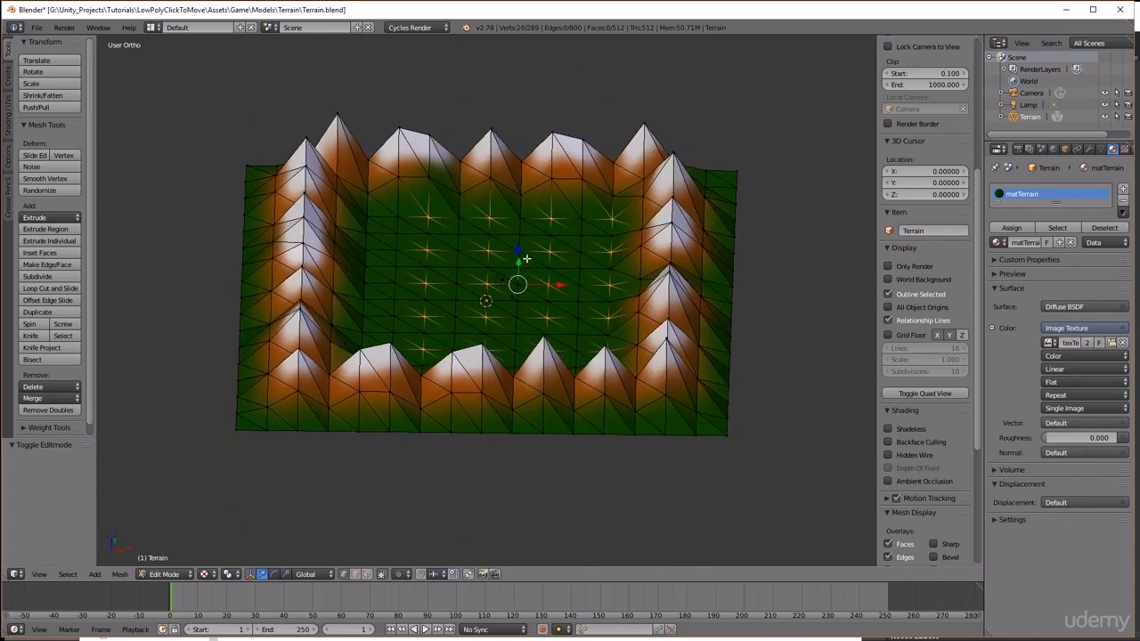
{"action": "key", "text": "o"}
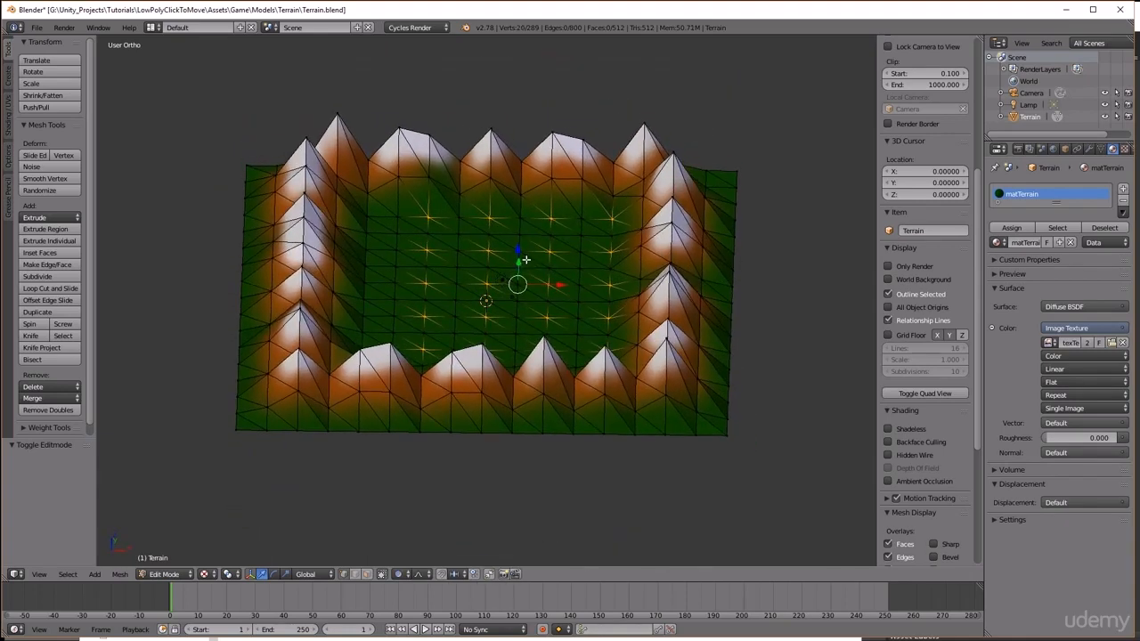
{"action": "mouse_move", "coordinate": [519, 264]}
{"action": "middle_mouse_down"}
{"action": "mouse_move", "coordinate": [522, 239]}
{"action": "mouse_move", "coordinate": [523, 255]}
{"action": "middle_mouse_up"}
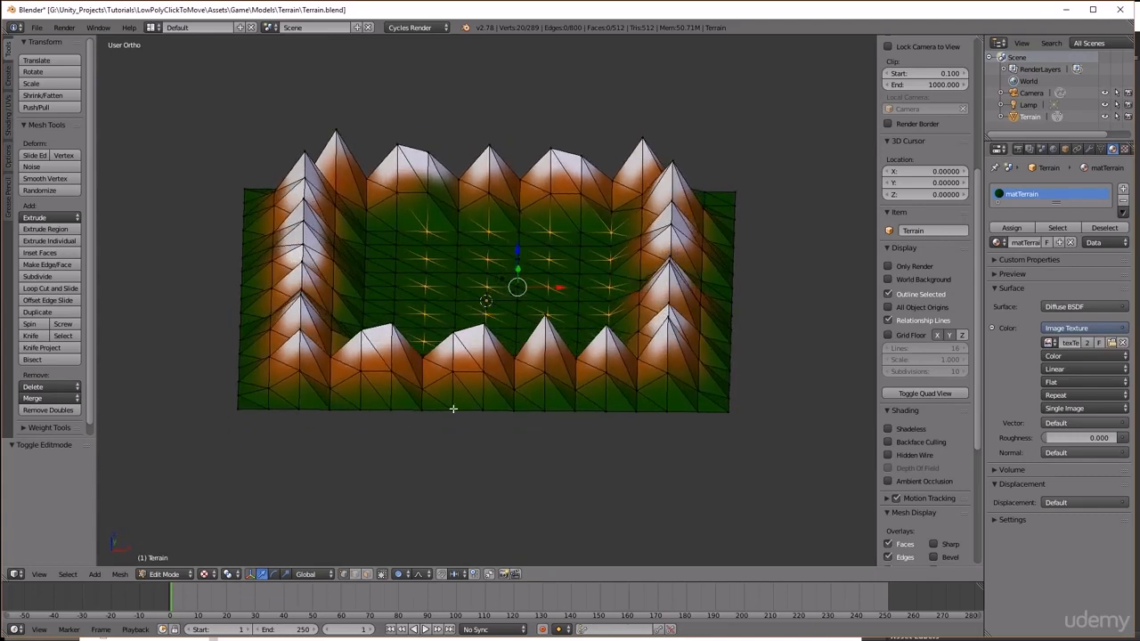
{"action": "left_click", "coordinate": [428, 573]}
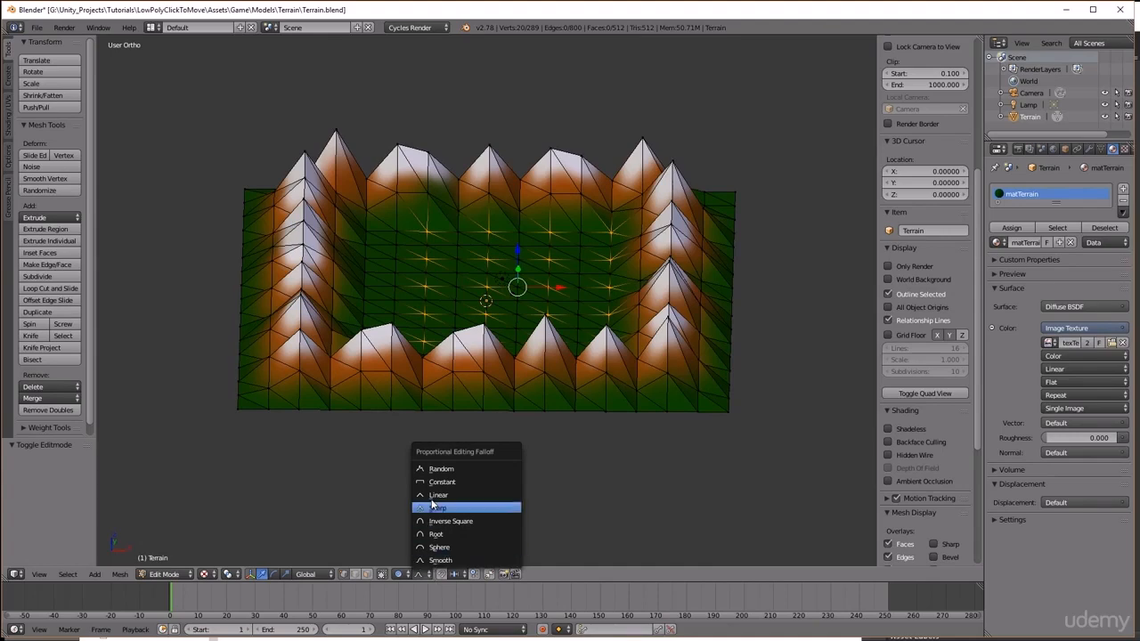
{"action": "left_click", "coordinate": [441, 470]}
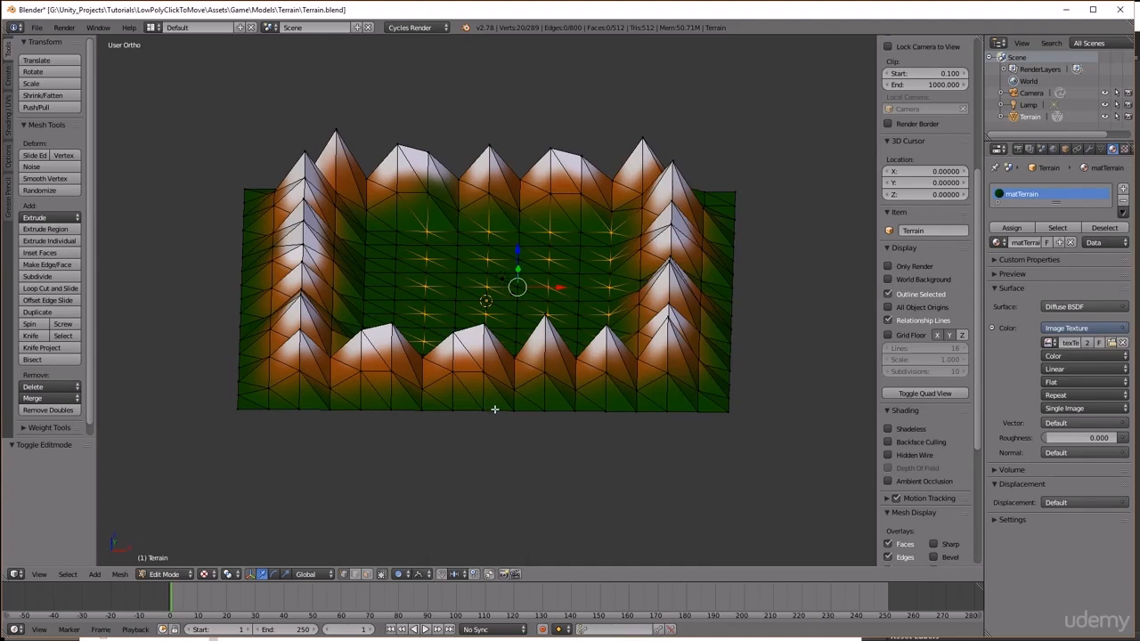
Raise the selected centre vertices 0.855 along Z with random proportional editing
{"action": "mouse_move", "coordinate": [496, 407]}
{"action": "middle_mouse_down"}
{"action": "mouse_move", "coordinate": [498, 419]}
{"action": "mouse_move", "coordinate": [497, 407]}
{"action": "middle_mouse_up"}
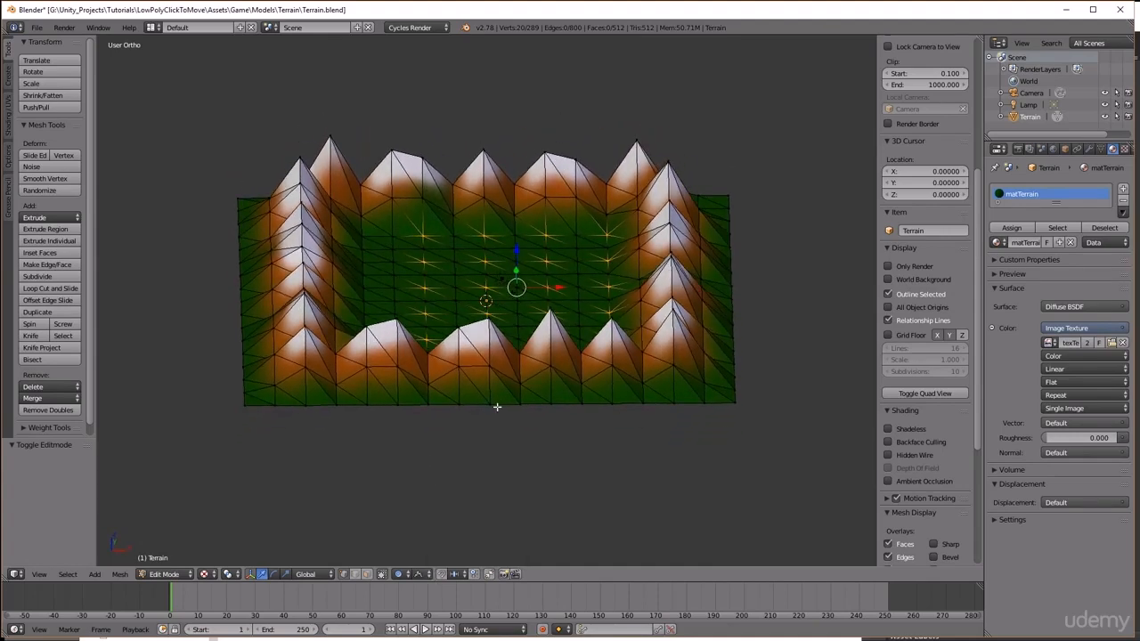
{"action": "left_click_drag", "start_coordinate": [518, 288], "coordinate": [522, 286]}
{"action": "key", "text": "z"}
{"action": "scroll", "coordinate": [522, 286], "scroll_direction": "down", "scroll_amount": 1}
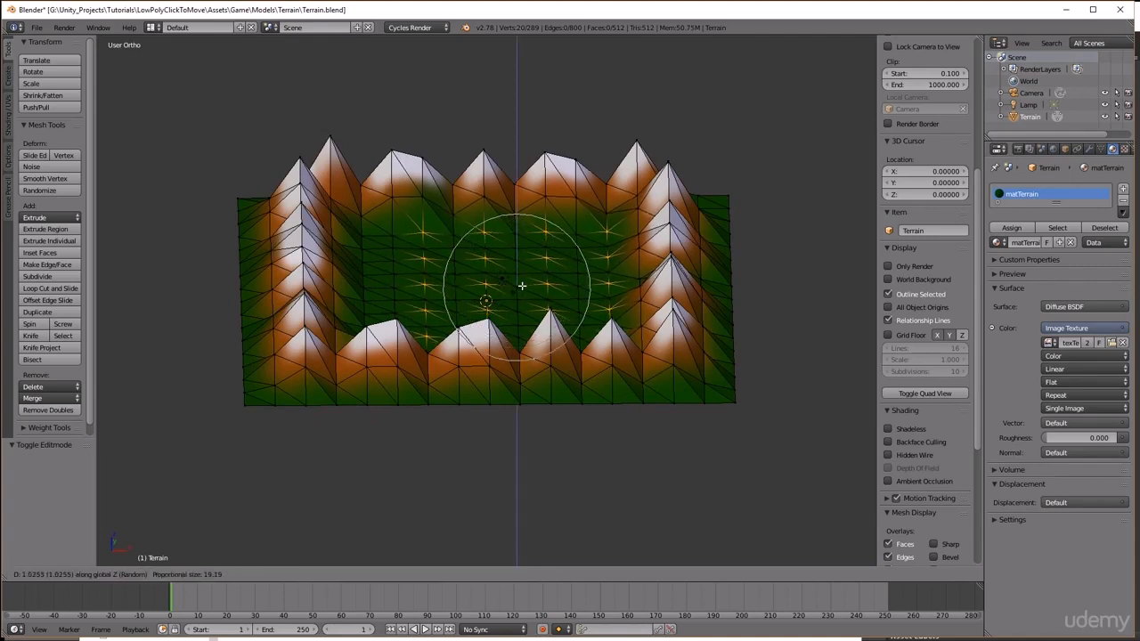
{"action": "left_click_drag", "start_coordinate": [520, 283], "coordinate": [521, 287]}
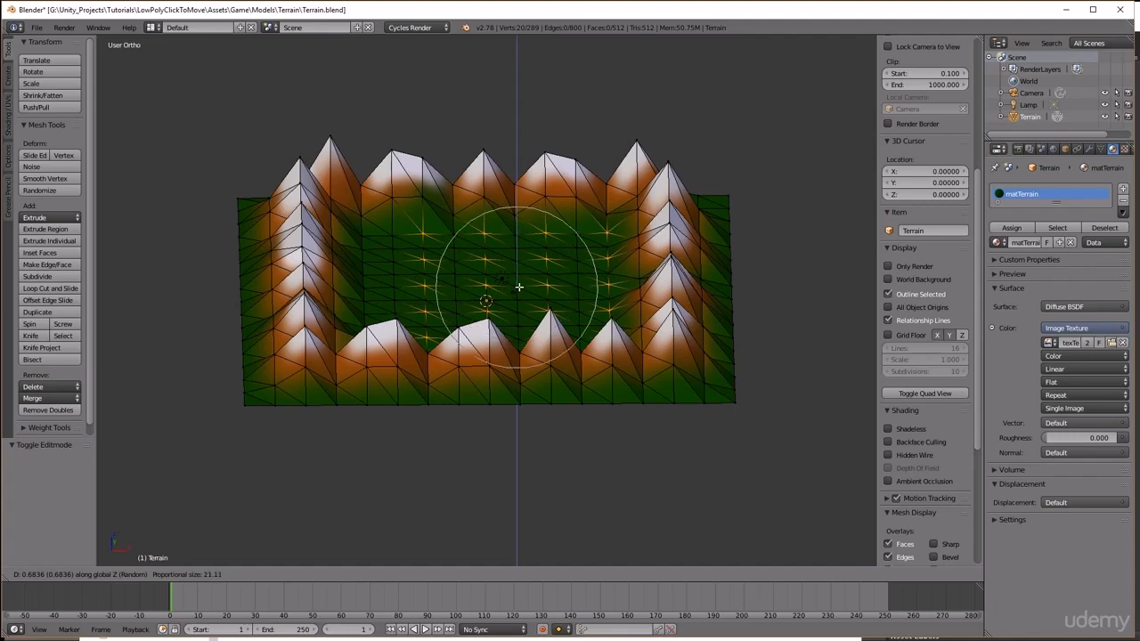
{"action": "scroll", "coordinate": [519, 287], "scroll_direction": "down", "scroll_amount": 2}
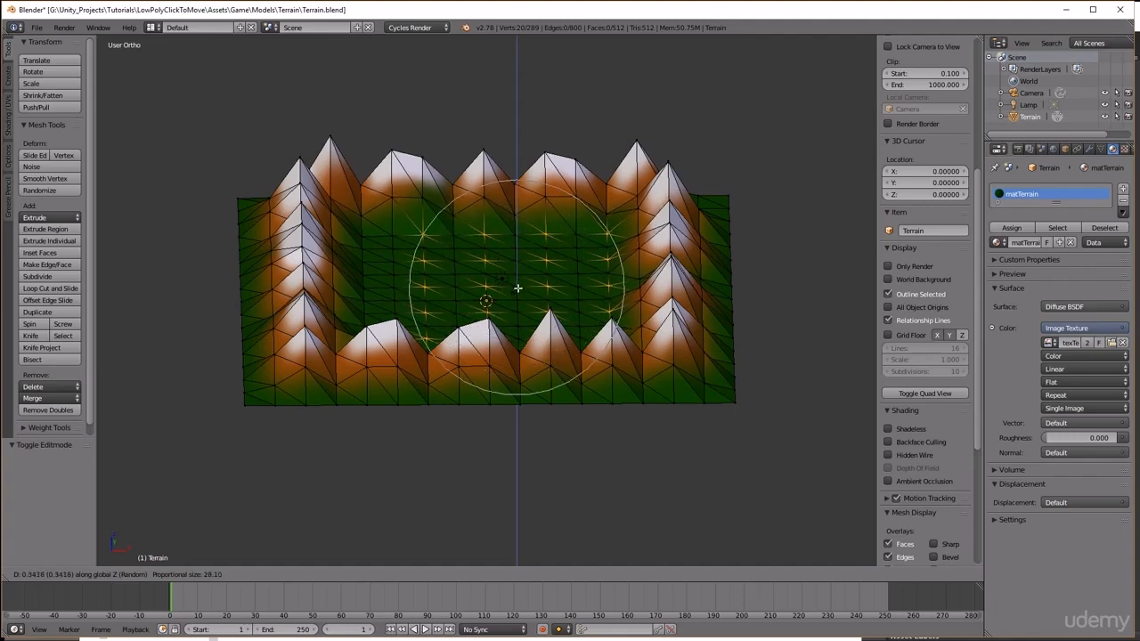
{"action": "scroll", "coordinate": [517, 288], "scroll_direction": "up", "scroll_amount": 2}
{"action": "left_click", "coordinate": [517, 286]}
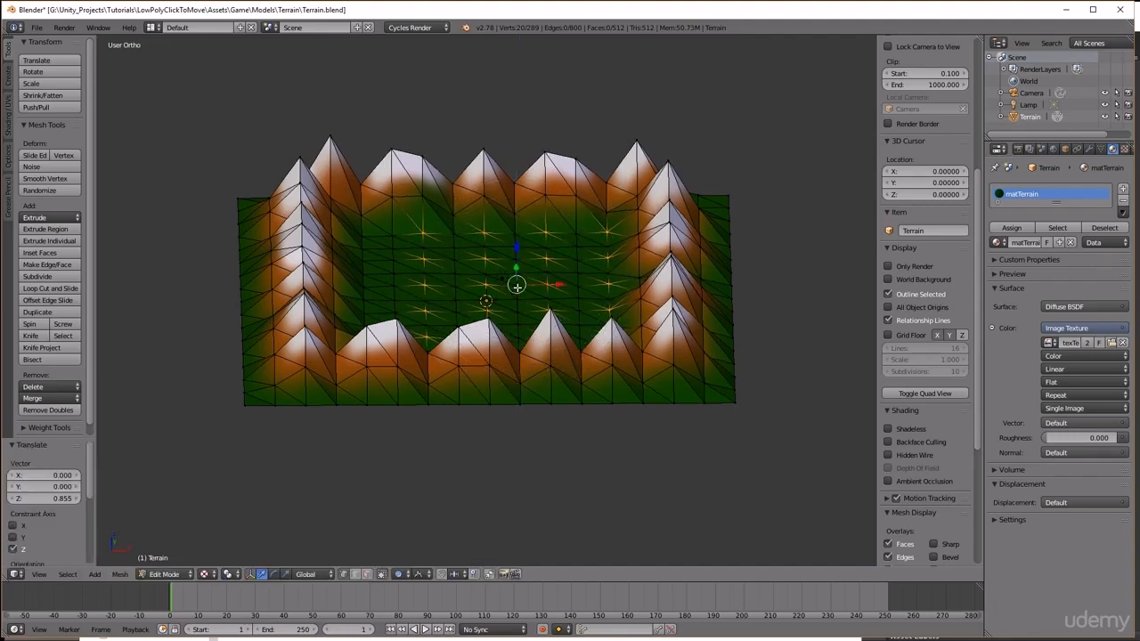
Clear the selection and select four unevenly spaced vertices along a far row of the green centre
{"action": "middle_click_drag", "start_coordinate": [517, 286], "coordinate": [474, 249]}
{"action": "key", "text": "a"}
{"action": "right_click", "coordinate": [393, 210]}
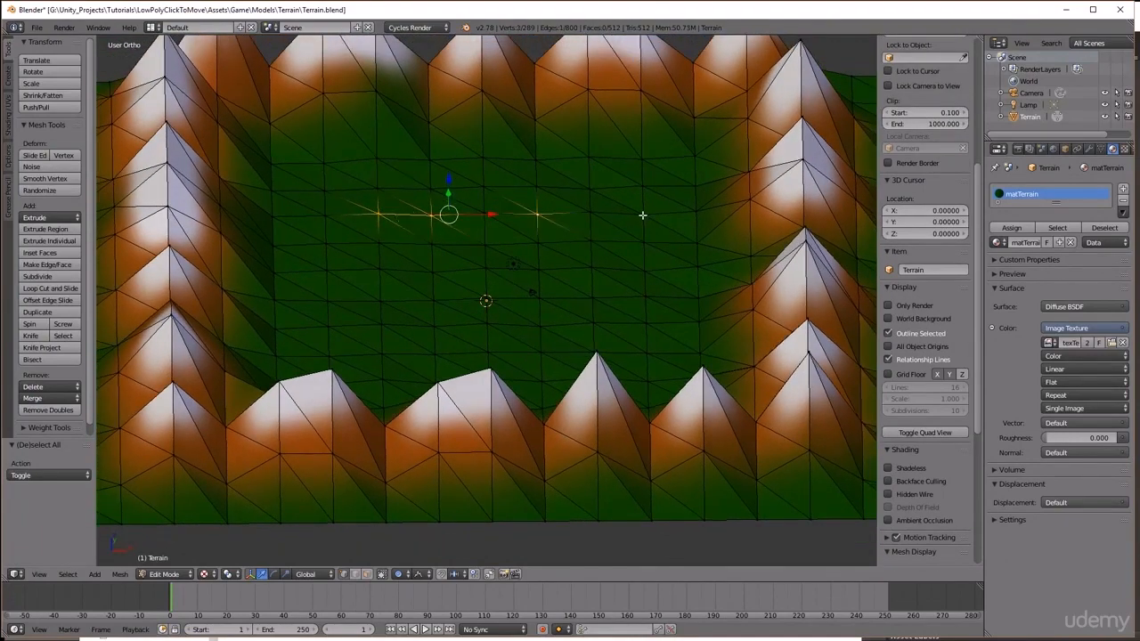
{"action": "right_click", "coordinate": [648, 215], "text": "shift"}
{"action": "middle_click_drag", "start_coordinate": [647, 214], "coordinate": [379, 265]}
Add two vertices at the centre's middle left, one near its near-left corner and one near its near-right corner to the selection
{"action": "right_click", "coordinate": [381, 301], "text": "shift"}
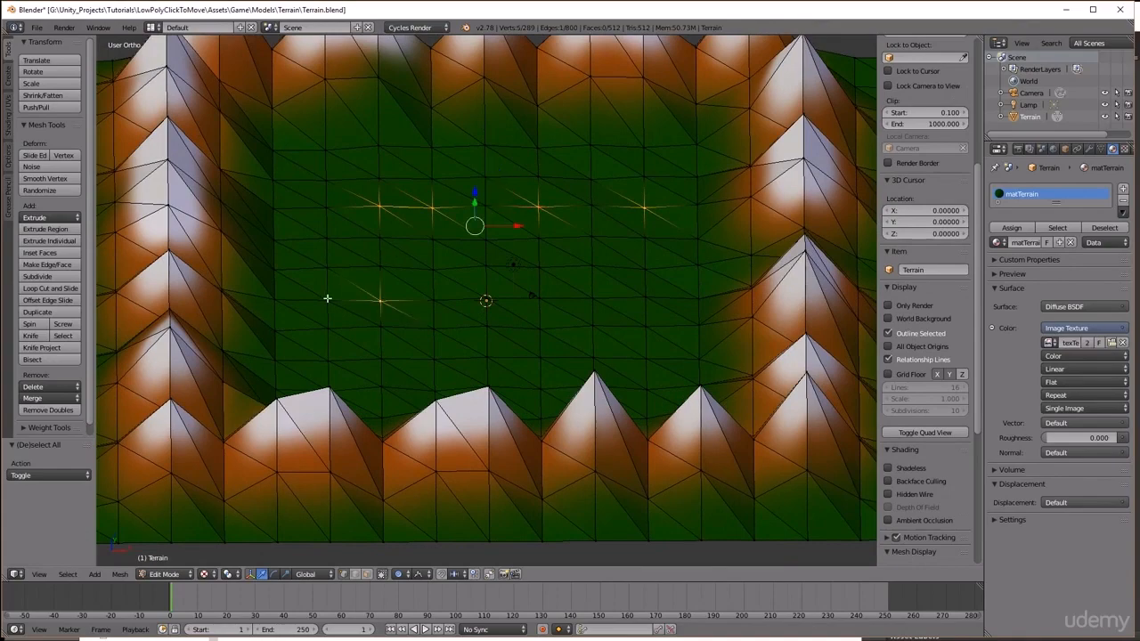
{"action": "right_click", "coordinate": [377, 322], "text": "shift"}
{"action": "middle_click_drag", "start_coordinate": [377, 322], "coordinate": [343, 366]}
{"action": "right_click", "coordinate": [315, 400], "text": "shift"}
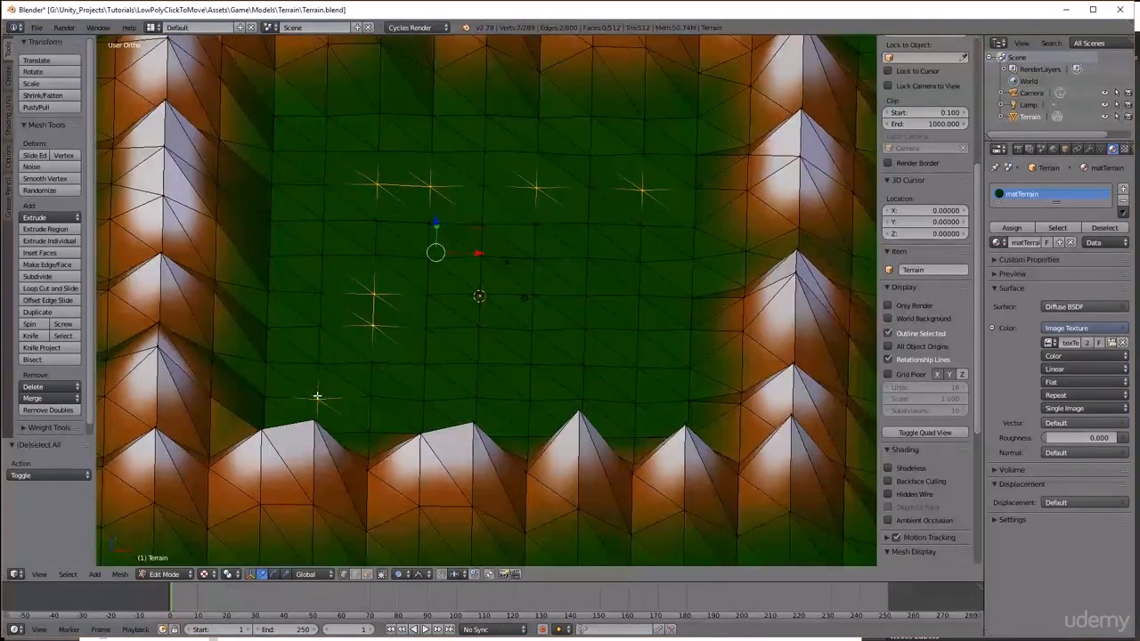
{"action": "right_click", "coordinate": [636, 402], "text": "shift"}
{"action": "right_click", "coordinate": [687, 367], "text": "shift"}
{"action": "right_click", "coordinate": [687, 368], "text": "shift"}
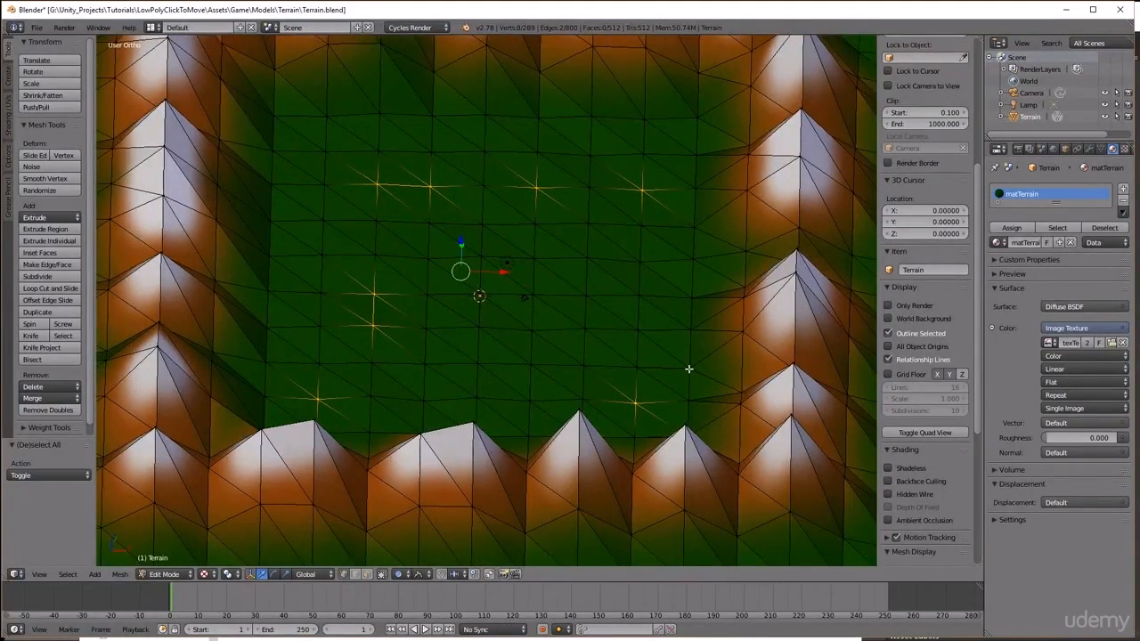
{"action": "right_click", "coordinate": [687, 369], "text": "shift"}
{"action": "right_click", "coordinate": [689, 368], "text": "shift"}
{"action": "right_click", "coordinate": [690, 369], "text": "shift"}
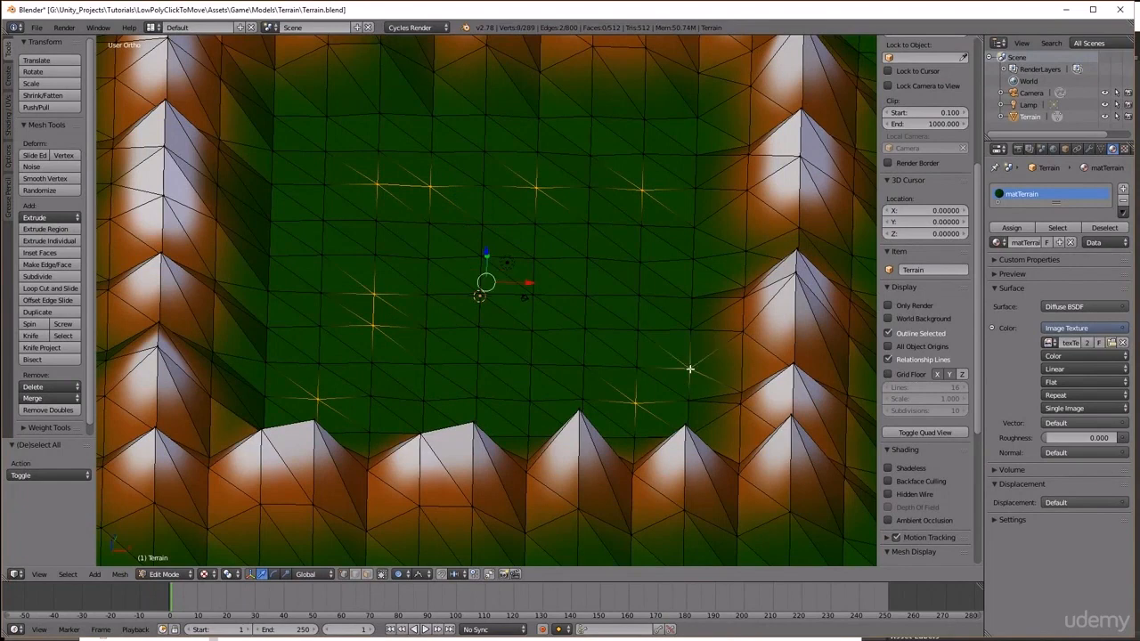
{"action": "right_click", "coordinate": [689, 369], "text": "shift"}
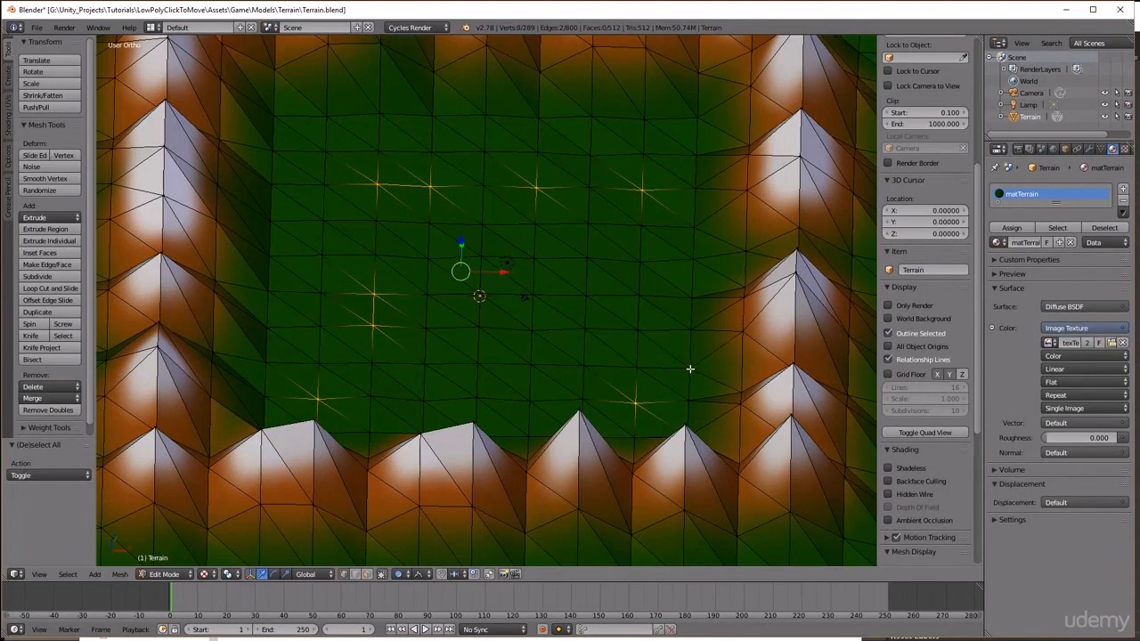
{"action": "right_click", "coordinate": [689, 368], "text": "shift"}
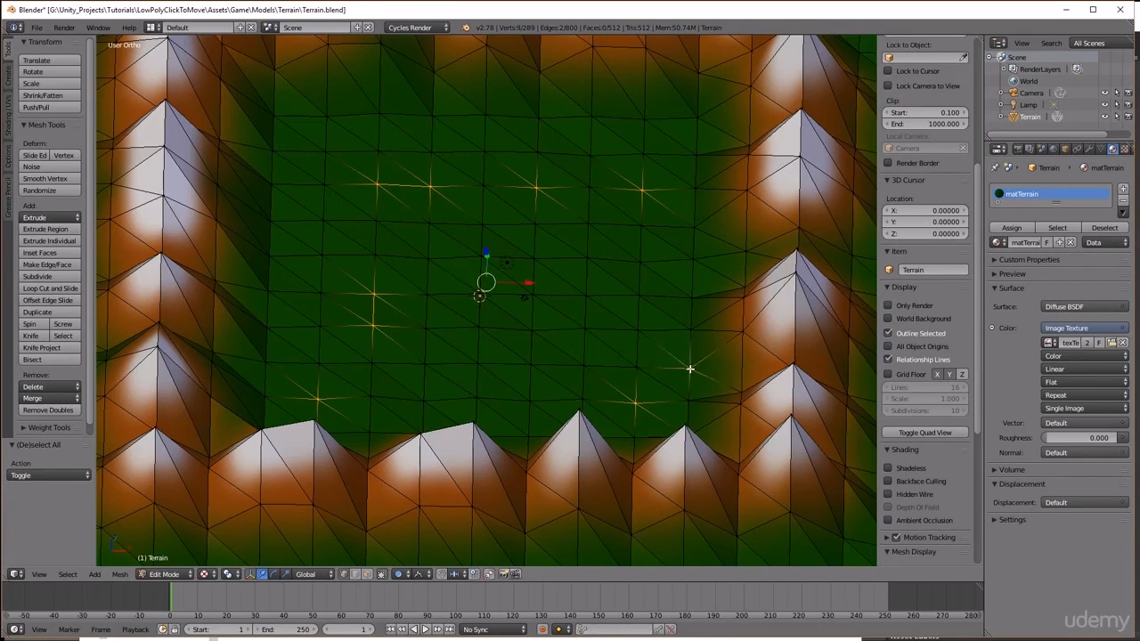
{"action": "right_click", "coordinate": [690, 369], "text": "shift"}
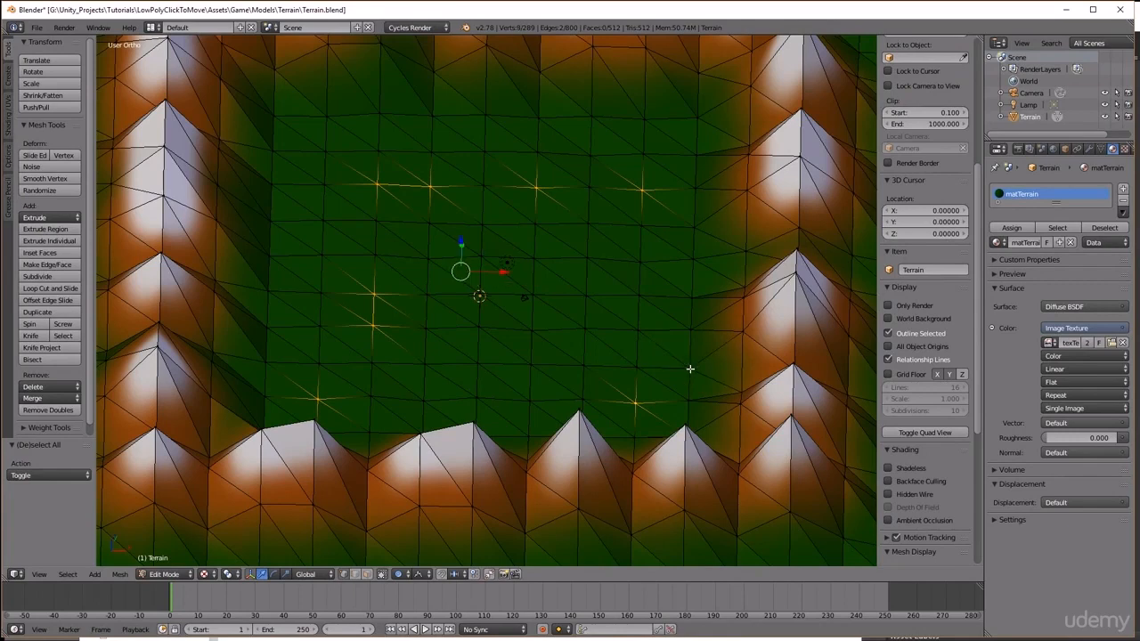
Add three more vertices along the right side of the green centre to the selection, up from its near-right corner
{"action": "right_click", "coordinate": [637, 366], "text": "shift"}
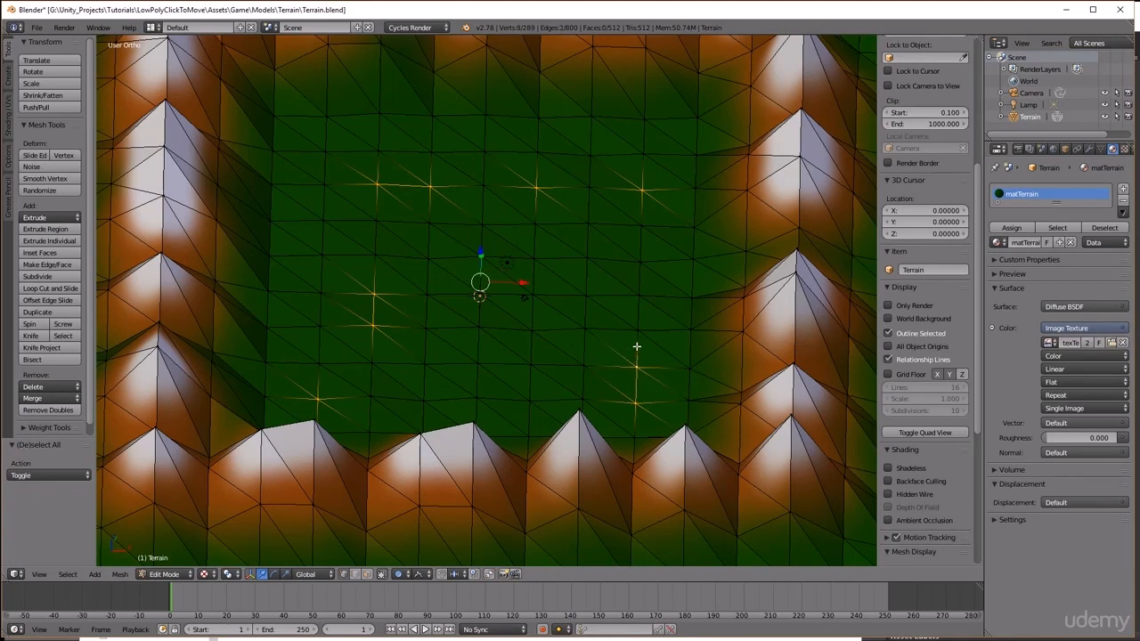
{"action": "right_click", "coordinate": [637, 297], "text": "shift"}
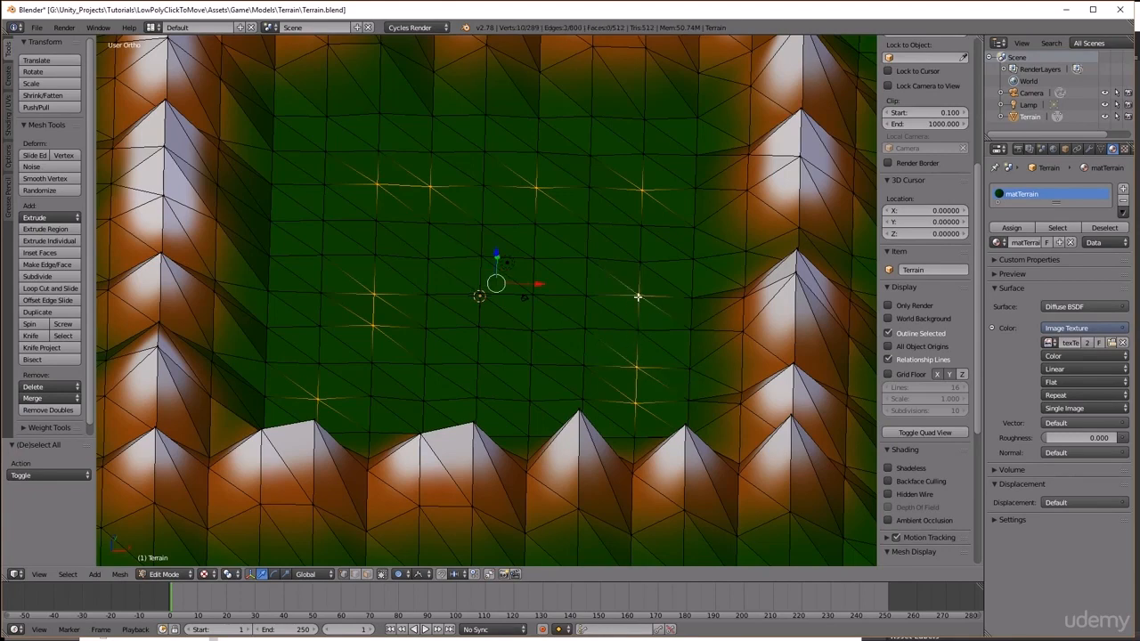
{"action": "right_click", "coordinate": [640, 265], "text": "shift"}
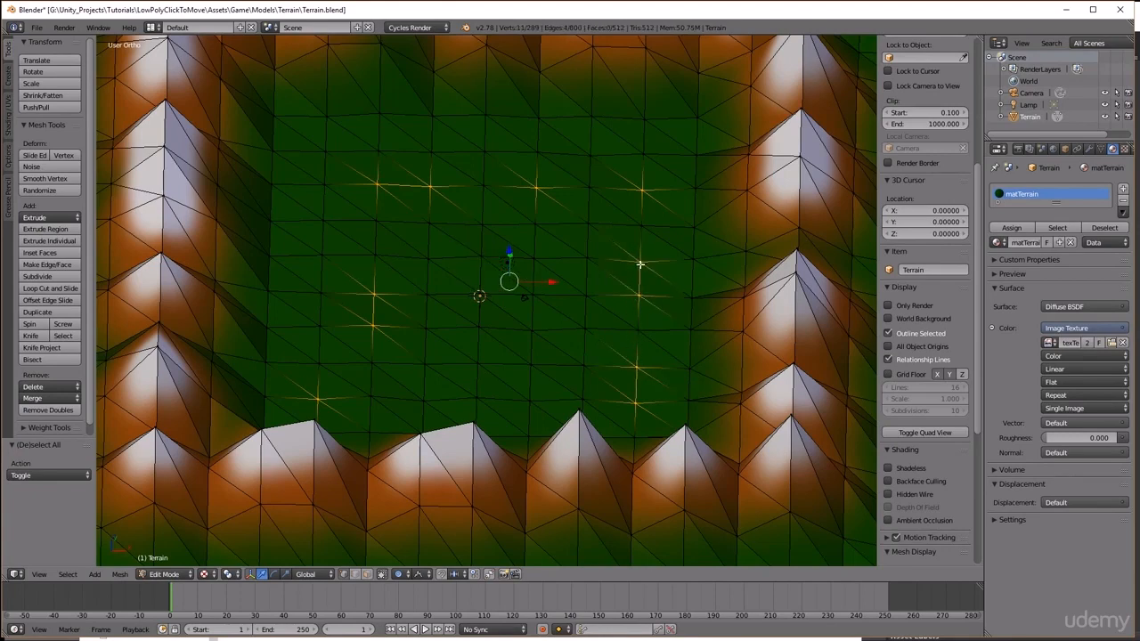
Change the proportional editing falloff to Smooth
{"action": "middle_click_drag", "start_coordinate": [579, 297], "coordinate": [580, 260]}
{"action": "left_click", "coordinate": [424, 575]}
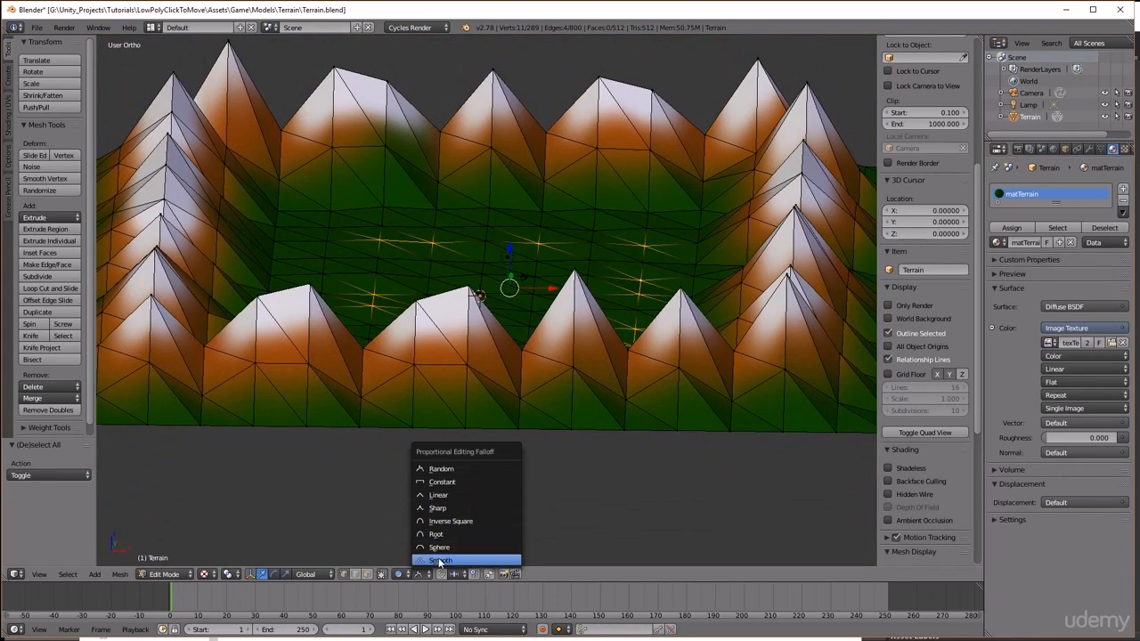
{"action": "left_click", "coordinate": [442, 560]}
{"action": "scroll", "coordinate": [475, 459], "scroll_direction": "up", "scroll_amount": 3}
{"action": "scroll", "coordinate": [473, 469], "scroll_direction": "down", "scroll_amount": 2}
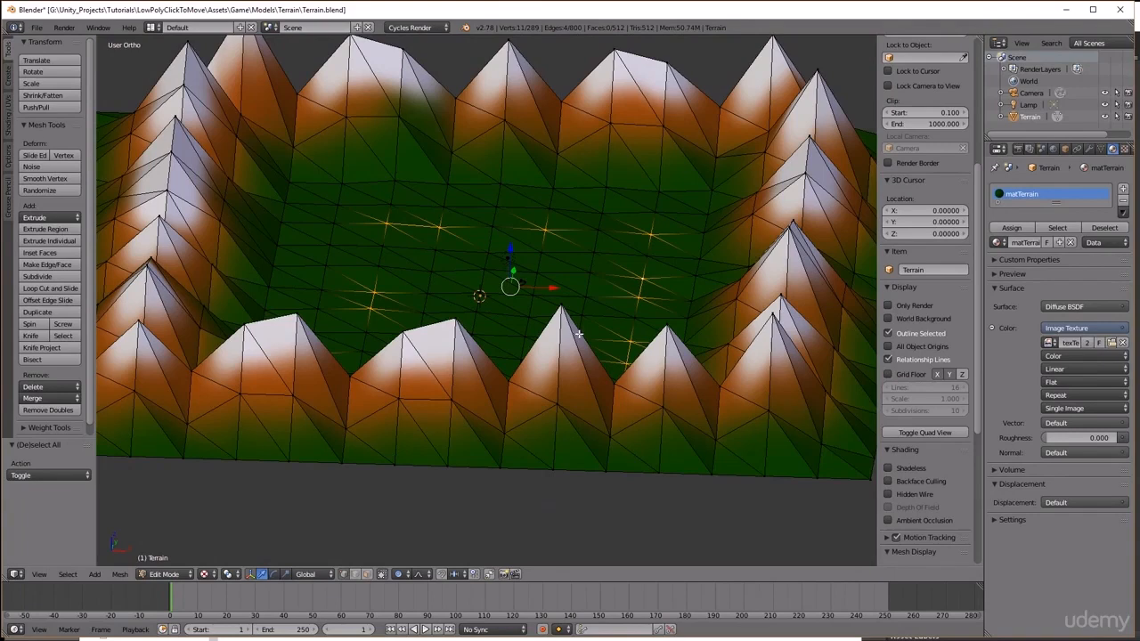
Raise the selected centre vertices about 4.8 along Z with smooth proportional editing at a size of 10.83
{"action": "key", "text": "g"}
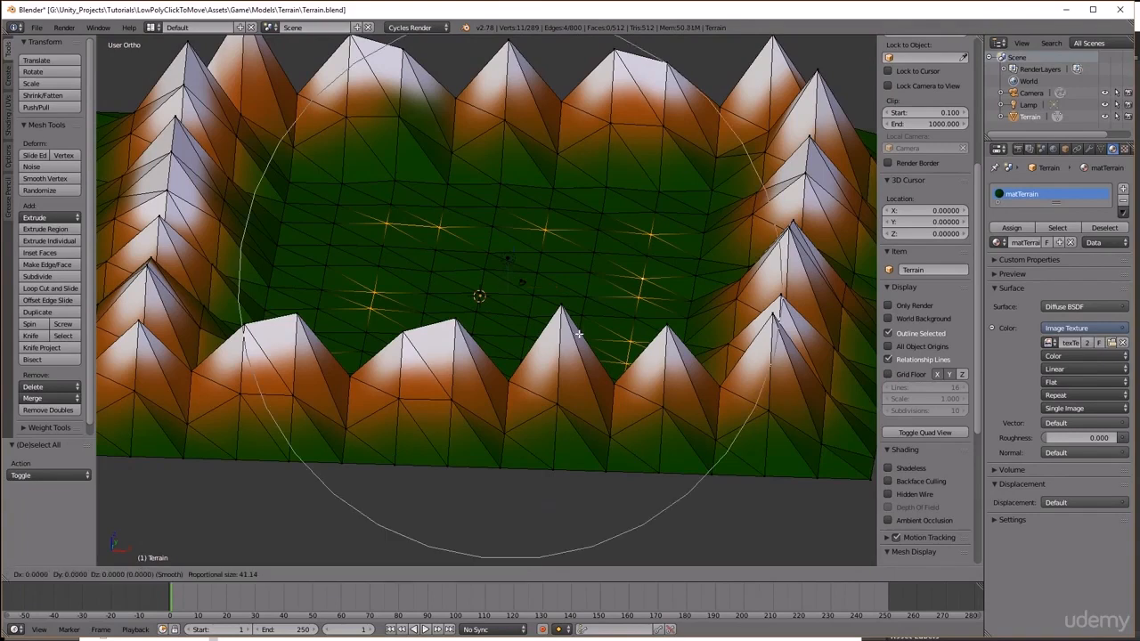
{"action": "scroll", "coordinate": [579, 334], "scroll_direction": "up", "scroll_amount": 4}
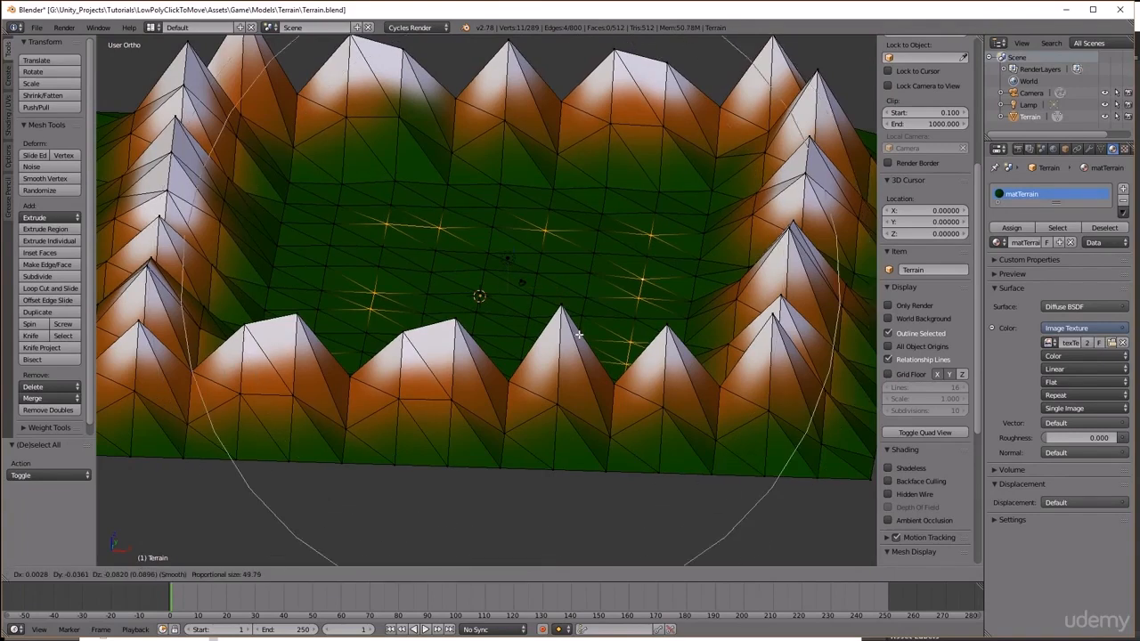
{"action": "scroll", "coordinate": [579, 334], "scroll_direction": "up", "scroll_amount": 6}
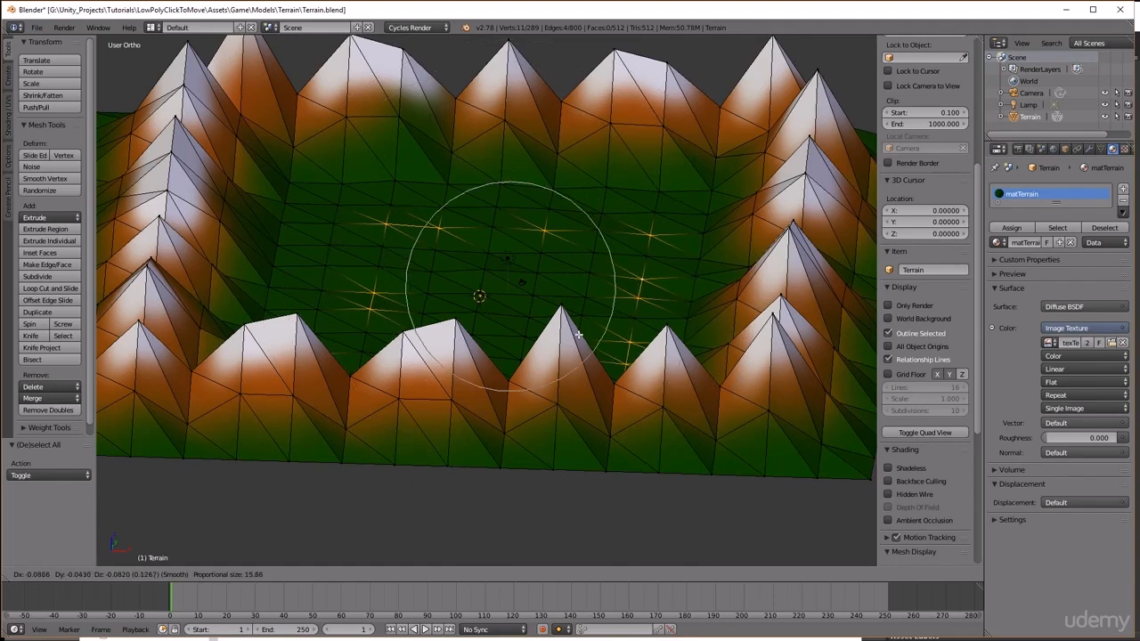
{"action": "key", "text": "z"}
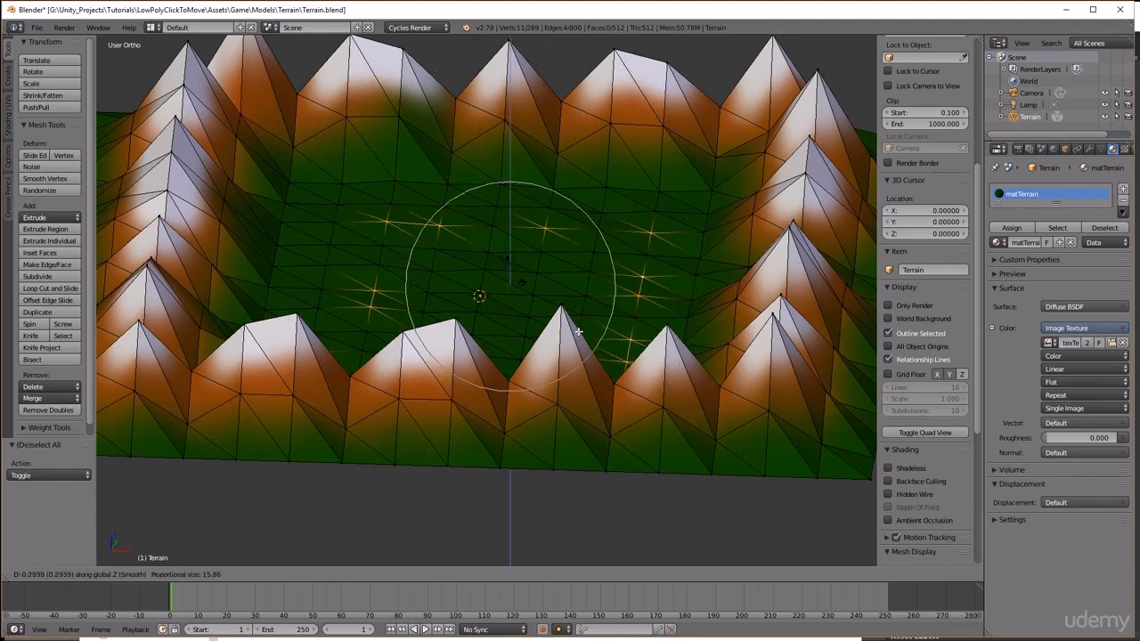
{"action": "scroll", "coordinate": [580, 326], "scroll_direction": "up", "scroll_amount": 1}
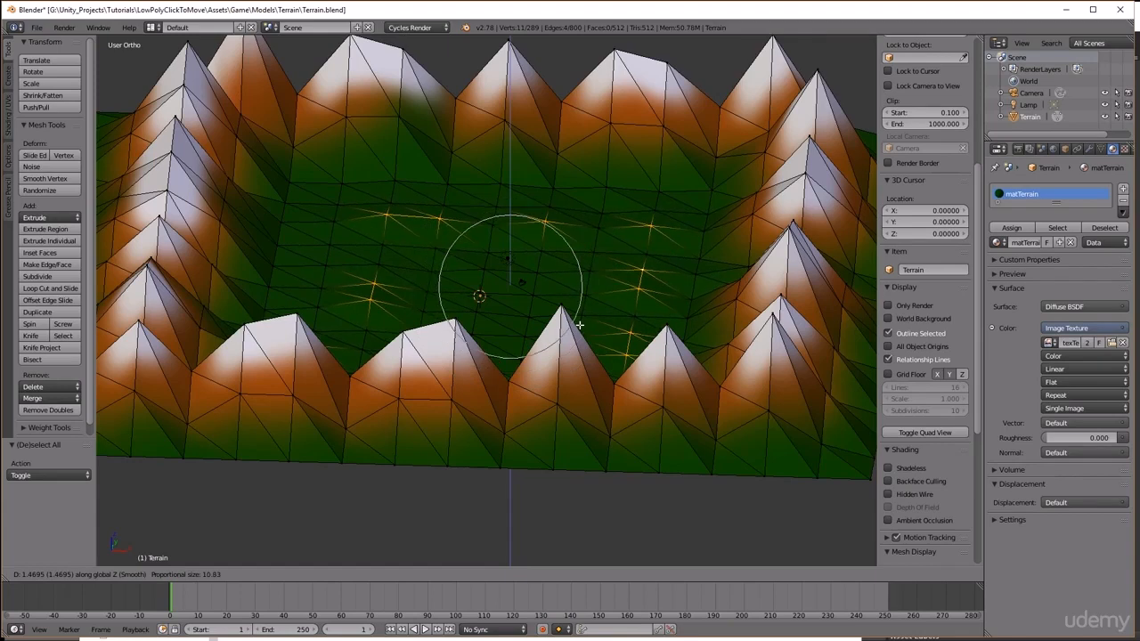
{"action": "scroll", "coordinate": [578, 315], "scroll_direction": "up", "scroll_amount": 1}
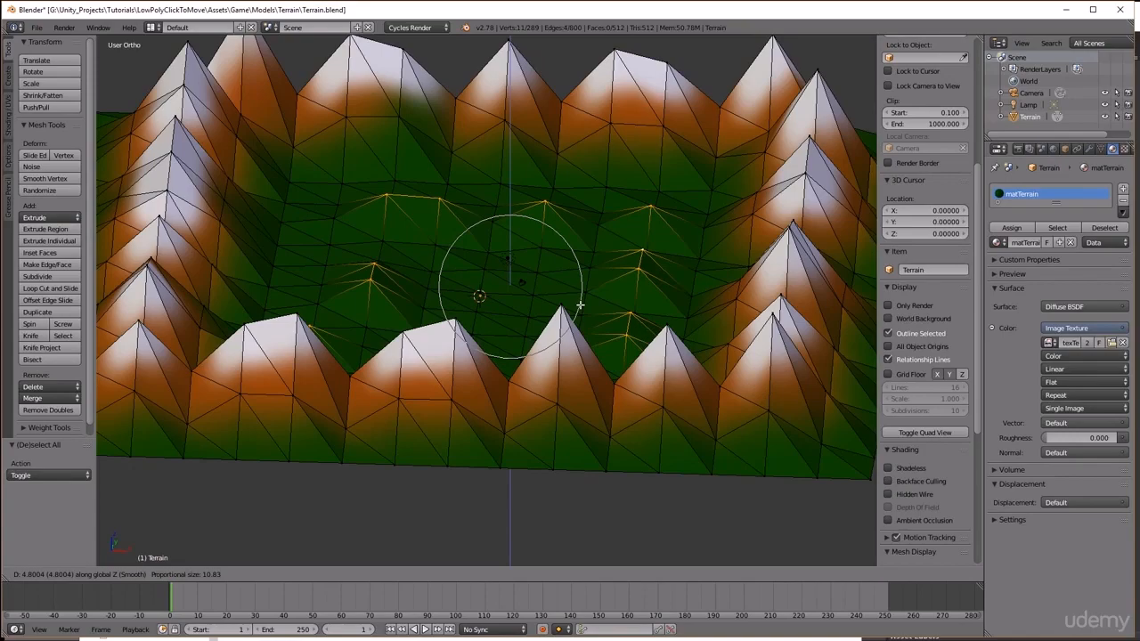
{"action": "left_click", "coordinate": [580, 306]}
Clear the vertex selection and switch the viewport to perspective projection
{"action": "middle_click_drag", "start_coordinate": [476, 293], "coordinate": [588, 314]}
{"action": "key", "text": "a"}
{"action": "scroll", "coordinate": [591, 316], "scroll_direction": "down", "scroll_amount": 3}
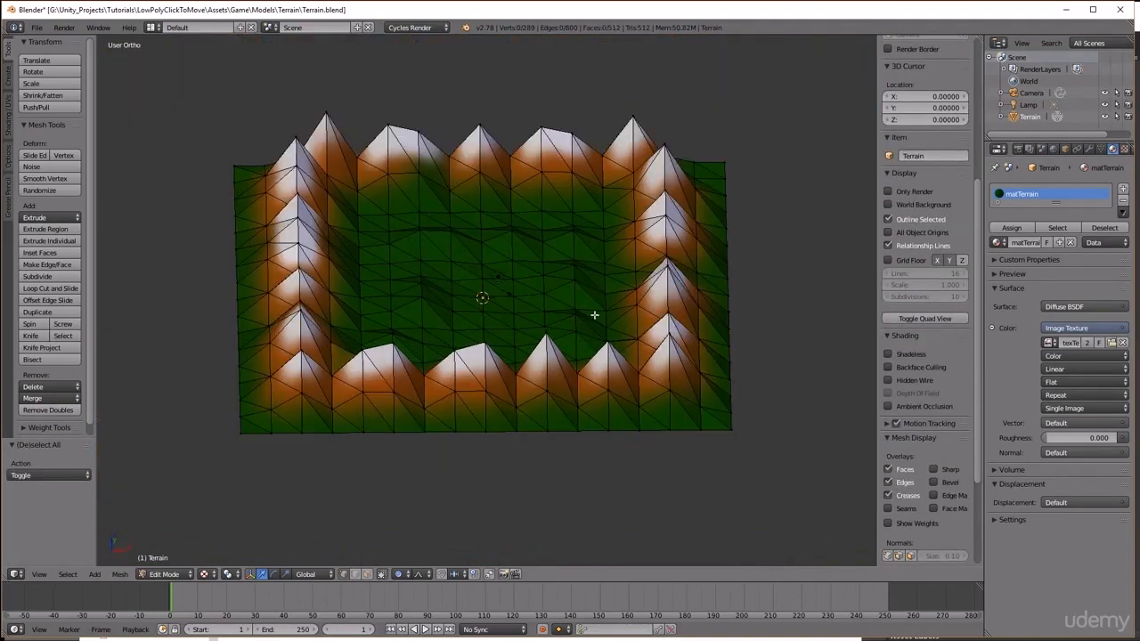
{"action": "key", "text": "KP_5"}
Examine the border hills and the uneven green centre of the terrain from several distances and angles
{"action": "scroll", "coordinate": [590, 317], "scroll_direction": "down", "scroll_amount": 3}
{"action": "mouse_move", "coordinate": [590, 317]}
{"action": "middle_mouse_down"}
{"action": "mouse_move", "coordinate": [585, 331]}
{"action": "mouse_move", "coordinate": [603, 308]}
{"action": "mouse_move", "coordinate": [603, 318]}
{"action": "middle_mouse_up"}
{"action": "scroll", "coordinate": [587, 325], "scroll_direction": "up", "scroll_amount": 2}
{"action": "scroll", "coordinate": [602, 317], "scroll_direction": "up", "scroll_amount": 2}
{"action": "scroll", "coordinate": [602, 317], "scroll_direction": "down", "scroll_amount": 2}
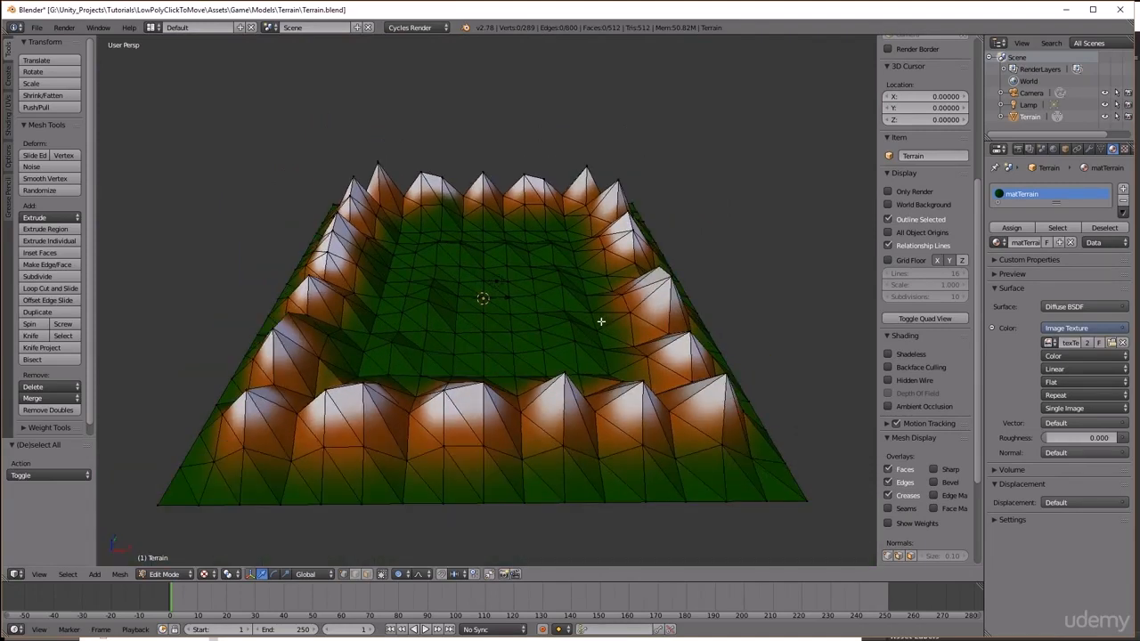
{"action": "scroll", "coordinate": [591, 325], "scroll_direction": "up", "scroll_amount": 2}
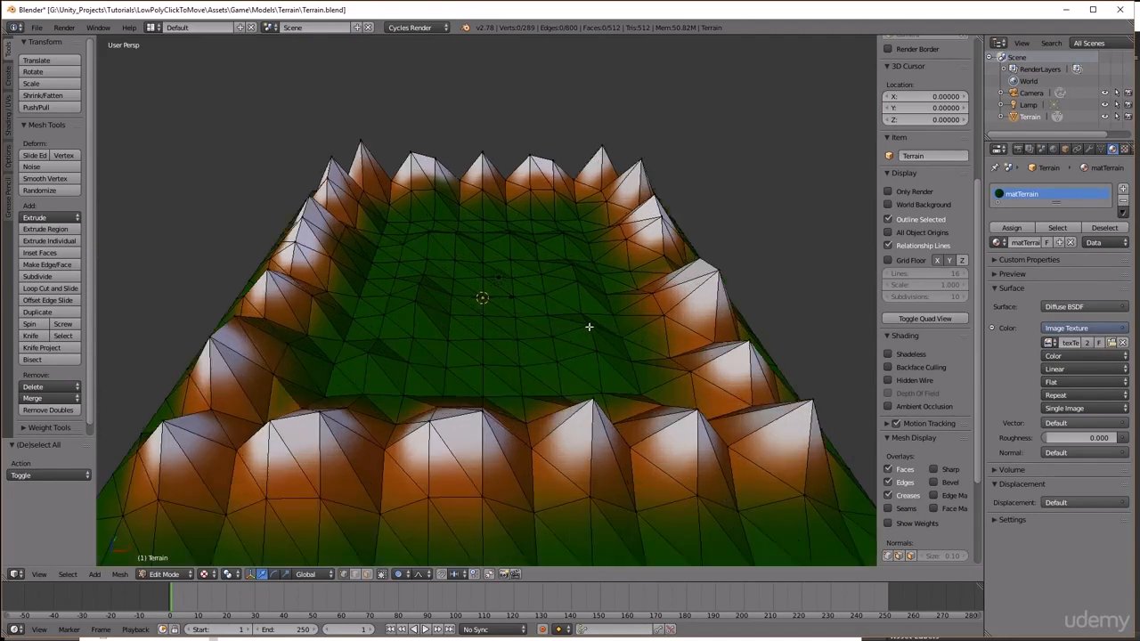
{"action": "scroll", "coordinate": [589, 327], "scroll_direction": "down", "scroll_amount": 2}
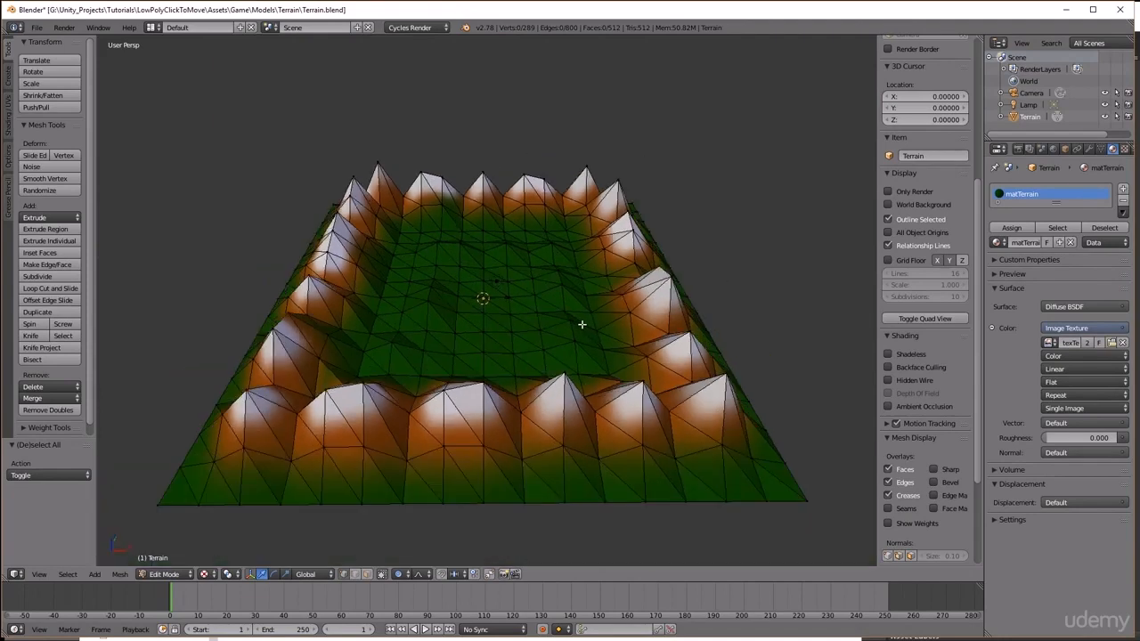
{"action": "middle_click_drag", "start_coordinate": [582, 324], "coordinate": [581, 263], "text": "shift"}
{"action": "mouse_move", "coordinate": [579, 318]}
{"action": "middle_mouse_down"}
{"action": "mouse_move", "coordinate": [552, 262]}
{"action": "mouse_move", "coordinate": [581, 296]}
{"action": "mouse_move", "coordinate": [573, 309]}
{"action": "middle_mouse_up"}
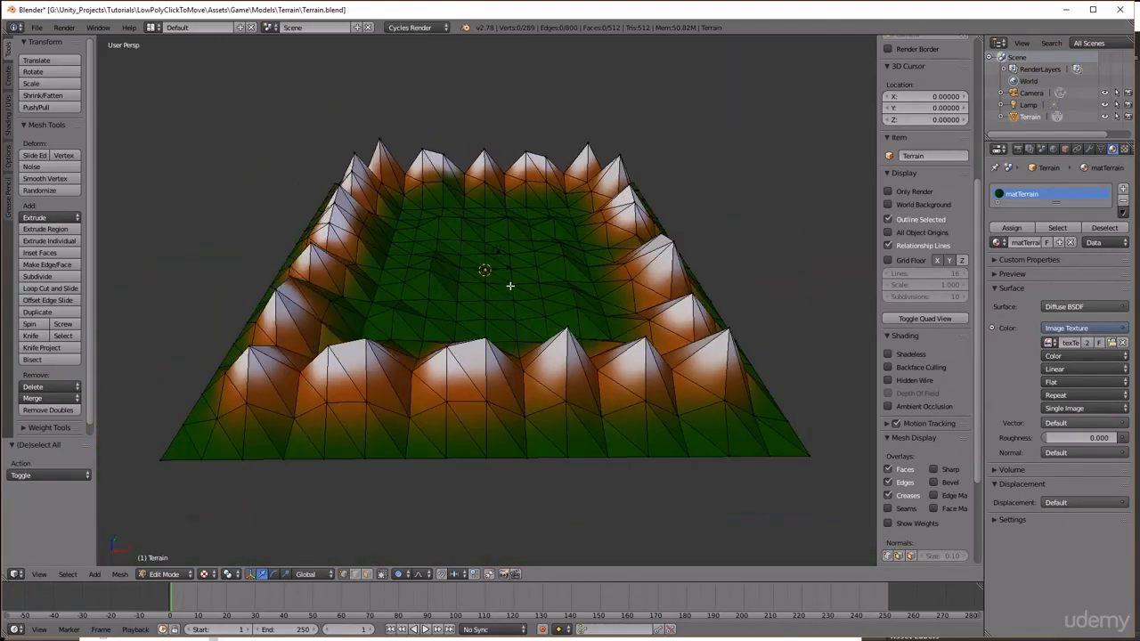
{"action": "middle_click_drag", "start_coordinate": [512, 283], "coordinate": [513, 301]}
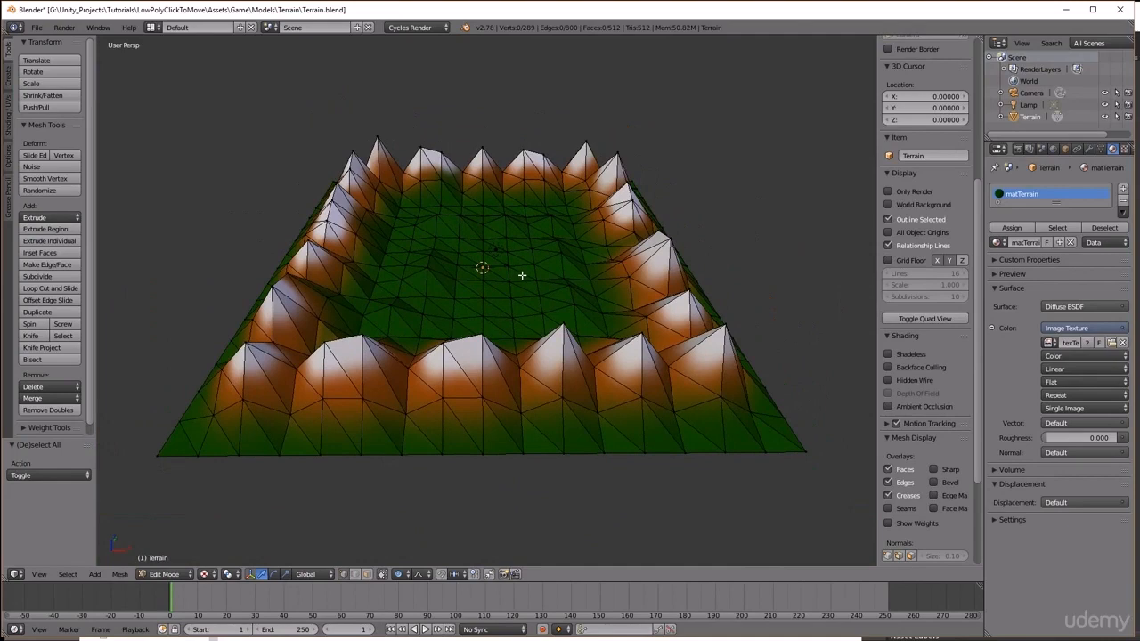
{"action": "right_click", "coordinate": [510, 280]}
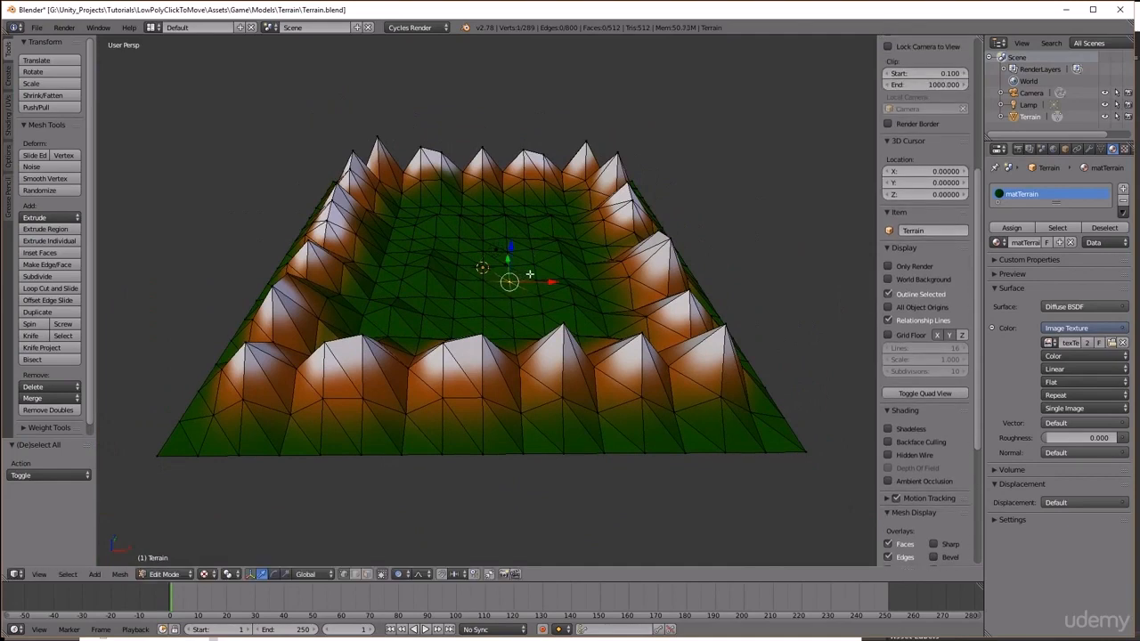
{"action": "mouse_move", "coordinate": [530, 275]}
{"action": "middle_mouse_down"}
{"action": "mouse_move", "coordinate": [554, 272]}
{"action": "mouse_move", "coordinate": [521, 272]}
{"action": "mouse_move", "coordinate": [542, 270]}
{"action": "mouse_move", "coordinate": [537, 255]}
{"action": "mouse_move", "coordinate": [542, 266]}
{"action": "middle_mouse_up"}
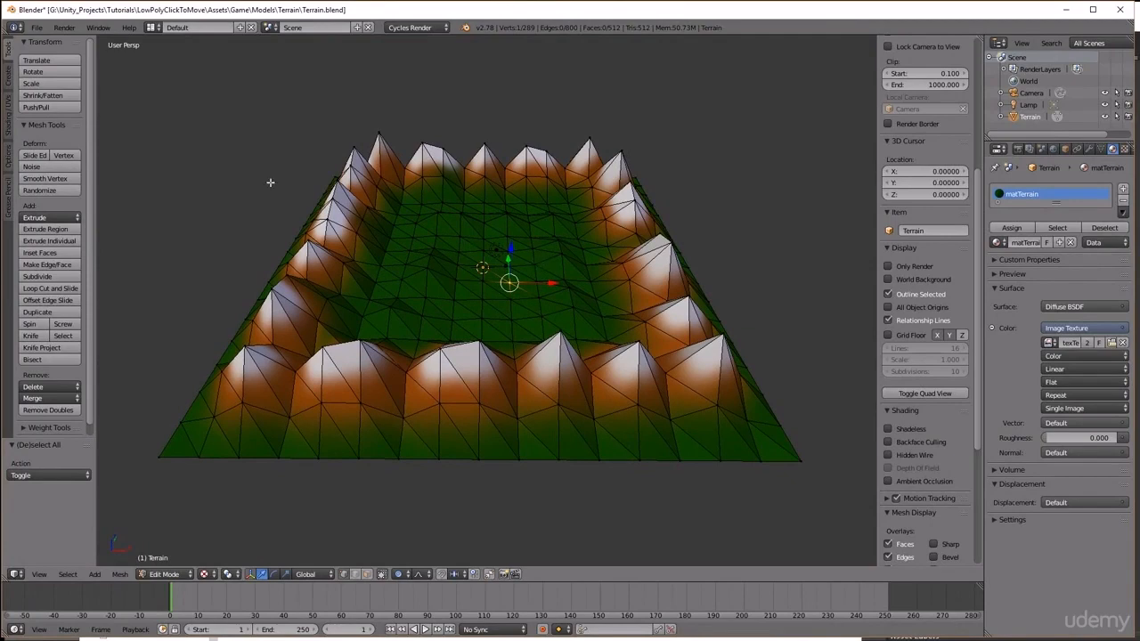
Save the Terrain.blend file and, in the UV Editing layout, save the texTerrain texture image
{"action": "left_click", "coordinate": [37, 30]}
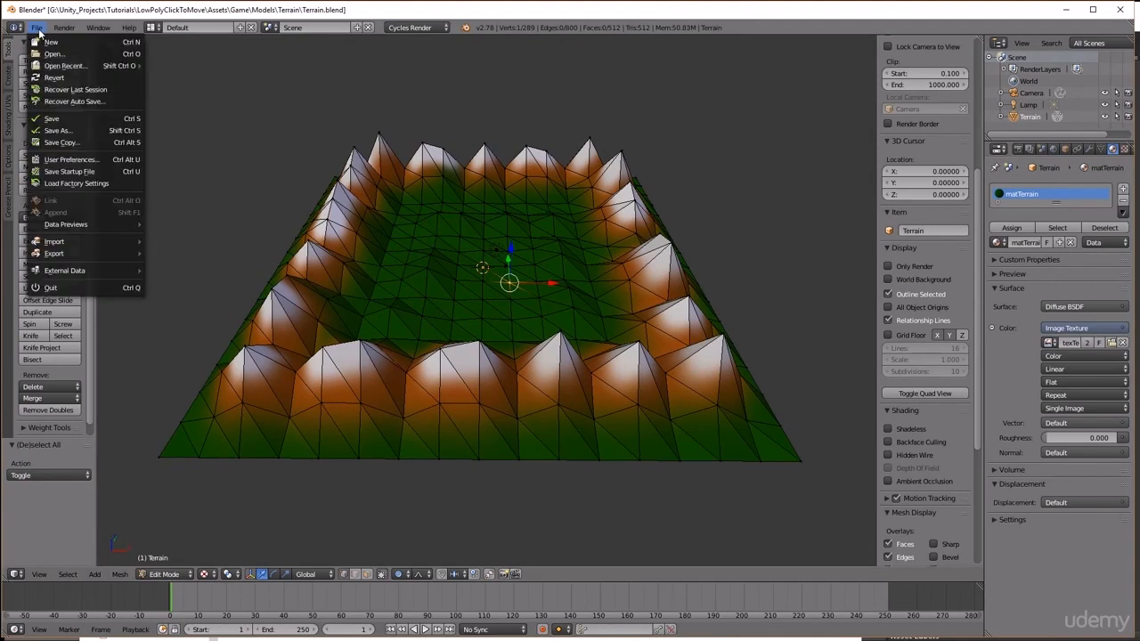
{"action": "left_click", "coordinate": [54, 118]}
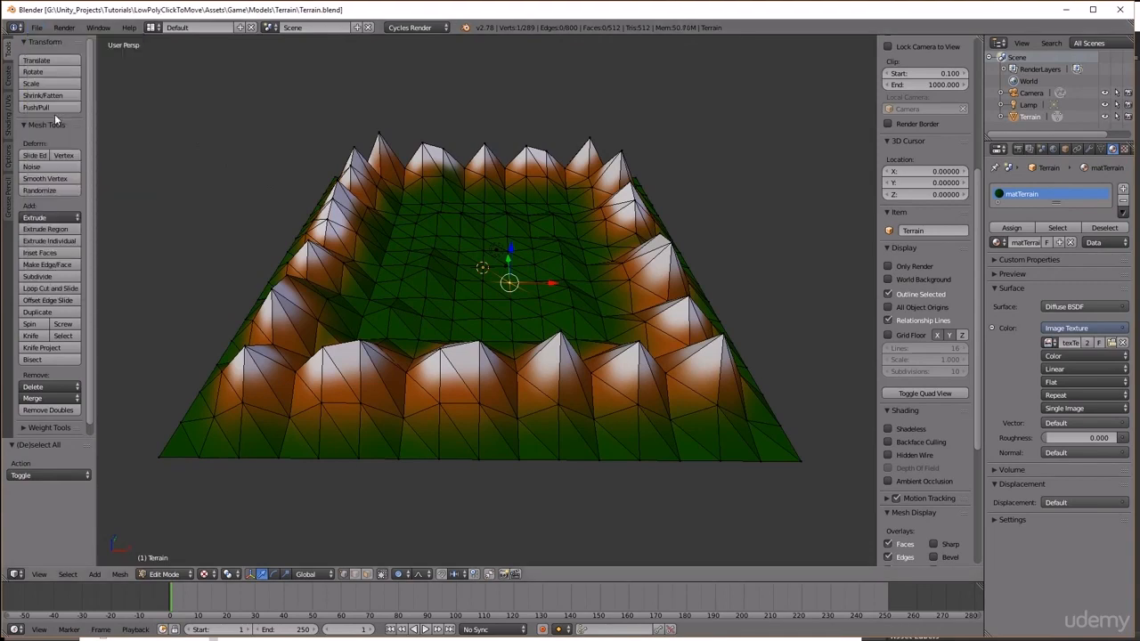
{"action": "left_click", "coordinate": [154, 28]}
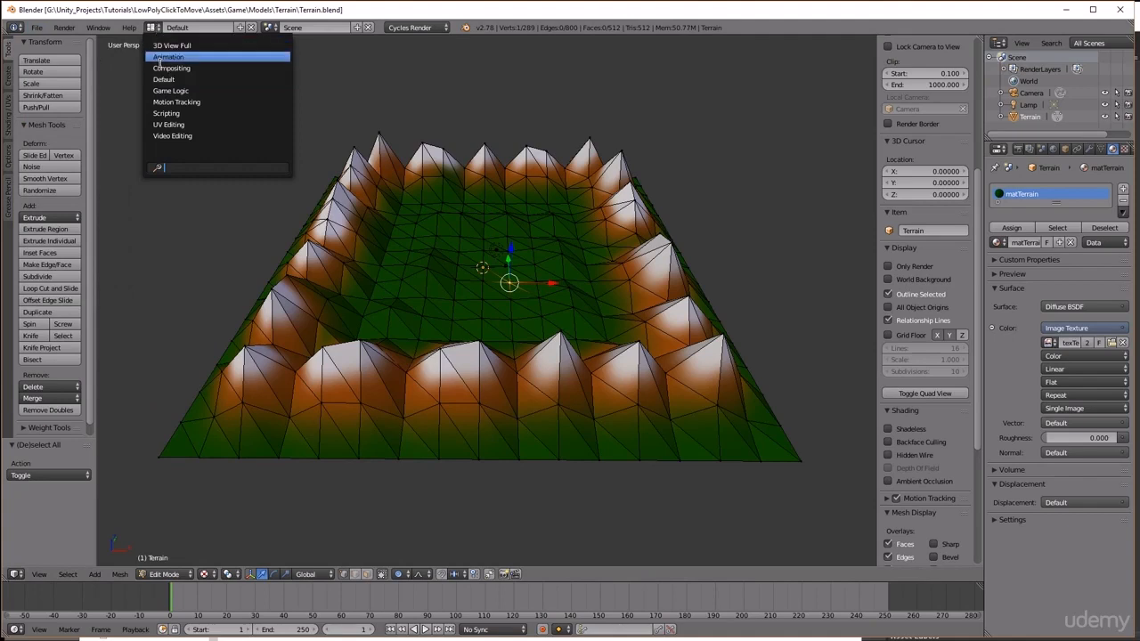
{"action": "left_click", "coordinate": [166, 125]}
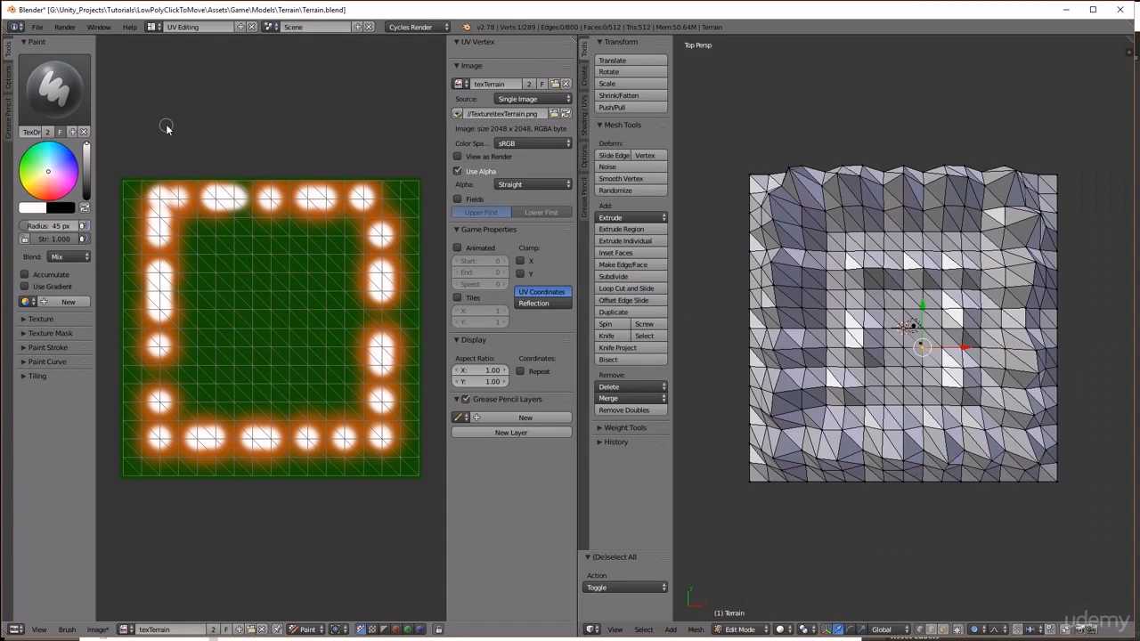
{"action": "left_click", "coordinate": [98, 630]}
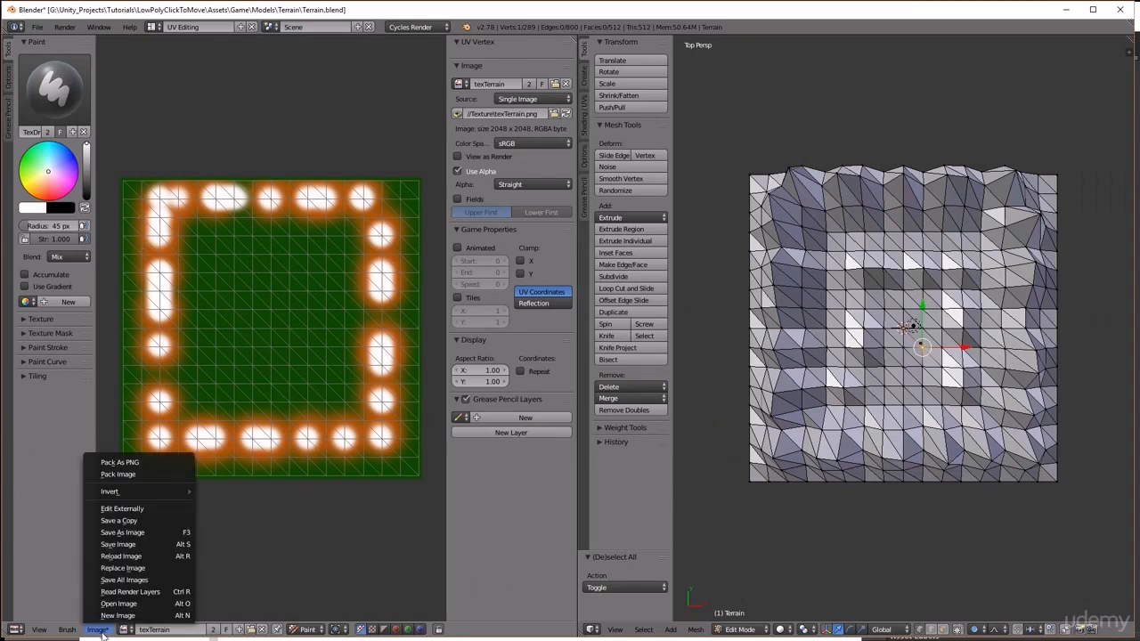
{"action": "left_click", "coordinate": [126, 544]}
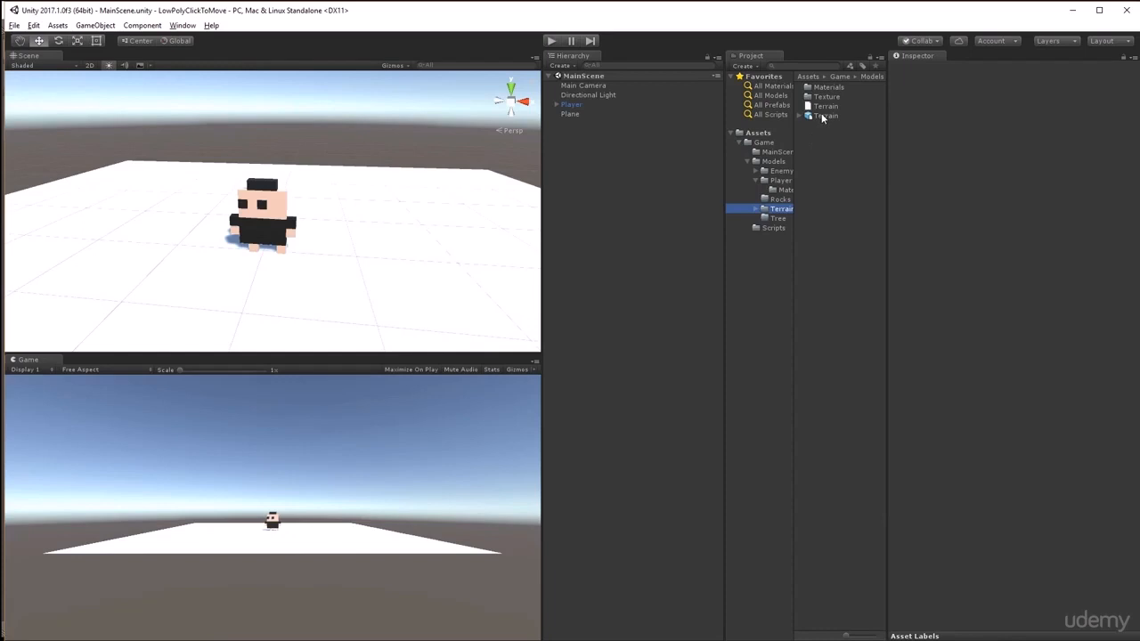
Switch to Unity and add the Terrain model to MainScene, viewing its hills in the scene
{"action": "left_click_drag", "start_coordinate": [821, 113], "coordinate": [599, 202]}
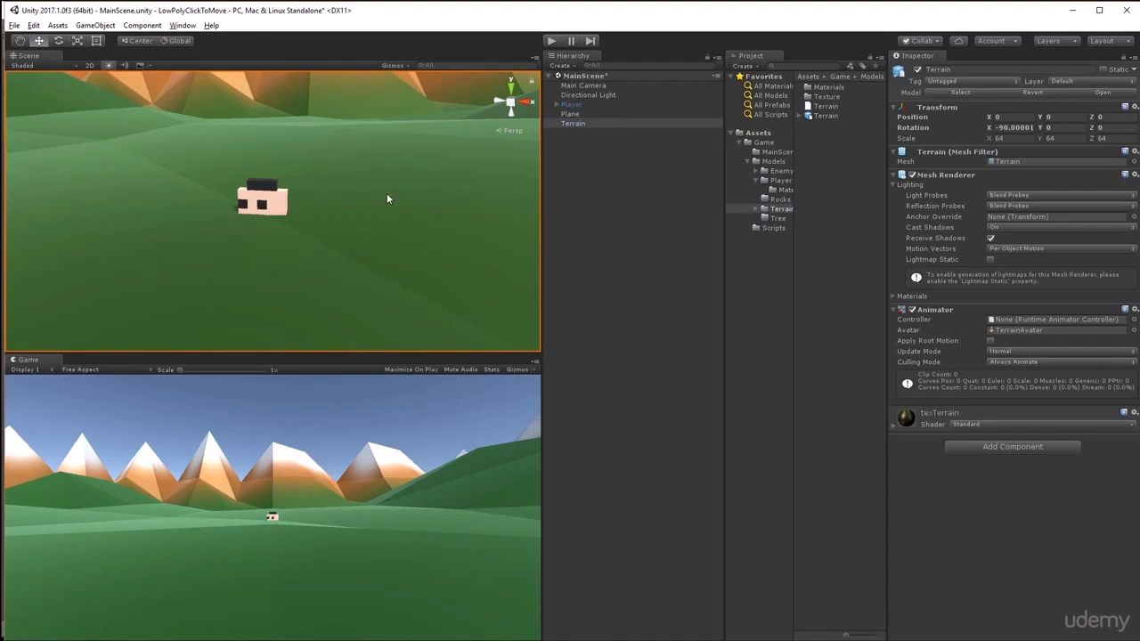
{"action": "right_click_drag", "start_coordinate": [280, 285], "coordinate": [430, 245]}
Set the Smoothness of the terrain's texTerrain material to 0
{"action": "left_click", "coordinate": [756, 209]}
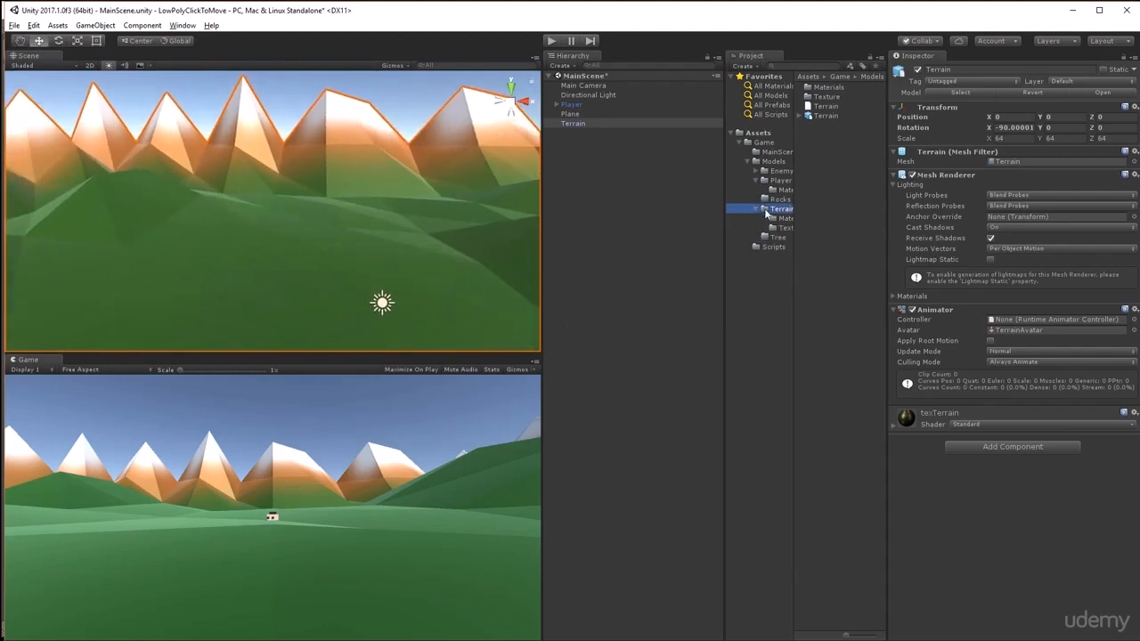
{"action": "left_click", "coordinate": [783, 218]}
{"action": "left_click", "coordinate": [830, 88]}
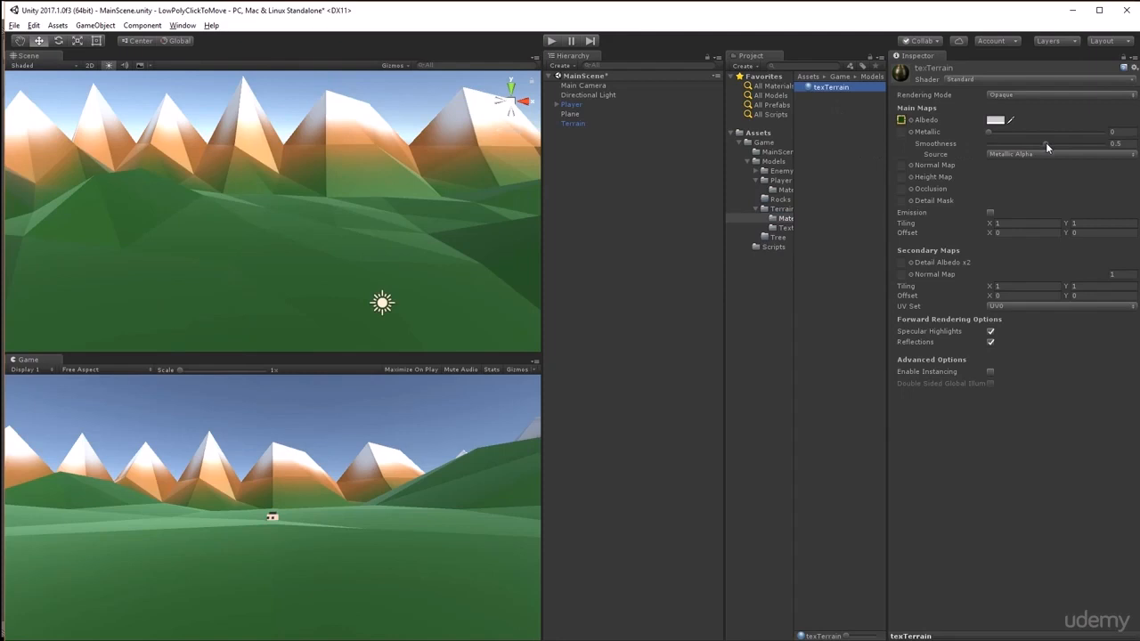
{"action": "left_click_drag", "start_coordinate": [1046, 143], "coordinate": [964, 150]}
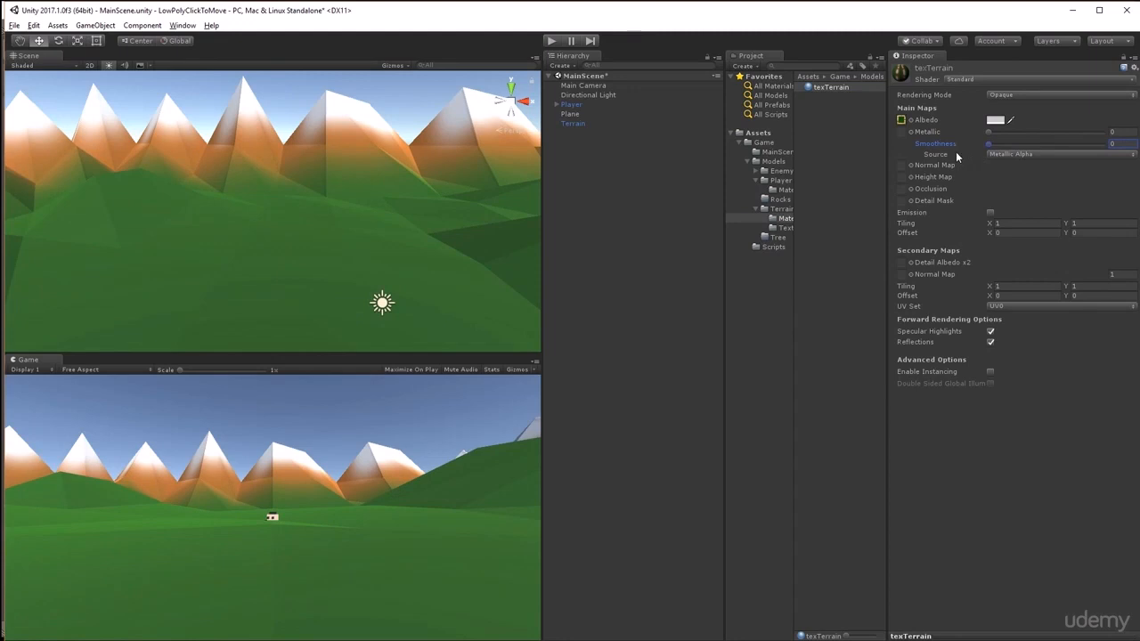
Raise the Player to a Y position of 0.44 and delete the Plane from the scene
{"action": "left_click", "coordinate": [581, 104]}
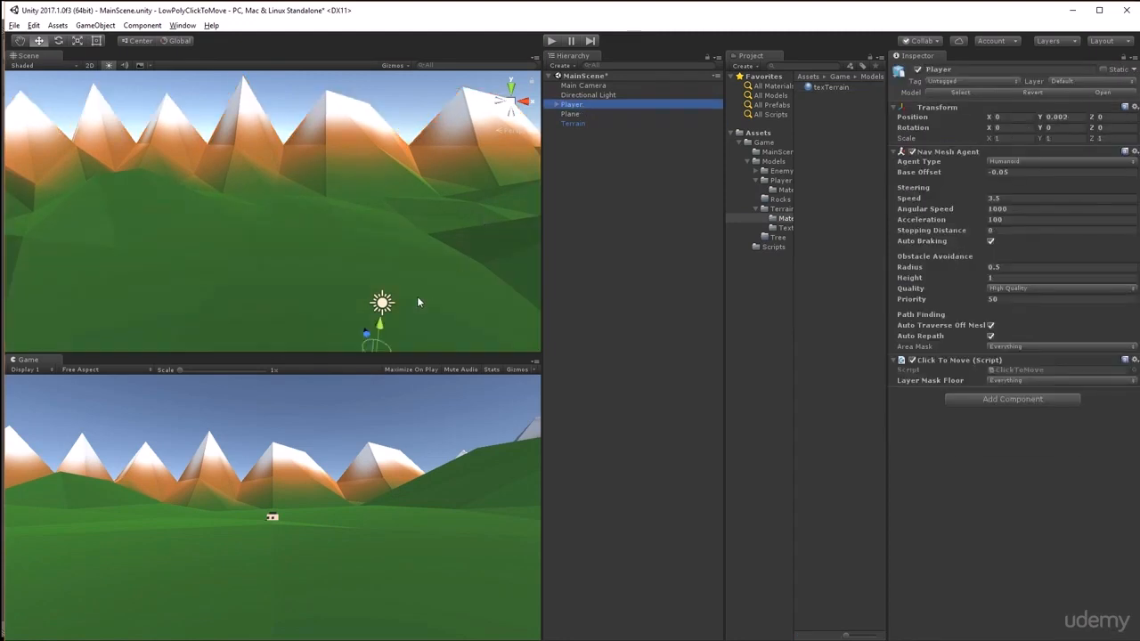
{"action": "left_click_drag", "start_coordinate": [380, 323], "coordinate": [383, 310]}
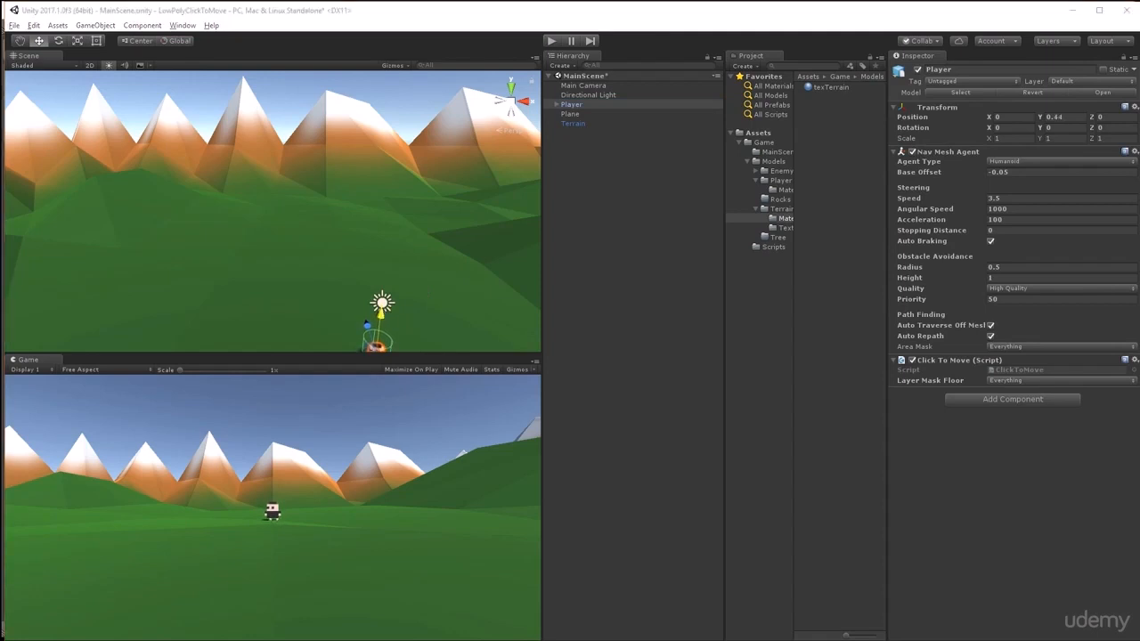
{"action": "left_click", "coordinate": [575, 114]}
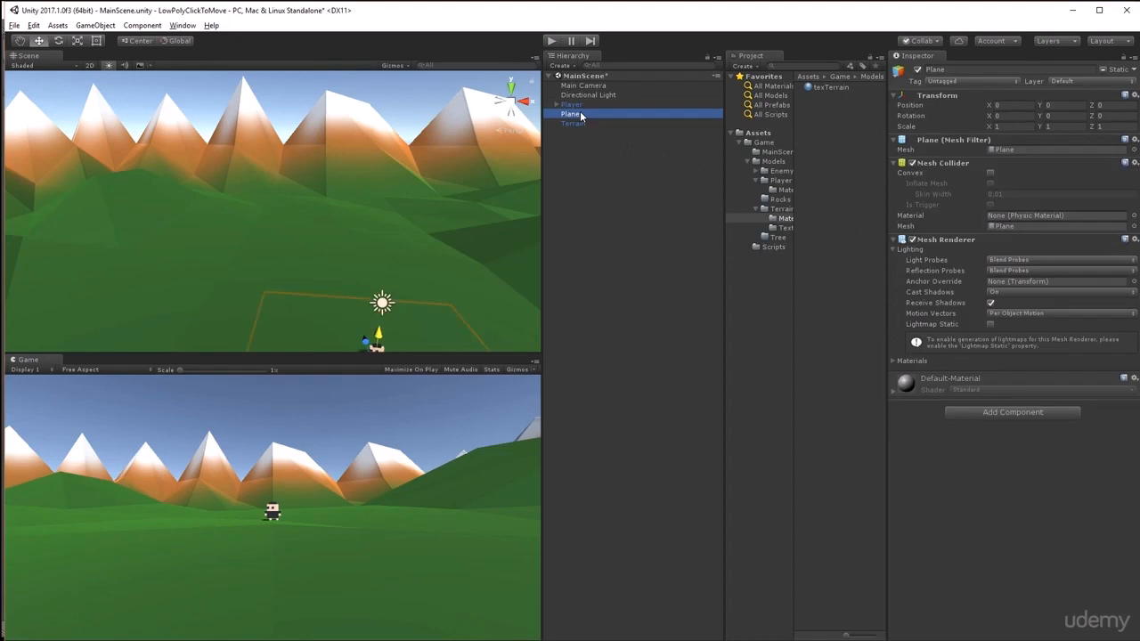
{"action": "key", "text": "Delete"}
Add a Mesh Collider component to the Terrain object
{"action": "left_click", "coordinate": [580, 112]}
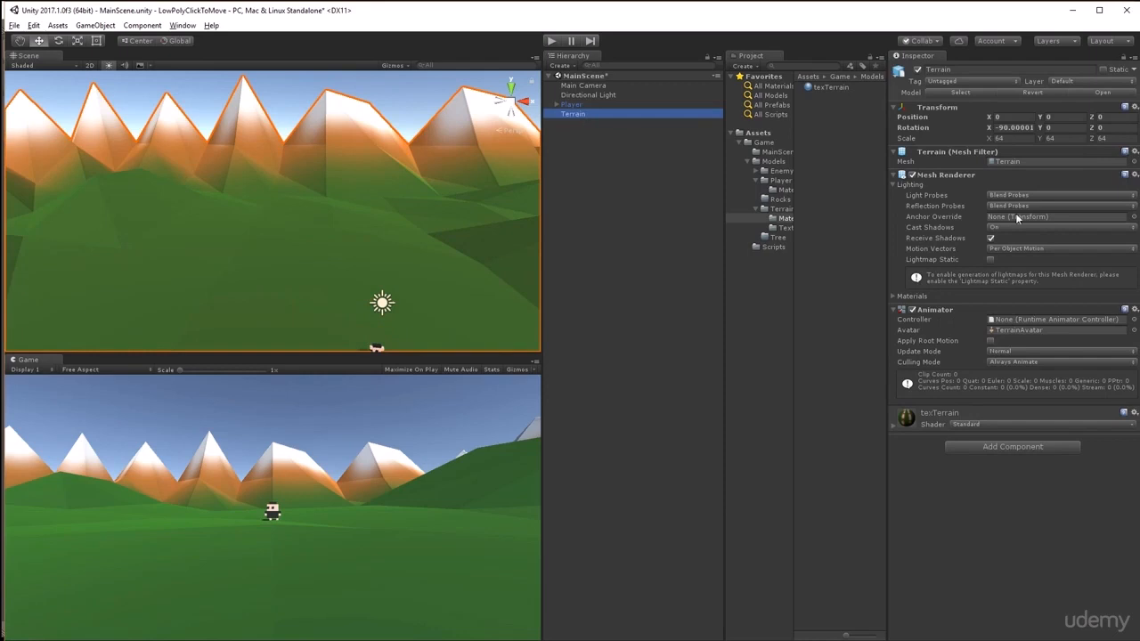
{"action": "left_click", "coordinate": [1033, 446]}
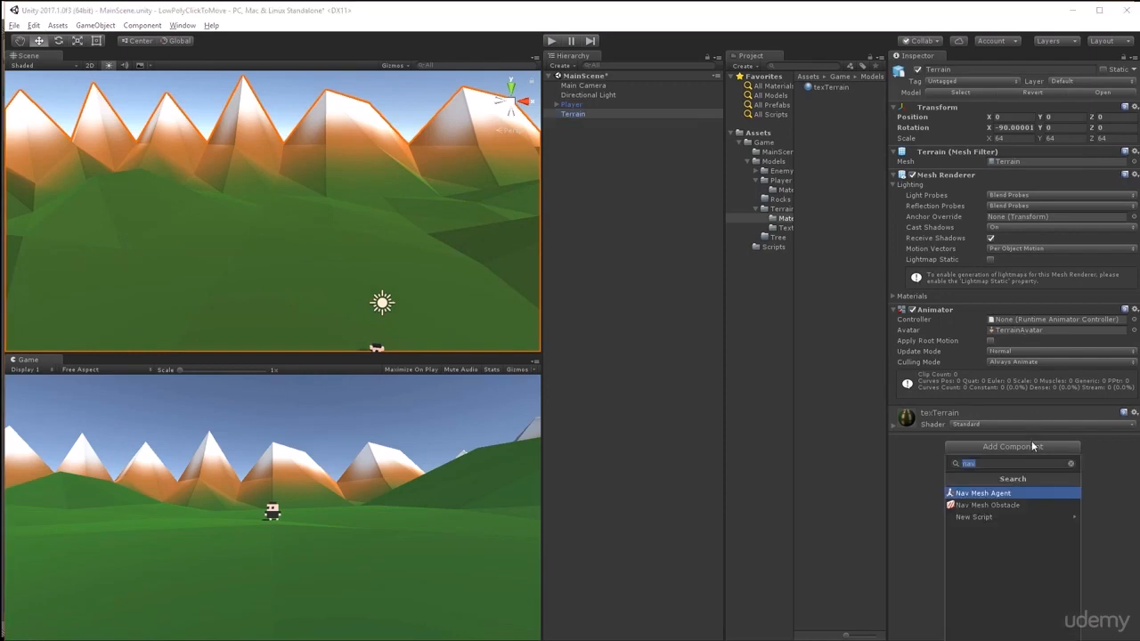
{"action": "type", "text": "mesh"}
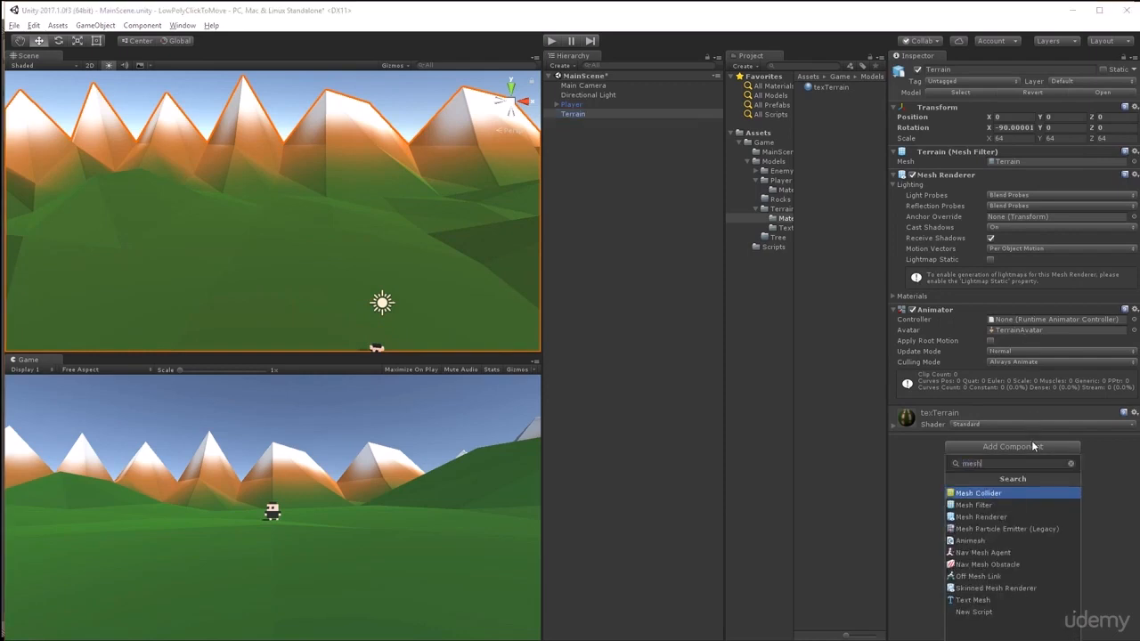
{"action": "left_click", "coordinate": [992, 492]}
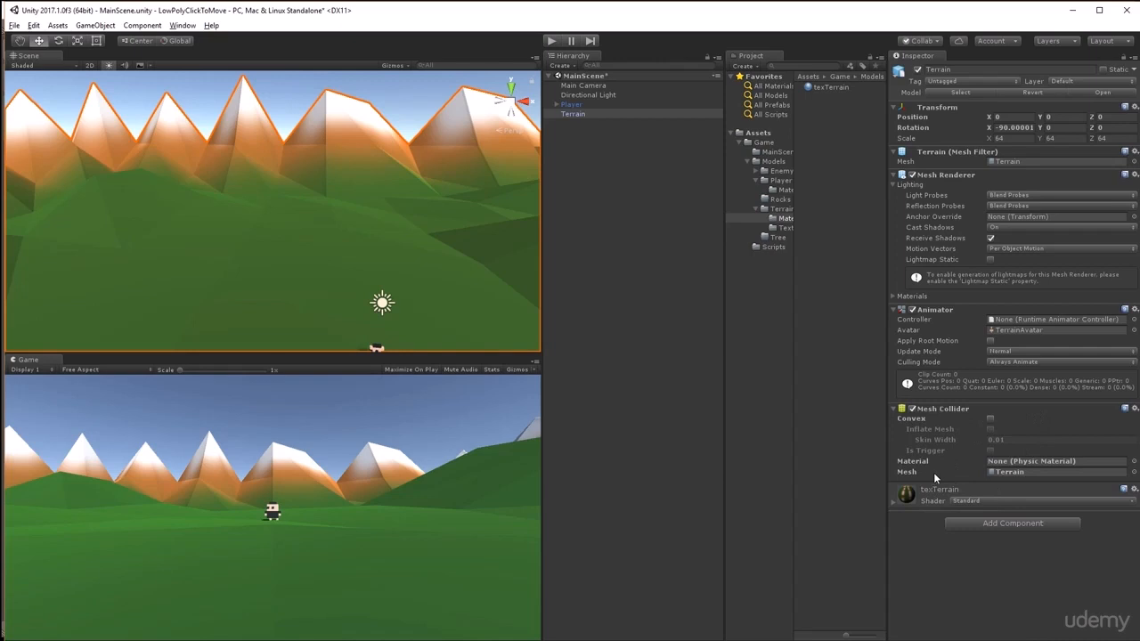
Mark the Terrain as Navigation Static and bake the NavMesh with an agent radius of 0.5 and a max slope of 45
{"action": "left_click", "coordinate": [598, 115]}
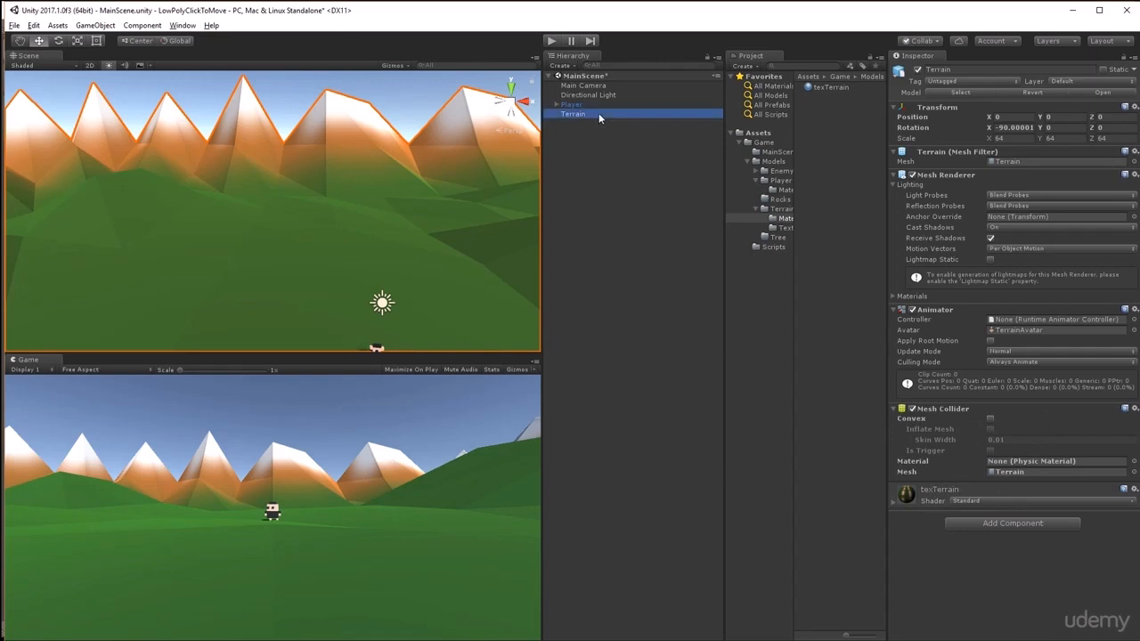
{"action": "left_click", "coordinate": [187, 26]}
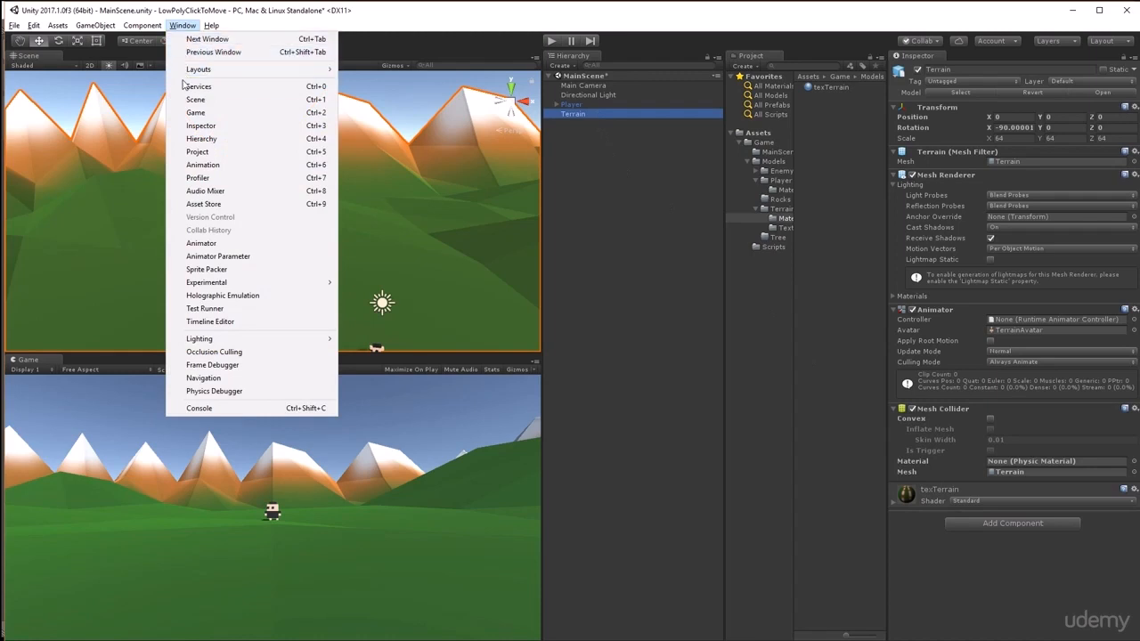
{"action": "left_click", "coordinate": [221, 378]}
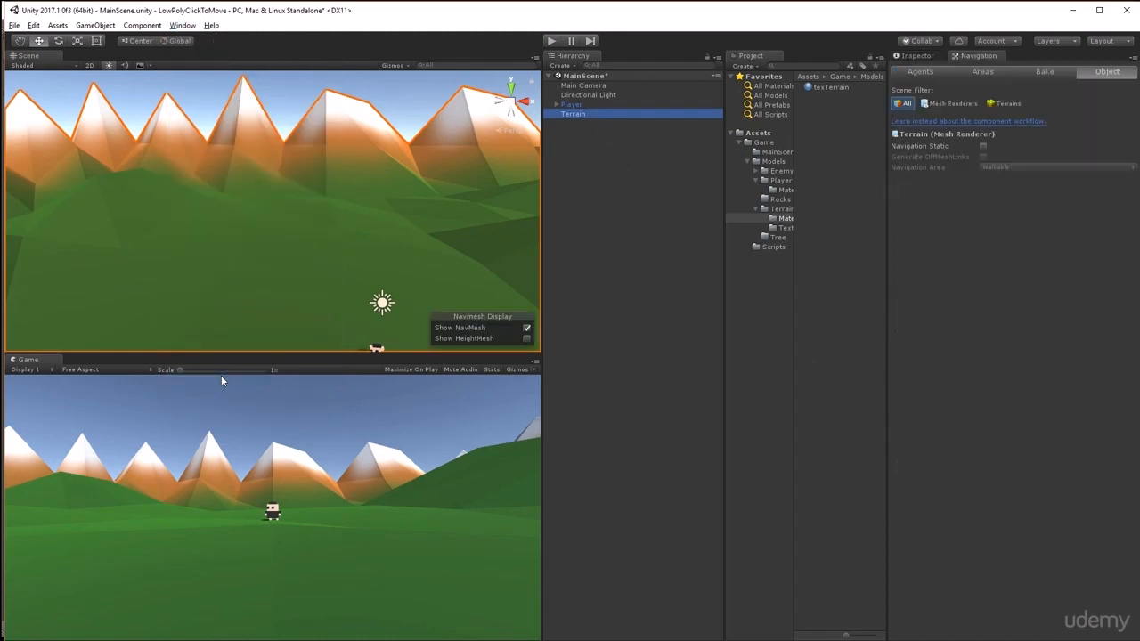
{"action": "left_click", "coordinate": [984, 148]}
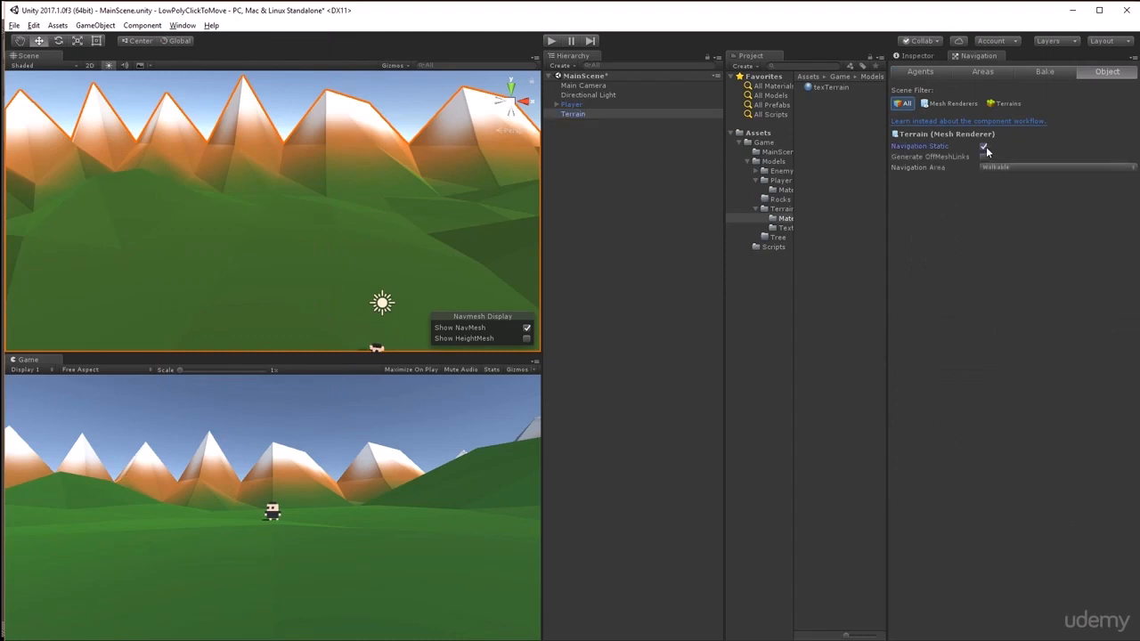
{"action": "left_click", "coordinate": [1049, 75]}
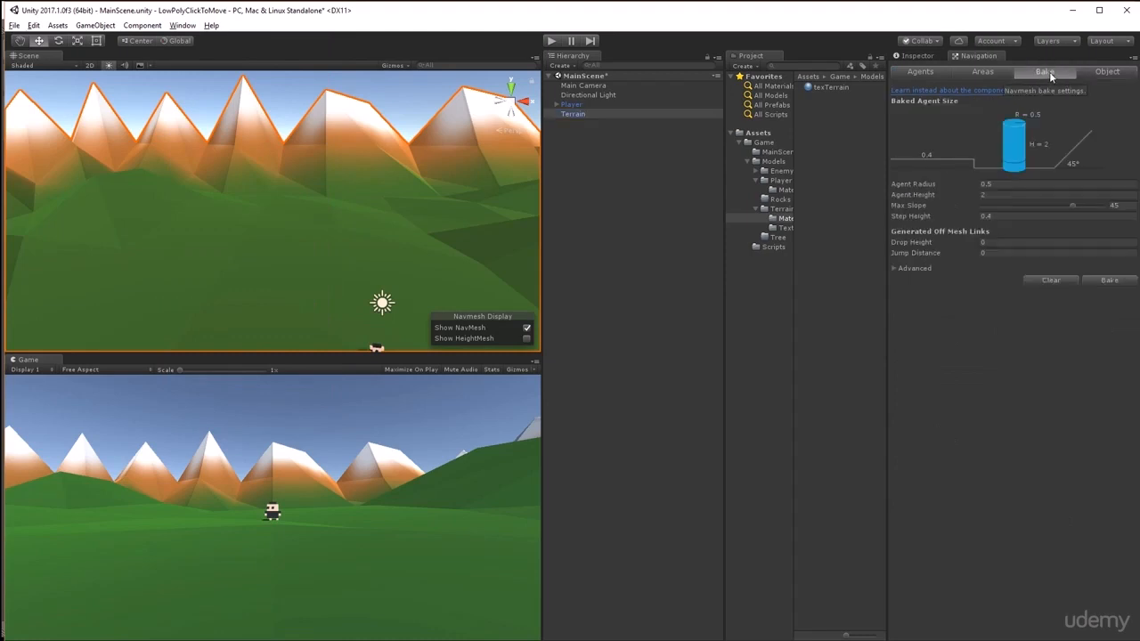
{"action": "left_click", "coordinate": [1112, 282]}
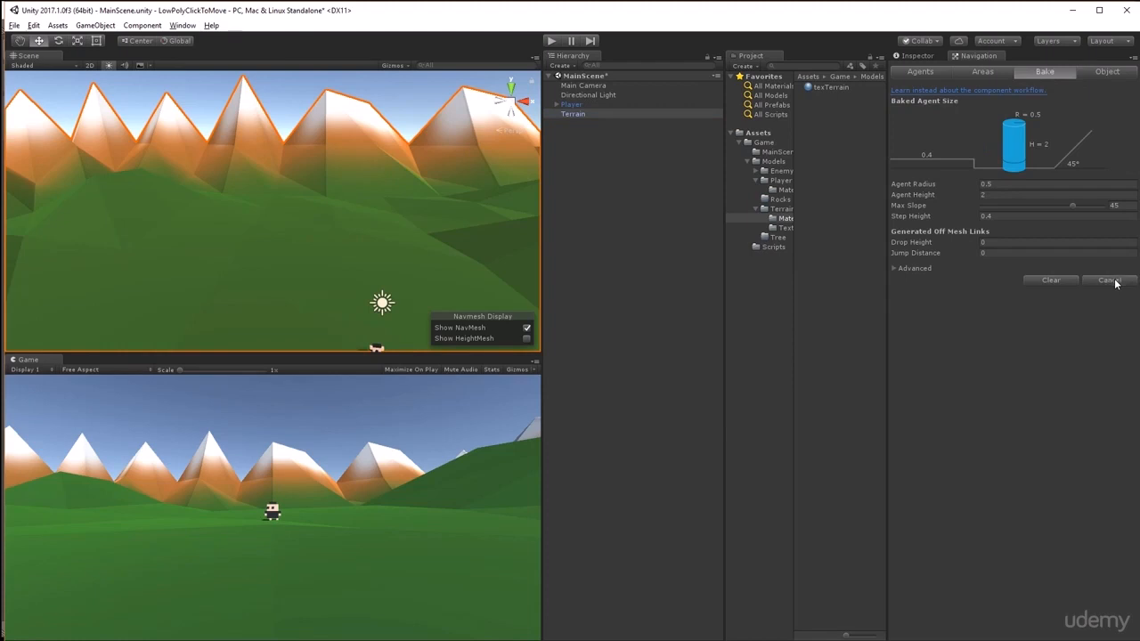
{"action": "scroll", "coordinate": [332, 239], "scroll_direction": "down", "scroll_amount": 5}
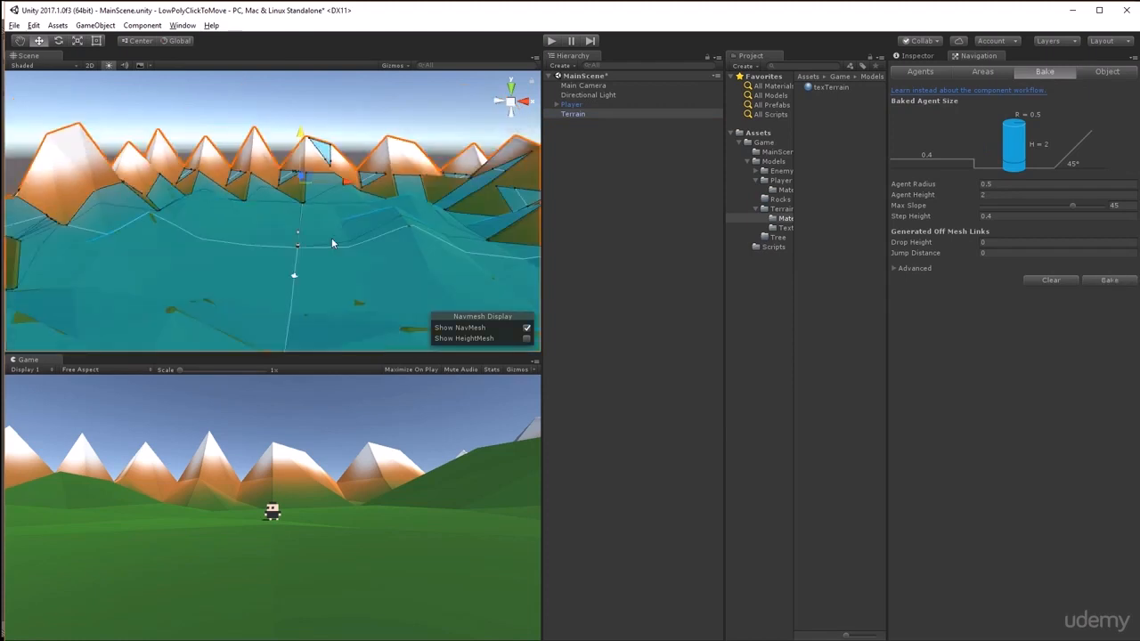
{"action": "scroll", "coordinate": [332, 238], "scroll_direction": "up", "scroll_amount": 5}
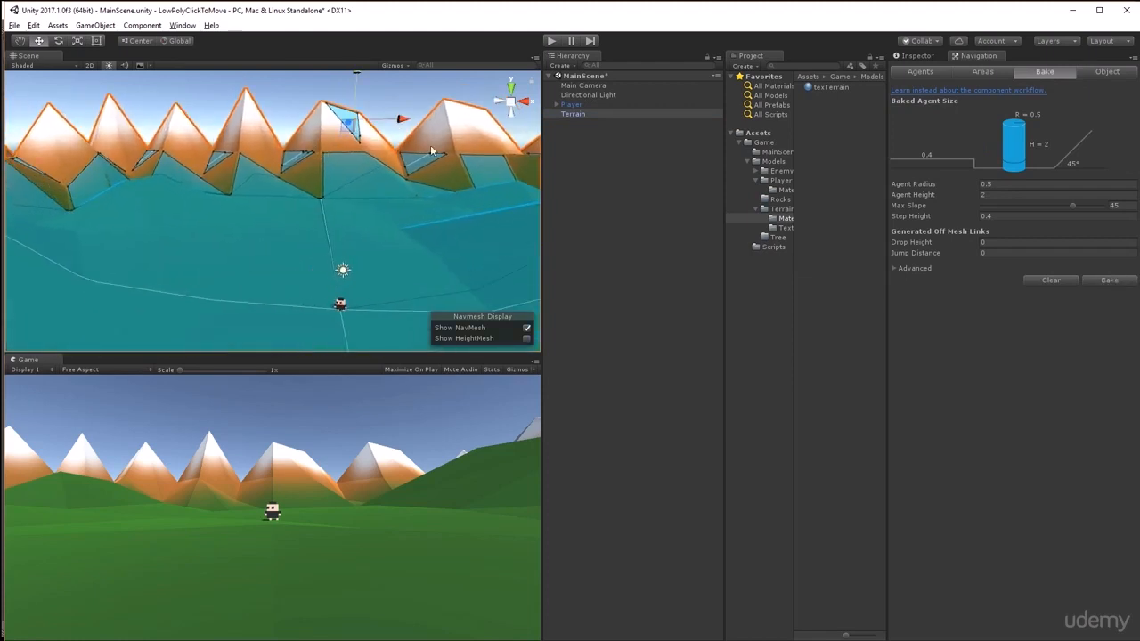
Play-test the scene by sending the player to several spots on the terrain, and stop the game
{"action": "left_click", "coordinate": [552, 42]}
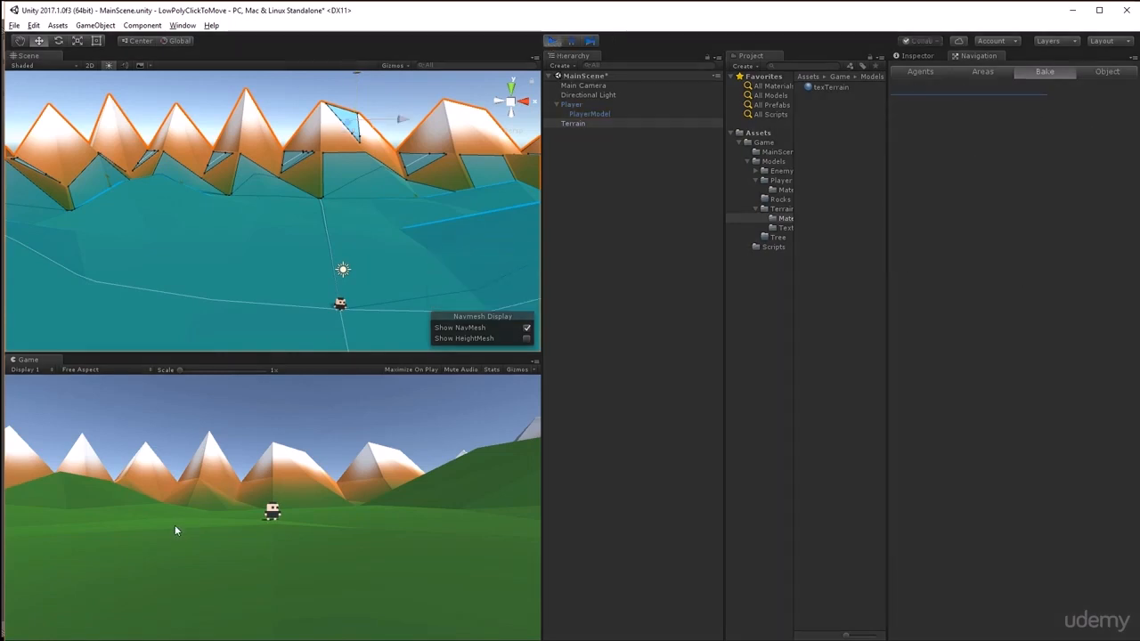
{"action": "left_click", "coordinate": [176, 530]}
{"action": "left_click", "coordinate": [429, 513]}
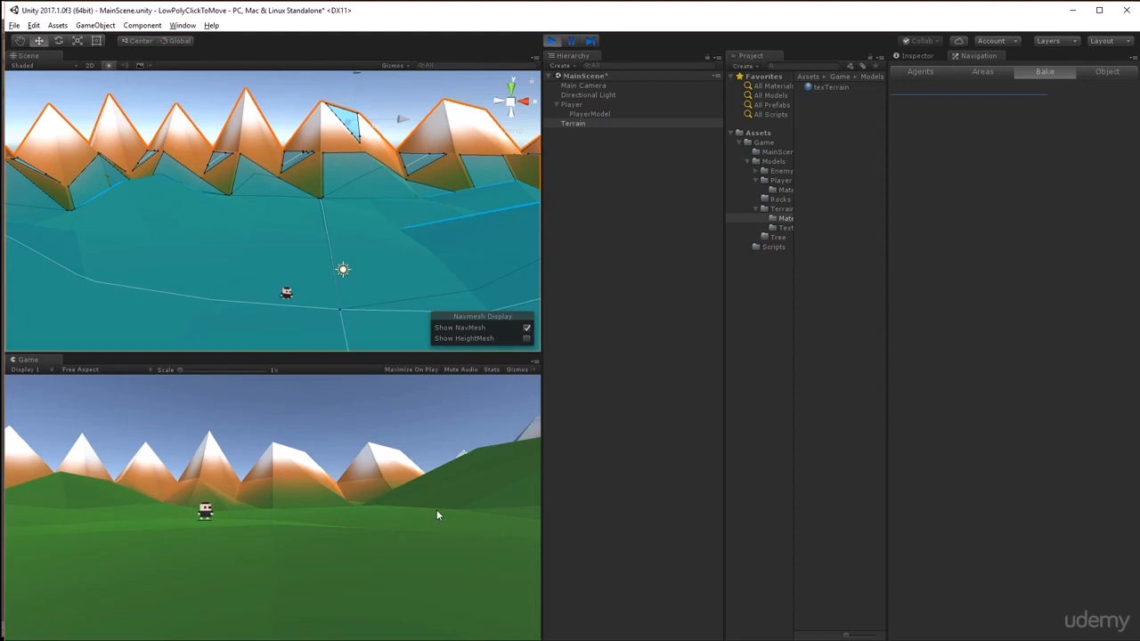
{"action": "left_click", "coordinate": [369, 550]}
{"action": "left_click", "coordinate": [437, 489]}
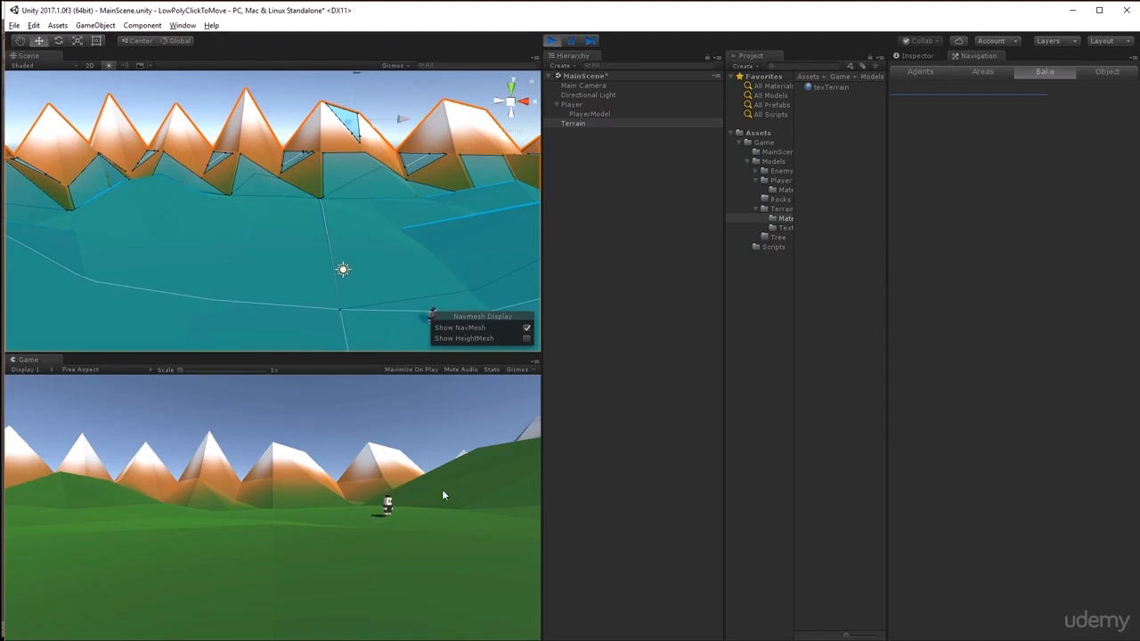
{"action": "left_click", "coordinate": [129, 496]}
{"action": "left_click", "coordinate": [106, 532]}
{"action": "left_click", "coordinate": [216, 520]}
{"action": "left_click", "coordinate": [551, 42]}
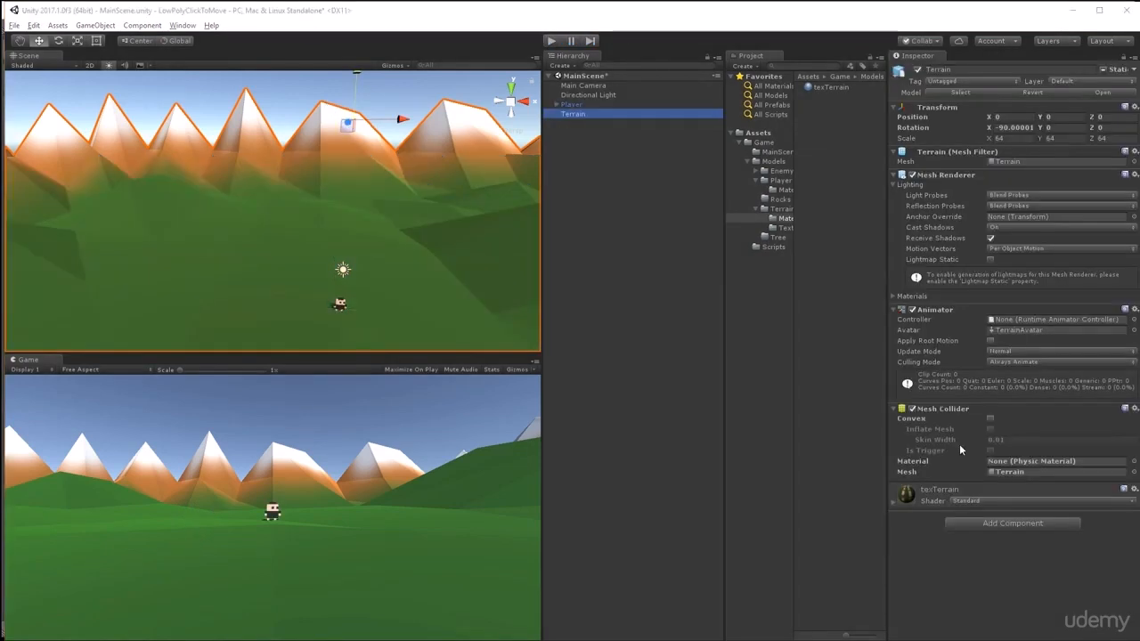
Add the Ghost model from the Enemy folder to the scene and place it beside the player at about X -3.3, Y 0.49
{"action": "left_click", "coordinate": [780, 171]}
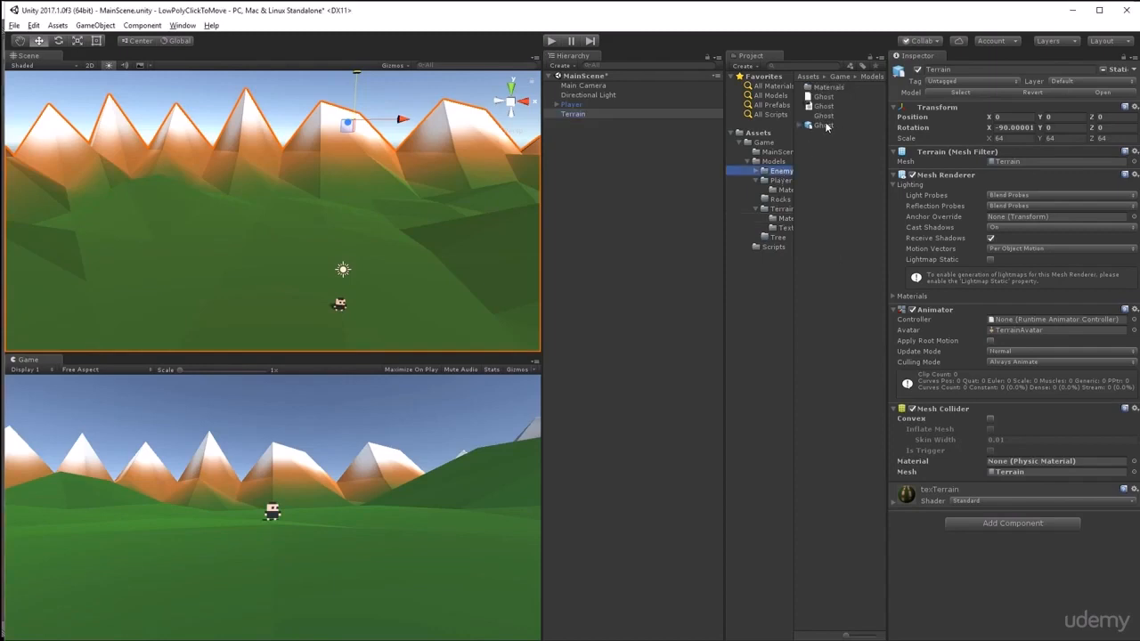
{"action": "left_click_drag", "start_coordinate": [824, 124], "coordinate": [603, 190]}
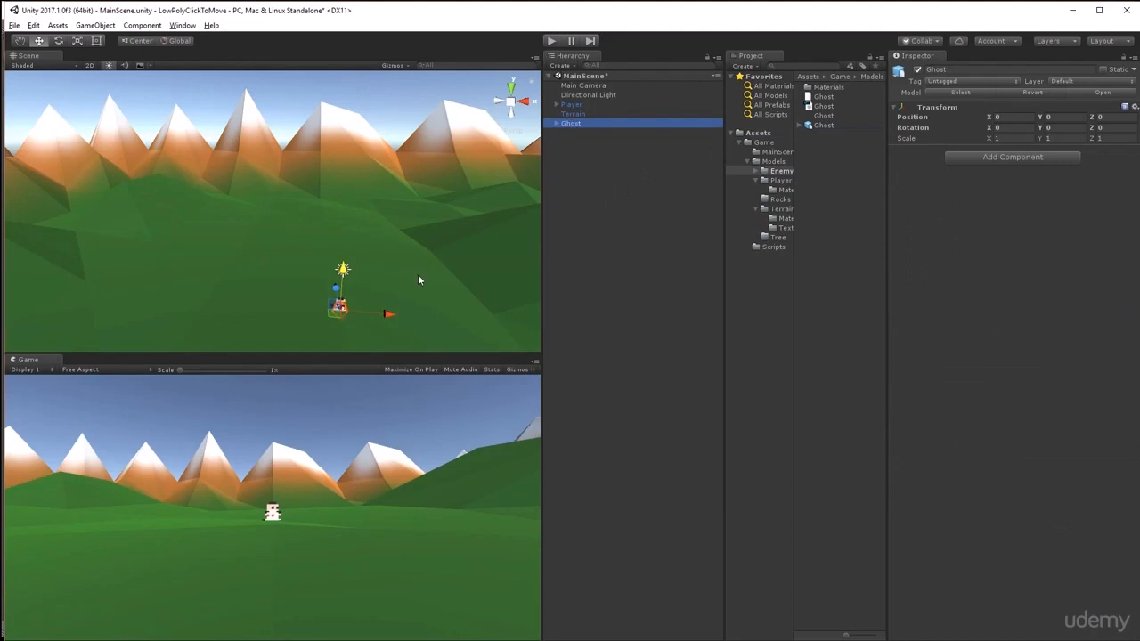
{"action": "left_click_drag", "start_coordinate": [388, 313], "coordinate": [329, 309]}
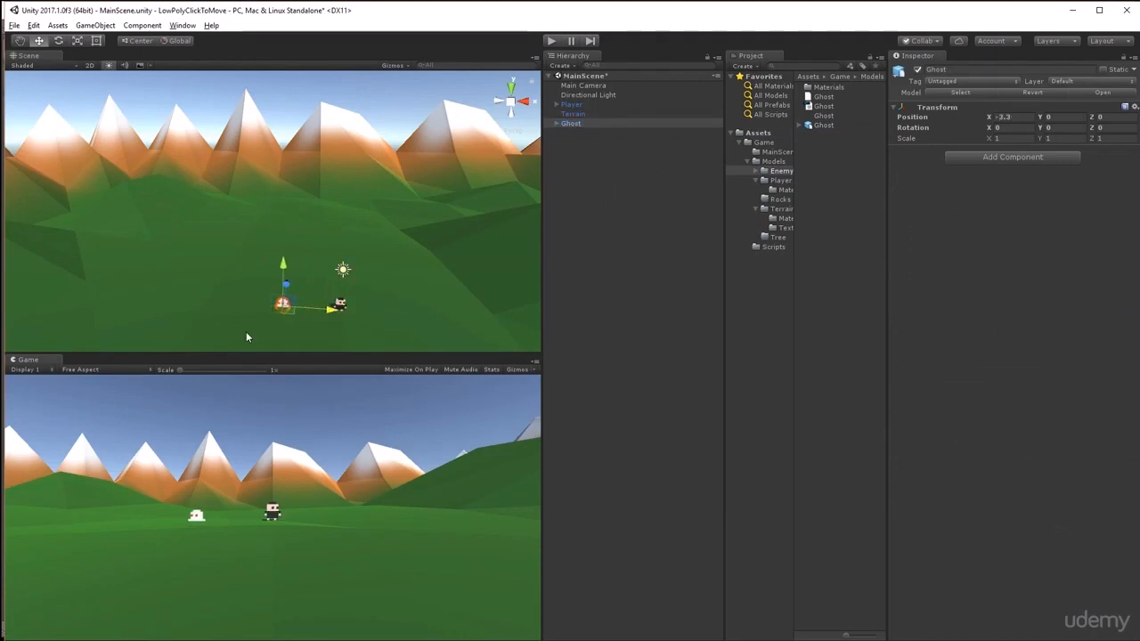
{"action": "left_click_drag", "start_coordinate": [283, 267], "coordinate": [284, 260]}
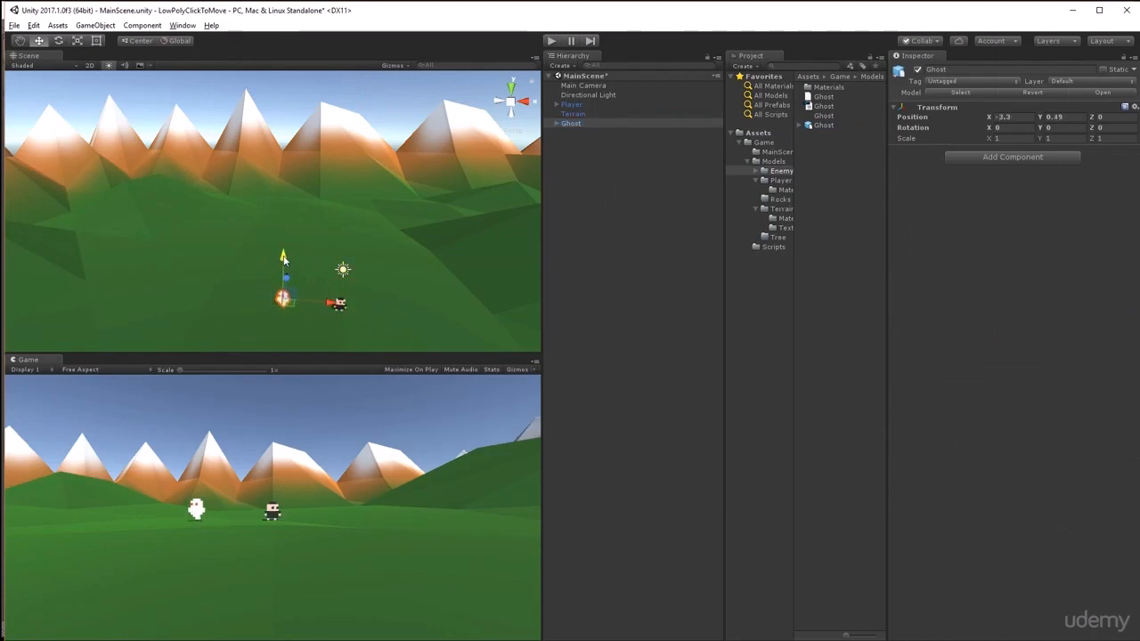
{"action": "left_click", "coordinate": [574, 124]}
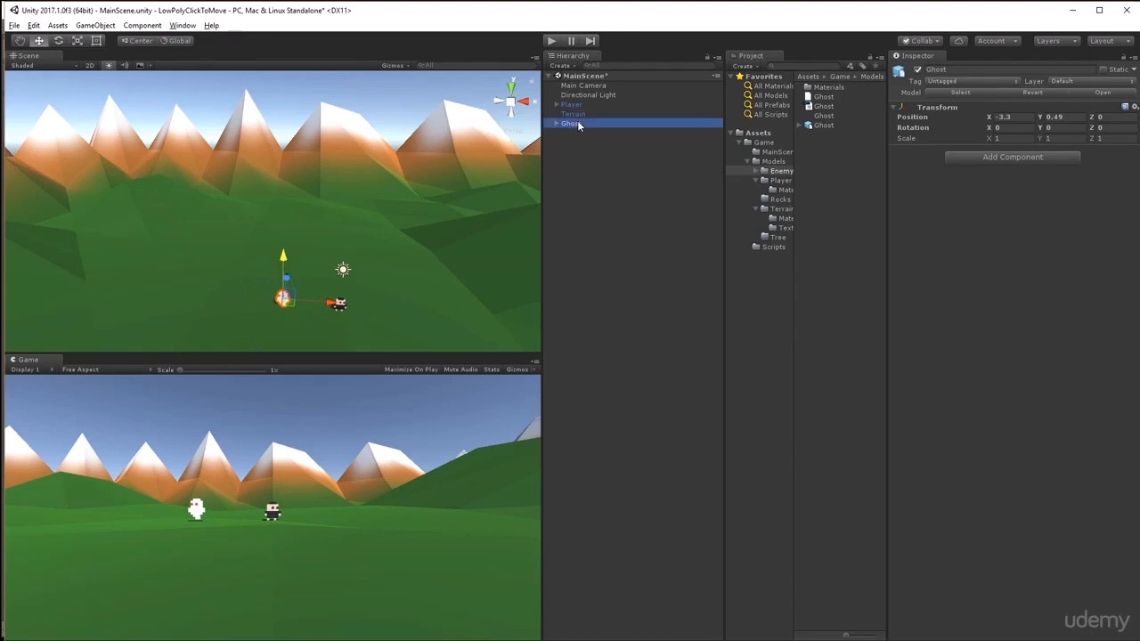
Import the EnemyAI and Health scripts into the project's Scripts folder
{"action": "left_click", "coordinate": [775, 247]}
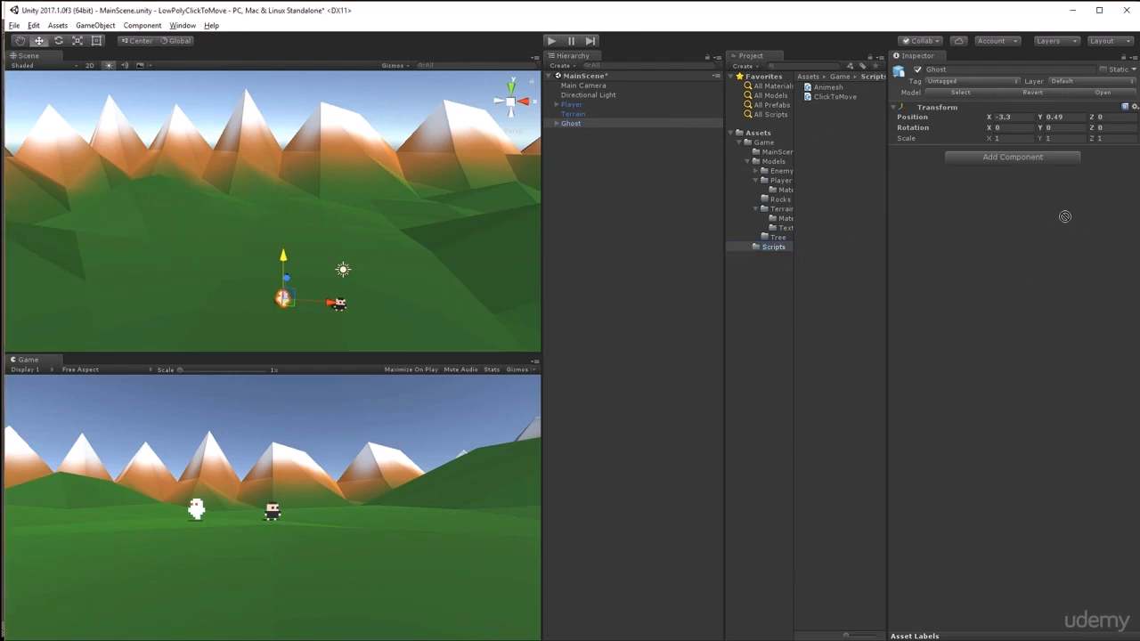
{"action": "left_click_drag", "start_coordinate": [1064, 217], "coordinate": [856, 229]}
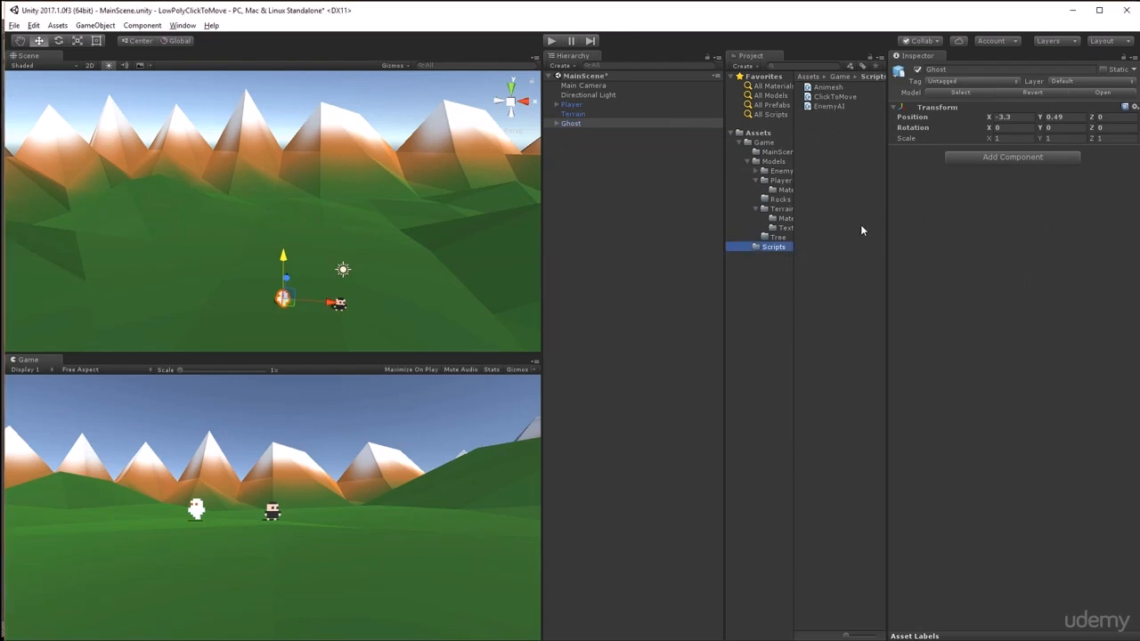
{"action": "left_click_drag", "start_coordinate": [1133, 245], "coordinate": [848, 235]}
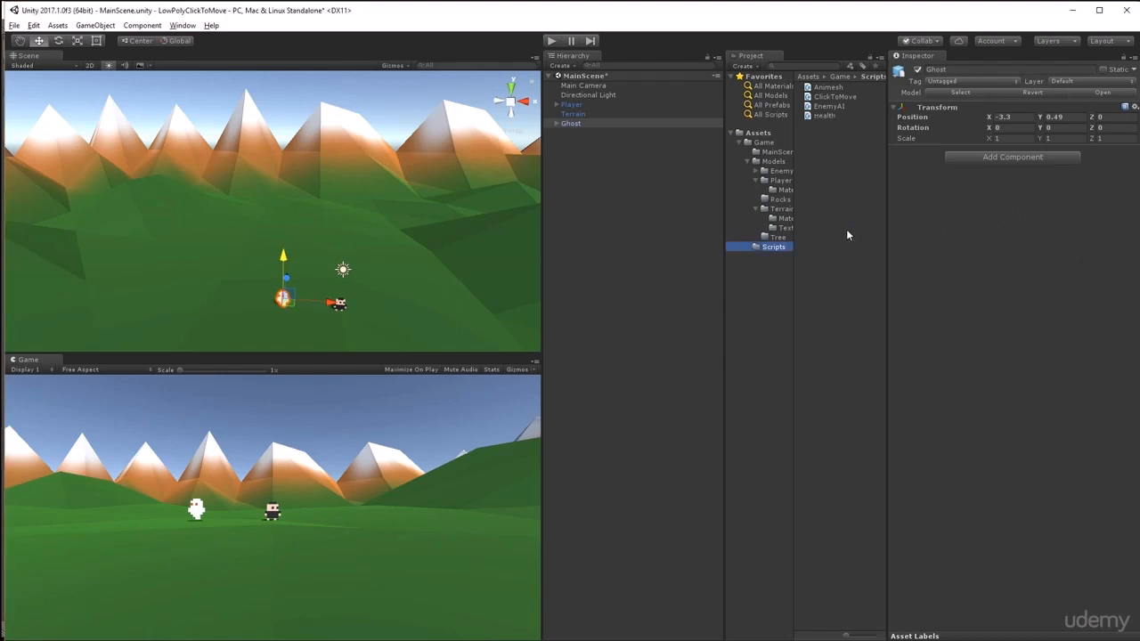
Add a Nav Mesh Agent component to the Ghost and set its height to 1
{"action": "left_click", "coordinate": [629, 125]}
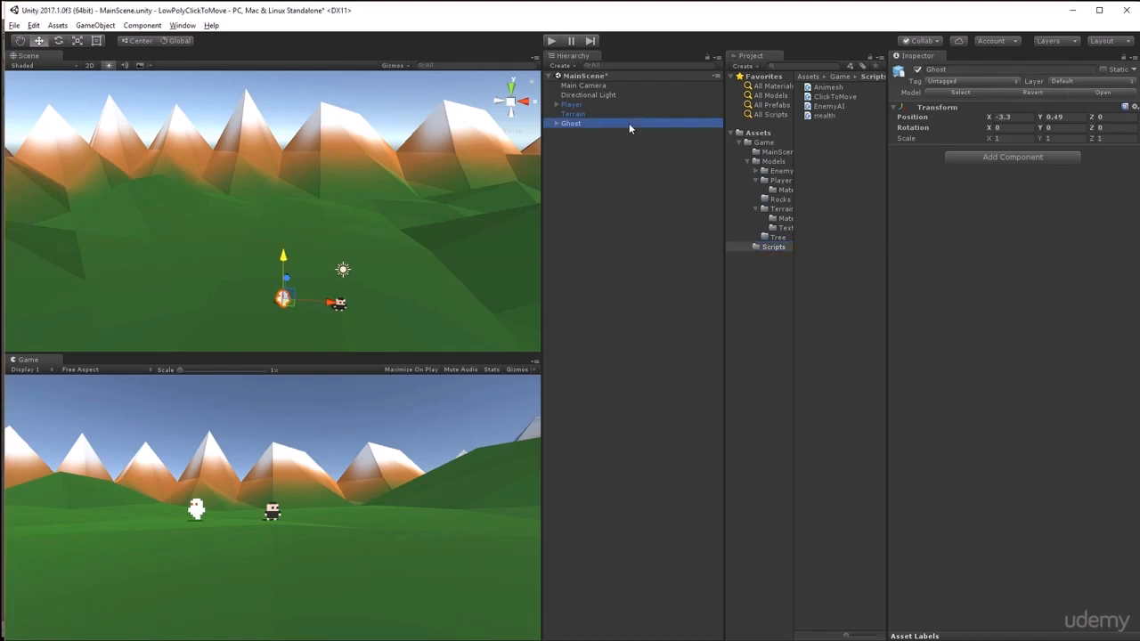
{"action": "left_click", "coordinate": [973, 157]}
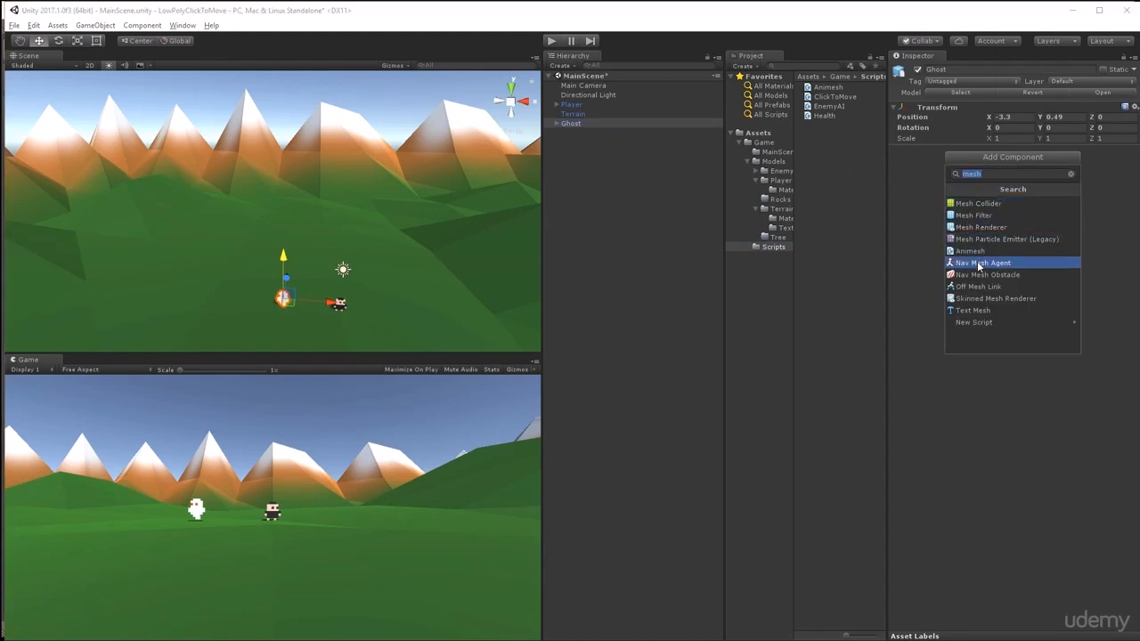
{"action": "type", "text": "na"}
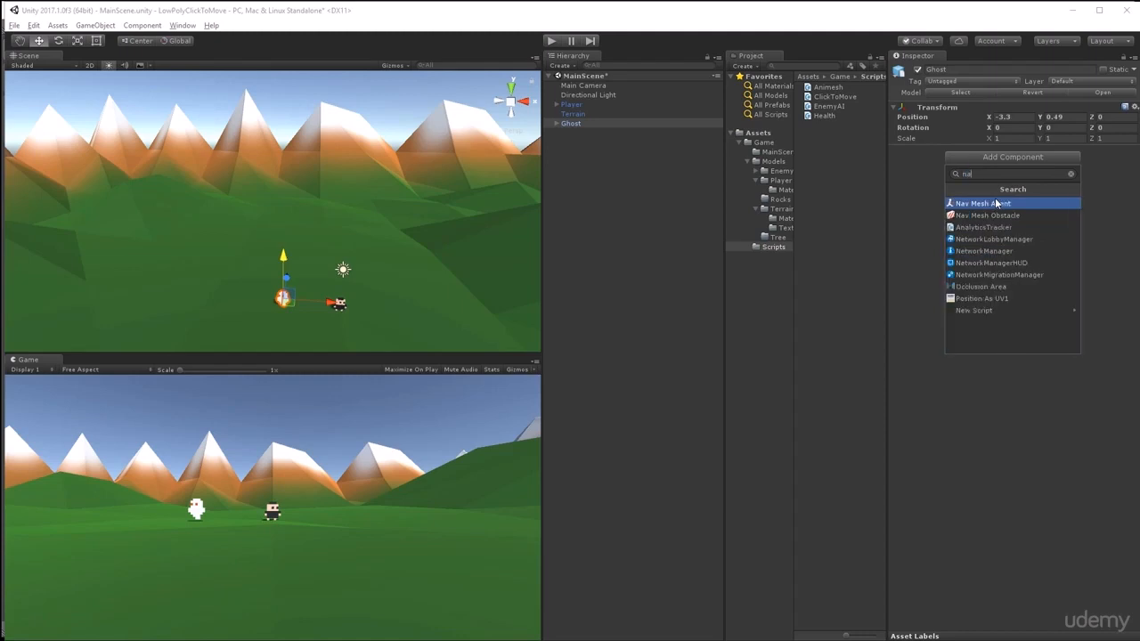
{"action": "type", "text": "v"}
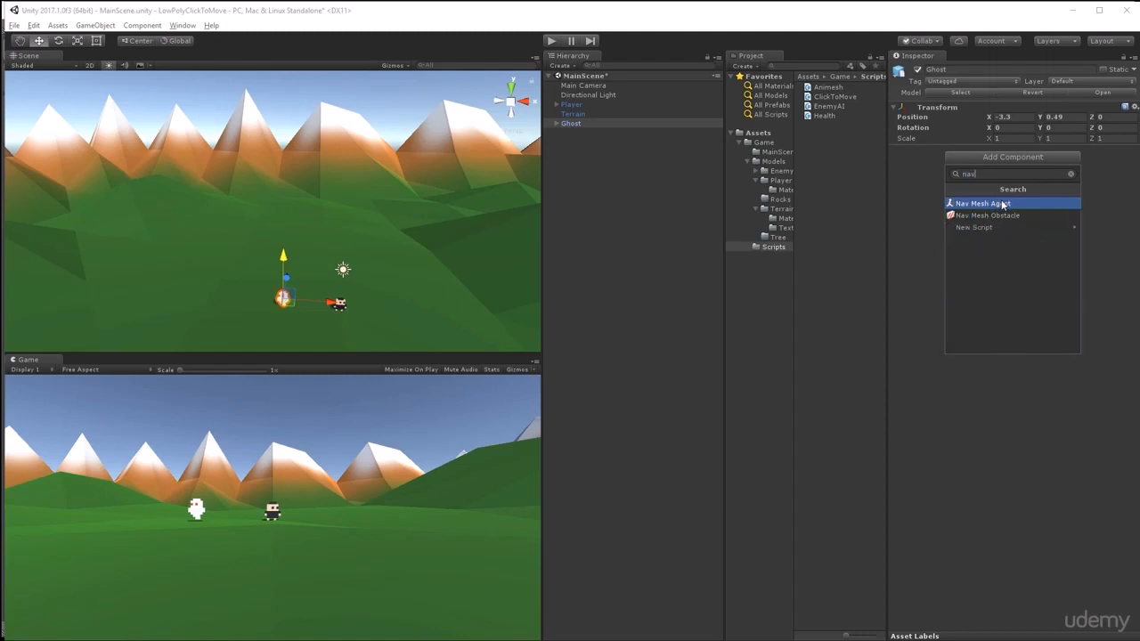
{"action": "left_click", "coordinate": [1003, 206]}
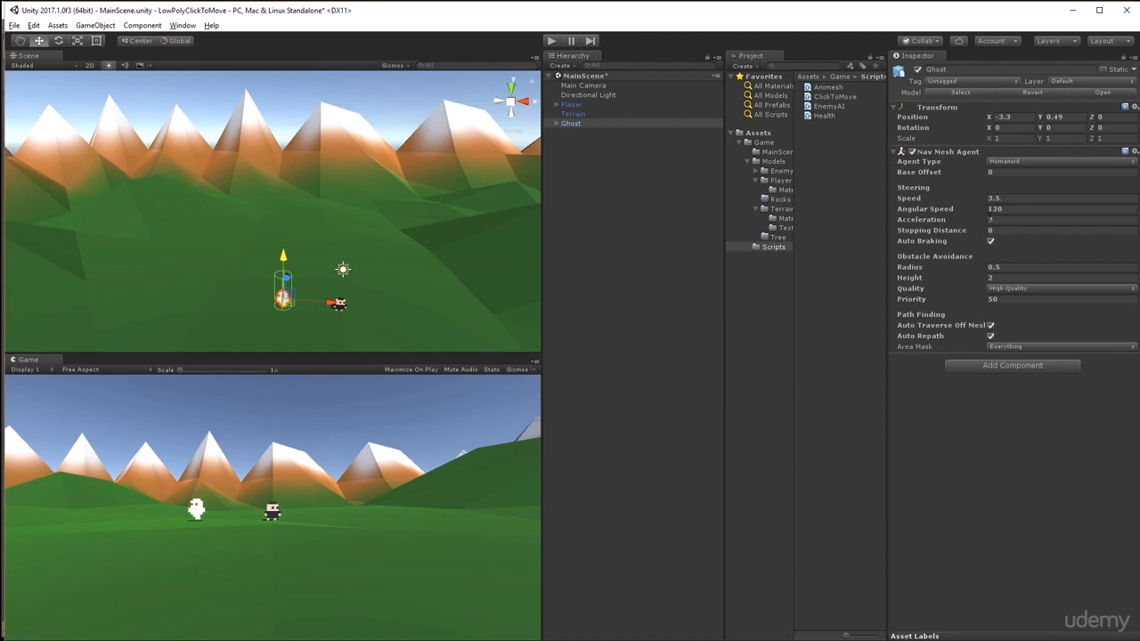
{"action": "left_click", "coordinate": [1003, 278]}
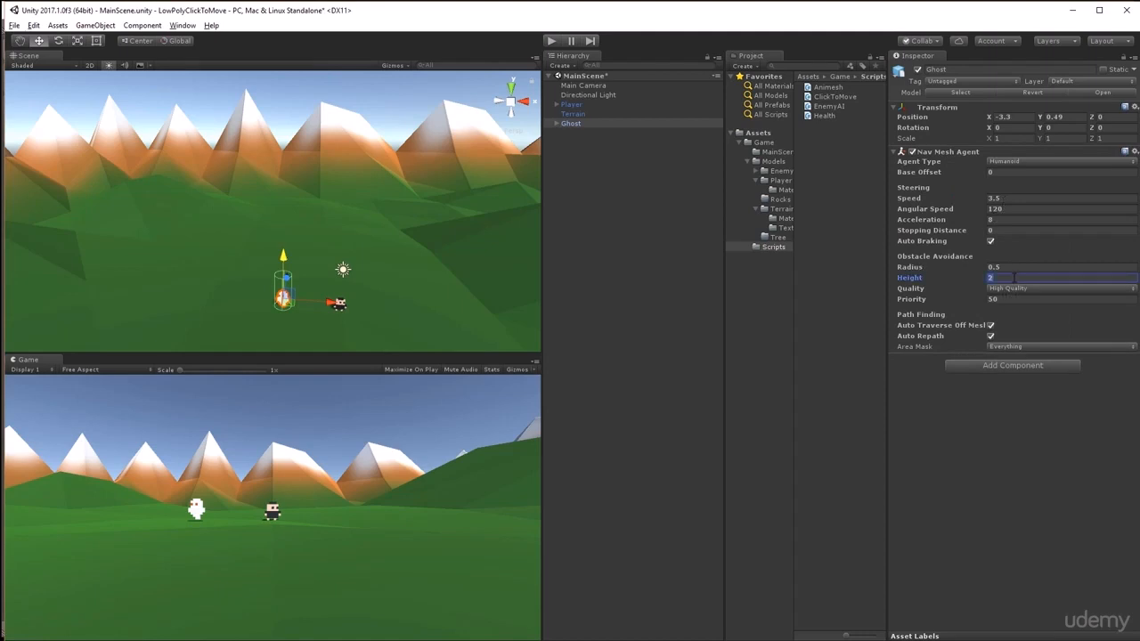
{"action": "type", "text": "1"}
{"action": "key", "text": "Tab"}
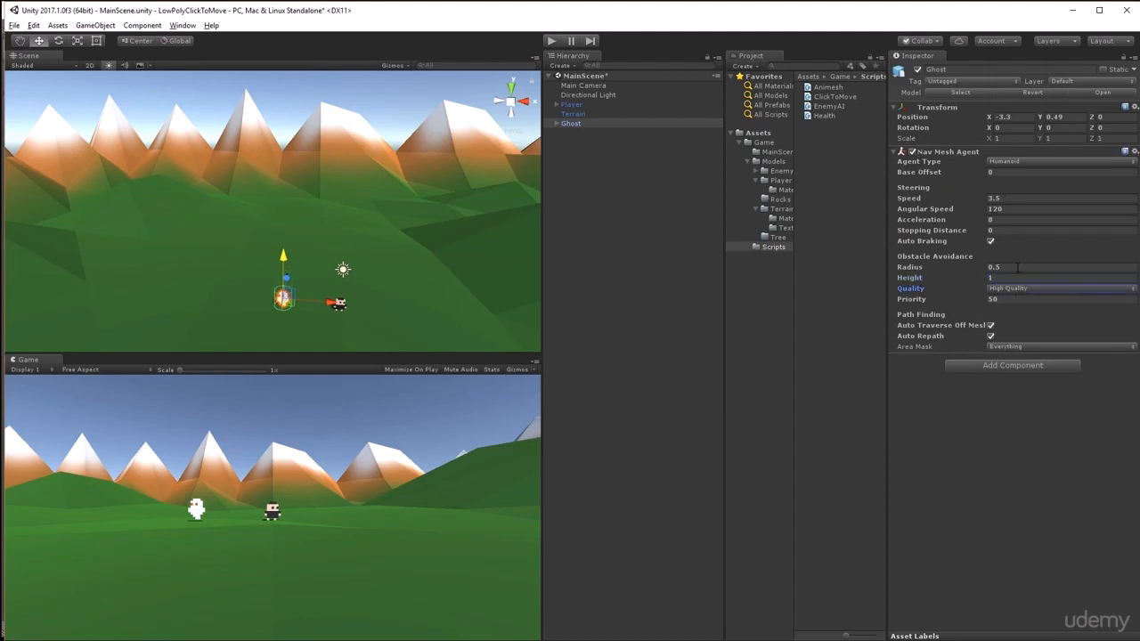
Add the Enemy AI script to the Ghost and assign the Player as its target
{"action": "left_click", "coordinate": [1002, 364]}
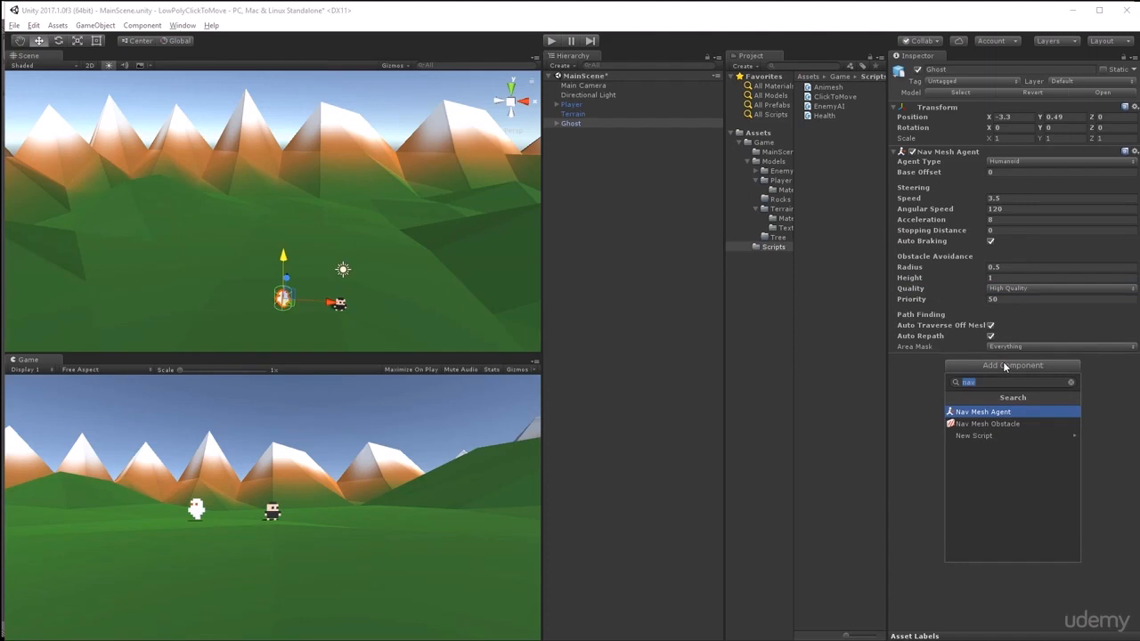
{"action": "type", "text": "enem"}
{"action": "left_click", "coordinate": [1016, 413]}
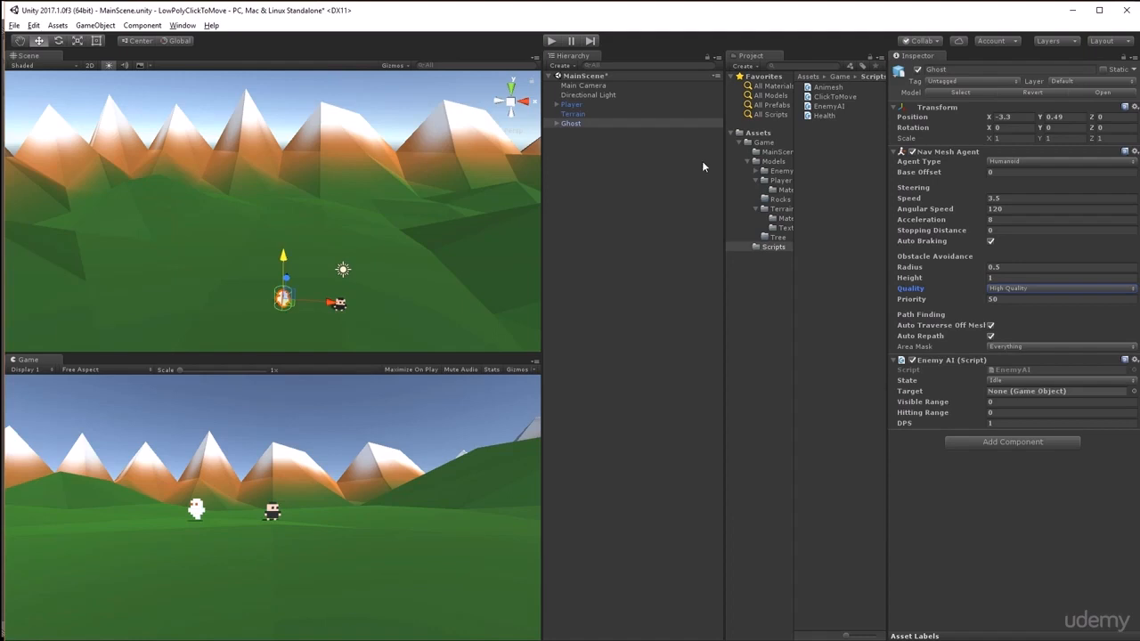
{"action": "left_click_drag", "start_coordinate": [581, 105], "coordinate": [1024, 392]}
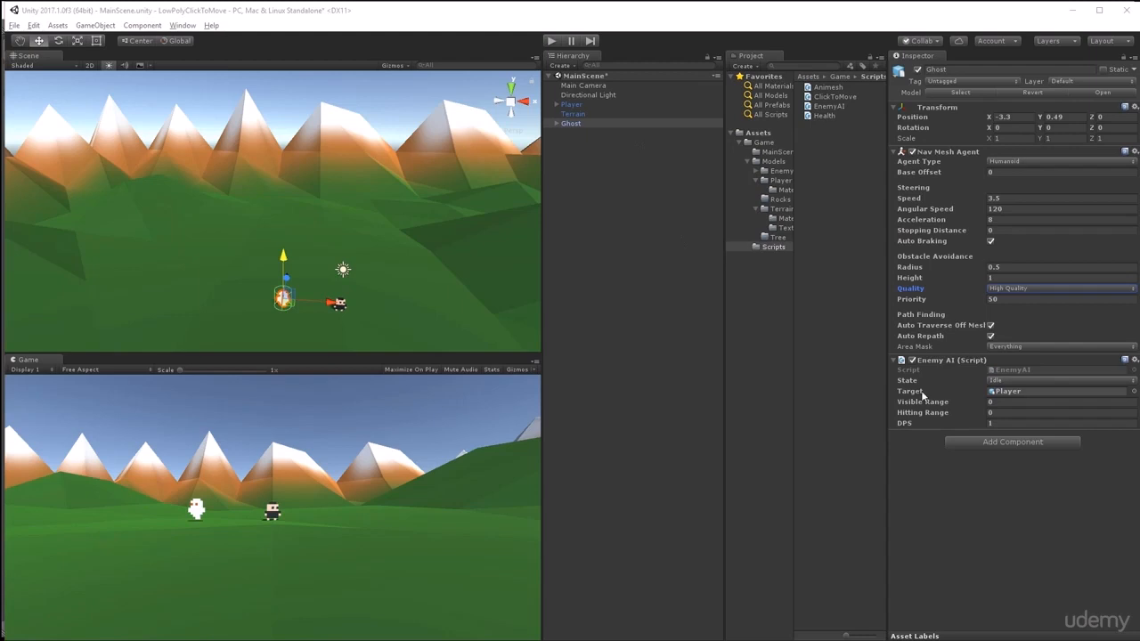
Set the Ghost's Enemy AI visible range to 4, hitting range to 1 and DPS to 5
{"action": "left_click", "coordinate": [1006, 402]}
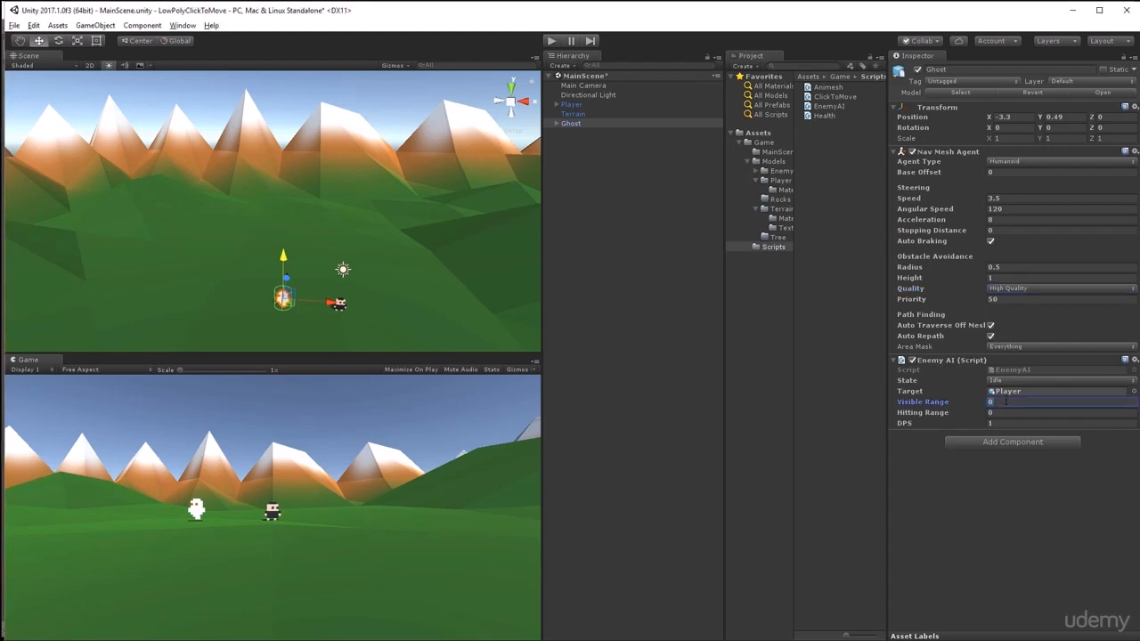
{"action": "type", "text": "4"}
{"action": "key", "text": "Tab"}
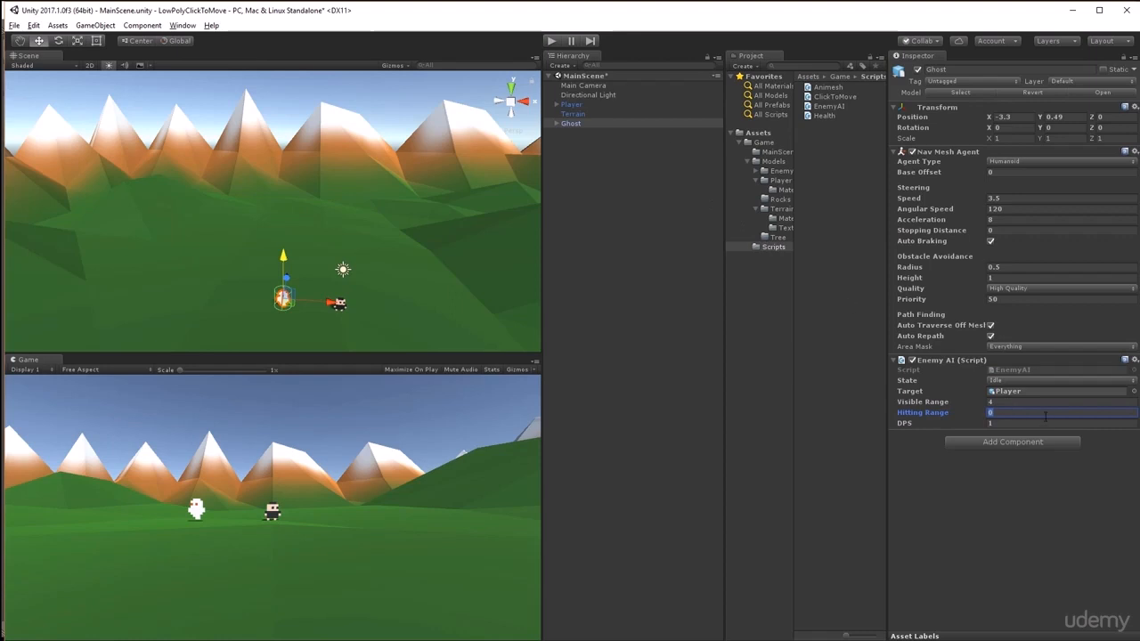
{"action": "type", "text": "1"}
{"action": "key", "text": "Tab"}
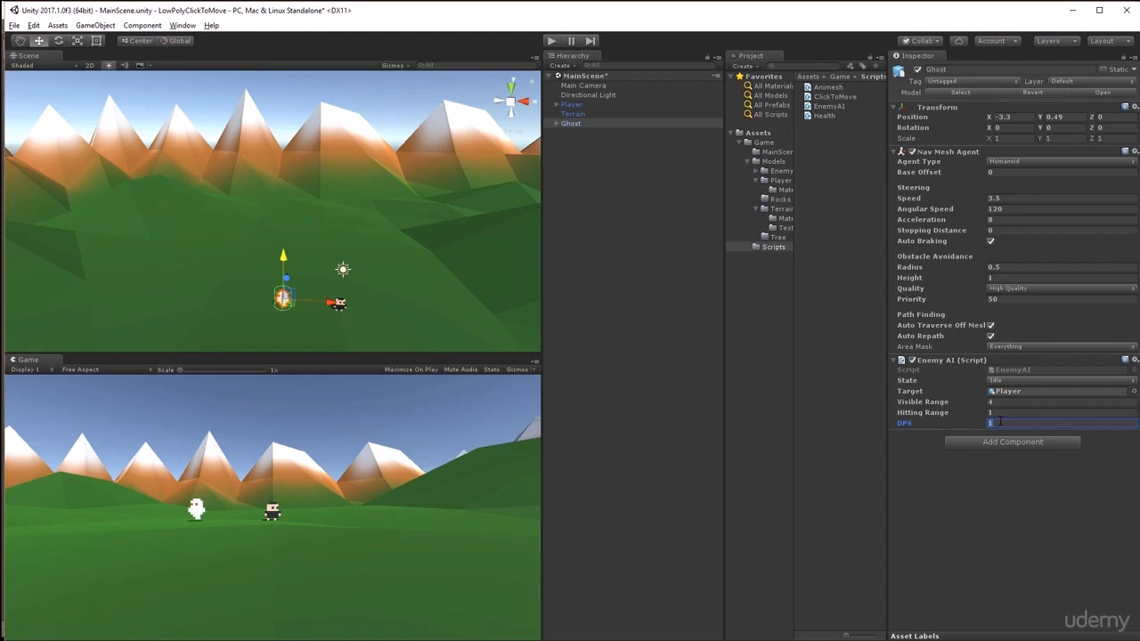
{"action": "type", "text": "5"}
{"action": "key", "text": "Return"}
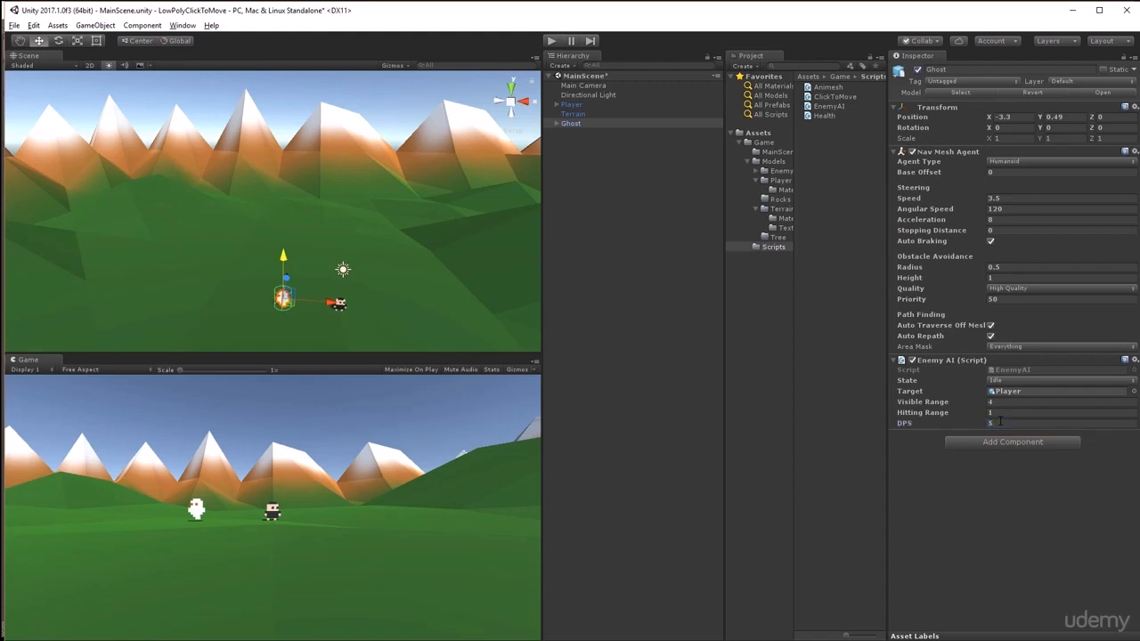
Set the Ghost's Nav Mesh Agent to speed 1.5, angular speed 1000, acceleration 100 and radius 0.1
{"action": "left_click", "coordinate": [601, 125]}
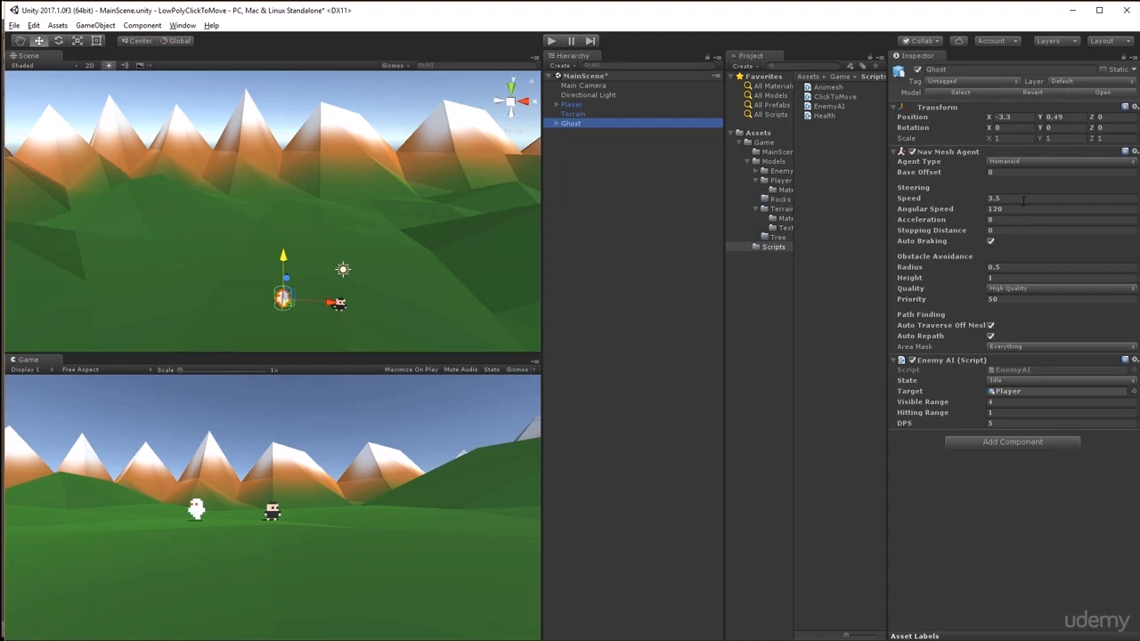
{"action": "left_click", "coordinate": [1024, 200]}
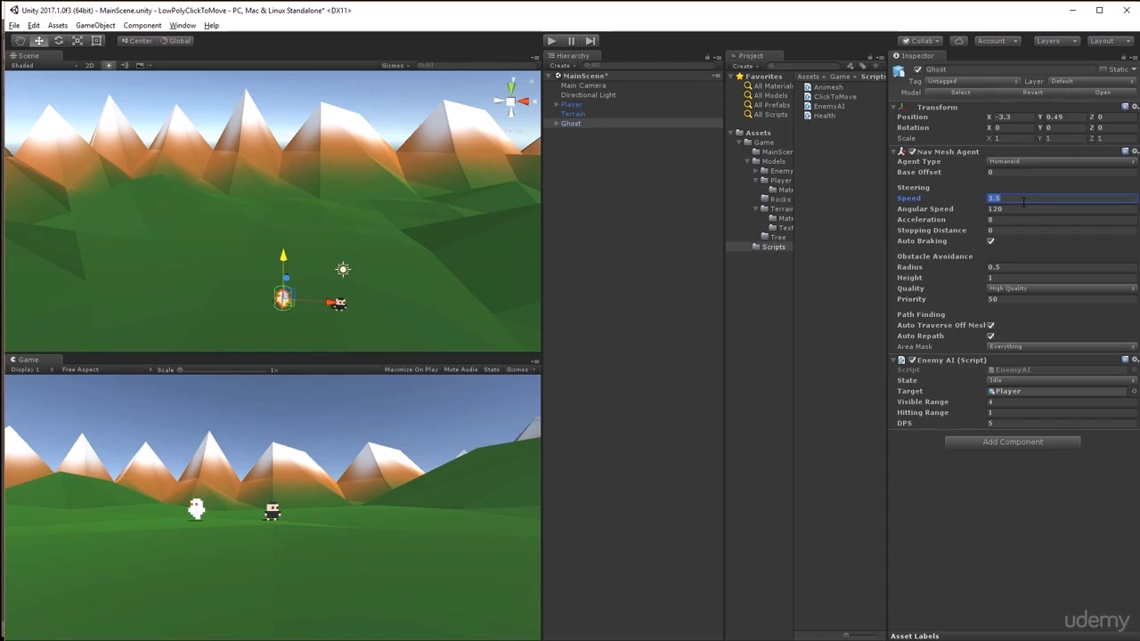
{"action": "type", "text": "1.5"}
{"action": "key", "text": "Tab"}
{"action": "type", "text": "1000"}
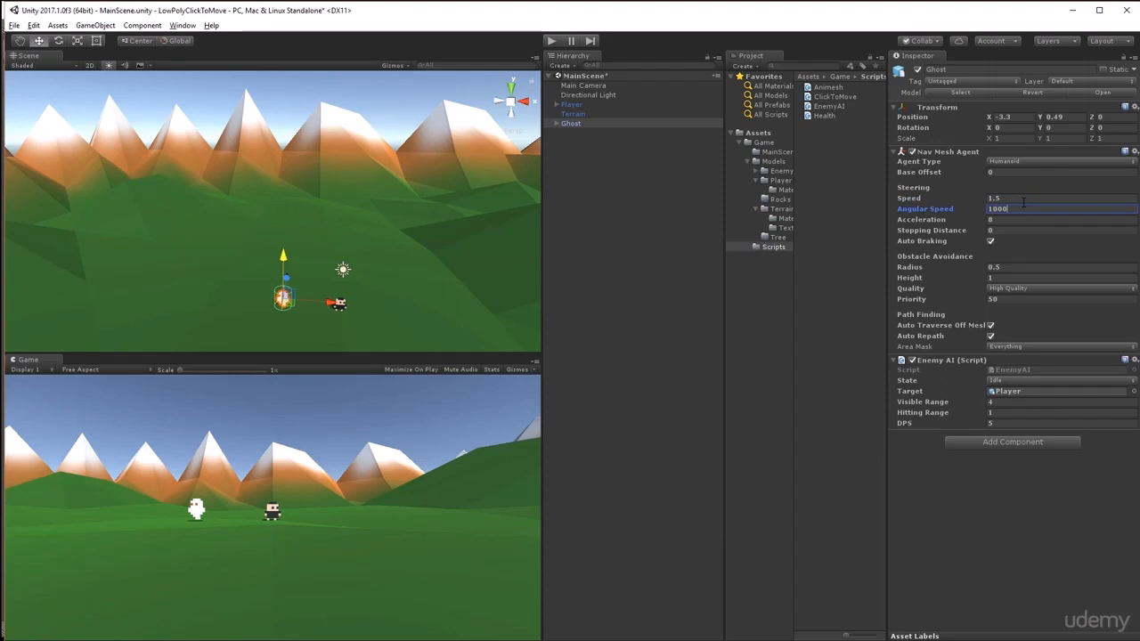
{"action": "key", "text": "Tab"}
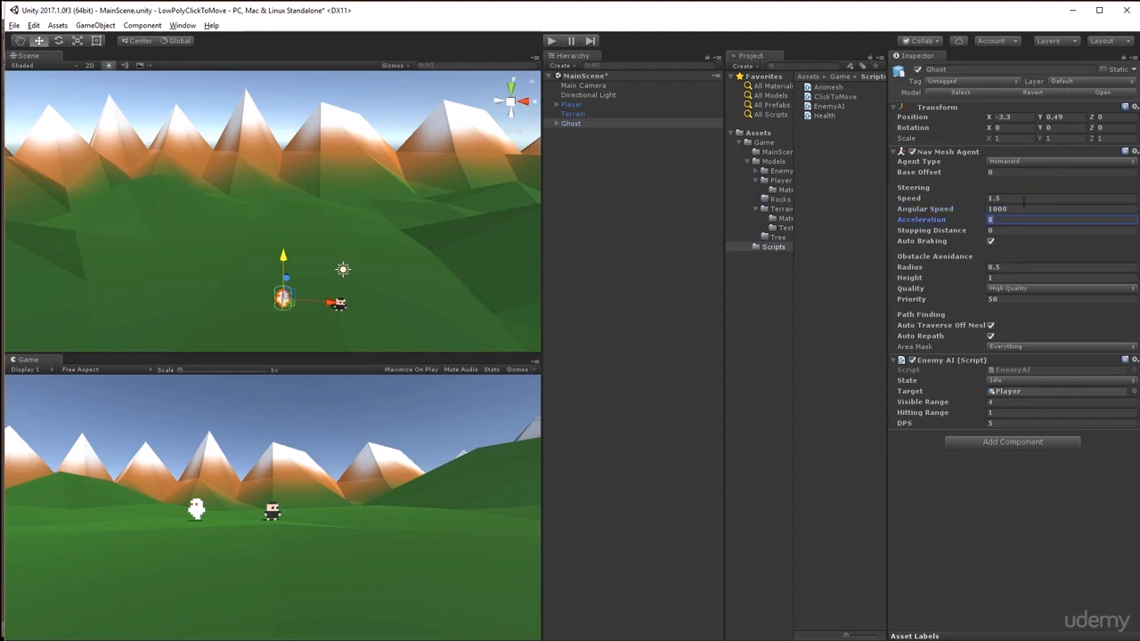
{"action": "type", "text": "100"}
{"action": "key", "text": "Tab"}
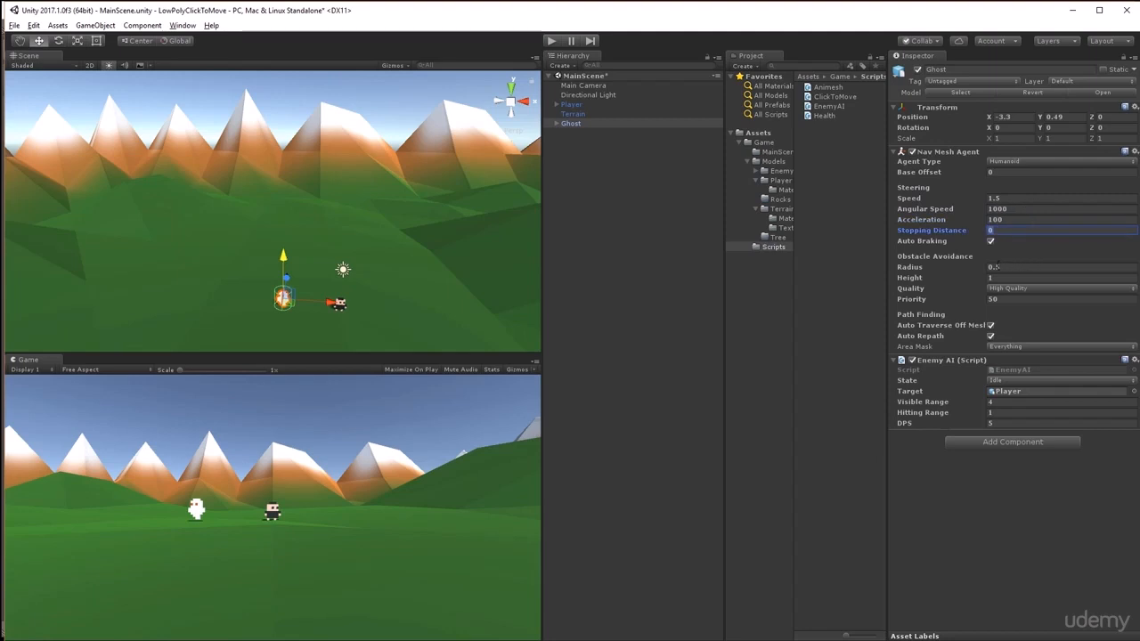
{"action": "left_click", "coordinate": [996, 266]}
{"action": "type", "text": "0.1"}
{"action": "key", "text": "Tab"}
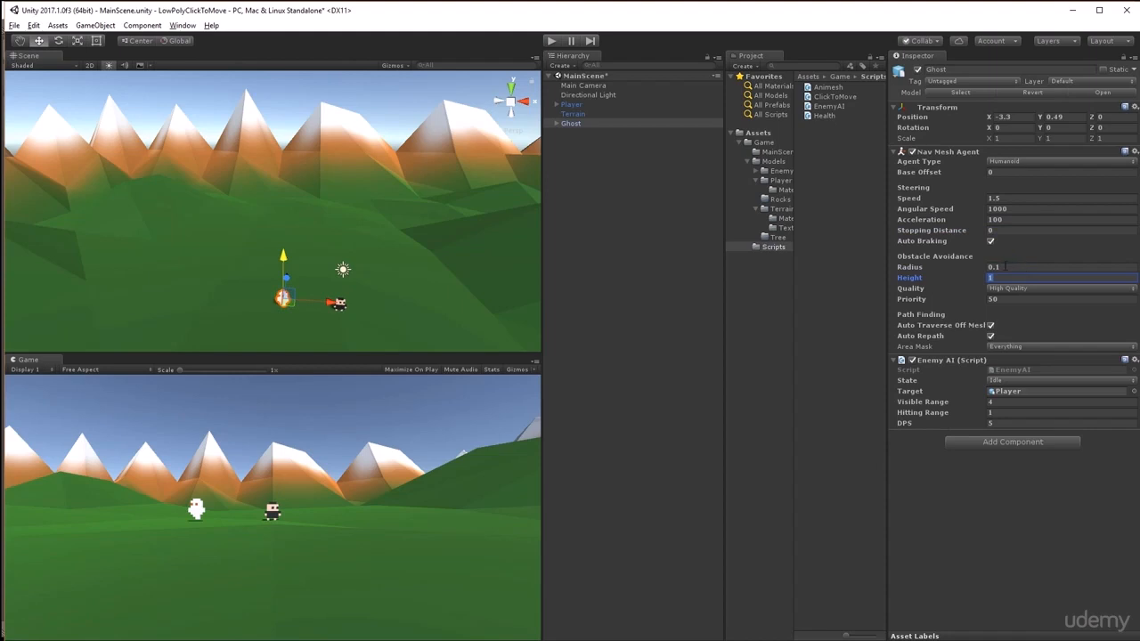
Attach the Health script to the Player object
{"action": "left_click", "coordinate": [586, 103]}
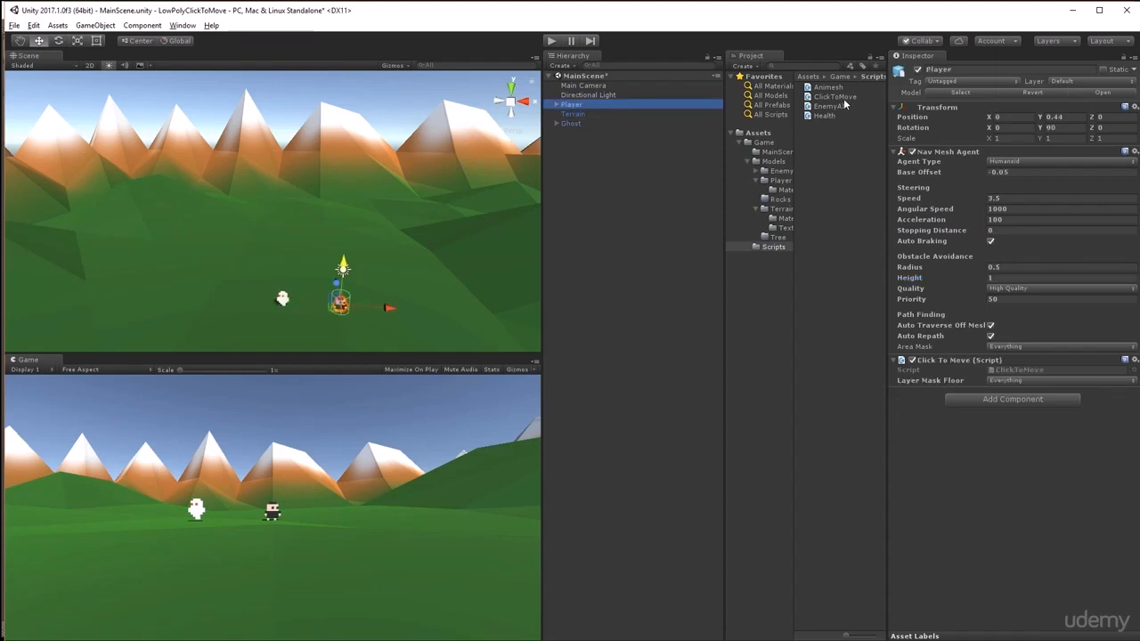
{"action": "left_click_drag", "start_coordinate": [829, 114], "coordinate": [1007, 448]}
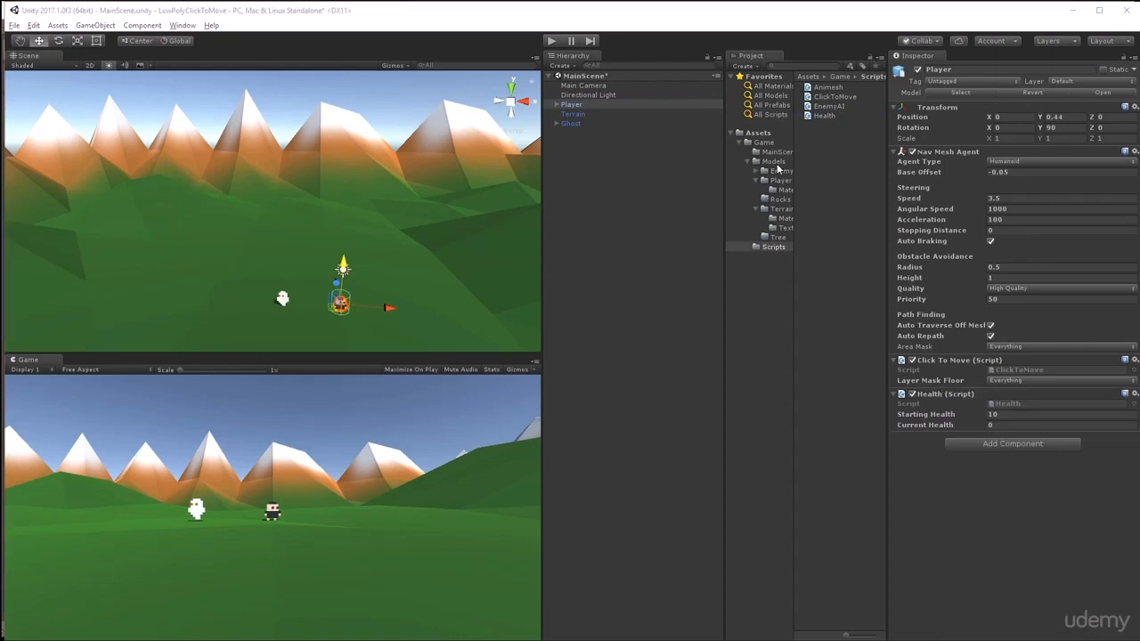
Set the Y rotation of the Ghost's child mesh object to 90
{"action": "left_click", "coordinate": [556, 124]}
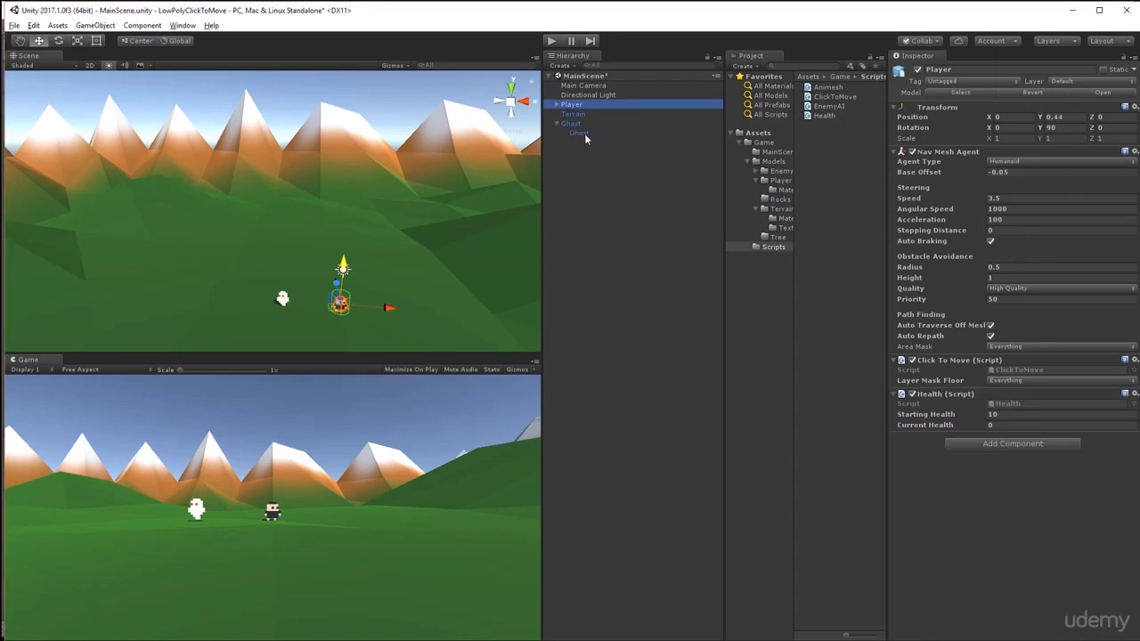
{"action": "left_click", "coordinate": [594, 133]}
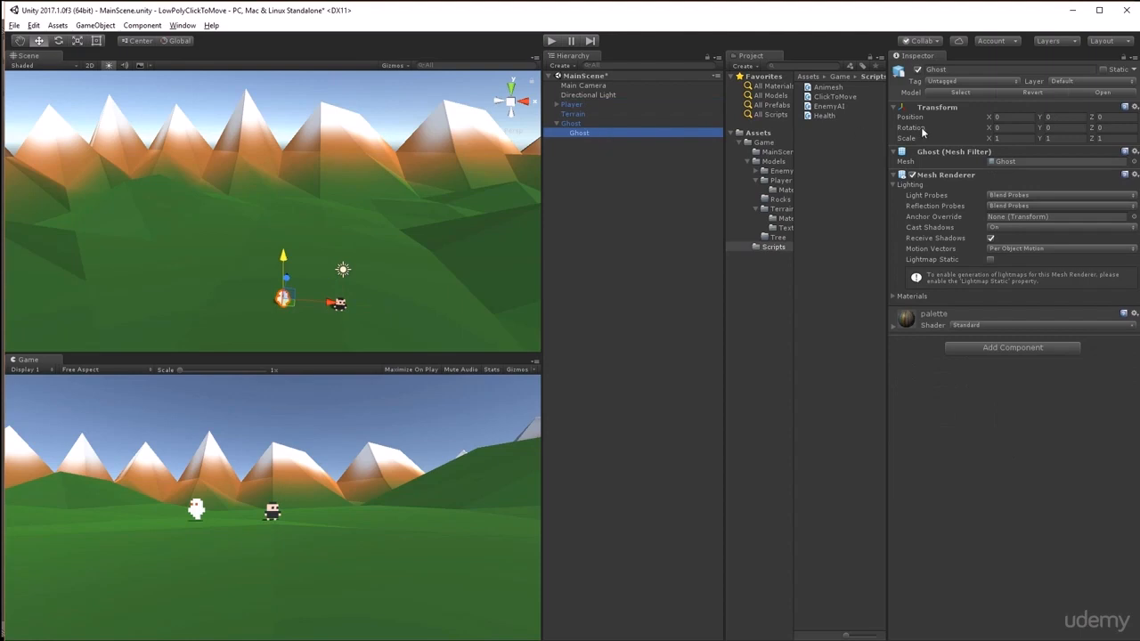
{"action": "left_click", "coordinate": [1050, 128]}
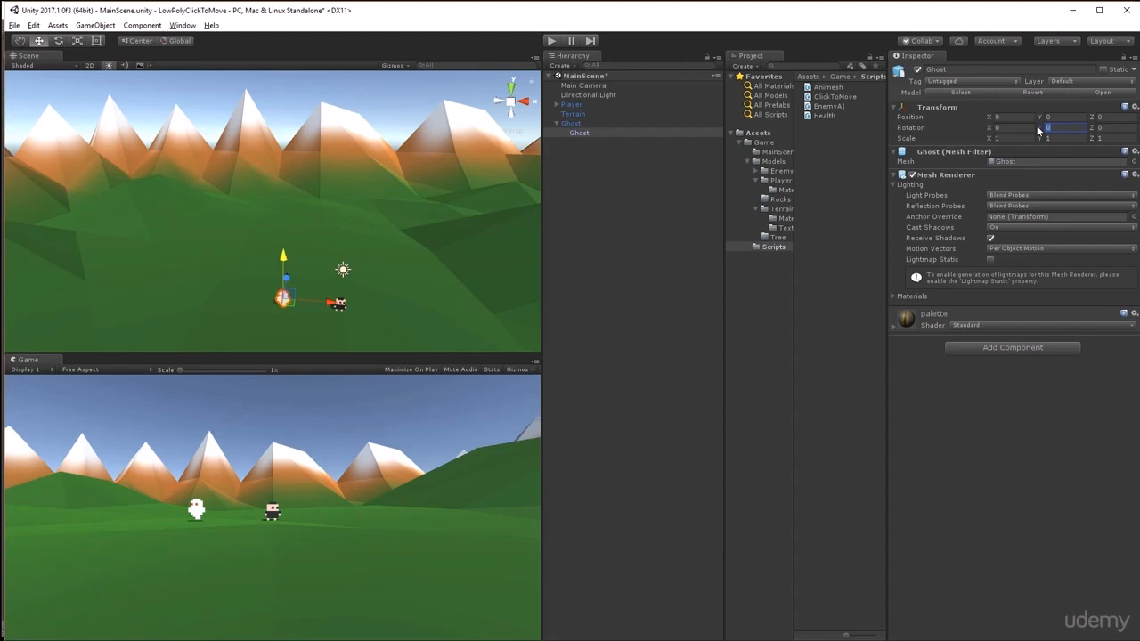
{"action": "type", "text": "90"}
Rename the Ghost's child mesh object to GhostModel
{"action": "left_click", "coordinate": [574, 122]}
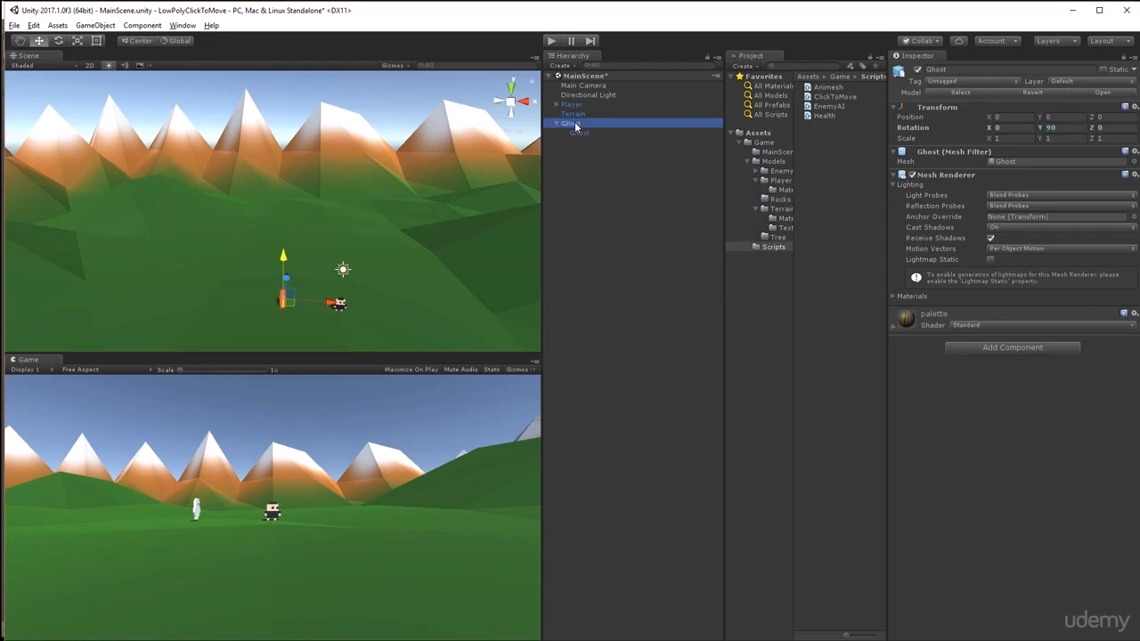
{"action": "left_click", "coordinate": [584, 132]}
{"action": "left_click", "coordinate": [584, 133]}
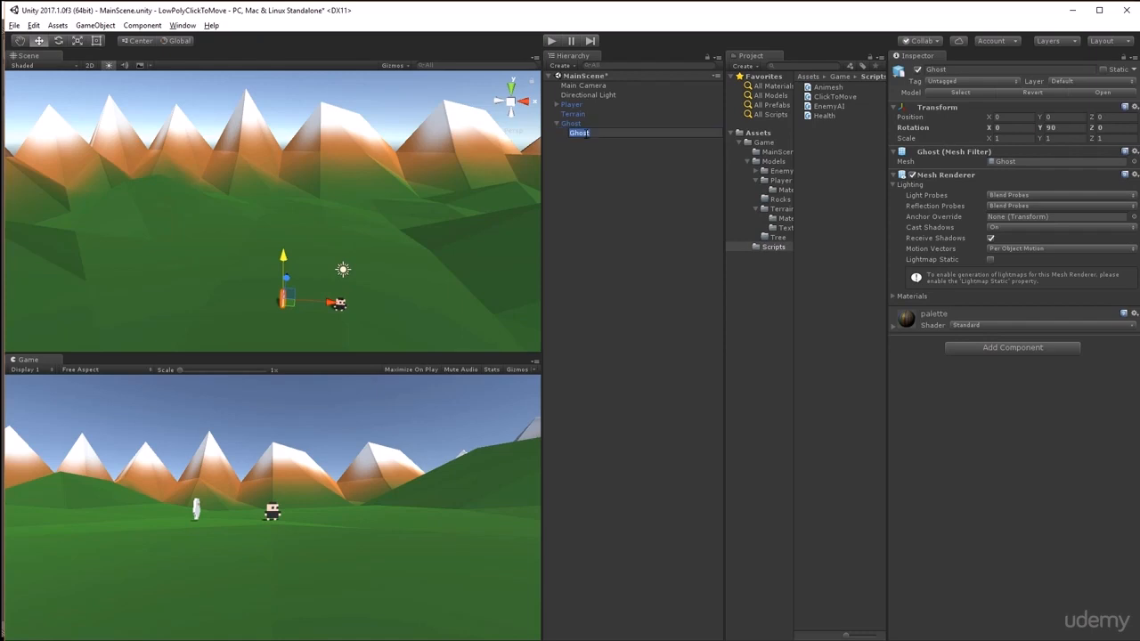
{"action": "key", "text": "Right"}
{"action": "type", "text": "Model"}
{"action": "key", "text": "Return"}
Set the parent Ghost's Y rotation to 90 and move it away from the player to about X -8.46
{"action": "left_click", "coordinate": [573, 124]}
{"action": "left_click", "coordinate": [1058, 127]}
{"action": "type", "text": "1"}
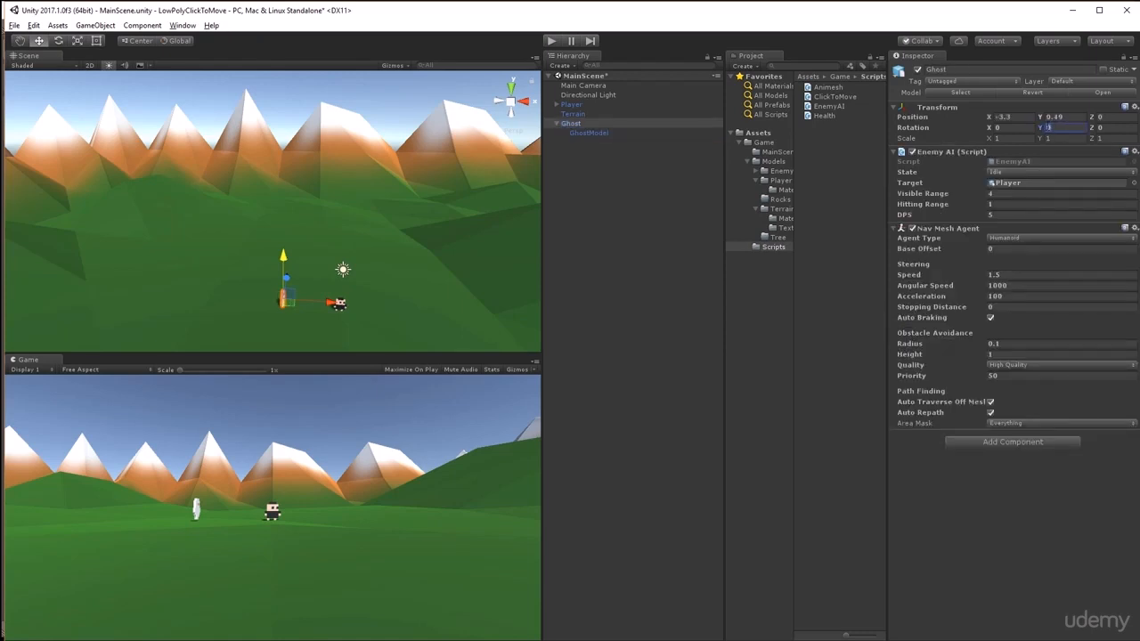
{"action": "type", "text": "0"}
{"action": "left_click", "coordinate": [579, 125]}
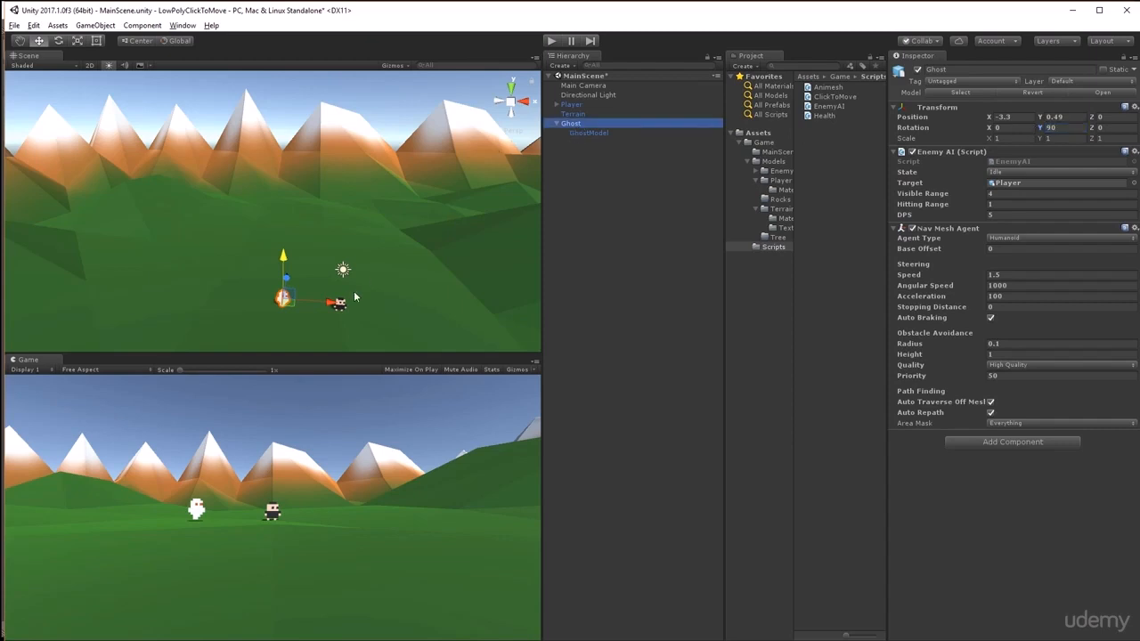
{"action": "left_click_drag", "start_coordinate": [329, 305], "coordinate": [241, 303]}
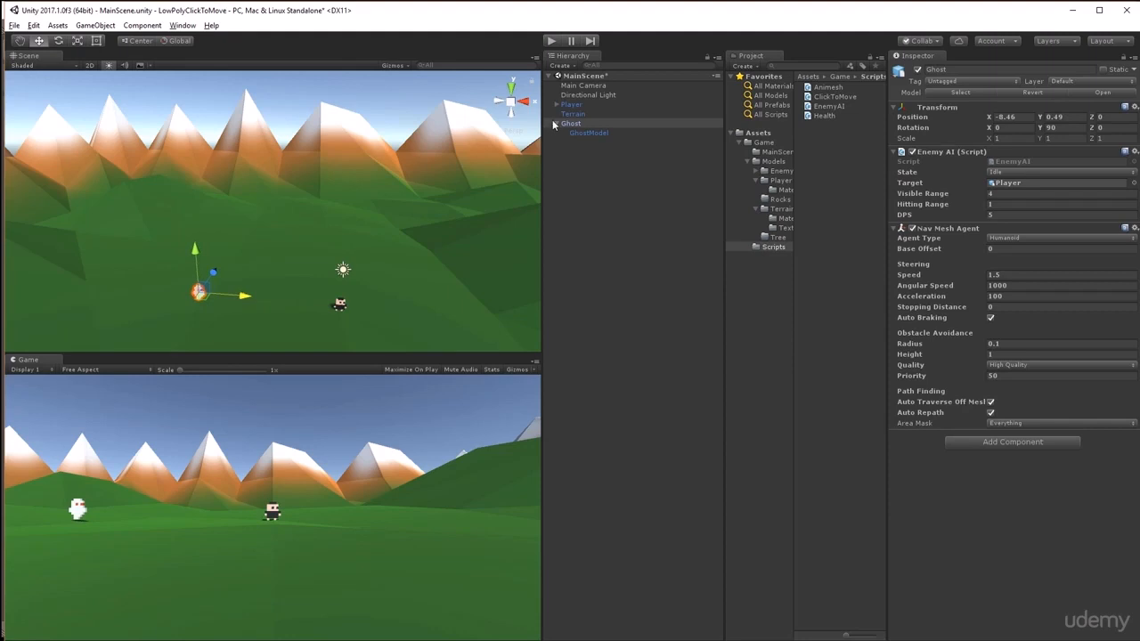
Play-test the Ghost's AI by sending the player to spots near and away from it, and stop the game
{"action": "left_click", "coordinate": [550, 41]}
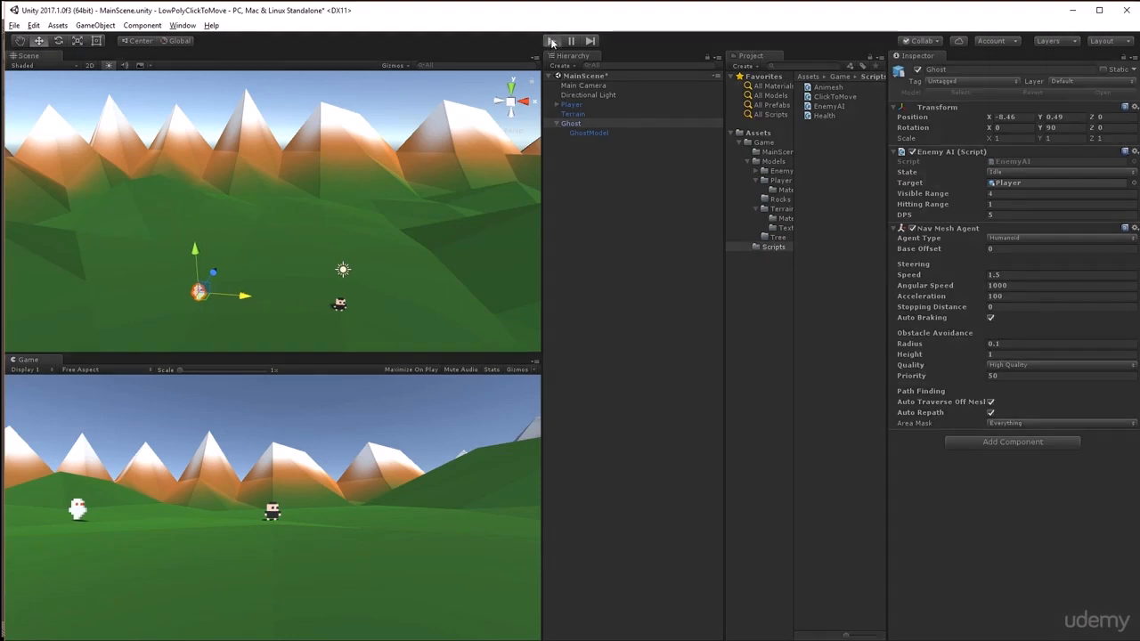
{"action": "left_click", "coordinate": [396, 483]}
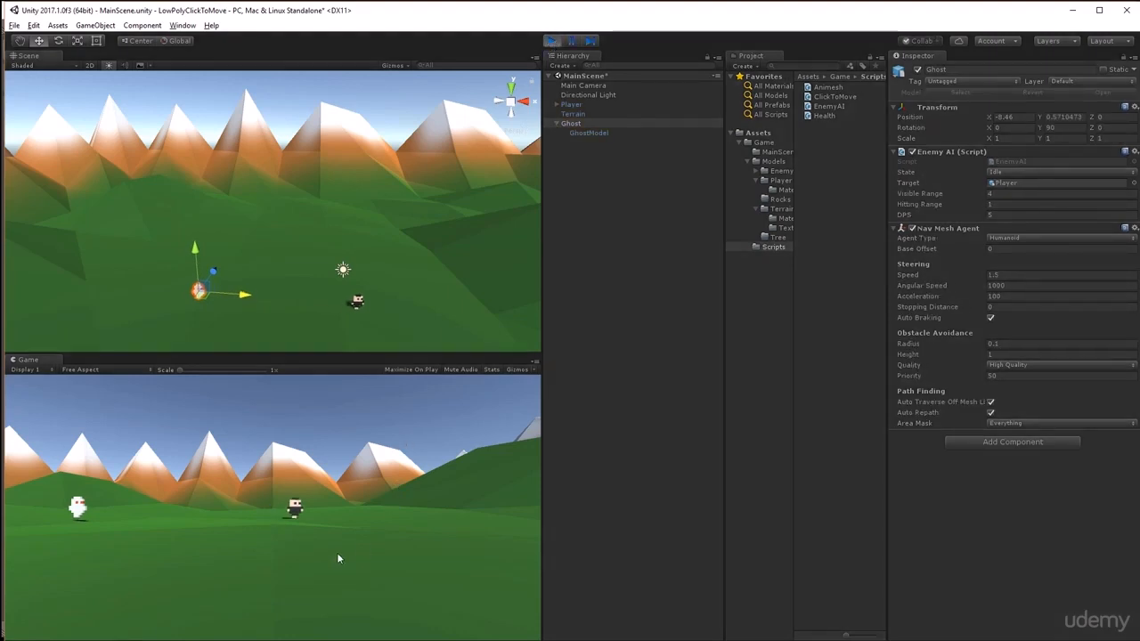
{"action": "left_click", "coordinate": [371, 490]}
{"action": "left_click", "coordinate": [314, 503]}
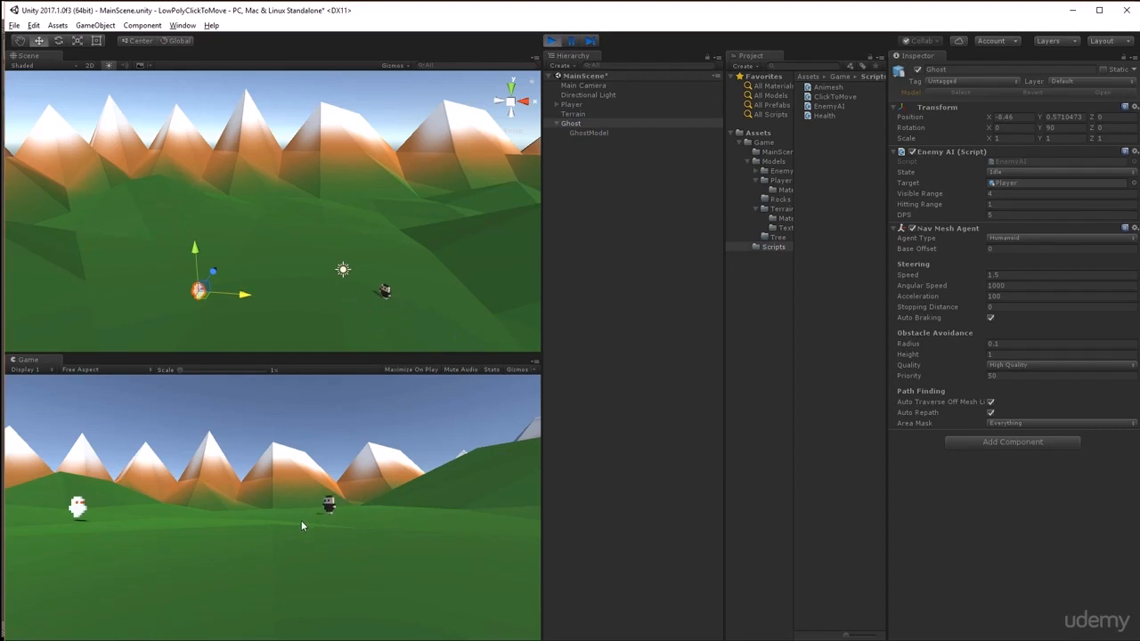
{"action": "left_click", "coordinate": [250, 518]}
{"action": "left_click", "coordinate": [224, 520]}
{"action": "left_click", "coordinate": [154, 524]}
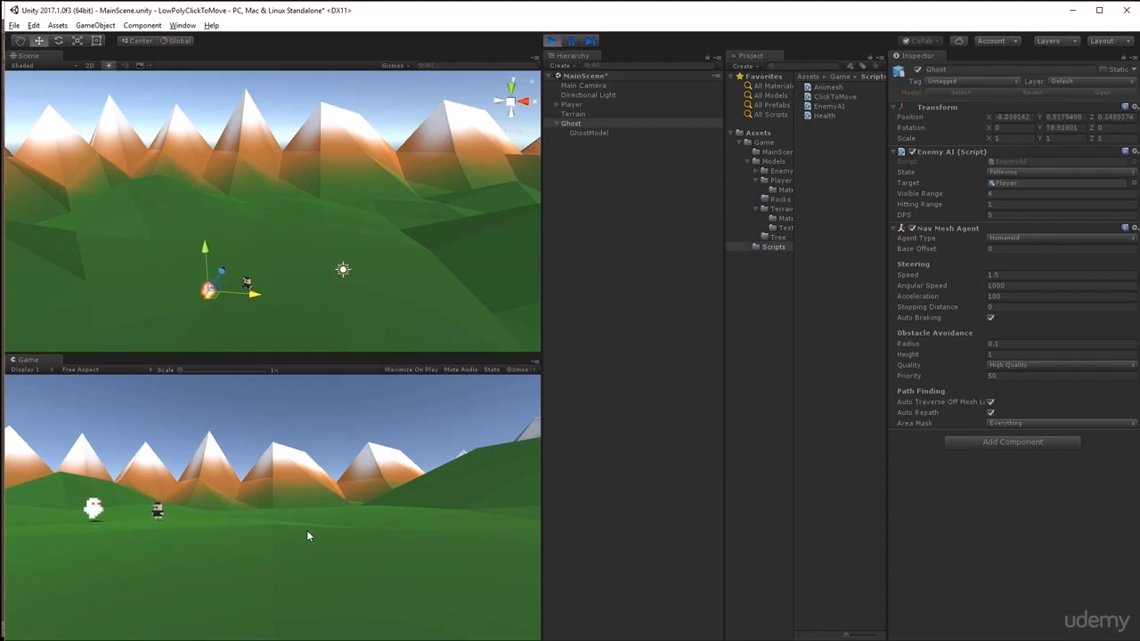
{"action": "left_click", "coordinate": [335, 520]}
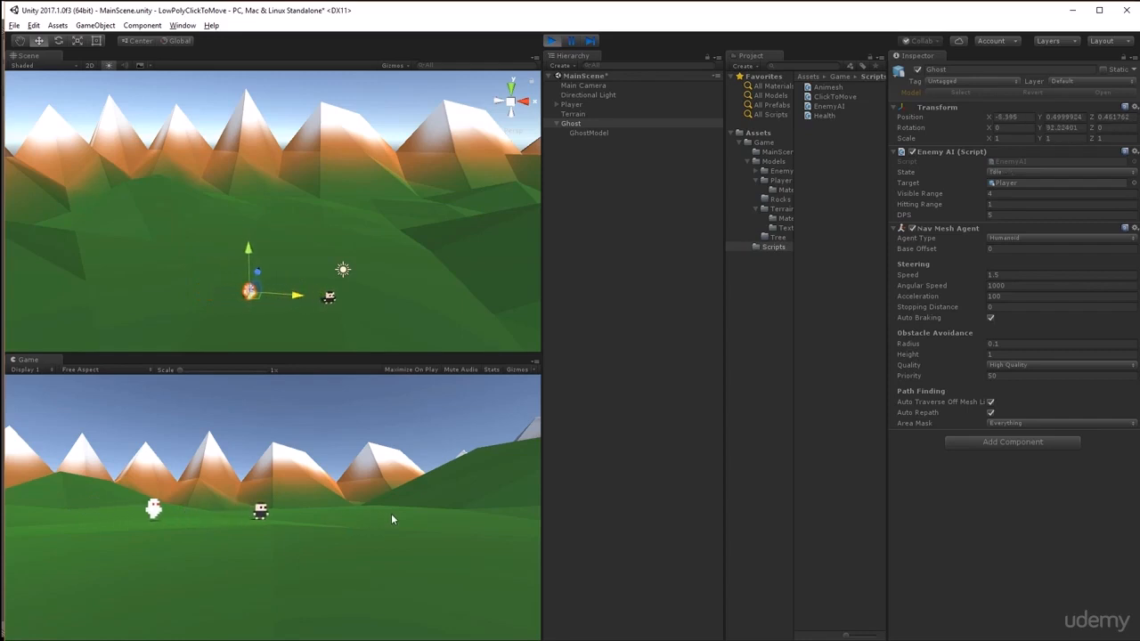
{"action": "left_click", "coordinate": [314, 516]}
{"action": "left_click", "coordinate": [235, 519]}
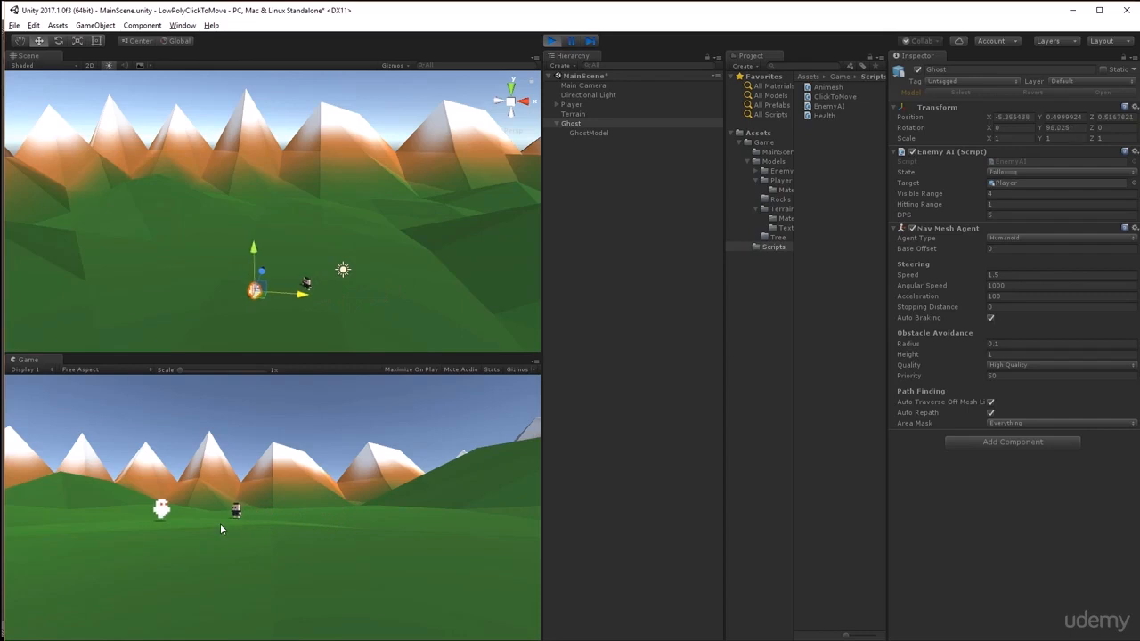
{"action": "left_click", "coordinate": [310, 523]}
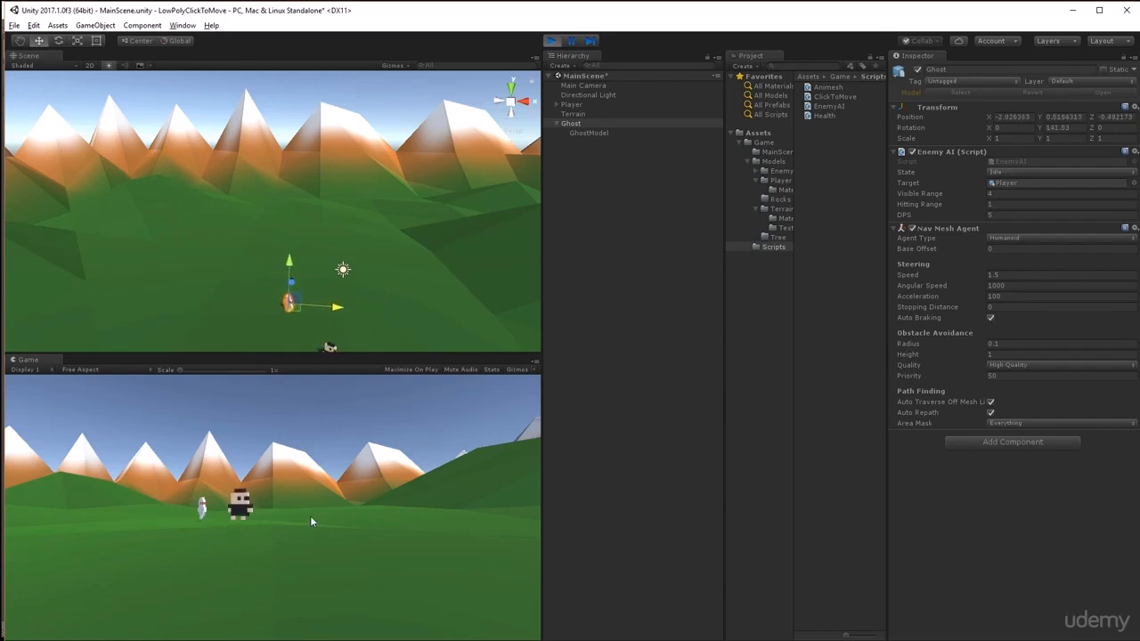
{"action": "left_click", "coordinate": [254, 514]}
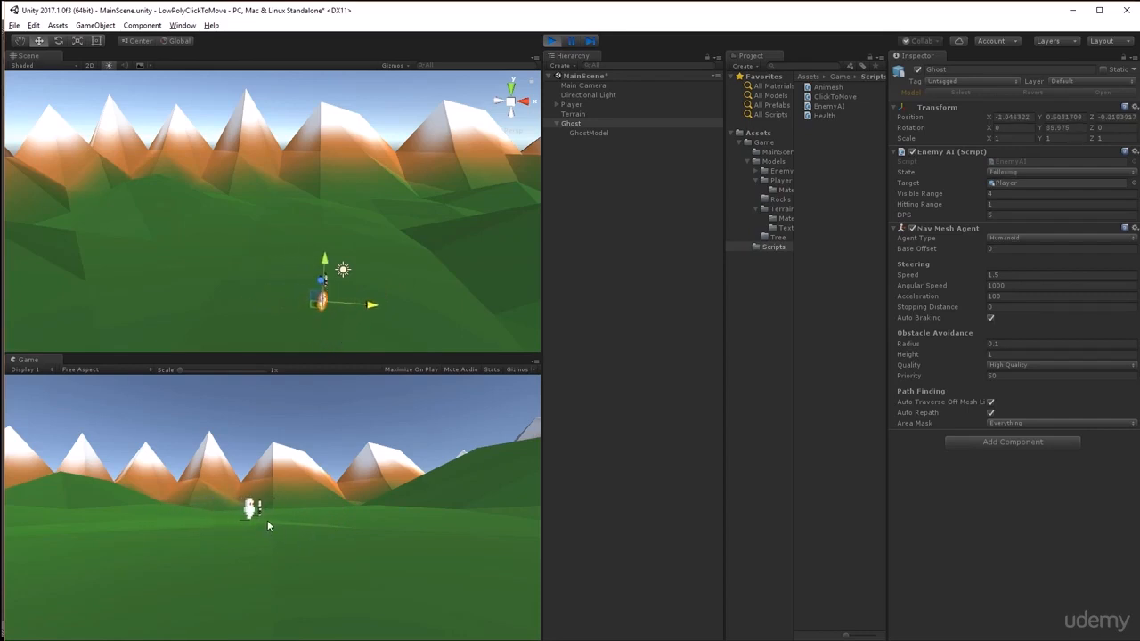
{"action": "left_click", "coordinate": [267, 521]}
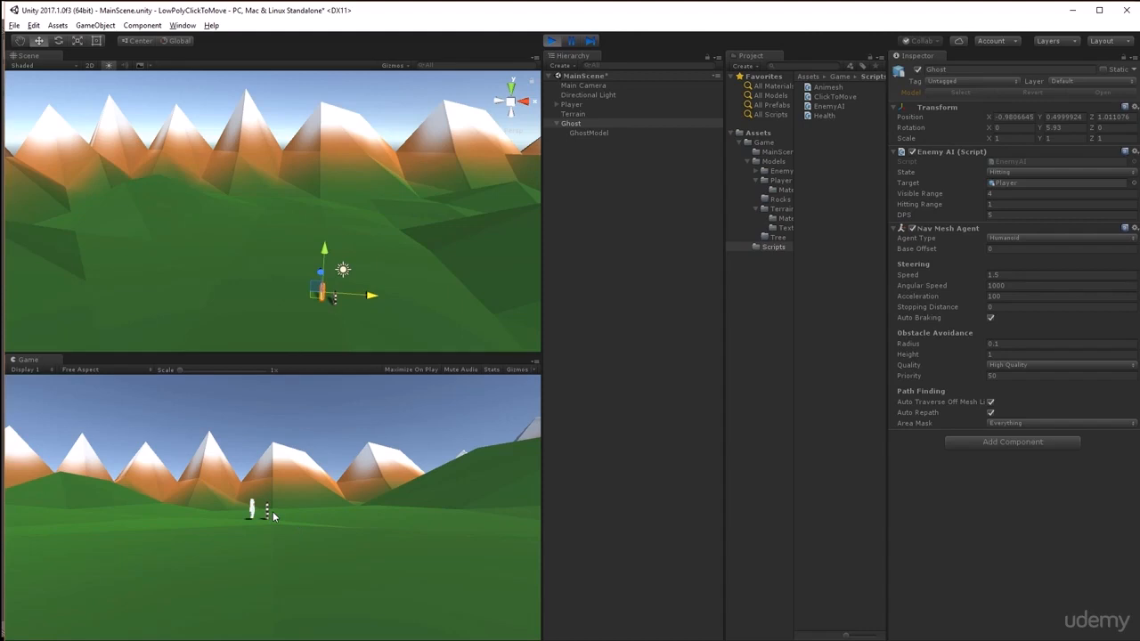
{"action": "key", "text": "ctrl+p"}
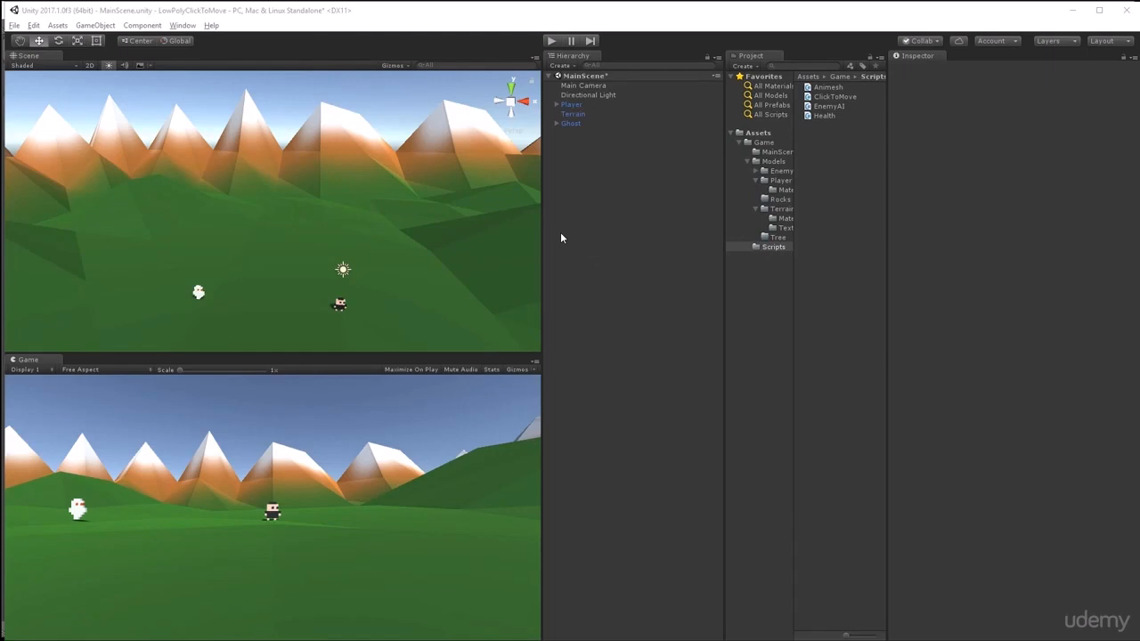
Add a UI Button to the scene
{"action": "right_click", "coordinate": [575, 174]}
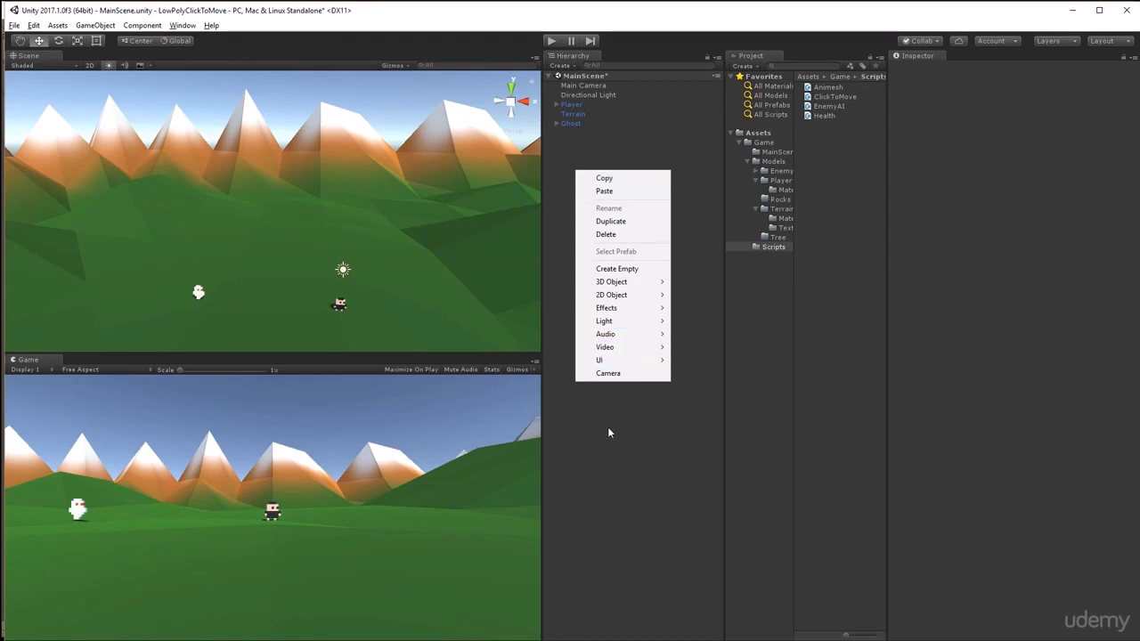
{"action": "mouse_move", "coordinate": [636, 360]}
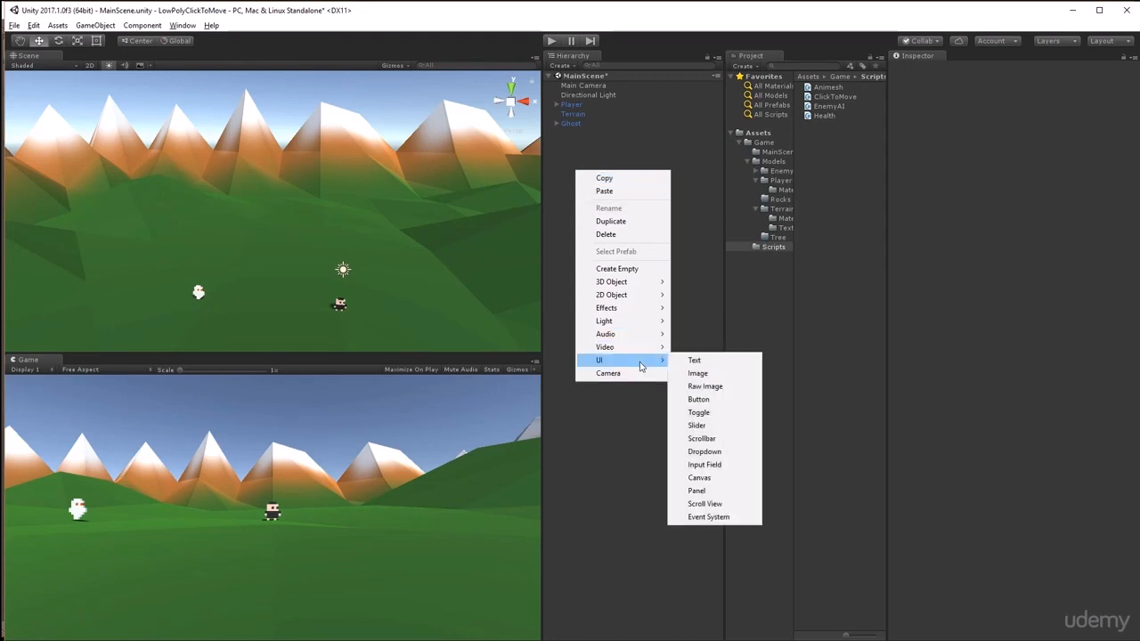
{"action": "left_click", "coordinate": [713, 403]}
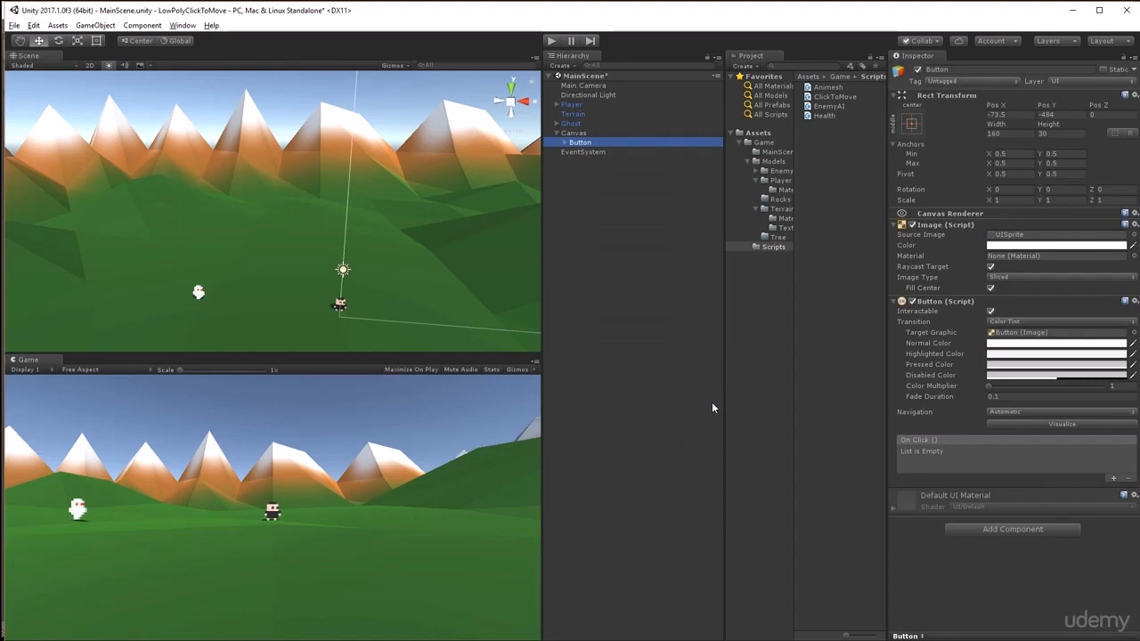
In the 2D scene view, move the button with the Rect tool to the canvas's lower centre, at Pos X 0 and Pos Y about -179
{"action": "double_click", "coordinate": [580, 143]}
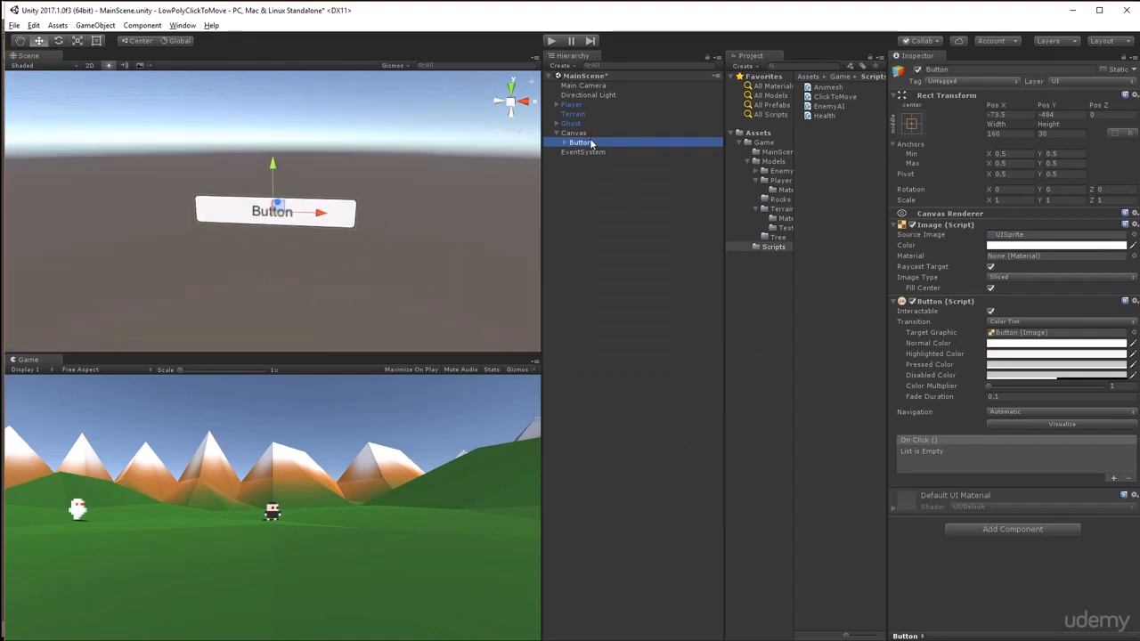
{"action": "left_click", "coordinate": [89, 65]}
{"action": "key", "text": "t"}
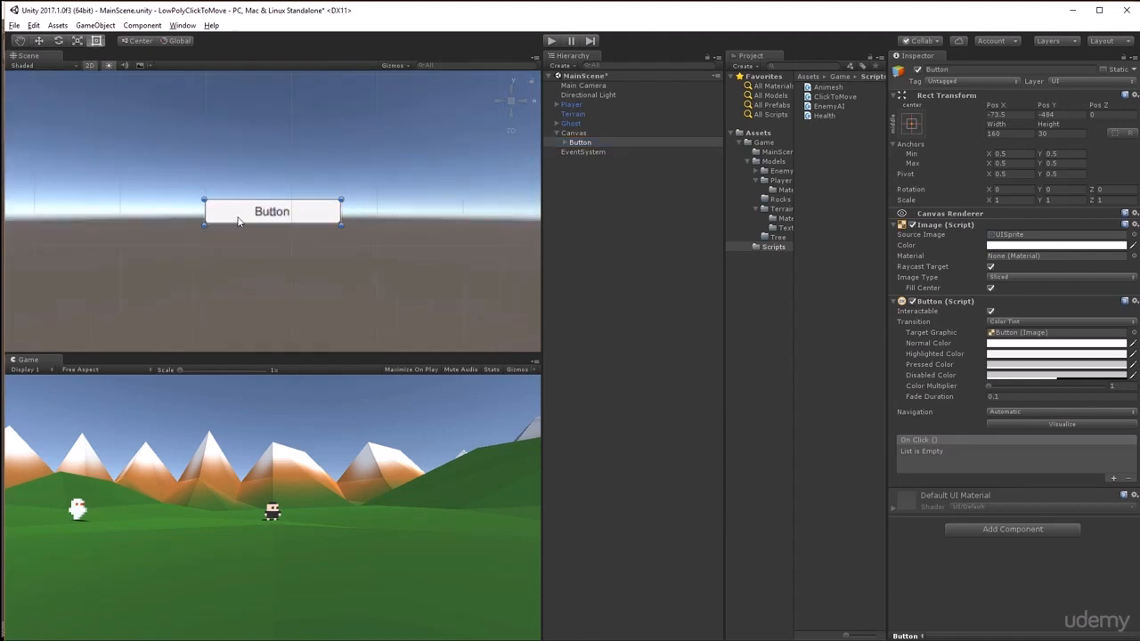
{"action": "scroll", "coordinate": [243, 220], "scroll_direction": "down", "scroll_amount": 6}
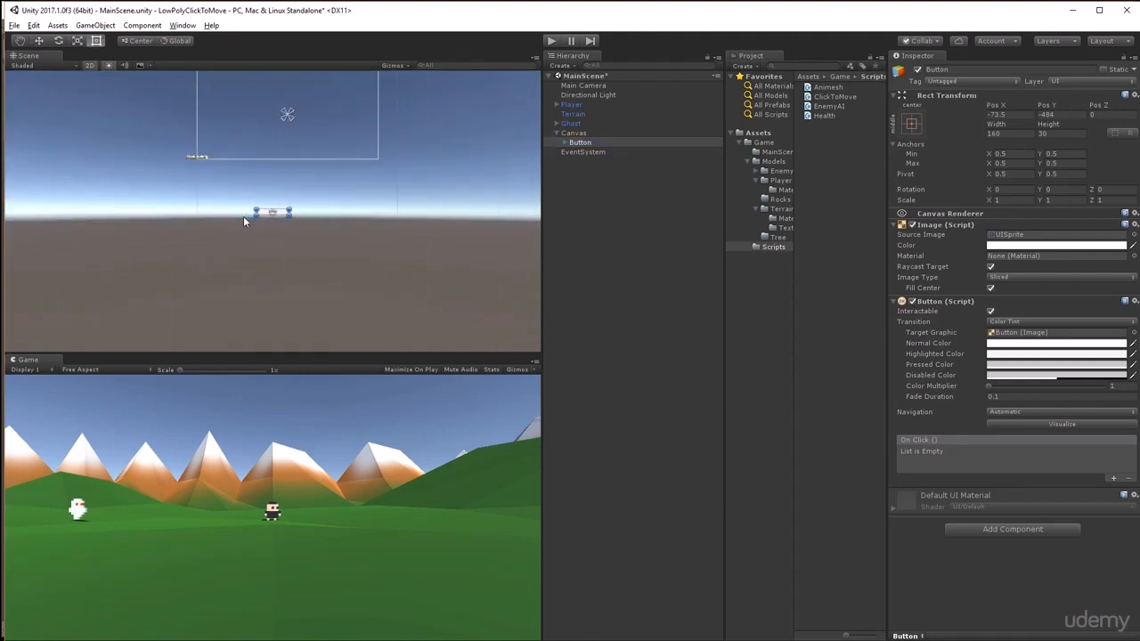
{"action": "middle_click_drag", "start_coordinate": [301, 161], "coordinate": [303, 200]}
{"action": "scroll", "coordinate": [282, 218], "scroll_direction": "up", "scroll_amount": 1}
{"action": "scroll", "coordinate": [282, 219], "scroll_direction": "up", "scroll_amount": 2}
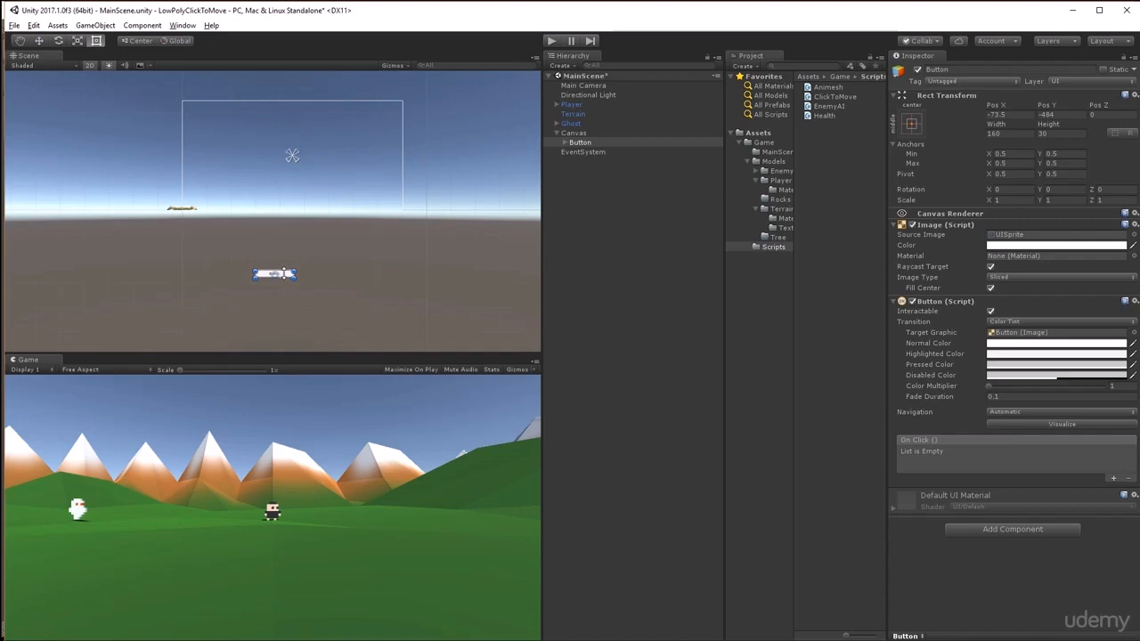
{"action": "left_click_drag", "start_coordinate": [287, 276], "coordinate": [307, 200]}
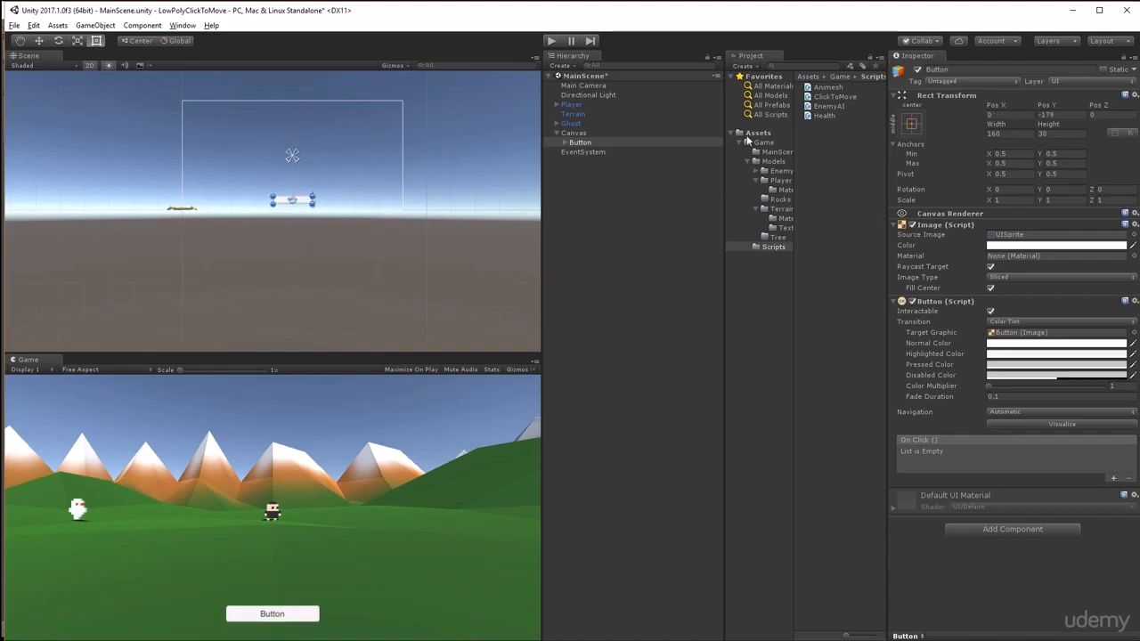
Apply the bottom-center anchor preset to the button, also setting its pivot and position
{"action": "left_click", "coordinate": [910, 124]}
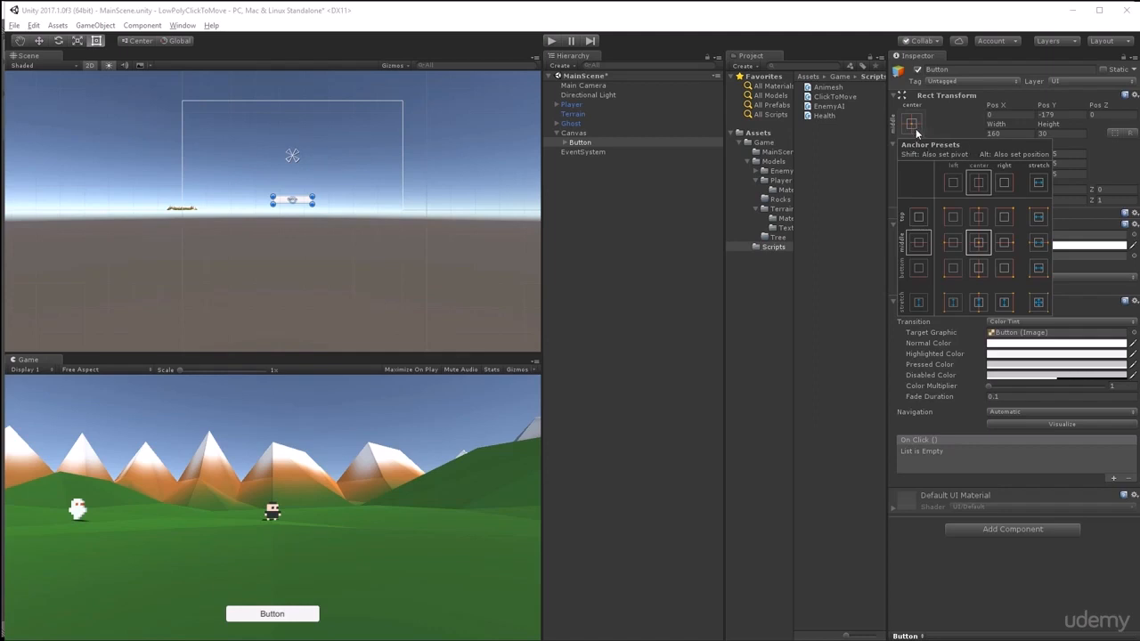
{"action": "left_click", "coordinate": [912, 123]}
{"action": "left_click", "coordinate": [912, 124]}
{"action": "key", "text": "shift+alt"}
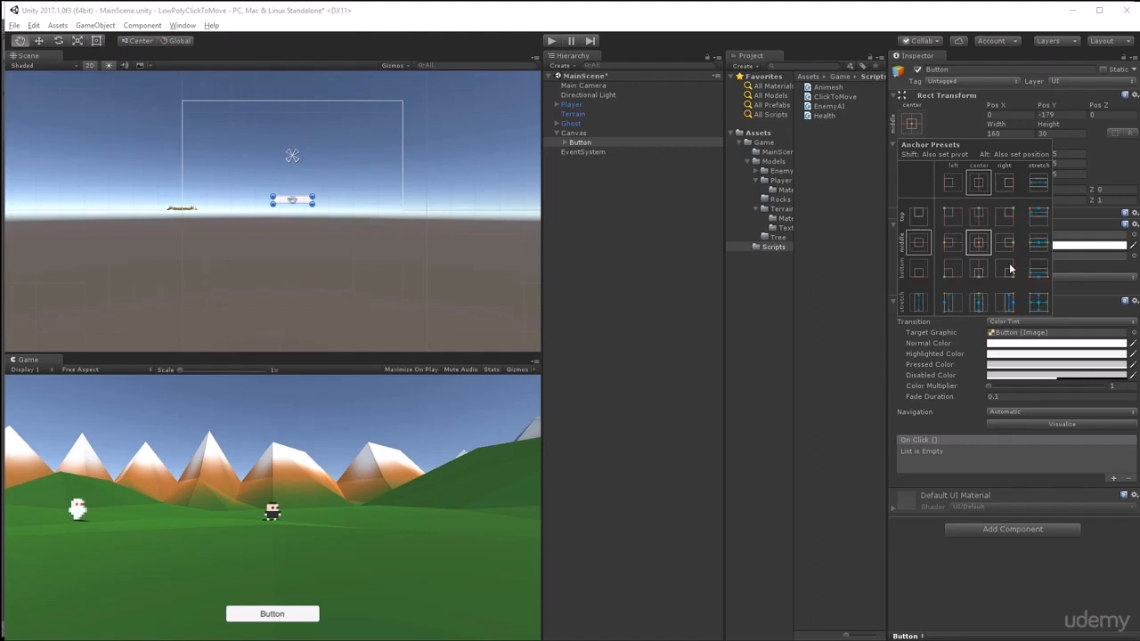
{"action": "left_click", "coordinate": [983, 265], "text": "alt+shift"}
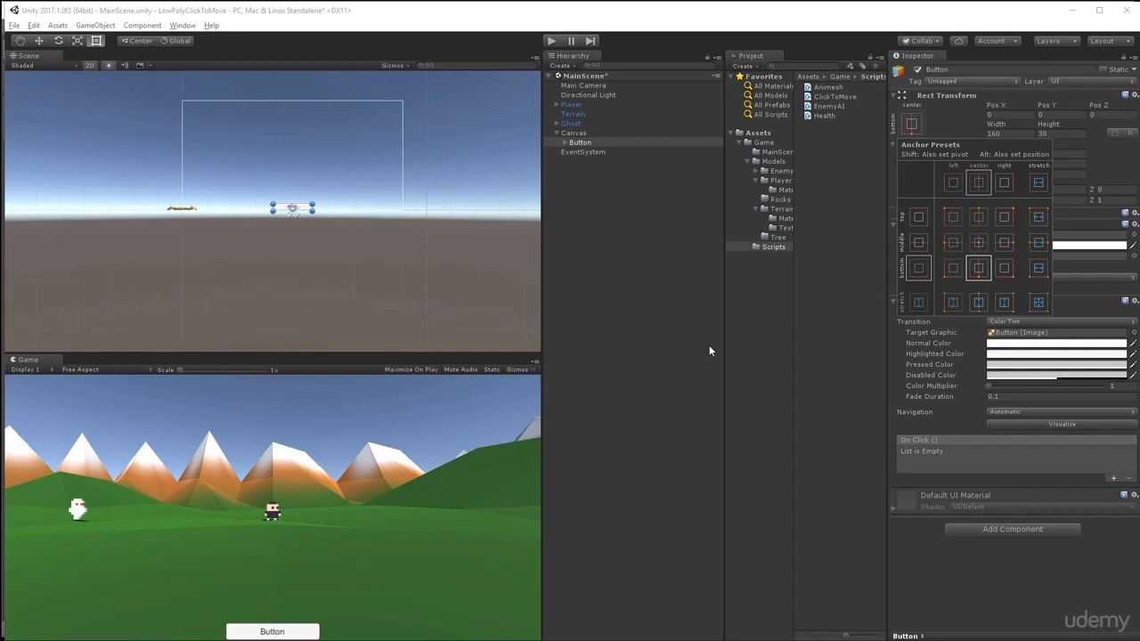
Set the button's child text to "You Died! - Click To Restart"
{"action": "left_click", "coordinate": [562, 142]}
{"action": "left_click", "coordinate": [565, 142]}
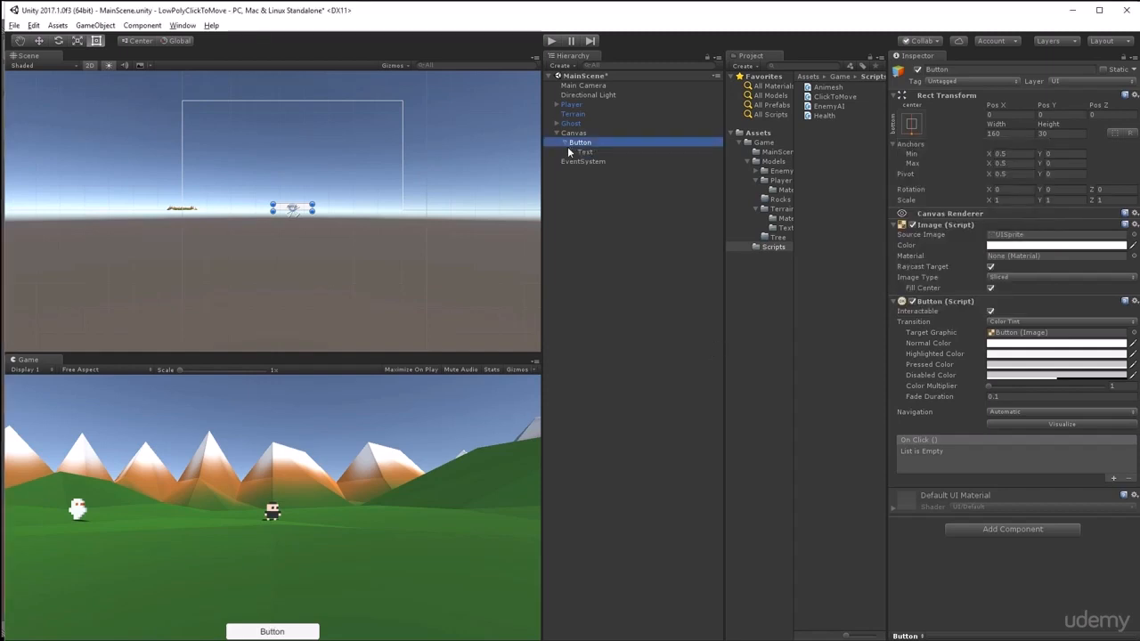
{"action": "left_click", "coordinate": [584, 152]}
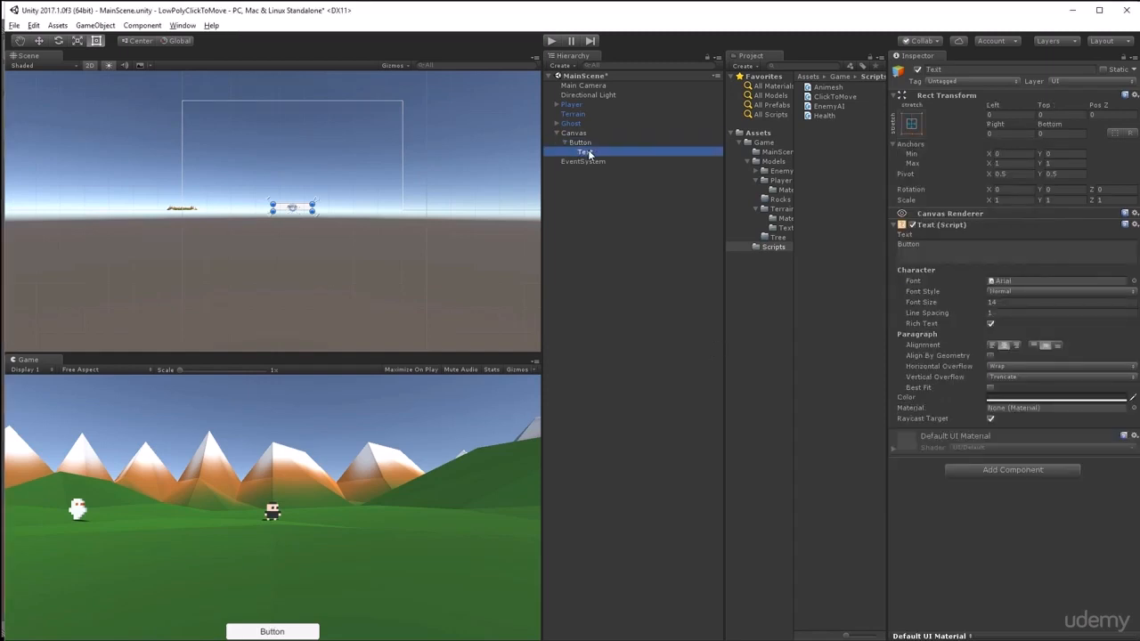
{"action": "left_click", "coordinate": [931, 251]}
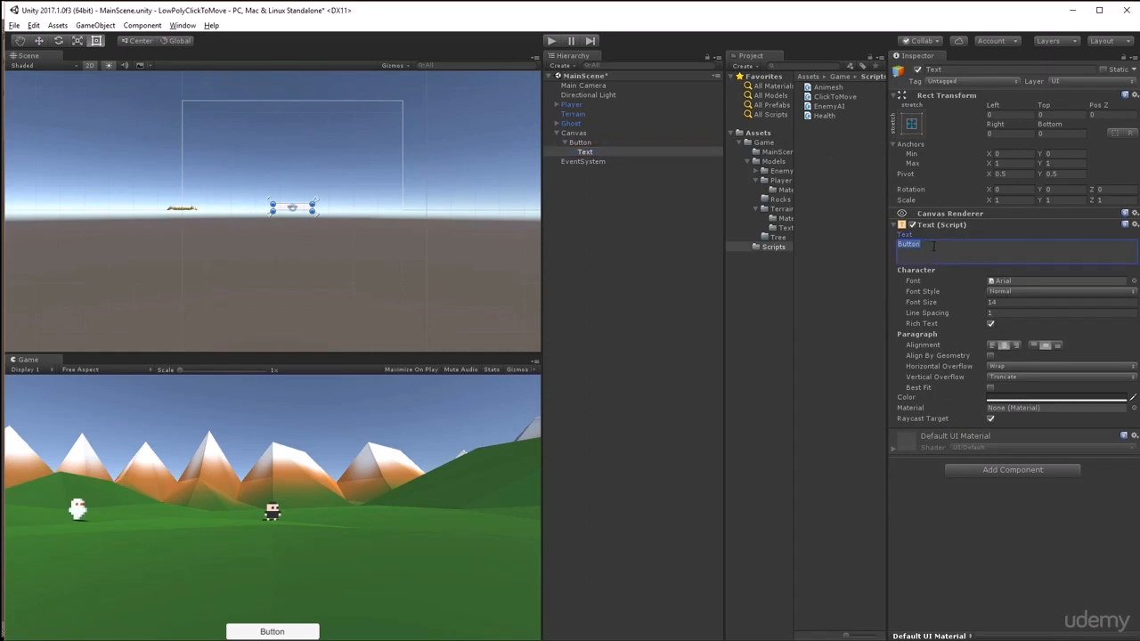
{"action": "type", "text": "You Died! - Click To R"}
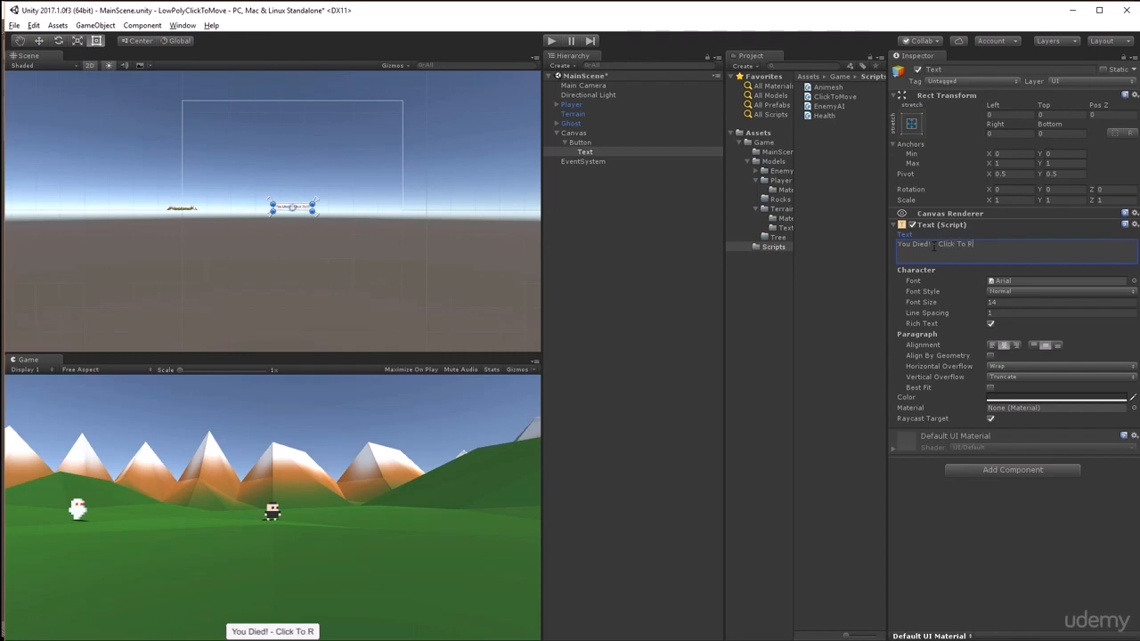
{"action": "type", "text": "estart"}
Stretch the button upward to a height of about 70 so its label fits on two lines
{"action": "left_click", "coordinate": [595, 141]}
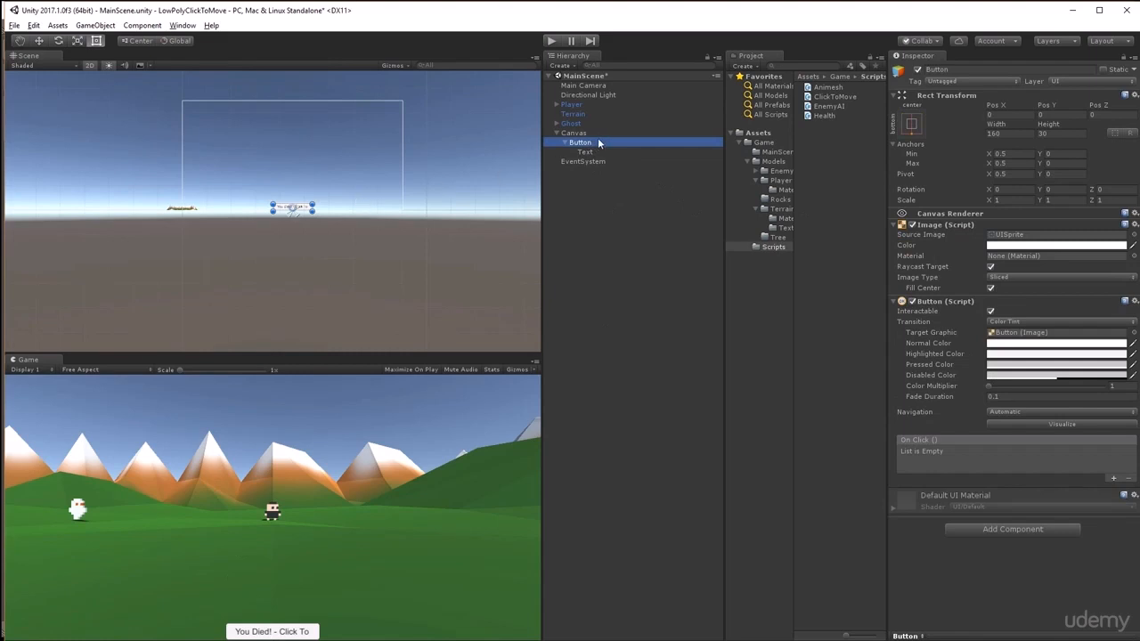
{"action": "double_click", "coordinate": [598, 140]}
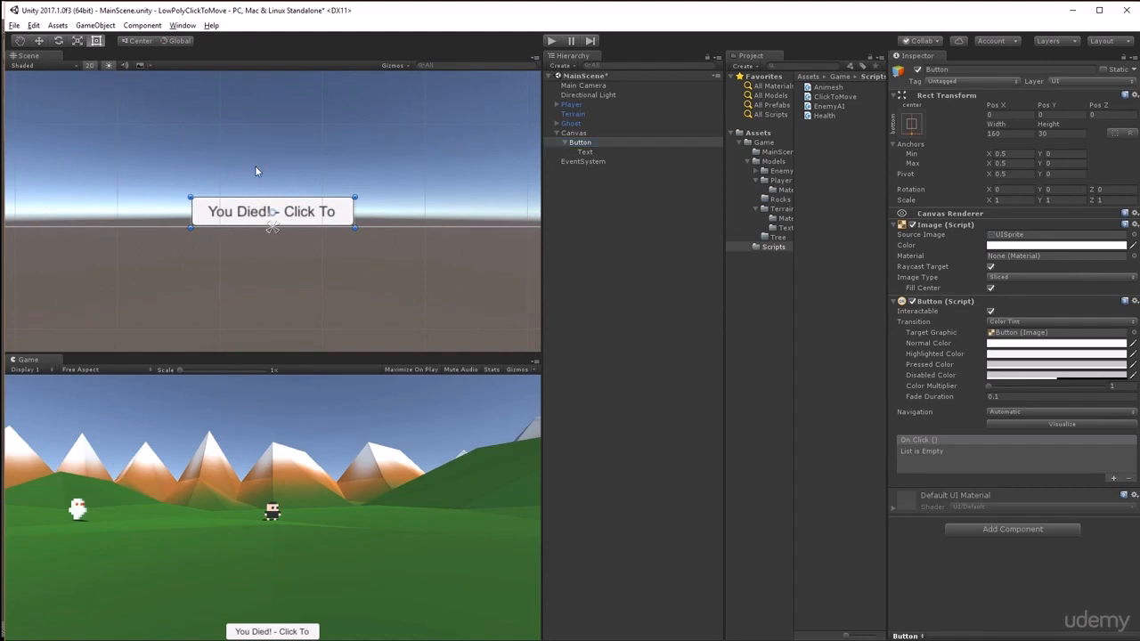
{"action": "left_click_drag", "start_coordinate": [271, 197], "coordinate": [278, 156]}
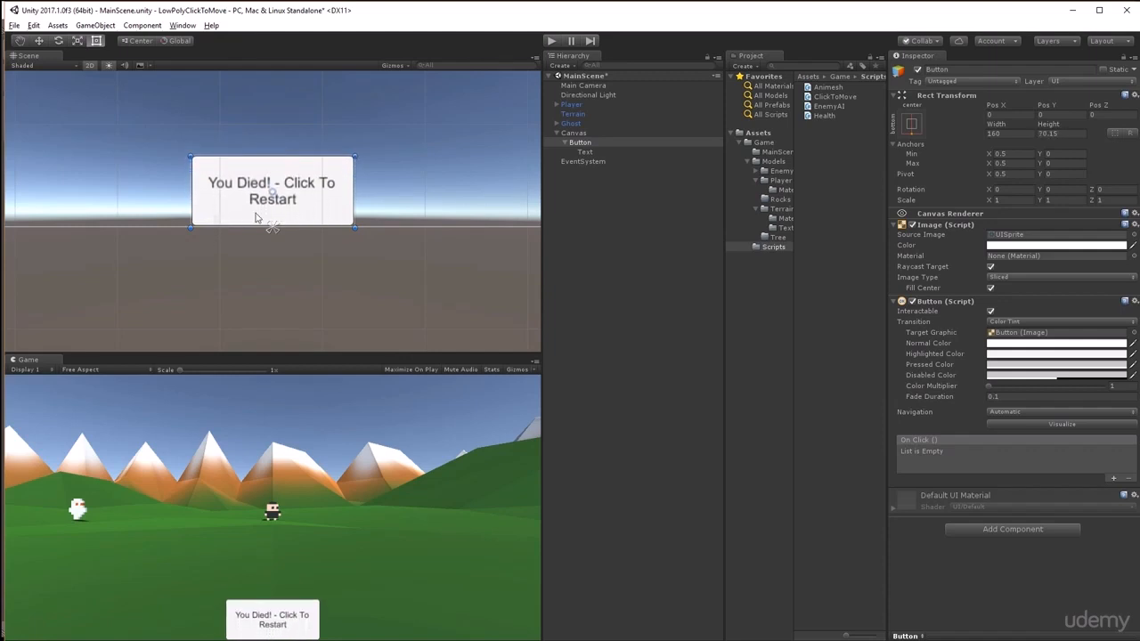
Rename the button object to Button_Restart
{"action": "left_click", "coordinate": [593, 143]}
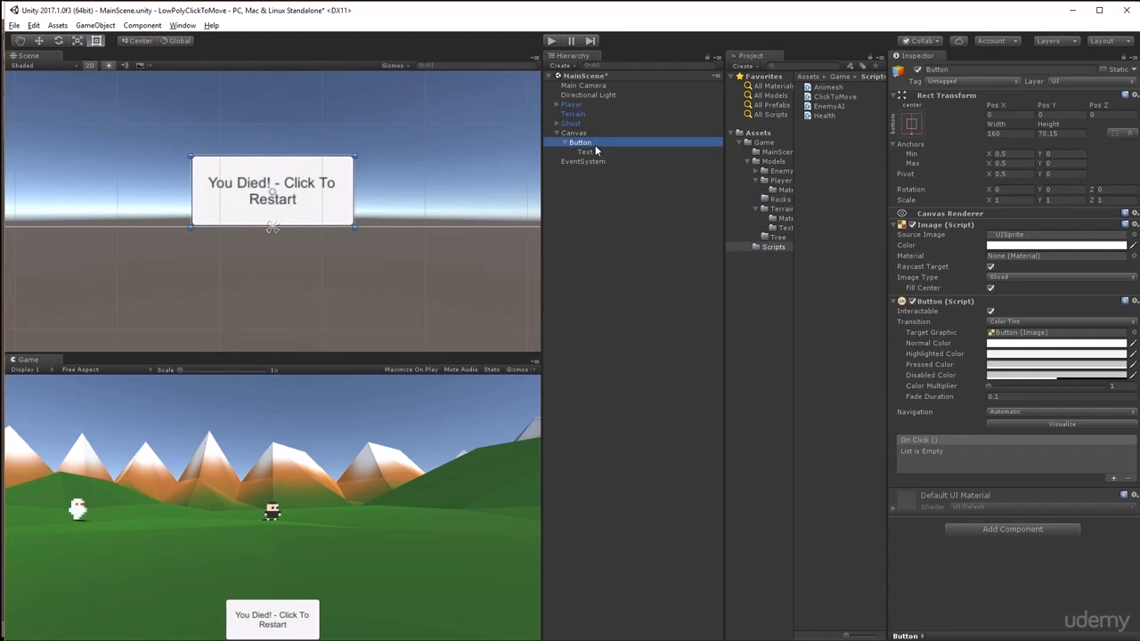
{"action": "left_click", "coordinate": [591, 142]}
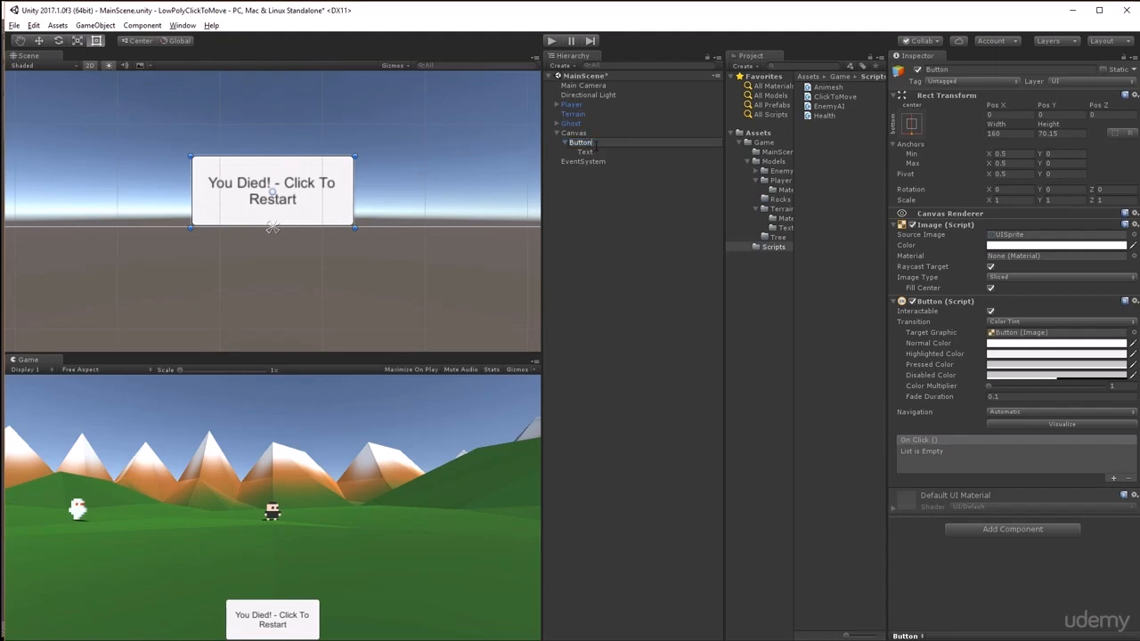
{"action": "type", "text": "_Restart"}
{"action": "key", "text": "Return"}
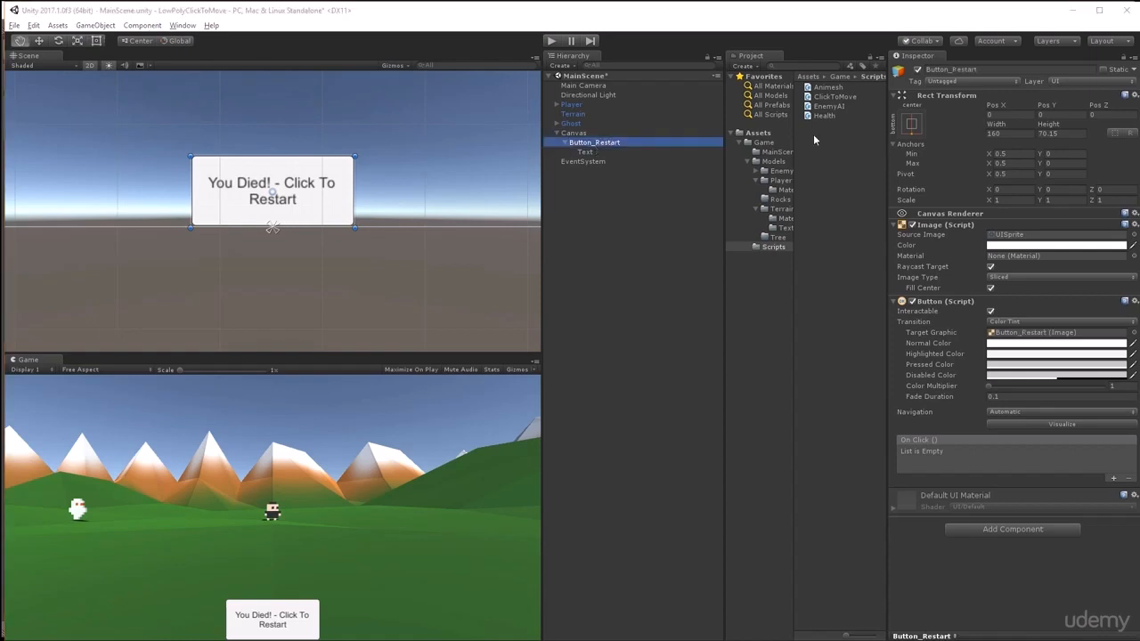
Attach the Player script from the Scripts folder to the Player object
{"action": "left_click", "coordinate": [838, 208]}
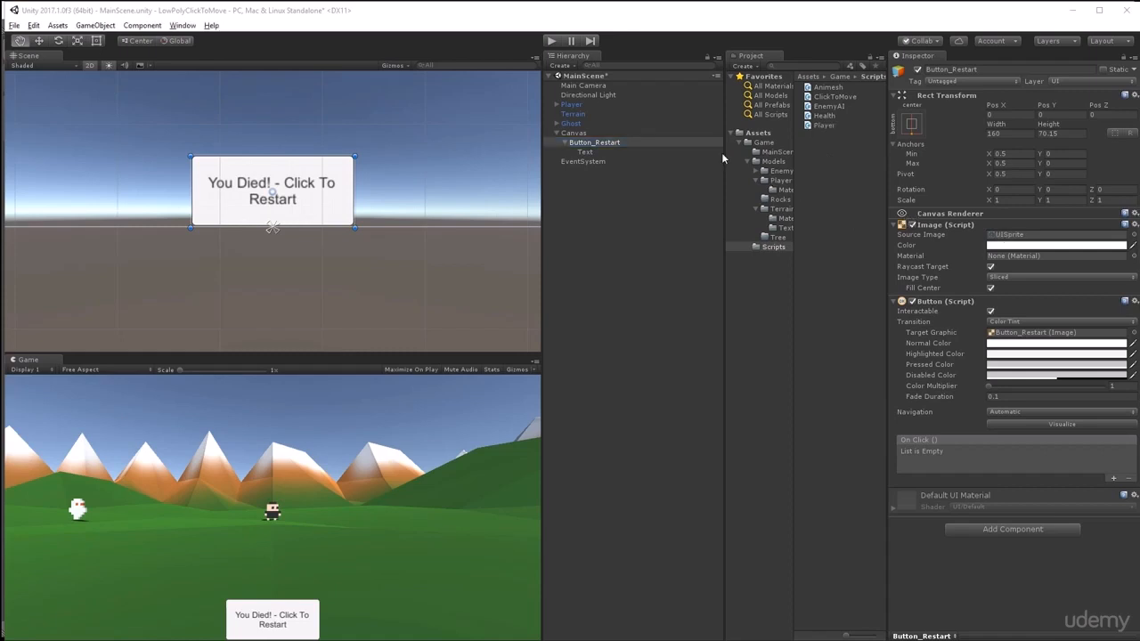
{"action": "left_click", "coordinate": [581, 103]}
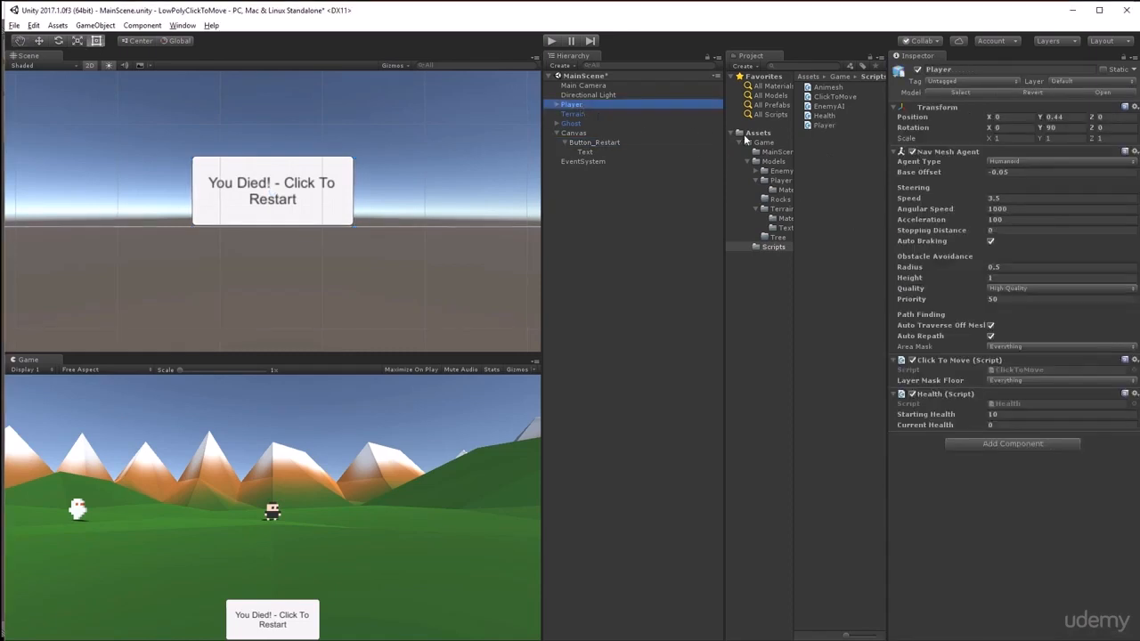
{"action": "left_click_drag", "start_coordinate": [821, 125], "coordinate": [987, 497]}
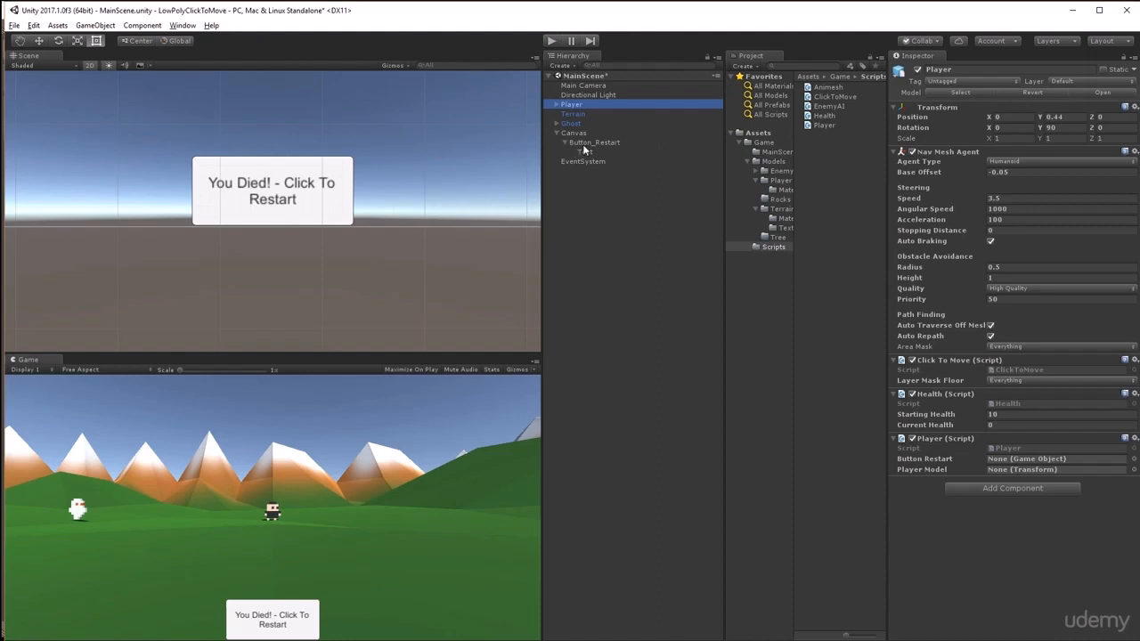
Assign Button_Restart and the PlayerModel child to the Player script's Button Restart and Player Model references
{"action": "left_click_drag", "start_coordinate": [585, 150], "coordinate": [1008, 459]}
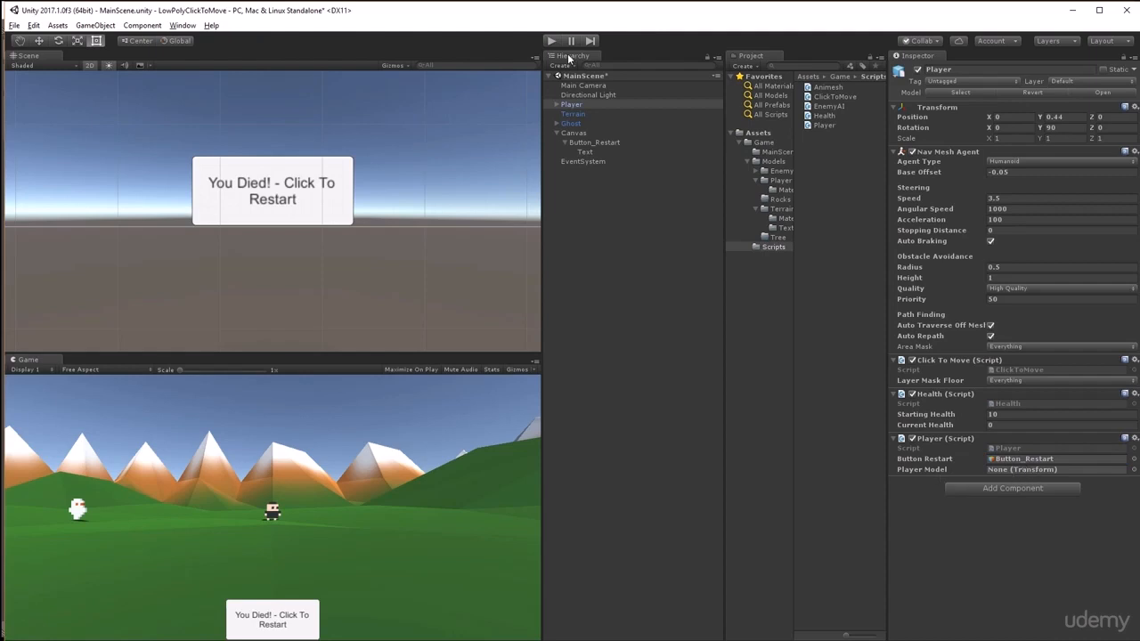
{"action": "left_click", "coordinate": [555, 104]}
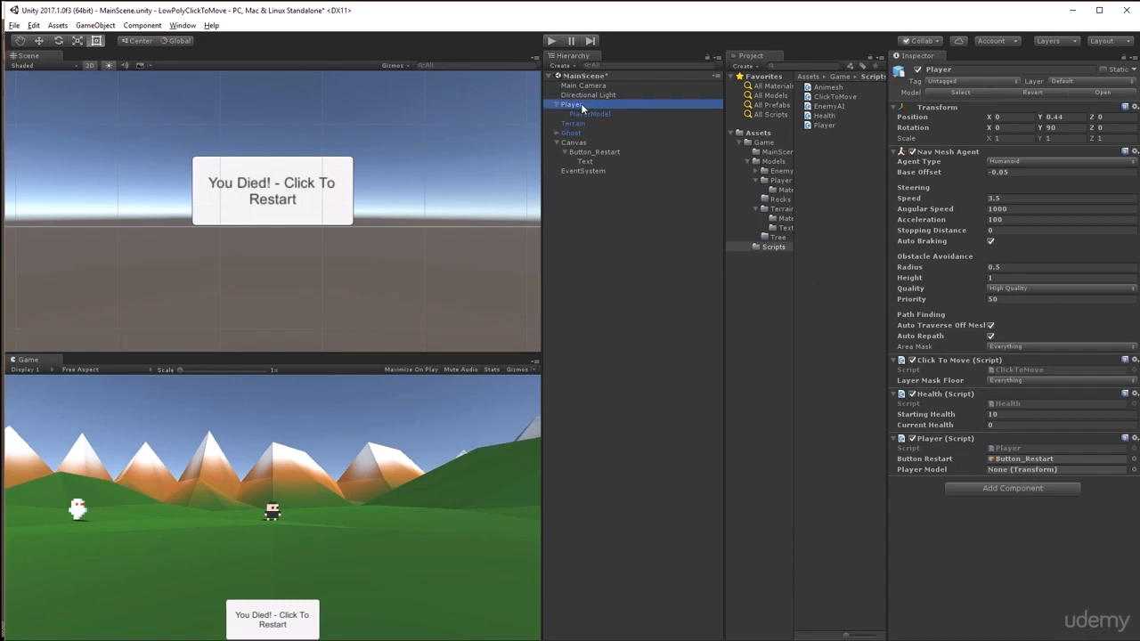
{"action": "left_click_drag", "start_coordinate": [582, 114], "coordinate": [1011, 473]}
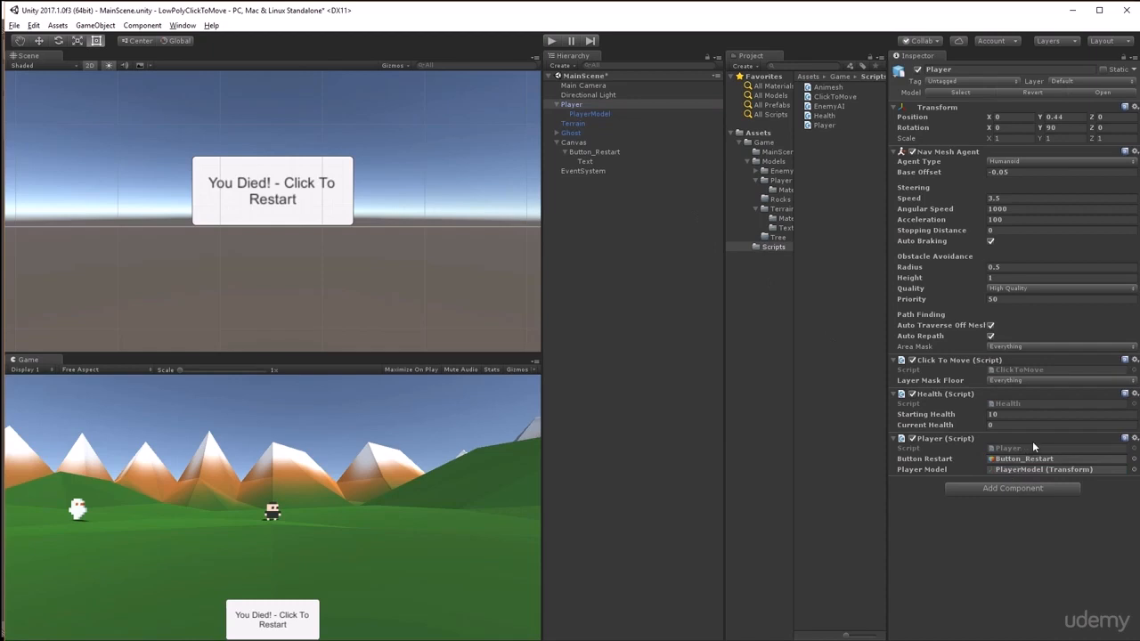
Play-test the player's death by walking to the Ghost, try the restart button, and stop the game
{"action": "left_click", "coordinate": [553, 40]}
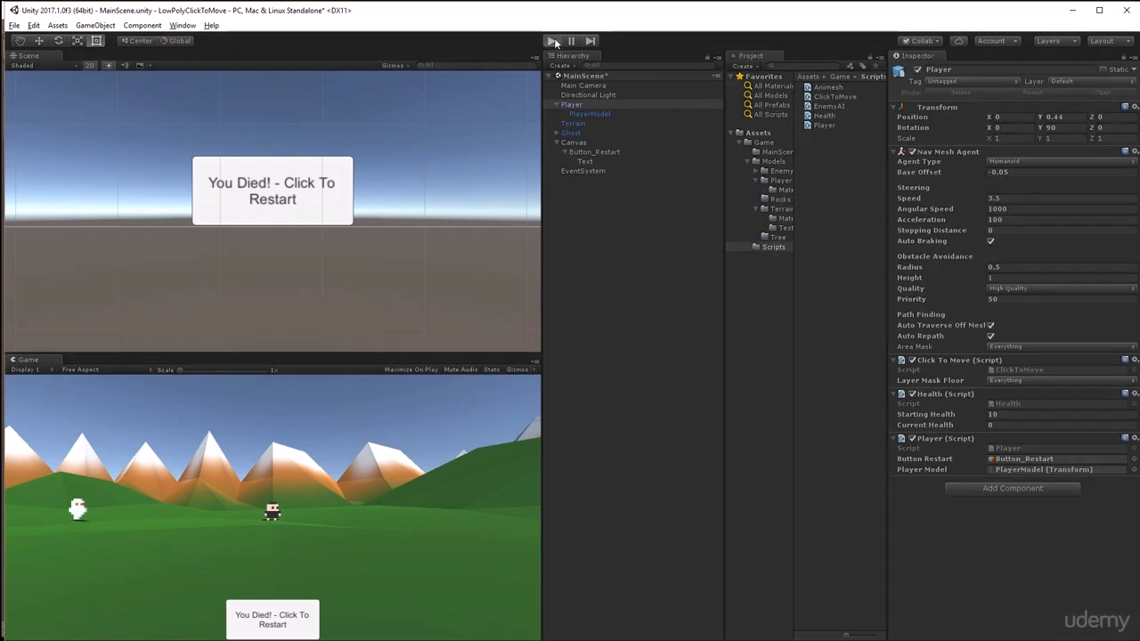
{"action": "left_click", "coordinate": [210, 545]}
{"action": "left_click", "coordinate": [176, 532]}
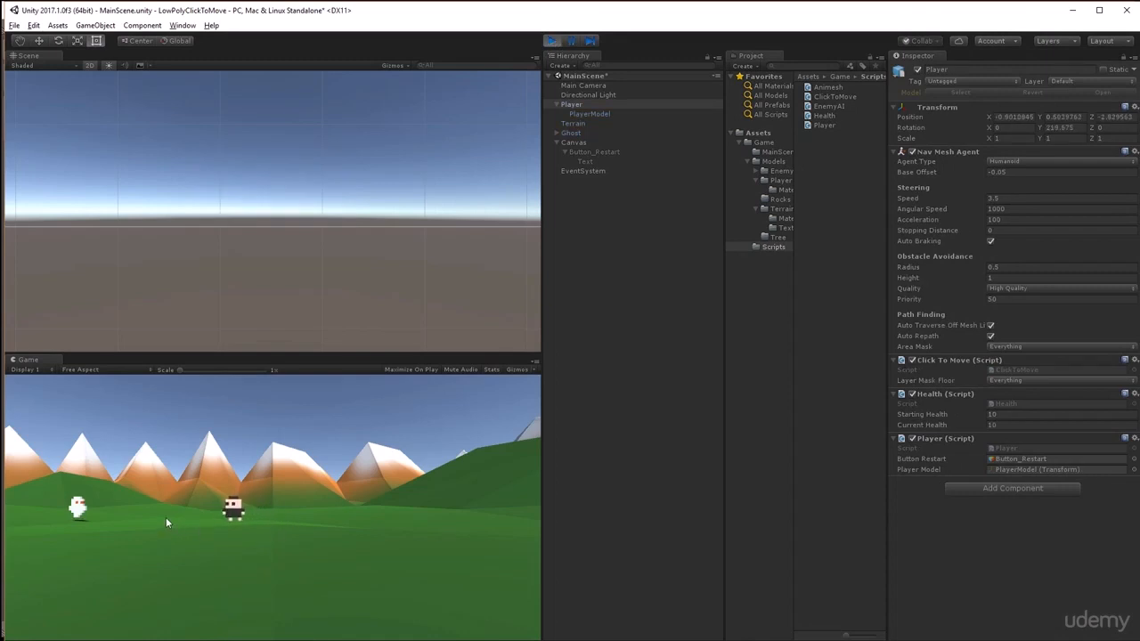
{"action": "left_click", "coordinate": [166, 528]}
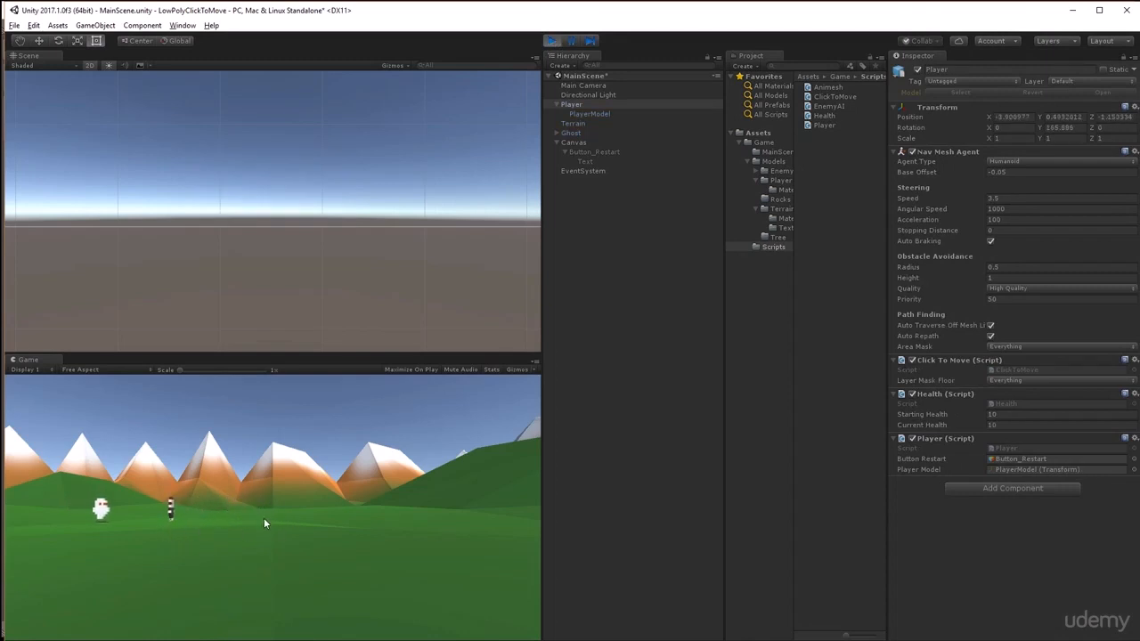
{"action": "left_click", "coordinate": [153, 514]}
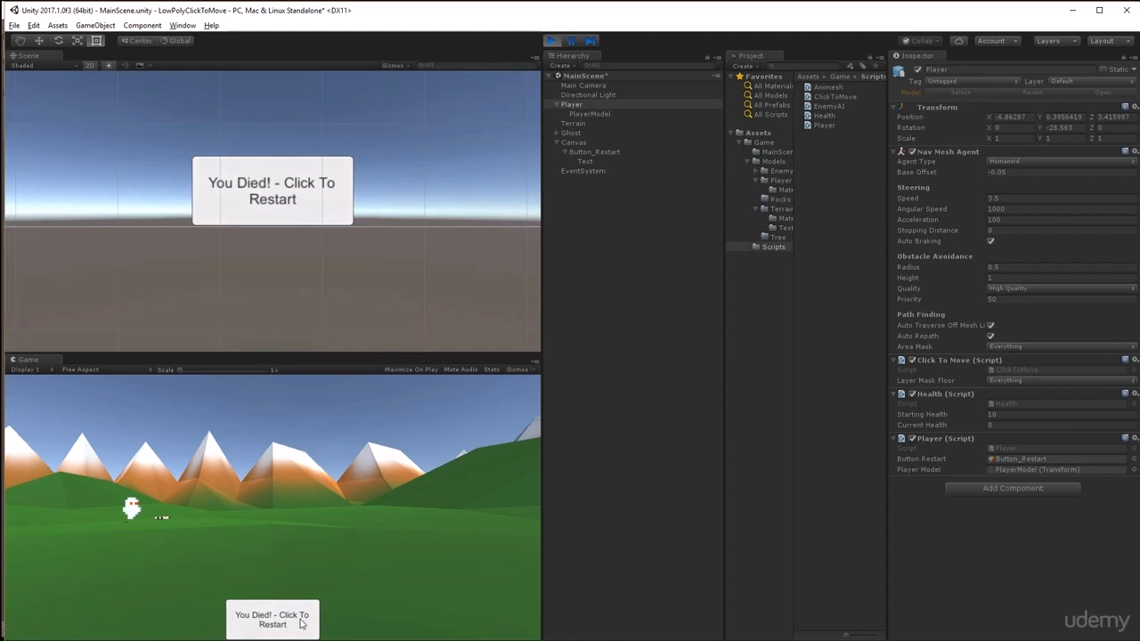
{"action": "left_click", "coordinate": [299, 619]}
{"action": "left_click", "coordinate": [299, 619]}
{"action": "left_click", "coordinate": [299, 619]}
{"action": "left_click", "coordinate": [299, 619]}
{"action": "left_click", "coordinate": [300, 619]}
{"action": "left_click", "coordinate": [300, 619]}
{"action": "left_click", "coordinate": [550, 44]}
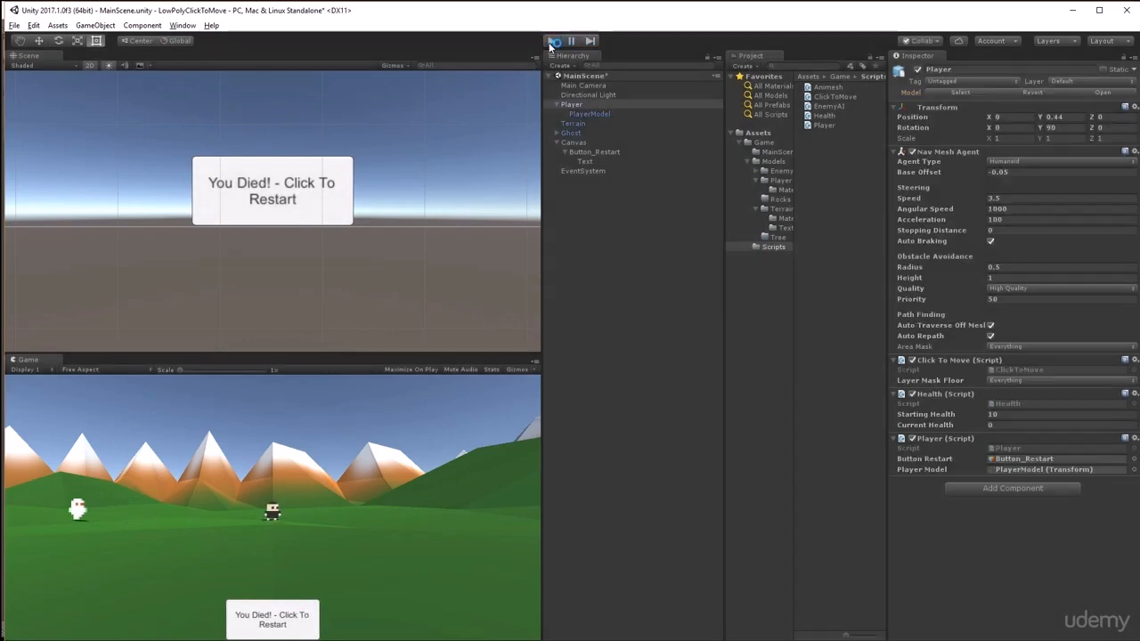
Add an On Click event to Button_Restart that calls the Player object's Player.RestartGame function
{"action": "left_click", "coordinate": [616, 151]}
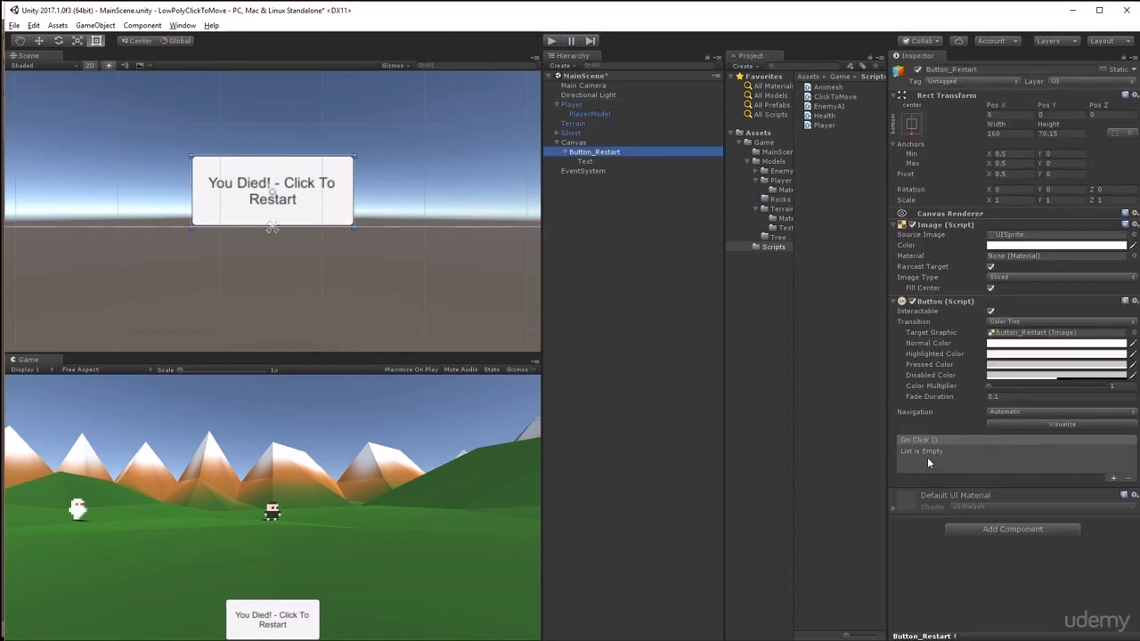
{"action": "left_click", "coordinate": [1113, 478]}
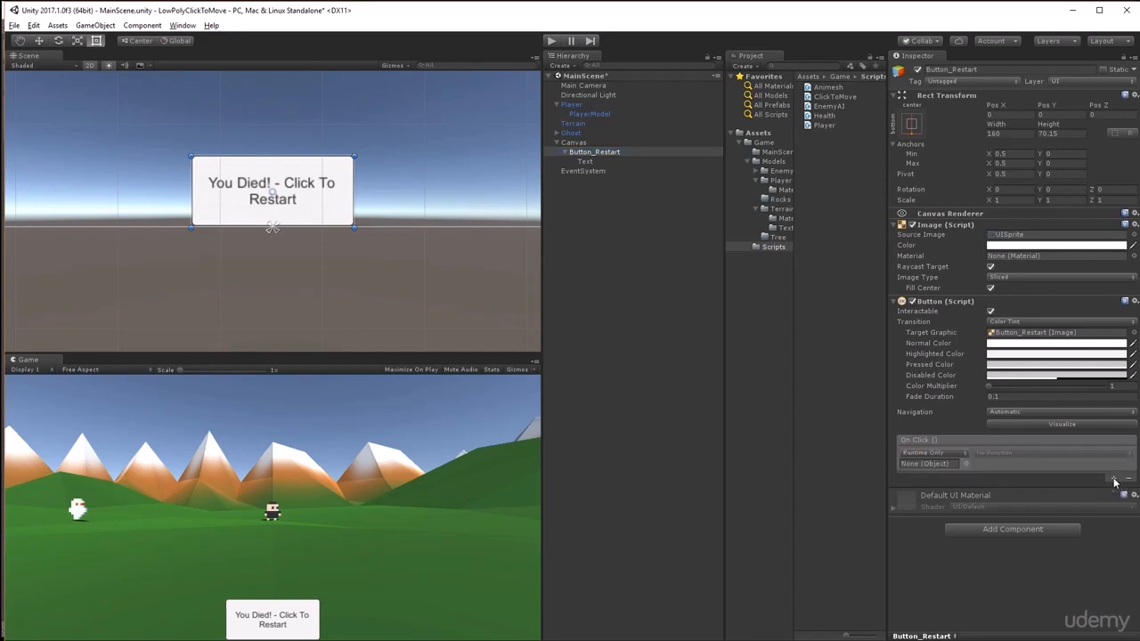
{"action": "left_click_drag", "start_coordinate": [579, 105], "coordinate": [937, 463]}
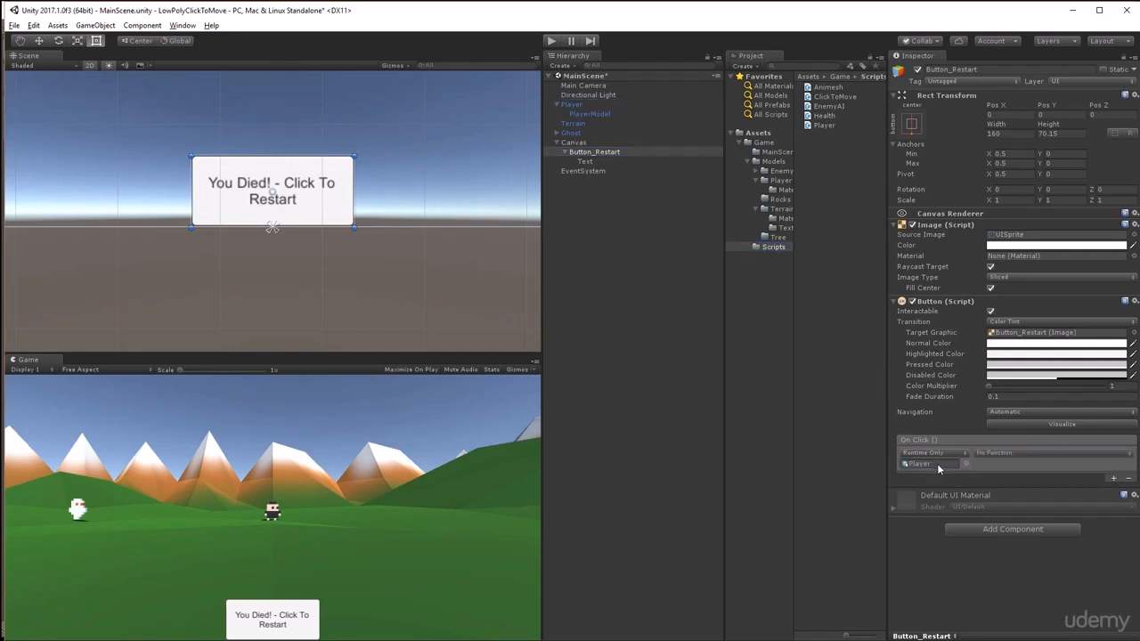
{"action": "left_click", "coordinate": [1048, 450]}
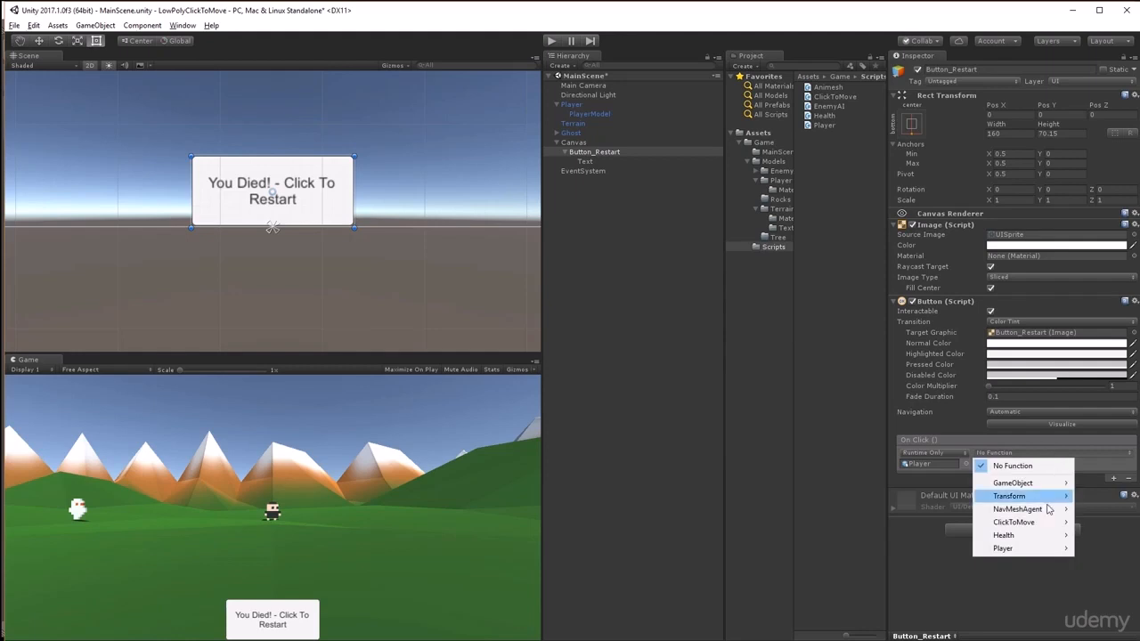
{"action": "mouse_move", "coordinate": [1051, 546]}
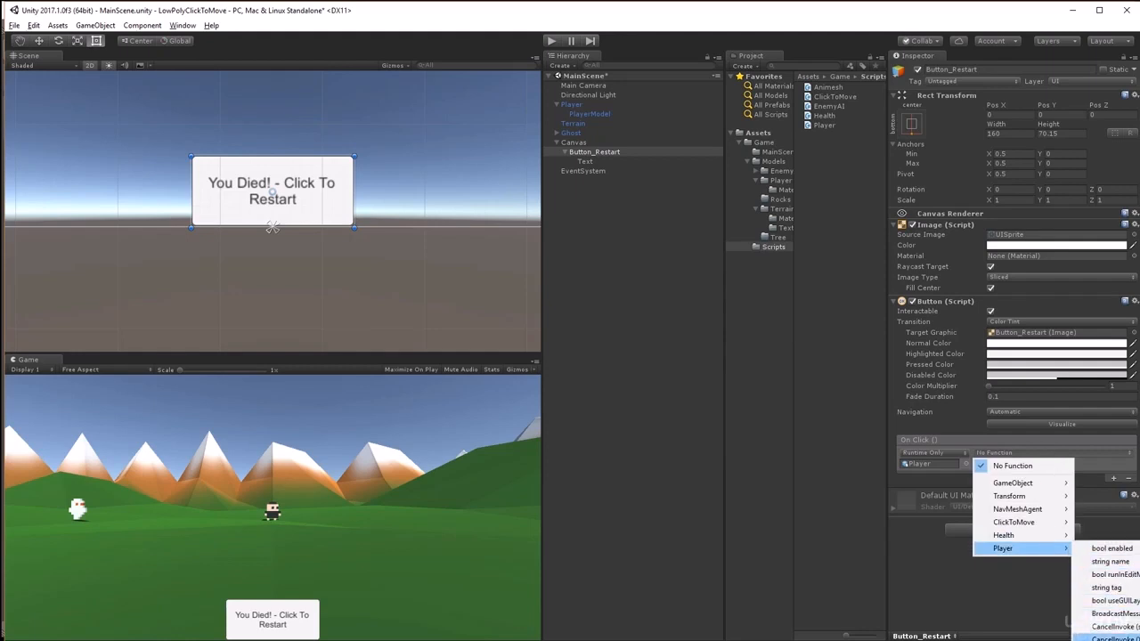
{"action": "left_click", "coordinate": [1113, 634]}
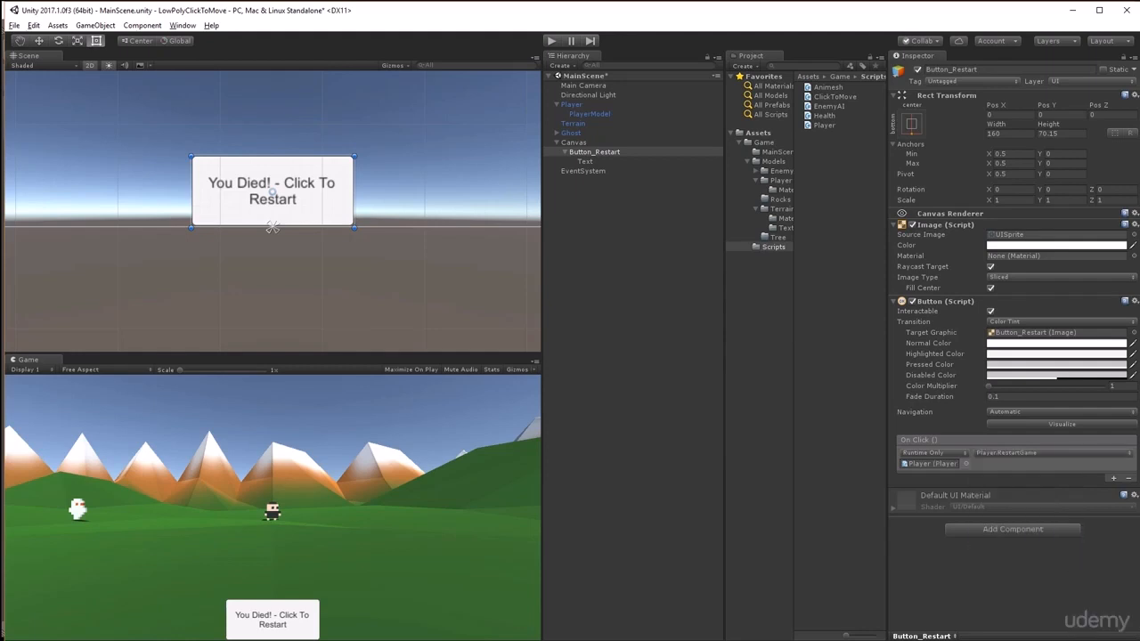
Play-test the restart by walking the player to the Ghost until it dies and using the restart button
{"action": "left_click", "coordinate": [553, 42]}
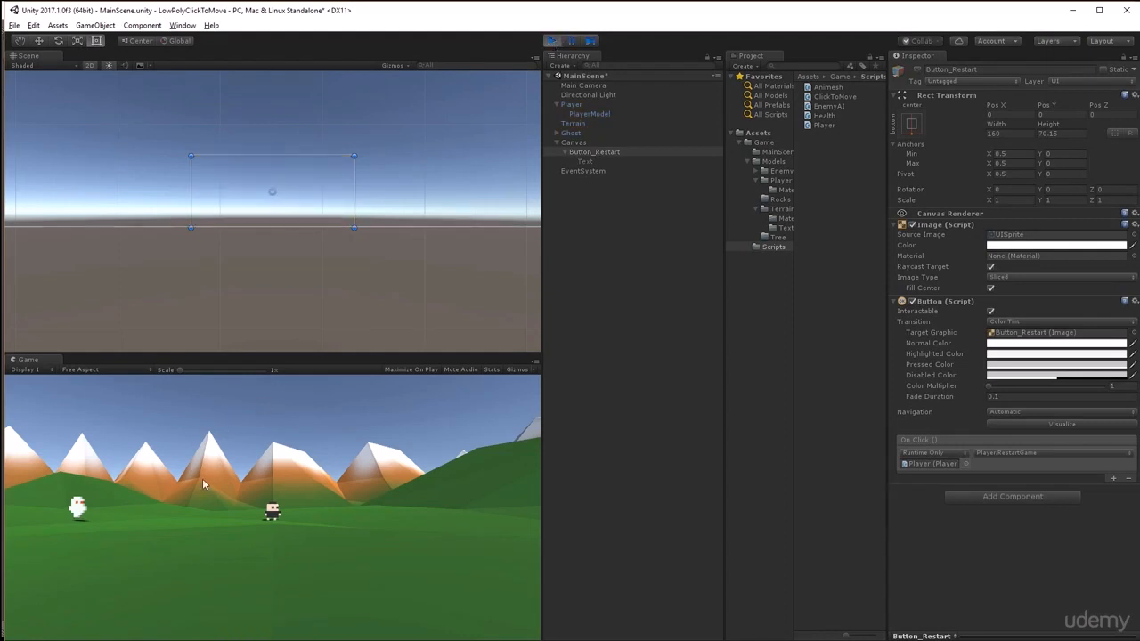
{"action": "left_click", "coordinate": [187, 520]}
{"action": "left_click", "coordinate": [154, 521]}
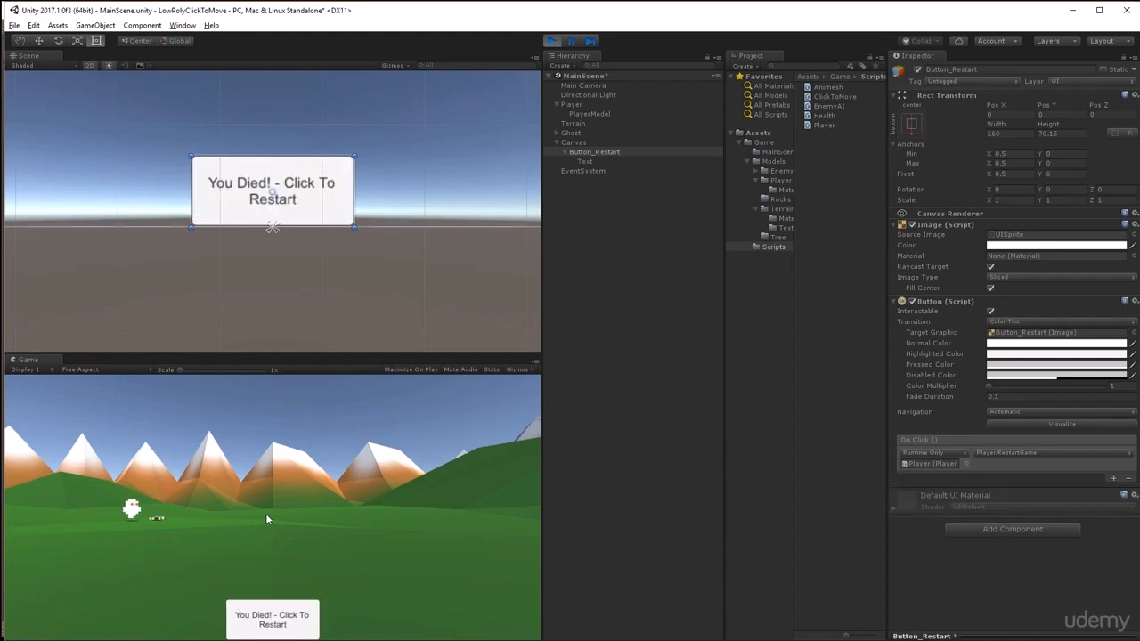
{"action": "left_click", "coordinate": [308, 621]}
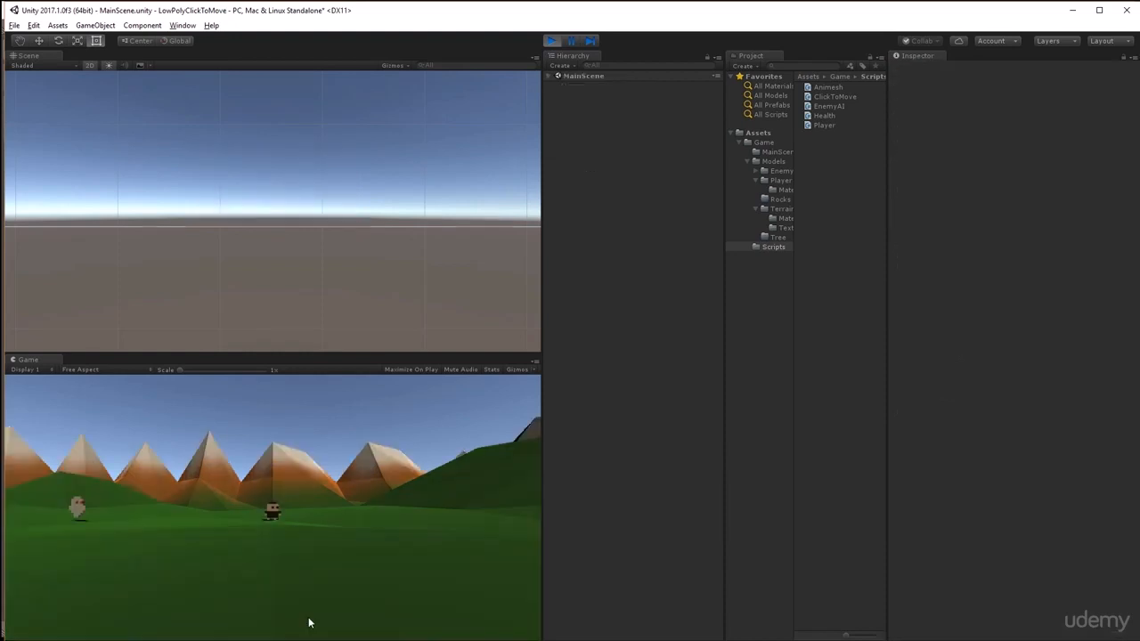
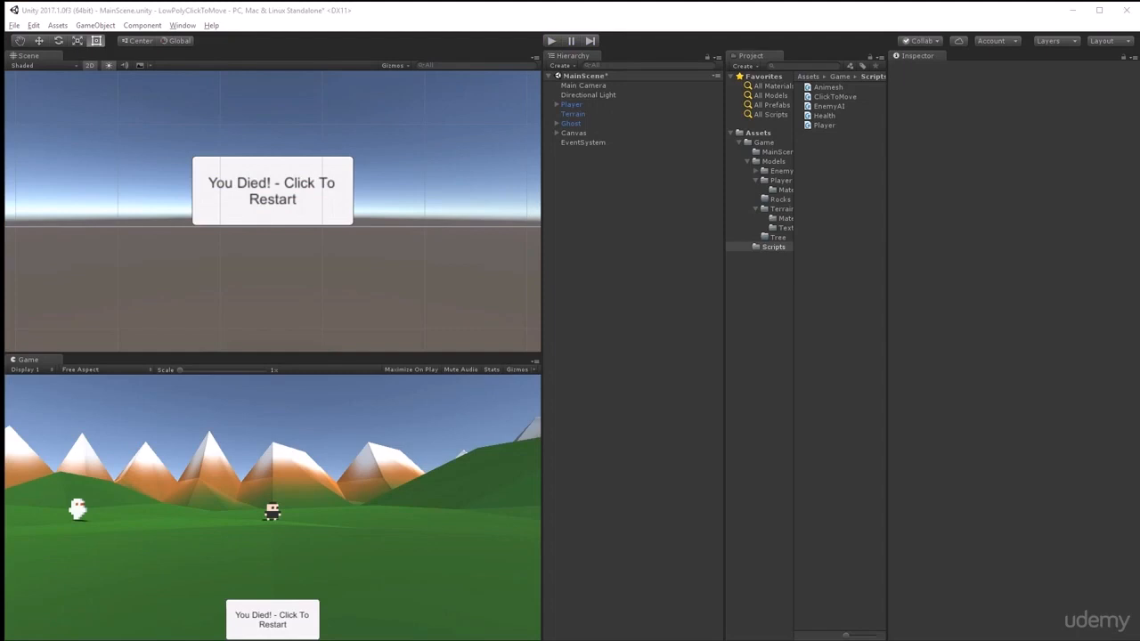
Play-test moving the player back and forth across the terrain under the static camera, and stop the game
{"action": "left_click", "coordinate": [553, 41]}
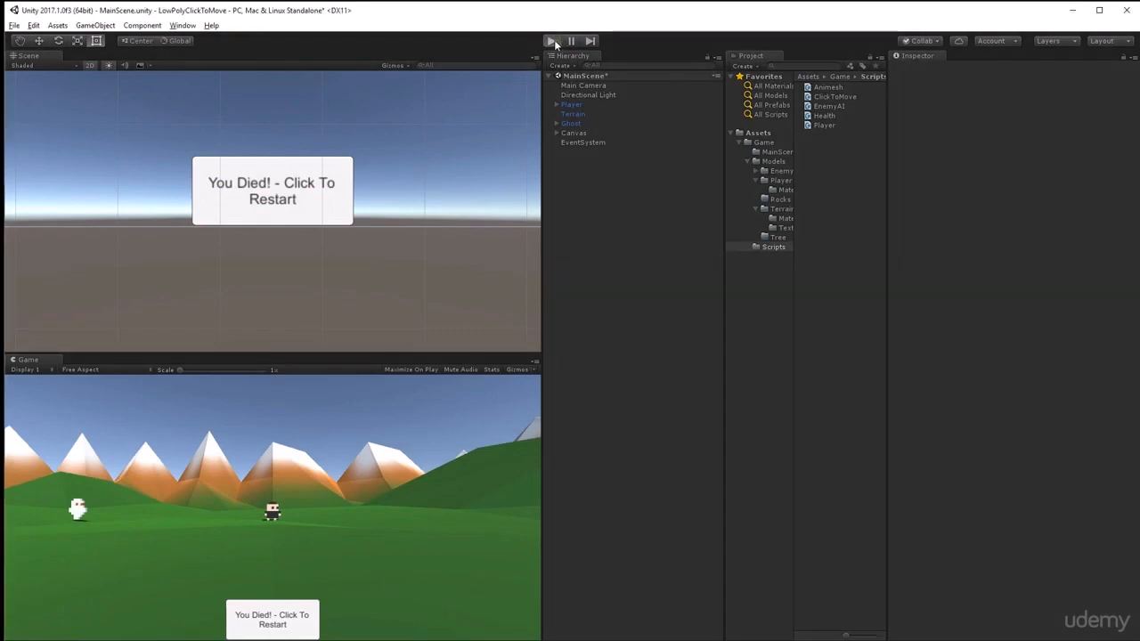
{"action": "left_click", "coordinate": [552, 41]}
{"action": "left_click", "coordinate": [125, 546]}
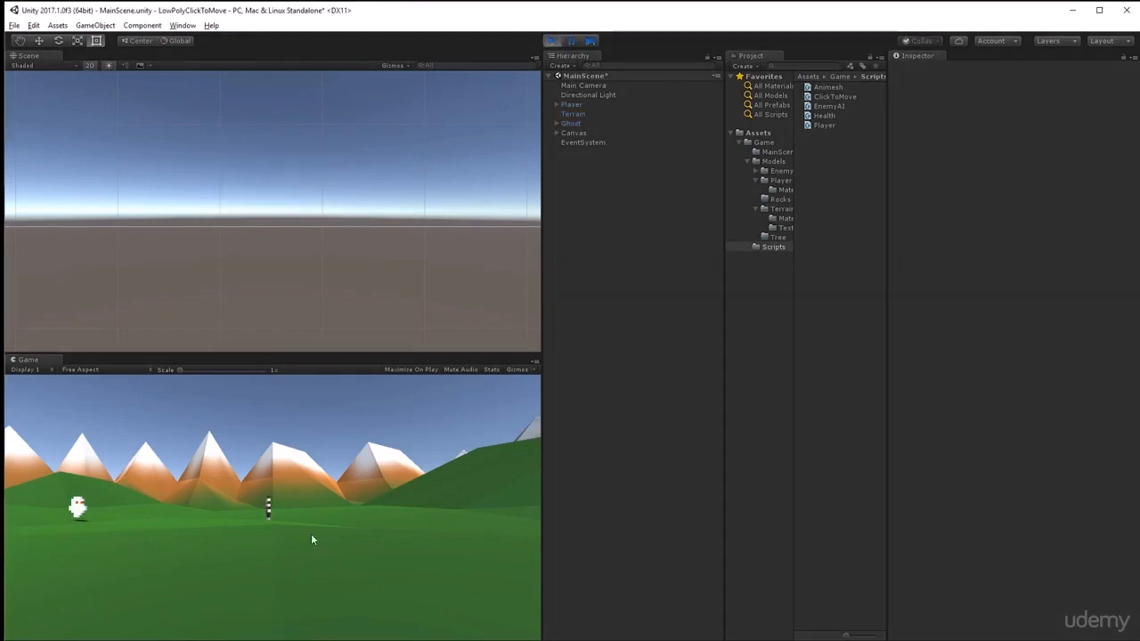
{"action": "left_click", "coordinate": [427, 510]}
{"action": "left_click", "coordinate": [506, 542]}
{"action": "left_click", "coordinate": [539, 533]}
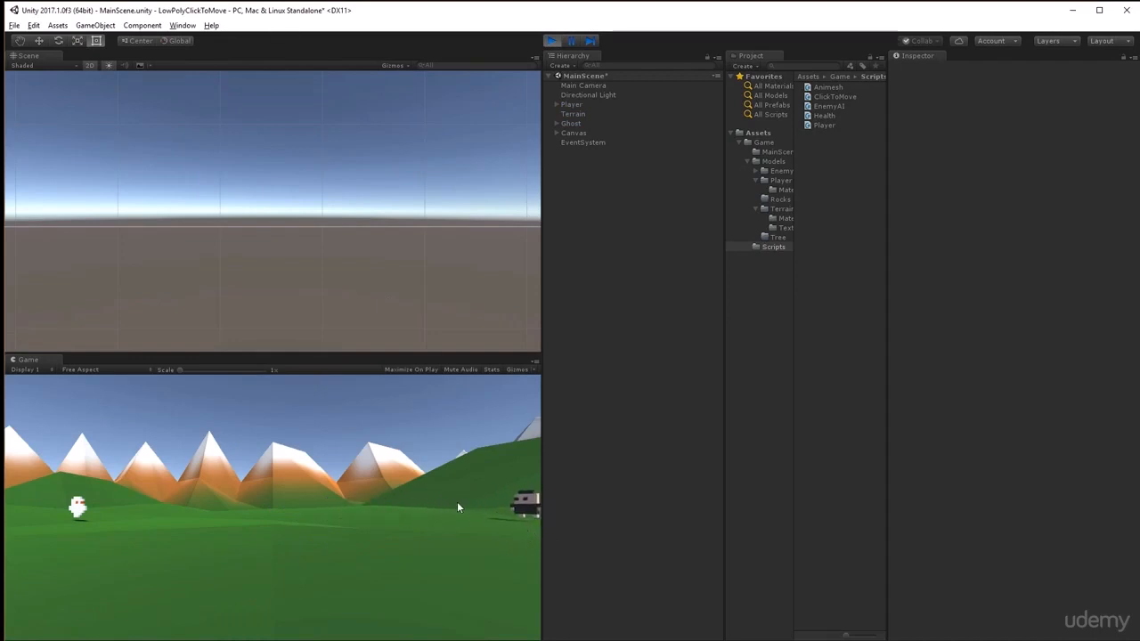
{"action": "left_click", "coordinate": [355, 492]}
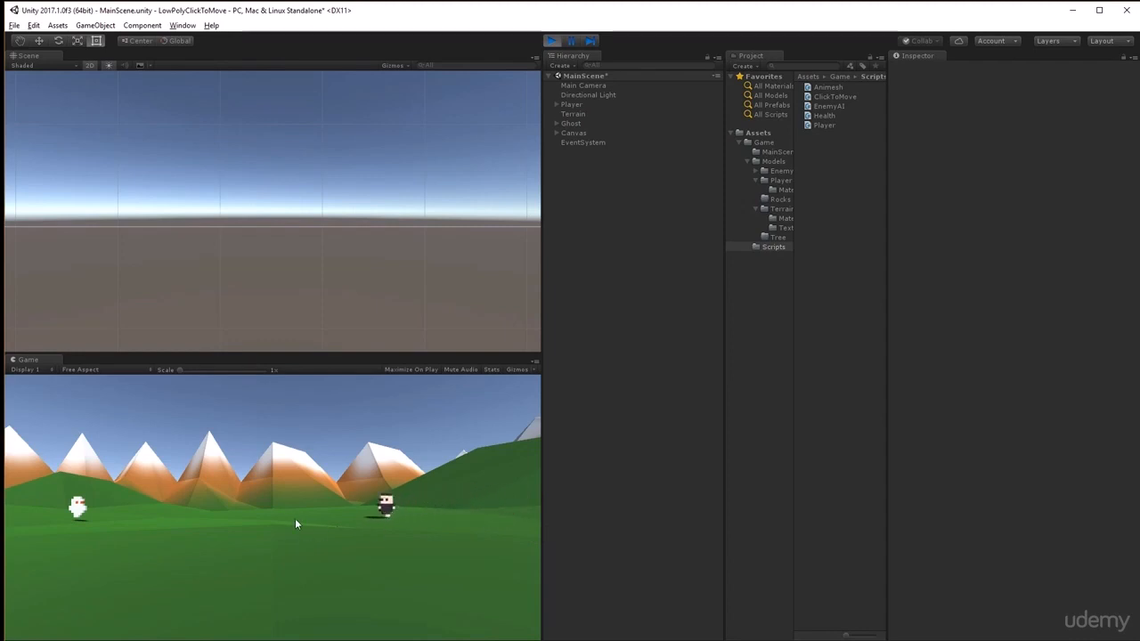
{"action": "left_click", "coordinate": [428, 528]}
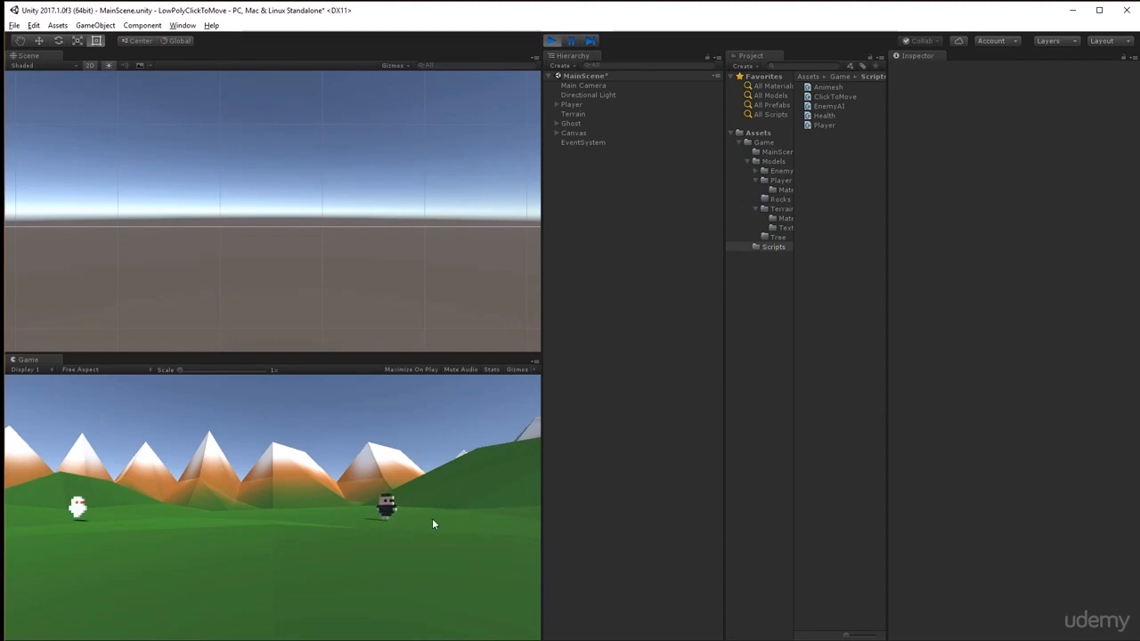
{"action": "left_click", "coordinate": [346, 523]}
{"action": "left_click", "coordinate": [388, 503]}
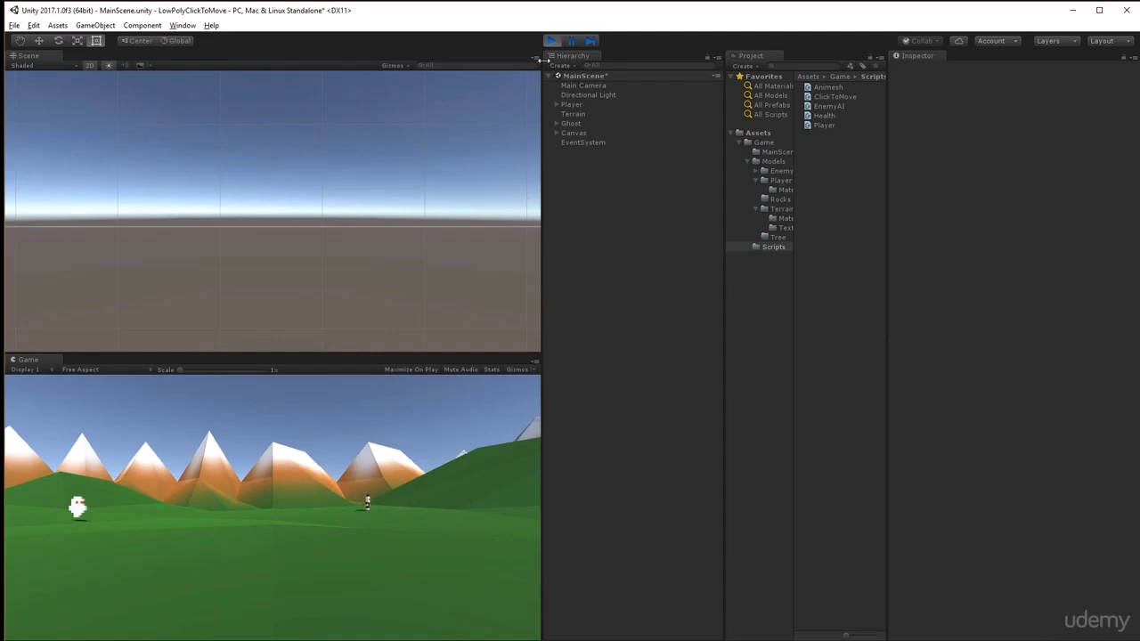
{"action": "key", "text": "ctrl+p"}
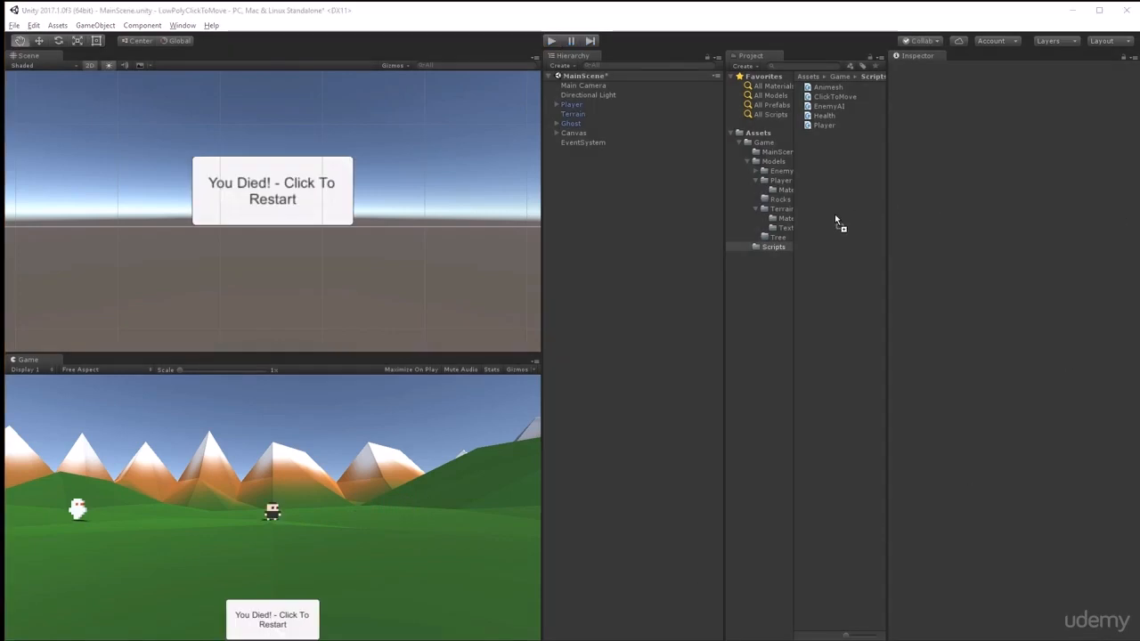
Import the CameraFollow script into the Scripts folder and attach it to Main Camera with Player as its Target
{"action": "left_click_drag", "start_coordinate": [835, 215], "coordinate": [830, 217]}
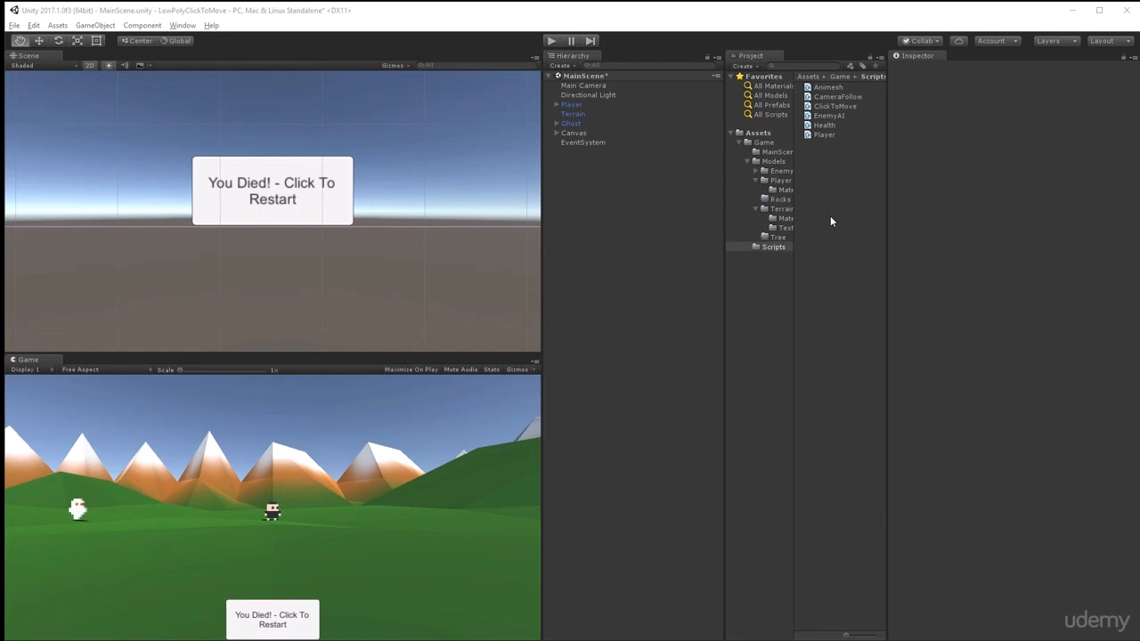
{"action": "left_click", "coordinate": [591, 86]}
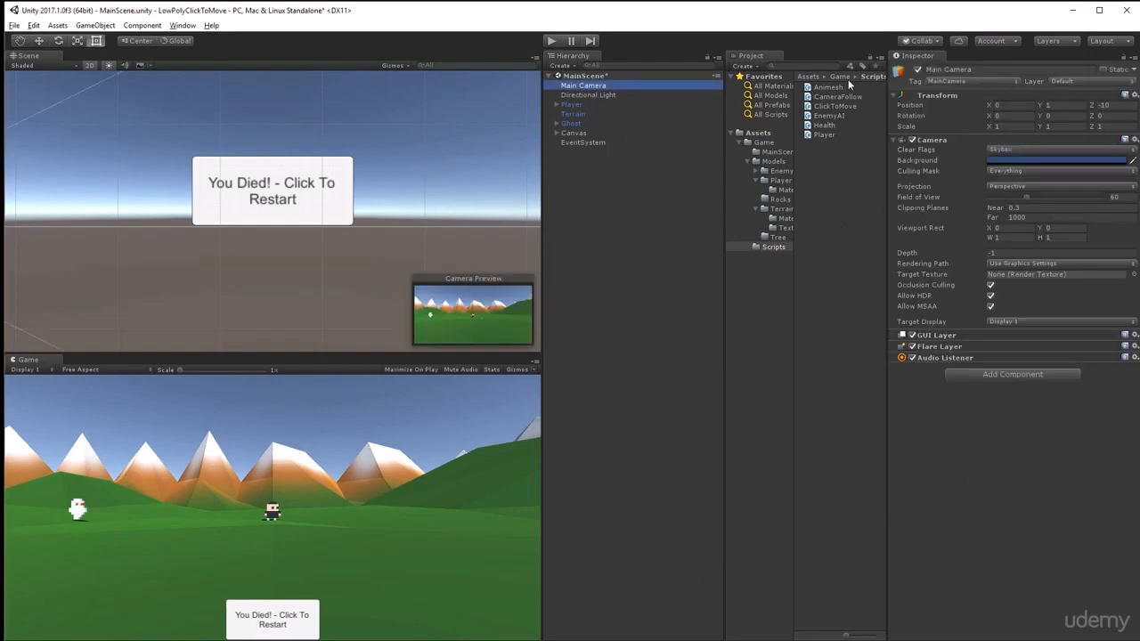
{"action": "left_click_drag", "start_coordinate": [836, 95], "coordinate": [996, 414]}
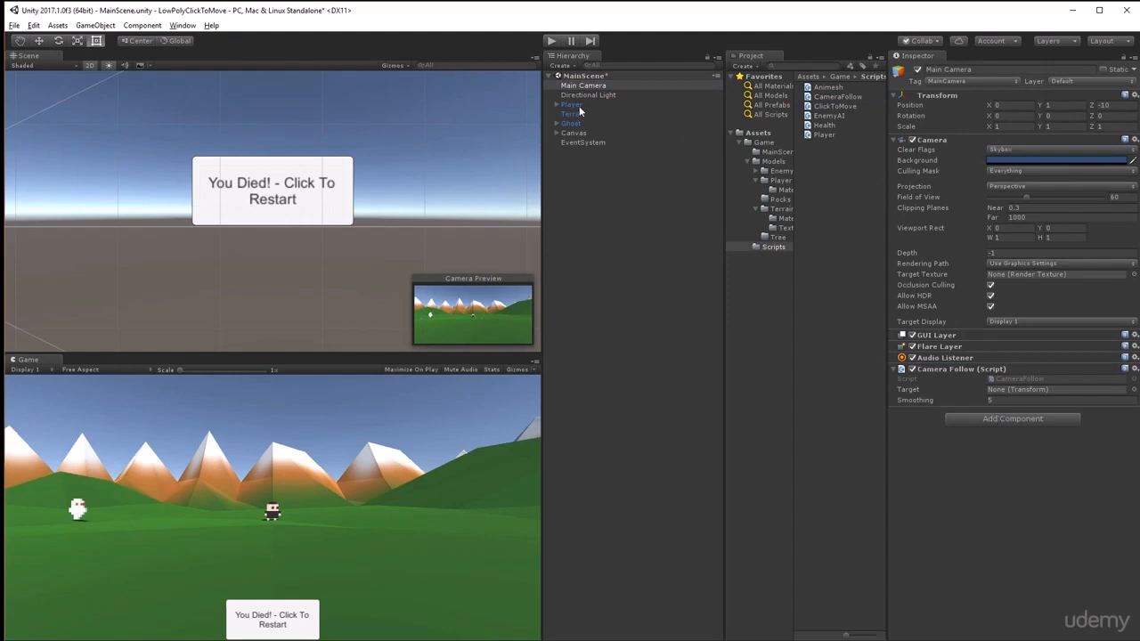
{"action": "left_click_drag", "start_coordinate": [579, 106], "coordinate": [1024, 392]}
Play-test the camera follow by walking the player to several spots on the terrain, and stop the game
{"action": "left_click", "coordinate": [551, 41]}
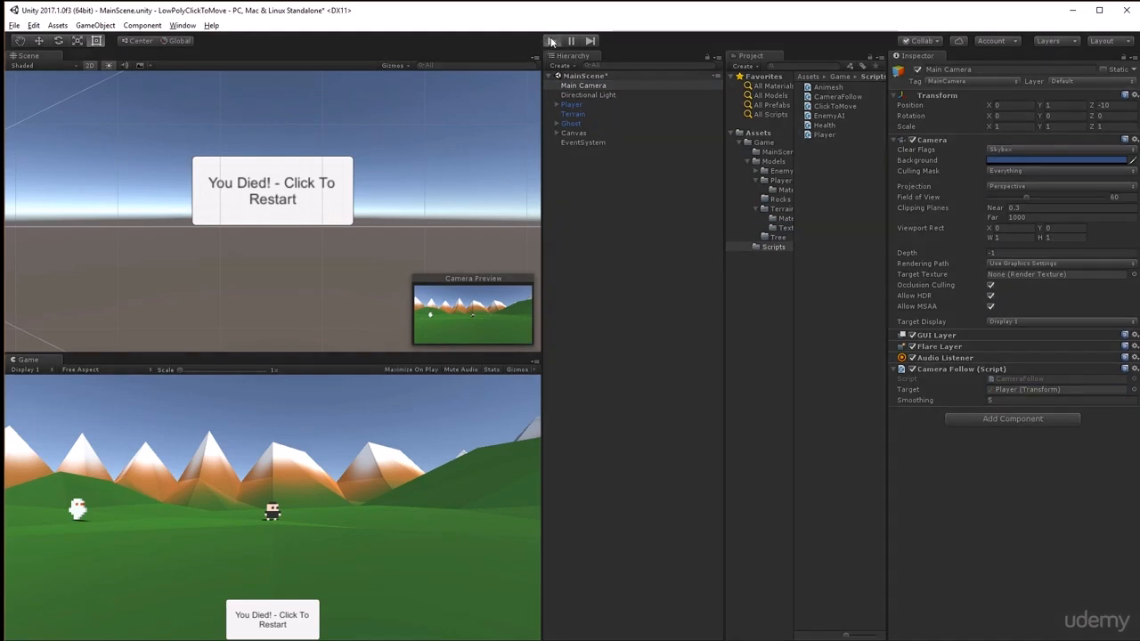
{"action": "left_click", "coordinate": [398, 538]}
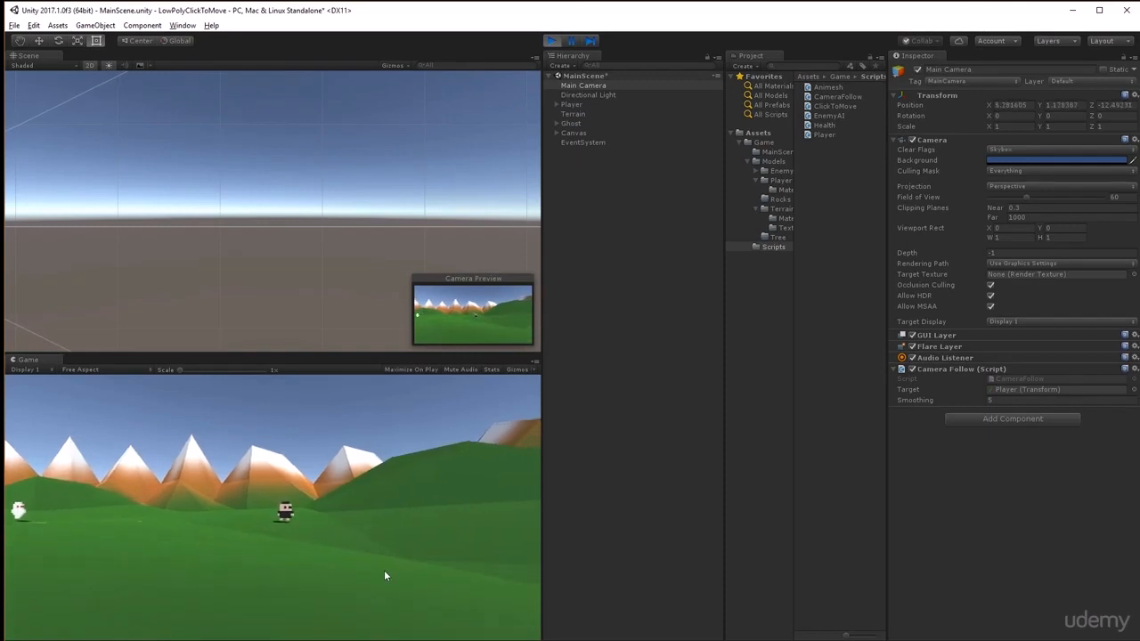
{"action": "left_click", "coordinate": [236, 563]}
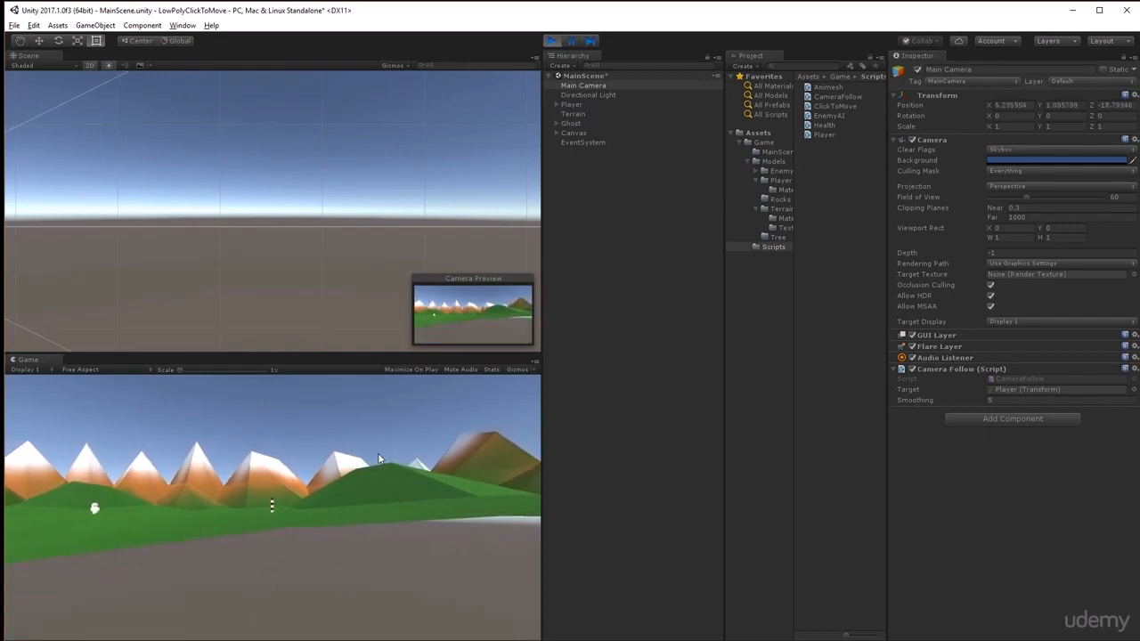
{"action": "left_click", "coordinate": [369, 486]}
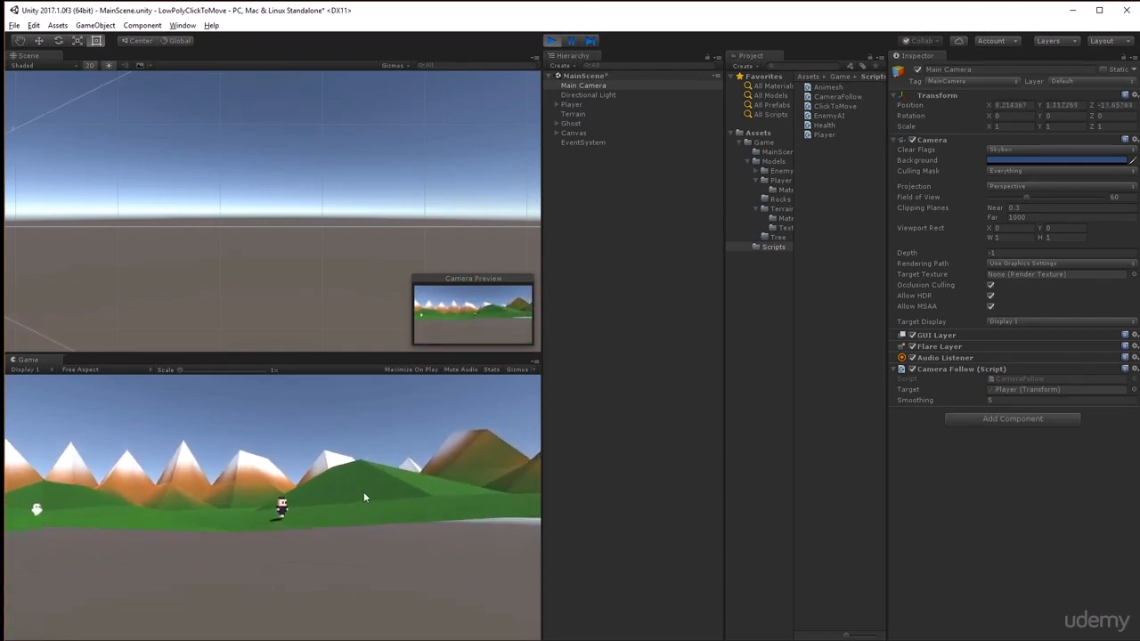
{"action": "left_click", "coordinate": [551, 41]}
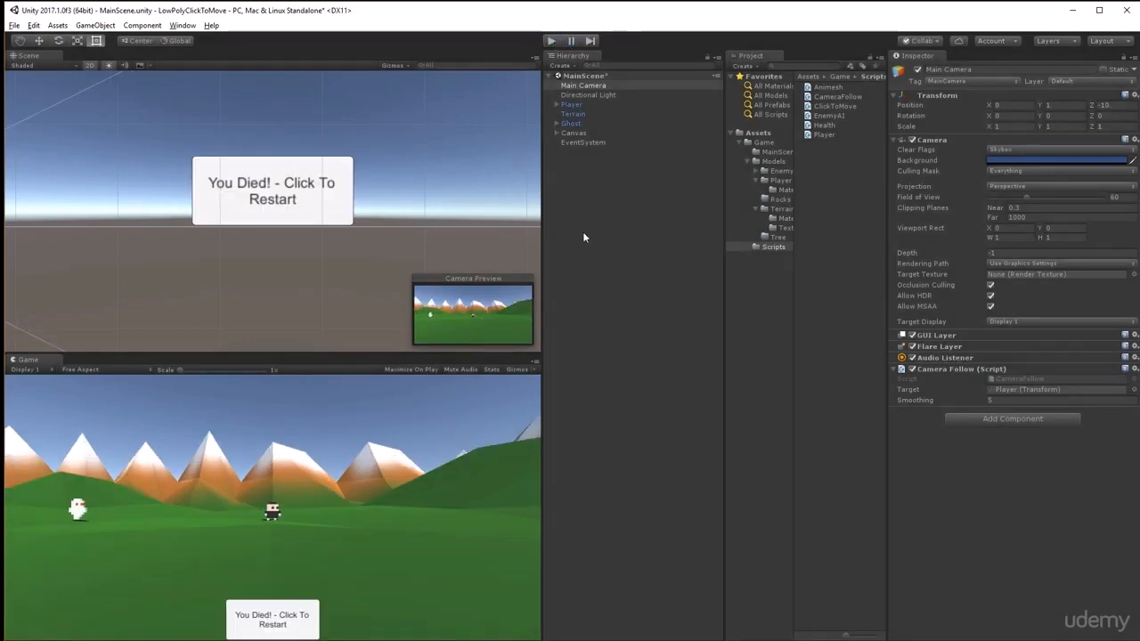
Deactivate the Button_Restart object under Canvas so it is hidden in the scene
{"action": "double_click", "coordinate": [593, 84]}
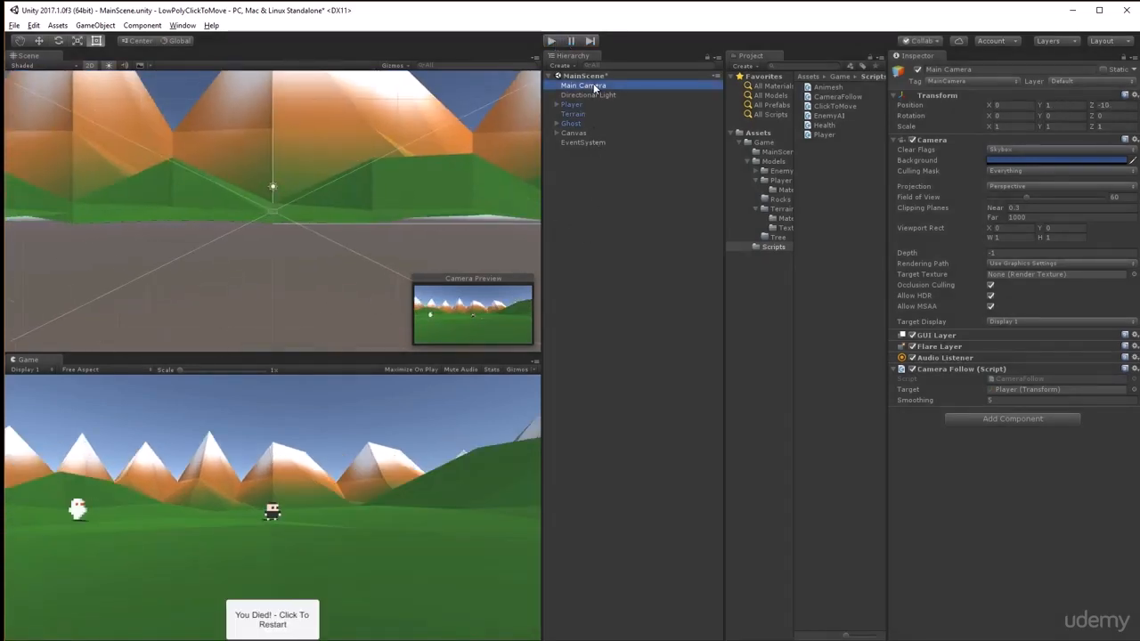
{"action": "left_click", "coordinate": [557, 133]}
{"action": "left_click", "coordinate": [587, 143]}
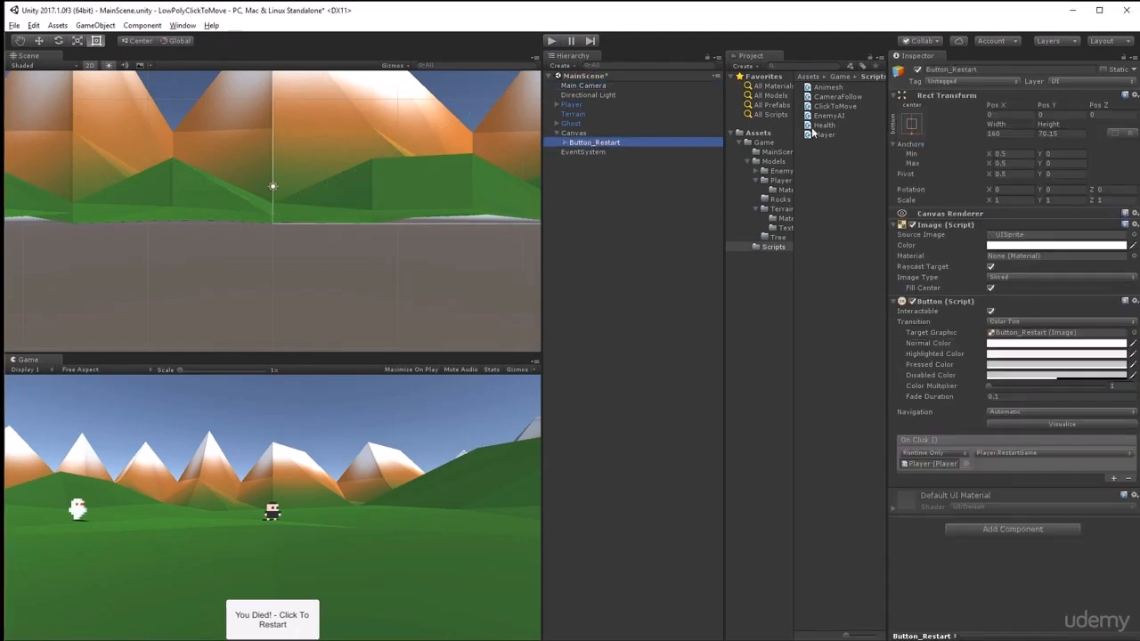
{"action": "left_click", "coordinate": [918, 70]}
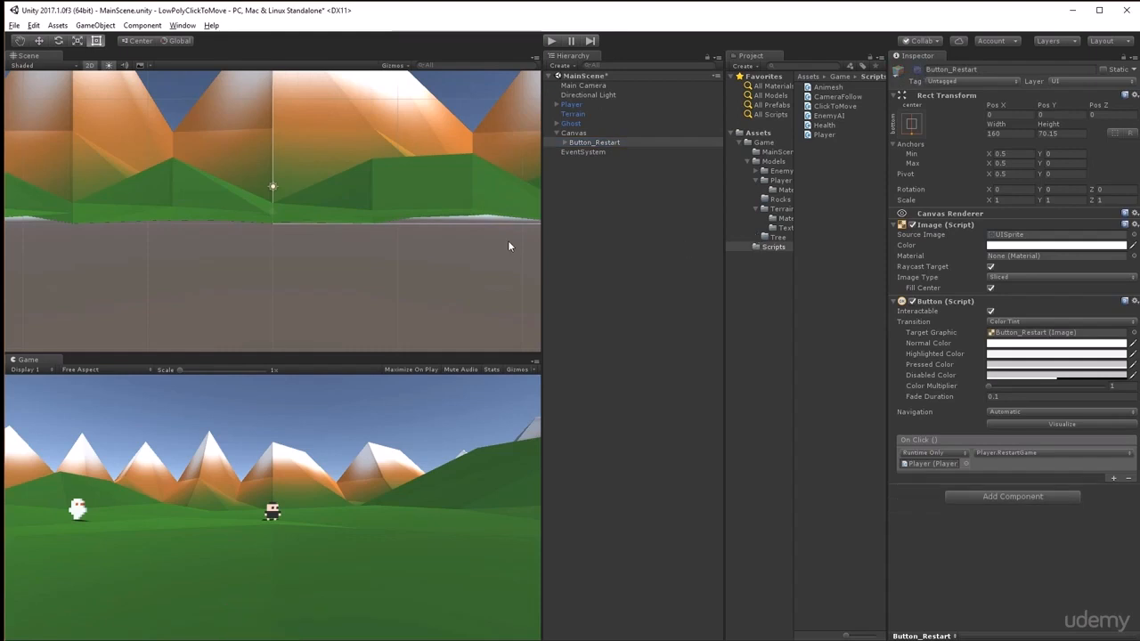
{"action": "left_click", "coordinate": [557, 132]}
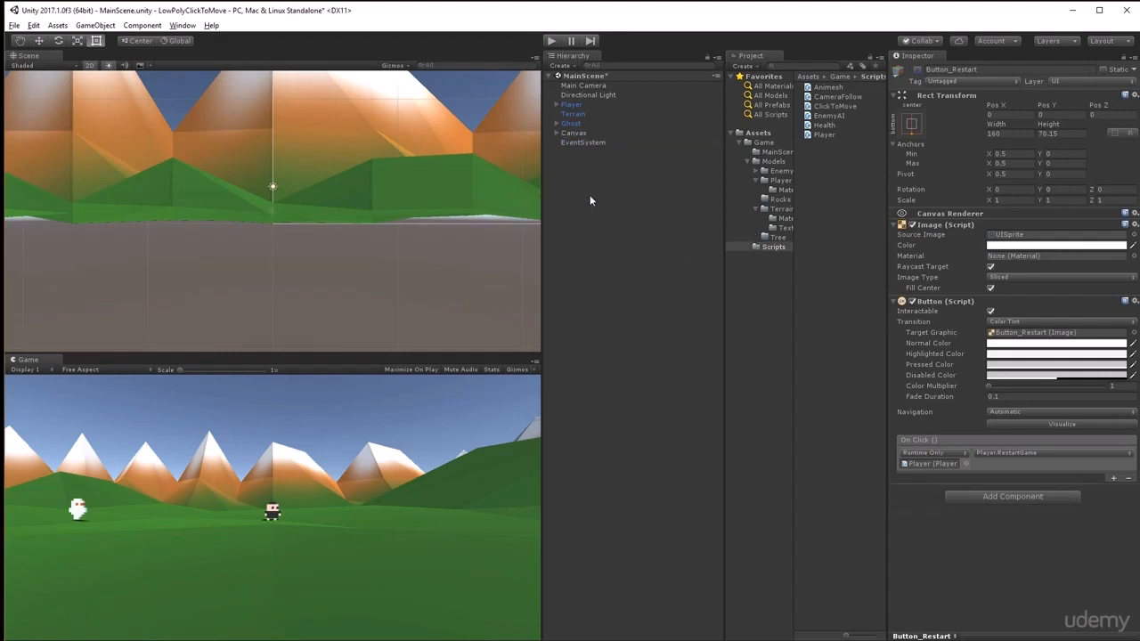
Set Main Camera's X rotation to 22, its Y position to 6 and its Z position to -6
{"action": "left_click", "coordinate": [588, 87]}
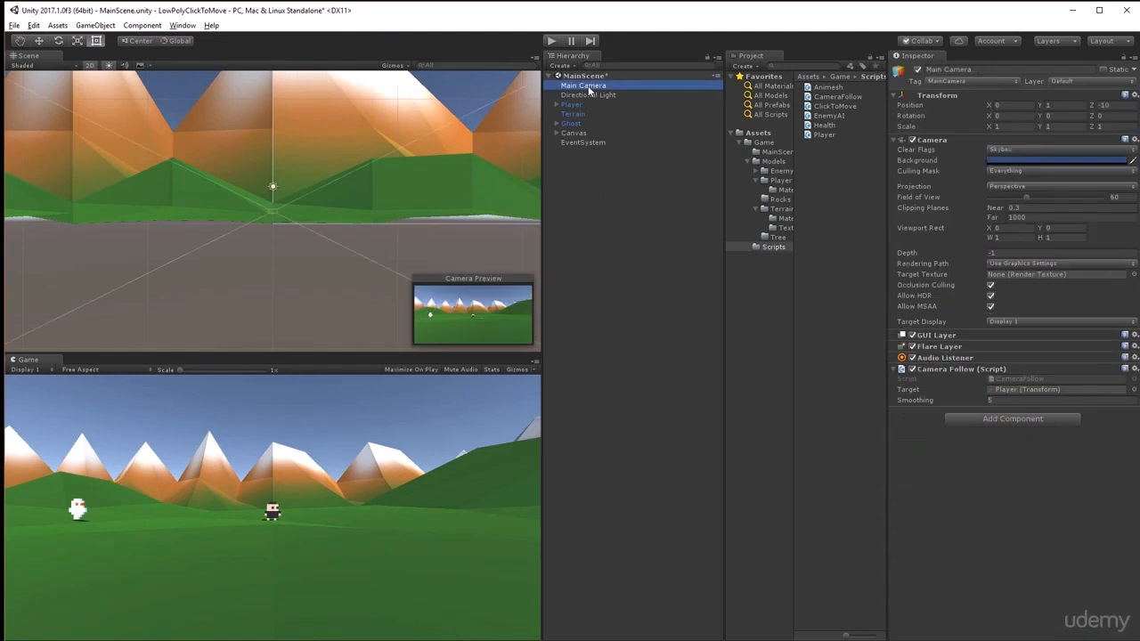
{"action": "left_click", "coordinate": [1000, 116]}
{"action": "type", "text": "20"}
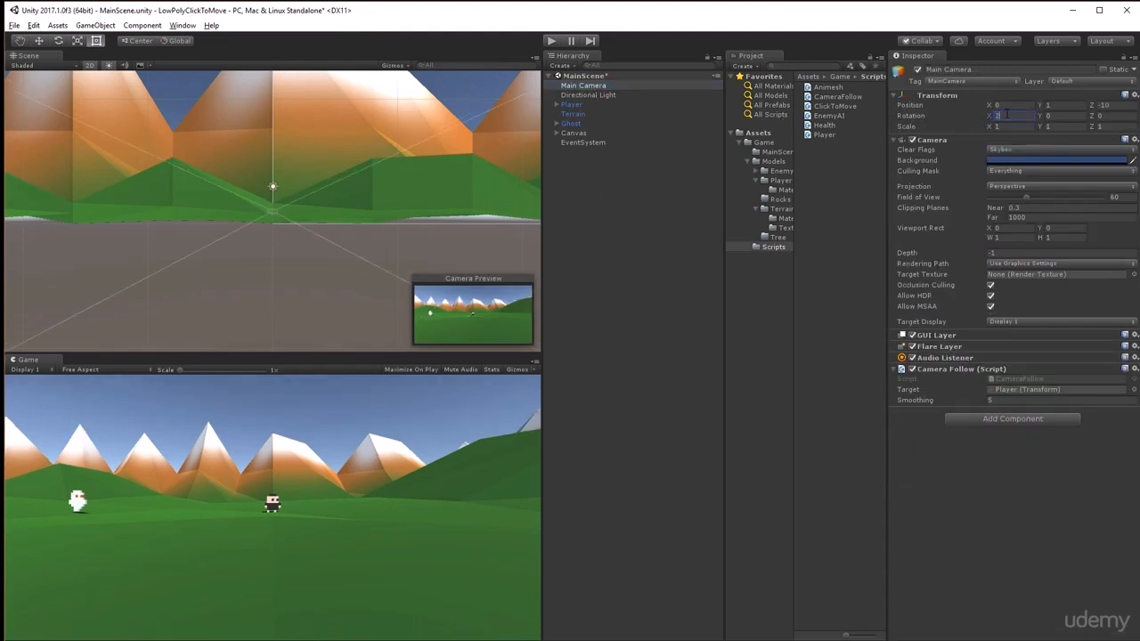
{"action": "left_click", "coordinate": [1064, 105]}
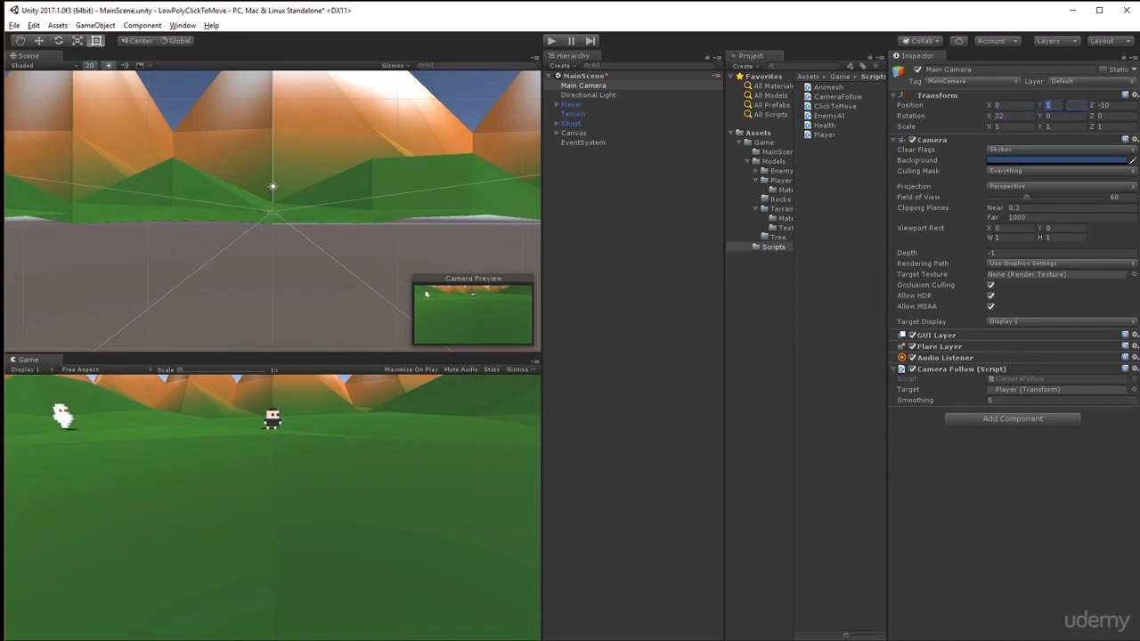
{"action": "type", "text": "6"}
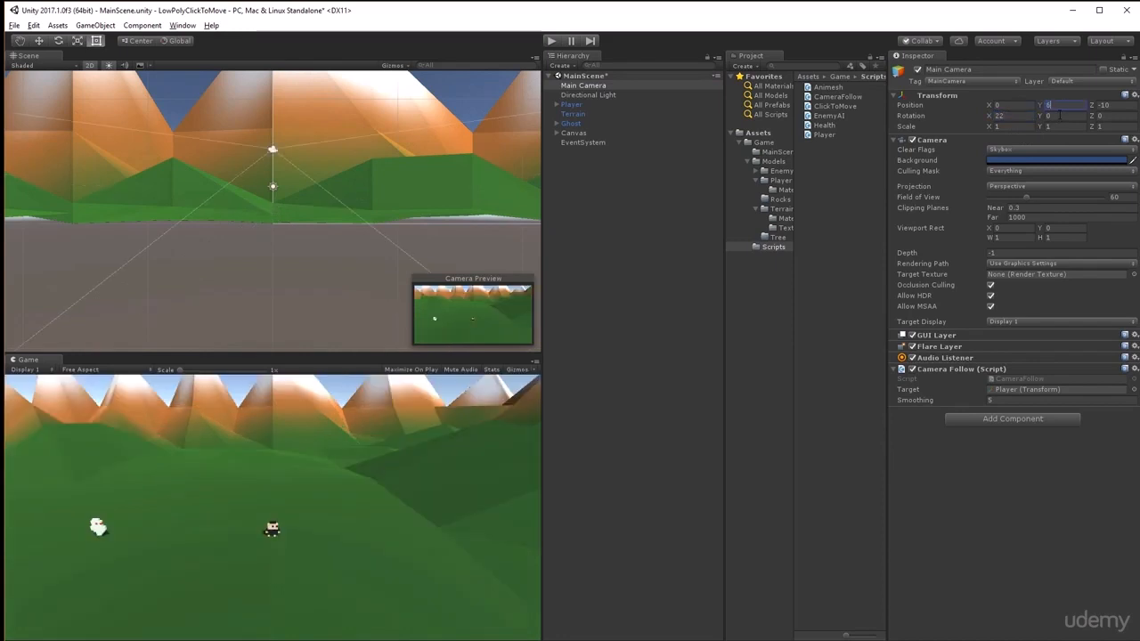
{"action": "left_click", "coordinate": [1109, 105]}
{"action": "type", "text": "-6"}
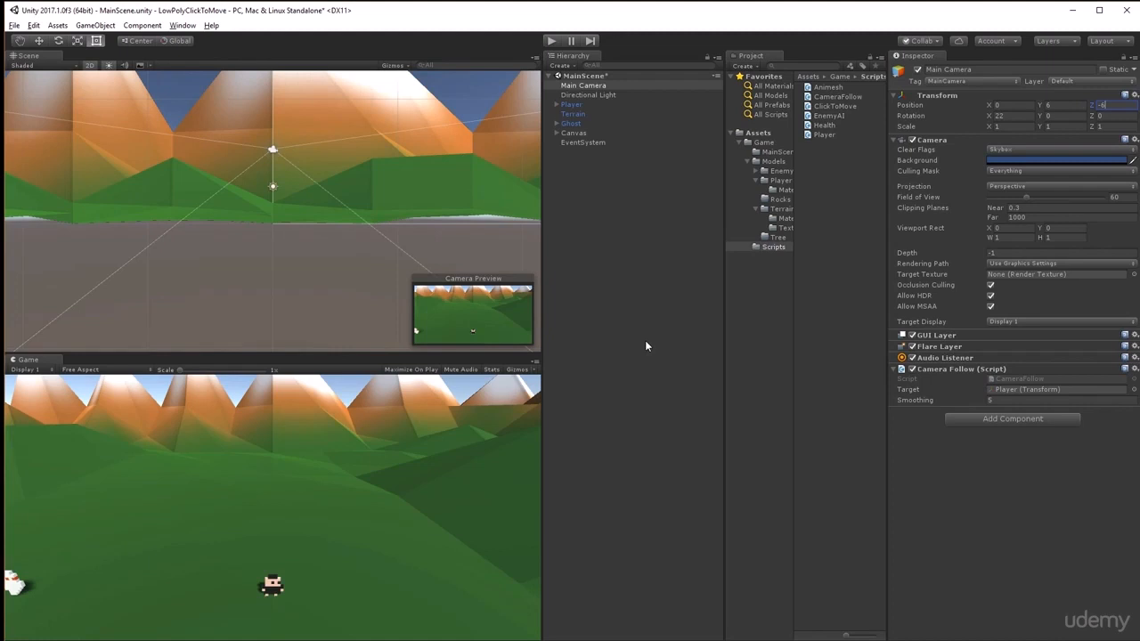
Play-test the adjusted camera angle by walking the player to several spots around the terrain
{"action": "left_click", "coordinate": [551, 41]}
{"action": "left_click", "coordinate": [303, 505]}
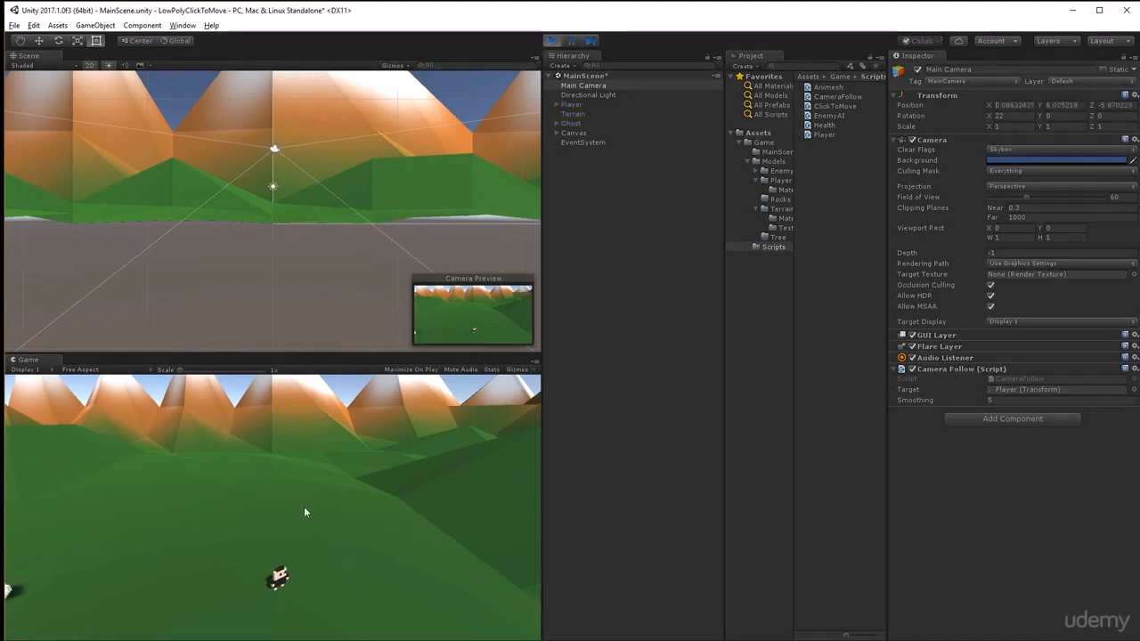
{"action": "left_click", "coordinate": [199, 538]}
{"action": "left_click", "coordinate": [357, 597]}
{"action": "left_click", "coordinate": [395, 491]}
{"action": "left_click", "coordinate": [311, 474]}
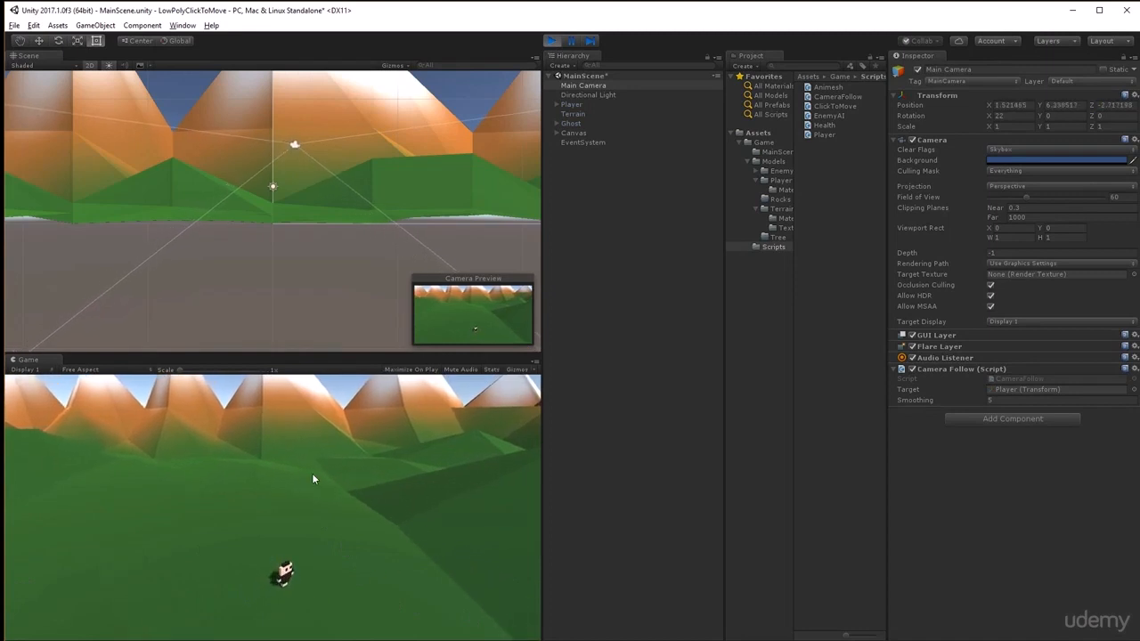
{"action": "left_click", "coordinate": [168, 503]}
{"action": "left_click", "coordinate": [109, 541]}
{"action": "left_click", "coordinate": [384, 540]}
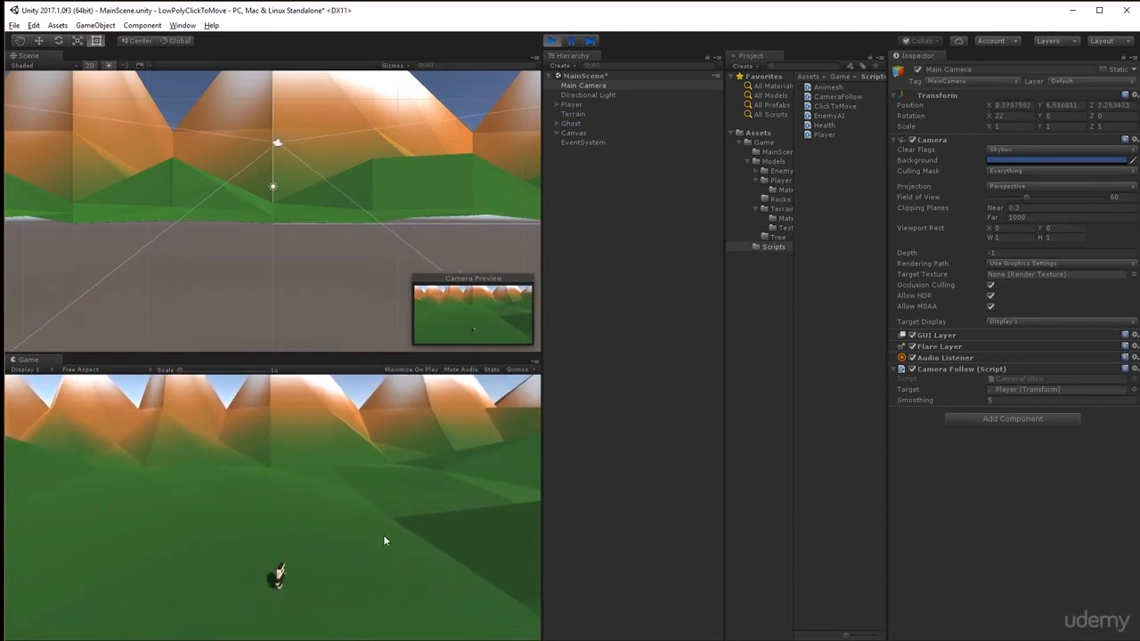
{"action": "left_click", "coordinate": [253, 624]}
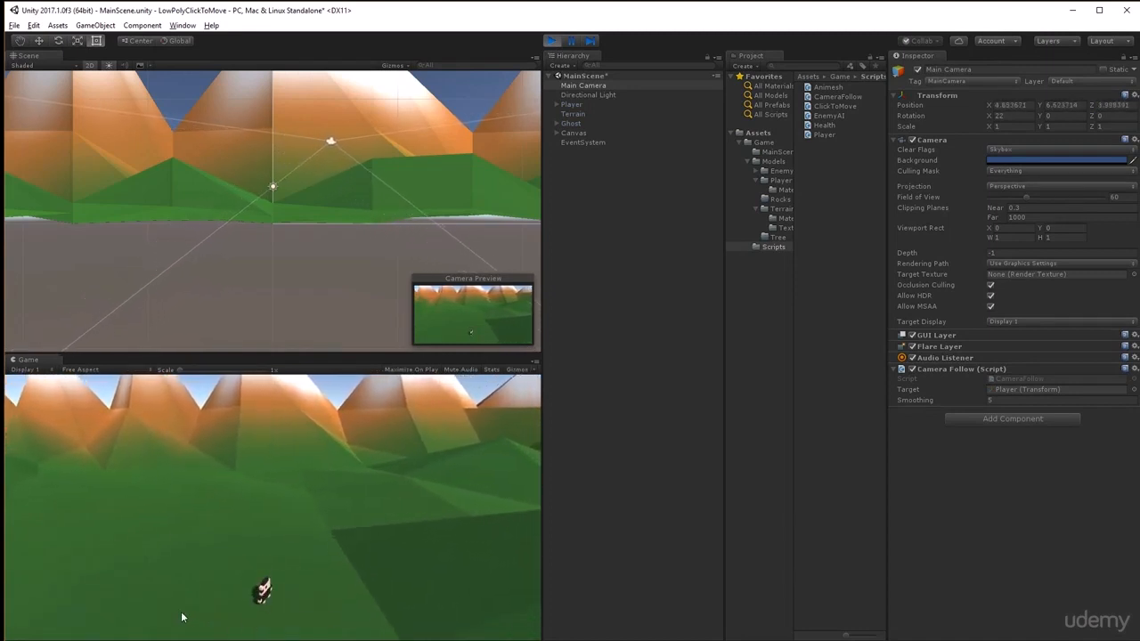
{"action": "left_click", "coordinate": [158, 583]}
{"action": "left_click", "coordinate": [281, 514]}
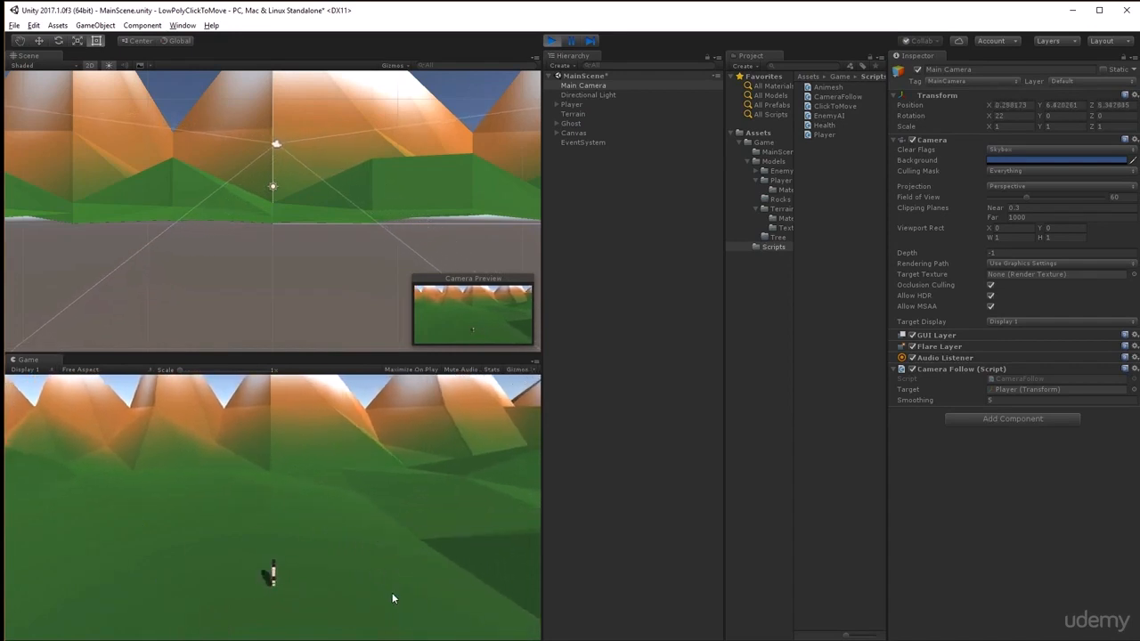
{"action": "left_click", "coordinate": [392, 597]}
{"action": "left_click", "coordinate": [230, 627]}
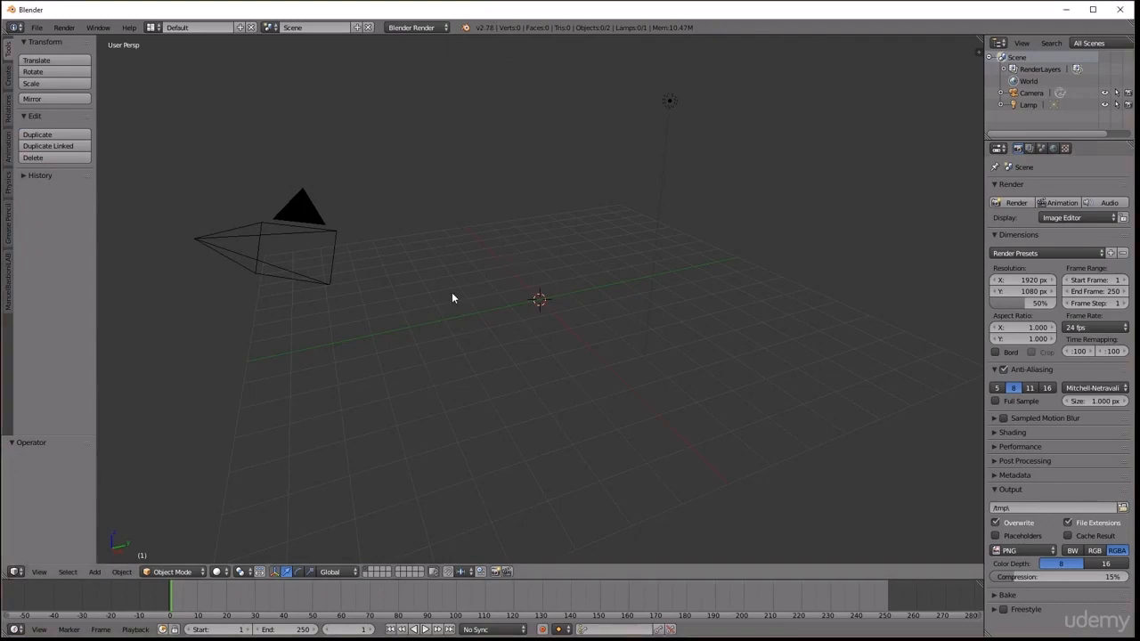
Switch to Blender and add a cylinder mesh with 6 vertices
{"action": "key", "text": "shift+a"}
{"action": "mouse_move", "coordinate": [498, 380]}
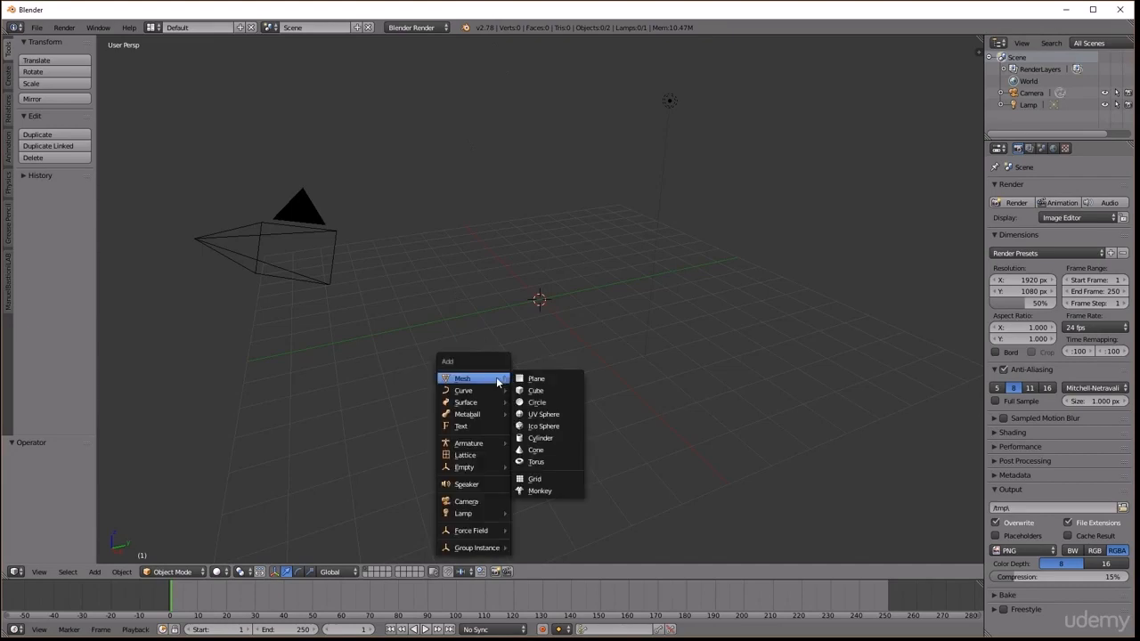
{"action": "left_click", "coordinate": [551, 439]}
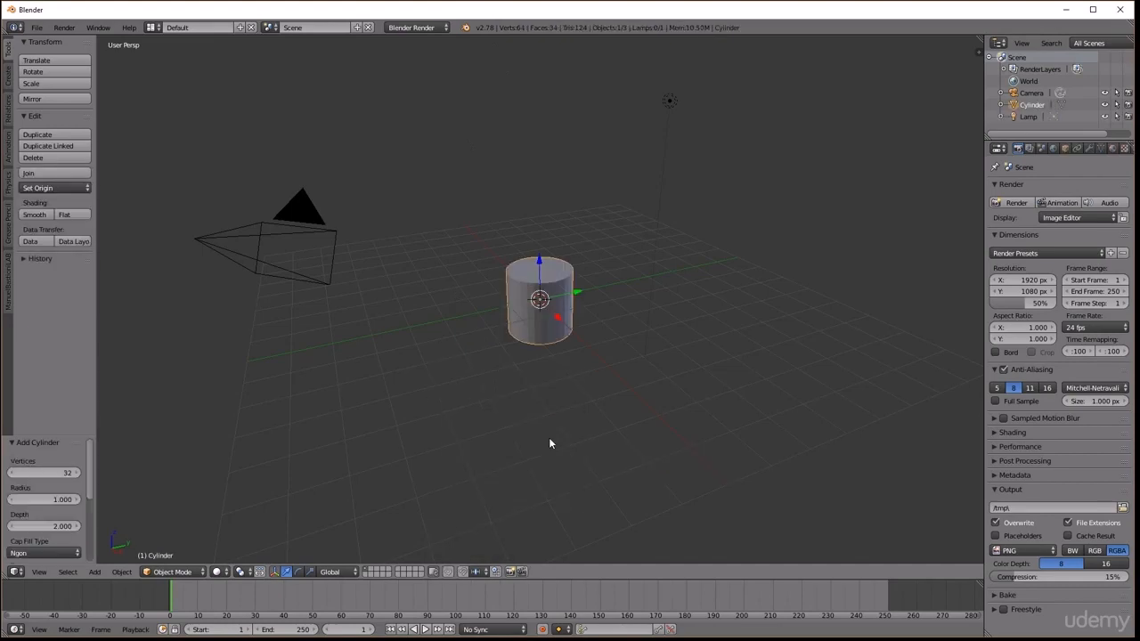
{"action": "left_click", "coordinate": [58, 473]}
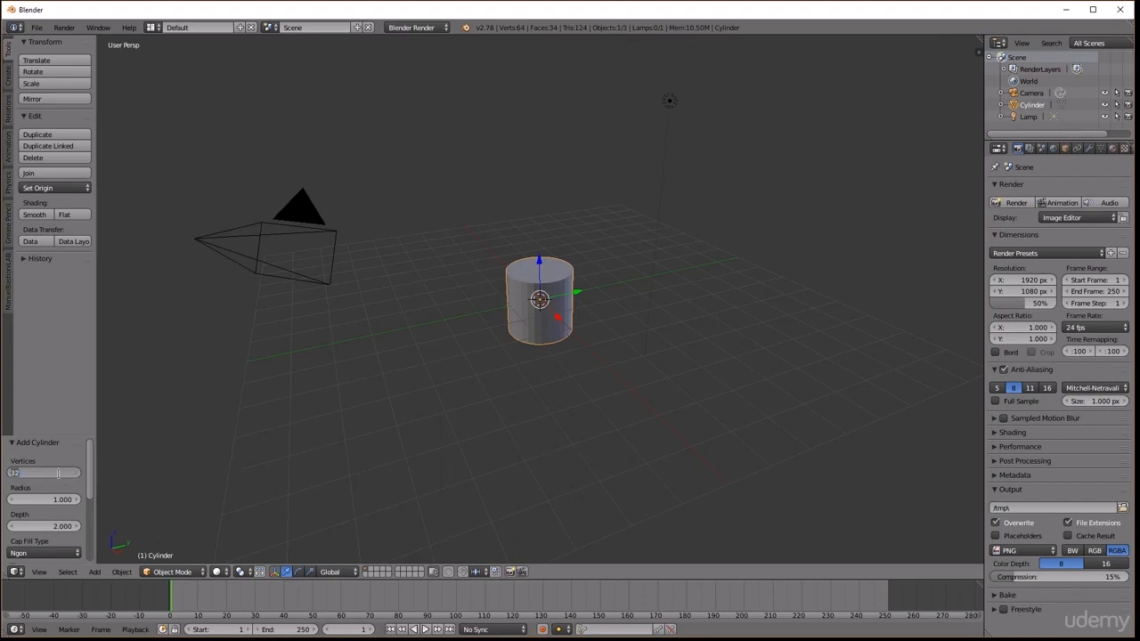
{"action": "type", "text": "6"}
{"action": "key", "text": "Return"}
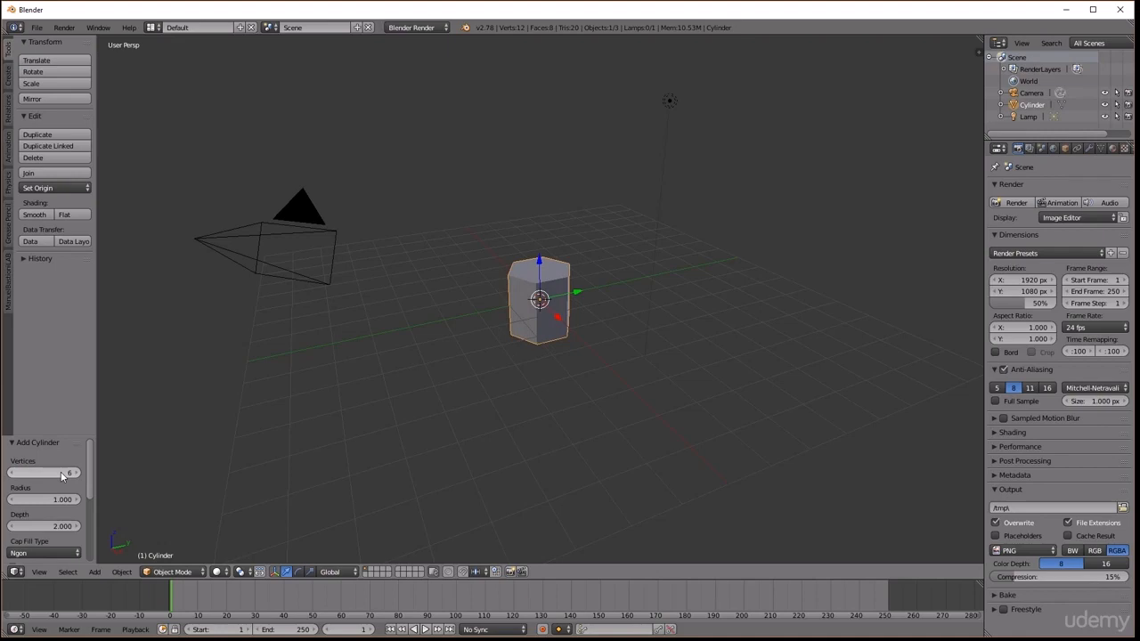
In face editing of the cylinder, select only the top face and scale it to about 0.65 to taper the trunk
{"action": "scroll", "coordinate": [577, 279], "scroll_direction": "up", "scroll_amount": 5}
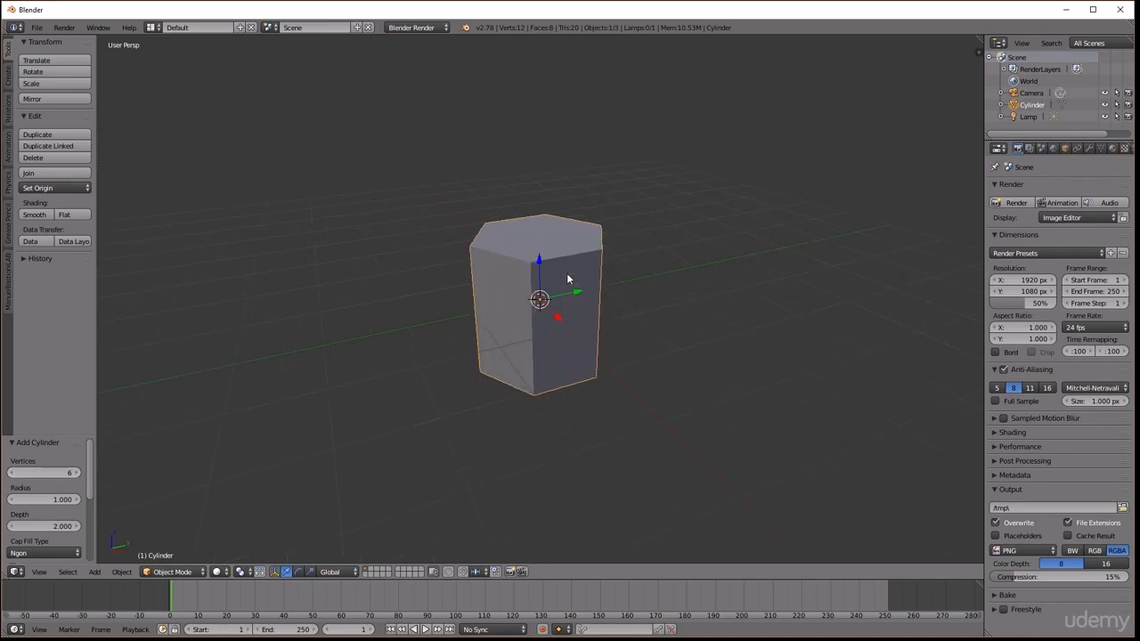
{"action": "key", "text": "Tab"}
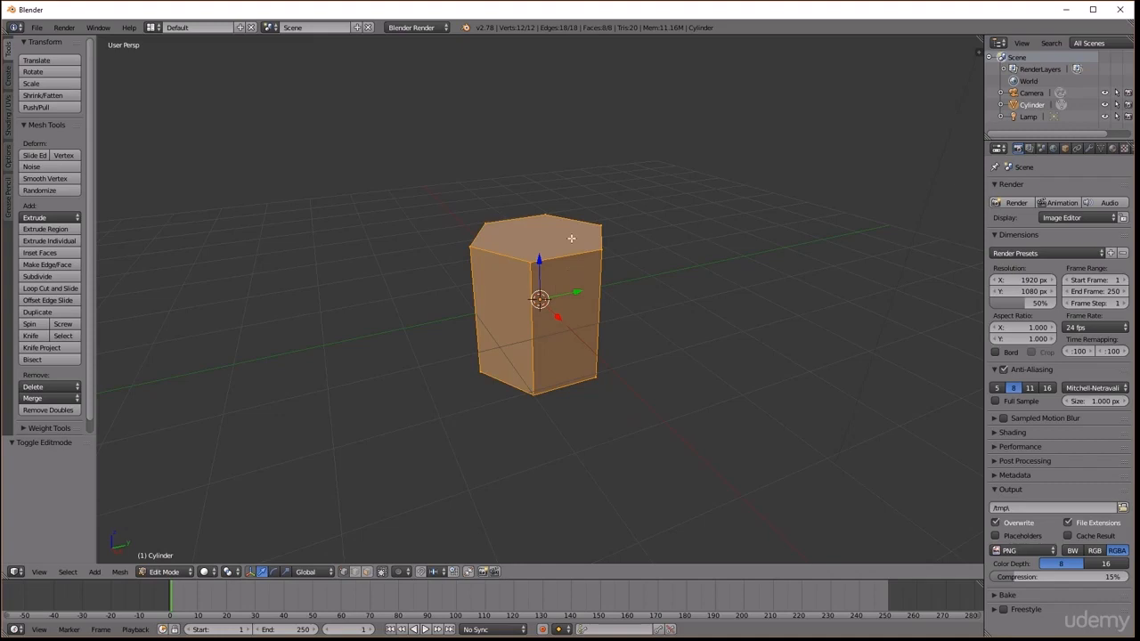
{"action": "left_click", "coordinate": [367, 575]}
{"action": "key", "text": "a"}
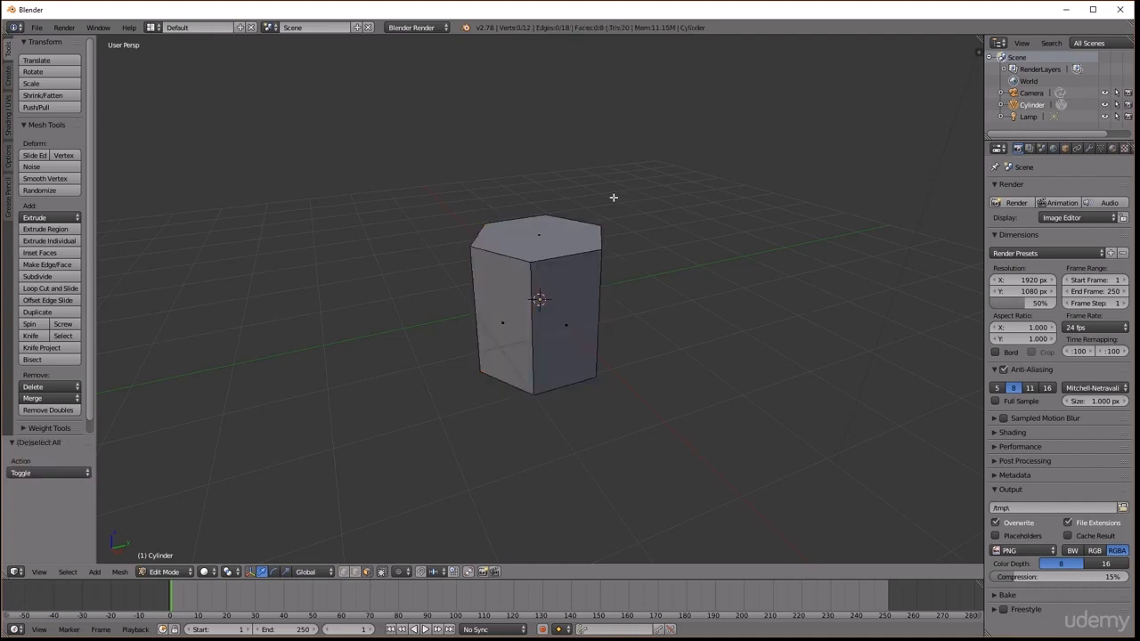
{"action": "right_click", "coordinate": [545, 244]}
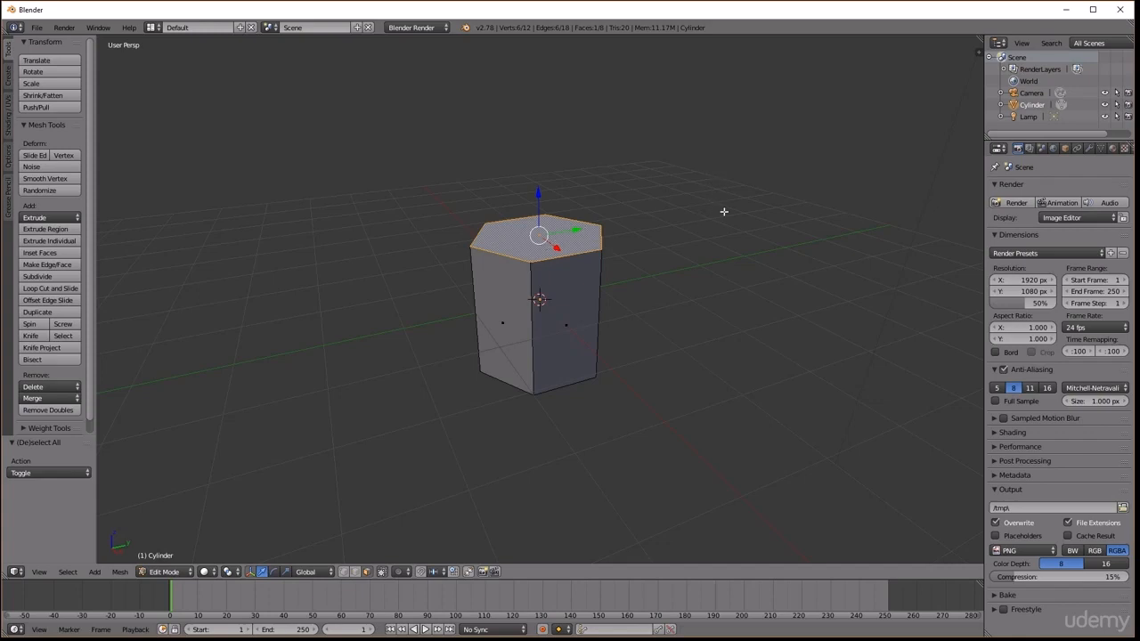
{"action": "key", "text": "s"}
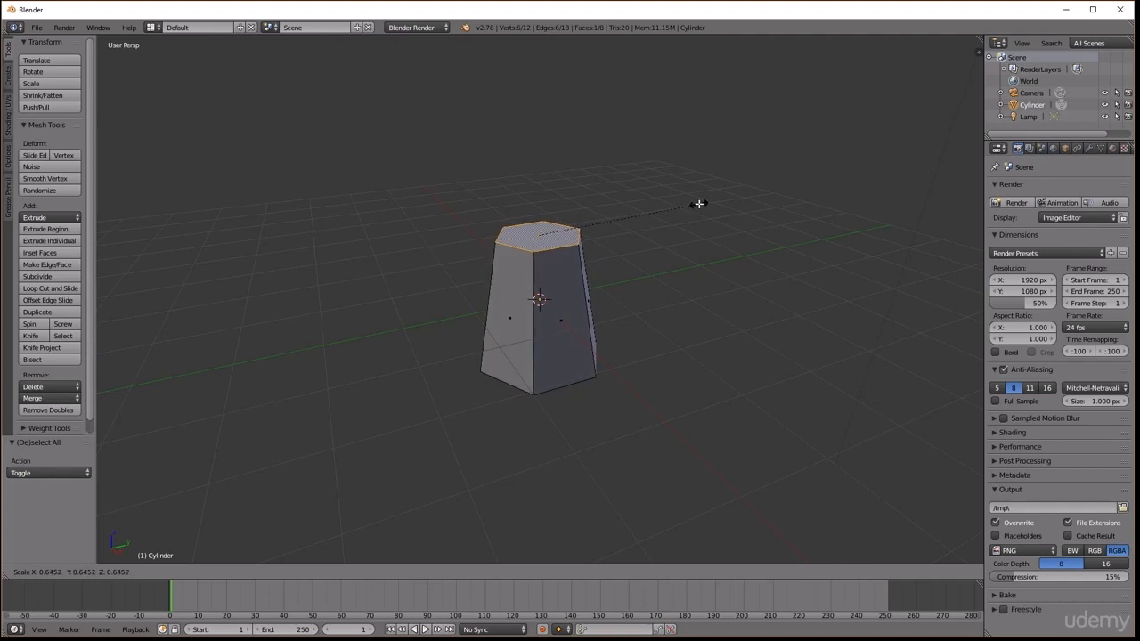
{"action": "left_click", "coordinate": [699, 204]}
Extrude the trunk's top face in place and scale the new face up by about 3.47
{"action": "mouse_move", "coordinate": [700, 201]}
{"action": "middle_mouse_down"}
{"action": "mouse_move", "coordinate": [679, 193]}
{"action": "mouse_move", "coordinate": [680, 204]}
{"action": "middle_mouse_up"}
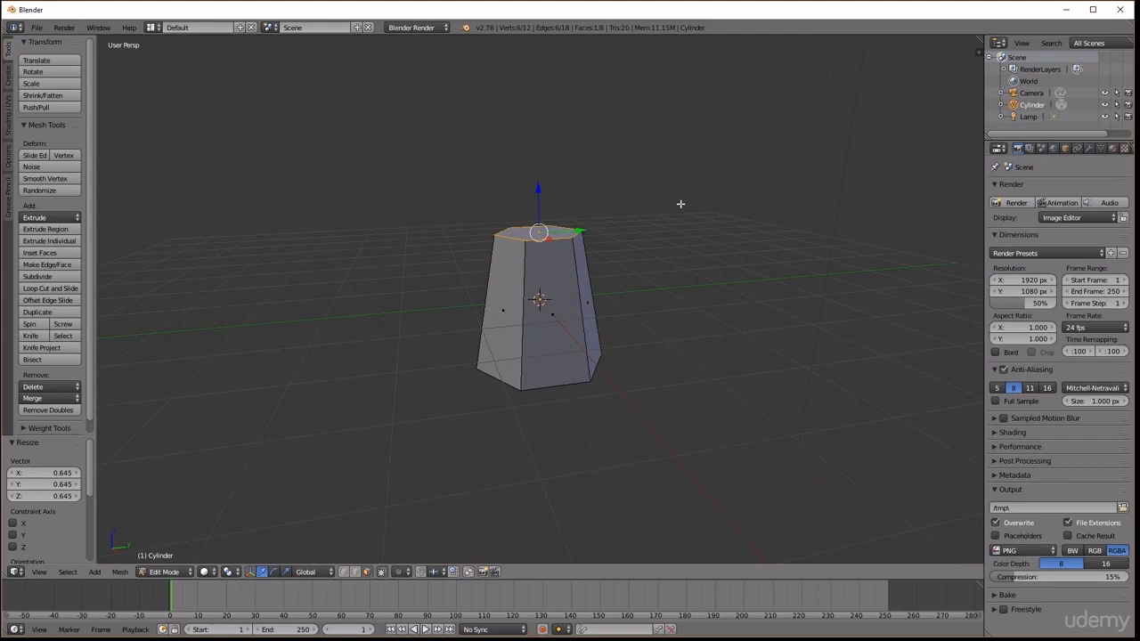
{"action": "key", "text": "e"}
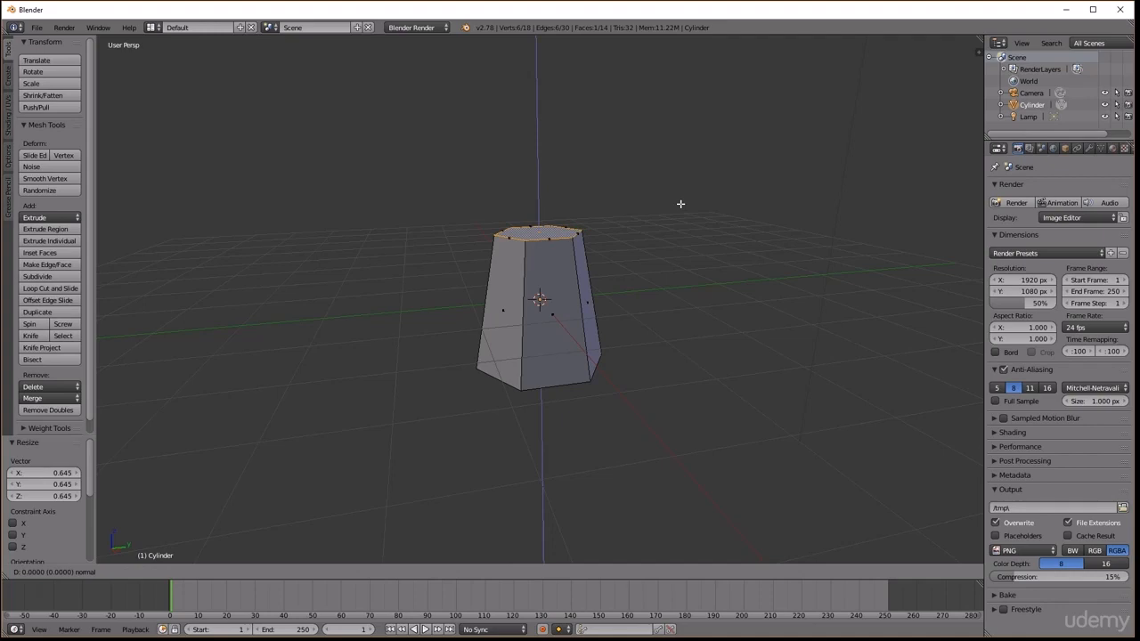
{"action": "right_click", "coordinate": [681, 204]}
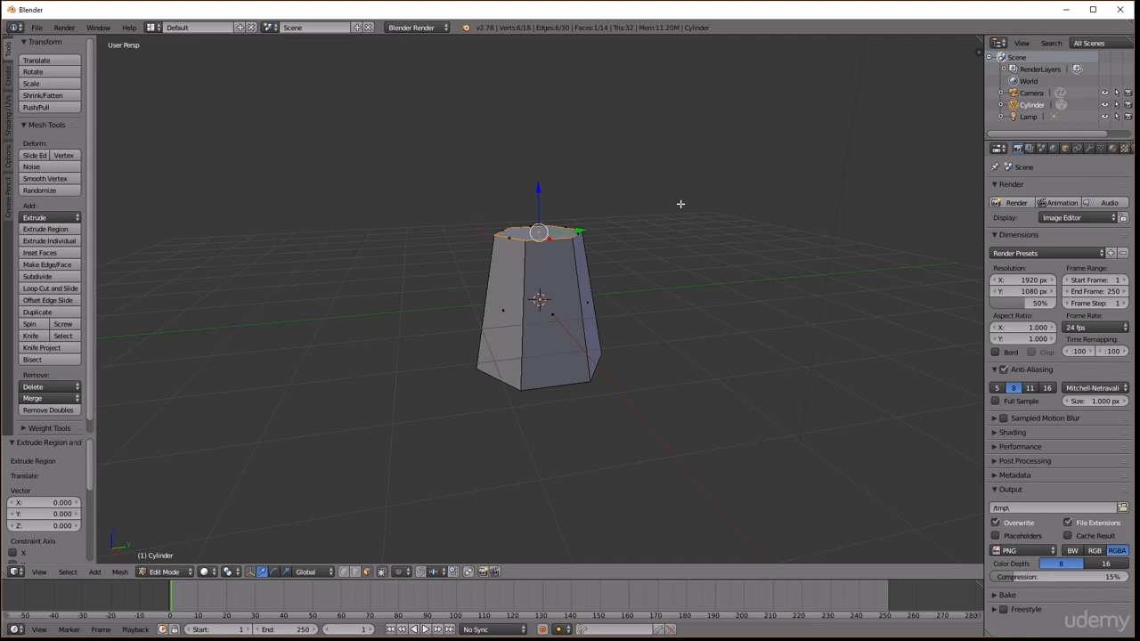
{"action": "key", "text": "s"}
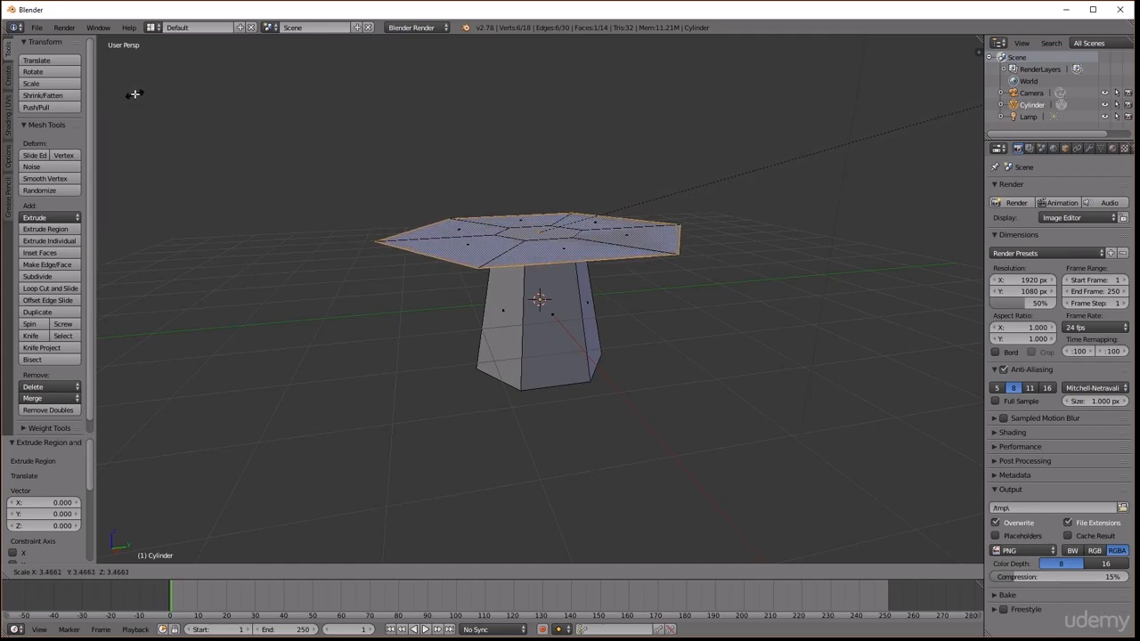
{"action": "left_click", "coordinate": [135, 95]}
Extrude the wide face upward about 1.81 and scale its top to about 0.29 to form the lower foliage tier
{"action": "mouse_move", "coordinate": [516, 222]}
{"action": "middle_mouse_down"}
{"action": "mouse_move", "coordinate": [517, 211]}
{"action": "mouse_move", "coordinate": [525, 233]}
{"action": "middle_mouse_up"}
{"action": "scroll", "coordinate": [524, 233], "scroll_direction": "down", "scroll_amount": 4}
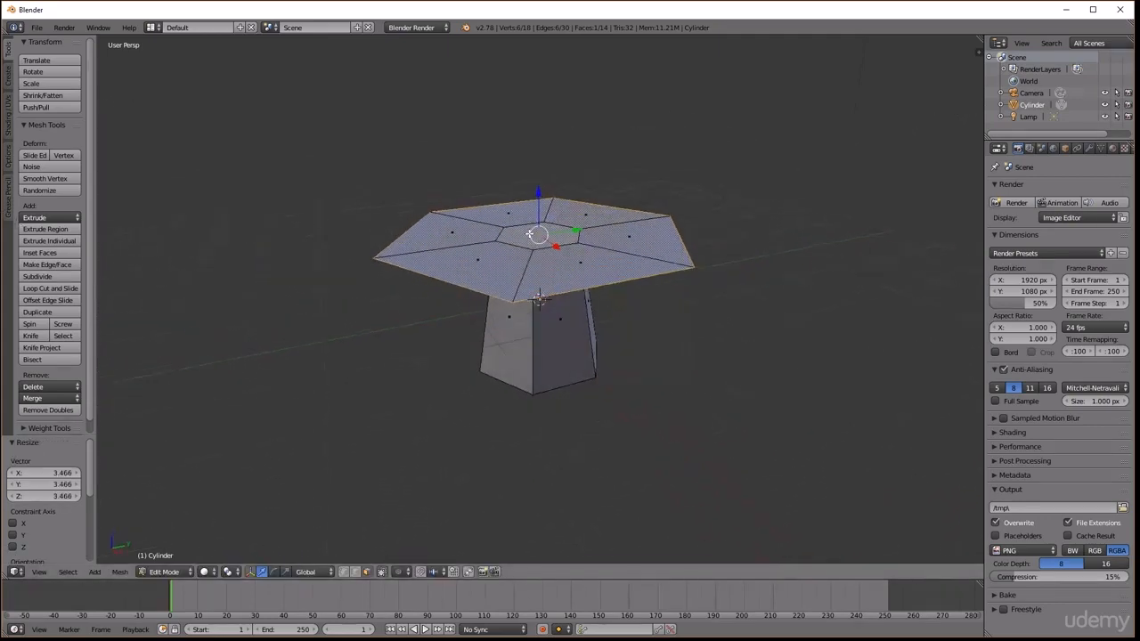
{"action": "scroll", "coordinate": [538, 248], "scroll_direction": "up", "scroll_amount": 1}
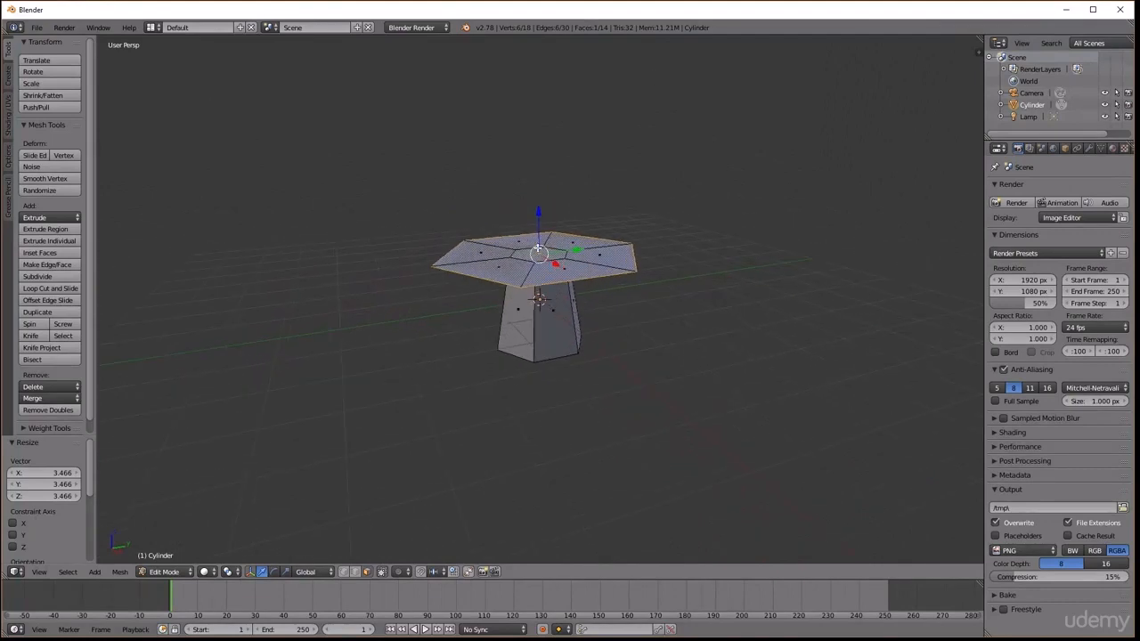
{"action": "middle_click_drag", "start_coordinate": [538, 249], "coordinate": [542, 241]}
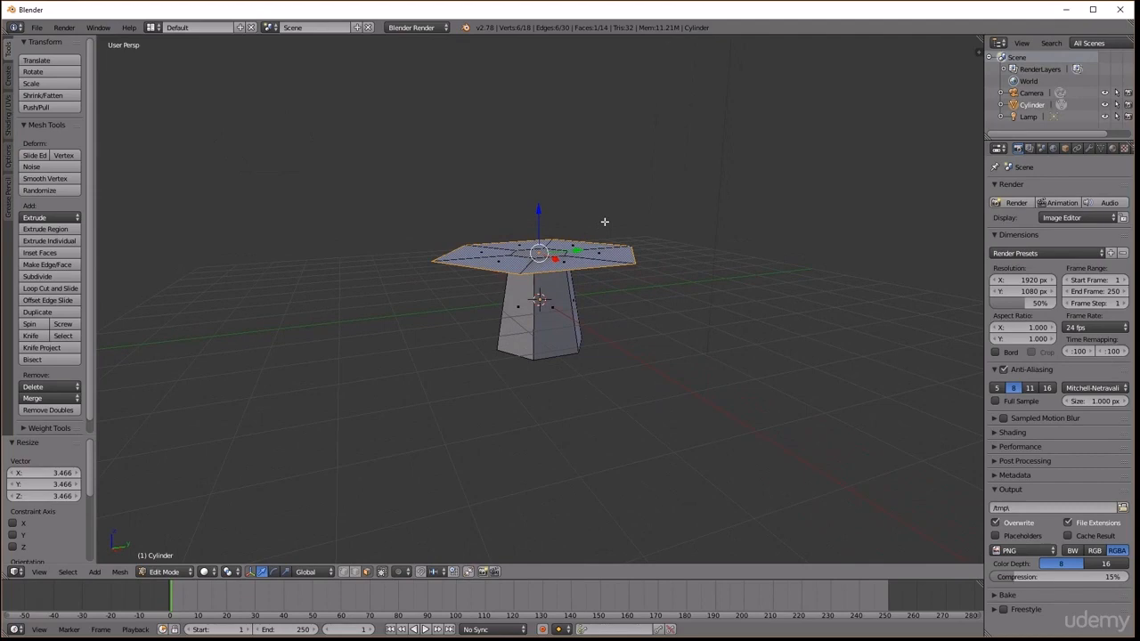
{"action": "key", "text": "e"}
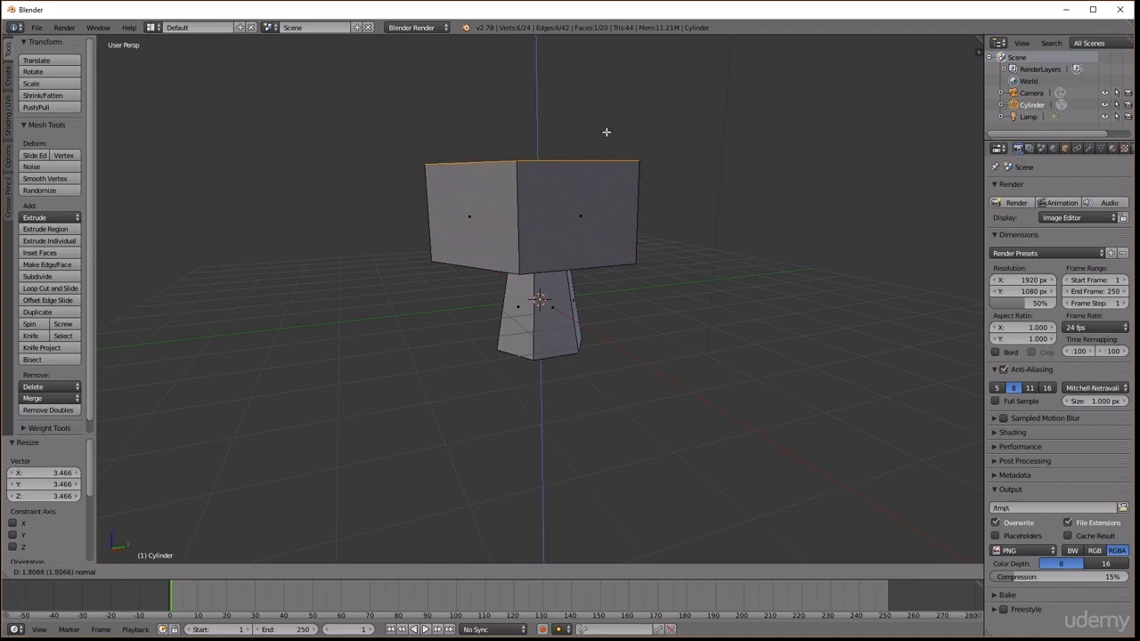
{"action": "left_click", "coordinate": [606, 132]}
{"action": "key", "text": "s"}
{"action": "key", "text": "Escape"}
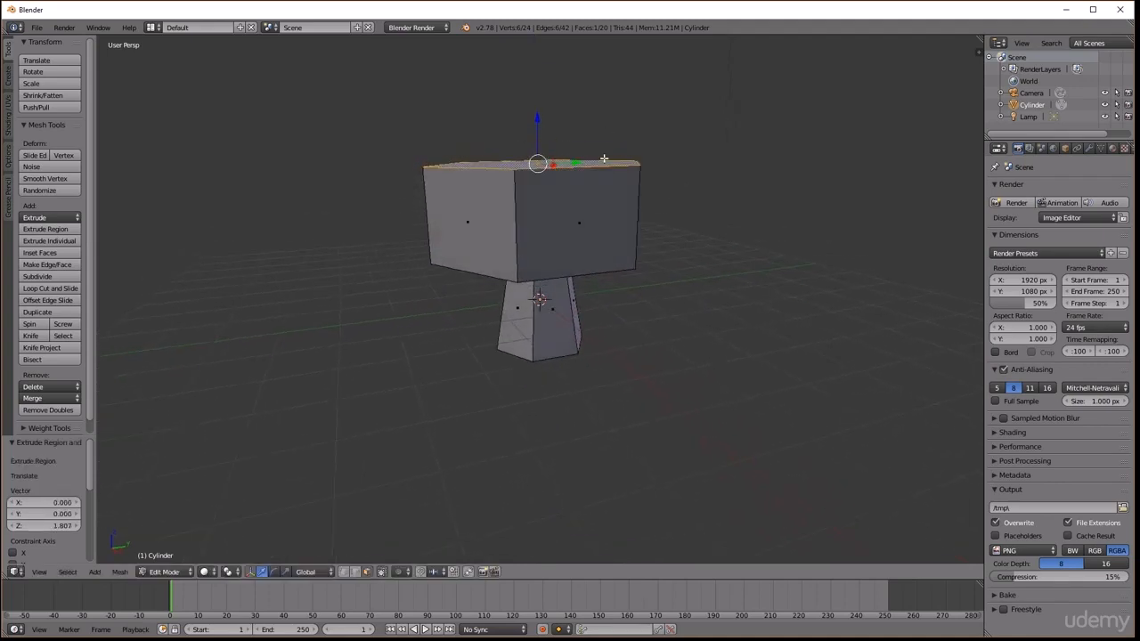
{"action": "middle_click_drag", "start_coordinate": [604, 157], "coordinate": [603, 150]}
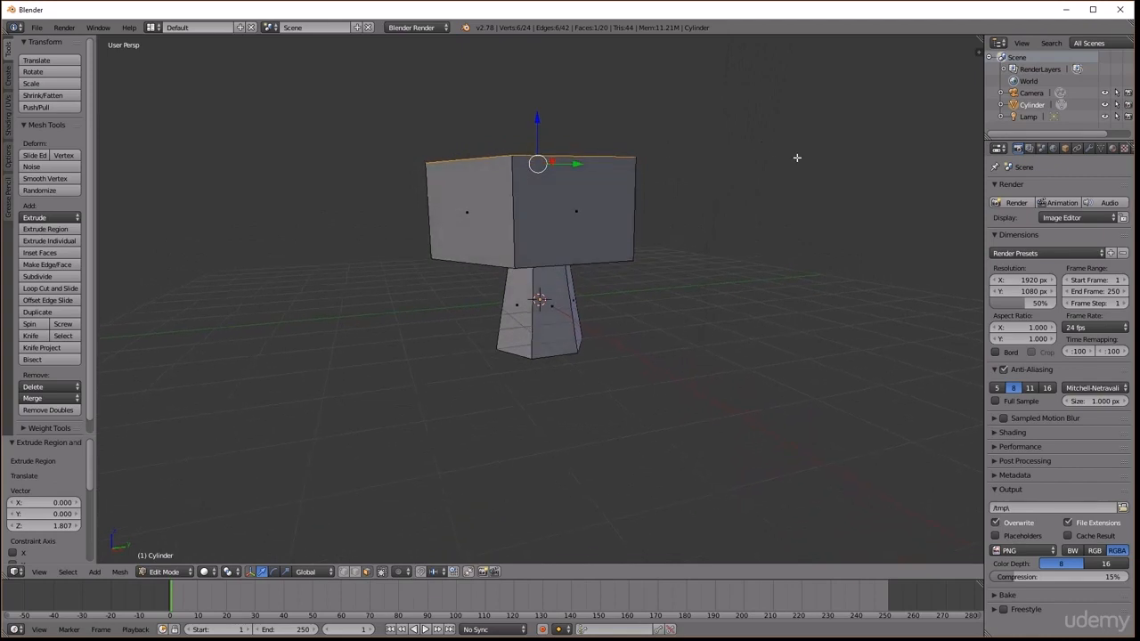
{"action": "key", "text": "s"}
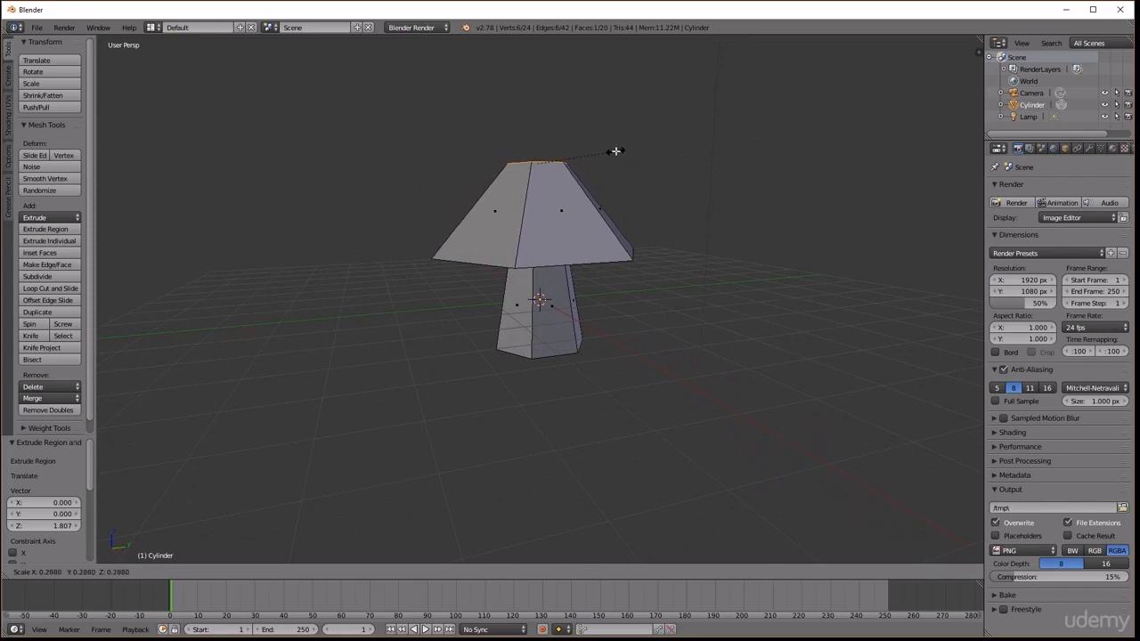
{"action": "left_click", "coordinate": [616, 151]}
Extrude the lower tier's top face in place and scale the new face up by about 3.01
{"action": "mouse_move", "coordinate": [615, 183]}
{"action": "middle_mouse_down"}
{"action": "mouse_move", "coordinate": [615, 163]}
{"action": "mouse_move", "coordinate": [621, 189]}
{"action": "middle_mouse_up"}
{"action": "scroll", "coordinate": [622, 189], "scroll_direction": "down", "scroll_amount": 2}
{"action": "key", "text": "e"}
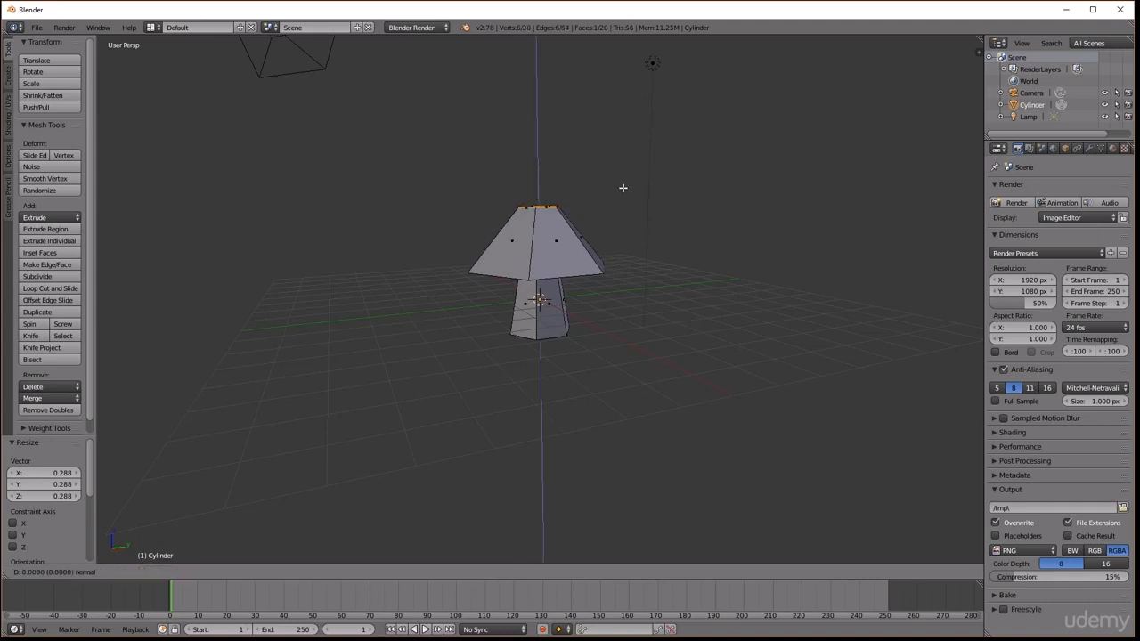
{"action": "right_click", "coordinate": [623, 188]}
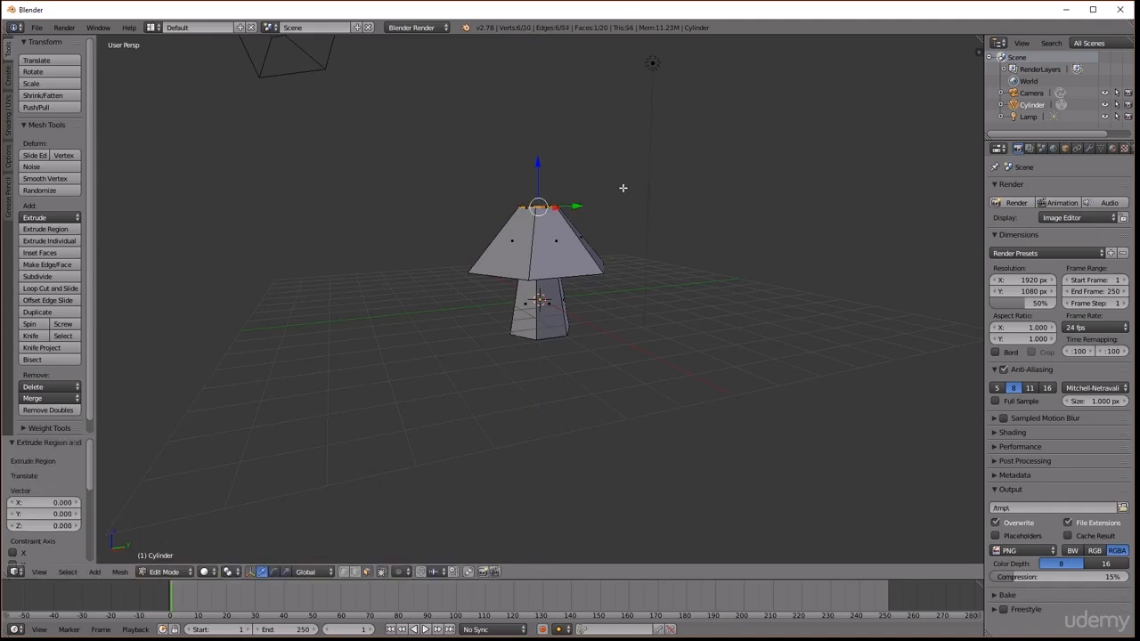
{"action": "key", "text": "s"}
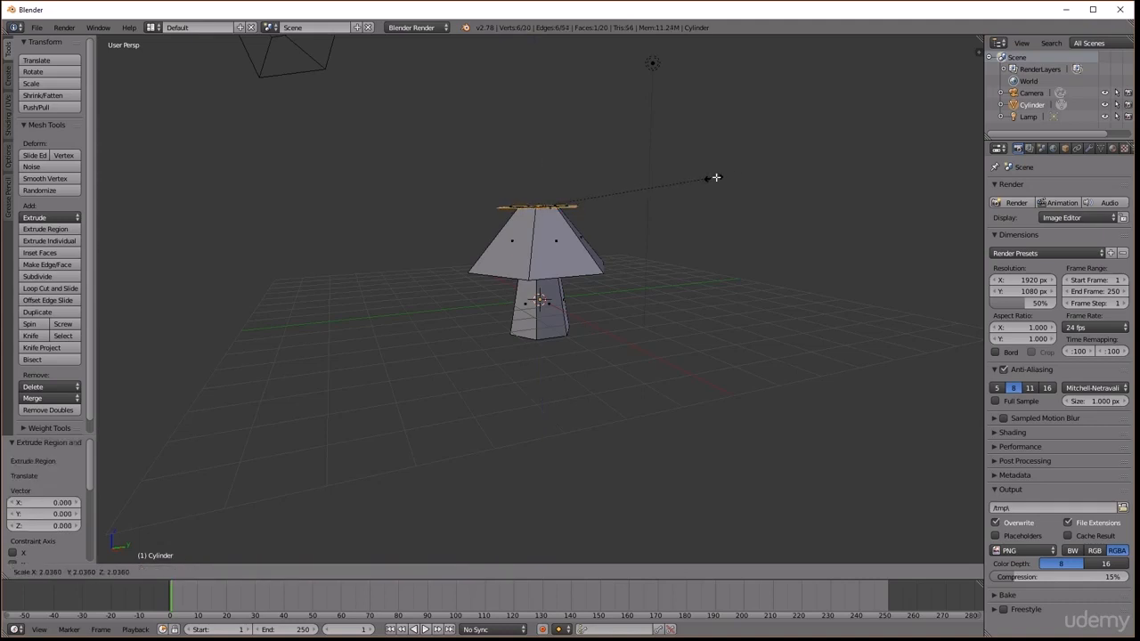
{"action": "left_click", "coordinate": [796, 173]}
Extrude the second wide face upward about 1.52 and scale its top to about 0.38 to form the second foliage tier
{"action": "mouse_move", "coordinate": [730, 208]}
{"action": "middle_mouse_down"}
{"action": "mouse_move", "coordinate": [725, 199]}
{"action": "mouse_move", "coordinate": [726, 219]}
{"action": "middle_mouse_up"}
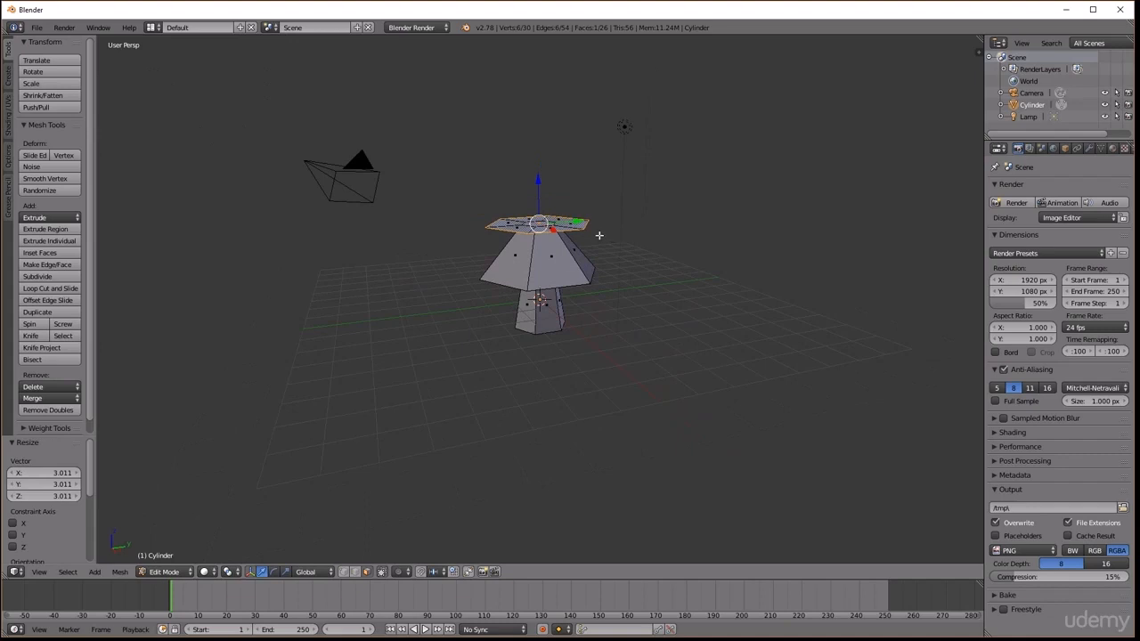
{"action": "key", "text": "e"}
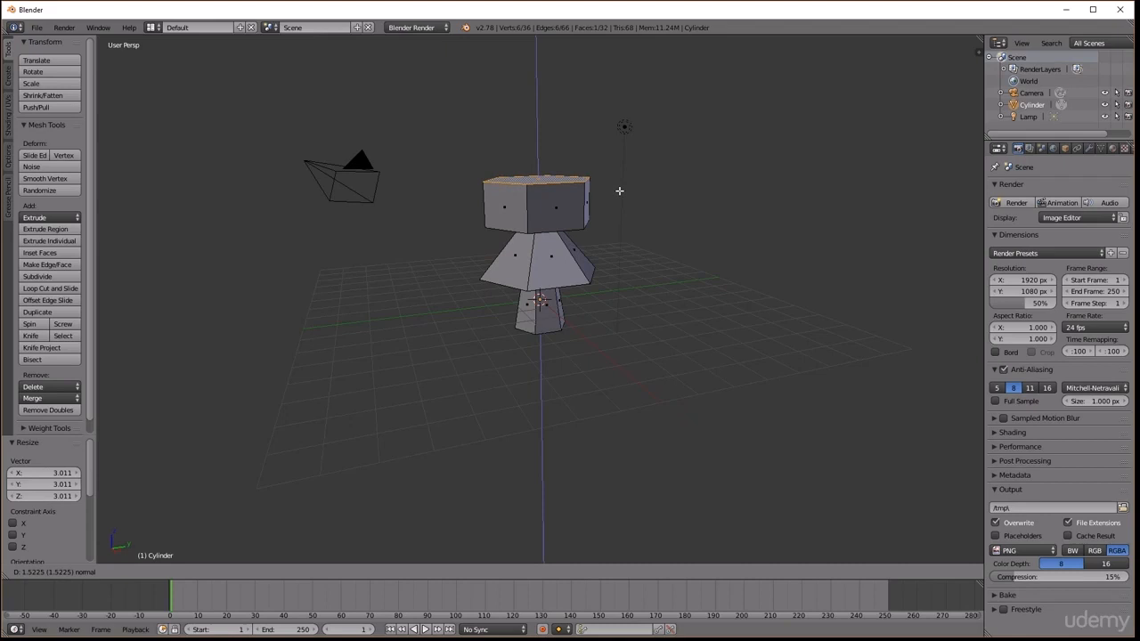
{"action": "left_click", "coordinate": [620, 190]}
{"action": "middle_click_drag", "start_coordinate": [621, 207], "coordinate": [623, 197]}
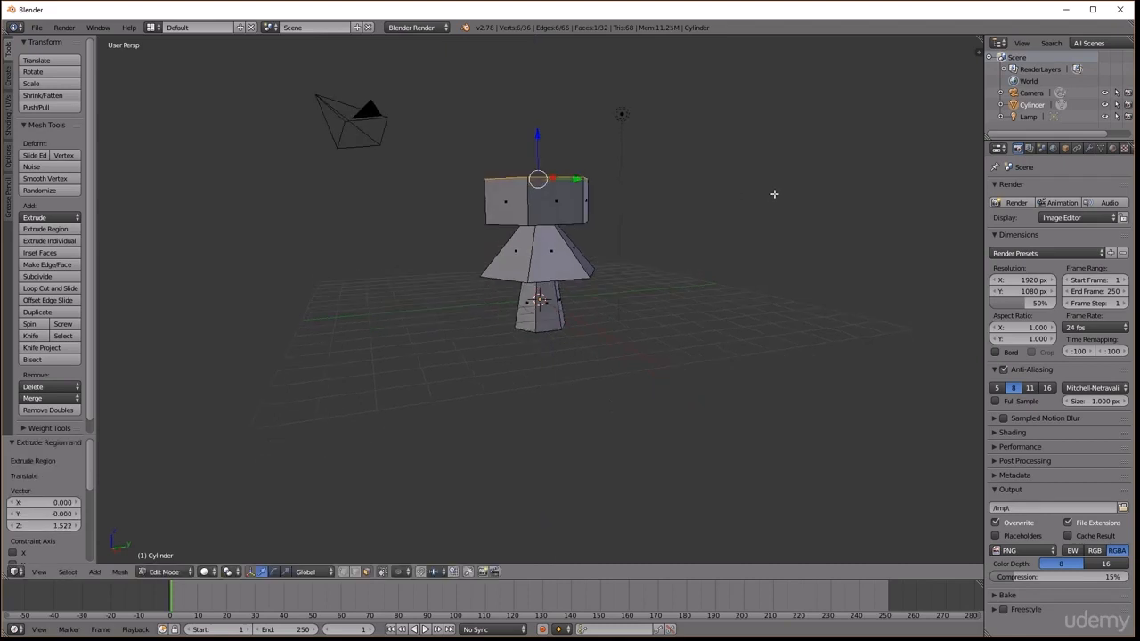
{"action": "key", "text": "s"}
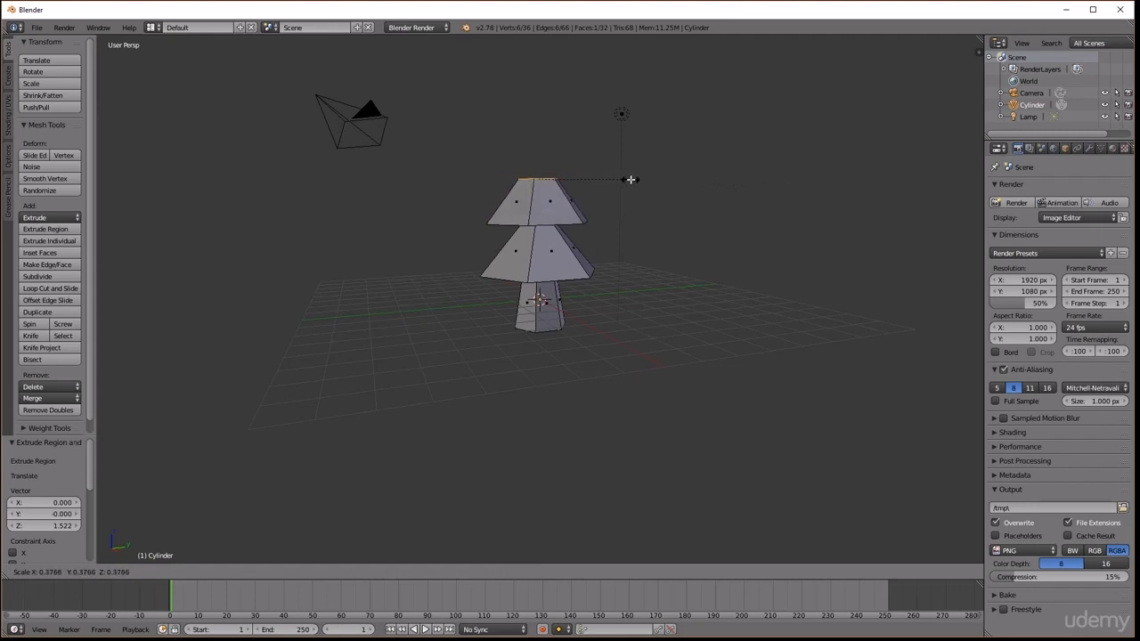
{"action": "left_click", "coordinate": [631, 179]}
Raise the second tier's top face along Z by about 0.08
{"action": "middle_click_drag", "start_coordinate": [631, 179], "coordinate": [538, 134]}
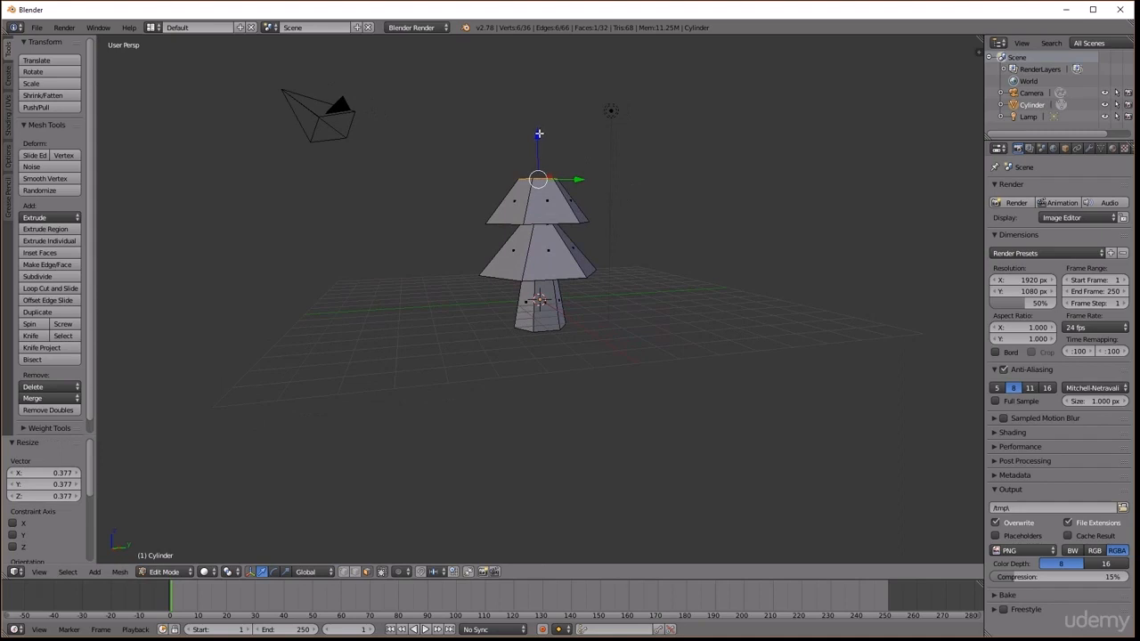
{"action": "left_click_drag", "start_coordinate": [539, 134], "coordinate": [540, 131]}
{"action": "middle_click_drag", "start_coordinate": [598, 190], "coordinate": [606, 204]}
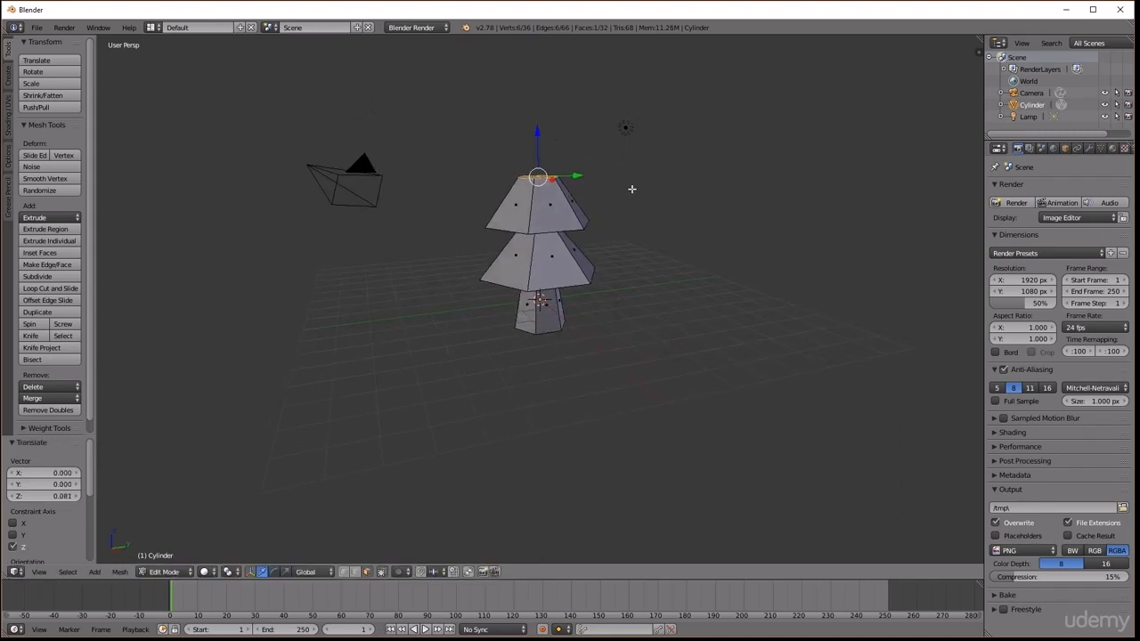
Extrude the second tier's top face in place, scale the new face up by about 2.16 and trim it by about 0.89
{"action": "key", "text": "e"}
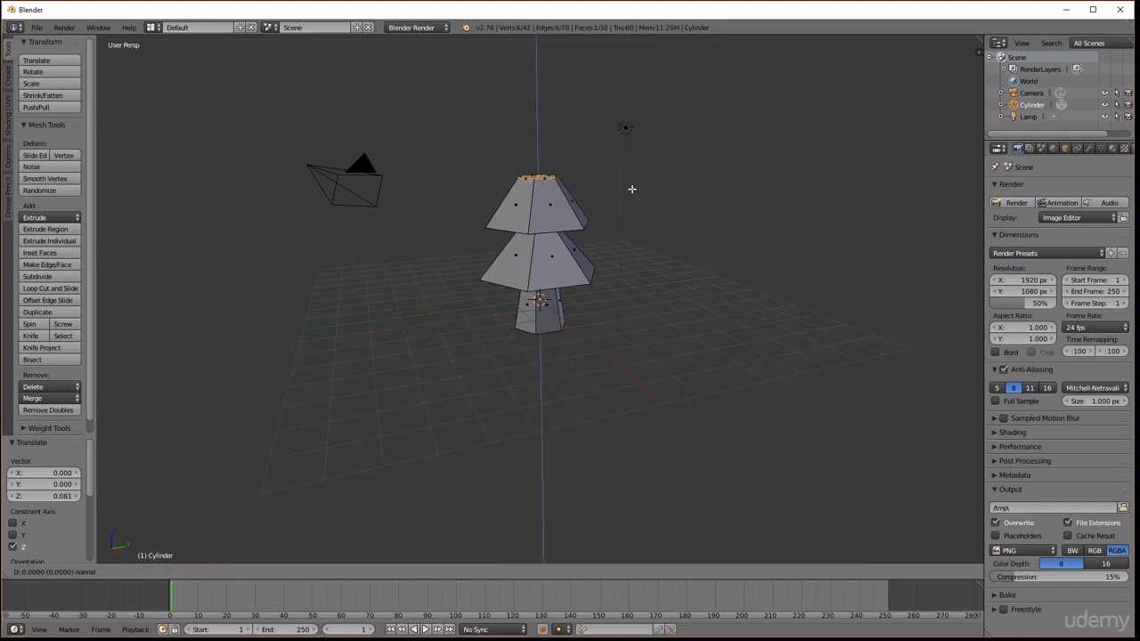
{"action": "right_click", "coordinate": [632, 189]}
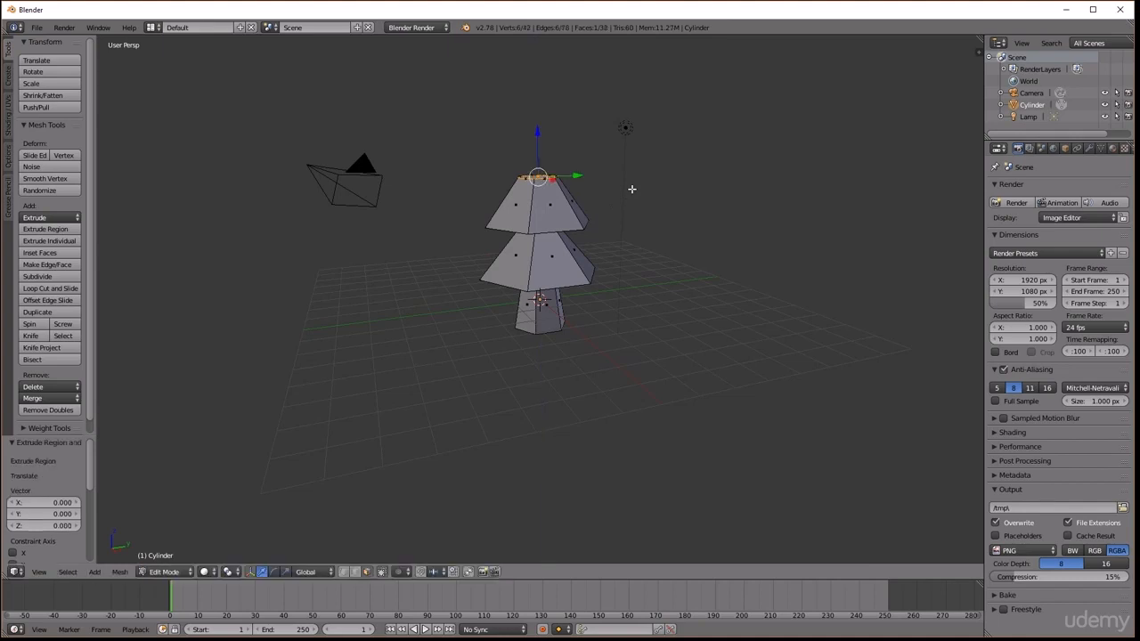
{"action": "key", "text": "s"}
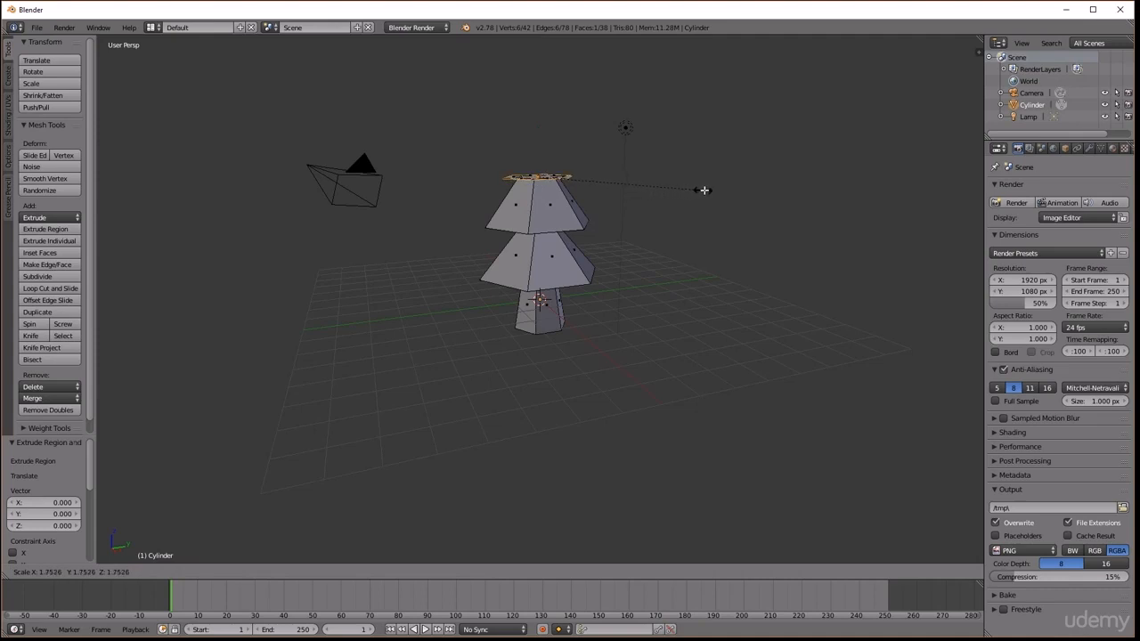
{"action": "left_click", "coordinate": [742, 189]}
{"action": "middle_click_drag", "start_coordinate": [742, 188], "coordinate": [700, 200]}
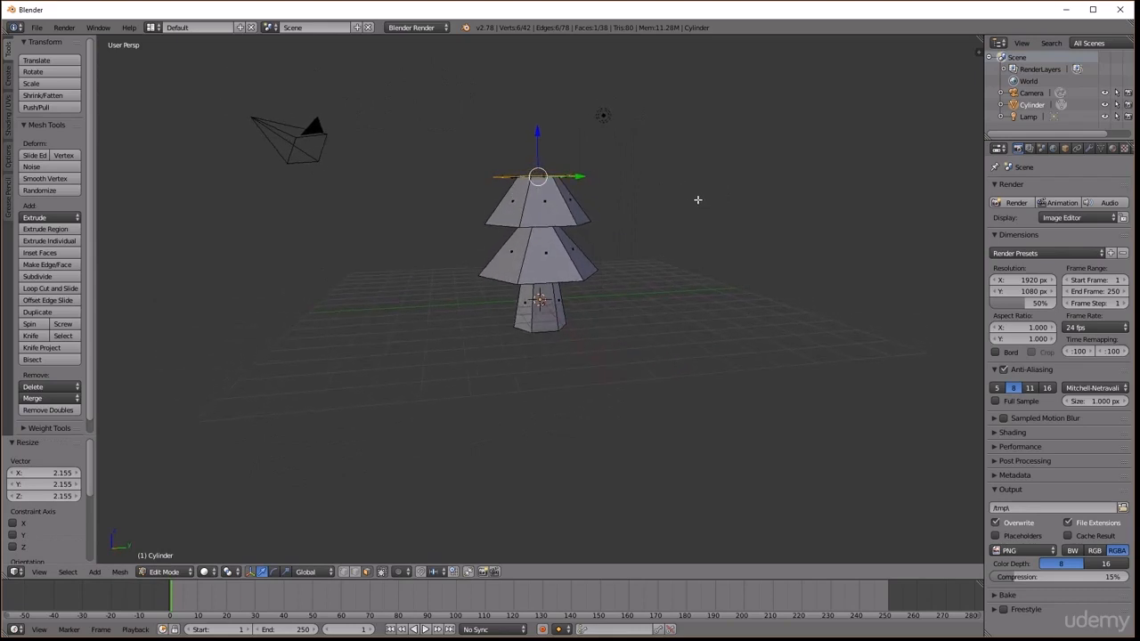
{"action": "key", "text": "s"}
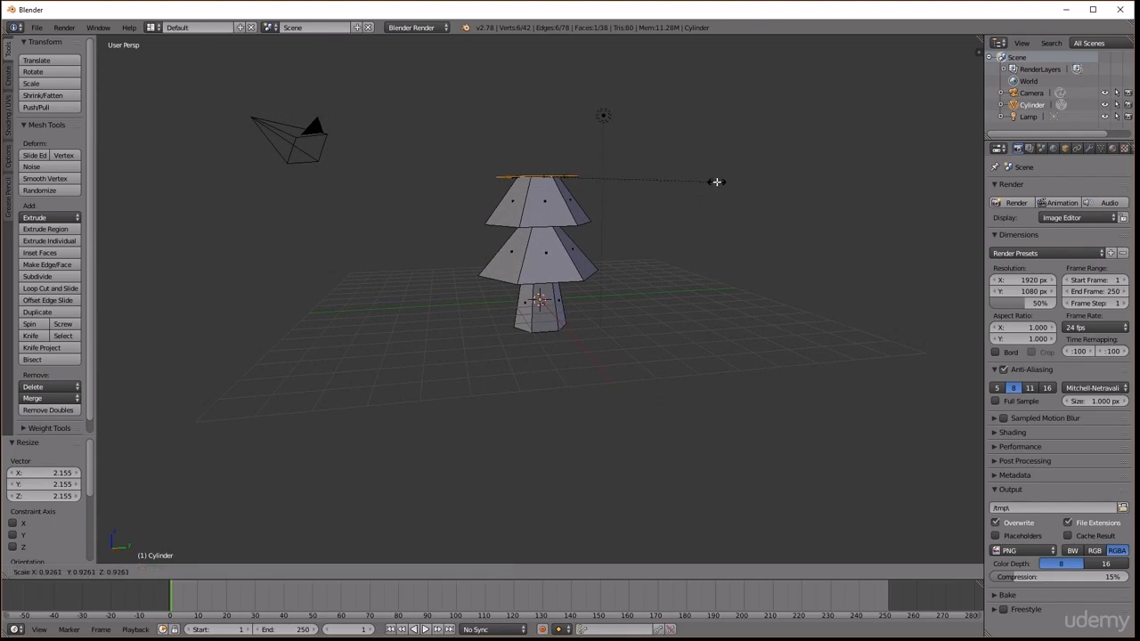
{"action": "left_click", "coordinate": [710, 183]}
Extrude the third wide face upward about 1.36 and scale its top to about 0.12 to form the uppermost foliage tier
{"action": "middle_click_drag", "start_coordinate": [709, 188], "coordinate": [707, 193]}
{"action": "key", "text": "e"}
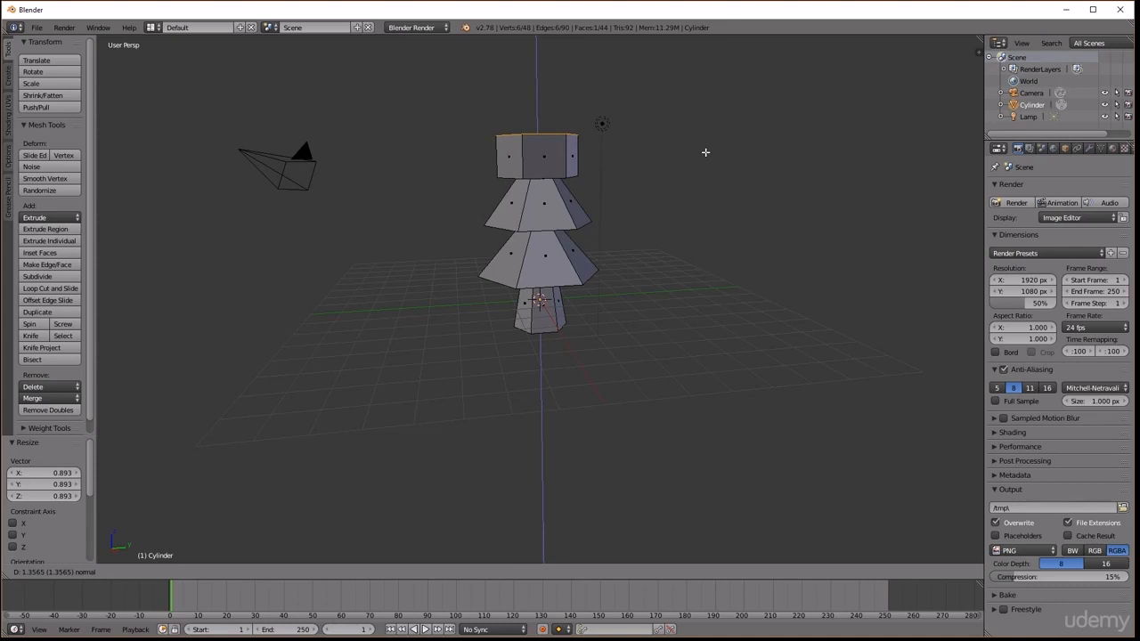
{"action": "left_click", "coordinate": [705, 152]}
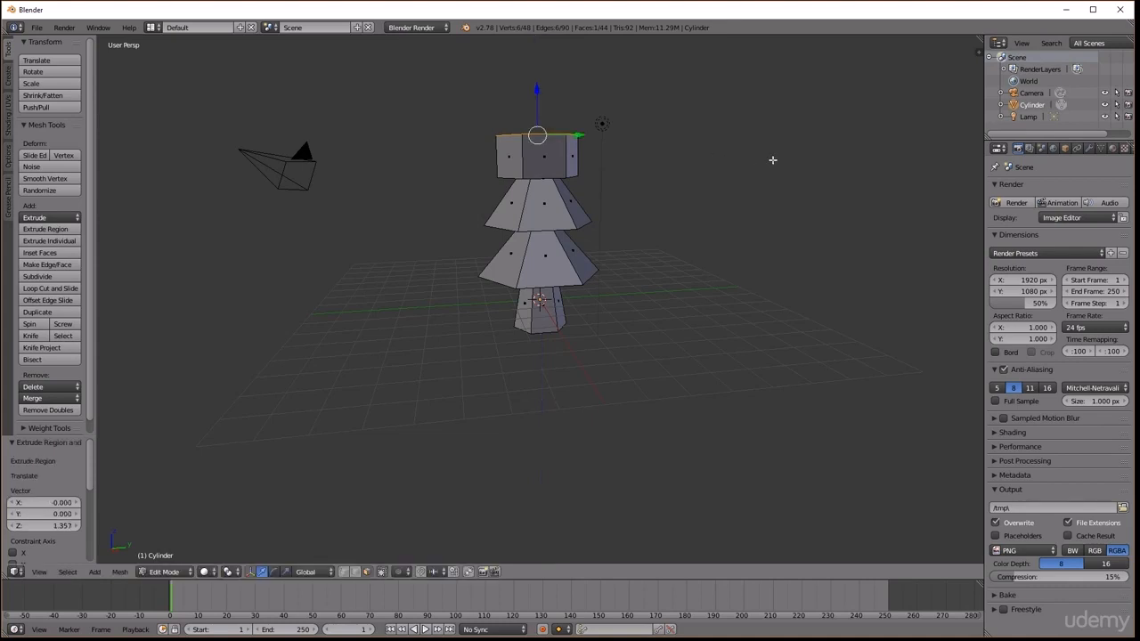
{"action": "key", "text": "s"}
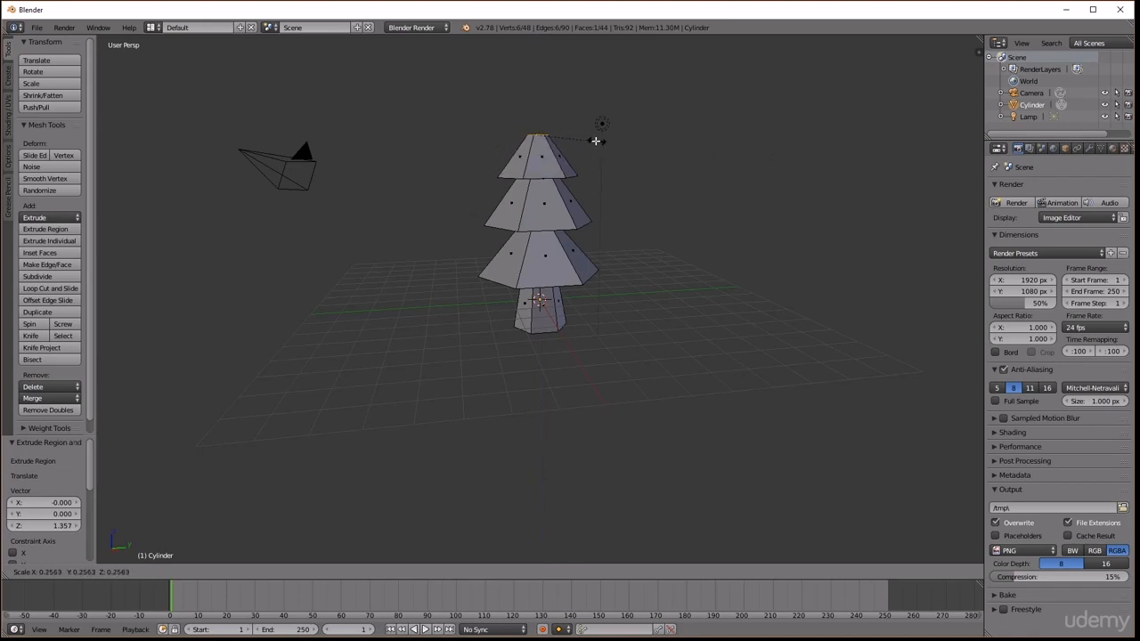
{"action": "left_click", "coordinate": [567, 141]}
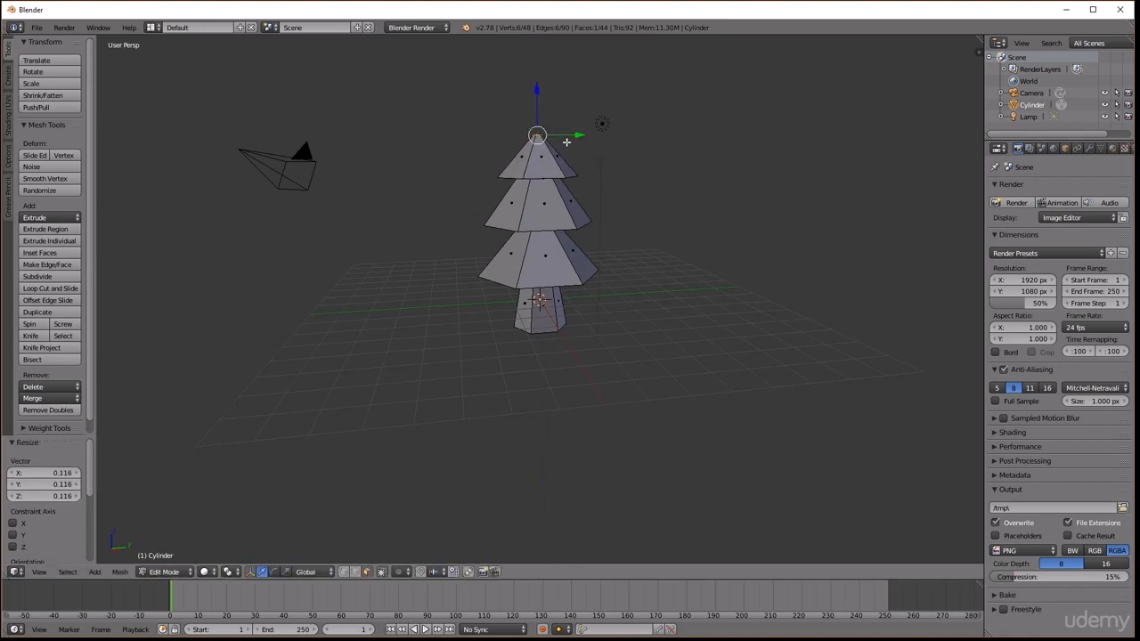
Shrink the treetop's tip face by about 0.94 and again by about 0.90, and raise it about 0.34 along Z
{"action": "middle_click_drag", "start_coordinate": [566, 142], "coordinate": [572, 154]}
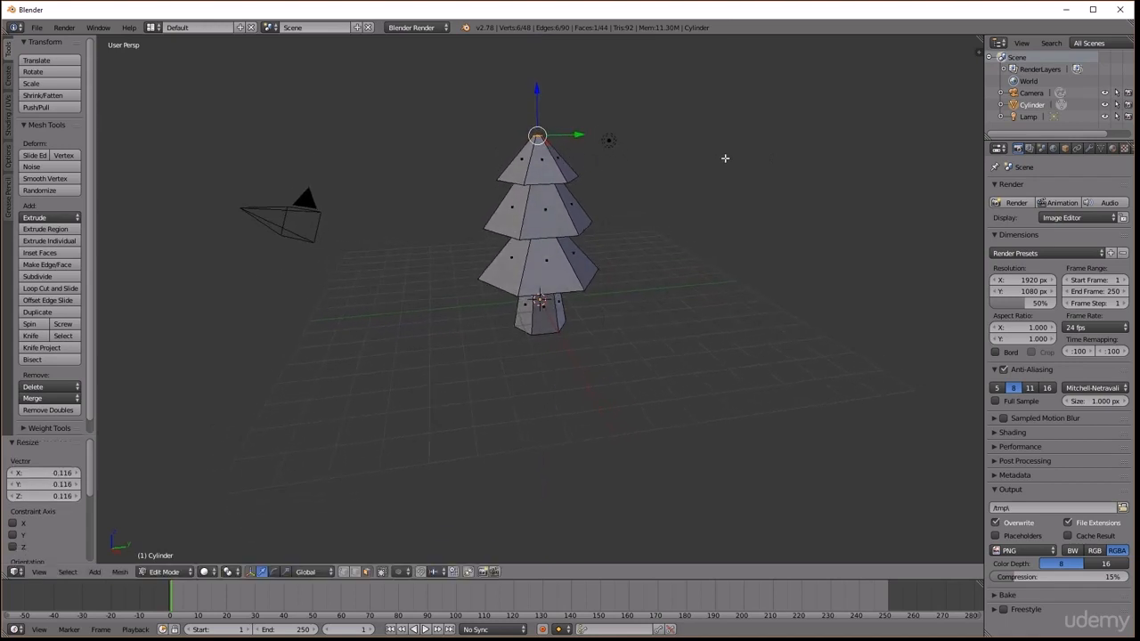
{"action": "key", "text": "s"}
{"action": "left_click", "coordinate": [713, 158]}
{"action": "middle_click_drag", "start_coordinate": [712, 158], "coordinate": [693, 177]}
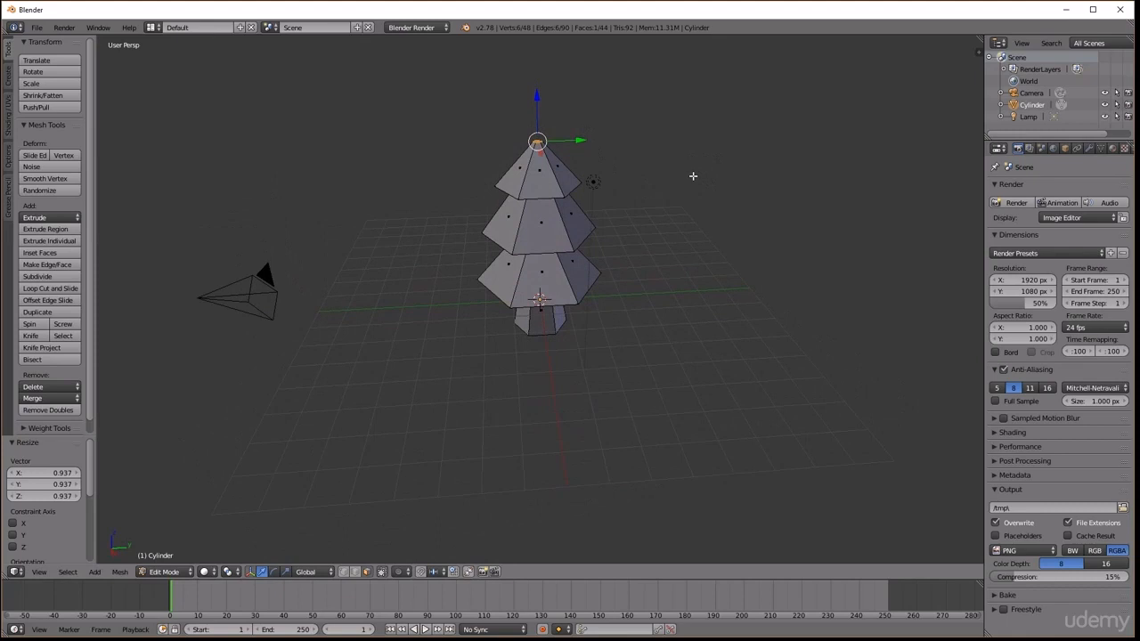
{"action": "key", "text": "s"}
{"action": "left_click", "coordinate": [738, 161]}
{"action": "middle_click_drag", "start_coordinate": [739, 160], "coordinate": [718, 142]}
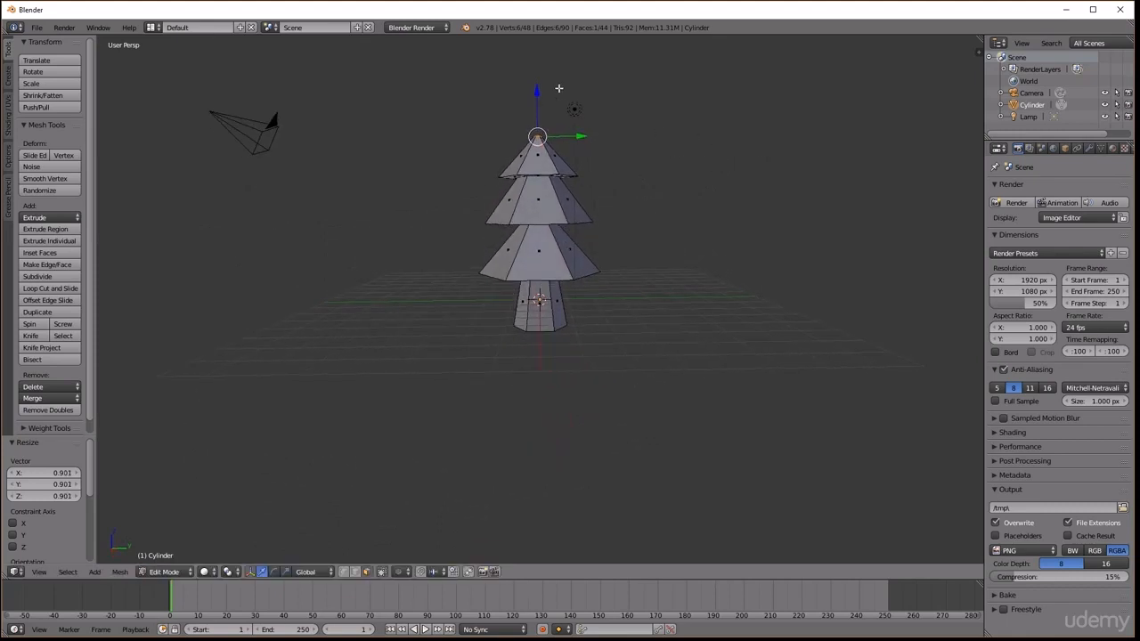
{"action": "left_click_drag", "start_coordinate": [539, 90], "coordinate": [539, 81]}
{"action": "mouse_move", "coordinate": [659, 237]}
{"action": "middle_mouse_down"}
{"action": "mouse_move", "coordinate": [660, 216]}
{"action": "mouse_move", "coordinate": [672, 237]}
{"action": "mouse_move", "coordinate": [707, 234]}
{"action": "mouse_move", "coordinate": [636, 234]}
{"action": "mouse_move", "coordinate": [665, 239]}
{"action": "middle_mouse_up"}
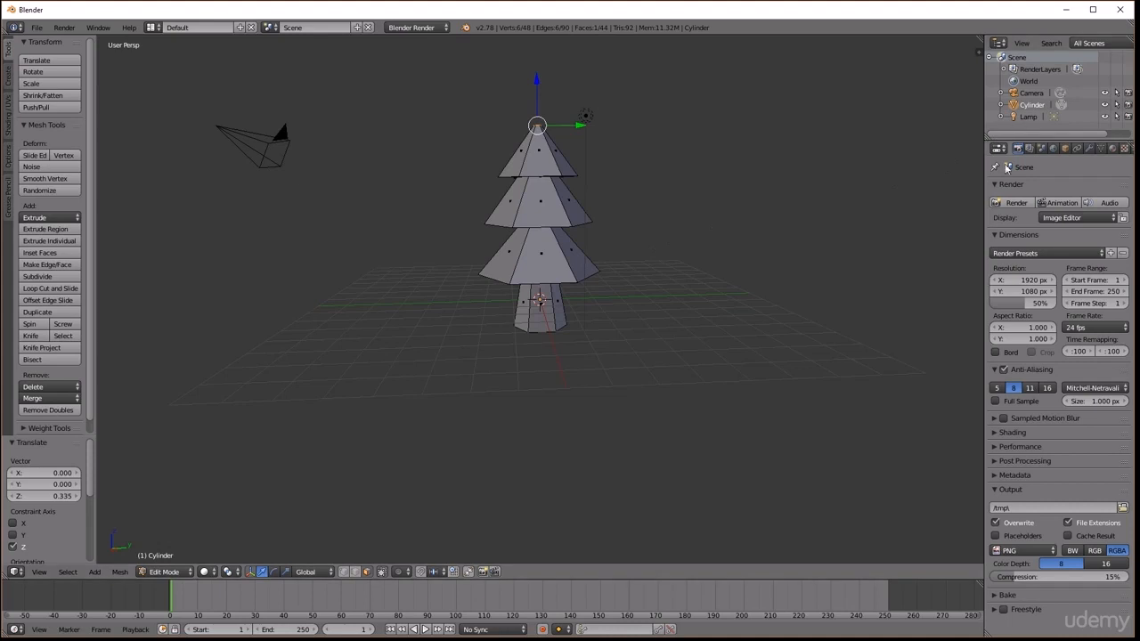
Rename the Cylinder object as Tree
{"action": "double_click", "coordinate": [1034, 104]}
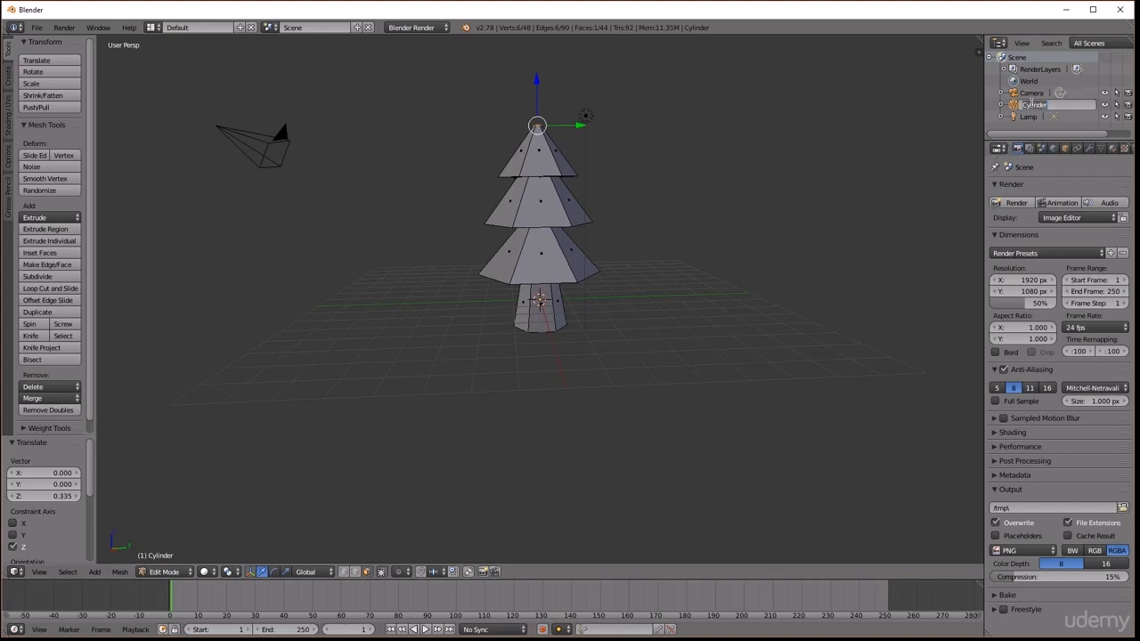
{"action": "type", "text": "Tree"}
{"action": "key", "text": "Return"}
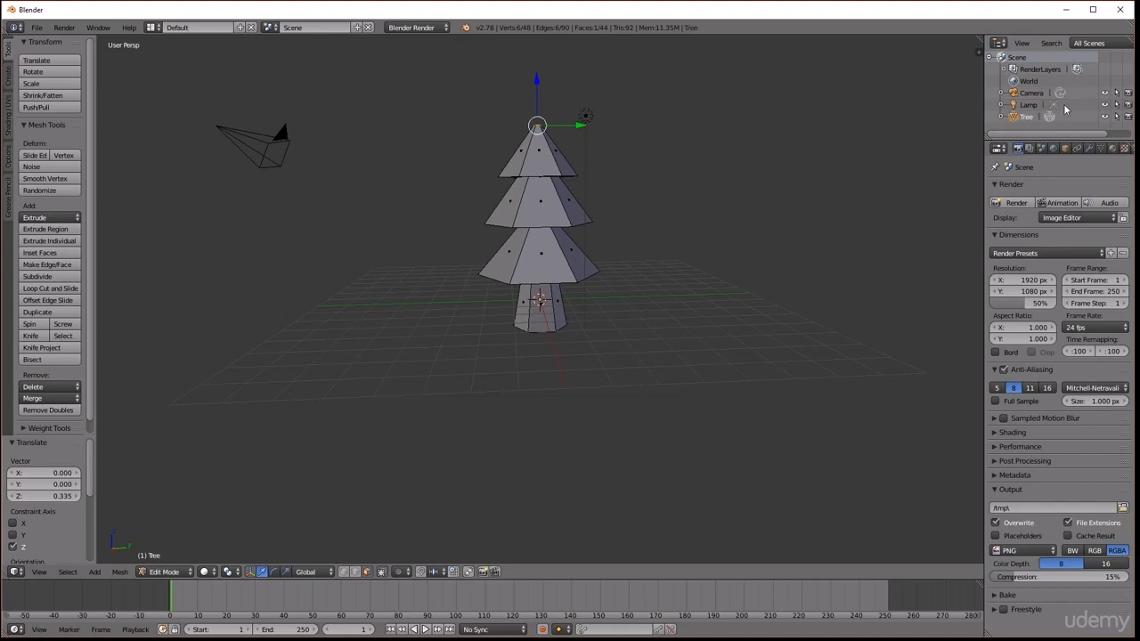
Create a new material on the tree and name it matTrunk
{"action": "left_click", "coordinate": [1113, 151]}
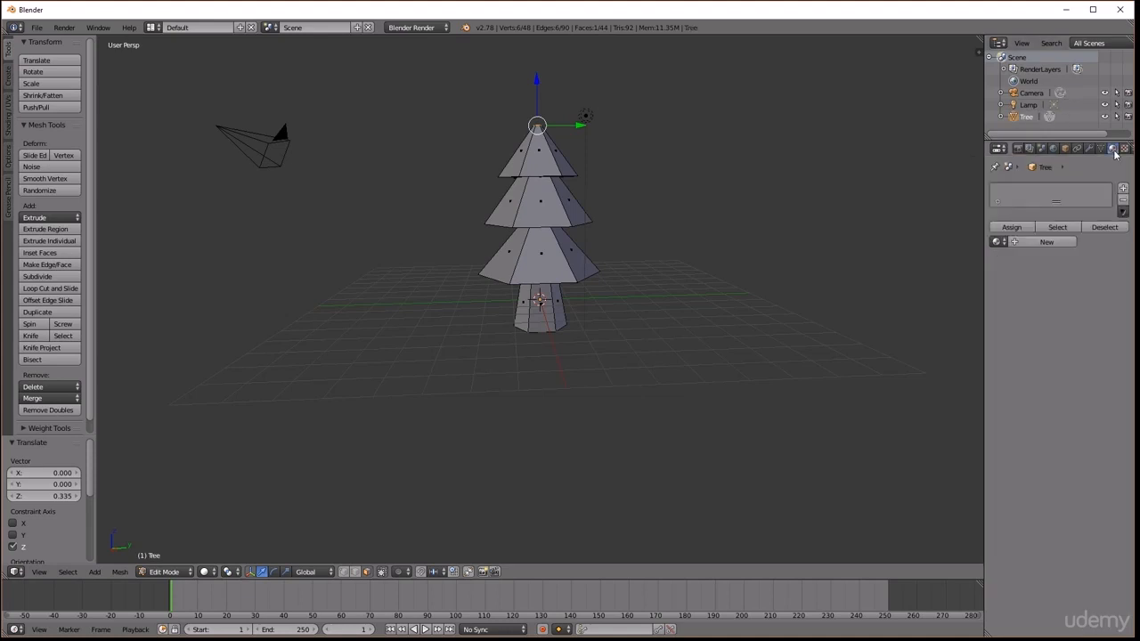
{"action": "left_click", "coordinate": [1042, 243]}
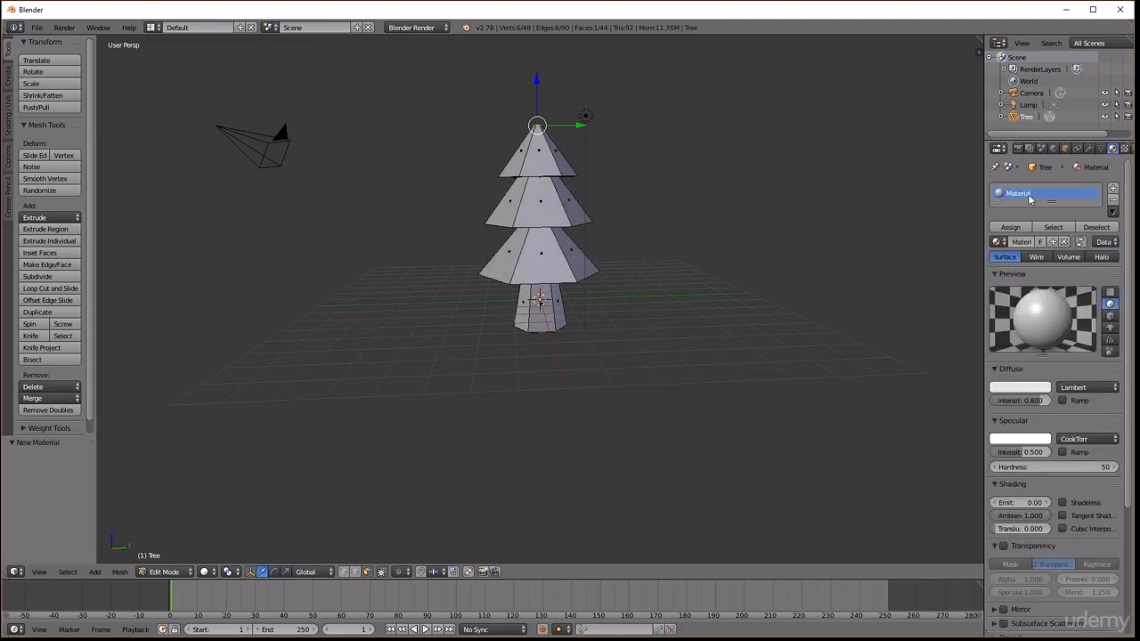
{"action": "double_click", "coordinate": [1029, 197]}
{"action": "type", "text": "matTrunk"}
{"action": "key", "text": "Return"}
Set the diffuse colour of matTrunk to a darkened orange-brown
{"action": "left_click", "coordinate": [1015, 388]}
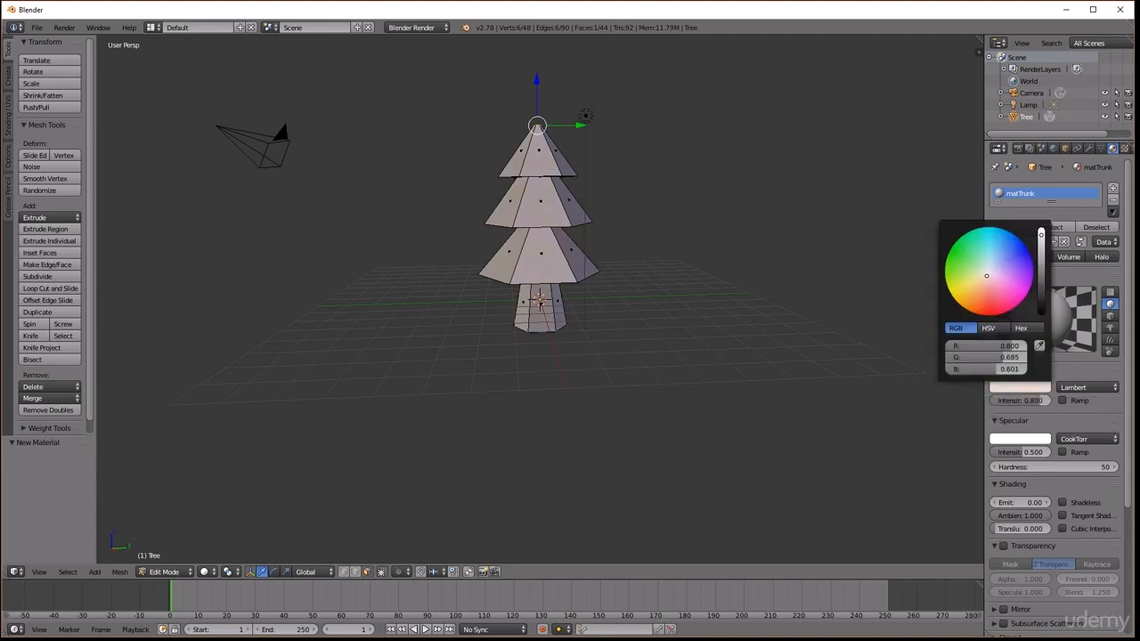
{"action": "left_click_drag", "start_coordinate": [990, 276], "coordinate": [968, 311]}
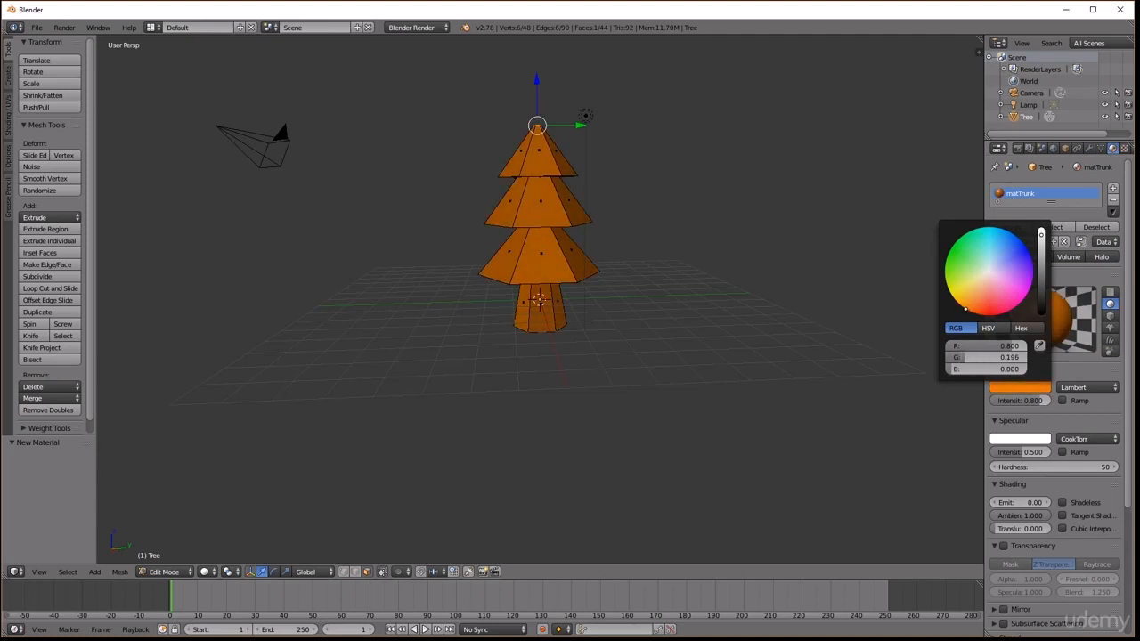
{"action": "left_click_drag", "start_coordinate": [1041, 235], "coordinate": [1041, 258]}
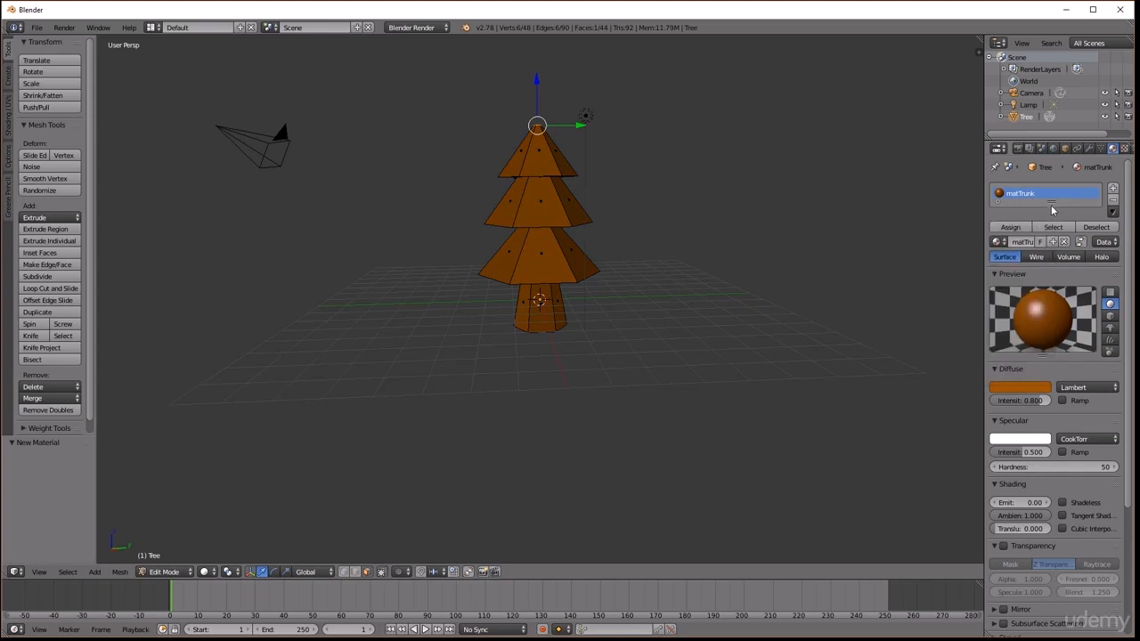
Enlarge the material list, add a second slot with a new material and name it matTree
{"action": "left_click_drag", "start_coordinate": [1052, 206], "coordinate": [1054, 215]}
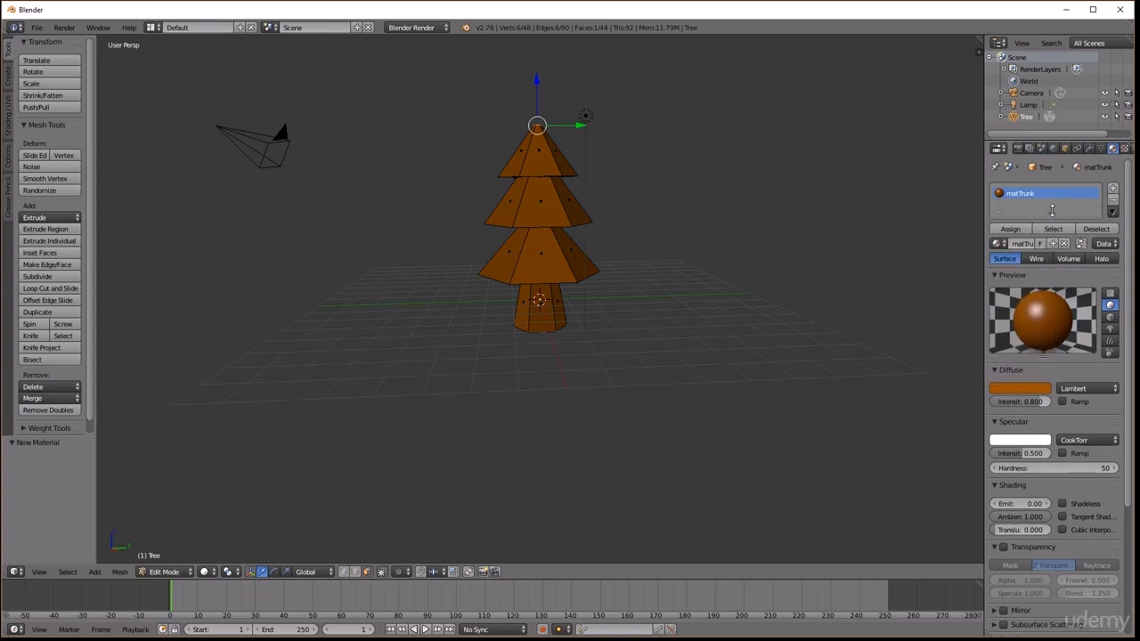
{"action": "left_click", "coordinate": [1113, 190]}
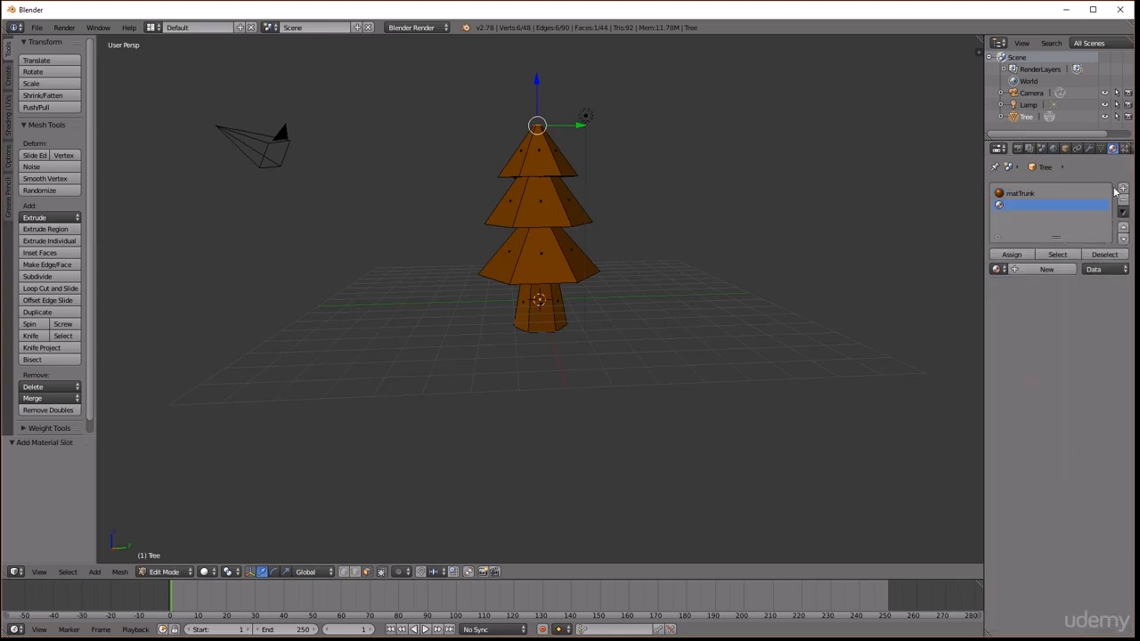
{"action": "left_click", "coordinate": [1061, 270]}
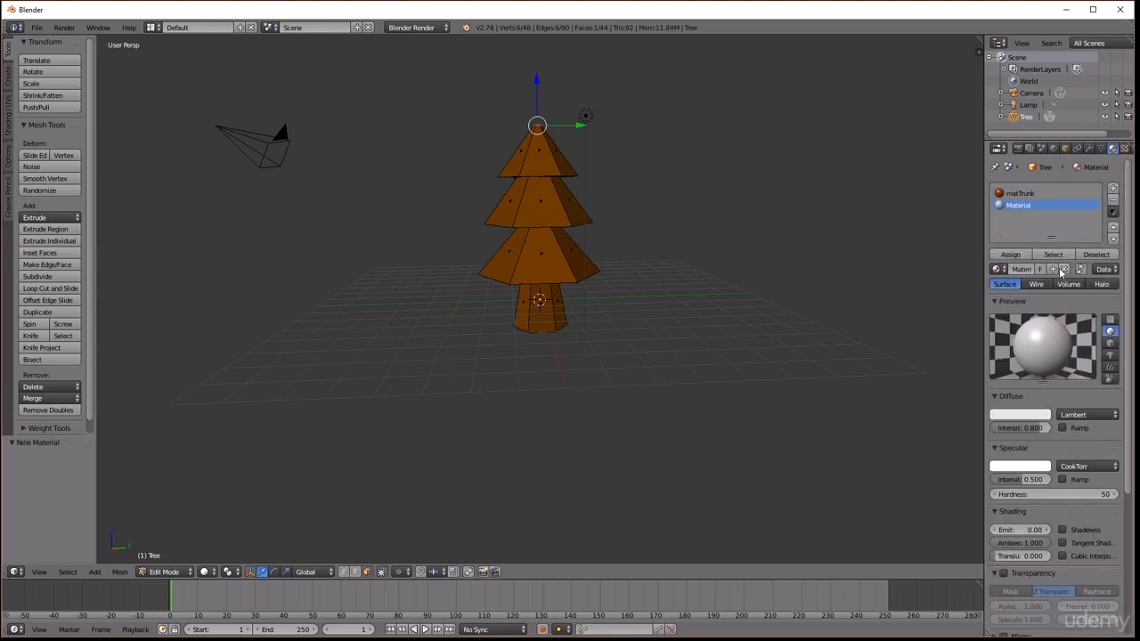
{"action": "double_click", "coordinate": [1019, 206]}
{"action": "type", "text": "matTree"}
{"action": "key", "text": "Return"}
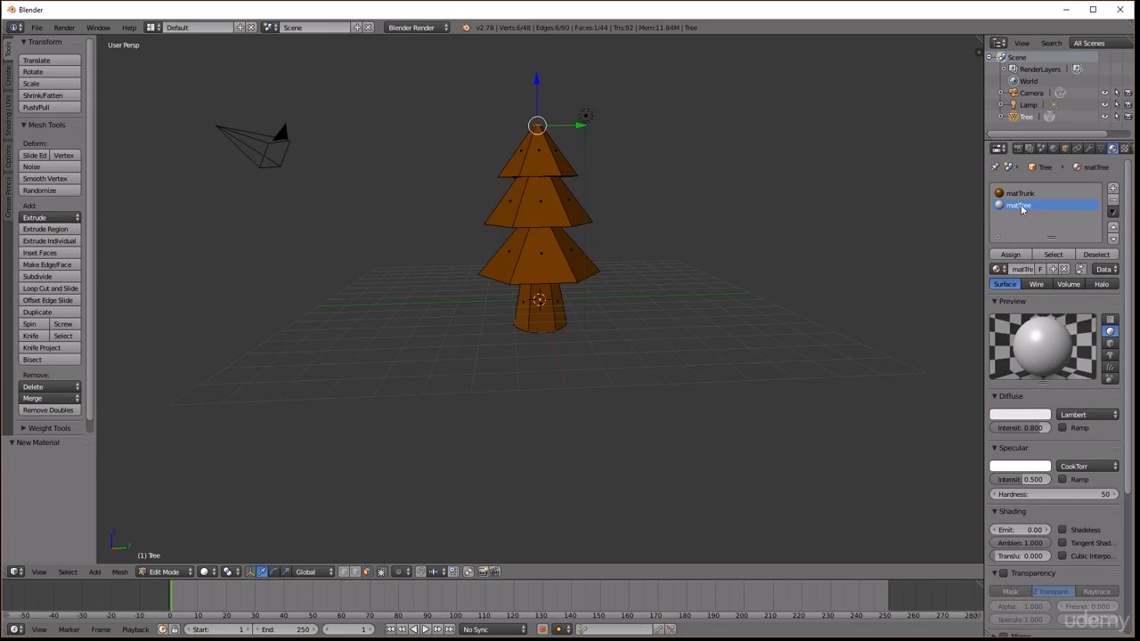
Set the diffuse colour of matTree to a dark green
{"action": "left_click", "coordinate": [1022, 417]}
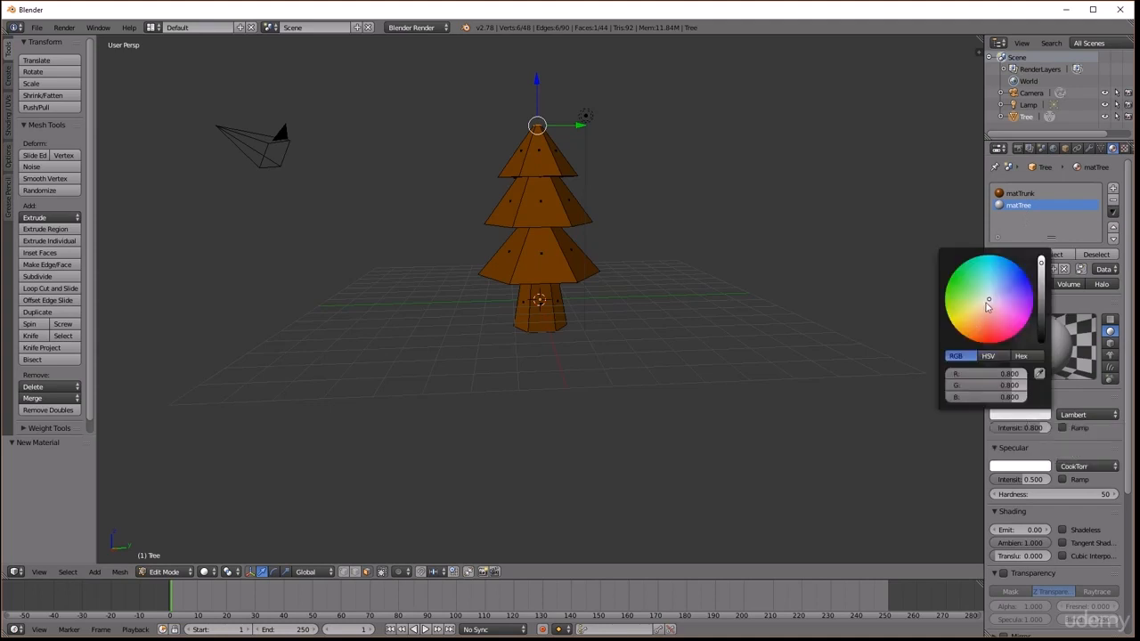
{"action": "left_click_drag", "start_coordinate": [987, 307], "coordinate": [948, 282]}
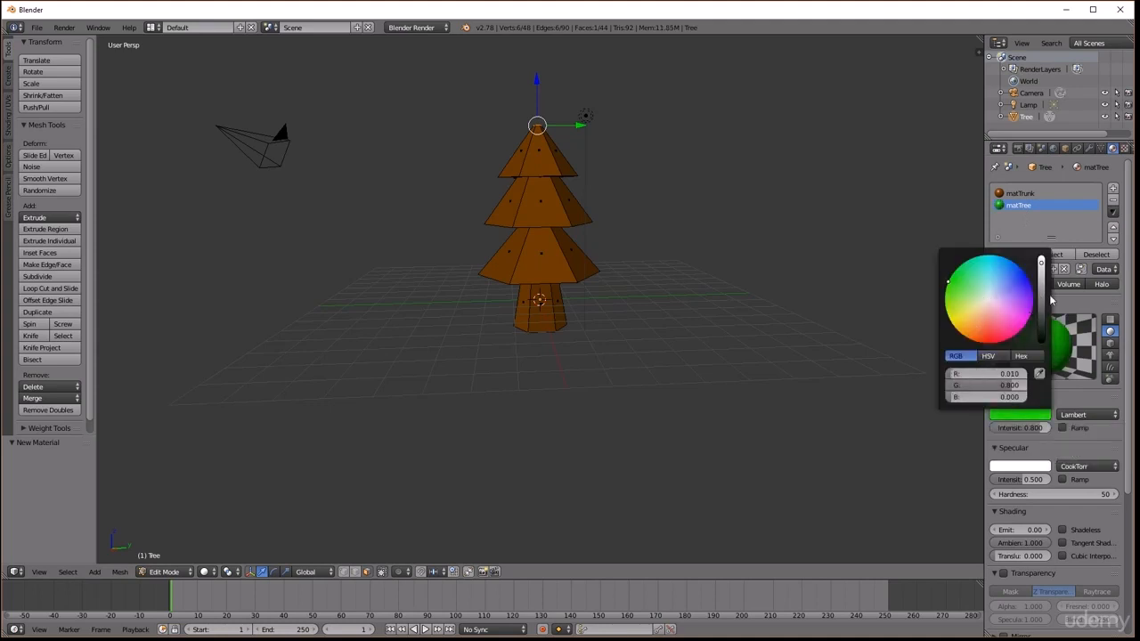
{"action": "left_click_drag", "start_coordinate": [1042, 266], "coordinate": [1042, 287]}
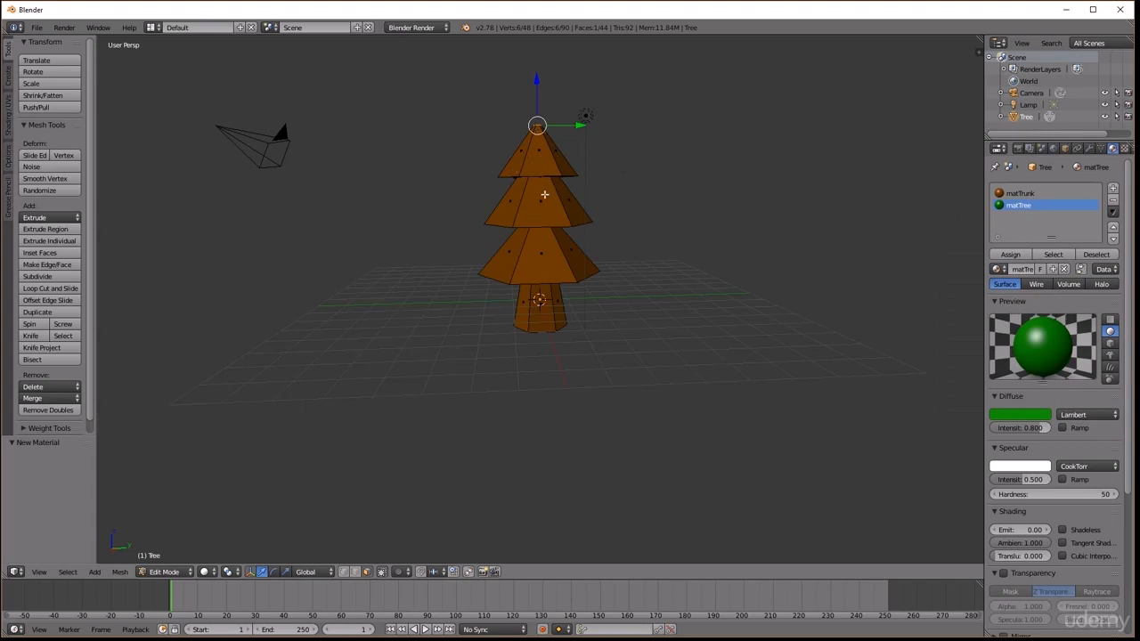
Allow selection through the mesh and box-select all faces of the three foliage tiers above the trunk
{"action": "mouse_move", "coordinate": [560, 246]}
{"action": "middle_mouse_down"}
{"action": "mouse_move", "coordinate": [575, 219]}
{"action": "mouse_move", "coordinate": [588, 223]}
{"action": "mouse_move", "coordinate": [538, 265]}
{"action": "middle_mouse_up"}
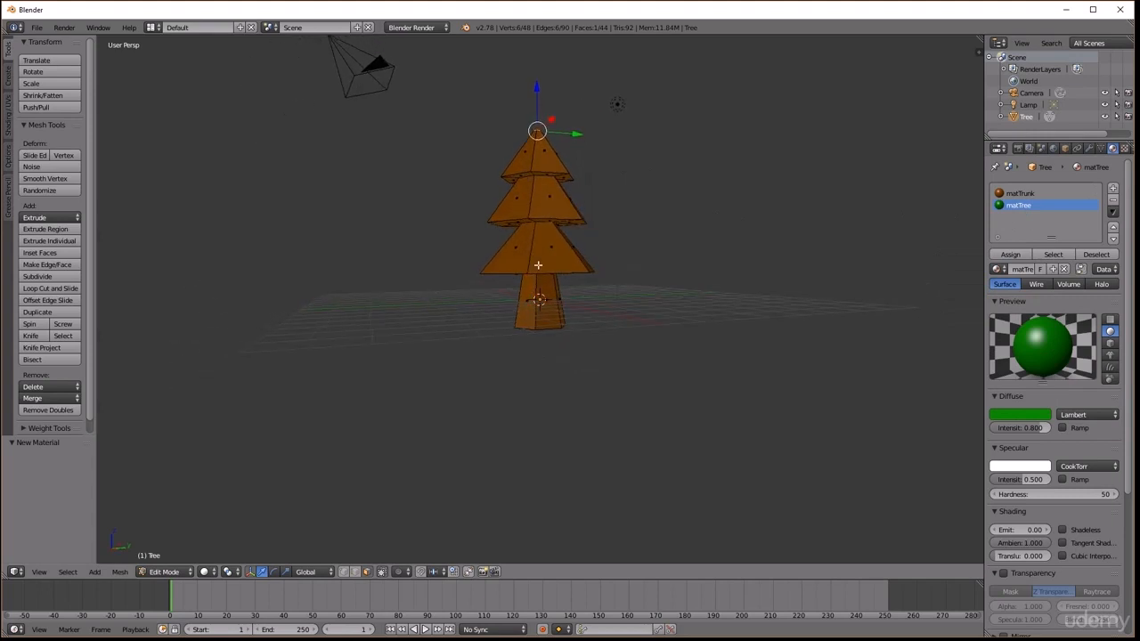
{"action": "left_click", "coordinate": [382, 572]}
{"action": "middle_click_drag", "start_coordinate": [575, 384], "coordinate": [601, 385]}
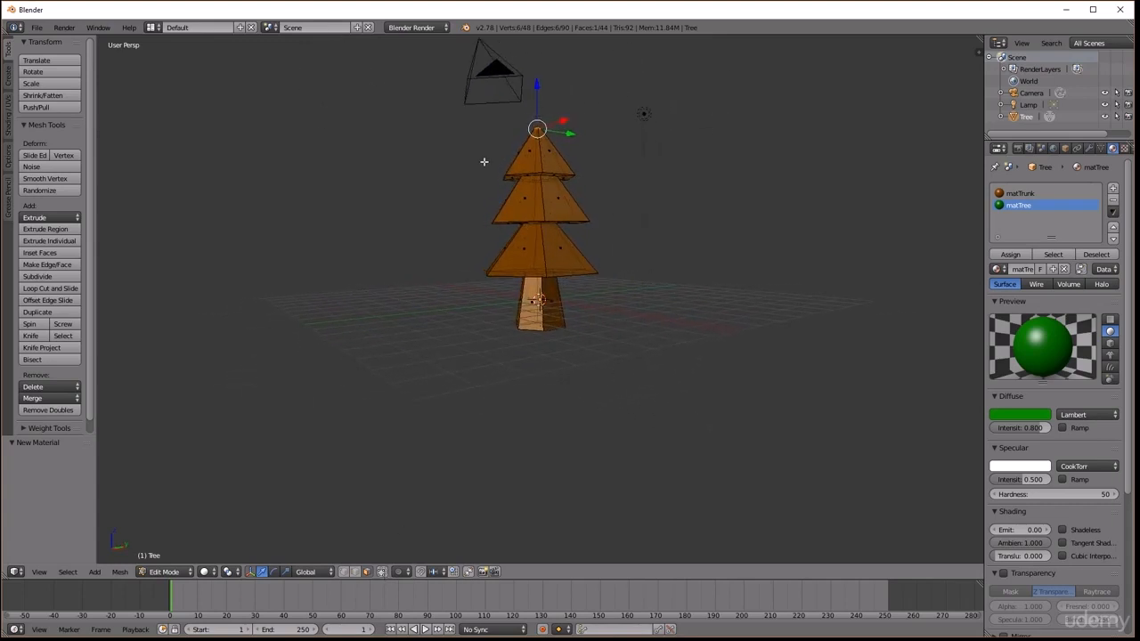
{"action": "key", "text": "b"}
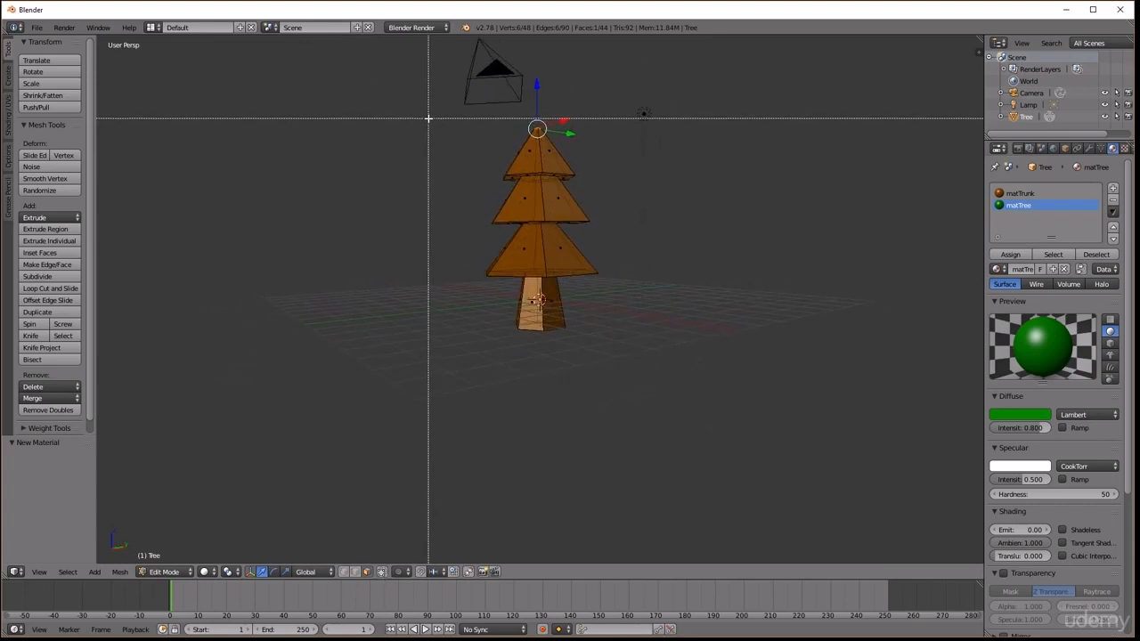
{"action": "left_click_drag", "start_coordinate": [429, 119], "coordinate": [654, 273]}
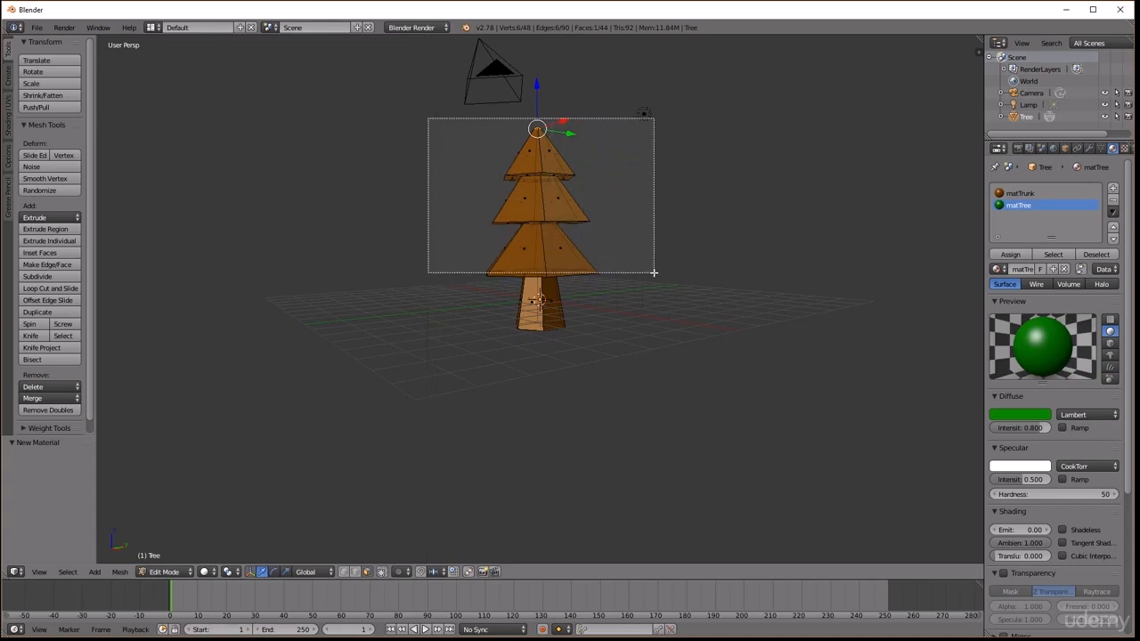
{"action": "left_click_drag", "start_coordinate": [653, 272], "coordinate": [654, 272]}
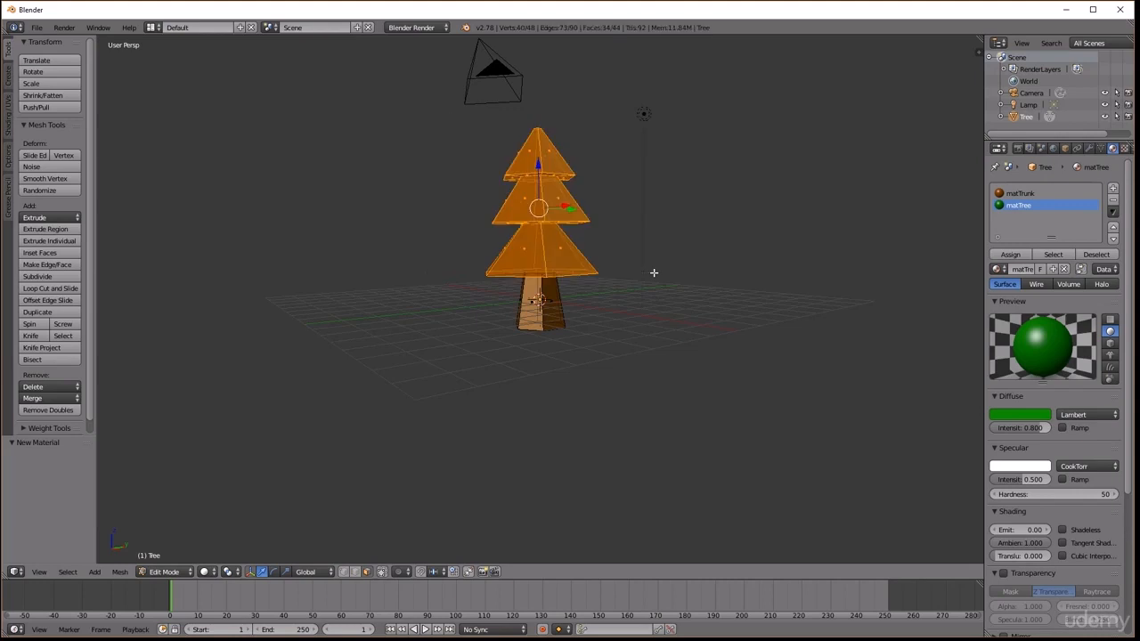
Add the missed underside faces of the foliage to the selection and limit selection to visible geometry again
{"action": "middle_click_drag", "start_coordinate": [654, 270], "coordinate": [735, 200]}
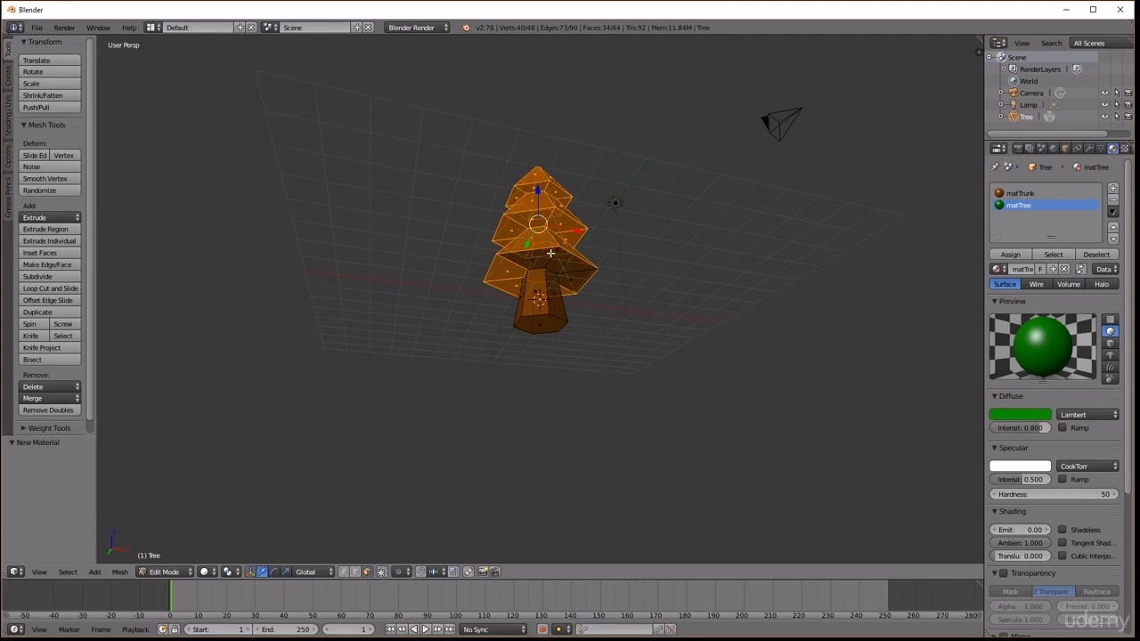
{"action": "right_click", "coordinate": [543, 255], "text": "shift"}
{"action": "right_click", "coordinate": [534, 262], "text": "shift"}
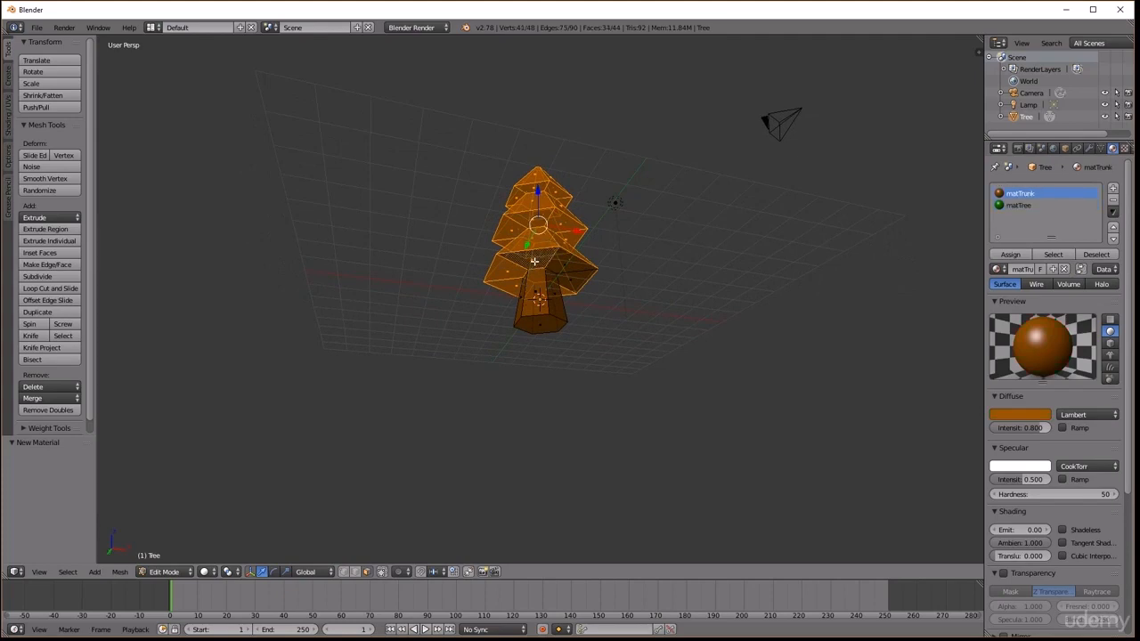
{"action": "middle_click_drag", "start_coordinate": [535, 262], "coordinate": [361, 283]}
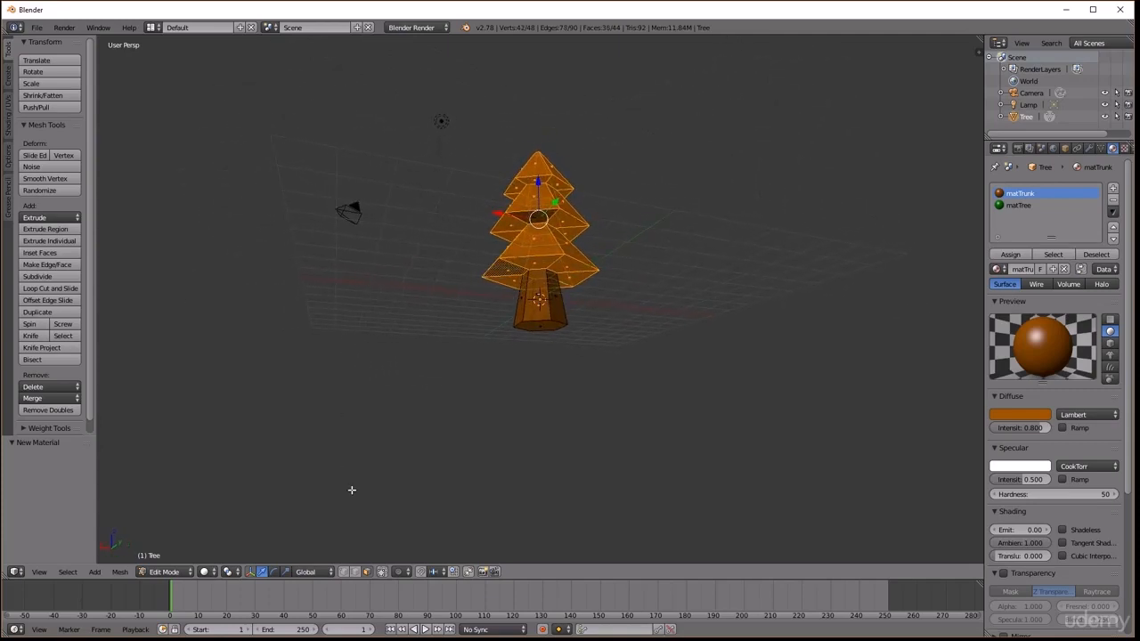
{"action": "left_click", "coordinate": [381, 575]}
{"action": "middle_click_drag", "start_coordinate": [440, 433], "coordinate": [604, 264]}
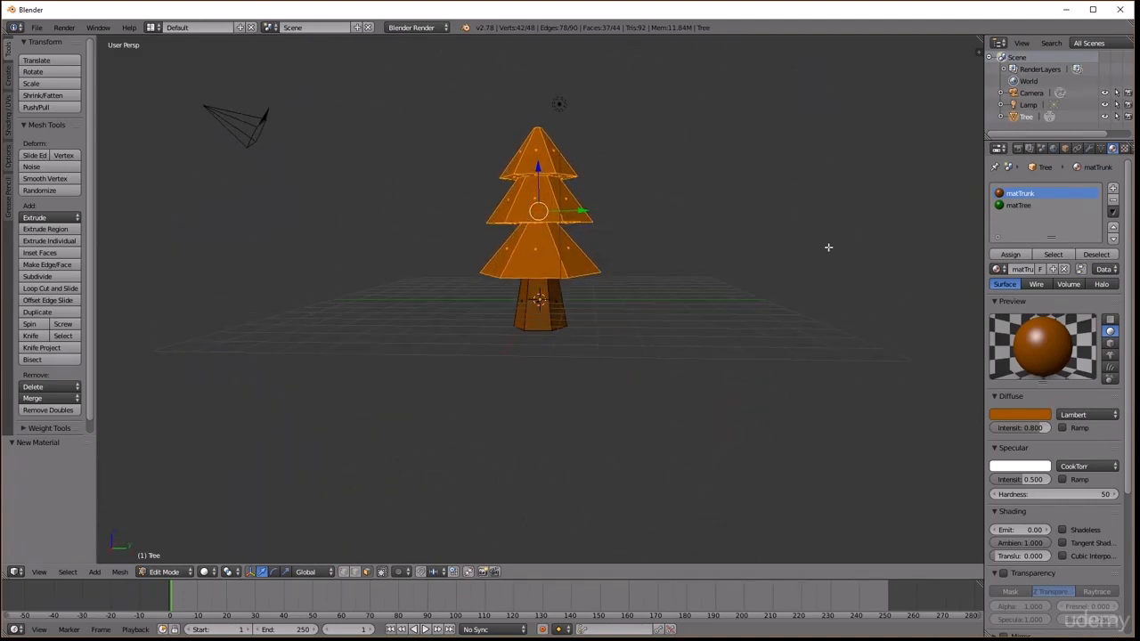
Assign matTree to the selected foliage faces and deselect everything
{"action": "left_click", "coordinate": [1015, 205]}
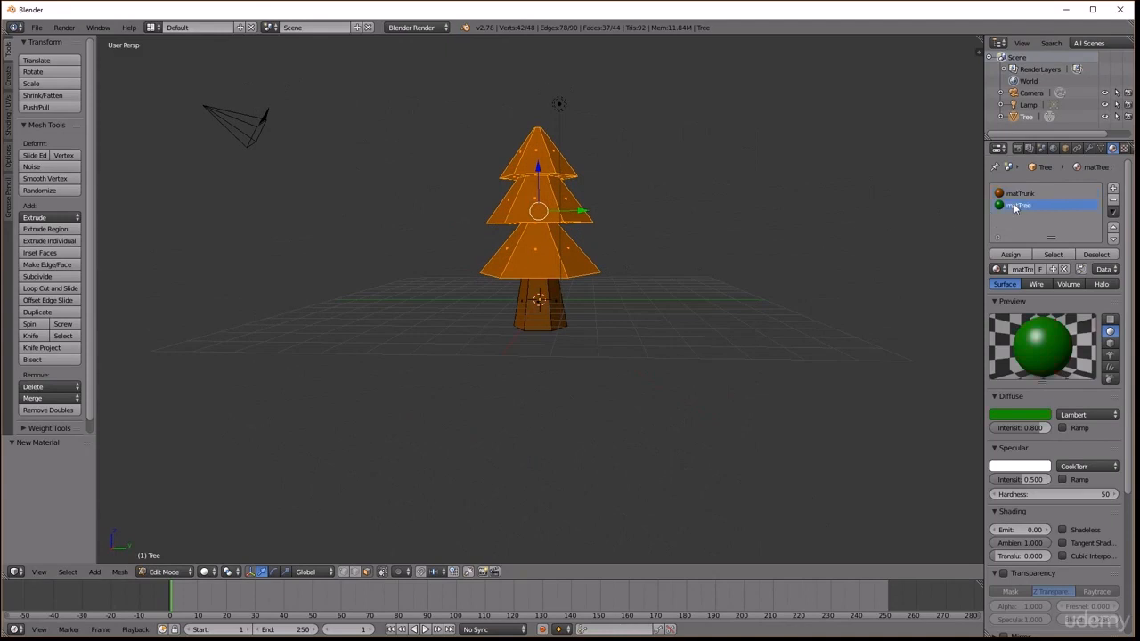
{"action": "left_click", "coordinate": [1010, 255]}
{"action": "middle_click_drag", "start_coordinate": [725, 191], "coordinate": [726, 163]}
{"action": "key", "text": "a"}
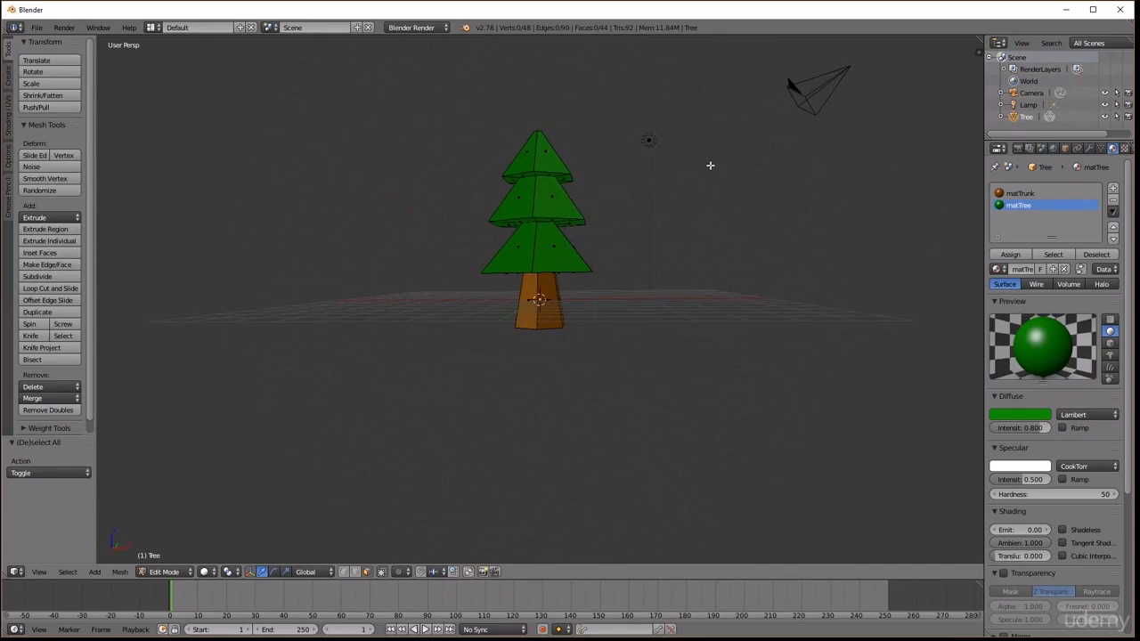
Save the Blender file as Tree.blend in the project's Assets\Game\Models\Tree folder
{"action": "left_click", "coordinate": [37, 28]}
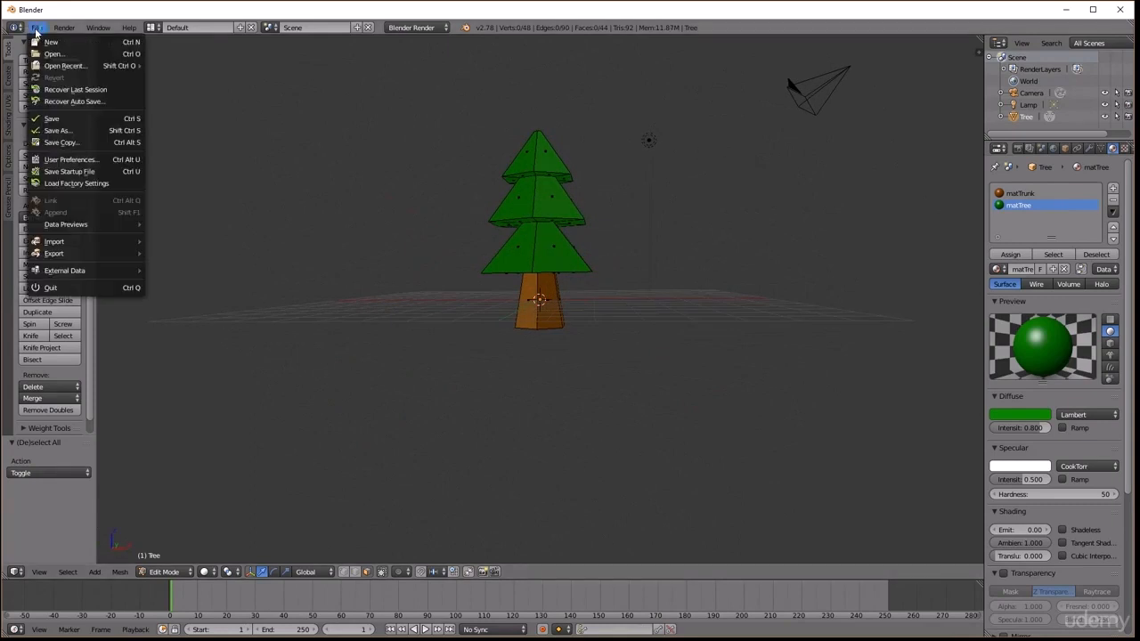
{"action": "left_click", "coordinate": [54, 131]}
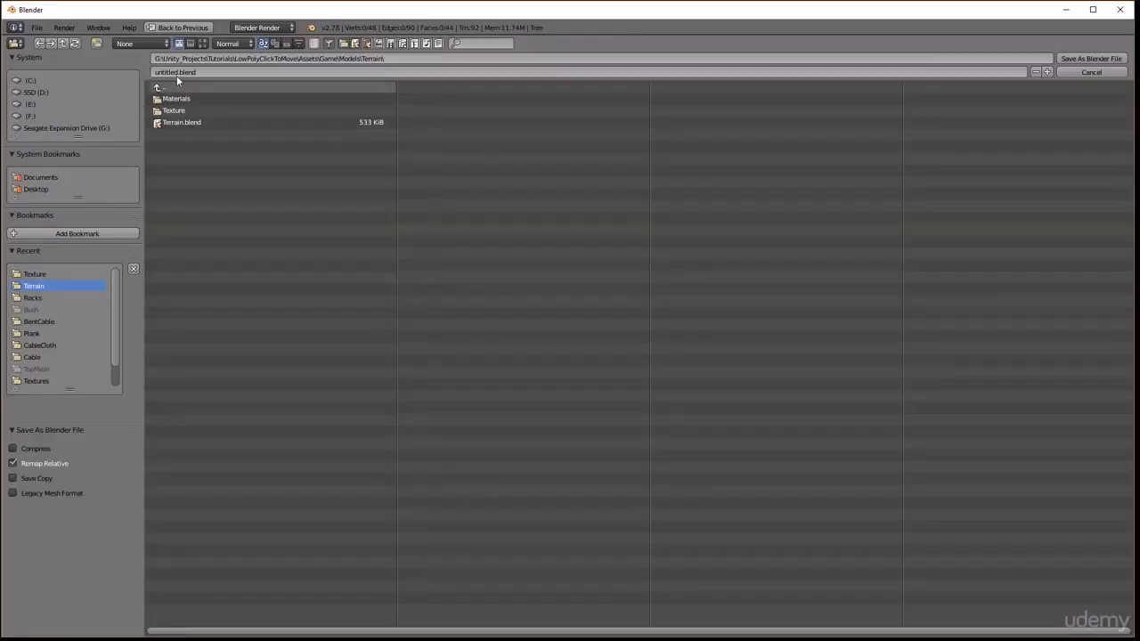
{"action": "left_click", "coordinate": [62, 43]}
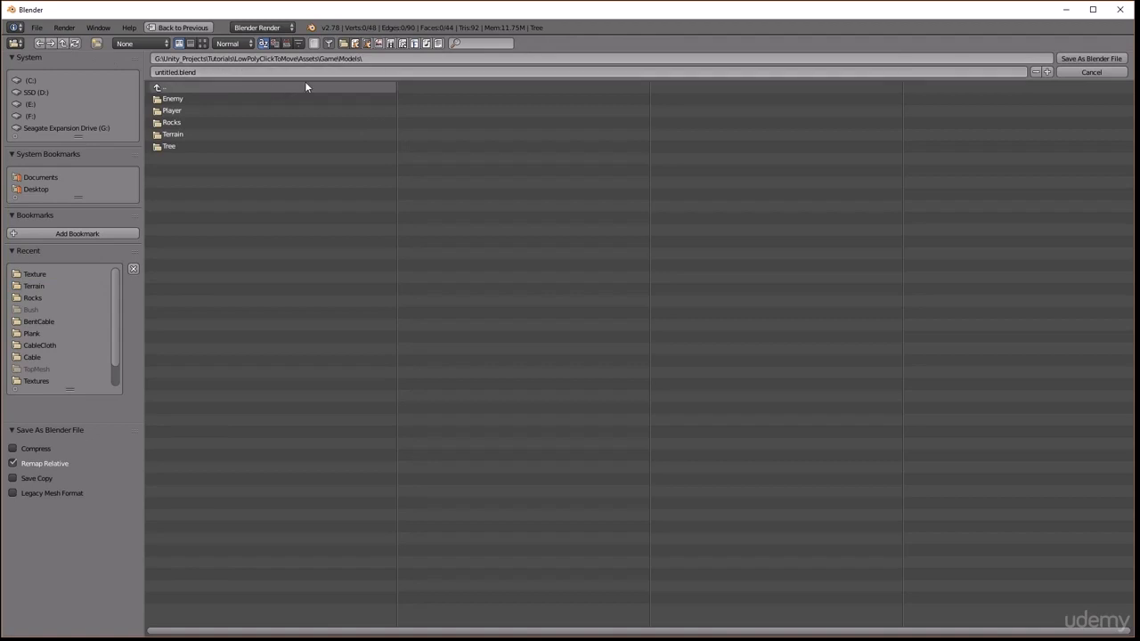
{"action": "left_click", "coordinate": [175, 145]}
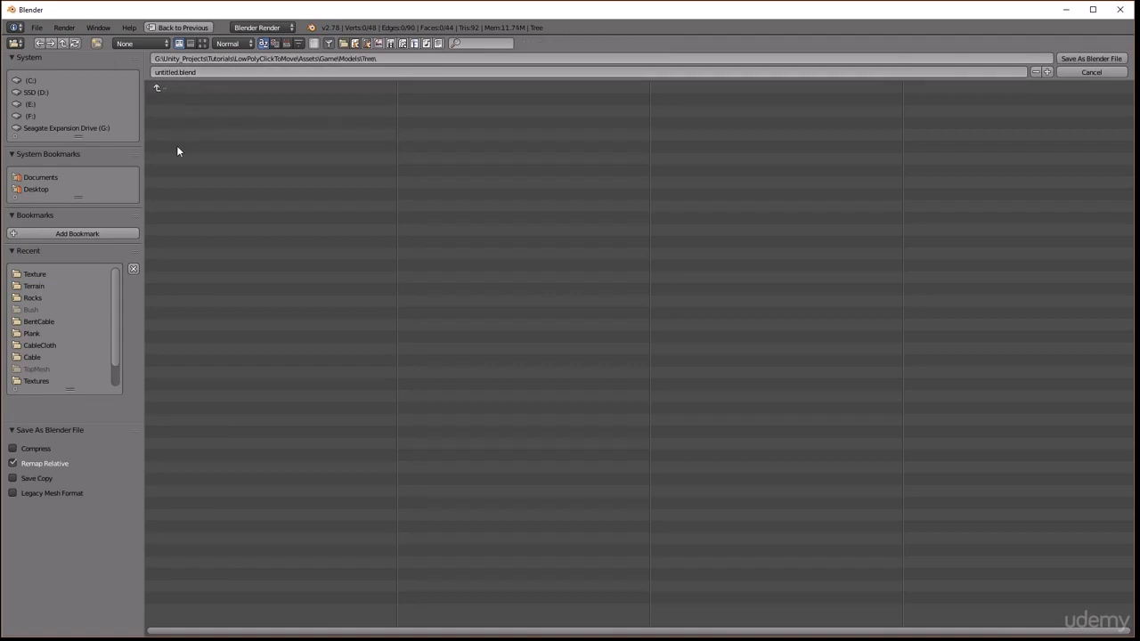
{"action": "left_click", "coordinate": [178, 74]}
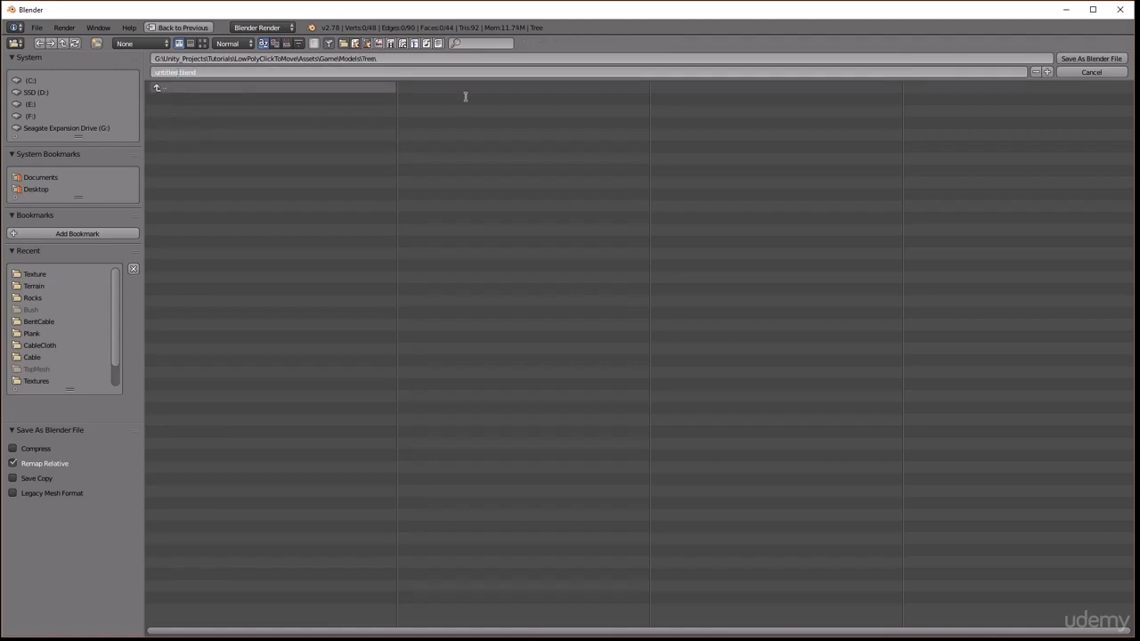
{"action": "key", "text": "shift+Home"}
{"action": "type", "text": "Tr"}
{"action": "left_click", "coordinate": [1084, 60]}
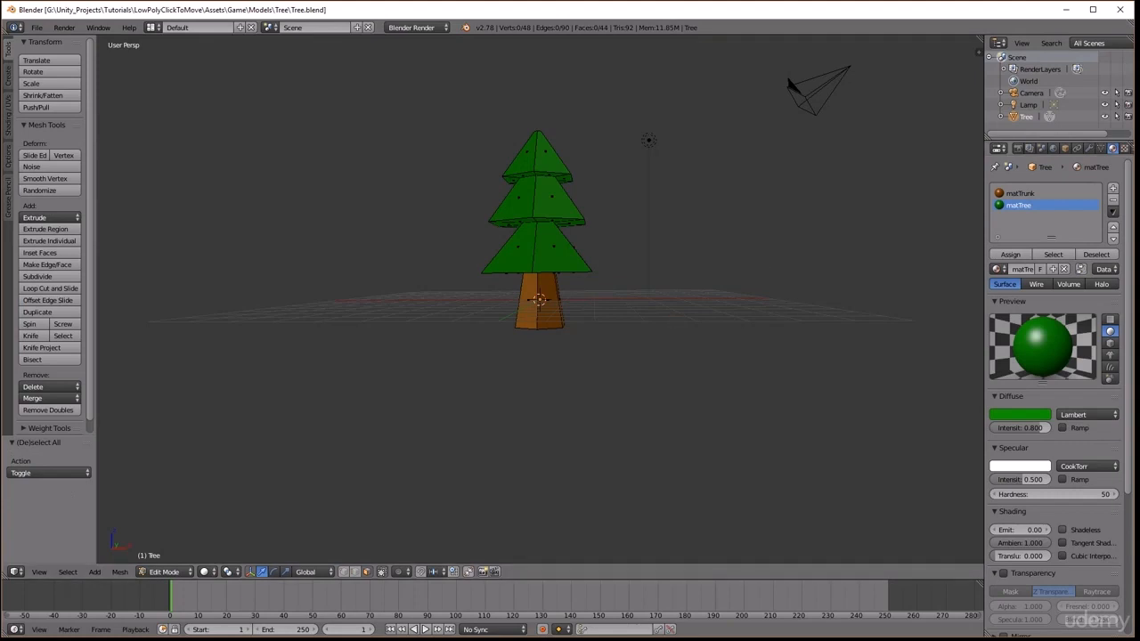
Select the whole tree mesh and move it up about 0.84 along Z so the trunk's base sits at the origin
{"action": "middle_click_drag", "start_coordinate": [822, 368], "coordinate": [787, 345]}
{"action": "key", "text": "a"}
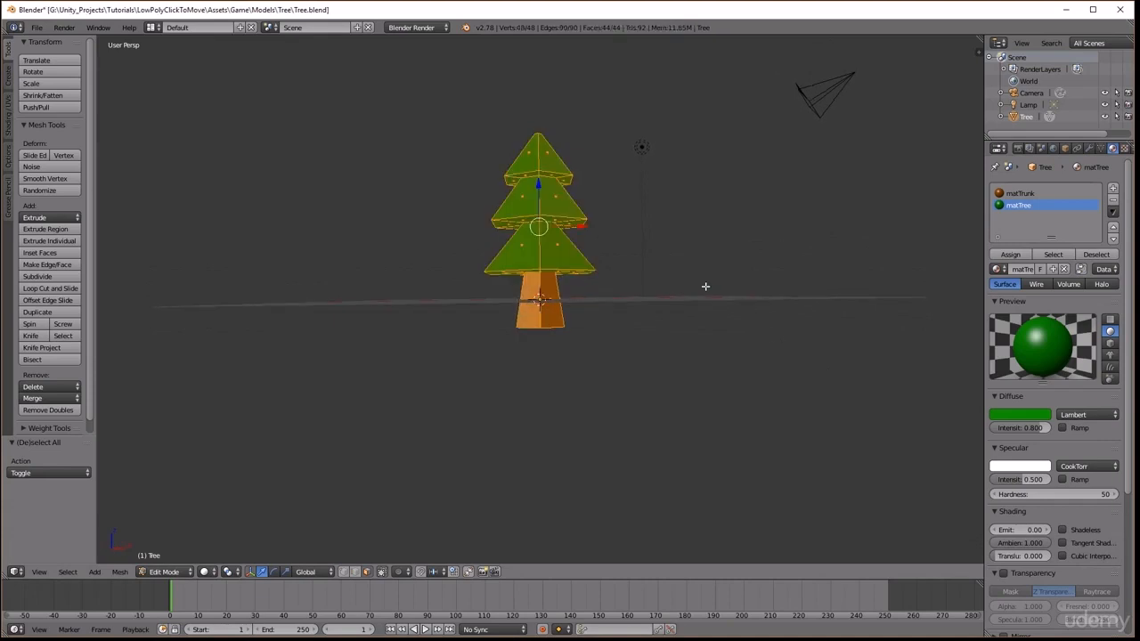
{"action": "middle_click_drag", "start_coordinate": [706, 286], "coordinate": [715, 301]}
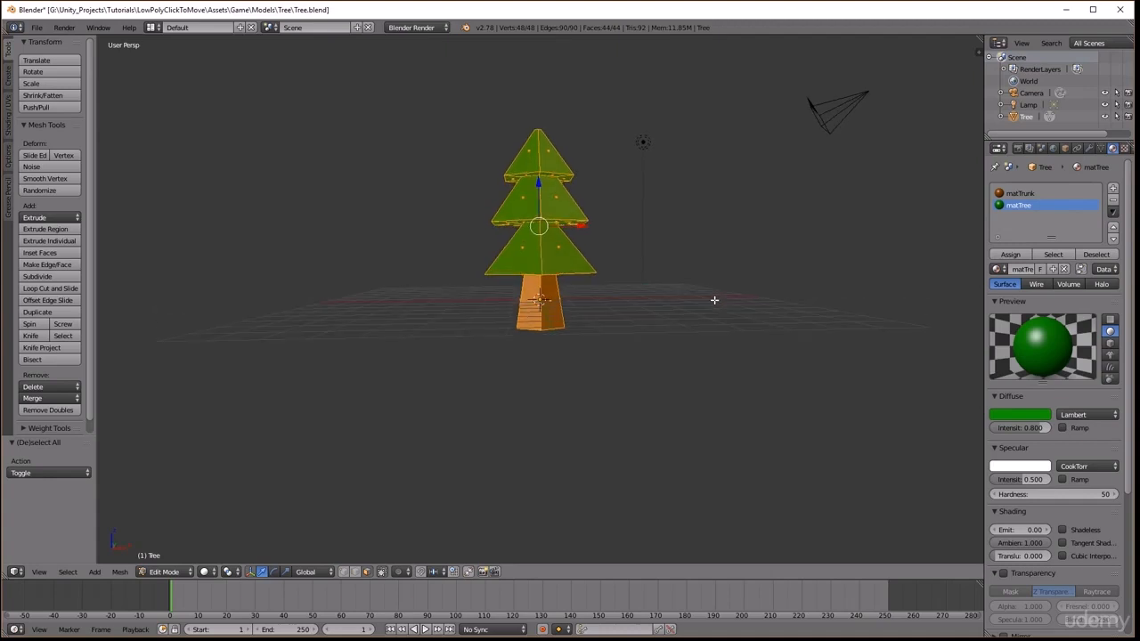
{"action": "key", "text": "g"}
{"action": "key", "text": "z"}
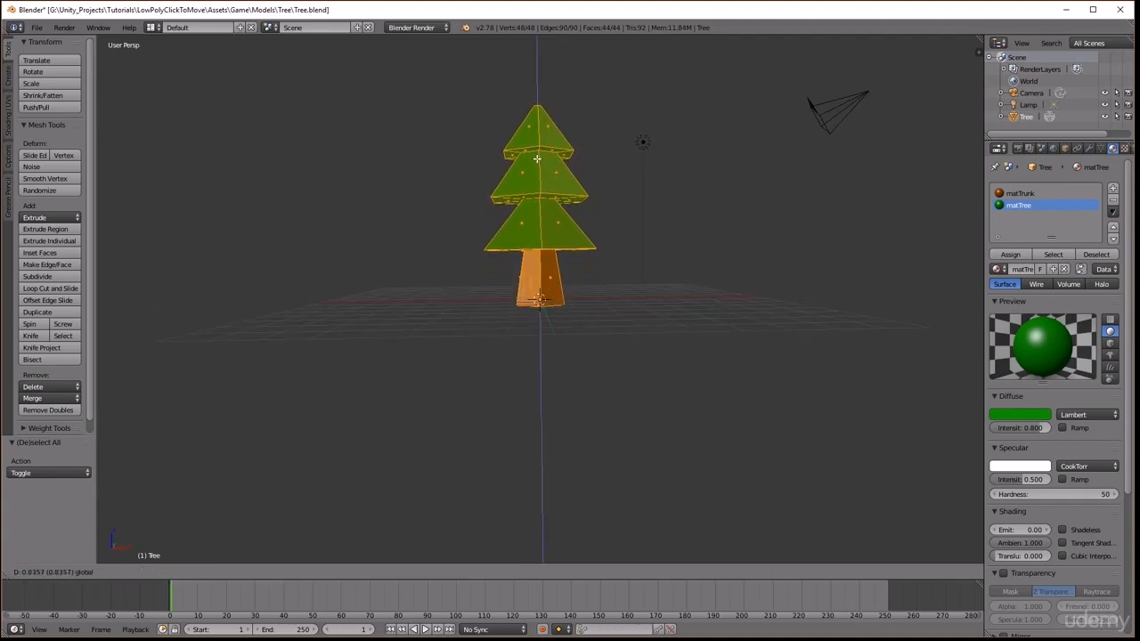
{"action": "left_click", "coordinate": [537, 157]}
Return to Object Mode and save the file, overwriting Tree.blend
{"action": "middle_click_drag", "start_coordinate": [624, 191], "coordinate": [677, 168]}
{"action": "key", "text": "Tab"}
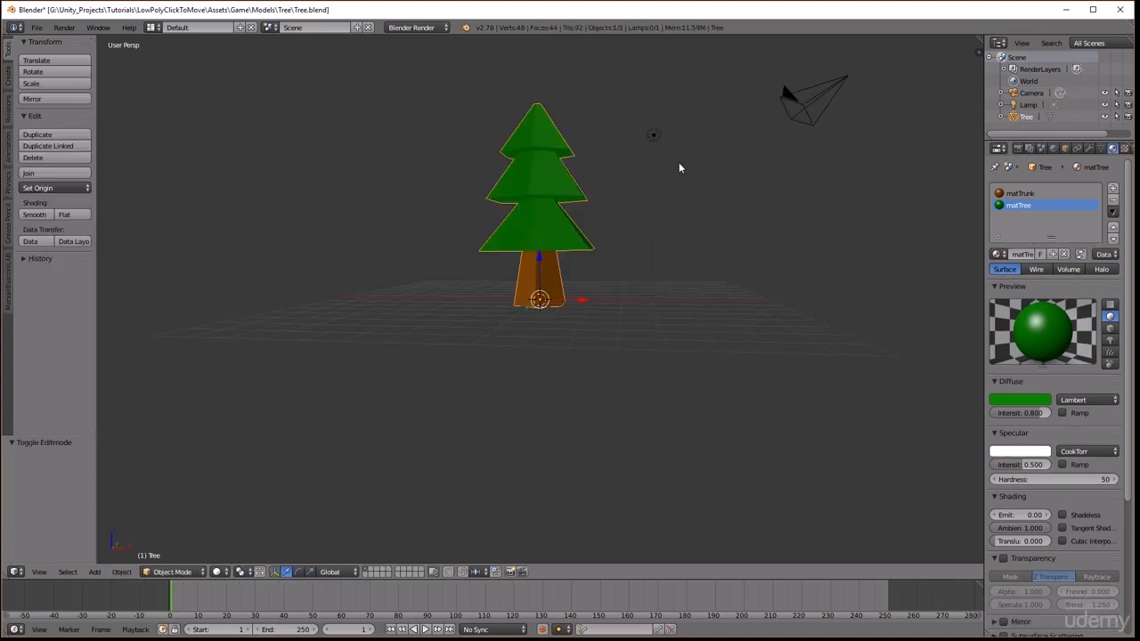
{"action": "key", "text": "ctrl+s"}
{"action": "left_click", "coordinate": [679, 166]}
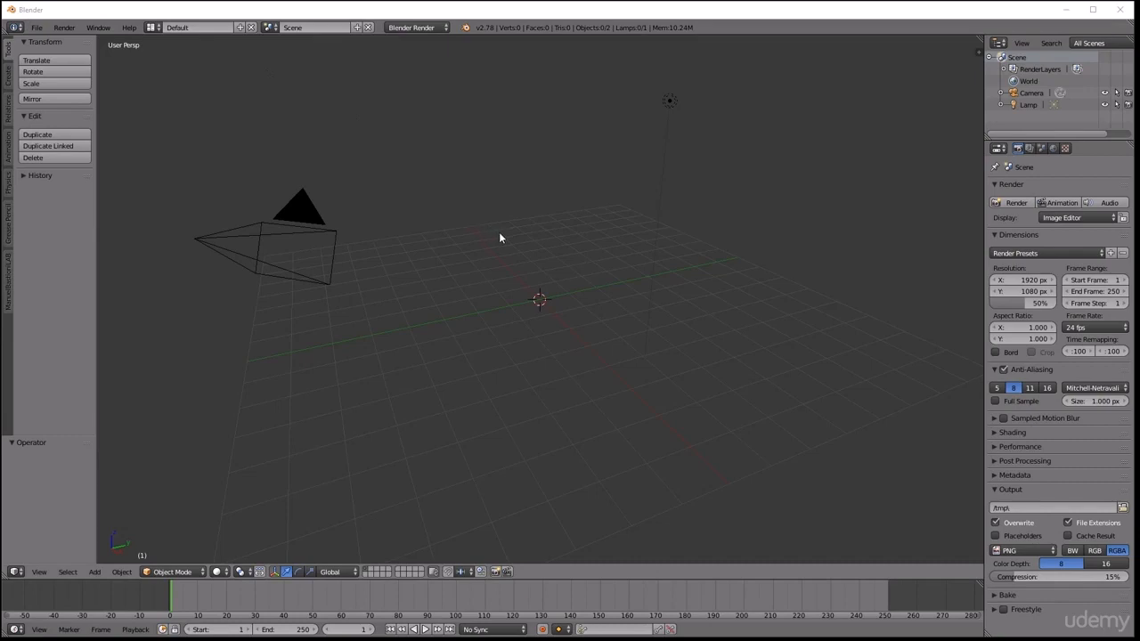
Open the choice of mesh primitives to add to the empty scene
{"action": "key", "text": "shift+a"}
{"action": "mouse_move", "coordinate": [505, 229]}
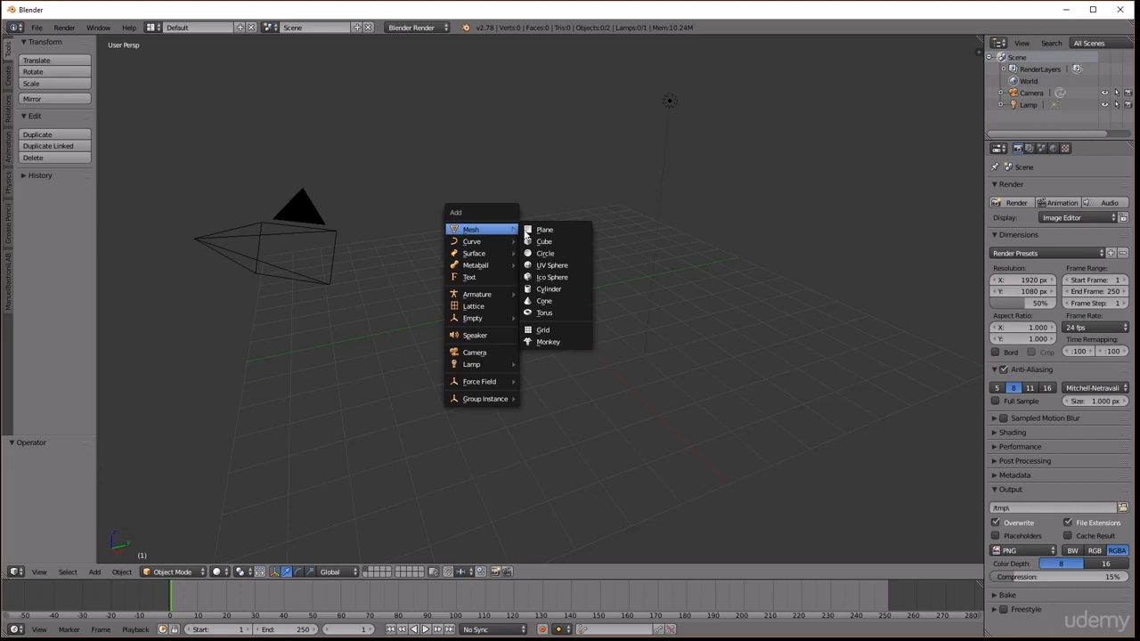
Add an ico sphere to the scene and rename it Rock
{"action": "left_click", "coordinate": [557, 277]}
{"action": "mouse_move", "coordinate": [582, 297]}
{"action": "middle_mouse_down"}
{"action": "mouse_move", "coordinate": [597, 272]}
{"action": "mouse_move", "coordinate": [584, 304]}
{"action": "middle_mouse_up"}
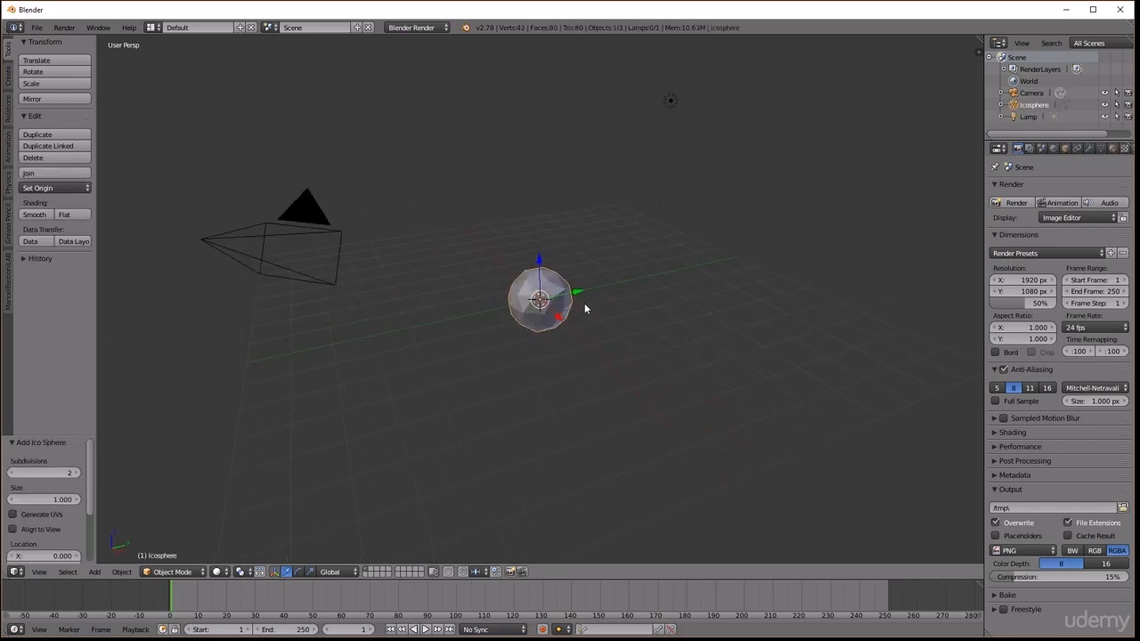
{"action": "double_click", "coordinate": [1040, 105]}
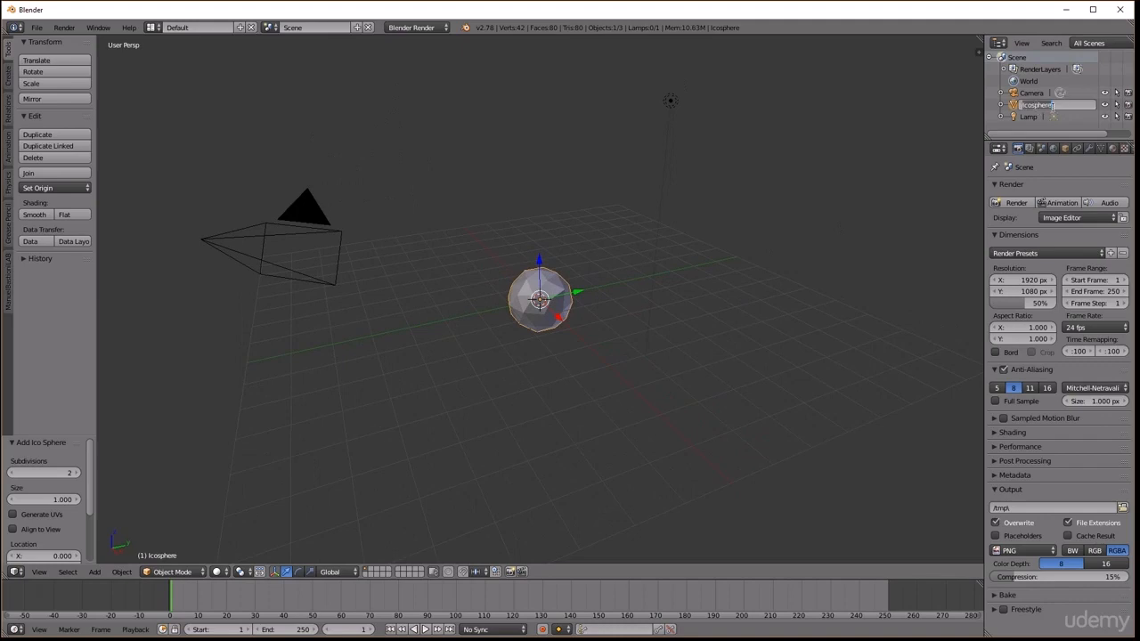
{"action": "key", "text": "BackSpace"}
{"action": "key", "text": "Return"}
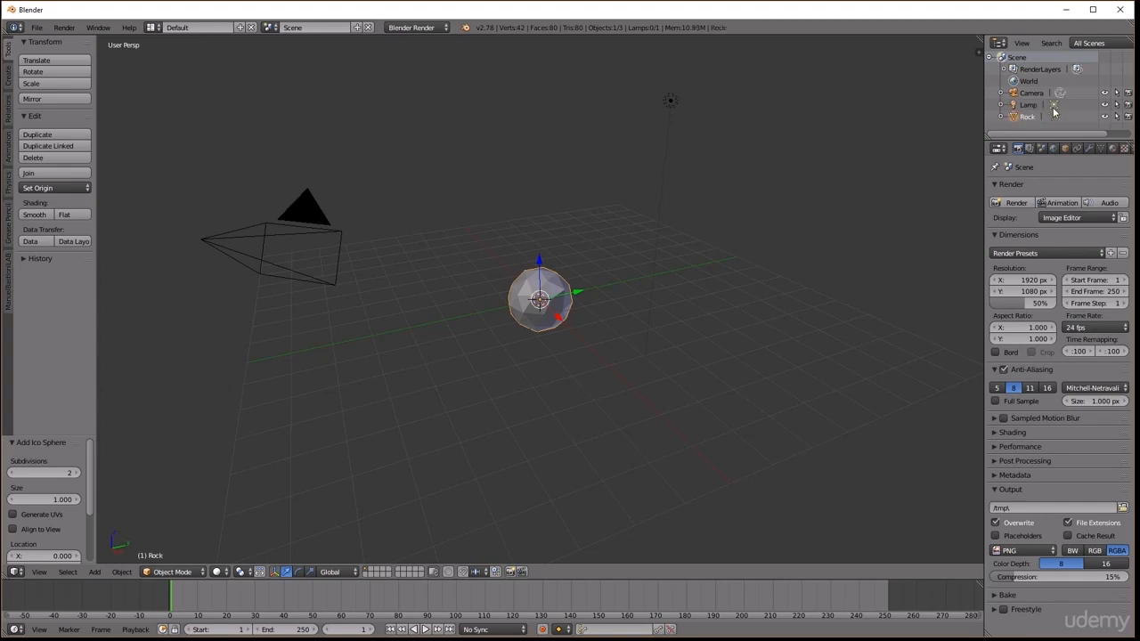
Create a new material on the Rock object and name it matRock
{"action": "left_click", "coordinate": [1112, 149]}
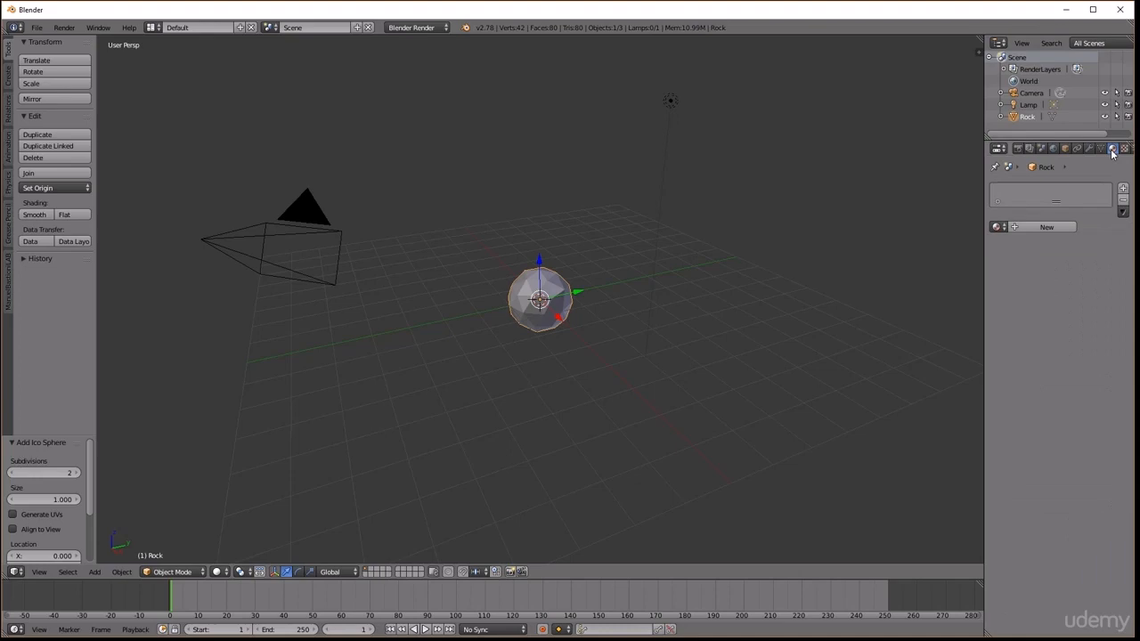
{"action": "left_click", "coordinate": [1047, 227]}
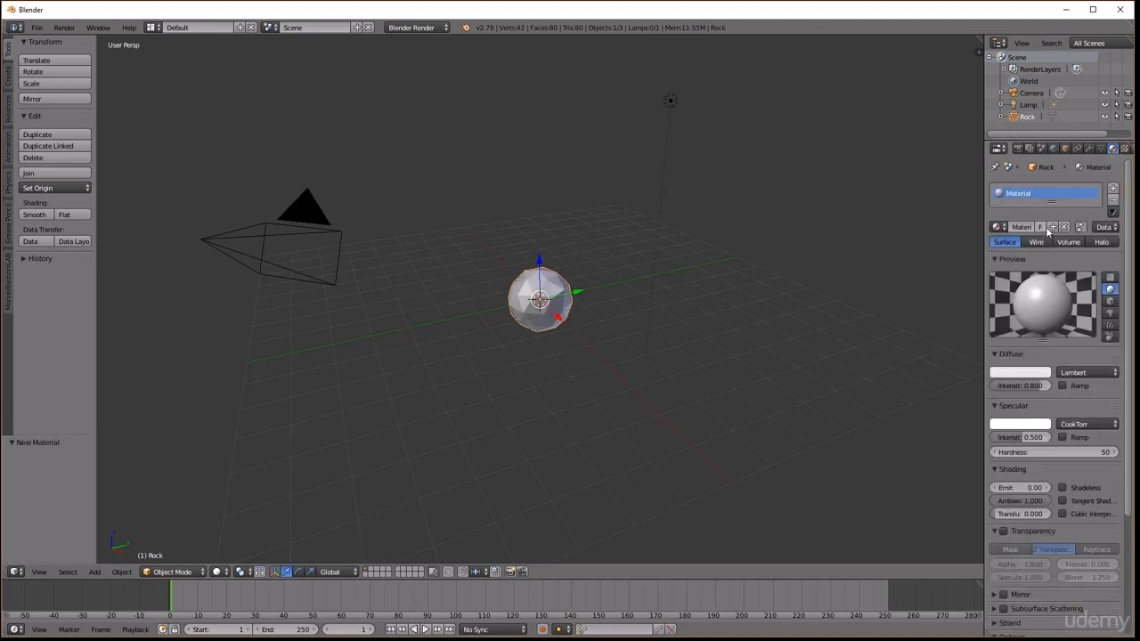
{"action": "double_click", "coordinate": [1030, 192]}
{"action": "type", "text": "matRock"}
{"action": "key", "text": "Return"}
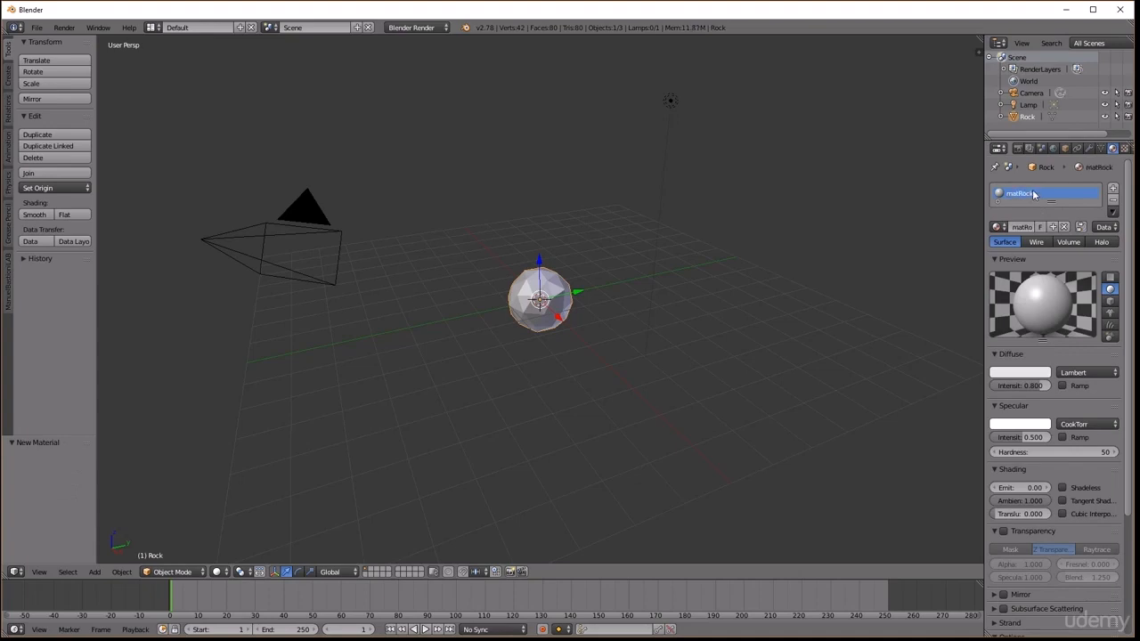
Change the diffuse color of matRock to a dark brown
{"action": "left_click", "coordinate": [1016, 373]}
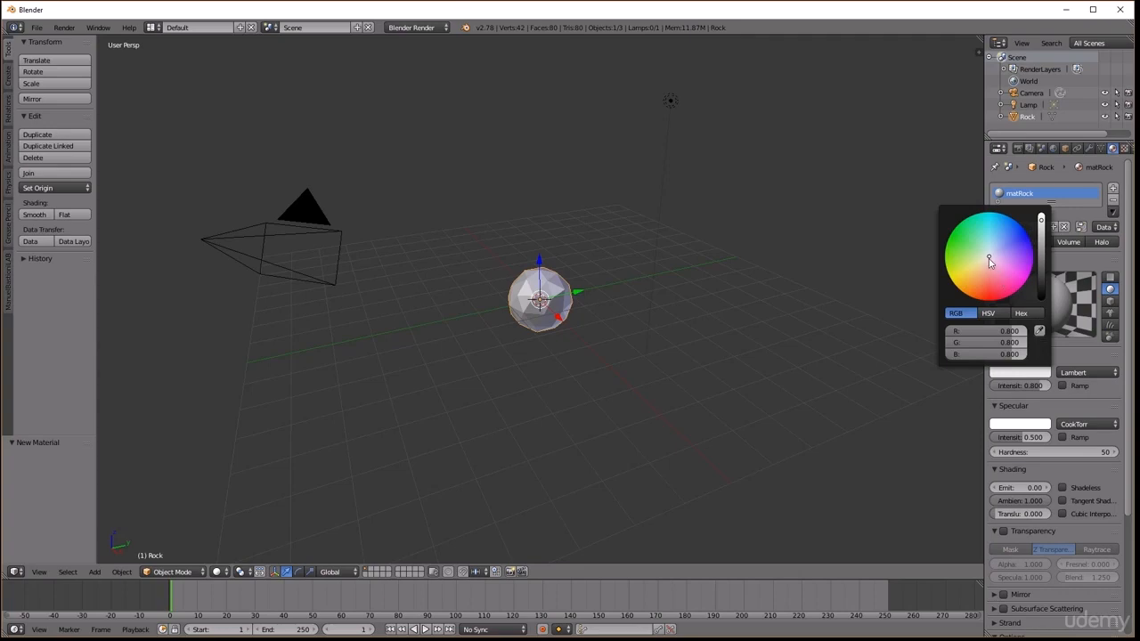
{"action": "left_click_drag", "start_coordinate": [990, 256], "coordinate": [981, 300]}
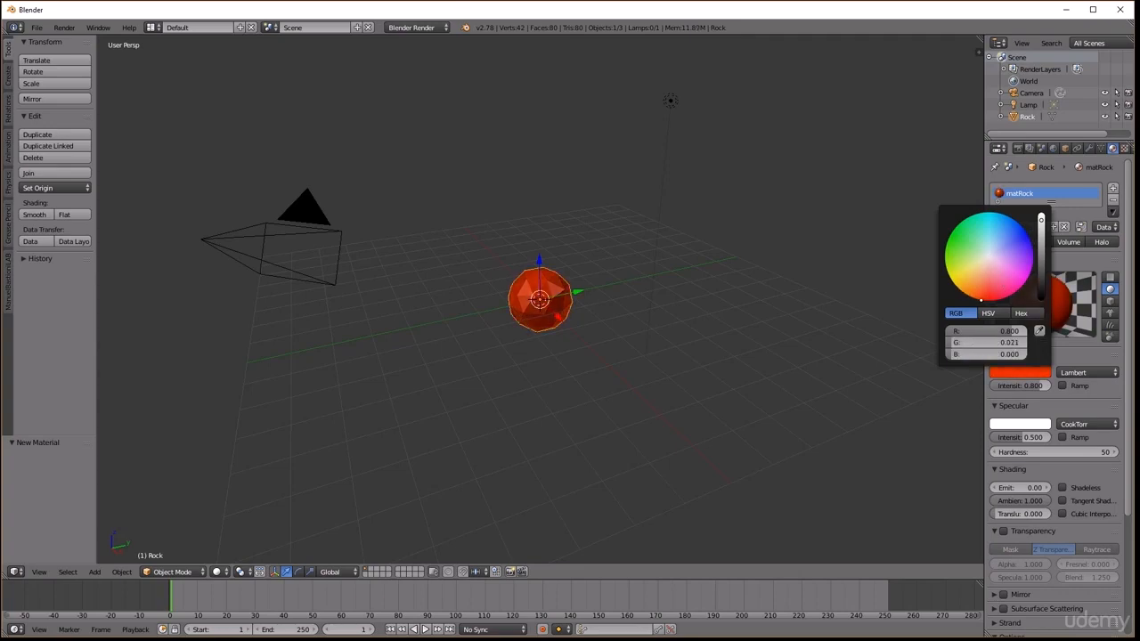
{"action": "left_click_drag", "start_coordinate": [1041, 221], "coordinate": [1040, 264]}
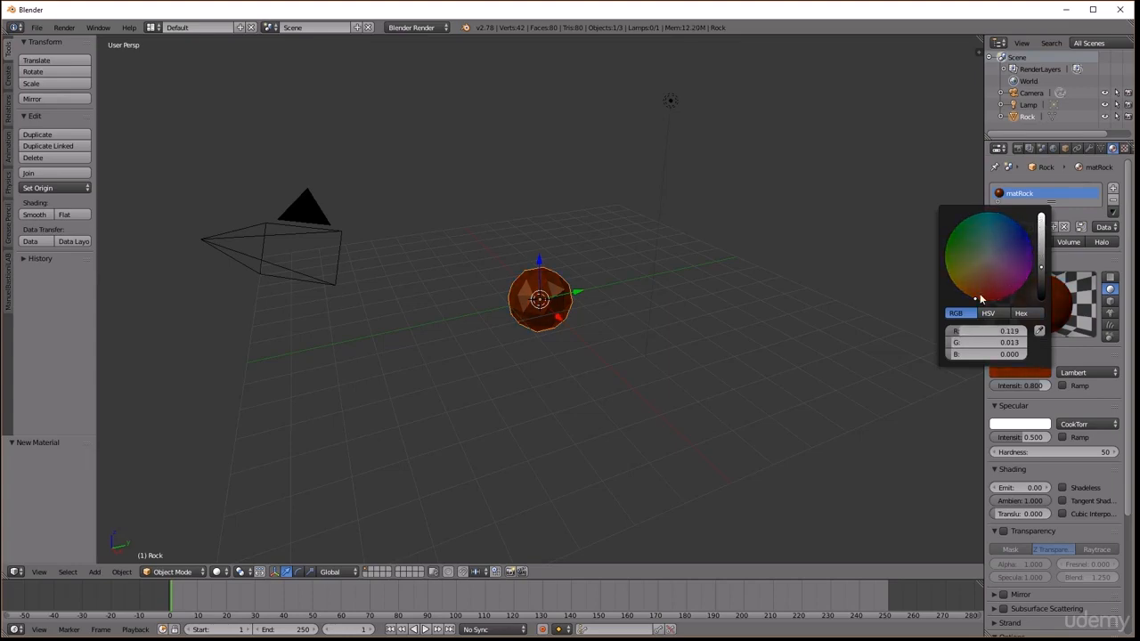
{"action": "left_click_drag", "start_coordinate": [978, 300], "coordinate": [967, 295]}
{"action": "scroll", "coordinate": [751, 233], "scroll_direction": "up", "scroll_amount": 3}
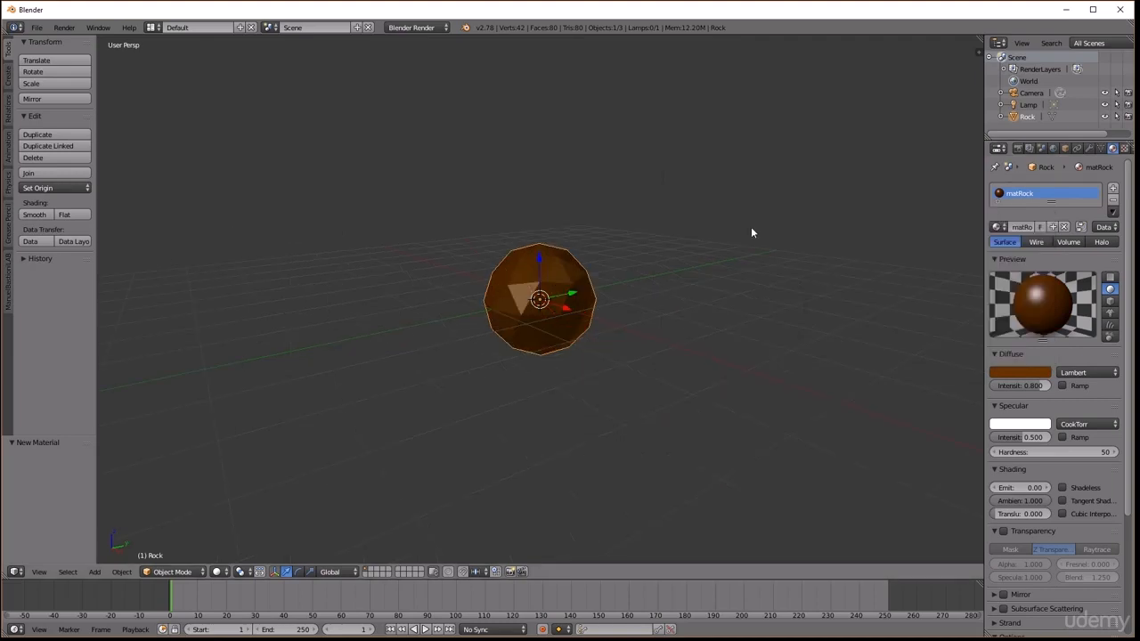
Add a Decimate modifier to the rock and set its Collapse ratio to about 0.685
{"action": "left_click", "coordinate": [1090, 150]}
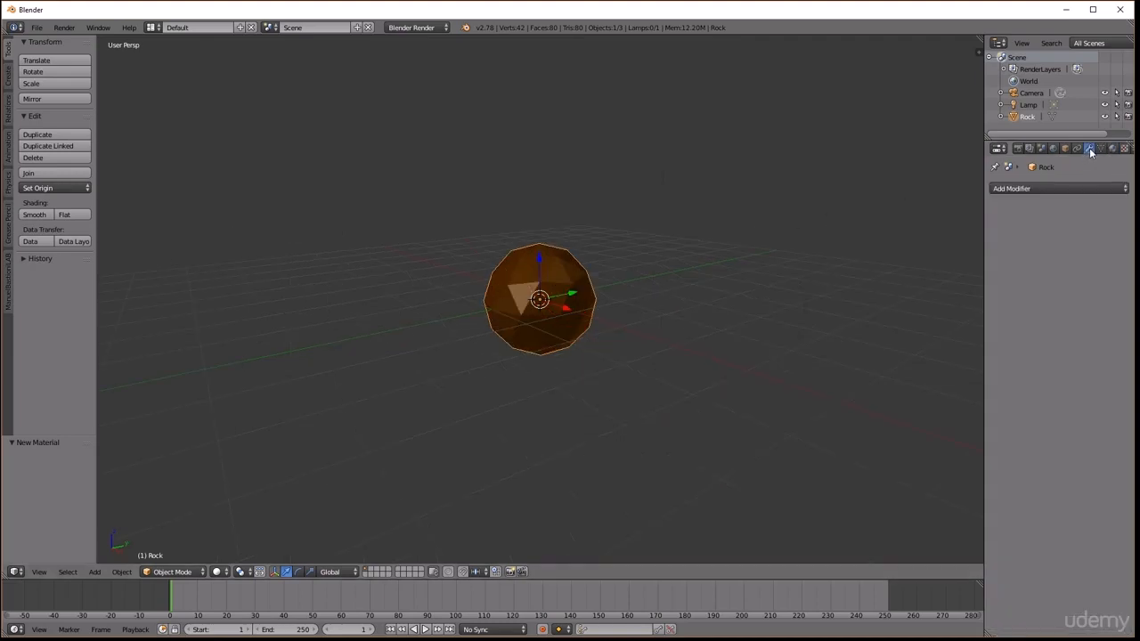
{"action": "left_click", "coordinate": [1051, 189]}
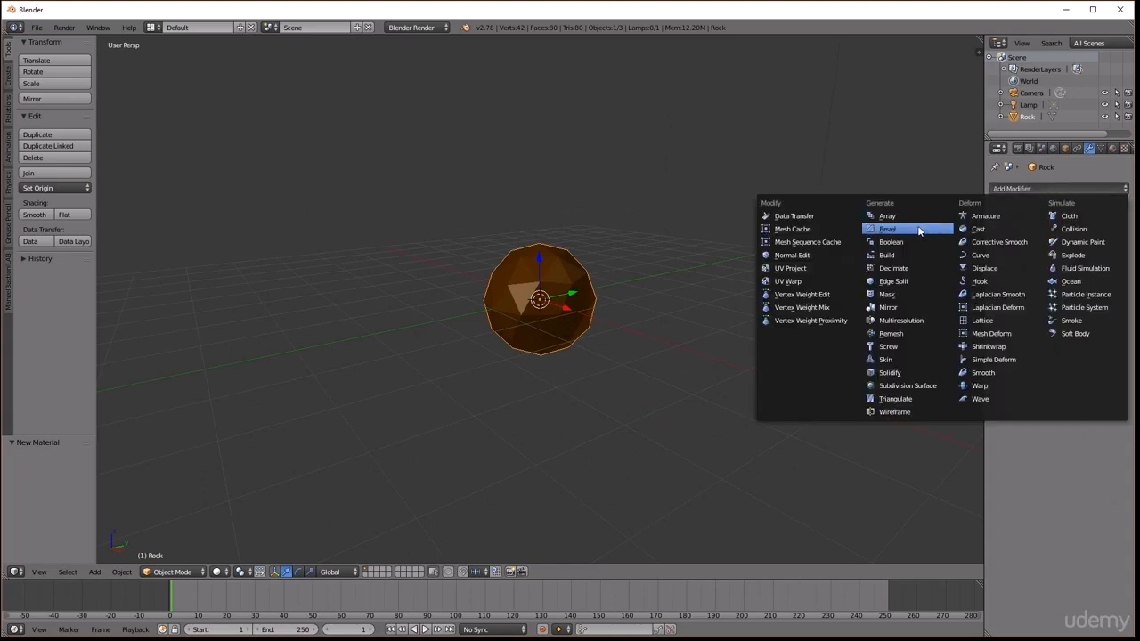
{"action": "left_click", "coordinate": [892, 269]}
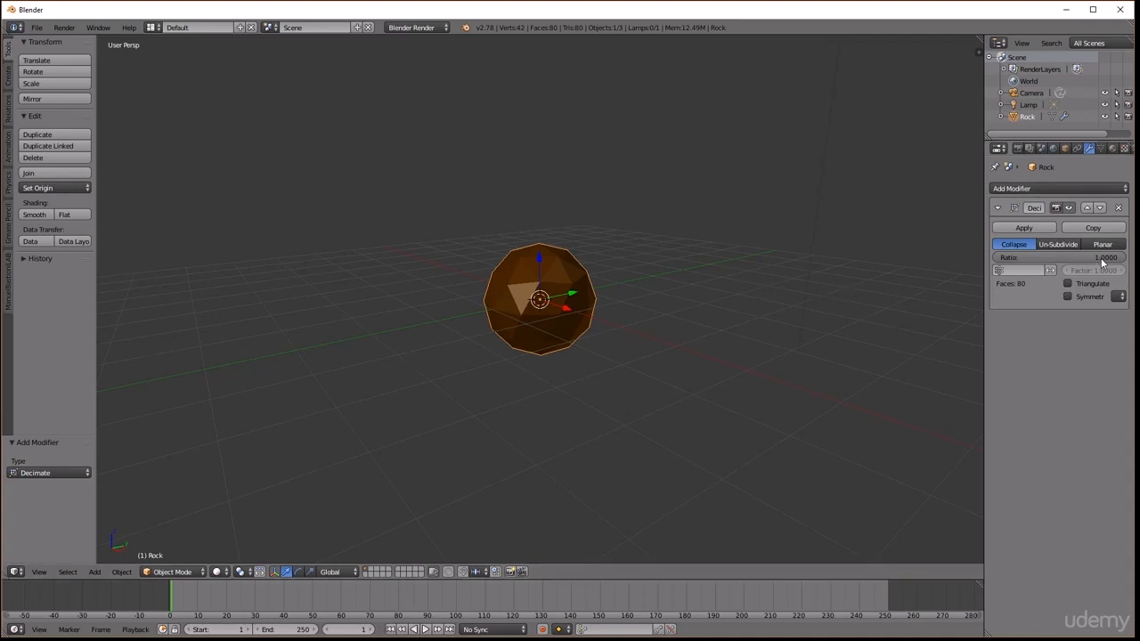
{"action": "left_click_drag", "start_coordinate": [1104, 257], "coordinate": [1020, 258]}
In Edit Mode, flatten the whole rock mesh by scaling it to about 0.598 along Z
{"action": "key", "text": "Tab"}
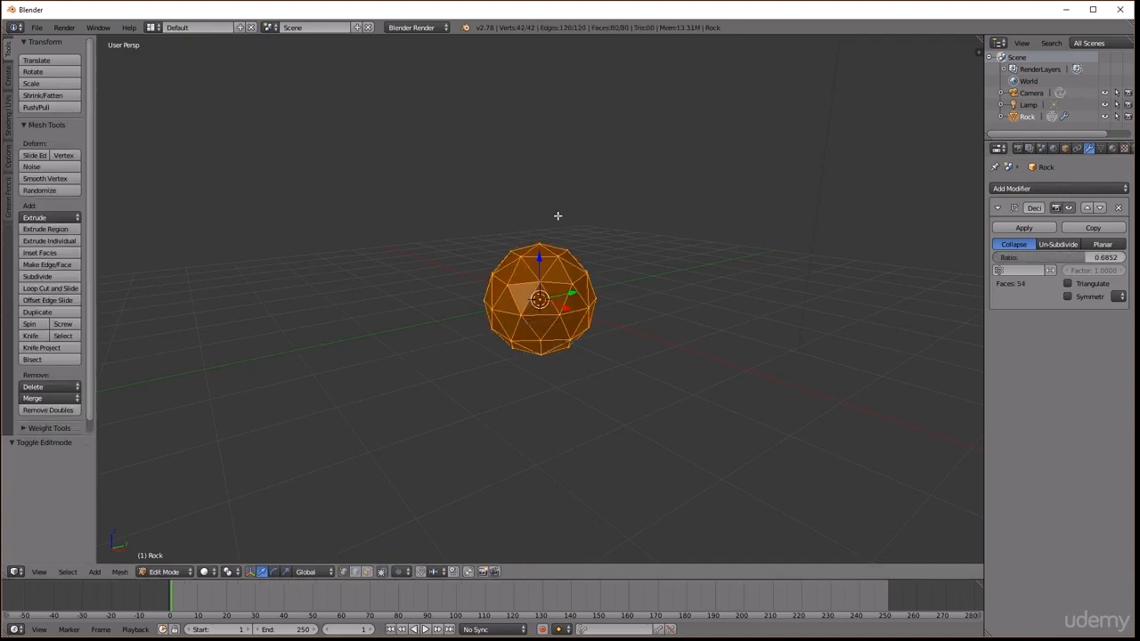
{"action": "middle_click_drag", "start_coordinate": [557, 215], "coordinate": [543, 193]}
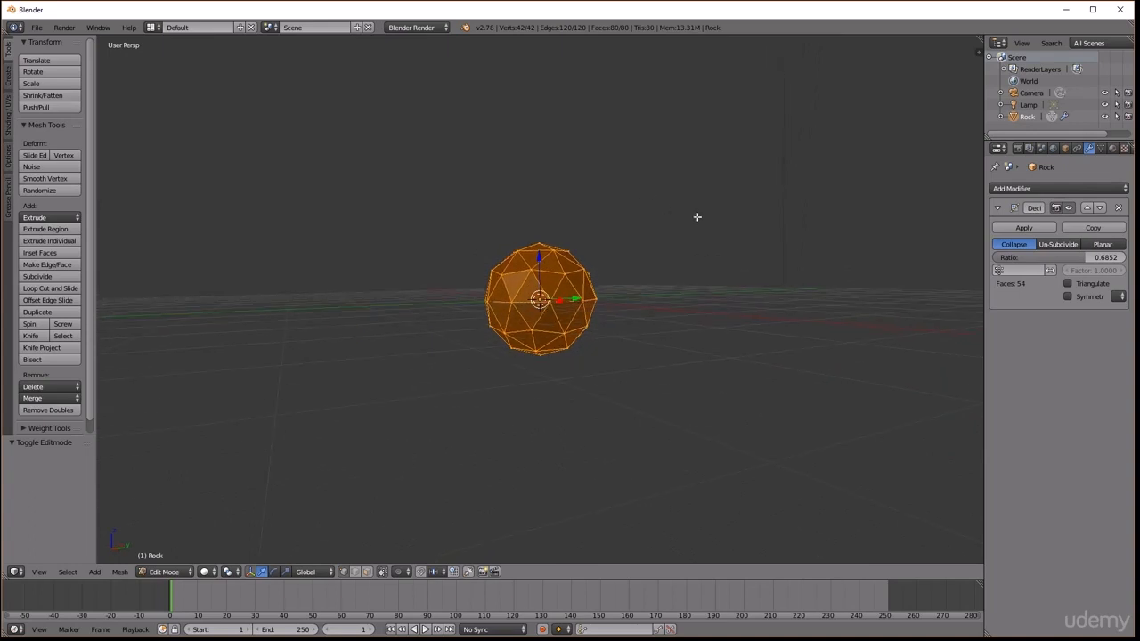
{"action": "key", "text": "s"}
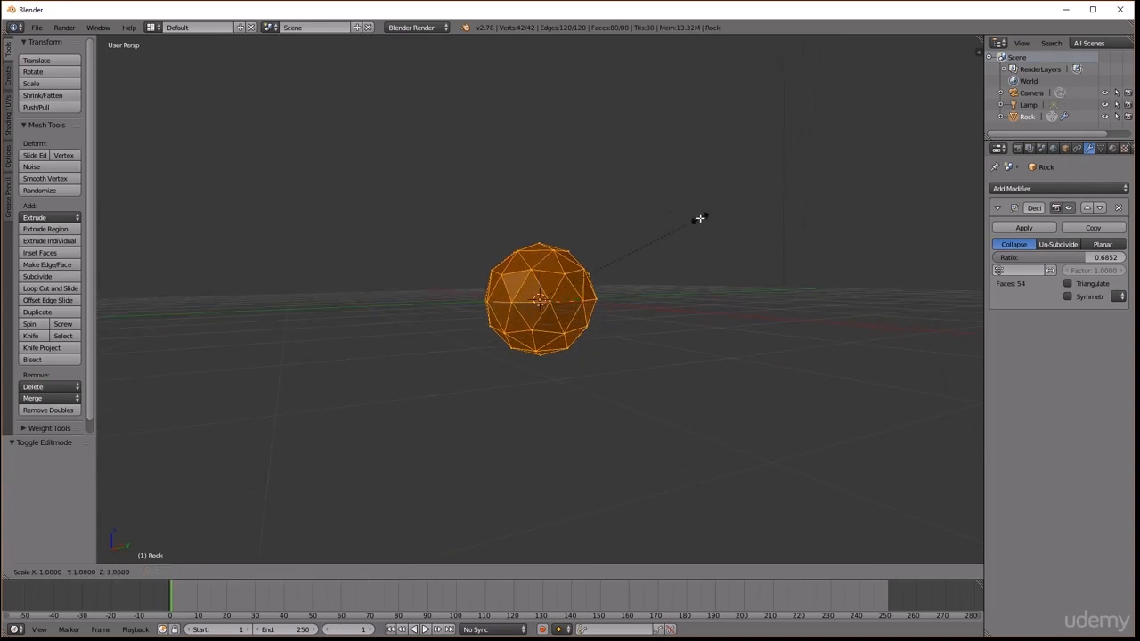
{"action": "key", "text": "z"}
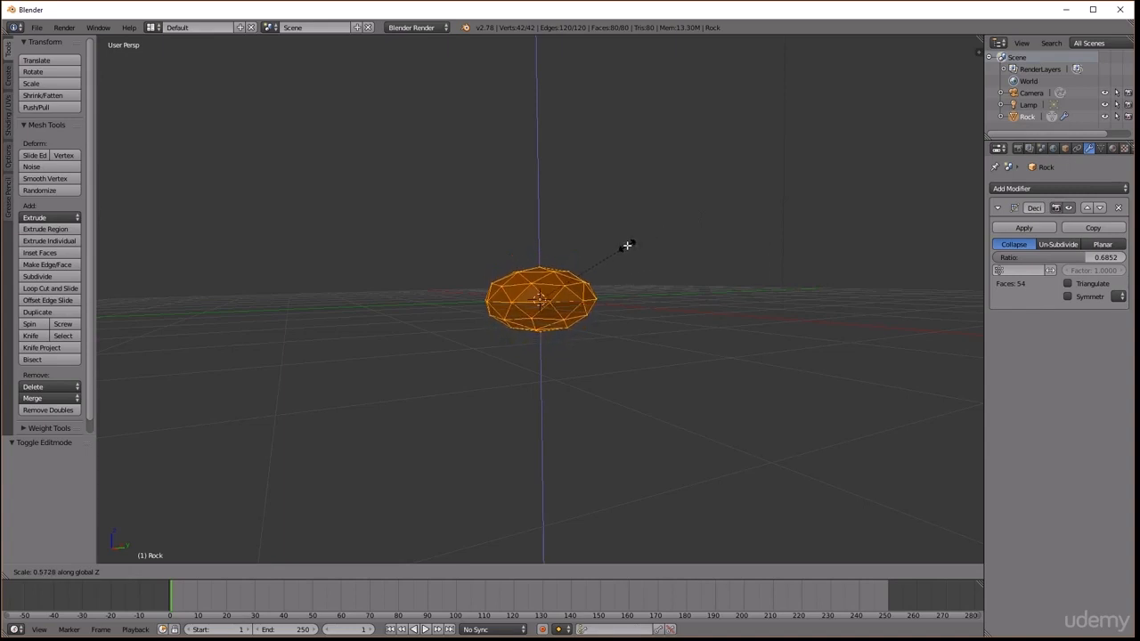
{"action": "left_click", "coordinate": [633, 245]}
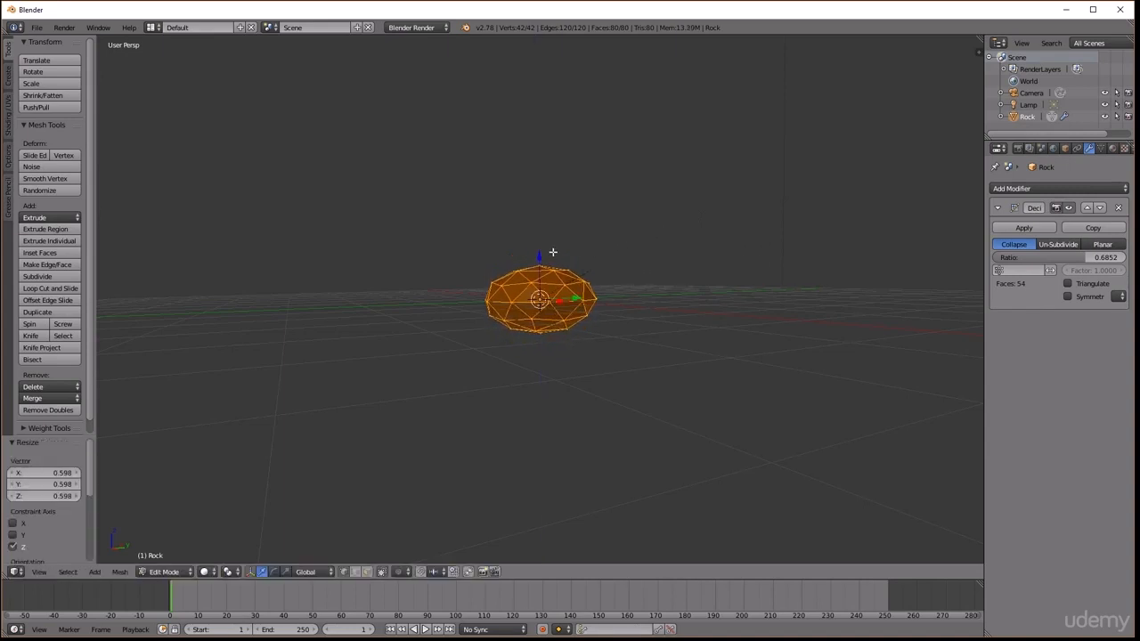
Raise the whole rock mesh by about 0.507 along Z relative to its origin
{"action": "key", "text": "g"}
{"action": "key", "text": "z"}
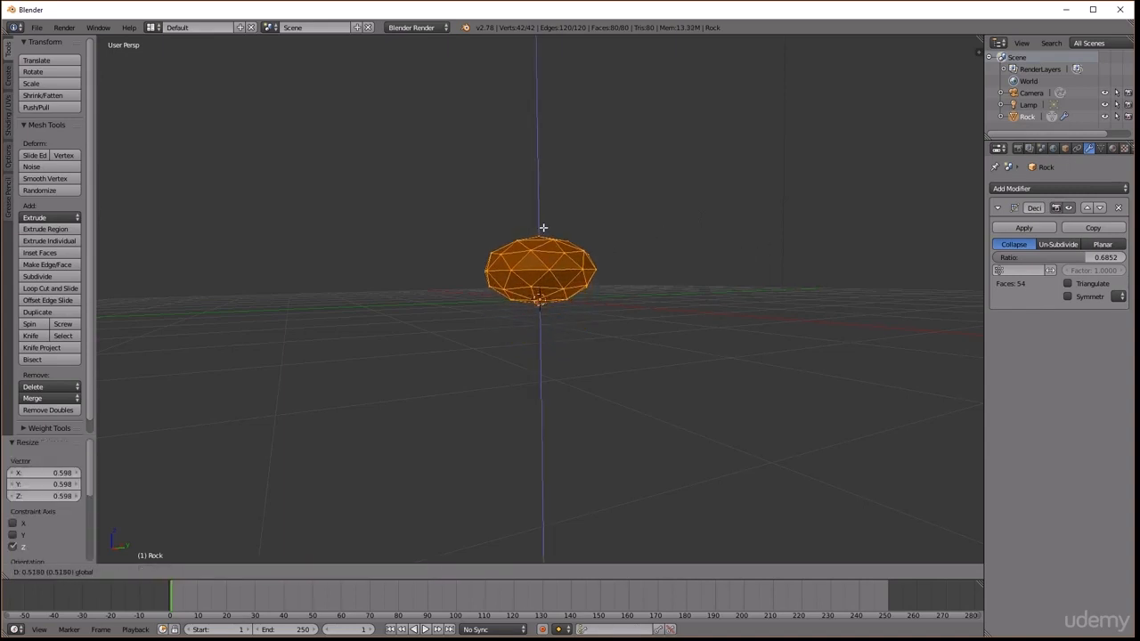
{"action": "left_click", "coordinate": [542, 229]}
Stretch the whole rock mesh slightly along Y and return to Object Mode
{"action": "middle_click_drag", "start_coordinate": [585, 229], "coordinate": [583, 296]}
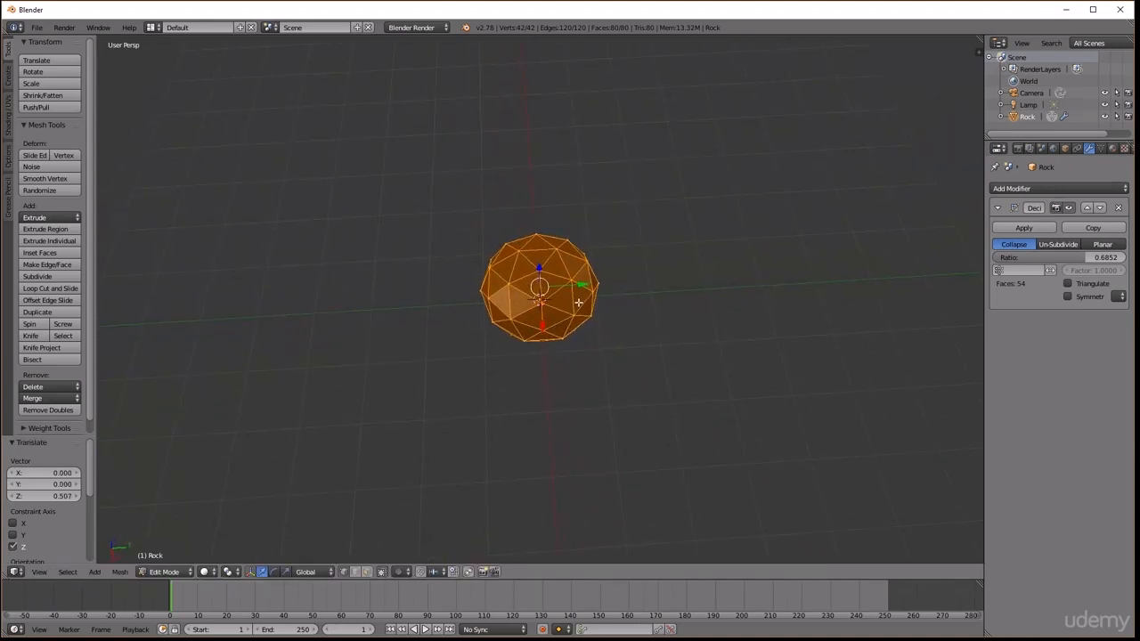
{"action": "key", "text": "s"}
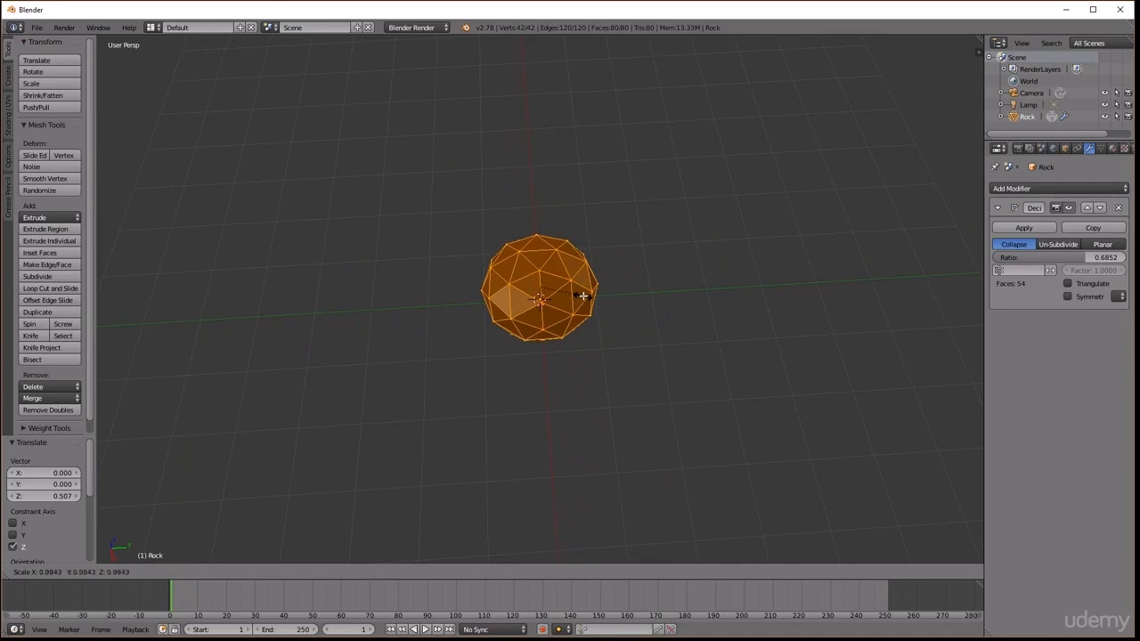
{"action": "key", "text": "y"}
{"action": "left_click", "coordinate": [600, 294]}
{"action": "middle_click_drag", "start_coordinate": [598, 295], "coordinate": [602, 202]}
{"action": "key", "text": "Tab"}
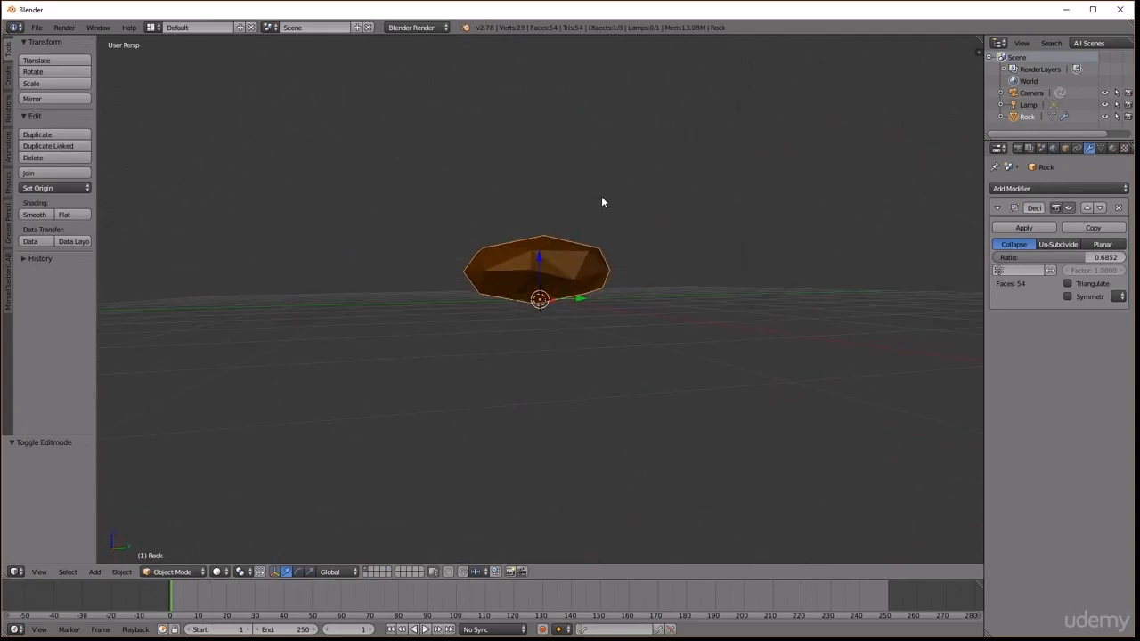
Lower the rock object along Z in two moves of about 0.064 and 0.063 so it sits slightly into the ground
{"action": "key", "text": "g"}
{"action": "key", "text": "z"}
{"action": "left_click", "coordinate": [537, 254]}
{"action": "middle_click_drag", "start_coordinate": [537, 255], "coordinate": [611, 246]}
{"action": "key", "text": "g"}
{"action": "key", "text": "z"}
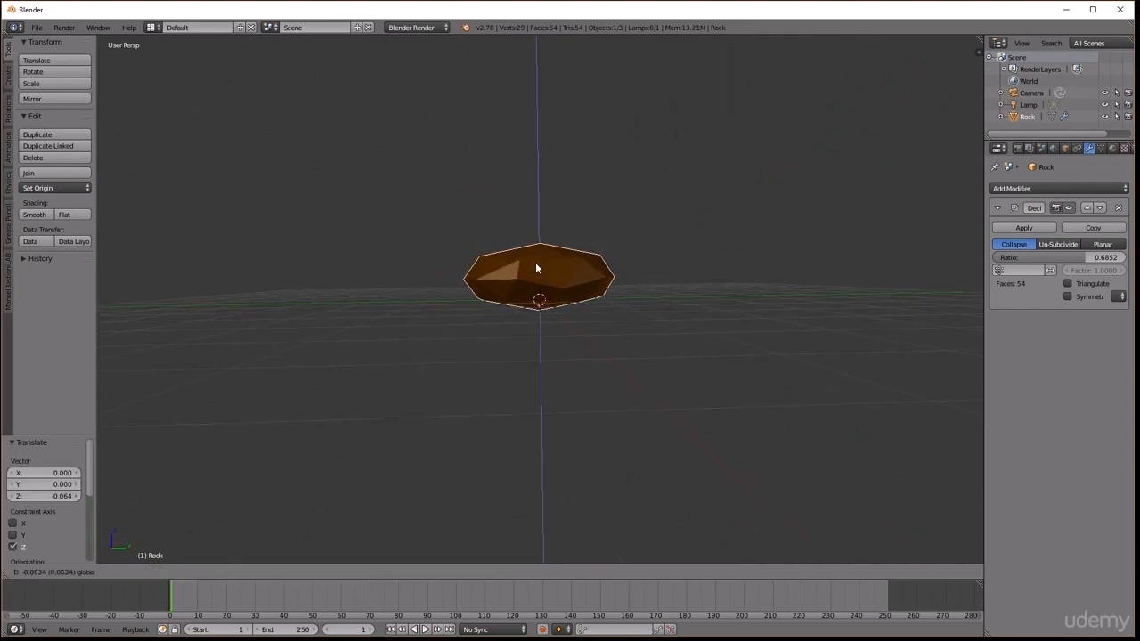
{"action": "left_click", "coordinate": [535, 262]}
{"action": "middle_click_drag", "start_coordinate": [535, 262], "coordinate": [637, 307]}
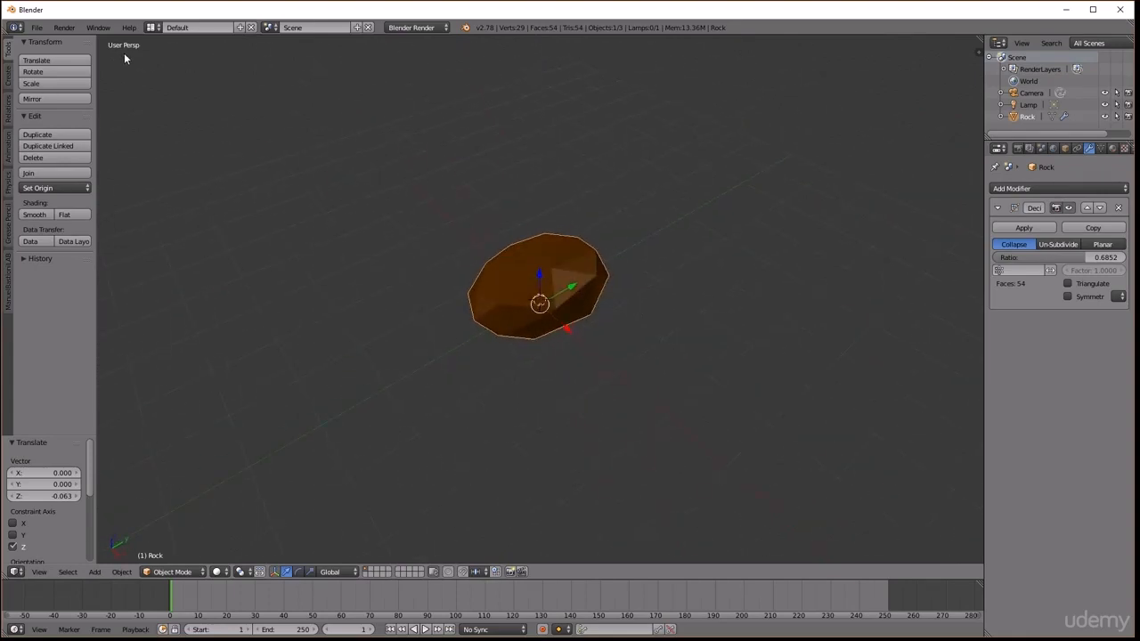
Save the file as Rock_1.blend in the project's Models\Rocks folder
{"action": "left_click", "coordinate": [37, 27]}
{"action": "left_click", "coordinate": [57, 126]}
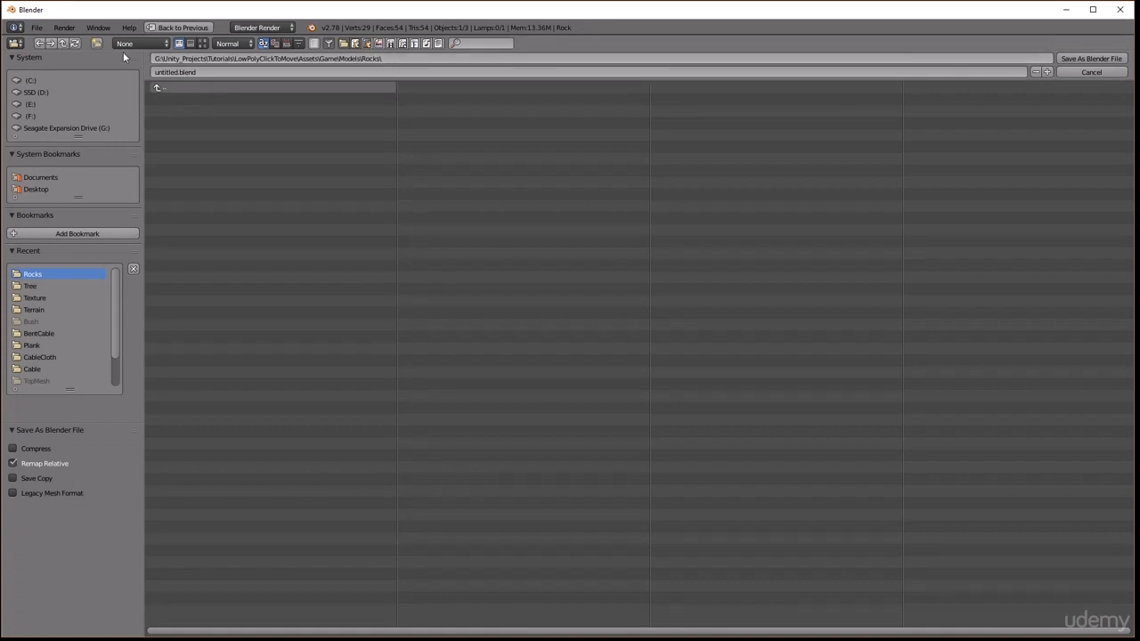
{"action": "left_click", "coordinate": [196, 71]}
{"action": "type", "text": "Rock_1"}
{"action": "left_click", "coordinate": [1103, 59]}
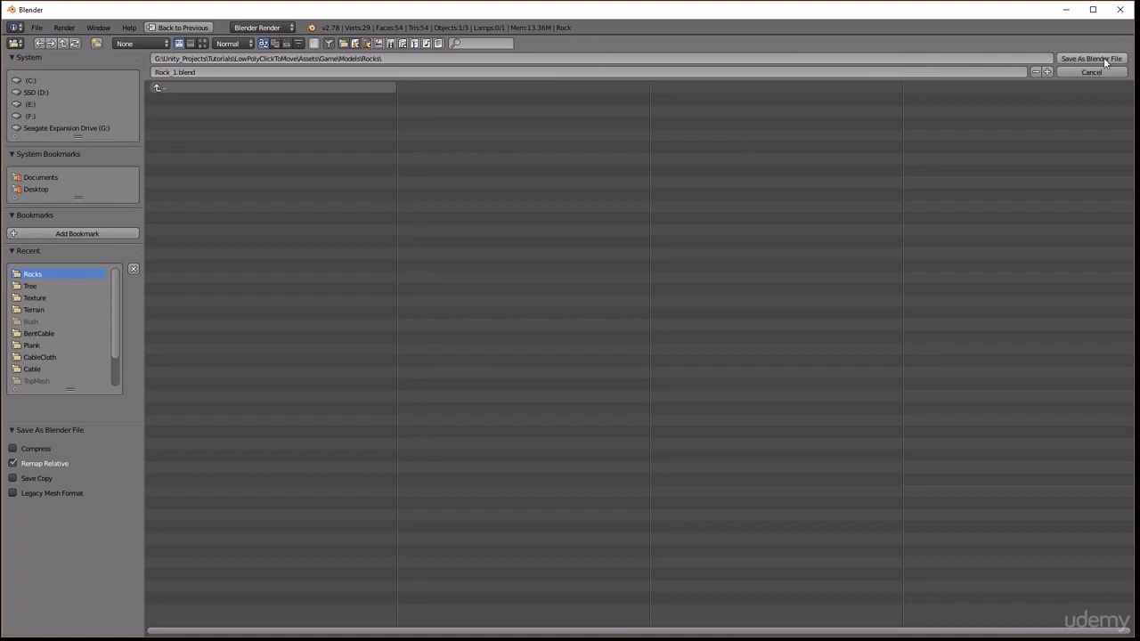
In Edit Mode, scale the whole rock mesh down uniformly to about 0.635
{"action": "middle_click_drag", "start_coordinate": [862, 205], "coordinate": [578, 217]}
{"action": "key", "text": "Tab"}
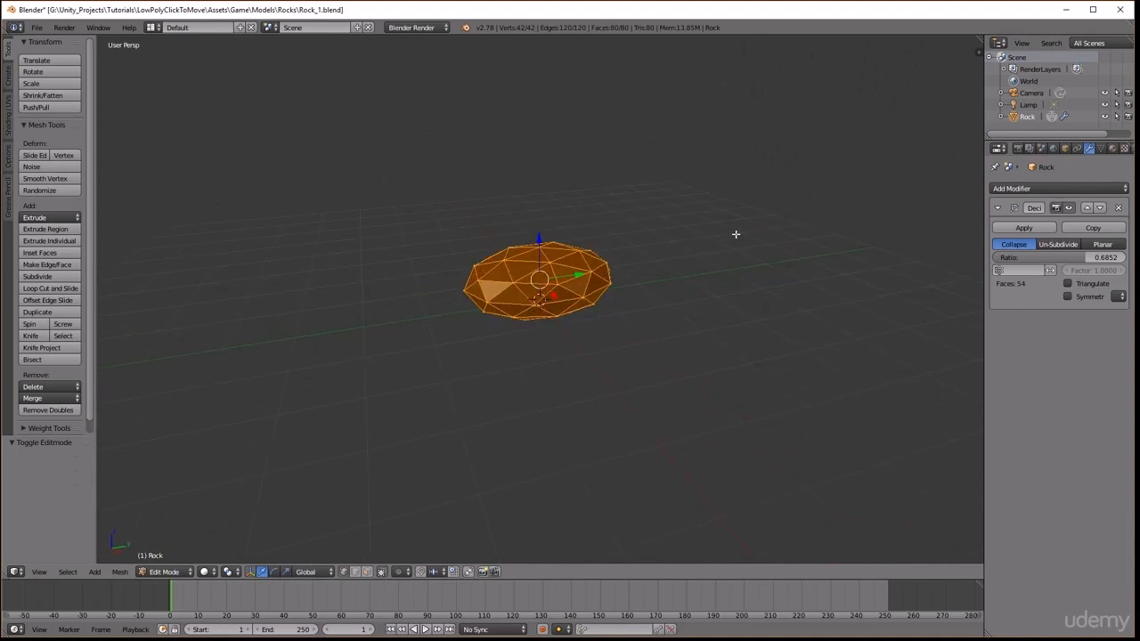
{"action": "key", "text": "s"}
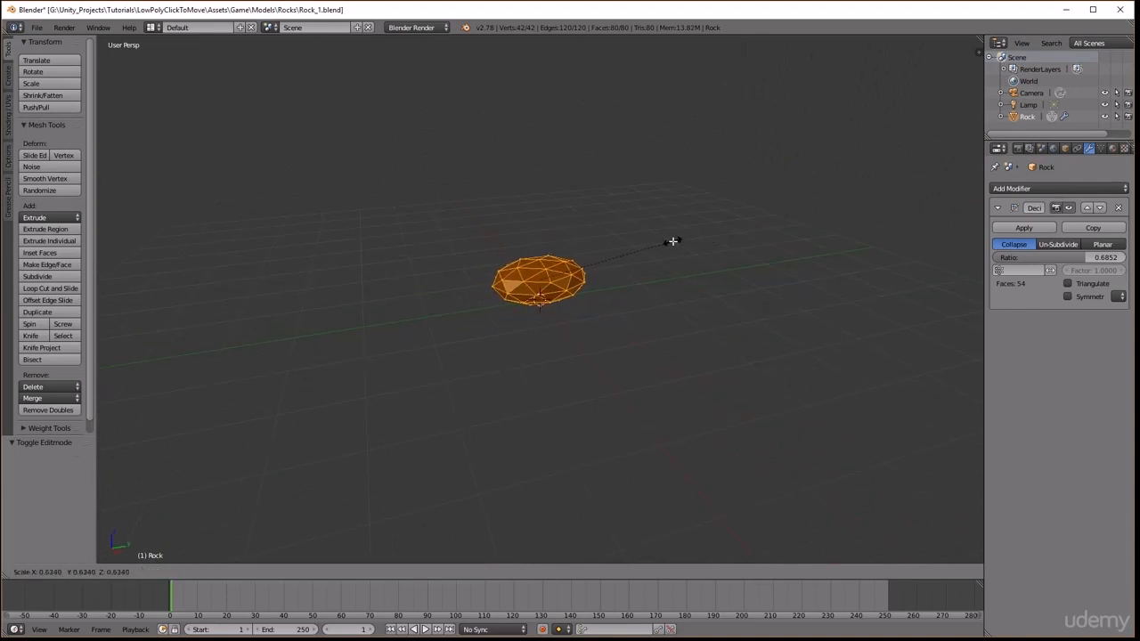
{"action": "left_click", "coordinate": [674, 241]}
Lower the whole rock mesh by about 0.158 along Z
{"action": "middle_click_drag", "start_coordinate": [599, 245], "coordinate": [546, 218]}
{"action": "key", "text": "g"}
{"action": "key", "text": "z"}
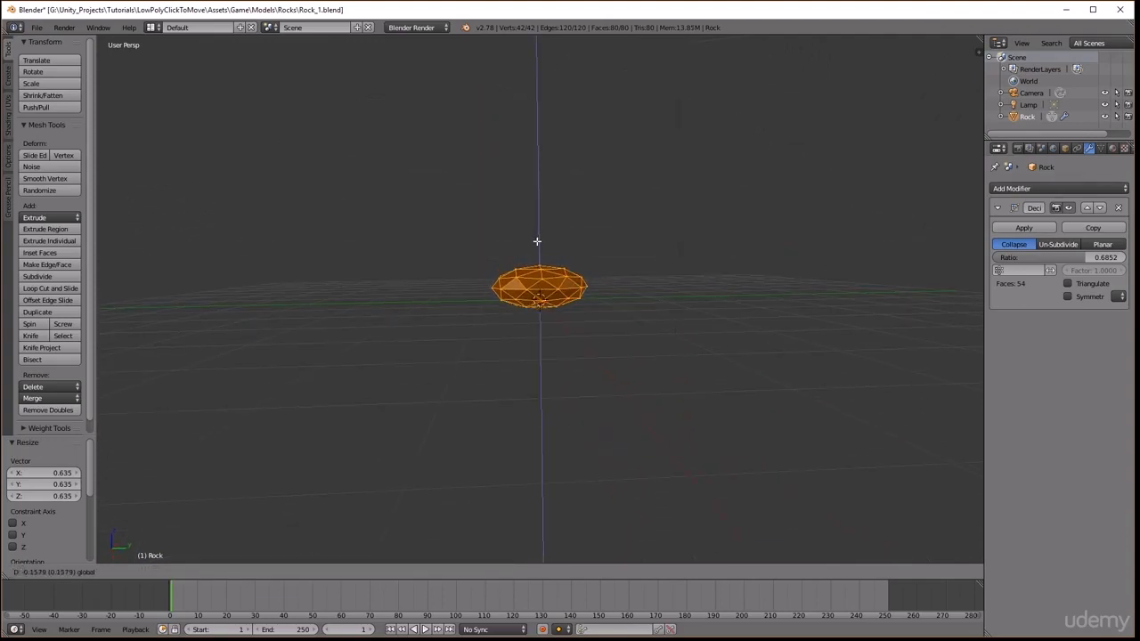
{"action": "left_click", "coordinate": [539, 242]}
Deselect all of the rock's vertices and enable proportional editing
{"action": "middle_click_drag", "start_coordinate": [635, 234], "coordinate": [616, 307]}
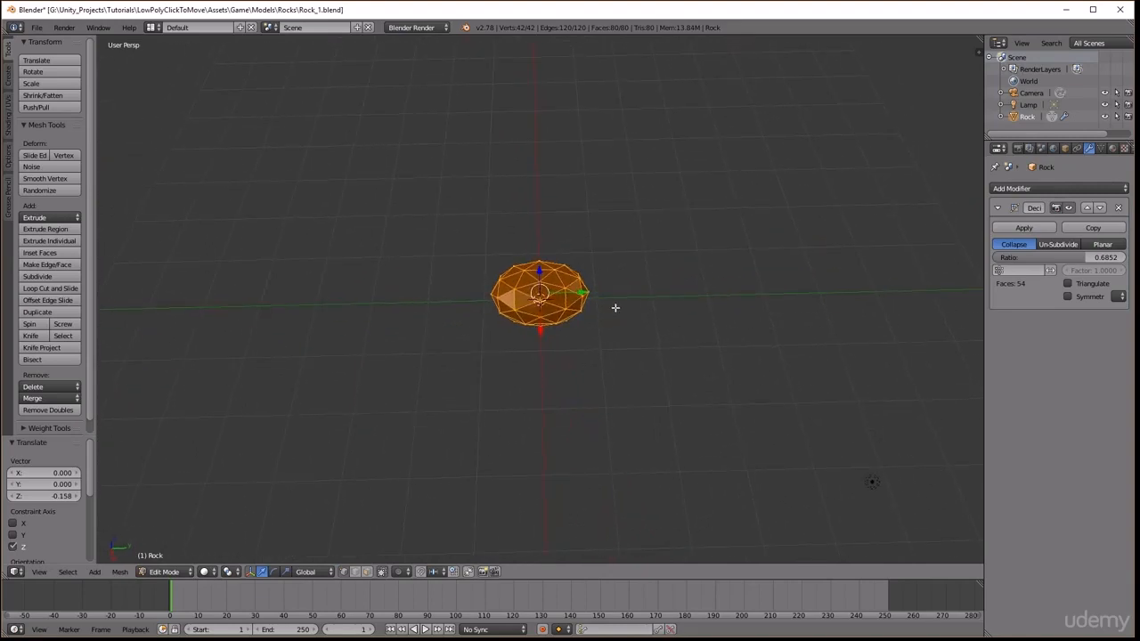
{"action": "key", "text": "a"}
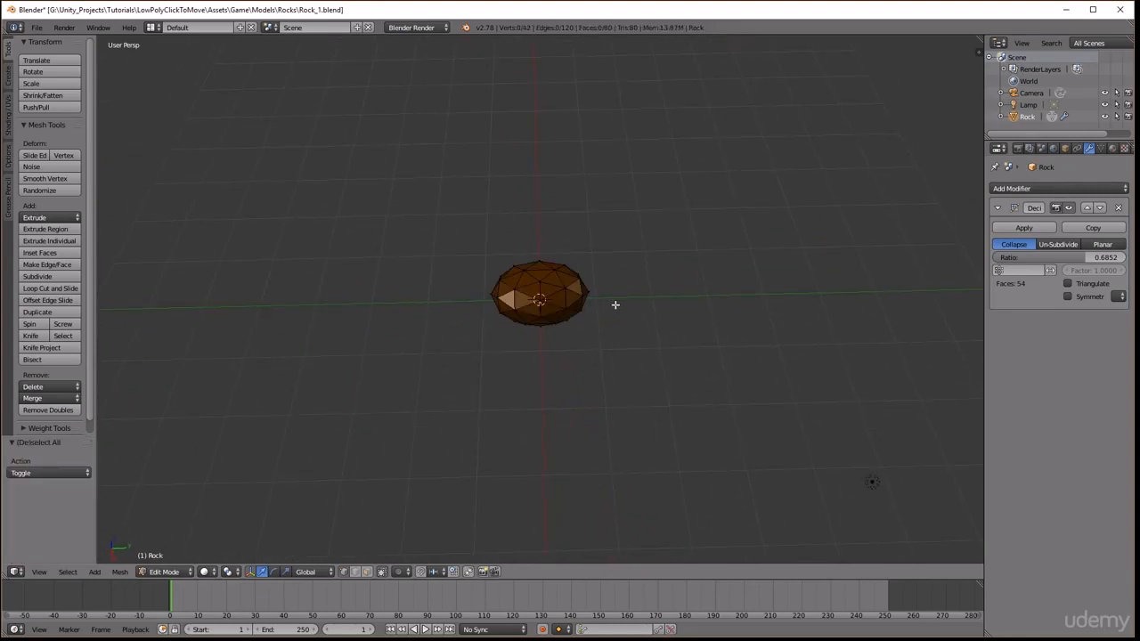
{"action": "key", "text": "o"}
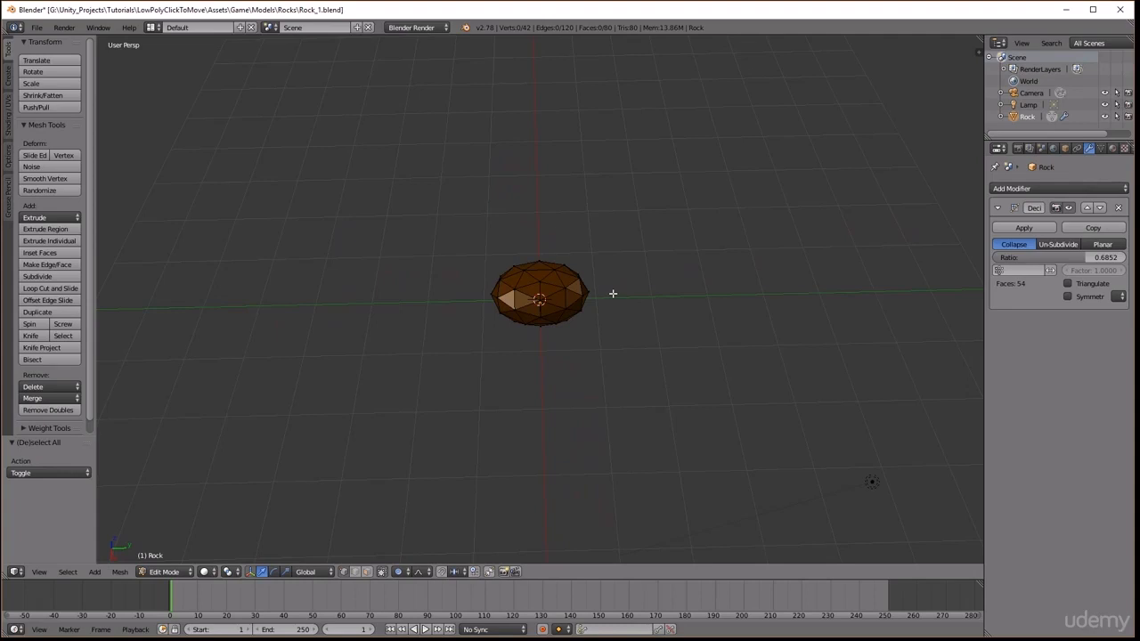
Pull one vertex on the rock's outer edge by about 0.142 along X, -0.070 along Y and another 0.103 along X
{"action": "middle_click_drag", "start_coordinate": [608, 294], "coordinate": [609, 353]}
{"action": "right_click", "coordinate": [552, 318]}
{"action": "left_click", "coordinate": [609, 335]}
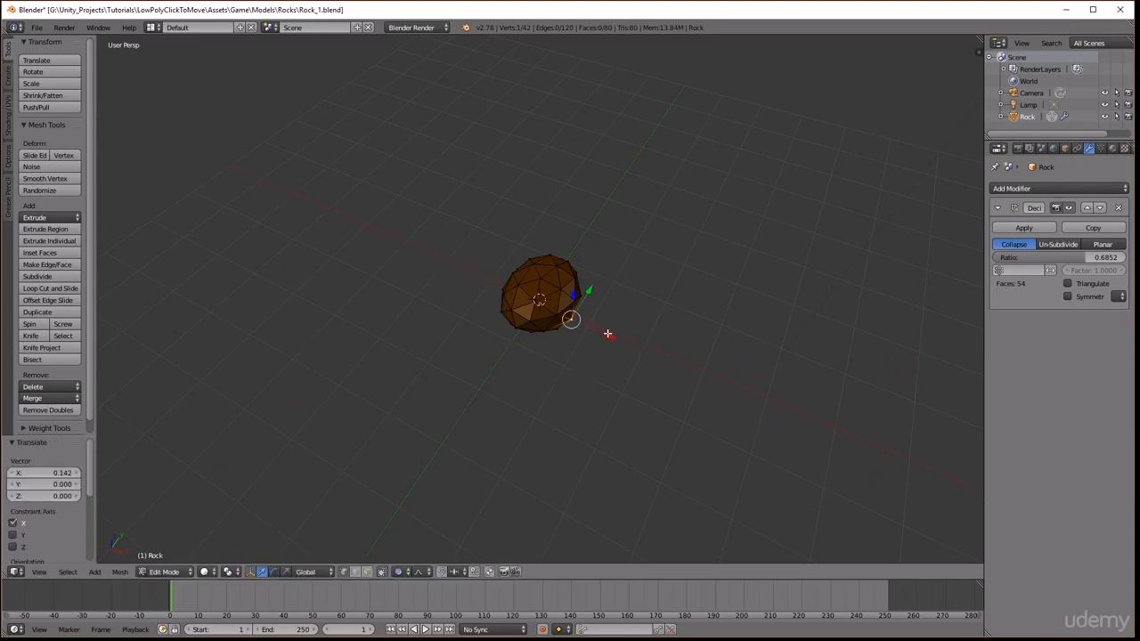
{"action": "key", "text": "g"}
{"action": "key", "text": "y"}
{"action": "left_click", "coordinate": [582, 337]}
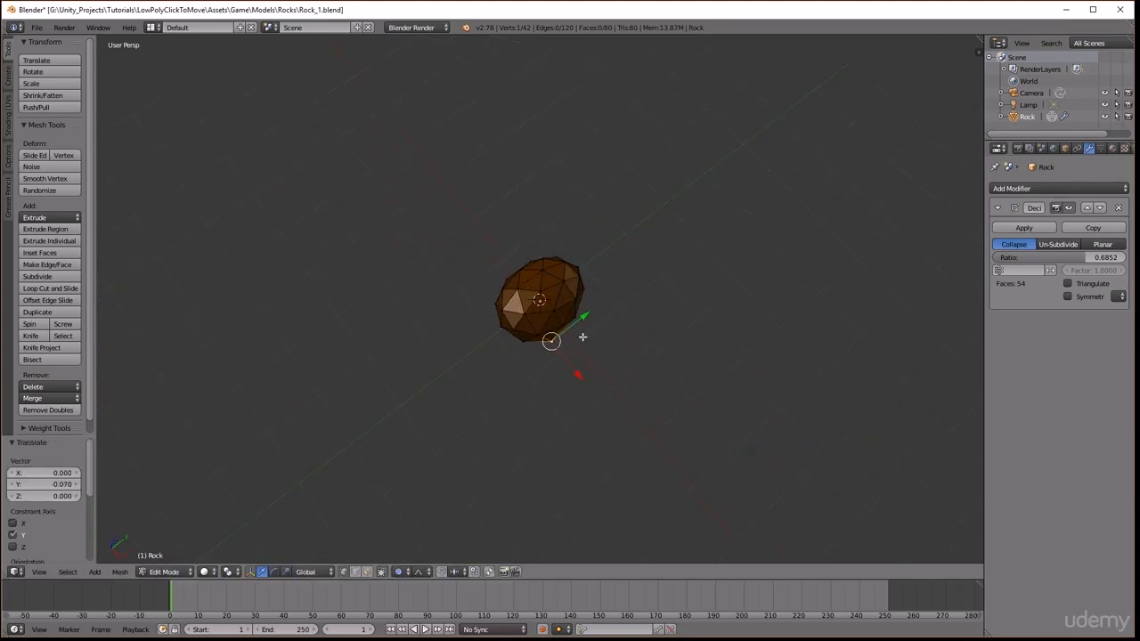
{"action": "key", "text": "g"}
{"action": "key", "text": "x"}
{"action": "left_click", "coordinate": [585, 376]}
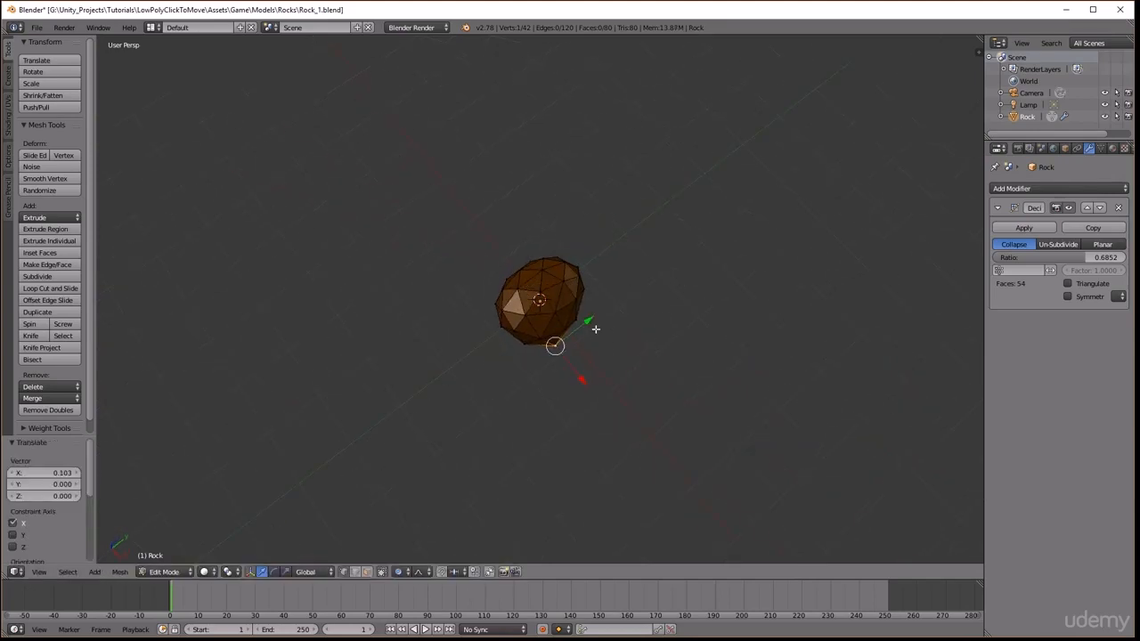
Pull a neighbouring vertex on the rock's outer edge by about 0.113 along X
{"action": "middle_click_drag", "start_coordinate": [596, 328], "coordinate": [562, 324]}
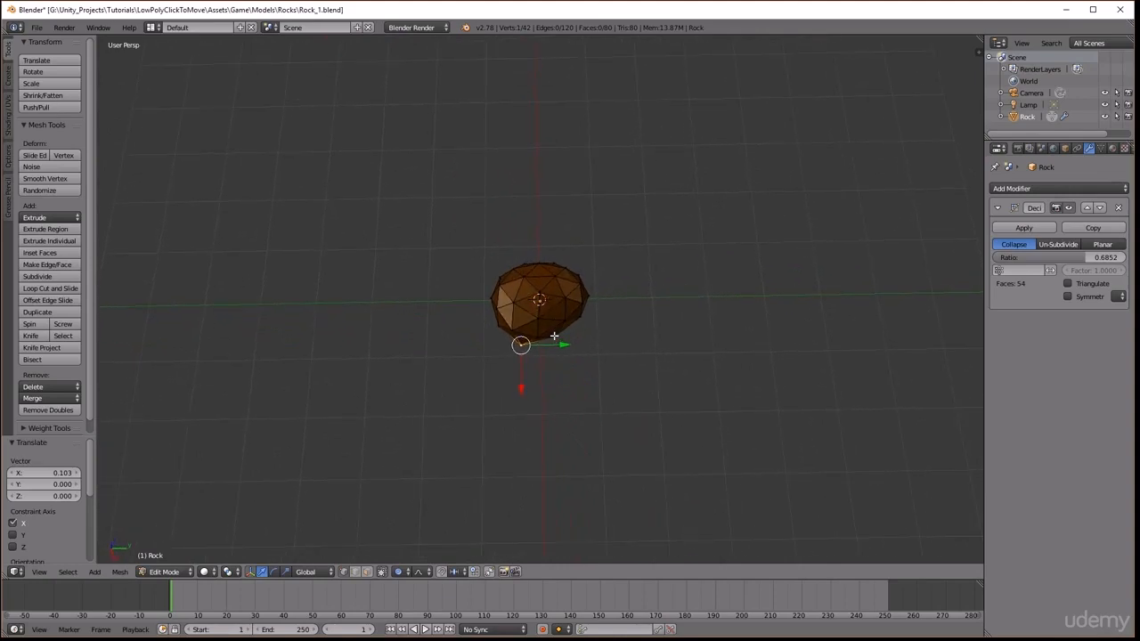
{"action": "key", "text": "g"}
{"action": "key", "text": "x"}
{"action": "left_click", "coordinate": [558, 388]}
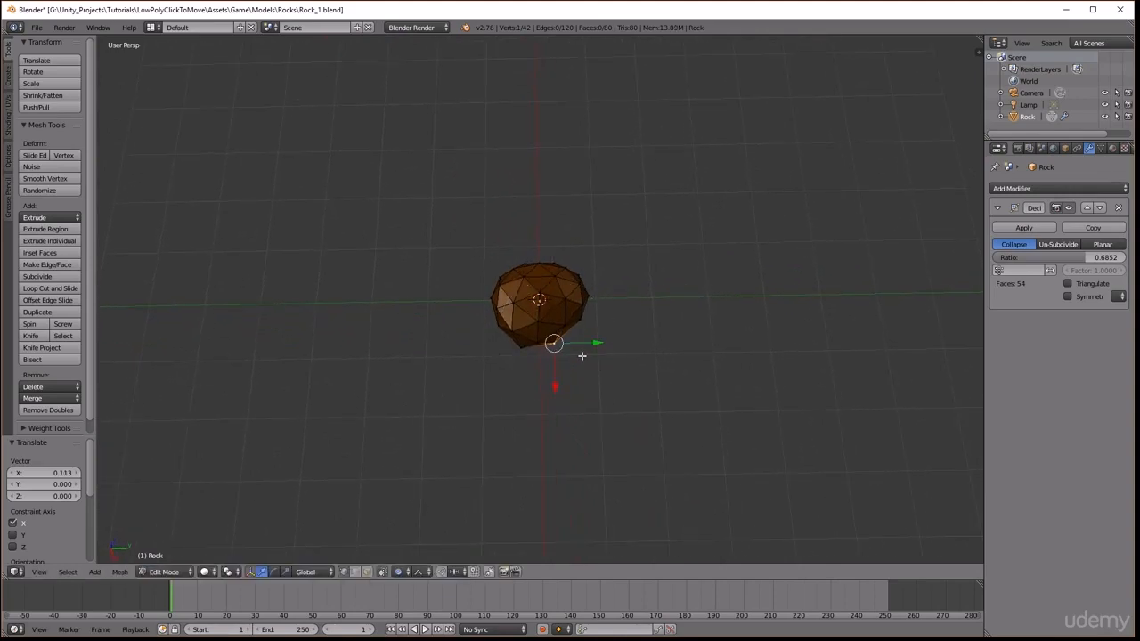
Move another outer-edge vertex inward by about -0.13 along Y and return to Object Mode
{"action": "middle_click_drag", "start_coordinate": [582, 354], "coordinate": [502, 353]}
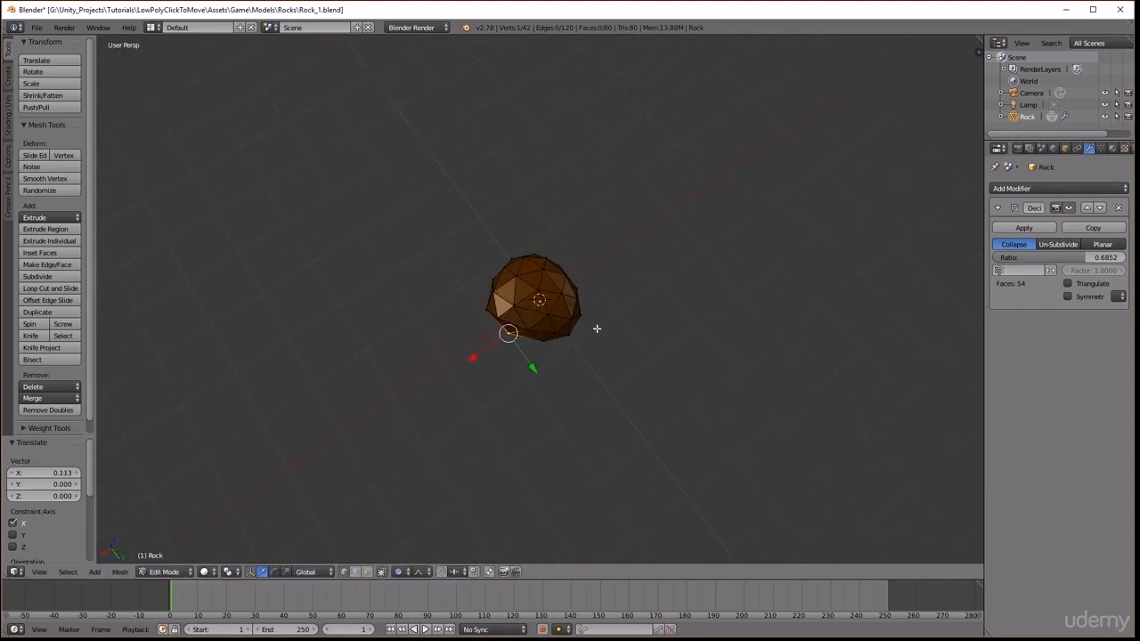
{"action": "right_click", "coordinate": [571, 331]}
{"action": "key", "text": "g"}
{"action": "key", "text": "y"}
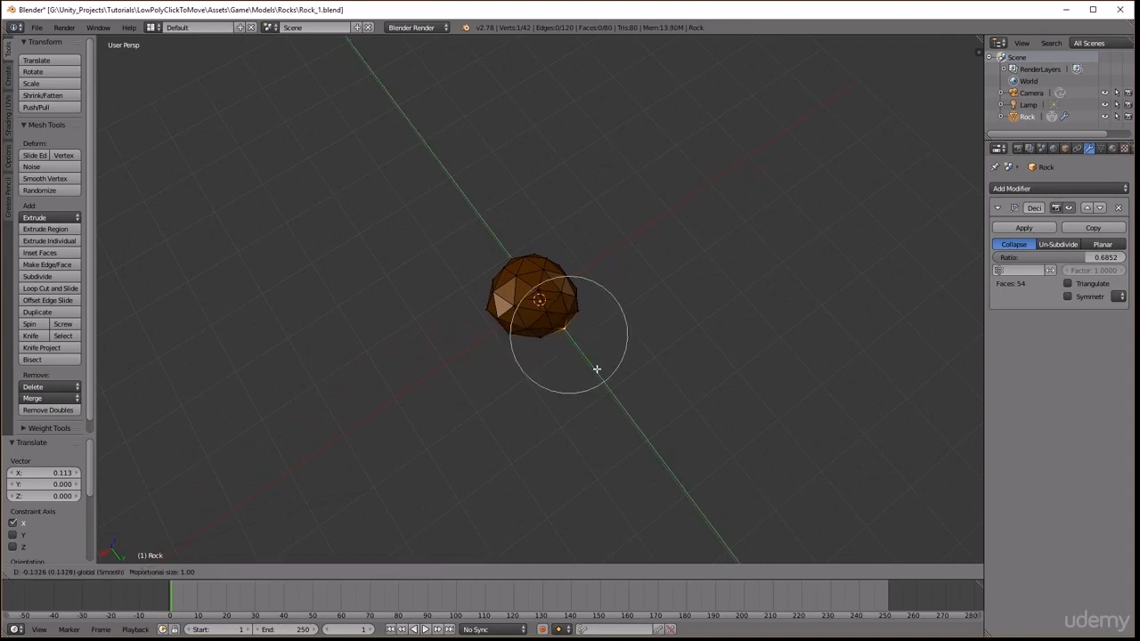
{"action": "left_click", "coordinate": [592, 367]}
{"action": "middle_click_drag", "start_coordinate": [591, 365], "coordinate": [667, 305]}
{"action": "key", "text": "Tab"}
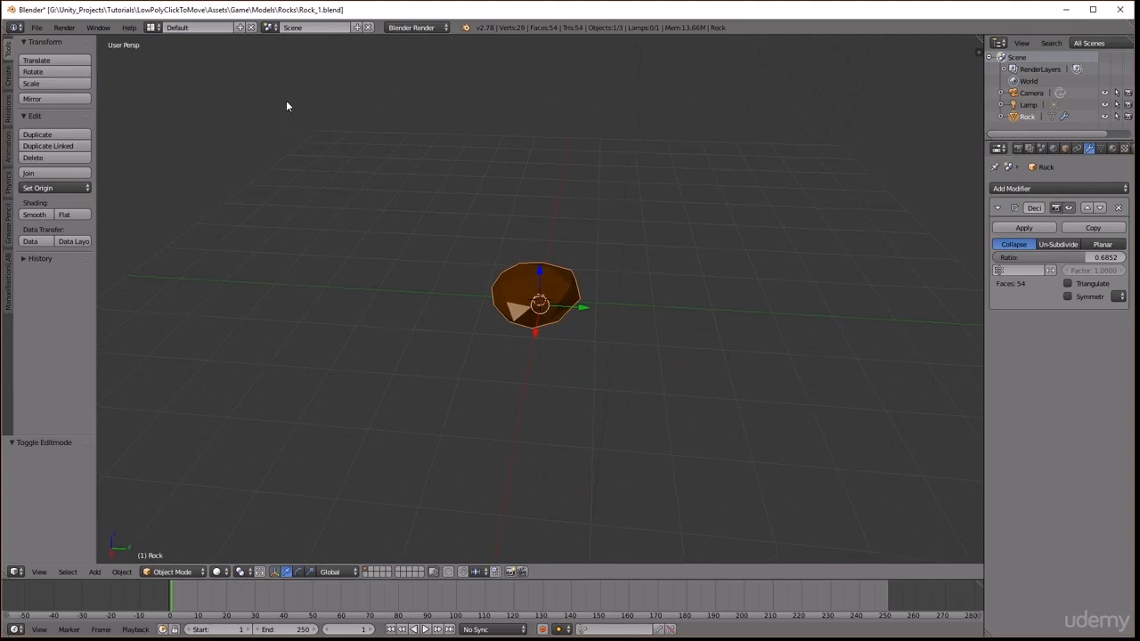
Save the reshaped rock as a new file named Rock_2.blend in the Rocks folder
{"action": "left_click", "coordinate": [36, 26]}
{"action": "left_click", "coordinate": [60, 131]}
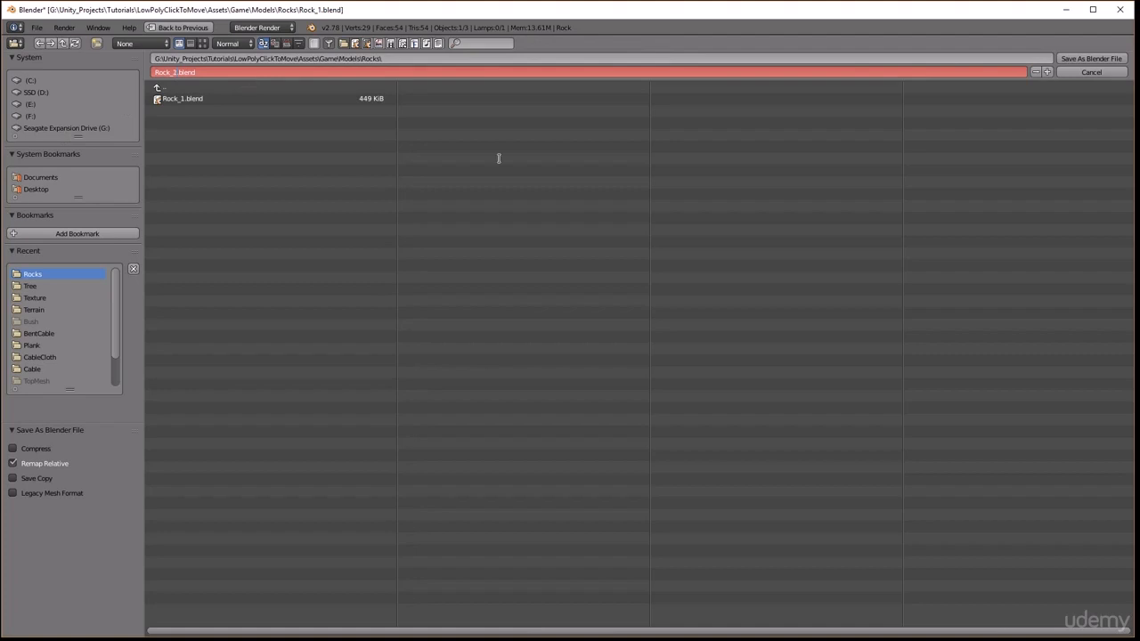
{"action": "left_click", "coordinate": [1084, 58]}
{"action": "left_click", "coordinate": [1084, 57]}
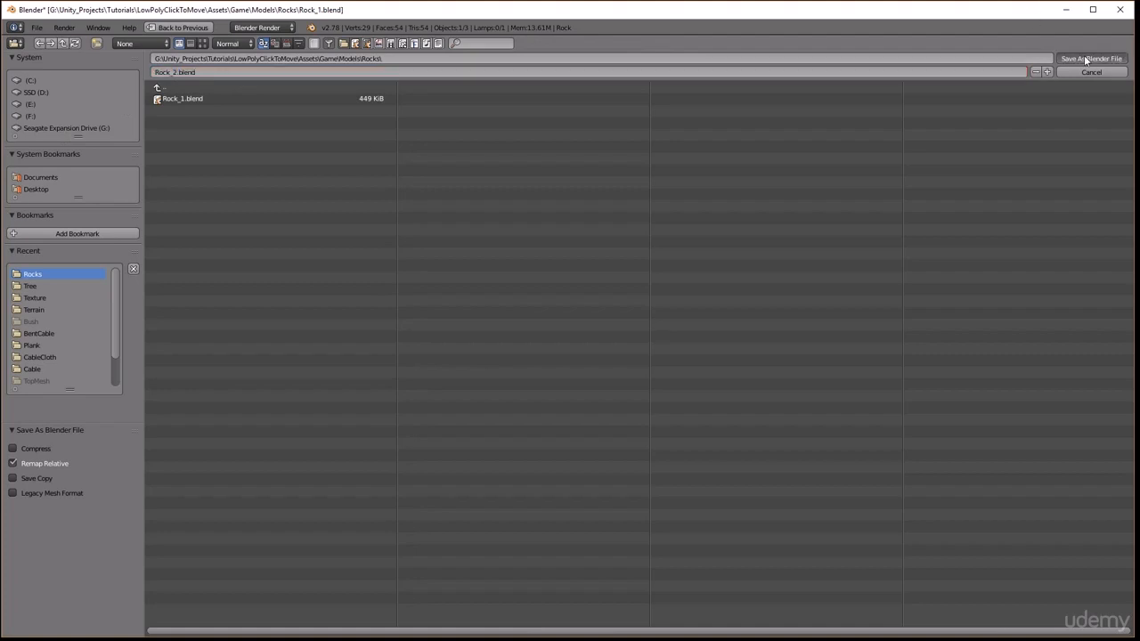
Enter Edit Mode and select all of the rock's vertices
{"action": "key", "text": "Tab"}
{"action": "middle_click_drag", "start_coordinate": [625, 225], "coordinate": [627, 204]}
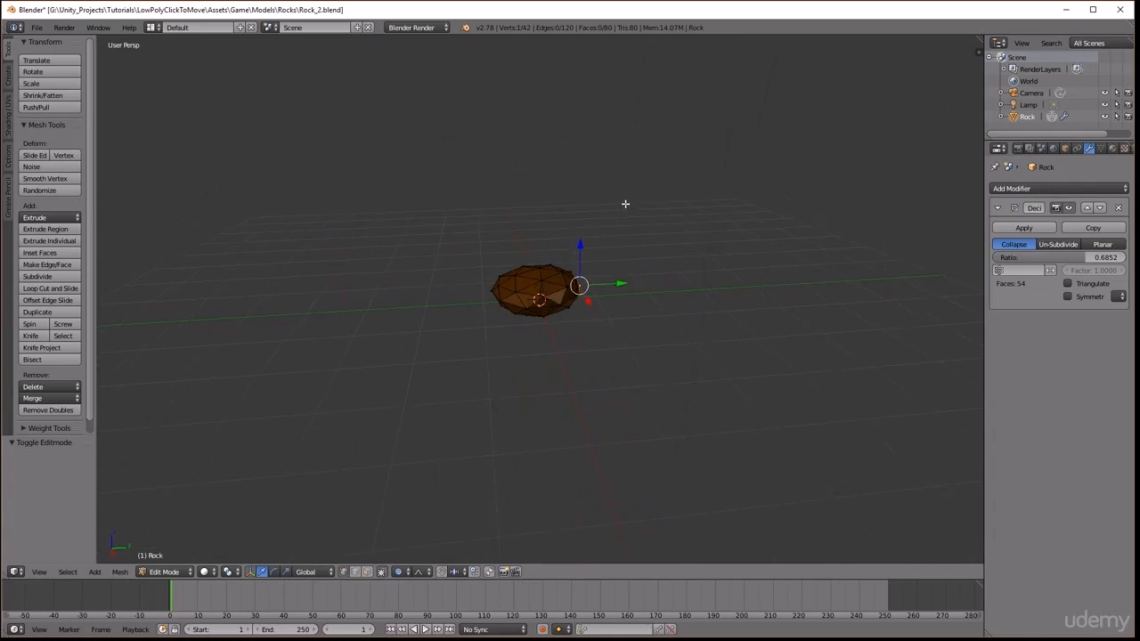
{"action": "key", "text": "a"}
{"action": "key", "text": "a"}
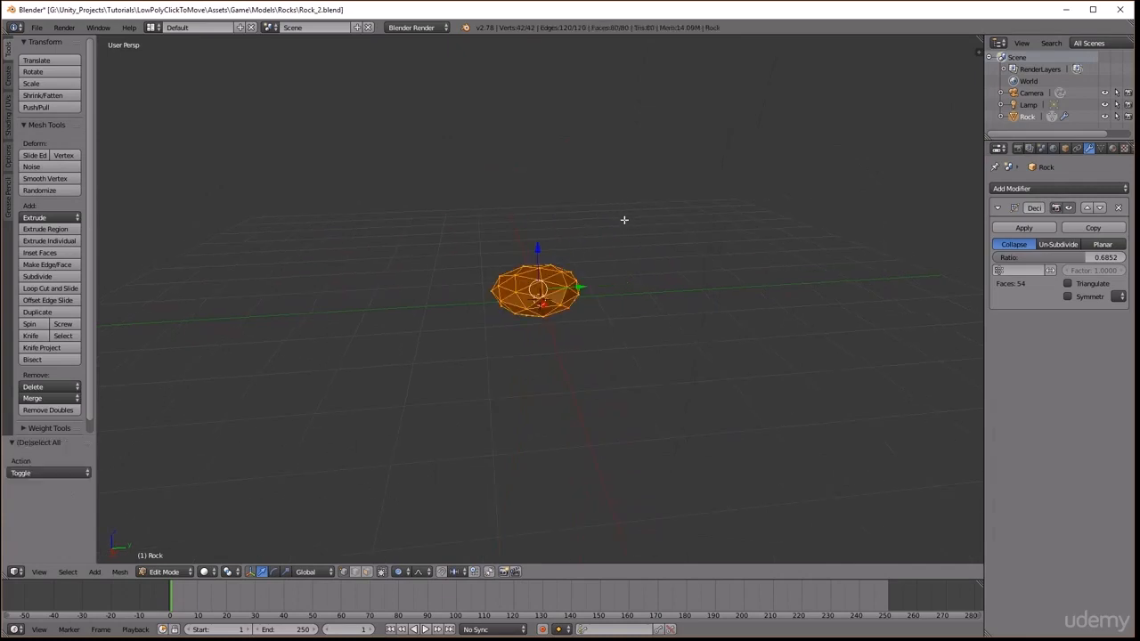
Try to scale the whole rock mesh up to about 1.55 and raise it by about 0.158 along Z
{"action": "key", "text": "s"}
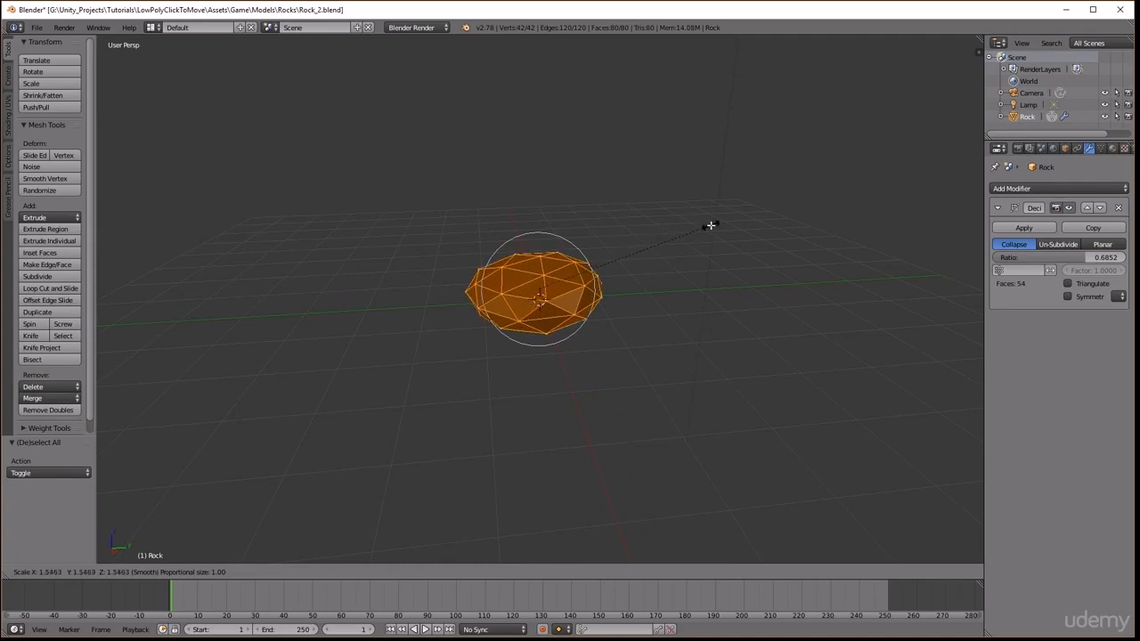
{"action": "left_click", "coordinate": [679, 242]}
{"action": "middle_click_drag", "start_coordinate": [679, 242], "coordinate": [546, 250]}
{"action": "key", "text": "g"}
{"action": "key", "text": "z"}
{"action": "left_click", "coordinate": [538, 234]}
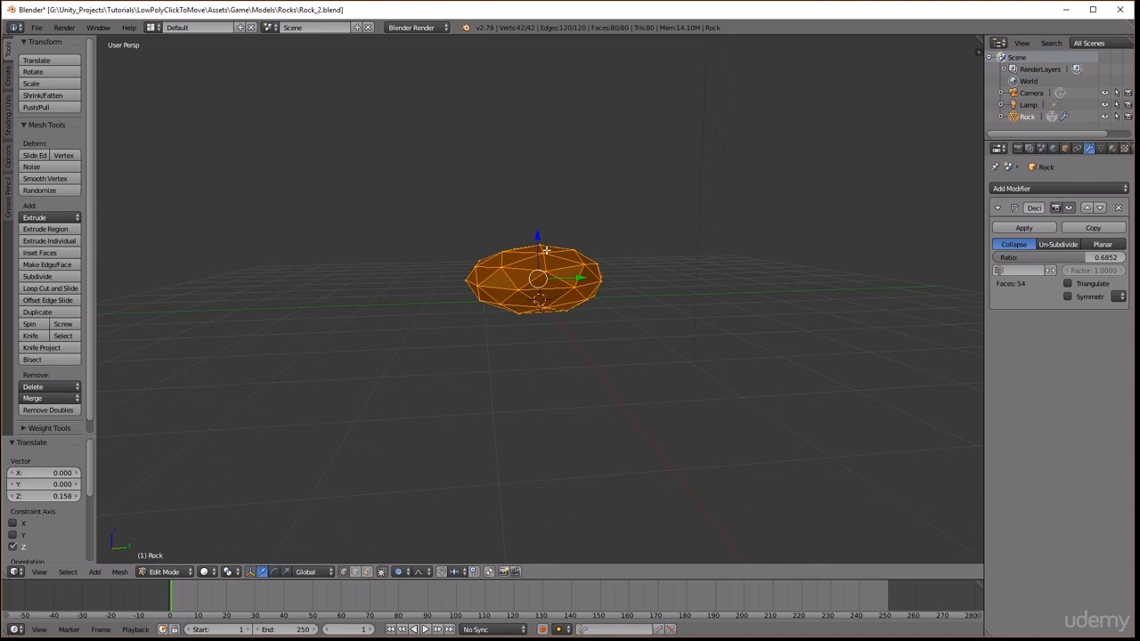
Scale the whole rock mesh down uniformly to about 0.731
{"action": "key", "text": "s"}
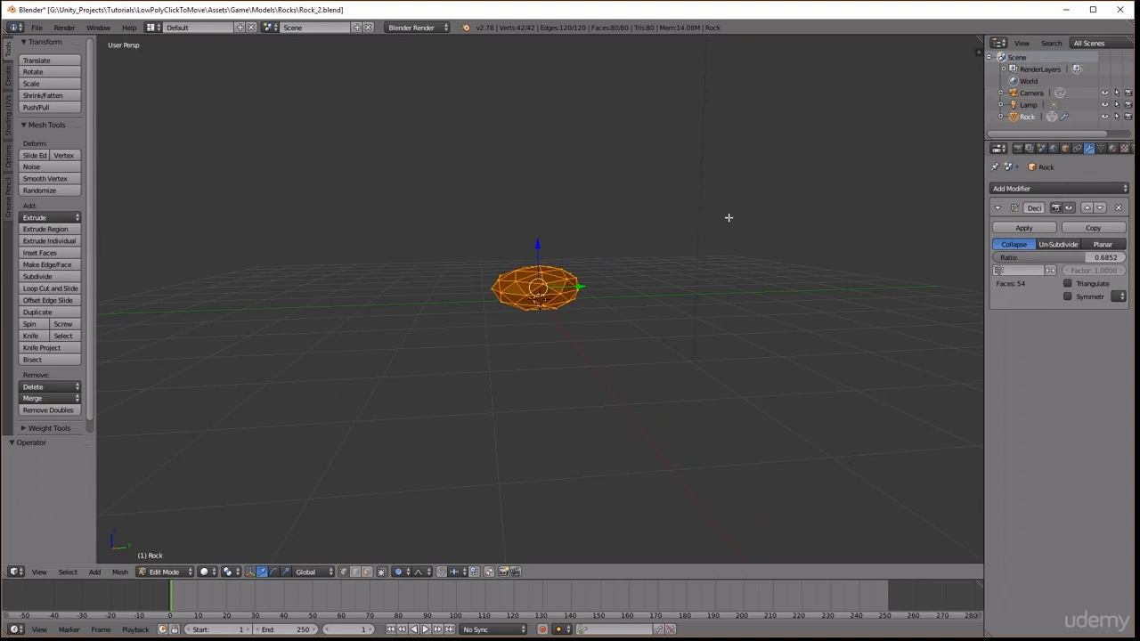
{"action": "left_click", "coordinate": [663, 239]}
{"action": "middle_click_drag", "start_coordinate": [663, 239], "coordinate": [632, 321]}
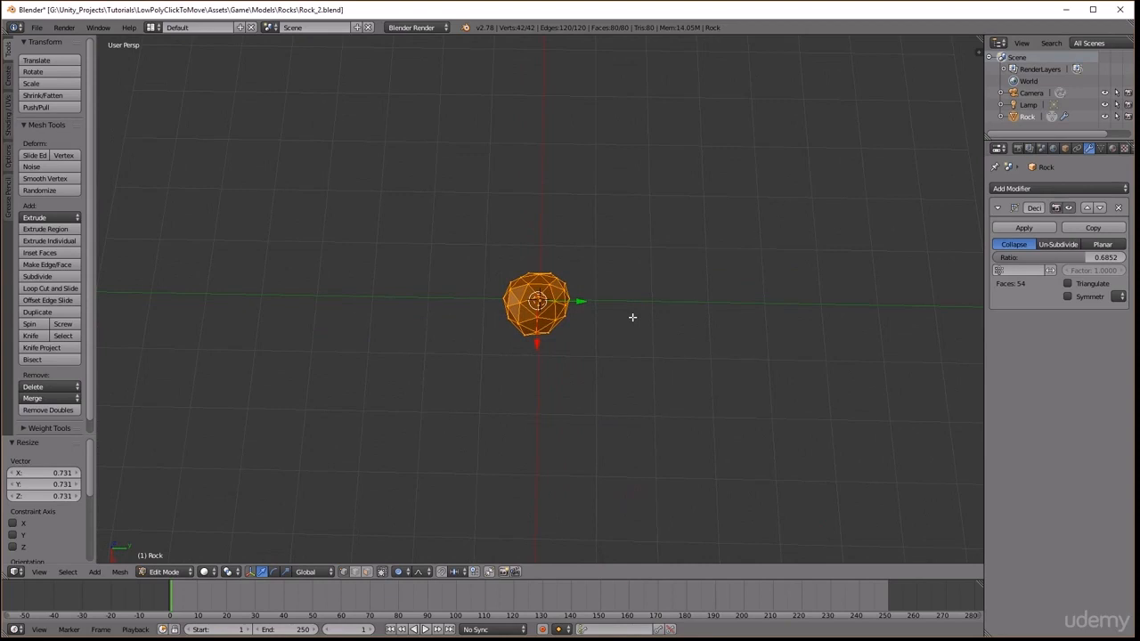
Stretch the whole rock mesh along the Y axis by a factor of about 1.682
{"action": "key", "text": "s"}
{"action": "key", "text": "y"}
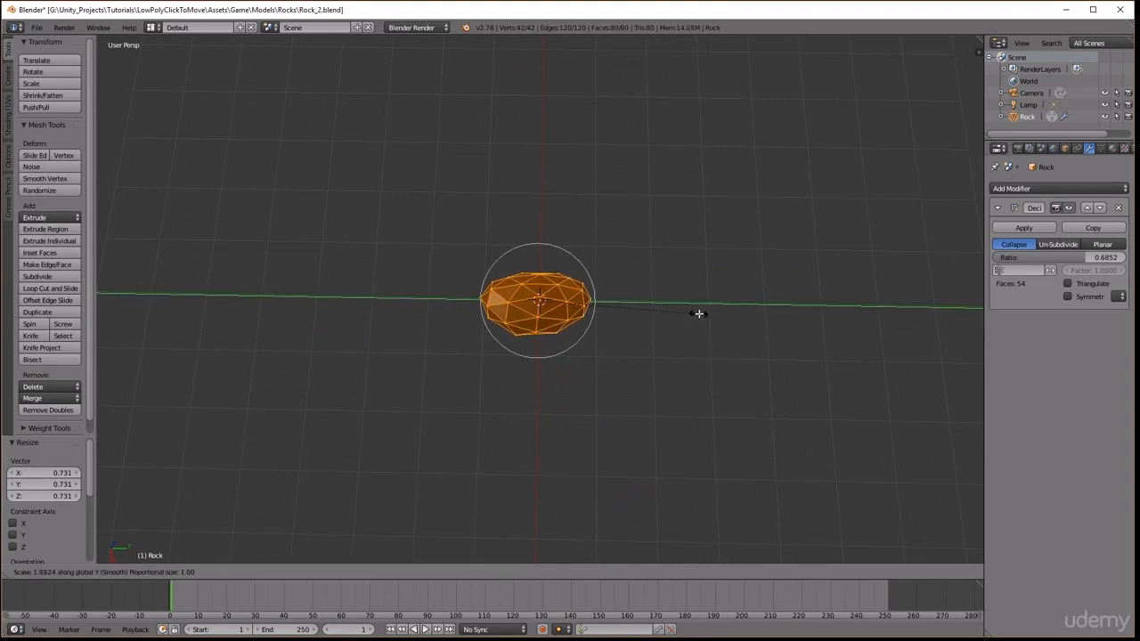
{"action": "left_click", "coordinate": [699, 313]}
{"action": "middle_click_drag", "start_coordinate": [643, 296], "coordinate": [733, 247]}
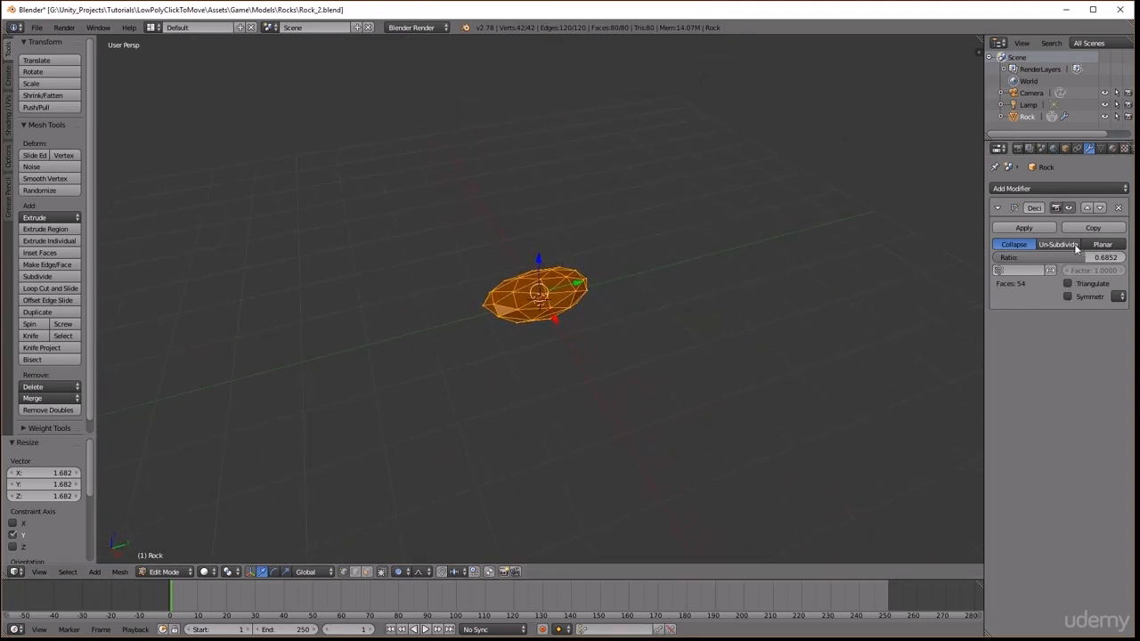
Lower the rock's Decimate ratio to about 0.5278 and return to Object Mode
{"action": "mouse_move", "coordinate": [1078, 262]}
{"action": "left_mouse_down"}
{"action": "mouse_move", "coordinate": [1060, 261]}
{"action": "mouse_move", "coordinate": [1075, 262]}
{"action": "left_mouse_up"}
{"action": "key", "text": "Tab"}
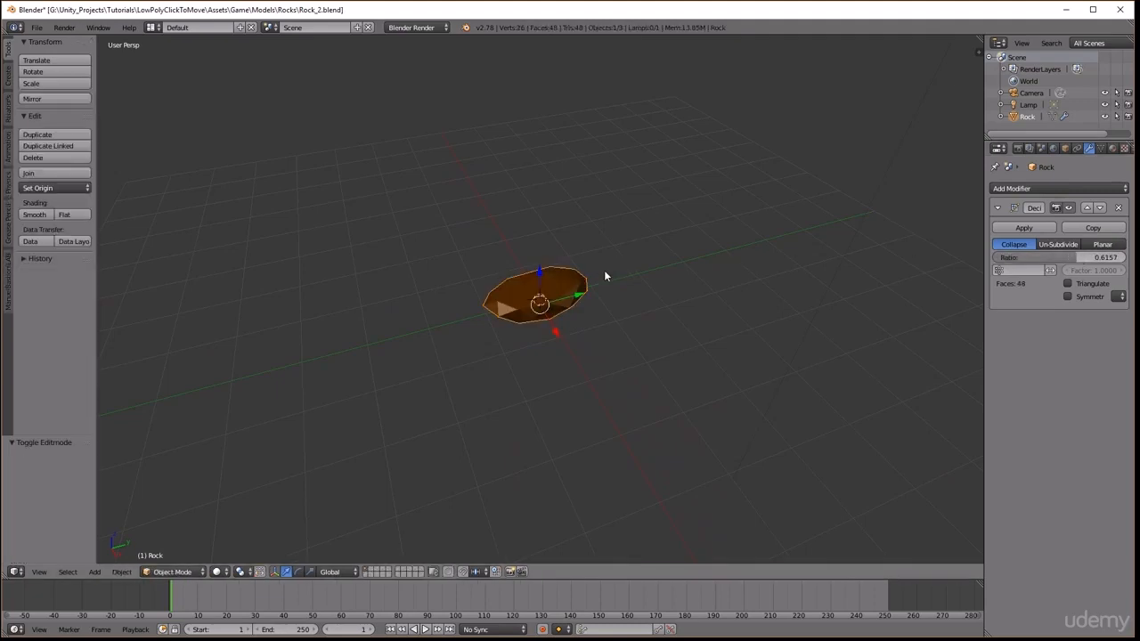
{"action": "middle_click_drag", "start_coordinate": [604, 276], "coordinate": [587, 254]}
{"action": "left_click_drag", "start_coordinate": [1076, 258], "coordinate": [1061, 258]}
{"action": "middle_click_drag", "start_coordinate": [624, 273], "coordinate": [556, 255]}
In Edit Mode, lower the whole flattened rock mesh slightly along Z, and return to Object Mode
{"action": "key", "text": "Tab"}
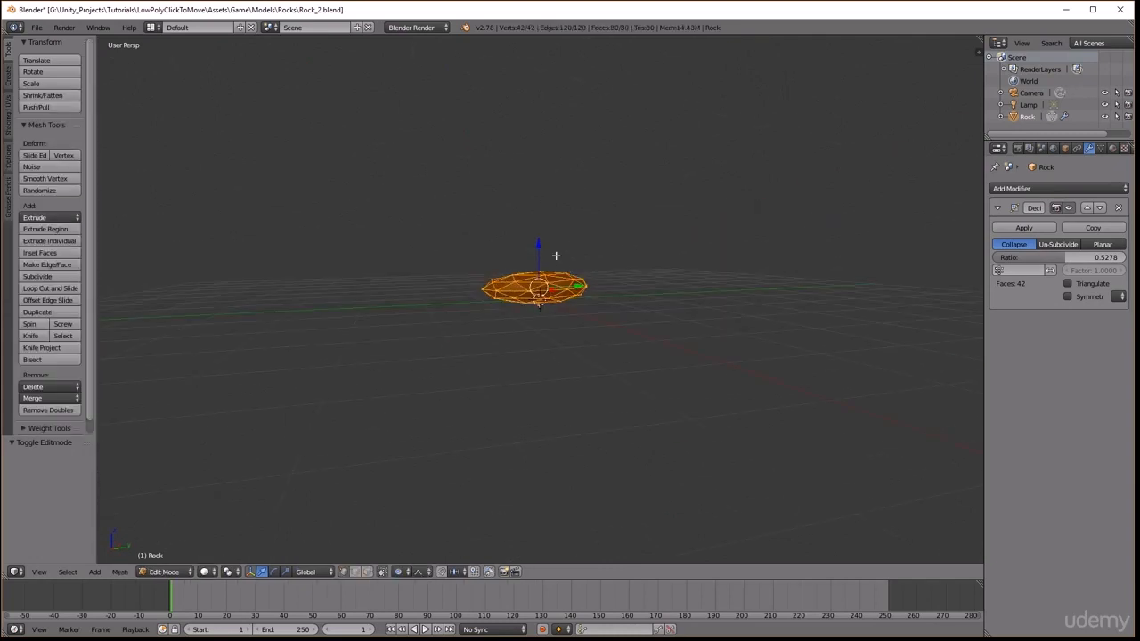
{"action": "left_click_drag", "start_coordinate": [540, 245], "coordinate": [545, 248]}
{"action": "key", "text": "Tab"}
{"action": "mouse_move", "coordinate": [584, 263]}
{"action": "middle_mouse_down"}
{"action": "mouse_move", "coordinate": [594, 251]}
{"action": "mouse_move", "coordinate": [605, 267]}
{"action": "mouse_move", "coordinate": [580, 249]}
{"action": "mouse_move", "coordinate": [561, 269]}
{"action": "mouse_move", "coordinate": [576, 282]}
{"action": "middle_mouse_up"}
Save the flat rock as a new file named Rock_3.blend in the Rocks folder
{"action": "left_click", "coordinate": [36, 28]}
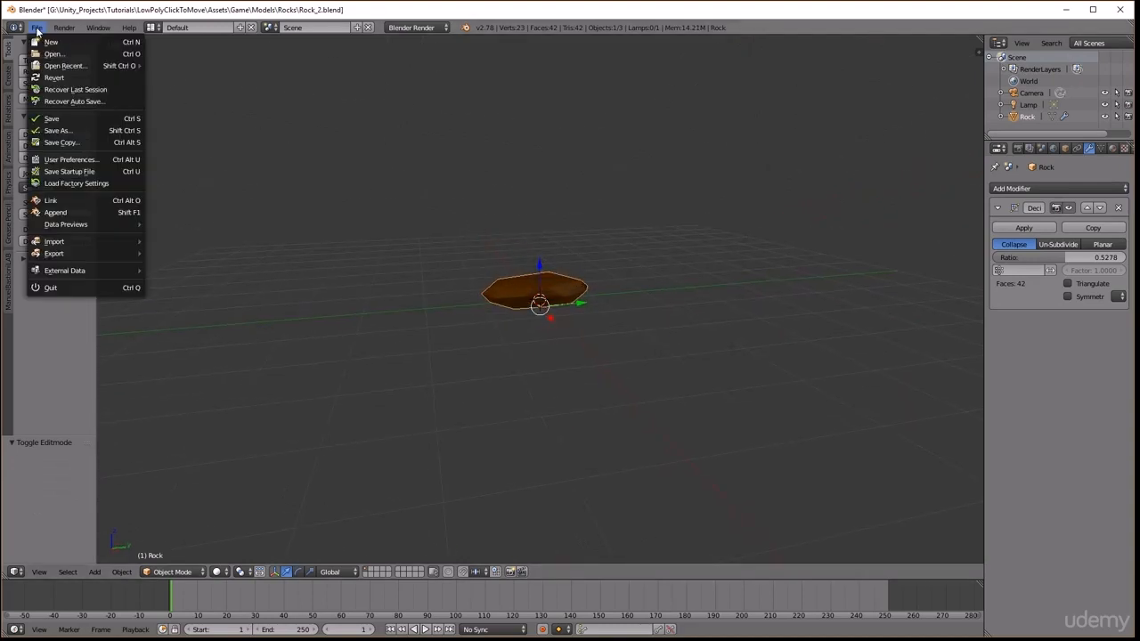
{"action": "left_click", "coordinate": [61, 132]}
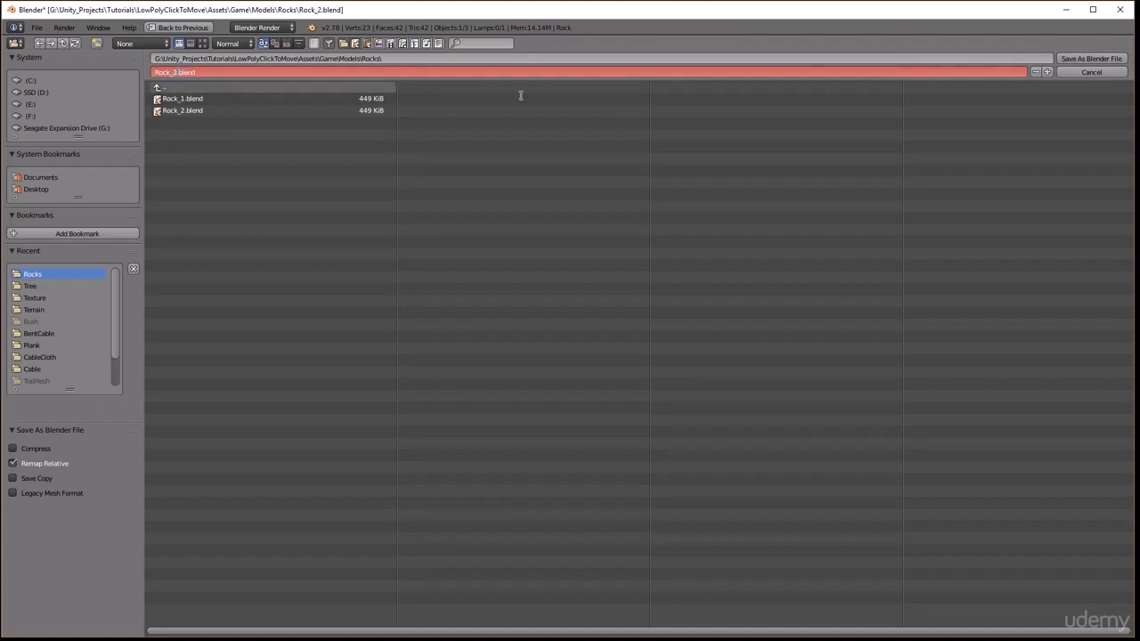
{"action": "left_click", "coordinate": [1108, 58]}
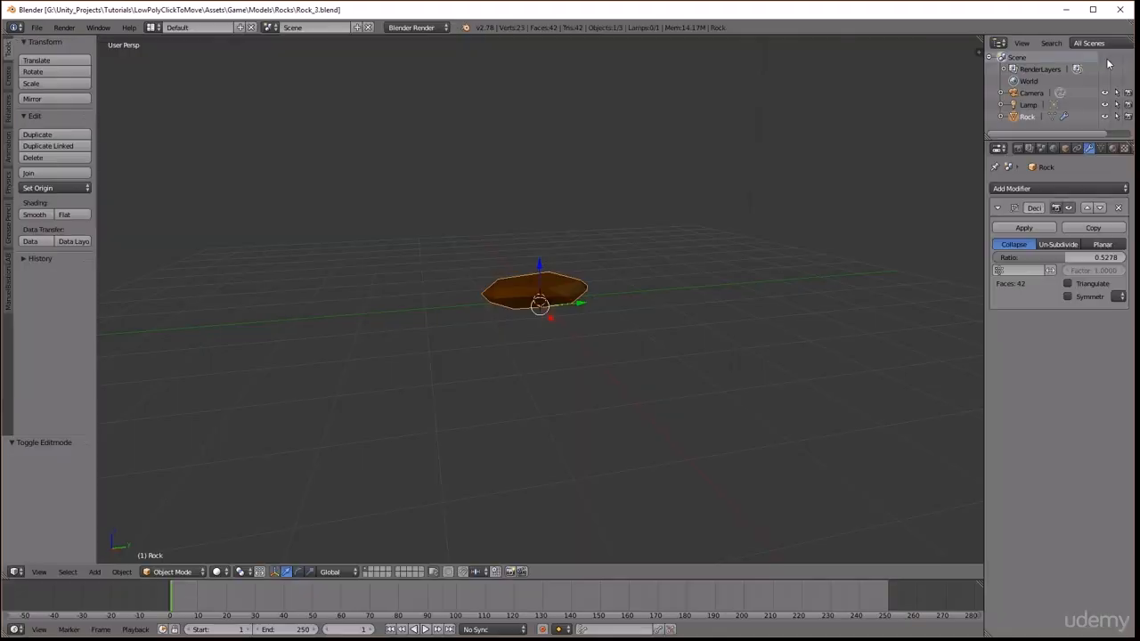
Start a new scene by reloading the start-up file
{"action": "middle_click_drag", "start_coordinate": [638, 312], "coordinate": [634, 338]}
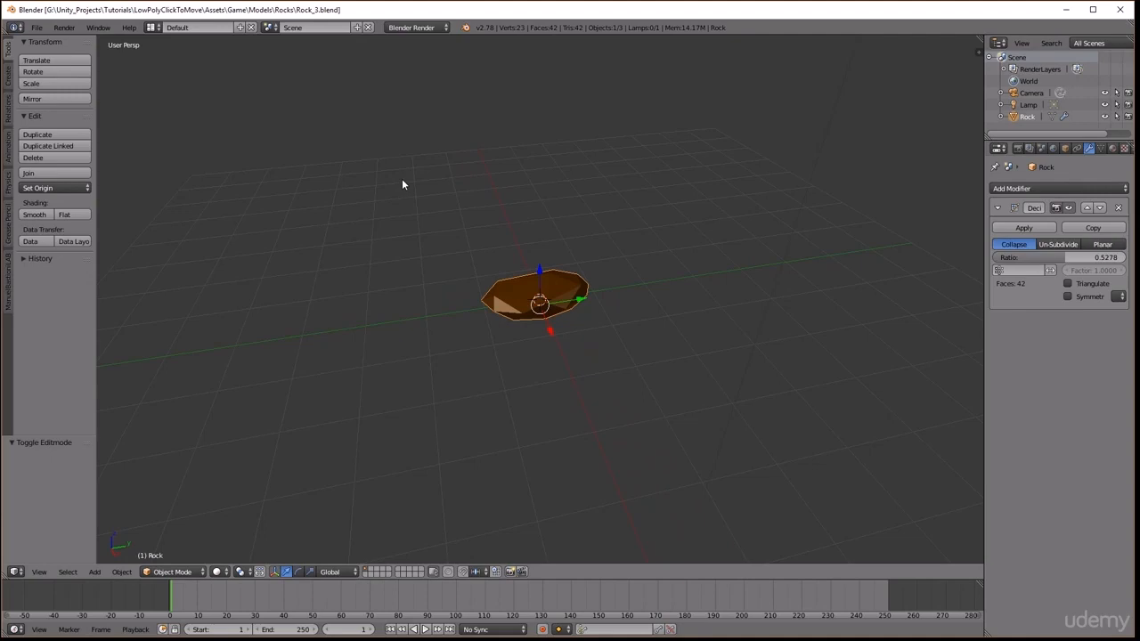
{"action": "left_click", "coordinate": [36, 27]}
{"action": "left_click", "coordinate": [47, 42]}
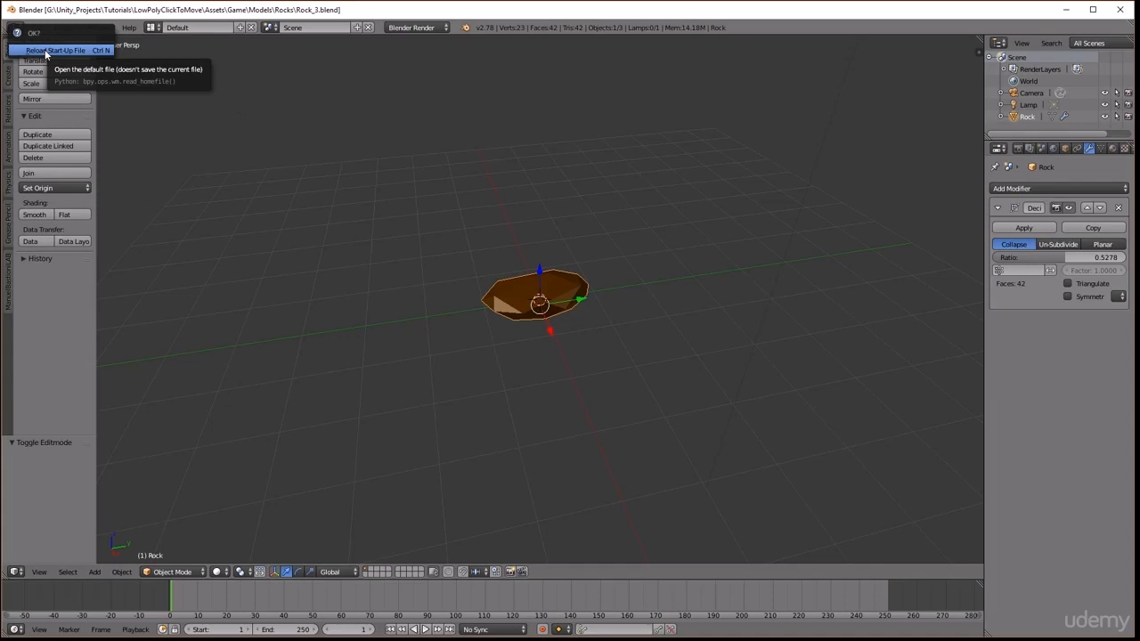
{"action": "left_click", "coordinate": [45, 49]}
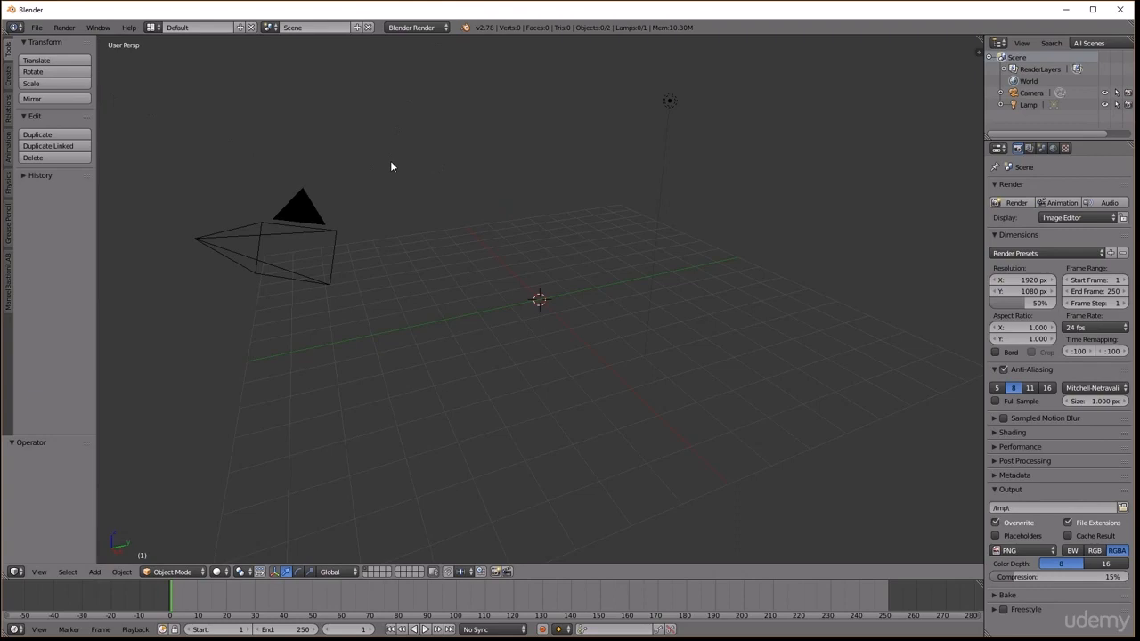
Add an ico sphere mesh with 2 subdivisions and size 1.000 at the scene's origin
{"action": "key", "text": "shift+a"}
{"action": "mouse_move", "coordinate": [392, 164]}
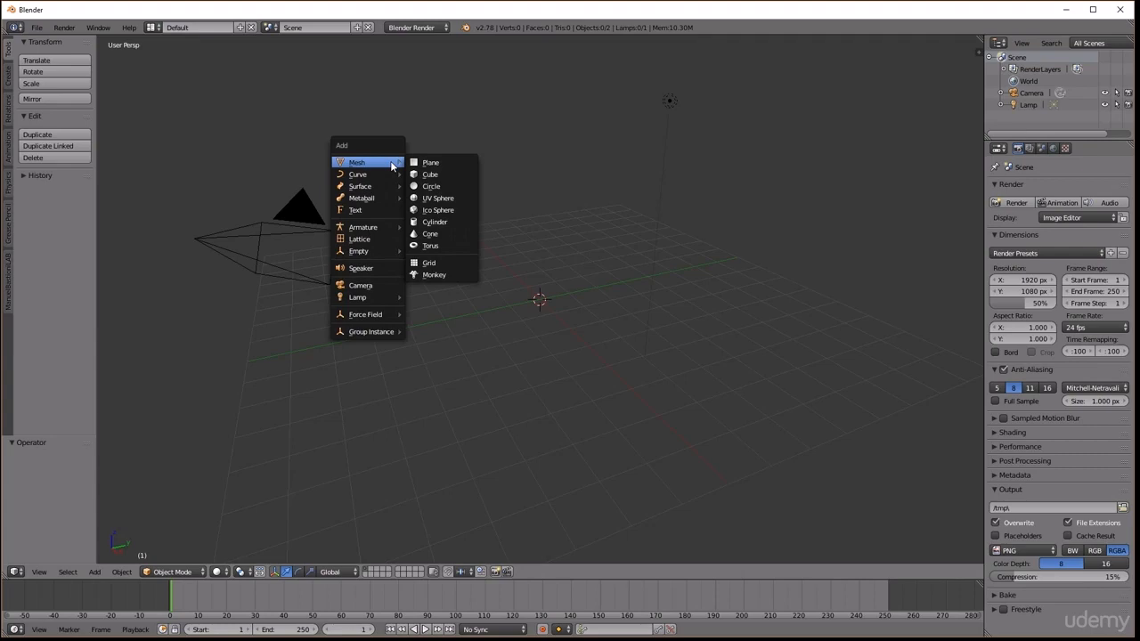
{"action": "left_click", "coordinate": [442, 211]}
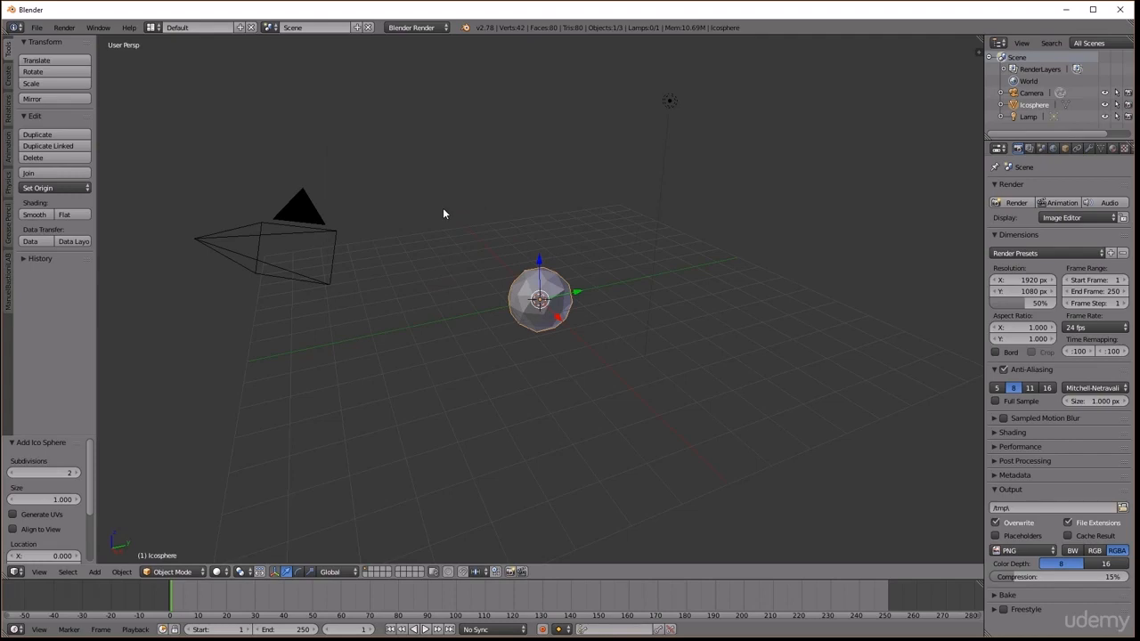
{"action": "scroll", "coordinate": [543, 306], "scroll_direction": "up", "scroll_amount": 4}
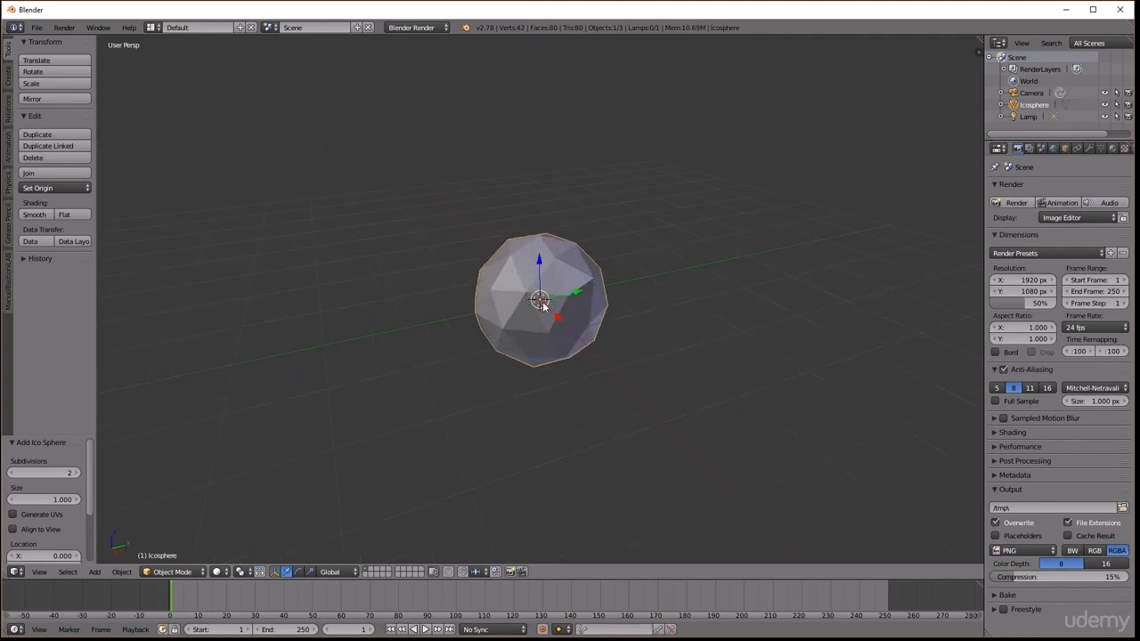
In Edit Mode, stretch the whole ico sphere along the Z axis by a factor of about 2.145
{"action": "key", "text": "Tab"}
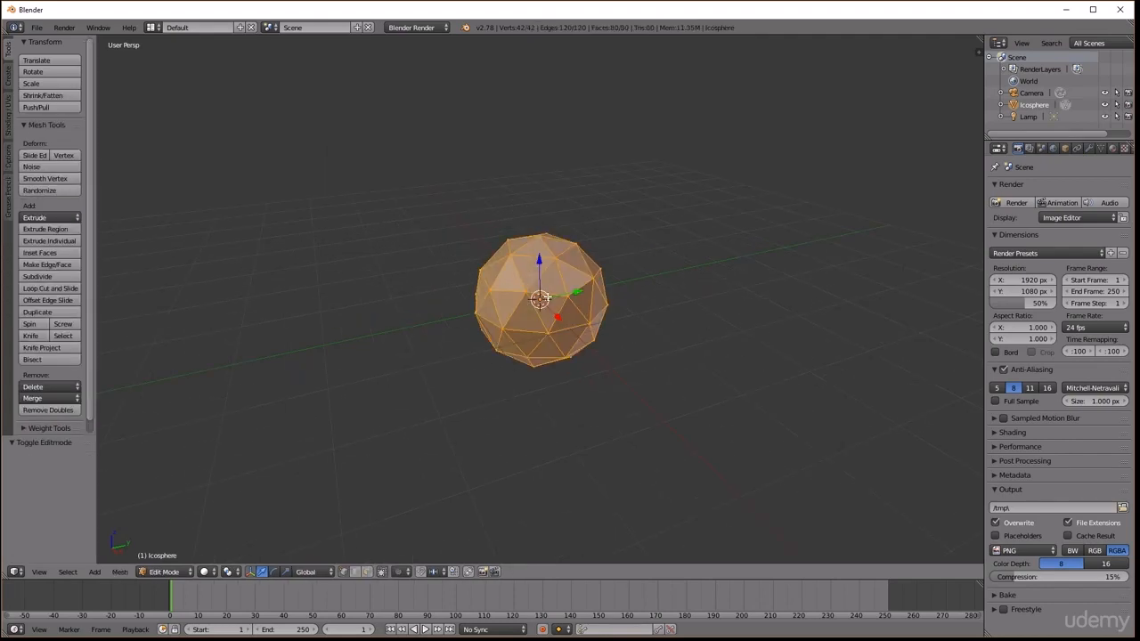
{"action": "middle_click_drag", "start_coordinate": [548, 296], "coordinate": [557, 280]}
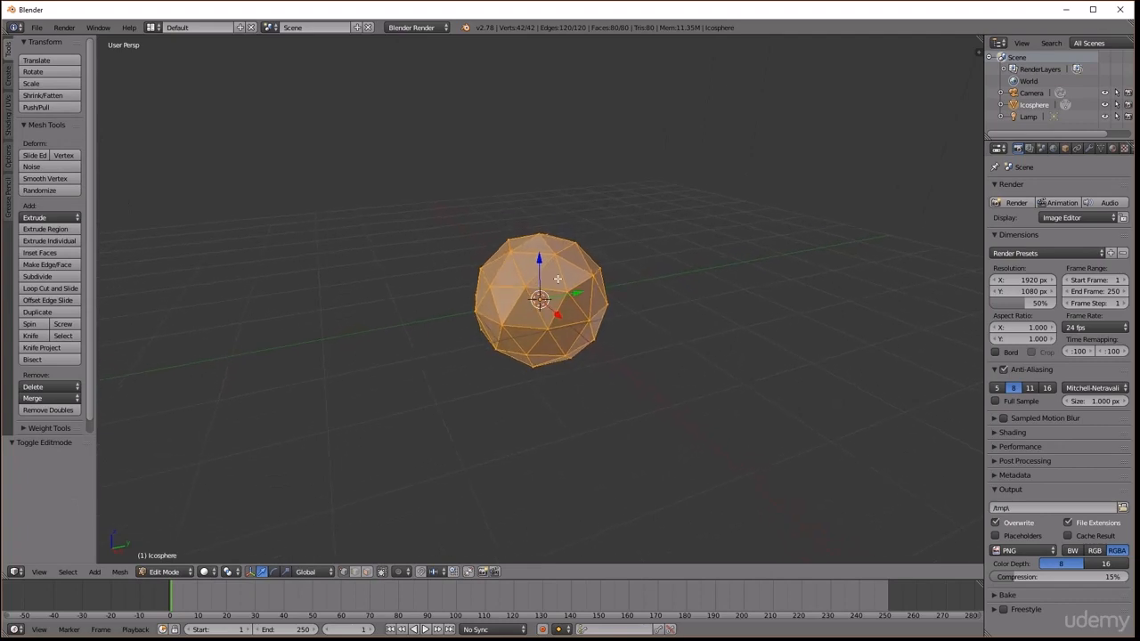
{"action": "key", "text": "s"}
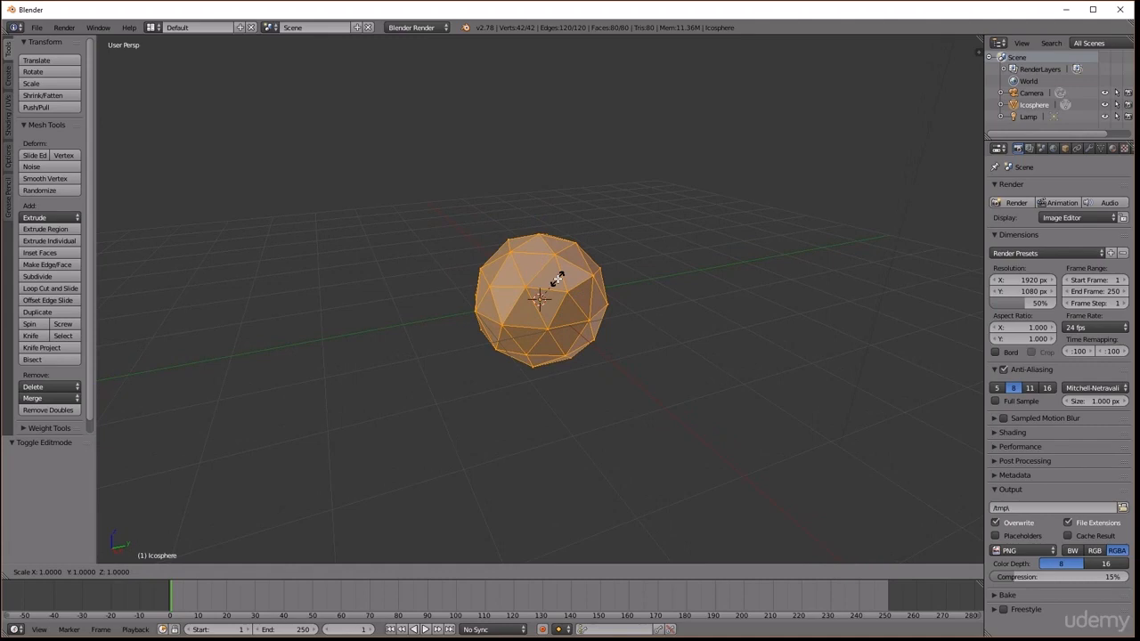
{"action": "key", "text": "z"}
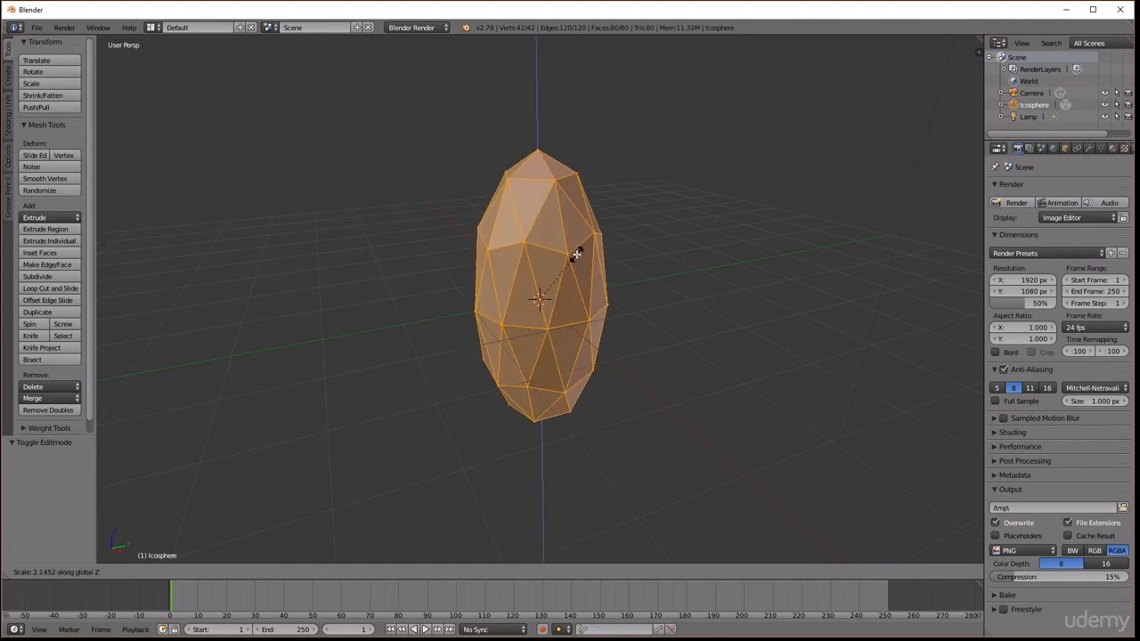
{"action": "left_click", "coordinate": [577, 255]}
{"action": "mouse_move", "coordinate": [580, 255]}
{"action": "middle_mouse_down"}
{"action": "mouse_move", "coordinate": [579, 227]}
{"action": "mouse_move", "coordinate": [581, 239]}
{"action": "middle_mouse_up"}
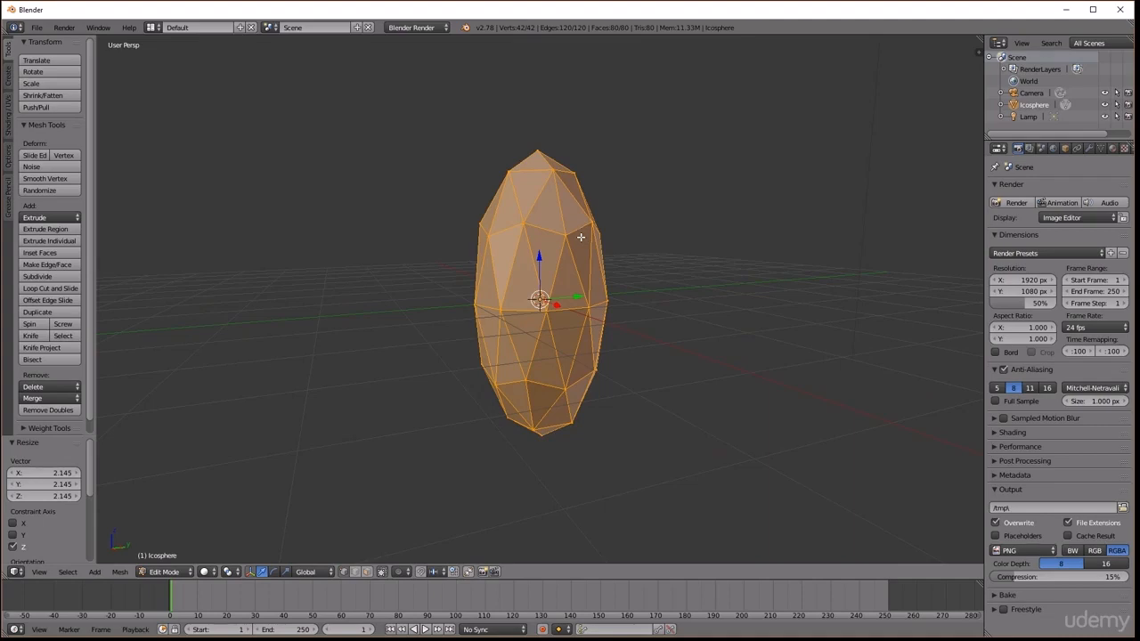
Raise the whole stretched ico sphere mesh by about 1.812 along Z
{"action": "left_click_drag", "start_coordinate": [539, 257], "coordinate": [547, 129]}
{"action": "middle_click_drag", "start_coordinate": [549, 133], "coordinate": [586, 230]}
{"action": "scroll", "coordinate": [597, 223], "scroll_direction": "down", "scroll_amount": 2}
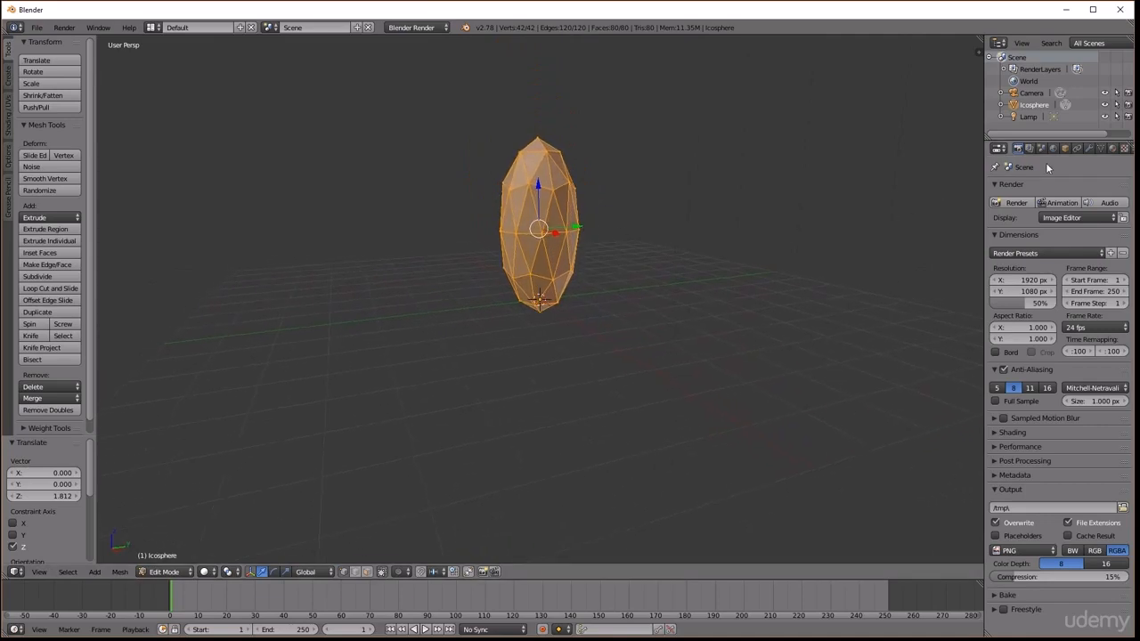
Return to Object Mode and add a Decimate modifier to the stretched ico sphere
{"action": "key", "text": "Tab"}
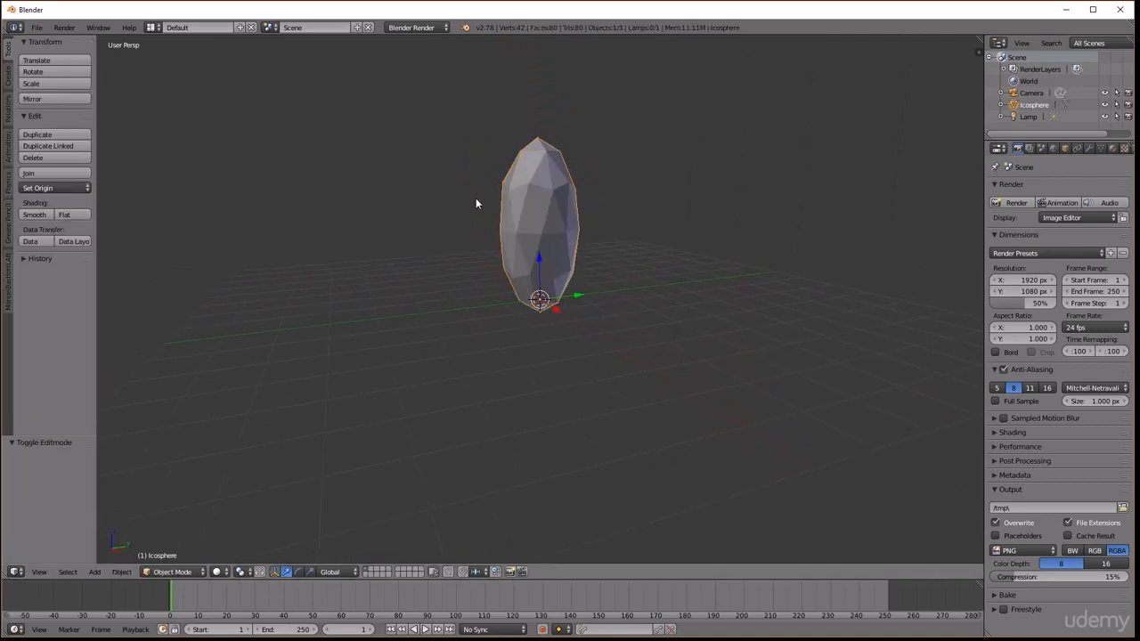
{"action": "left_click", "coordinate": [1089, 147]}
{"action": "left_click", "coordinate": [1075, 188]}
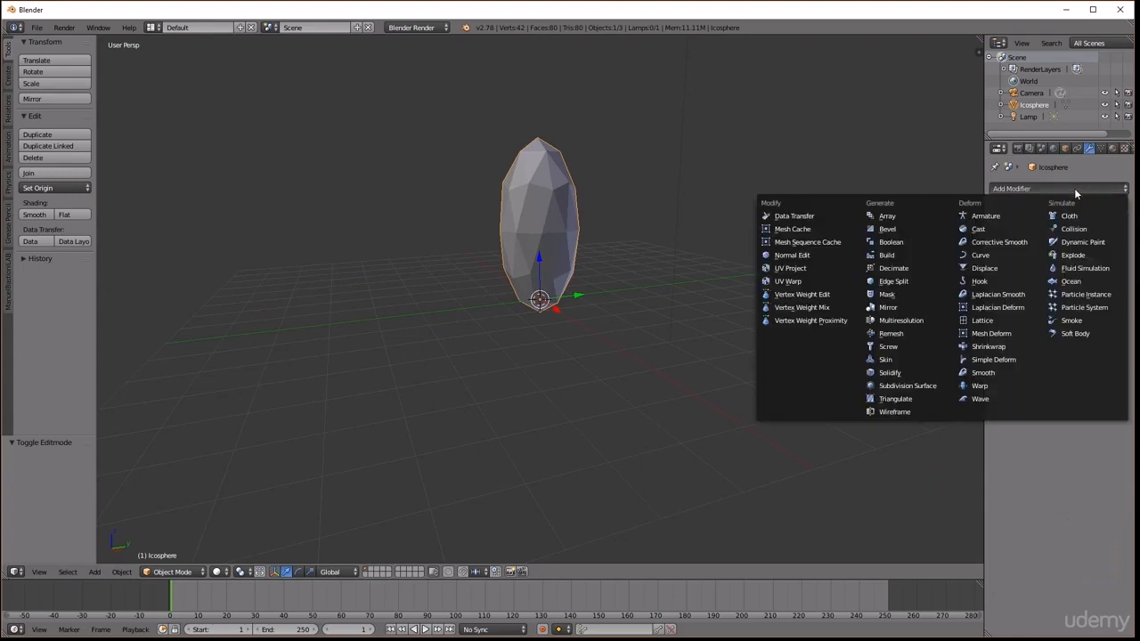
{"action": "left_click", "coordinate": [918, 269]}
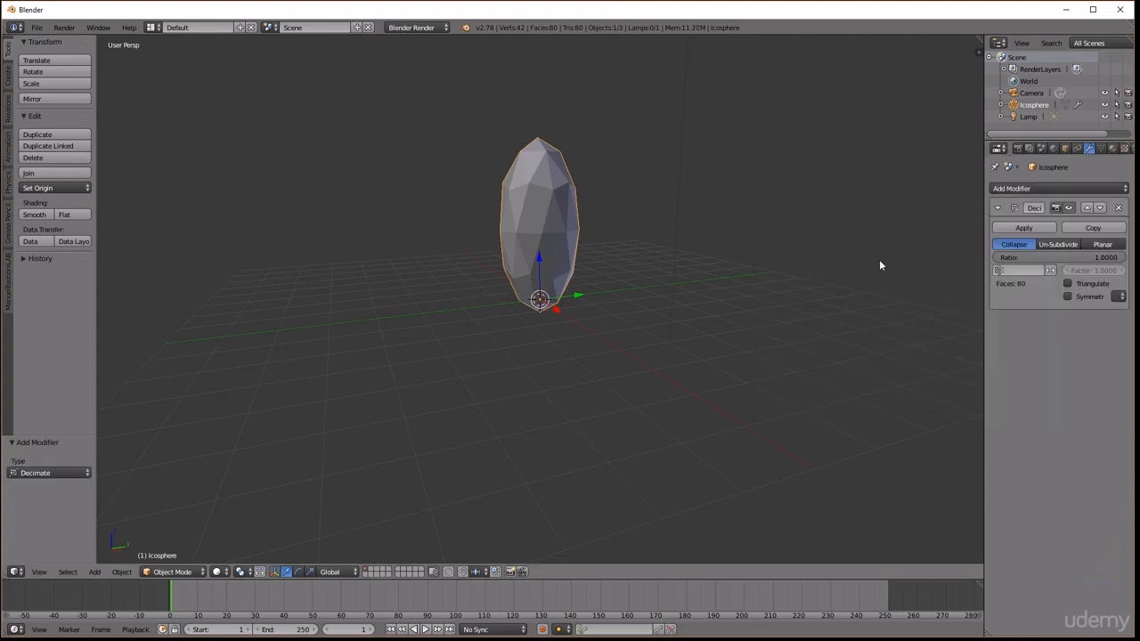
Set the Decimate modifier's ratio to about 0.551 on the stretched ico sphere
{"action": "left_click_drag", "start_coordinate": [1112, 258], "coordinate": [1056, 257]}
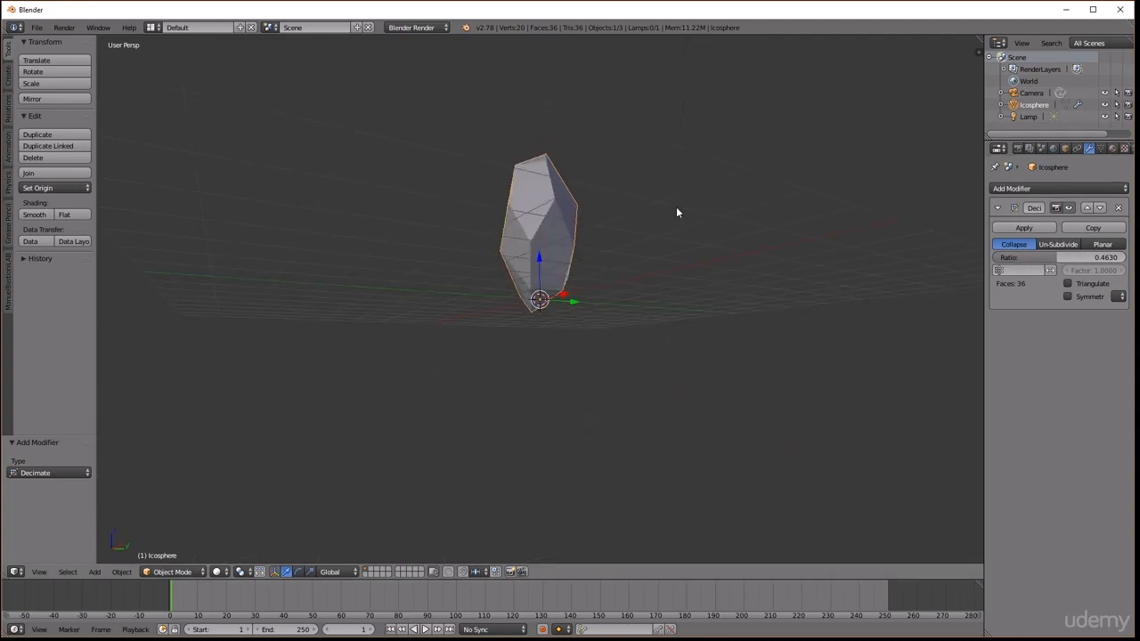
{"action": "middle_click_drag", "start_coordinate": [665, 241], "coordinate": [649, 256]}
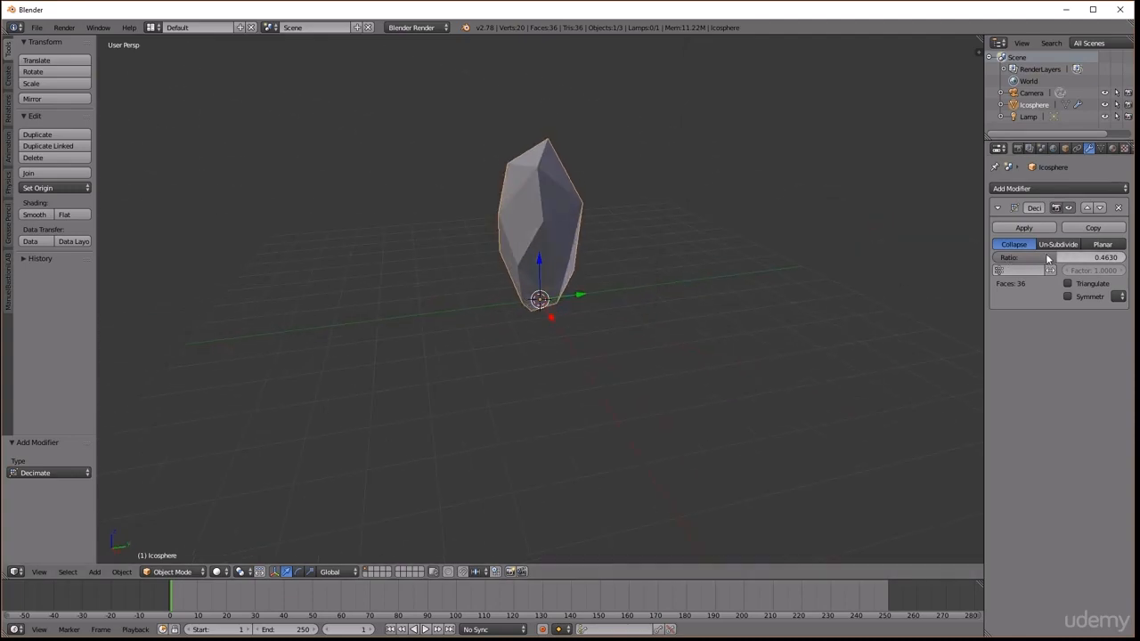
{"action": "left_click_drag", "start_coordinate": [1055, 257], "coordinate": [1070, 257]}
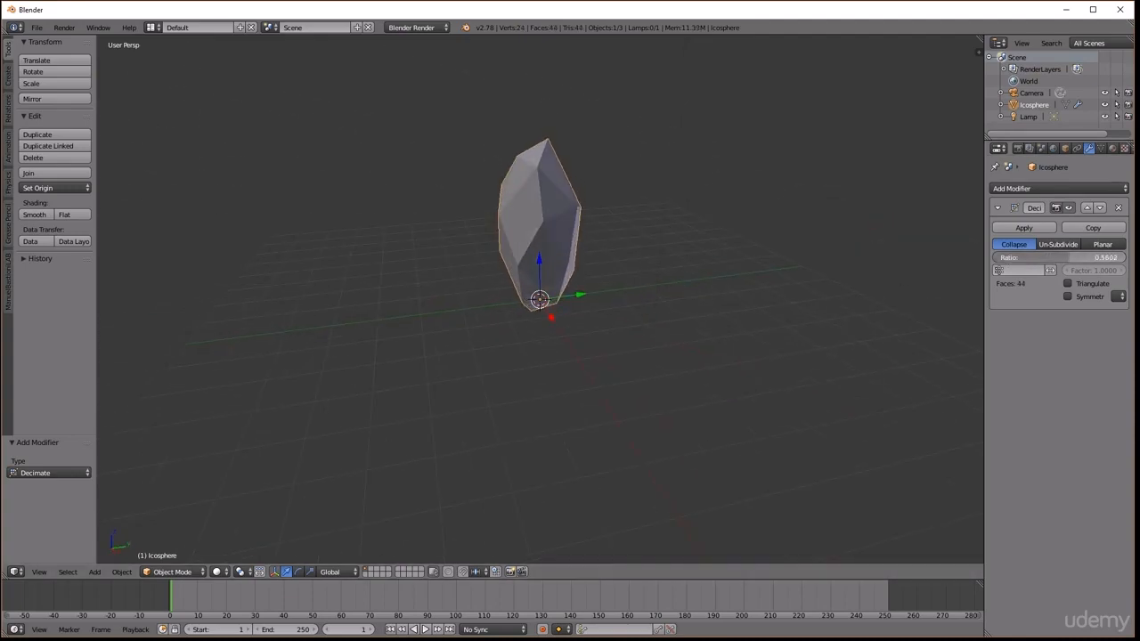
{"action": "key", "text": "Tab"}
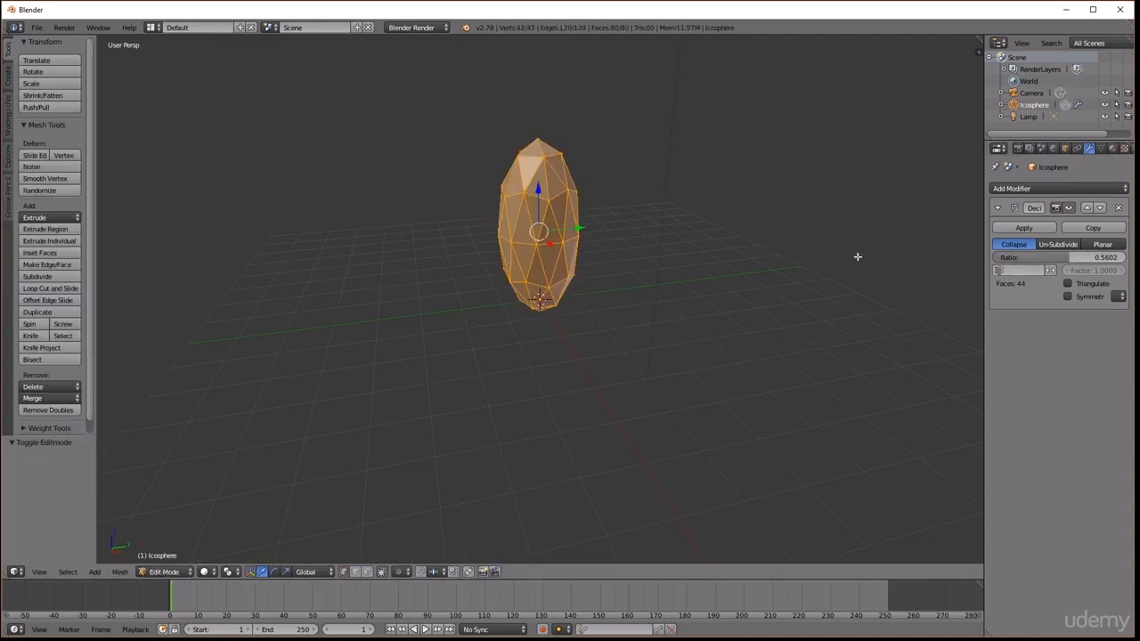
{"action": "key", "text": "Tab"}
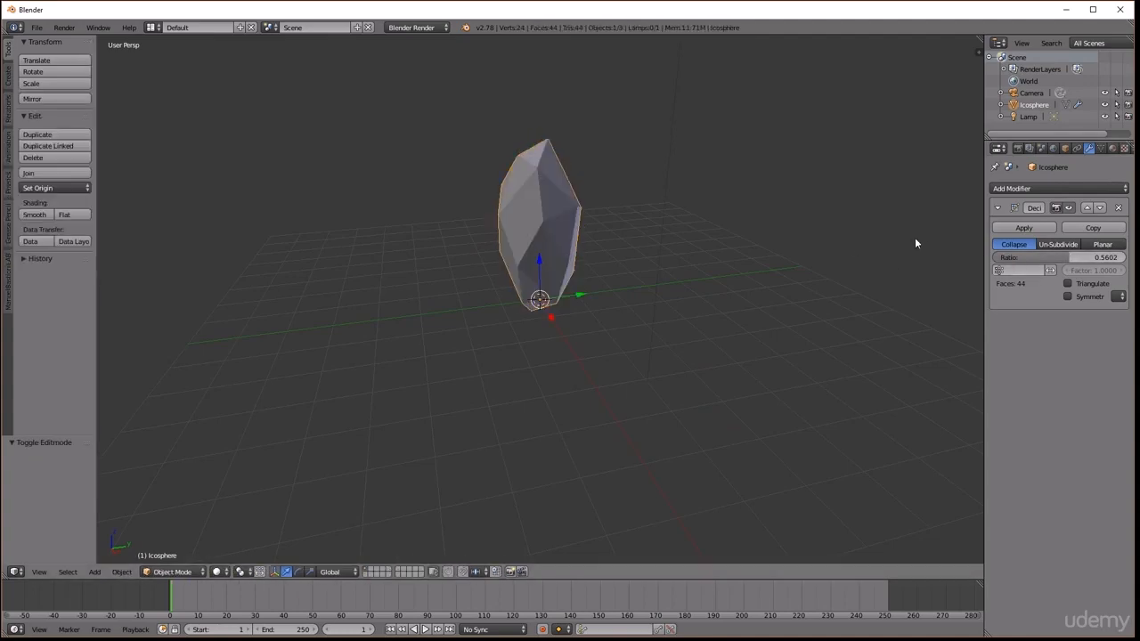
{"action": "left_click_drag", "start_coordinate": [1072, 258], "coordinate": [1072, 258]}
In Edit Mode, lower the ico sphere's topmost vertex by about 0.156 along Z
{"action": "key", "text": "Tab"}
{"action": "middle_click_drag", "start_coordinate": [575, 148], "coordinate": [597, 203]}
{"action": "right_click", "coordinate": [539, 198]}
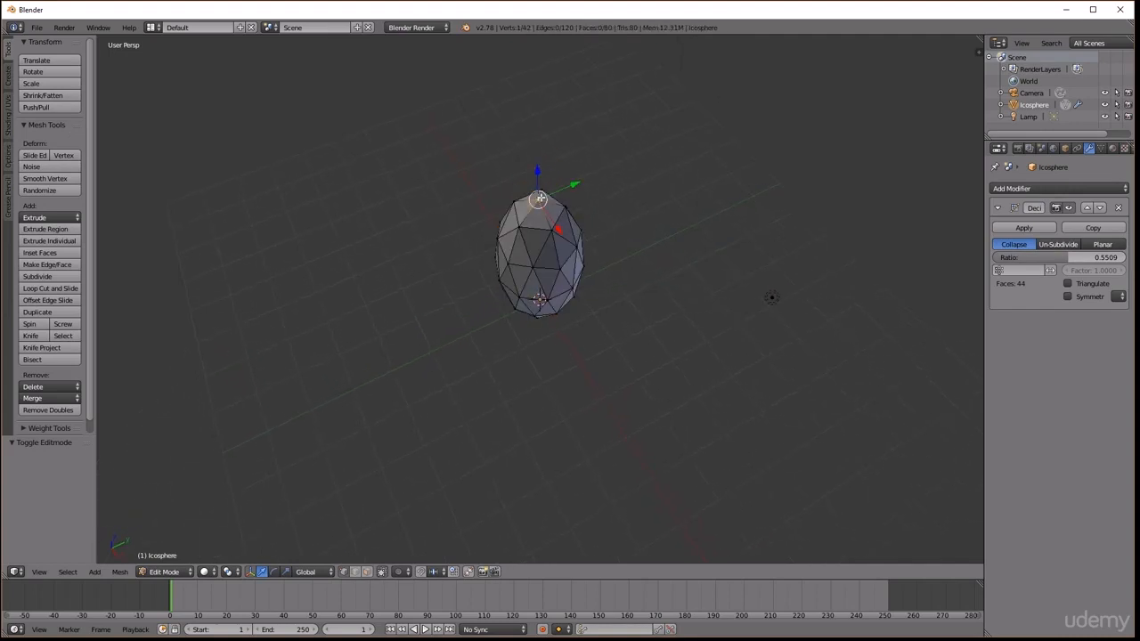
{"action": "left_click_drag", "start_coordinate": [538, 171], "coordinate": [539, 175]}
{"action": "middle_click_drag", "start_coordinate": [539, 175], "coordinate": [585, 121]}
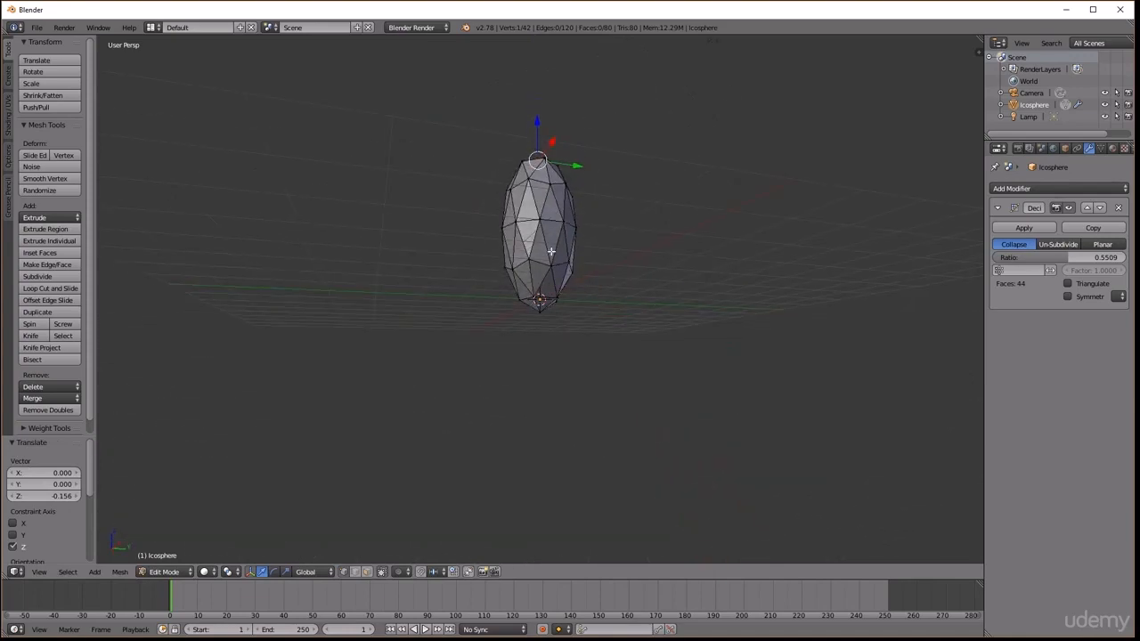
Raise the ico sphere's bottommost vertex by about 0.138 along Z and return to Object Mode
{"action": "right_click", "coordinate": [538, 312]}
{"action": "left_click_drag", "start_coordinate": [544, 278], "coordinate": [544, 266]}
{"action": "middle_click_drag", "start_coordinate": [568, 255], "coordinate": [560, 292]}
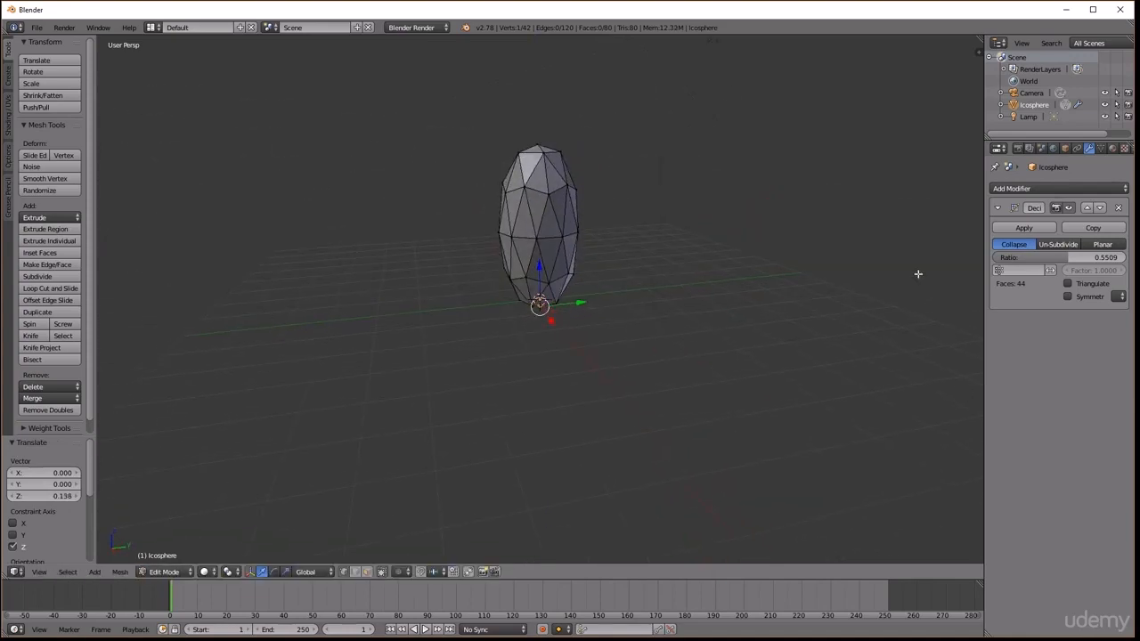
{"action": "key", "text": "Tab"}
{"action": "middle_click_drag", "start_coordinate": [819, 229], "coordinate": [670, 218]}
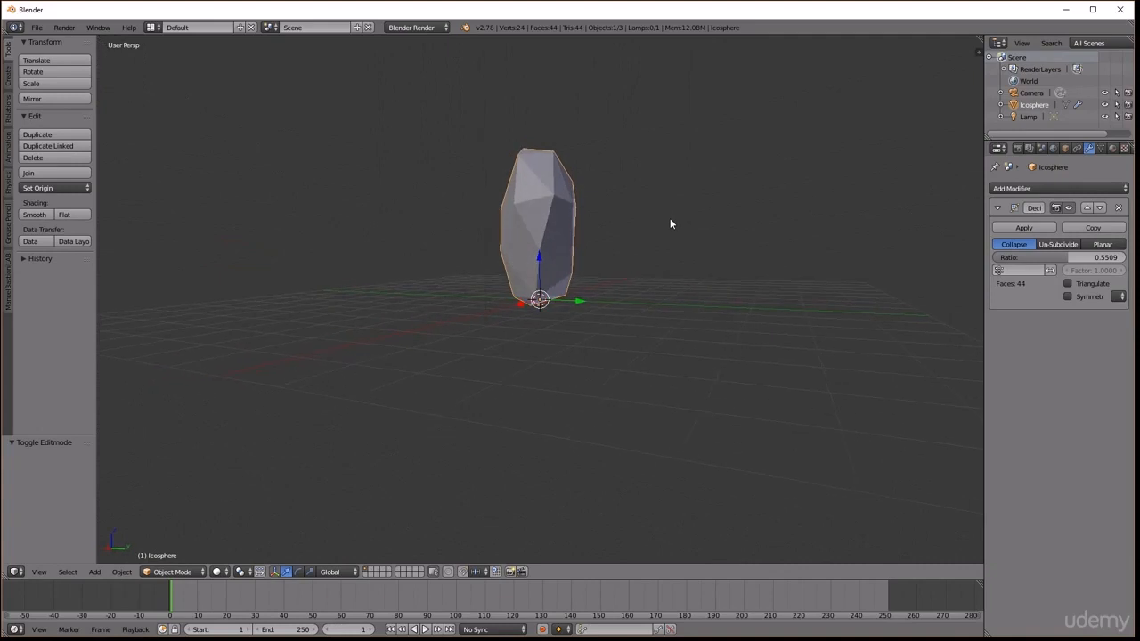
Lower the whole ico sphere mesh slightly along Z in Edit Mode, and return to Object Mode
{"action": "key", "text": "Tab"}
{"action": "key", "text": "a"}
{"action": "key", "text": "a"}
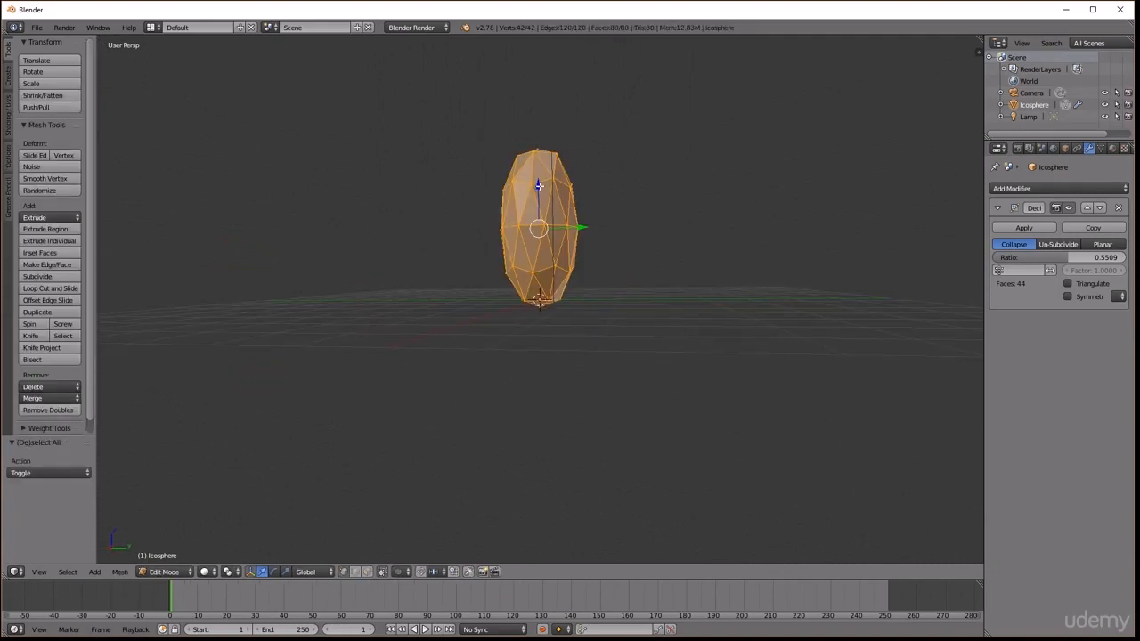
{"action": "left_click_drag", "start_coordinate": [538, 184], "coordinate": [539, 196]}
{"action": "key", "text": "Tab"}
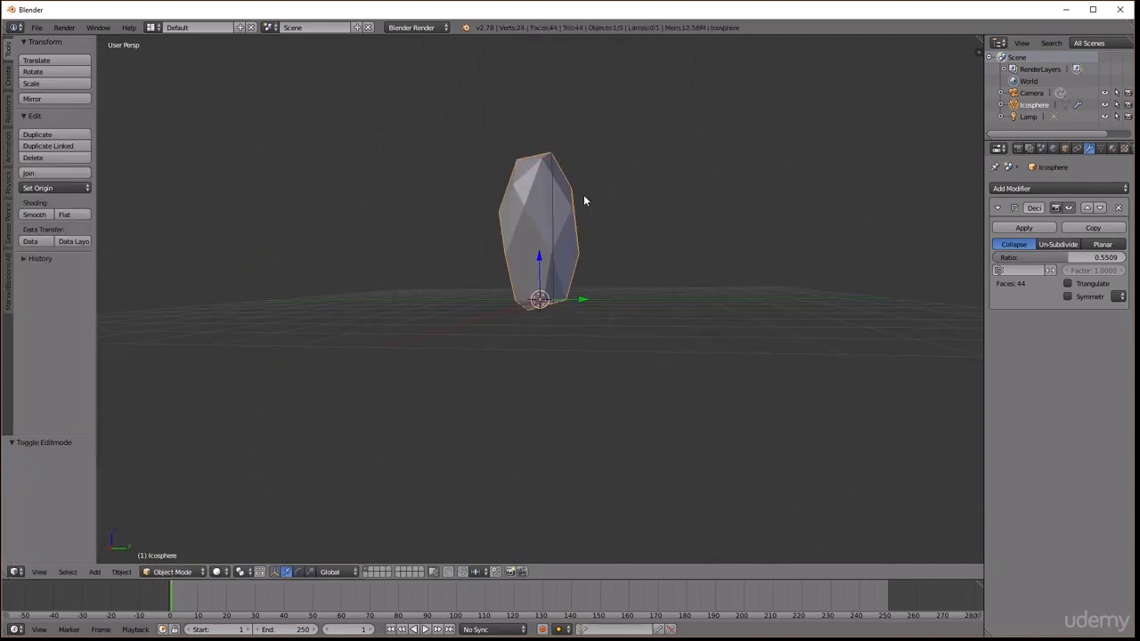
{"action": "mouse_move", "coordinate": [637, 214]}
{"action": "middle_mouse_down"}
{"action": "mouse_move", "coordinate": [623, 246]}
{"action": "mouse_move", "coordinate": [491, 244]}
{"action": "mouse_move", "coordinate": [598, 286]}
{"action": "mouse_move", "coordinate": [683, 239]}
{"action": "mouse_move", "coordinate": [648, 268]}
{"action": "mouse_move", "coordinate": [595, 253]}
{"action": "mouse_move", "coordinate": [605, 239]}
{"action": "middle_mouse_up"}
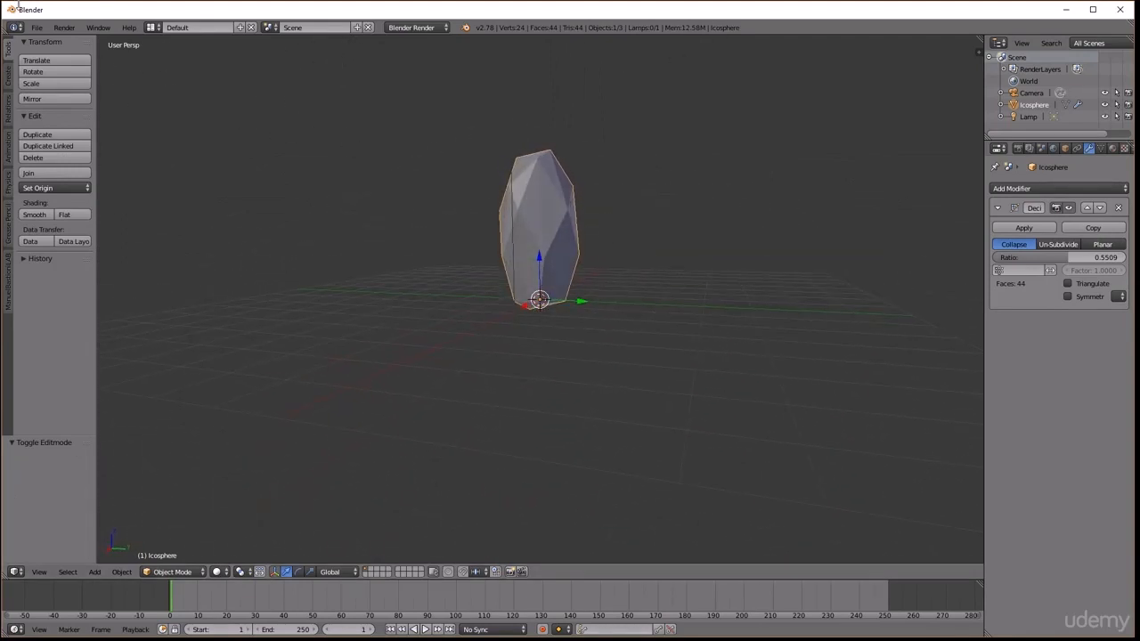
Rename the Icosphere object as Rock_Tall
{"action": "double_click", "coordinate": [1039, 106]}
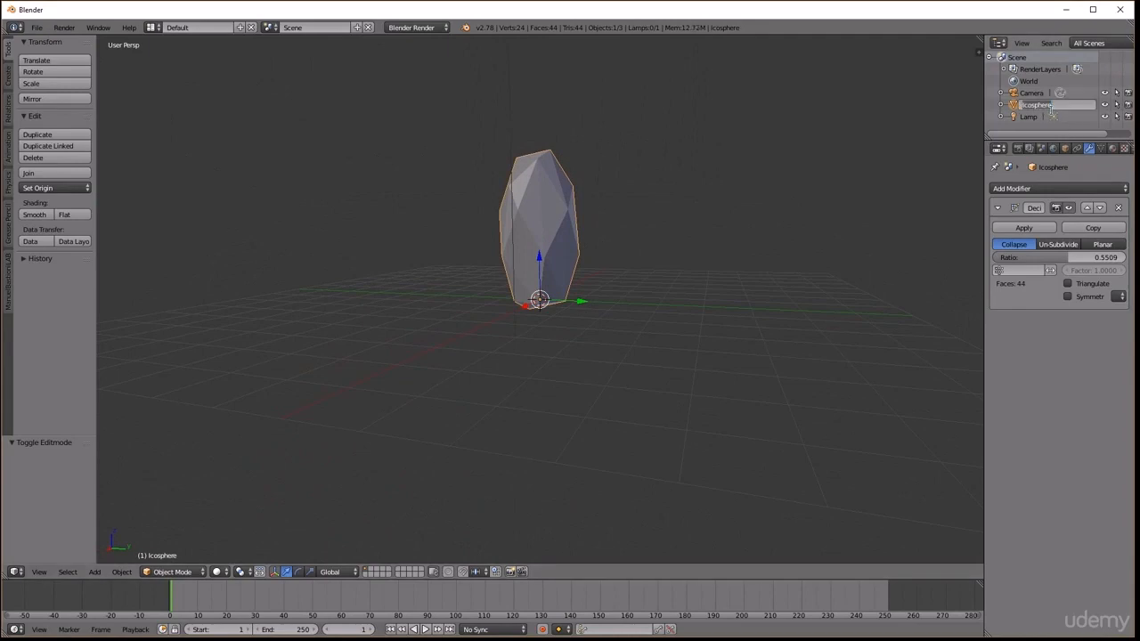
{"action": "key", "text": "BackSpace"}
{"action": "key", "text": "Return"}
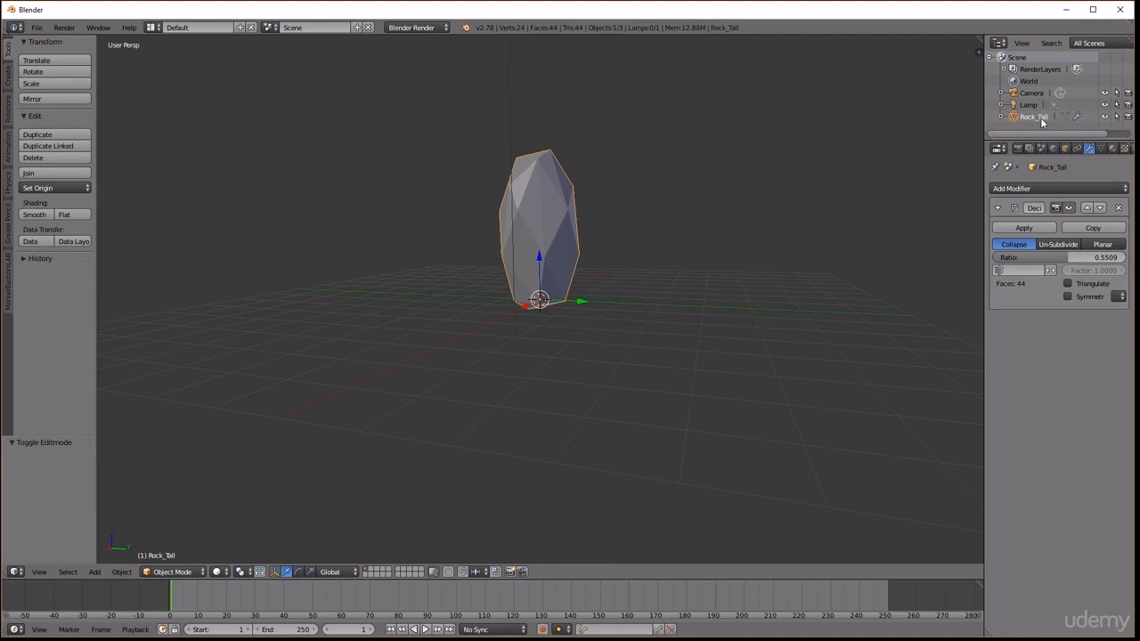
Create a new material for Rock_Tall and name it matRockTall
{"action": "left_click", "coordinate": [1113, 149]}
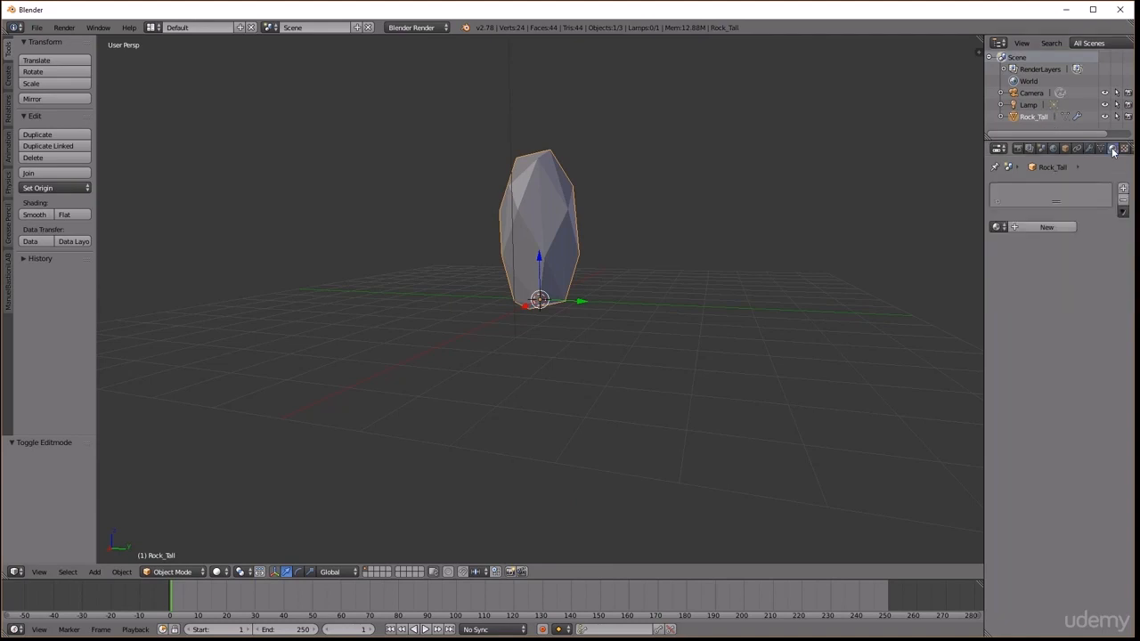
{"action": "left_click", "coordinate": [1042, 228]}
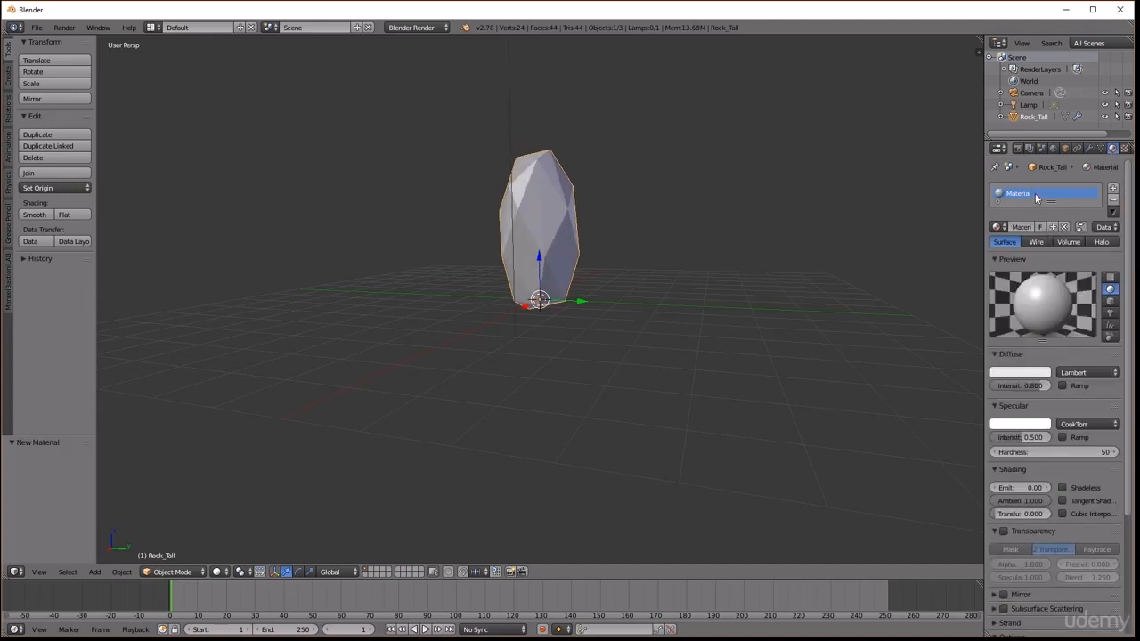
{"action": "double_click", "coordinate": [1036, 198]}
{"action": "type", "text": "matRockTall"}
{"action": "key", "text": "Return"}
Change the diffuse color of matRockTall to a dark brownish orange
{"action": "left_click", "coordinate": [1021, 374]}
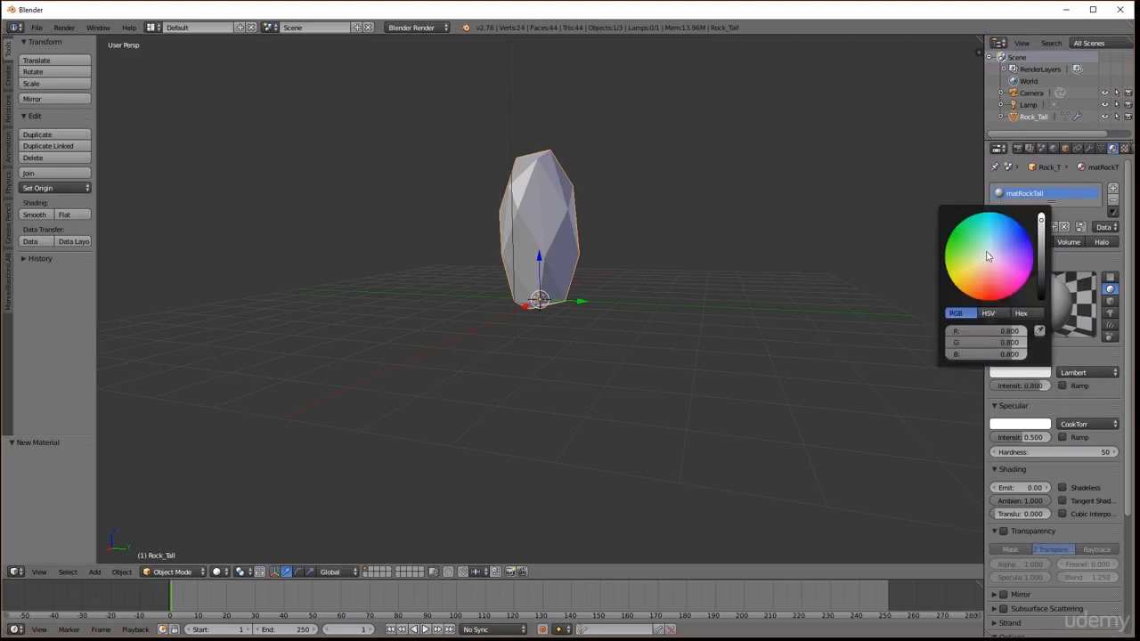
{"action": "left_click_drag", "start_coordinate": [990, 258], "coordinate": [970, 297]}
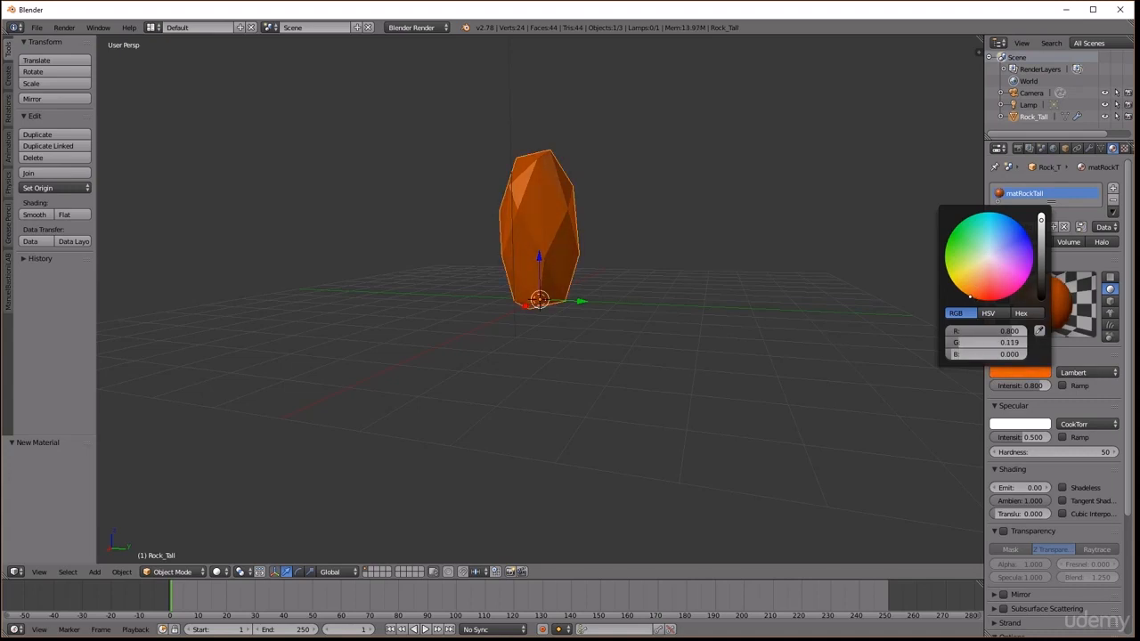
{"action": "left_click_drag", "start_coordinate": [1041, 223], "coordinate": [1041, 244]}
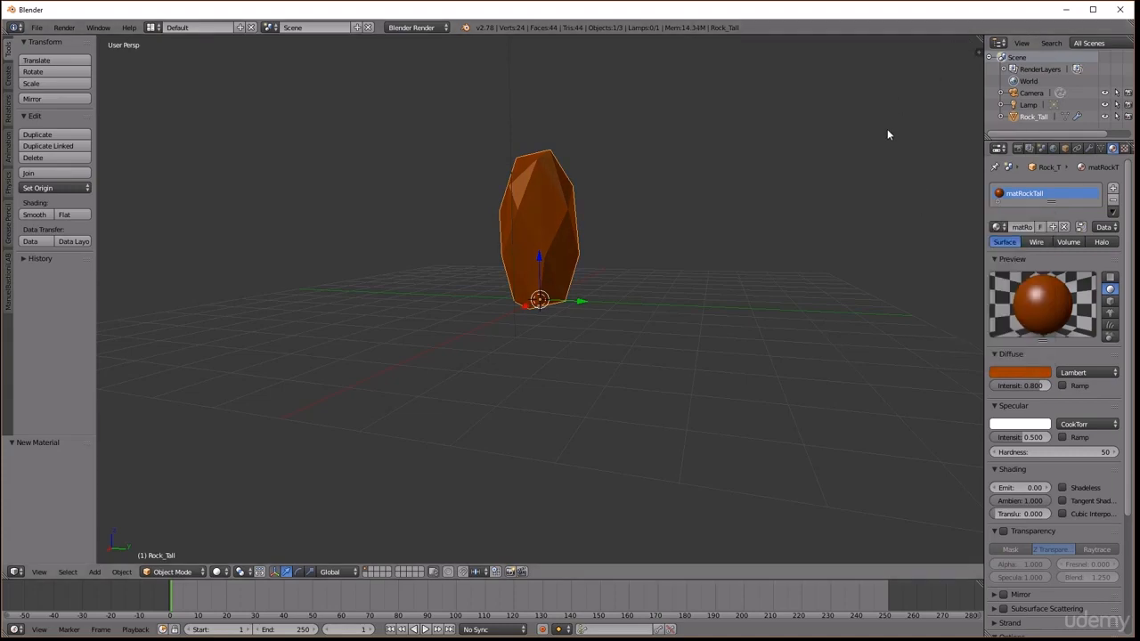
Save the model as Rock_Tall.blend in the Unity project's Models\Rocks folder
{"action": "left_click", "coordinate": [36, 27]}
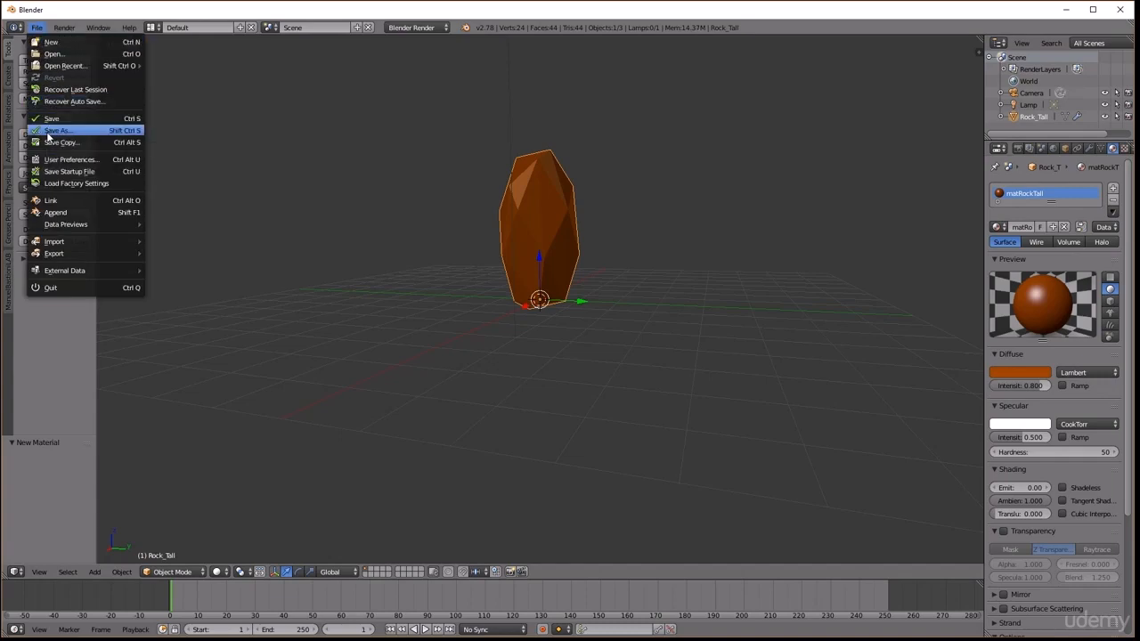
{"action": "left_click", "coordinate": [48, 131]}
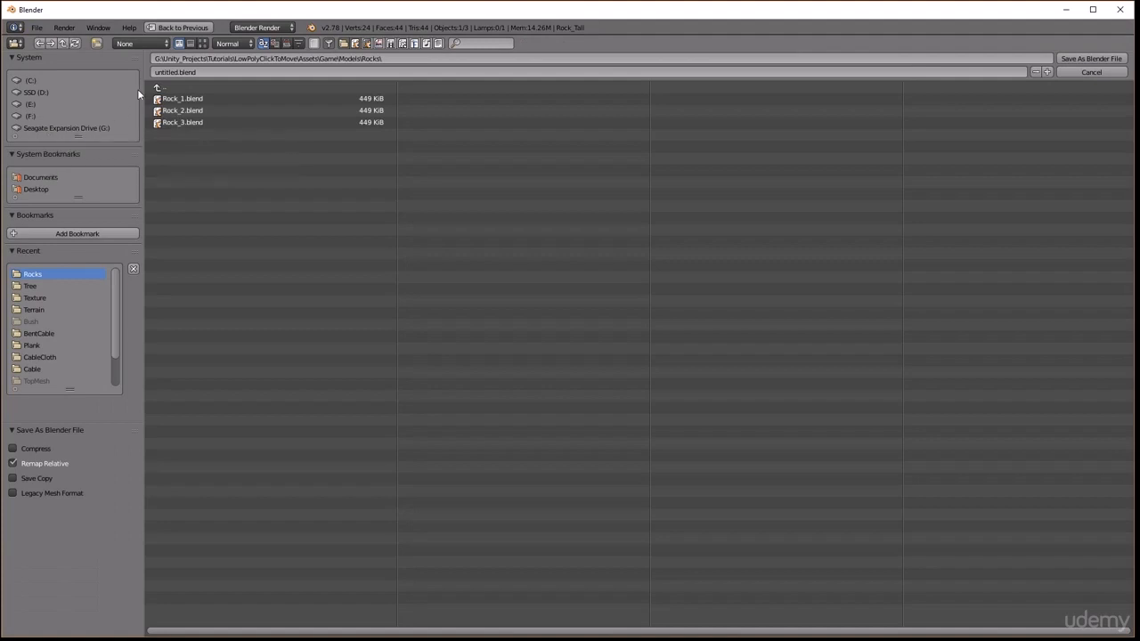
{"action": "left_click", "coordinate": [171, 73]}
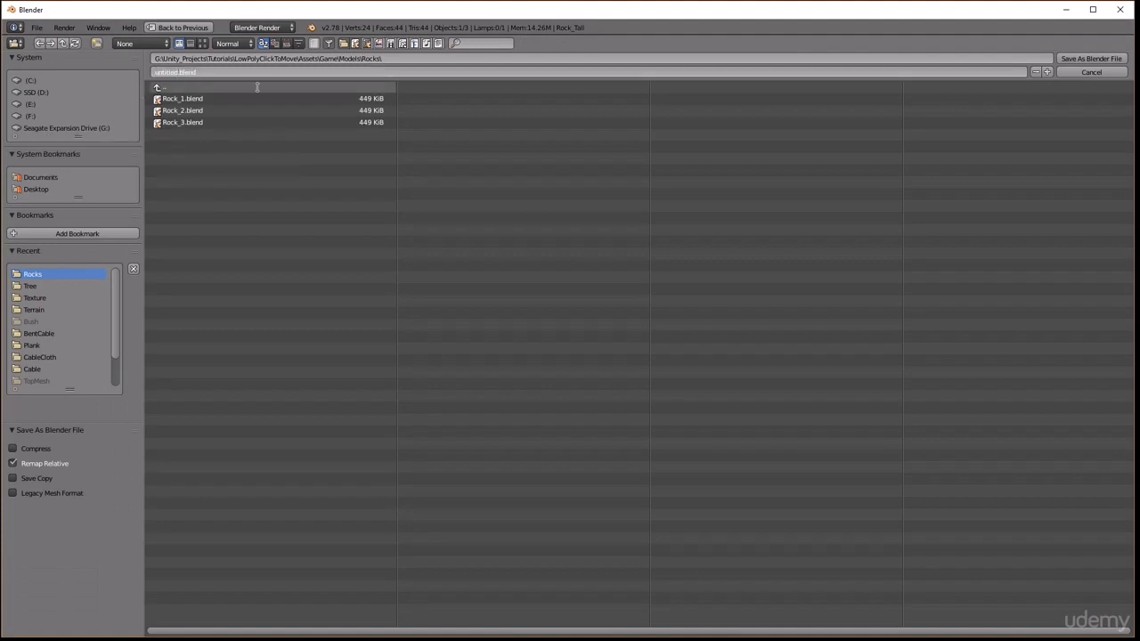
{"action": "key", "text": "shift+Home"}
{"action": "type", "text": "Rock"}
{"action": "key", "text": "Return"}
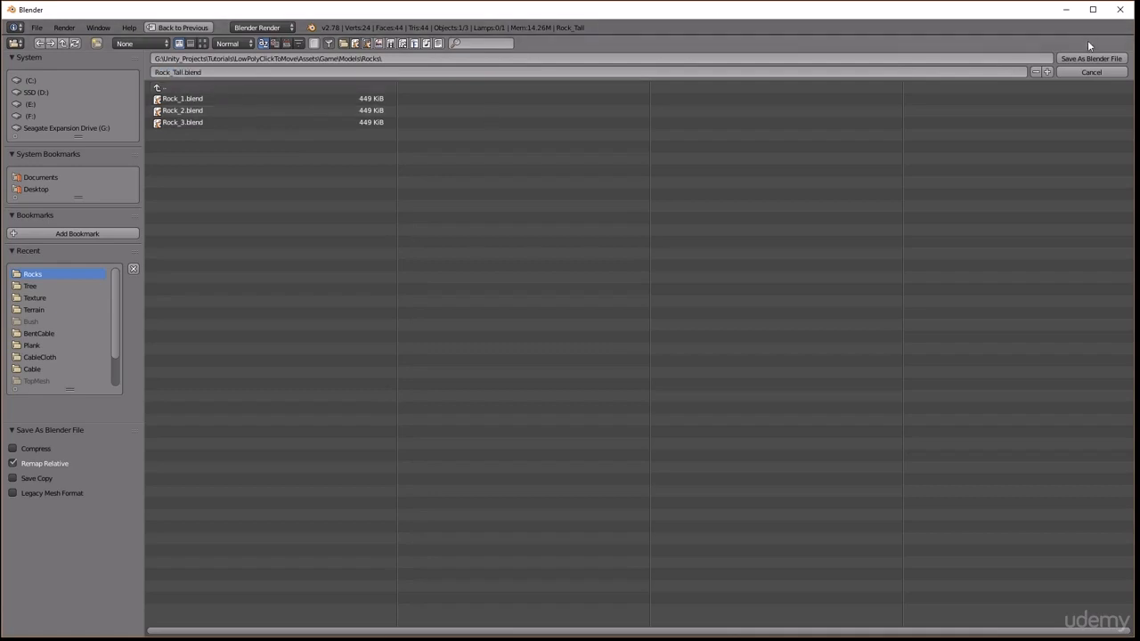
{"action": "left_click", "coordinate": [1101, 59]}
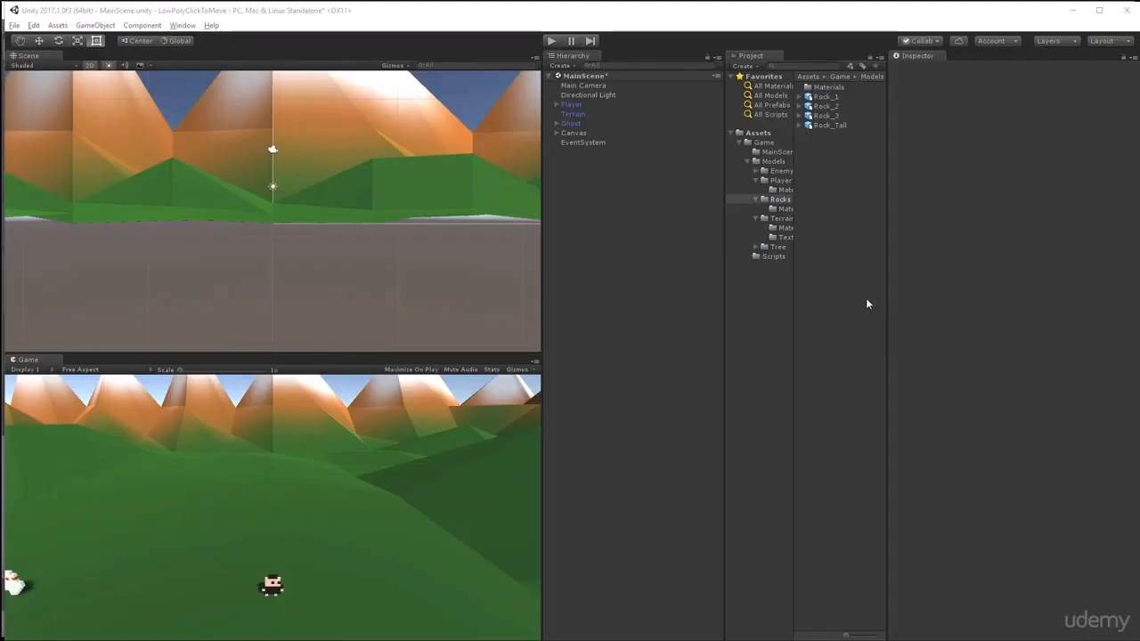
Switch to Unity, add the Rock_Tall model to MainScene, and turn off 2D mode in the Scene view
{"action": "left_click_drag", "start_coordinate": [830, 125], "coordinate": [614, 196]}
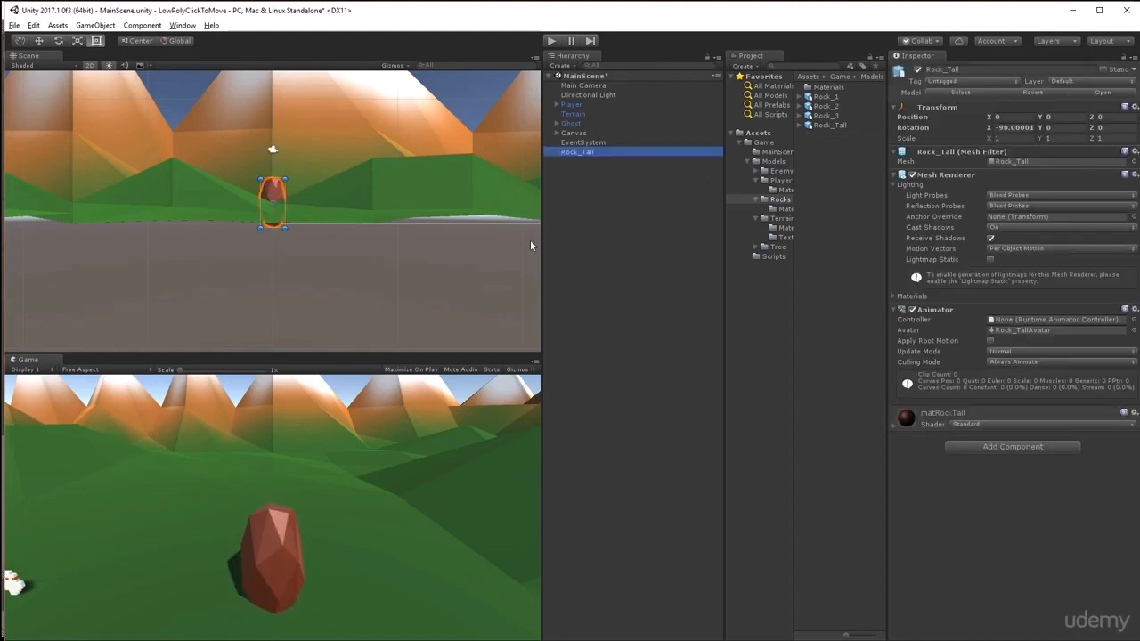
{"action": "left_click", "coordinate": [89, 65]}
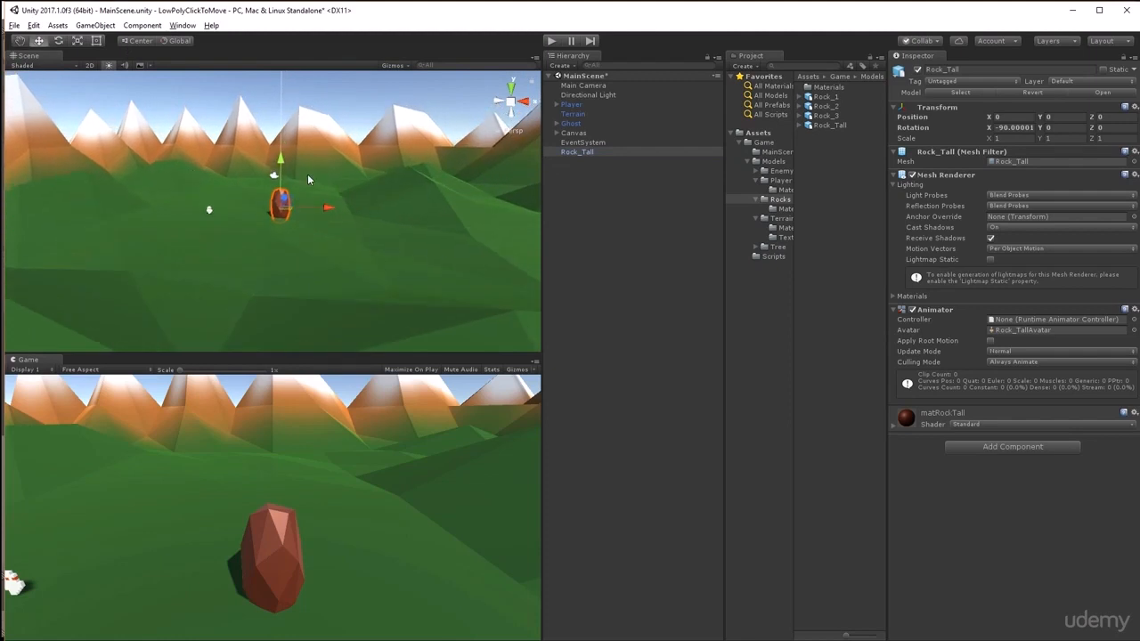
Move Rock_Tall across the terrain to about X -11.5, Z 11.7
{"action": "middle_click_drag", "start_coordinate": [308, 185], "coordinate": [371, 260]}
{"action": "scroll", "coordinate": [312, 222], "scroll_direction": "up", "scroll_amount": 3}
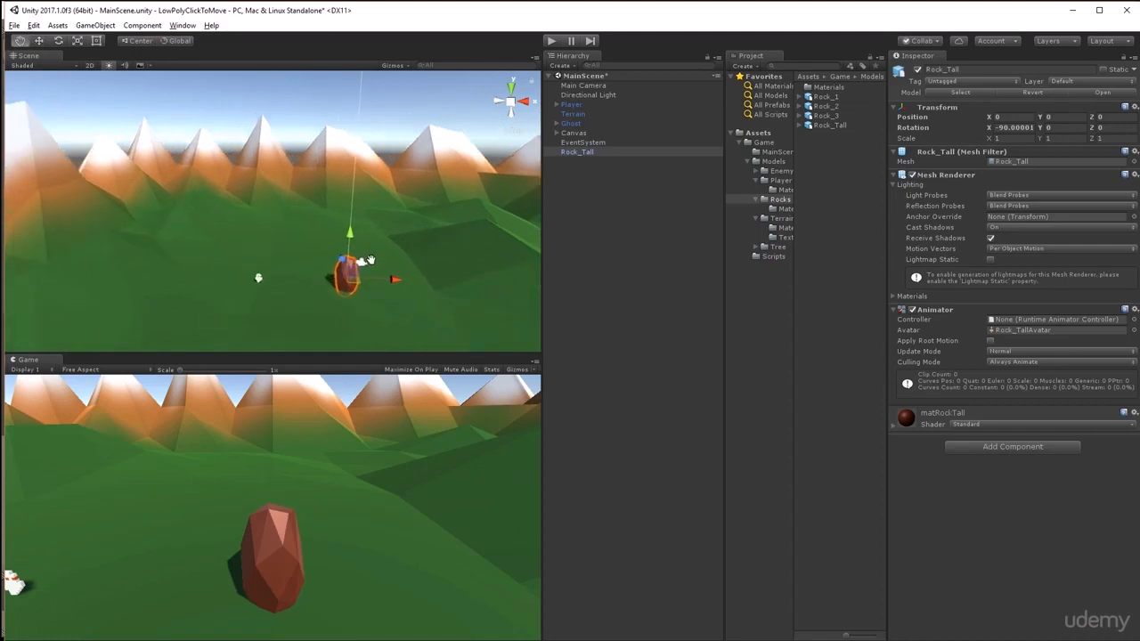
{"action": "right_click_drag", "start_coordinate": [371, 260], "coordinate": [241, 244]}
{"action": "left_click_drag", "start_coordinate": [171, 251], "coordinate": [134, 251]}
{"action": "right_click_drag", "start_coordinate": [228, 239], "coordinate": [129, 214]}
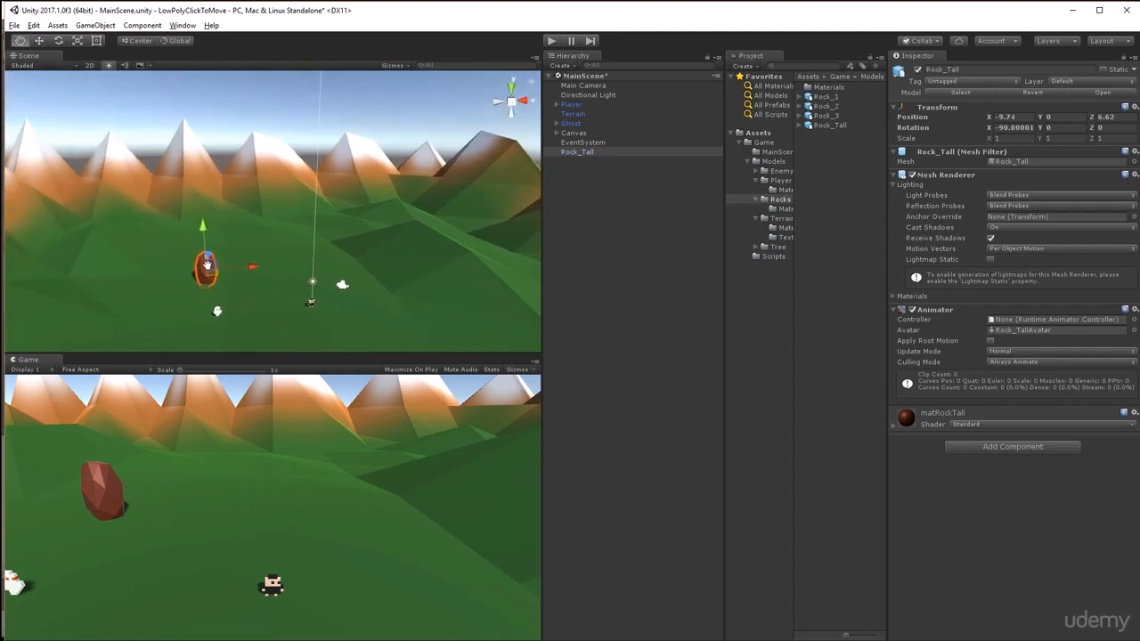
{"action": "right_click_drag", "start_coordinate": [191, 235], "coordinate": [252, 253]}
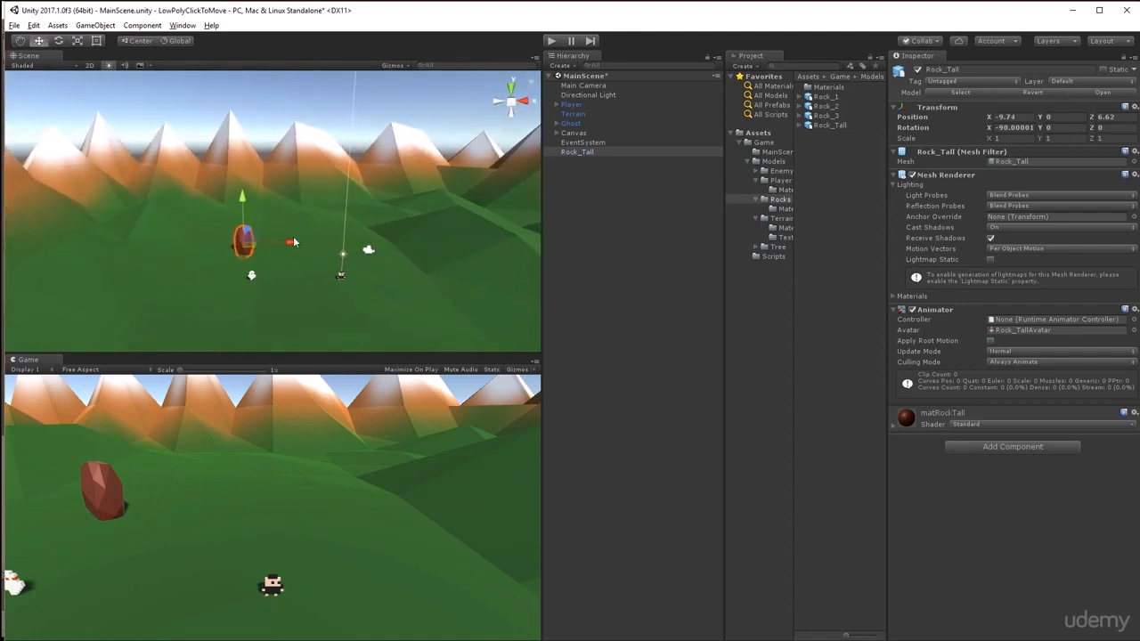
{"action": "left_click", "coordinate": [584, 152]}
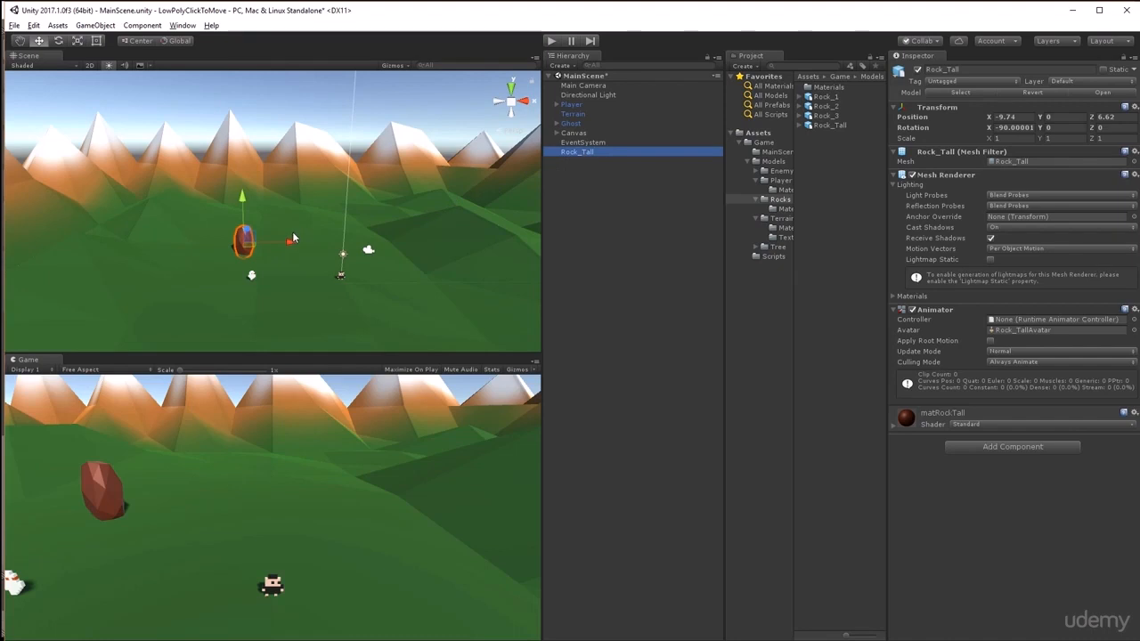
{"action": "middle_click_drag", "start_coordinate": [274, 228], "coordinate": [231, 276]}
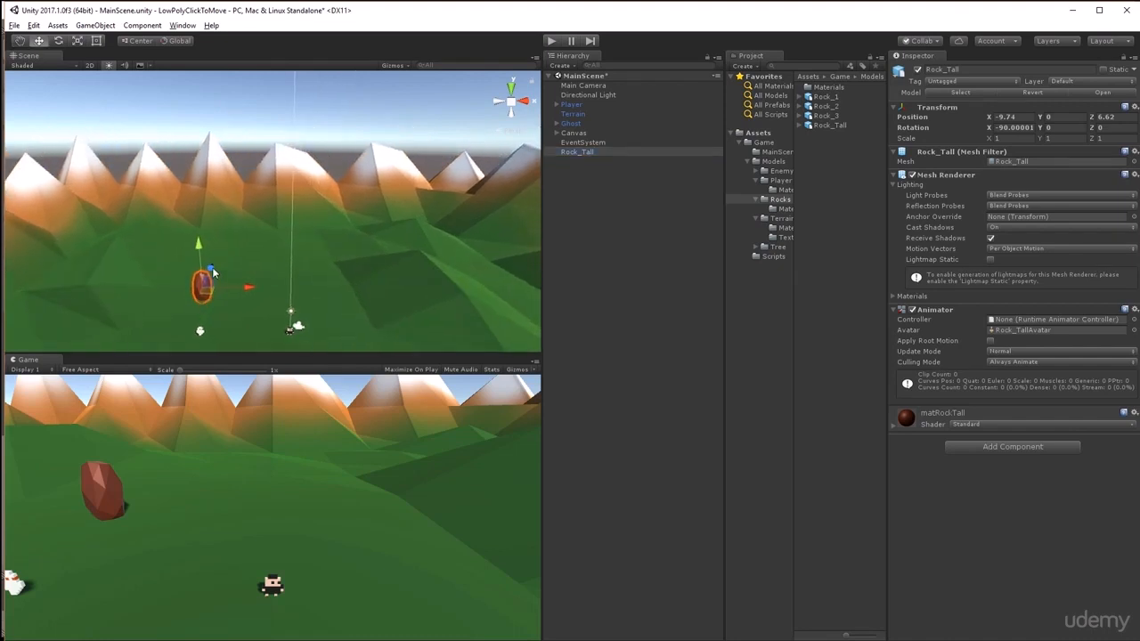
{"action": "left_click_drag", "start_coordinate": [212, 268], "coordinate": [247, 269]}
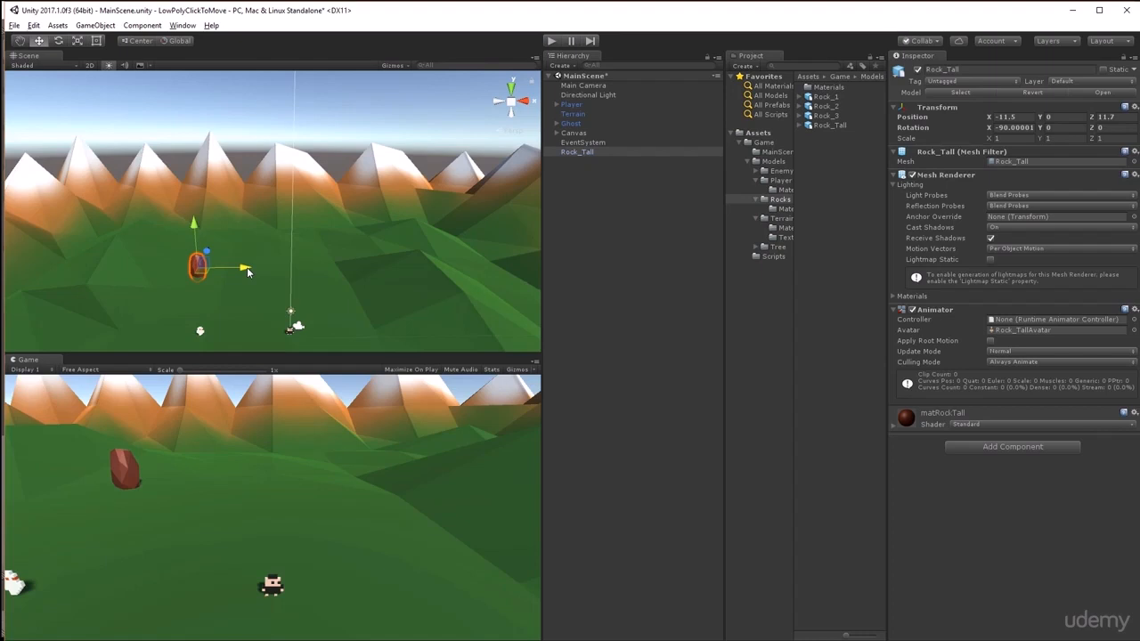
Duplicate Rock_Tall and move the copy beside the original, to about X -7.44, Z 13.99
{"action": "left_click", "coordinate": [577, 153]}
{"action": "left_click", "coordinate": [580, 168]}
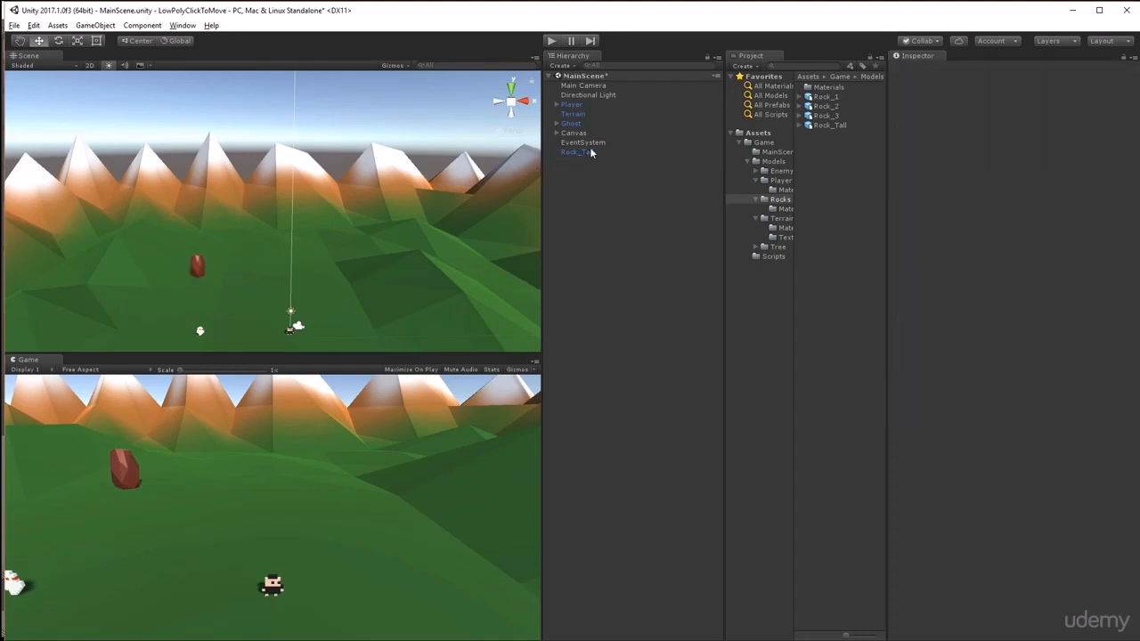
{"action": "left_click", "coordinate": [590, 153]}
{"action": "key", "text": "ctrl+d"}
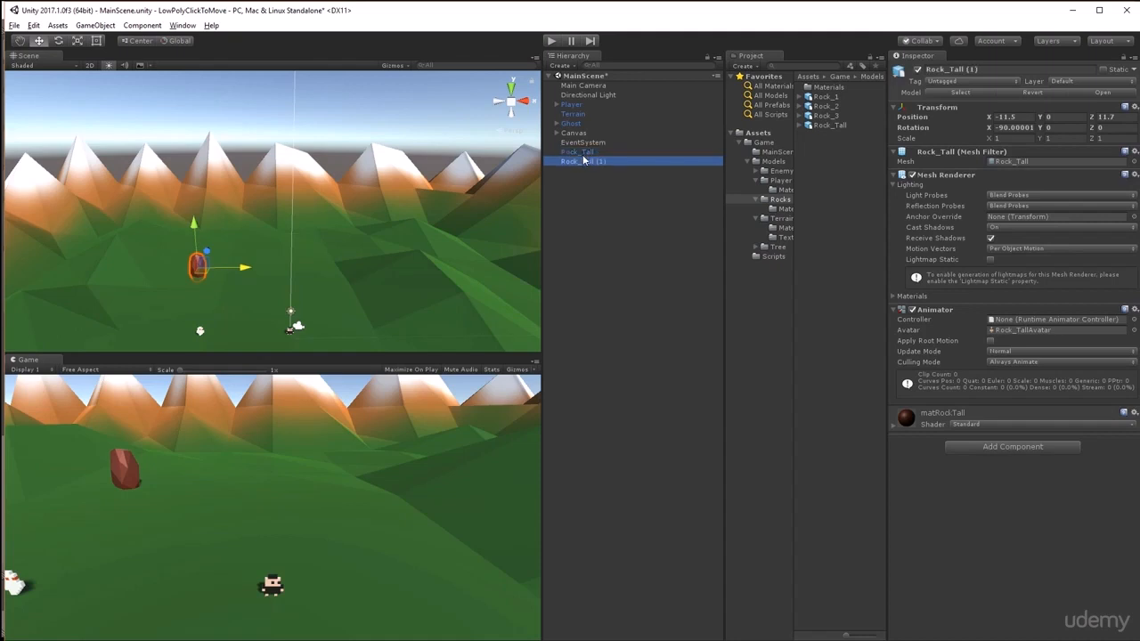
{"action": "left_click_drag", "start_coordinate": [247, 270], "coordinate": [235, 242]}
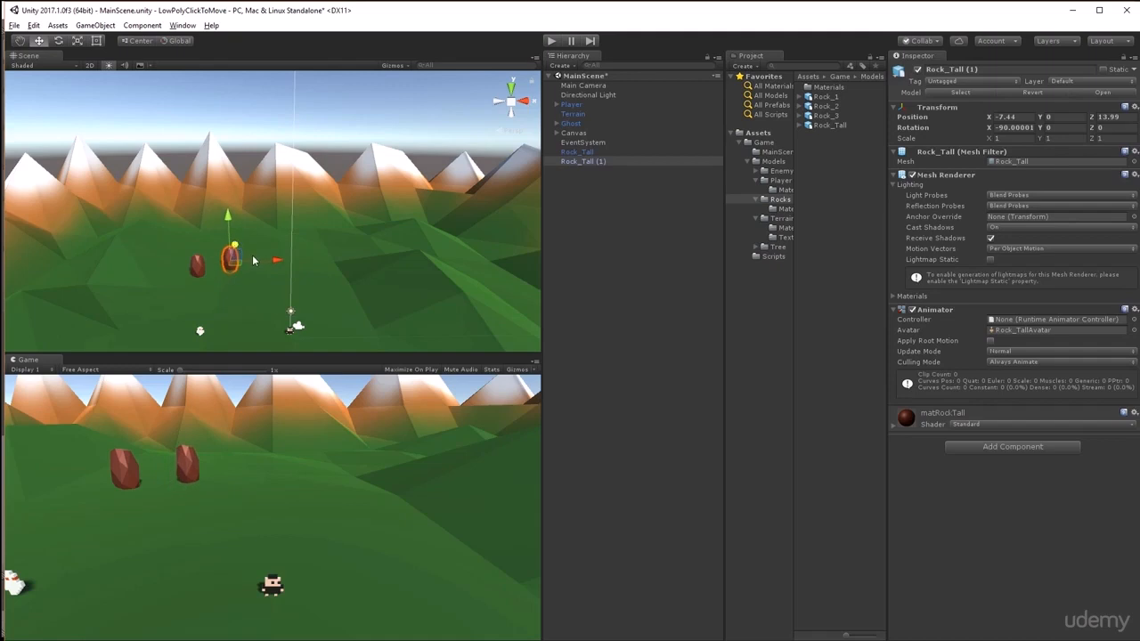
Duplicate Rock_Tall (1) and move the copy forward and across to continue the ring of tall rocks
{"action": "left_click", "coordinate": [599, 164]}
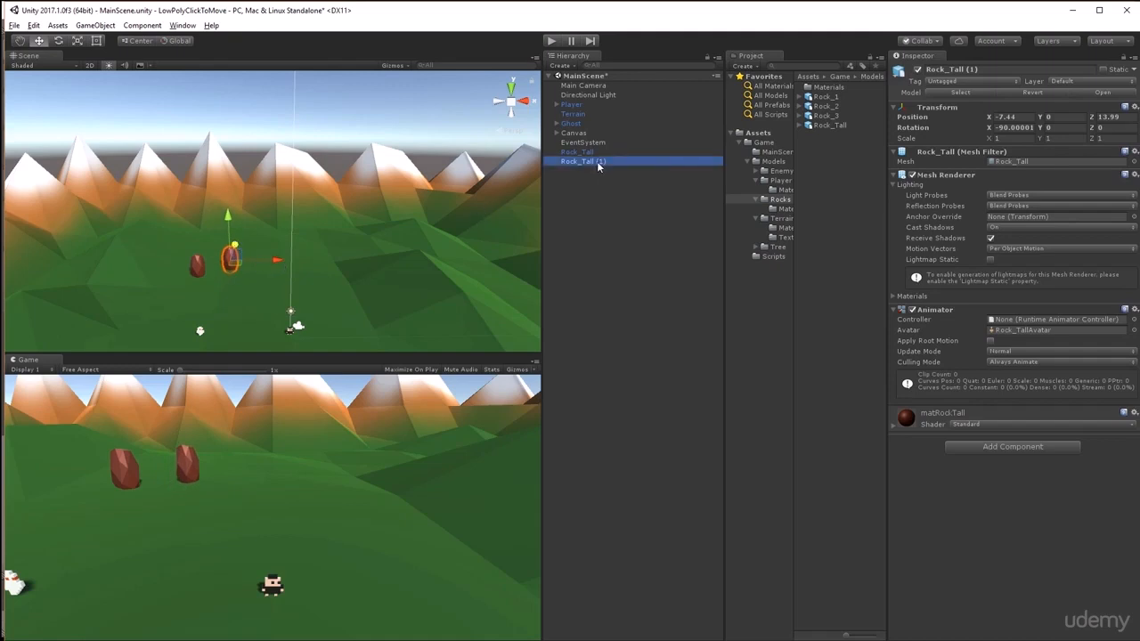
{"action": "key", "text": "ctrl+d"}
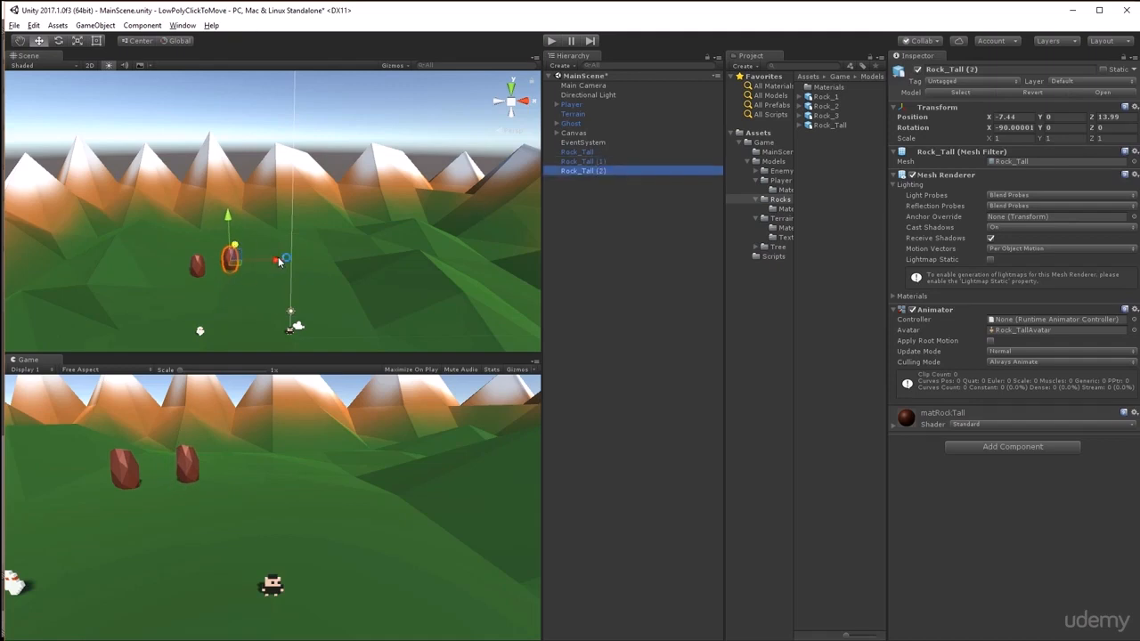
{"action": "left_click_drag", "start_coordinate": [278, 260], "coordinate": [248, 283]}
{"action": "left_click_drag", "start_coordinate": [288, 217], "coordinate": [285, 287]}
Make two more Rock_Tall copies and place them at about X -11.71, Z 6.89 and X -6.11, Z 5.6
{"action": "left_click", "coordinate": [584, 170]}
{"action": "key", "text": "ctrl+d"}
{"action": "left_click", "coordinate": [587, 180]}
{"action": "key", "text": "ctrl+d"}
{"action": "left_click", "coordinate": [583, 180]}
{"action": "left_click", "coordinate": [278, 253]}
{"action": "left_click_drag", "start_coordinate": [287, 239], "coordinate": [309, 256]}
Move the Ghost into the middle of the tall rocks, to about X -7.32, Z 9
{"action": "left_click", "coordinate": [582, 125]}
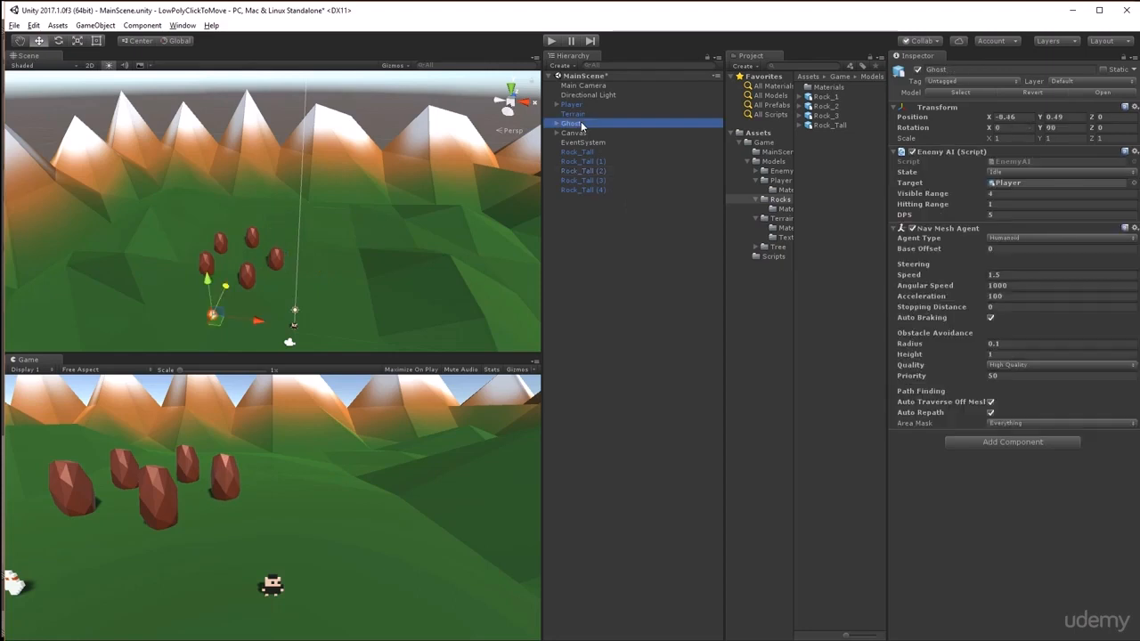
{"action": "left_click_drag", "start_coordinate": [227, 279], "coordinate": [294, 278]}
{"action": "scroll", "coordinate": [254, 245], "scroll_direction": "up", "scroll_amount": 3}
{"action": "left_click_drag", "start_coordinate": [255, 224], "coordinate": [261, 231]}
{"action": "left_click", "coordinate": [607, 187]}
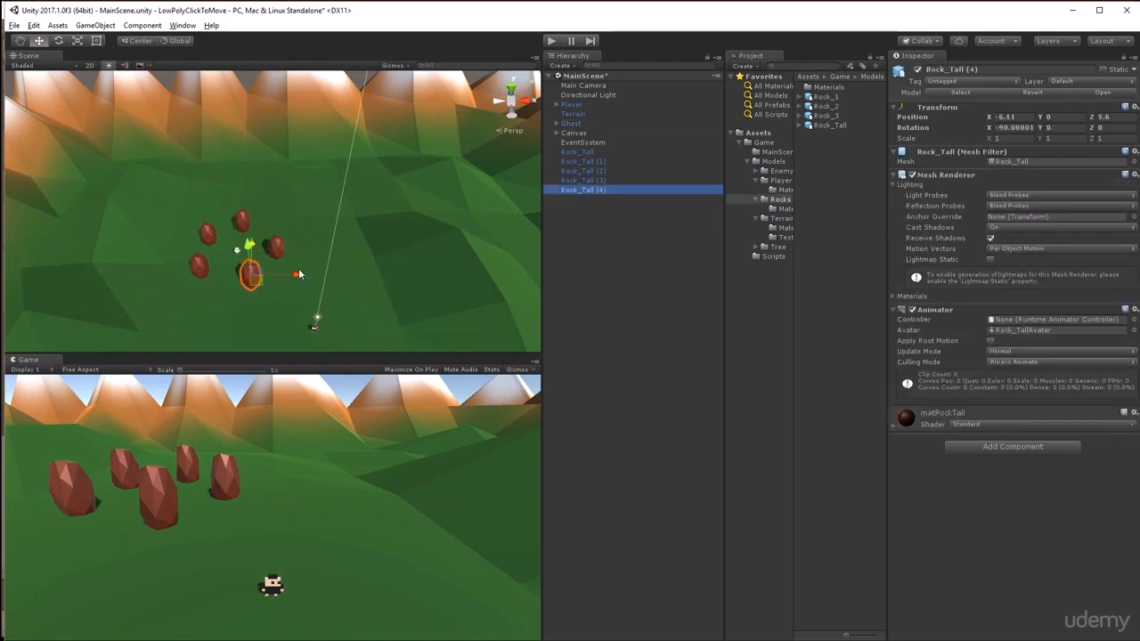
{"action": "left_click", "coordinate": [571, 123]}
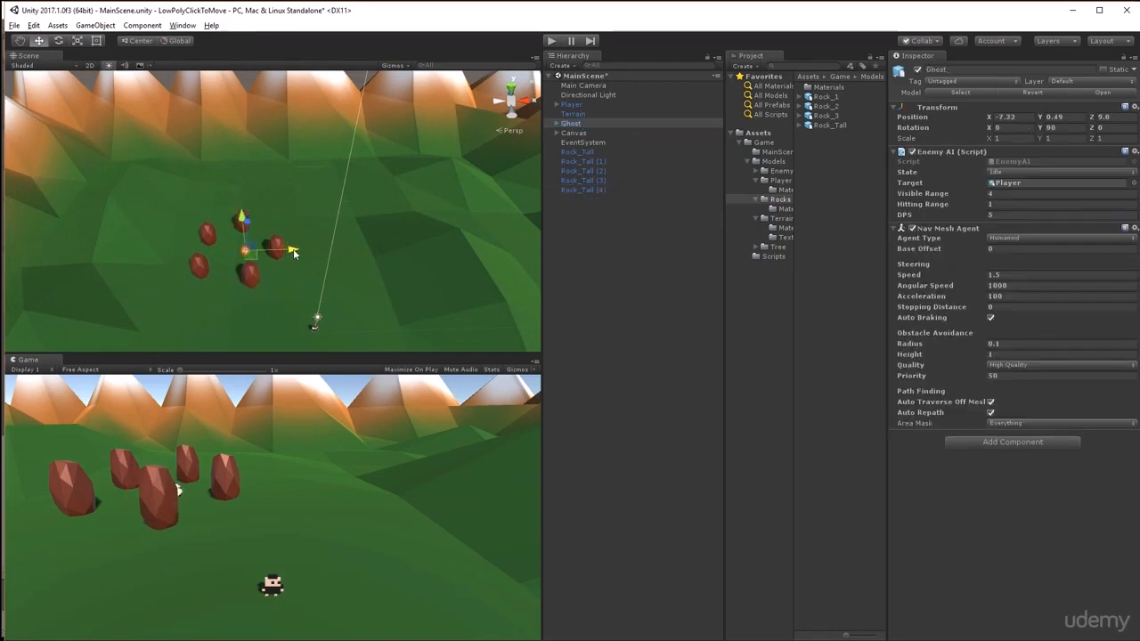
{"action": "left_click_drag", "start_coordinate": [261, 209], "coordinate": [314, 194], "text": "alt"}
Adjust the ring spacing by moving Rock_Tall (2) to about X -3.25, Z 10.38 and Rock_Tall (4) to about X -5.84, Z 6.33
{"action": "left_click", "coordinate": [579, 189]}
{"action": "left_click", "coordinate": [579, 180]}
{"action": "left_click", "coordinate": [581, 171]}
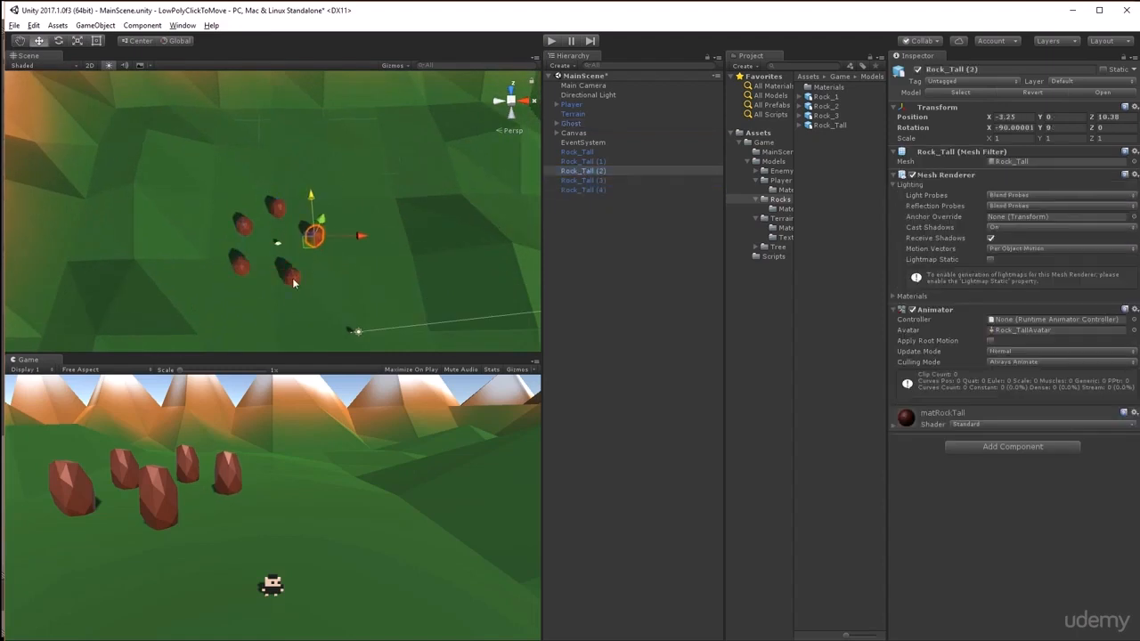
{"action": "left_click", "coordinate": [293, 278]}
{"action": "left_click_drag", "start_coordinate": [338, 276], "coordinate": [344, 276]}
{"action": "left_click_drag", "start_coordinate": [294, 234], "coordinate": [293, 227]}
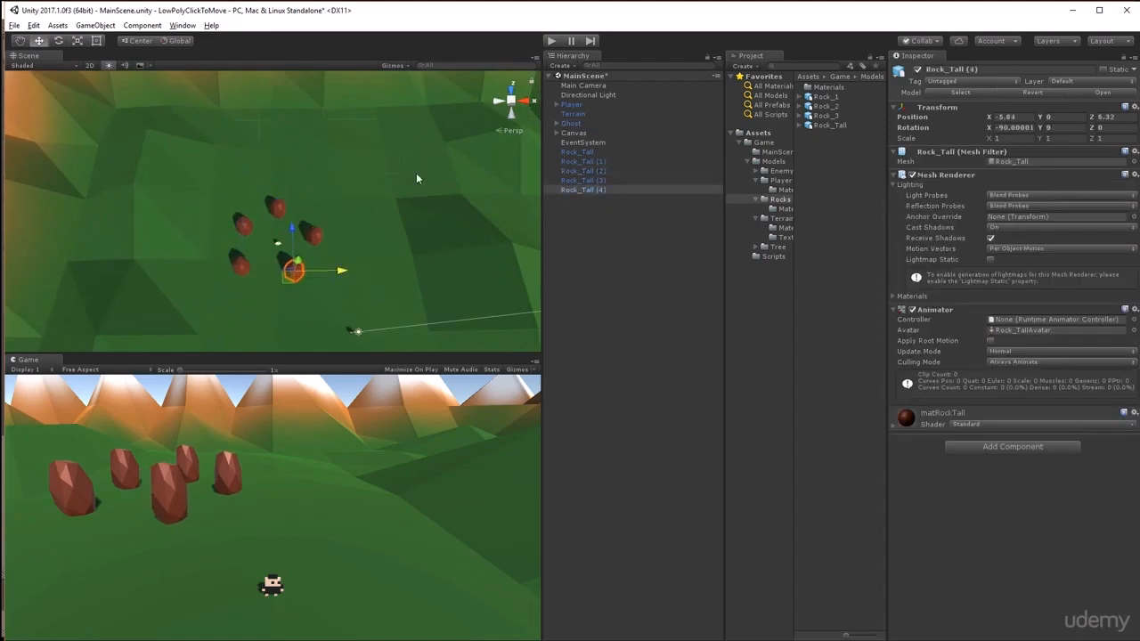
Vary the Y rotation of the four Rock_Tall copies, with Rock_Tall (1) at about -20 and Rock_Tall (4) at about 25 degrees
{"action": "left_click", "coordinate": [595, 165]}
{"action": "left_click_drag", "start_coordinate": [1042, 131], "coordinate": [555, 139]}
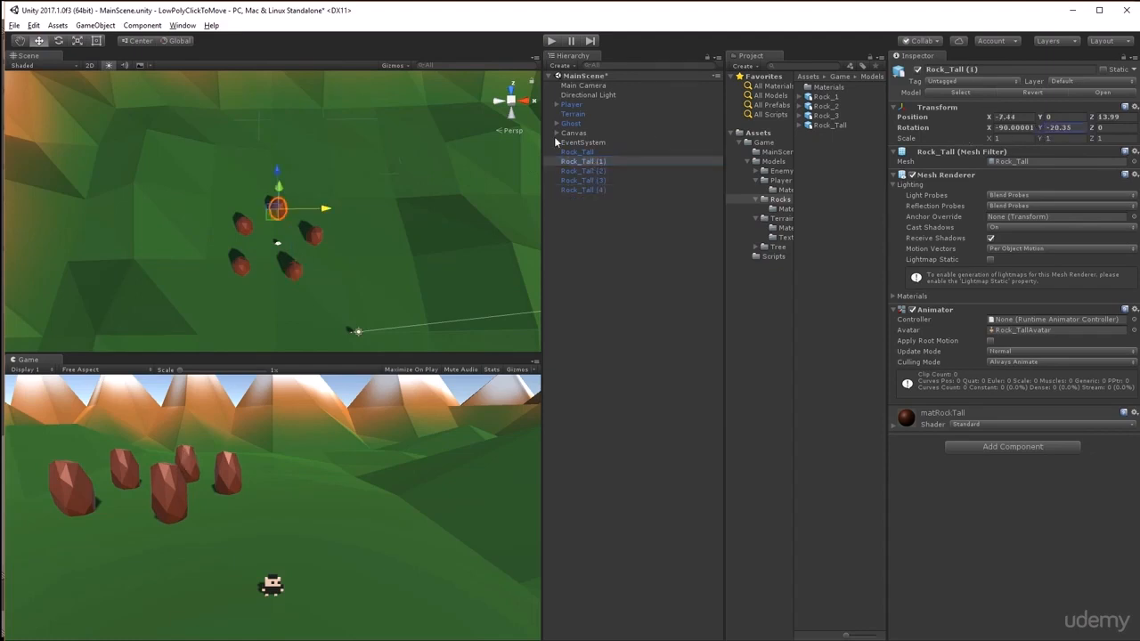
{"action": "left_click", "coordinate": [595, 174]}
{"action": "left_click_drag", "start_coordinate": [1040, 129], "coordinate": [653, 147]}
{"action": "left_click", "coordinate": [583, 180]}
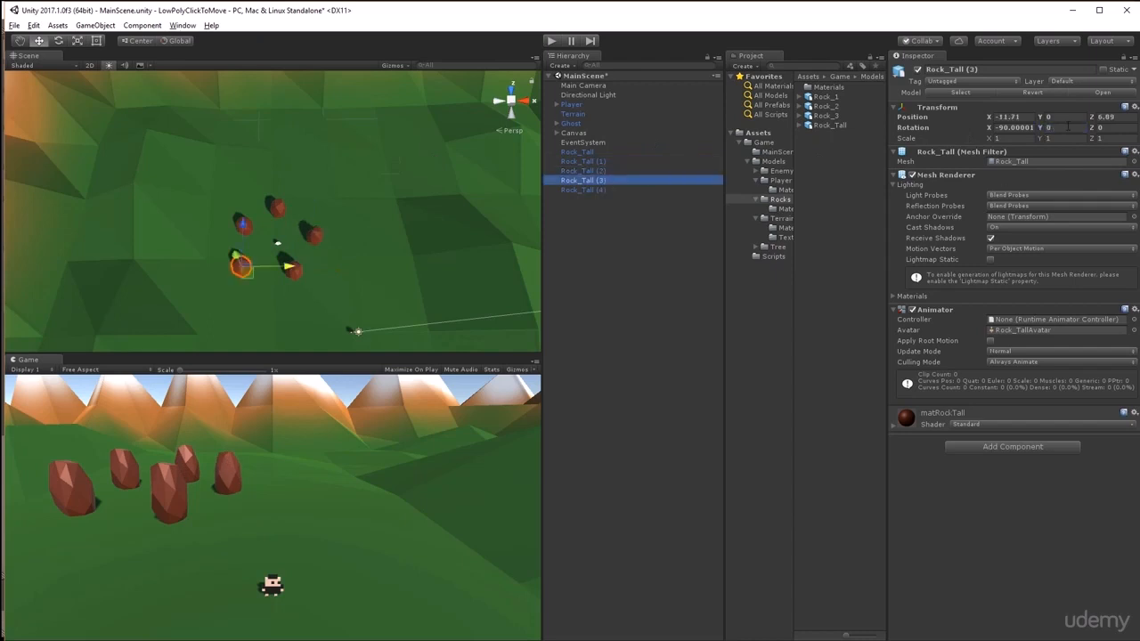
{"action": "left_click_drag", "start_coordinate": [1041, 129], "coordinate": [980, 134]}
{"action": "left_click", "coordinate": [595, 190]}
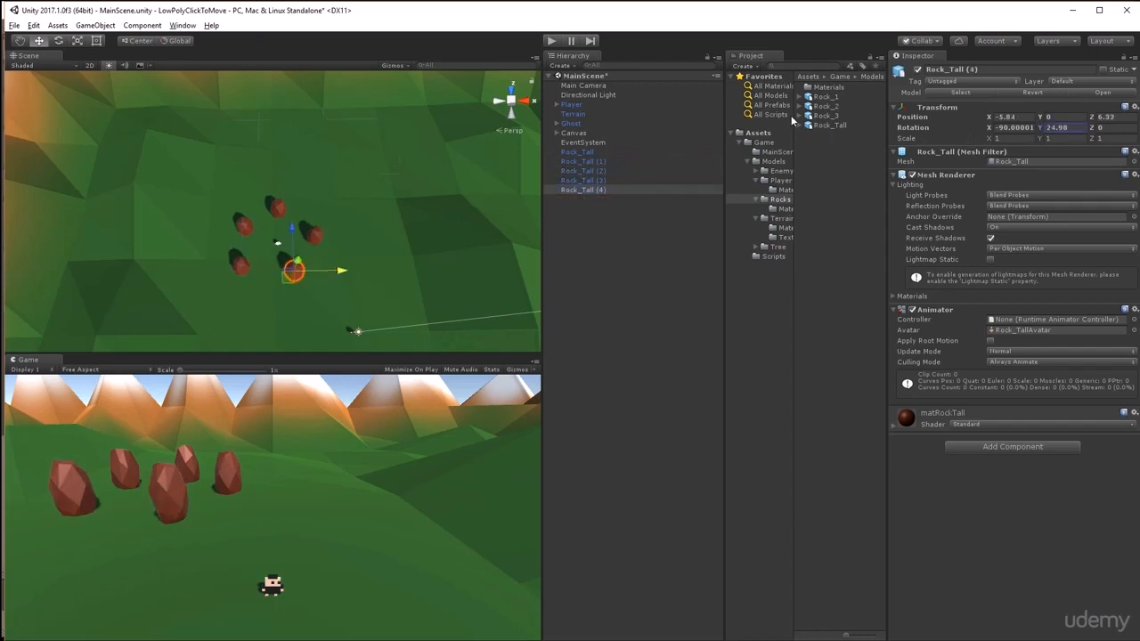
Add the Rock_1 model to the scene and place it in front of the tall rocks at about X -8.21, Y 0.14, Z 4.02
{"action": "left_click_drag", "start_coordinate": [823, 100], "coordinate": [635, 231]}
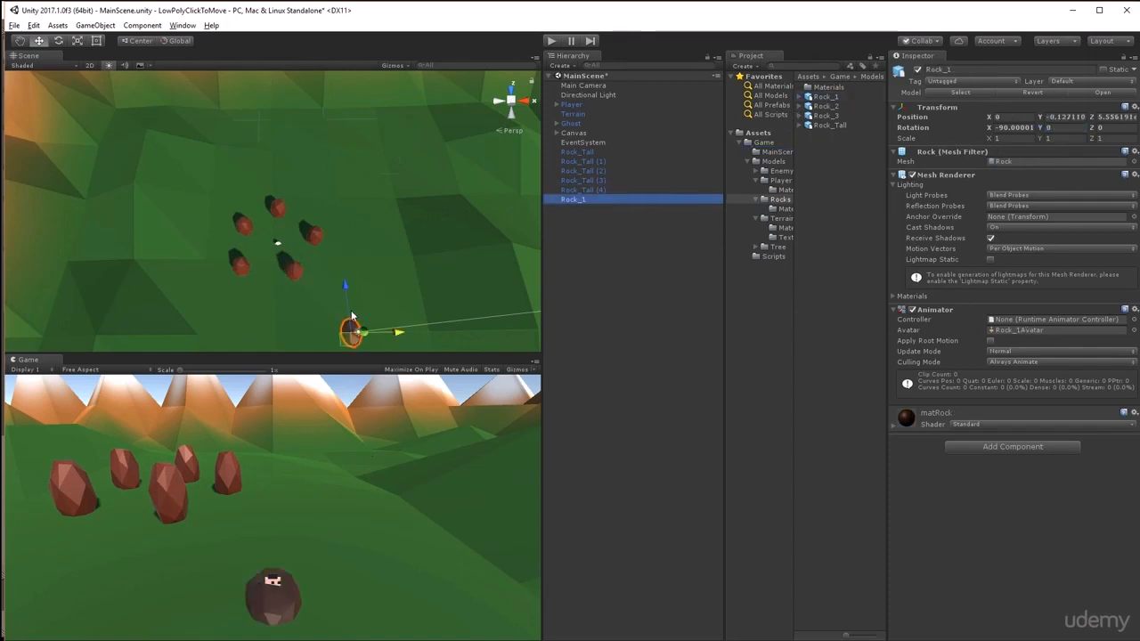
{"action": "left_click_drag", "start_coordinate": [345, 288], "coordinate": [88, 284]}
{"action": "left_click_drag", "start_coordinate": [42, 235], "coordinate": [33, 239]}
{"action": "left_click_drag", "start_coordinate": [77, 270], "coordinate": [112, 294]}
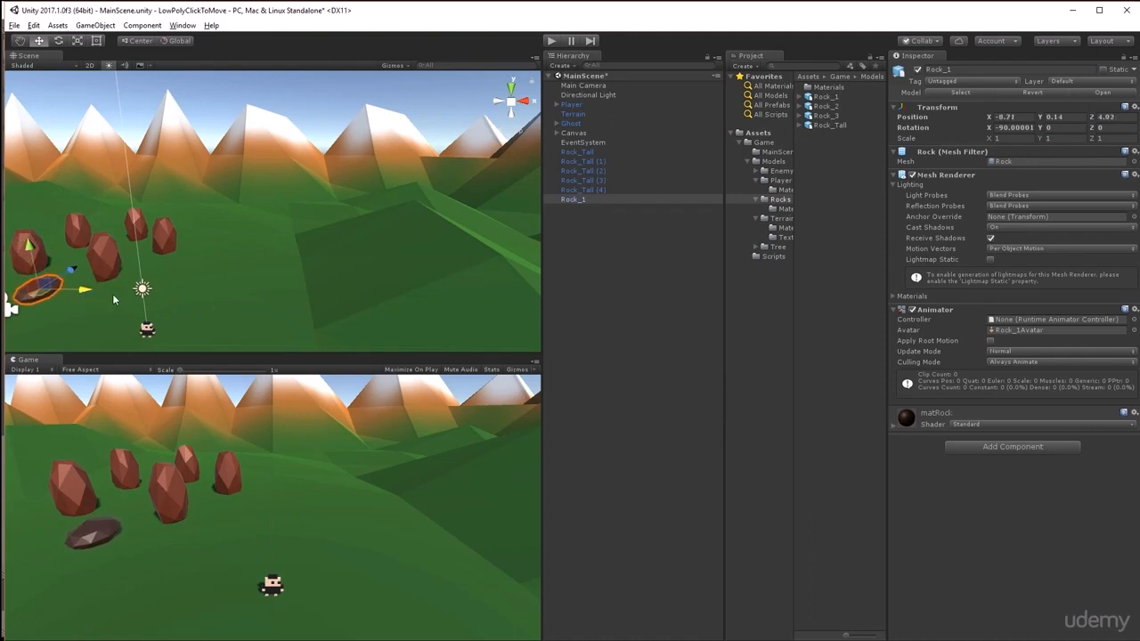
Compare the matRockTall and matRock materials and assign matRock to the original Rock_Tall
{"action": "left_click", "coordinate": [590, 152]}
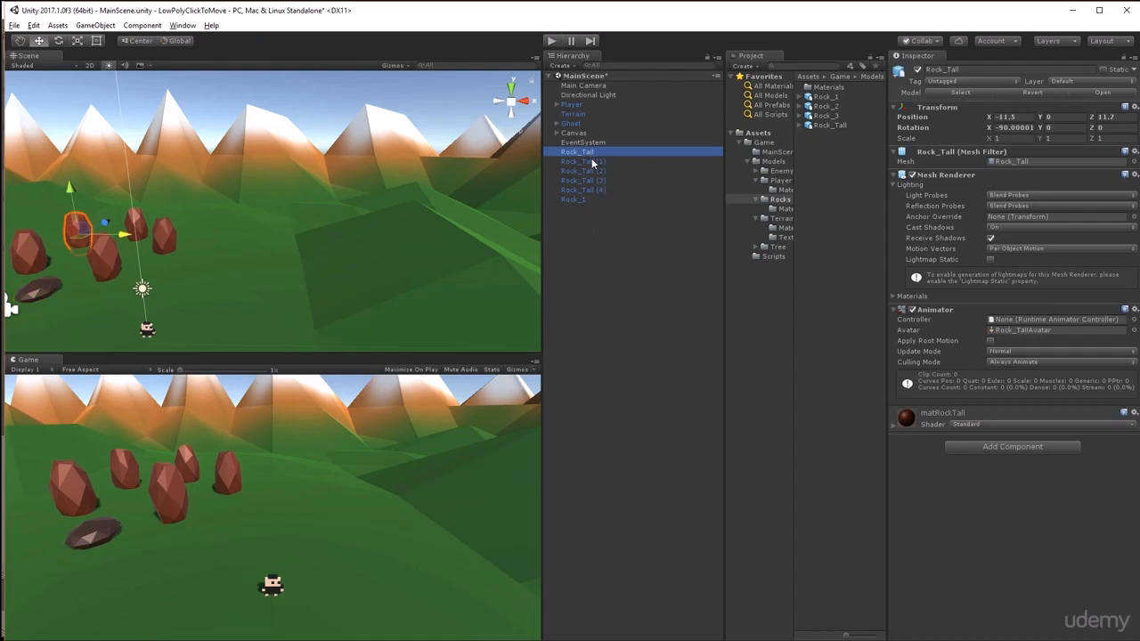
{"action": "left_click", "coordinate": [1036, 329]}
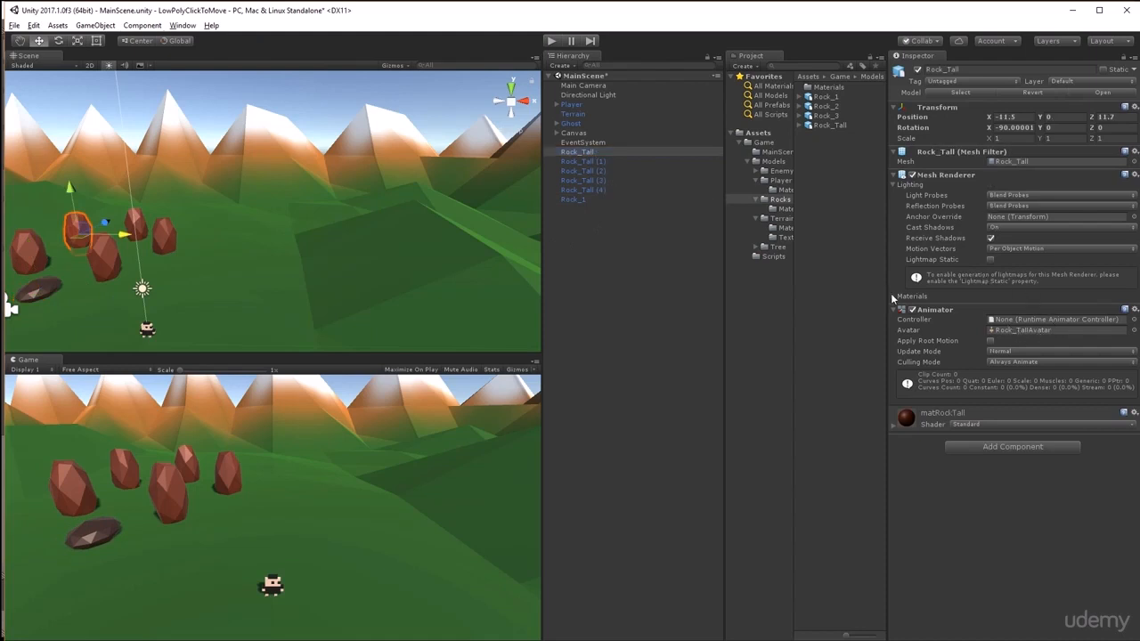
{"action": "left_click", "coordinate": [893, 296]}
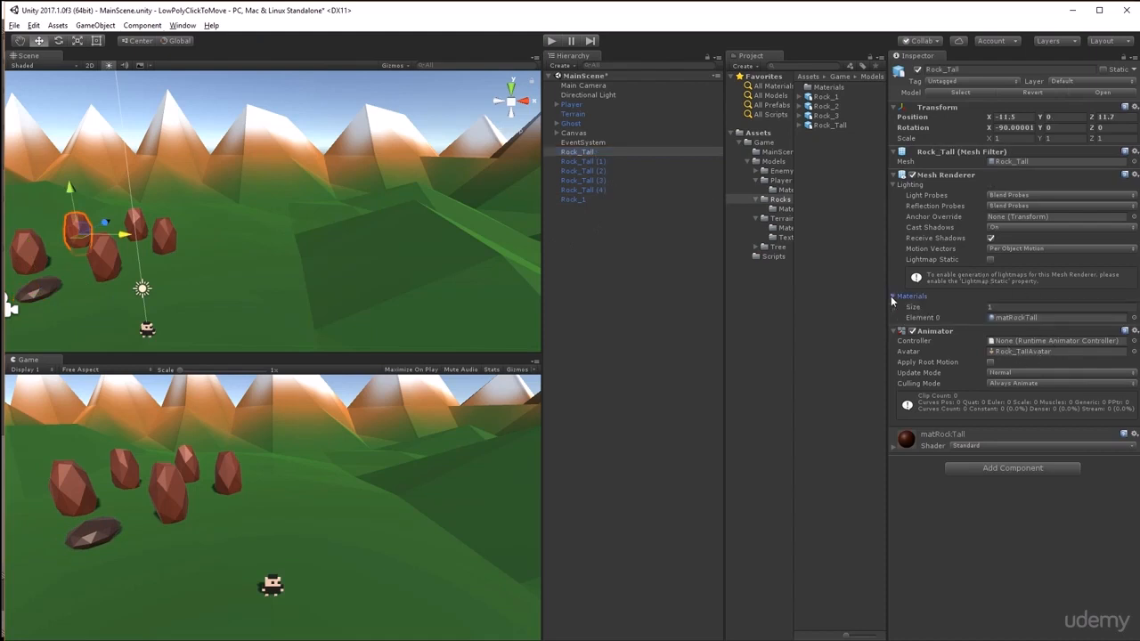
{"action": "left_click", "coordinate": [1037, 316]}
{"action": "left_click", "coordinate": [829, 96]}
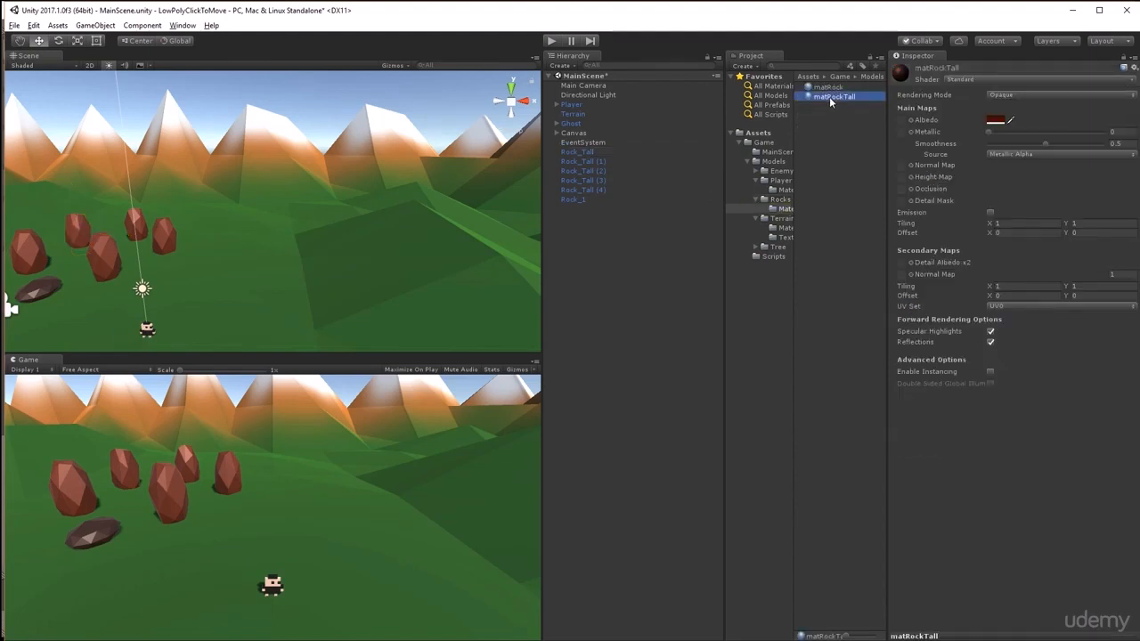
{"action": "left_click", "coordinate": [828, 88]}
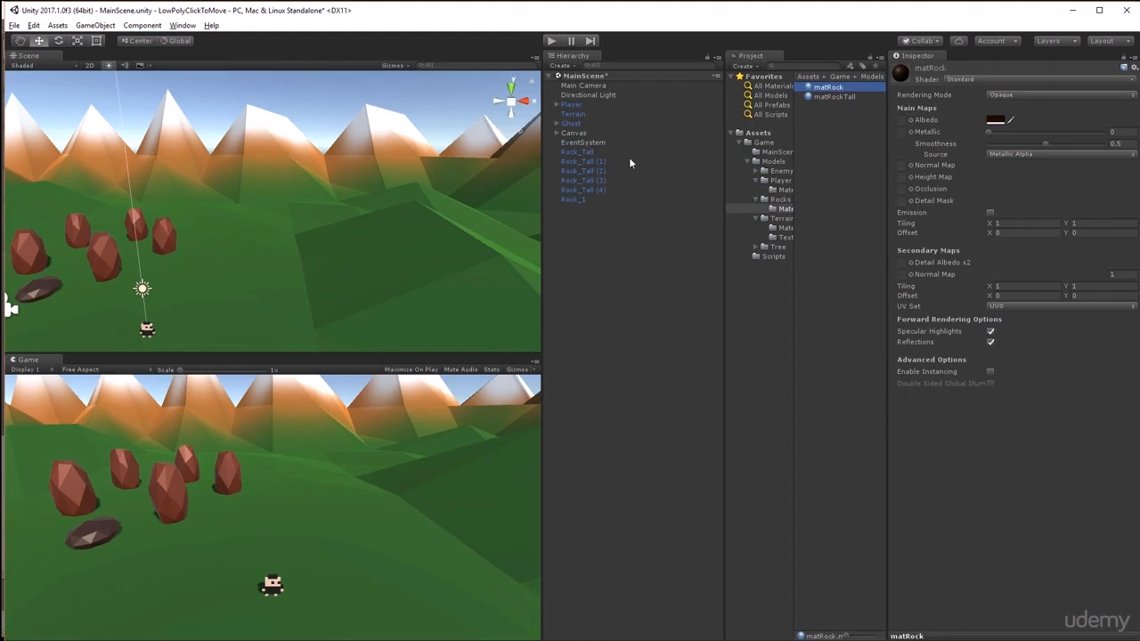
{"action": "left_click", "coordinate": [593, 153]}
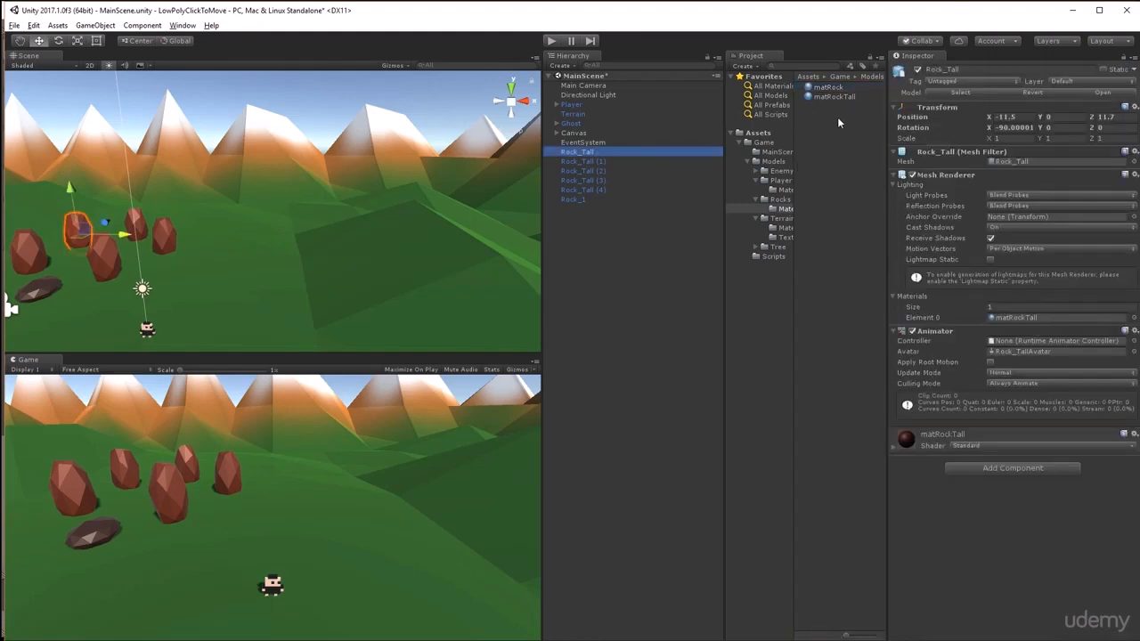
{"action": "left_click_drag", "start_coordinate": [835, 97], "coordinate": [1025, 319]}
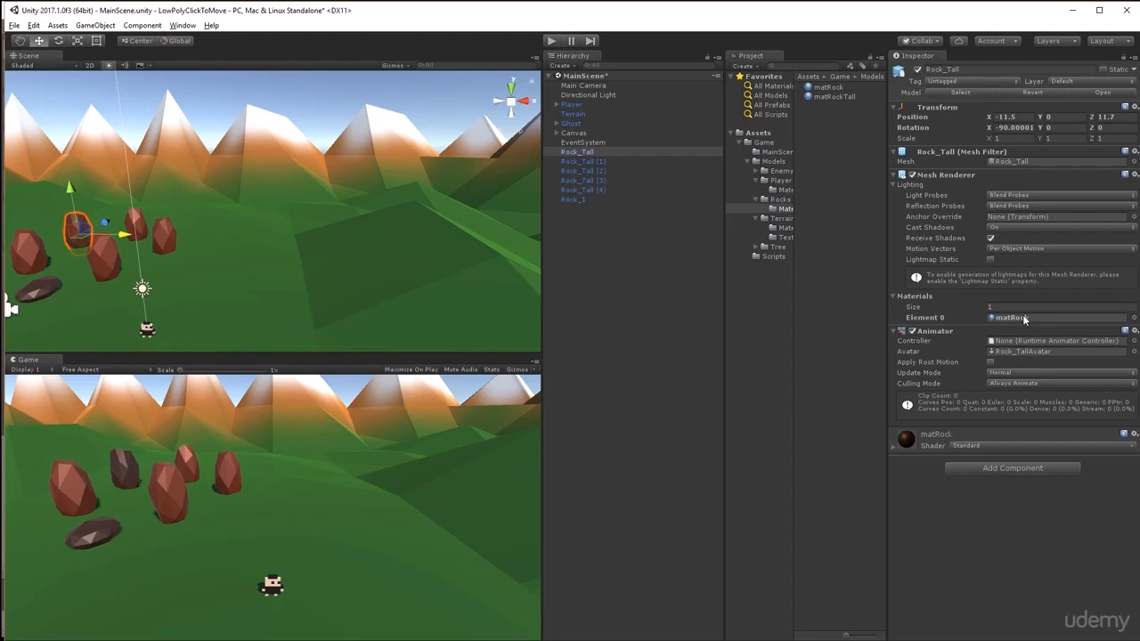
Apply the matRock material to the four Rock_Tall copies
{"action": "left_click_drag", "start_coordinate": [824, 89], "coordinate": [593, 164]}
{"action": "left_click_drag", "start_coordinate": [589, 160], "coordinate": [596, 161]}
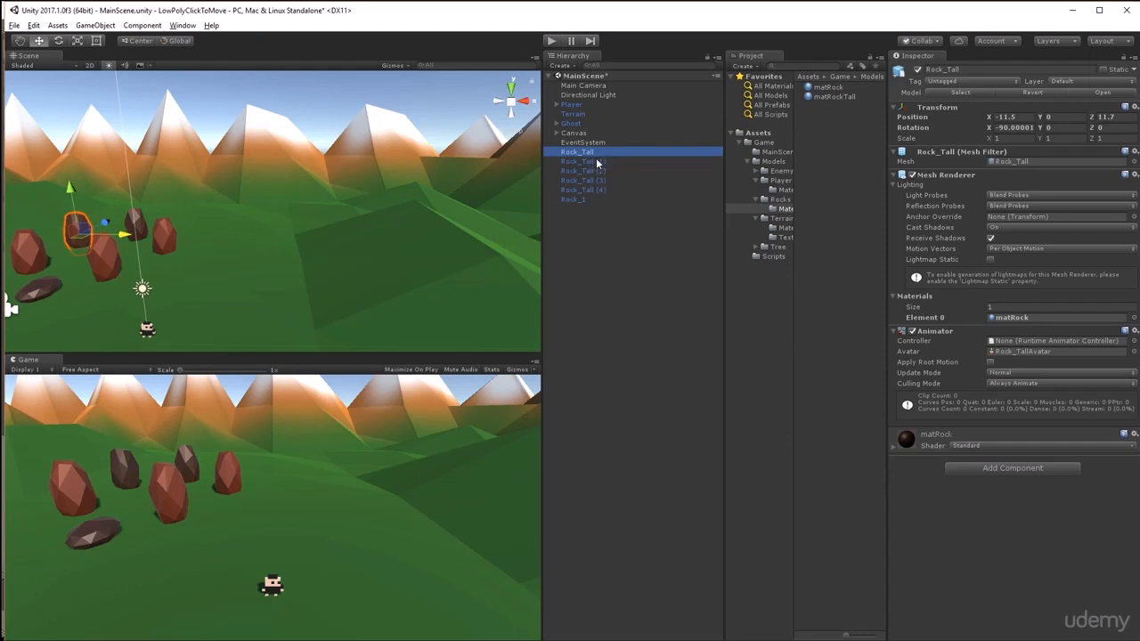
{"action": "left_click_drag", "start_coordinate": [830, 96], "coordinate": [587, 171]}
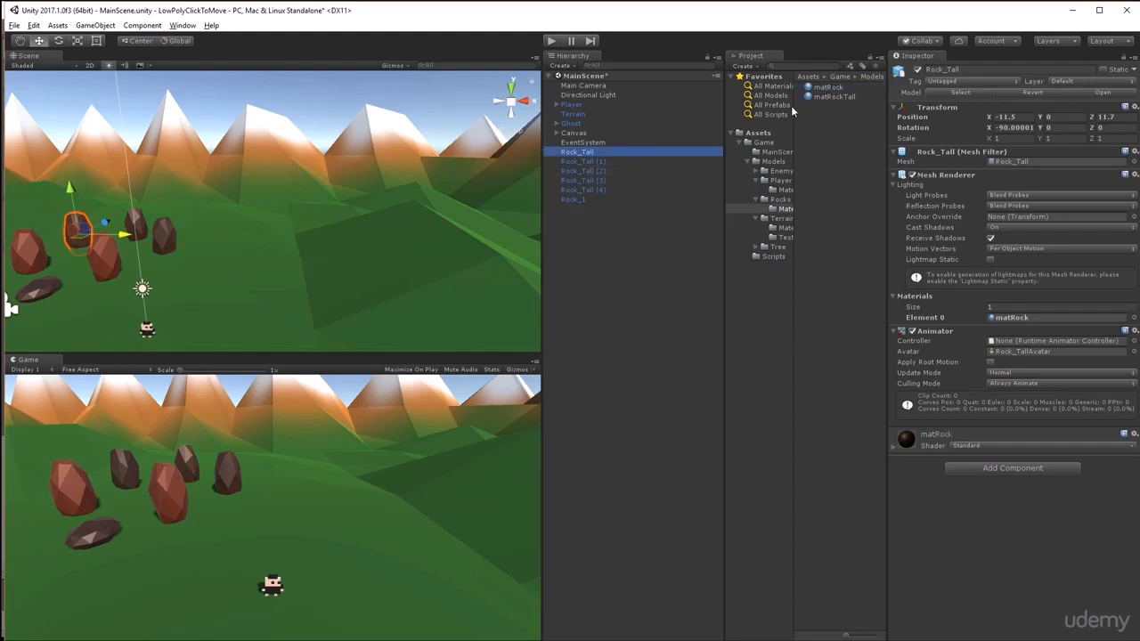
{"action": "left_click_drag", "start_coordinate": [820, 86], "coordinate": [597, 185]}
{"action": "left_click_drag", "start_coordinate": [818, 93], "coordinate": [604, 189]}
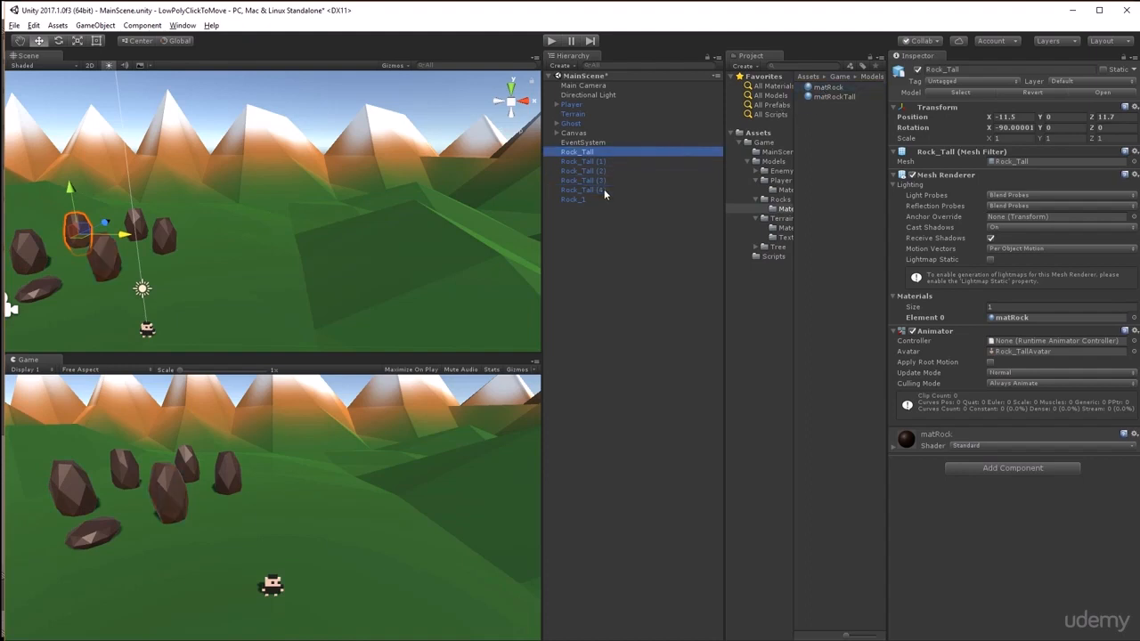
Change matRock's albedo to a lighter brown, about RGB 73, 41, 30
{"action": "left_click", "coordinate": [827, 89]}
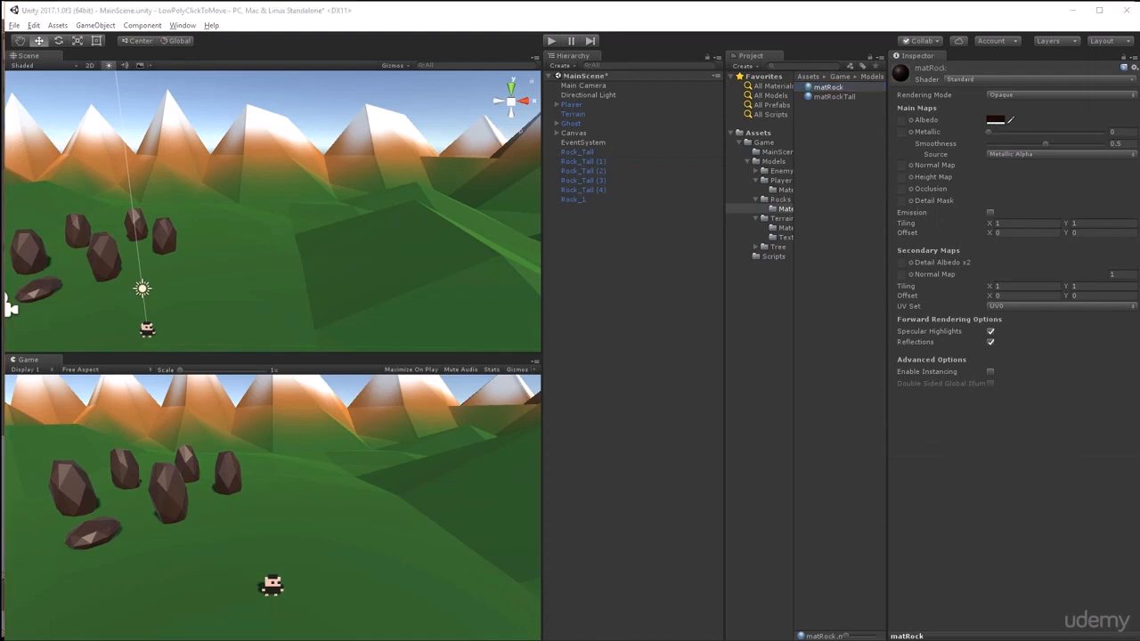
{"action": "left_click", "coordinate": [995, 120]}
{"action": "left_click_drag", "start_coordinate": [1104, 168], "coordinate": [757, 217]}
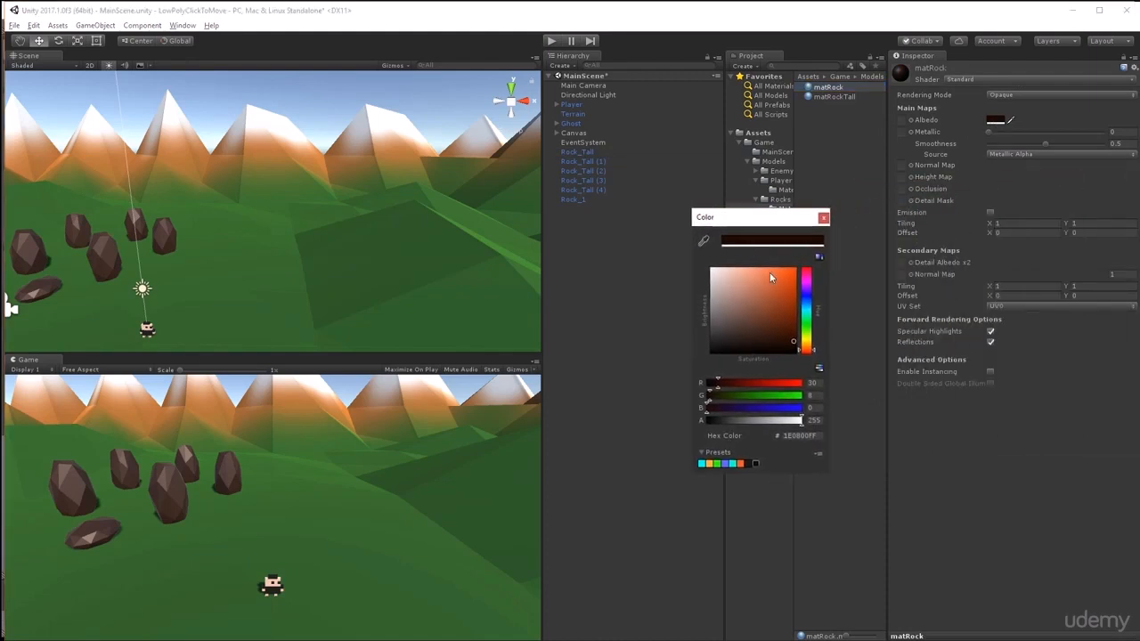
{"action": "mouse_move", "coordinate": [795, 340]}
{"action": "left_mouse_down"}
{"action": "mouse_move", "coordinate": [805, 314]}
{"action": "mouse_move", "coordinate": [760, 315]}
{"action": "mouse_move", "coordinate": [760, 327]}
{"action": "left_mouse_up"}
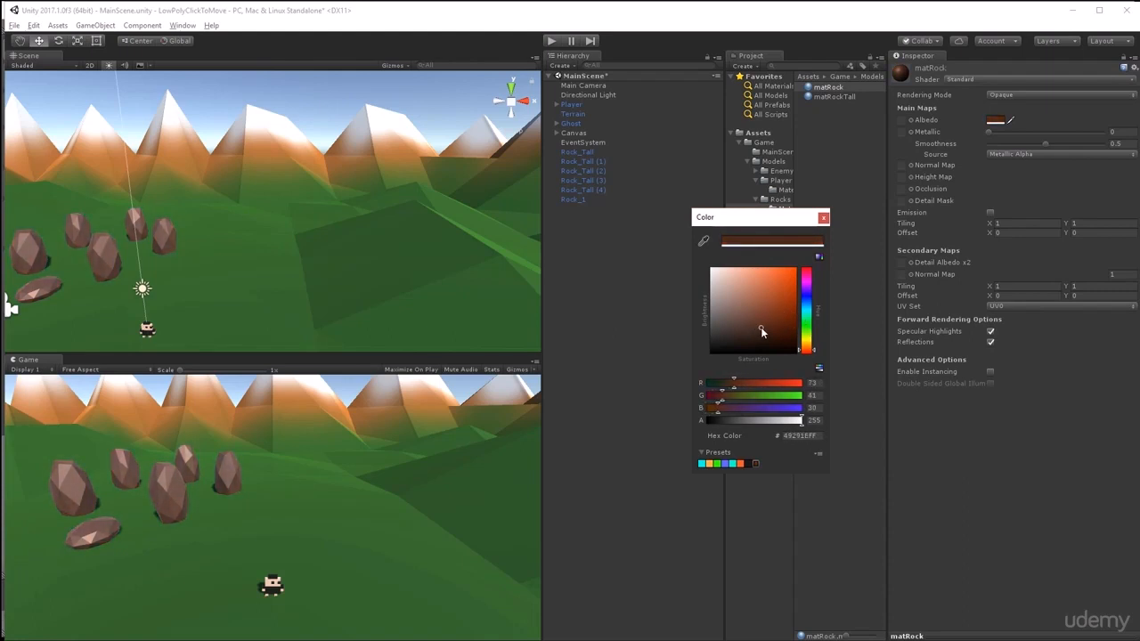
{"action": "left_click", "coordinate": [824, 218]}
Add the Rock_2 model from the Rocks folder and place it at the base of Rock_Tall (2)
{"action": "left_click", "coordinate": [780, 199]}
{"action": "left_click_drag", "start_coordinate": [825, 106], "coordinate": [602, 241]}
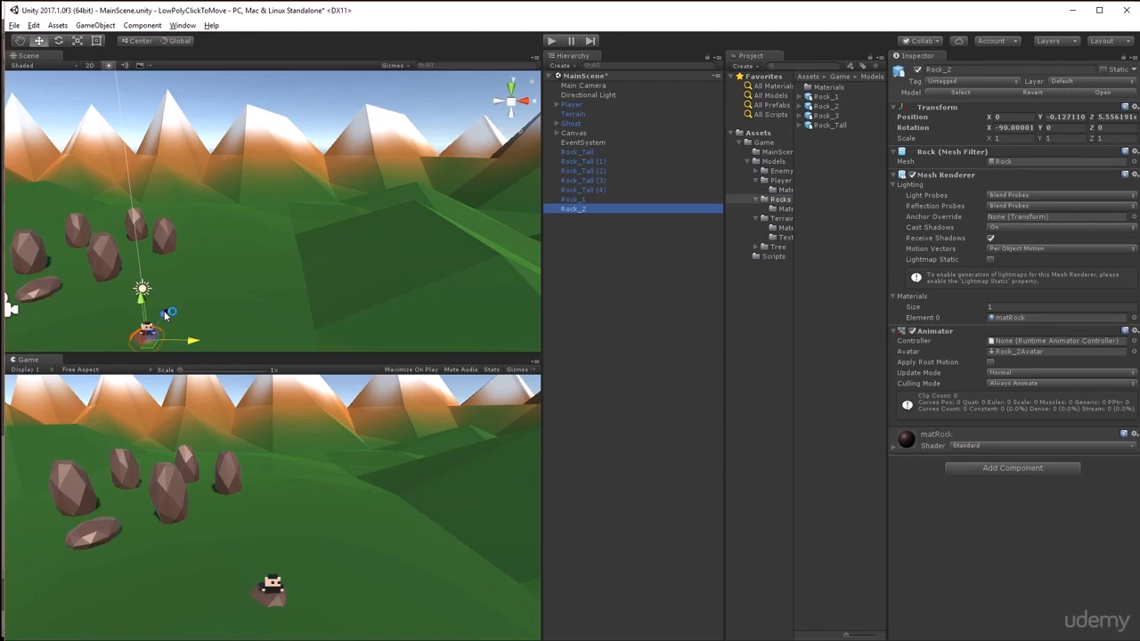
{"action": "left_click_drag", "start_coordinate": [164, 314], "coordinate": [190, 210]}
{"action": "left_click_drag", "start_coordinate": [240, 254], "coordinate": [219, 254]}
Move Rock_1 beside Rock_Tall (3) at about X -12.86, Y 0.37, Z 6.27 and rotate it to X -125.07, Z -37.87
{"action": "left_click", "coordinate": [39, 287]}
{"action": "left_click_drag", "start_coordinate": [71, 273], "coordinate": [55, 225]}
{"action": "left_click_drag", "start_coordinate": [92, 272], "coordinate": [49, 266]}
{"action": "left_click_drag", "start_coordinate": [1092, 127], "coordinate": [902, 129]}
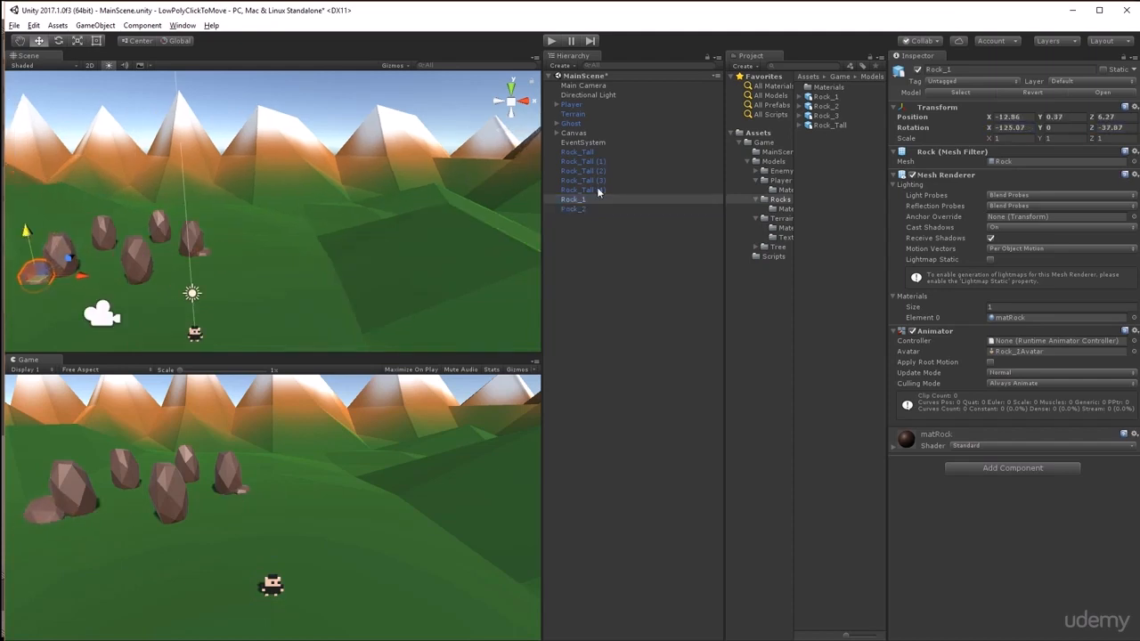
Add two Rock_3 models to the open ground beside the ring, the second at about X 4.92, Y 0.73, Z 7.78
{"action": "left_click_drag", "start_coordinate": [601, 192], "coordinate": [312, 257]}
{"action": "left_click_drag", "start_coordinate": [260, 219], "coordinate": [260, 210]}
{"action": "left_click_drag", "start_coordinate": [1092, 127], "coordinate": [1048, 129]}
{"action": "left_click_drag", "start_coordinate": [821, 116], "coordinate": [623, 240]}
{"action": "left_click_drag", "start_coordinate": [195, 331], "coordinate": [286, 257]}
{"action": "left_click_drag", "start_coordinate": [287, 245], "coordinate": [287, 237]}
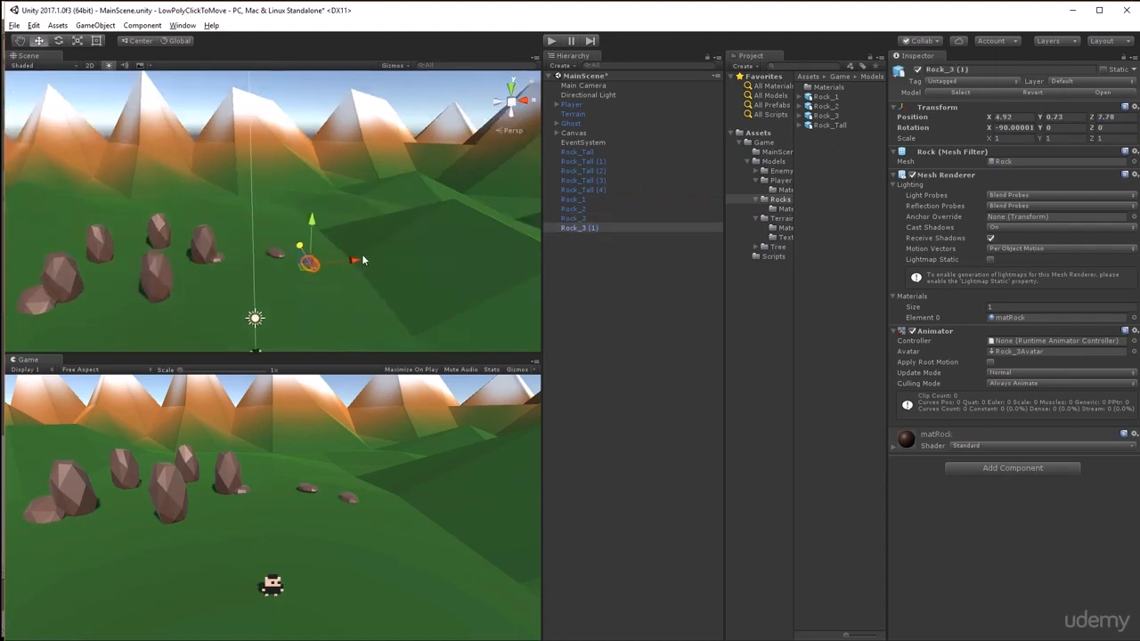
Duplicate Rock_3 (1), move the copy farther along the row to about Z 6.61, and rotate it to about Y -29.78
{"action": "key", "text": "ctrl+d"}
{"action": "left_click_drag", "start_coordinate": [312, 260], "coordinate": [357, 265]}
{"action": "left_click_drag", "start_coordinate": [1040, 127], "coordinate": [1007, 129]}
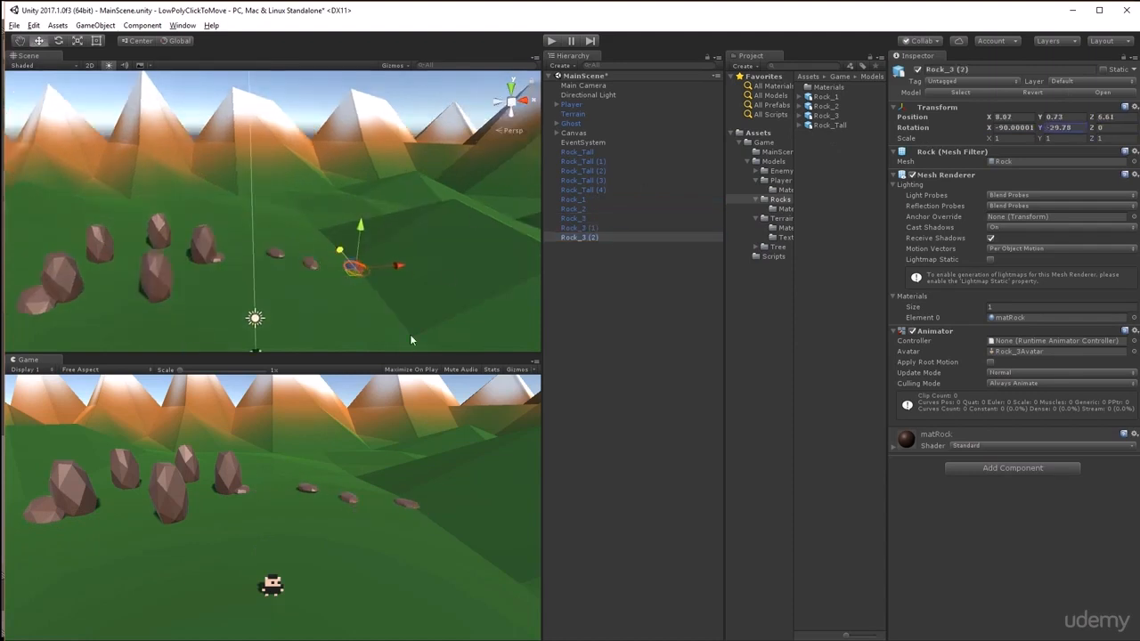
Add another Rock_1 behind the small rocks at about X 0, Y 0.44, Z 15.62 with a Z rotation of -56.35
{"action": "left_click", "coordinate": [275, 253]}
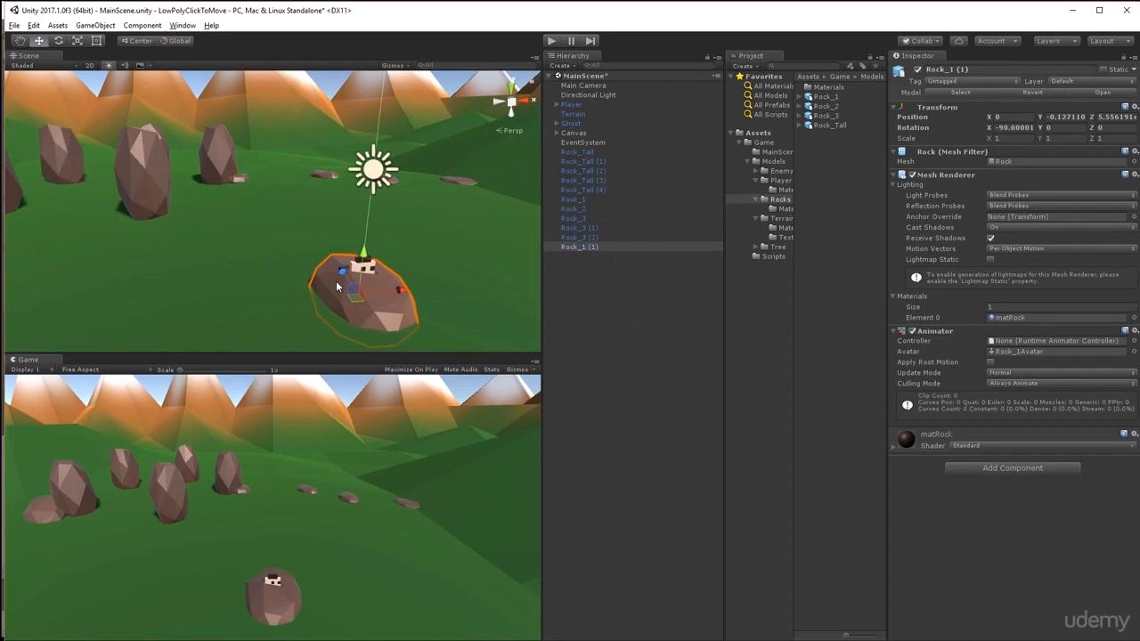
{"action": "left_click_drag", "start_coordinate": [336, 281], "coordinate": [293, 183]}
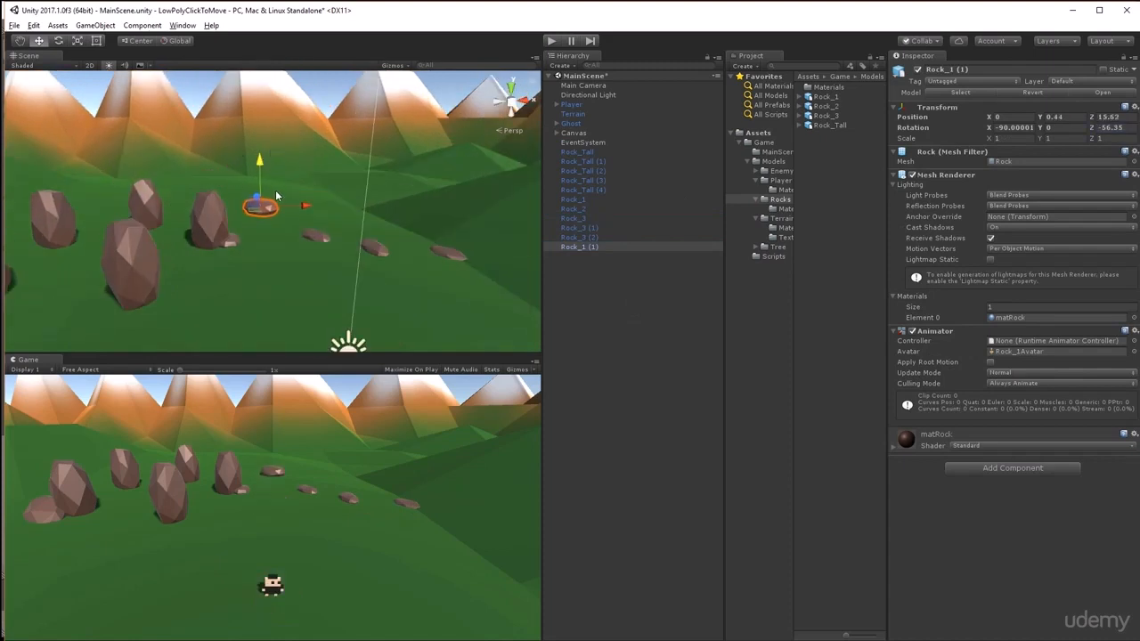
Add the Tree model to the scene and move it behind the player to about X 0, Y 0.51, Z 2.58
{"action": "left_click", "coordinate": [777, 246]}
{"action": "left_click_drag", "start_coordinate": [819, 108], "coordinate": [585, 307]}
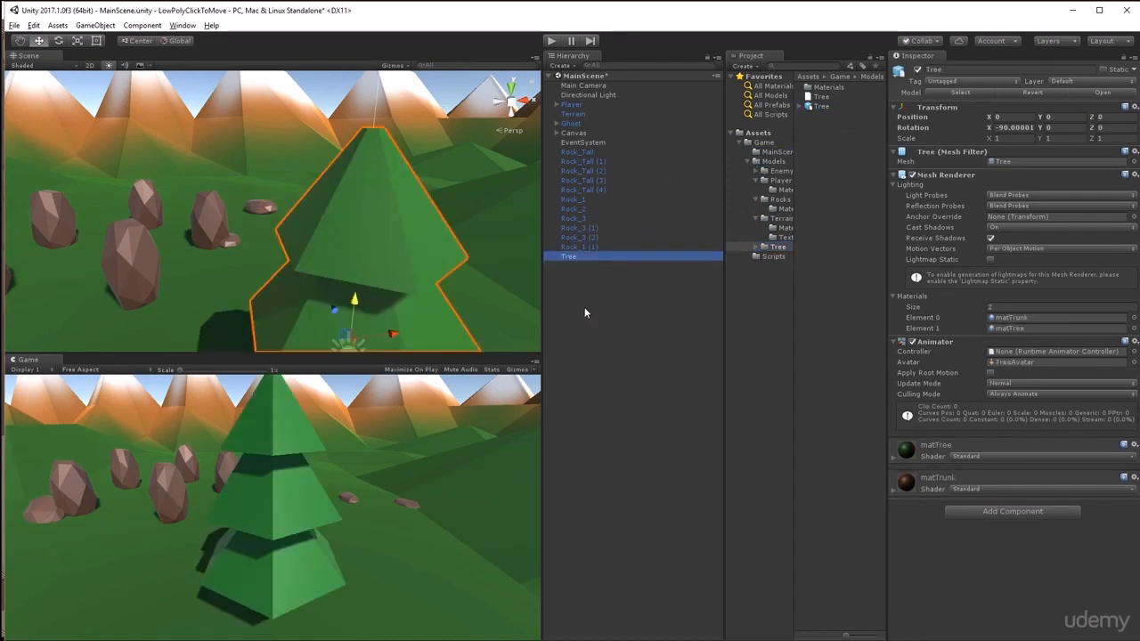
{"action": "double_click", "coordinate": [575, 257]}
{"action": "middle_click_drag", "start_coordinate": [312, 285], "coordinate": [349, 351]}
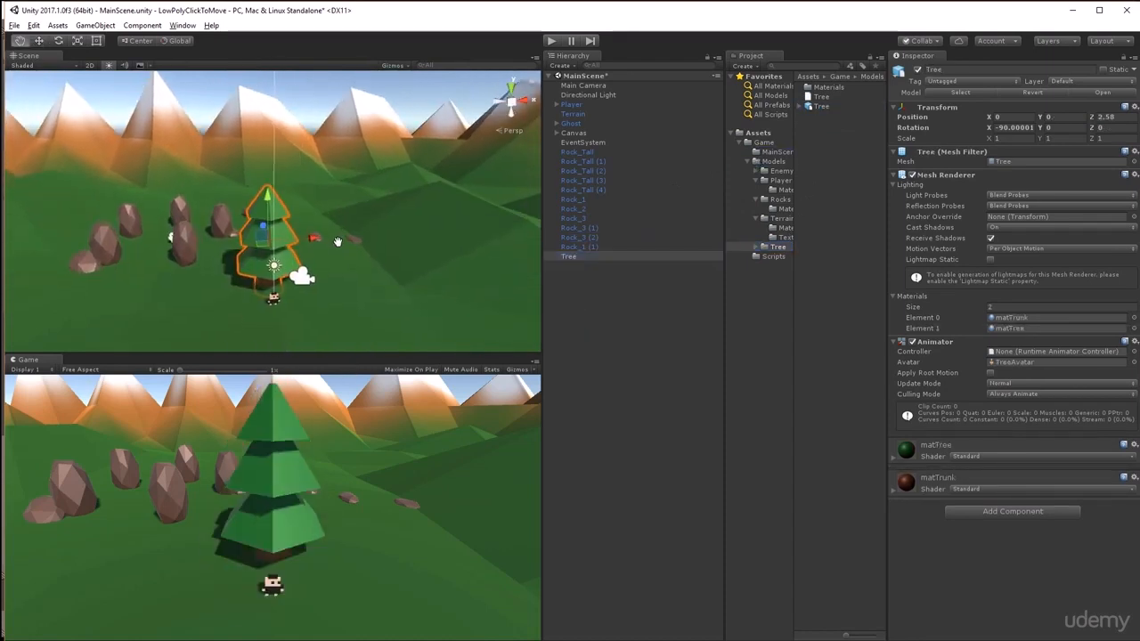
{"action": "middle_click_drag", "start_coordinate": [337, 241], "coordinate": [331, 235]}
{"action": "left_click_drag", "start_coordinate": [265, 190], "coordinate": [260, 184]}
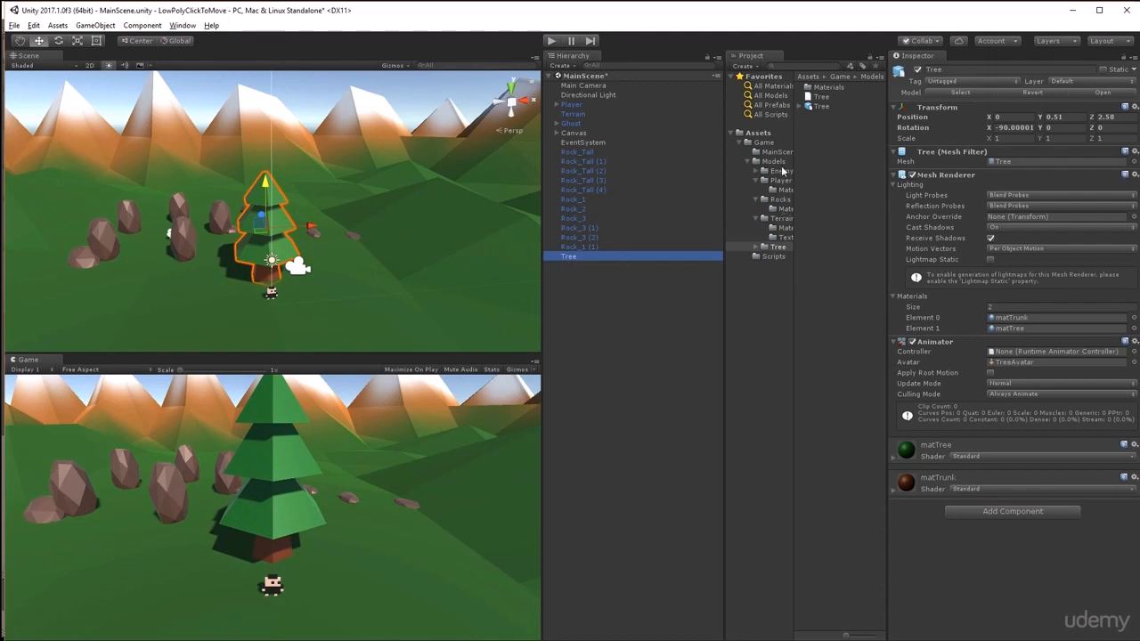
Set the Tree model's import scale factor to 0.5 and apply the change
{"action": "left_click", "coordinate": [819, 106]}
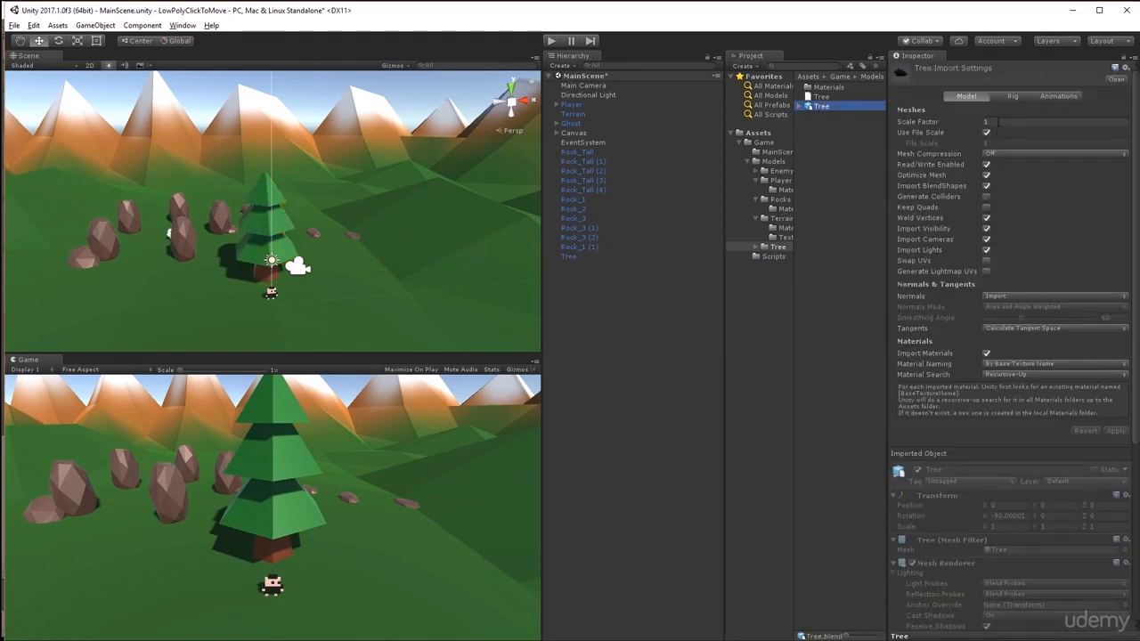
{"action": "left_click", "coordinate": [999, 122]}
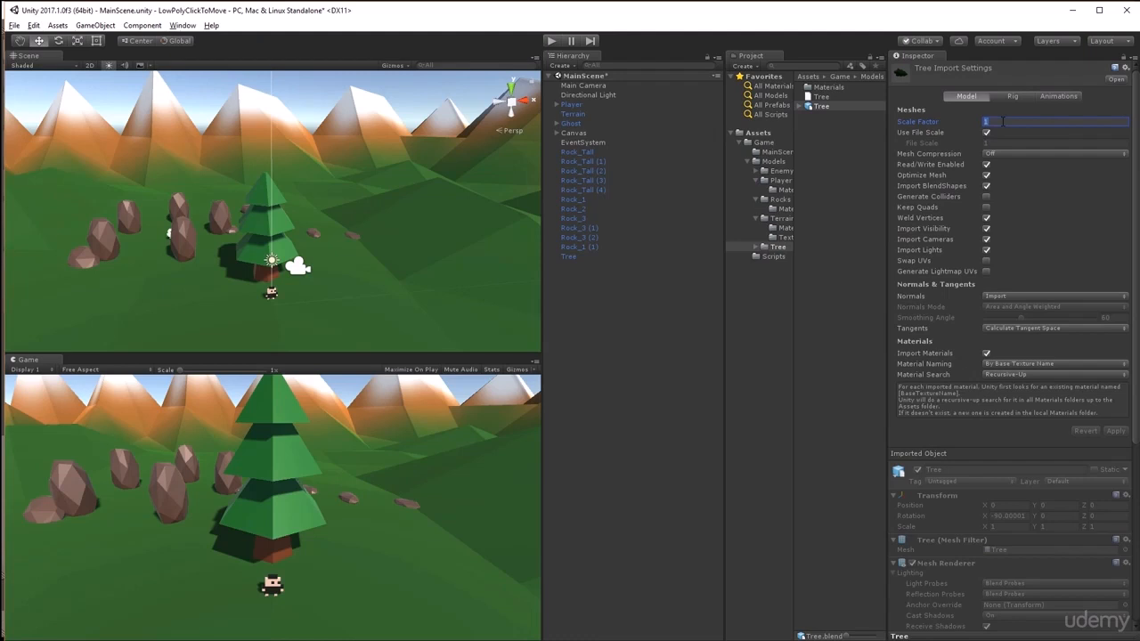
{"action": "key", "text": "BackSpace"}
{"action": "key", "text": "Tab"}
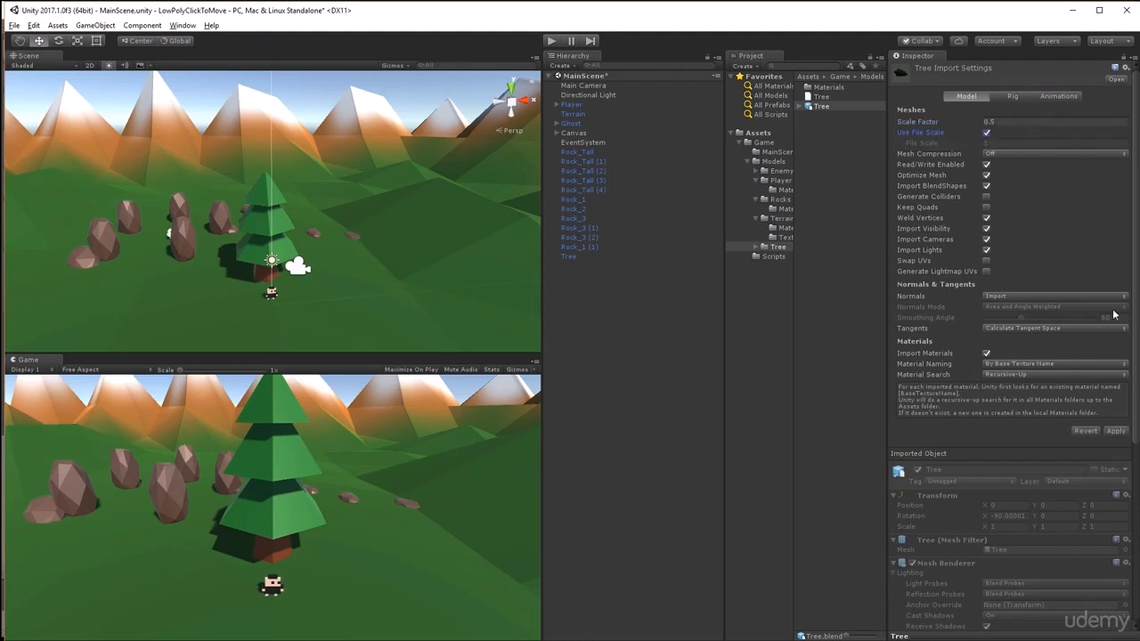
{"action": "left_click", "coordinate": [1121, 432]}
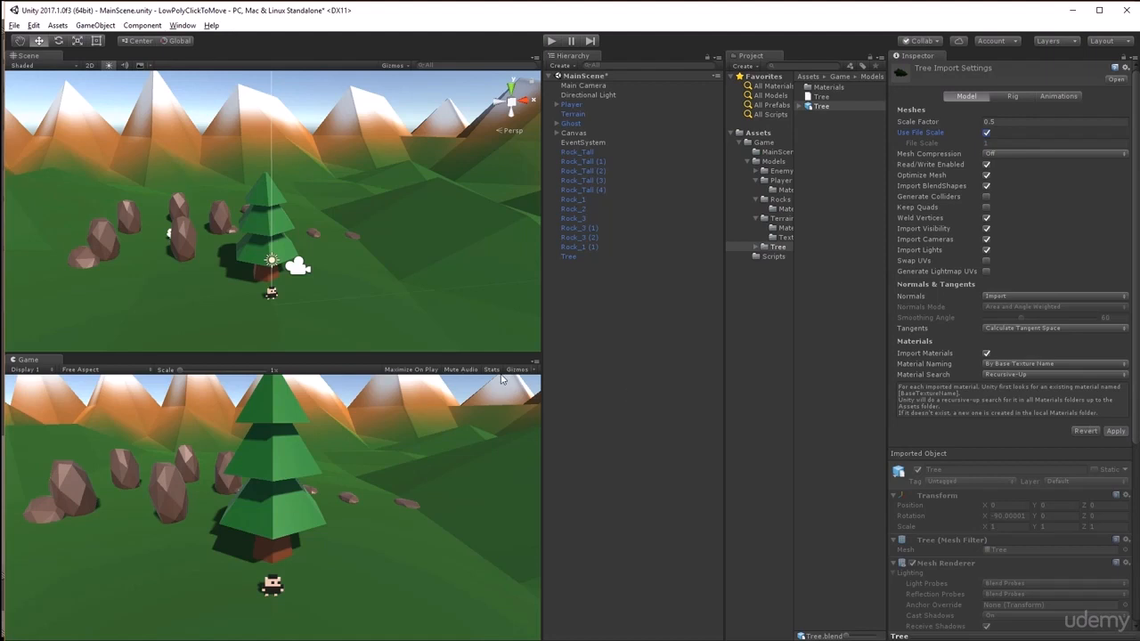
Move the tree behind the small rocks to about X 6.36, Y 0.91, Z 11.08
{"action": "double_click", "coordinate": [570, 253]}
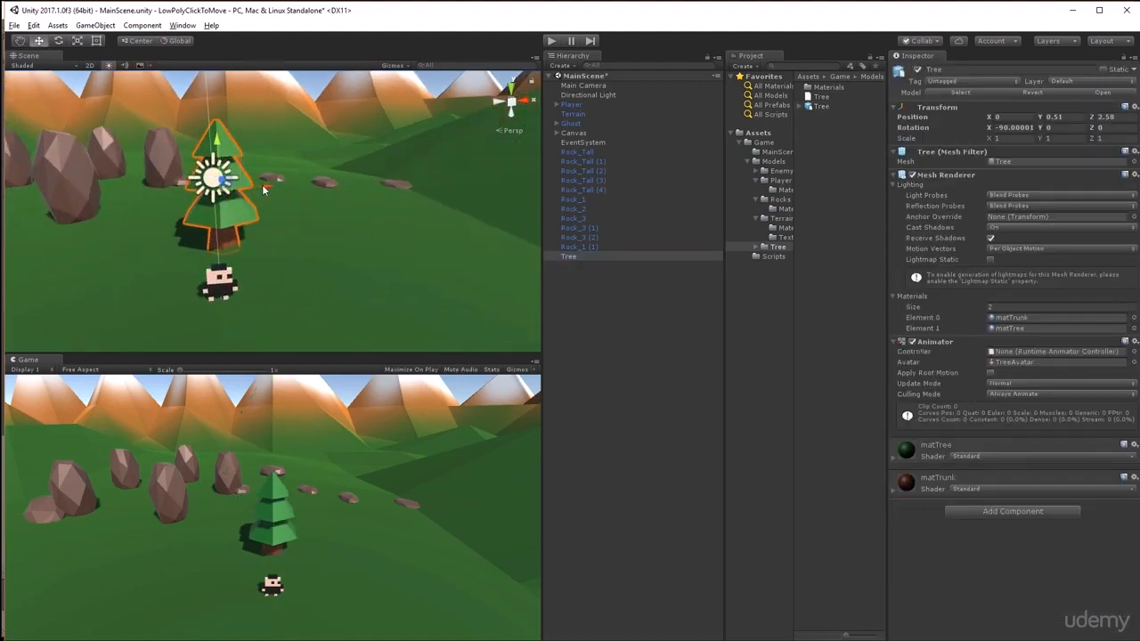
{"action": "left_click_drag", "start_coordinate": [262, 184], "coordinate": [499, 176]}
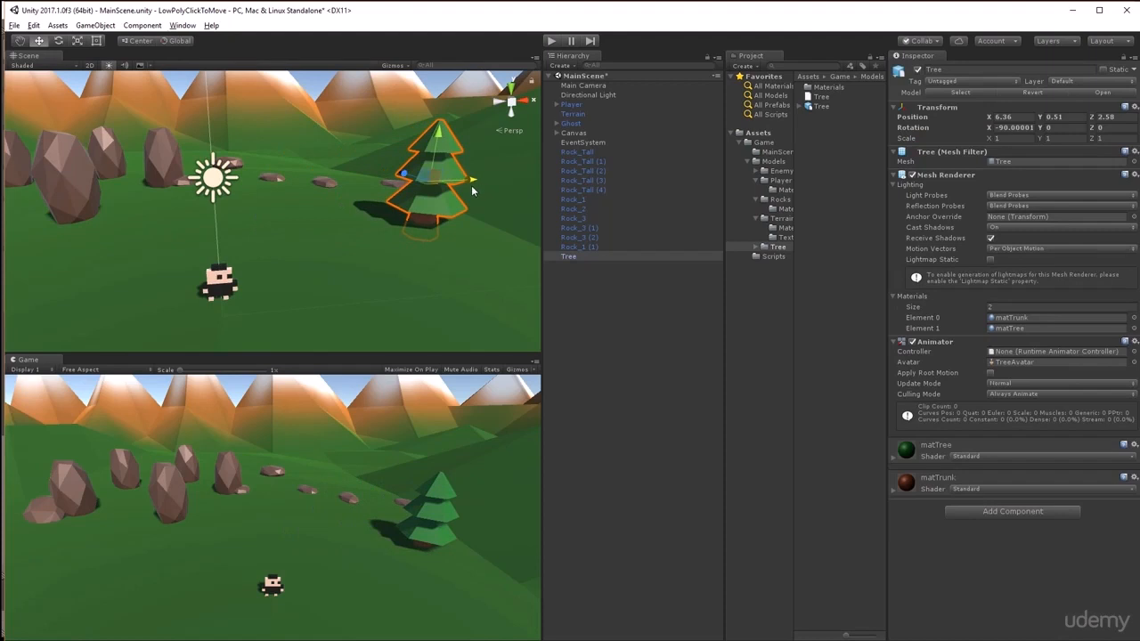
{"action": "left_click_drag", "start_coordinate": [406, 176], "coordinate": [246, 90]}
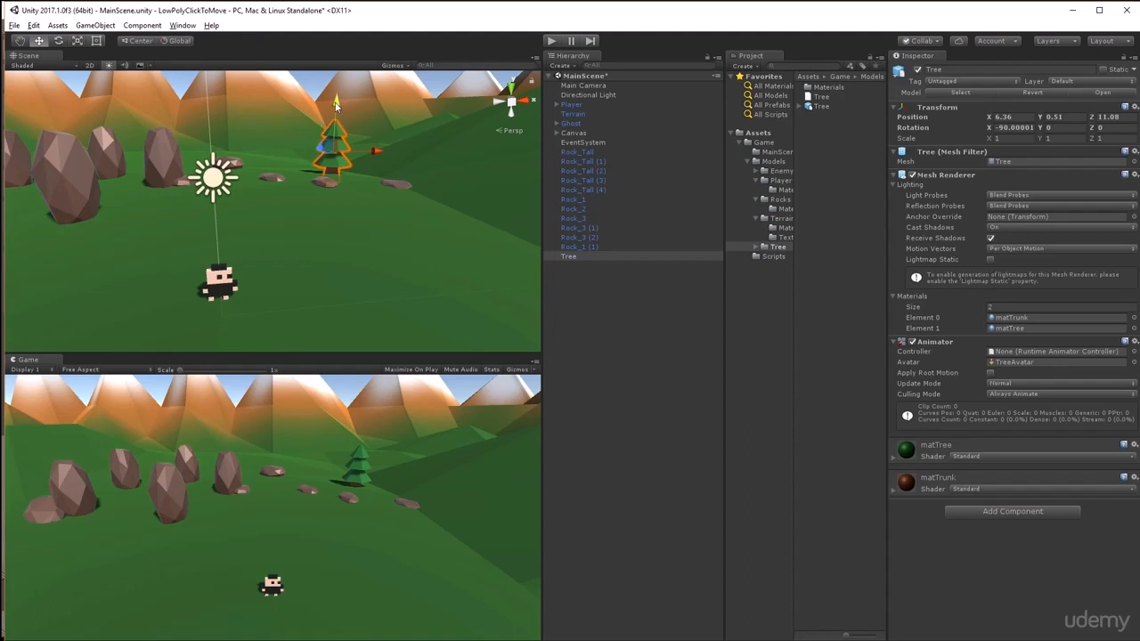
{"action": "left_click_drag", "start_coordinate": [337, 105], "coordinate": [337, 95]}
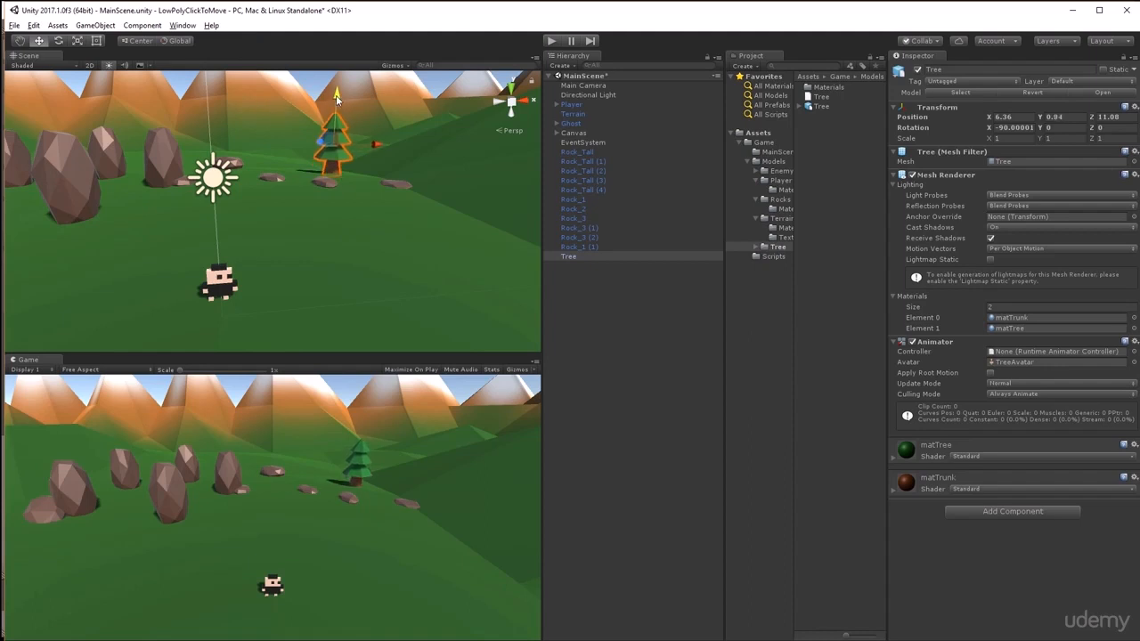
Duplicate the tree twice to form a group of three, placing Tree (1) at about X 9.17, Y 1.32, Z 13.9
{"action": "left_click", "coordinate": [588, 256]}
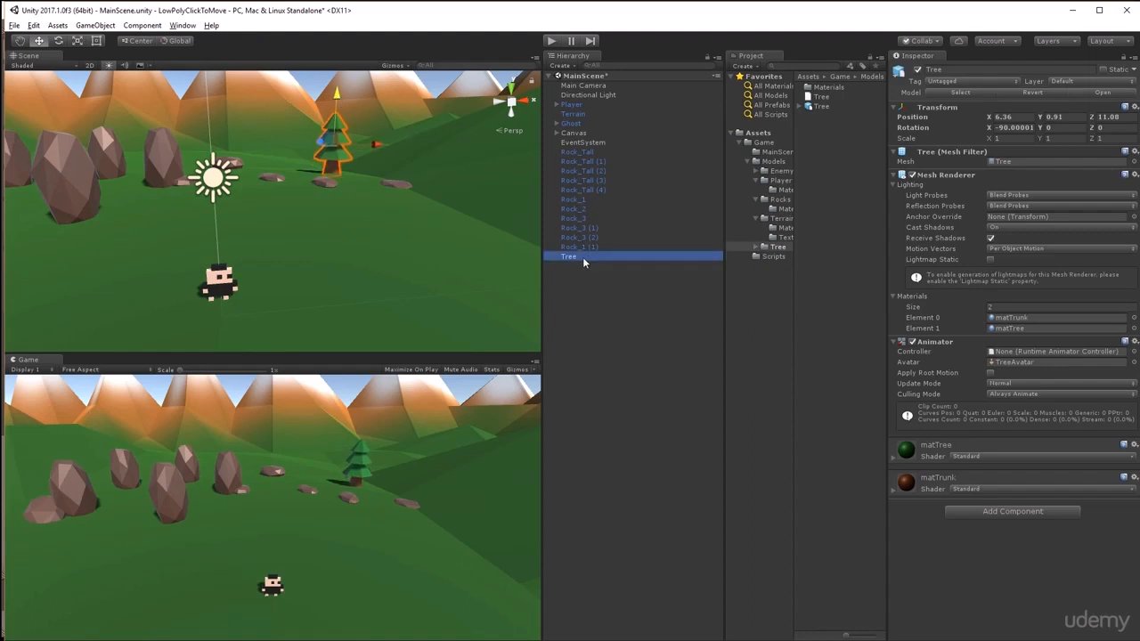
{"action": "key", "text": "ctrl+d"}
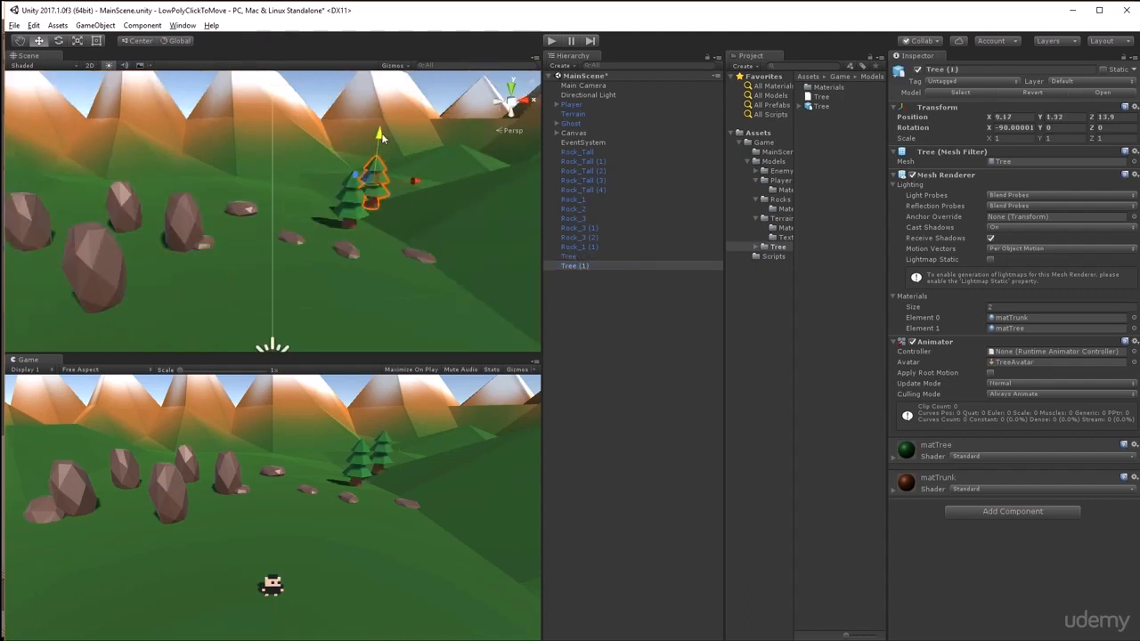
{"action": "left_click_drag", "start_coordinate": [343, 174], "coordinate": [340, 125]}
{"action": "key", "text": "ctrl+d"}
Add four more tree copies as a cluster near the foot of the far mountains, Tree (6) at about X -5.38, Y 0.13, Z 30.31
{"action": "key", "text": "ctrl+d"}
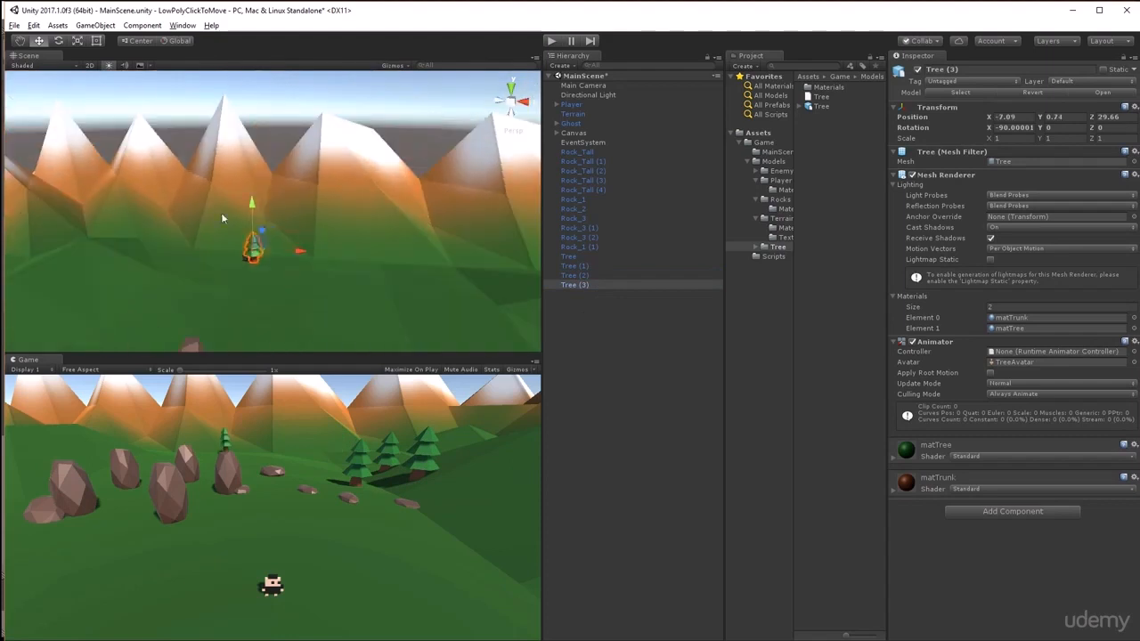
{"action": "left_click_drag", "start_coordinate": [221, 212], "coordinate": [311, 271]}
{"action": "key", "text": "ctrl+d"}
{"action": "left_click", "coordinate": [593, 296]}
{"action": "key", "text": "ctrl+d"}
{"action": "left_click", "coordinate": [571, 305]}
{"action": "key", "text": "ctrl+d"}
{"action": "left_click", "coordinate": [581, 311]}
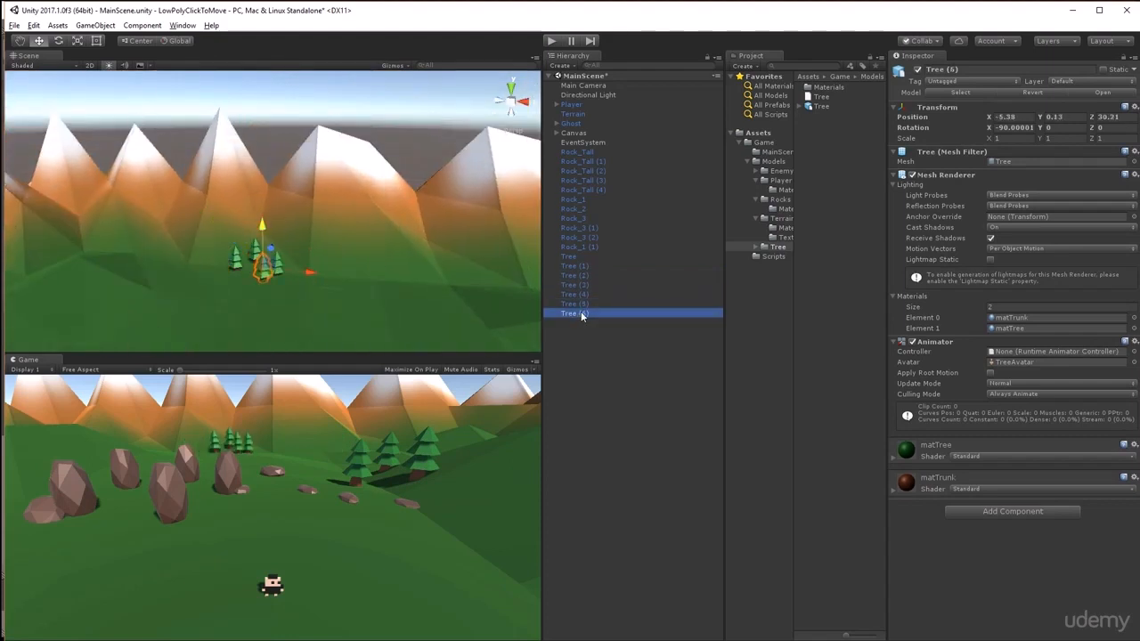
Add three more tree copies as a group behind the tall rocks, with Tree (8) at about X -18.15, Y 2.06, Z 21.54
{"action": "key", "text": "ctrl+d"}
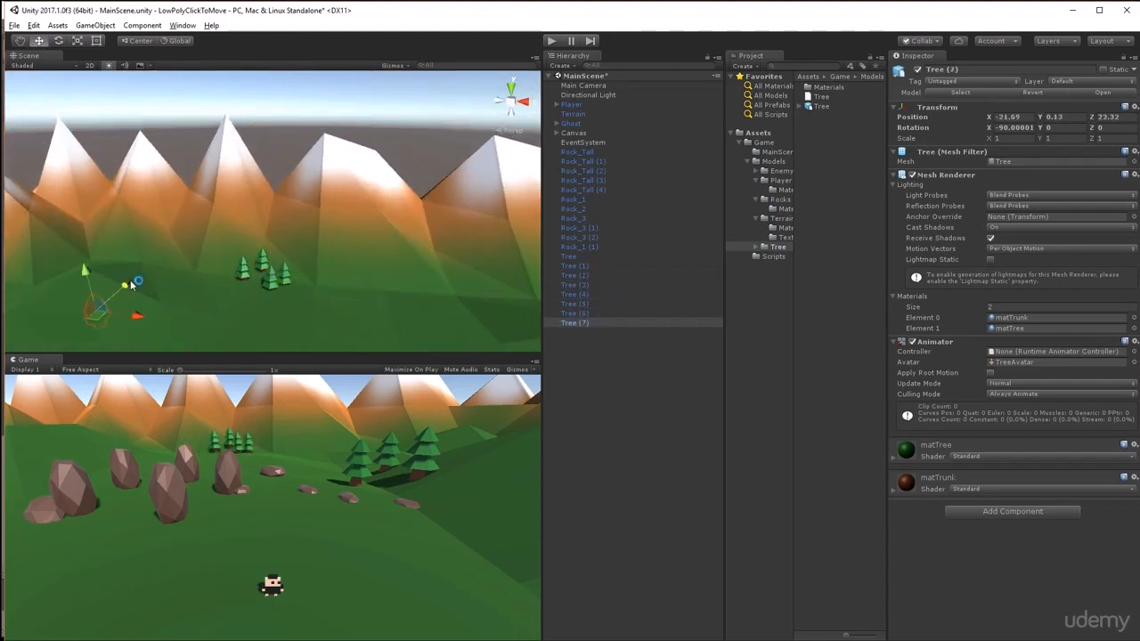
{"action": "left_click_drag", "start_coordinate": [78, 304], "coordinate": [118, 271]}
{"action": "key", "text": "ctrl+d"}
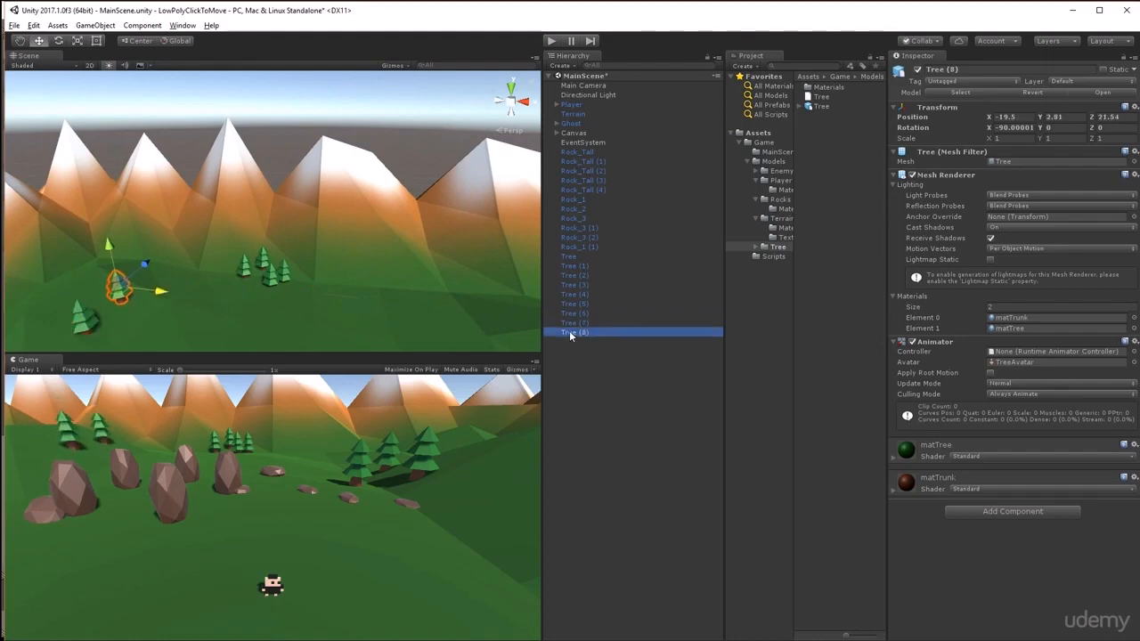
{"action": "key", "text": "ctrl+d"}
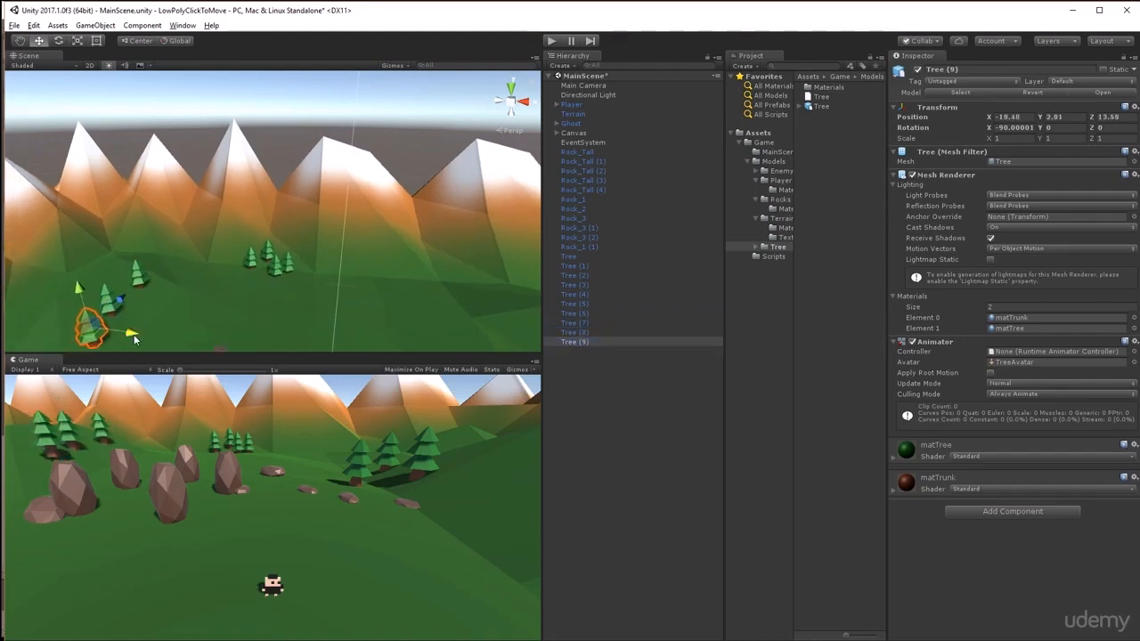
{"action": "left_click_drag", "start_coordinate": [133, 334], "coordinate": [143, 242]}
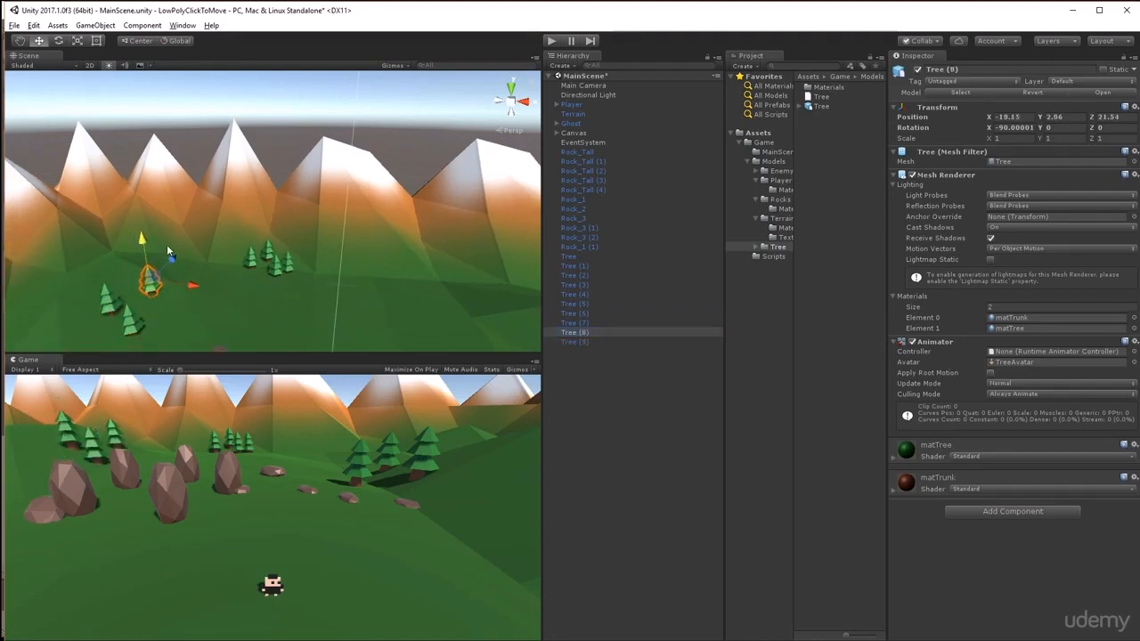
Play-test the scene by walking the player around the tall rocks and near the ghost, and stop the game
{"action": "left_click", "coordinate": [552, 41]}
{"action": "left_click", "coordinate": [554, 41]}
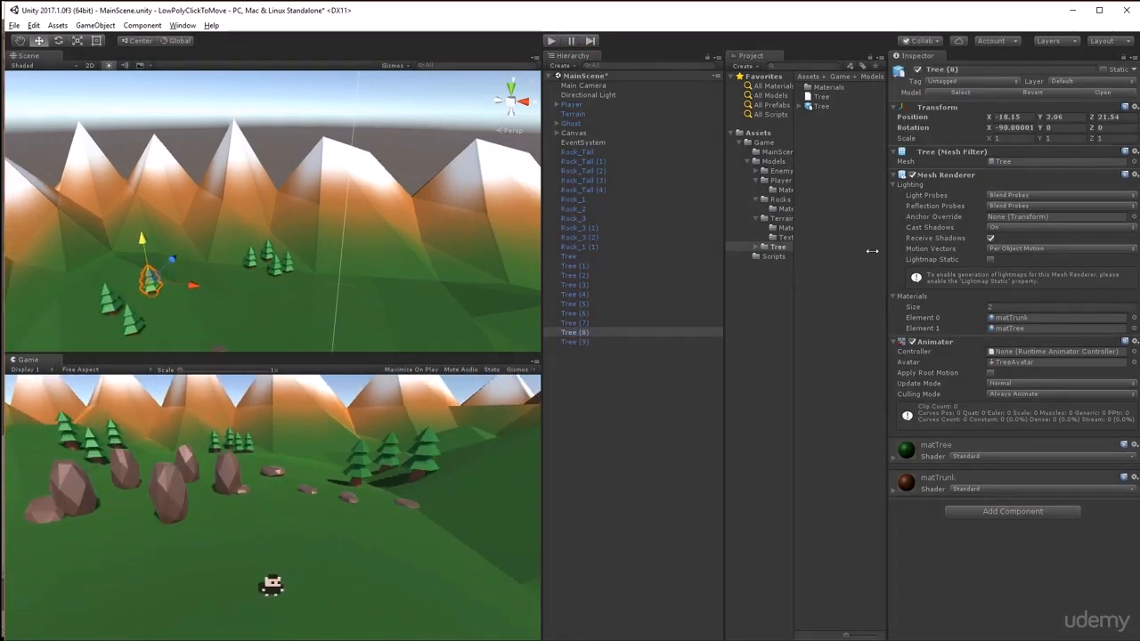
{"action": "left_click", "coordinate": [552, 41]}
{"action": "left_click", "coordinate": [169, 492]}
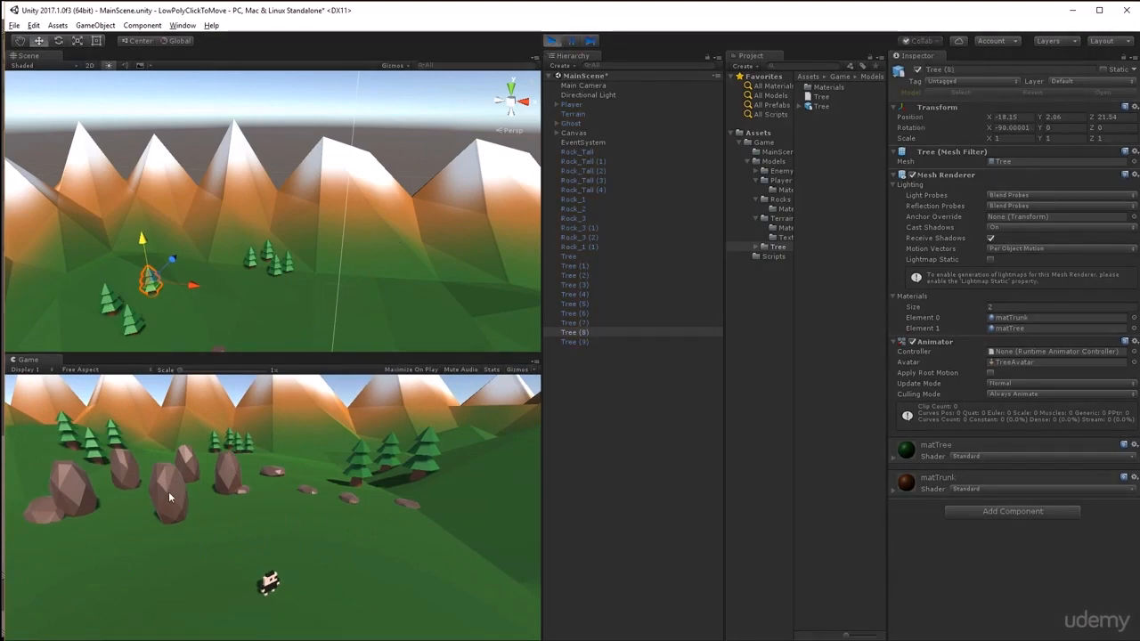
{"action": "left_click", "coordinate": [189, 539]}
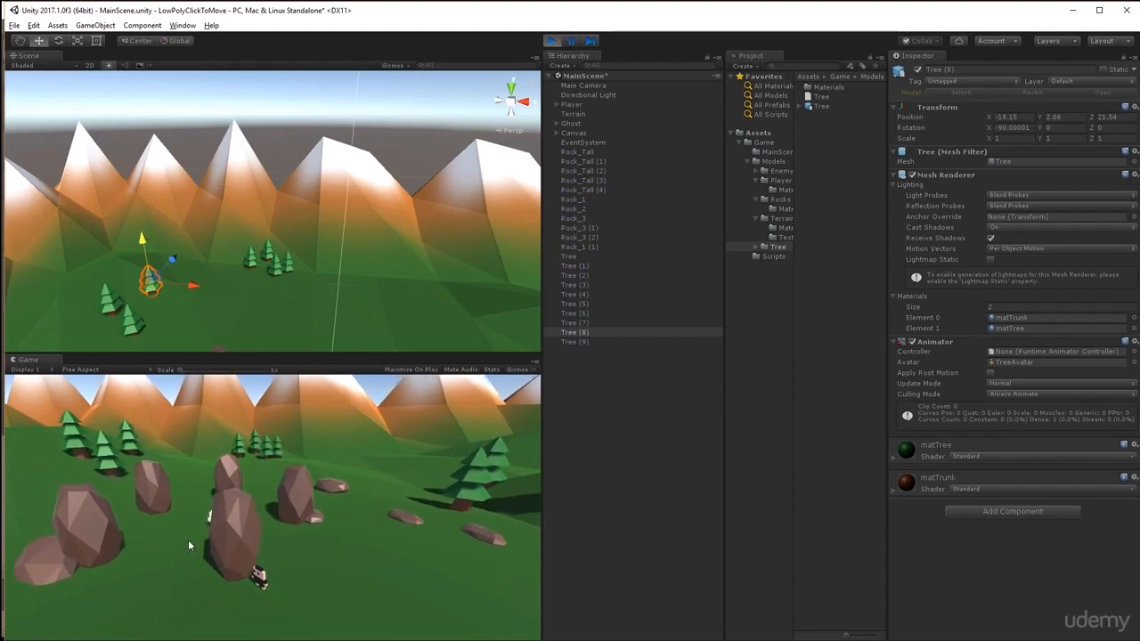
{"action": "left_click", "coordinate": [295, 492]}
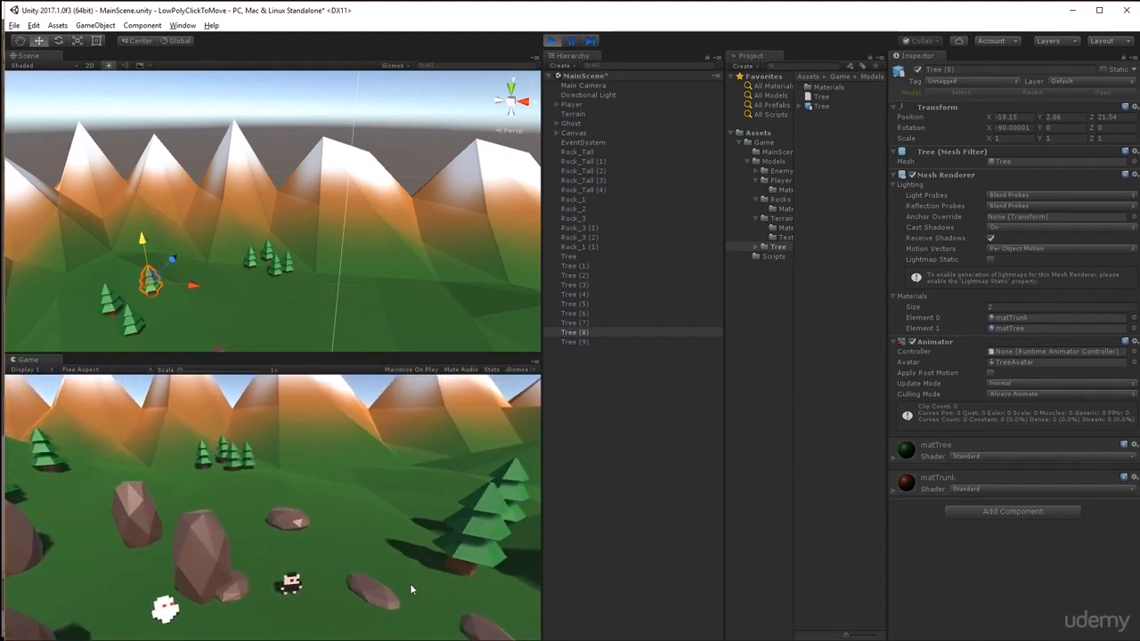
{"action": "left_click", "coordinate": [231, 624]}
{"action": "left_click", "coordinate": [223, 528]}
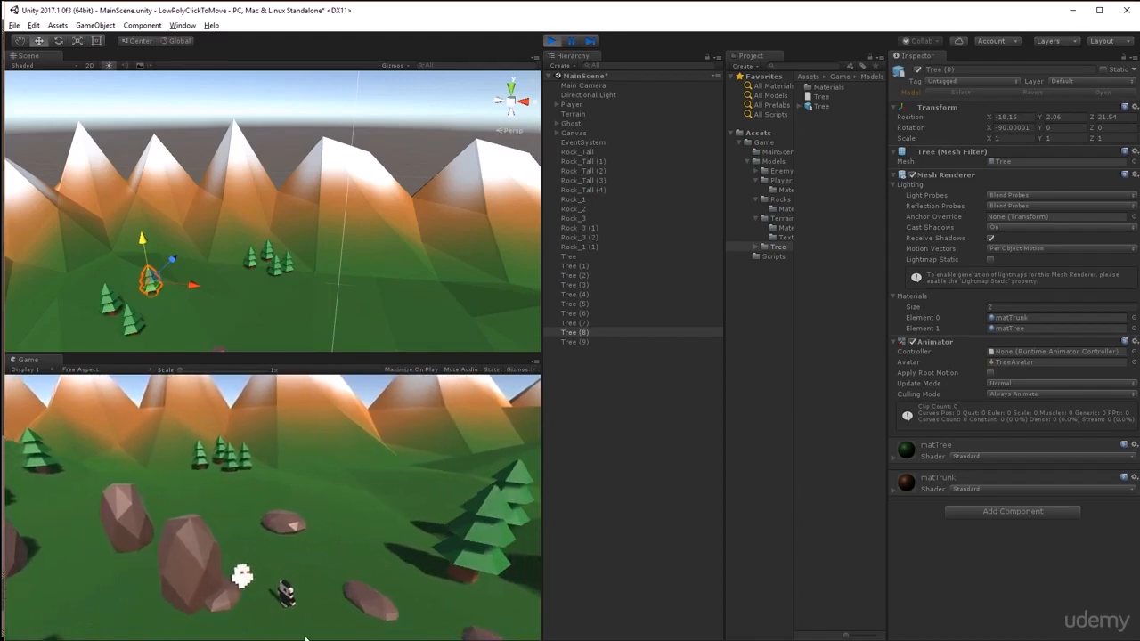
{"action": "left_click", "coordinate": [219, 601]}
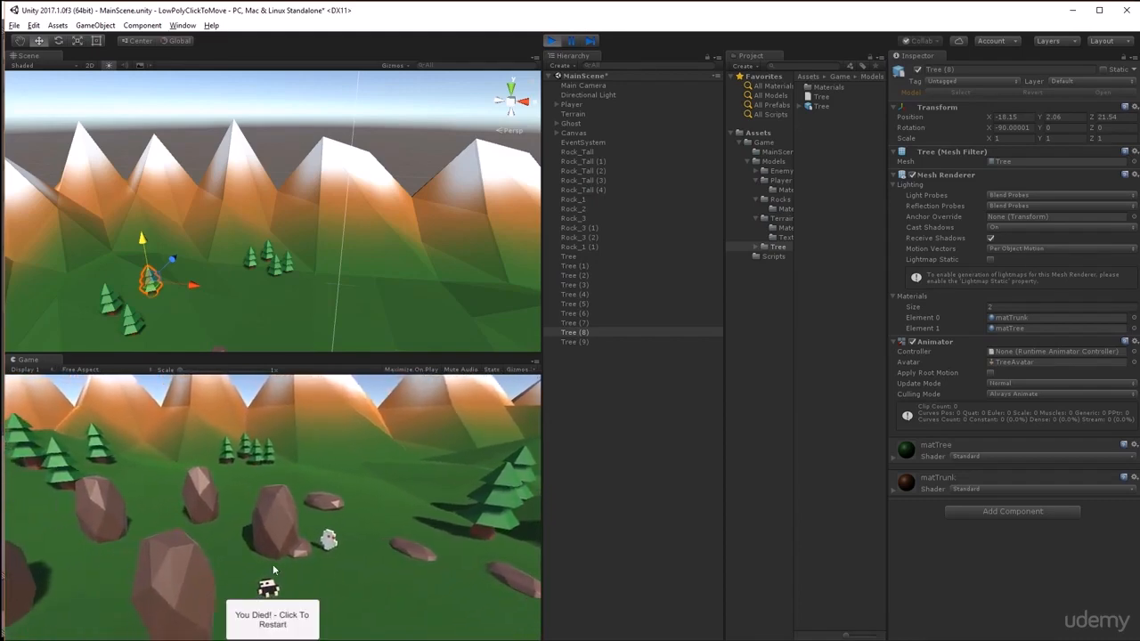
{"action": "key", "text": "ctrl+p"}
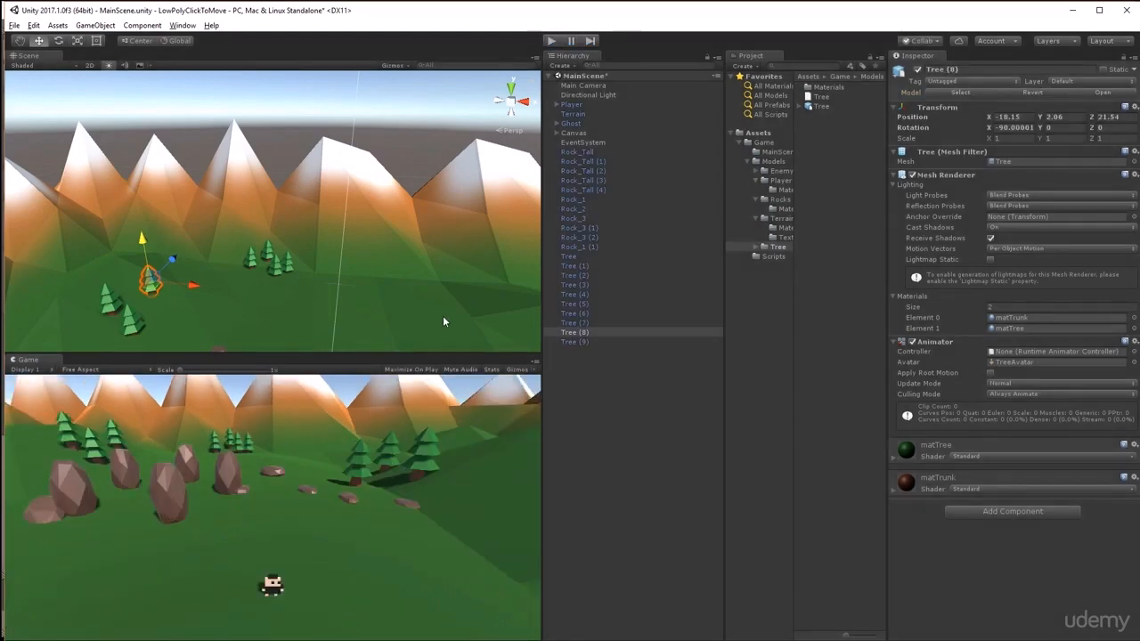
Mark all rock and tree objects, from Rock_Tall through Tree (9), as Static
{"action": "left_click", "coordinate": [574, 151]}
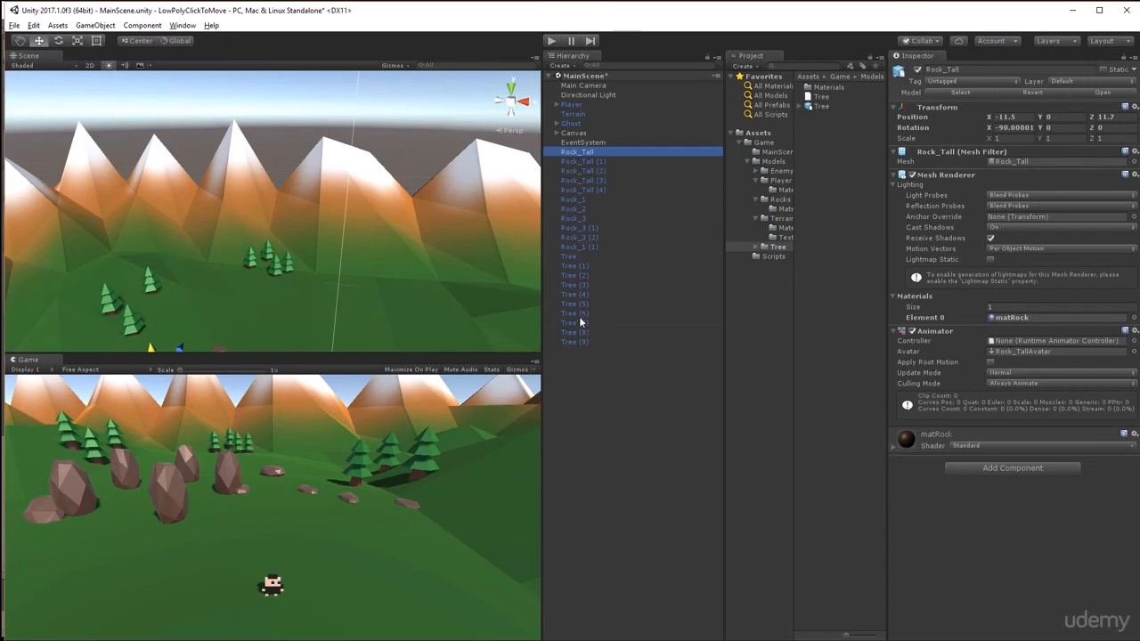
{"action": "left_click", "coordinate": [574, 341], "text": "shift"}
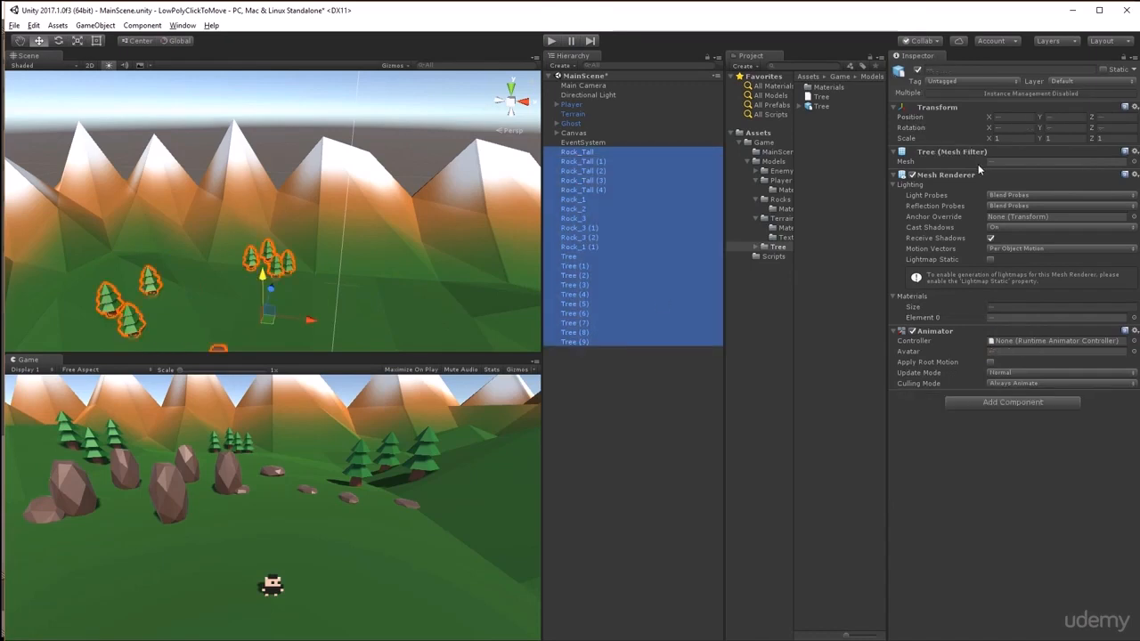
{"action": "left_click", "coordinate": [1104, 69]}
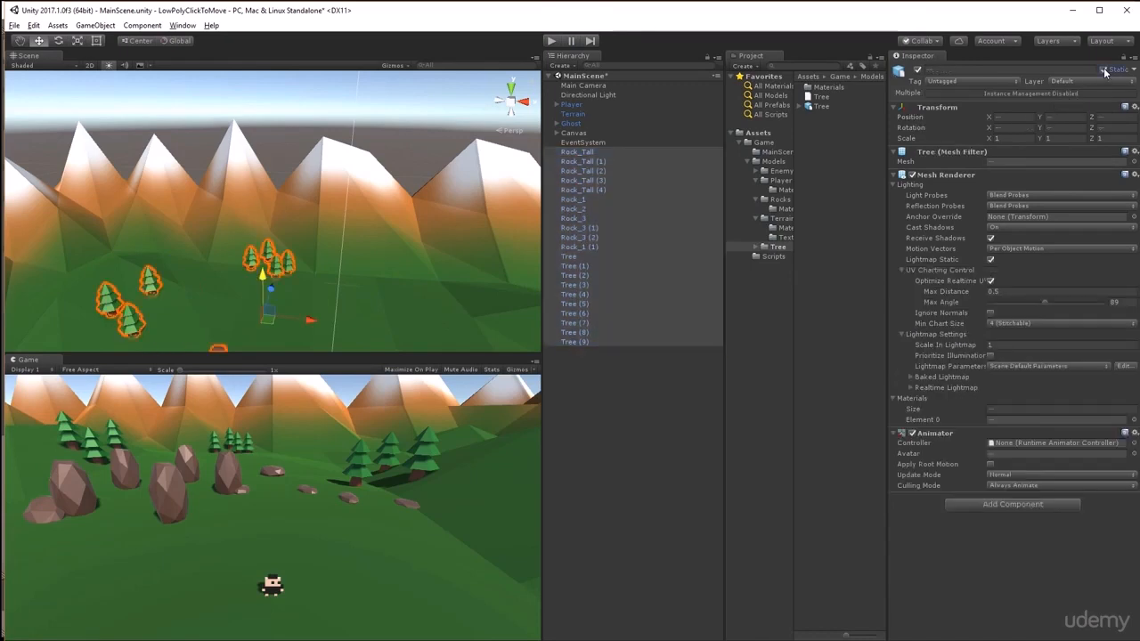
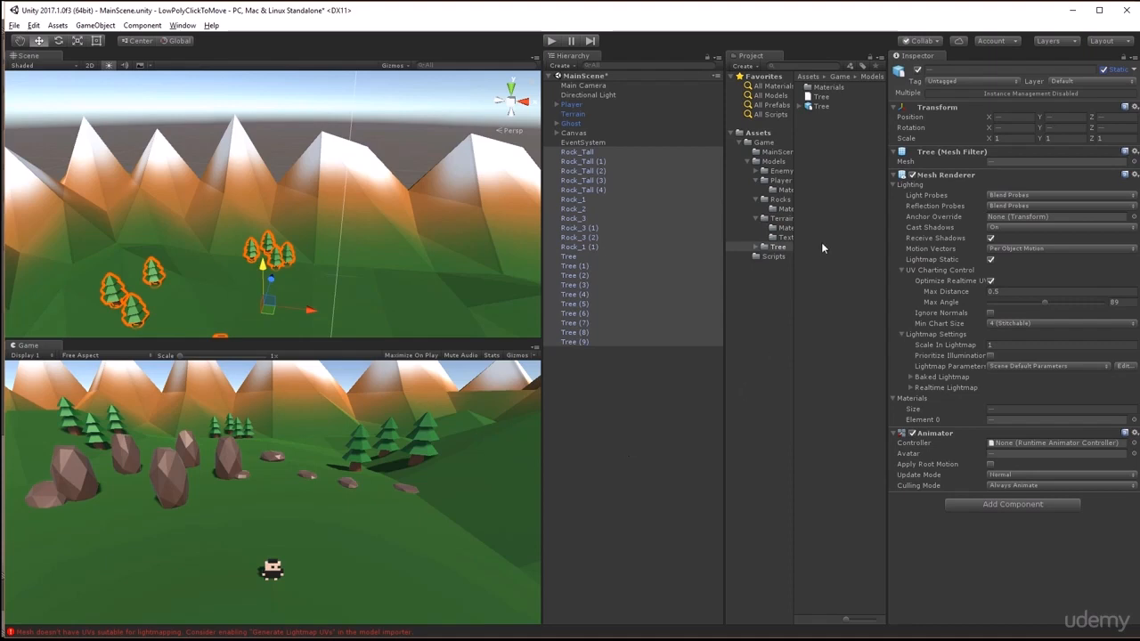
Examine the import settings of the four rock models in the Rocks folder
{"action": "left_click", "coordinate": [784, 200]}
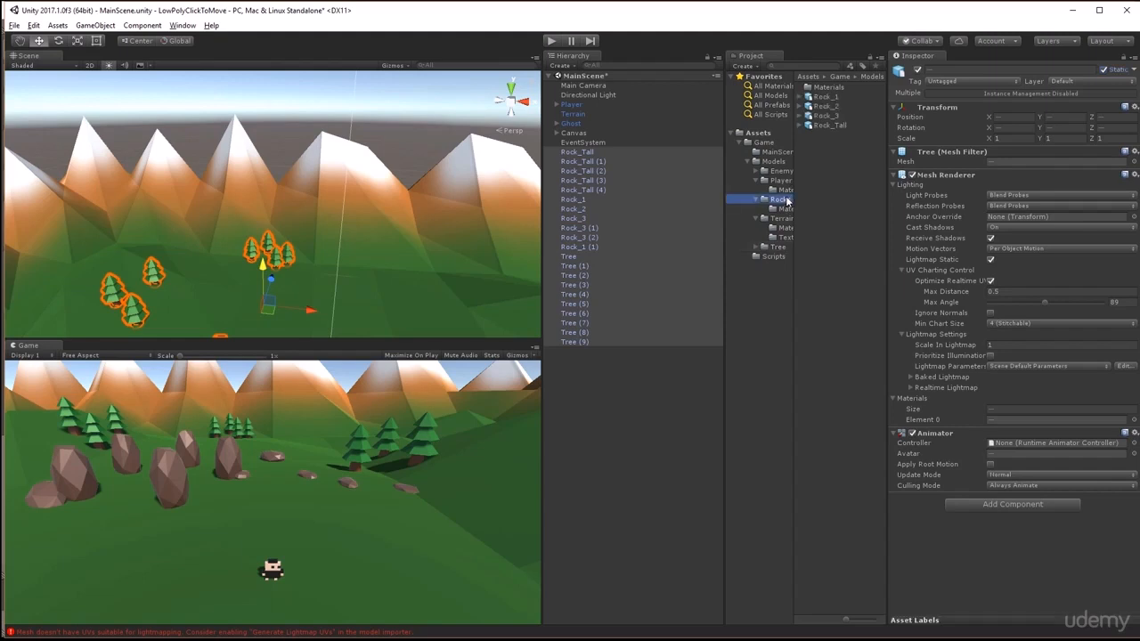
{"action": "left_click", "coordinate": [824, 96]}
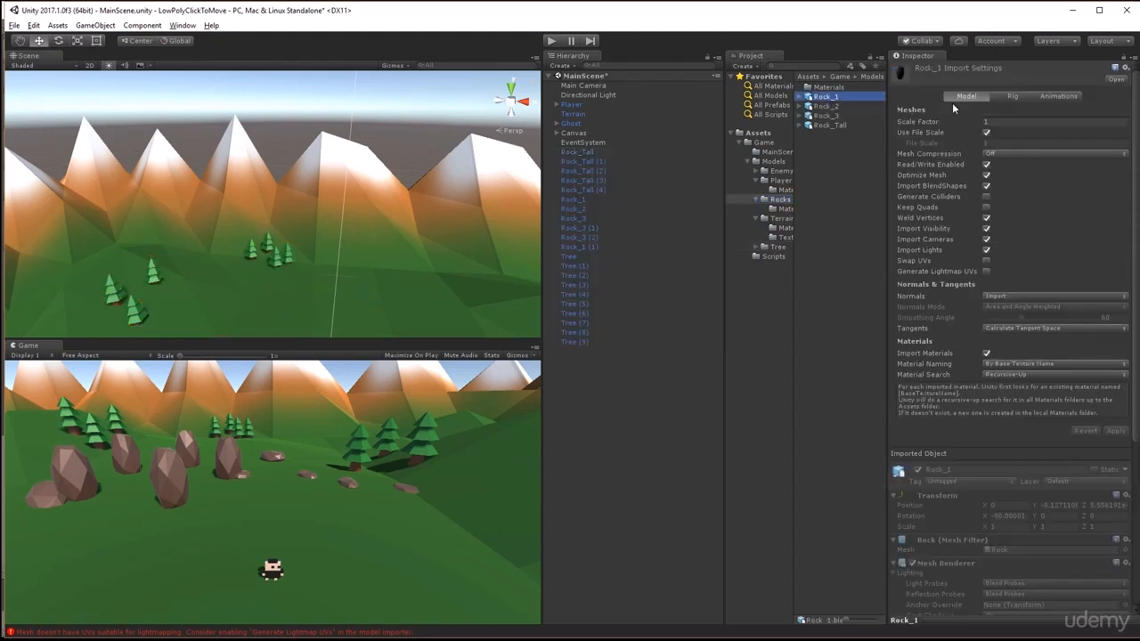
{"action": "left_click", "coordinate": [828, 125], "text": "shift"}
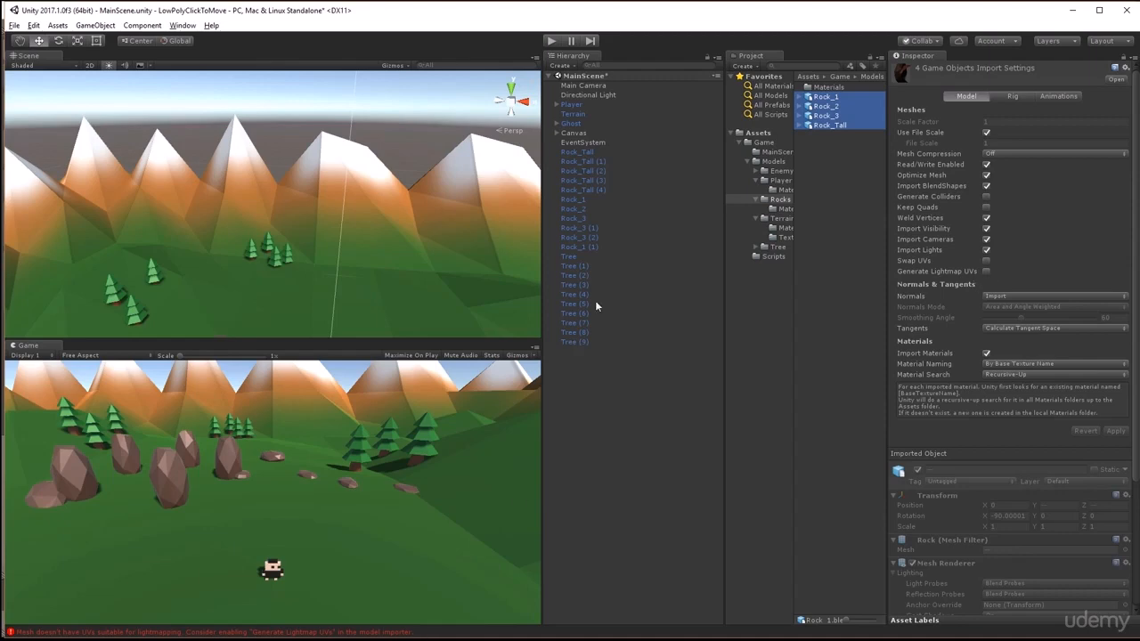
{"action": "left_click", "coordinate": [828, 149]}
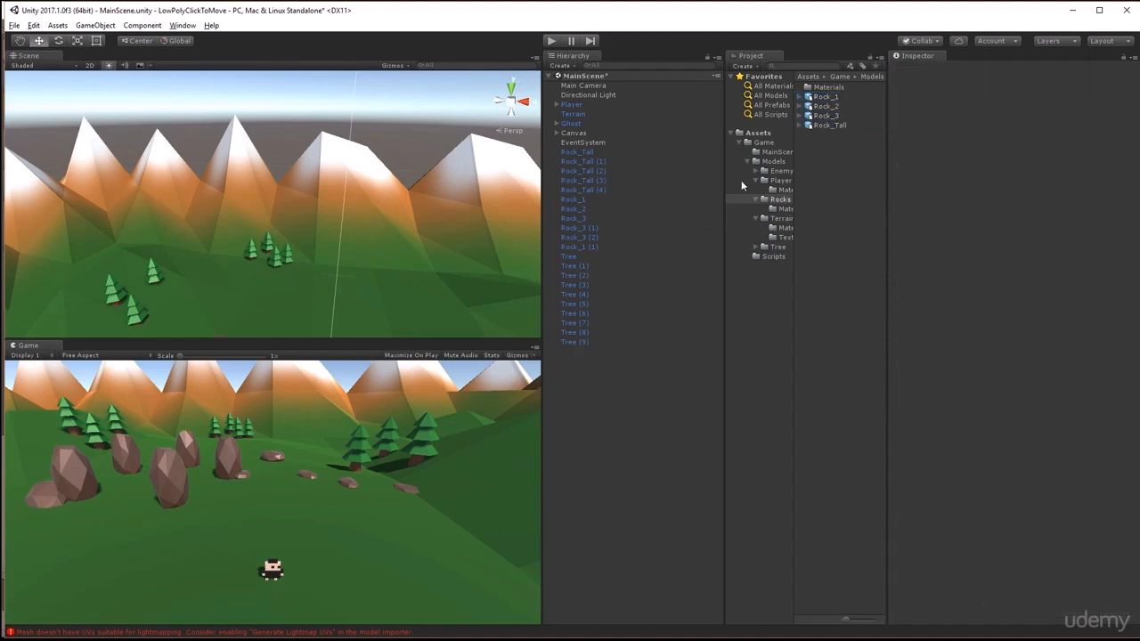
Open the Rock_1 model in Blender and switch the screen layout to UV Editing
{"action": "left_click", "coordinate": [819, 98]}
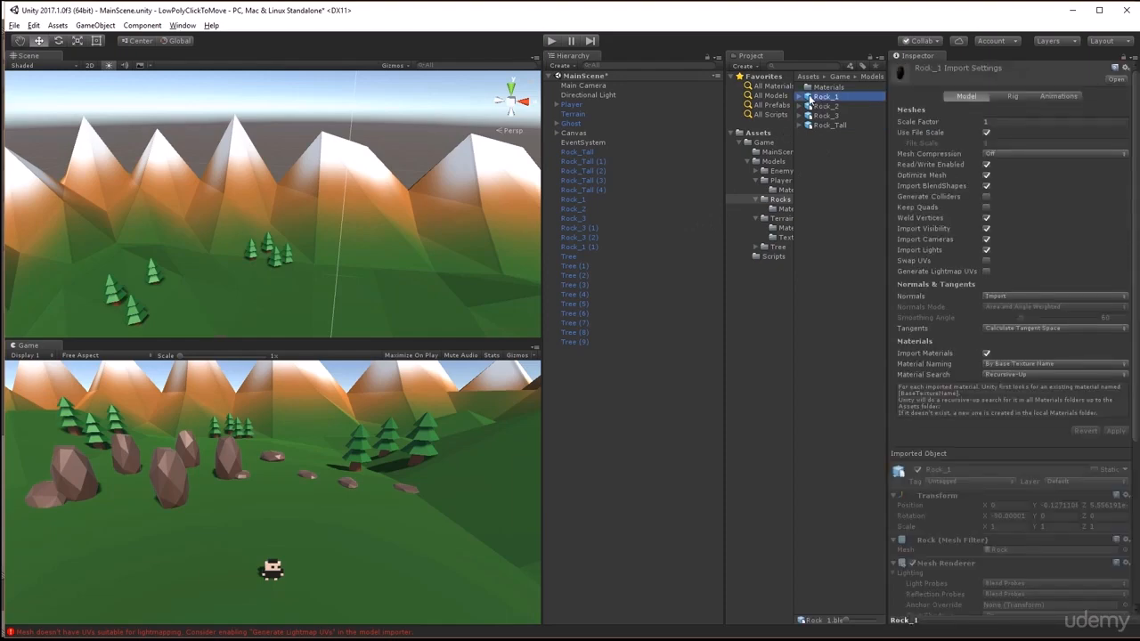
{"action": "double_click", "coordinate": [811, 100]}
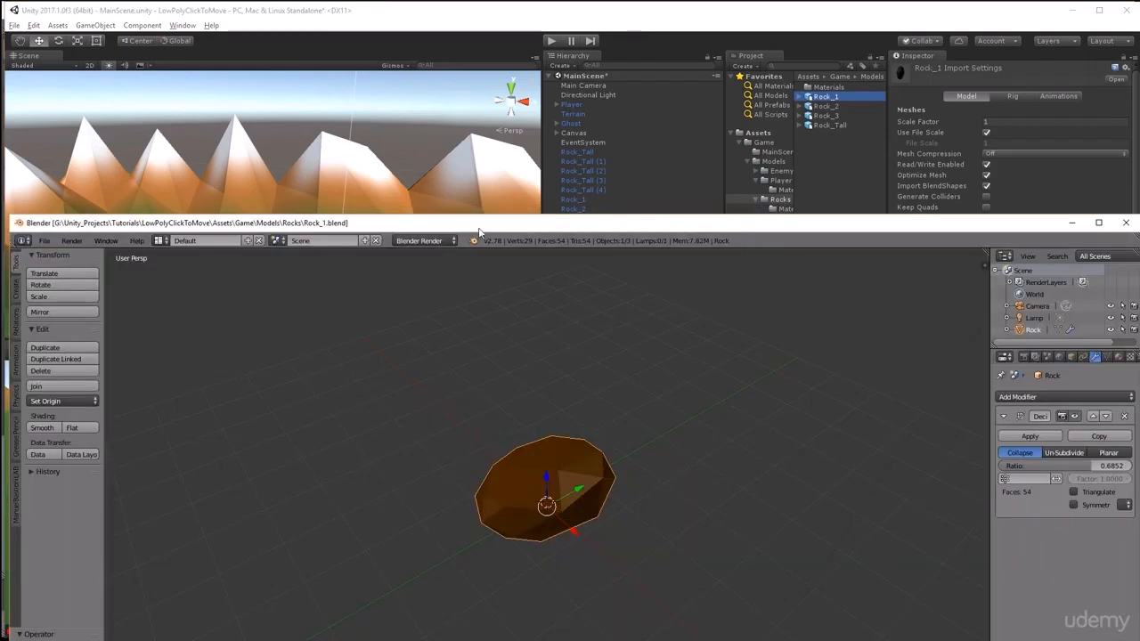
{"action": "left_click_drag", "start_coordinate": [482, 217], "coordinate": [482, 12]}
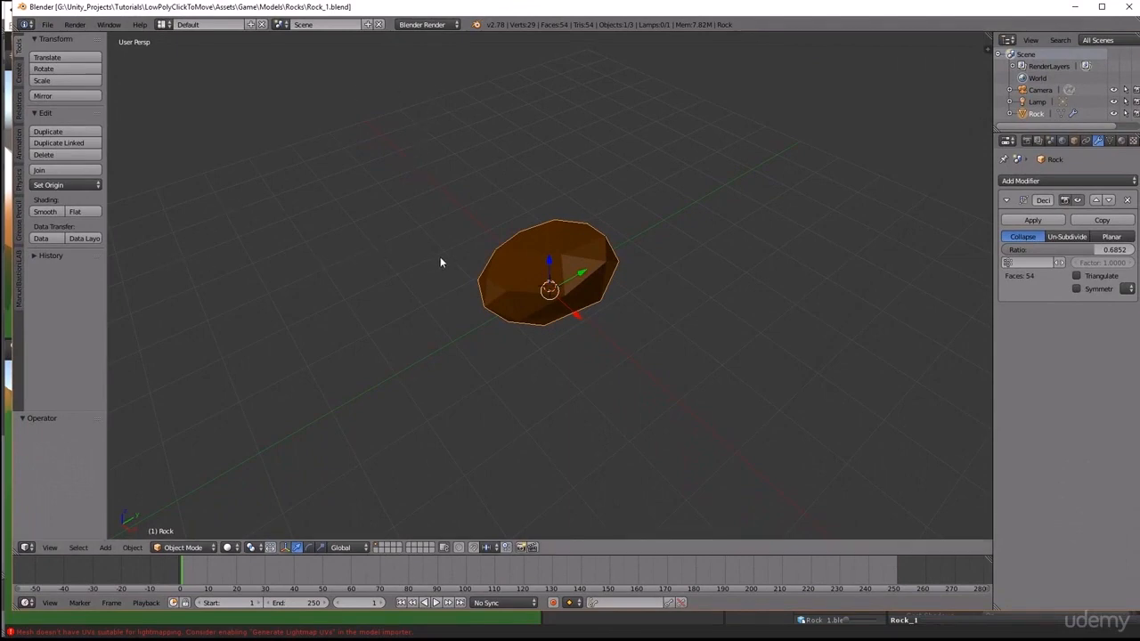
{"action": "left_click", "coordinate": [163, 24]}
{"action": "left_click", "coordinate": [192, 121]}
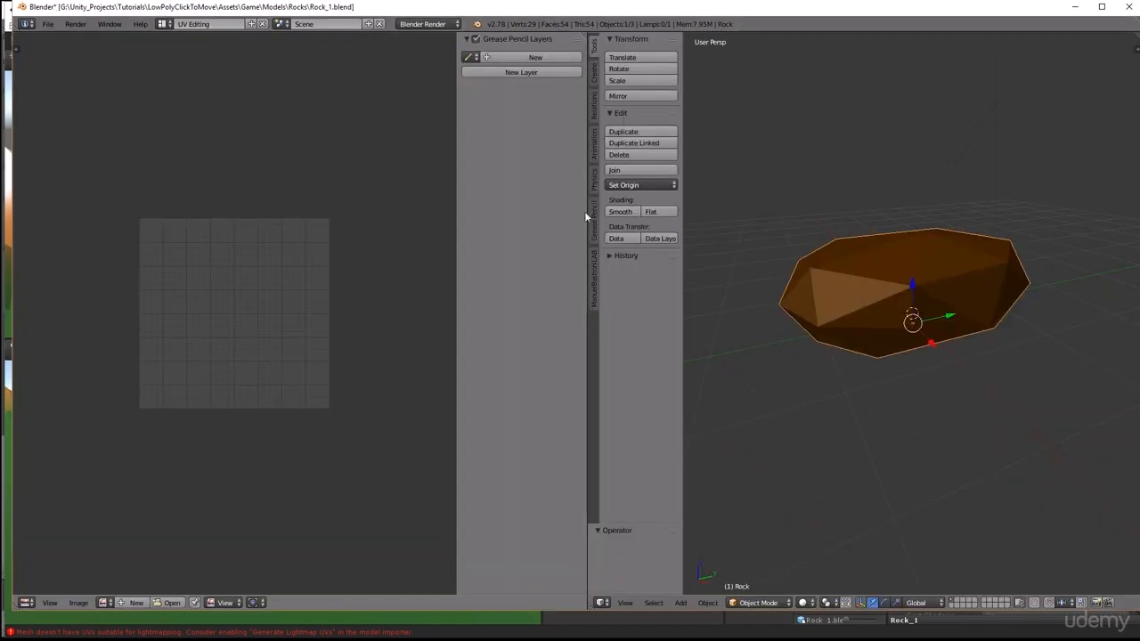
Lightmap-pack the UVs of all faces of the Rock_1 mesh with the default settings and save the file
{"action": "key", "text": "Tab"}
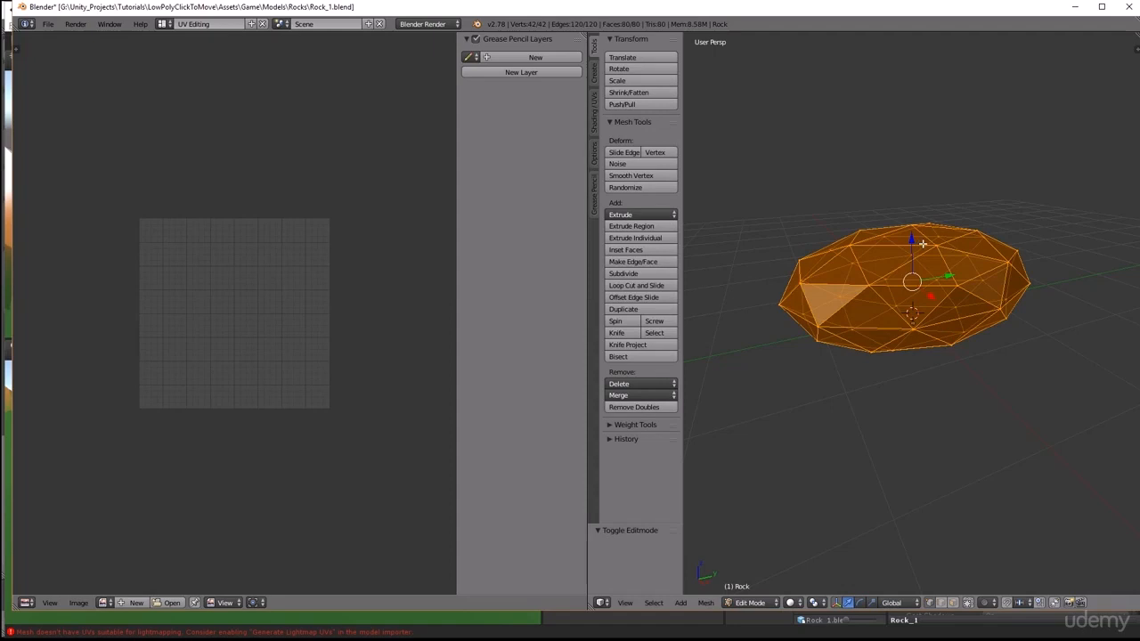
{"action": "key", "text": "Tab"}
{"action": "key", "text": "Tab"}
{"action": "key", "text": "u"}
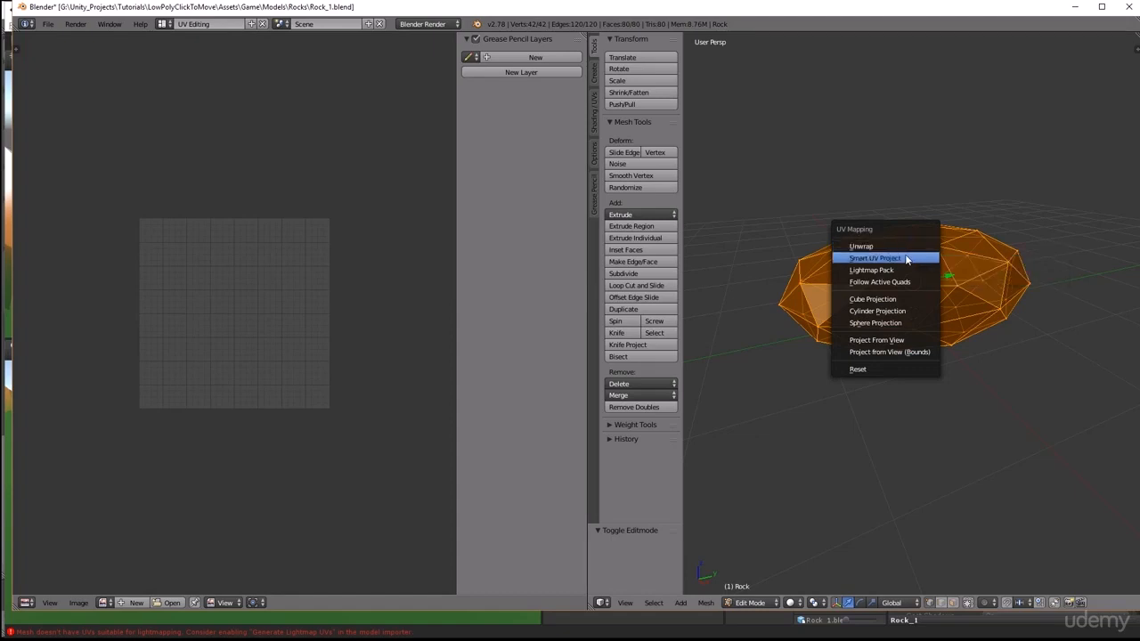
{"action": "left_click", "coordinate": [902, 271]}
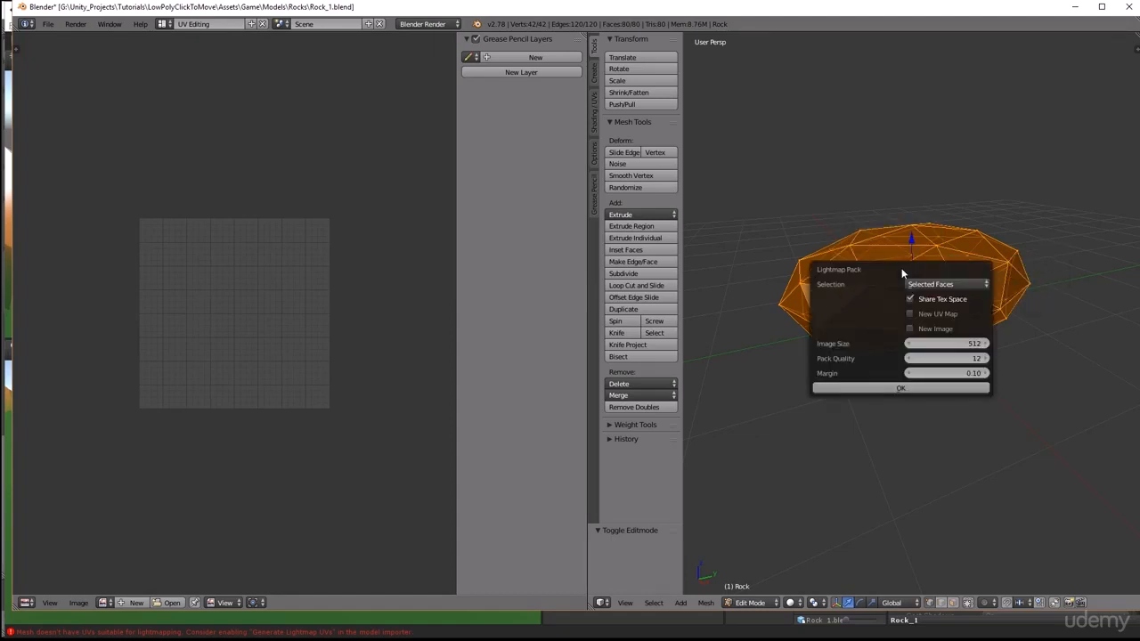
{"action": "left_click", "coordinate": [921, 390]}
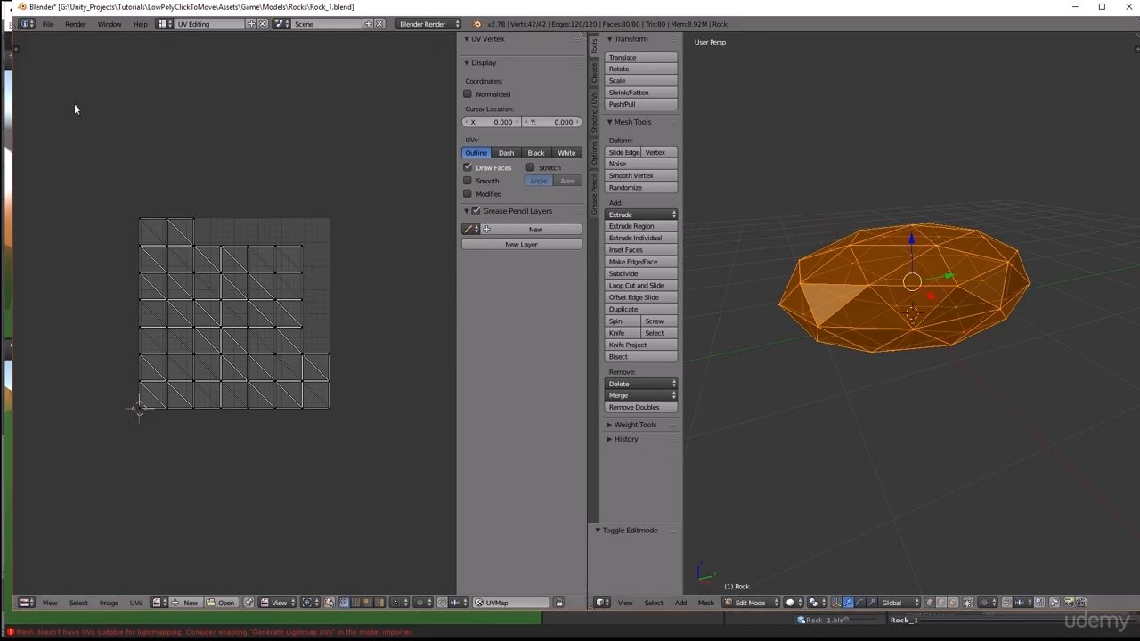
{"action": "left_click", "coordinate": [48, 24]}
{"action": "left_click", "coordinate": [65, 116]}
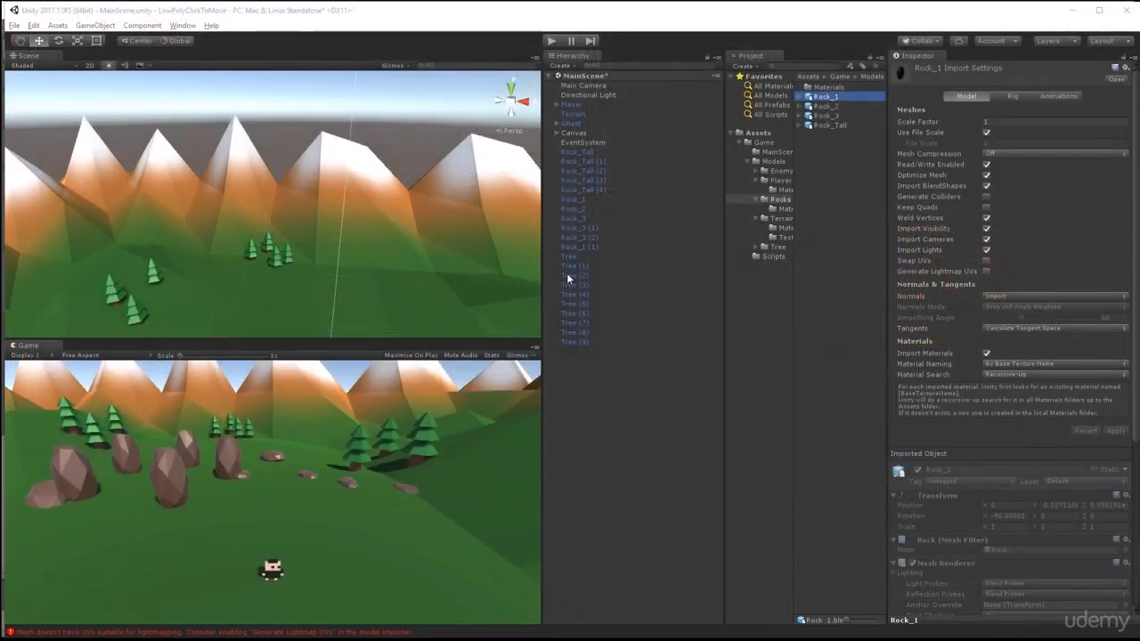
Open the Rock_2 model from Unity in Blender and lightmap-pack all its faces in the UV Editing layout
{"action": "left_click", "coordinate": [799, 96]}
{"action": "left_click", "coordinate": [825, 116]}
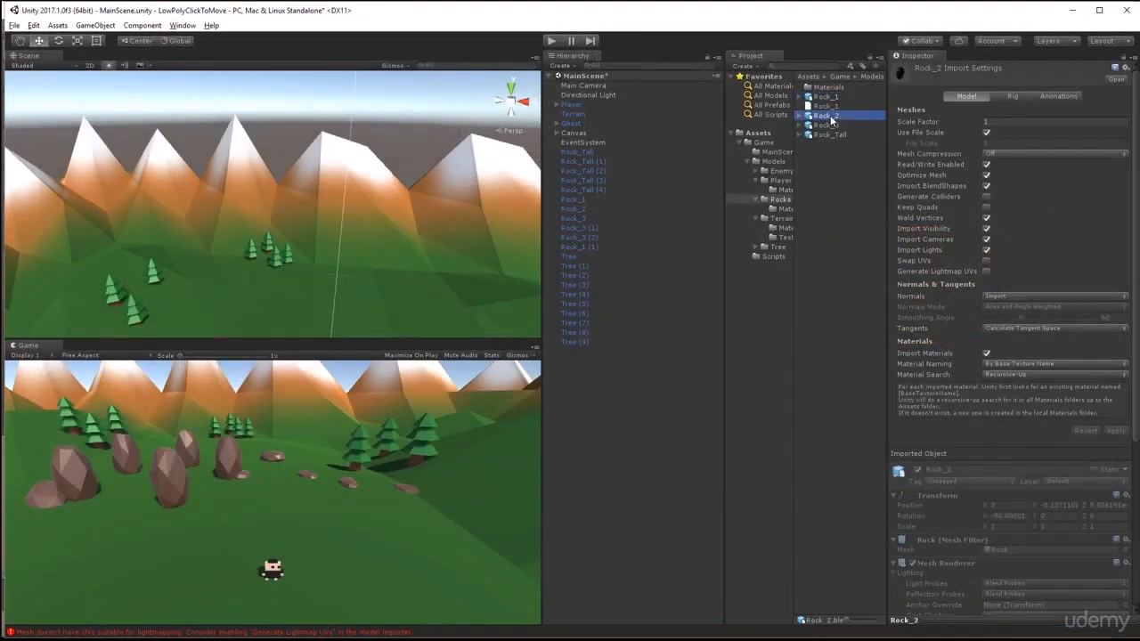
{"action": "double_click", "coordinate": [831, 120]}
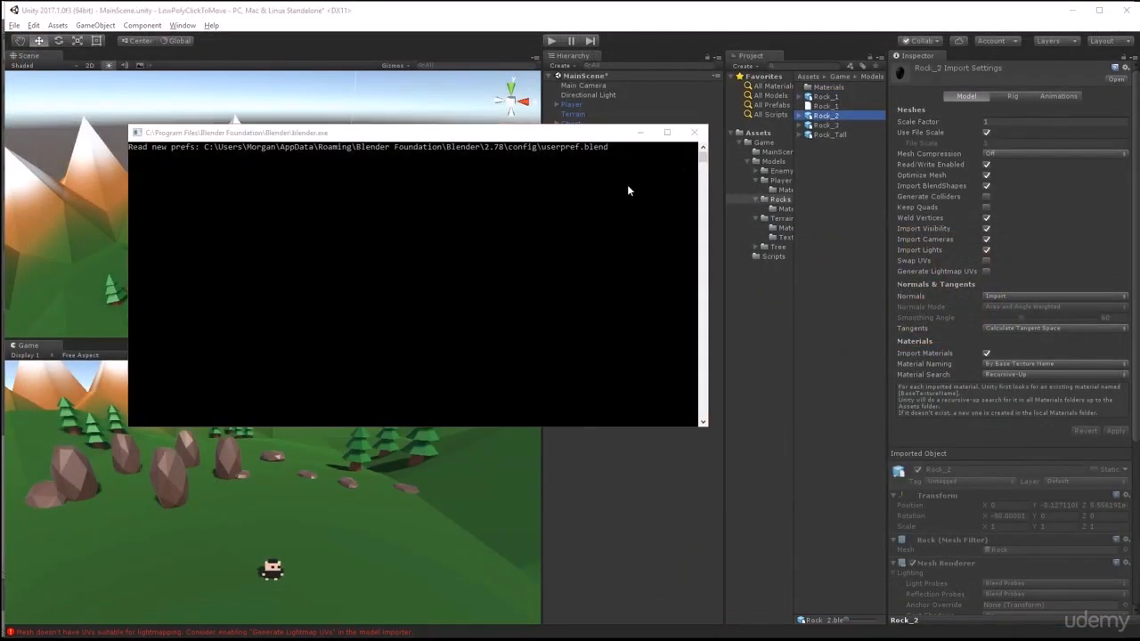
{"action": "key", "text": "Tab"}
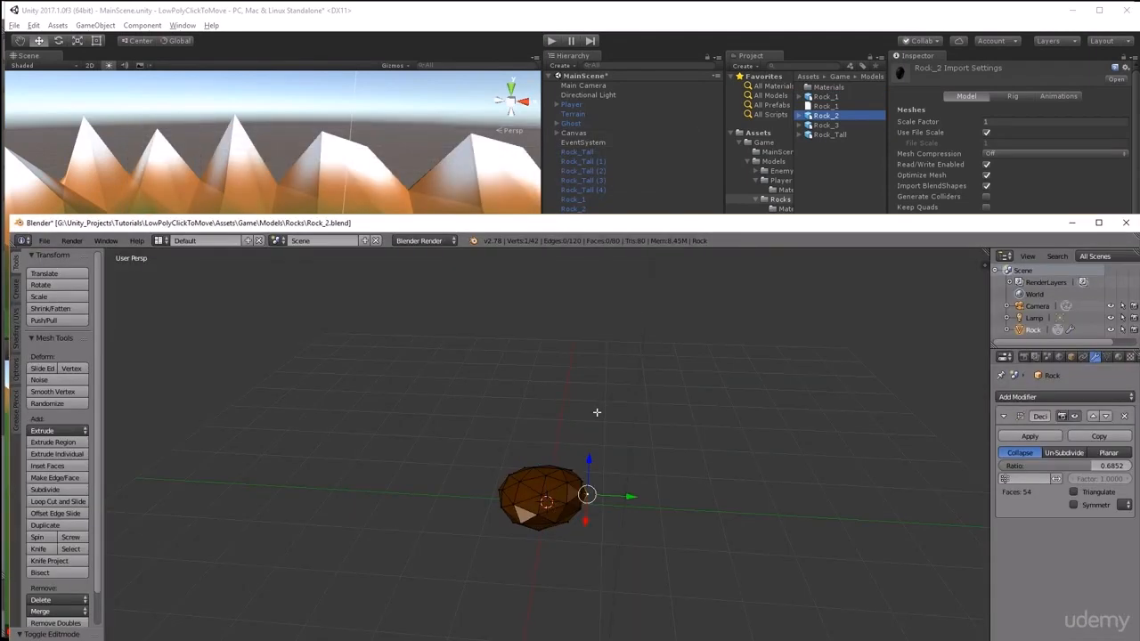
{"action": "key", "text": "a"}
{"action": "left_click", "coordinate": [161, 241]}
{"action": "left_click", "coordinate": [192, 338]}
{"action": "key", "text": "u"}
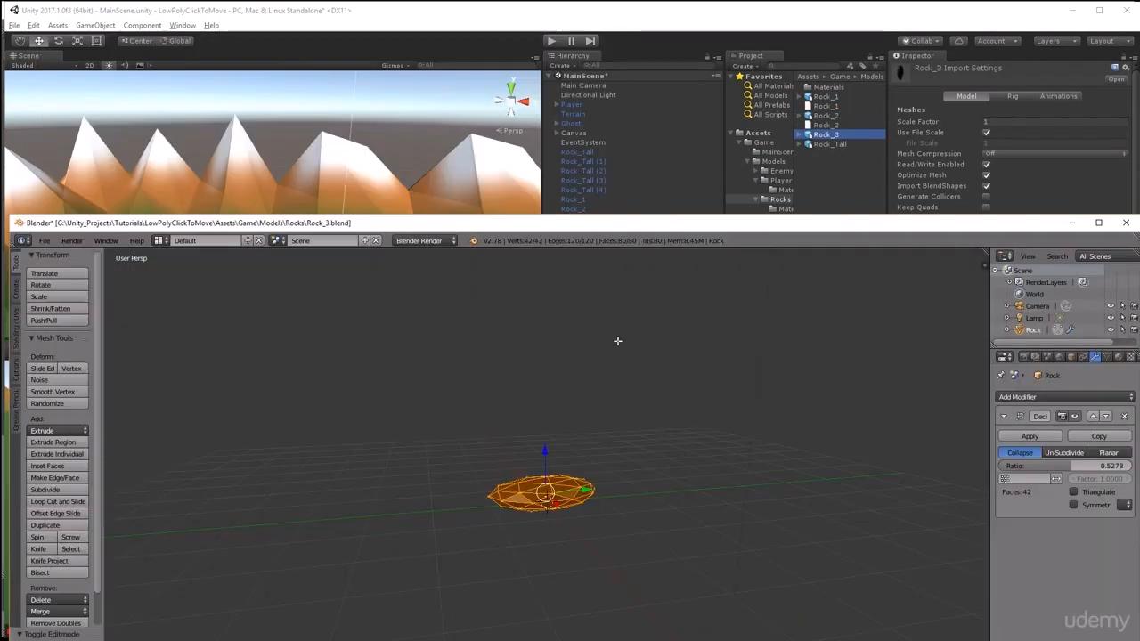
Switch the Rock_3 file to the UV Editing layout, lightmap-pack all faces of the rock and save
{"action": "left_click", "coordinate": [160, 240]}
{"action": "left_click", "coordinate": [177, 337]}
{"action": "key", "text": "Tab"}
{"action": "key", "text": "a"}
{"action": "key", "text": "u"}
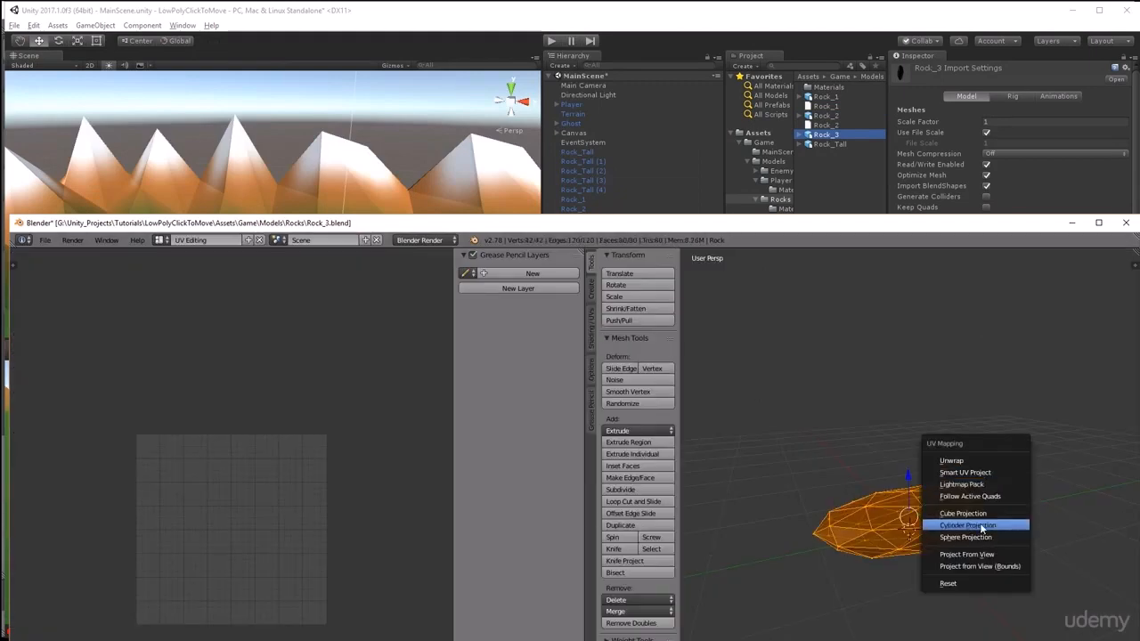
{"action": "left_click", "coordinate": [980, 480]}
{"action": "left_click", "coordinate": [974, 603]}
{"action": "left_click", "coordinate": [44, 240]}
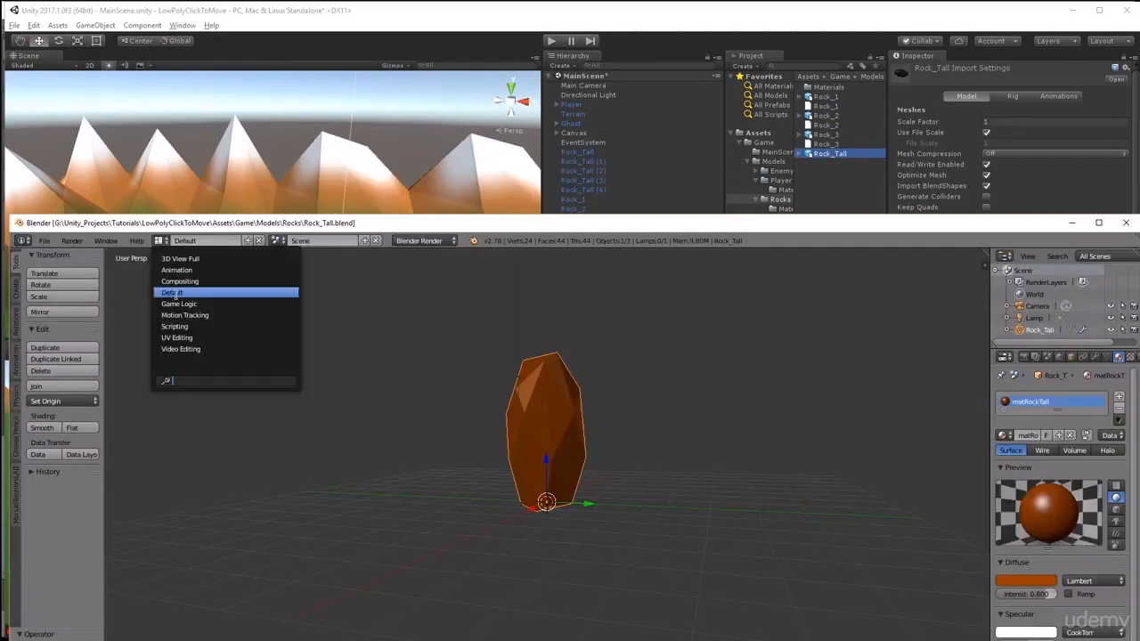
Switch the Rock_Tall file to the UV Editing layout, lightmap-pack all faces of the tall rock and save
{"action": "left_click", "coordinate": [179, 339]}
{"action": "key", "text": "Tab"}
{"action": "key", "text": "a"}
{"action": "key", "text": "u"}
{"action": "left_click", "coordinate": [913, 490]}
{"action": "left_click", "coordinate": [911, 559]}
{"action": "left_click", "coordinate": [44, 240]}
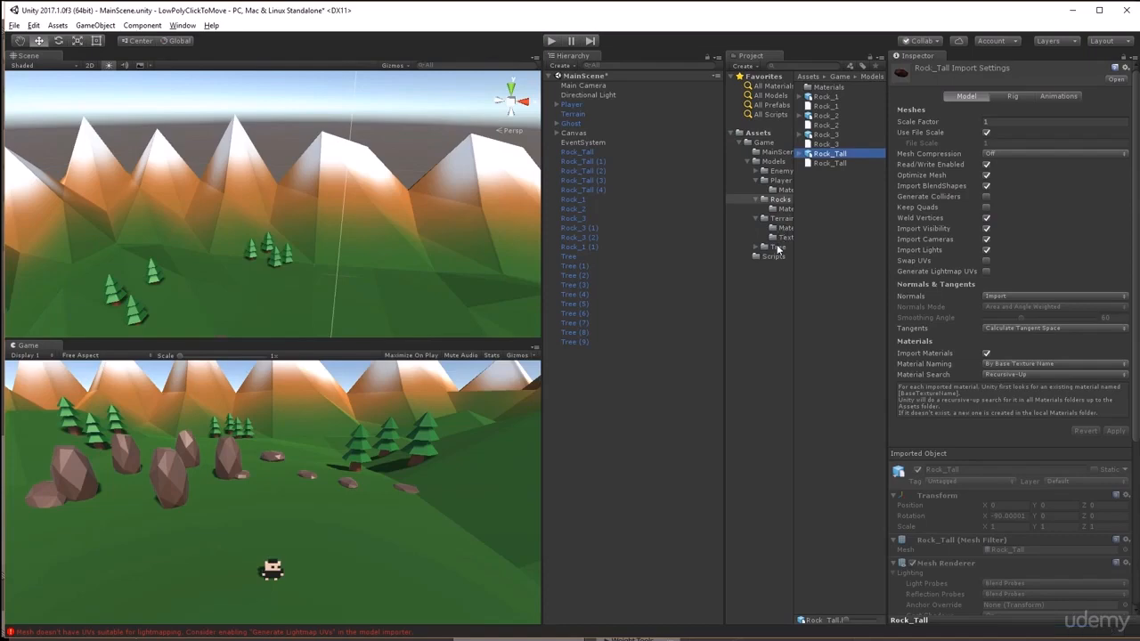
Open the Tree model from Unity's Tree folder in Blender and switch the screen layout to UV Editing
{"action": "left_click", "coordinate": [777, 248]}
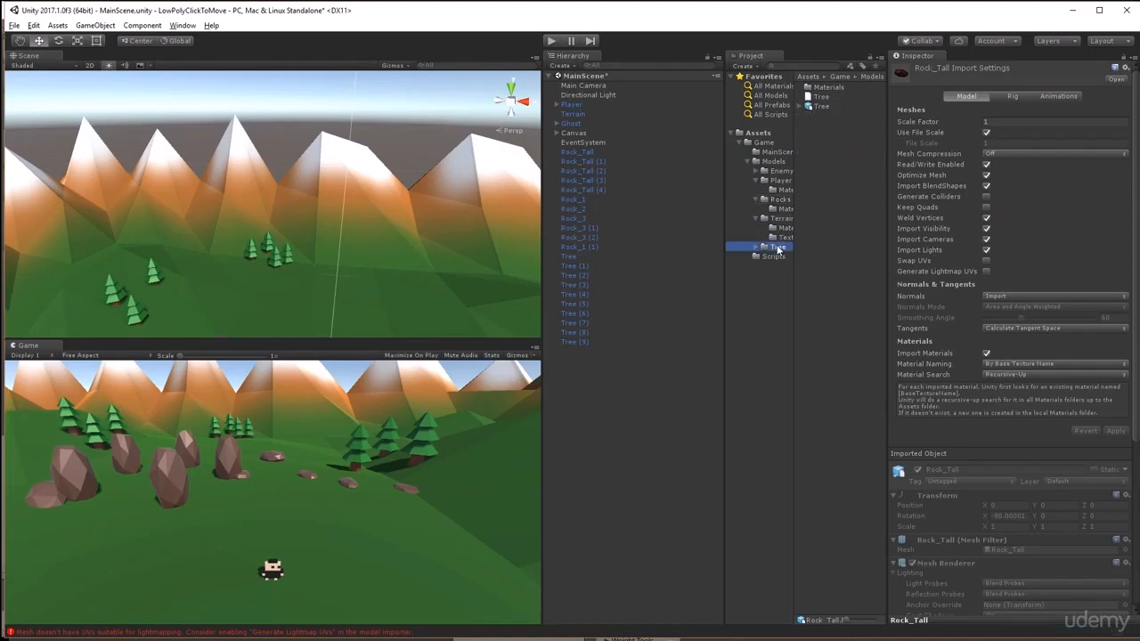
{"action": "left_click", "coordinate": [820, 107]}
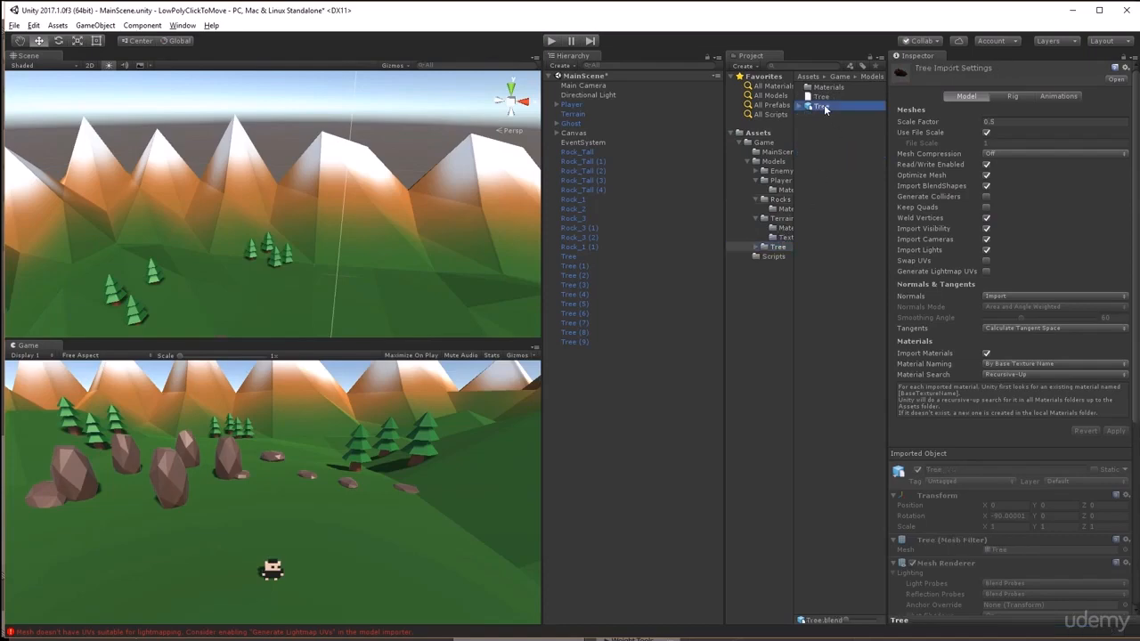
{"action": "double_click", "coordinate": [822, 106]}
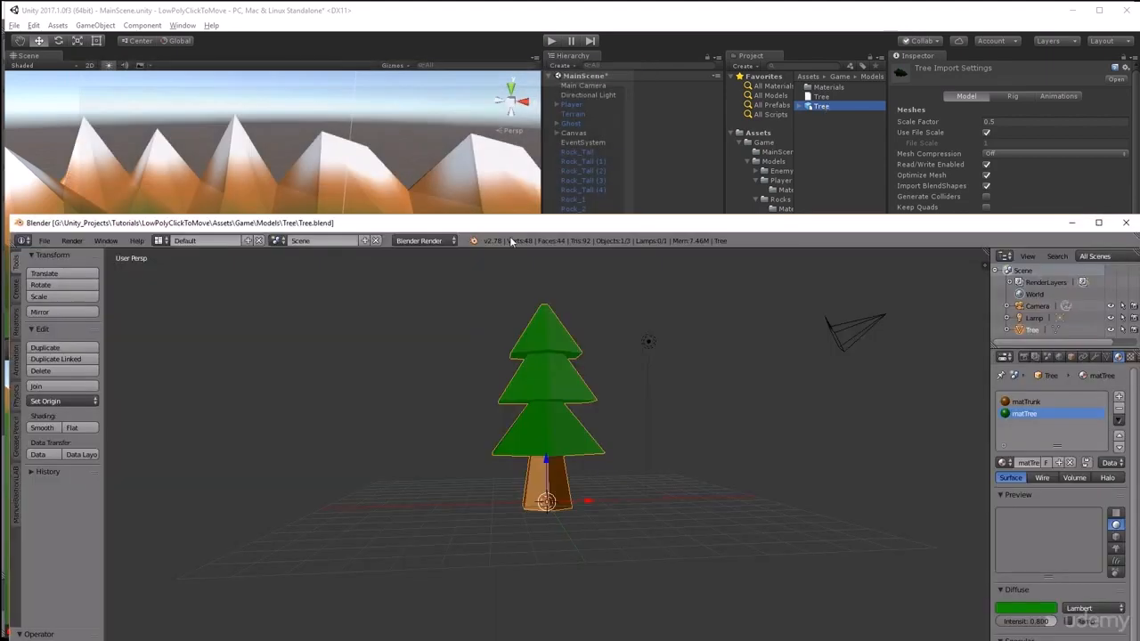
{"action": "key", "text": "Tab"}
{"action": "key", "text": "Tab"}
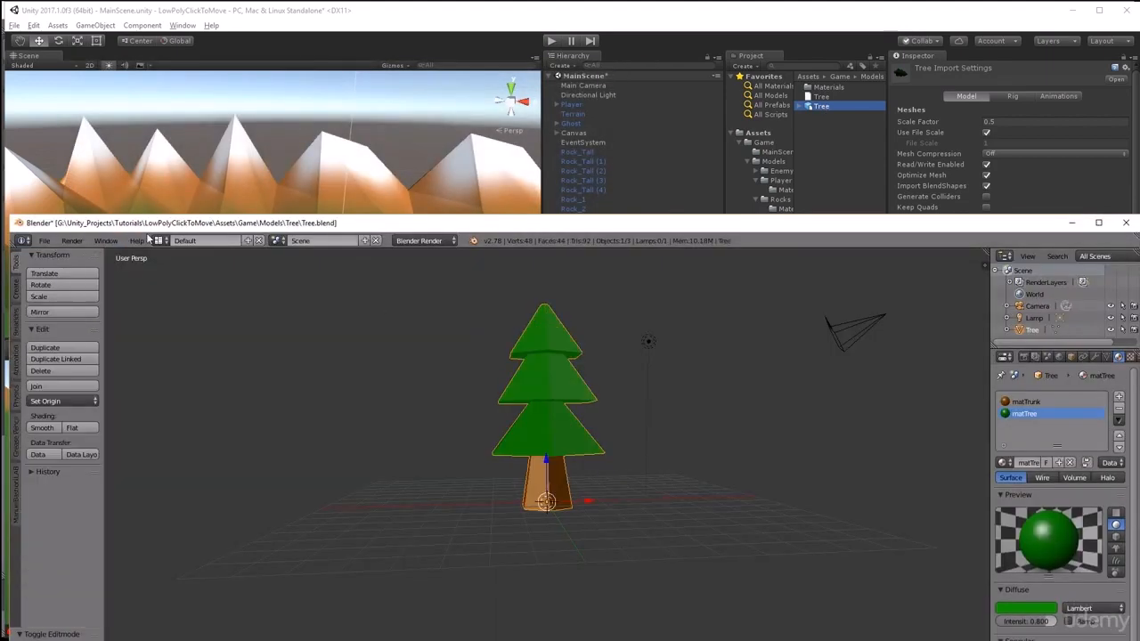
{"action": "left_click", "coordinate": [158, 240]}
{"action": "left_click", "coordinate": [183, 337]}
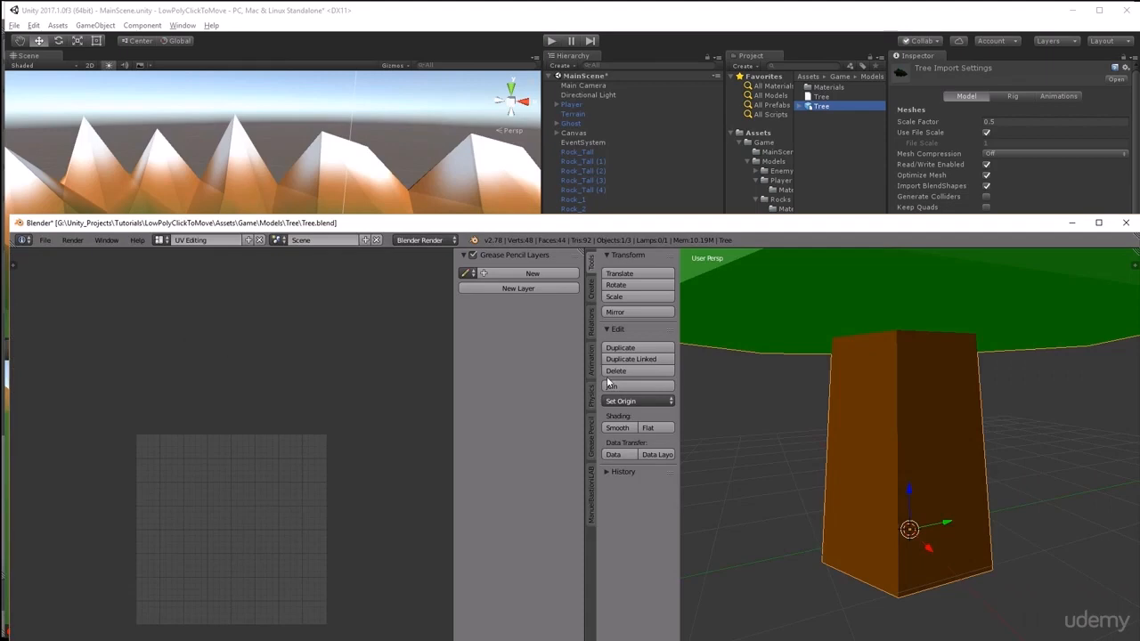
Lightmap-pack all faces of the tree mesh with the default settings, save over the file and return to Unity
{"action": "key", "text": "Tab"}
{"action": "key", "text": "u"}
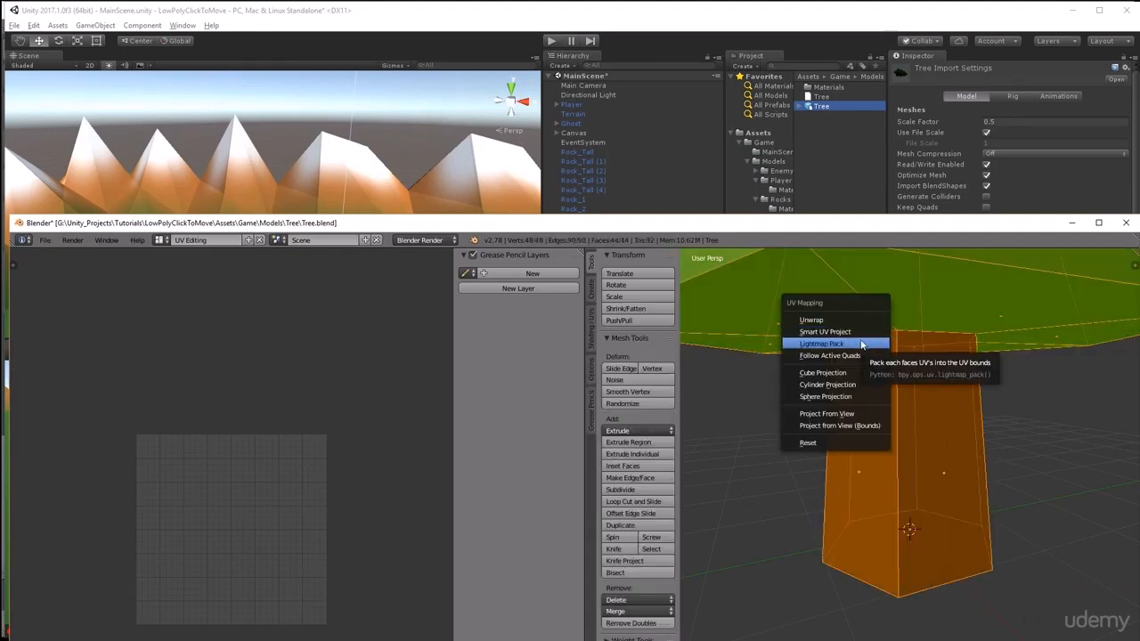
{"action": "left_click", "coordinate": [862, 344]}
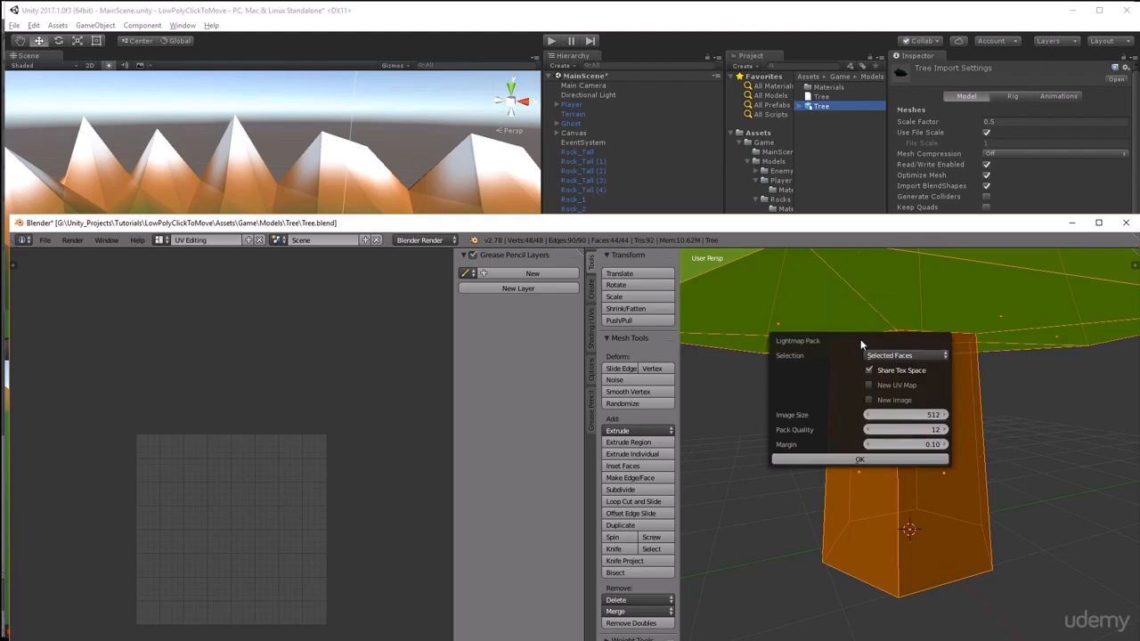
{"action": "left_click", "coordinate": [879, 461]}
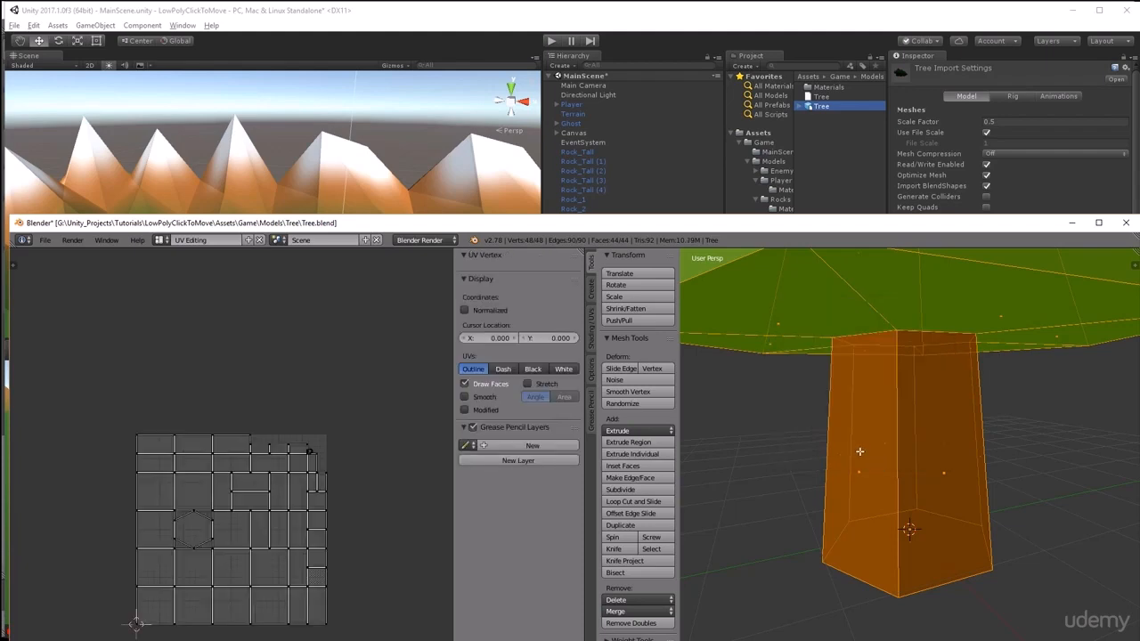
{"action": "key", "text": "ctrl+s"}
{"action": "left_click", "coordinate": [858, 452]}
{"action": "left_click", "coordinate": [595, 19]}
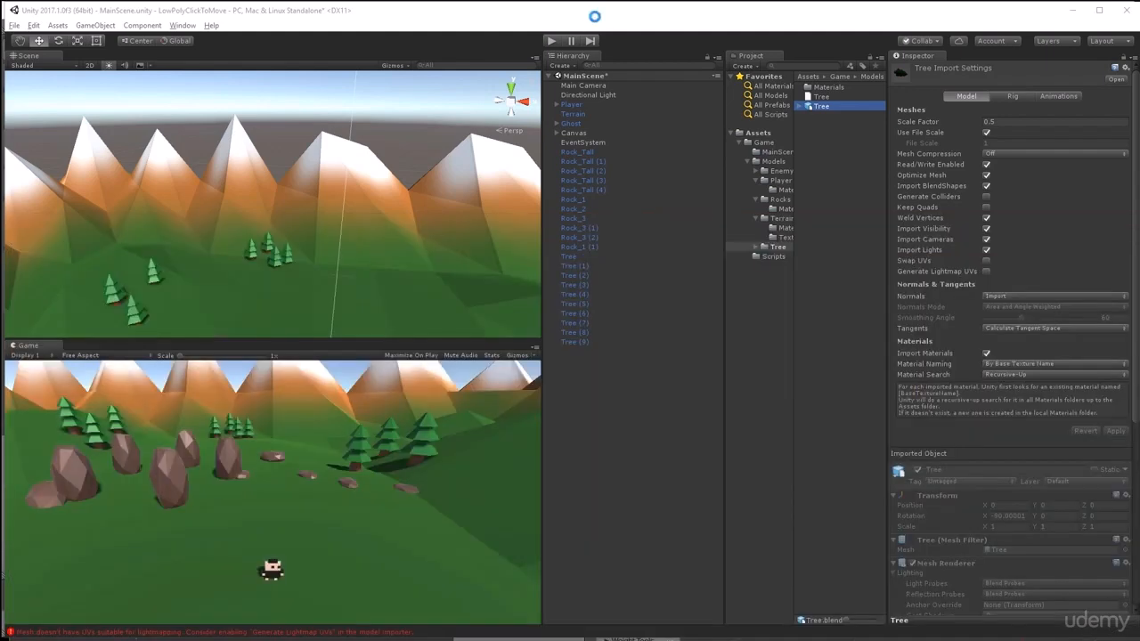
Rebake the scene's navigation mesh with the existing agent settings and inspect the NavMesh around the rocks and trees
{"action": "left_click", "coordinate": [589, 151]}
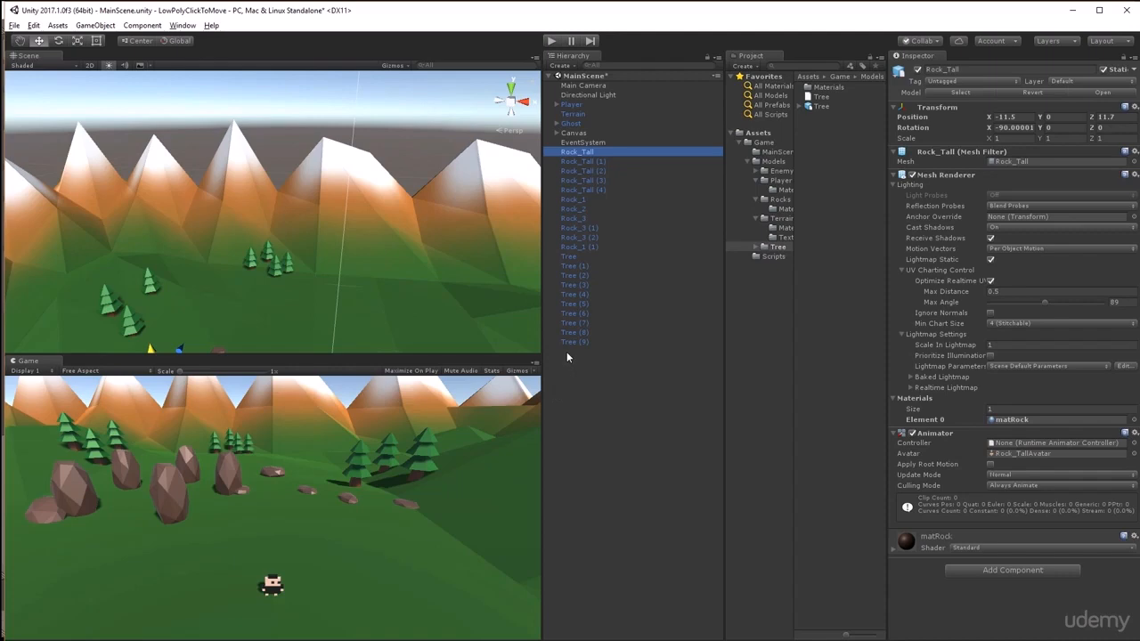
{"action": "left_click", "coordinate": [183, 26]}
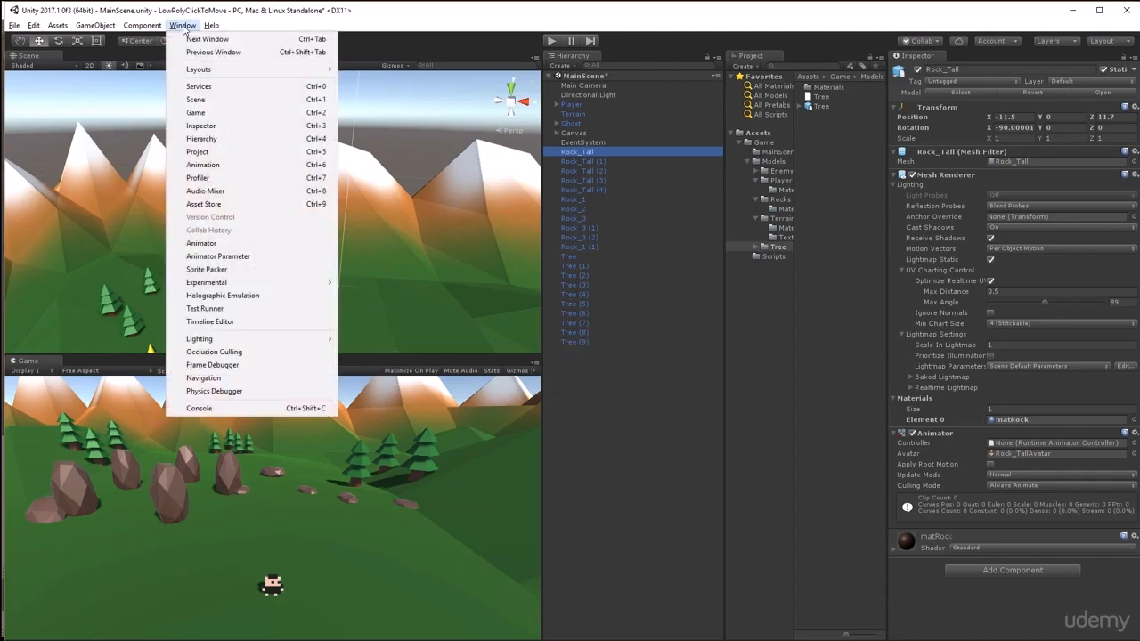
{"action": "left_click", "coordinate": [231, 383]}
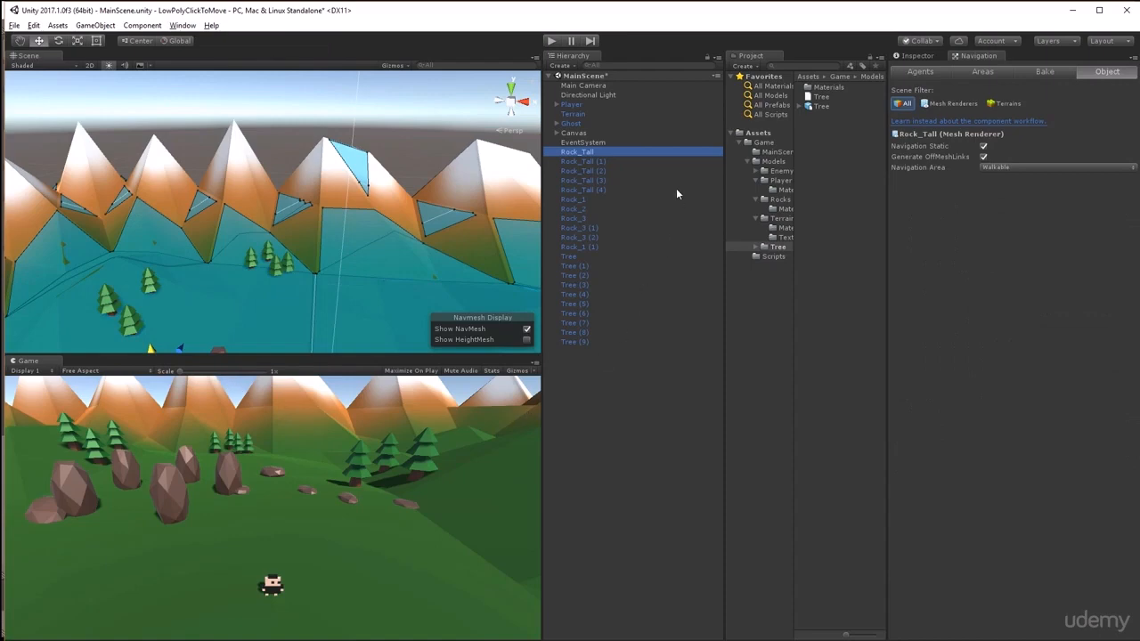
{"action": "left_click", "coordinate": [583, 114]}
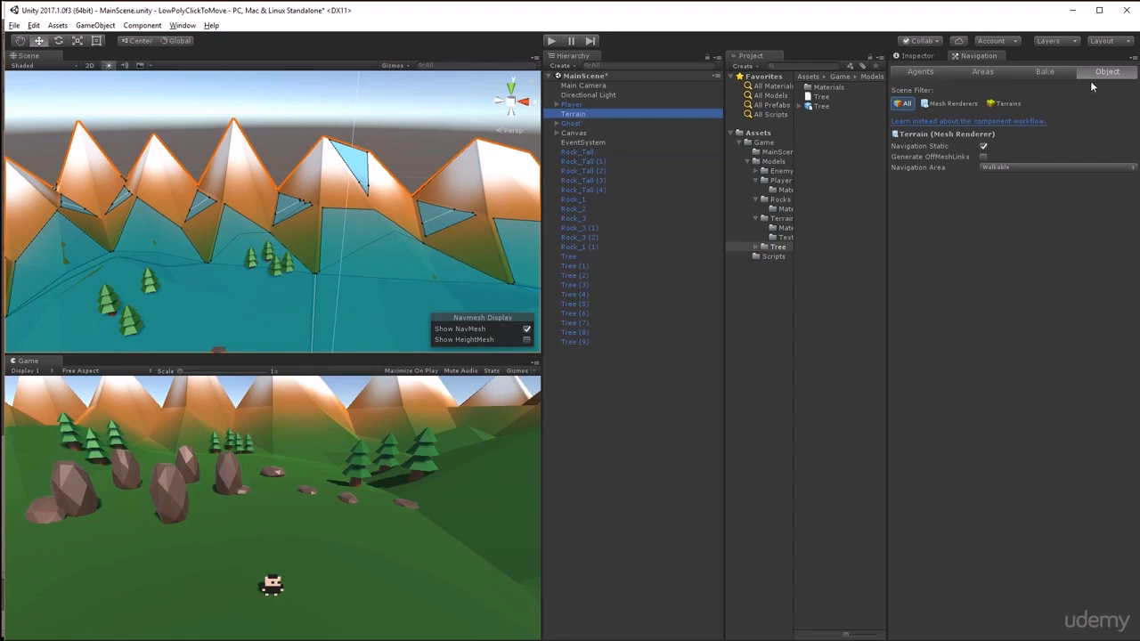
{"action": "left_click", "coordinate": [1061, 72]}
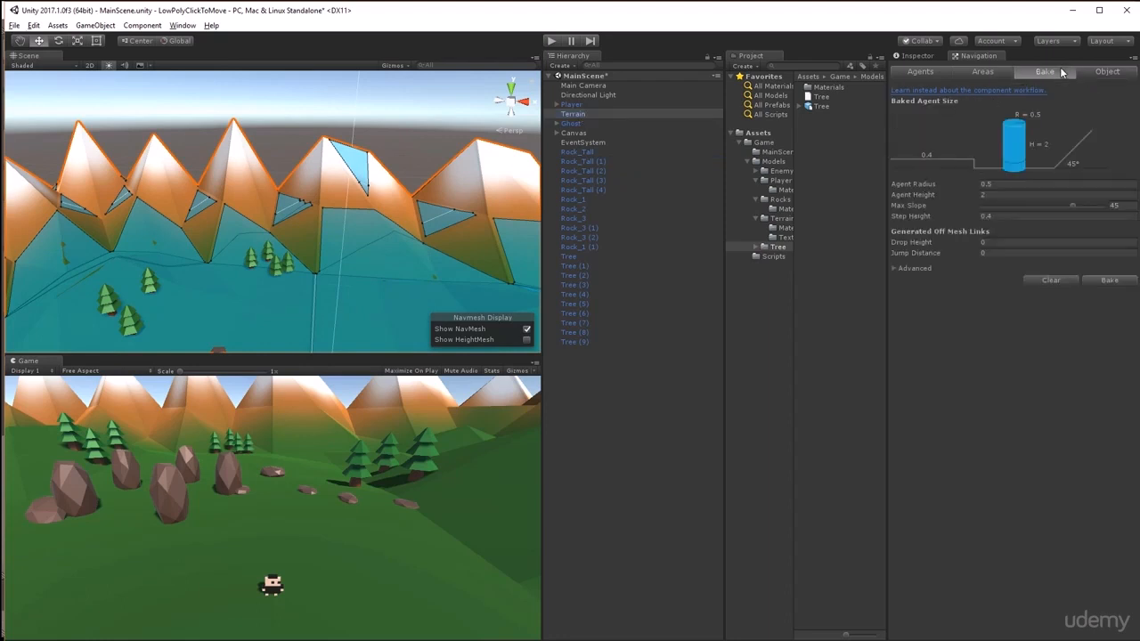
{"action": "left_click", "coordinate": [1121, 282]}
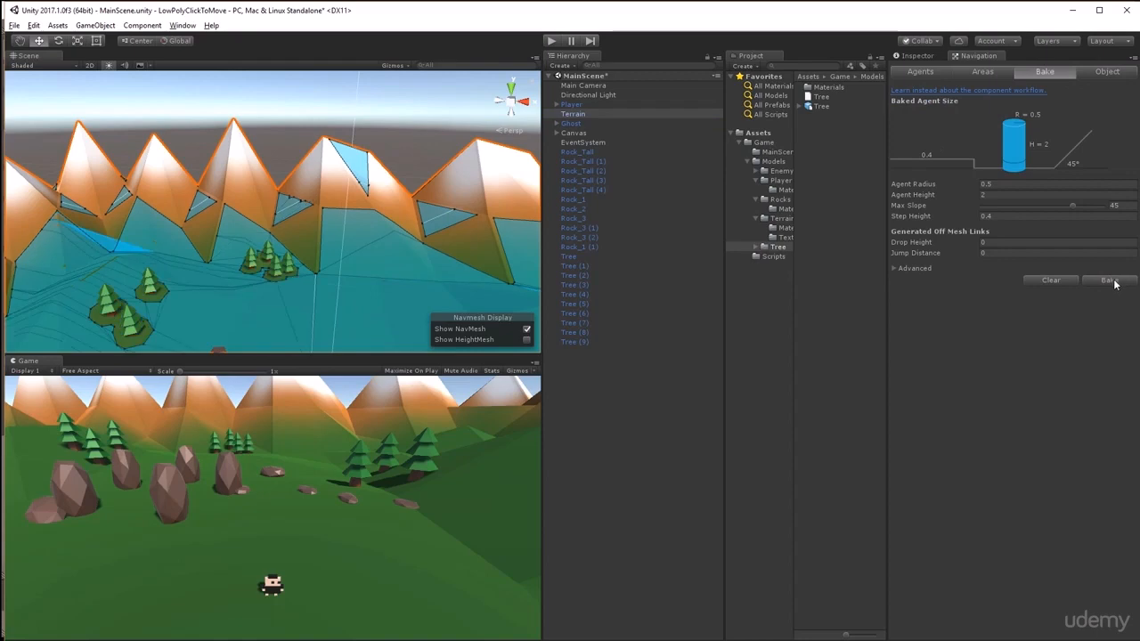
{"action": "scroll", "coordinate": [171, 313], "scroll_direction": "up", "scroll_amount": 2}
{"action": "left_click_drag", "start_coordinate": [283, 298], "coordinate": [286, 269], "text": "alt"}
{"action": "middle_click_drag", "start_coordinate": [282, 284], "coordinate": [311, 278]}
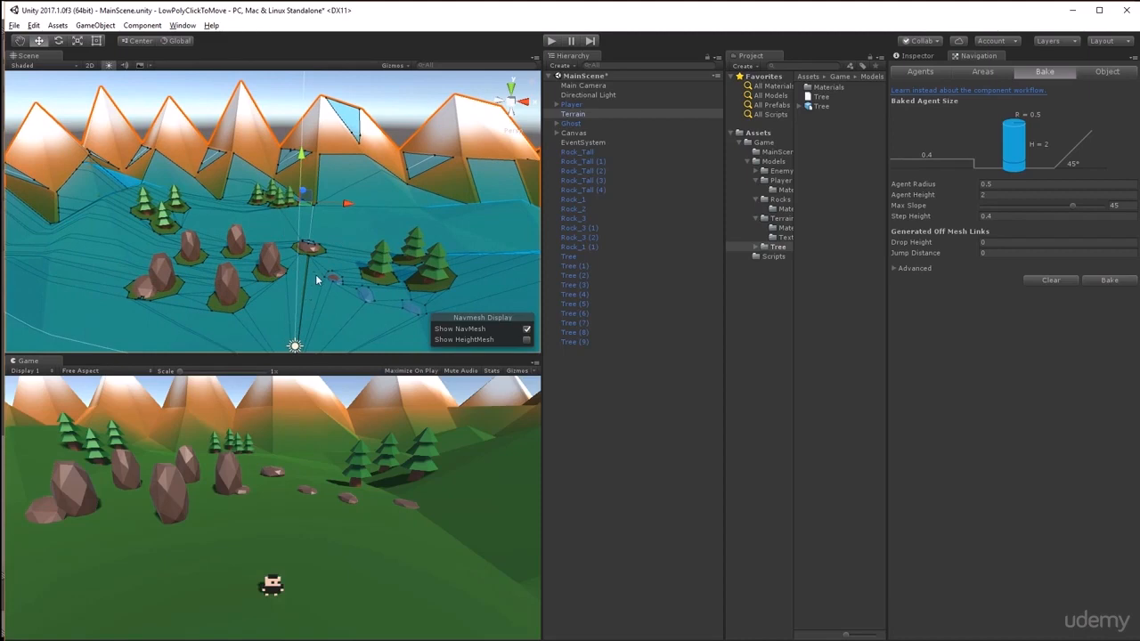
Run the game and walk the player around and between the tall rocks to test the new navigation mesh
{"action": "left_click", "coordinate": [551, 41]}
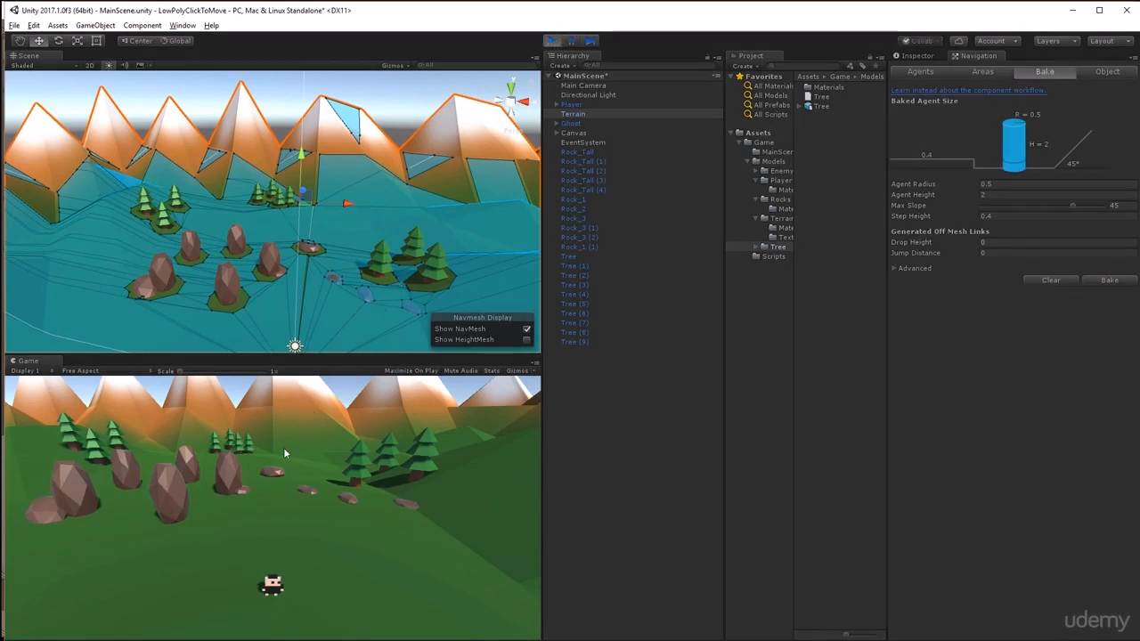
{"action": "left_click", "coordinate": [216, 523]}
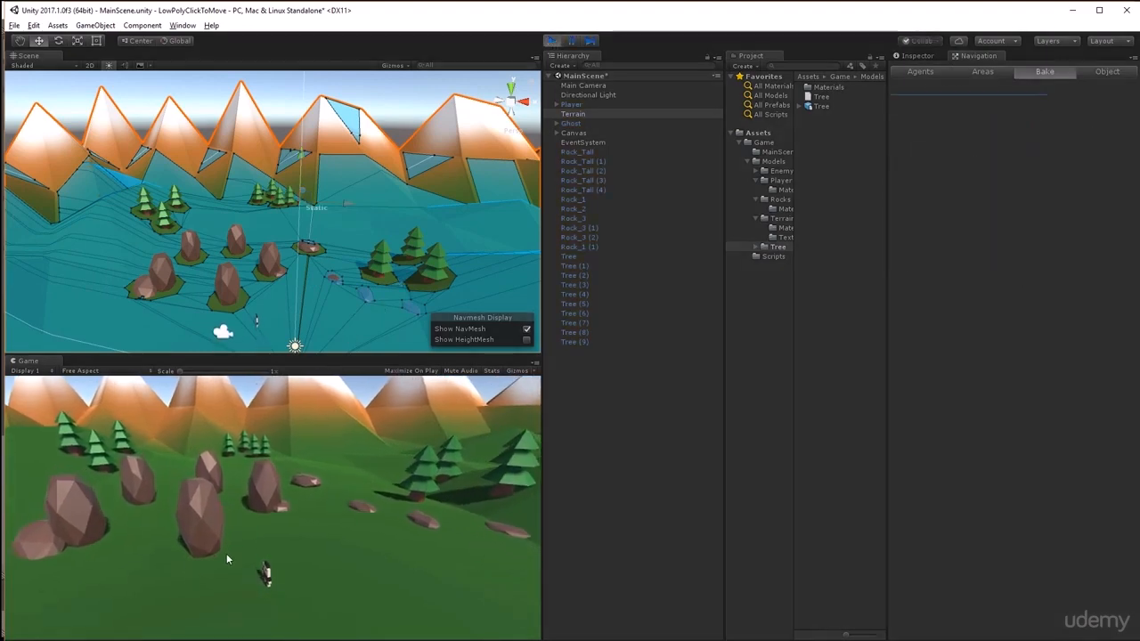
{"action": "left_click", "coordinate": [142, 634]}
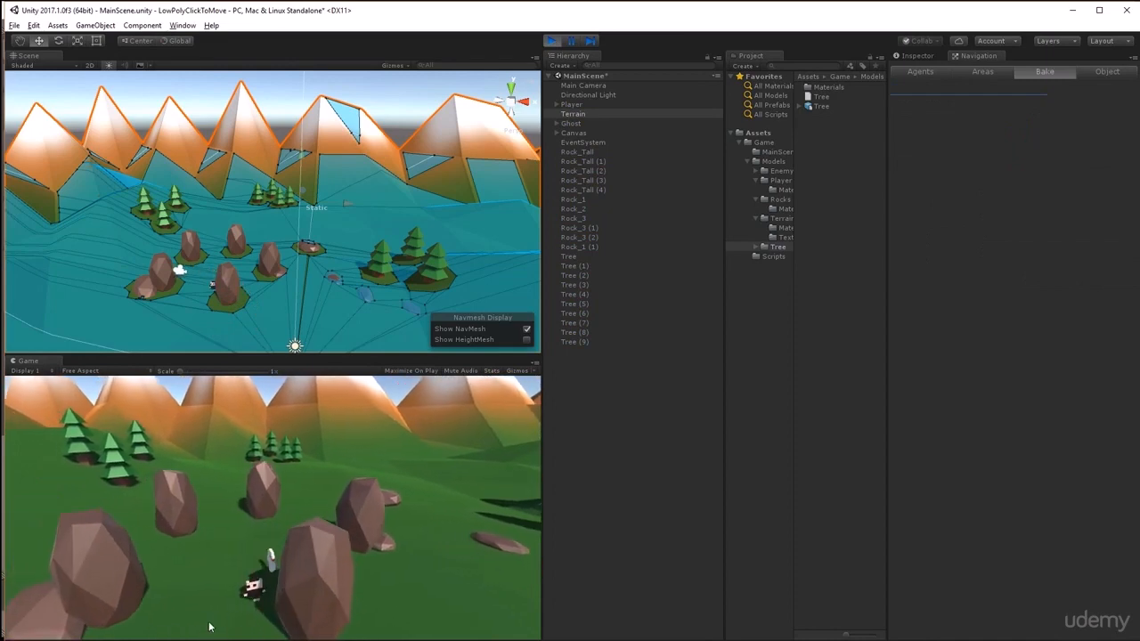
{"action": "left_click", "coordinate": [397, 529]}
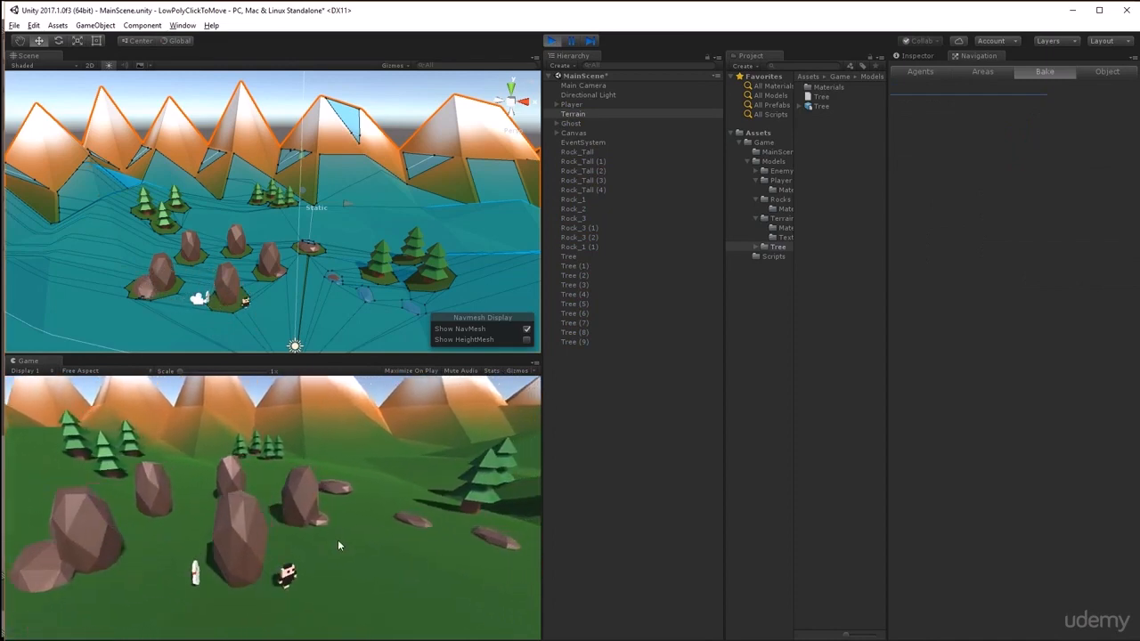
{"action": "left_click", "coordinate": [225, 532]}
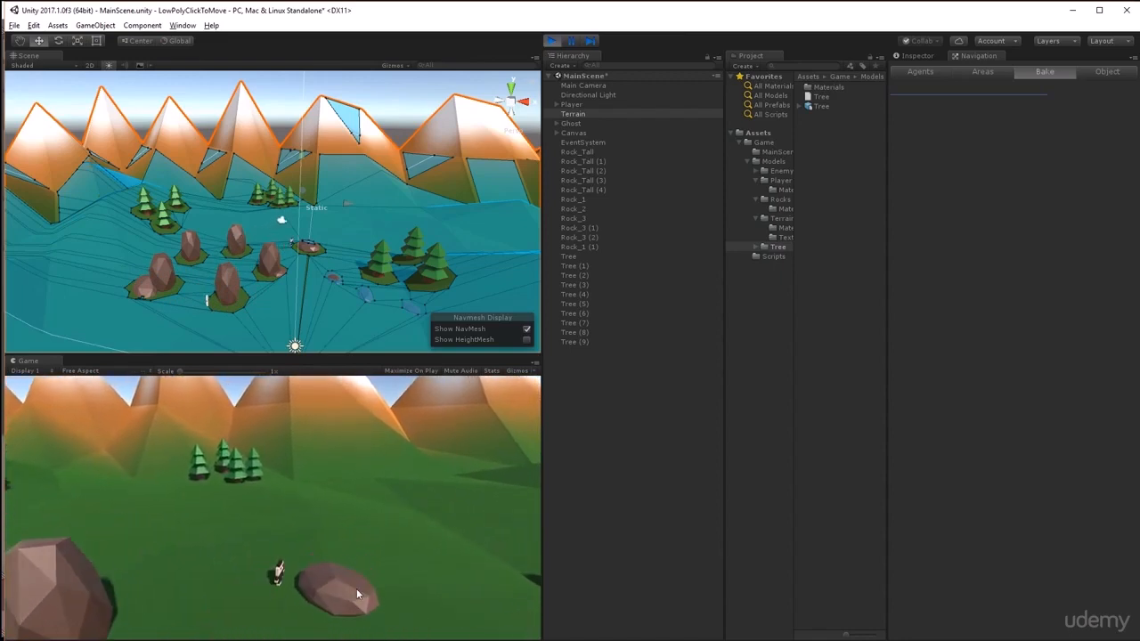
Walk the player around and over the flat rocks near the trees and back, and stop the game
{"action": "left_click", "coordinate": [356, 590]}
{"action": "left_click", "coordinate": [219, 618]}
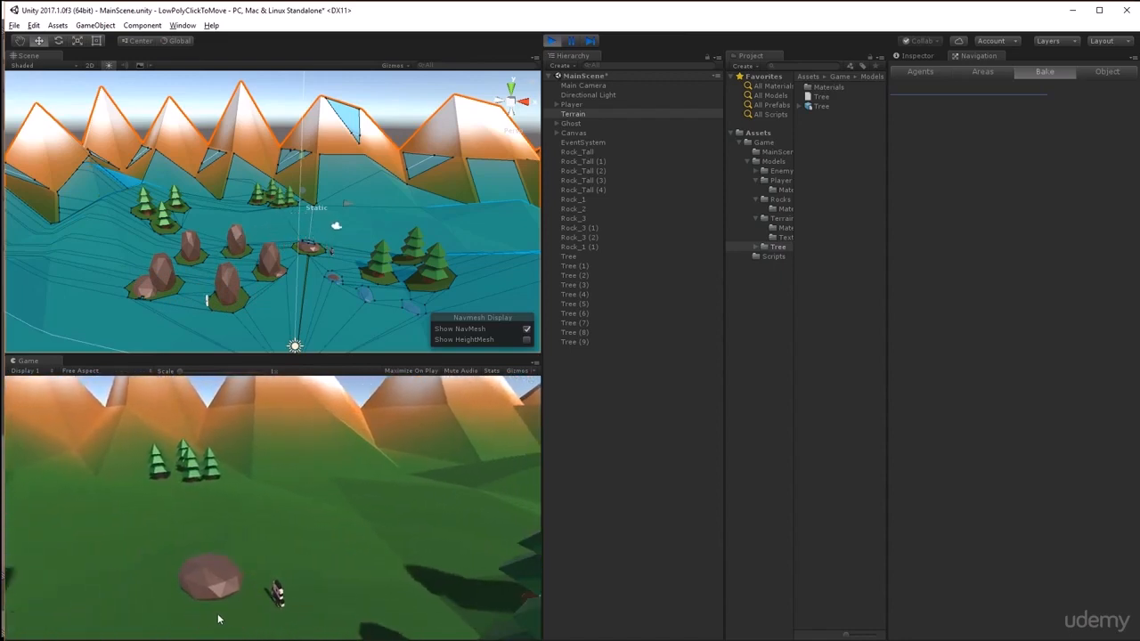
{"action": "left_click", "coordinate": [327, 627]}
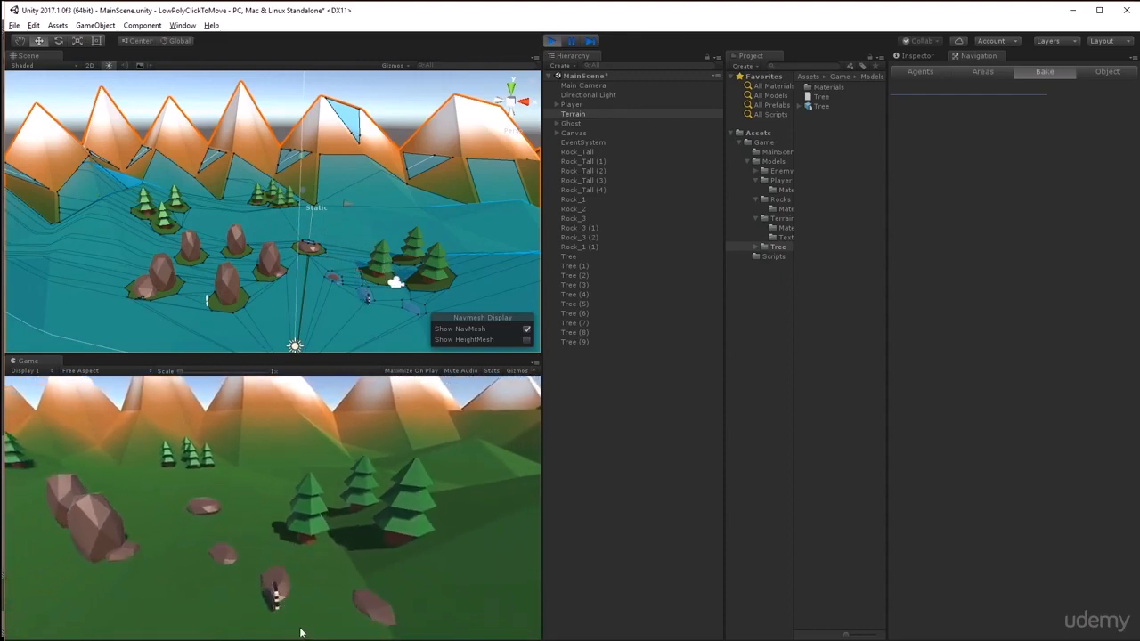
{"action": "left_click", "coordinate": [358, 587]}
{"action": "left_click", "coordinate": [212, 604]}
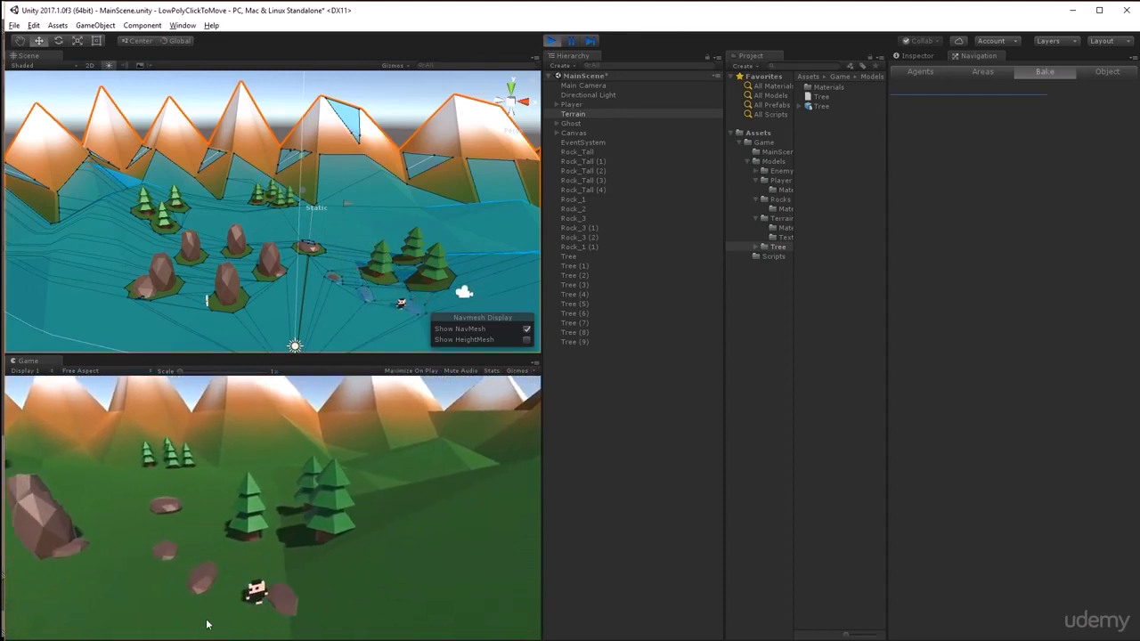
{"action": "left_click", "coordinate": [355, 589]}
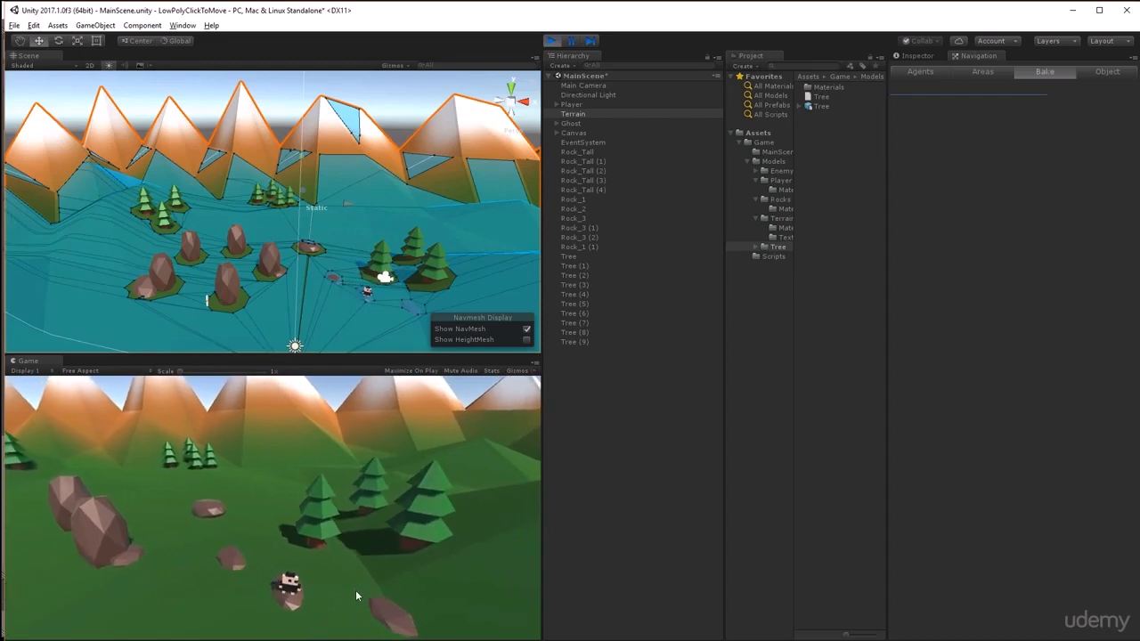
{"action": "left_click", "coordinate": [160, 618]}
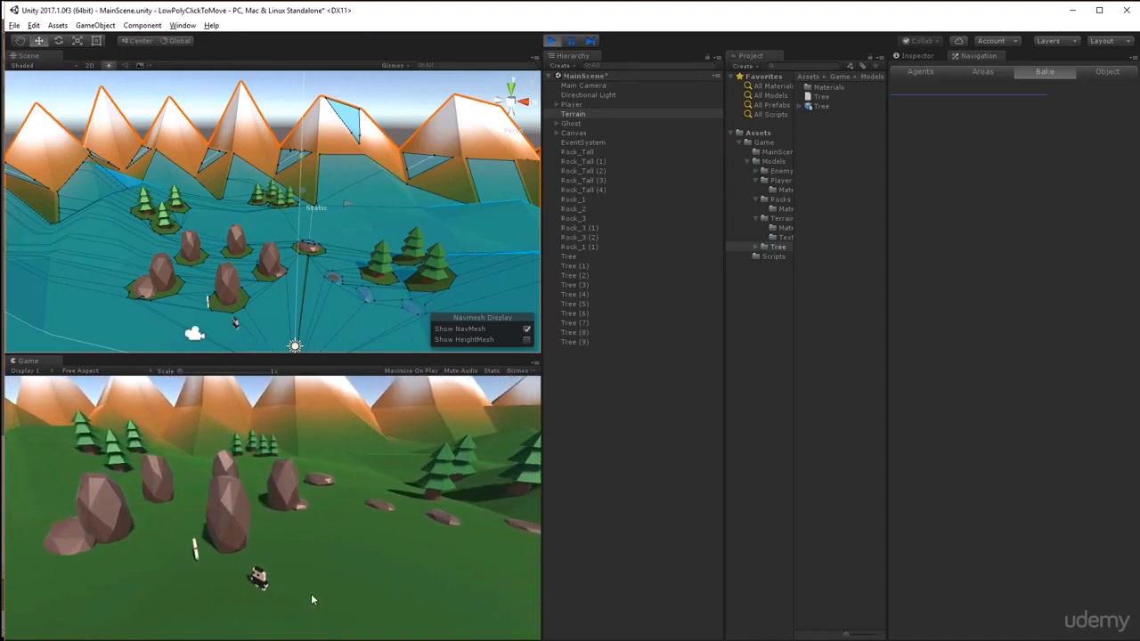
{"action": "key", "text": "ctrl+p"}
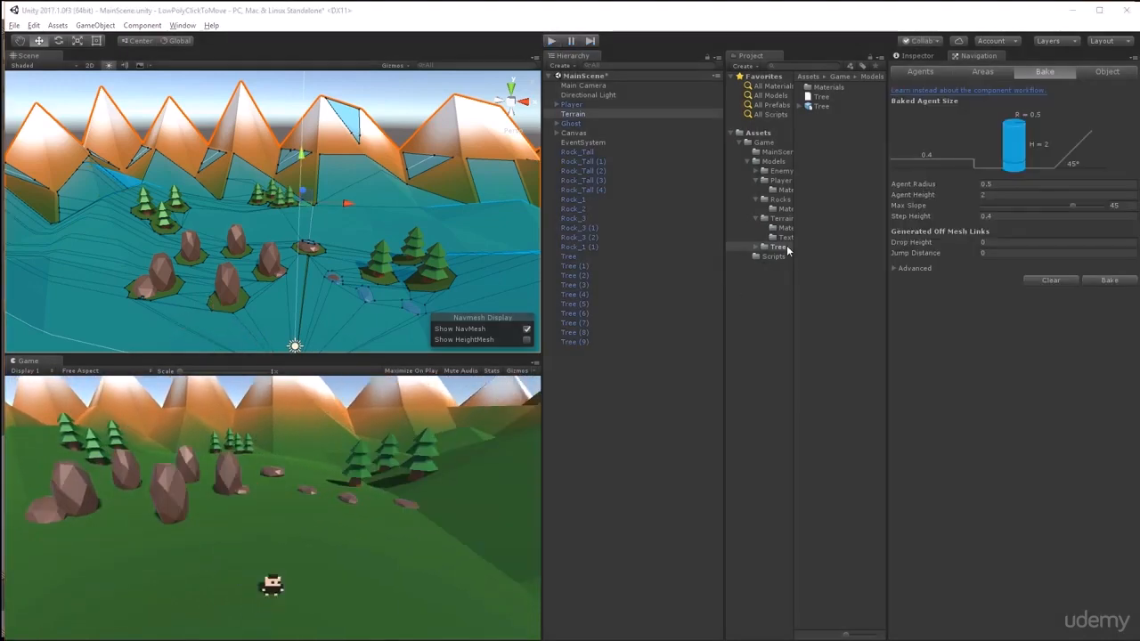
Change the matTree material's albedo to a very dark green (RGB 0, 23, 0) and its smoothness to 0
{"action": "left_click", "coordinate": [756, 247]}
{"action": "left_click", "coordinate": [777, 256]}
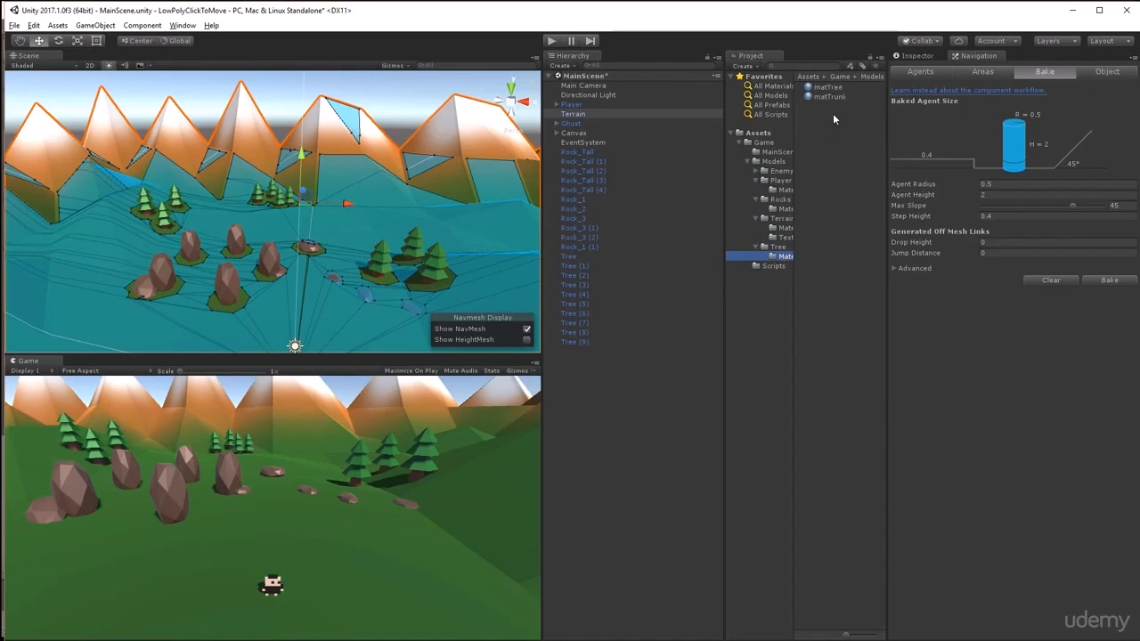
{"action": "left_click", "coordinate": [845, 87]}
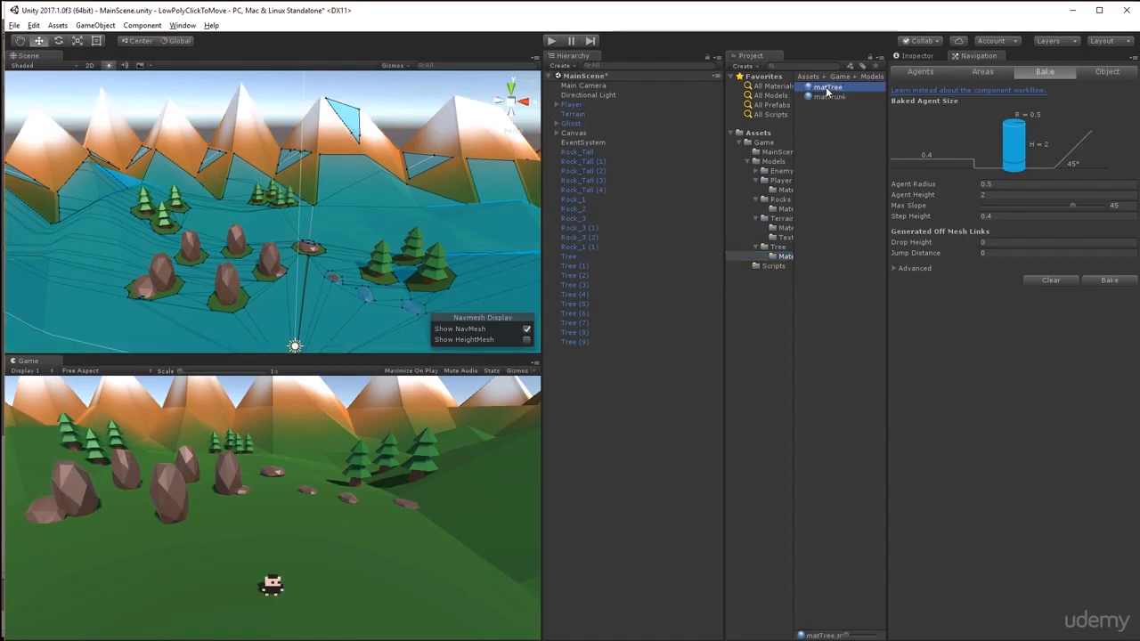
{"action": "left_click", "coordinate": [916, 56]}
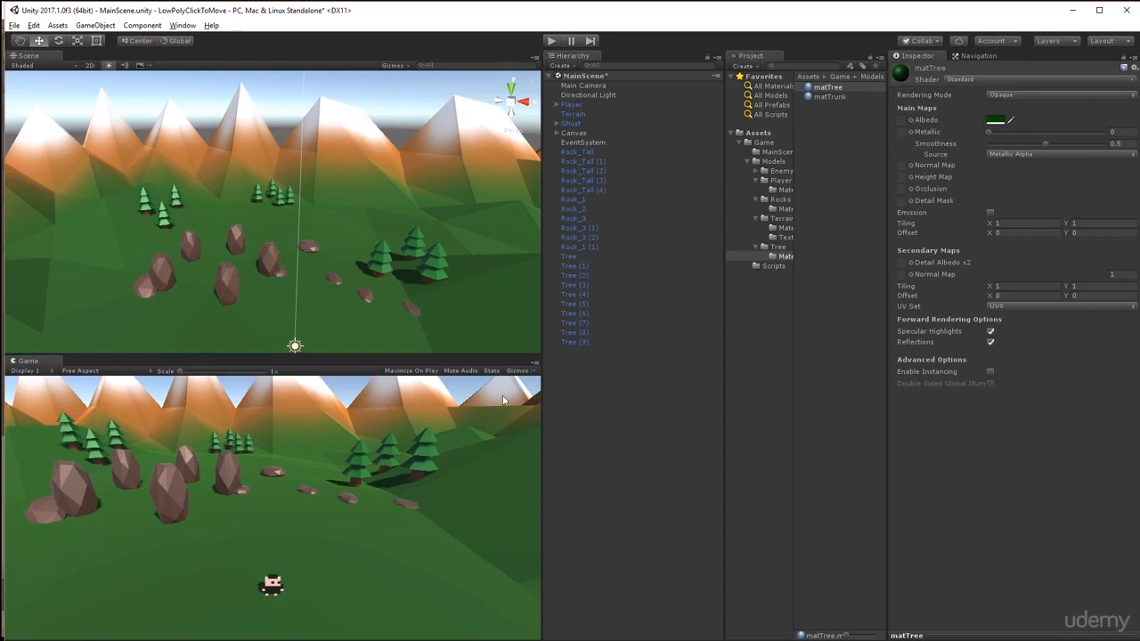
{"action": "left_click", "coordinate": [995, 120]}
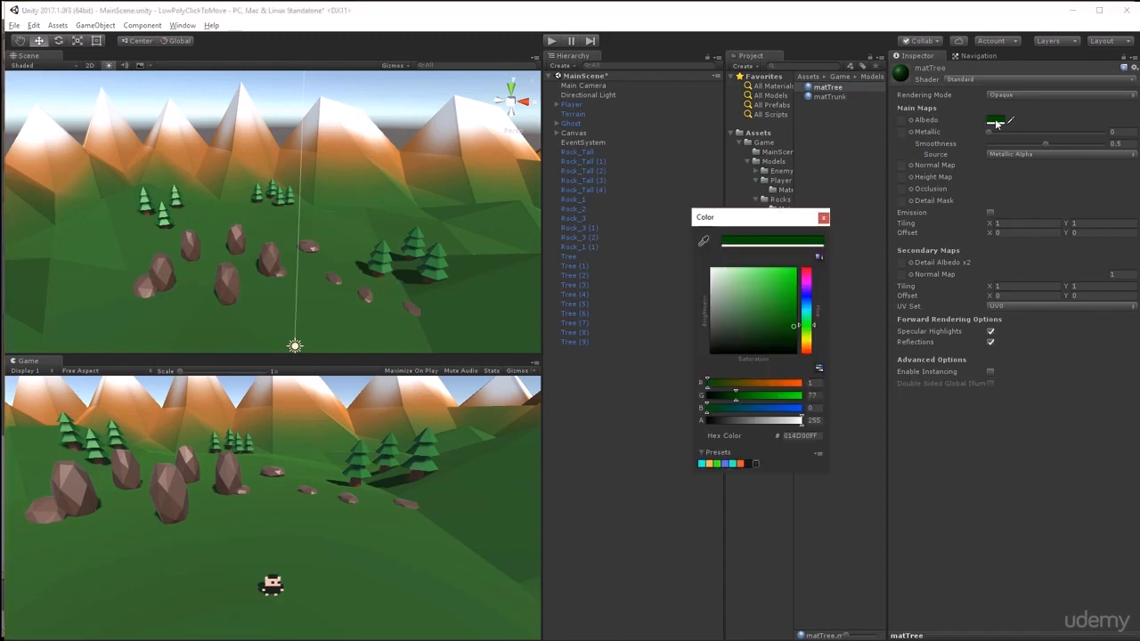
{"action": "left_click_drag", "start_coordinate": [797, 334], "coordinate": [811, 350]}
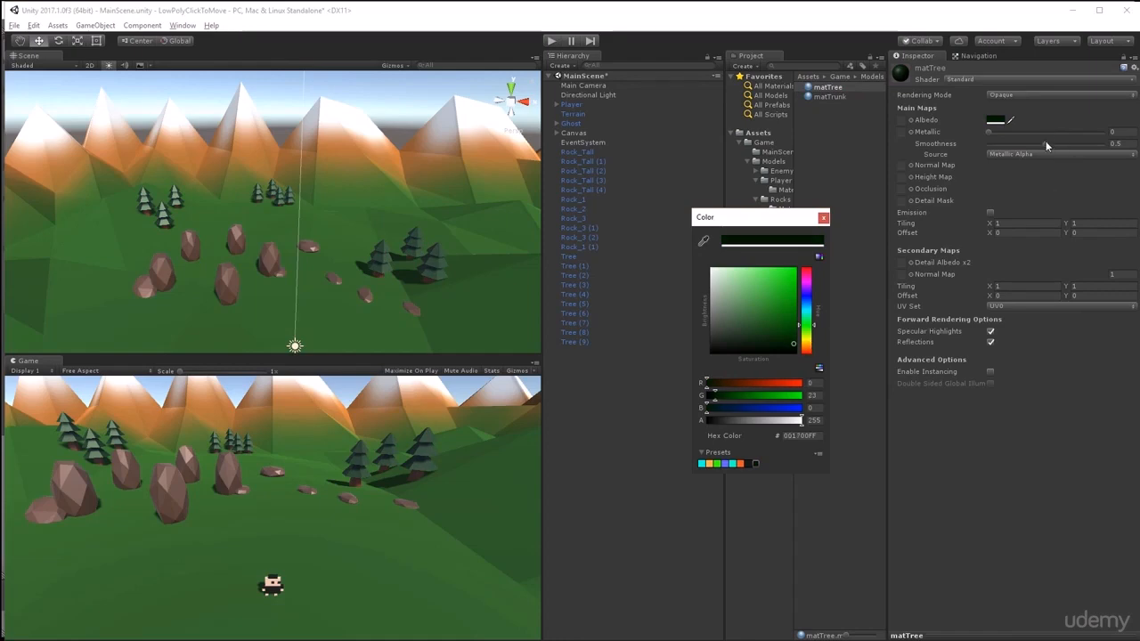
{"action": "left_click_drag", "start_coordinate": [1046, 143], "coordinate": [972, 155]}
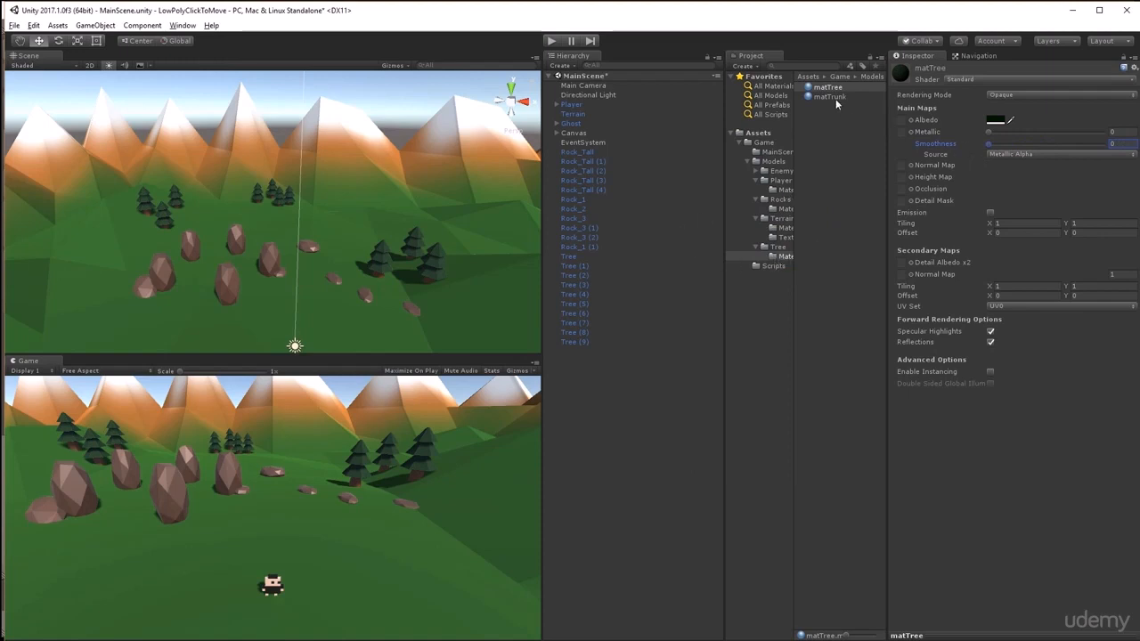
Fine-tune the matTree albedo to the slightly lighter dark green 001A00FF
{"action": "left_click", "coordinate": [1000, 122]}
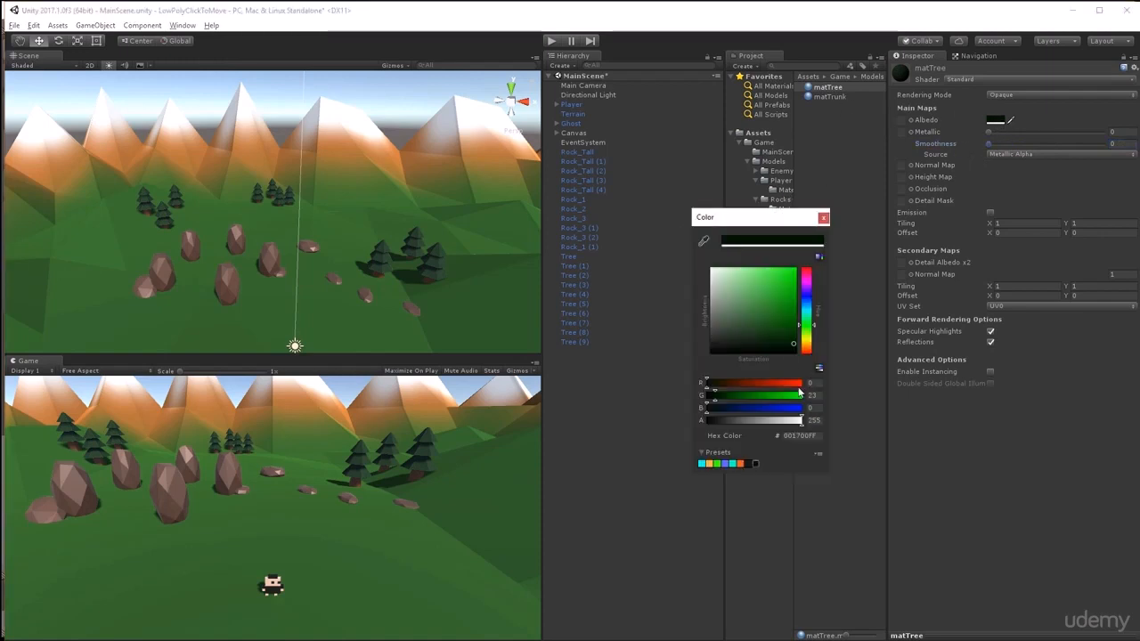
{"action": "left_click_drag", "start_coordinate": [796, 347], "coordinate": [796, 347]}
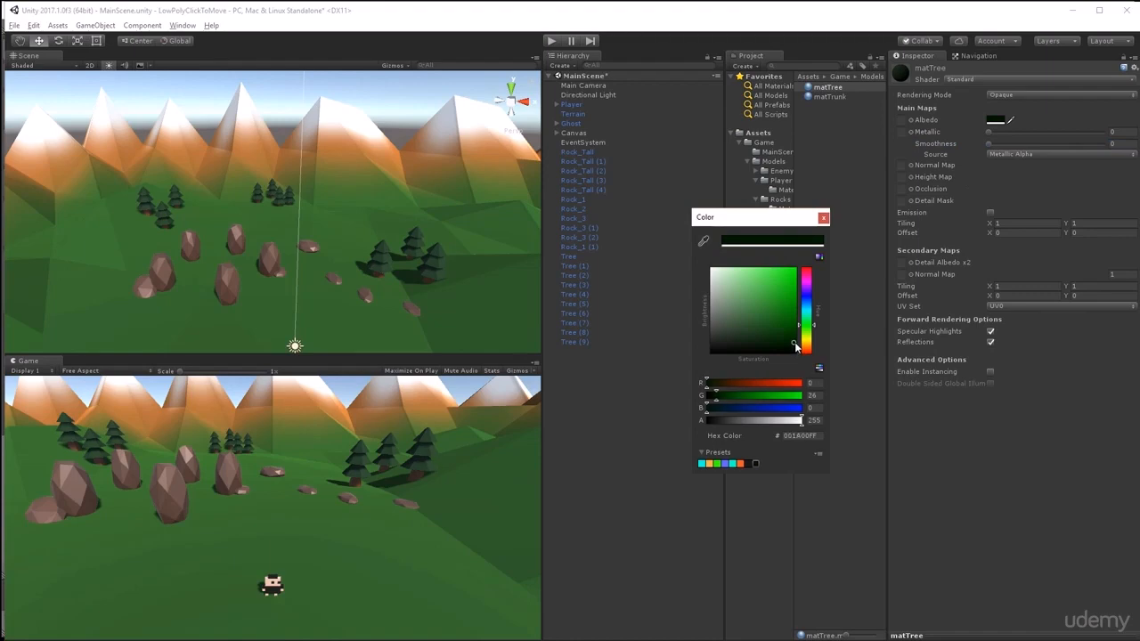
{"action": "left_click", "coordinate": [823, 220]}
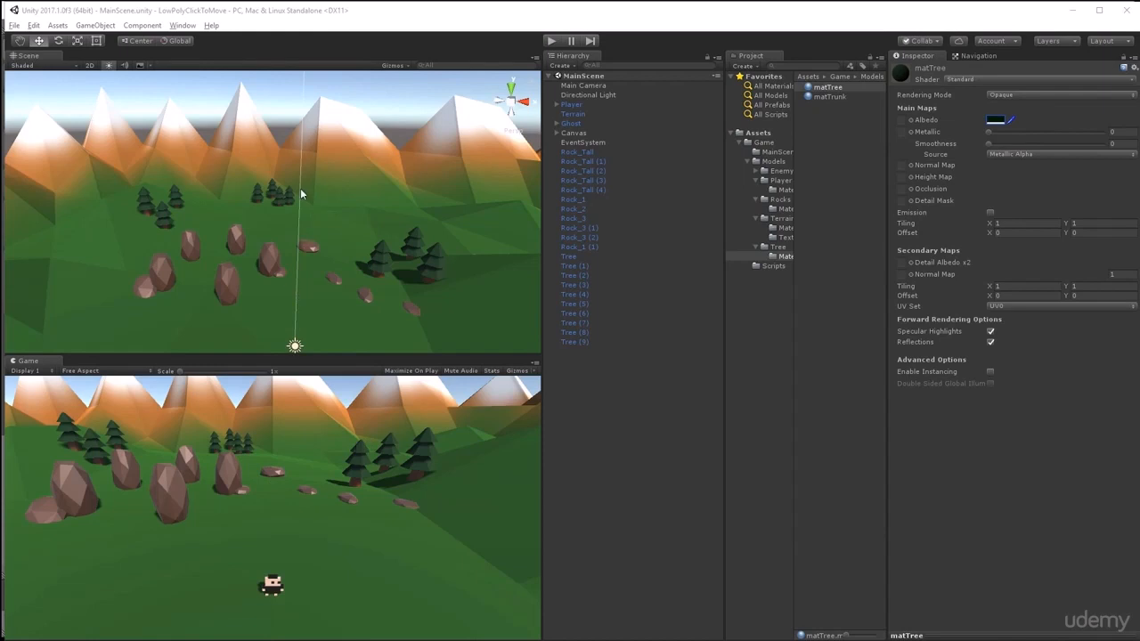
Search the Asset Store for "post processing" and open the free Post Processing Stack by Unity Technologies
{"action": "left_click", "coordinate": [182, 25]}
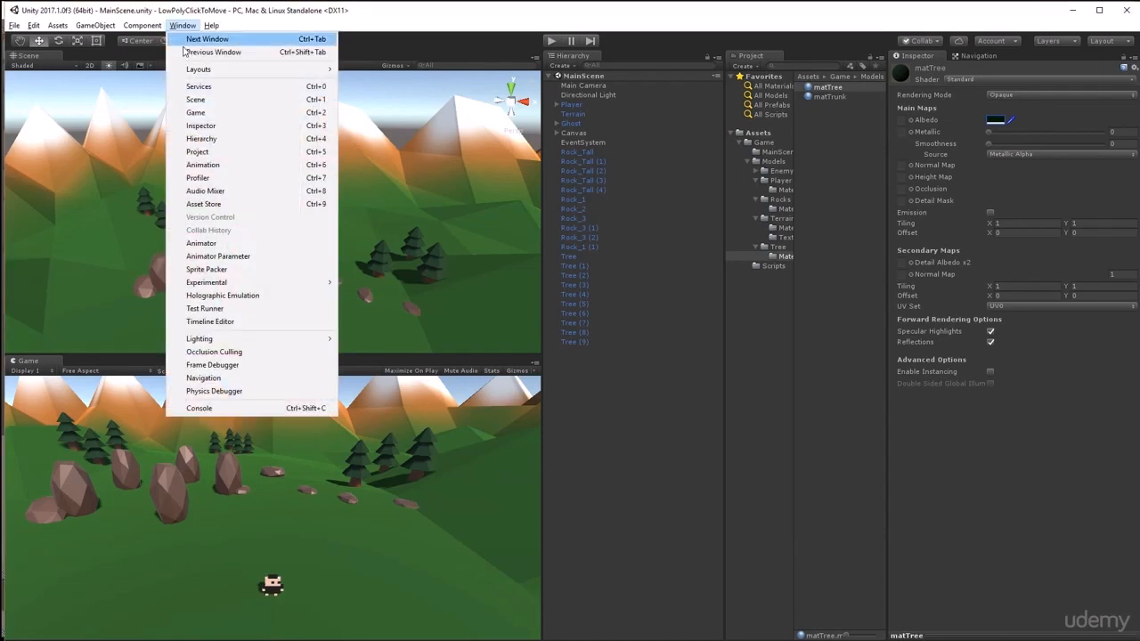
{"action": "left_click", "coordinate": [203, 204]}
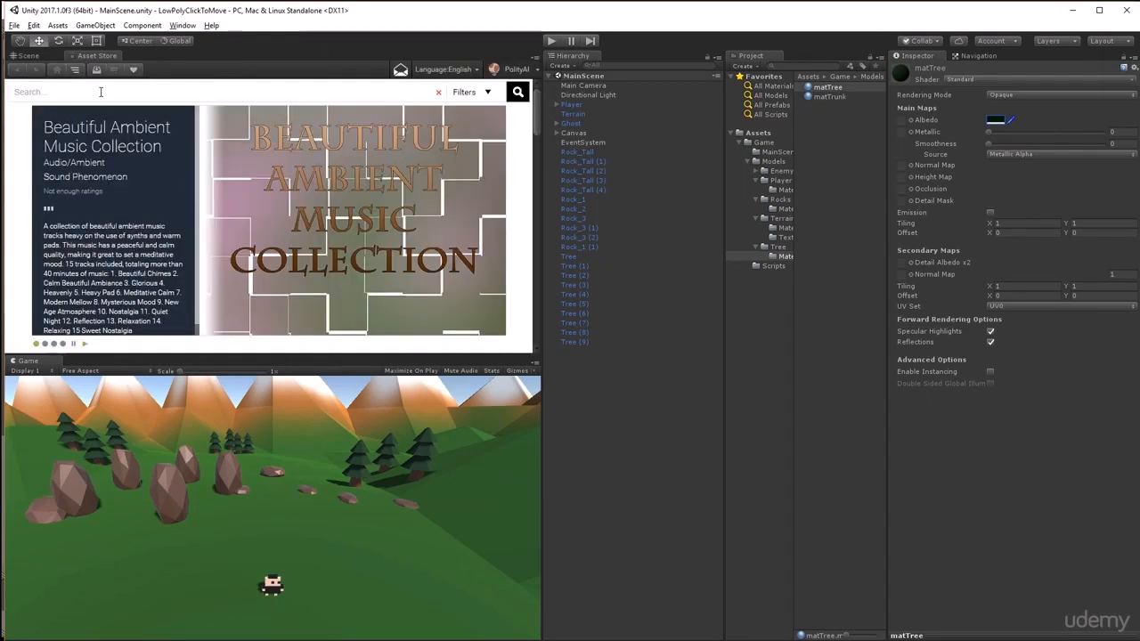
{"action": "left_click", "coordinate": [101, 92]}
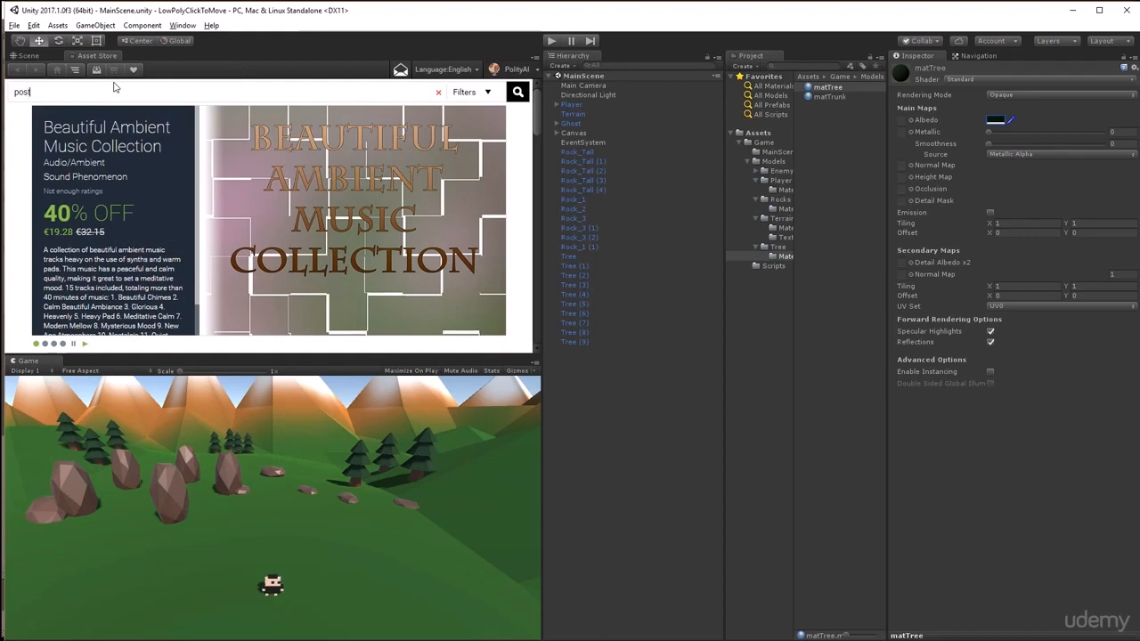
{"action": "type", "text": "post processing"}
{"action": "key", "text": "Return"}
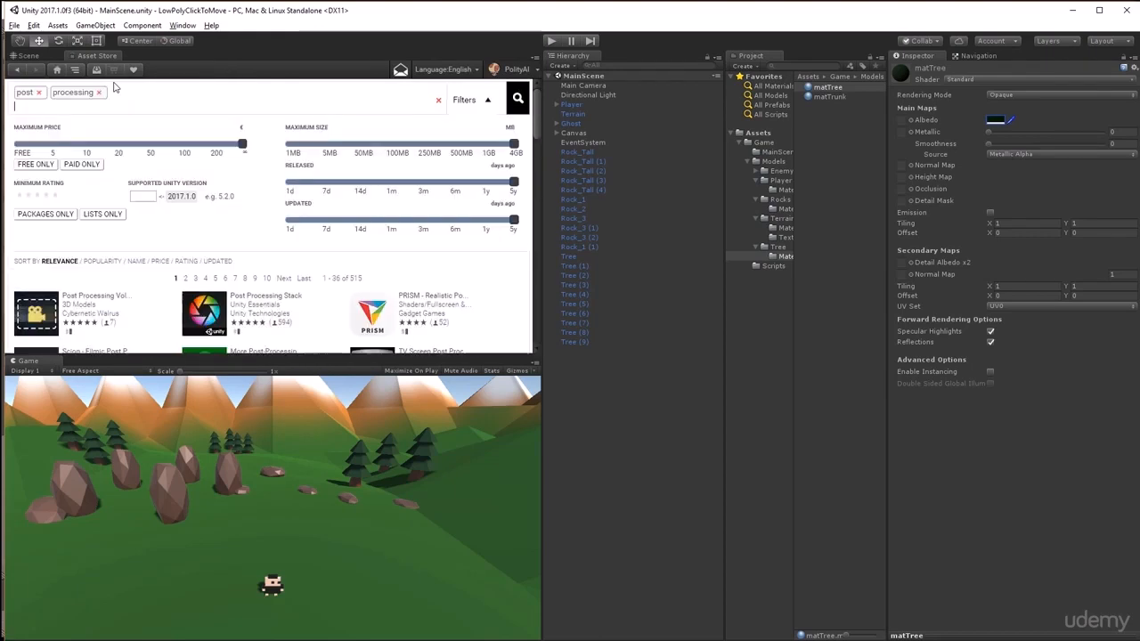
{"action": "scroll", "coordinate": [216, 180], "scroll_direction": "down", "scroll_amount": 3}
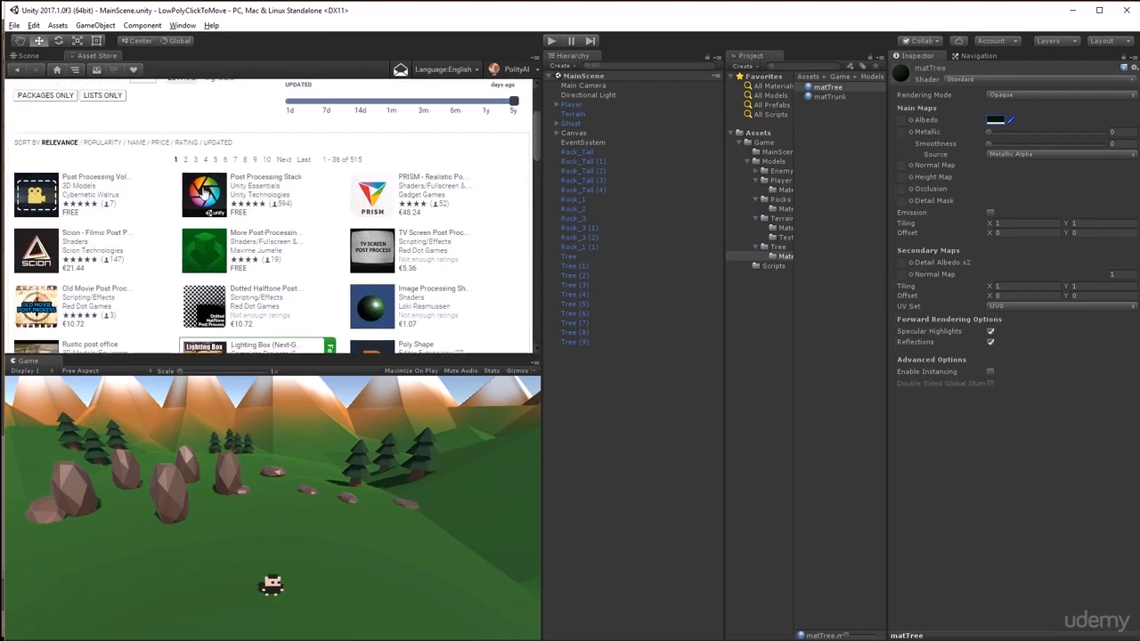
{"action": "left_click", "coordinate": [259, 182]}
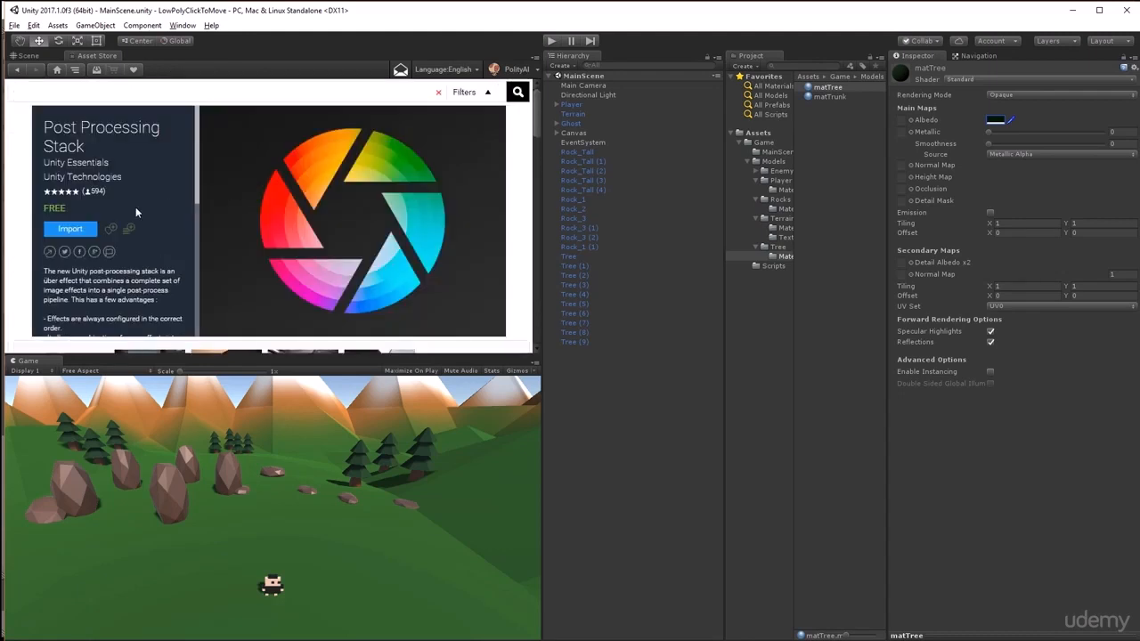
Import the Post Processing Stack into the project, view its imported folder and return to the Scene view
{"action": "left_click", "coordinate": [86, 231]}
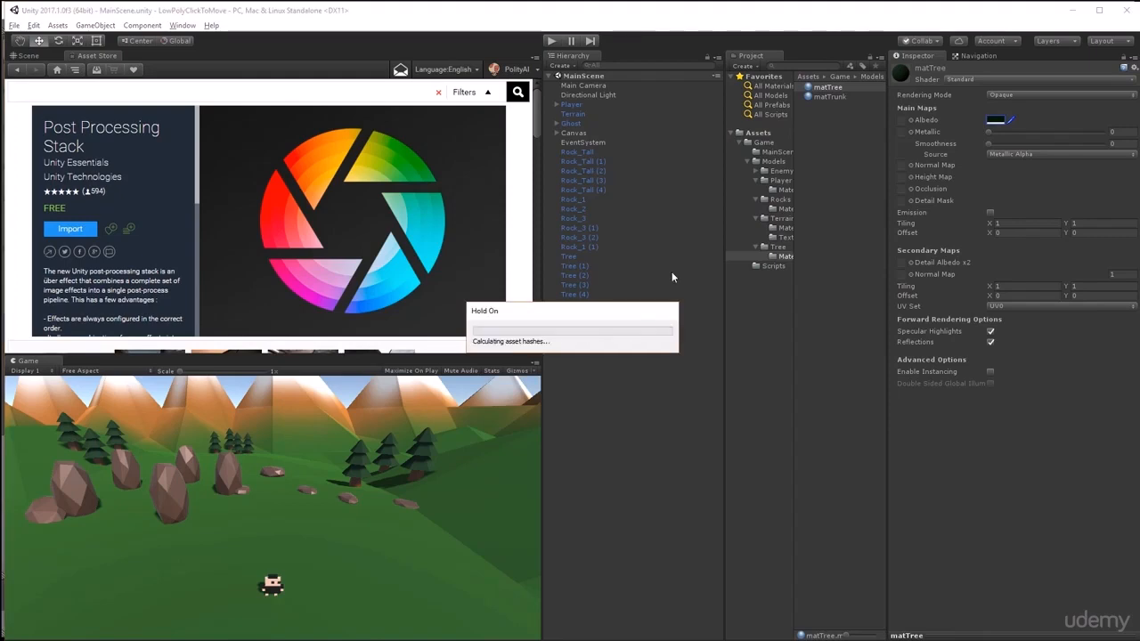
{"action": "left_click", "coordinate": [759, 276]}
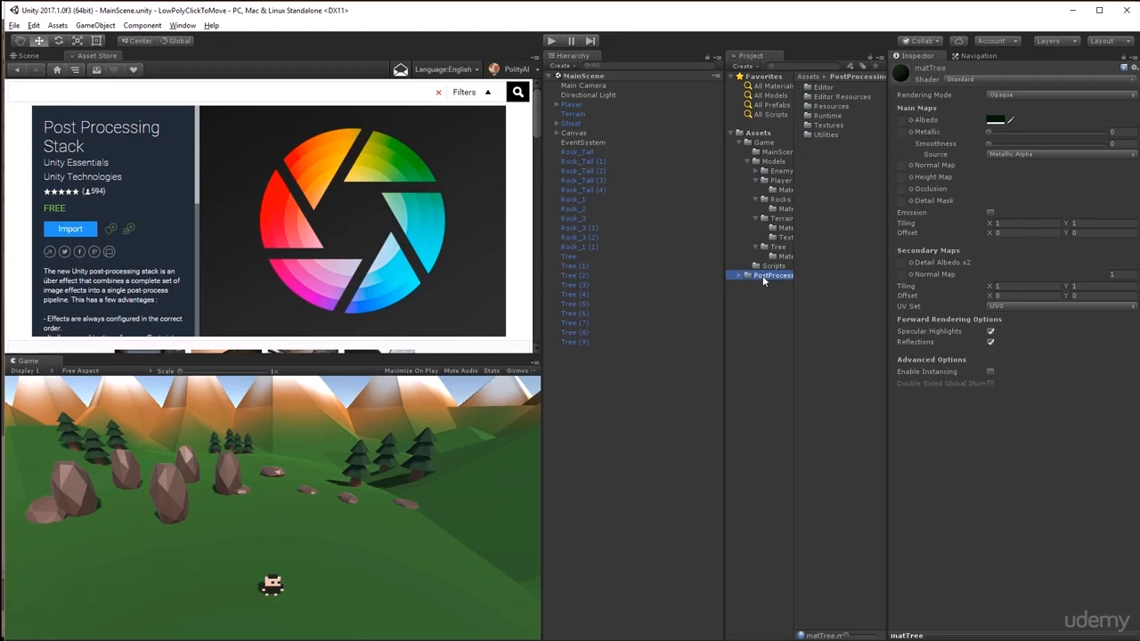
{"action": "left_click", "coordinate": [35, 58]}
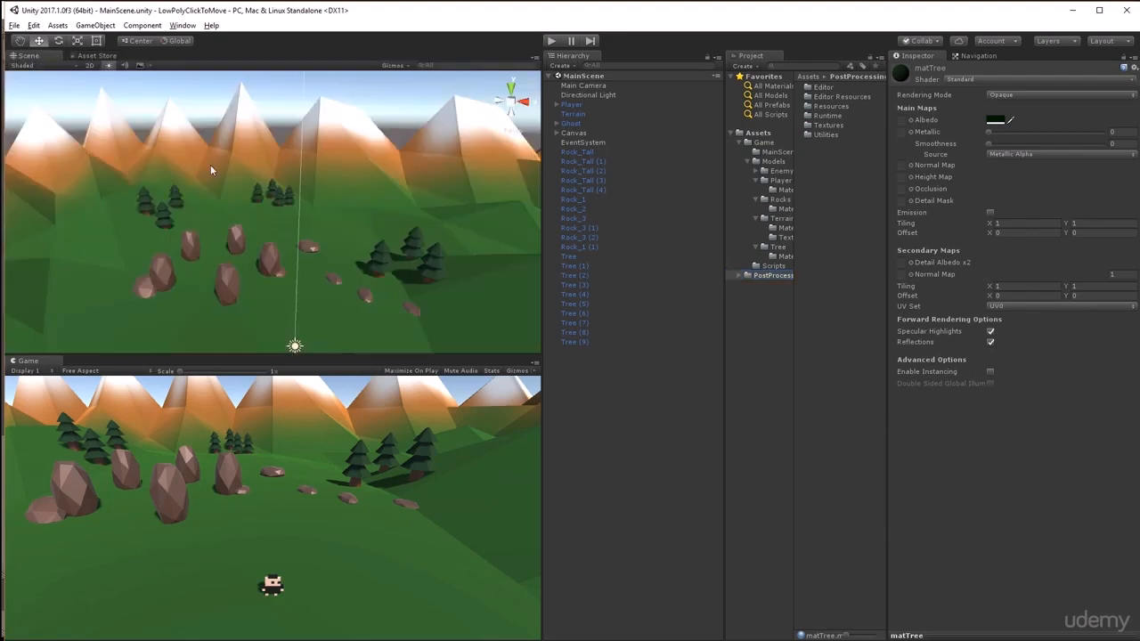
Add a Post-Processing Behaviour component to the Main Camera
{"action": "left_click", "coordinate": [587, 86]}
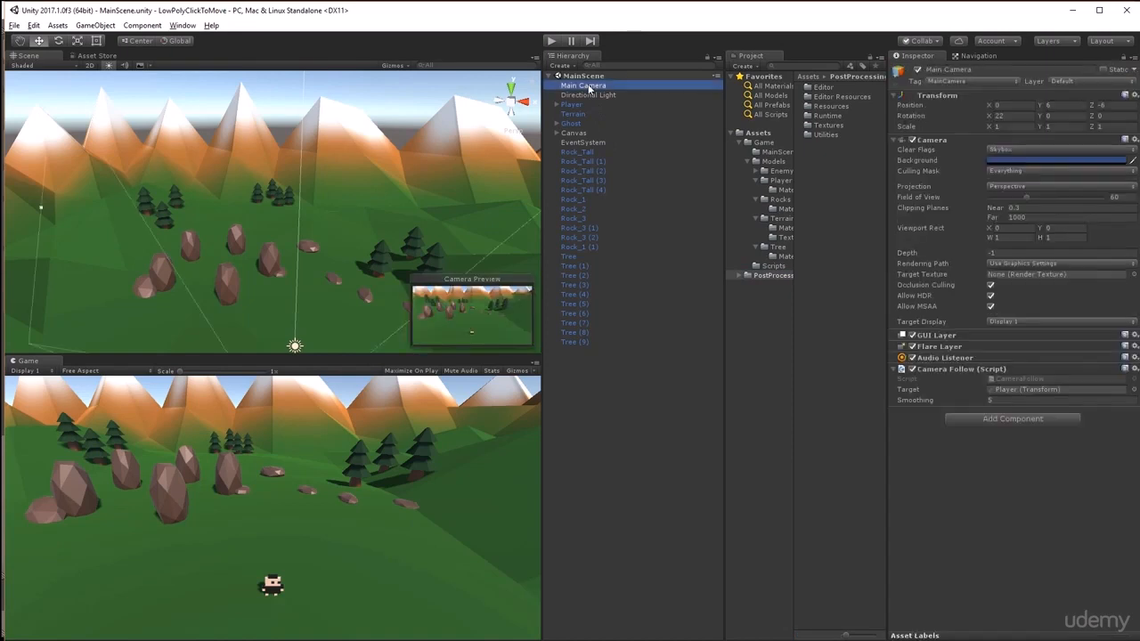
{"action": "left_click", "coordinate": [987, 419]}
{"action": "type", "text": "pos"}
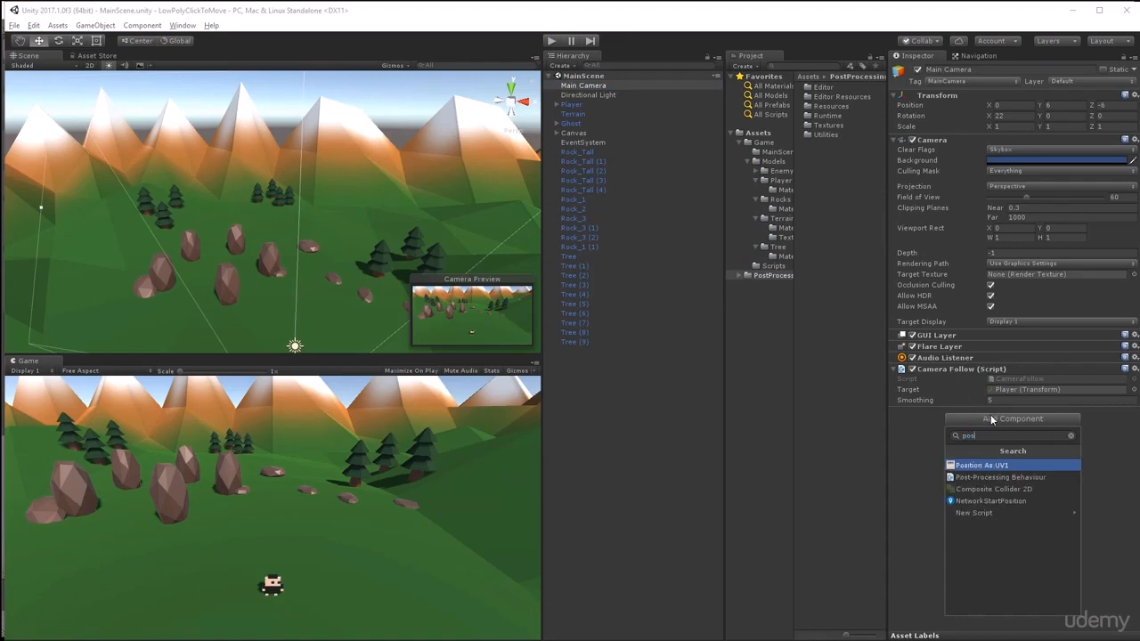
{"action": "left_click", "coordinate": [989, 478]}
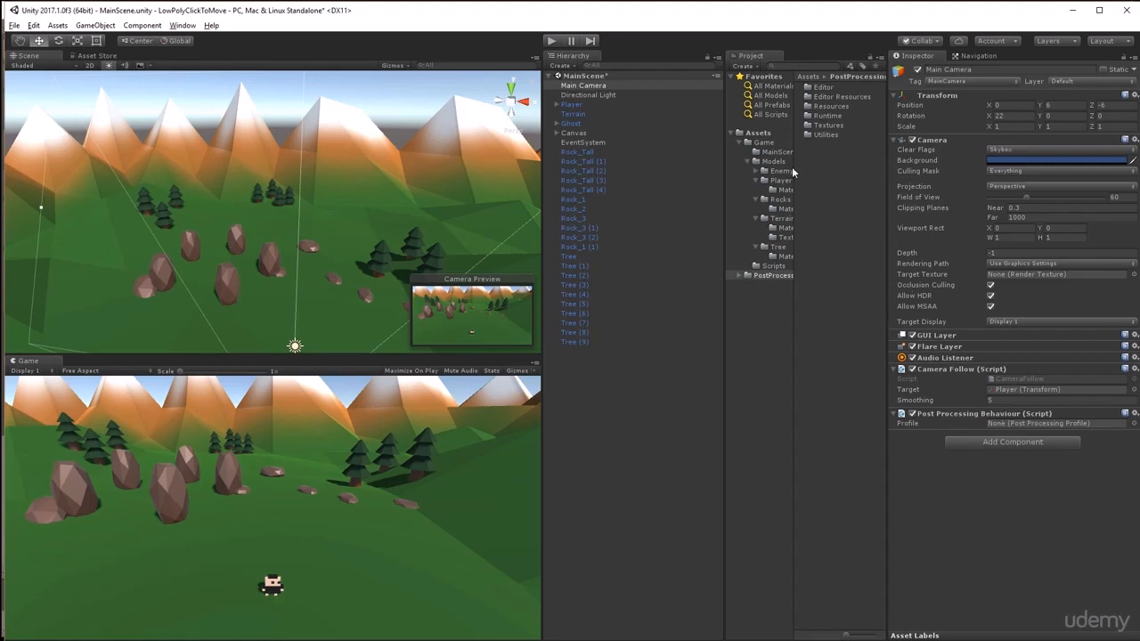
Create a Post-Processing Profile asset in the Game folder, keeping the default name
{"action": "left_click", "coordinate": [765, 144]}
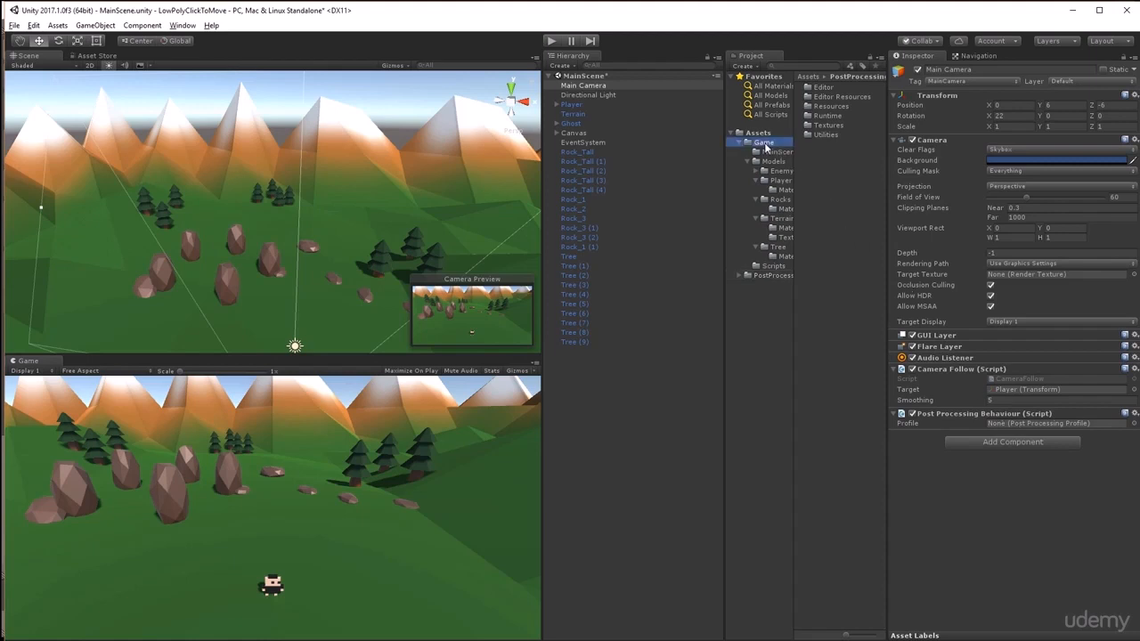
{"action": "right_click", "coordinate": [827, 162]}
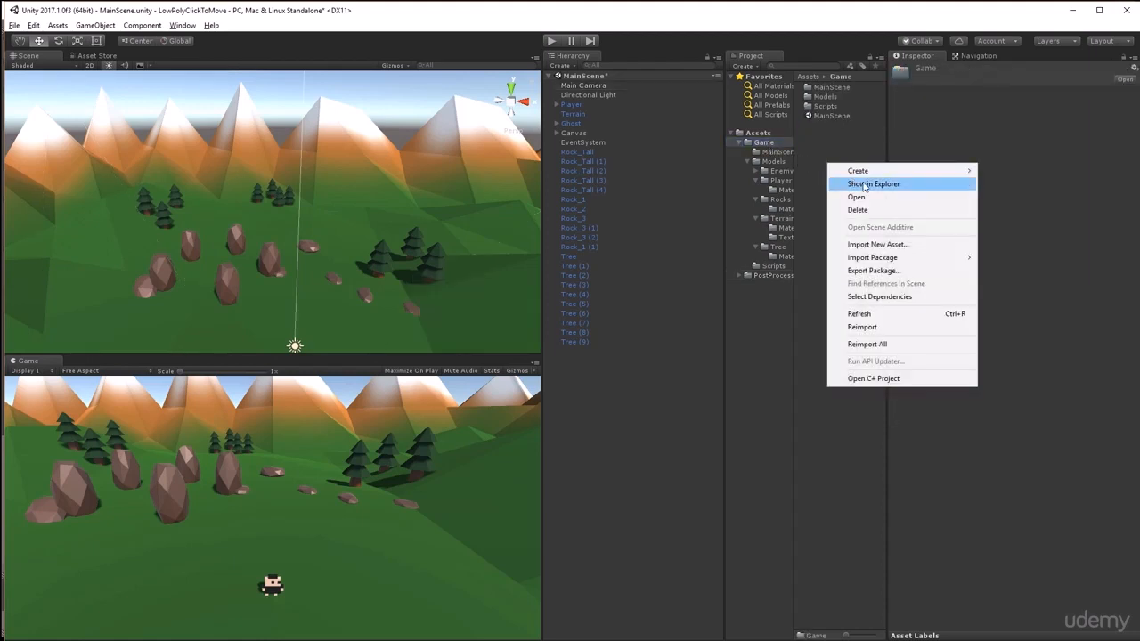
{"action": "mouse_move", "coordinate": [859, 170]}
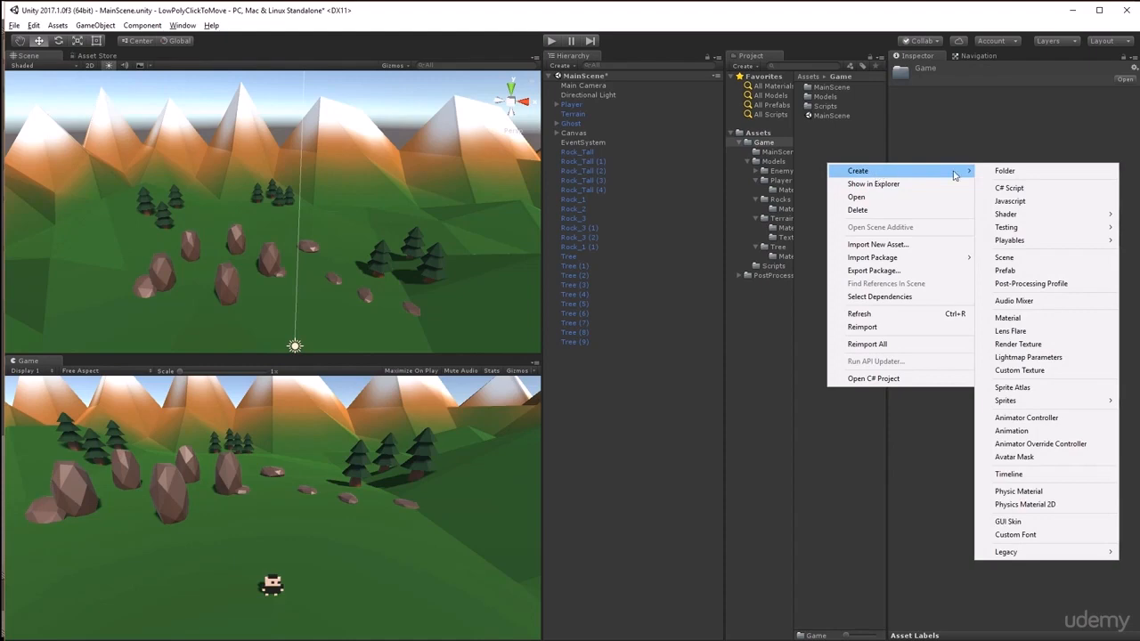
{"action": "left_click", "coordinate": [1057, 284]}
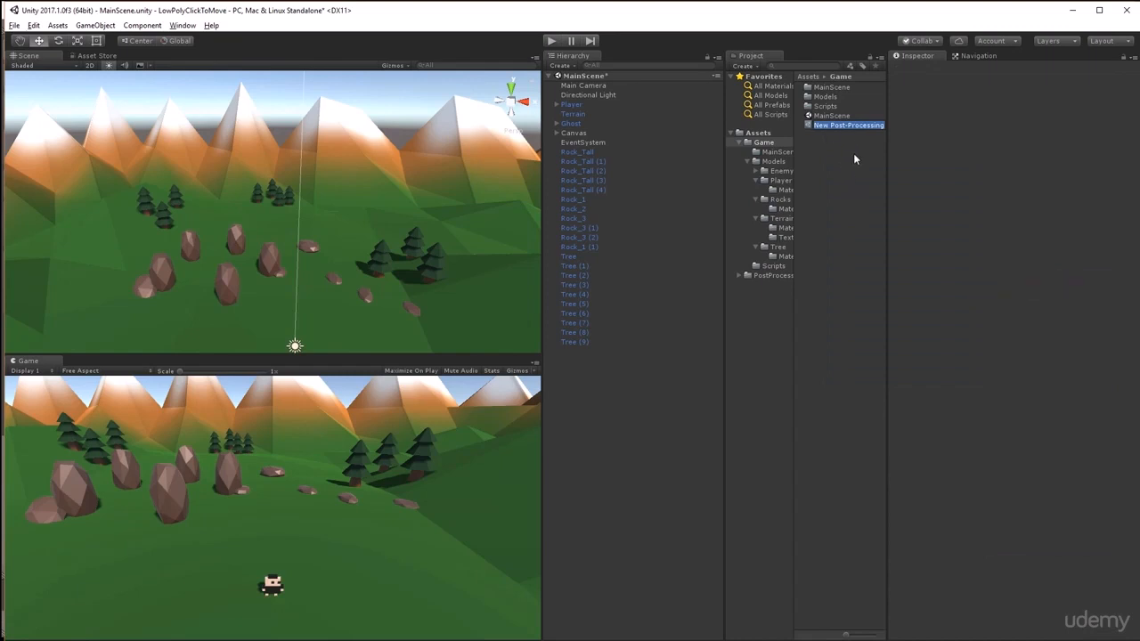
{"action": "key", "text": "Return"}
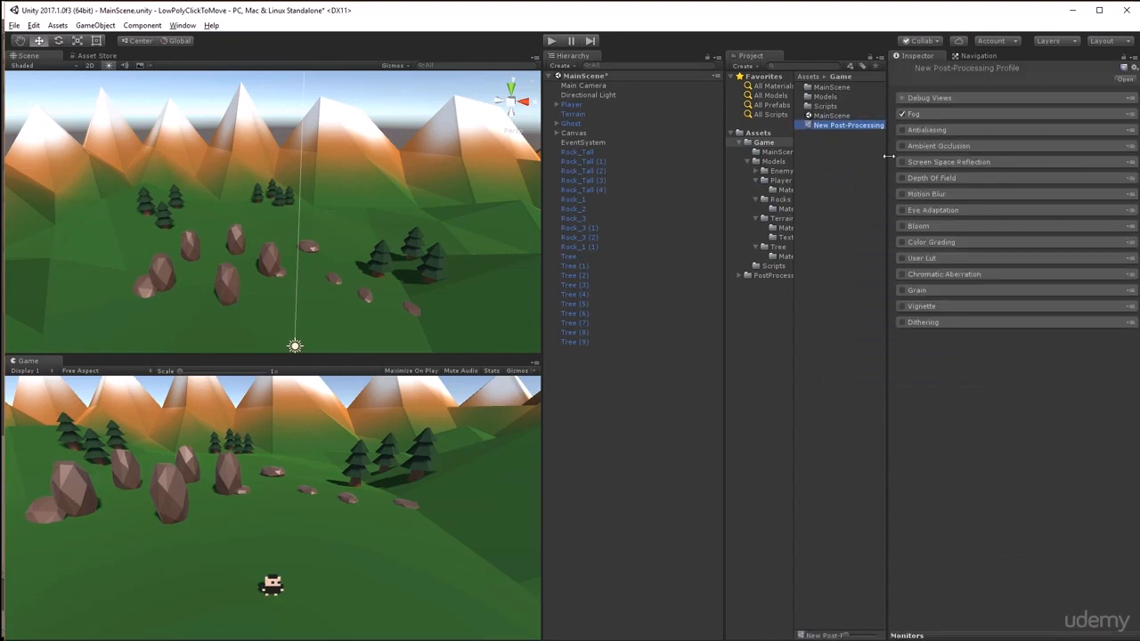
{"action": "left_click", "coordinate": [902, 114]}
{"action": "left_click", "coordinate": [902, 114]}
Assign the new post-processing profile to the Main Camera's Post Processing Behaviour component
{"action": "left_click", "coordinate": [604, 86]}
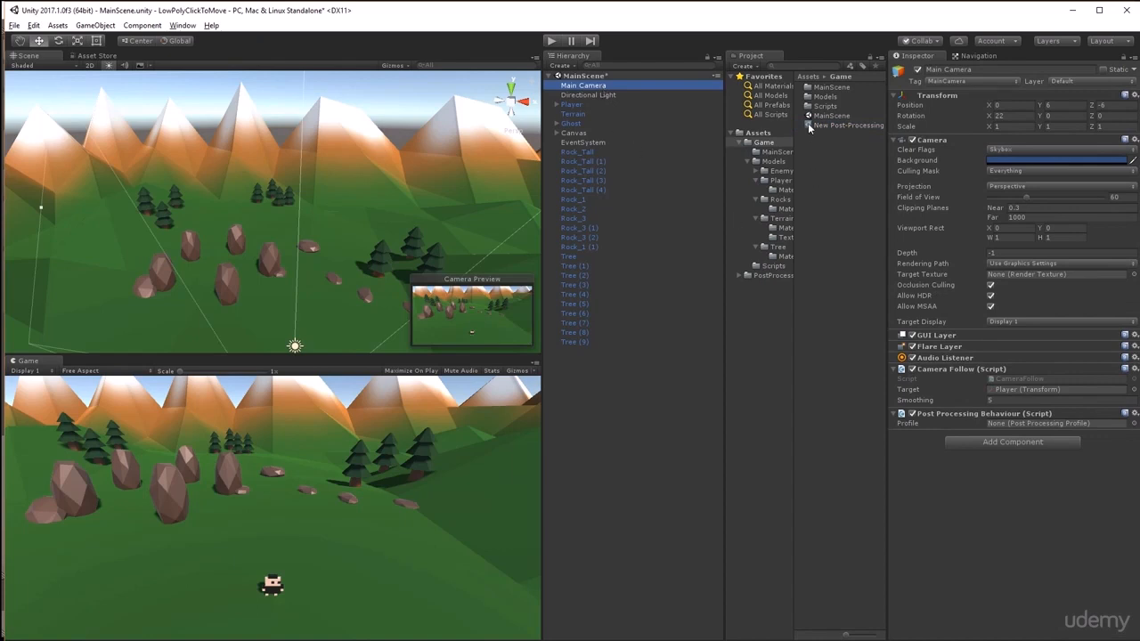
{"action": "left_click_drag", "start_coordinate": [807, 123], "coordinate": [1036, 425]}
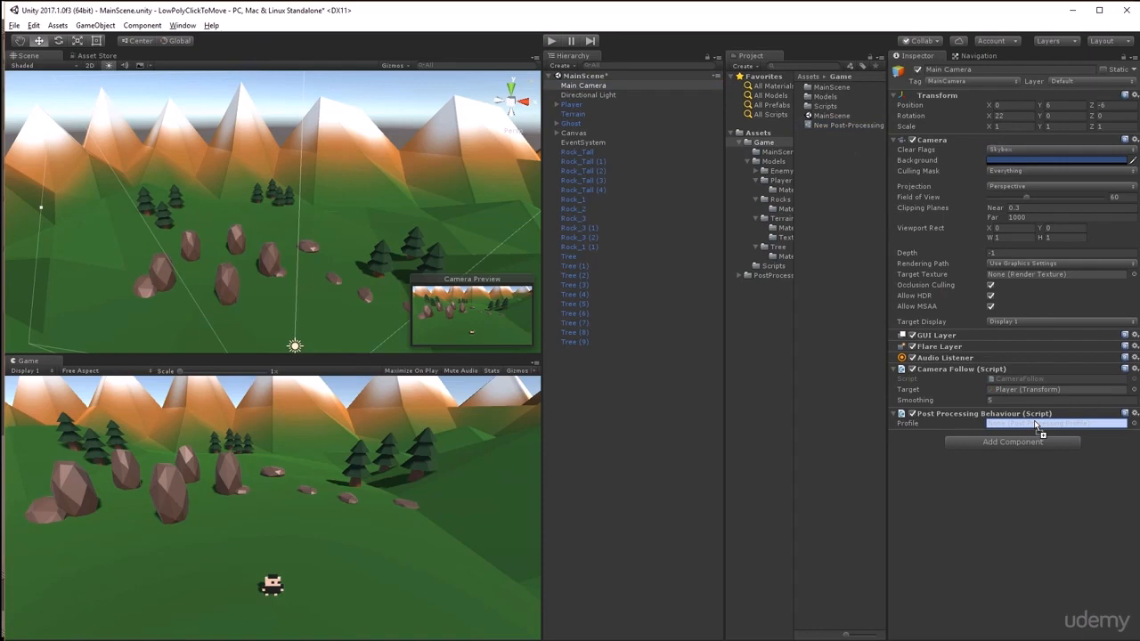
{"action": "left_click_drag", "start_coordinate": [1035, 425], "coordinate": [1033, 425]}
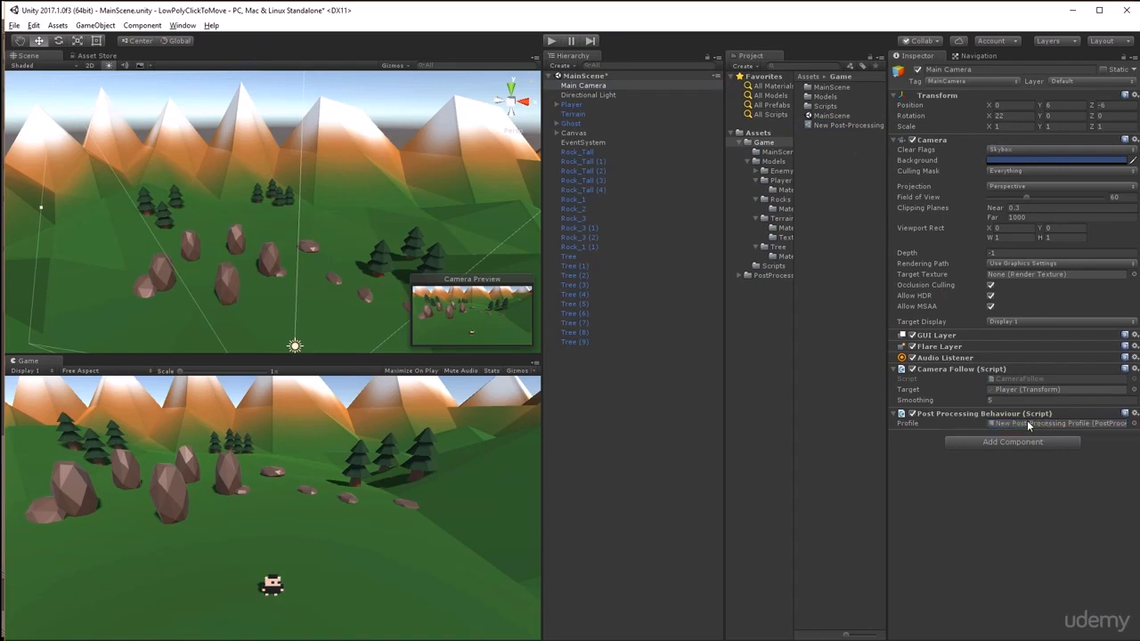
In the post-processing profile, disable Fog and enable Ambient Occlusion and Depth Of Field, expanding the Depth Of Field settings
{"action": "left_click", "coordinate": [835, 126]}
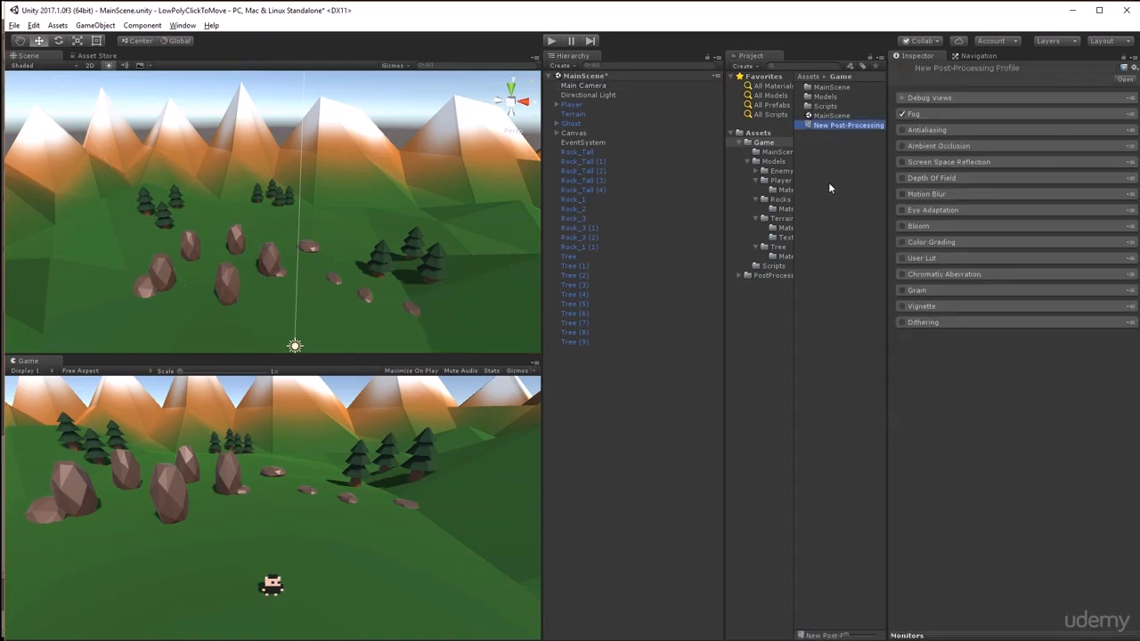
{"action": "left_click", "coordinate": [902, 146]}
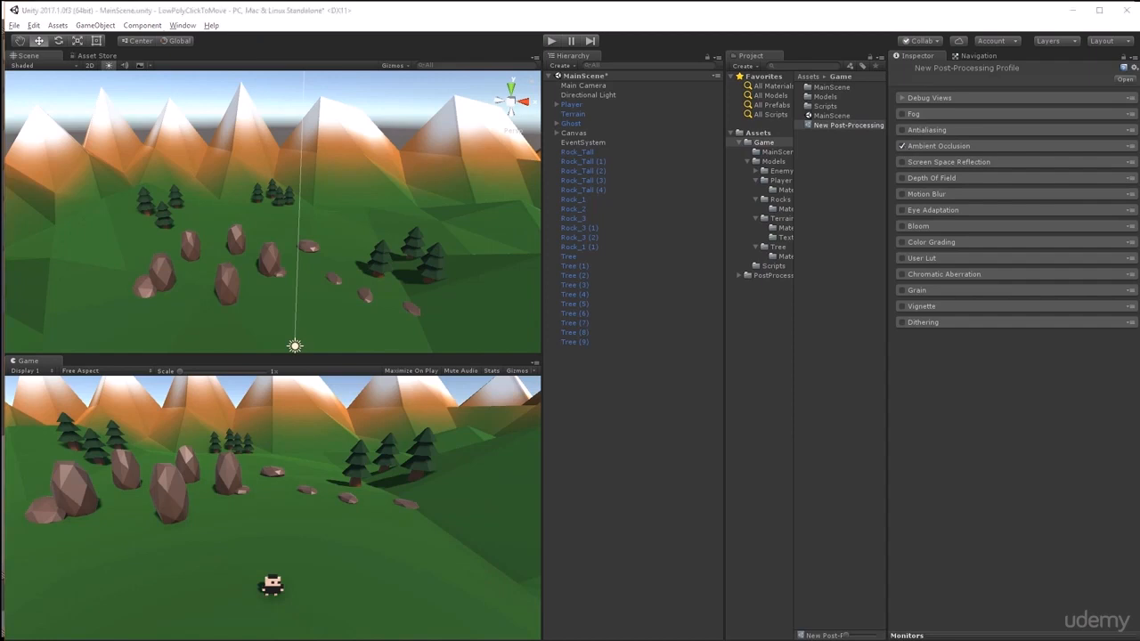
{"action": "left_click", "coordinate": [902, 175]}
{"action": "left_click", "coordinate": [976, 179]}
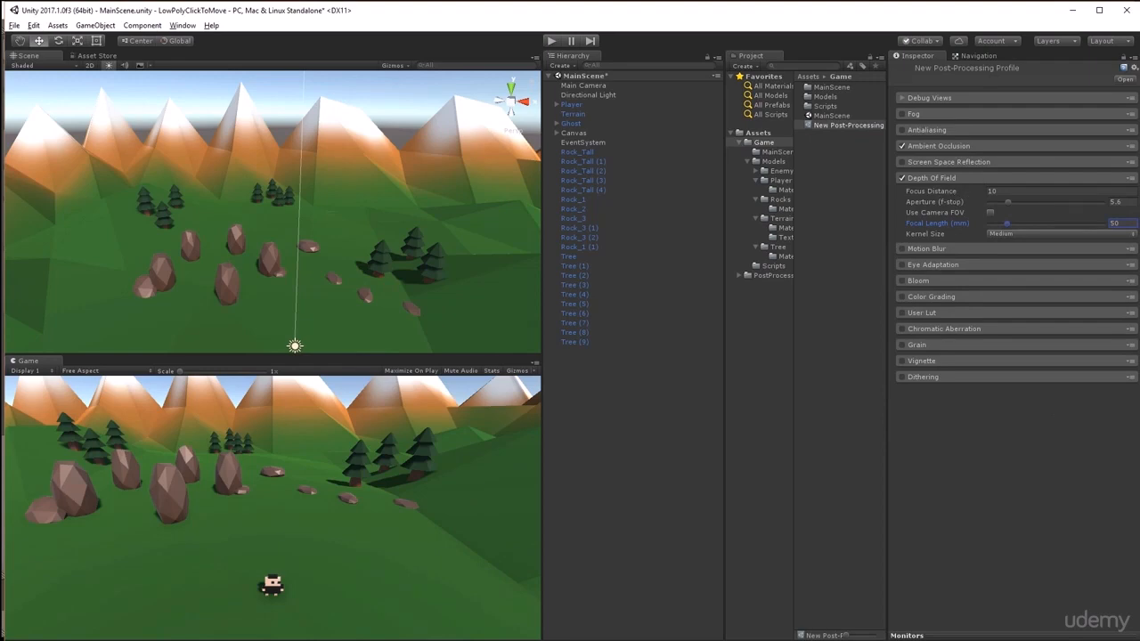
Set the Depth Of Field focus distance to 8, aperture to 6 and focal length to 147 mm
{"action": "left_click", "coordinate": [1009, 190]}
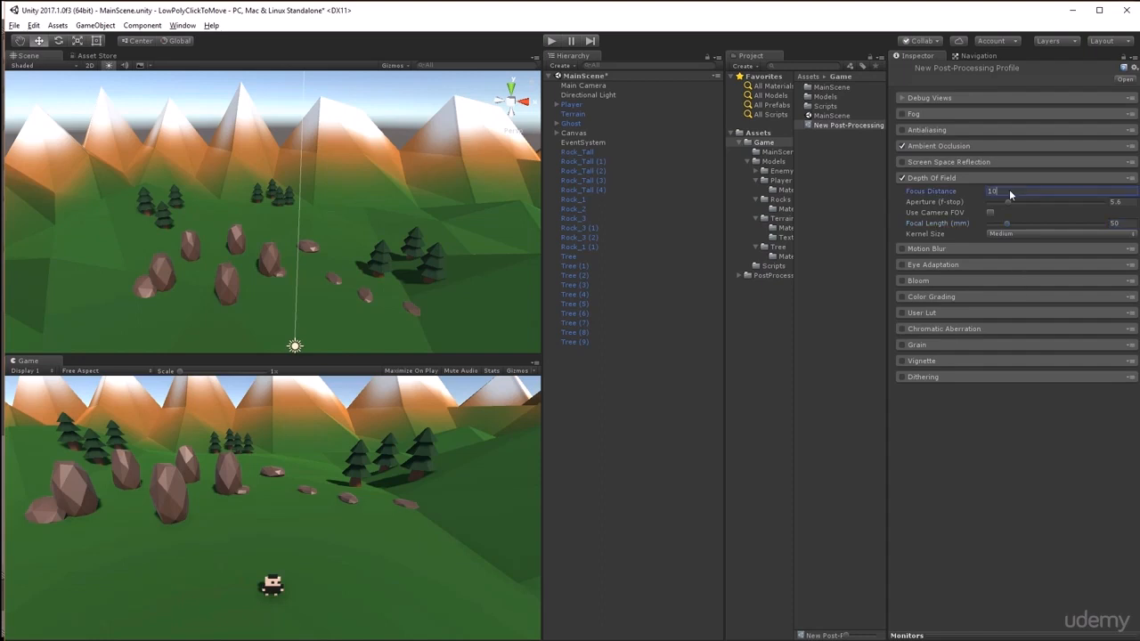
{"action": "type", "text": "8"}
{"action": "left_click", "coordinate": [1127, 201]}
{"action": "type", "text": "6"}
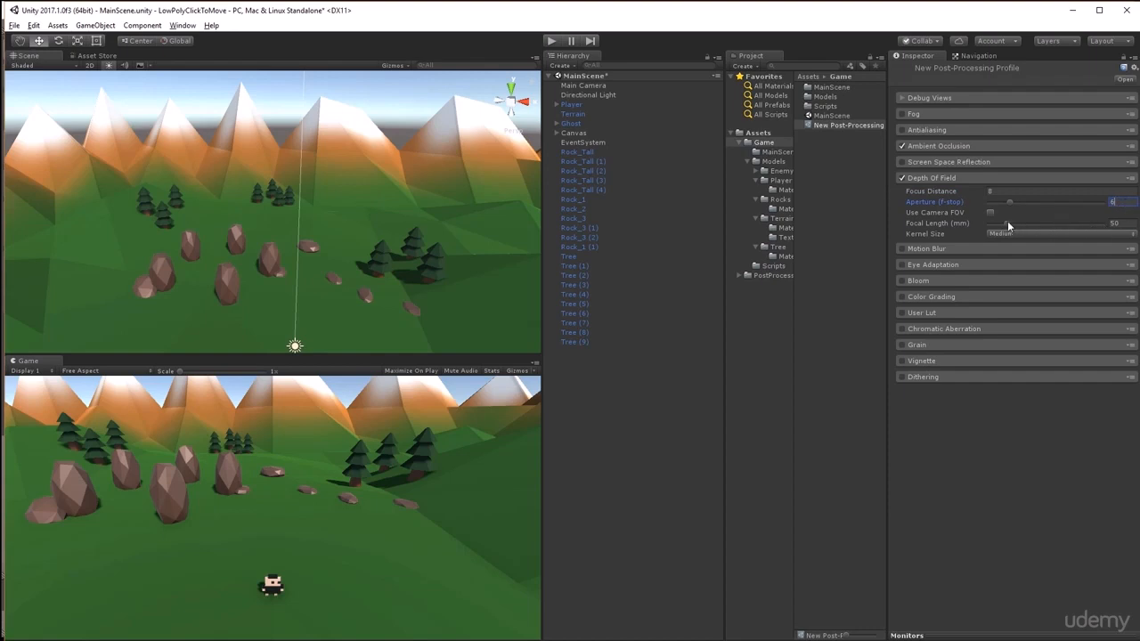
{"action": "left_click_drag", "start_coordinate": [1008, 223], "coordinate": [1040, 235]}
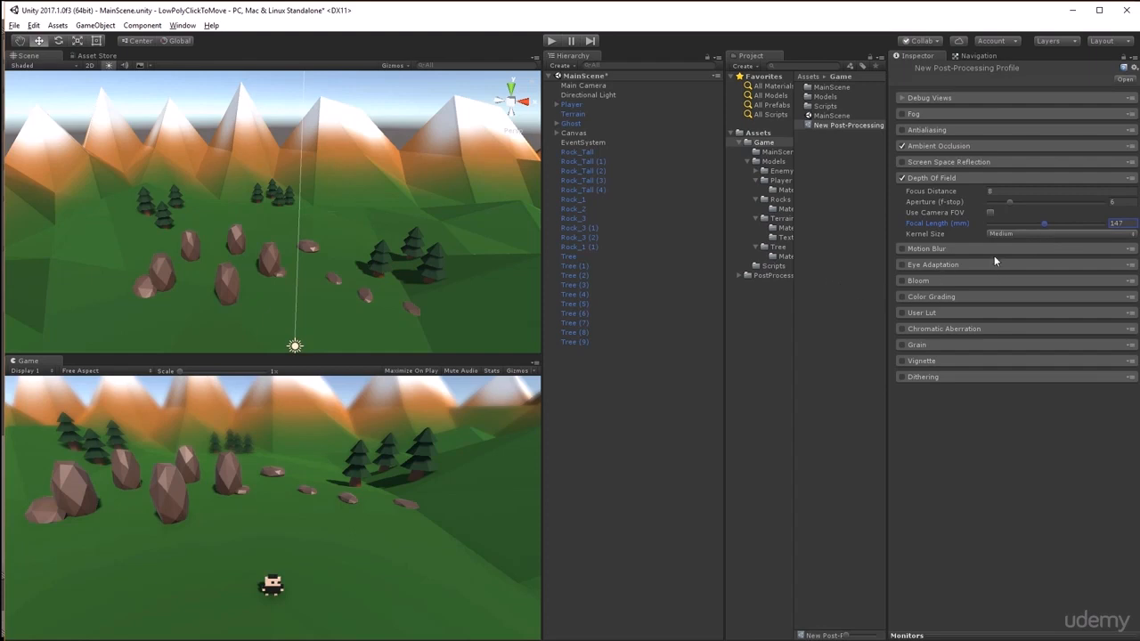
Enable Color Grading in the profile and set its tonemapper to Filmic (ACES)
{"action": "left_click", "coordinate": [902, 295]}
{"action": "left_click", "coordinate": [956, 299]}
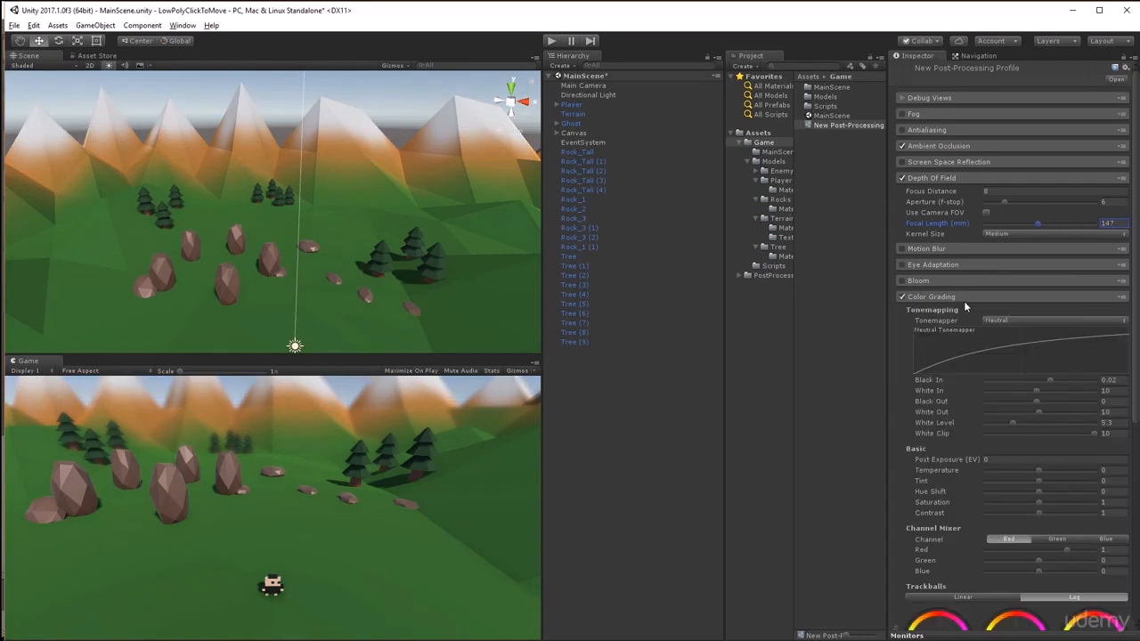
{"action": "left_click", "coordinate": [1050, 323]}
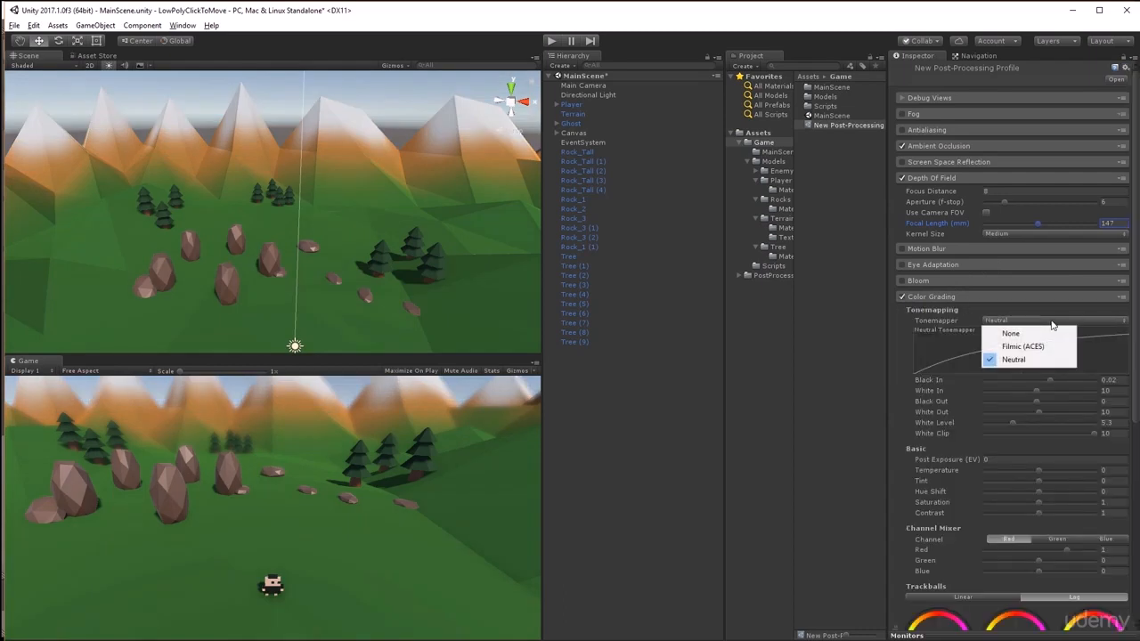
{"action": "left_click", "coordinate": [1024, 346]}
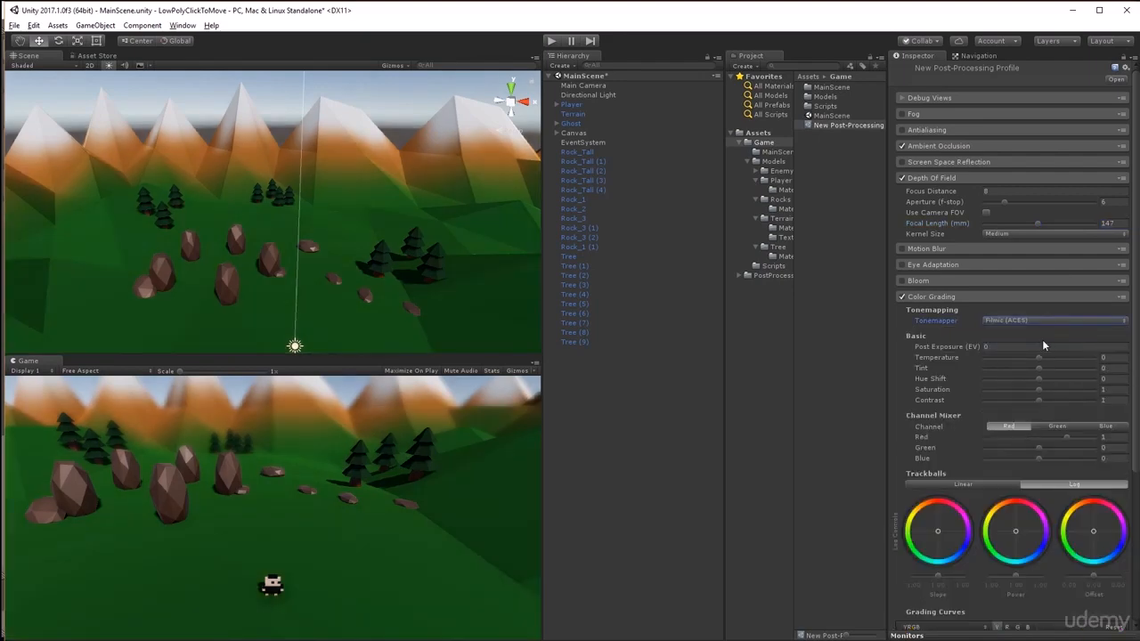
Using the Linear trackballs, tint Lift slightly toward magenta and Gain toward warm yellow, and collapse Color Grading
{"action": "scroll", "coordinate": [1042, 347], "scroll_direction": "down", "scroll_amount": 5}
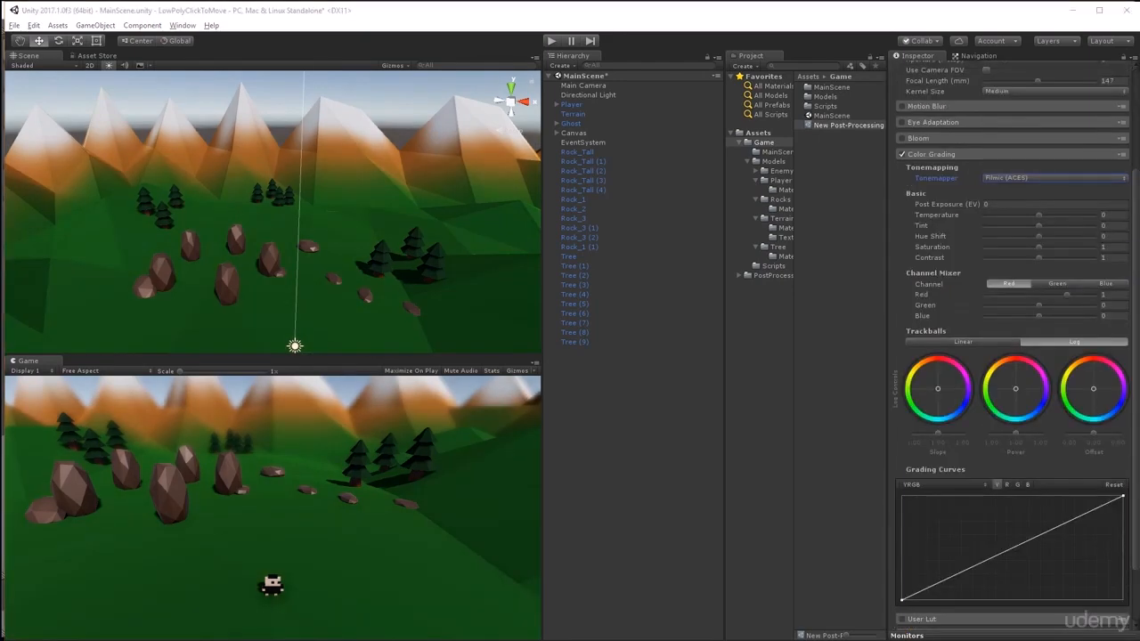
{"action": "left_click", "coordinate": [968, 343]}
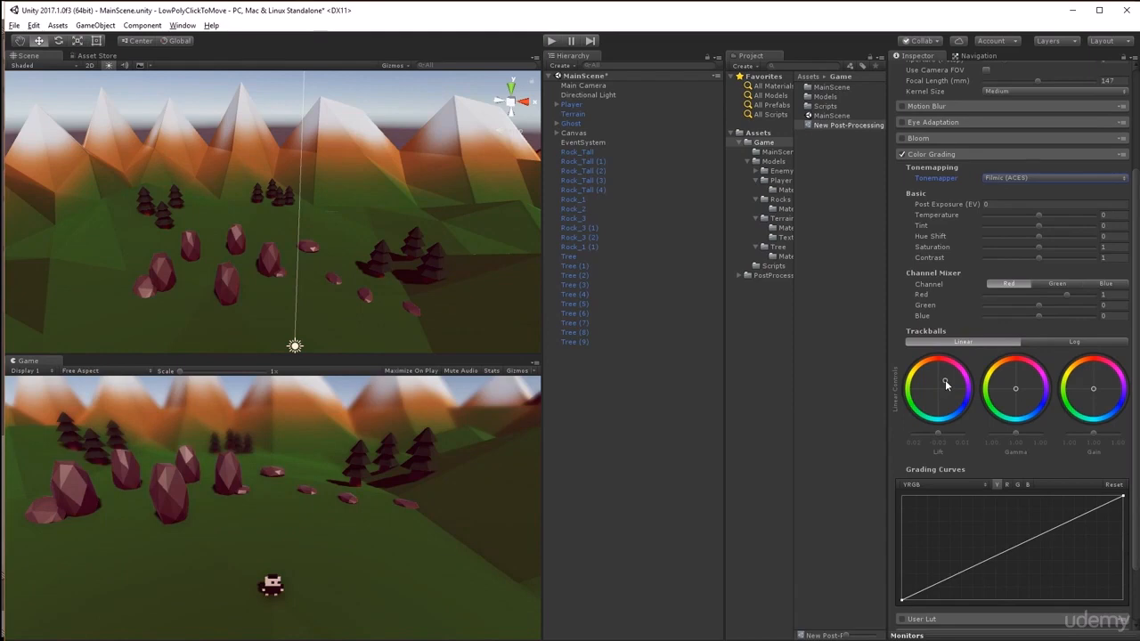
{"action": "left_click_drag", "start_coordinate": [945, 380], "coordinate": [943, 389]}
{"action": "left_click_drag", "start_coordinate": [1086, 381], "coordinate": [1080, 380]}
{"action": "left_click", "coordinate": [938, 154]}
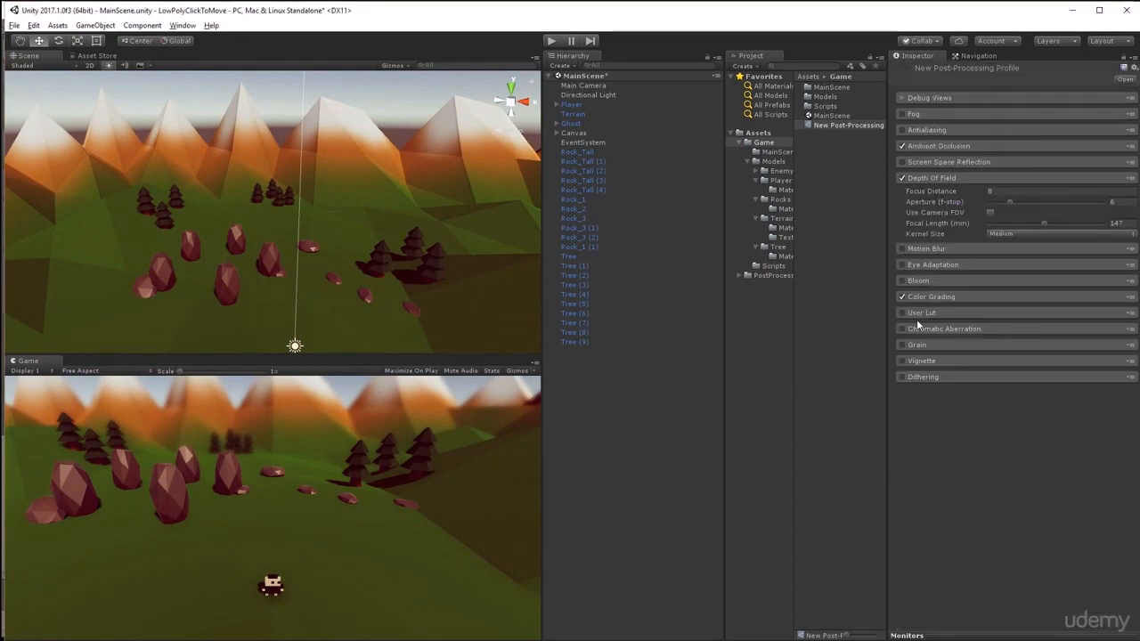
Enable uncolored Grain with intensity about 0.133, luminance contribution about 0.655 and size about 0.34
{"action": "left_click", "coordinate": [956, 346]}
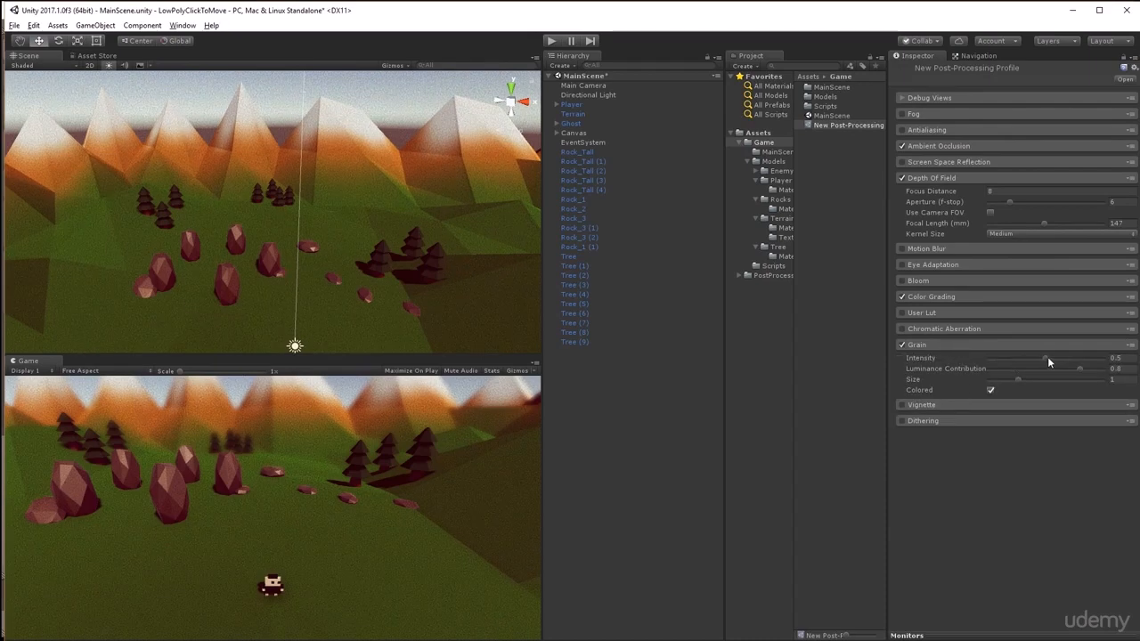
{"action": "left_click_drag", "start_coordinate": [1046, 357], "coordinate": [1003, 359]}
{"action": "left_click_drag", "start_coordinate": [1079, 367], "coordinate": [1064, 368]}
{"action": "left_click_drag", "start_coordinate": [1017, 378], "coordinate": [1005, 378]}
{"action": "left_click_drag", "start_coordinate": [994, 380], "coordinate": [989, 381]}
{"action": "left_click", "coordinate": [990, 392]}
Enable the Vignette effect in the profile and set its intensity to about 0.403
{"action": "left_click", "coordinate": [902, 405]}
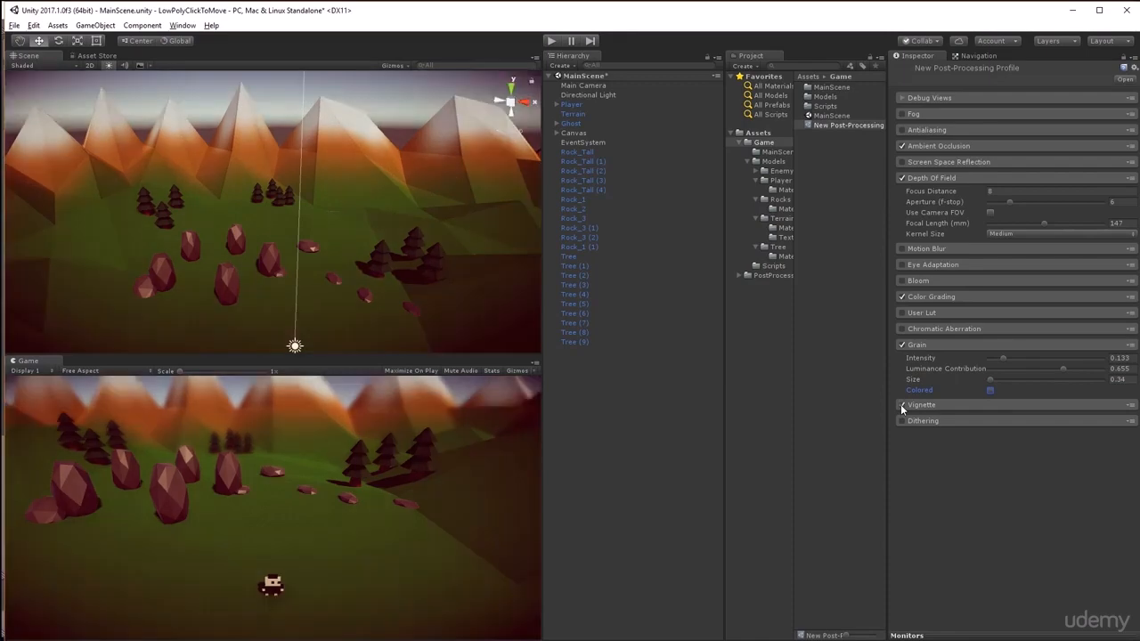
{"action": "left_click", "coordinate": [946, 404]}
{"action": "left_click_drag", "start_coordinate": [1040, 450], "coordinate": [1033, 452]}
{"action": "left_click", "coordinate": [848, 125]}
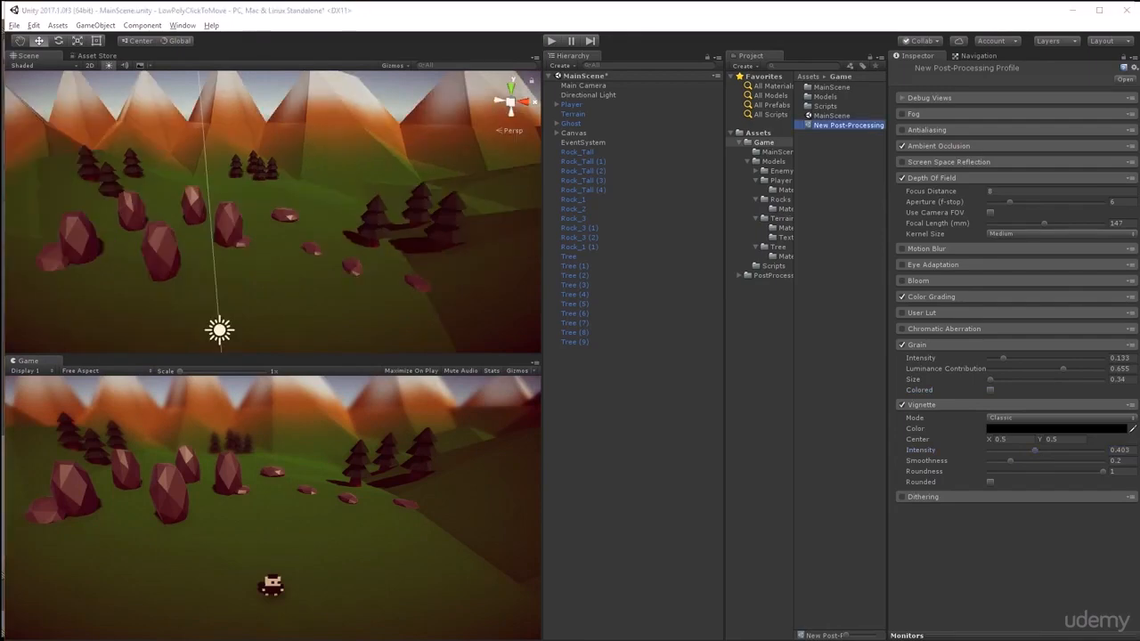
Play-test the scene with the post-processing effects, walking the player among the rocks near the ghost, and stop the game
{"action": "left_click", "coordinate": [554, 41]}
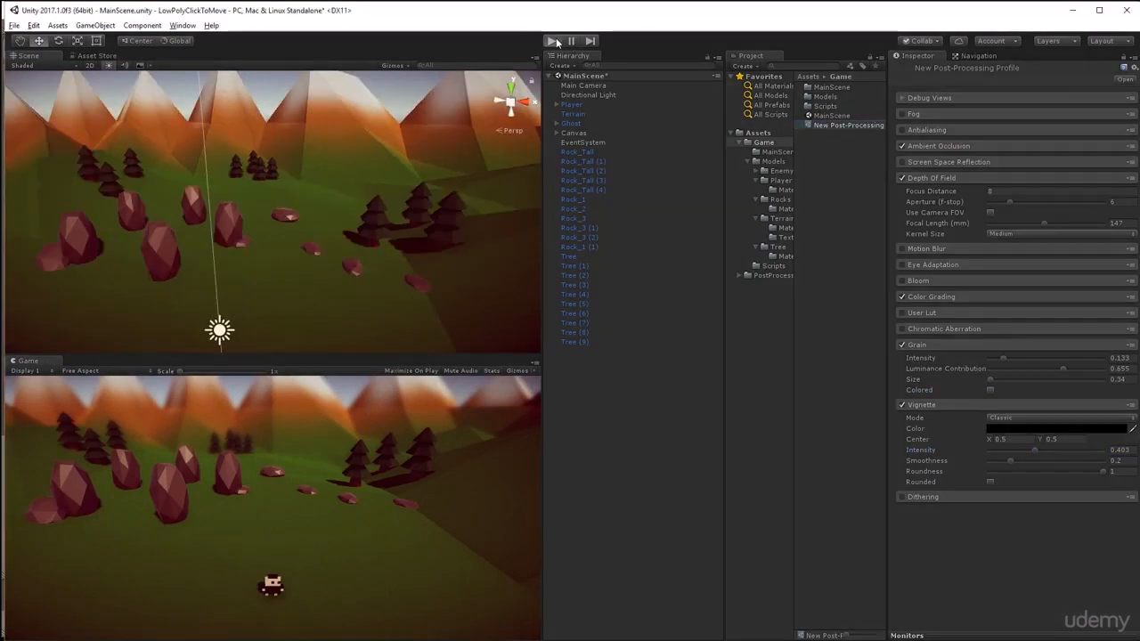
{"action": "left_click", "coordinate": [254, 531]}
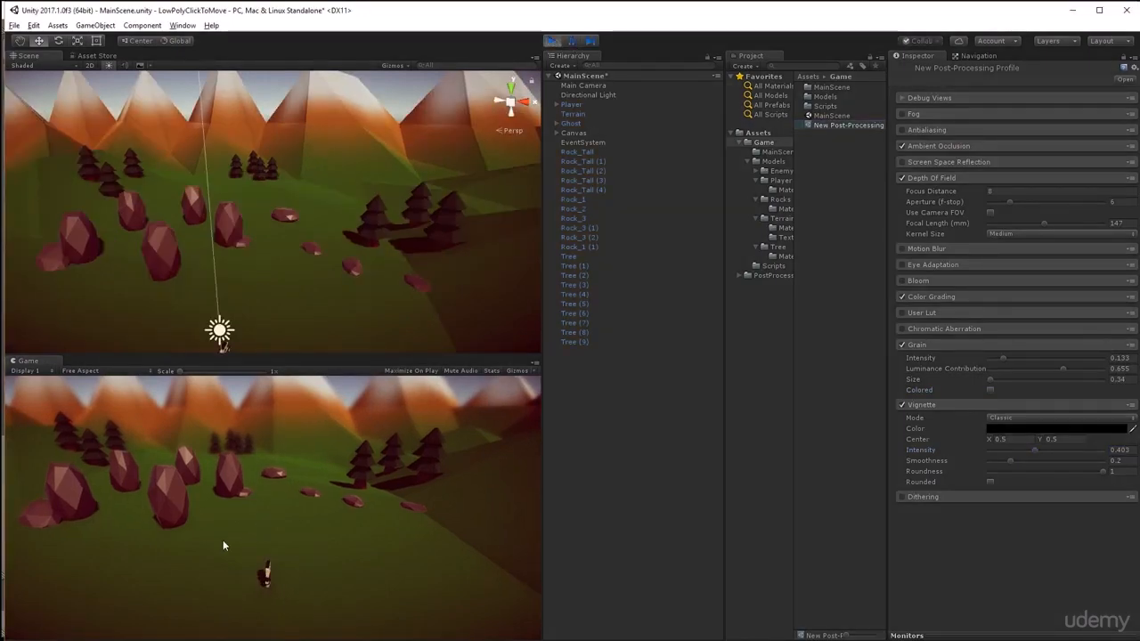
{"action": "left_click", "coordinate": [347, 566]}
{"action": "left_click", "coordinate": [272, 537]}
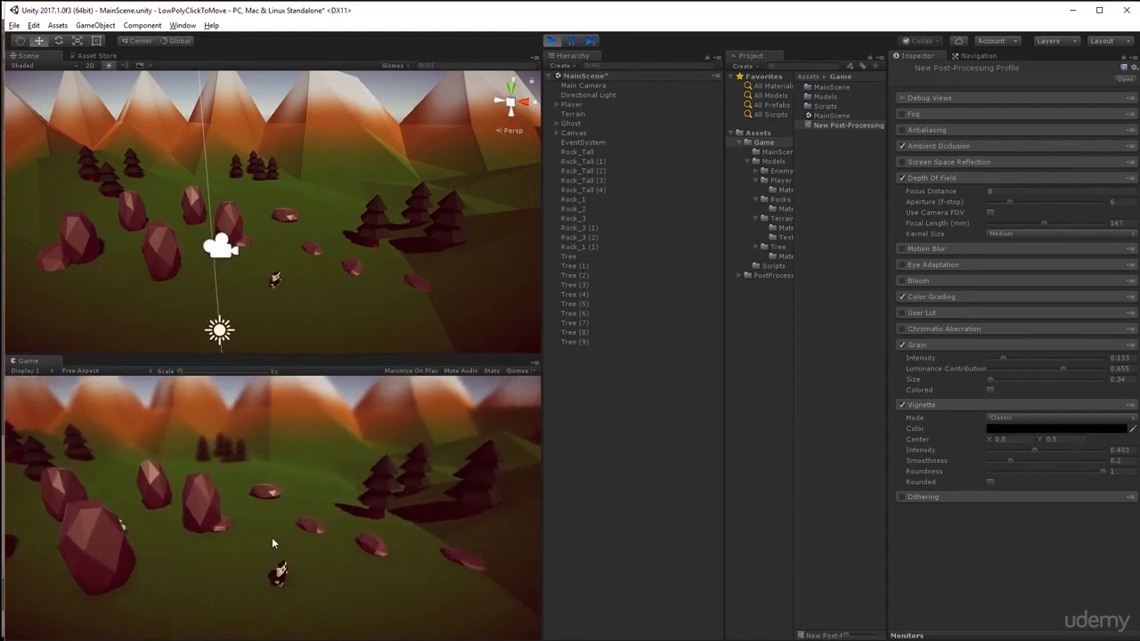
{"action": "left_click", "coordinate": [270, 581]}
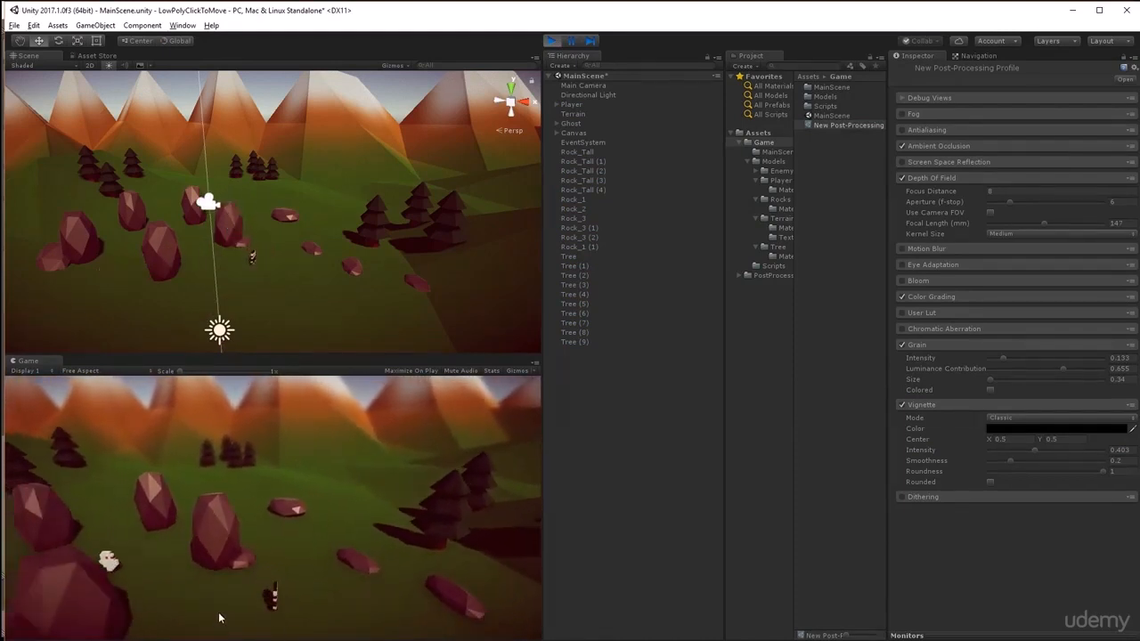
{"action": "left_click", "coordinate": [226, 553]}
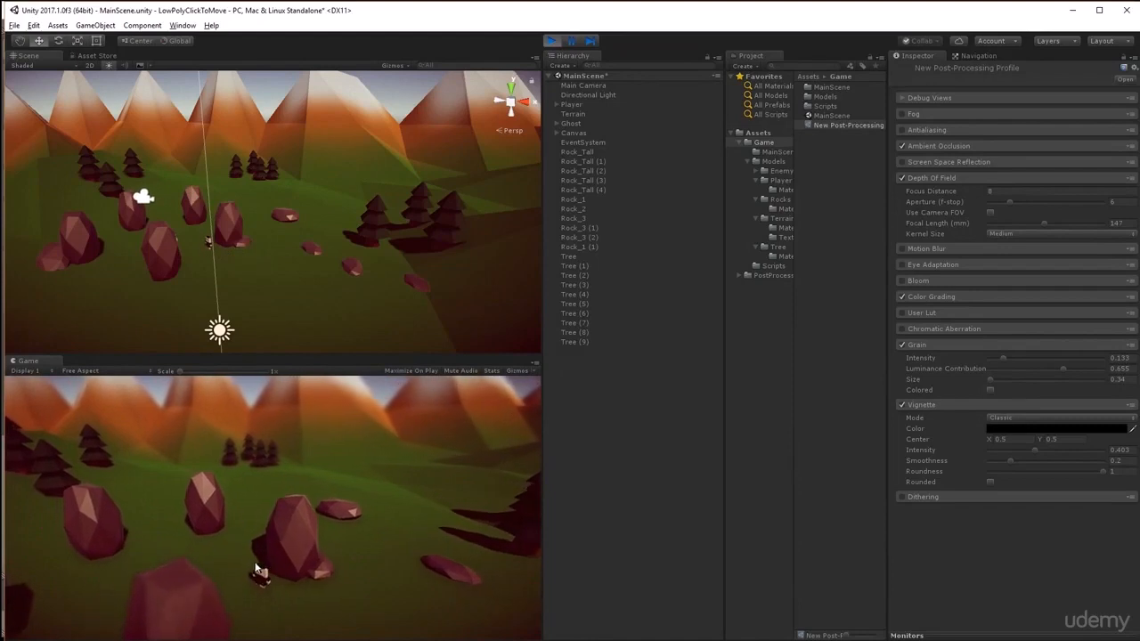
{"action": "left_click", "coordinate": [359, 619]}
{"action": "left_click", "coordinate": [273, 628]}
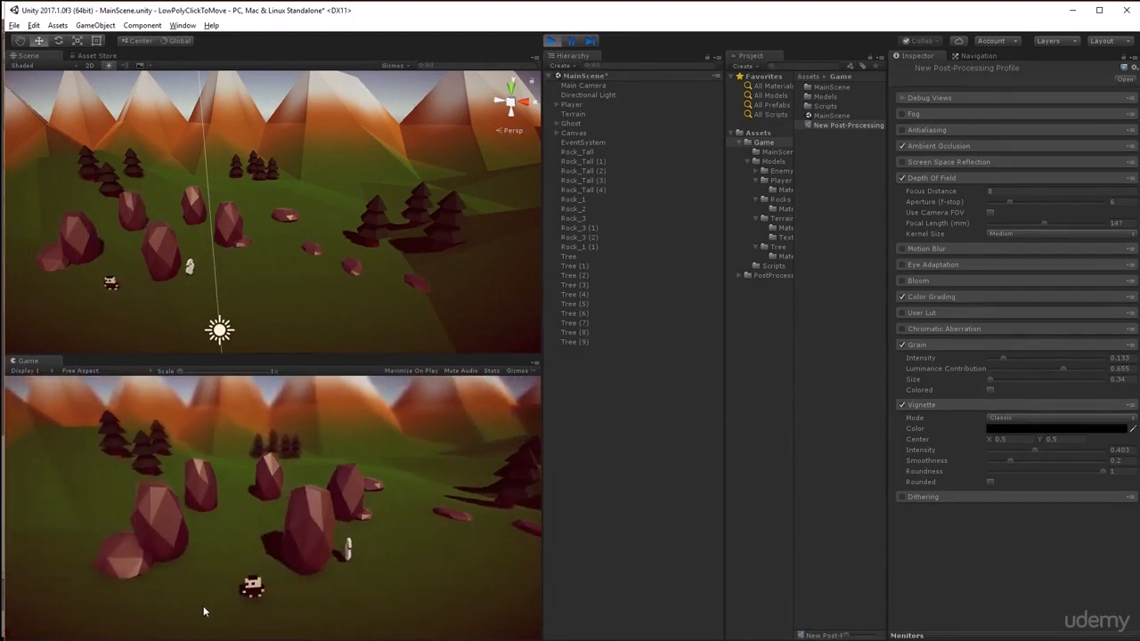
{"action": "left_click", "coordinate": [317, 594]}
{"action": "left_click", "coordinate": [396, 548]}
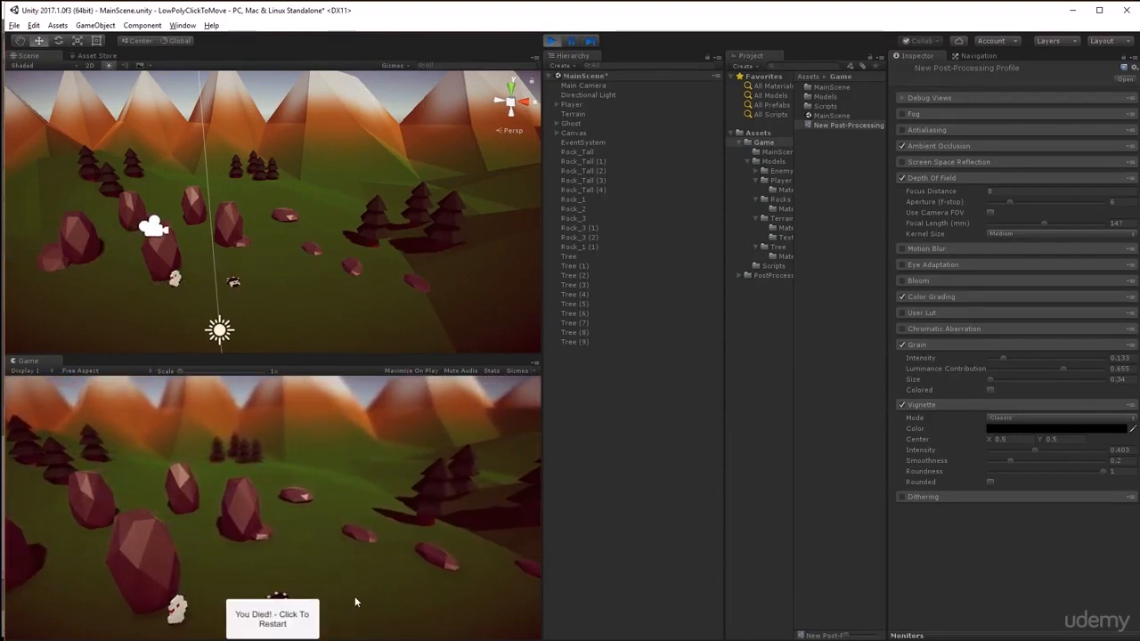
{"action": "left_click", "coordinate": [553, 41]}
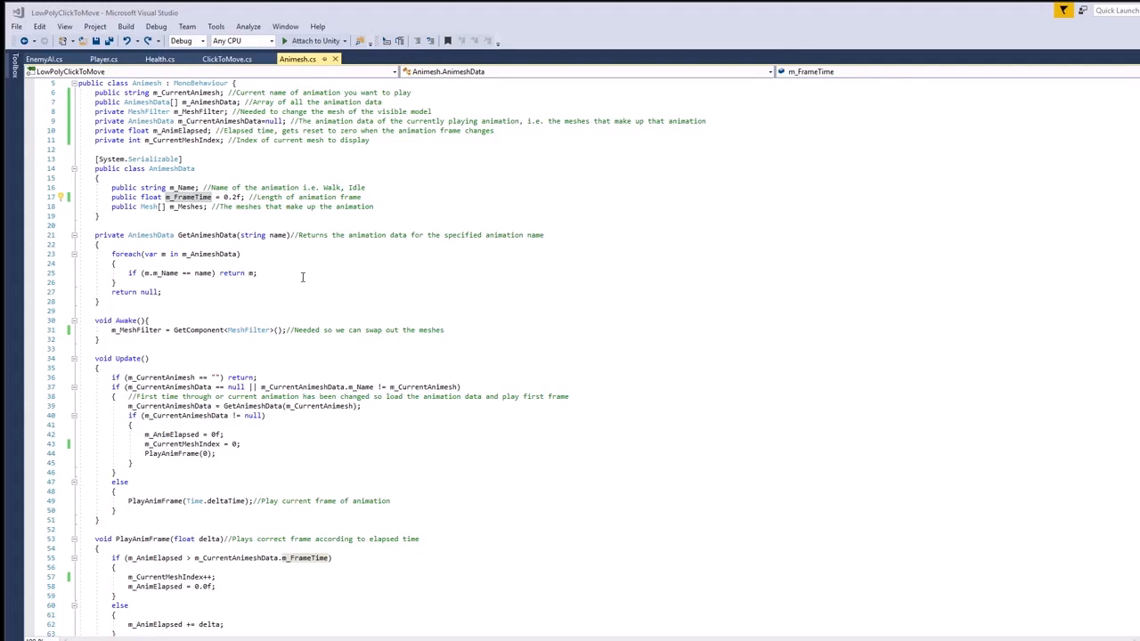
Review the member variables of the Animesh class, from m_CurrentAnimesh through m_CurrentMeshIndex, and how m_AnimElapsed relates to m_FrameTime
{"action": "left_click", "coordinate": [198, 92]}
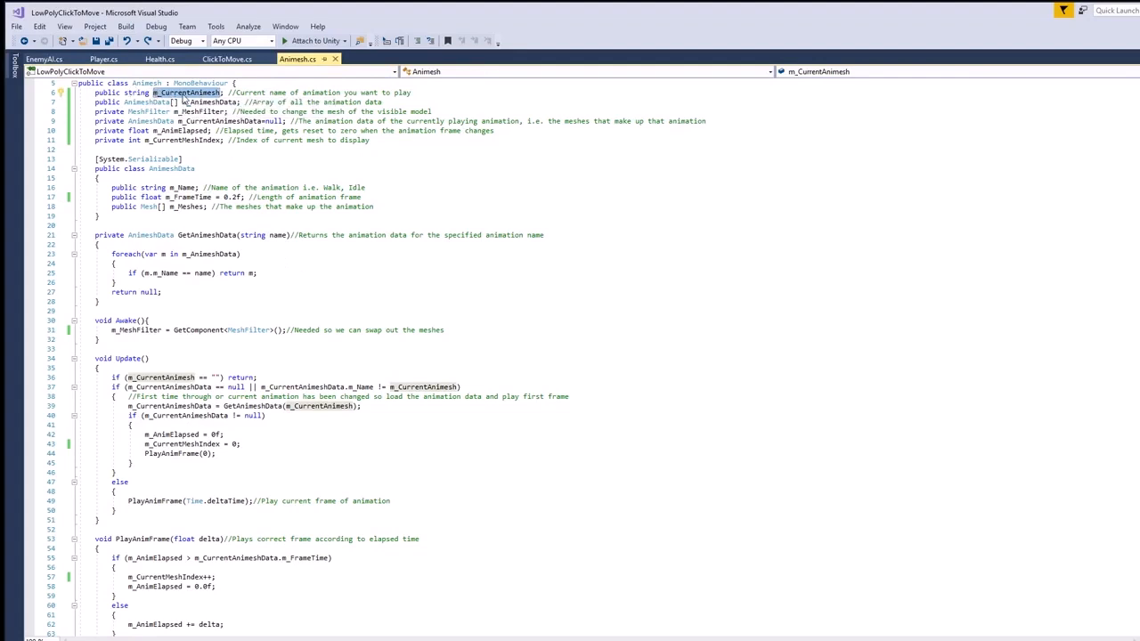
{"action": "mouse_move", "coordinate": [212, 95]}
{"action": "left_click", "coordinate": [210, 102]}
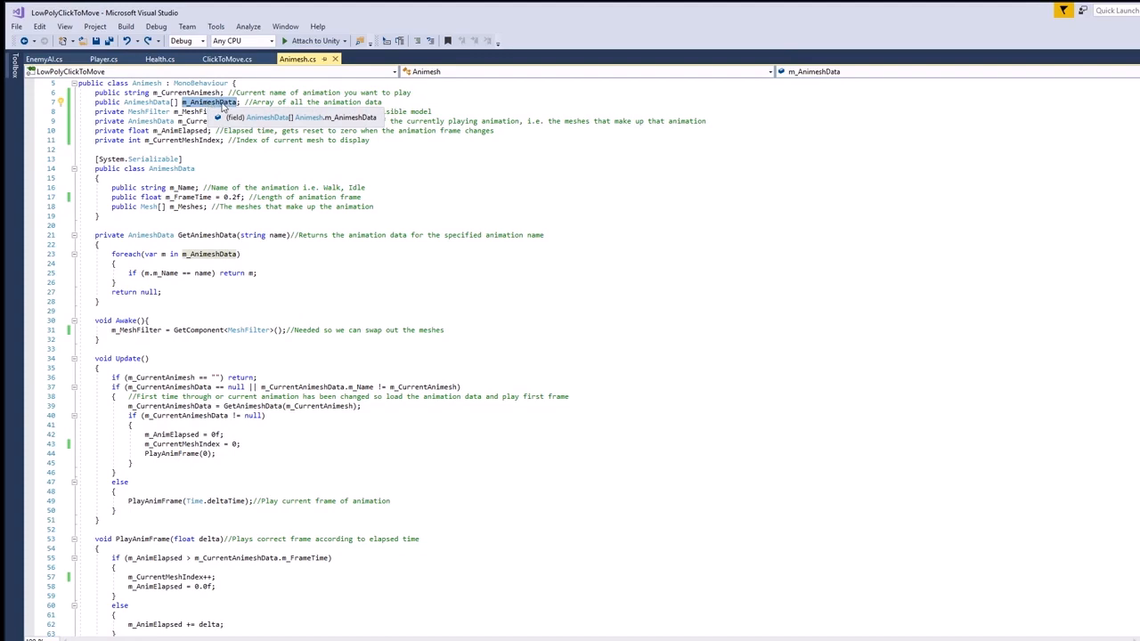
{"action": "left_click_drag", "start_coordinate": [95, 101], "coordinate": [238, 104]}
{"action": "left_click", "coordinate": [207, 113]}
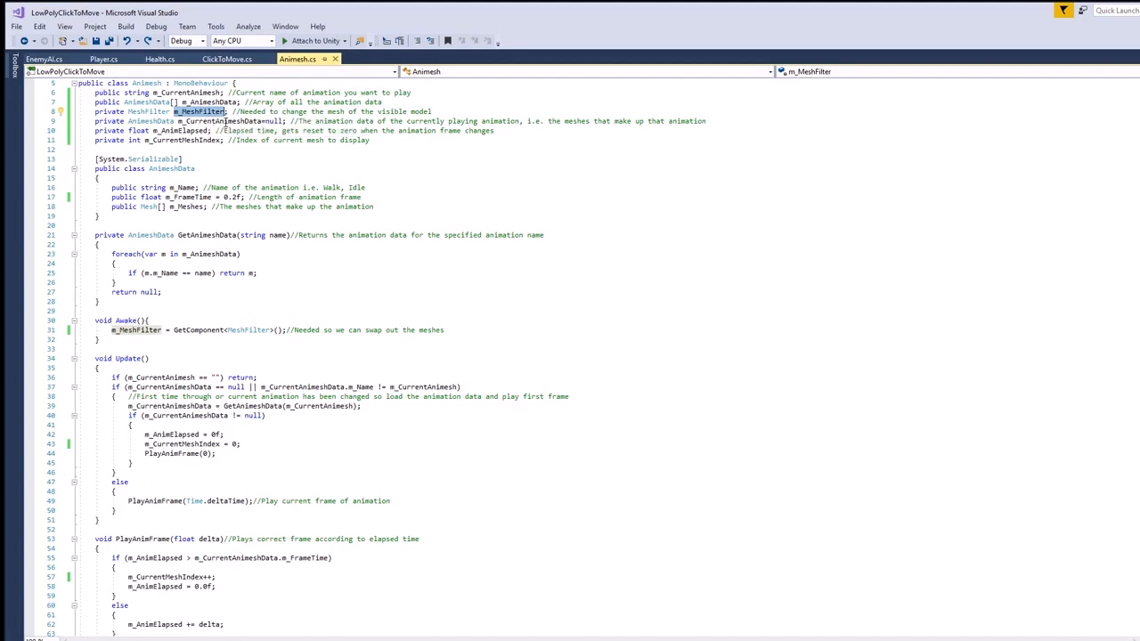
{"action": "double_click", "coordinate": [225, 122]}
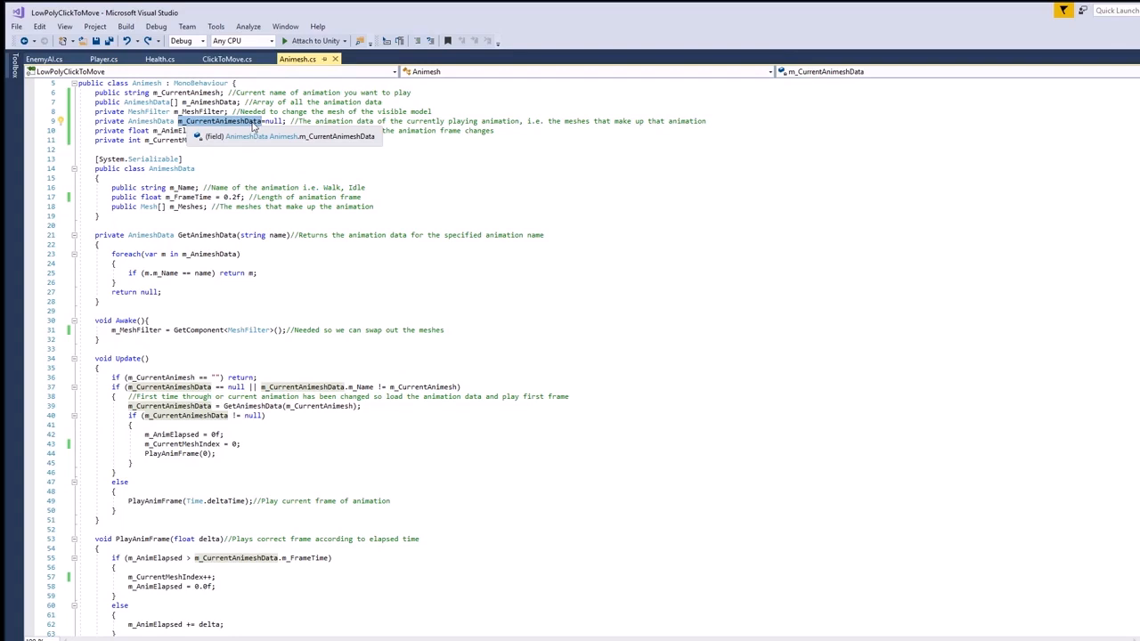
{"action": "double_click", "coordinate": [169, 132]}
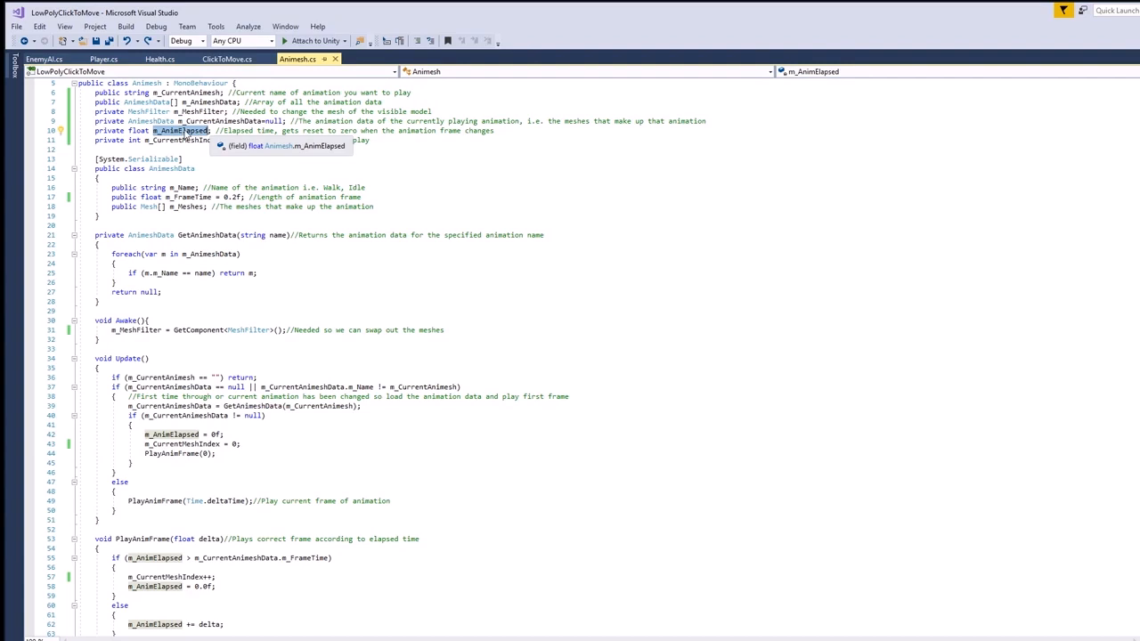
{"action": "double_click", "coordinate": [190, 198]}
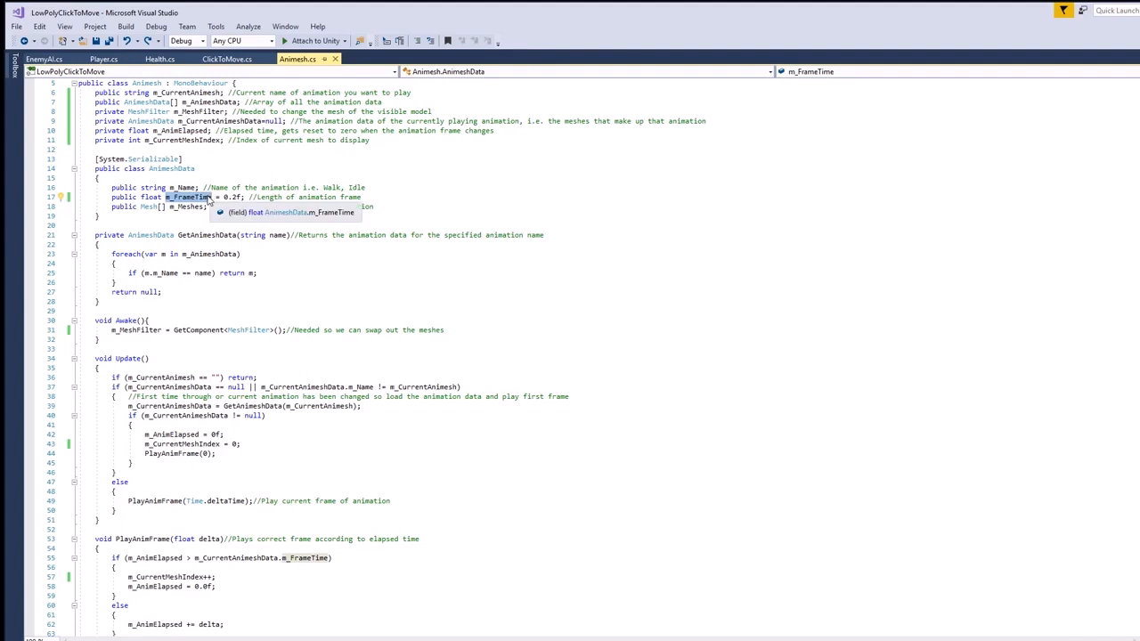
{"action": "double_click", "coordinate": [202, 141]}
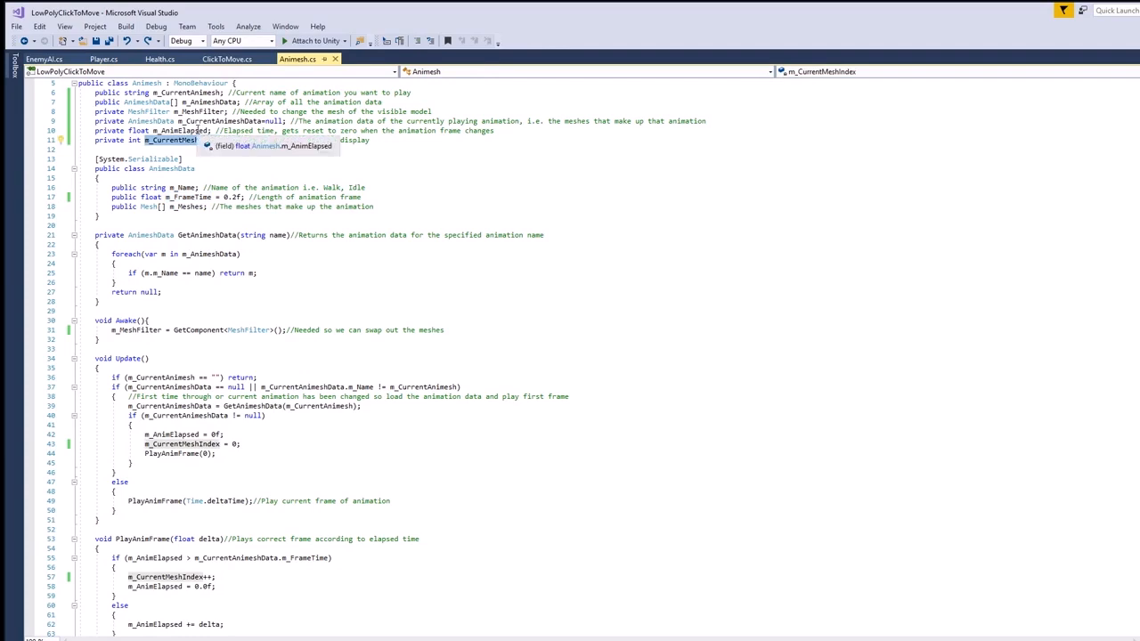
Examine the m_Name, m_FrameTime and m_Meshes fields of the serializable AnimeshData class
{"action": "left_click", "coordinate": [172, 188]}
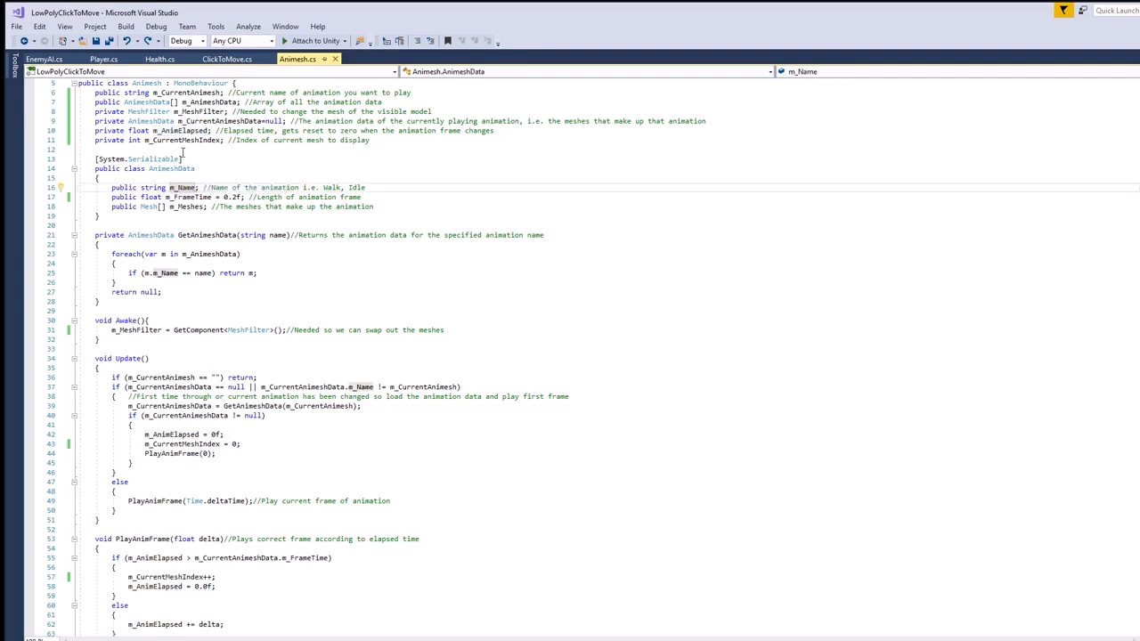
{"action": "double_click", "coordinate": [188, 189]}
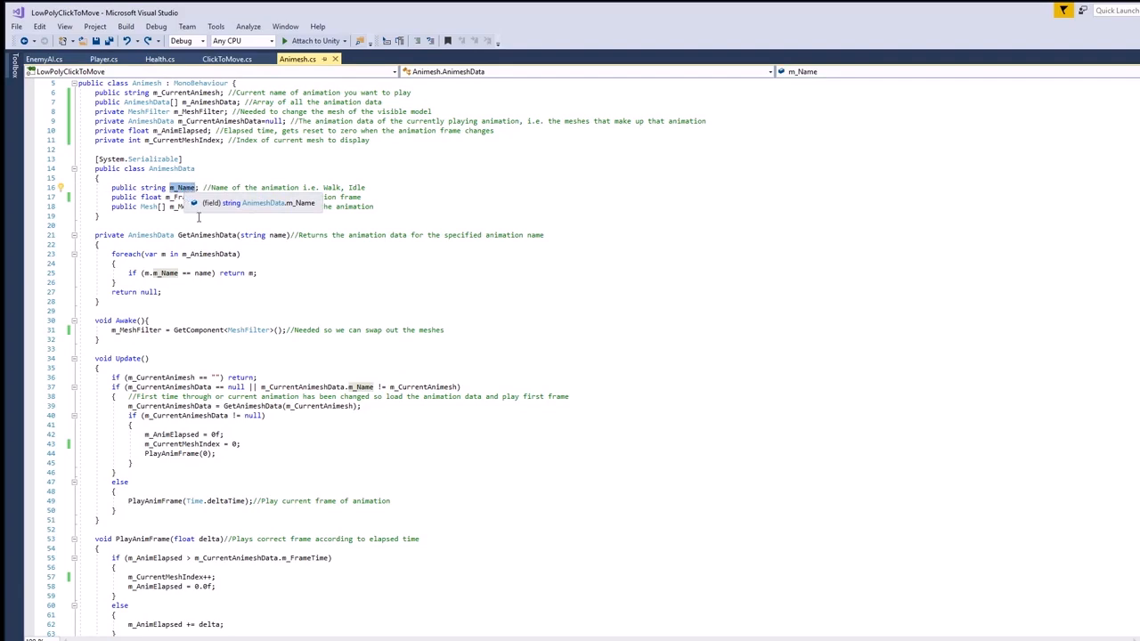
{"action": "double_click", "coordinate": [188, 197]}
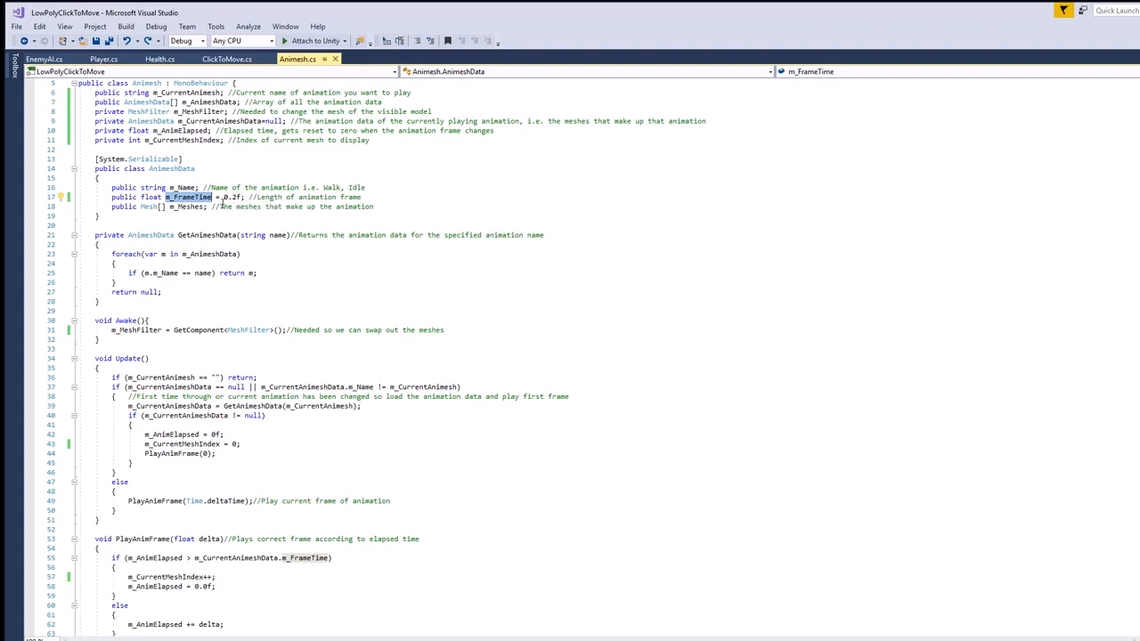
{"action": "double_click", "coordinate": [185, 206]}
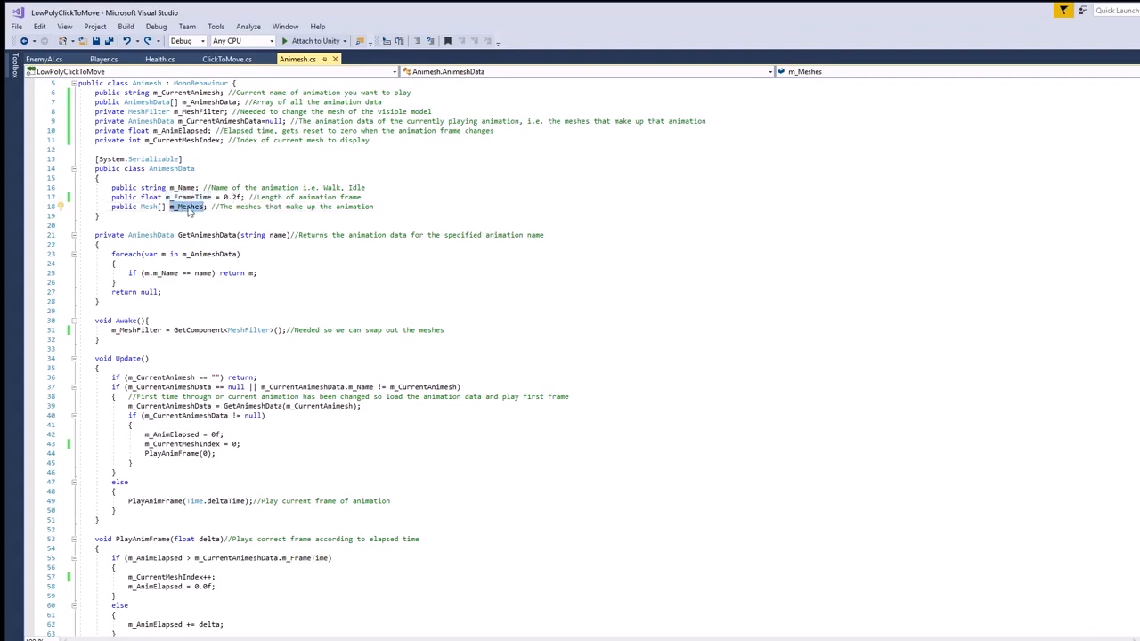
{"action": "left_click", "coordinate": [187, 187]}
{"action": "double_click", "coordinate": [187, 187]}
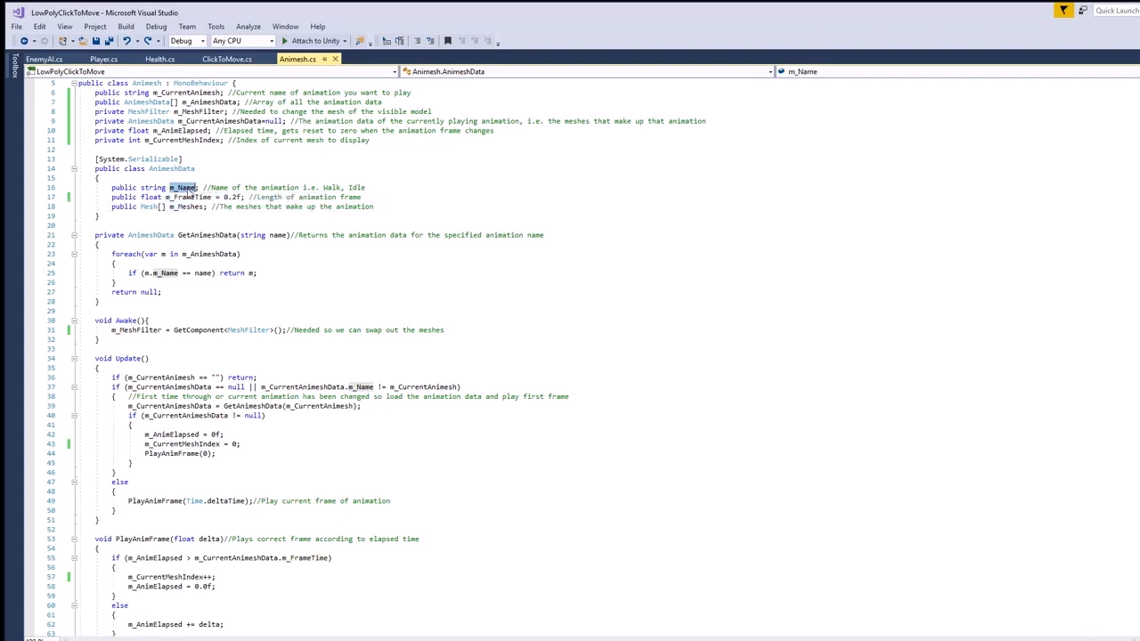
{"action": "double_click", "coordinate": [189, 207]}
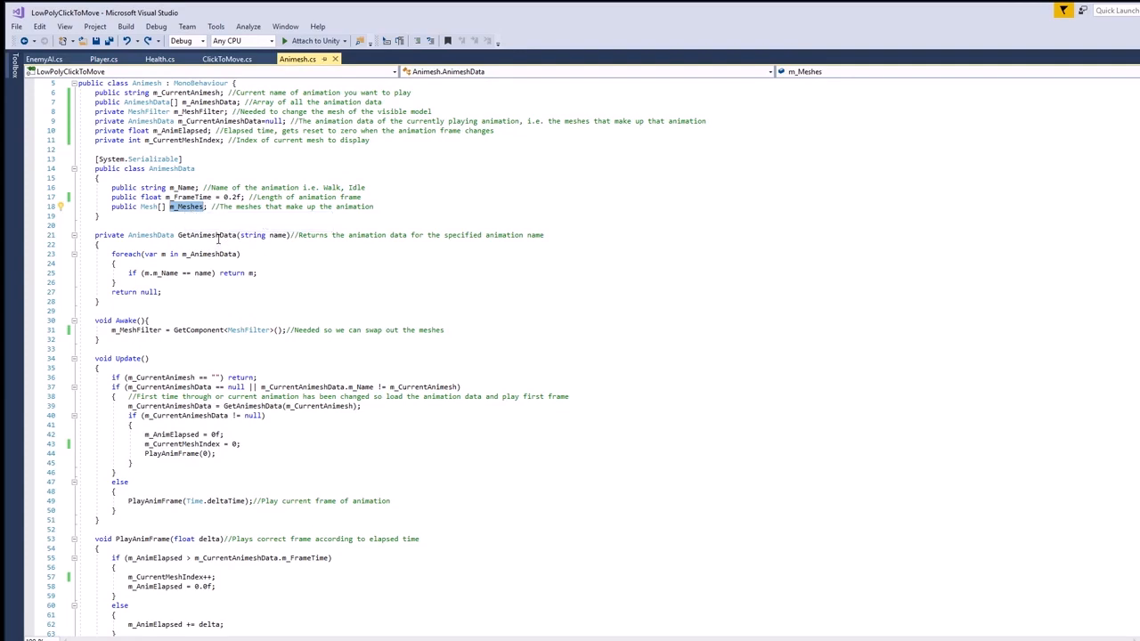
Review the GetAnimeshData method with its name parameter and the m_MeshFilter assignment in Awake
{"action": "left_click", "coordinate": [217, 237]}
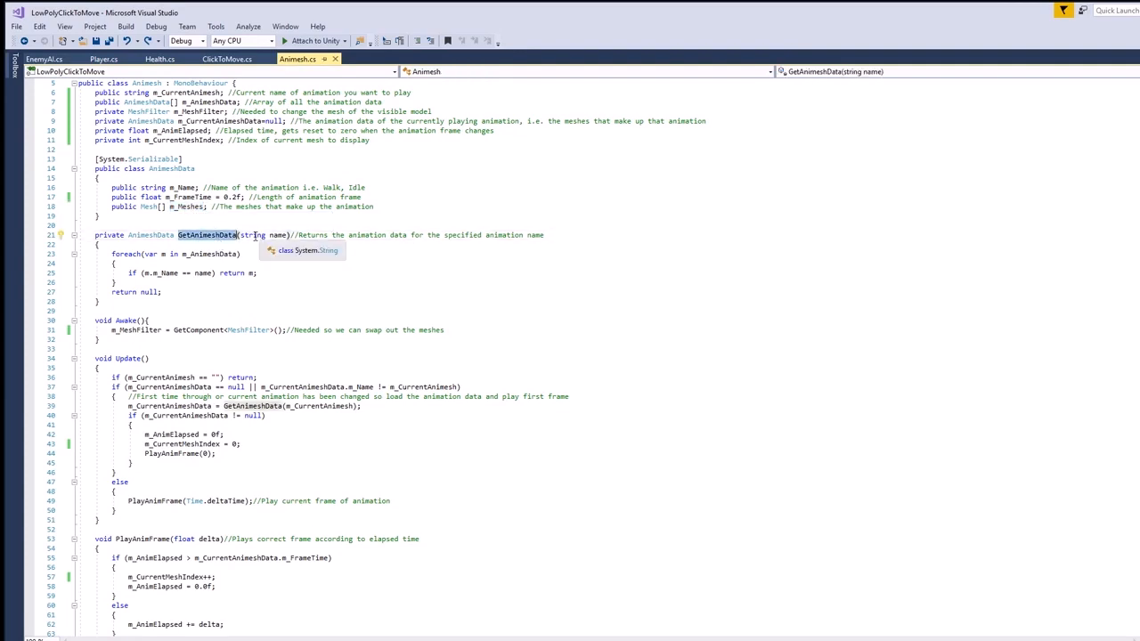
{"action": "left_click", "coordinate": [279, 237]}
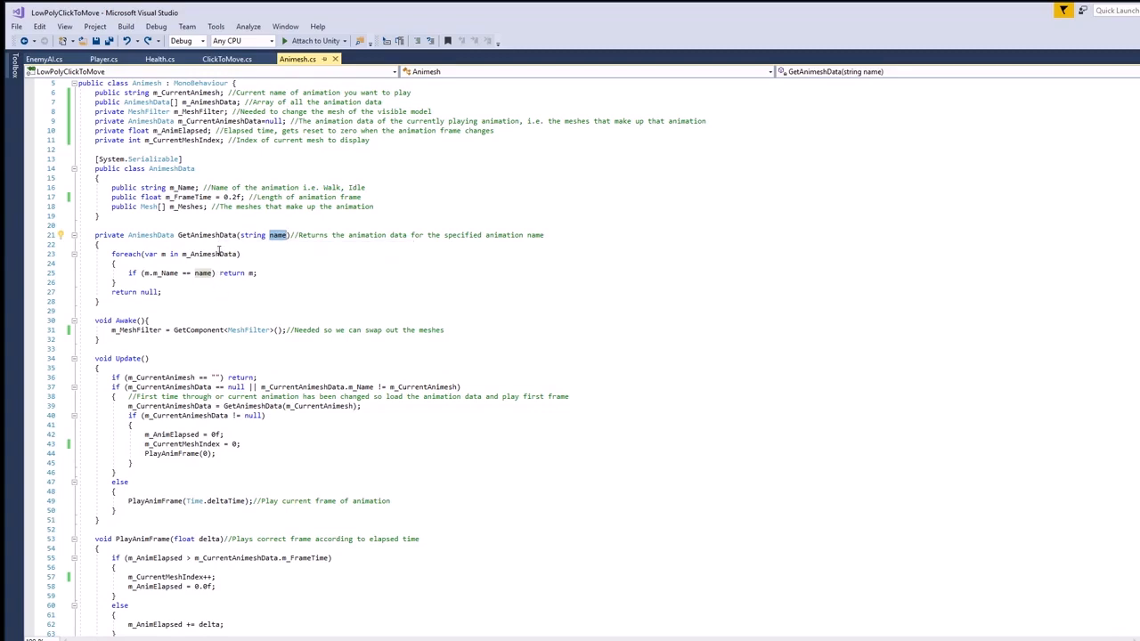
{"action": "mouse_move", "coordinate": [193, 331]}
{"action": "mouse_move", "coordinate": [95, 320]}
{"action": "left_mouse_down"}
{"action": "mouse_move", "coordinate": [155, 331]}
{"action": "mouse_move", "coordinate": [103, 341]}
{"action": "left_mouse_up"}
{"action": "left_click", "coordinate": [161, 320]}
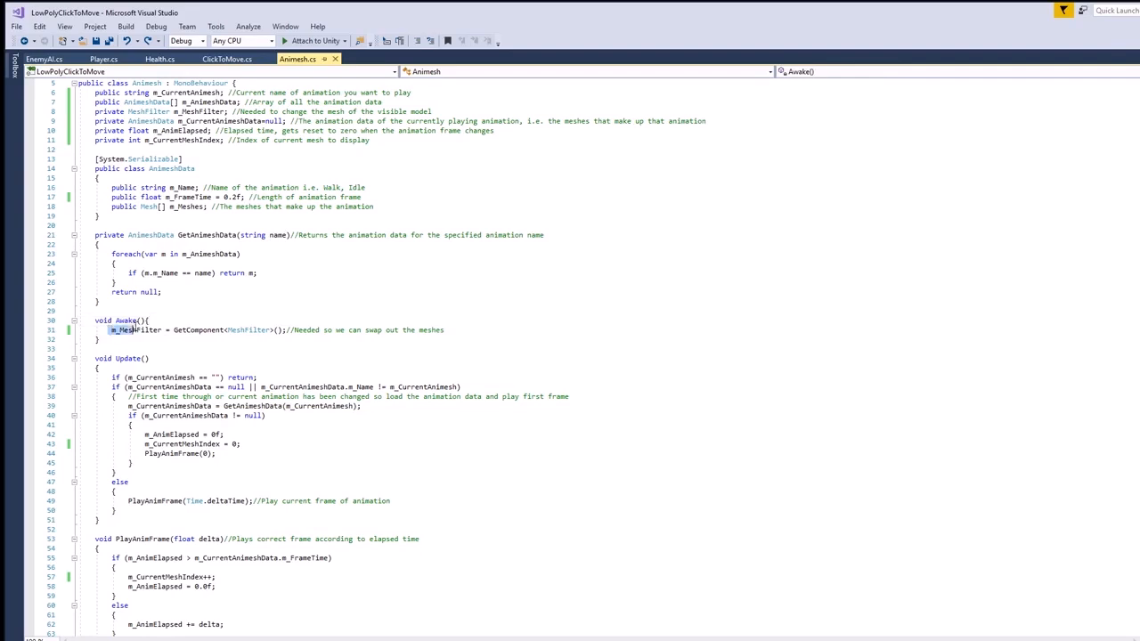
{"action": "left_click_drag", "start_coordinate": [108, 330], "coordinate": [466, 330]}
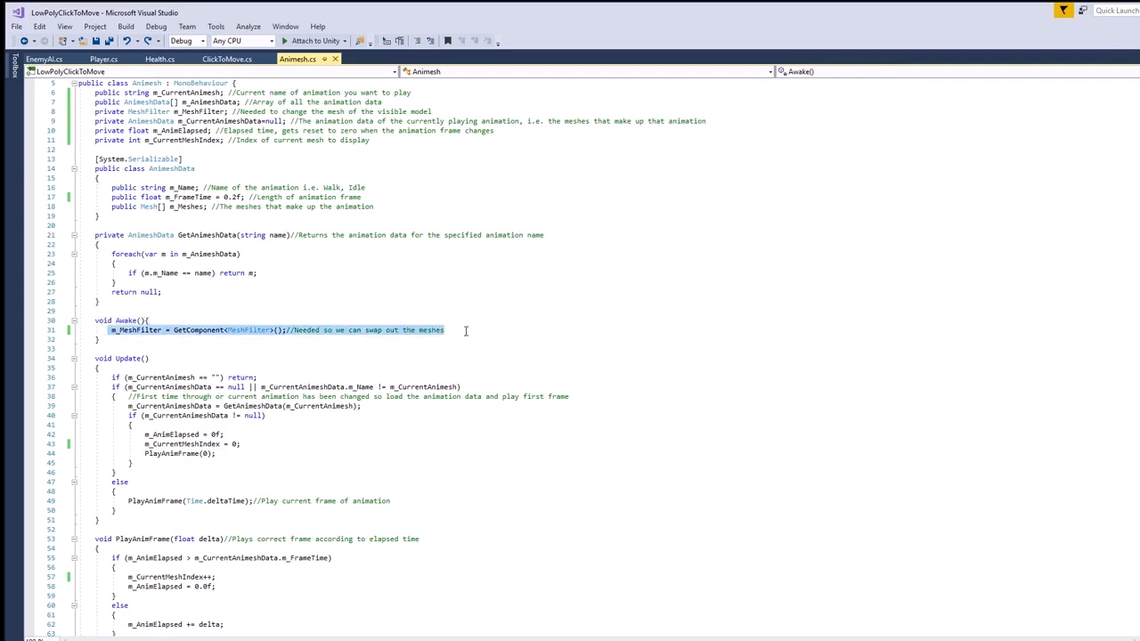
{"action": "left_click", "coordinate": [114, 331]}
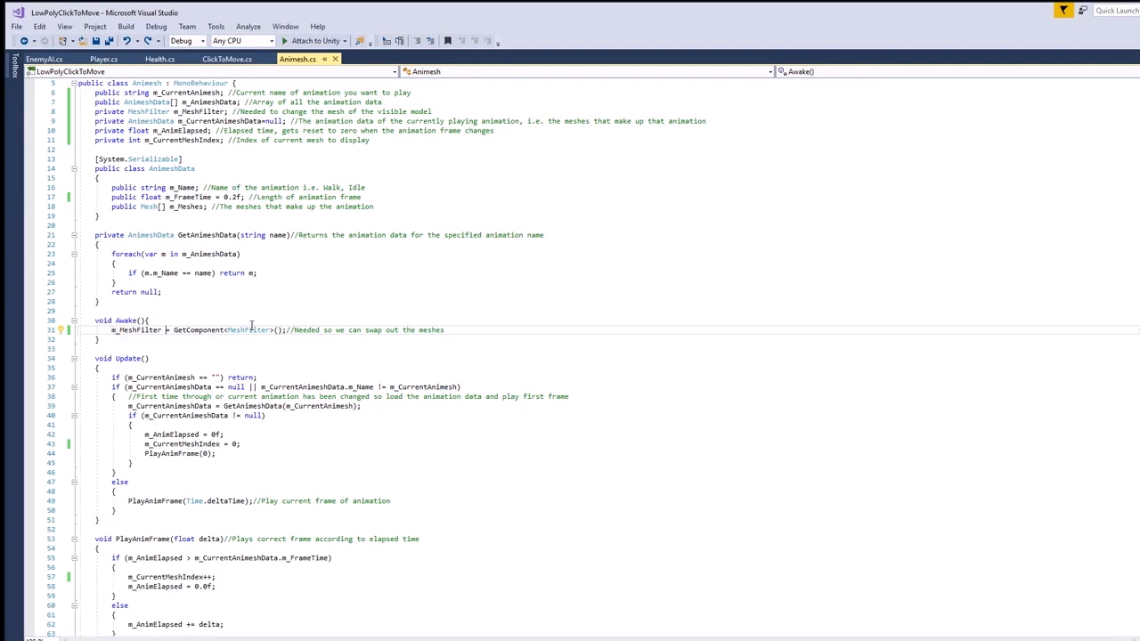
{"action": "double_click", "coordinate": [143, 329]}
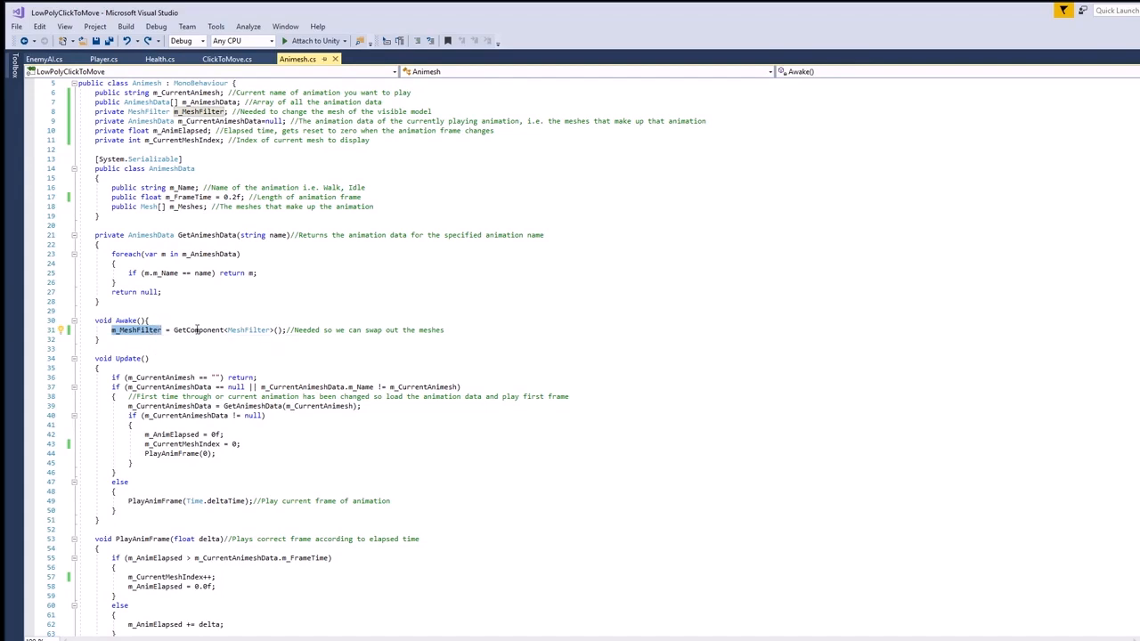
Trace how Update uses m_CurrentAnimesh to load animation data through GetAnimeshData and play the first frame
{"action": "left_click", "coordinate": [155, 360]}
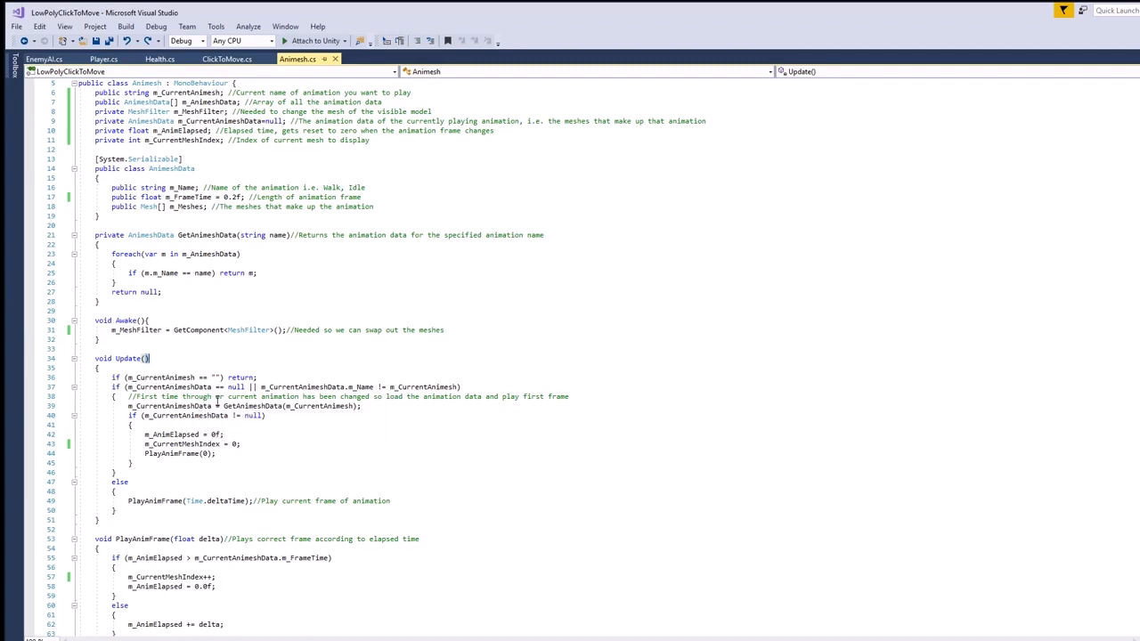
{"action": "double_click", "coordinate": [208, 92]}
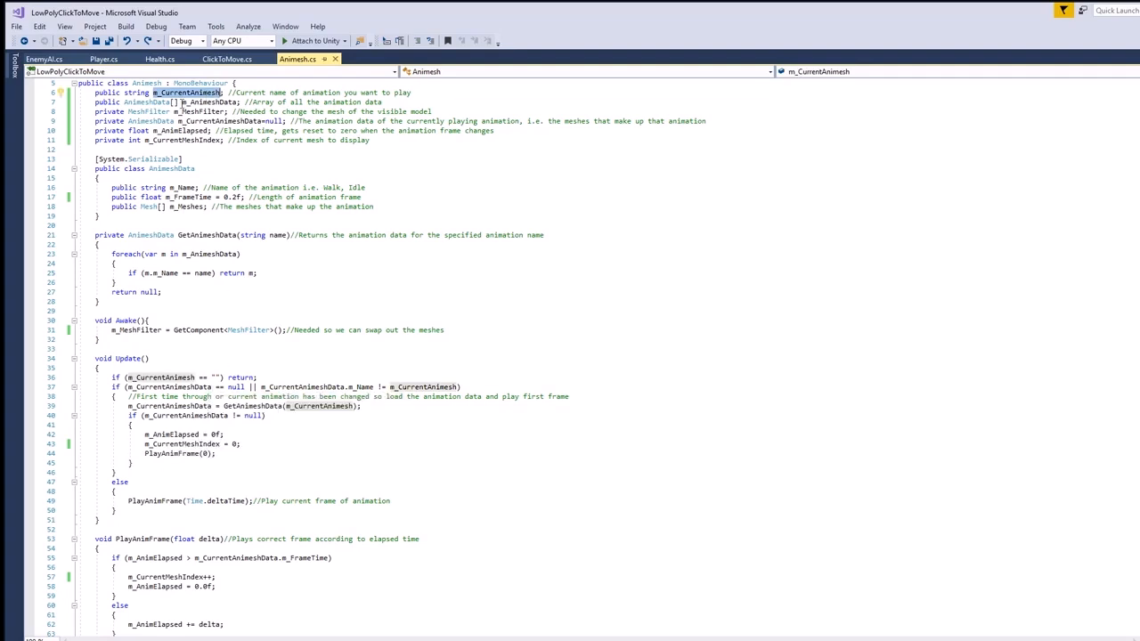
{"action": "left_click", "coordinate": [191, 92]}
{"action": "double_click", "coordinate": [190, 91]}
{"action": "double_click", "coordinate": [254, 406]}
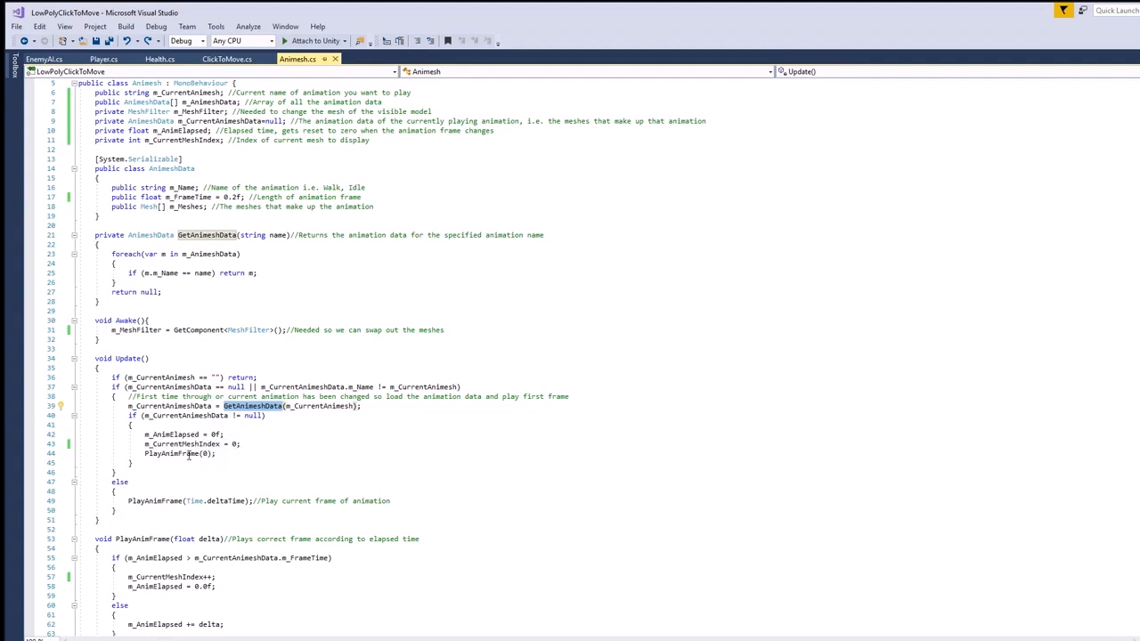
{"action": "double_click", "coordinate": [169, 454]}
{"action": "left_click_drag", "start_coordinate": [216, 454], "coordinate": [144, 454]}
Examine the else branch of Update, where PlayAnimFrame is called with Time.deltaTime
{"action": "scroll", "coordinate": [225, 434], "scroll_direction": "down", "scroll_amount": 3}
{"action": "double_click", "coordinate": [159, 416]}
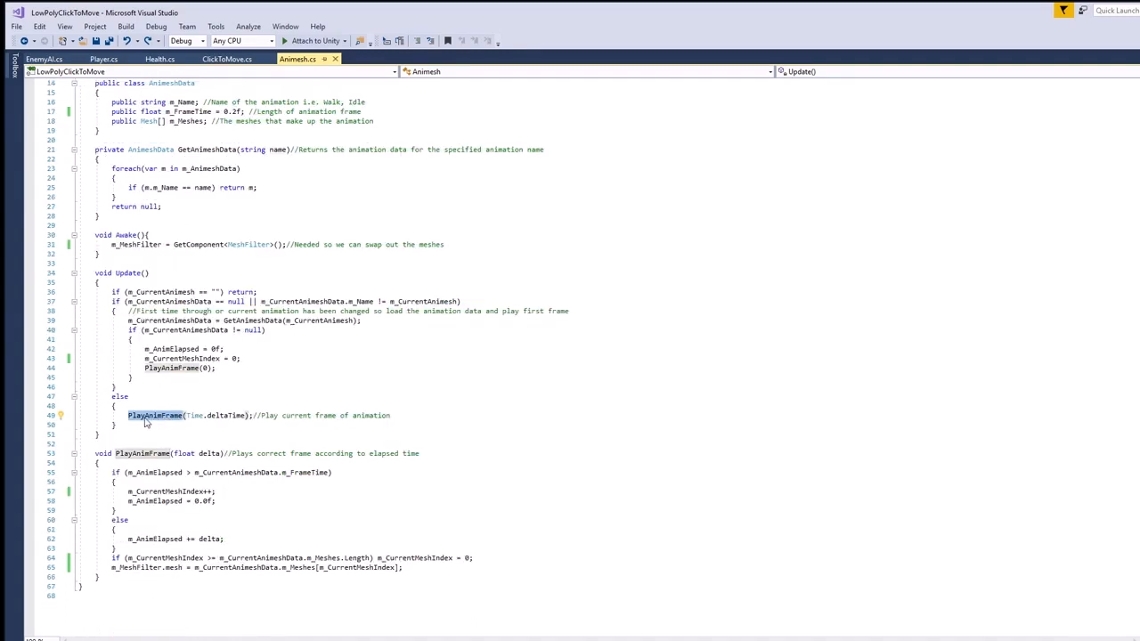
{"action": "left_click", "coordinate": [188, 416]}
{"action": "left_click_drag", "start_coordinate": [188, 416], "coordinate": [246, 416]}
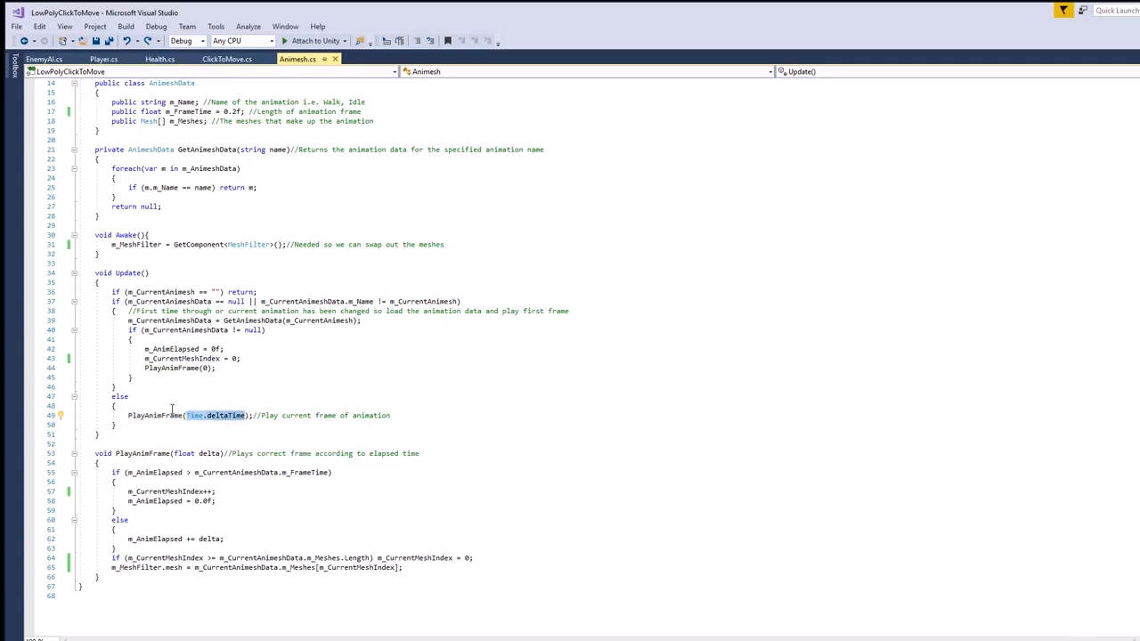
{"action": "double_click", "coordinate": [222, 417]}
Review PlayAnimFrame's elapsed-time logic, the mesh index check against m_Meshes.Length, and the final m_MeshFilter.mesh assignment
{"action": "left_click", "coordinate": [194, 482]}
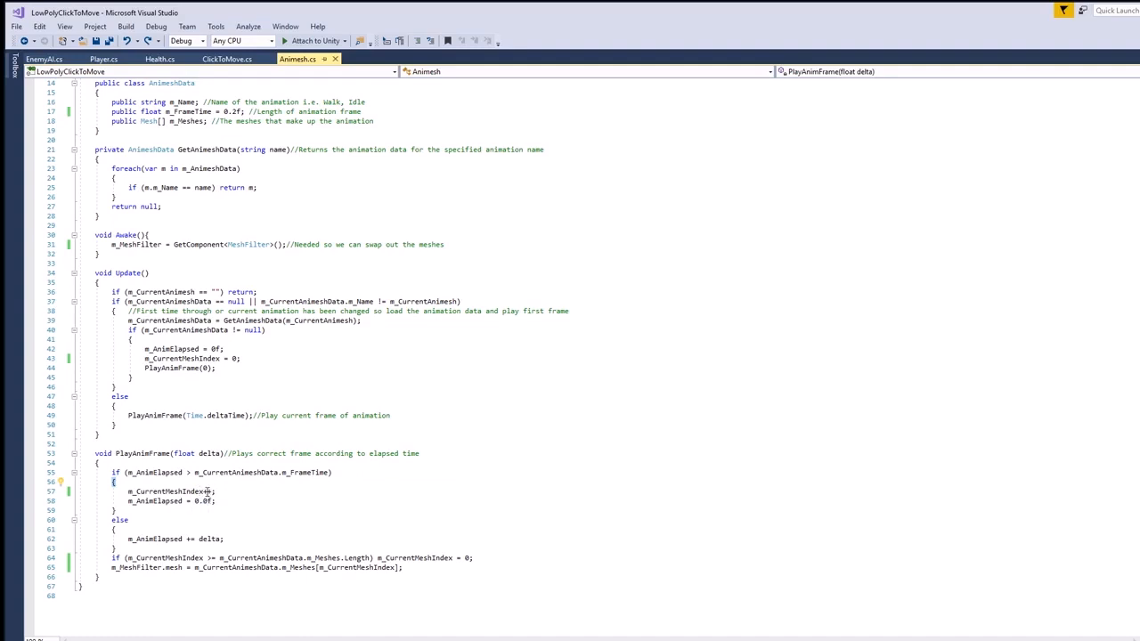
{"action": "left_click_drag", "start_coordinate": [128, 539], "coordinate": [224, 539]}
{"action": "left_click", "coordinate": [161, 540]}
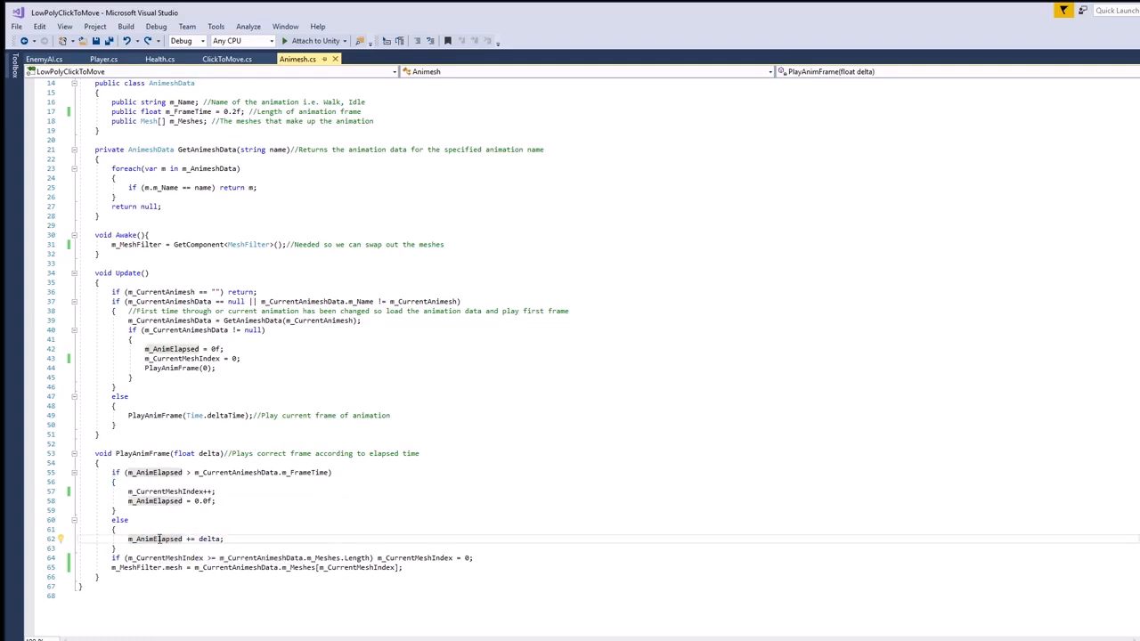
{"action": "double_click", "coordinate": [160, 540]}
{"action": "scroll", "coordinate": [176, 543], "scroll_direction": "down", "scroll_amount": 1}
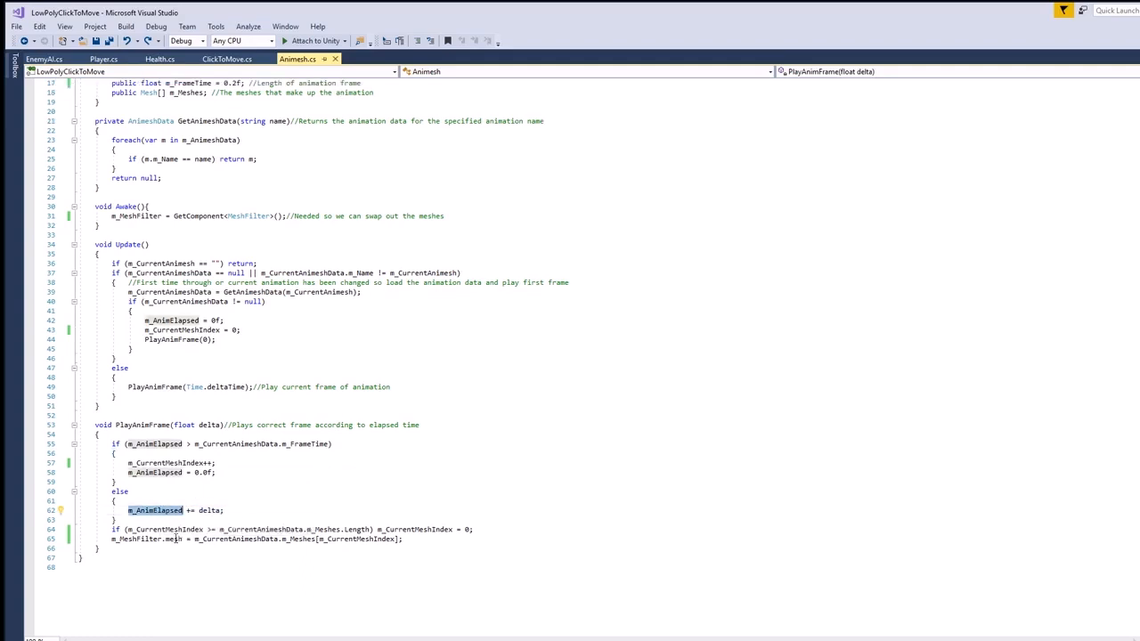
{"action": "left_click", "coordinate": [309, 531]}
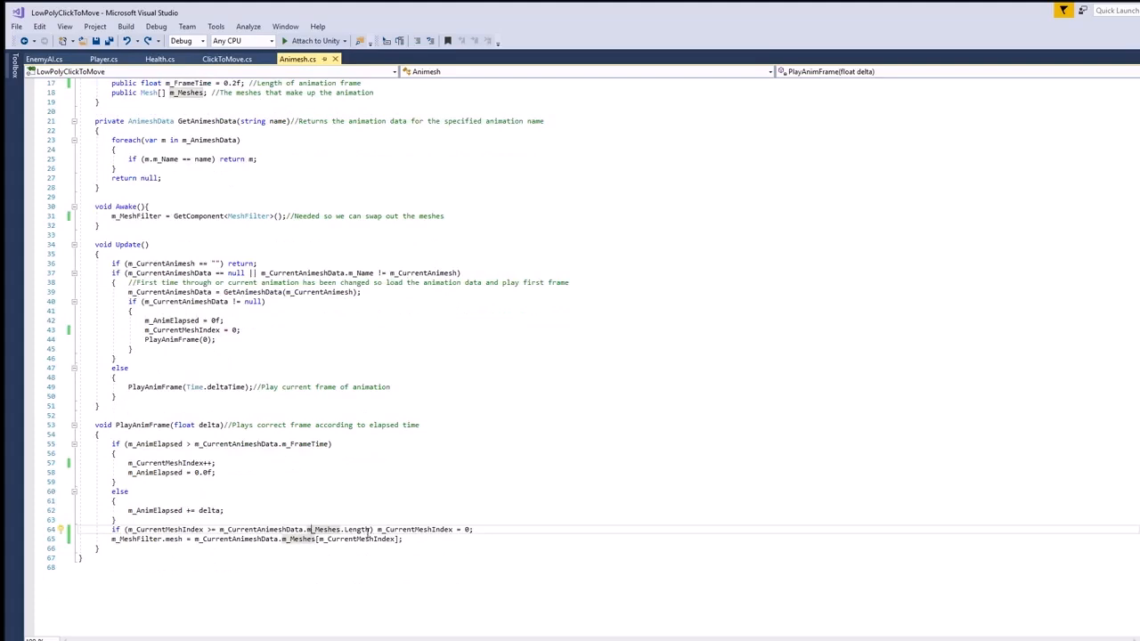
{"action": "mouse_move", "coordinate": [372, 530]}
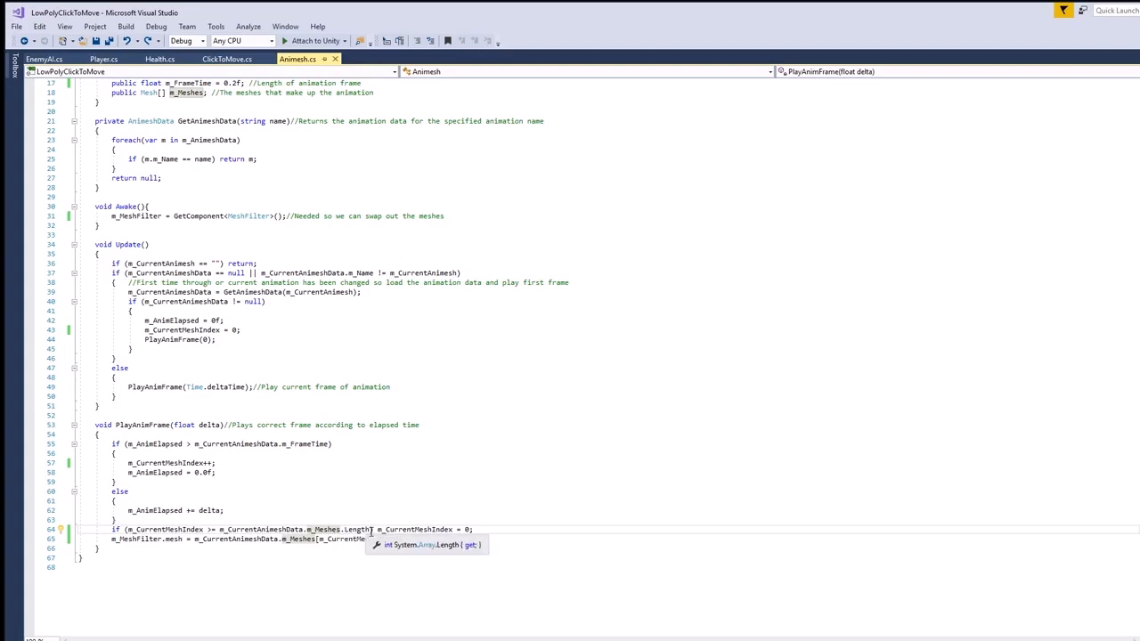
{"action": "left_click", "coordinate": [280, 530]}
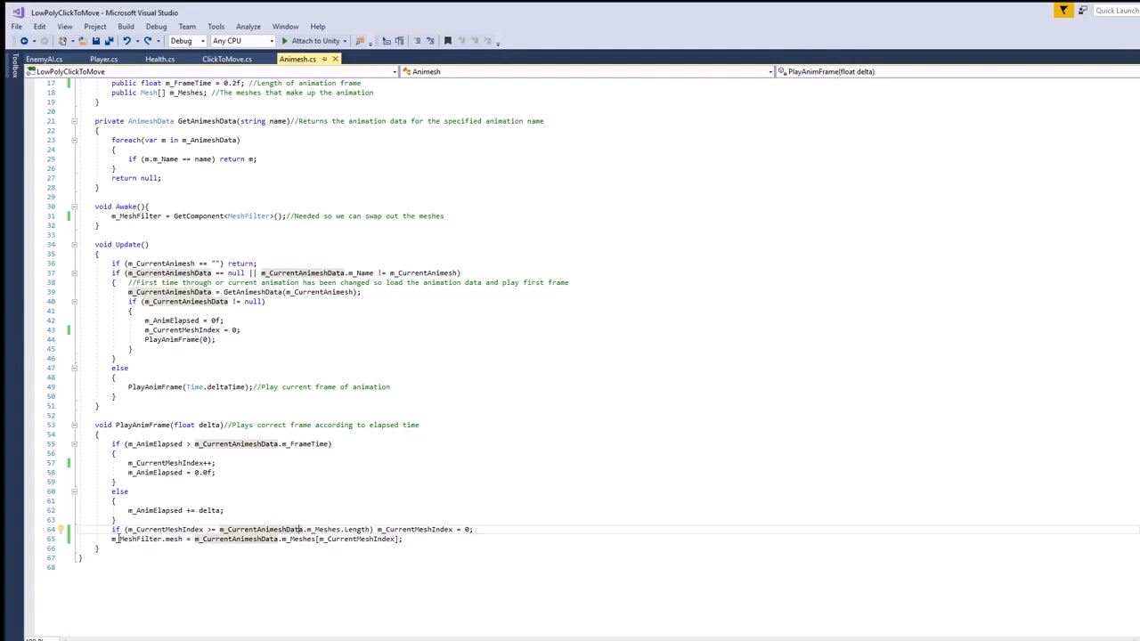
{"action": "left_click_drag", "start_coordinate": [113, 539], "coordinate": [414, 541]}
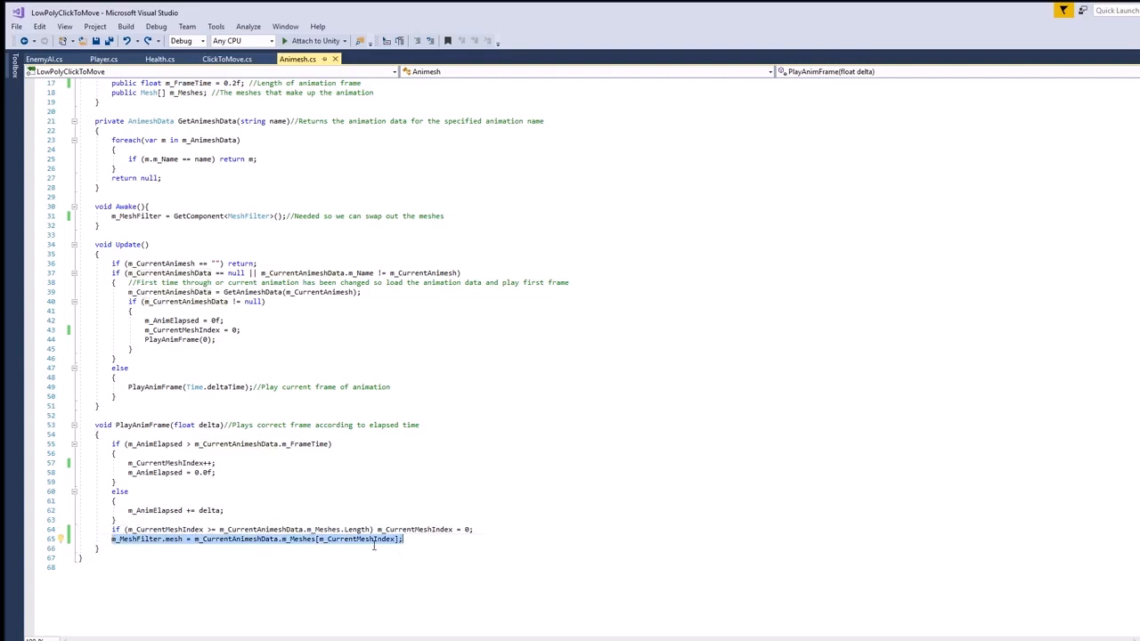
Switch to the ClickToMove script and review HandleTouch's ScreenPointToRay line and the m_LayerMaskFloor argument of the raycast
{"action": "key", "text": "ctrl+Tab"}
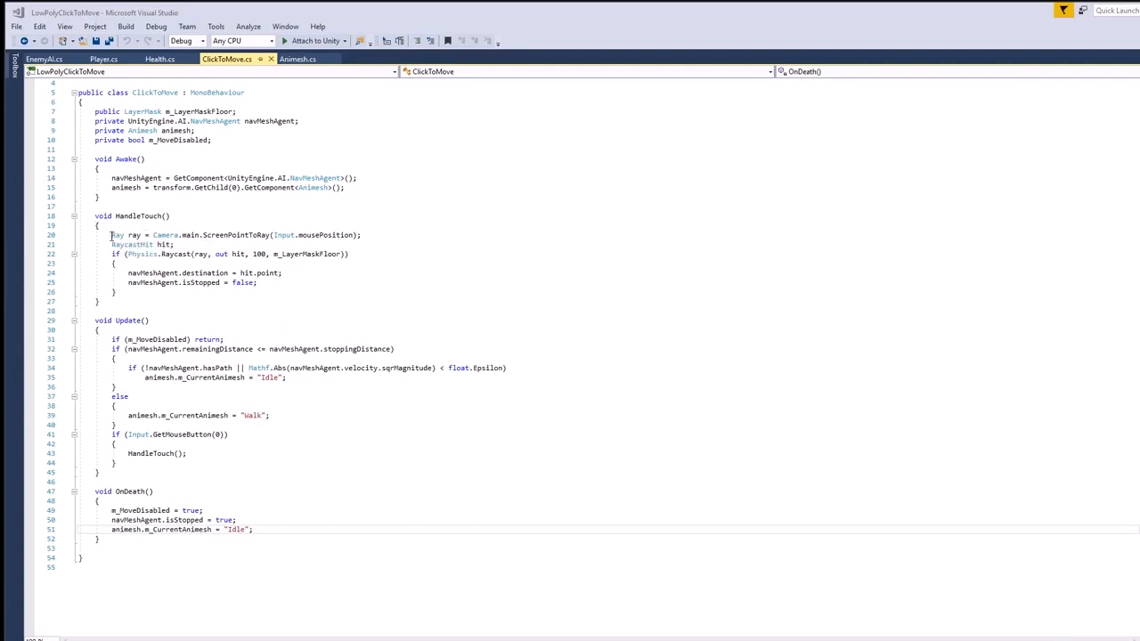
{"action": "left_click_drag", "start_coordinate": [112, 235], "coordinate": [385, 239]}
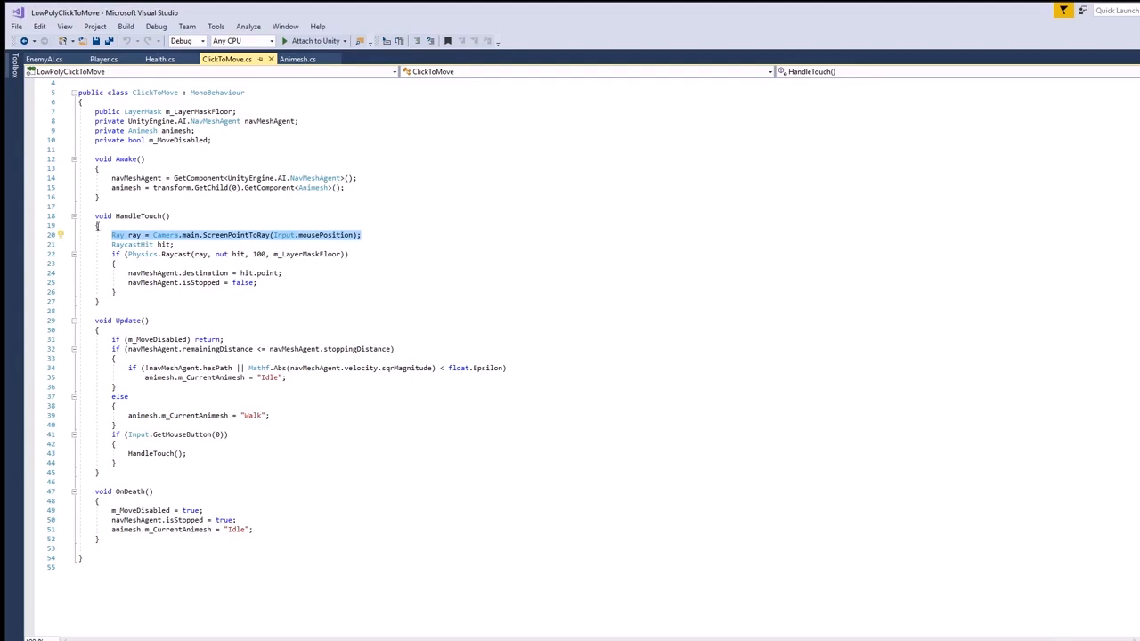
{"action": "left_click", "coordinate": [365, 235]}
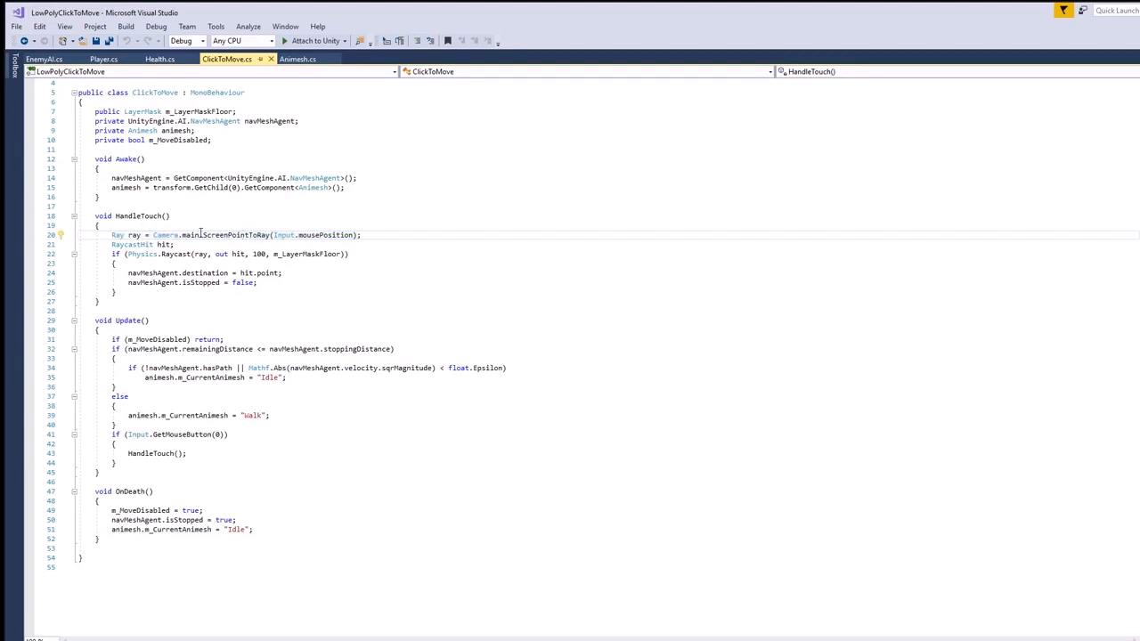
{"action": "mouse_move", "coordinate": [233, 234]}
{"action": "left_click_drag", "start_coordinate": [112, 235], "coordinate": [374, 237]}
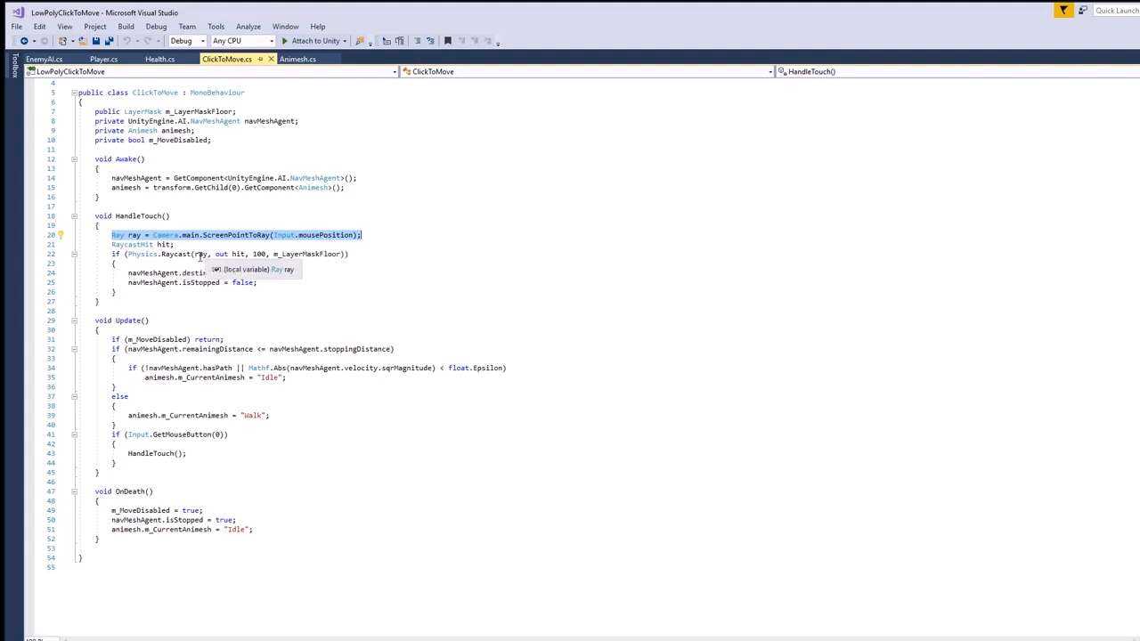
{"action": "double_click", "coordinate": [307, 255]}
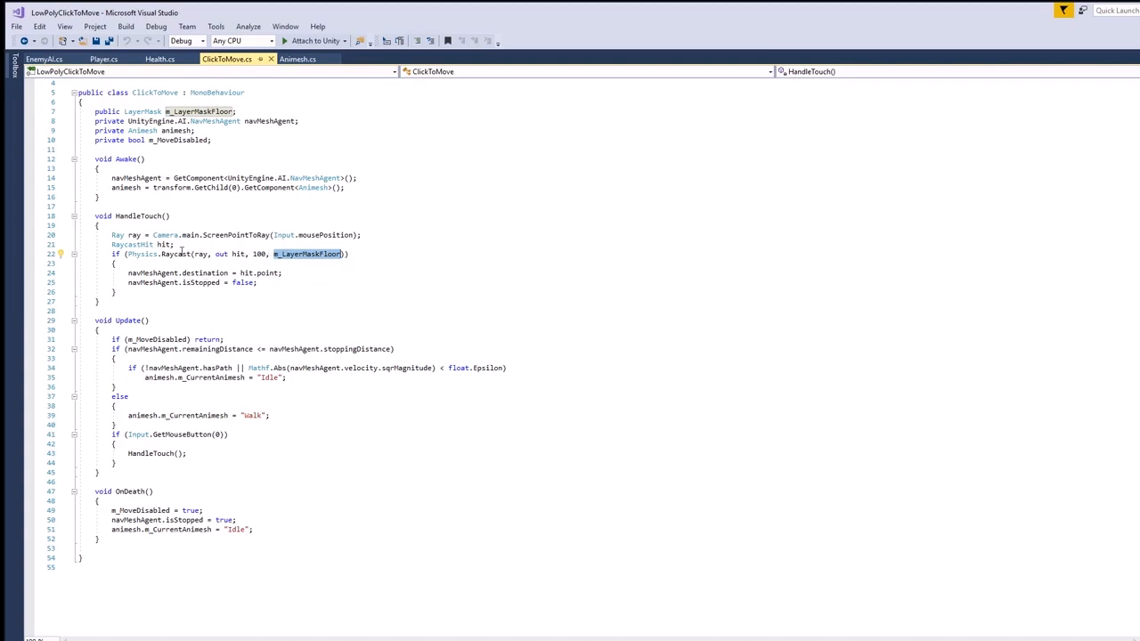
Examine how HandleTouch assigns hit.point to navMeshAgent.destination and sets isStopped to false inside the raycast block
{"action": "left_click", "coordinate": [79, 274]}
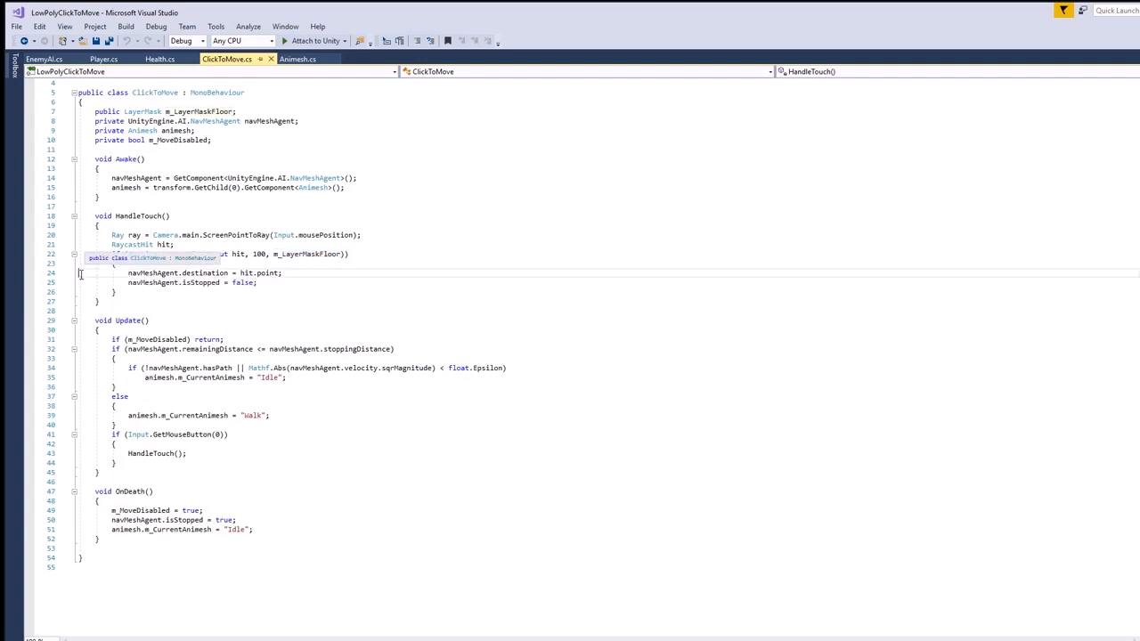
{"action": "left_click_drag", "start_coordinate": [79, 275], "coordinate": [79, 292]}
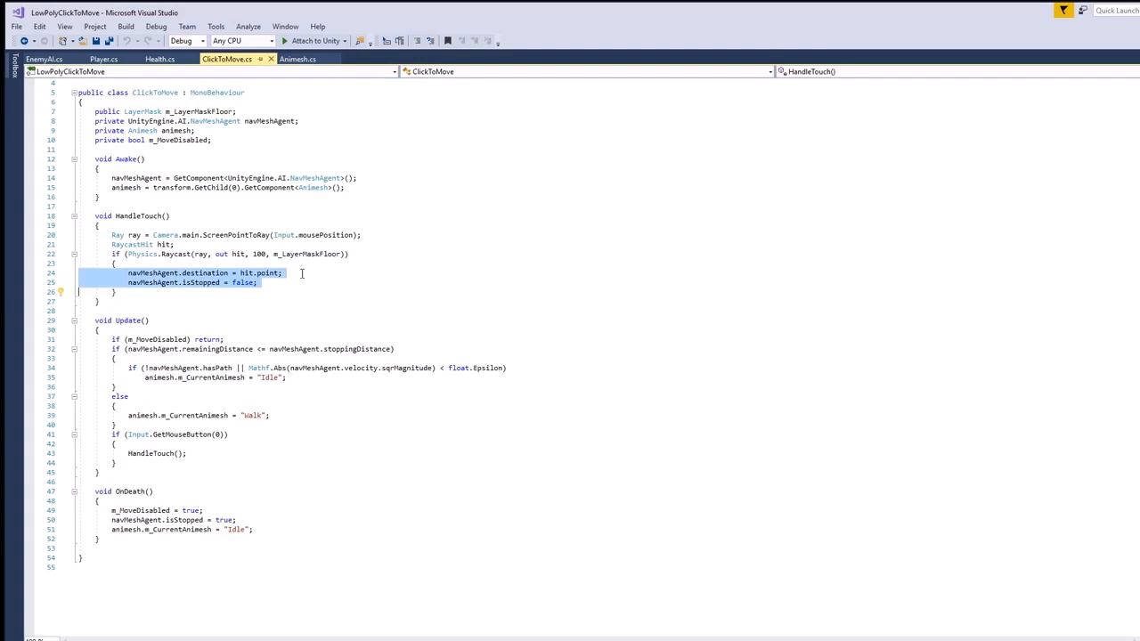
{"action": "left_click", "coordinate": [267, 274]}
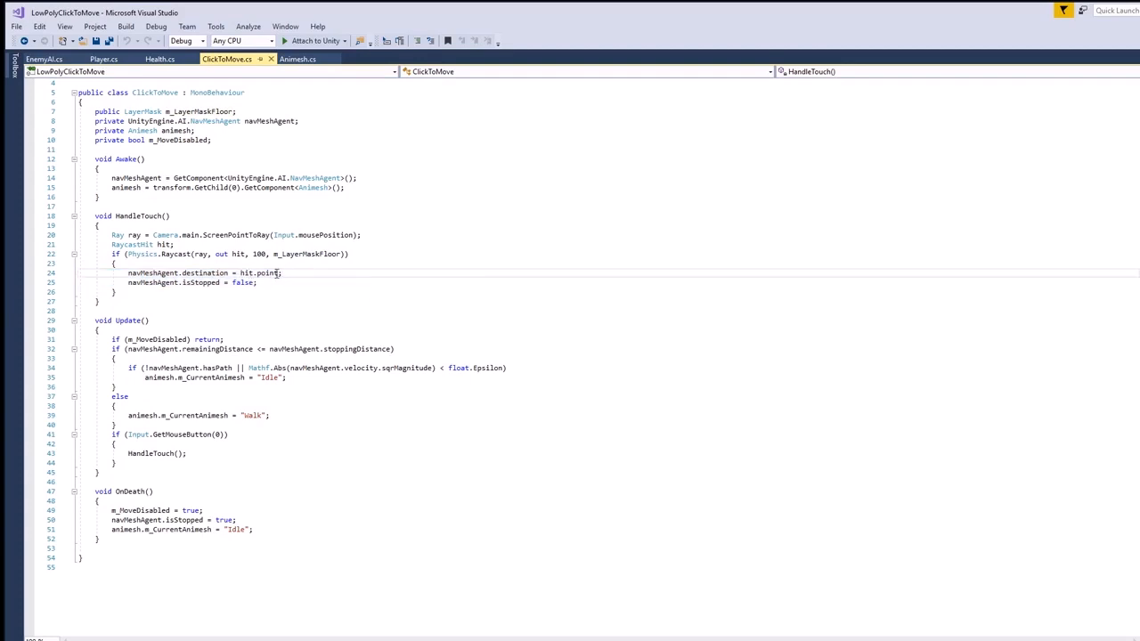
{"action": "double_click", "coordinate": [268, 273]}
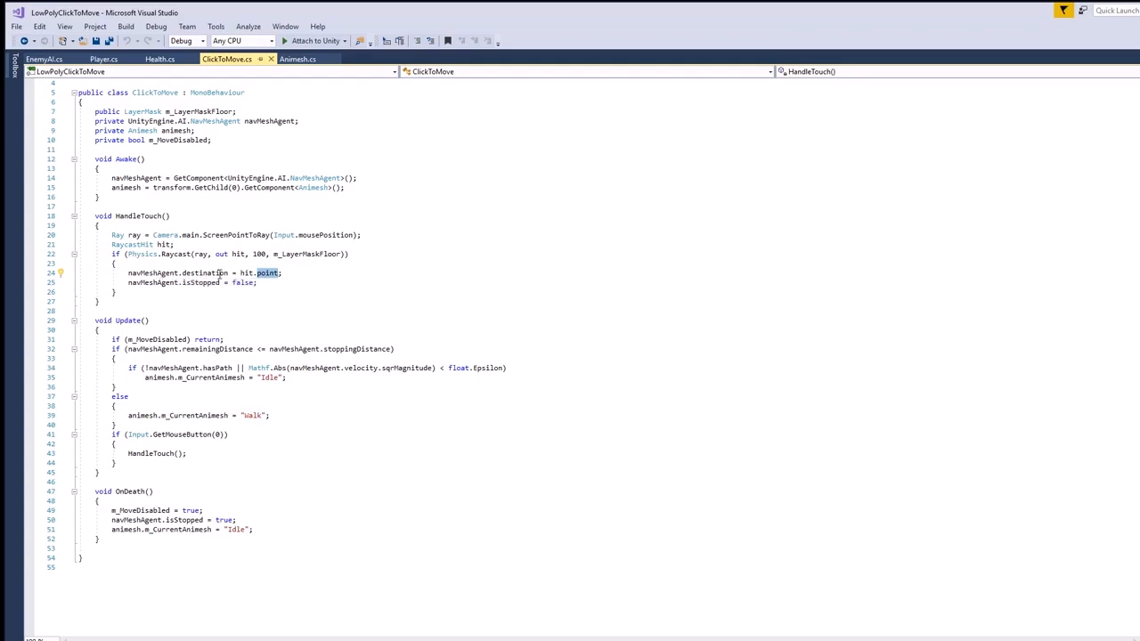
{"action": "double_click", "coordinate": [205, 274]}
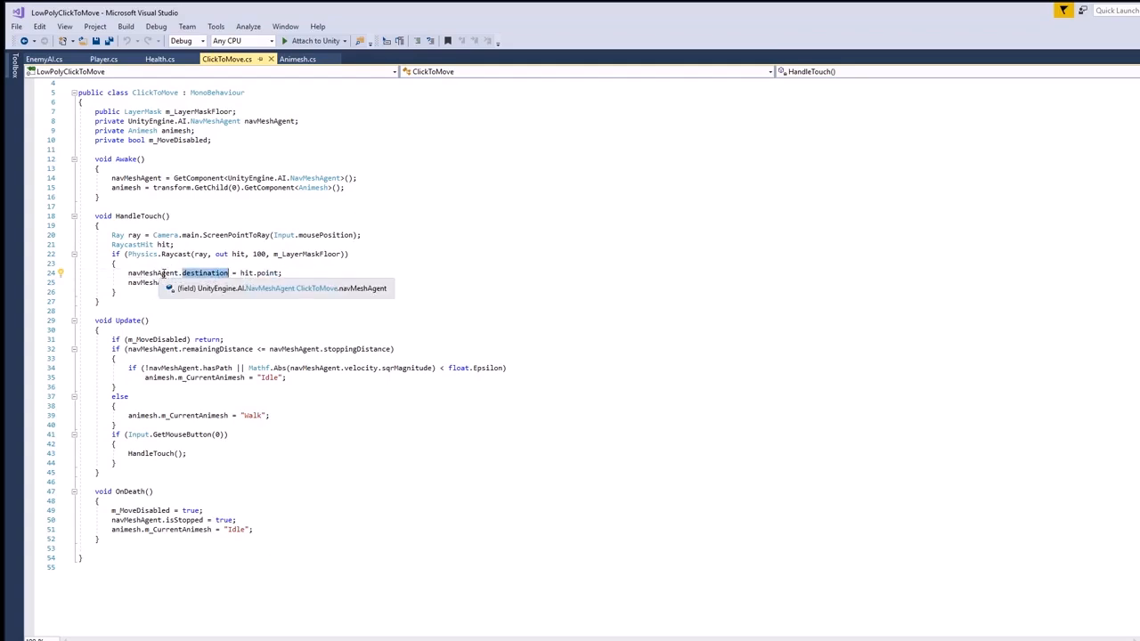
{"action": "double_click", "coordinate": [160, 274]}
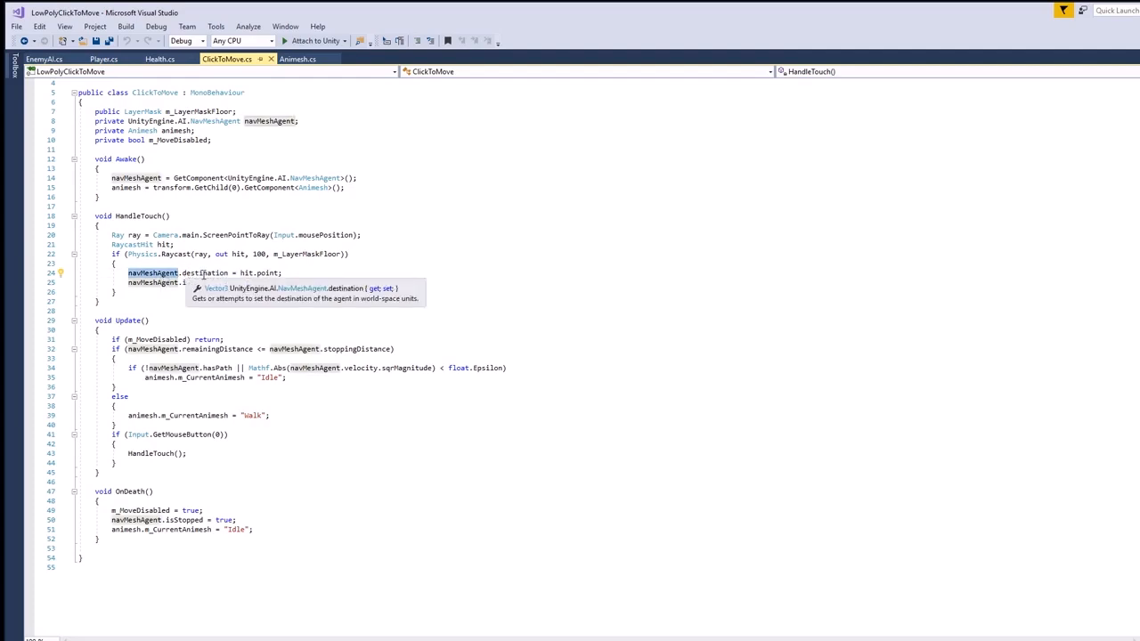
{"action": "double_click", "coordinate": [205, 274]}
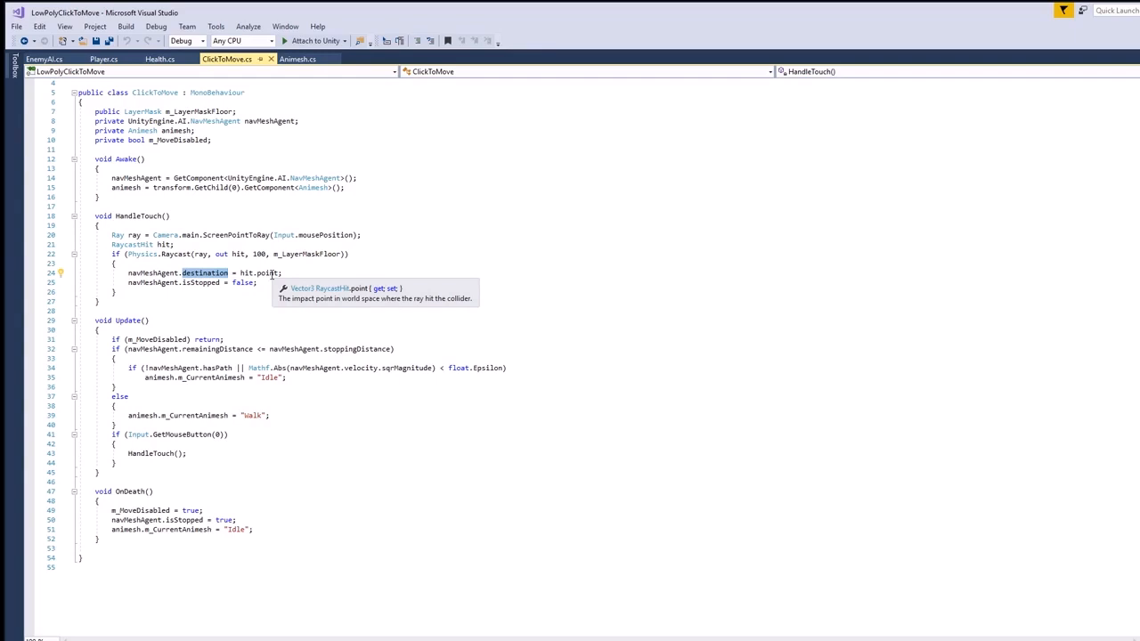
{"action": "double_click", "coordinate": [201, 282]}
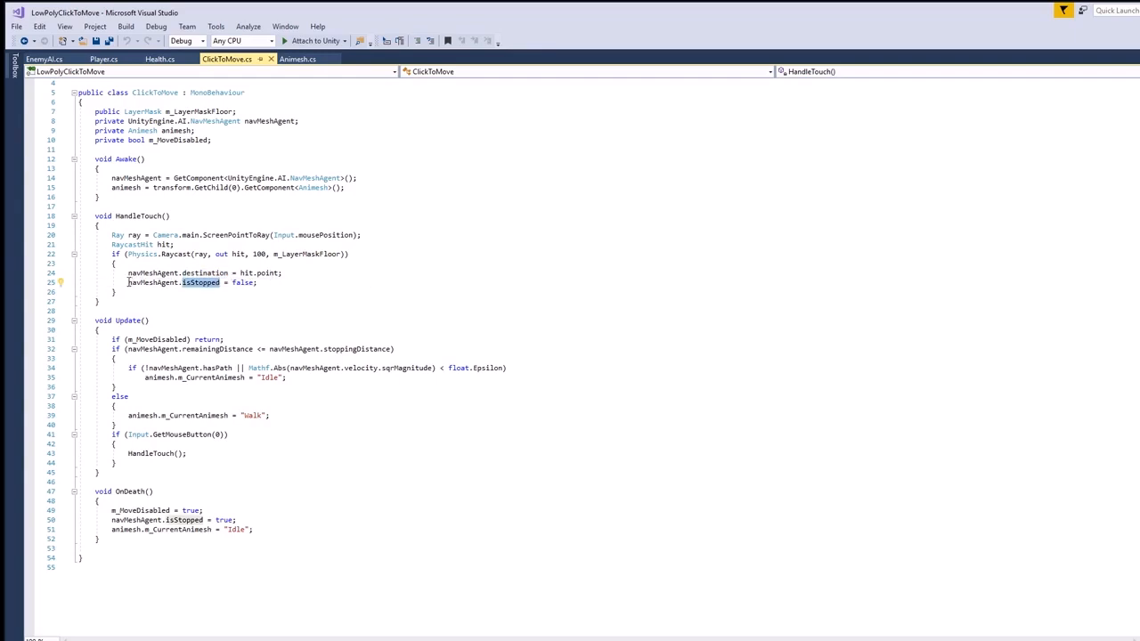
{"action": "left_click_drag", "start_coordinate": [128, 282], "coordinate": [261, 290]}
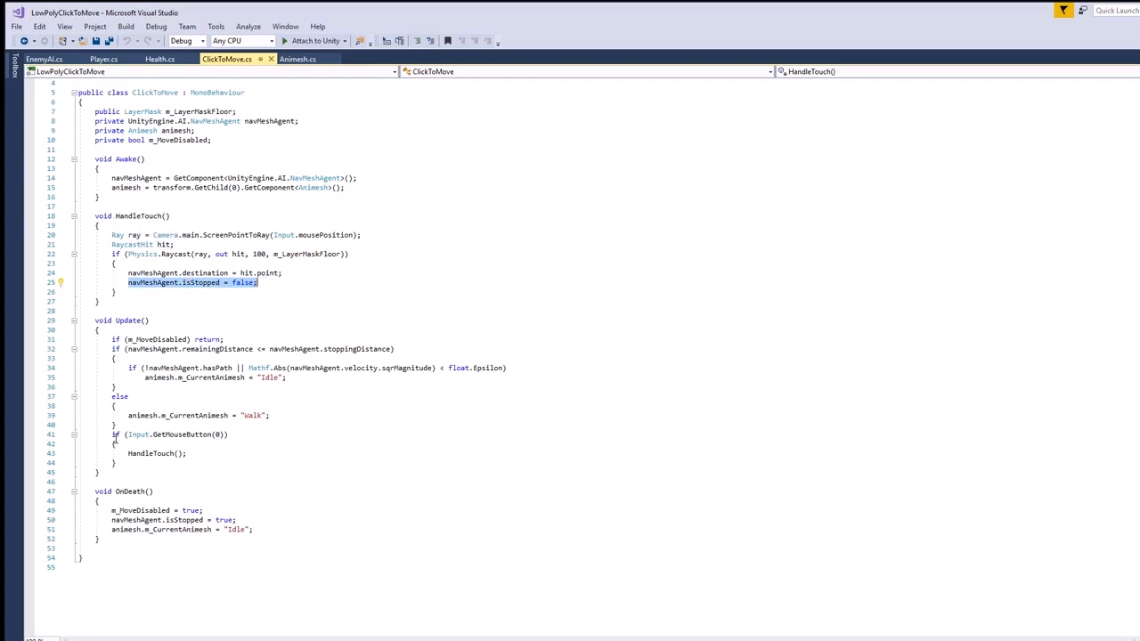
Review the Input.GetMouseButton(0) check in Update that calls HandleTouch
{"action": "left_click_drag", "start_coordinate": [112, 435], "coordinate": [144, 463]}
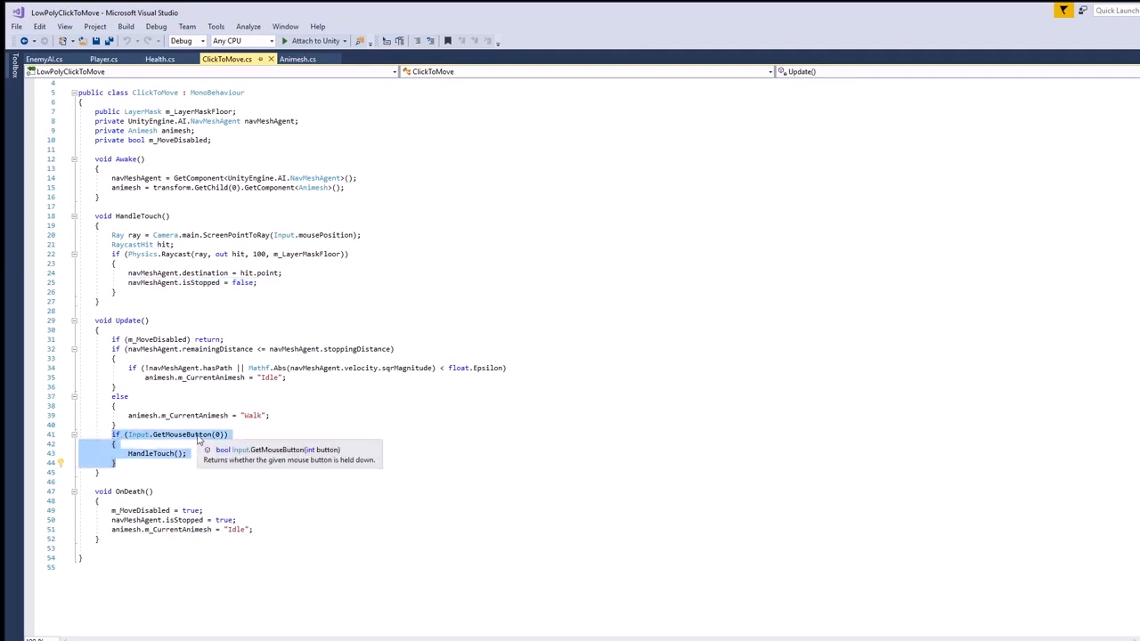
{"action": "triple_click", "coordinate": [219, 435]}
{"action": "double_click", "coordinate": [218, 434]}
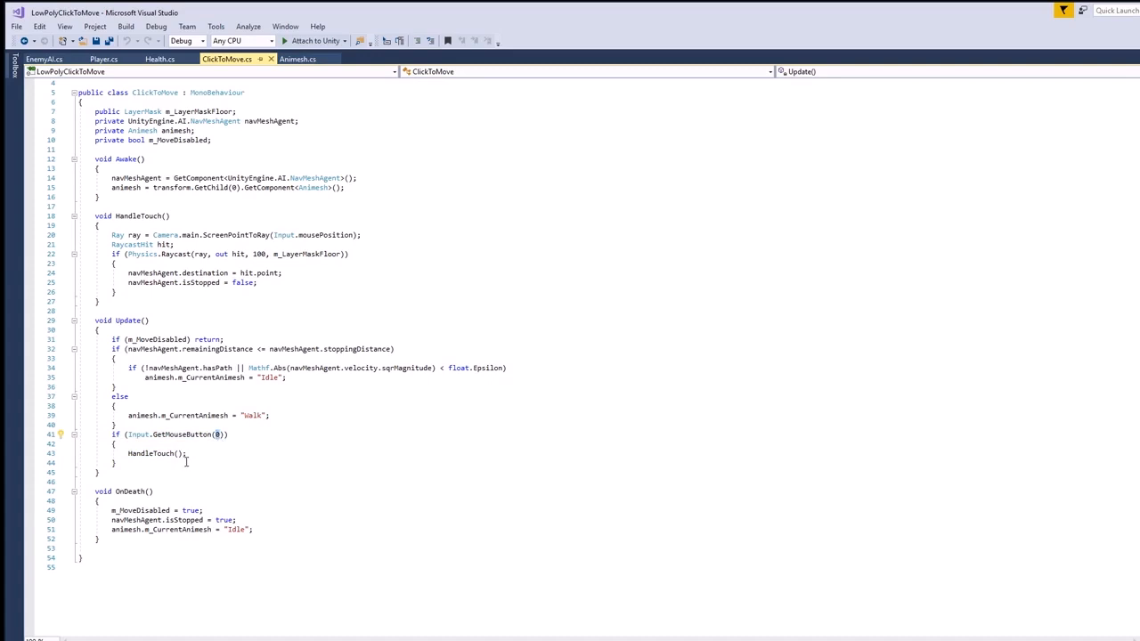
Examine Update's remaining-distance condition and its "Walk" and "Idle" animation assignments
{"action": "left_click_drag", "start_coordinate": [111, 349], "coordinate": [134, 424]}
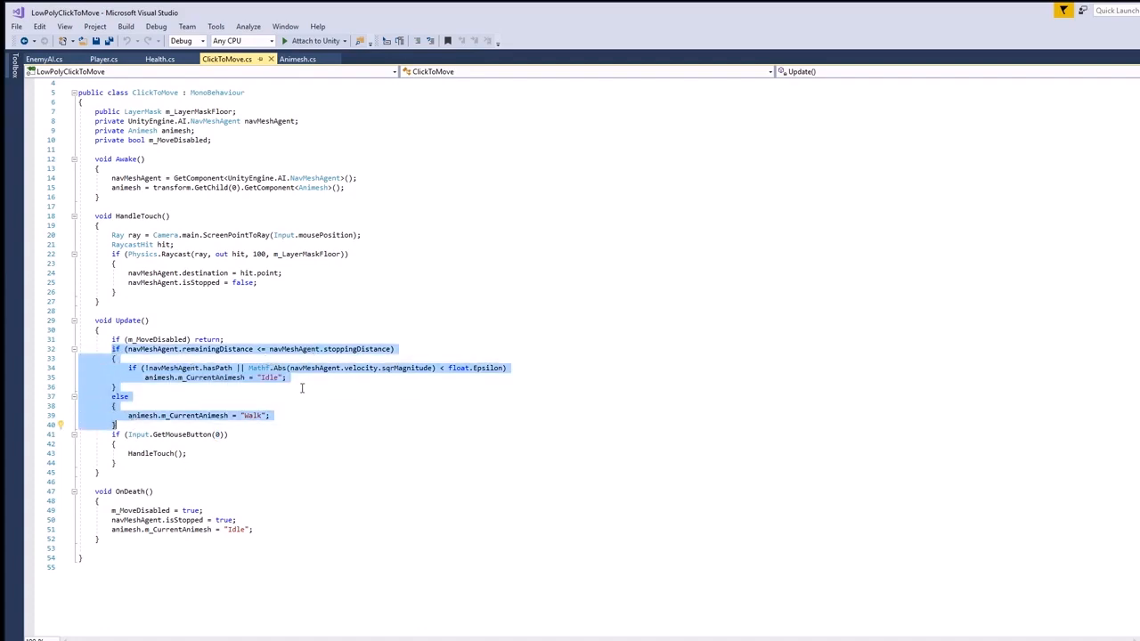
{"action": "double_click", "coordinate": [252, 416]}
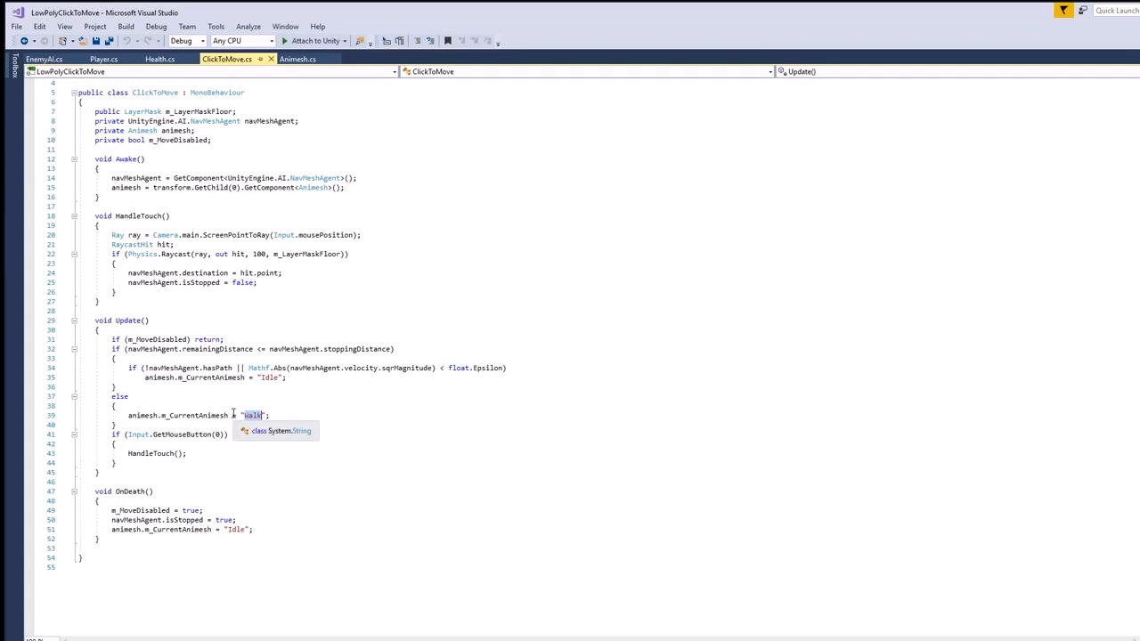
{"action": "double_click", "coordinate": [269, 378]}
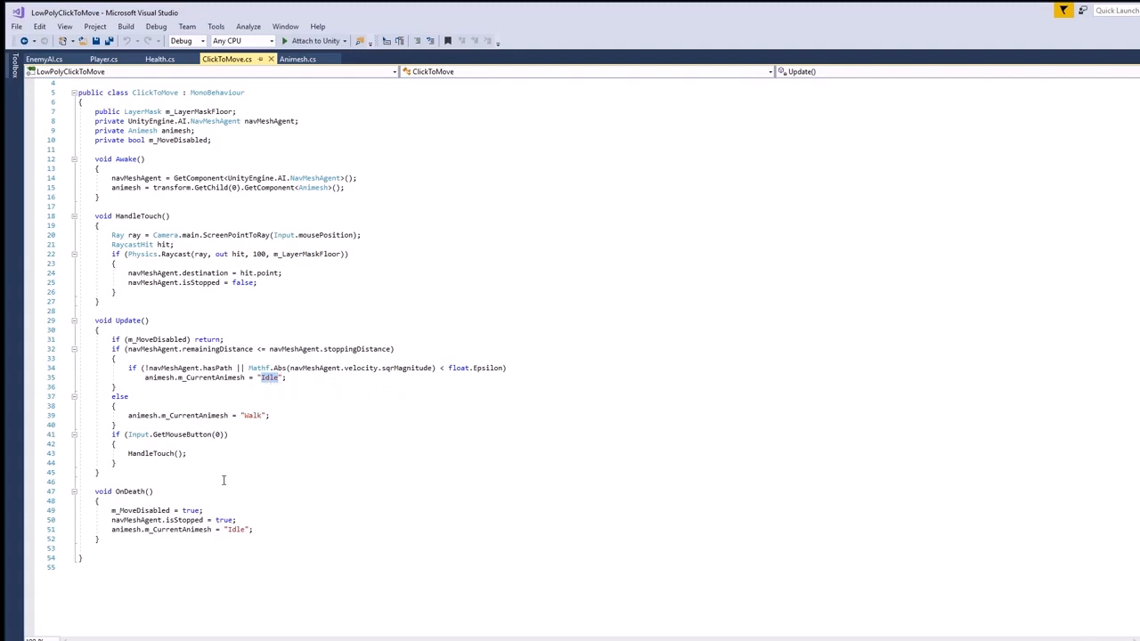
Review the OnDeath method in ClickToMove, covering m_MoveDisabled, navMeshAgent.isStopped and the "Idle" m_CurrentAnimesh assignment
{"action": "left_click_drag", "start_coordinate": [94, 491], "coordinate": [100, 539]}
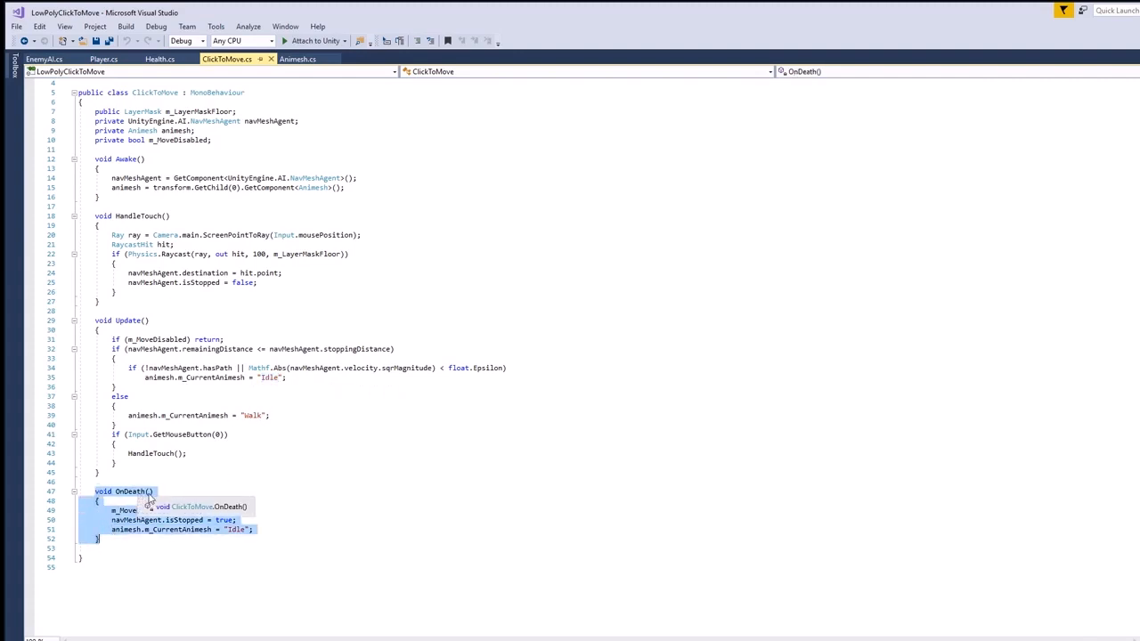
{"action": "left_click", "coordinate": [125, 543]}
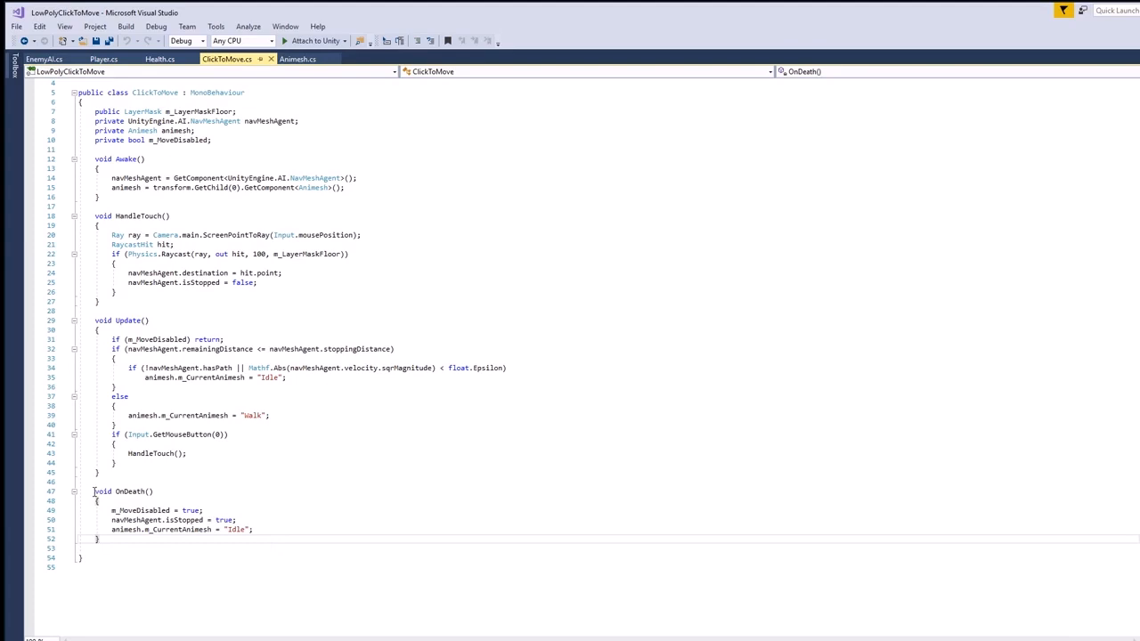
{"action": "double_click", "coordinate": [131, 492]}
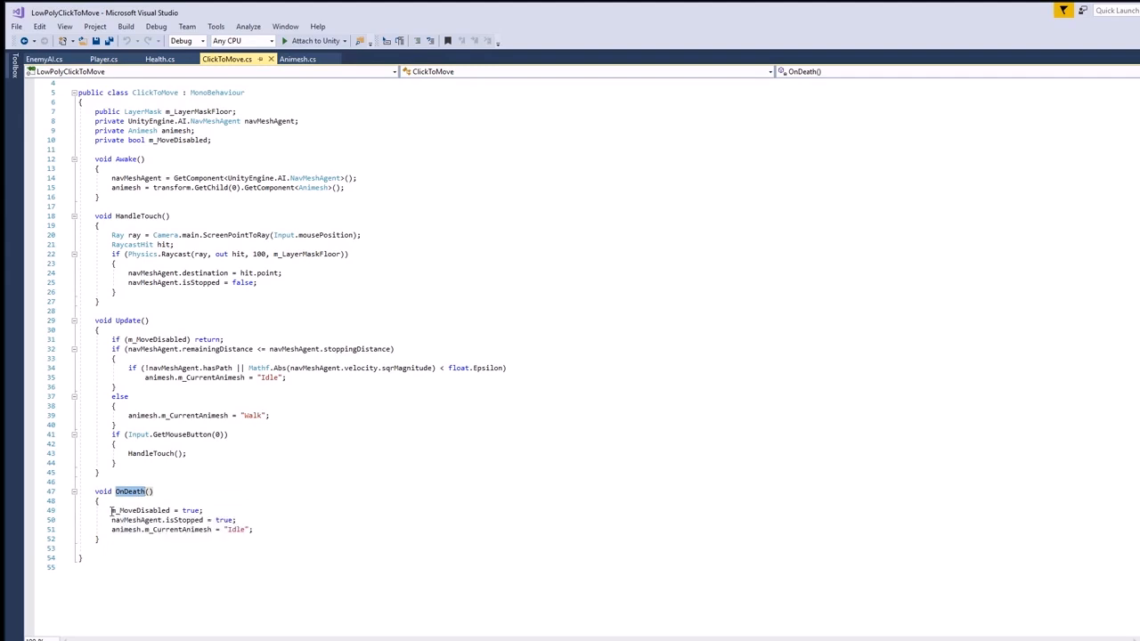
{"action": "left_click_drag", "start_coordinate": [111, 510], "coordinate": [254, 530]}
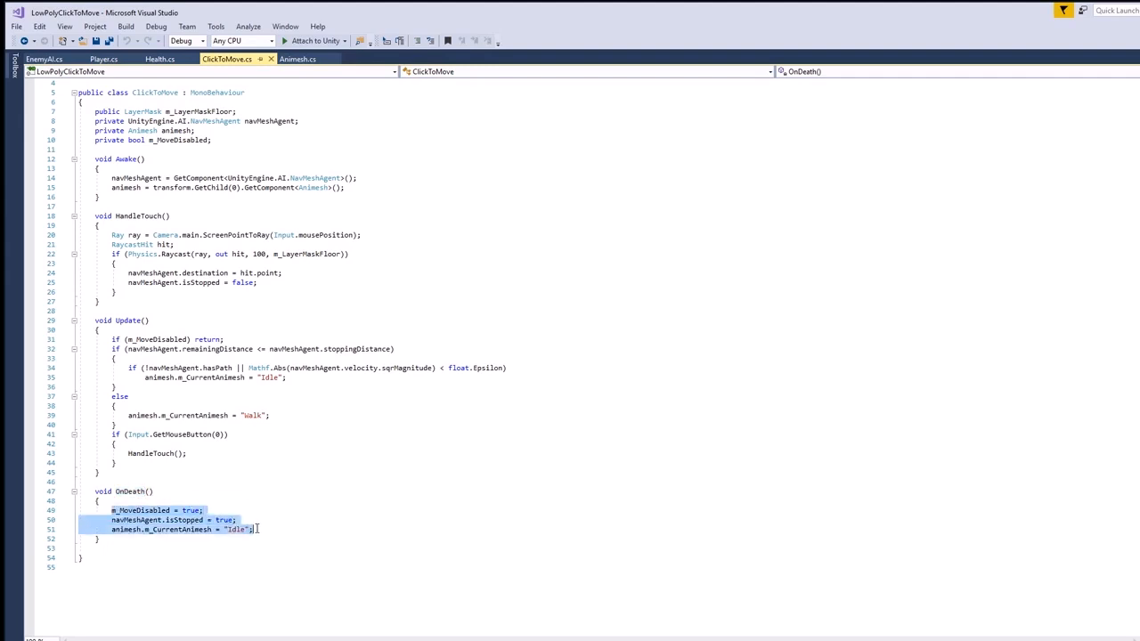
{"action": "double_click", "coordinate": [162, 511]}
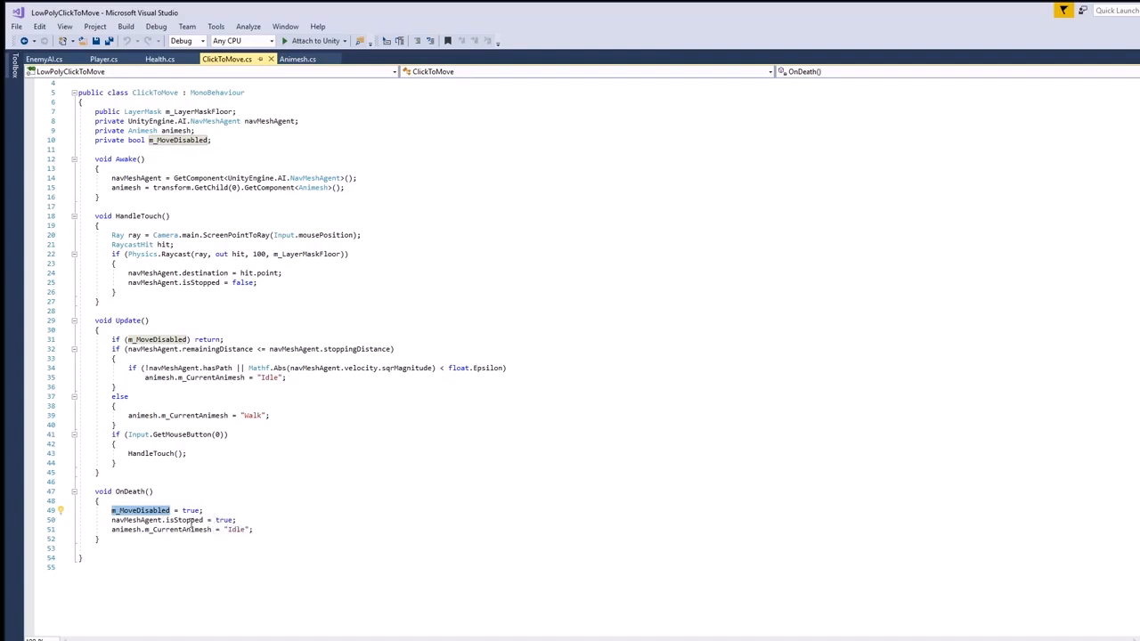
{"action": "left_click_drag", "start_coordinate": [111, 520], "coordinate": [237, 520]}
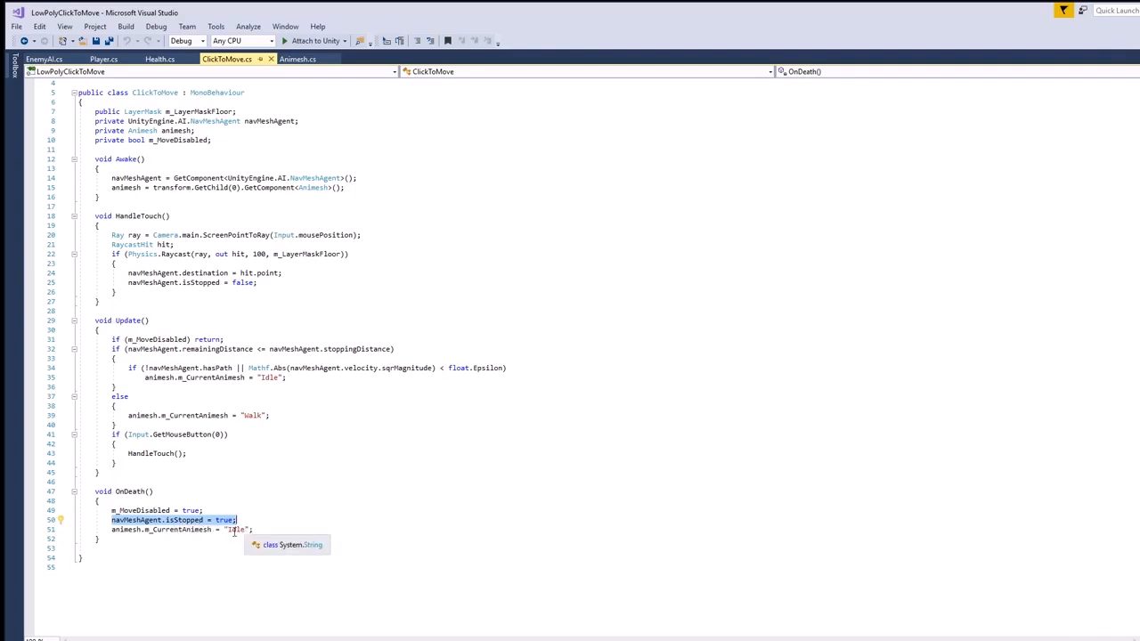
{"action": "double_click", "coordinate": [185, 530]}
{"action": "left_click_drag", "start_coordinate": [112, 529], "coordinate": [260, 529]}
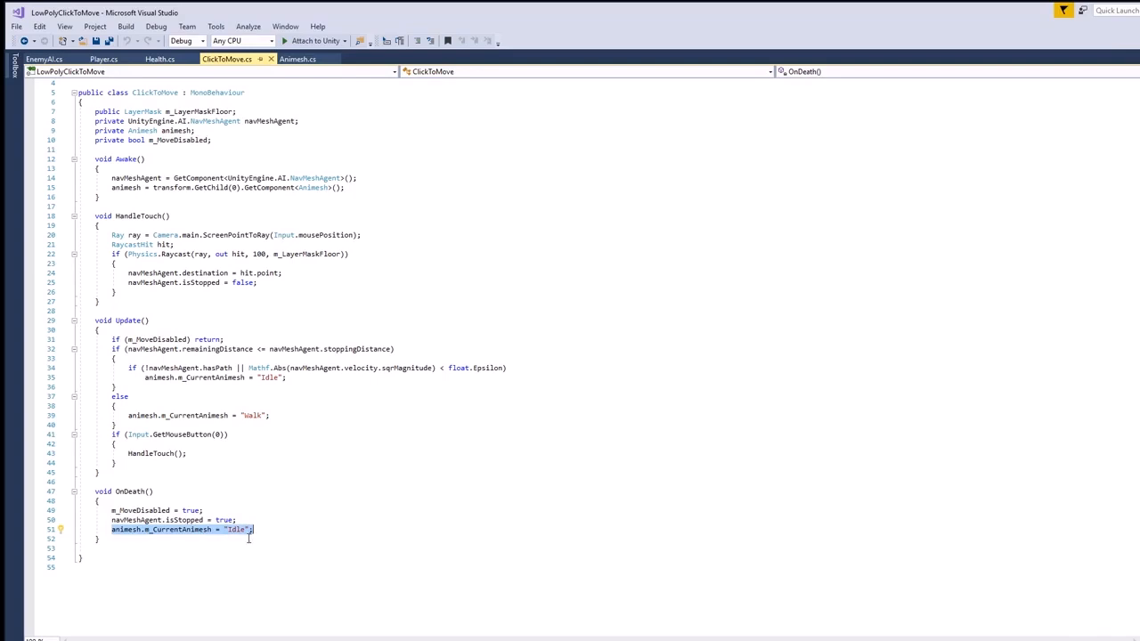
{"action": "double_click", "coordinate": [236, 530]}
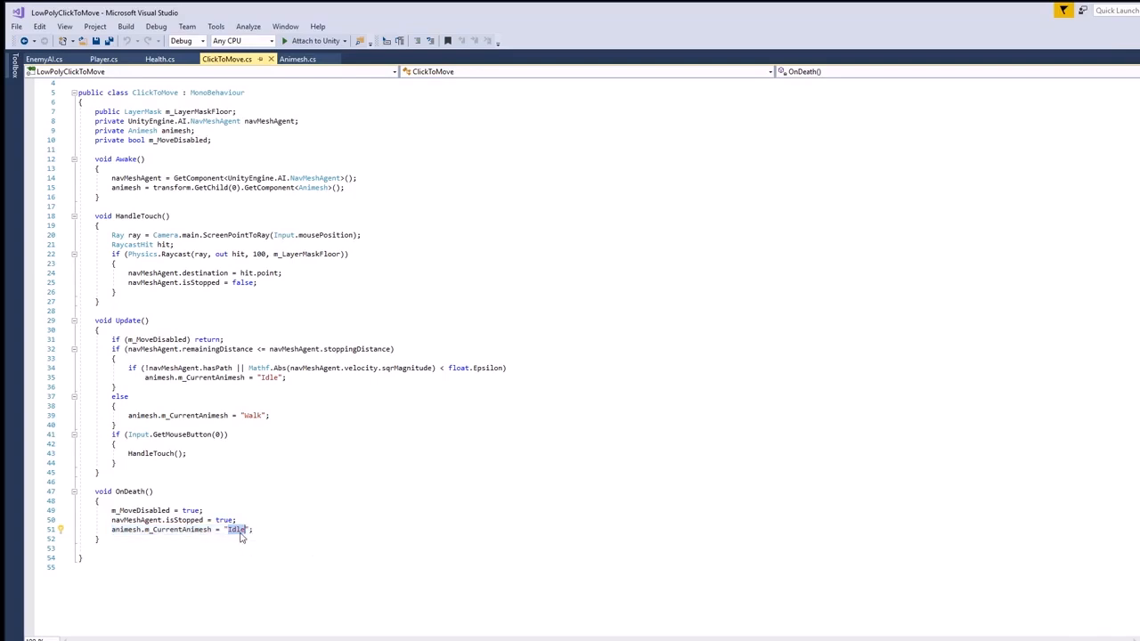
{"action": "double_click", "coordinate": [165, 530]}
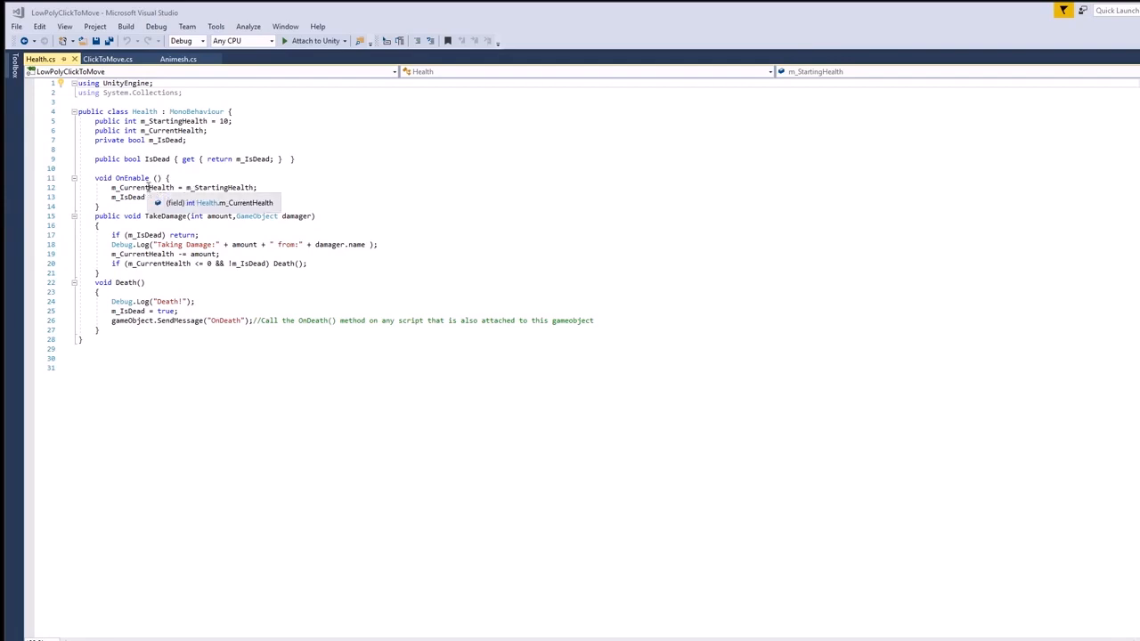
Examine OnEnable in the Health script, where m_CurrentHealth is assigned m_StartingHealth and m_IsDead is reset
{"action": "double_click", "coordinate": [233, 189]}
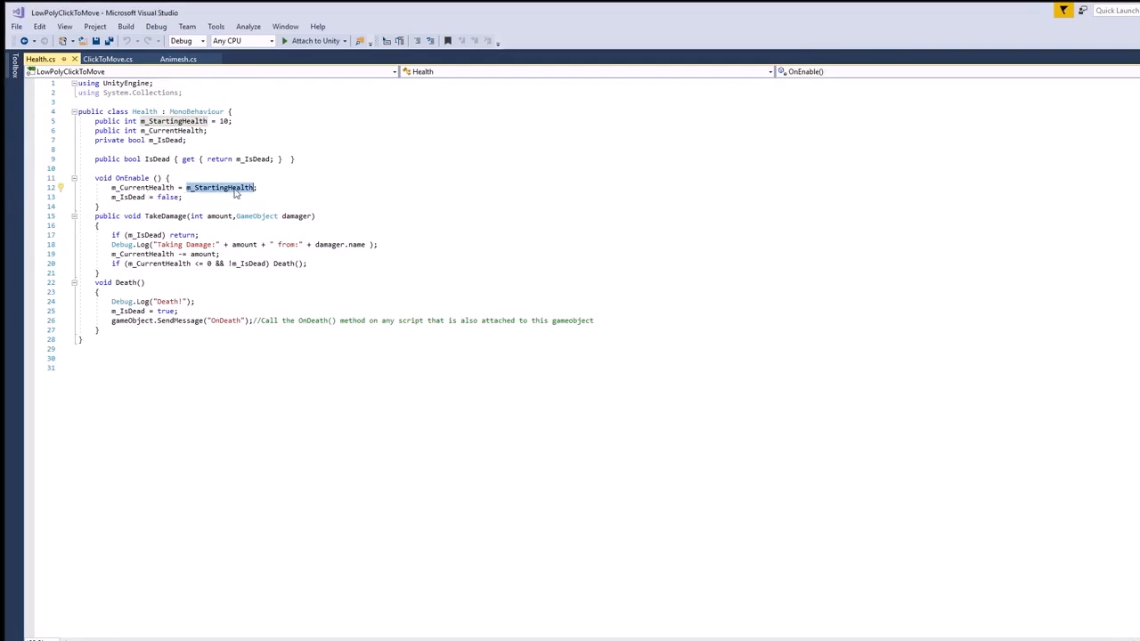
{"action": "double_click", "coordinate": [141, 188]}
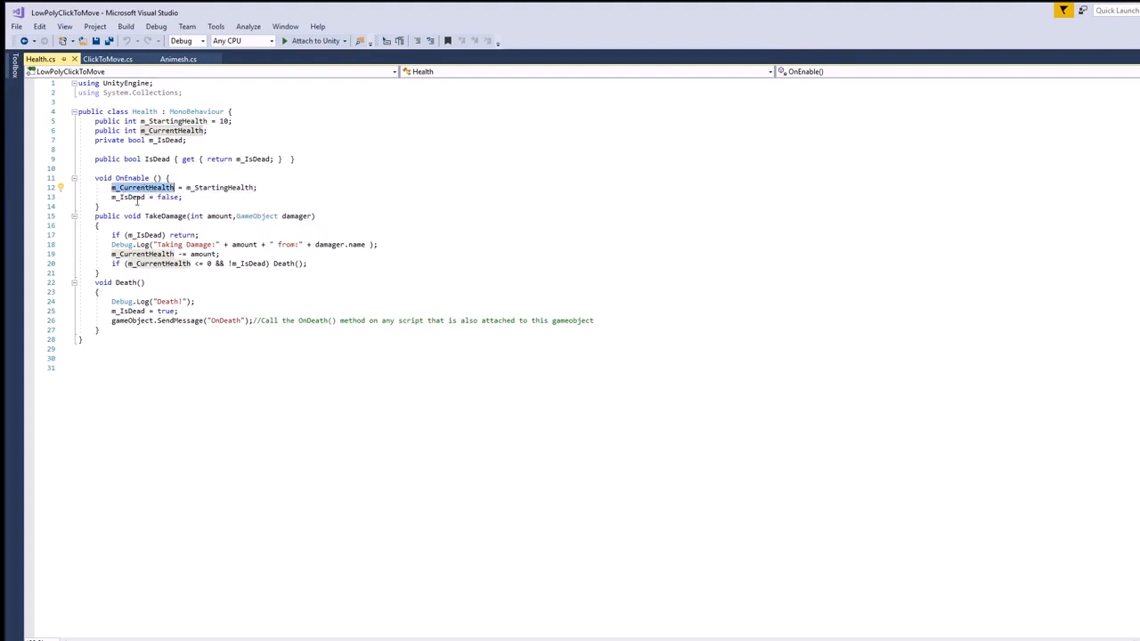
{"action": "double_click", "coordinate": [133, 198]}
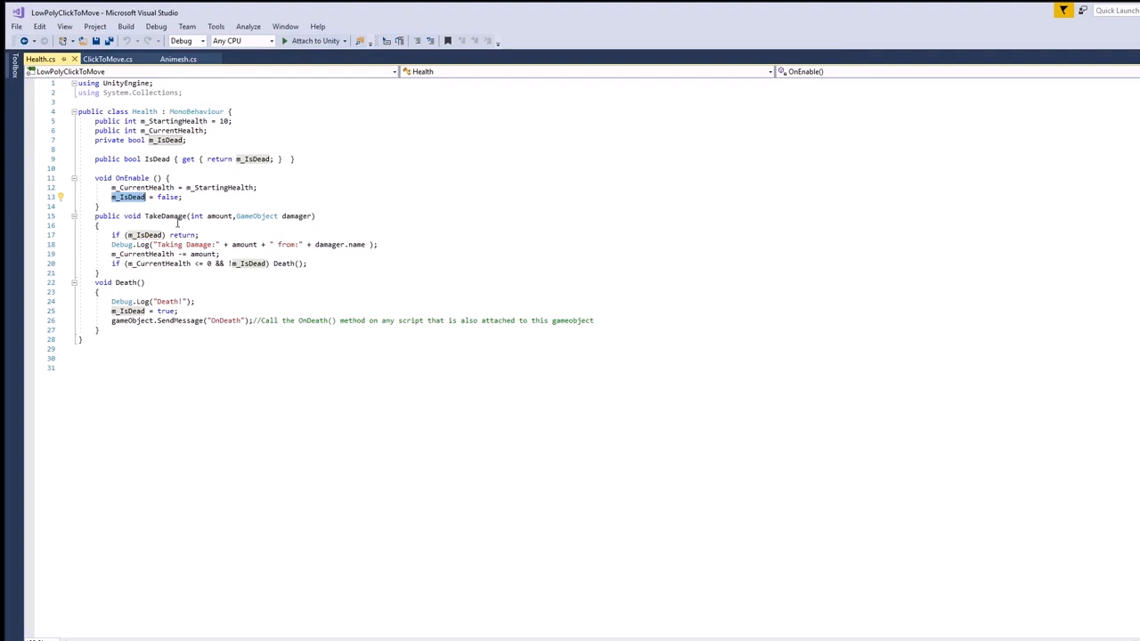
Review TakeDamage in the Health script, tracing the amount parameter, its subtraction from m_CurrentHealth and the death check
{"action": "double_click", "coordinate": [176, 217]}
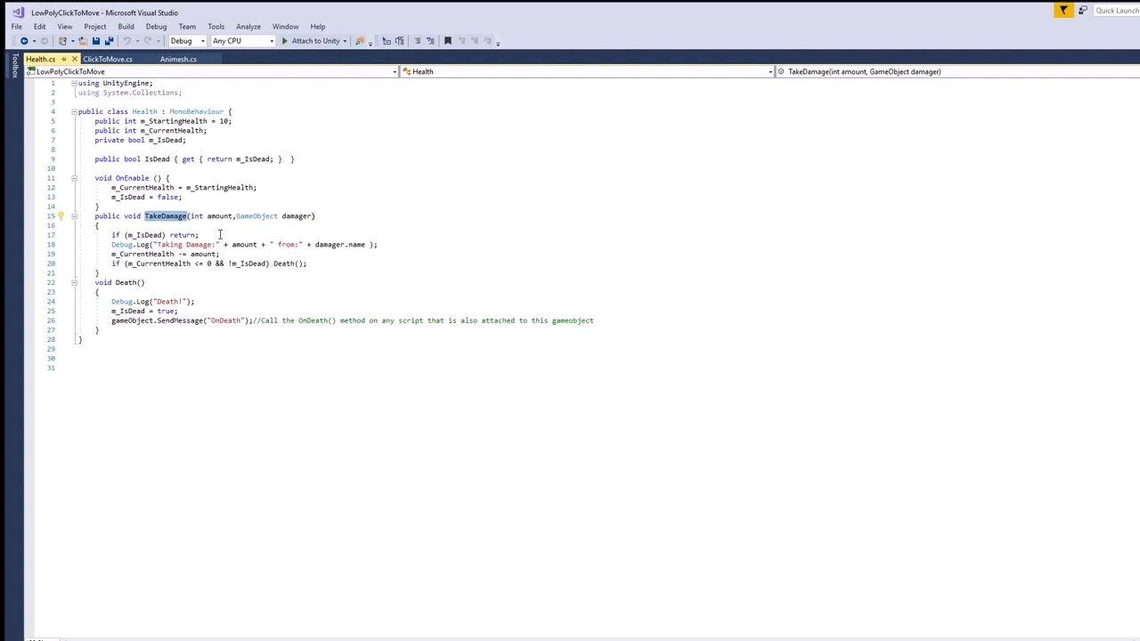
{"action": "left_click", "coordinate": [225, 217]}
{"action": "double_click", "coordinate": [224, 217]}
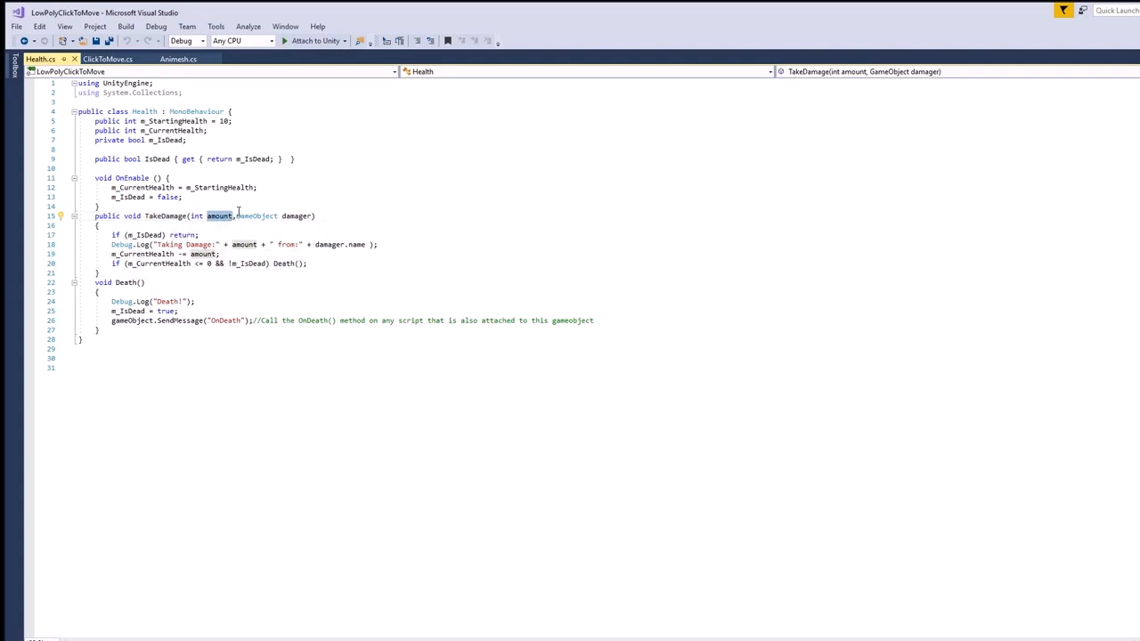
{"action": "double_click", "coordinate": [203, 255]}
{"action": "double_click", "coordinate": [139, 256]}
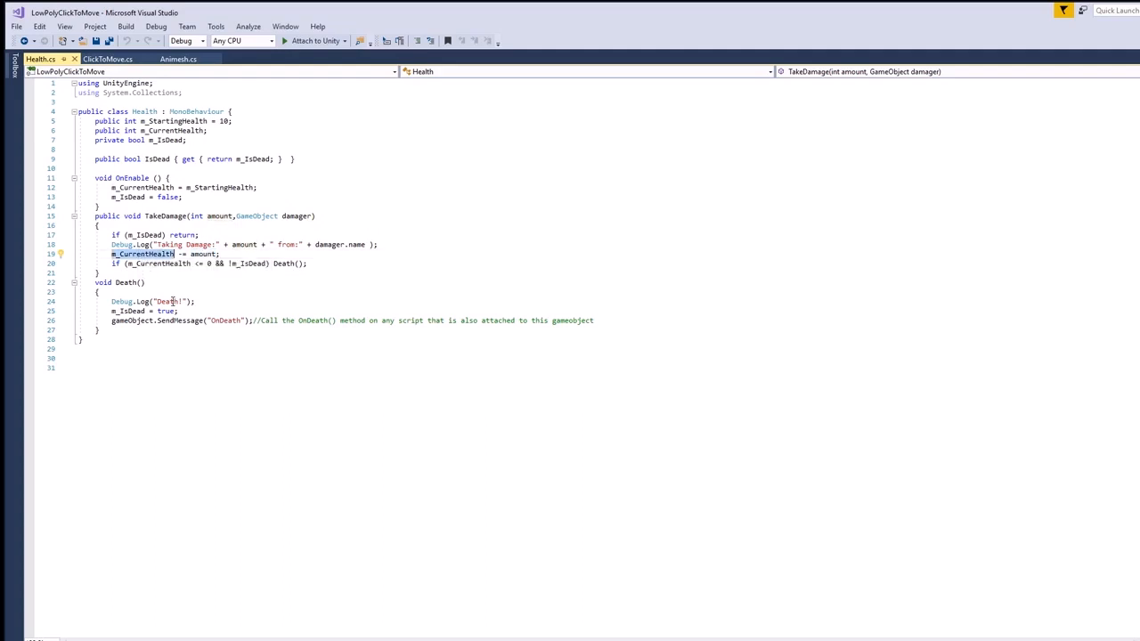
{"action": "double_click", "coordinate": [145, 265]}
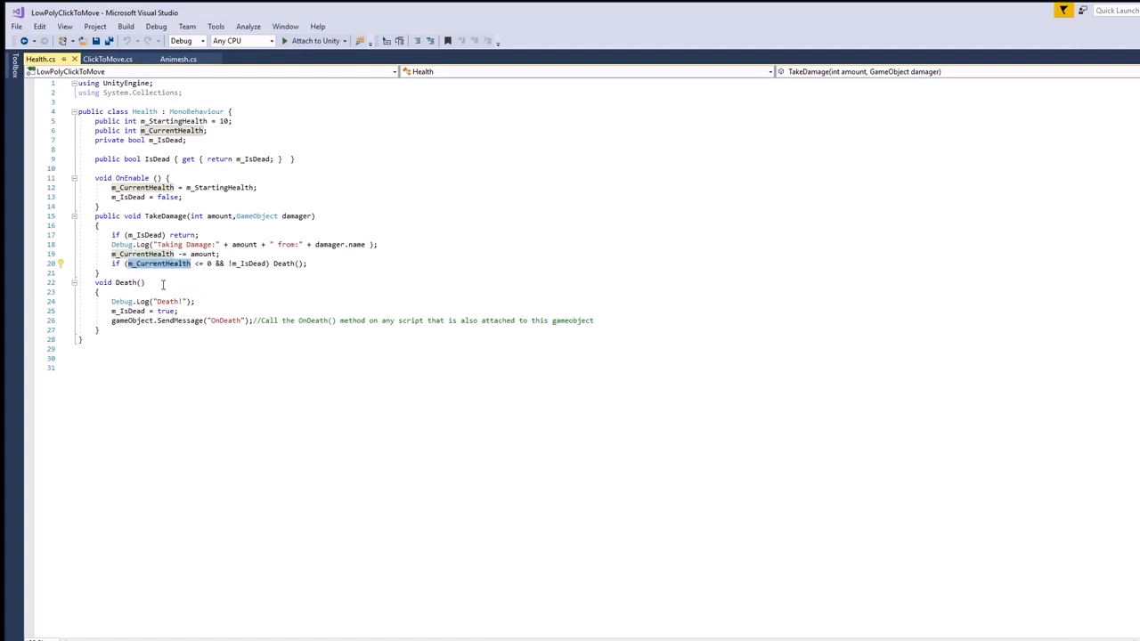
Review the Death method in the Health script, covering the m_IsDead assignment and the SendMessage("OnDeath") call
{"action": "left_click", "coordinate": [163, 285]}
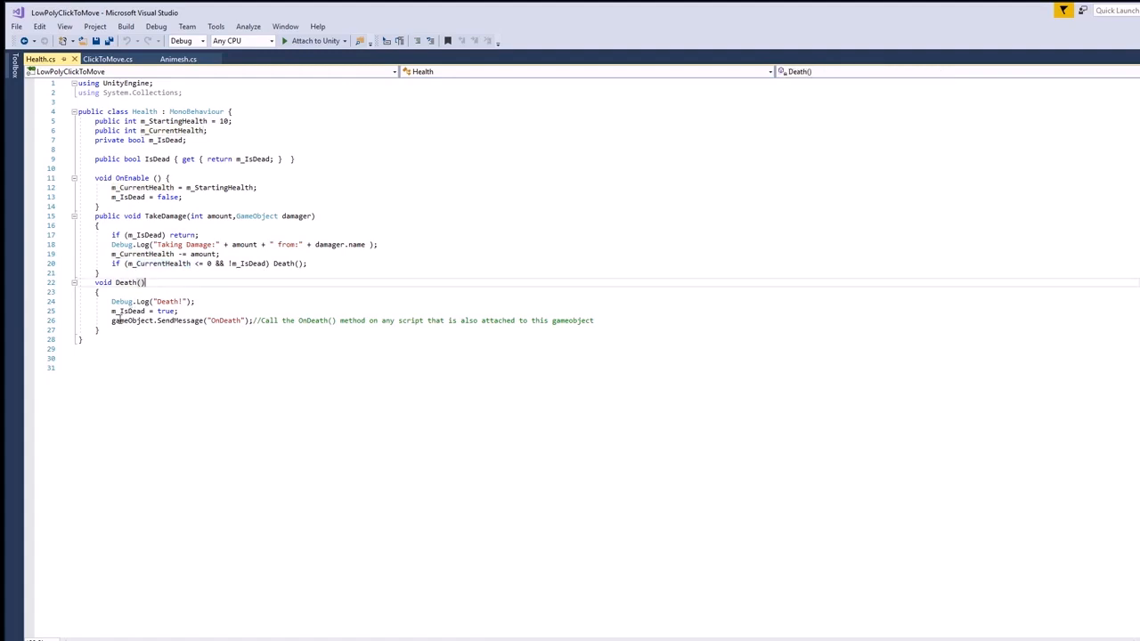
{"action": "left_click", "coordinate": [198, 311]}
{"action": "double_click", "coordinate": [133, 311]}
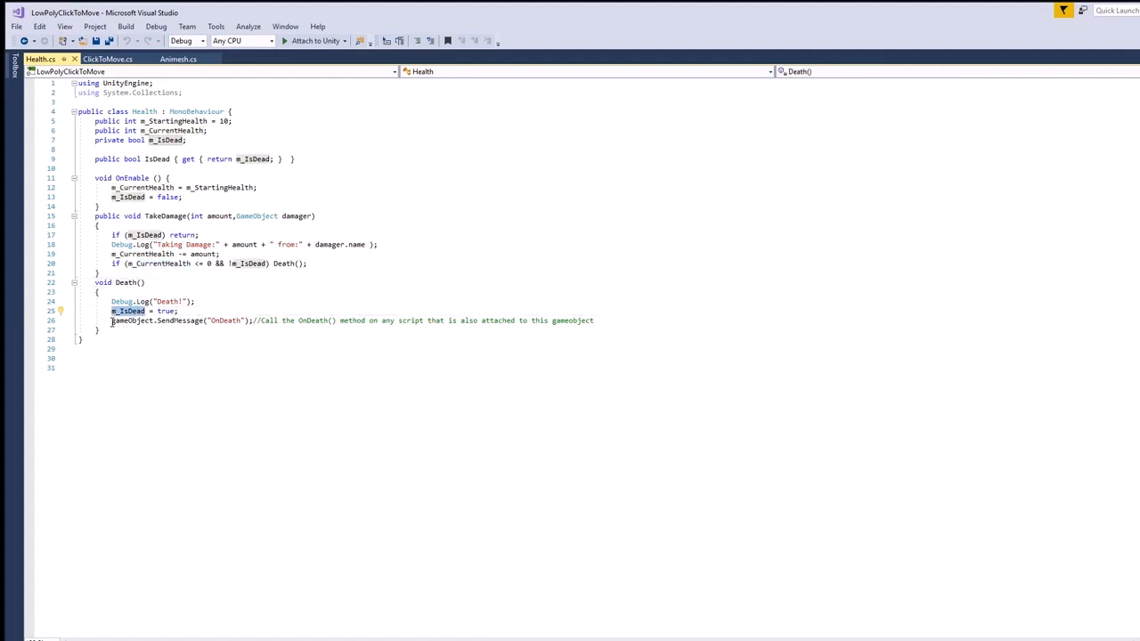
{"action": "left_click_drag", "start_coordinate": [112, 322], "coordinate": [236, 327]}
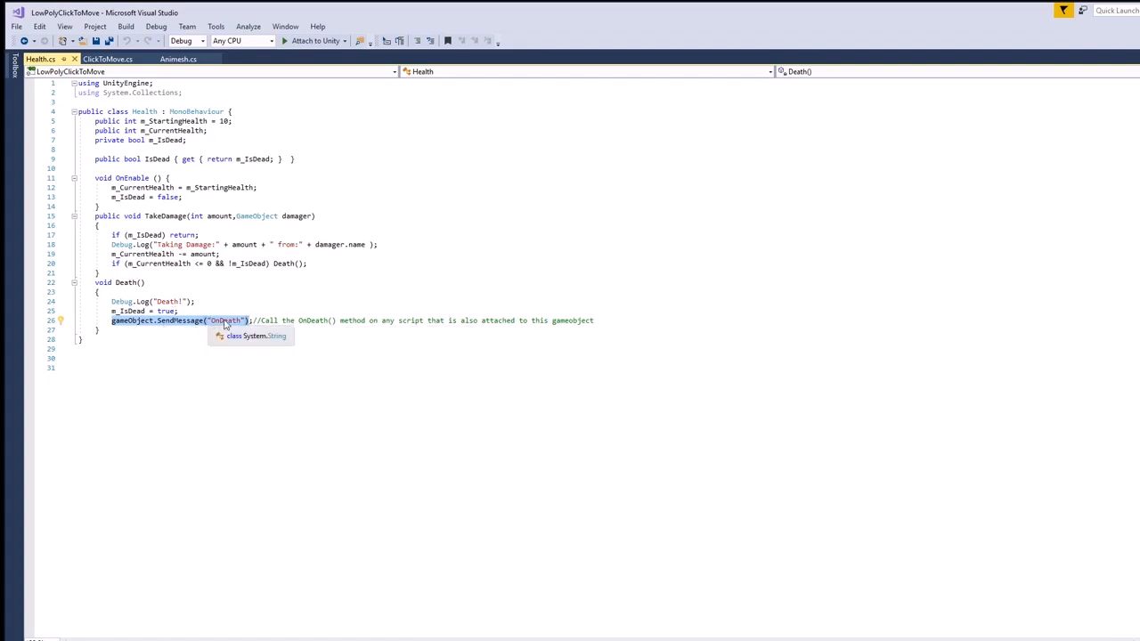
{"action": "left_click", "coordinate": [169, 322]}
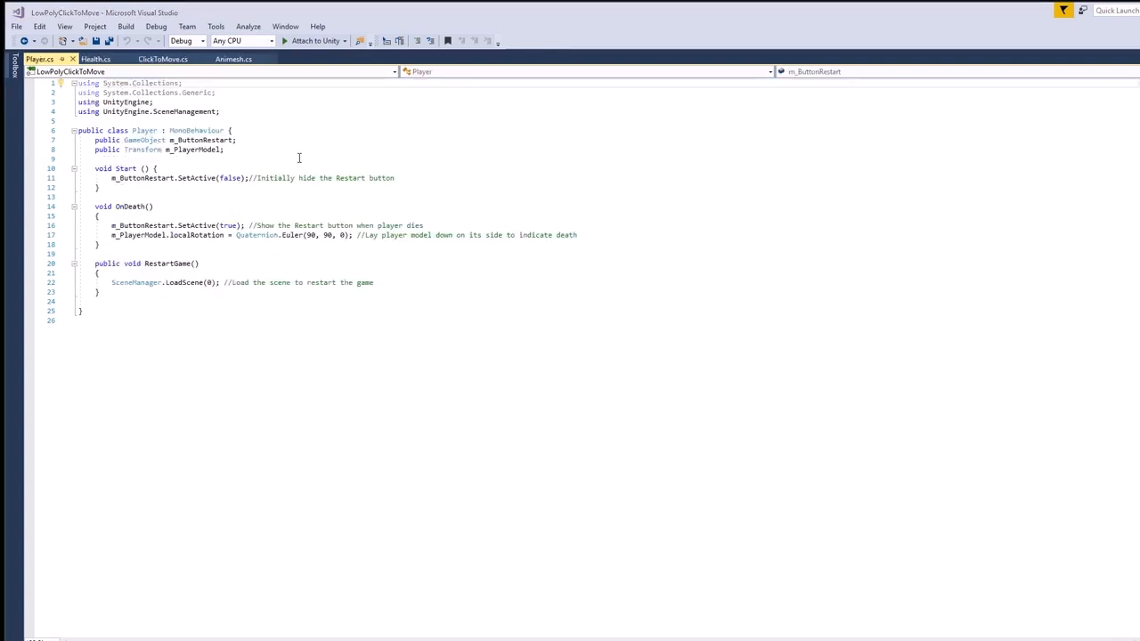
Examine the Player script's m_ButtonRestart visibility calls in Start and OnDeath, and the m_PlayerModel rotation on death
{"action": "double_click", "coordinate": [223, 141]}
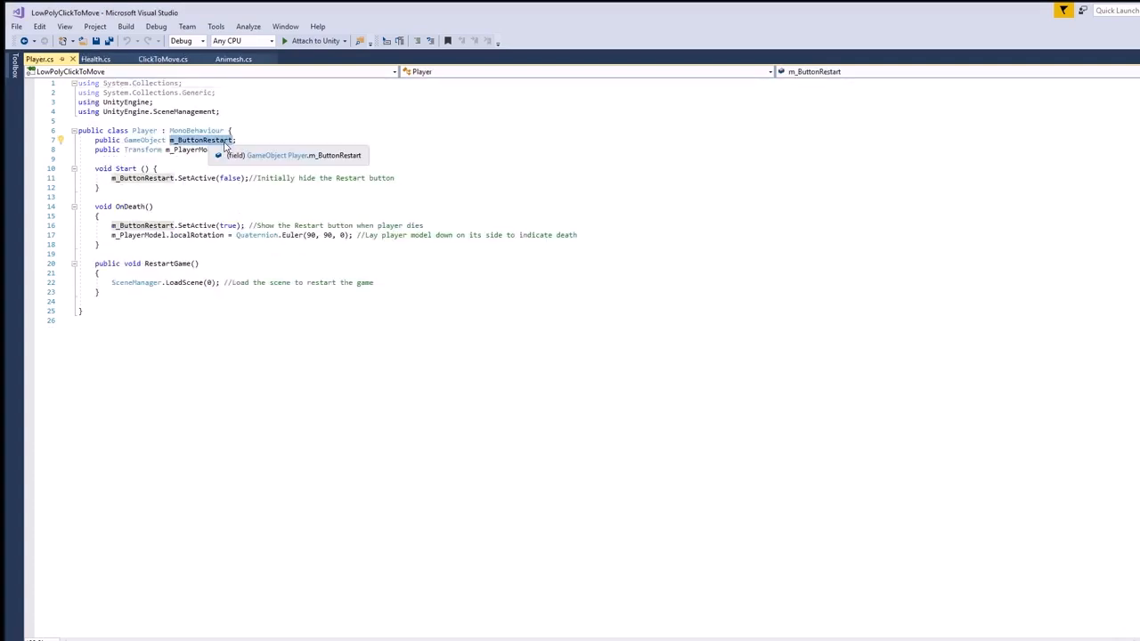
{"action": "mouse_move", "coordinate": [232, 180]}
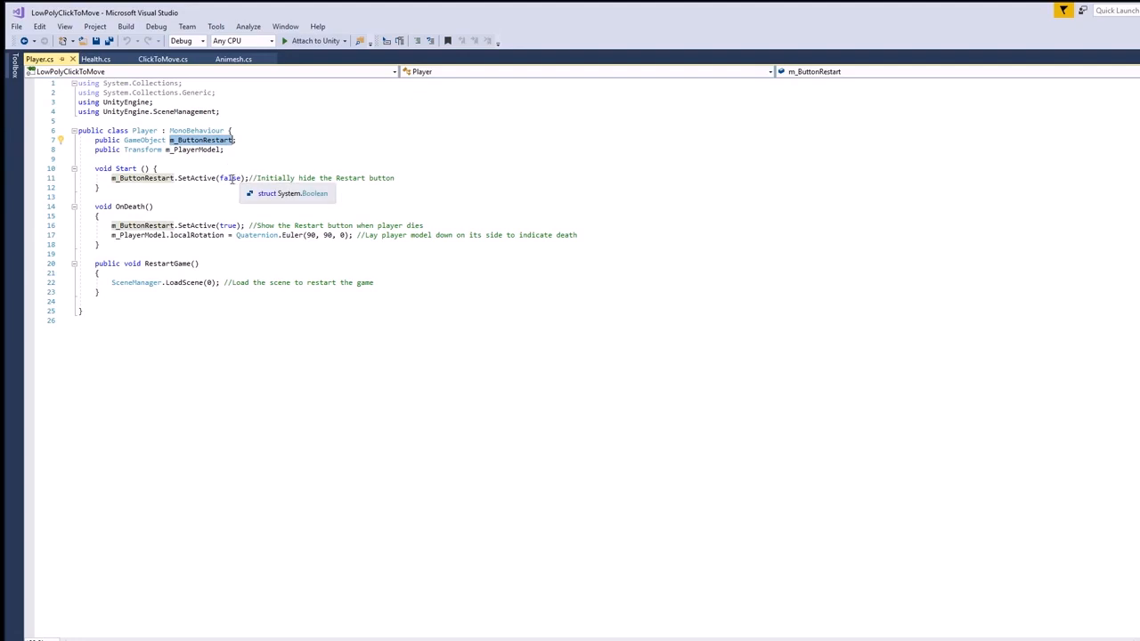
{"action": "double_click", "coordinate": [229, 226]}
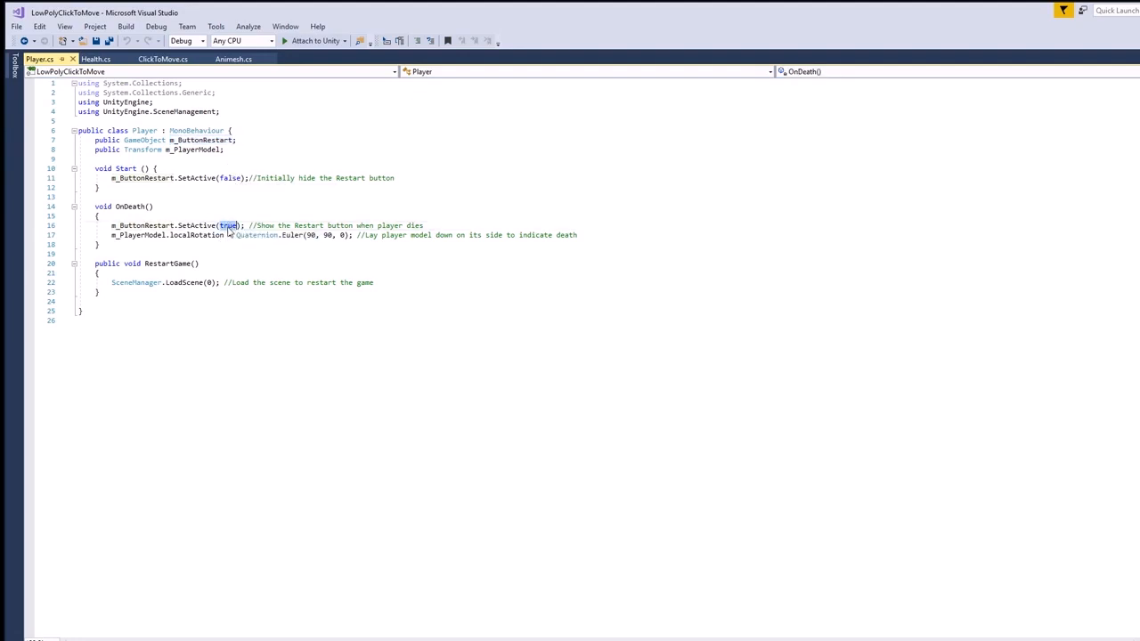
{"action": "mouse_move", "coordinate": [236, 230]}
{"action": "double_click", "coordinate": [134, 235]}
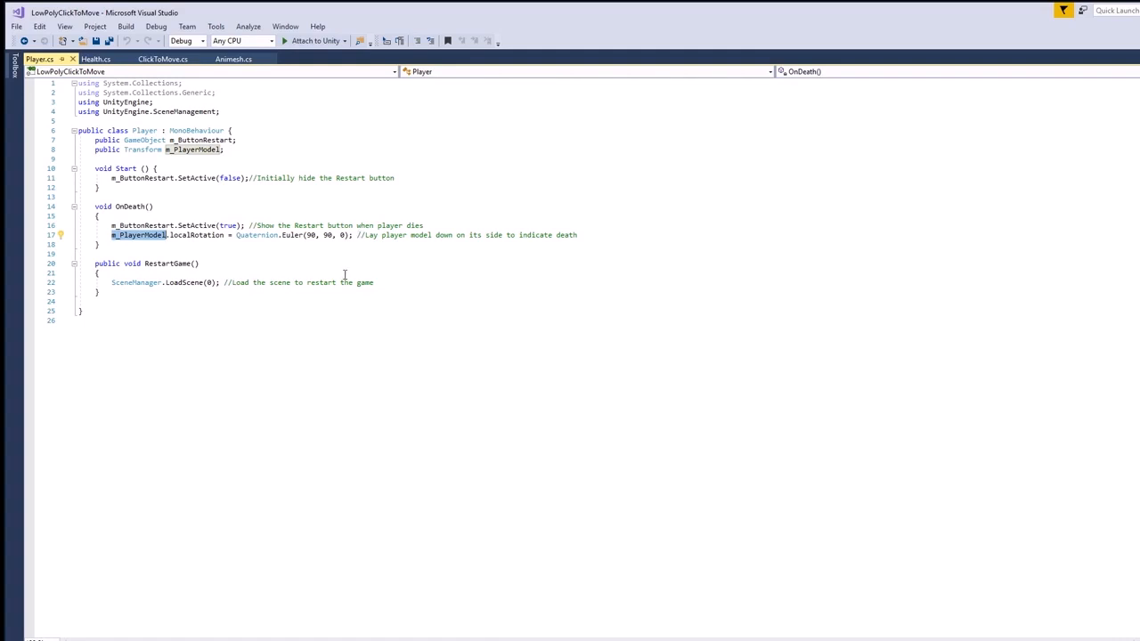
Review the public RestartGame method in the Player script and its SceneManager.LoadScene(0) call
{"action": "double_click", "coordinate": [185, 282]}
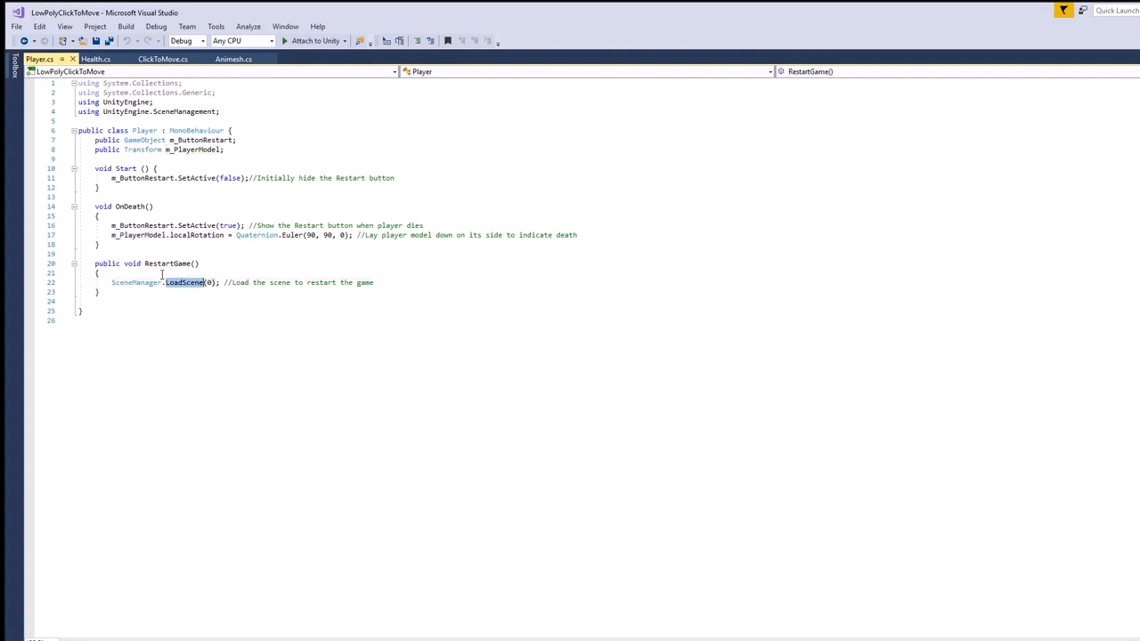
{"action": "double_click", "coordinate": [170, 264]}
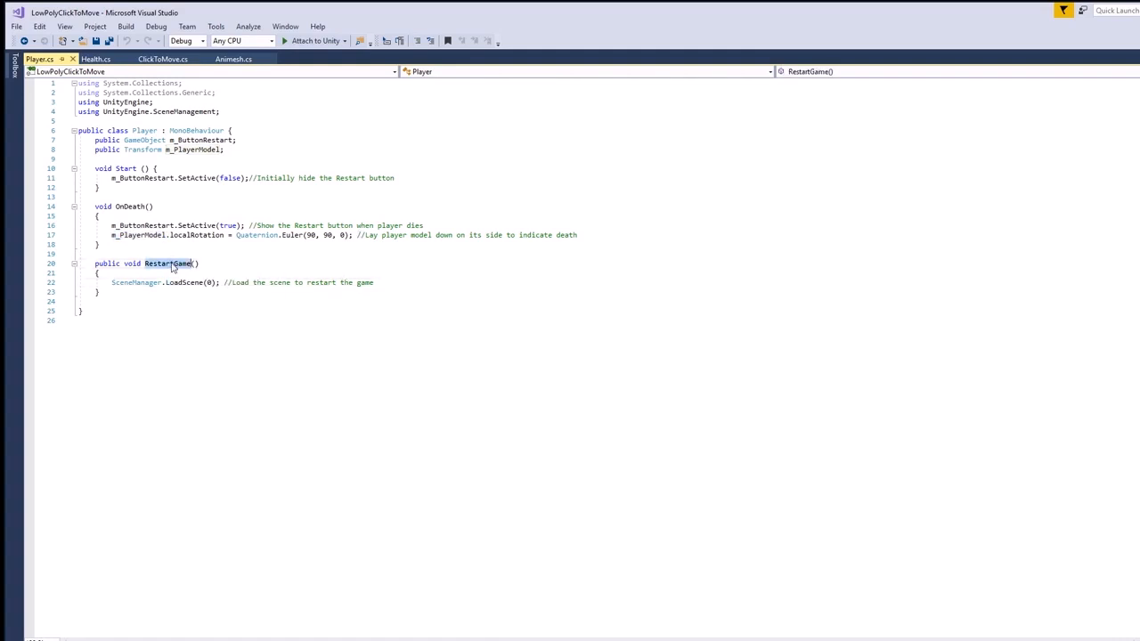
{"action": "left_click", "coordinate": [145, 264]}
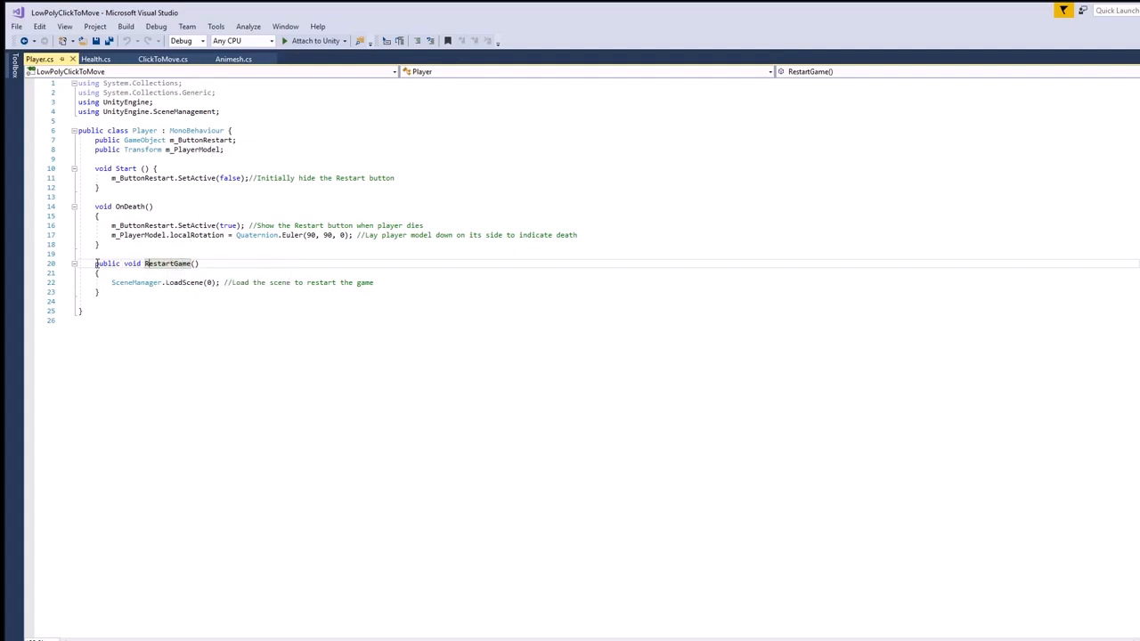
{"action": "left_click_drag", "start_coordinate": [97, 262], "coordinate": [107, 293]}
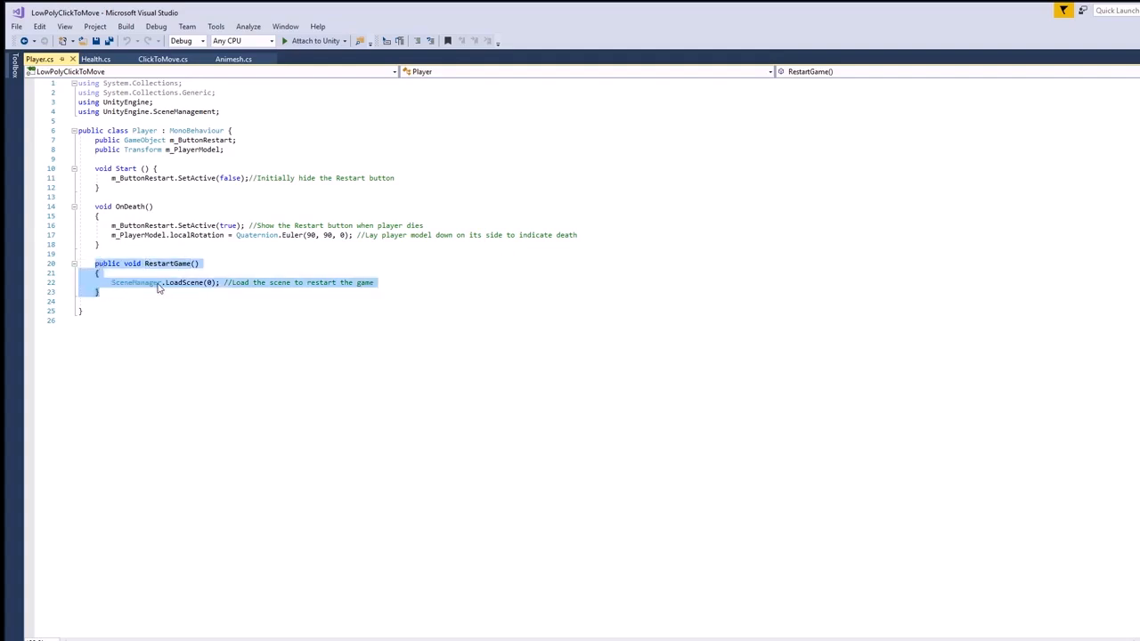
{"action": "left_click", "coordinate": [206, 283]}
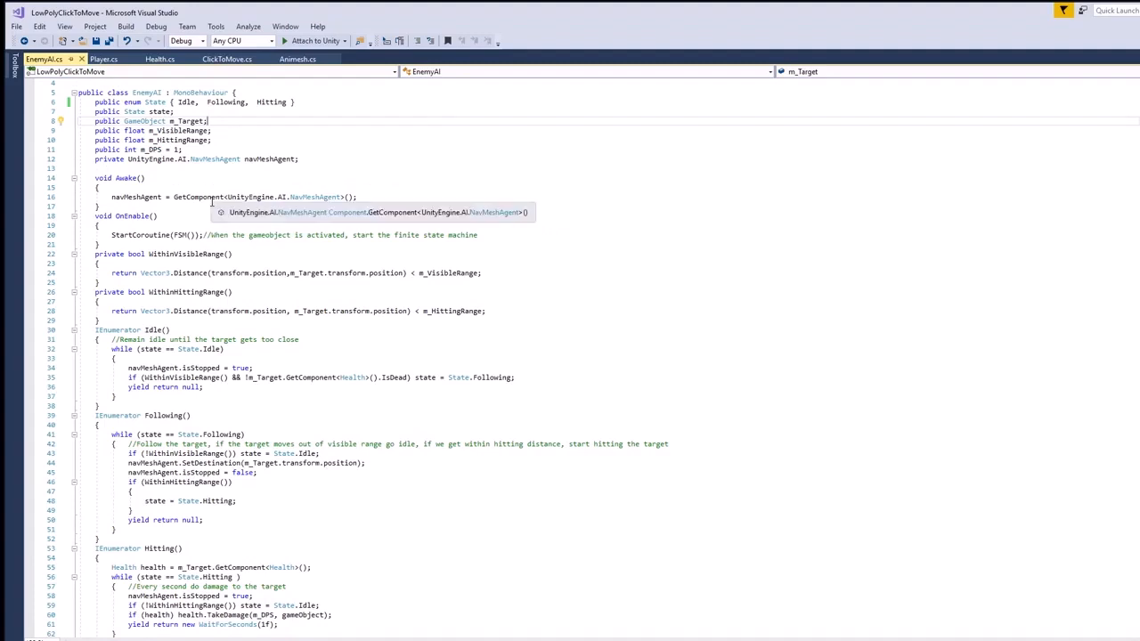
Survey the EnemyAI script's FSM coroutine start and its Idle, Following and Hitting state coroutines
{"action": "scroll", "coordinate": [216, 201], "scroll_direction": "down", "scroll_amount": 1}
{"action": "left_click", "coordinate": [178, 206]}
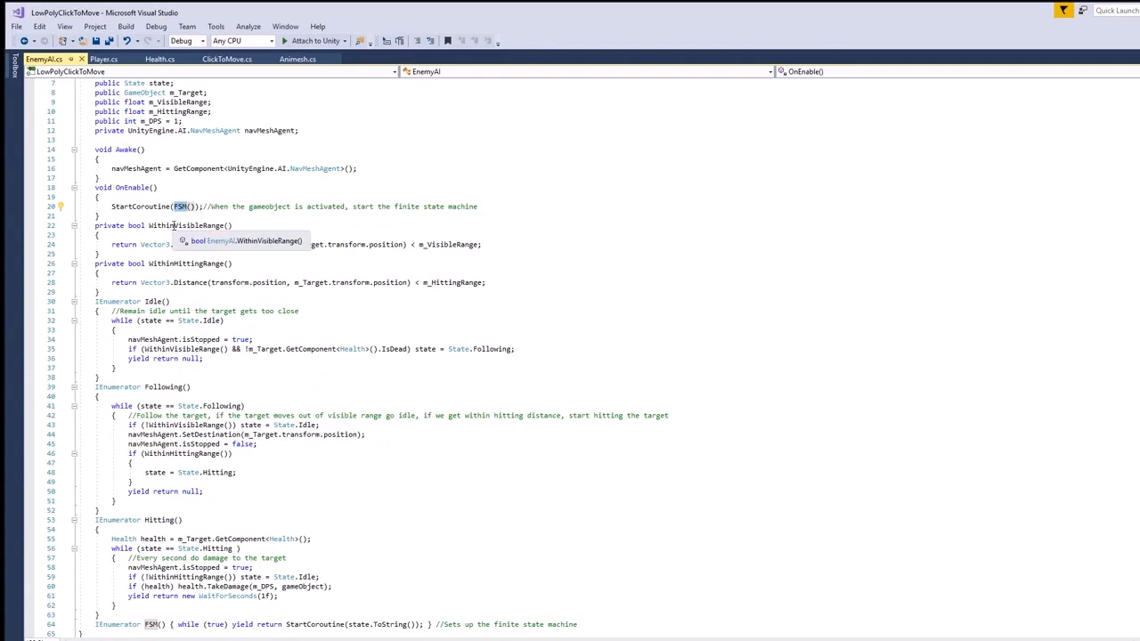
{"action": "scroll", "coordinate": [183, 232], "scroll_direction": "down", "scroll_amount": 1}
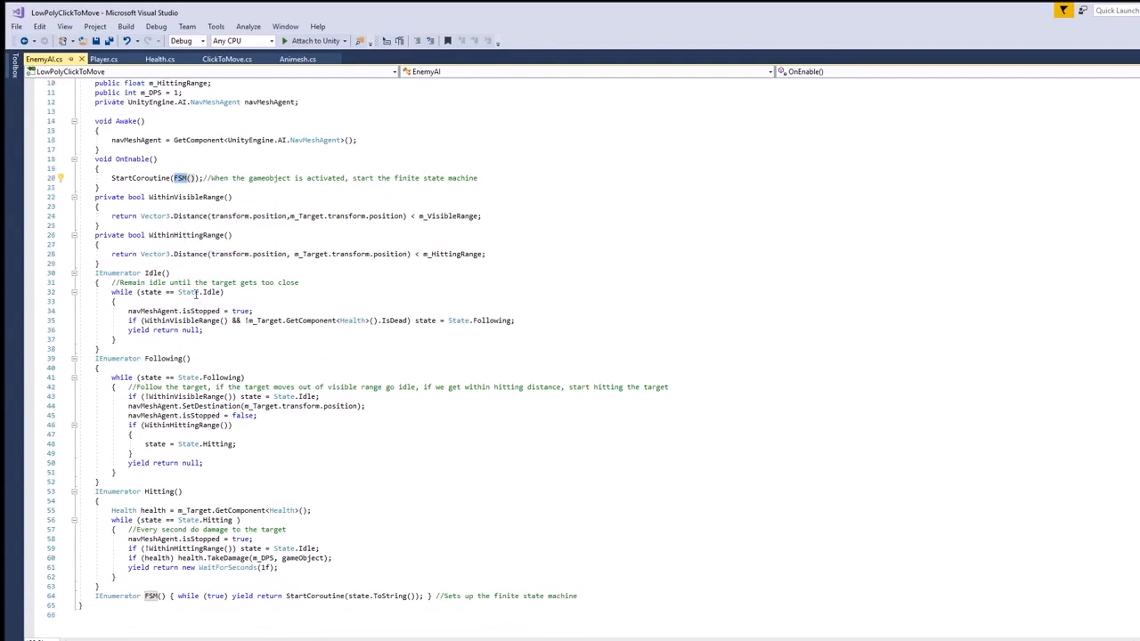
{"action": "left_click_drag", "start_coordinate": [96, 273], "coordinate": [116, 346]}
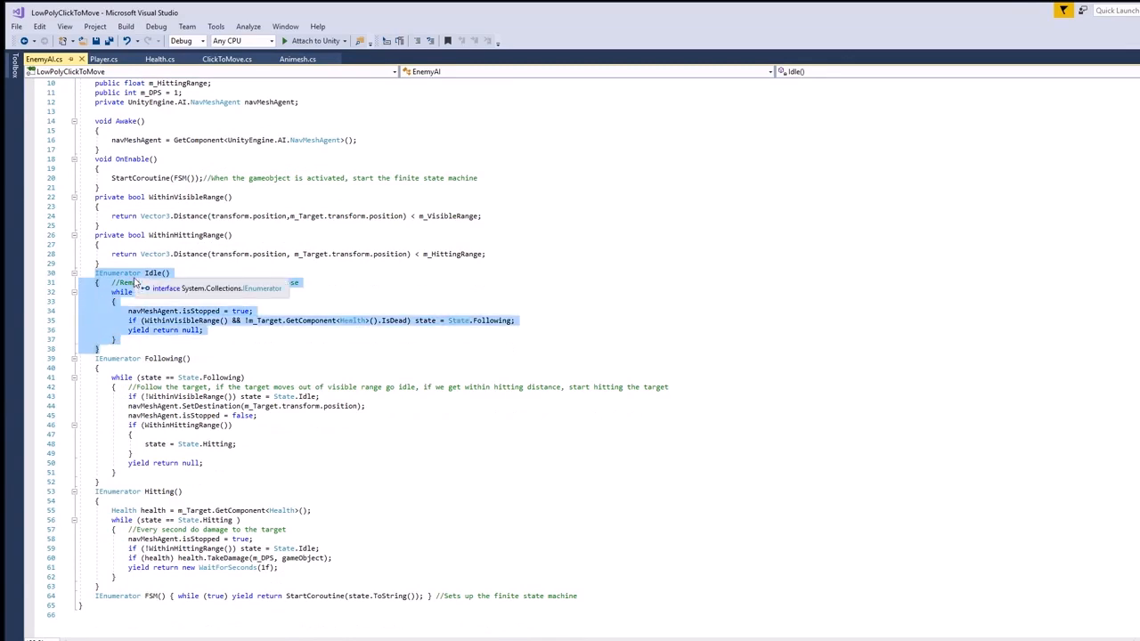
{"action": "left_click", "coordinate": [95, 273]}
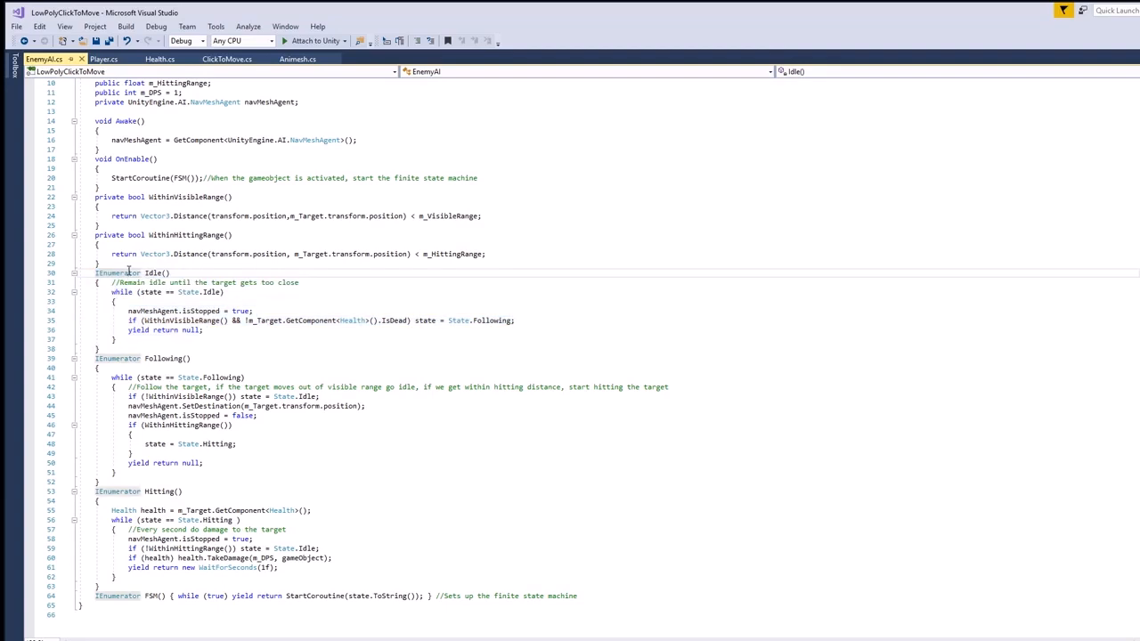
{"action": "left_click_drag", "start_coordinate": [95, 273], "coordinate": [115, 347]}
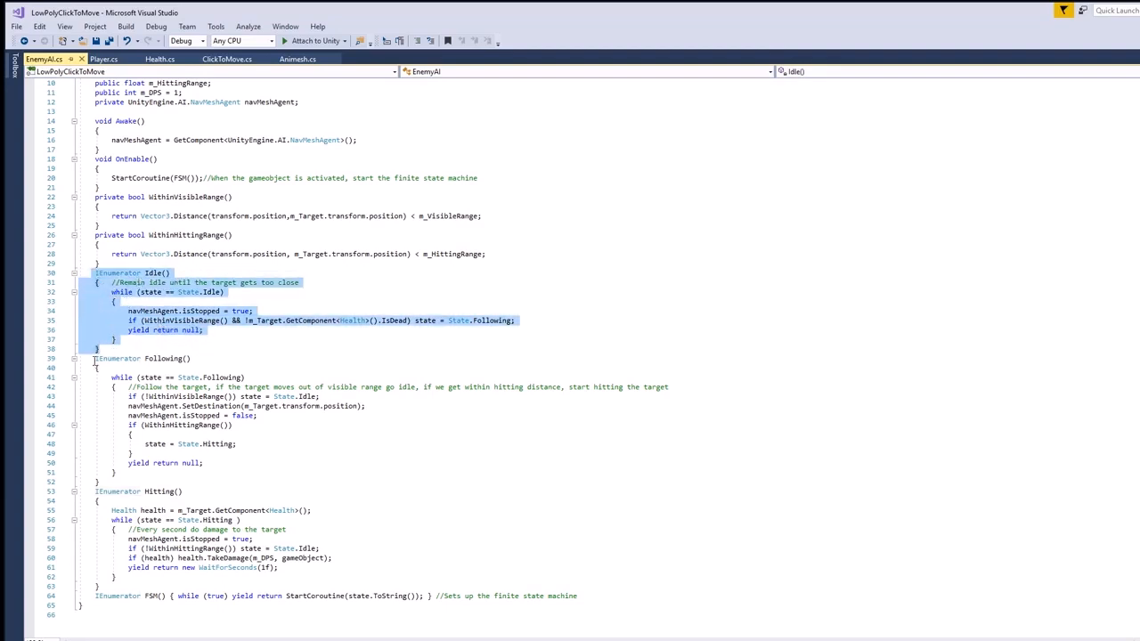
{"action": "left_click_drag", "start_coordinate": [95, 359], "coordinate": [114, 482]}
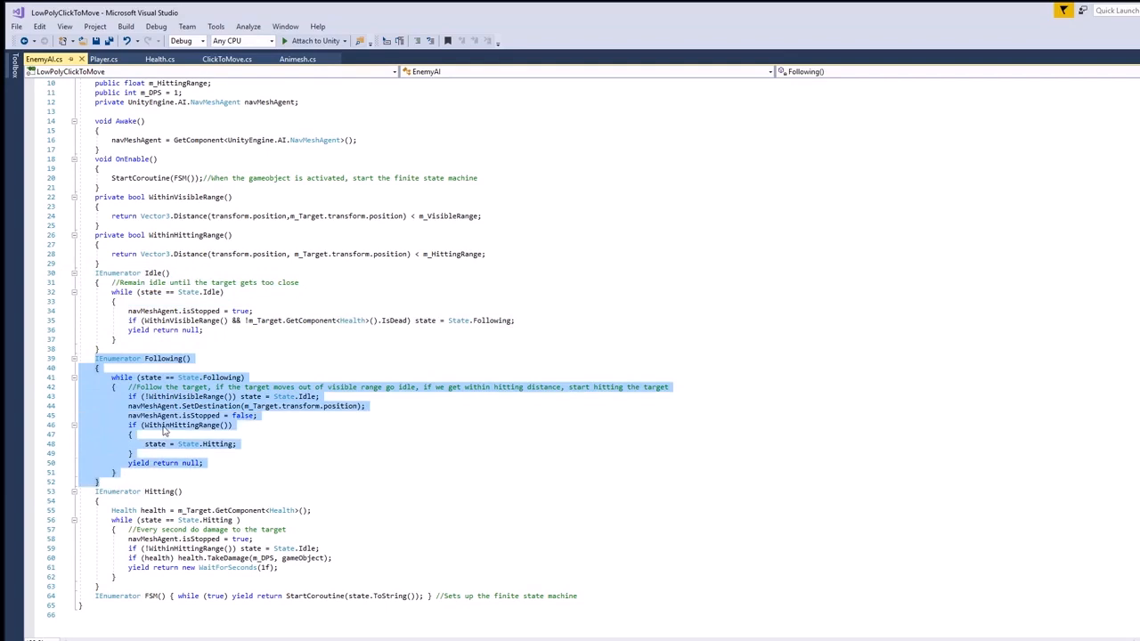
{"action": "left_click_drag", "start_coordinate": [96, 491], "coordinate": [117, 577]}
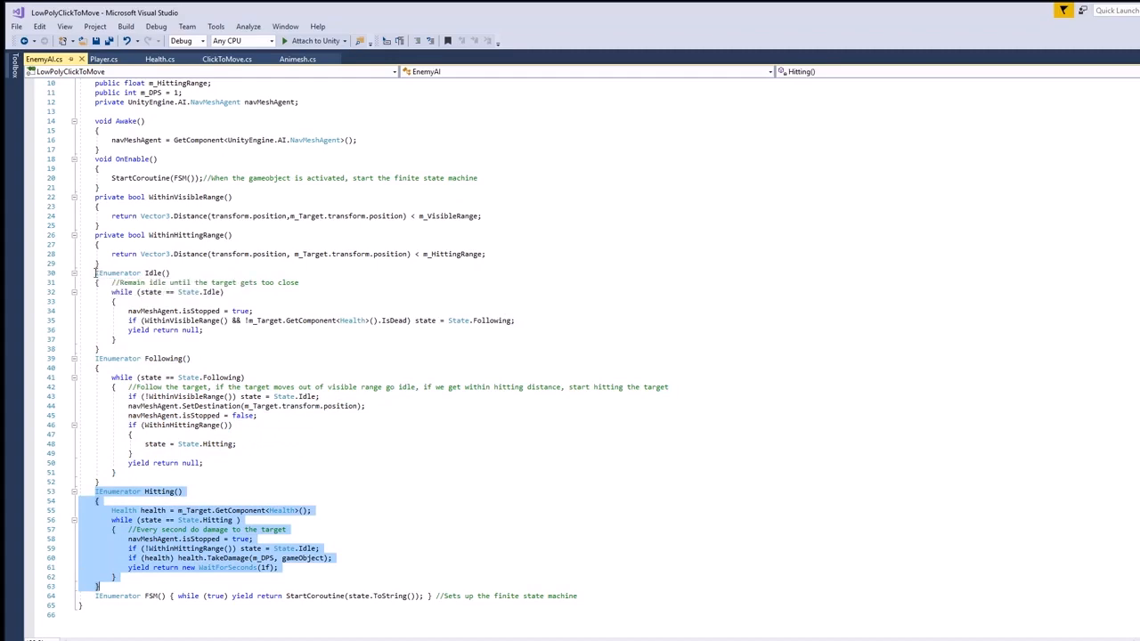
Trace how EnemyAI's OnEnable starts the FSM coroutine and how the FSM method runs the current state's coroutine
{"action": "scroll", "coordinate": [100, 275], "scroll_direction": "up", "scroll_amount": 3}
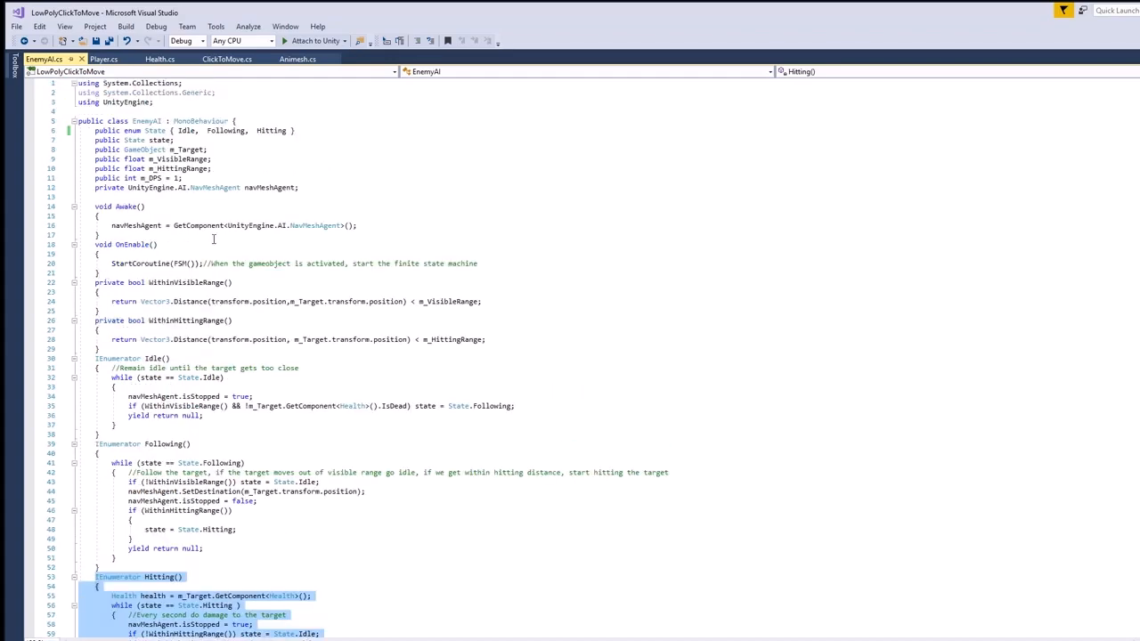
{"action": "left_click_drag", "start_coordinate": [111, 264], "coordinate": [203, 264]}
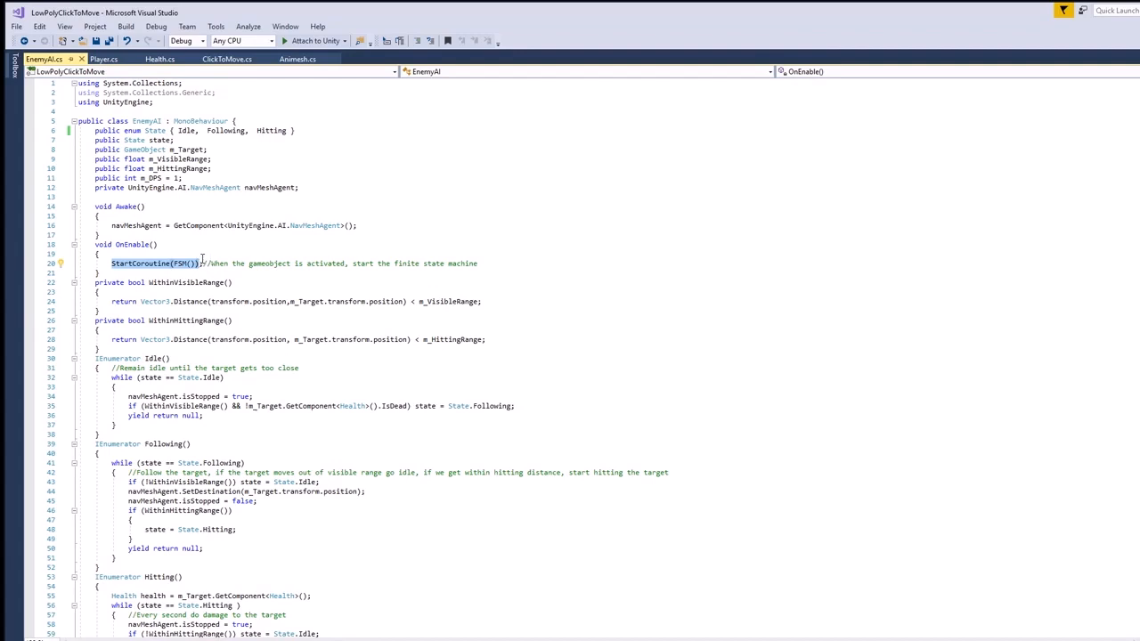
{"action": "scroll", "coordinate": [203, 258], "scroll_direction": "down", "scroll_amount": 3}
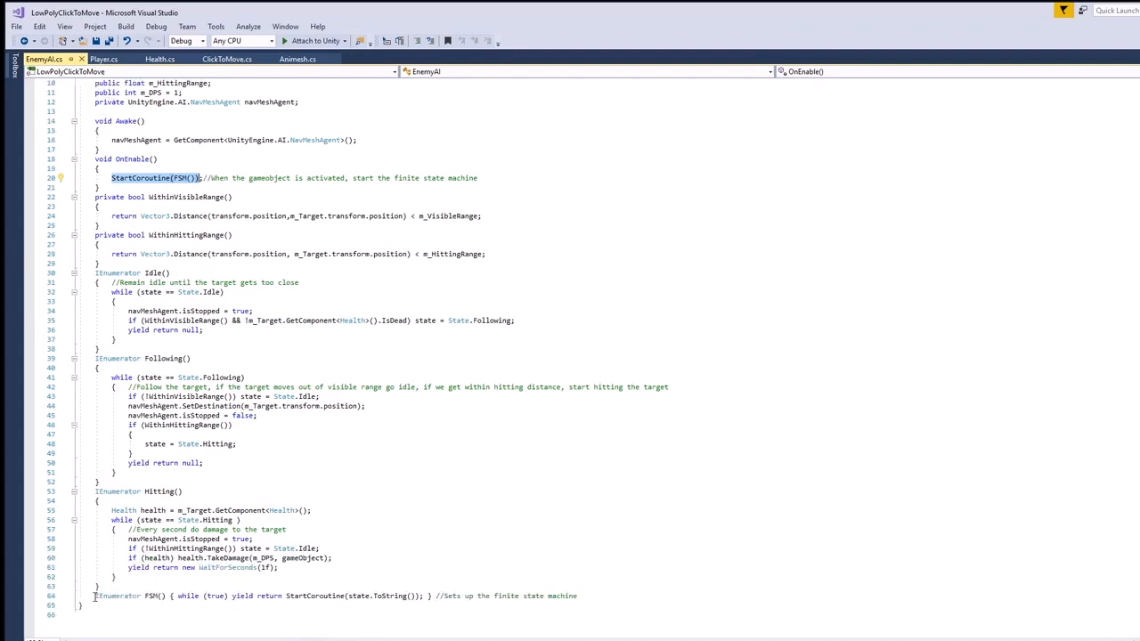
{"action": "left_click_drag", "start_coordinate": [96, 596], "coordinate": [588, 596]}
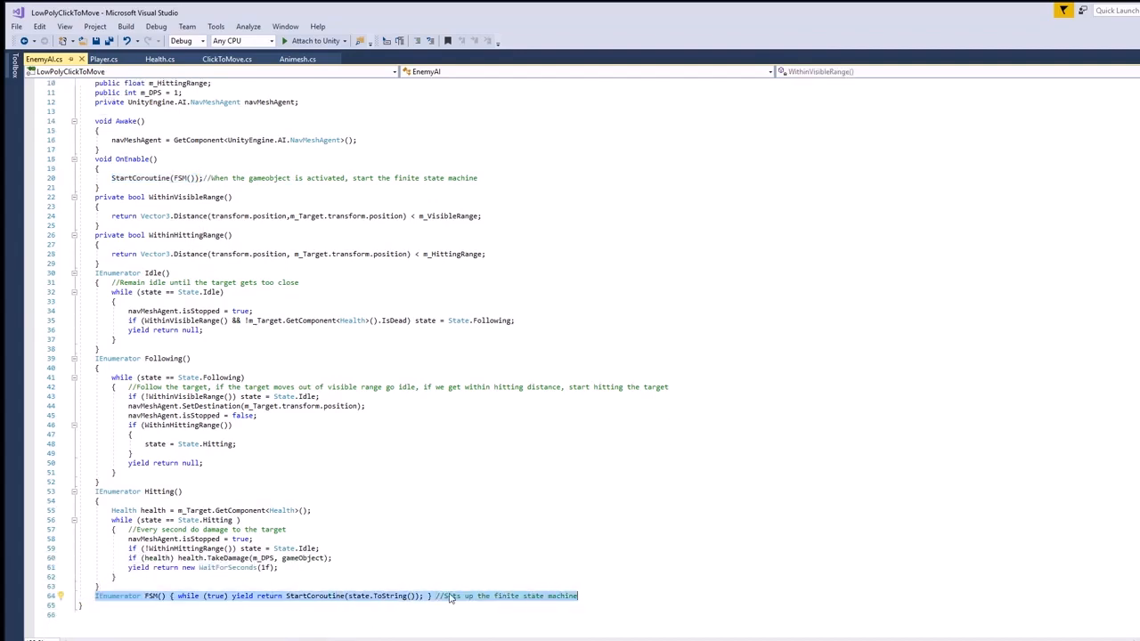
Examine EnemyAI's Idle coroutine, covering its while loop, navMeshAgent.isStopped and the visible-range condition for switching to State.Following
{"action": "scroll", "coordinate": [337, 533], "scroll_direction": "up", "scroll_amount": 3}
{"action": "double_click", "coordinate": [153, 359]}
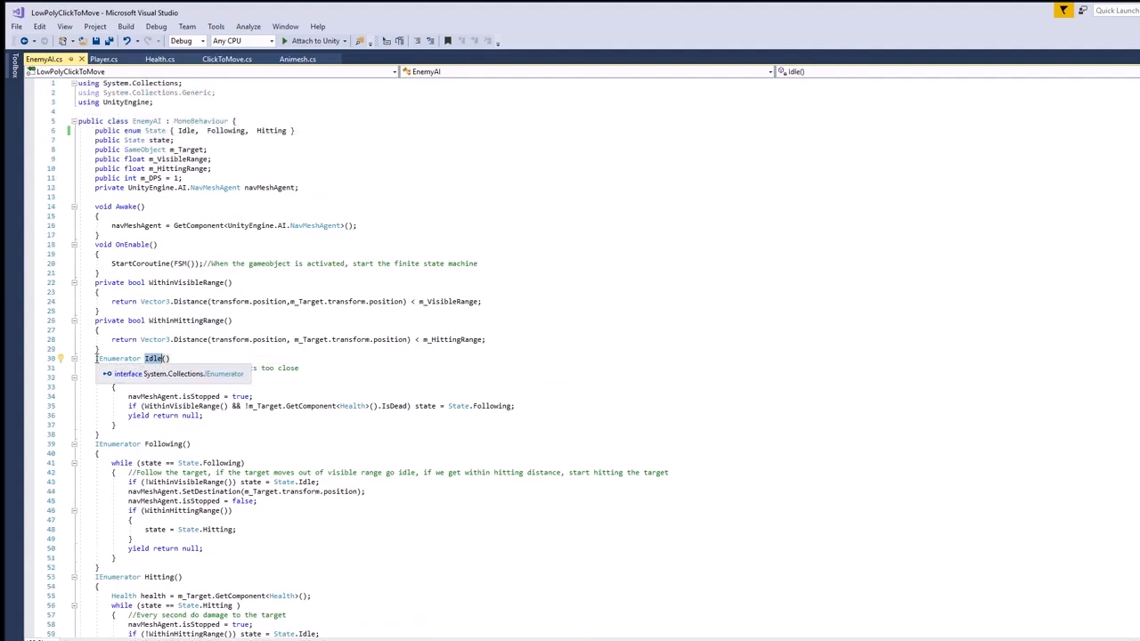
{"action": "left_click_drag", "start_coordinate": [96, 358], "coordinate": [165, 439]}
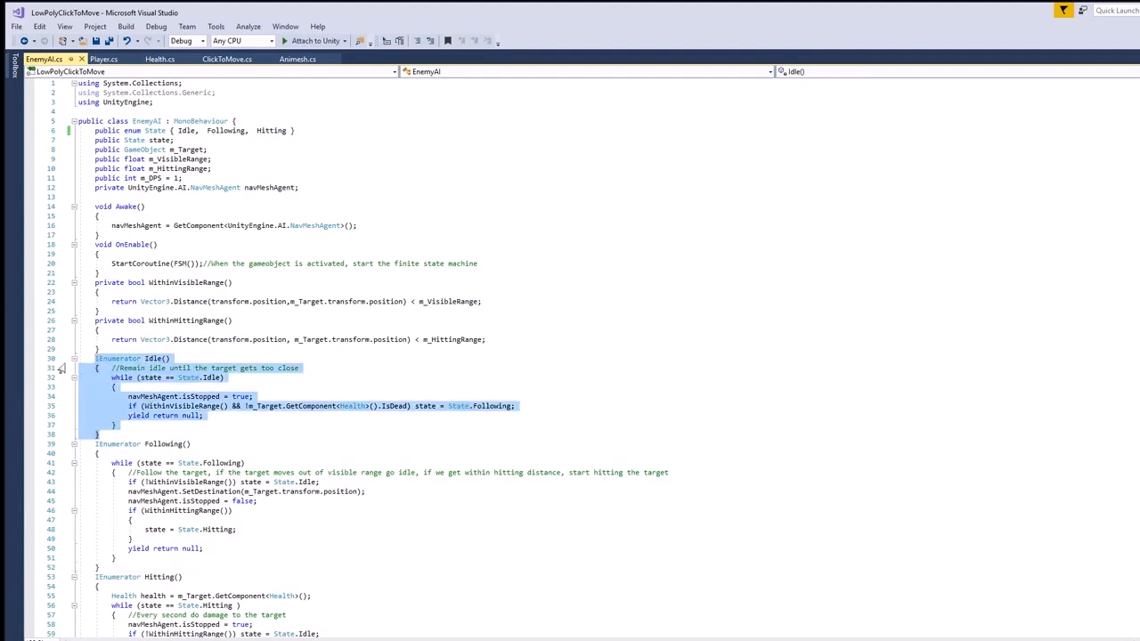
{"action": "left_click", "coordinate": [227, 378]}
{"action": "left_click_drag", "start_coordinate": [111, 377], "coordinate": [116, 426]}
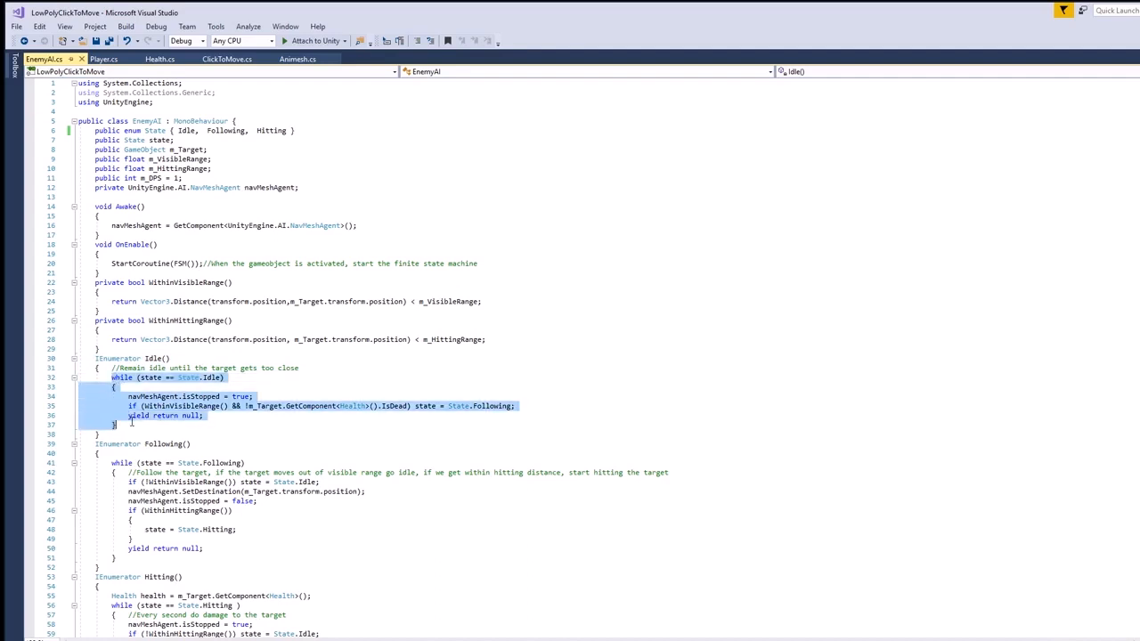
{"action": "left_click", "coordinate": [267, 380]}
{"action": "scroll", "coordinate": [250, 383], "scroll_direction": "down", "scroll_amount": 1}
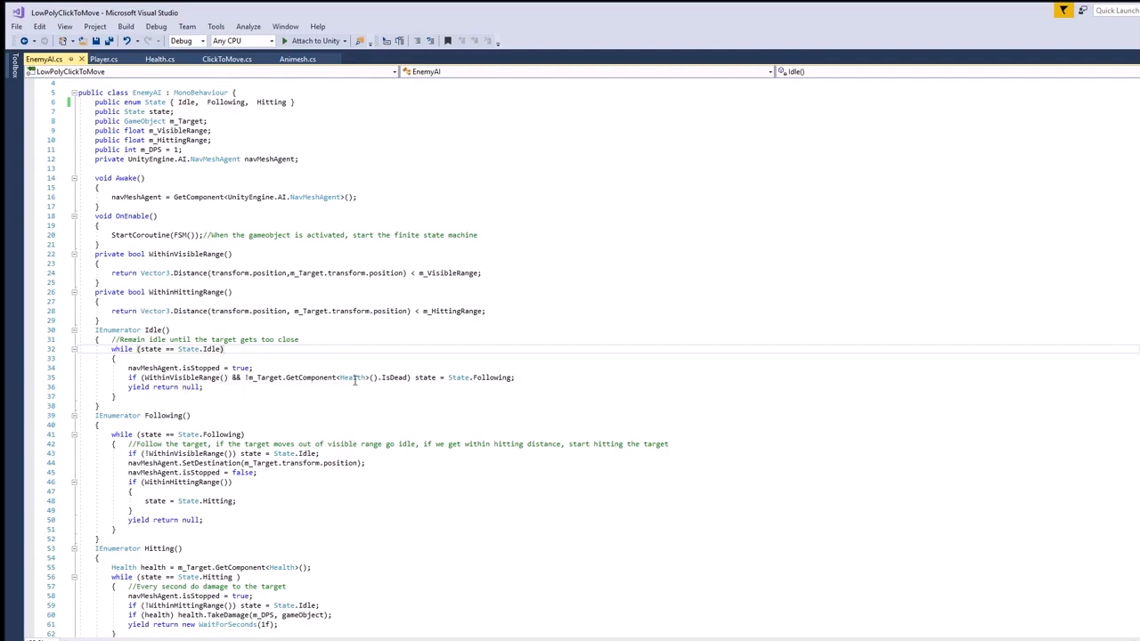
{"action": "scroll", "coordinate": [486, 373], "scroll_direction": "down", "scroll_amount": 1}
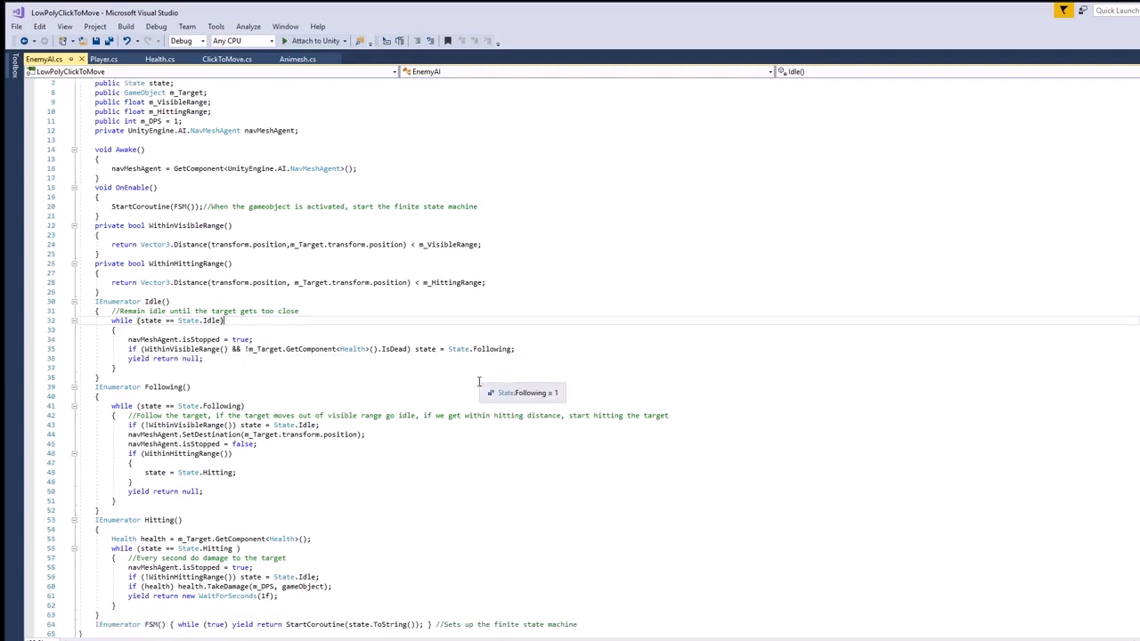
Examine EnemyAI's Following coroutine, covering its while loop, the State.Idle fallback and the SetDestination target position
{"action": "scroll", "coordinate": [185, 423], "scroll_direction": "down", "scroll_amount": 1}
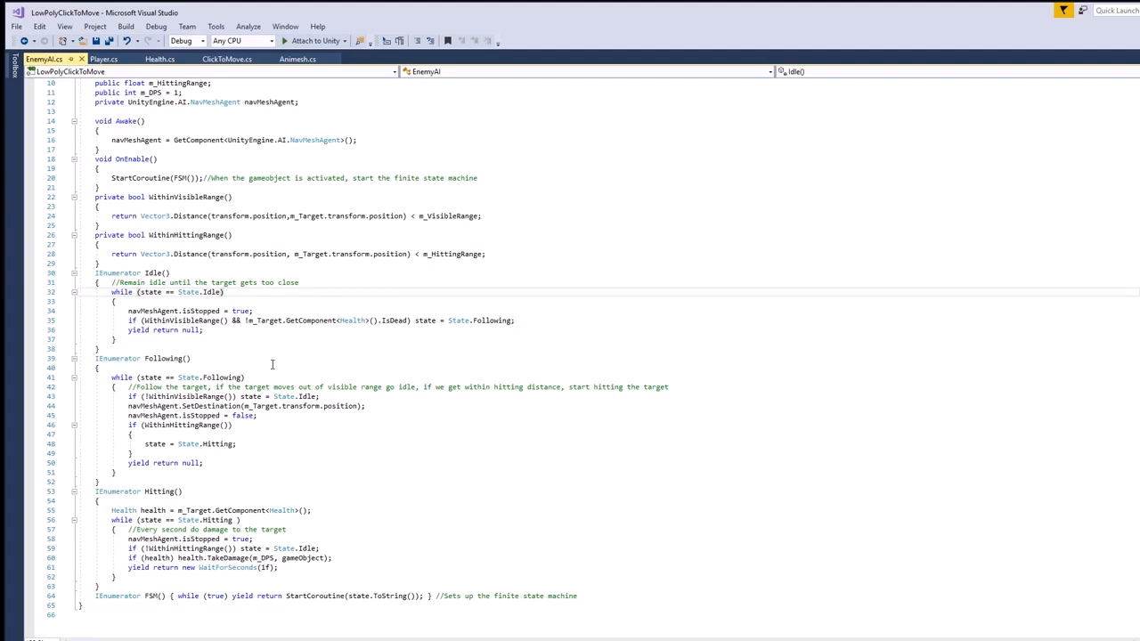
{"action": "left_click_drag", "start_coordinate": [97, 359], "coordinate": [99, 482]}
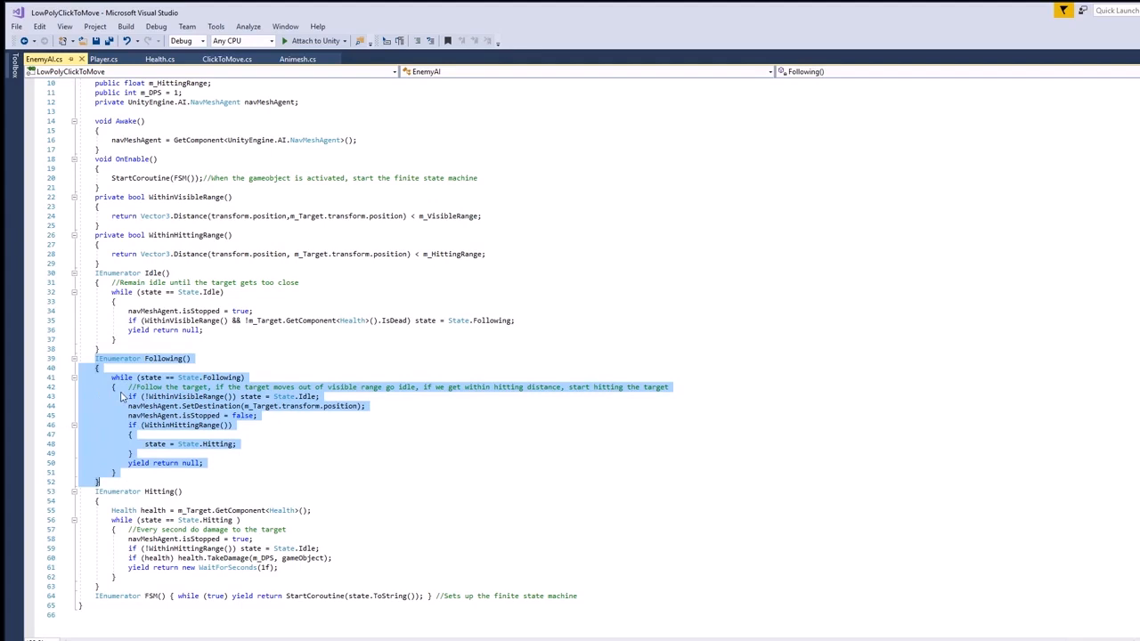
{"action": "left_click", "coordinate": [122, 397]}
{"action": "left_click_drag", "start_coordinate": [111, 378], "coordinate": [123, 472]}
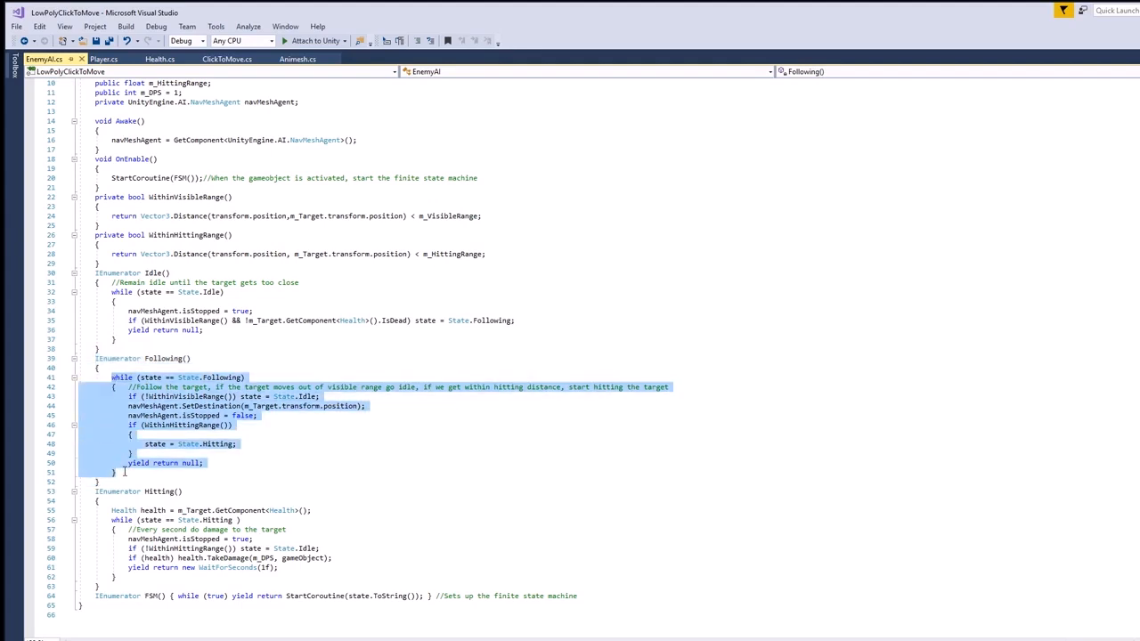
{"action": "left_click", "coordinate": [177, 407]}
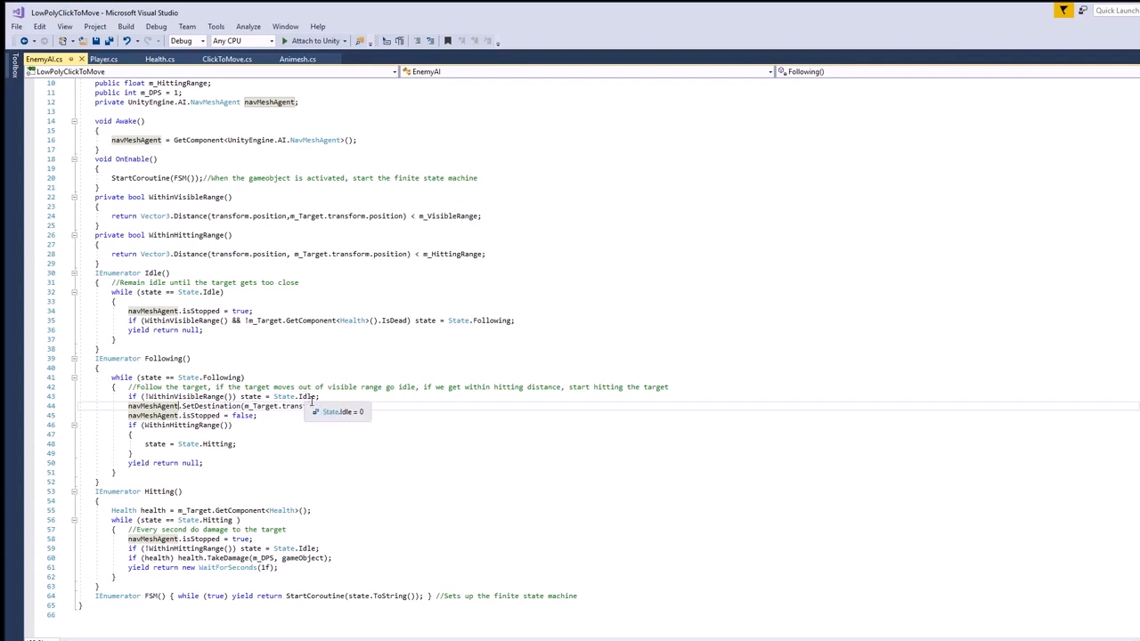
{"action": "left_click_drag", "start_coordinate": [241, 397], "coordinate": [321, 397]}
{"action": "scroll", "coordinate": [224, 408], "scroll_direction": "down", "scroll_amount": 1}
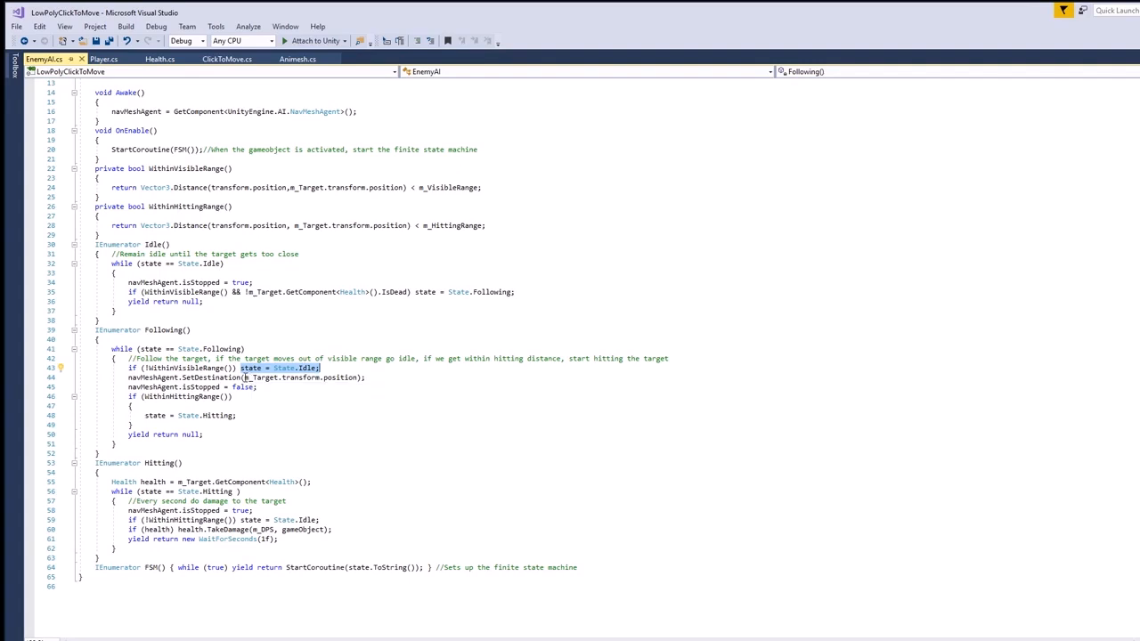
{"action": "left_click_drag", "start_coordinate": [244, 377], "coordinate": [358, 379]}
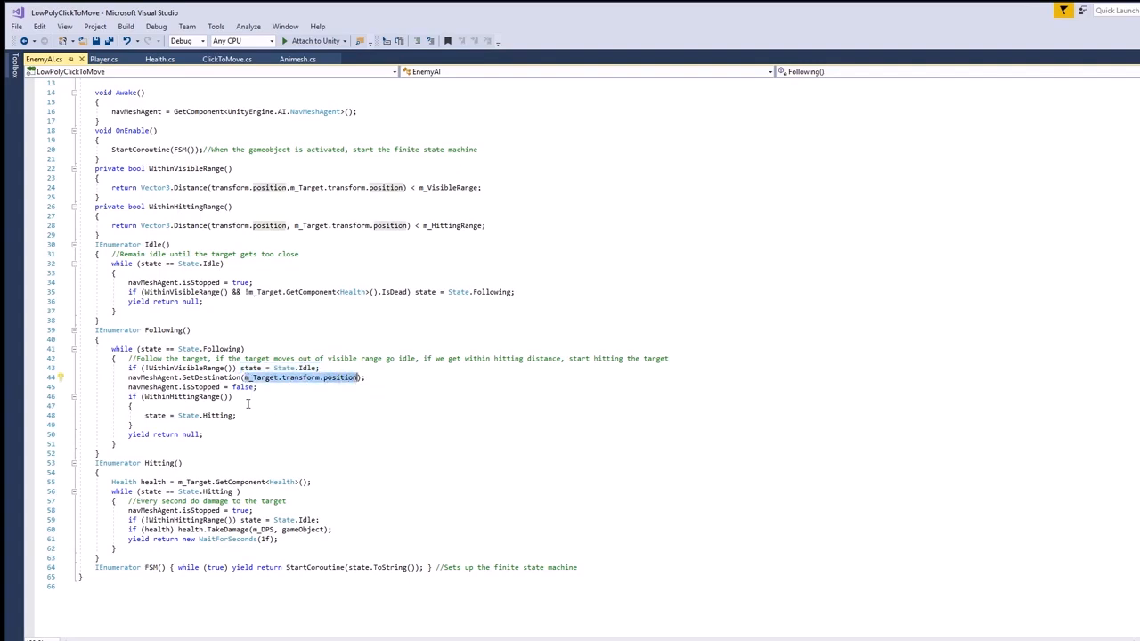
Examine the rest of EnemyAI's Following coroutine, covering navMeshAgent.isStopped = false and the WithinHittingRange condition that switches to State.Hitting
{"action": "scroll", "coordinate": [232, 396], "scroll_direction": "down", "scroll_amount": 1}
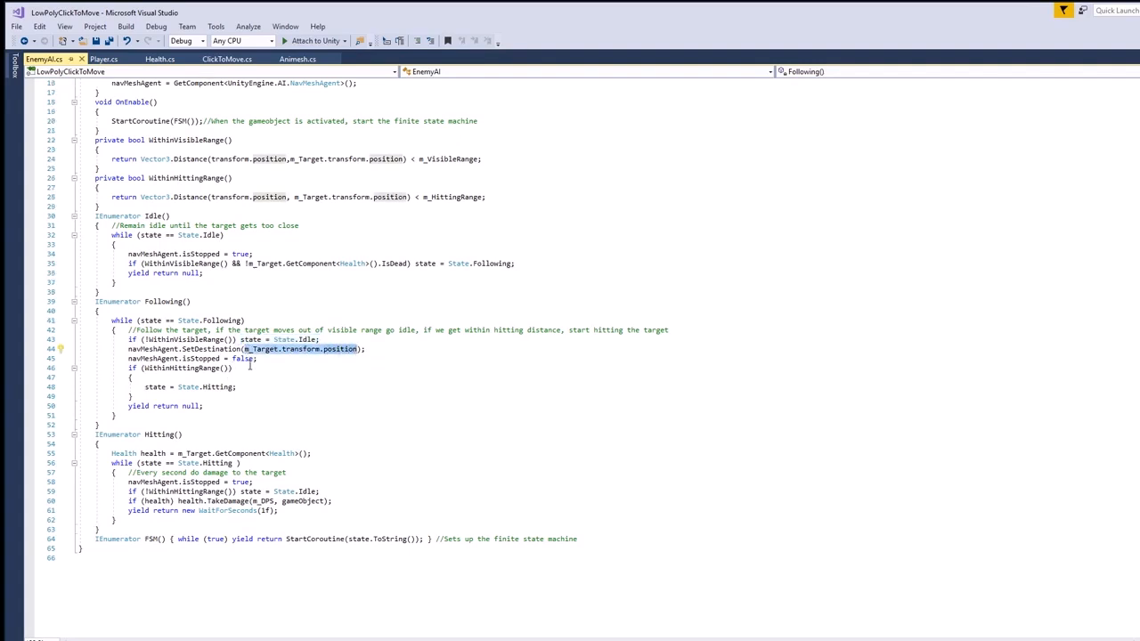
{"action": "left_click_drag", "start_coordinate": [128, 358], "coordinate": [261, 358]}
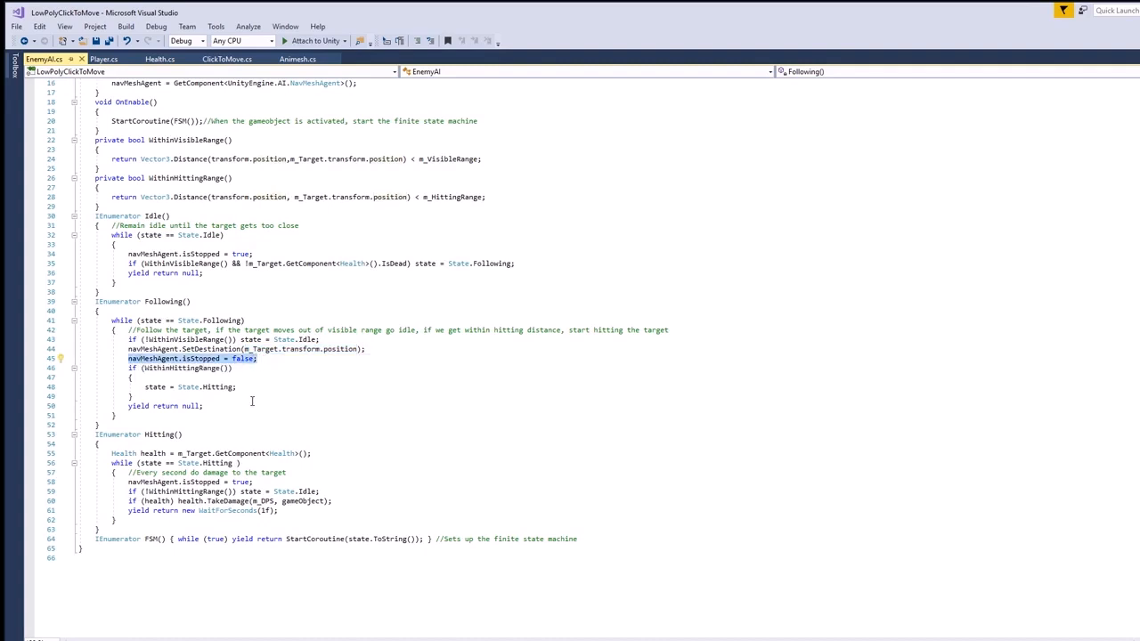
{"action": "scroll", "coordinate": [253, 399], "scroll_direction": "down", "scroll_amount": 1}
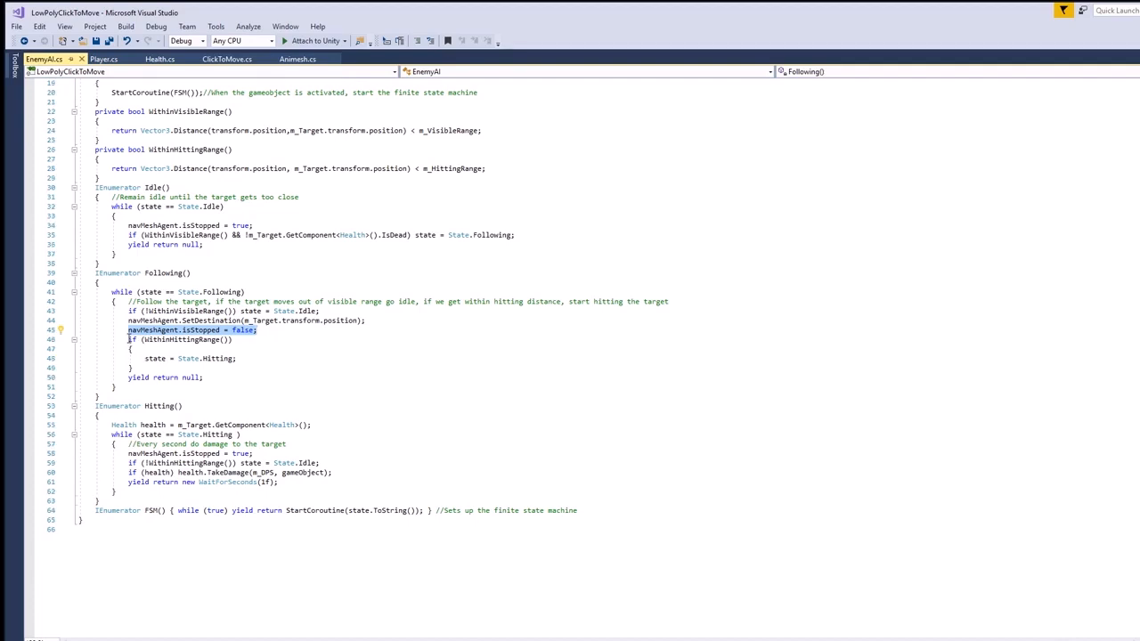
{"action": "left_click_drag", "start_coordinate": [129, 340], "coordinate": [147, 371]}
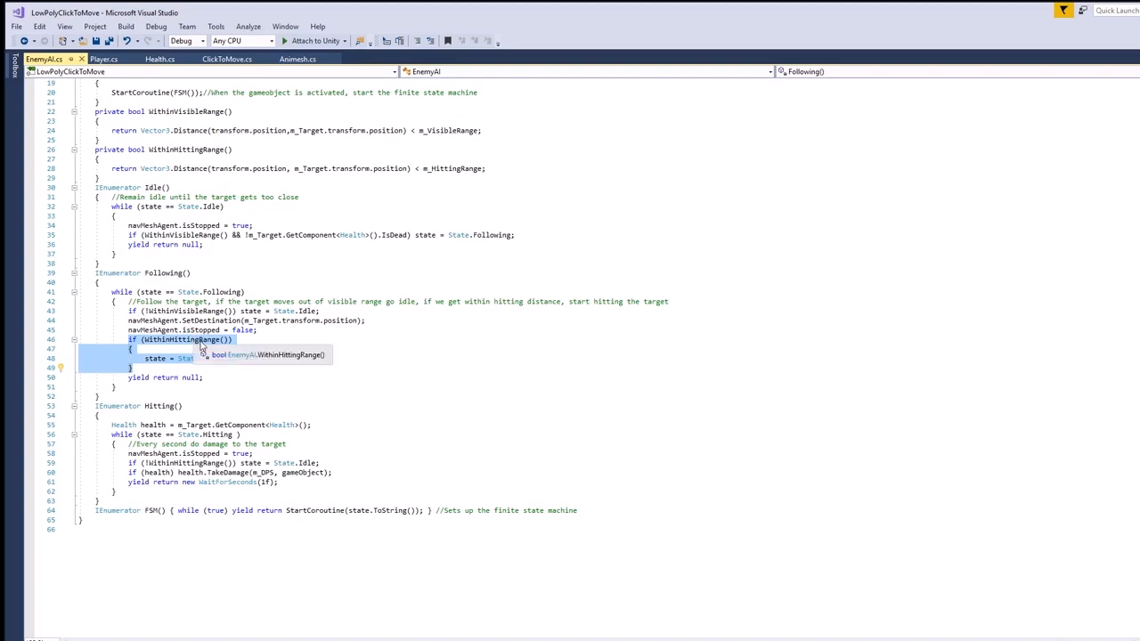
{"action": "left_click", "coordinate": [155, 358]}
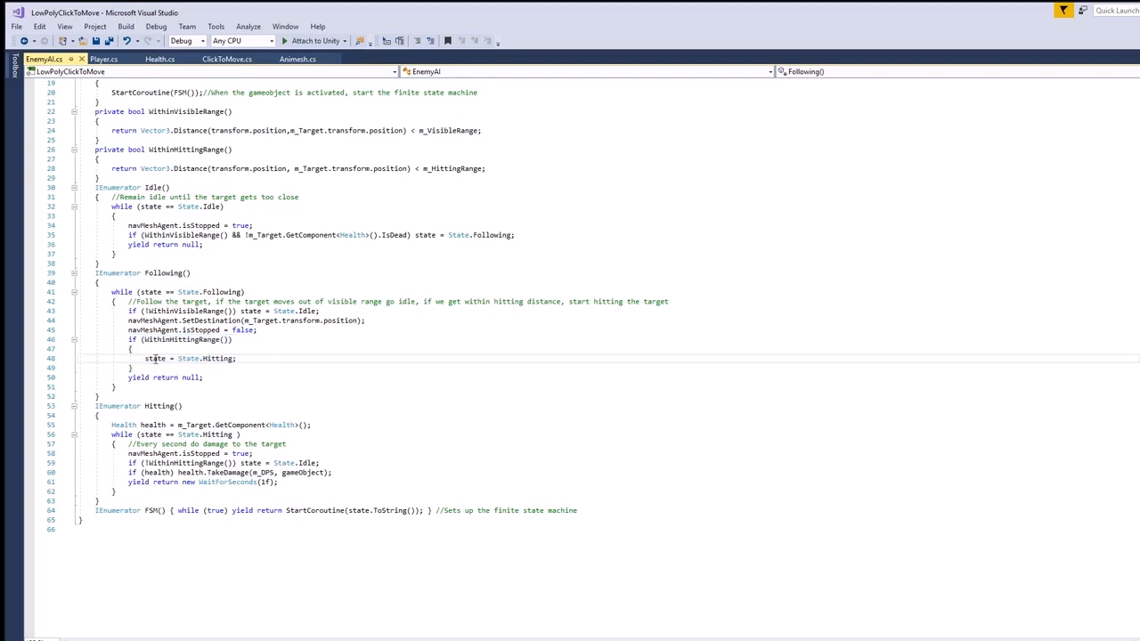
{"action": "left_click_drag", "start_coordinate": [145, 358], "coordinate": [240, 358]}
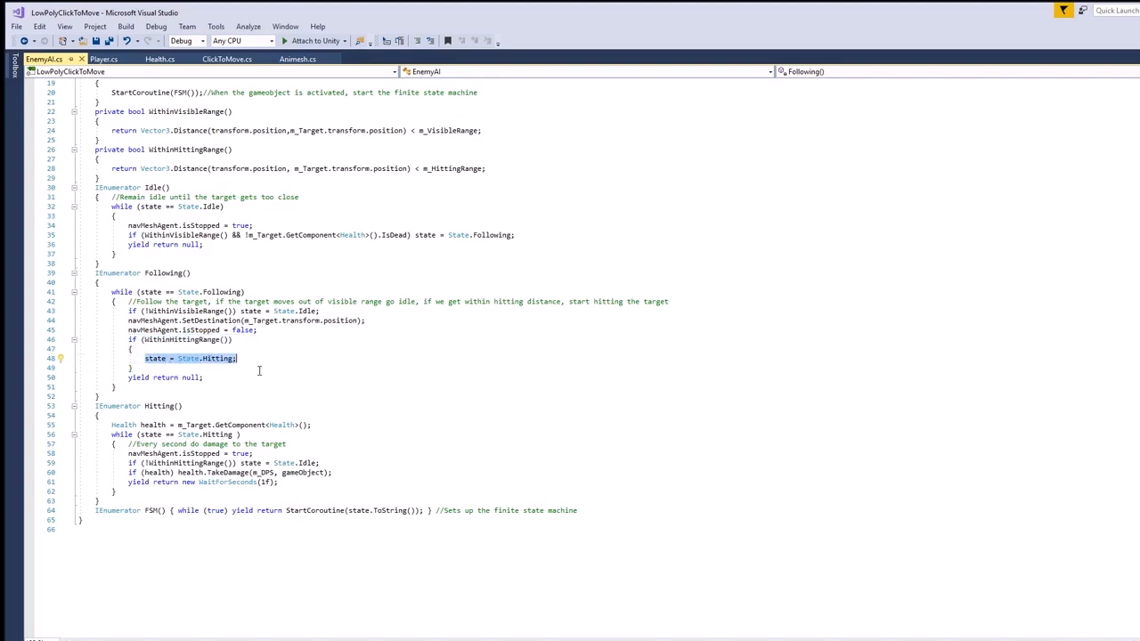
{"action": "scroll", "coordinate": [261, 369], "scroll_direction": "down", "scroll_amount": 1}
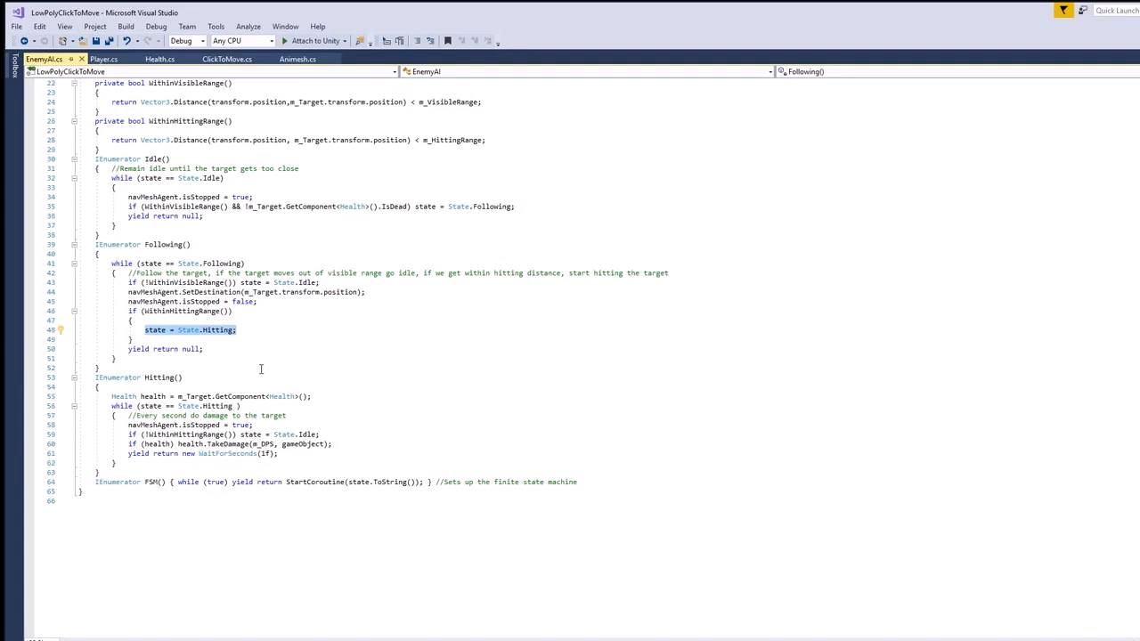
Examine EnemyAI's Hitting coroutine, covering its while loop, the navMeshAgent.isStopped line and the out-of-hitting-range switch to State.Idle
{"action": "left_click", "coordinate": [96, 377]}
{"action": "left_click_drag", "start_coordinate": [96, 378], "coordinate": [98, 473]}
{"action": "scroll", "coordinate": [134, 461], "scroll_direction": "down", "scroll_amount": 1}
{"action": "left_click", "coordinate": [151, 389]}
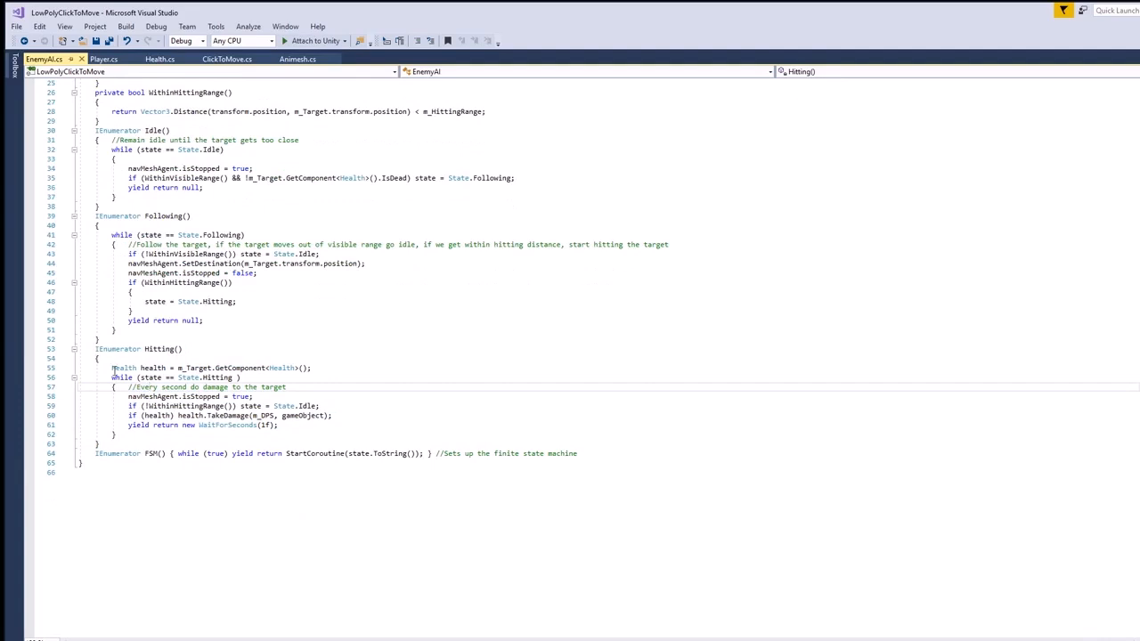
{"action": "left_click_drag", "start_coordinate": [112, 377], "coordinate": [118, 436]}
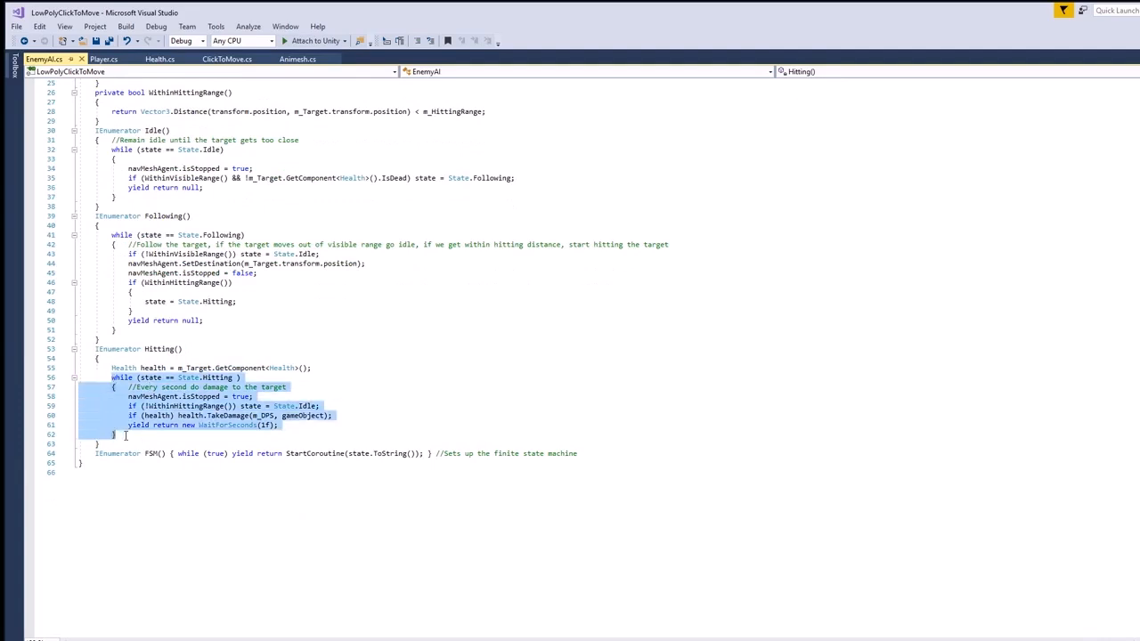
{"action": "scroll", "coordinate": [138, 420], "scroll_direction": "down", "scroll_amount": 1}
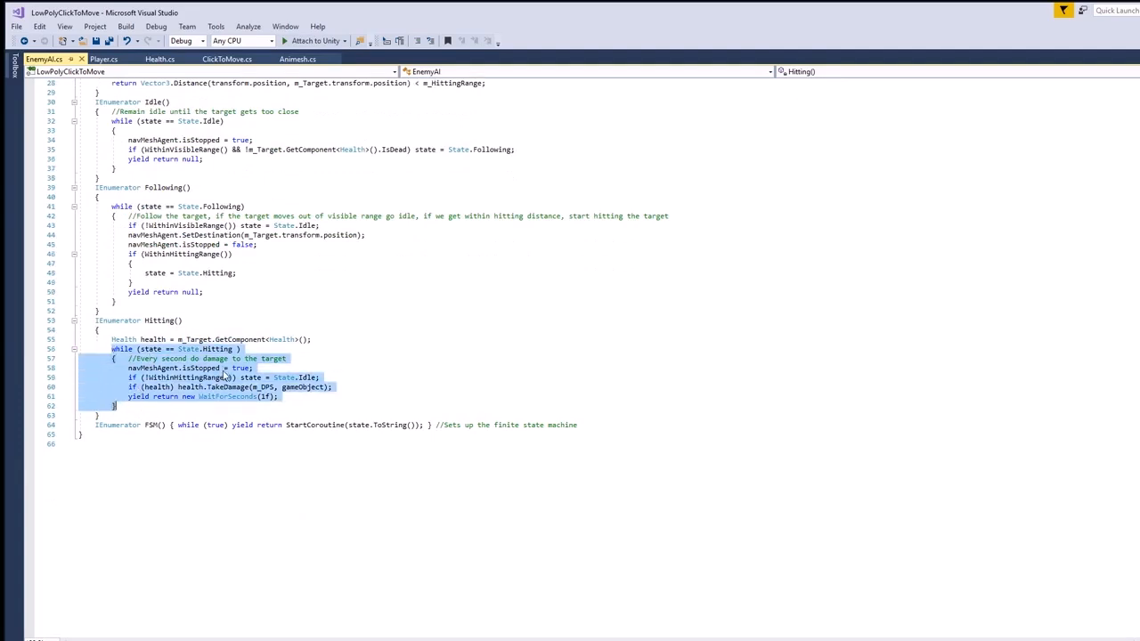
{"action": "left_click", "coordinate": [224, 368]}
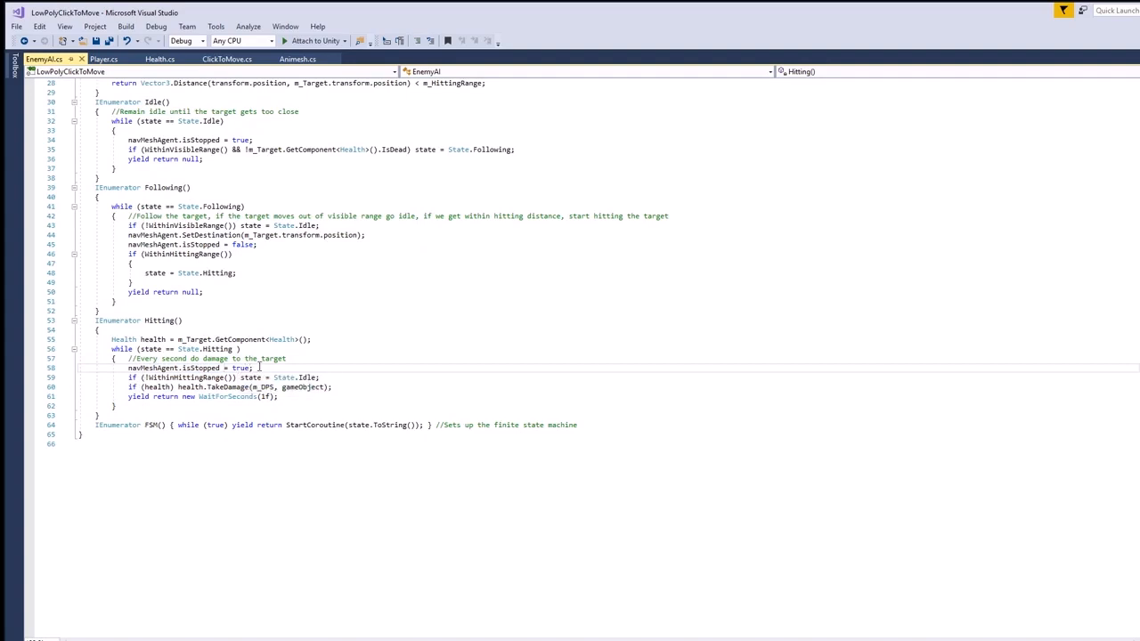
{"action": "left_click", "coordinate": [259, 368]}
{"action": "left_click_drag", "start_coordinate": [130, 377], "coordinate": [351, 382]}
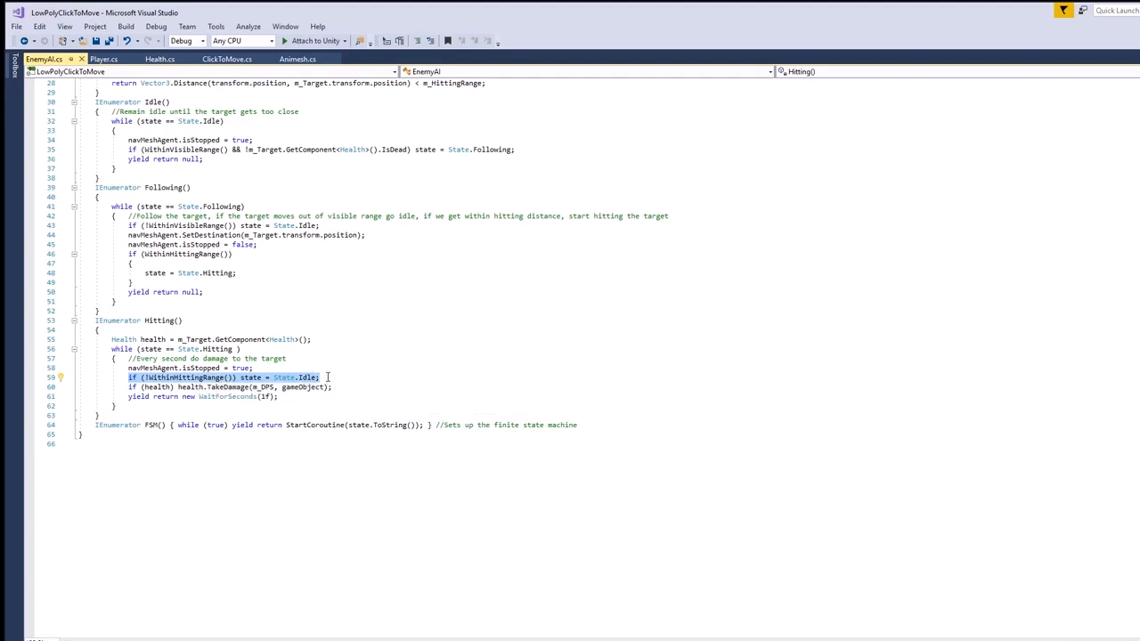
Examine how the Hitting coroutine damages the target, covering the health check, the TakeDamage call, the Health component lookup and the WaitForSeconds(1f) delay
{"action": "scroll", "coordinate": [308, 374], "scroll_direction": "down", "scroll_amount": 1}
{"action": "left_click_drag", "start_coordinate": [129, 358], "coordinate": [331, 359]}
{"action": "left_click", "coordinate": [158, 358]}
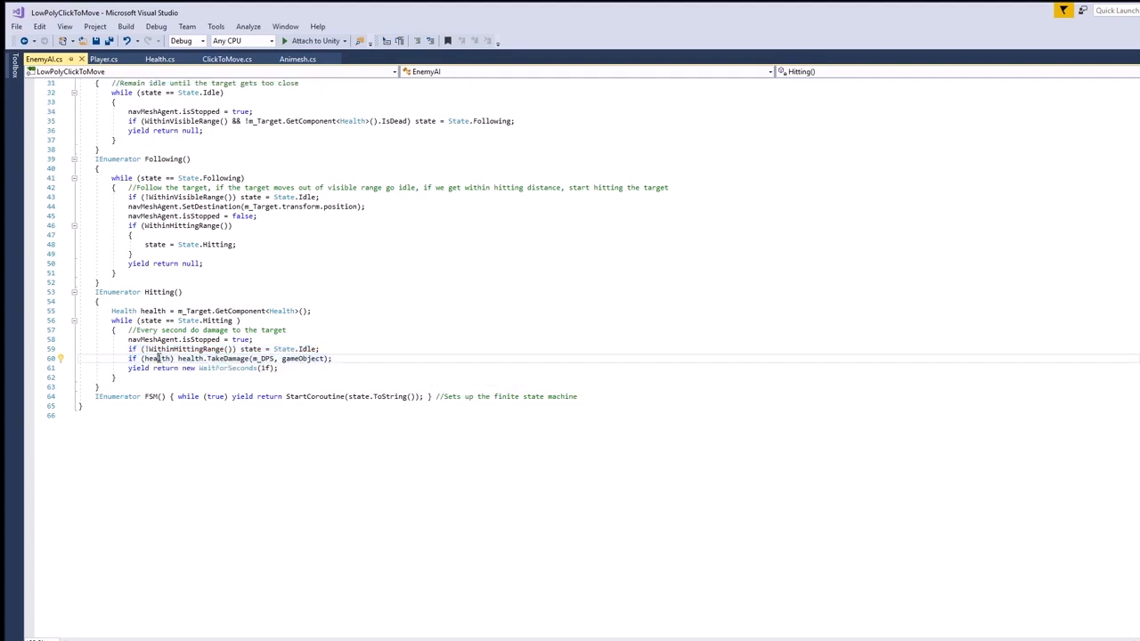
{"action": "double_click", "coordinate": [158, 358]}
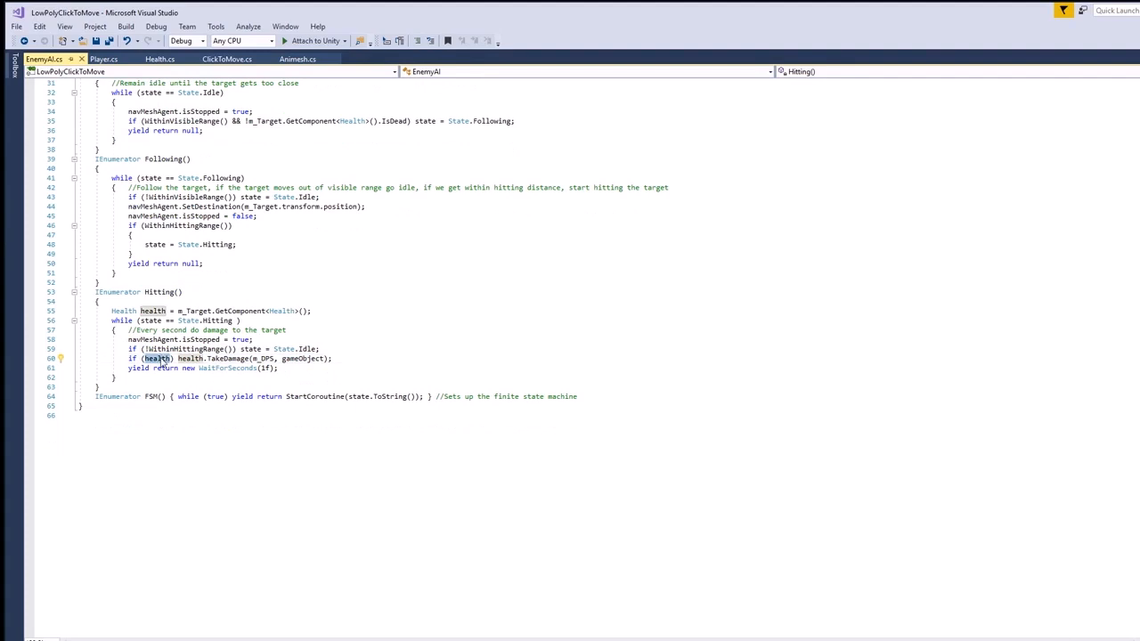
{"action": "mouse_move", "coordinate": [165, 364]}
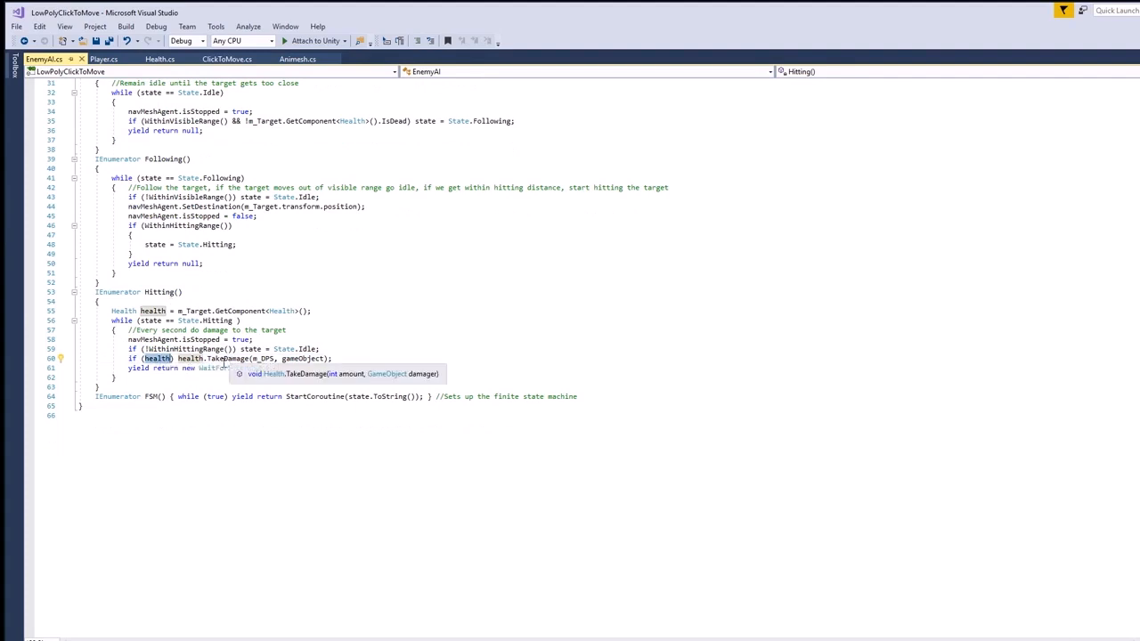
{"action": "mouse_move", "coordinate": [214, 361]}
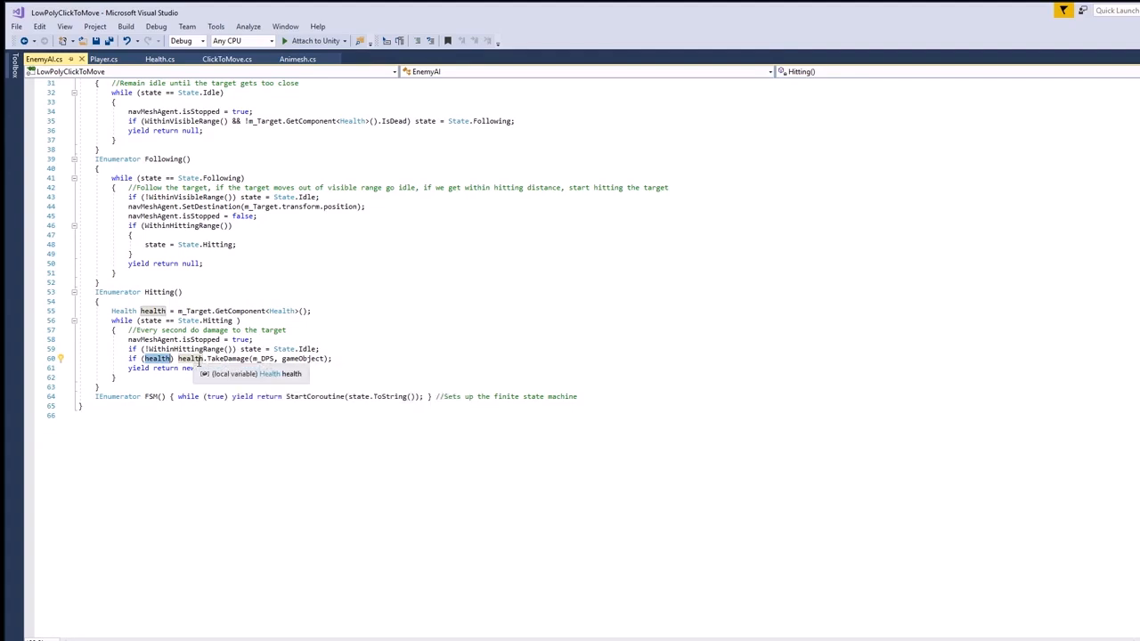
{"action": "left_click", "coordinate": [222, 360]}
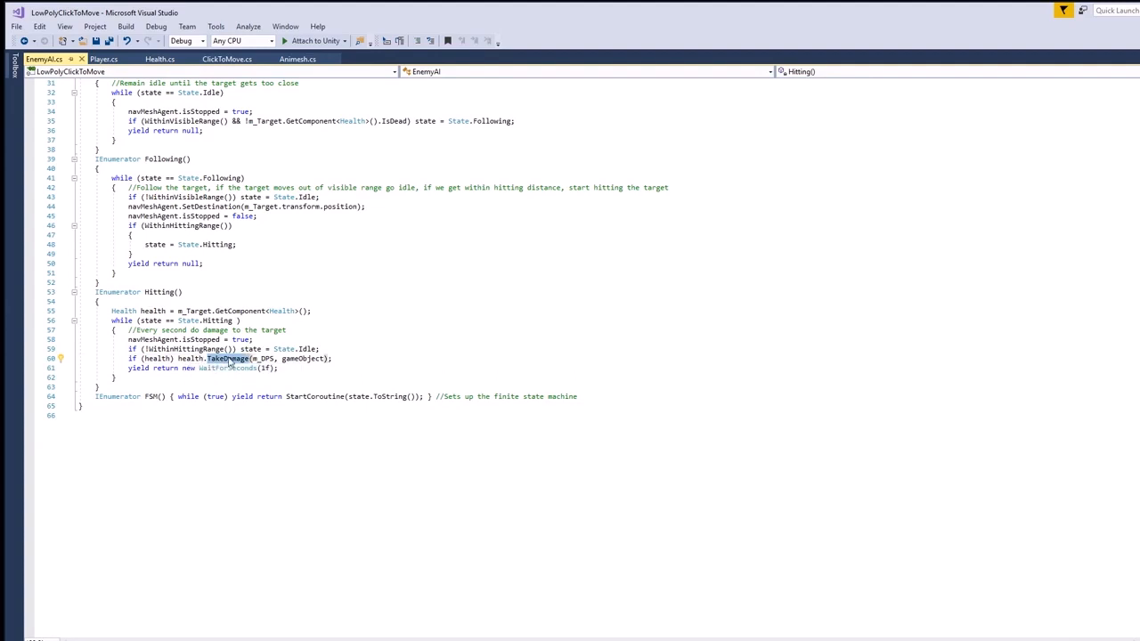
{"action": "left_click", "coordinate": [189, 360]}
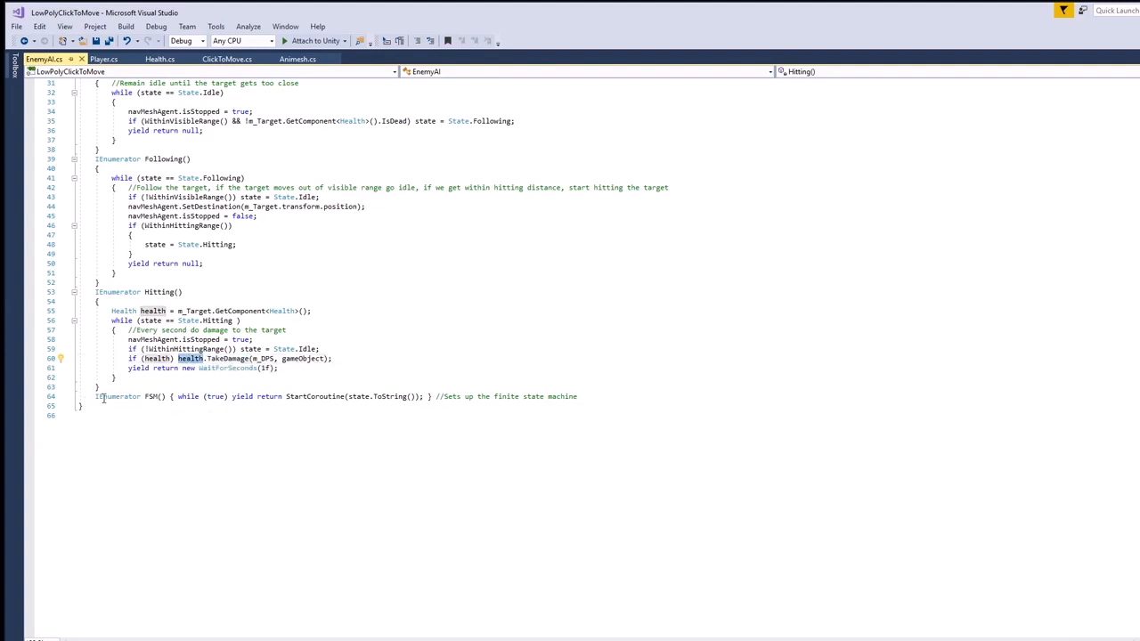
{"action": "mouse_move", "coordinate": [195, 361]}
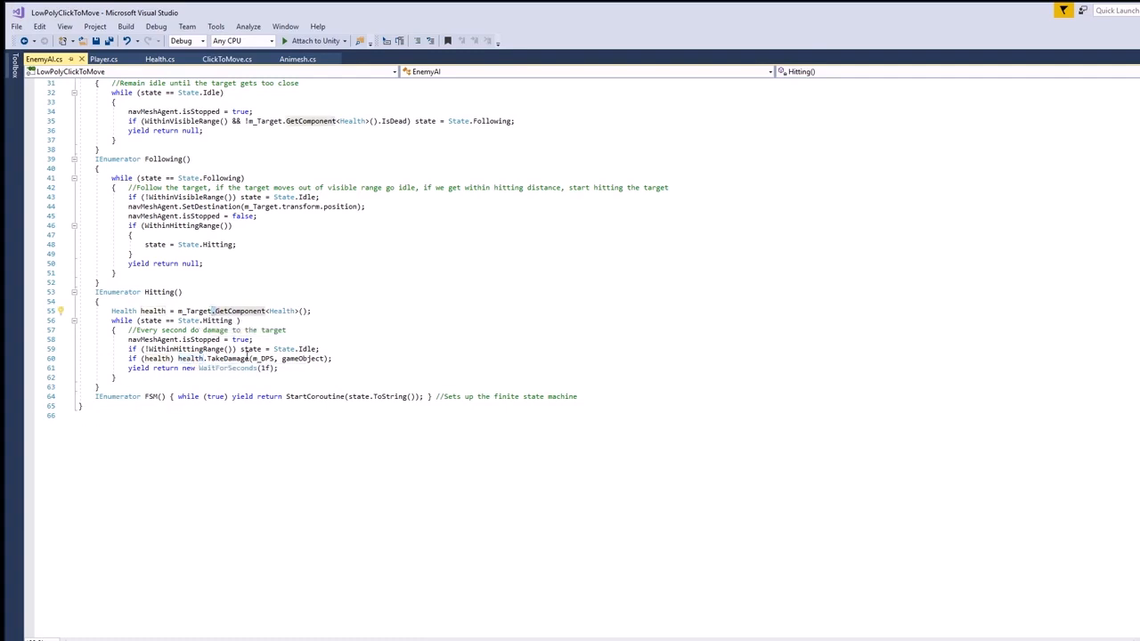
{"action": "left_click_drag", "start_coordinate": [128, 368], "coordinate": [278, 369]}
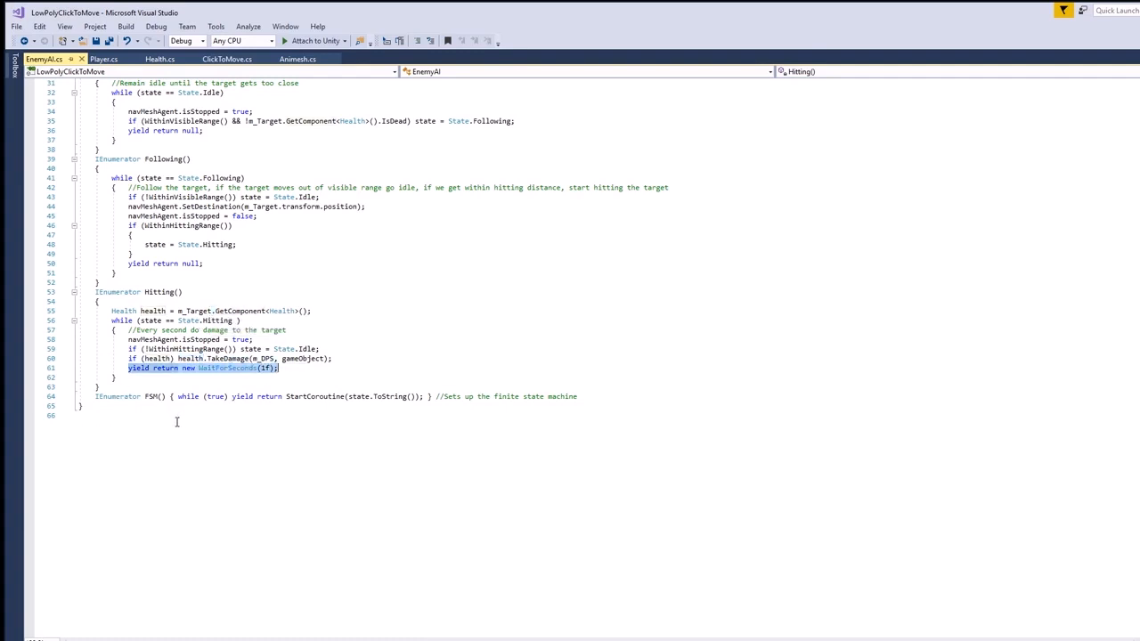